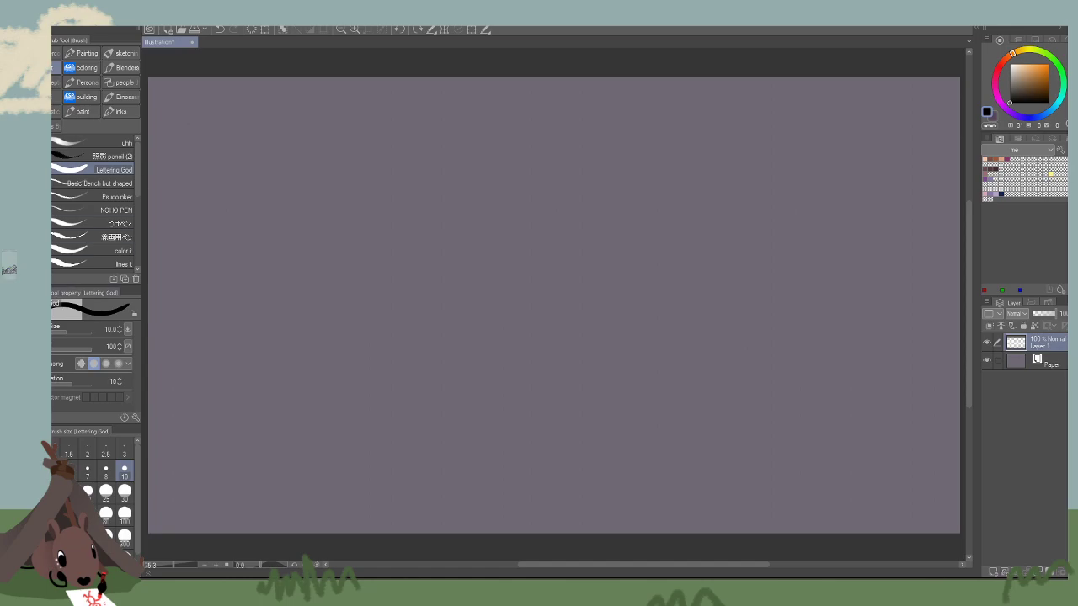
Close the empty illustration without saving its changes.
click(192, 43)
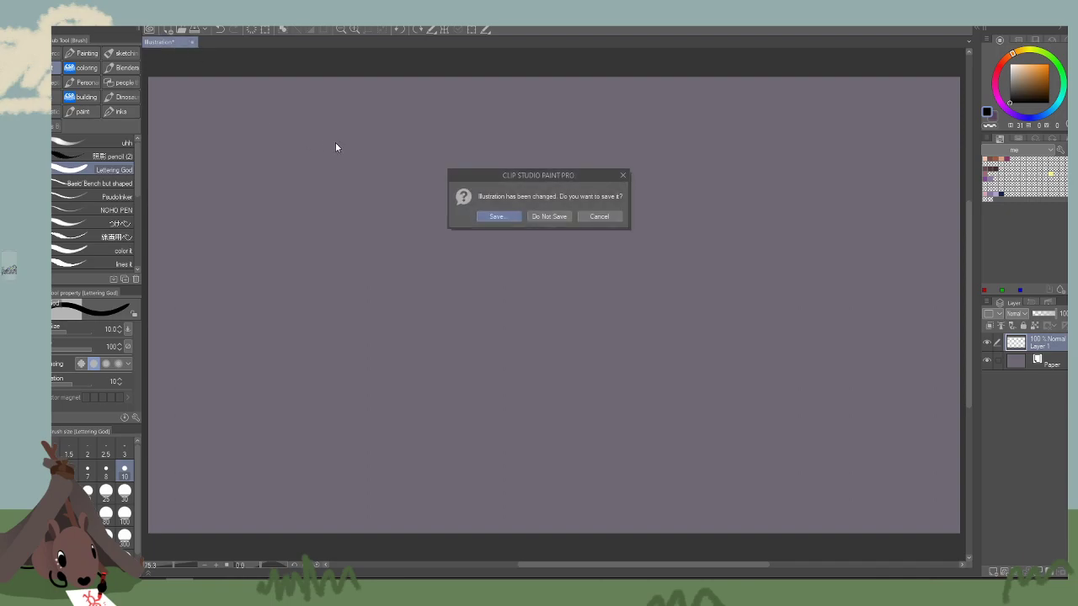
click(564, 218)
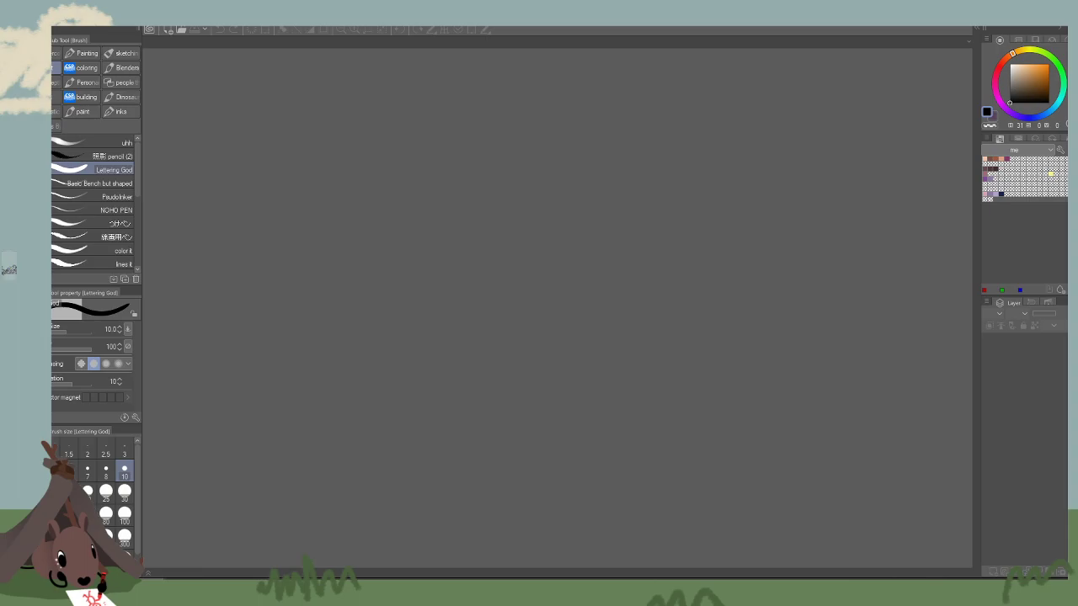
Switch to the Twitch channel page in the browser and look at the Streamlabs Stream Schedule & Countdown extension's details page.
mouse_move(51, 151)
mouse_down()
mouse_move(457, 149)
mouse_move(501, 111)
mouse_move(491, 106)
mouse_up()
scroll(489, 337, up, 1)
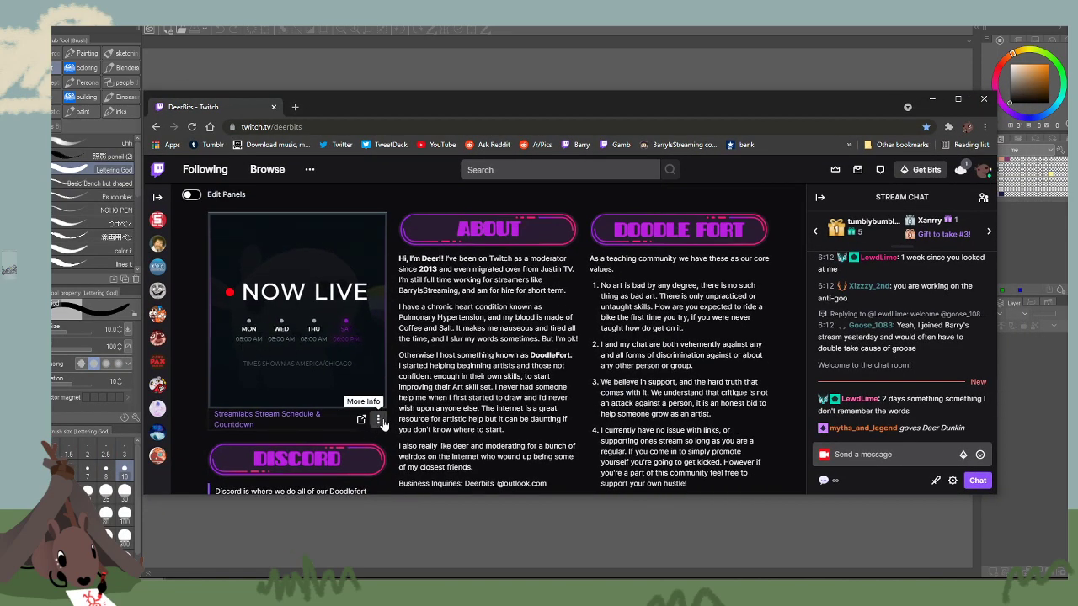
click(303, 415)
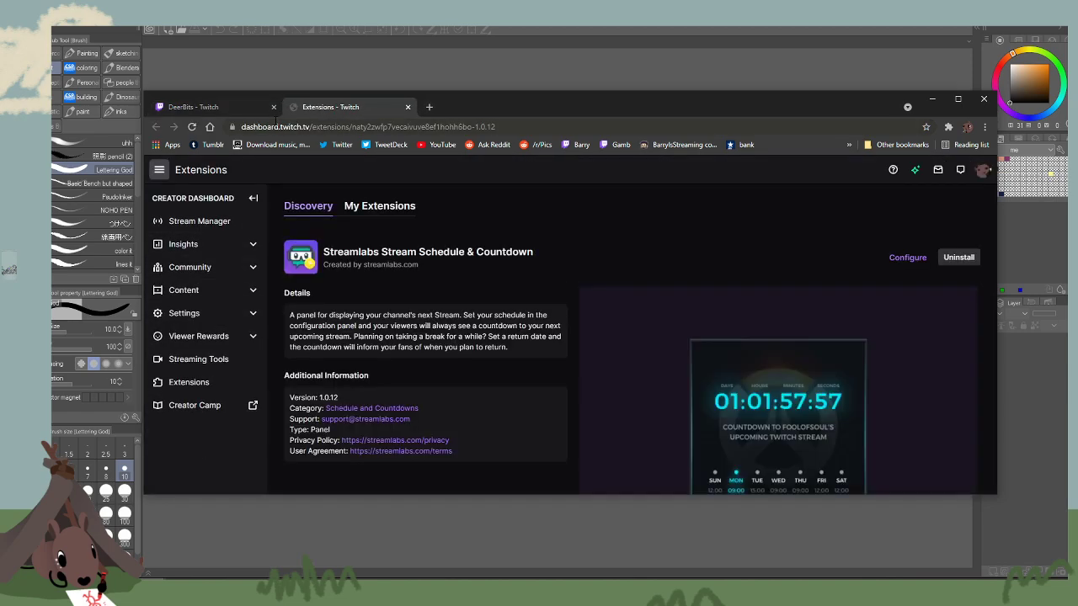
scroll(409, 359, down, 2)
click(233, 107)
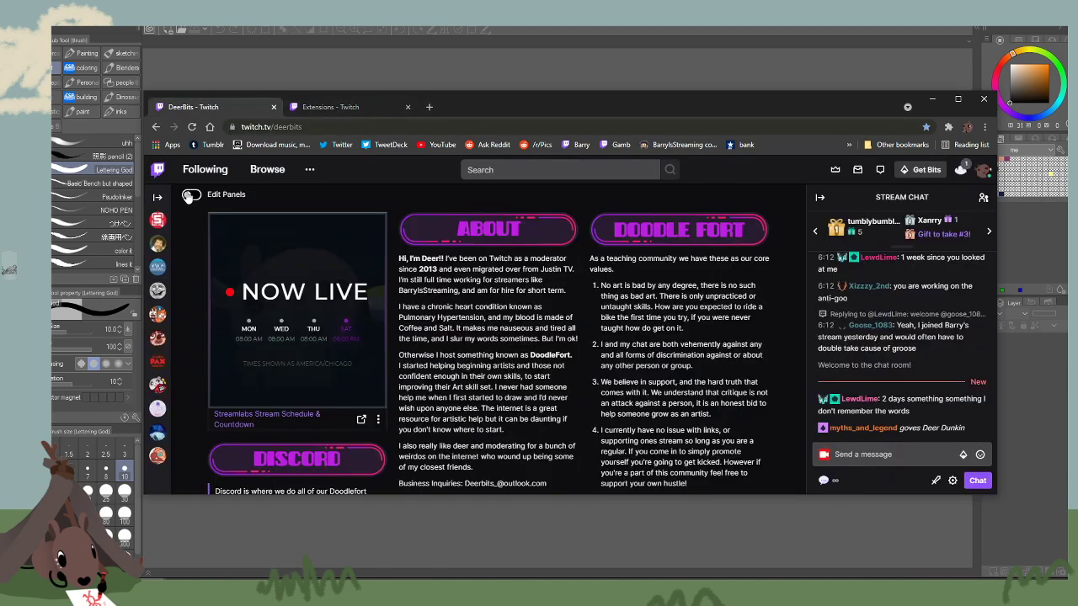
Turn on panel editing for the channel and open the Streamlabs Stream Schedule & Countdown configuration at its stream start times.
scroll(313, 316, up, 3)
scroll(270, 392, down, 5)
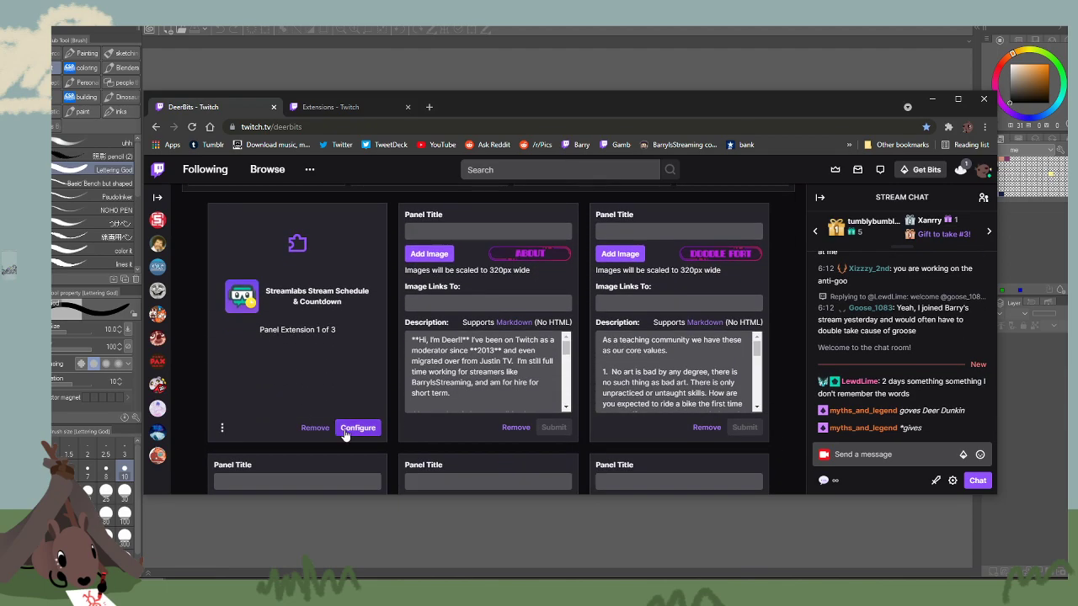
click(352, 431)
scroll(555, 314, down, 1)
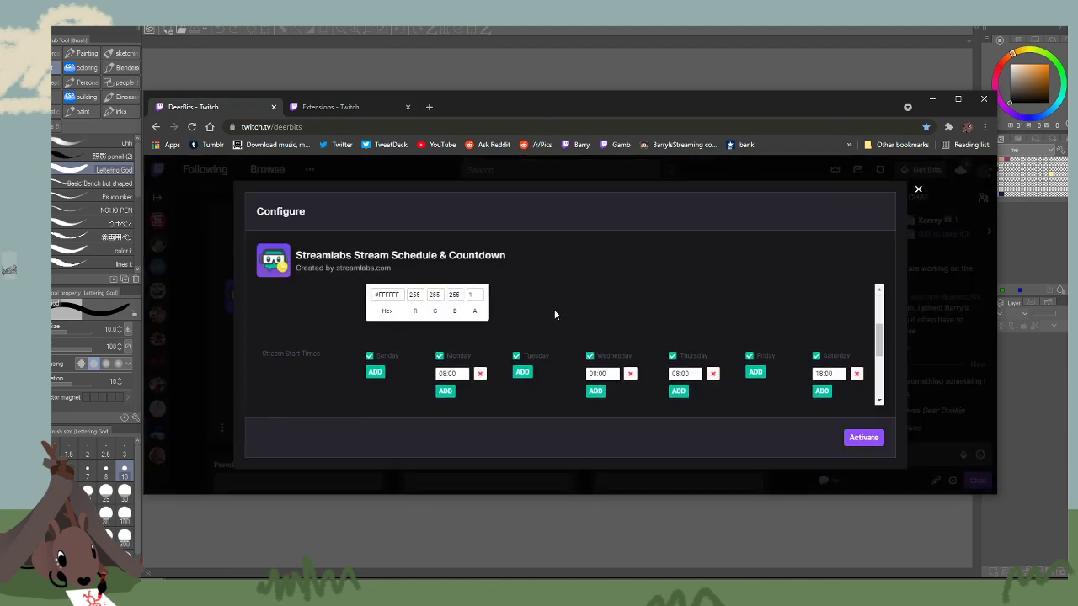
Maximize the browser window and set Monday's stream start time to 09:00.
click(447, 374)
click(451, 374)
click(451, 374)
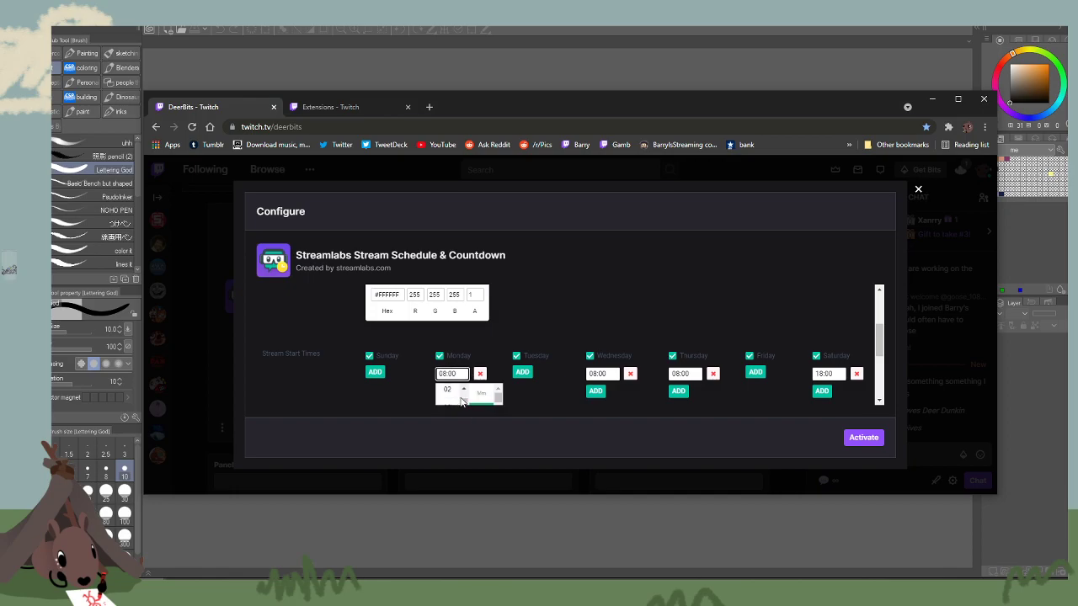
double_click(592, 120)
scroll(428, 344, down, 2)
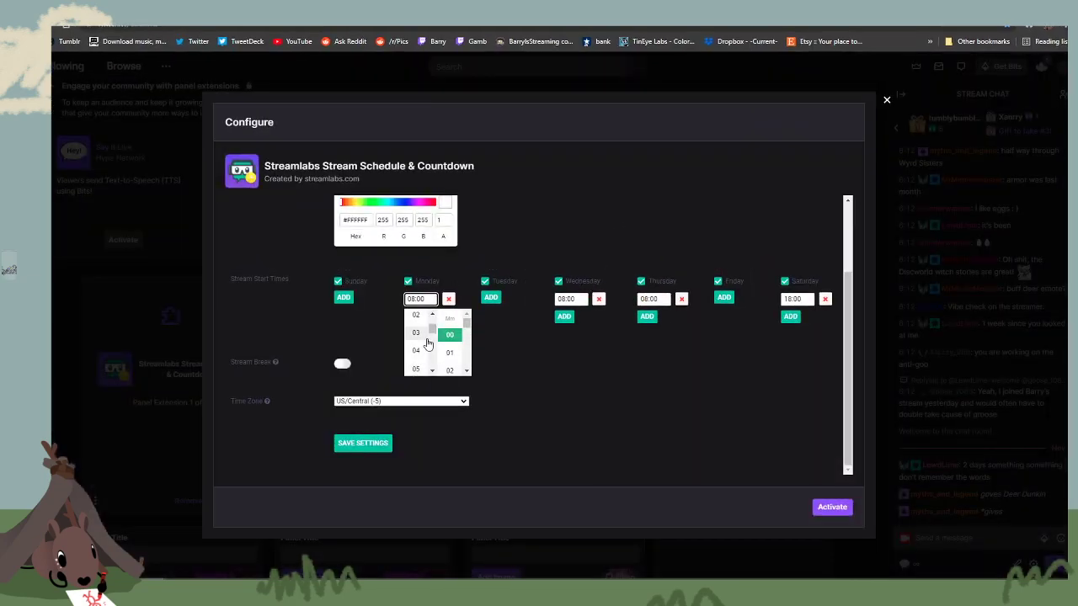
scroll(428, 343, down, 2)
click(419, 345)
Set Wednesday's stream start time to 09:00.
click(578, 299)
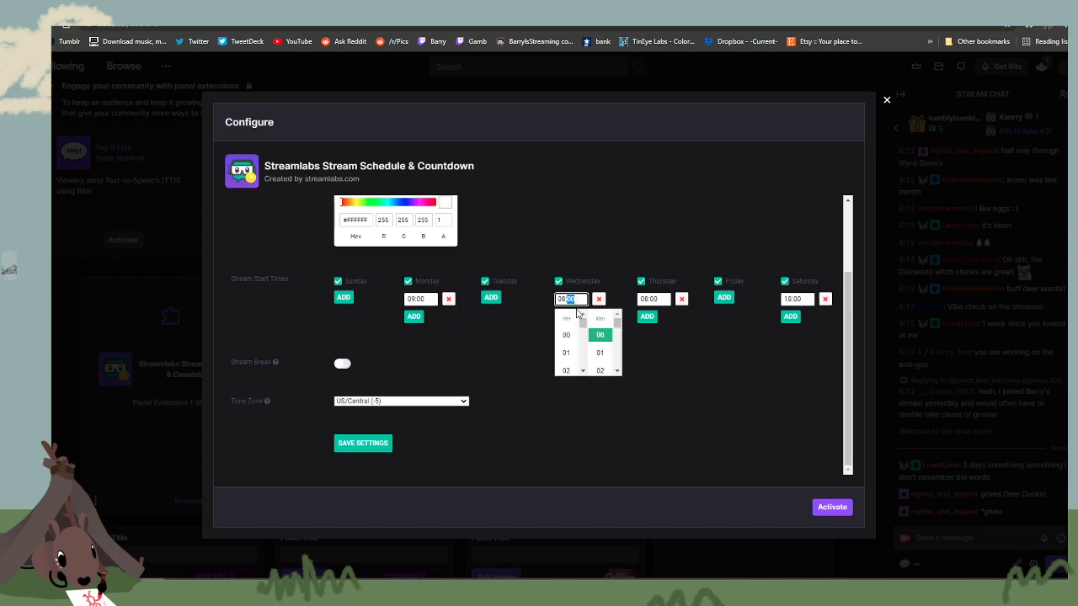
click(583, 371)
click(583, 371)
click(583, 371)
click(582, 372)
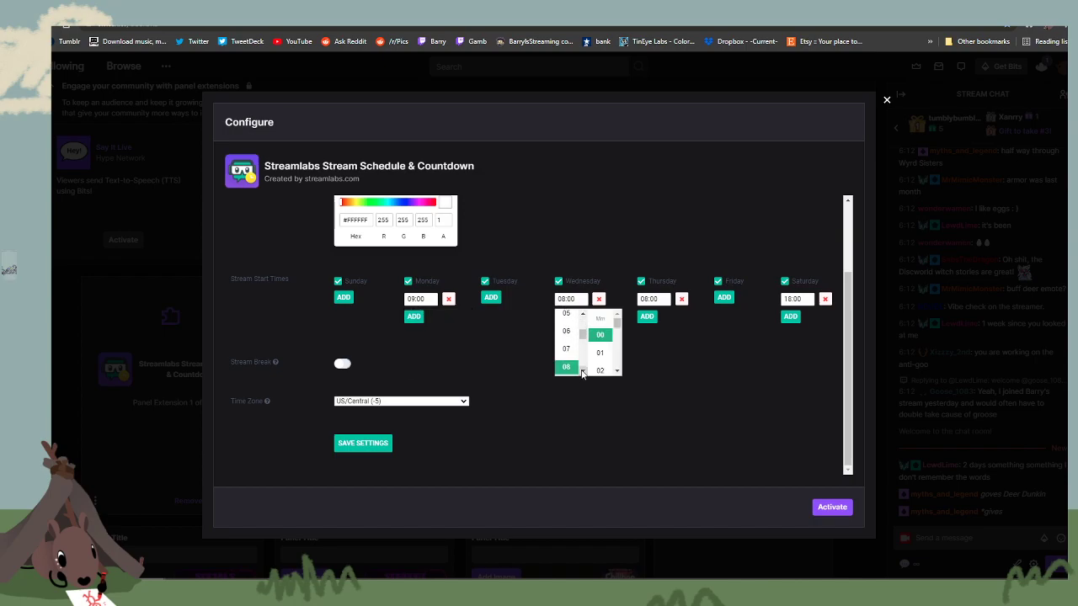
click(573, 362)
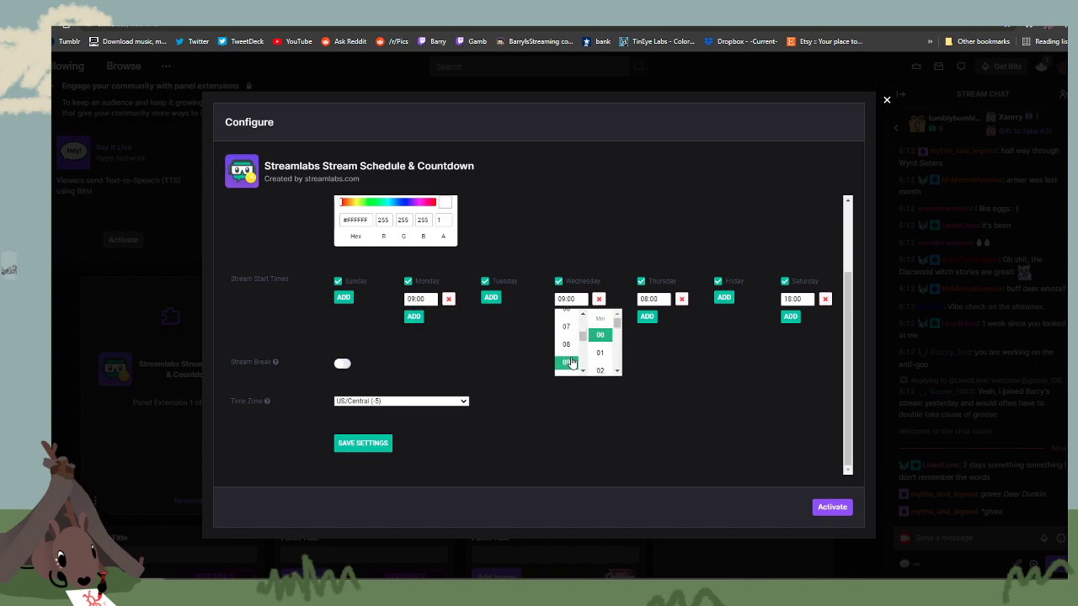
Set Thursday's stream start time to 09:00 and save the schedule settings.
click(656, 299)
scroll(655, 345, down, 3)
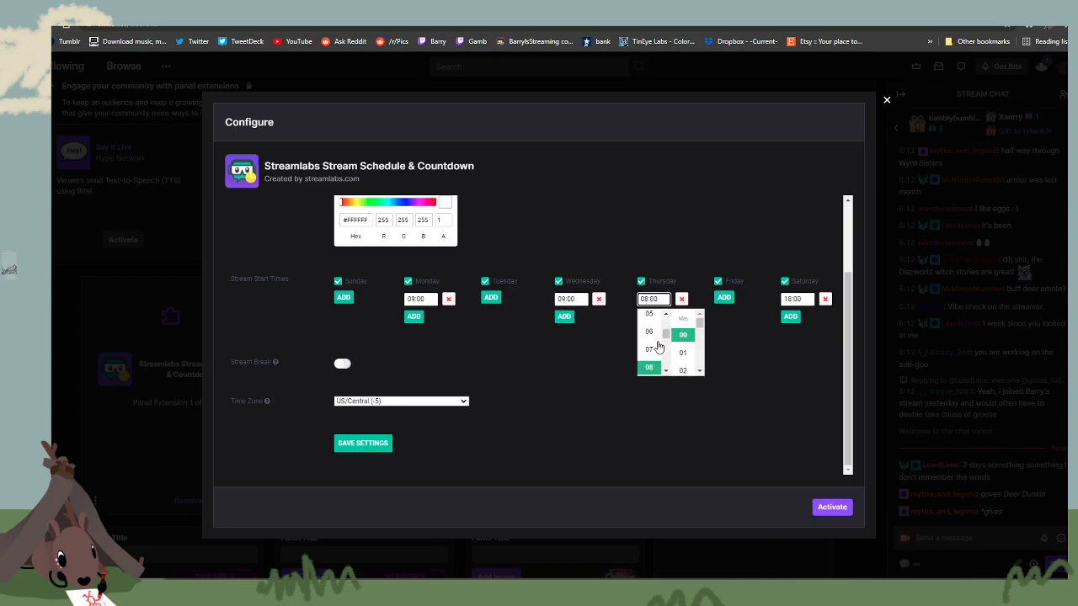
click(650, 329)
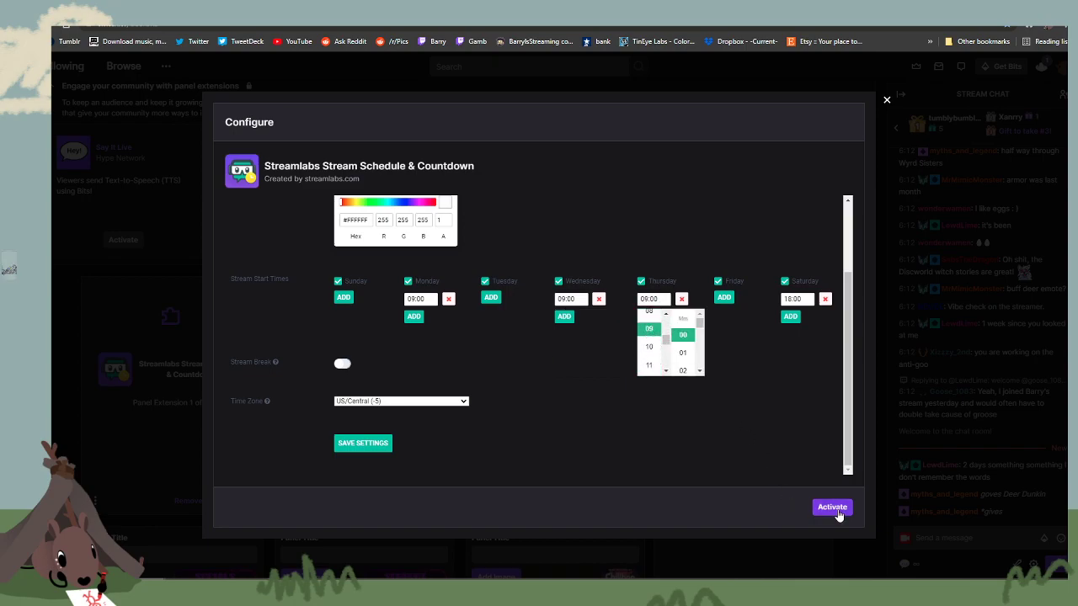
click(699, 450)
click(376, 448)
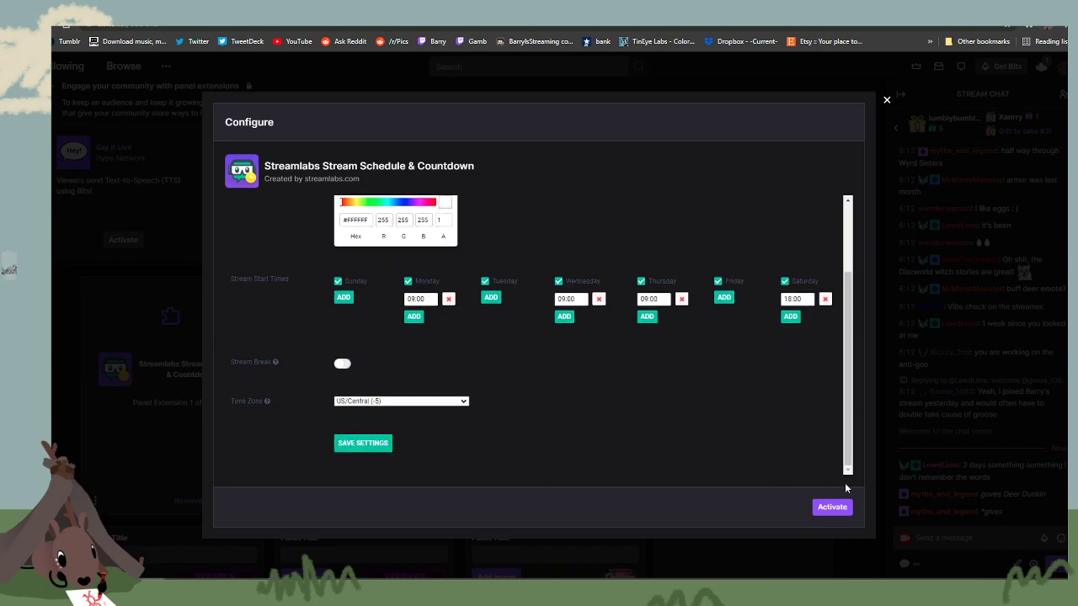
Close the extension configuration and turn off panel editing on the channel page.
click(886, 100)
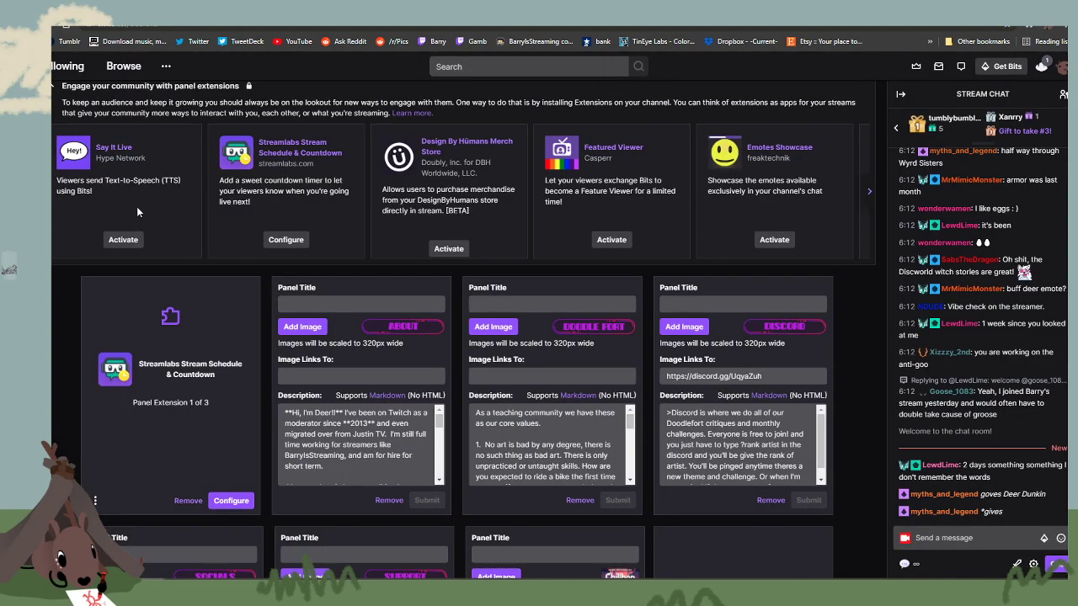
scroll(137, 206, up, 1)
click(59, 111)
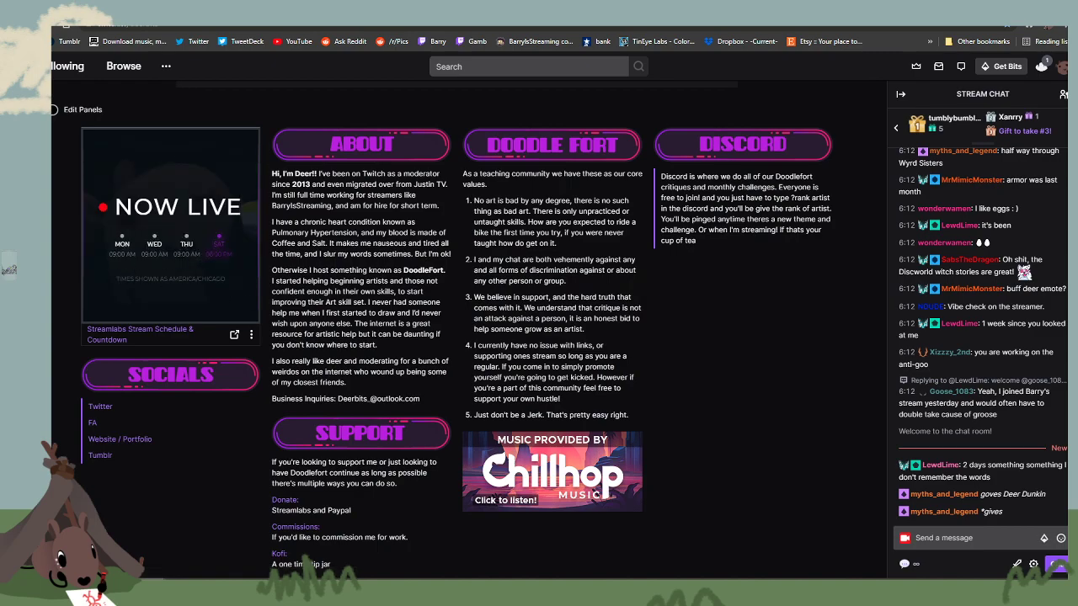
Switch back to Clip Studio Paint and create a new canvas from the copied bacon picture.
key(alt+Tab)
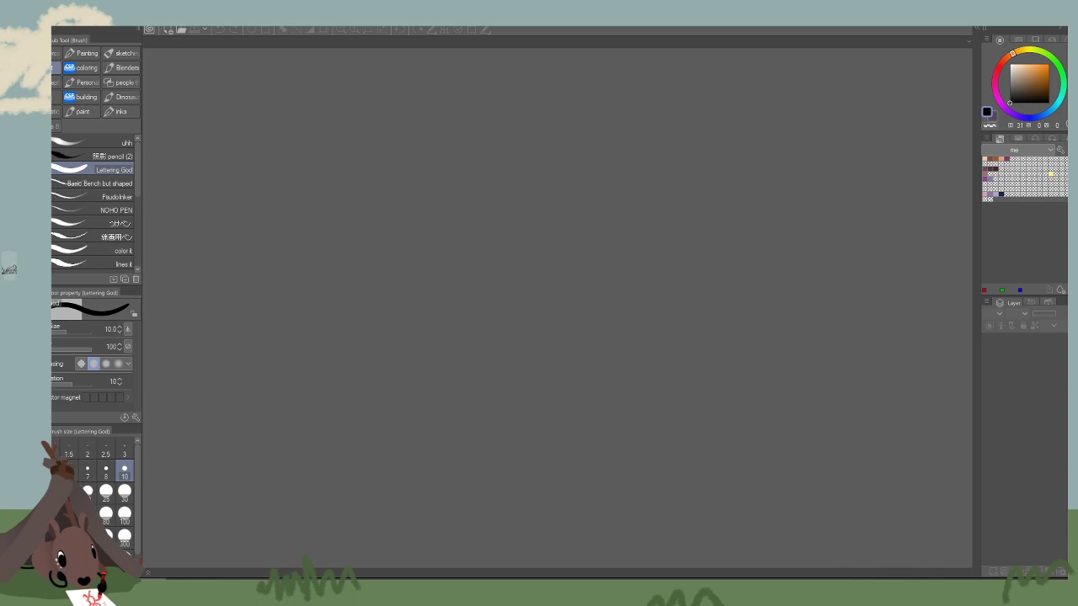
click(27, 18)
click(93, 42)
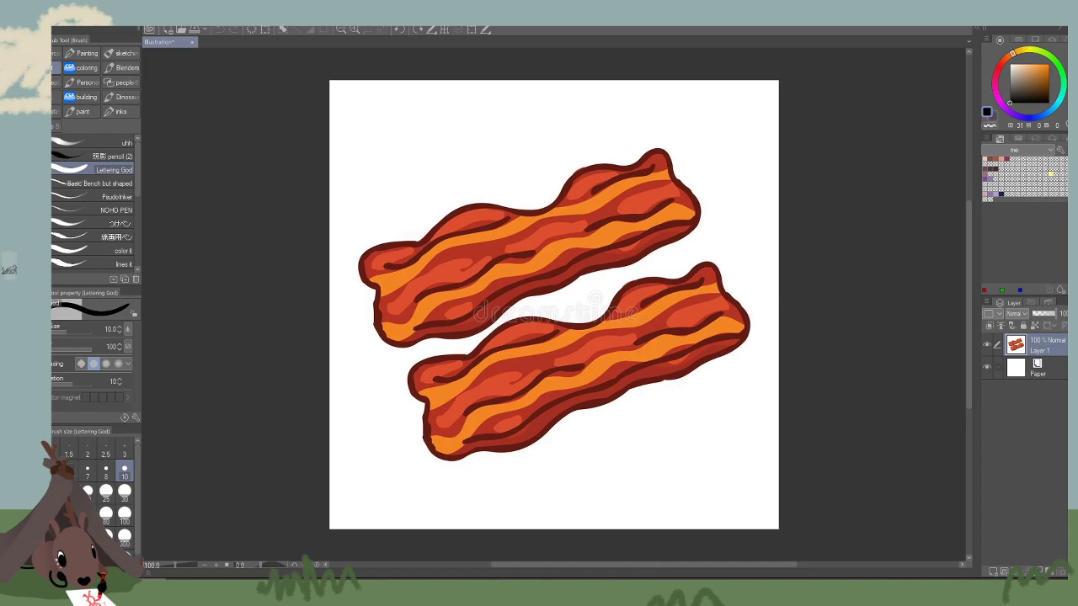
click(194, 41)
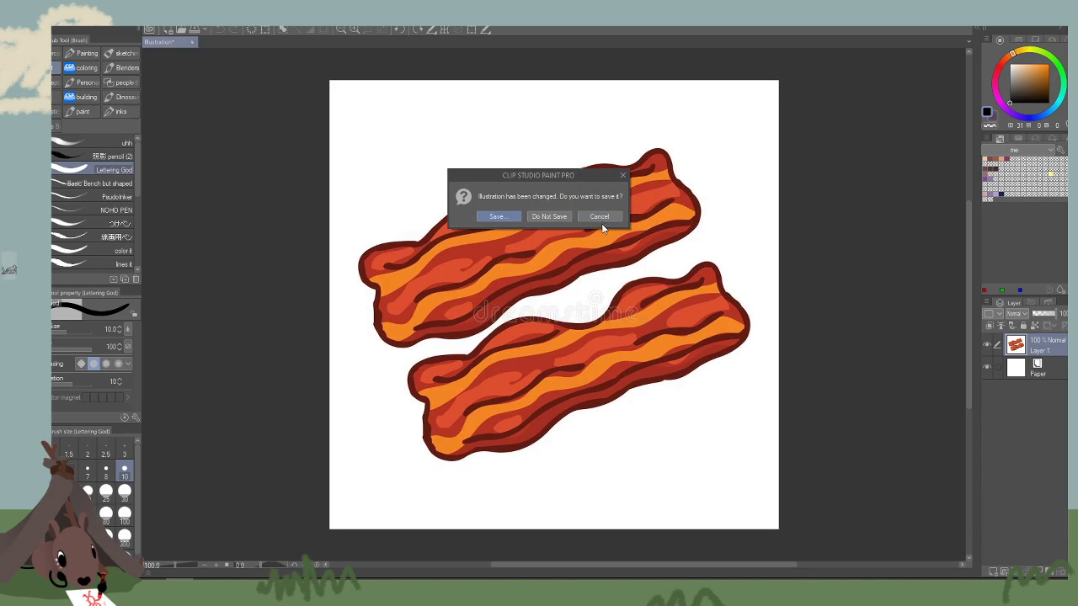
click(600, 217)
scroll(531, 243, up, 2)
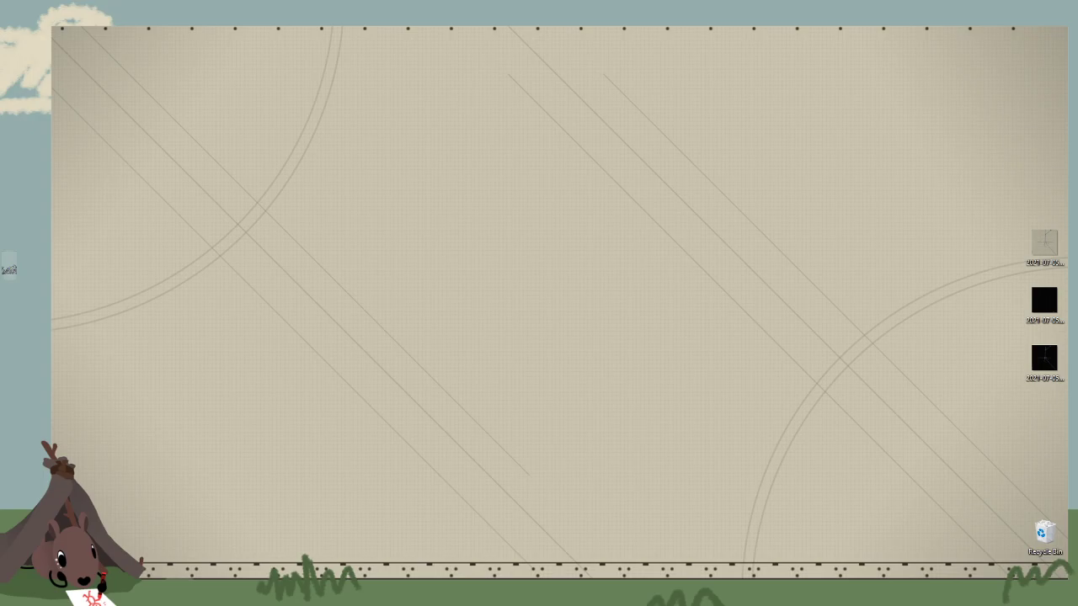
click(179, 581)
drag(305, 242, 925, 26)
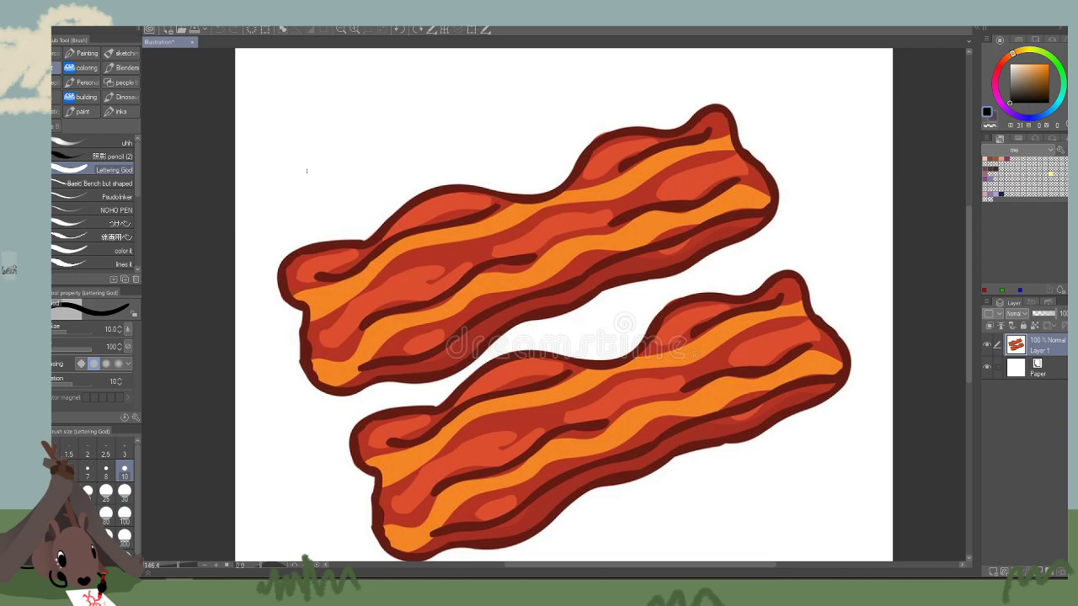
Paint thin light-orange highlight strokes along the upper edge of the upper bacon strip's top fat band with a smaller Lettering God brush.
alt+click(542, 205)
click(1036, 67)
key(bracketleft)
key(bracketleft)
key(bracketleft)
key(bracketleft)
click(1037, 63)
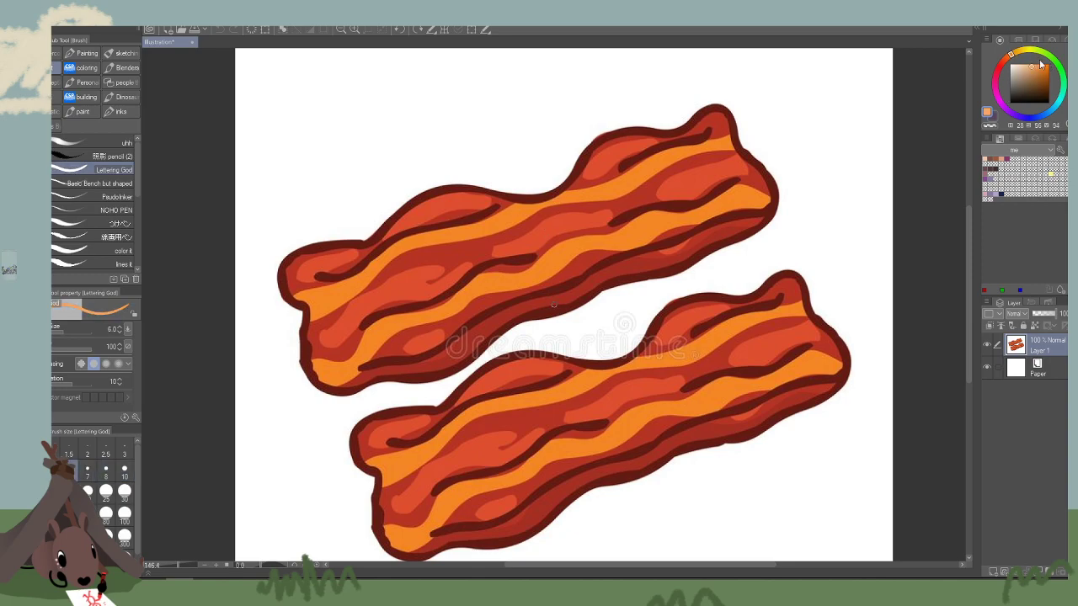
key(bracketleft)
key(bracketleft)
drag(572, 304, 750, 323)
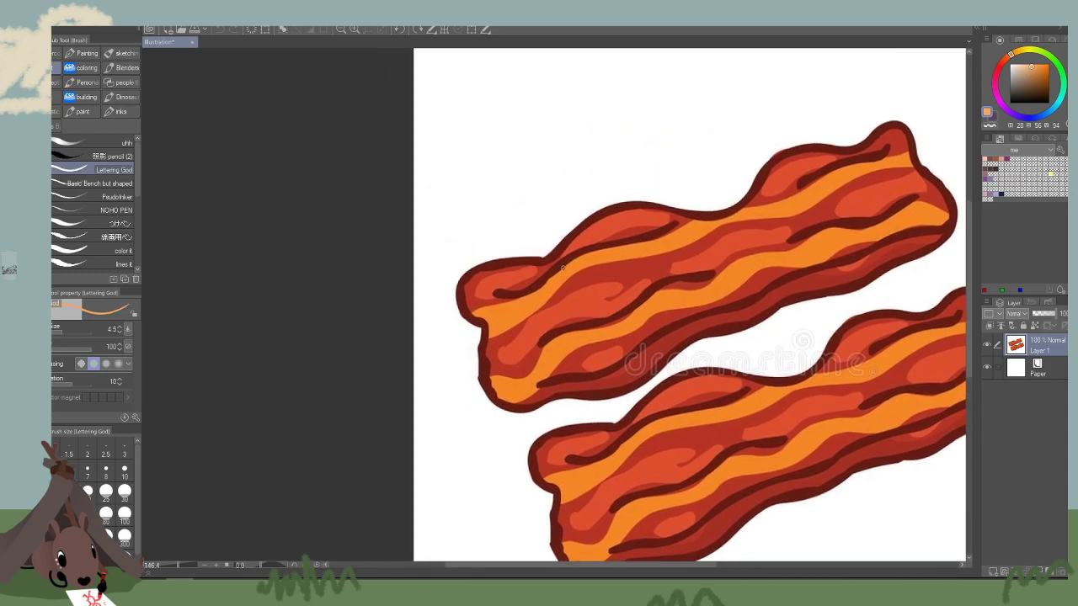
mouse_move(563, 268)
mouse_down()
mouse_move(542, 287)
mouse_move(594, 254)
mouse_up()
drag(534, 291, 499, 307)
drag(620, 247, 652, 242)
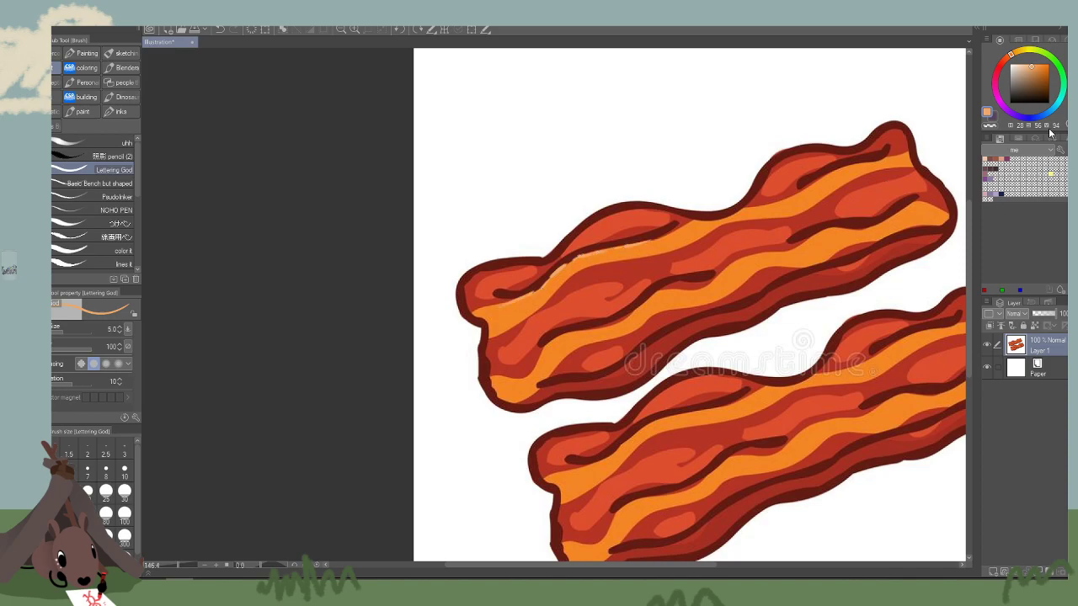
Add paler, nearly white highlight strokes over the left end of the same fat band's upper edge.
click(1025, 66)
key(bracketright)
drag(559, 268, 517, 299)
key(bracketleft)
drag(1027, 68, 1017, 64)
drag(563, 266, 481, 308)
Airbrush dark brown shading with the Soft brush inside the outline at the upper bacon strip's left end, using the outline's colour.
mouse_move(785, 346)
mouse_down()
mouse_move(856, 313)
mouse_move(900, 316)
mouse_up()
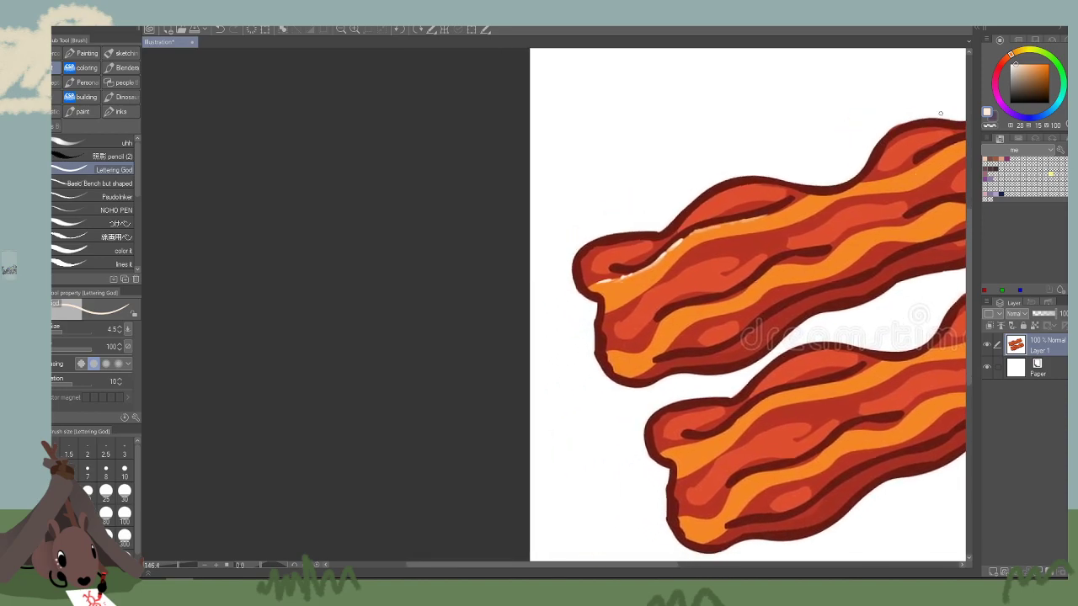
click(356, 30)
click(355, 29)
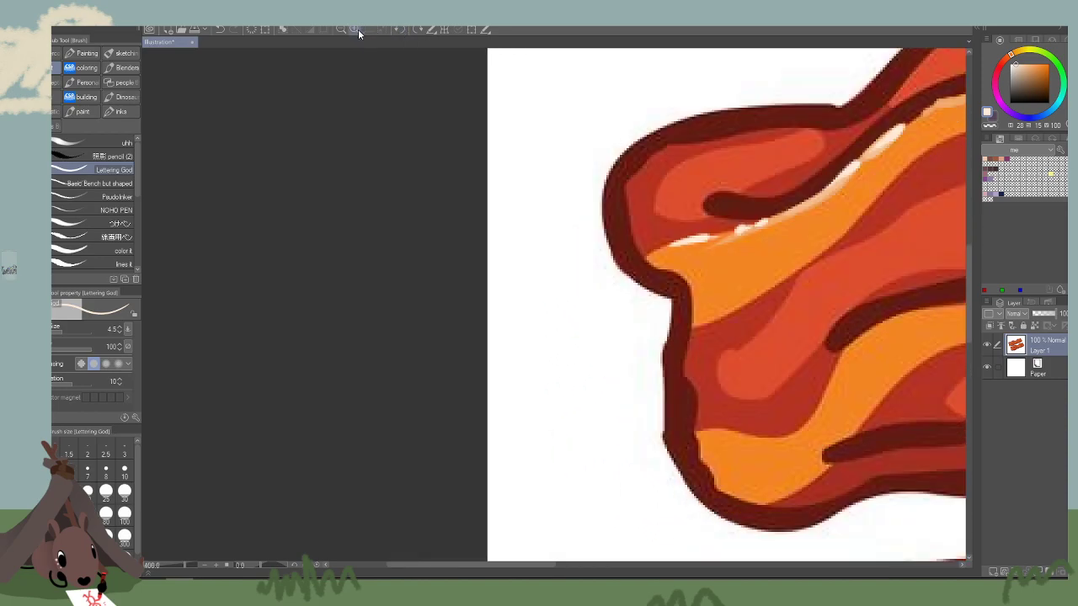
click(355, 29)
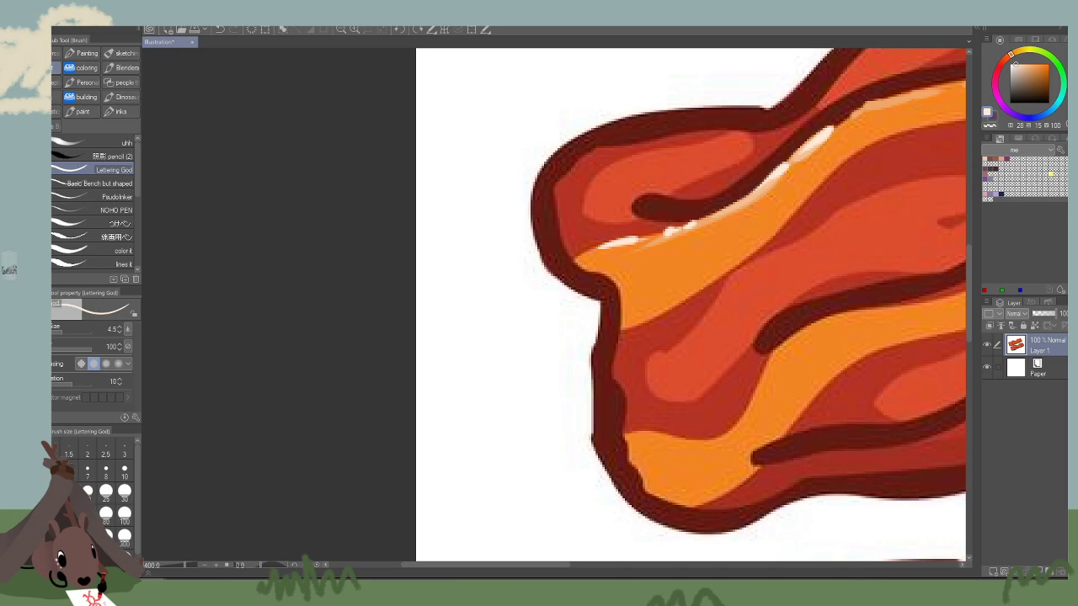
drag(608, 295, 428, 364)
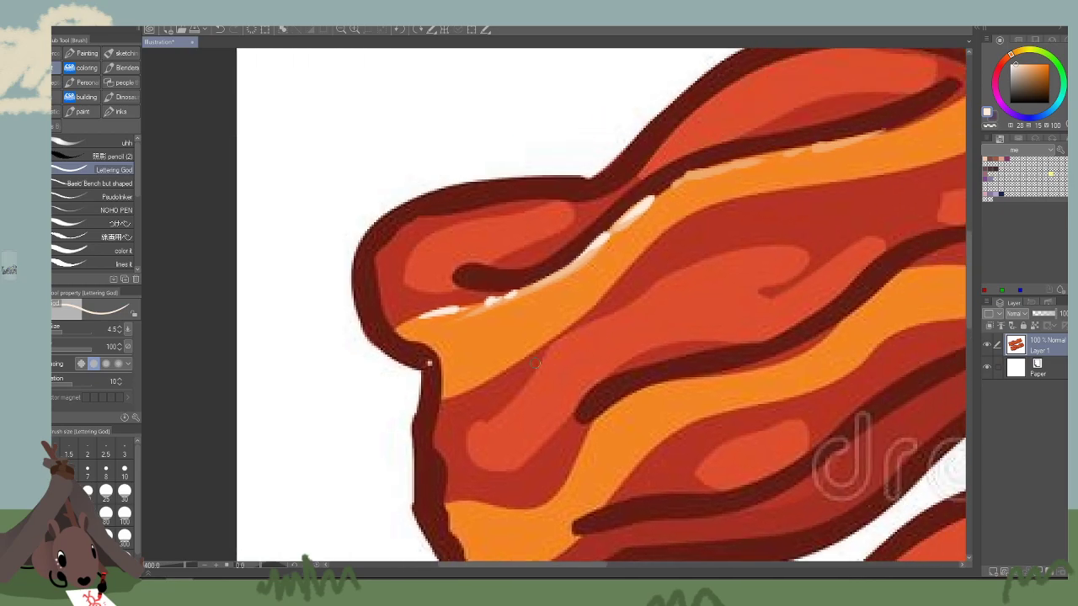
click(40, 223)
alt+click(546, 185)
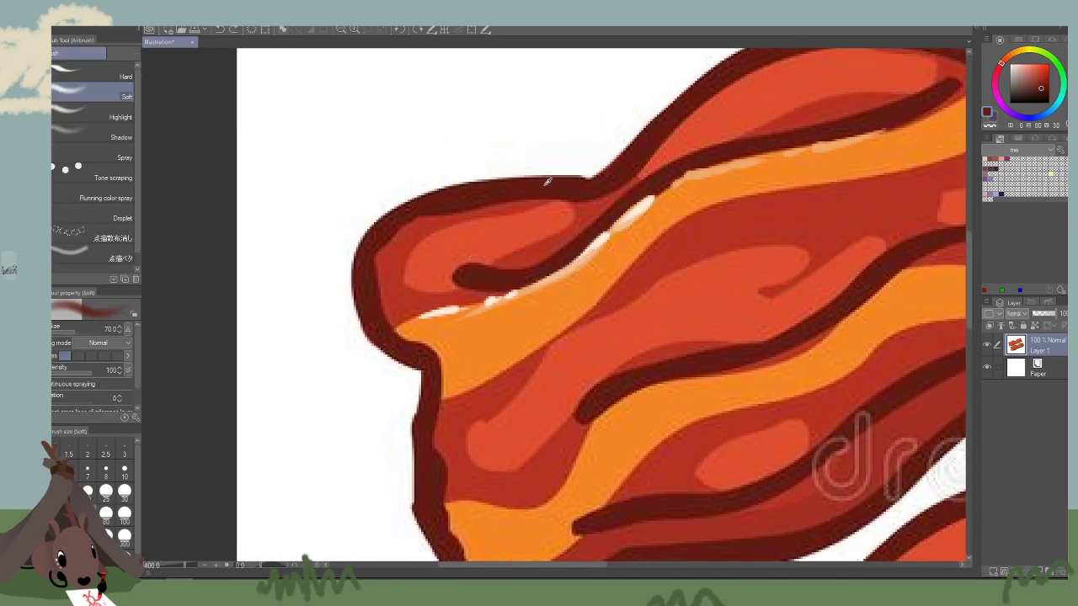
key([)
key([)
key([)
drag(517, 257, 763, 291)
key([)
mouse_move(790, 237)
mouse_down()
mouse_move(783, 232)
mouse_move(819, 236)
mouse_move(662, 263)
mouse_move(622, 291)
mouse_up()
Sample the bright red-orange of the meat and airbrush it back over the lower edge of the dark shading.
key(])
alt+click(694, 293)
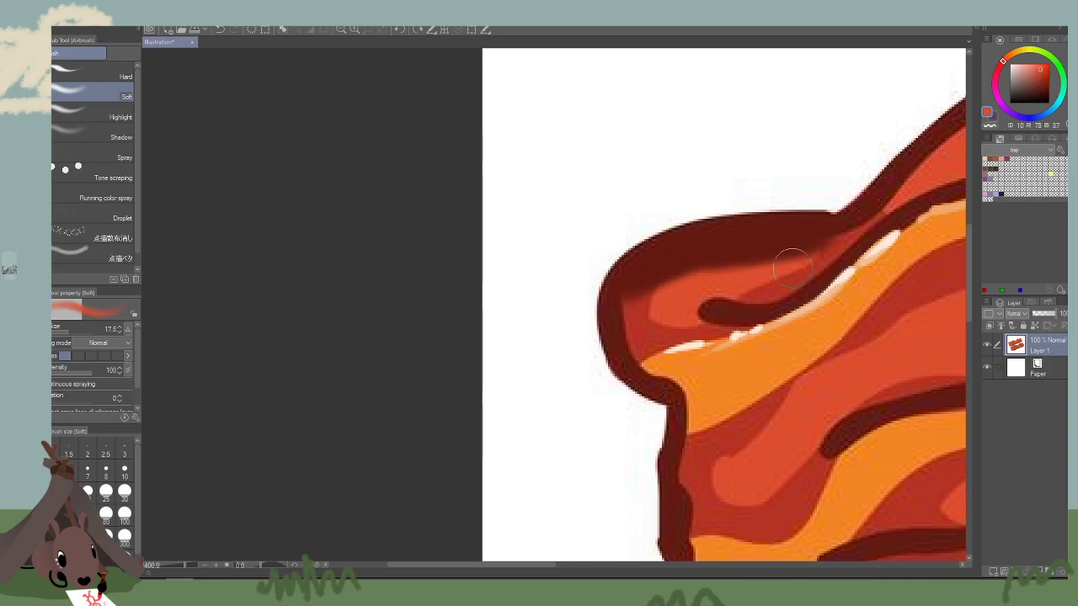
mouse_move(820, 256)
mouse_down()
mouse_move(679, 283)
mouse_move(804, 256)
mouse_move(805, 232)
mouse_move(801, 242)
mouse_move(826, 214)
mouse_move(819, 242)
mouse_move(691, 261)
mouse_move(658, 286)
mouse_move(791, 239)
mouse_move(664, 267)
mouse_up()
Sample the mid brown-red from the shading and blend it along the inside of the outline with the Soft airbrush at size 5.
key([)
key([)
key([)
alt+click(806, 237)
key([)
key([)
key([)
key([)
key([)
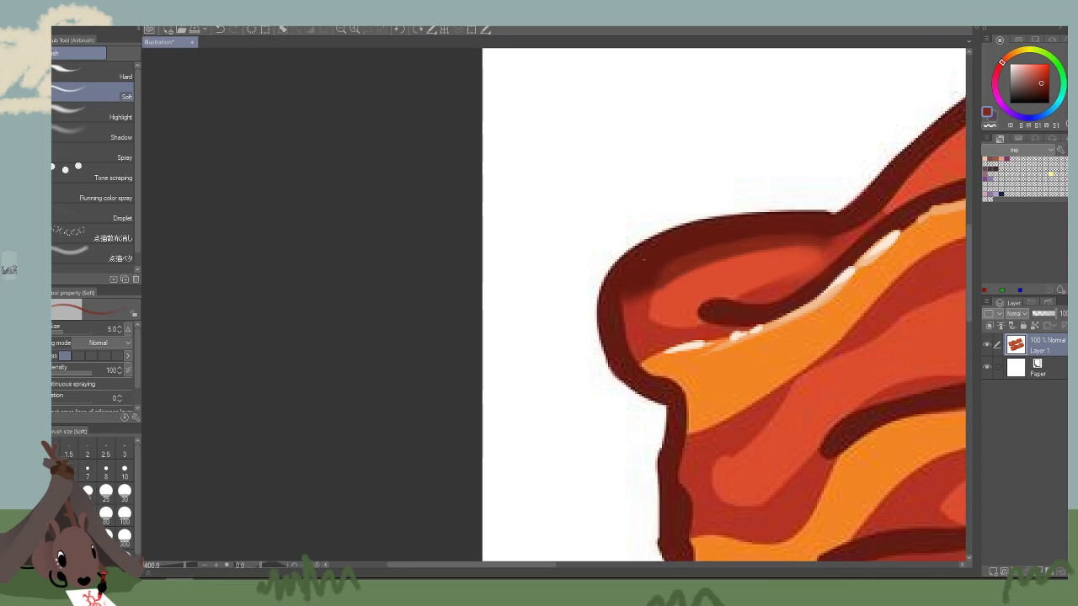
mouse_move(813, 240)
mouse_down()
mouse_move(679, 274)
mouse_move(618, 321)
mouse_move(638, 280)
mouse_move(627, 264)
mouse_move(659, 244)
mouse_move(608, 296)
mouse_up()
Sample a darker red-brown and deepen the shading at the strip's left end, enlarging the Soft airbrush to size 12.5.
alt+click(685, 246)
key(bracketright)
key(bracketright)
key(bracketright)
key(bracketright)
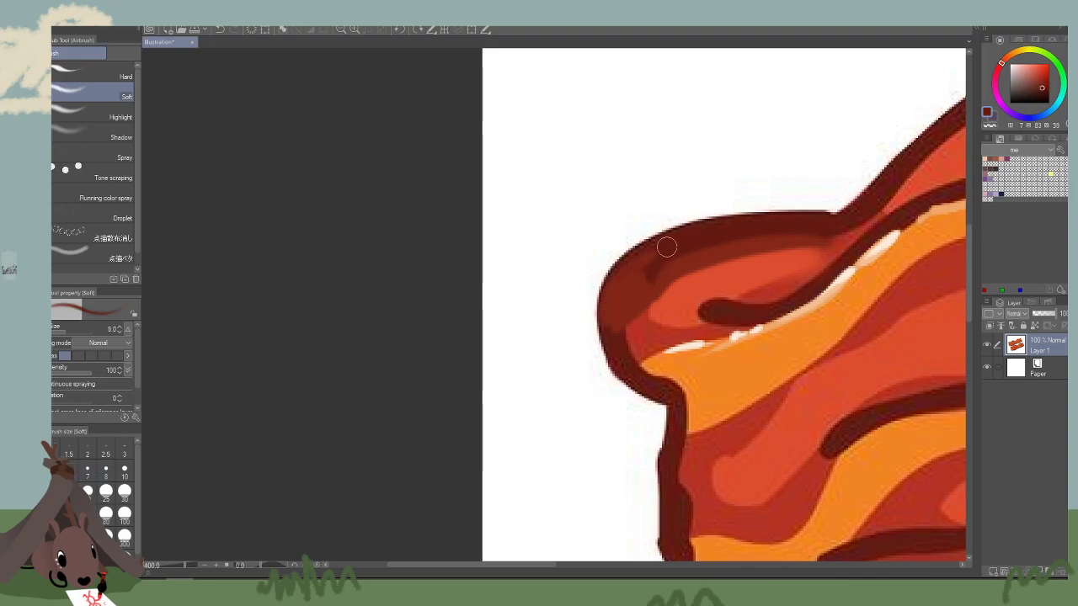
key(bracketright)
key(bracketright)
key(bracketright)
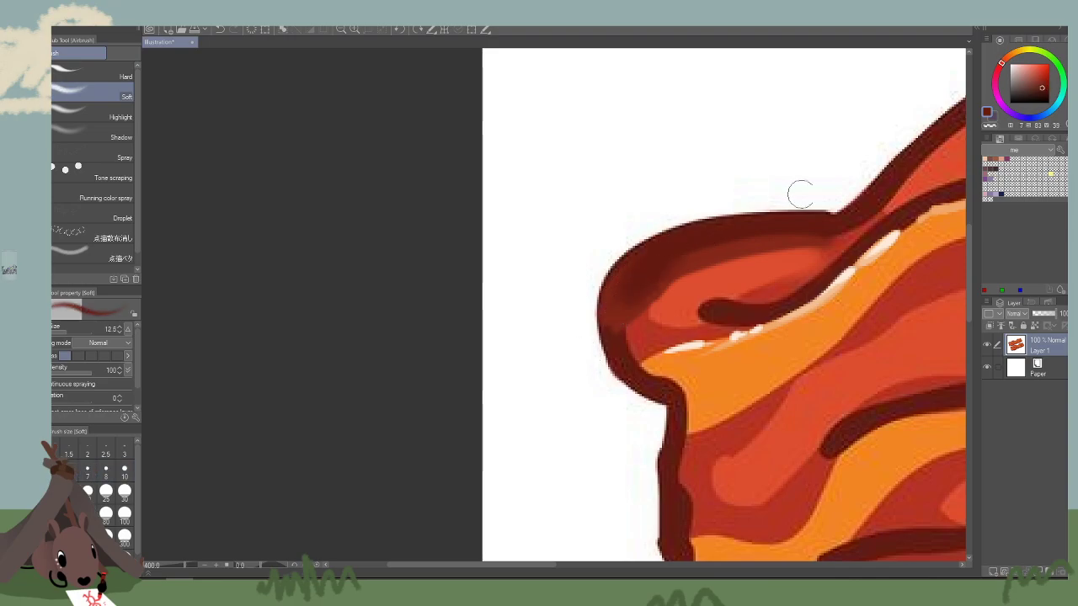
Sample the meat's red-orange and airbrush it inside the outline at the upper strip's left end with the Soft brush at size 5.
alt+click(685, 301)
key(bracketleft)
key(bracketleft)
key(bracketleft)
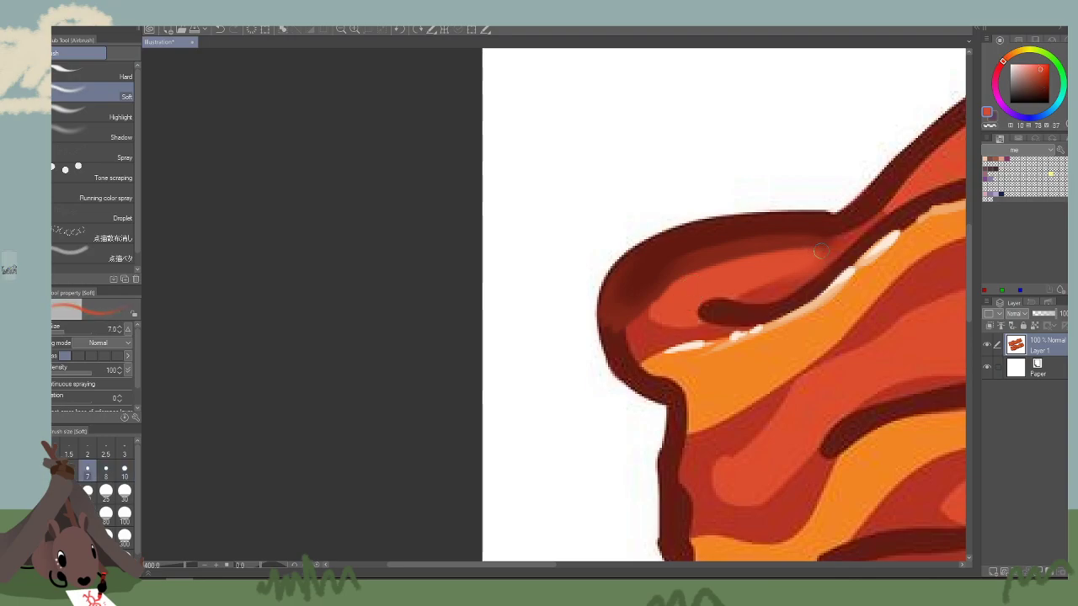
key(bracketleft)
key(bracketleft)
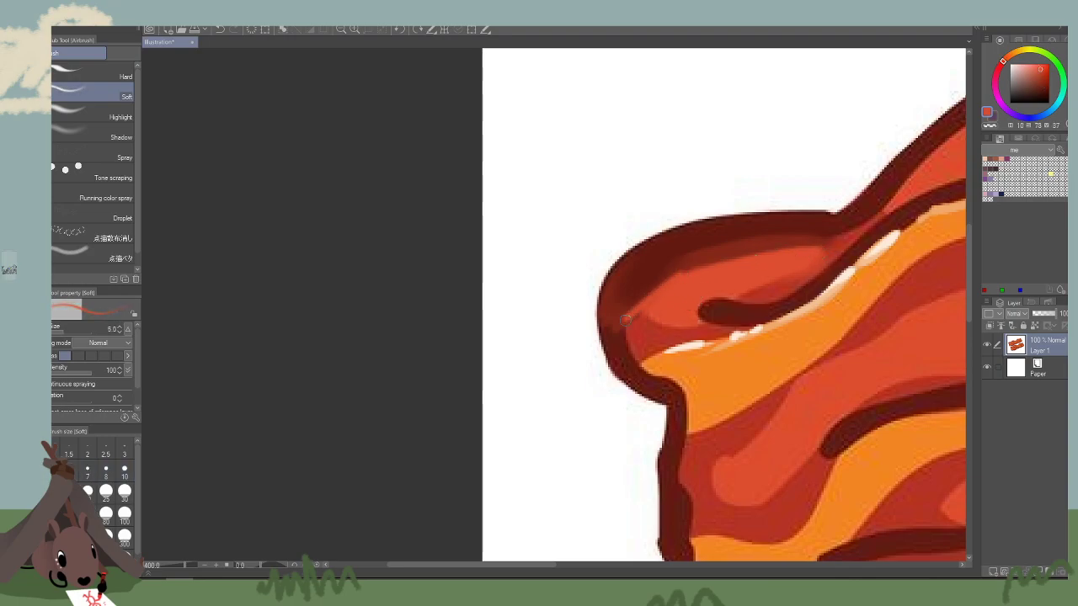
drag(626, 320, 637, 374)
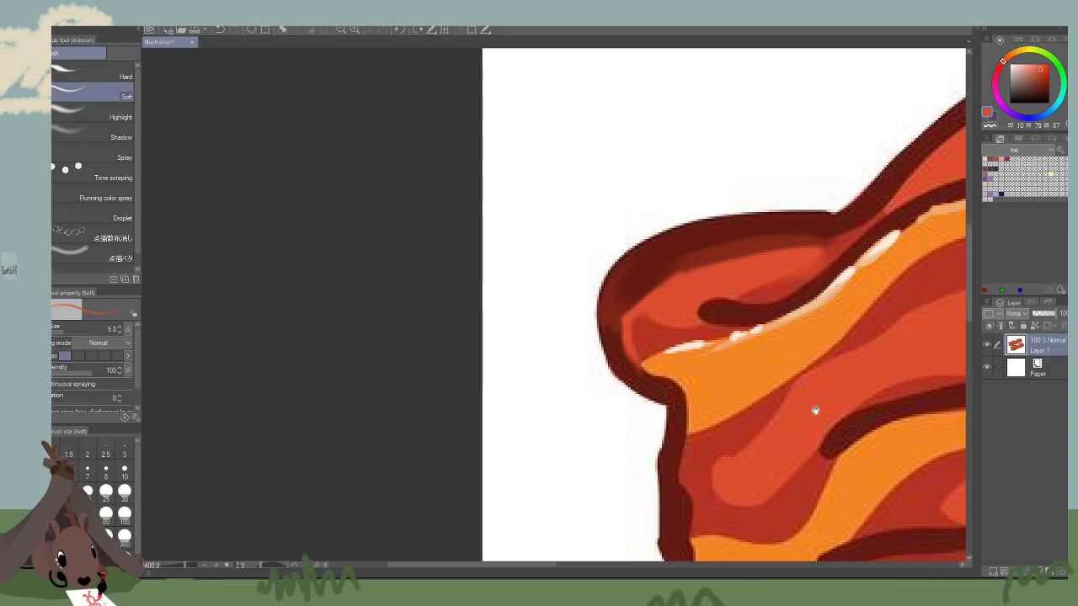
drag(682, 274, 780, 249)
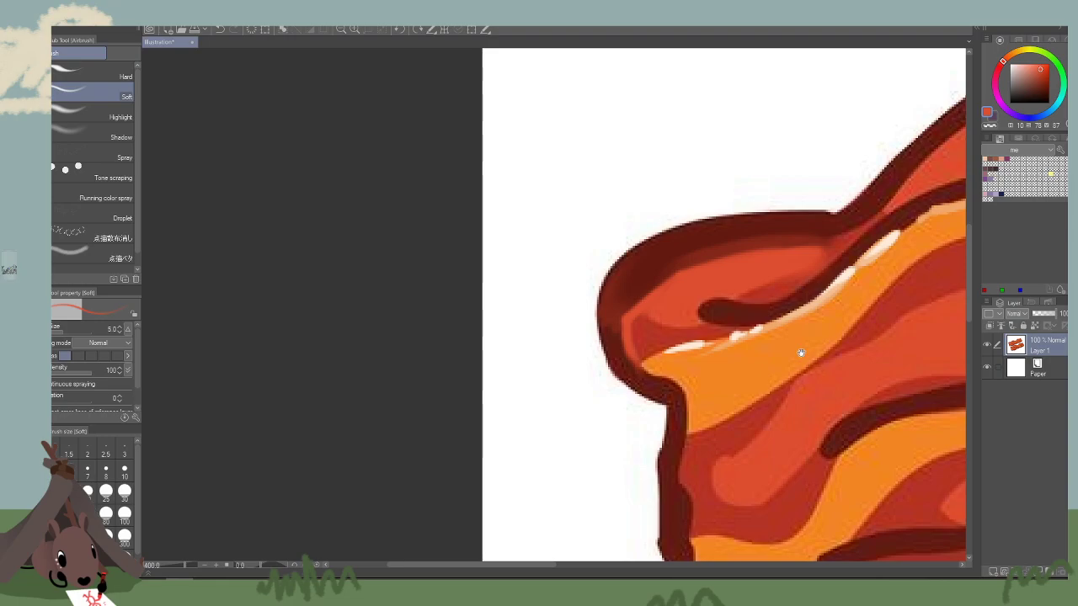
Sample the orange of the fat band and airbrush the band outward over the dark outline at the upper strip's left end.
drag(802, 354, 626, 318)
alt+click(522, 313)
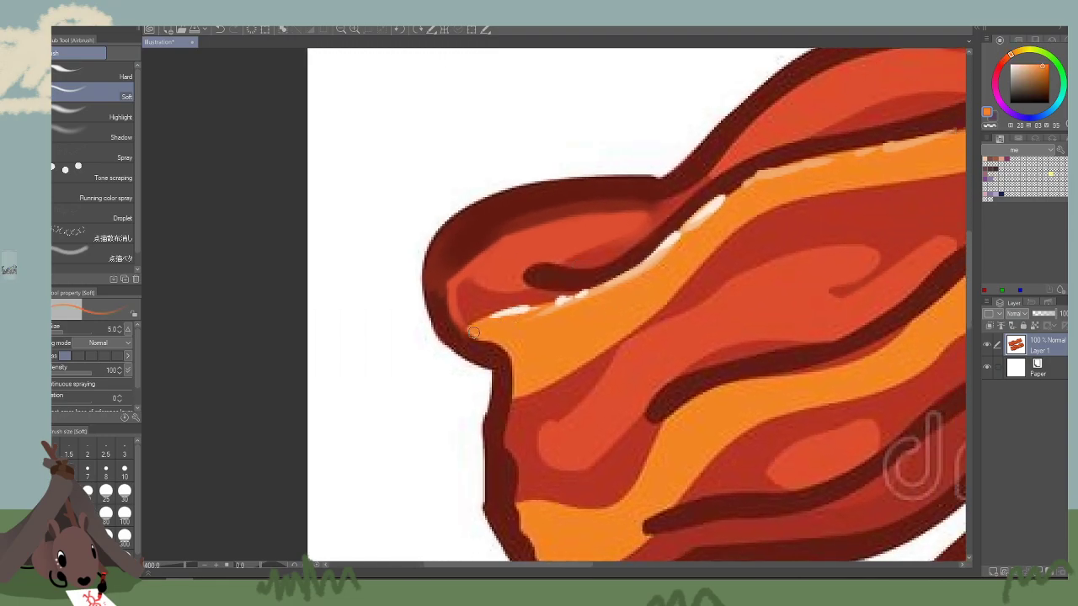
mouse_move(472, 336)
mouse_down()
mouse_move(455, 345)
mouse_move(496, 347)
mouse_move(506, 357)
mouse_move(489, 355)
mouse_move(507, 382)
mouse_move(506, 342)
mouse_move(508, 394)
mouse_up()
key(bracketright)
key(bracketright)
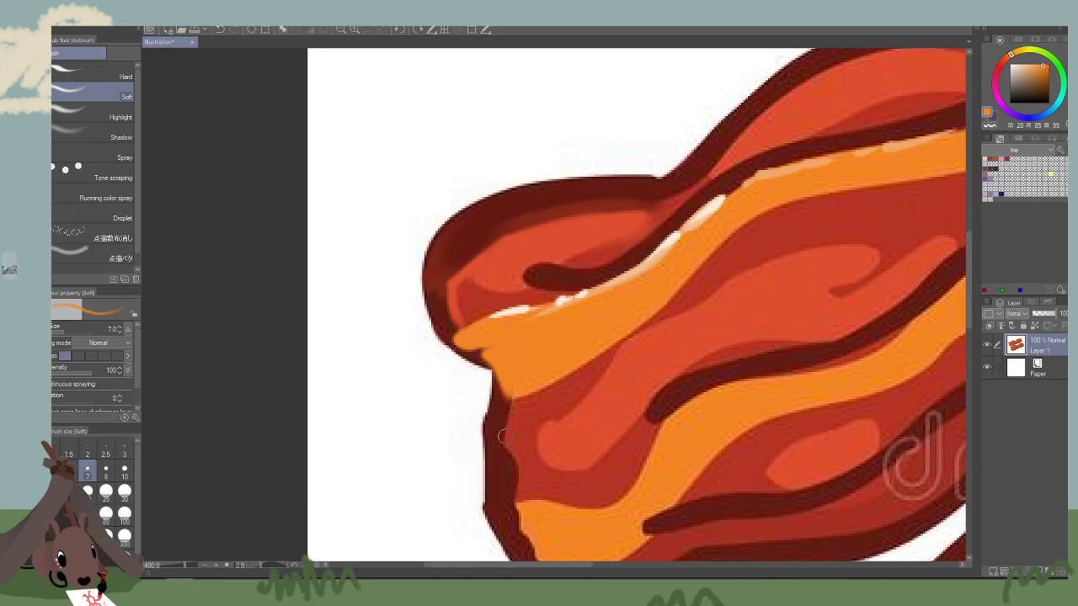
Sample dark reds from the shading and airbrush a soft gradient along the upper inside of the strip's left end, enlarging the Soft brush to 10.
drag(799, 383, 919, 431)
alt+click(614, 295)
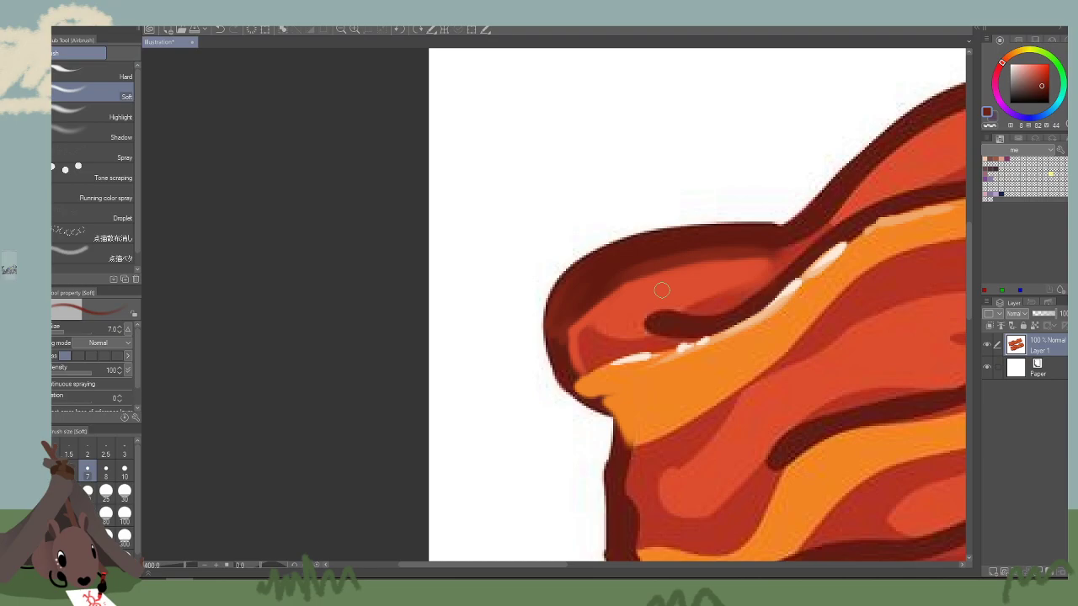
drag(646, 327, 684, 349)
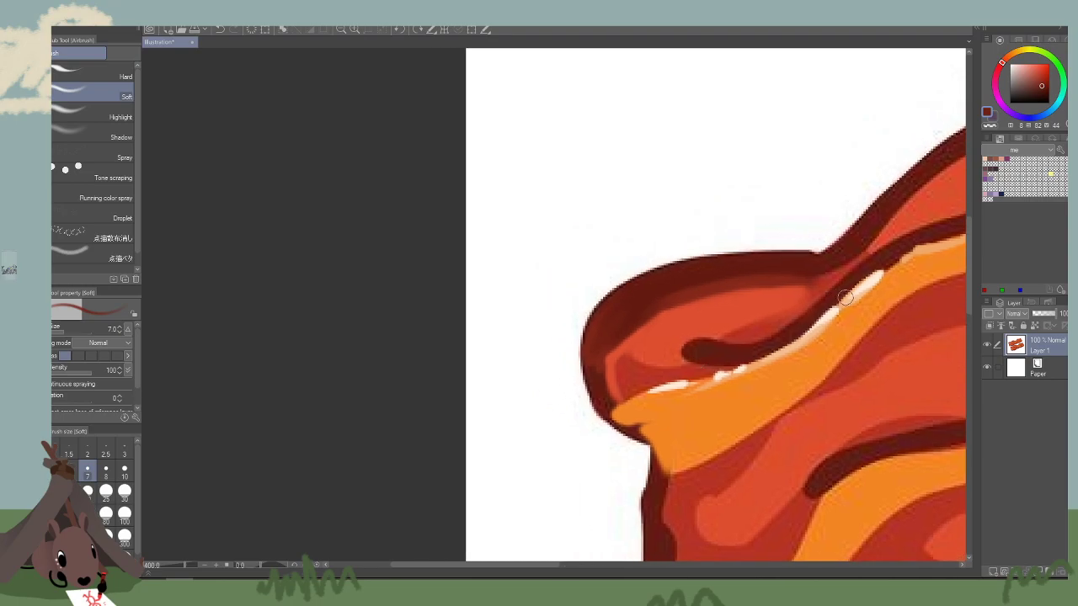
alt+click(751, 281)
key(bracketright)
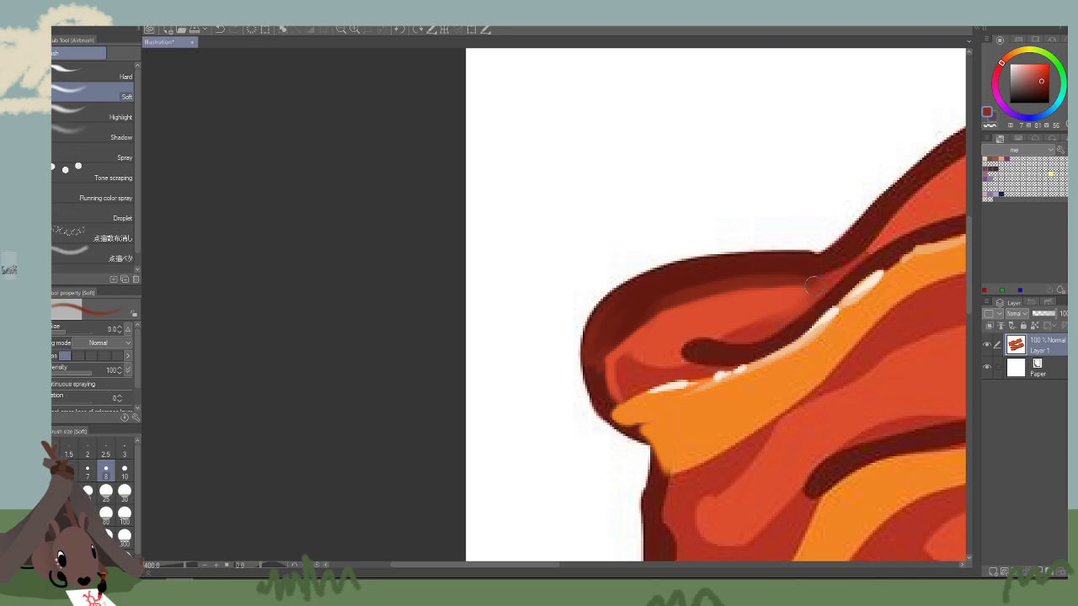
key(bracketright)
drag(811, 285, 655, 307)
drag(778, 297, 647, 327)
key(bracketright)
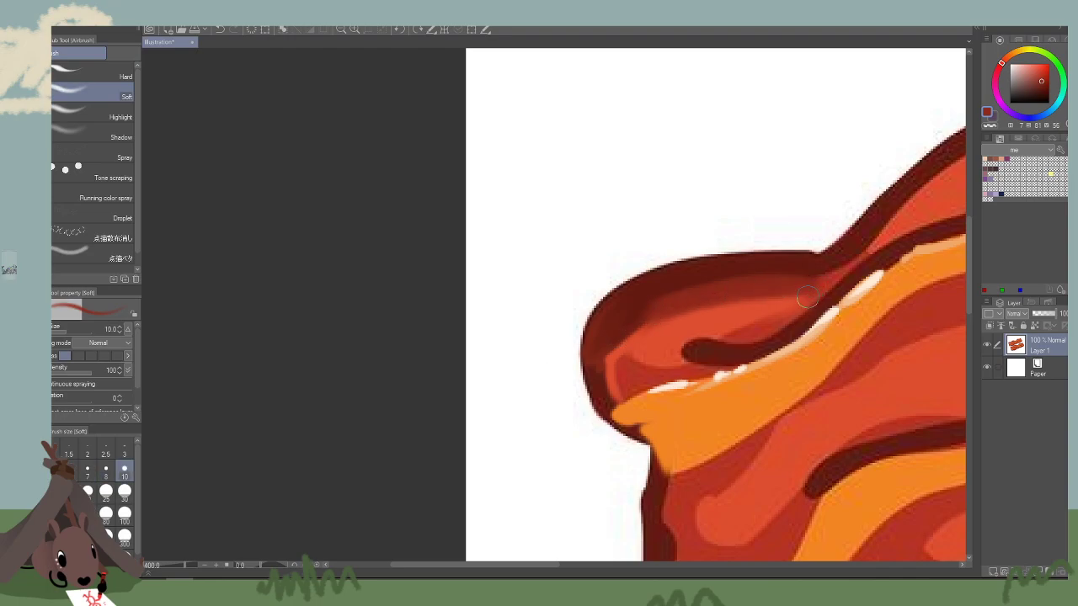
mouse_move(806, 303)
mouse_down()
mouse_move(651, 322)
mouse_move(619, 364)
mouse_up()
key([)
key([)
key(bracketleft)
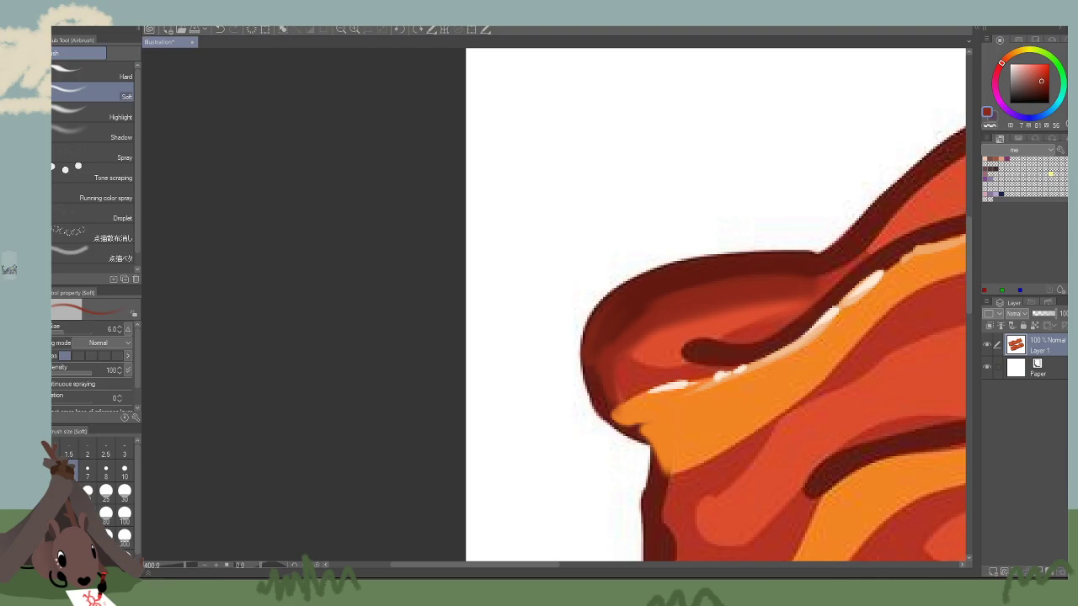
Sample the background white, try to cover the outline above the strip's left end with the Soft airbrush at size 12.5, and undo it.
alt+click(809, 190)
key(bracketright)
key(bracketright)
key(bracketright)
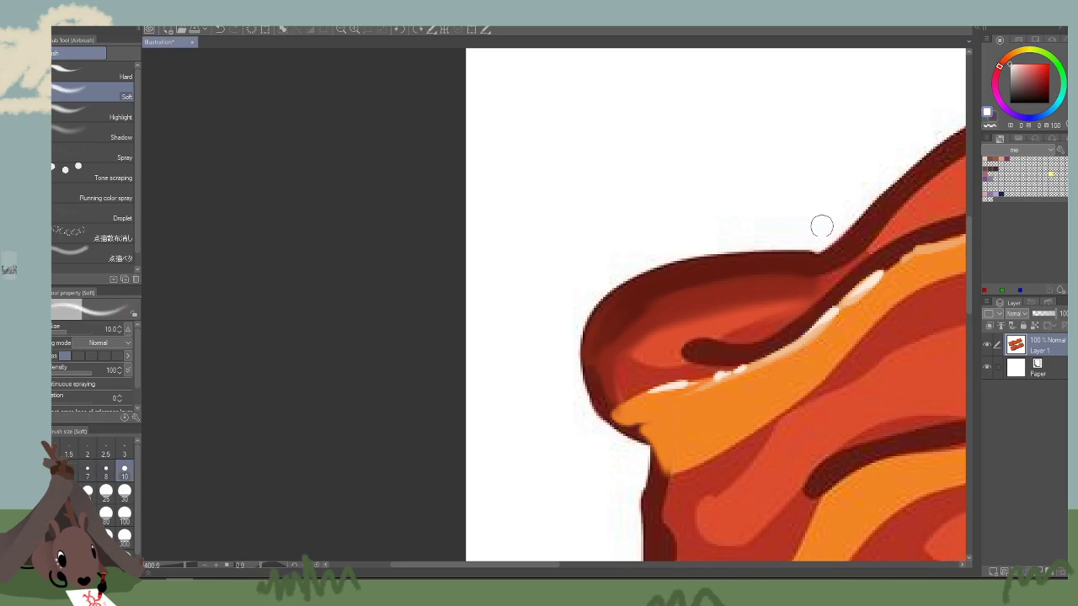
key(bracketright)
mouse_move(822, 226)
mouse_down()
mouse_move(807, 255)
mouse_move(732, 261)
mouse_move(561, 305)
mouse_up()
drag(777, 239, 461, 318)
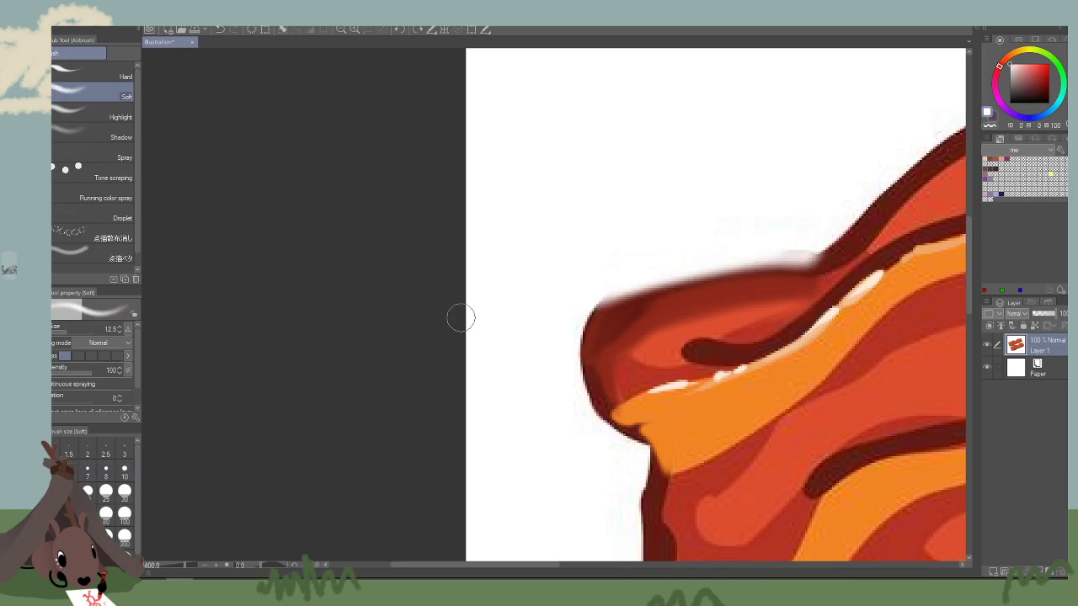
key(ctrl+z)
key(ctrl+z)
Switch to the Lettering God brush at size 12.5 and paint white over the rounded outline to square off the strip's left end.
key(b)
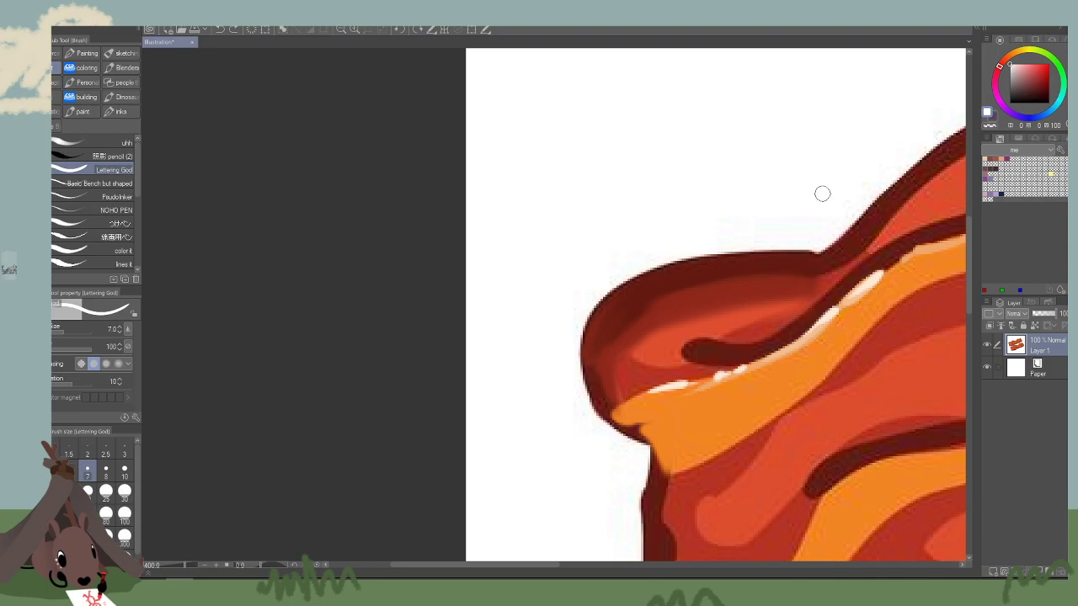
key(bracketright)
key(bracketright)
key(bracketright)
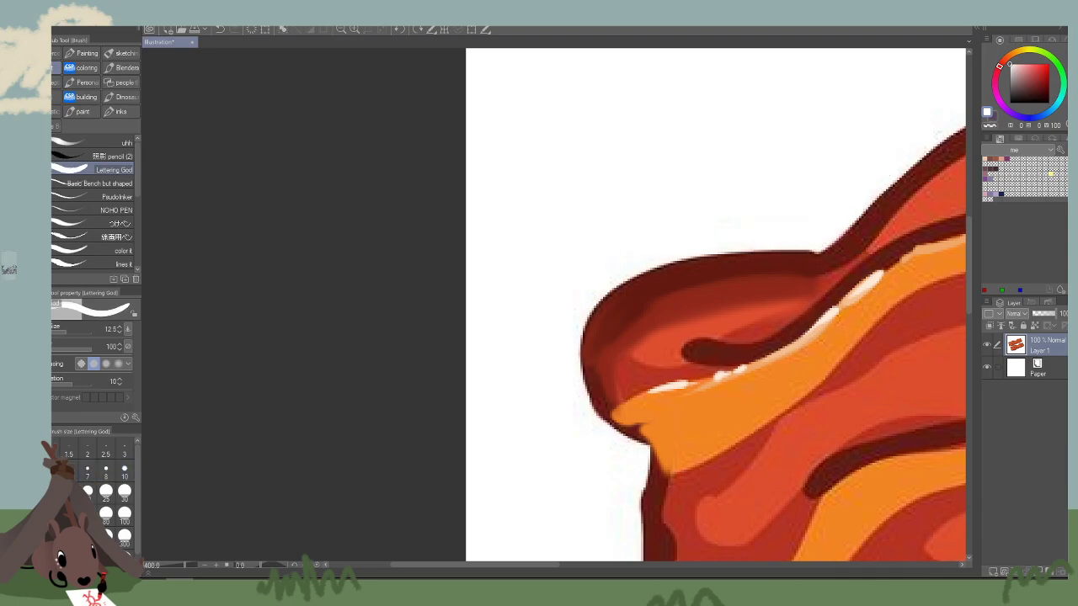
mouse_move(818, 220)
mouse_down()
mouse_move(777, 243)
mouse_move(614, 283)
mouse_up()
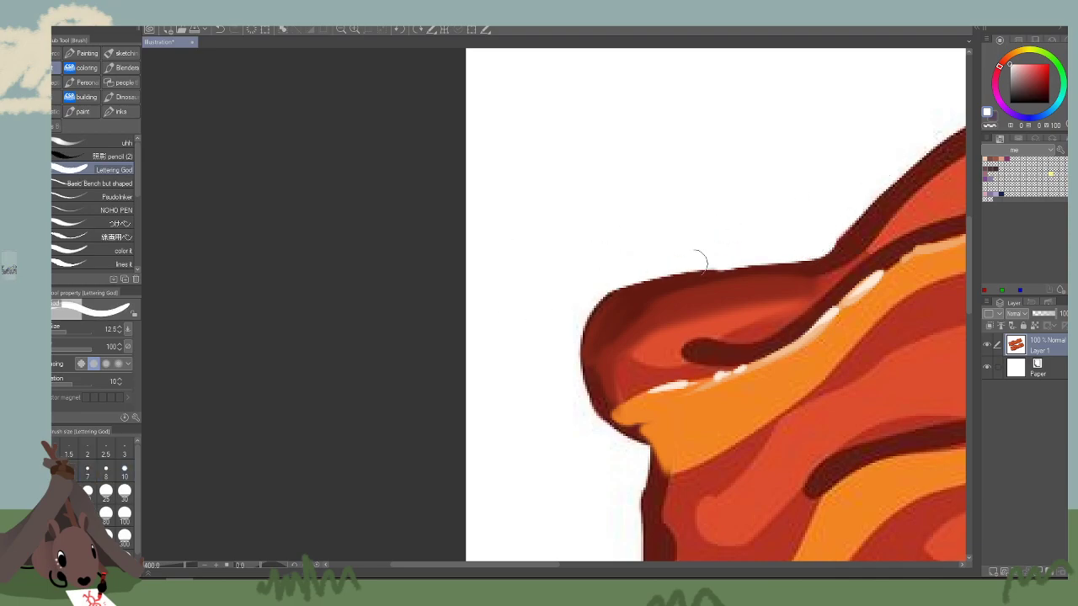
mouse_move(699, 261)
mouse_down()
mouse_move(577, 296)
mouse_move(572, 375)
mouse_move(602, 437)
mouse_move(574, 474)
mouse_up()
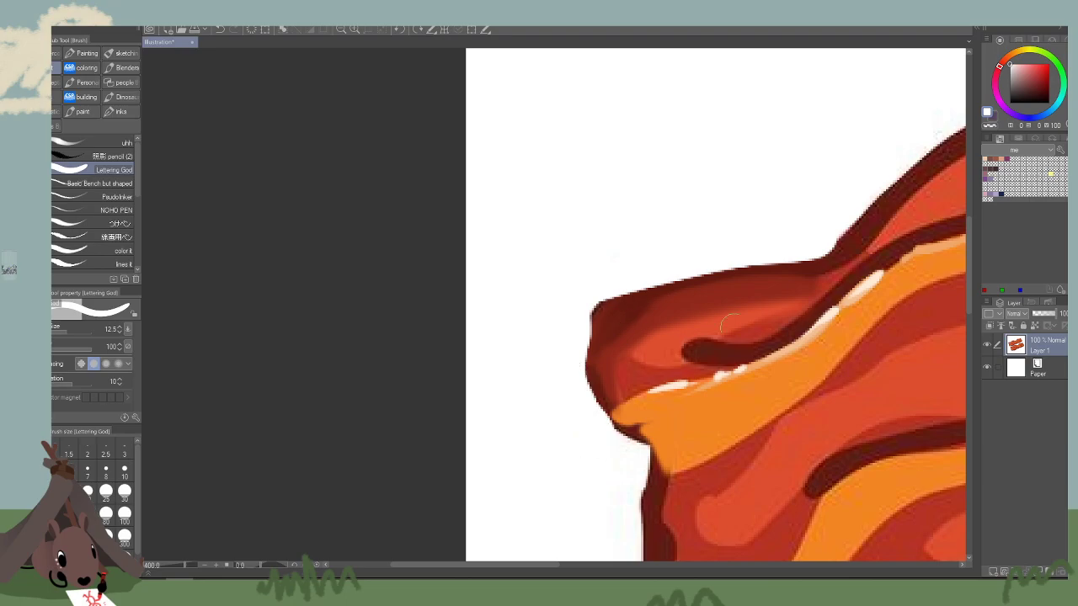
Carve small white notches into the strip's left edge with the Lettering God brush at size 8.
drag(731, 325, 635, 289)
key(bracketleft)
key(bracketleft)
key(bracketleft)
drag(492, 292, 487, 345)
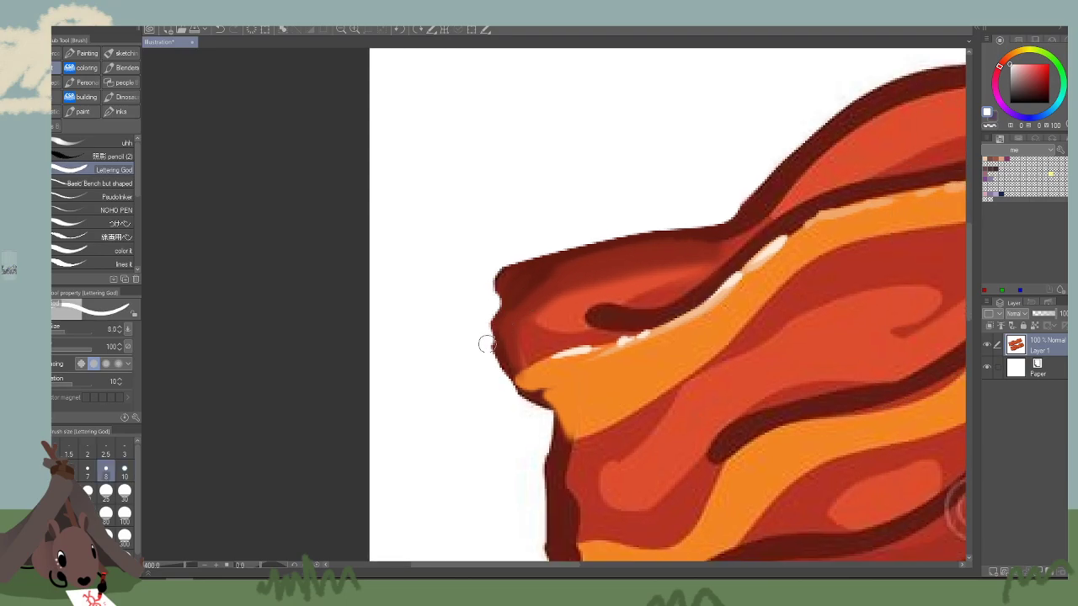
drag(534, 435, 506, 388)
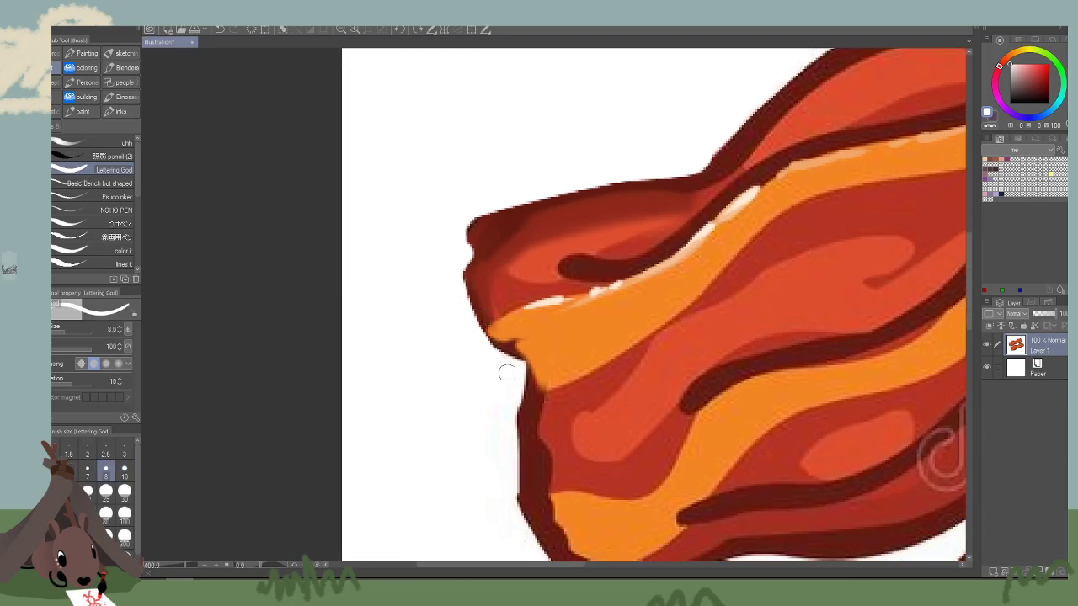
drag(461, 290, 517, 370)
Trim the fat band's left end with white at brush size 7, then cover the leftover dark outline there with the band's sampled orange.
drag(838, 384, 772, 395)
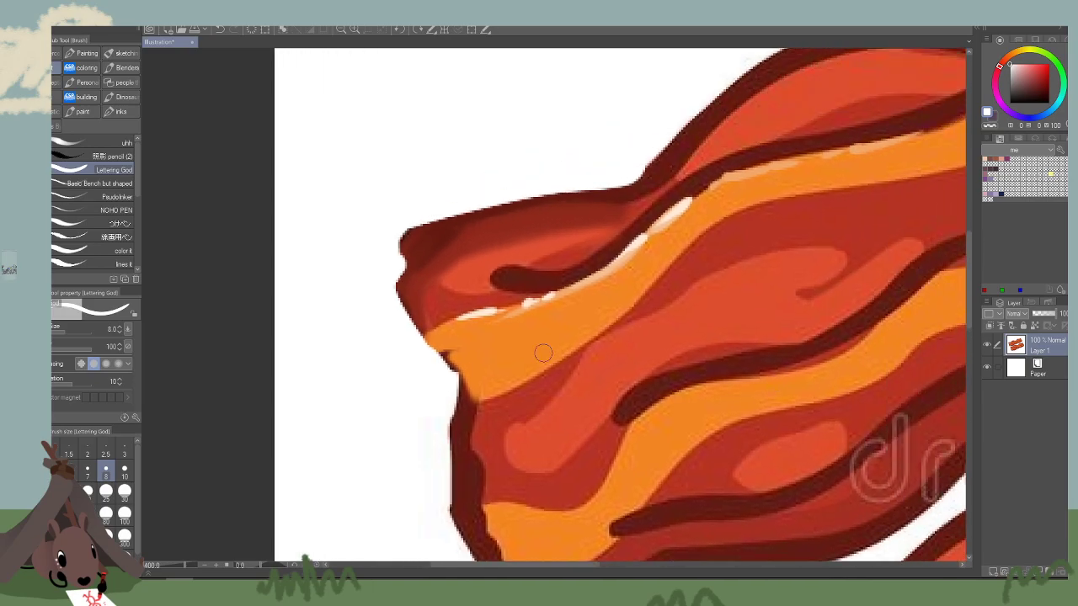
key(bracketleft)
drag(436, 360, 459, 394)
alt+click(462, 346)
drag(446, 355, 451, 347)
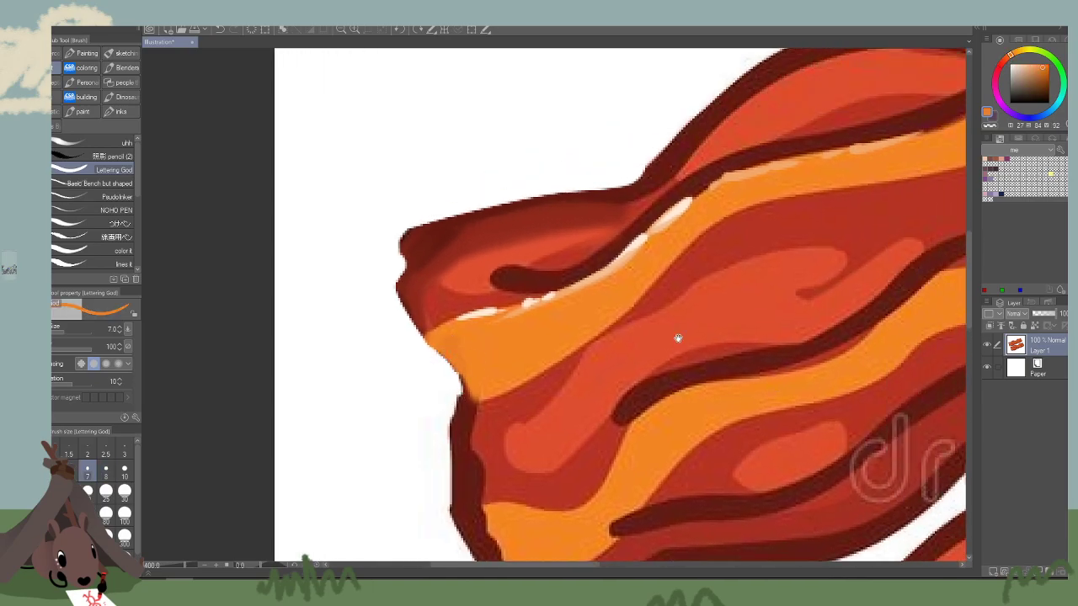
Pick a lighter orange and brush it onto the fat band's left end with the Smooth Sketch brush, enlarging it to size 12.5.
drag(679, 338, 717, 355)
key(bracketleft)
key(bracketleft)
key(bracketleft)
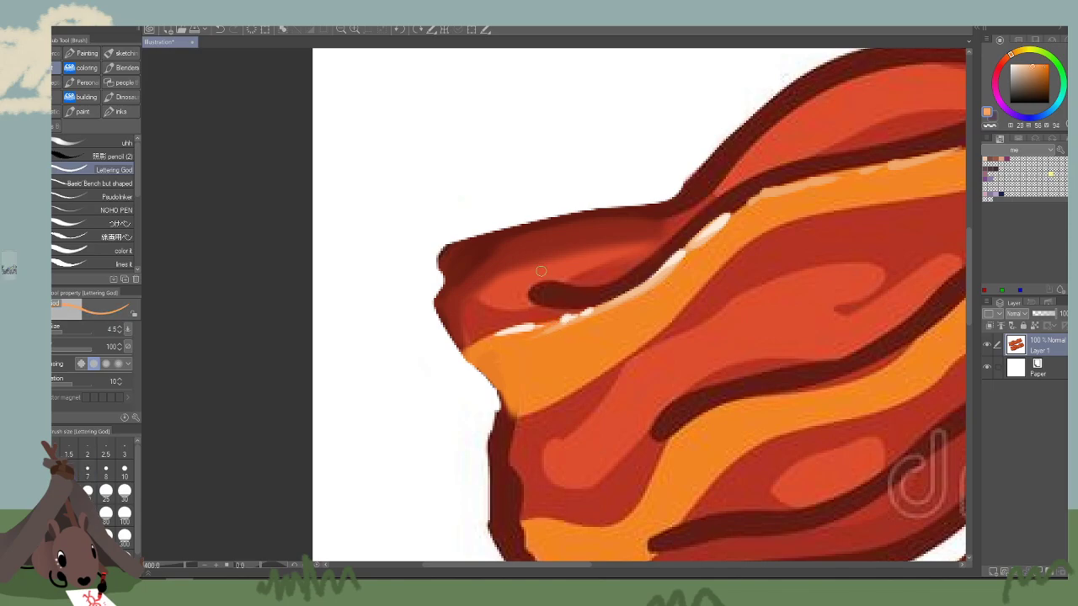
drag(262, 359, 292, 310)
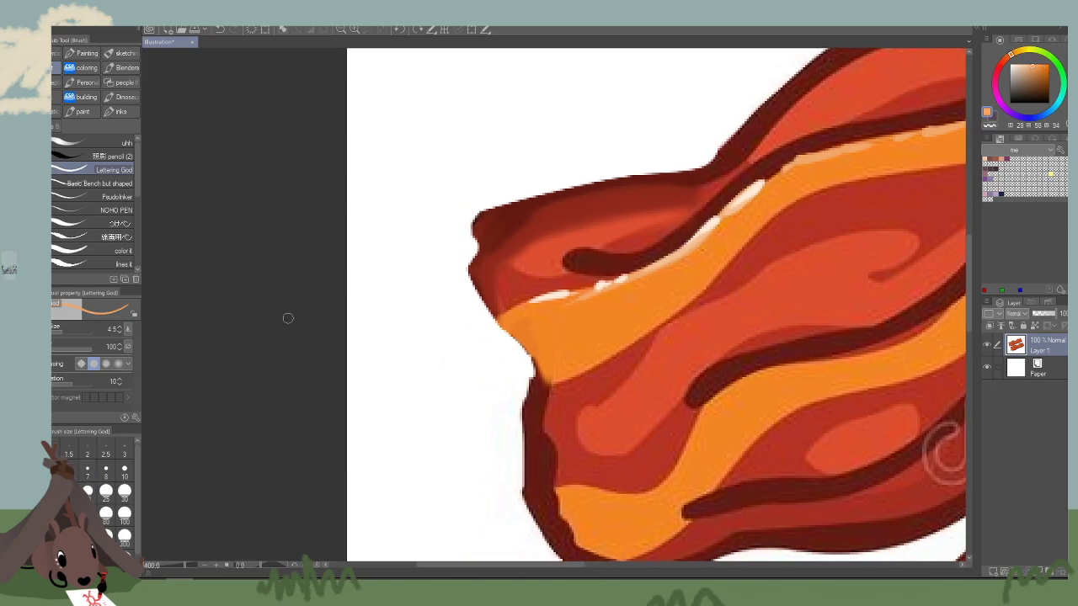
click(122, 53)
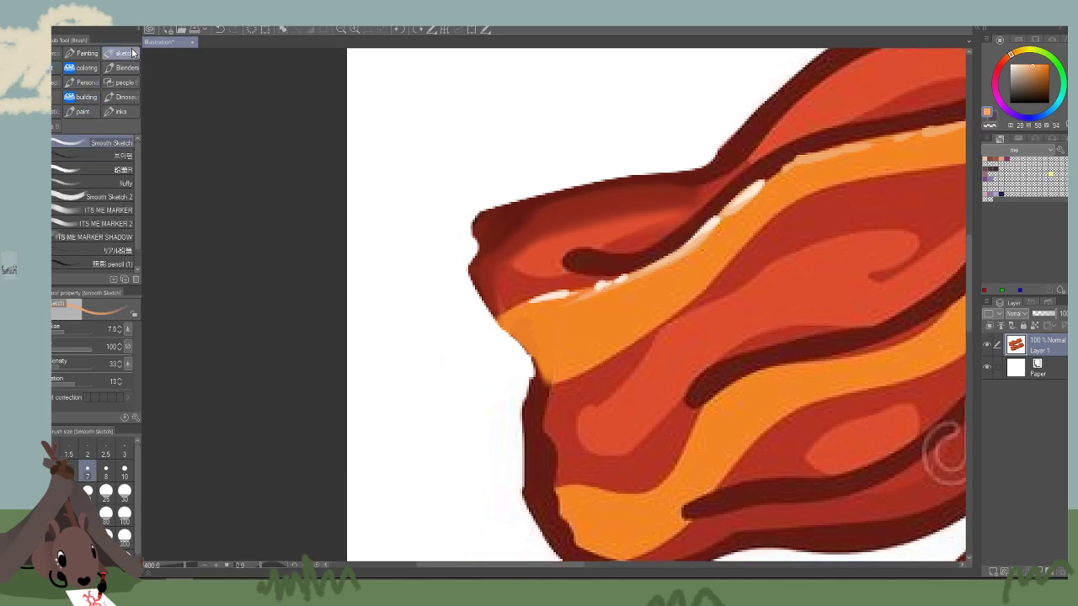
mouse_move(539, 368)
mouse_down()
mouse_move(529, 346)
mouse_move(576, 360)
mouse_move(637, 331)
mouse_up()
key(bracketright)
key(bracketright)
key(bracketright)
key(bracketright)
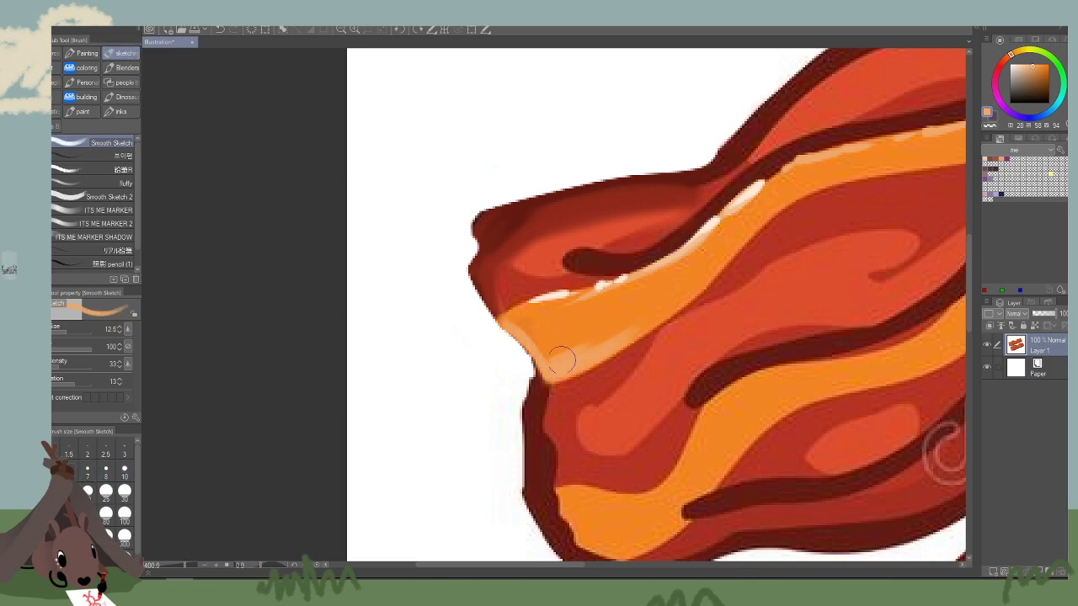
Build up the light orange across the fat band's left end and along its lower edge, enlarging the Smooth Sketch brush to 20.
mouse_move(565, 362)
mouse_down()
mouse_move(625, 328)
mouse_move(588, 325)
mouse_up()
mouse_move(532, 346)
mouse_down()
mouse_move(558, 316)
mouse_move(593, 310)
mouse_move(511, 322)
mouse_up()
drag(577, 351, 687, 288)
key(bracketright)
key(bracketright)
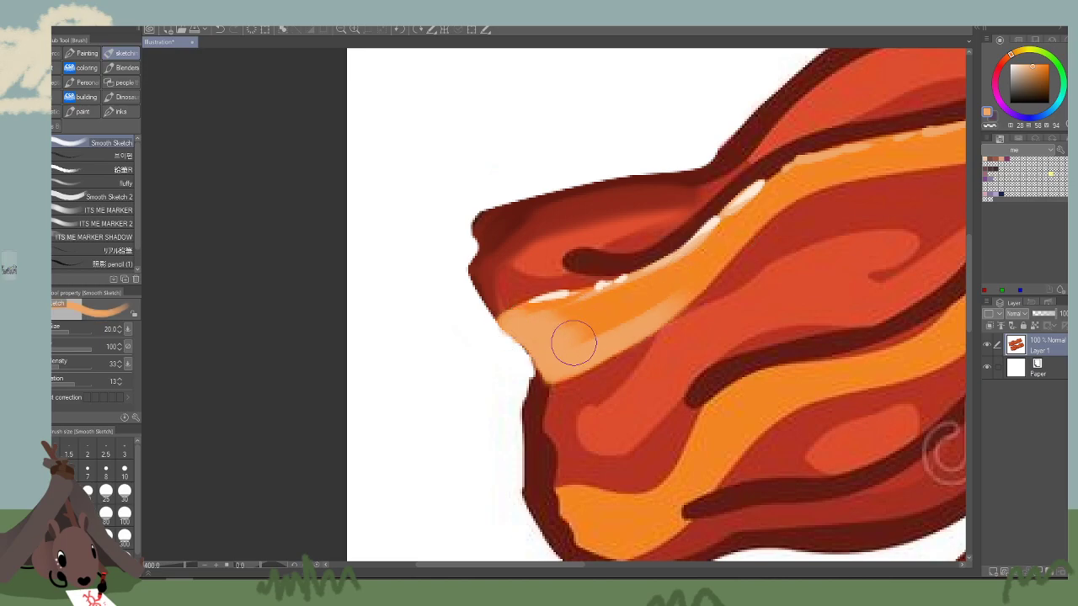
drag(572, 343, 640, 308)
Check the whole picture, then extend the light orange farther along the upper fat band with the Smooth Sketch brush at size 17.5.
click(341, 29)
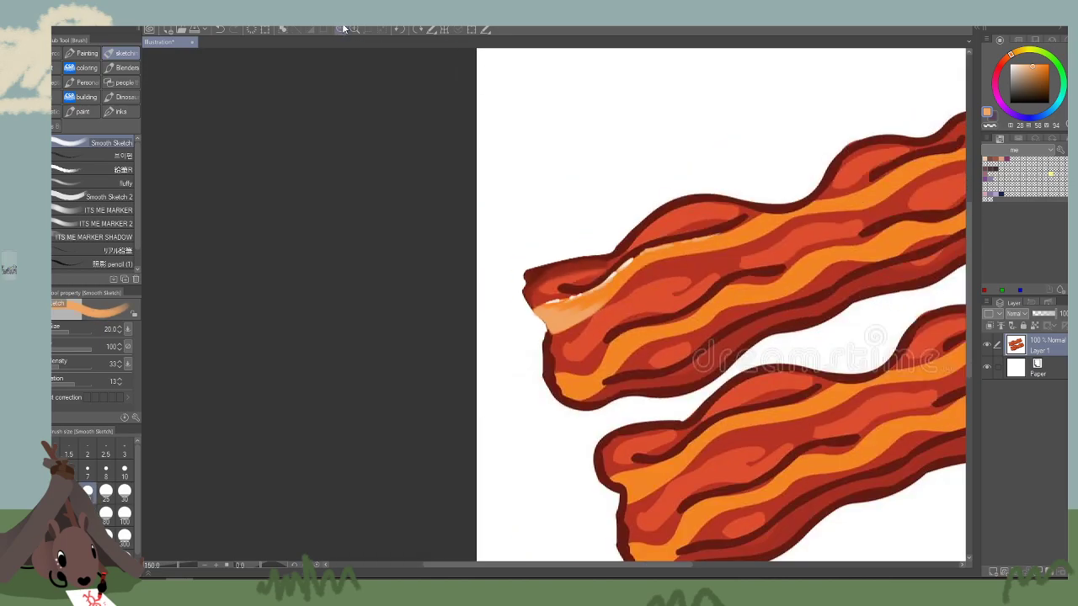
click(341, 29)
click(341, 29)
click(342, 29)
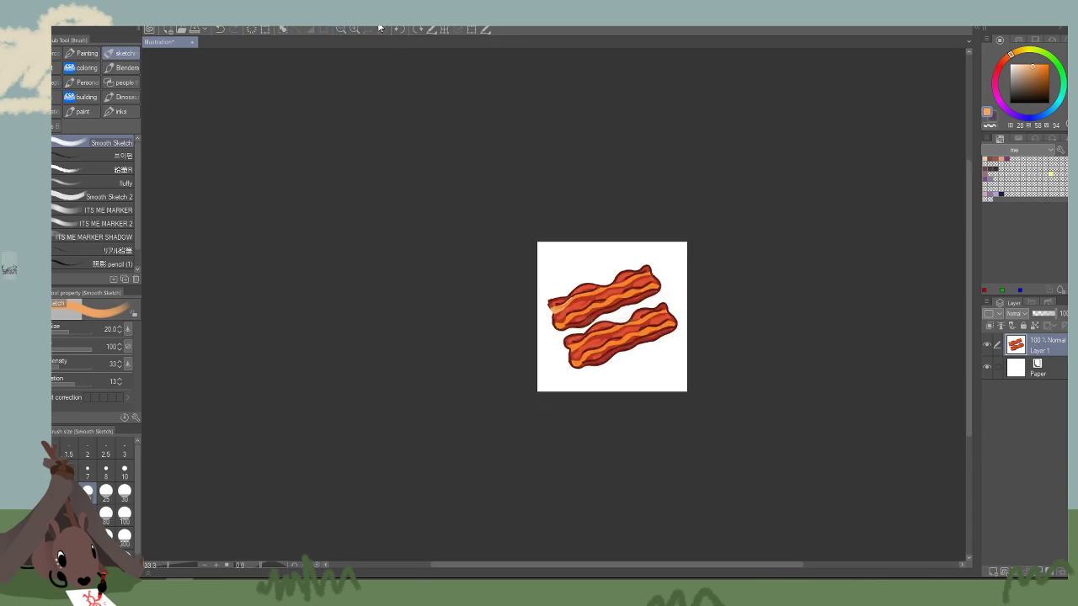
click(354, 31)
click(355, 30)
click(354, 31)
key(bracketleft)
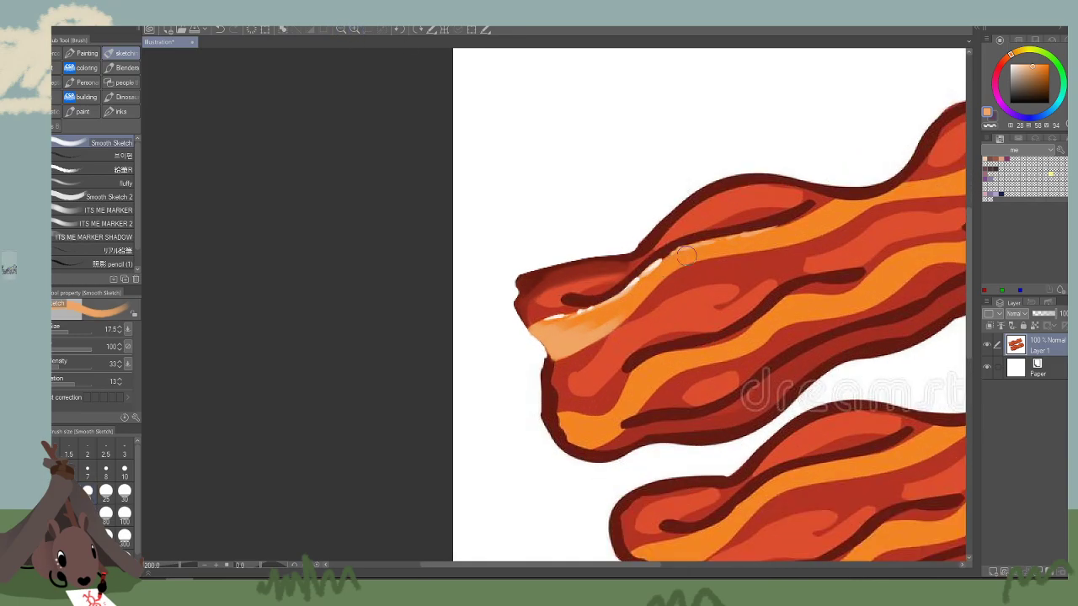
mouse_move(684, 253)
mouse_down()
mouse_move(596, 331)
mouse_move(619, 308)
mouse_move(570, 341)
mouse_move(621, 311)
mouse_move(569, 336)
mouse_move(557, 330)
mouse_move(620, 301)
mouse_move(579, 334)
mouse_move(662, 275)
mouse_up()
Sample light and saturated oranges from the fat band and blend them over the highlighted area, reducing the Smooth Sketch brush to size 10.
alt+click(620, 309)
key(bracketright)
key(bracketright)
alt+click(566, 335)
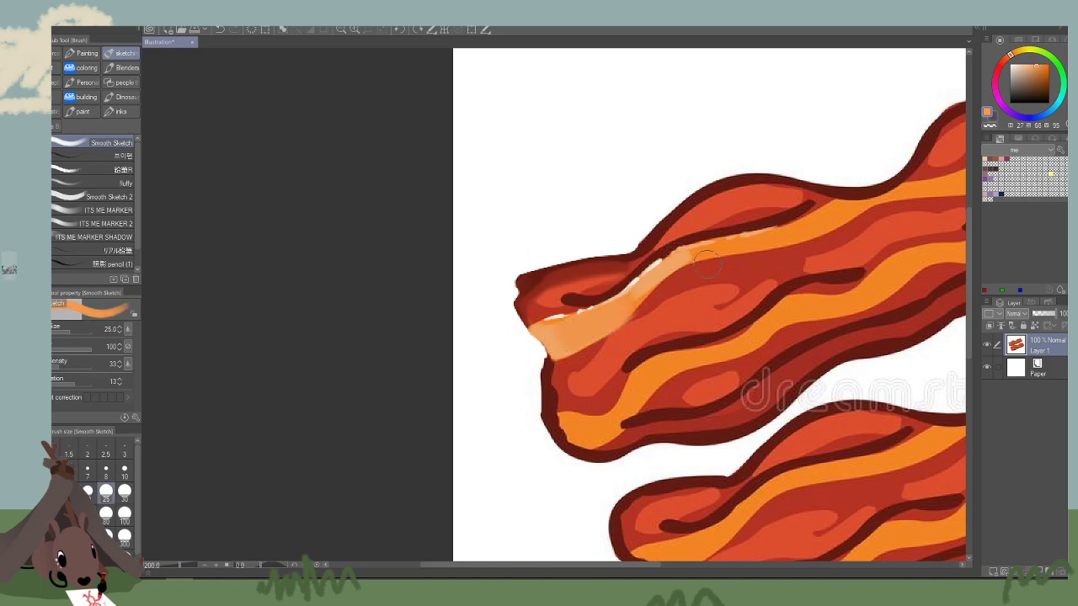
key(bracketleft)
key(bracketleft)
key(bracketleft)
key(bracketleft)
key(bracketleft)
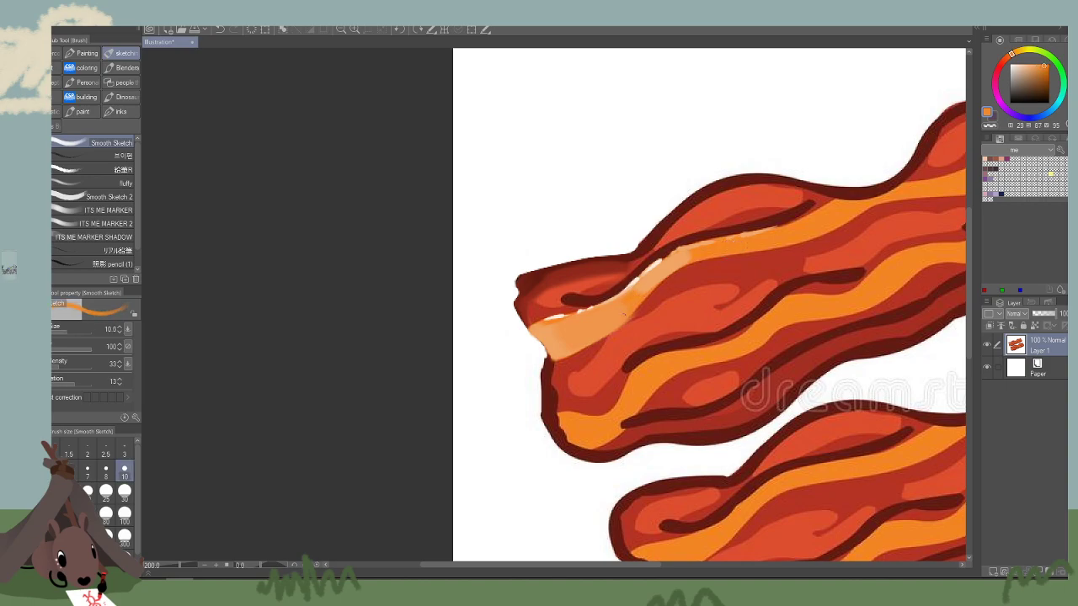
alt+click(722, 226)
key(bracketright)
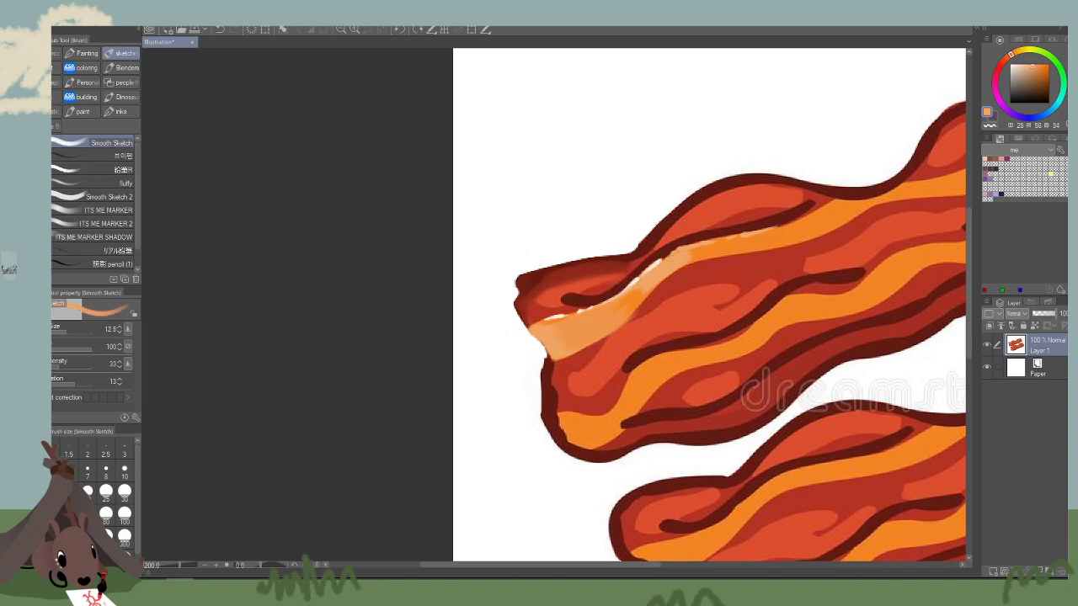
Sample the meat's red-orange, brighten it, and paint steep streaks across the upper strip near its left end with the Smooth Sketch brush.
alt+click(671, 299)
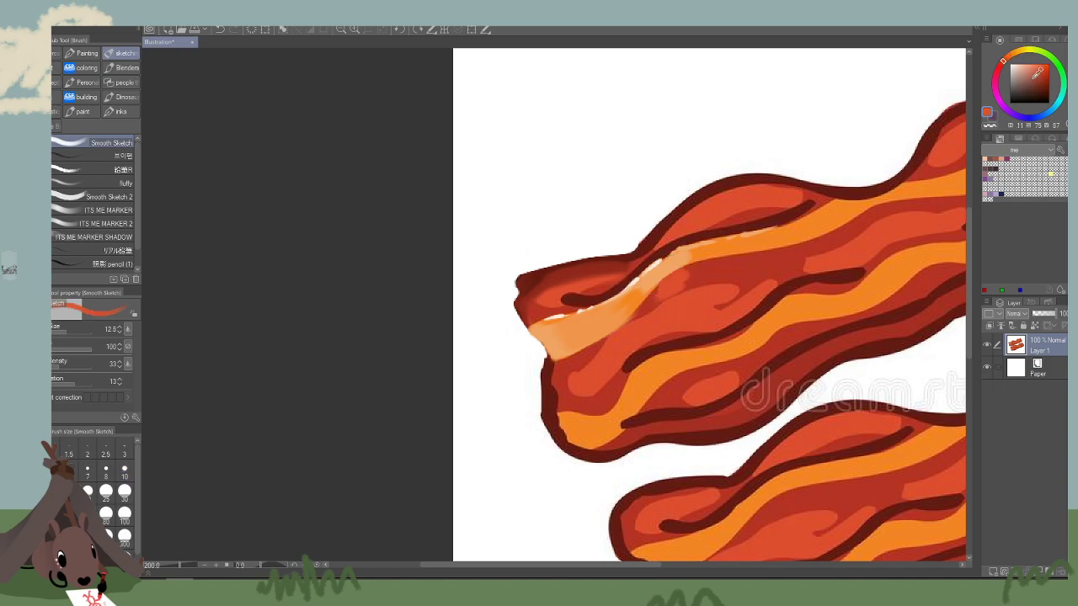
click(1046, 63)
mouse_move(683, 301)
mouse_down()
mouse_move(672, 323)
mouse_move(680, 337)
mouse_up()
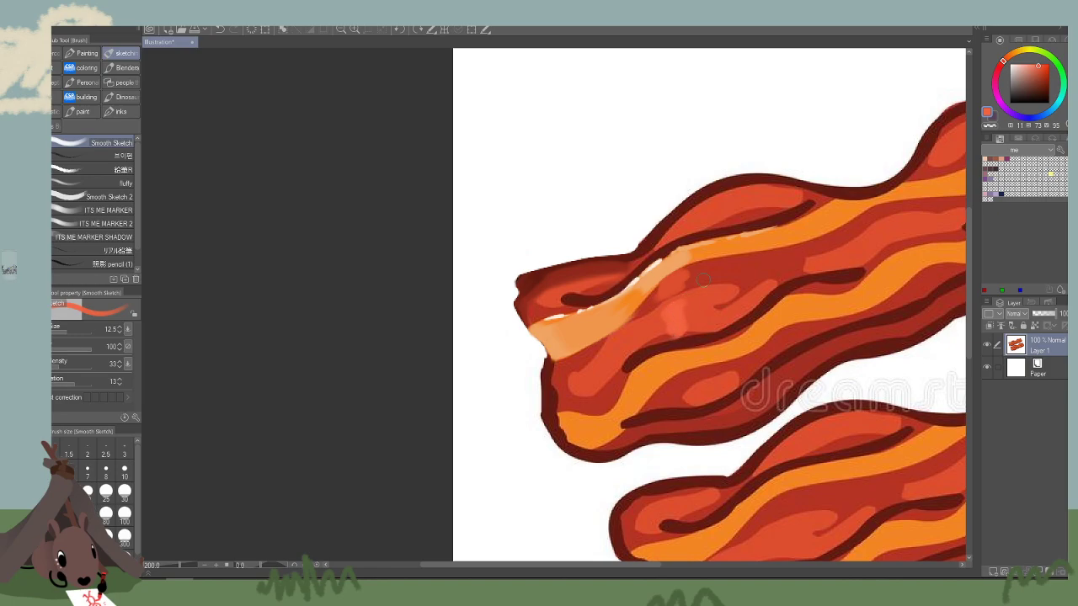
drag(653, 242, 676, 357)
drag(677, 223, 697, 422)
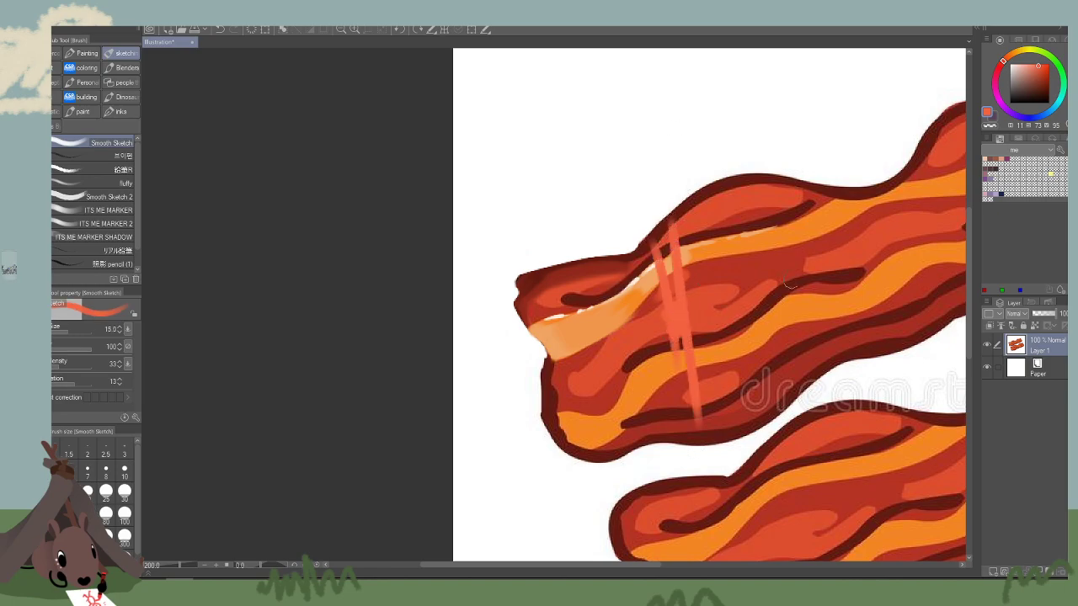
Undo the red-orange streaks, then extend the sampled light orange along the upper fat band with the Smooth Sketch brush at size 25.
key(ctrl+z)
key(ctrl+z)
alt+click(675, 259)
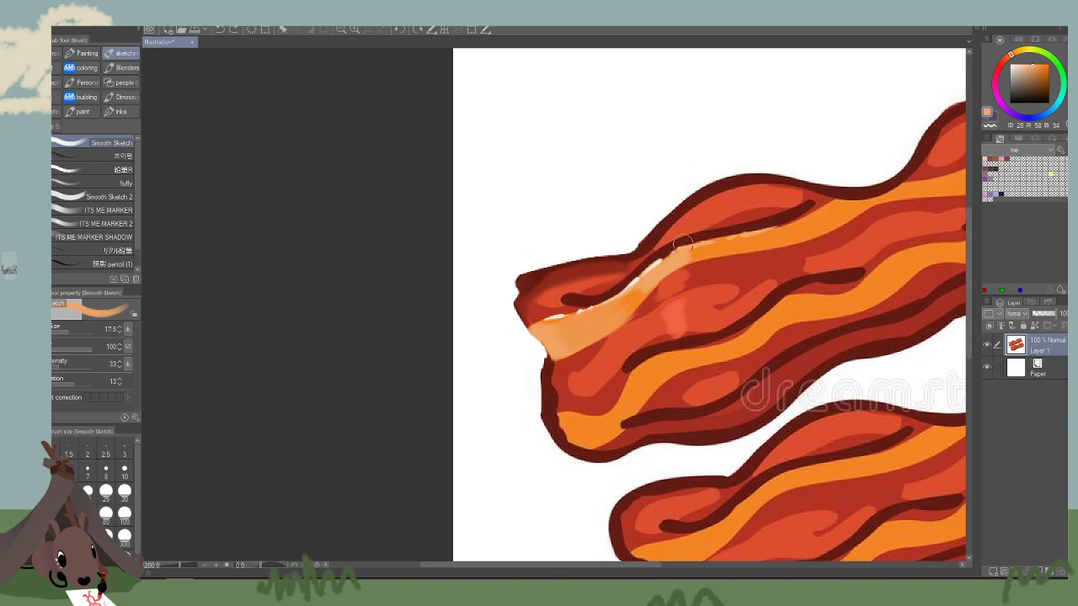
key(])
key(])
mouse_move(677, 258)
mouse_down()
mouse_move(767, 244)
mouse_move(750, 248)
mouse_up()
Paint a red-orange highlight on the meat between the fat bands, then light orange on the lower fat band, reducing the brush to size 12.5.
alt+click(699, 285)
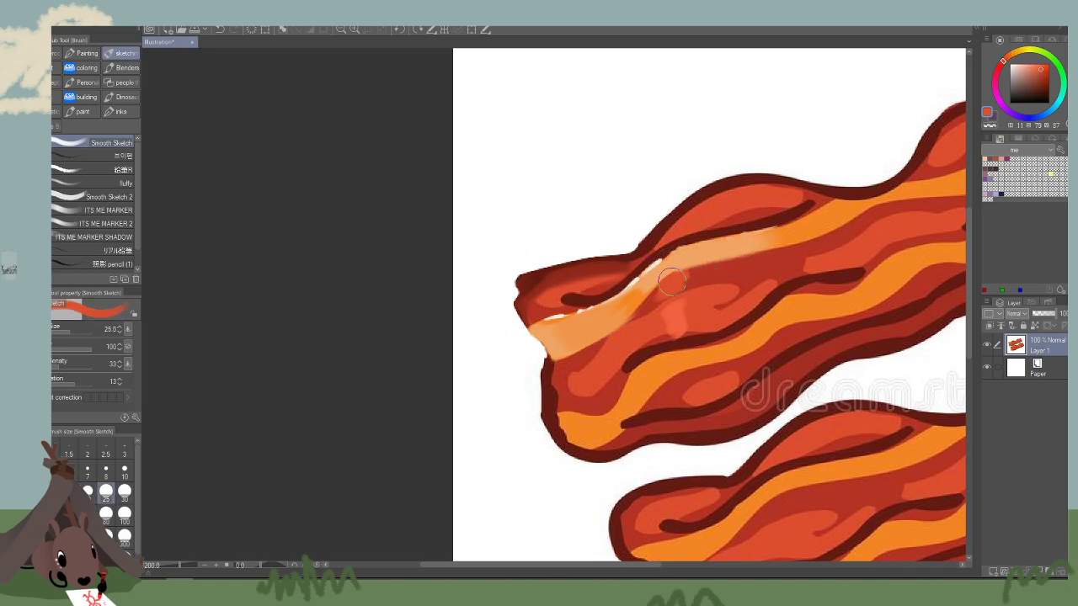
mouse_move(684, 313)
mouse_down()
mouse_move(711, 308)
mouse_move(682, 336)
mouse_move(735, 347)
mouse_up()
alt+click(704, 351)
alt+click(702, 264)
key(bracketleft)
key(bracketleft)
key(bracketleft)
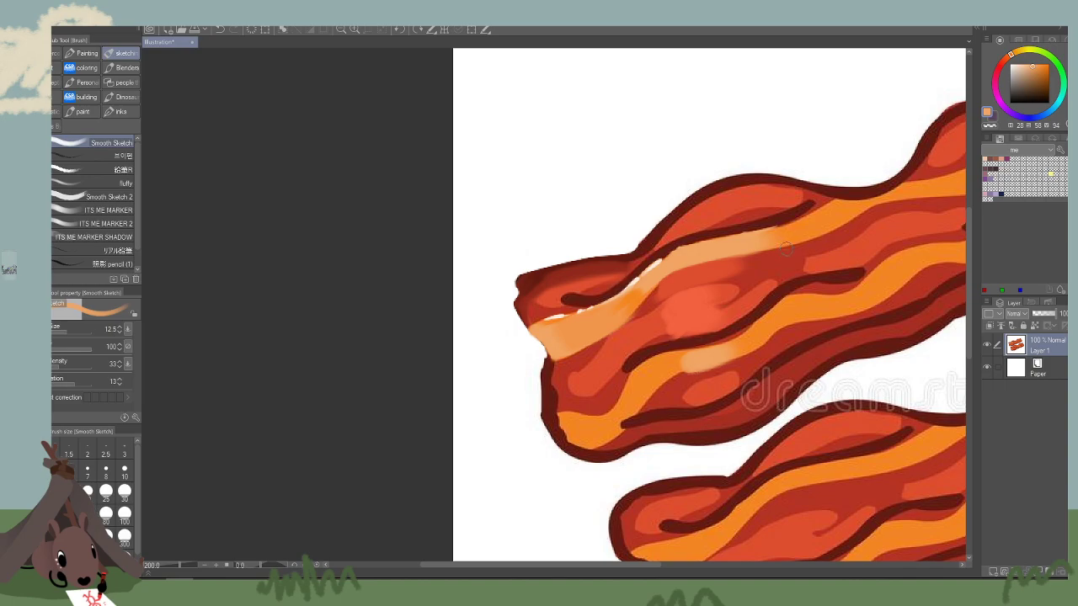
drag(773, 358, 716, 348)
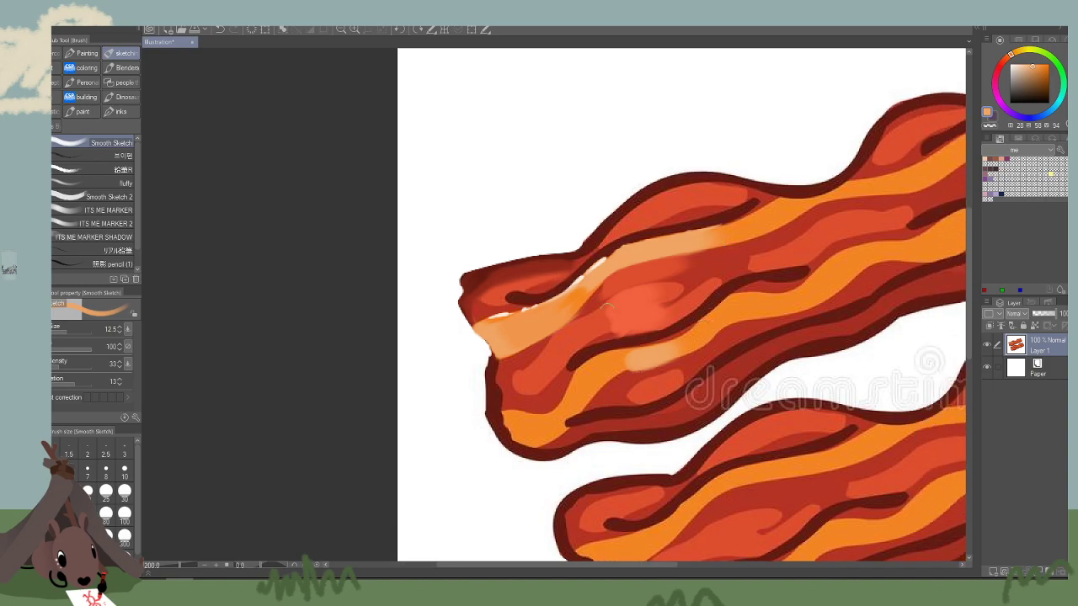
Blend the edges of the middle meat highlight with sampled red-oranges, using the Smooth Sketch brush at size 20 and then 9.
alt+click(599, 325)
key(bracketright)
key(bracketright)
key(bracketright)
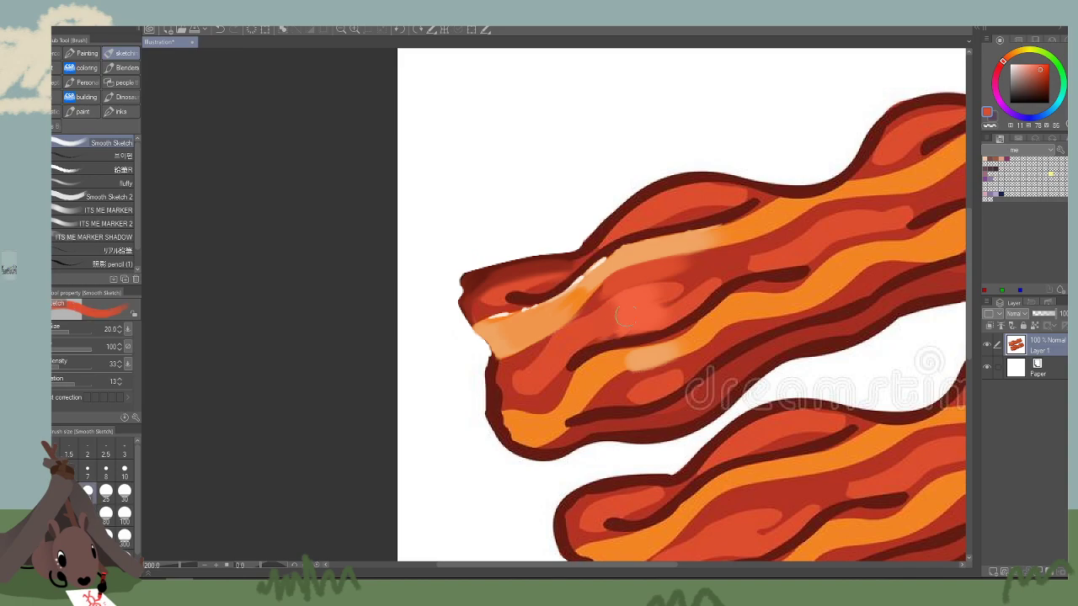
key(bracketleft)
key(bracketleft)
key(bracketleft)
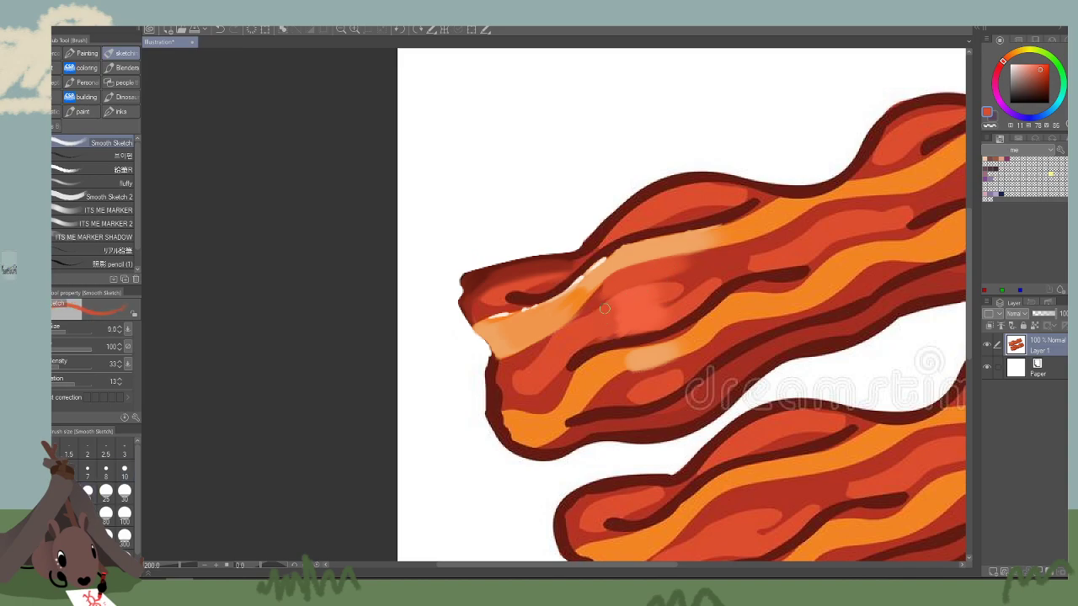
alt+click(636, 306)
alt+click(663, 289)
Refine the light patch on the lower fat band with sampled saturated and light oranges at brush size 15.
key(bracketright)
key(bracketright)
scroll(784, 252, down, 2)
alt+click(620, 300)
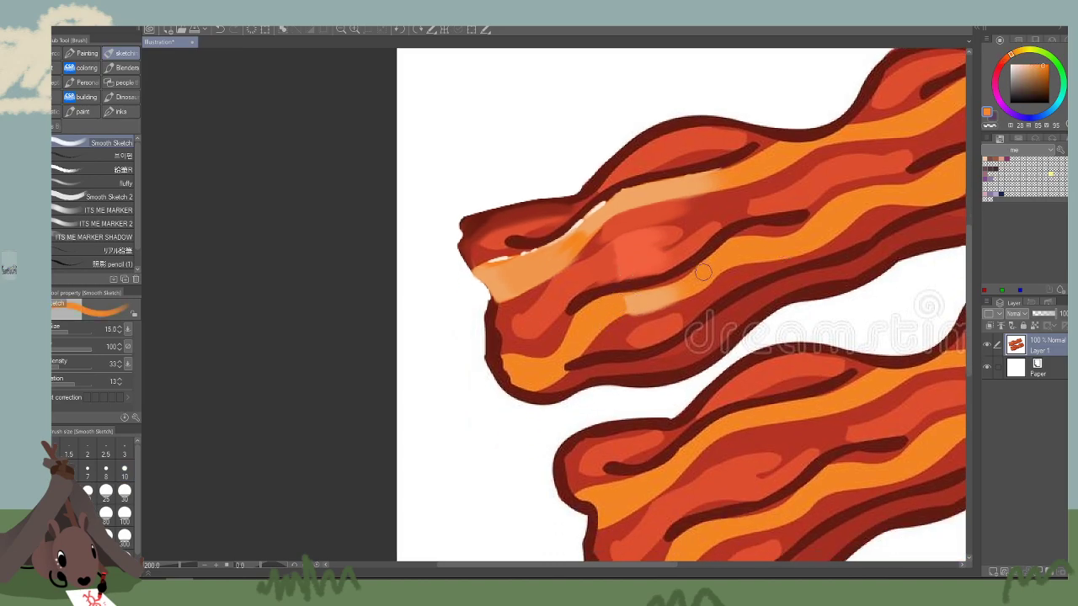
alt+click(664, 297)
drag(665, 297, 684, 292)
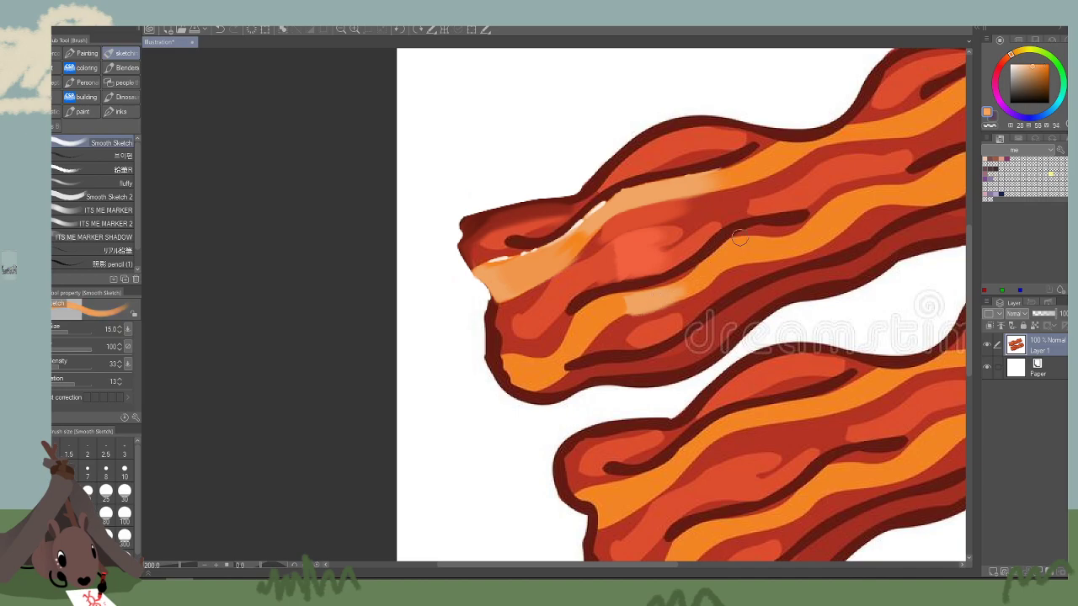
Add light red-orange highlights to the meat below the lower fat band and on the upper bump, reducing the brush to size 7.
alt+click(653, 327)
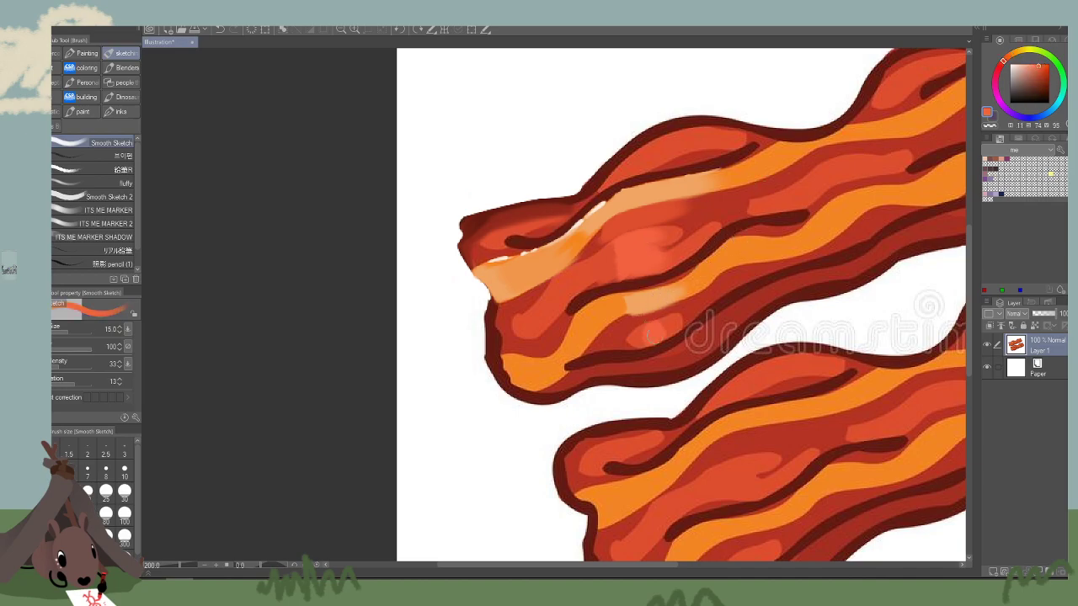
key(bracketleft)
key(bracketleft)
key(bracketleft)
key(bracketleft)
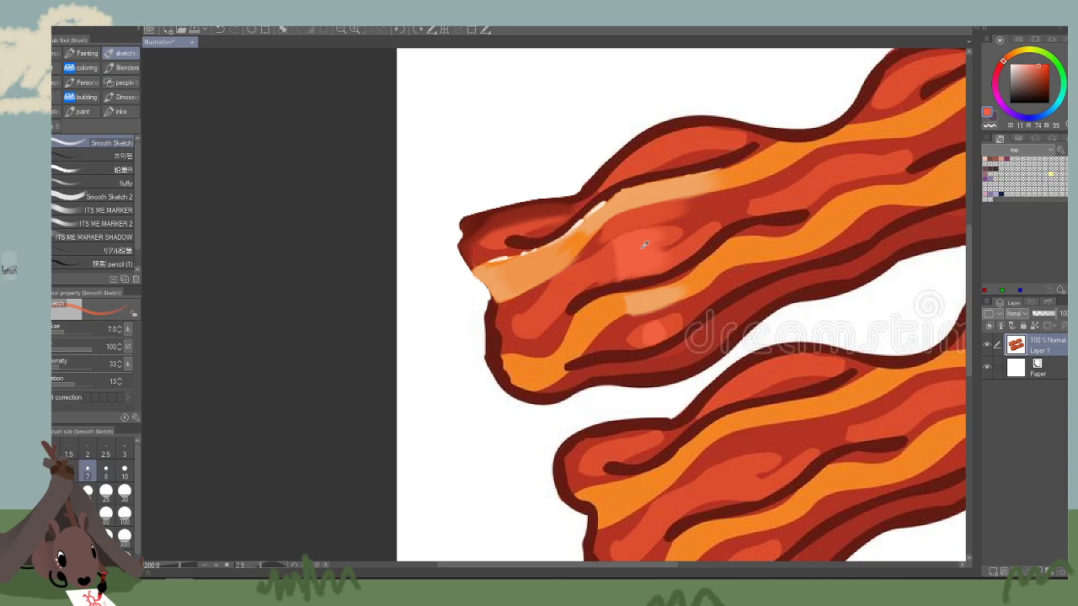
mouse_move(640, 157)
mouse_down()
mouse_move(654, 151)
mouse_move(621, 167)
mouse_up()
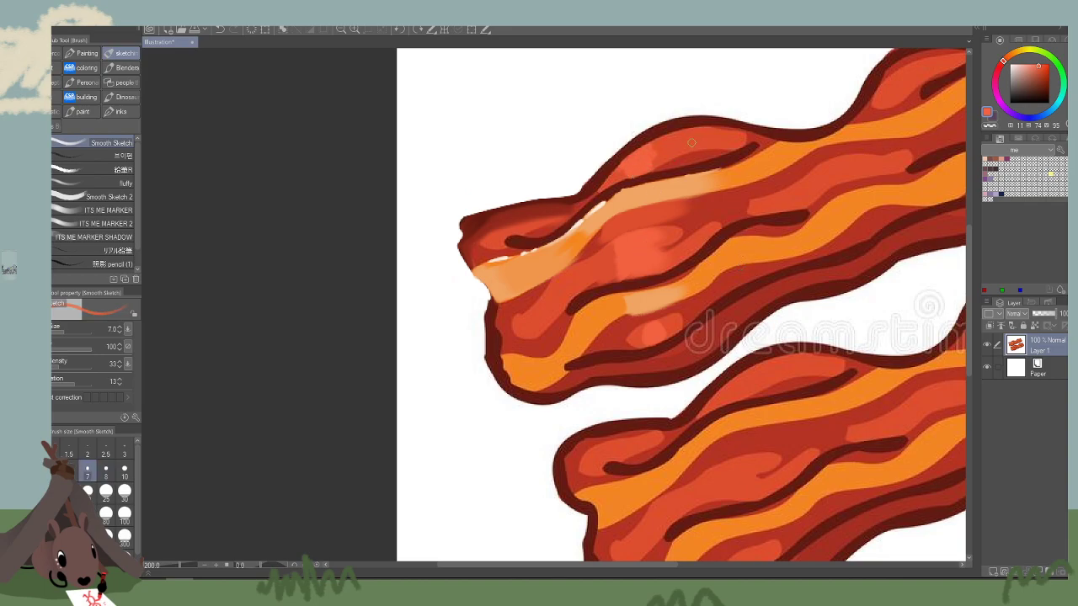
Examine the whole bacon picture from a distance and up close to judge the highlights on the upper strip.
click(337, 29)
click(337, 30)
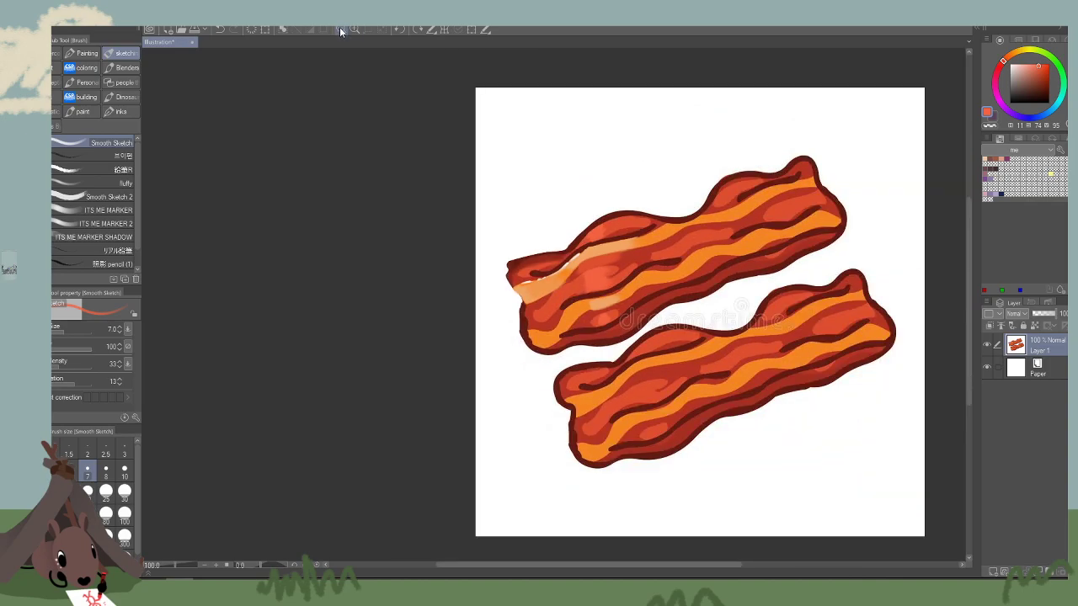
click(337, 30)
click(337, 29)
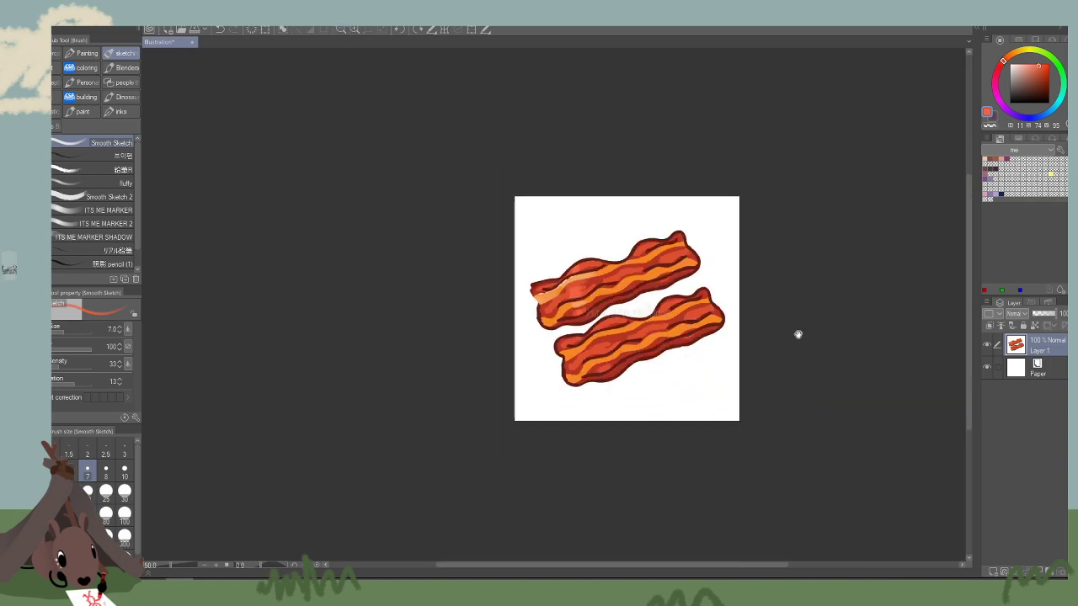
drag(808, 352, 814, 372)
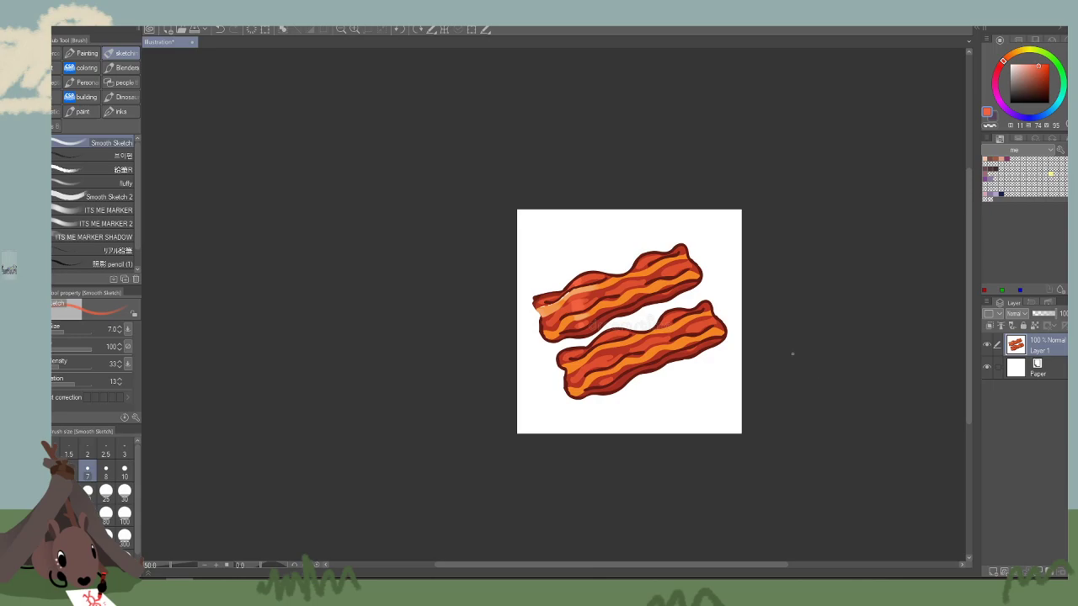
scroll(544, 205, up, 2)
scroll(530, 253, up, 3)
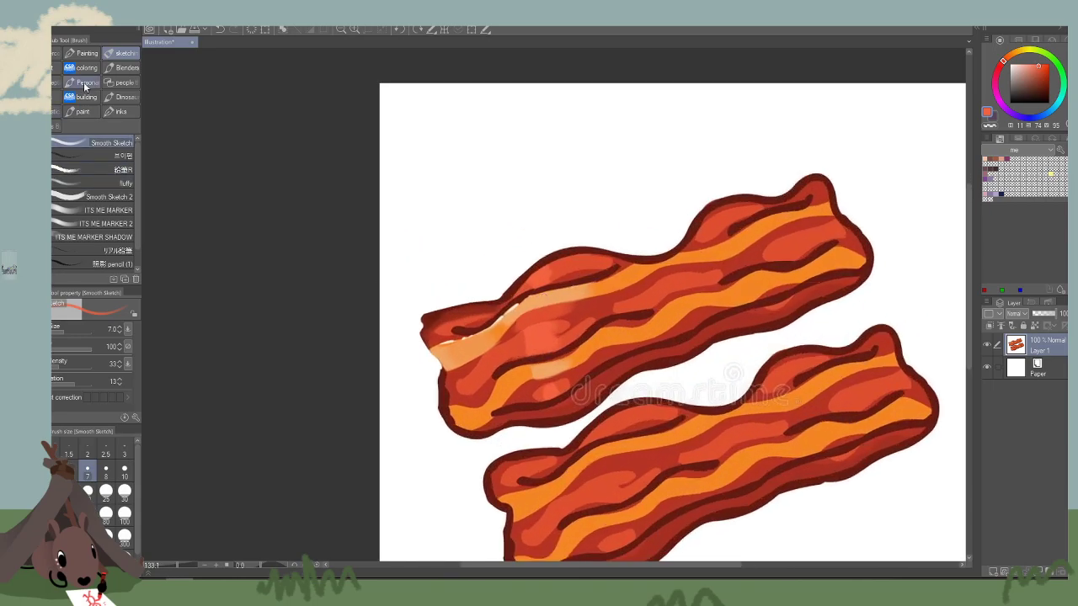
Switch to the Soft airbrush and reduce its size to 10.
key(b)
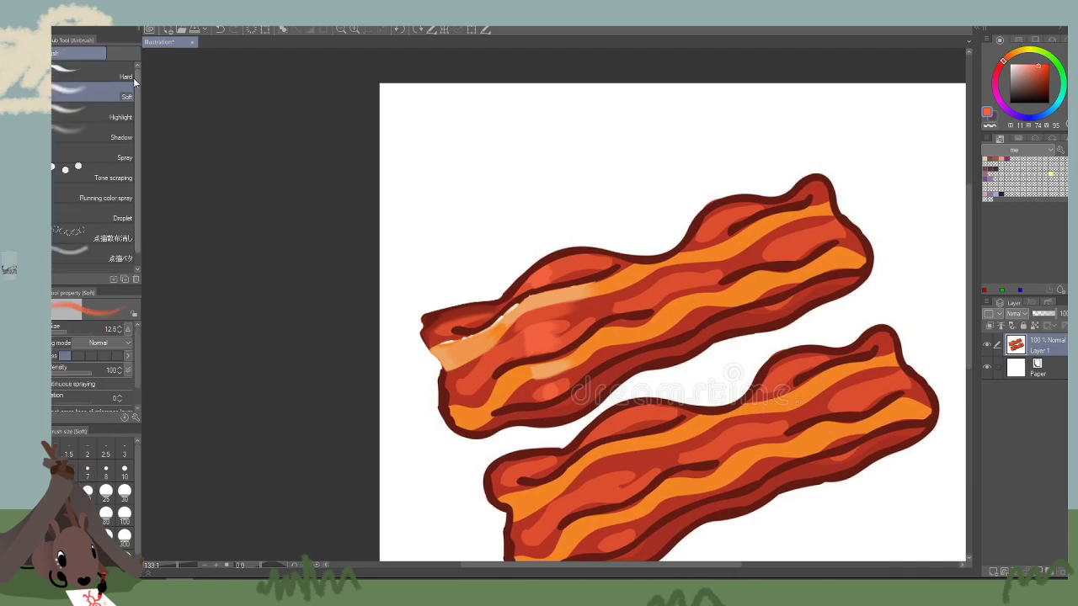
key(bracketleft)
key(bracketleft)
key(bracketleft)
key(bracketleft)
key(bracketleft)
key(bracketleft)
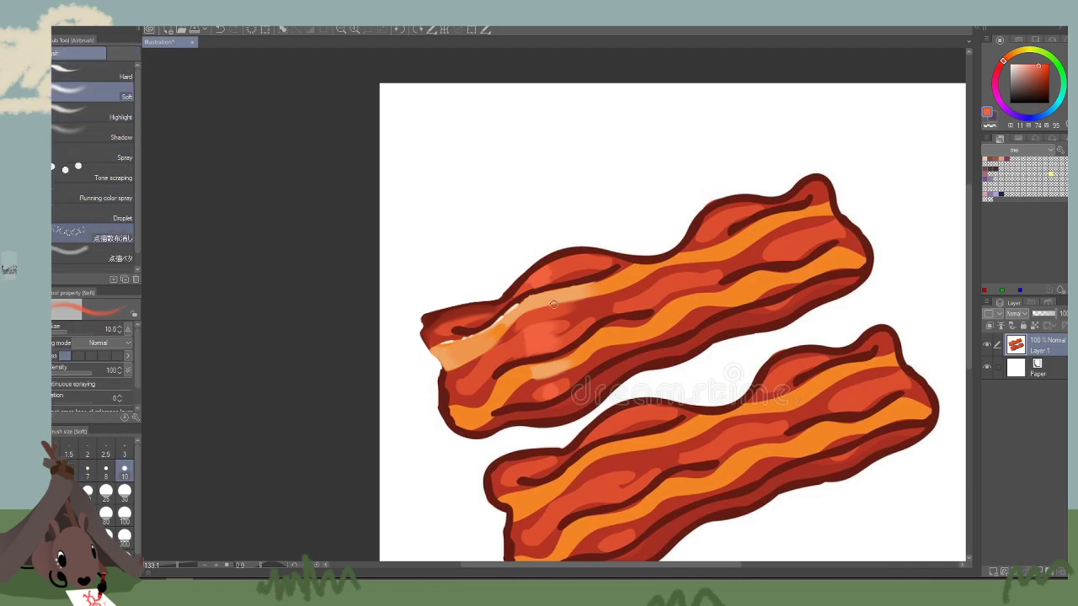
Choose the stippled stroke airbrush, enlarge it to size 45 and lower its density to 30.
click(122, 240)
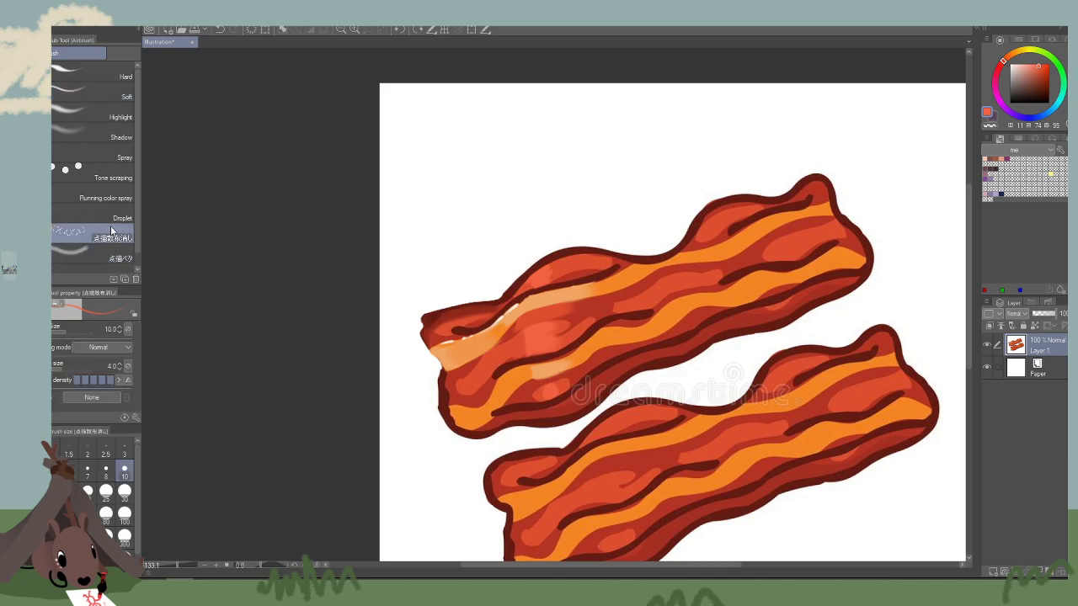
click(118, 256)
key(bracketright)
key(bracketright)
key(bracketright)
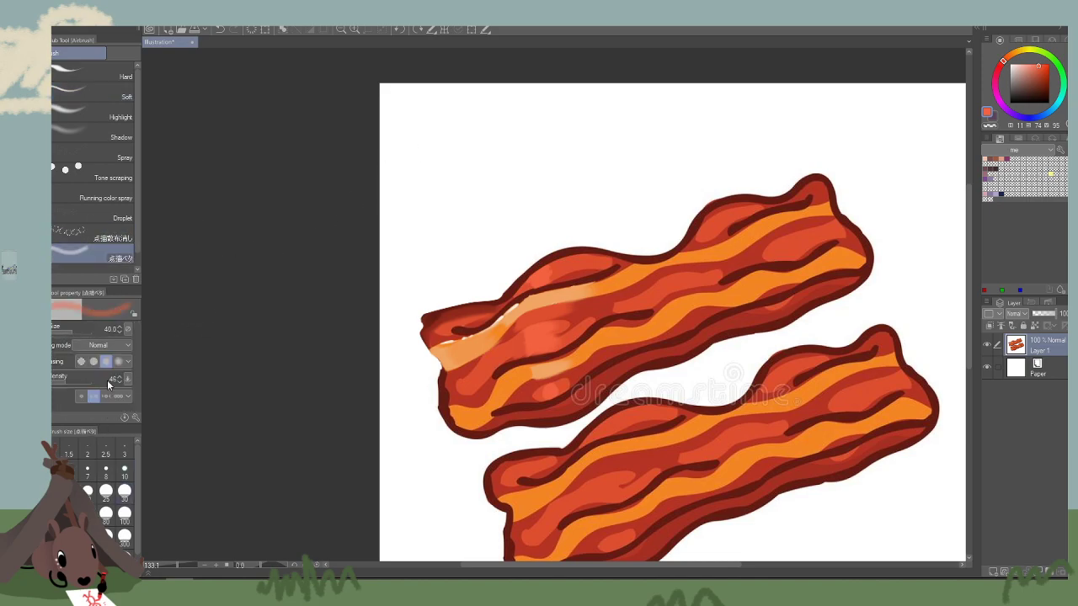
drag(78, 380, 59, 380)
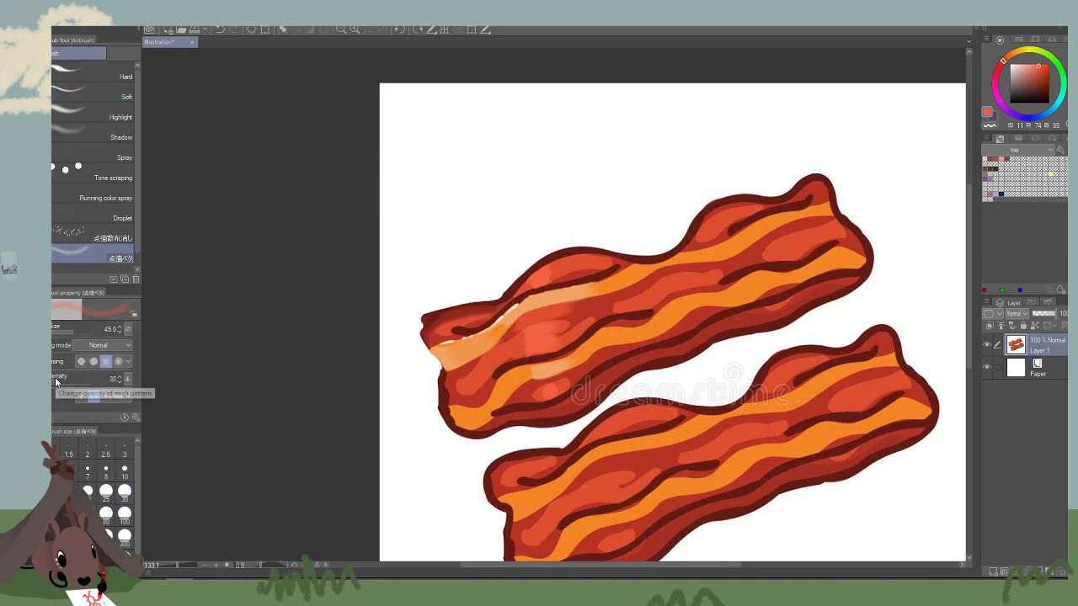
Try a soft red-orange airbrush stroke at size 60 along the upper fat band's lower edge, then undo it.
click(354, 29)
click(354, 29)
key(bracketright)
key(bracketright)
mouse_move(553, 306)
mouse_down()
mouse_move(554, 320)
mouse_move(647, 285)
mouse_up()
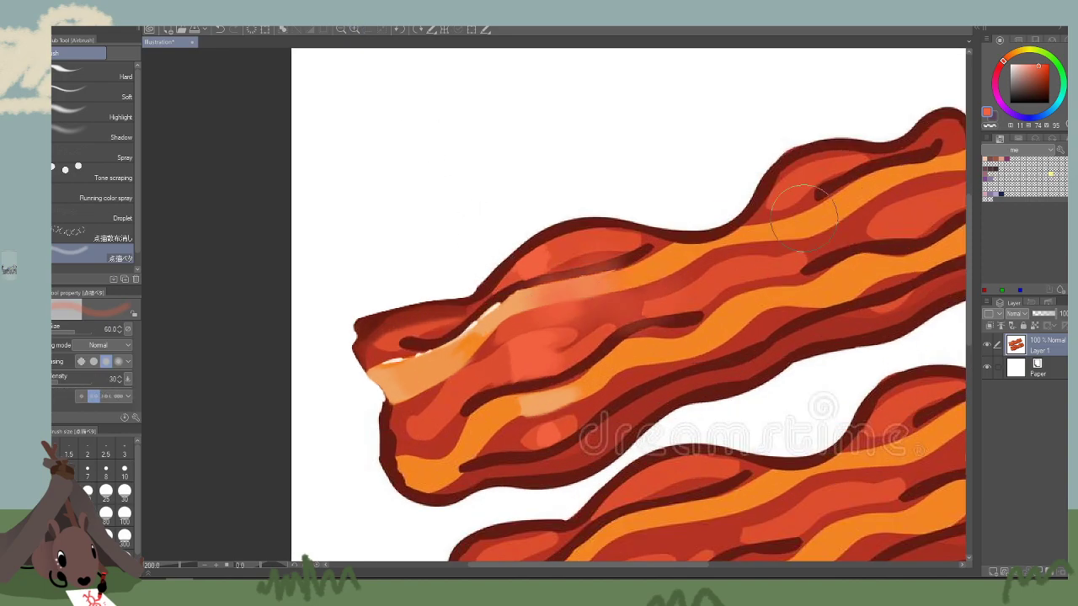
key(ctrl+z)
Sample the meat's red, dull it to hue 7, saturation 59, value 51, and try soft shading under the upper fat band.
alt+click(610, 314)
click(1033, 83)
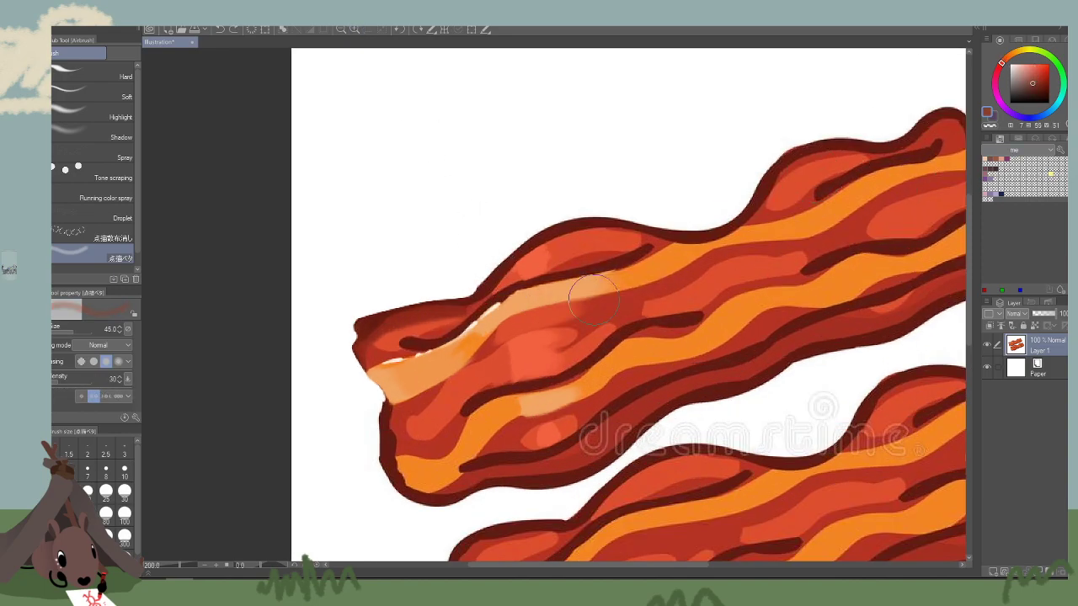
key(bracketleft)
key(bracketleft)
key(bracketleft)
key(bracketleft)
drag(550, 305, 497, 327)
Try finer dark shading under the upper fat band with the airbrush reduced to size 25, then undo the strokes.
key(bracketleft)
key(bracketleft)
key(bracketleft)
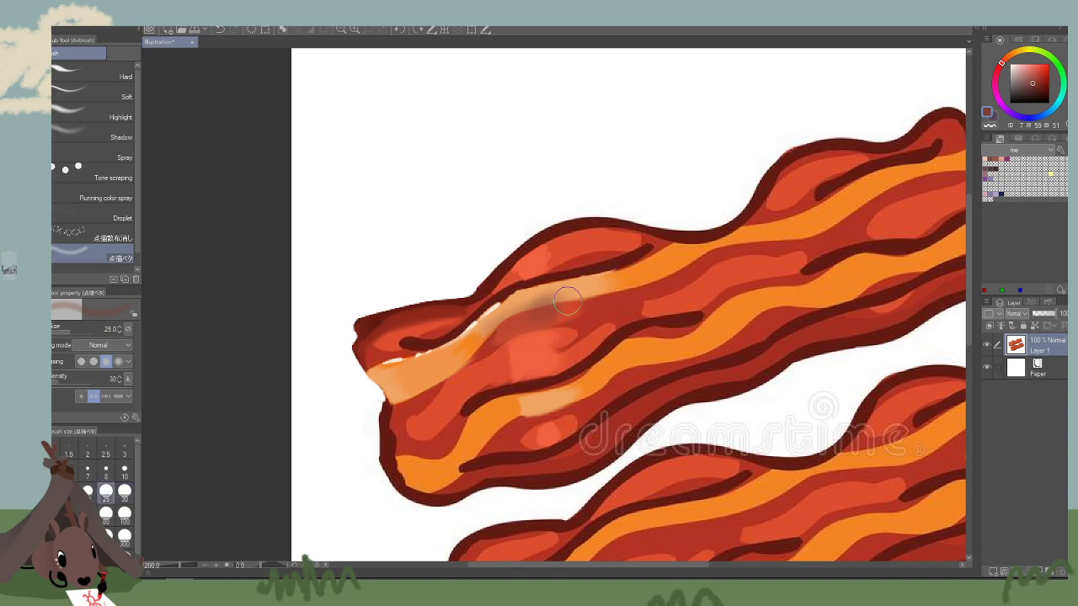
drag(566, 302, 605, 290)
key(ctrl+z)
key(ctrl+z)
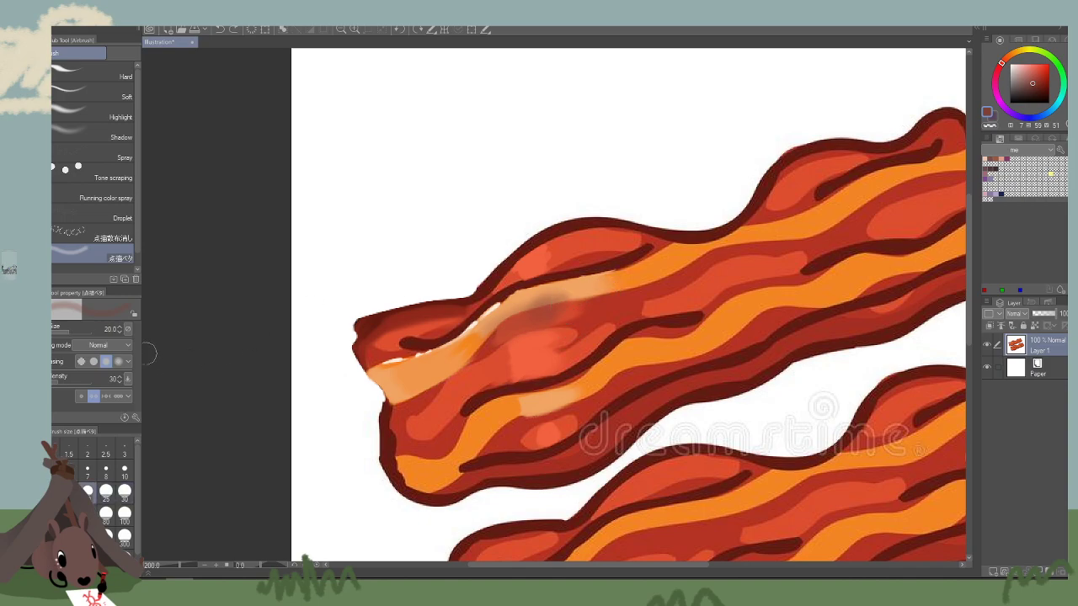
Lower the stipple airbrush's anti-aliasing one level and paint grainy dark red shading along the upper fat band's lower edge.
click(93, 361)
key(bracketright)
key(bracketright)
key(bracketright)
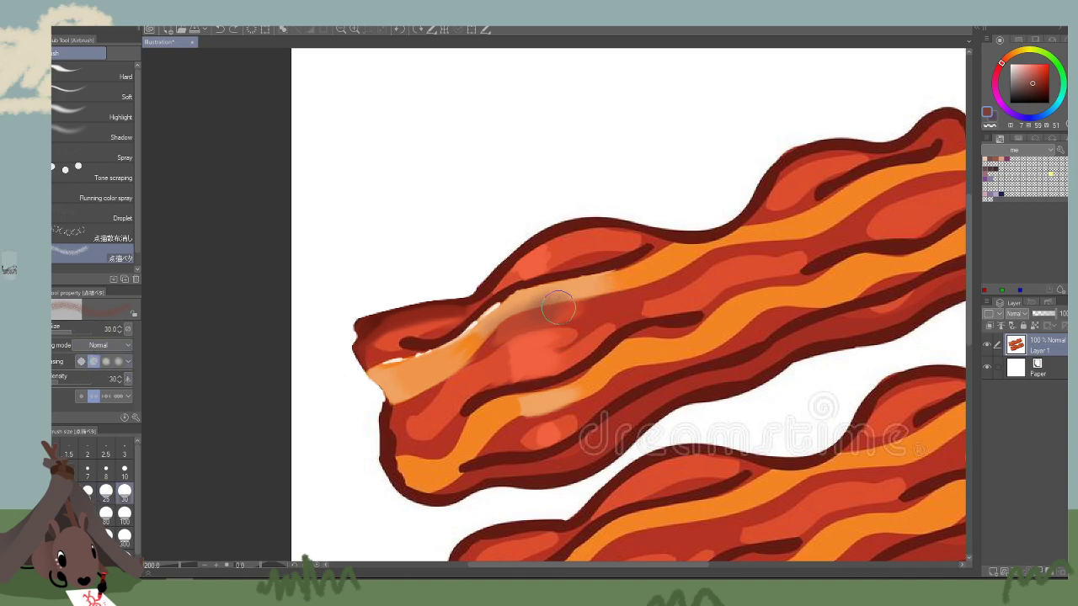
key(ctrl+z)
mouse_move(576, 300)
mouse_down()
mouse_move(505, 337)
mouse_move(529, 314)
mouse_move(471, 375)
mouse_up()
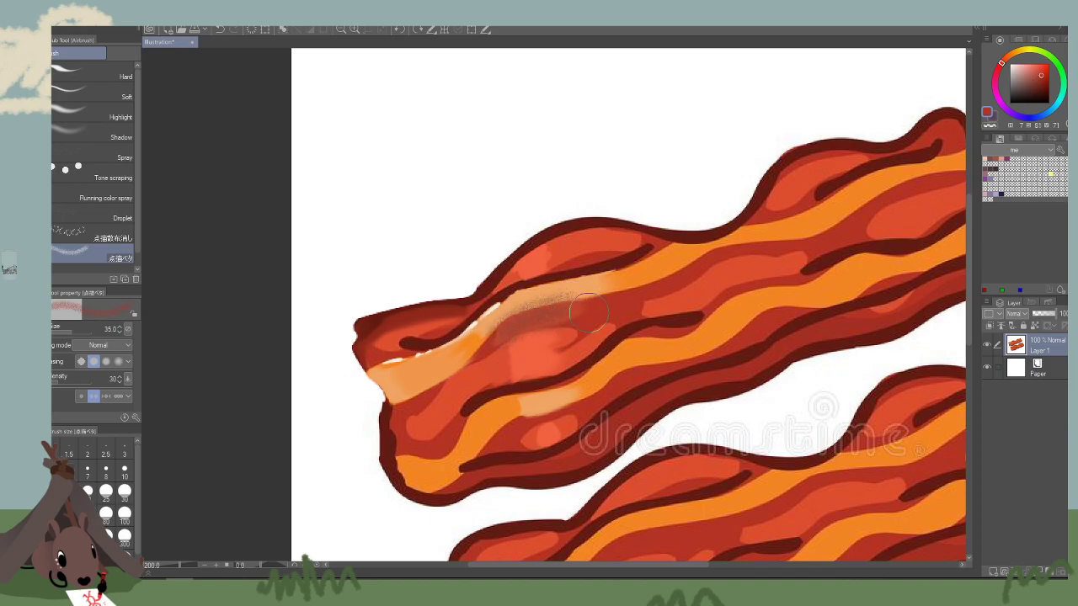
Blend the grainy shading with sampled light orange at size 30, then with red-orange and light orange at size 15.
key(bracketleft)
alt+click(584, 285)
mouse_move(584, 285)
mouse_down()
mouse_move(483, 328)
mouse_move(520, 320)
mouse_up()
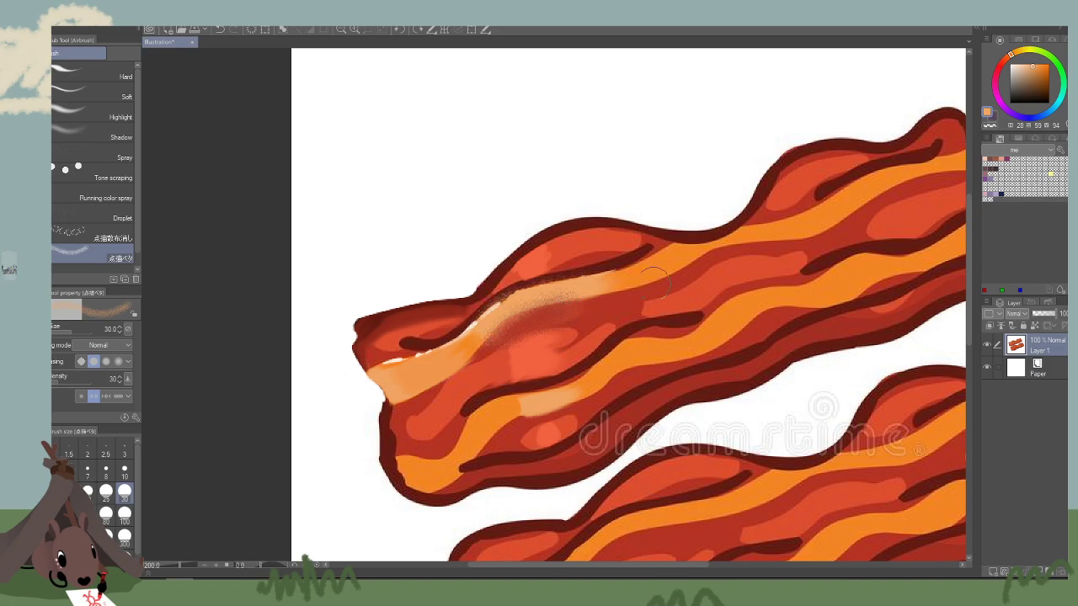
alt+click(546, 340)
key(bracketleft)
key(bracketleft)
key(bracketleft)
key(bracketleft)
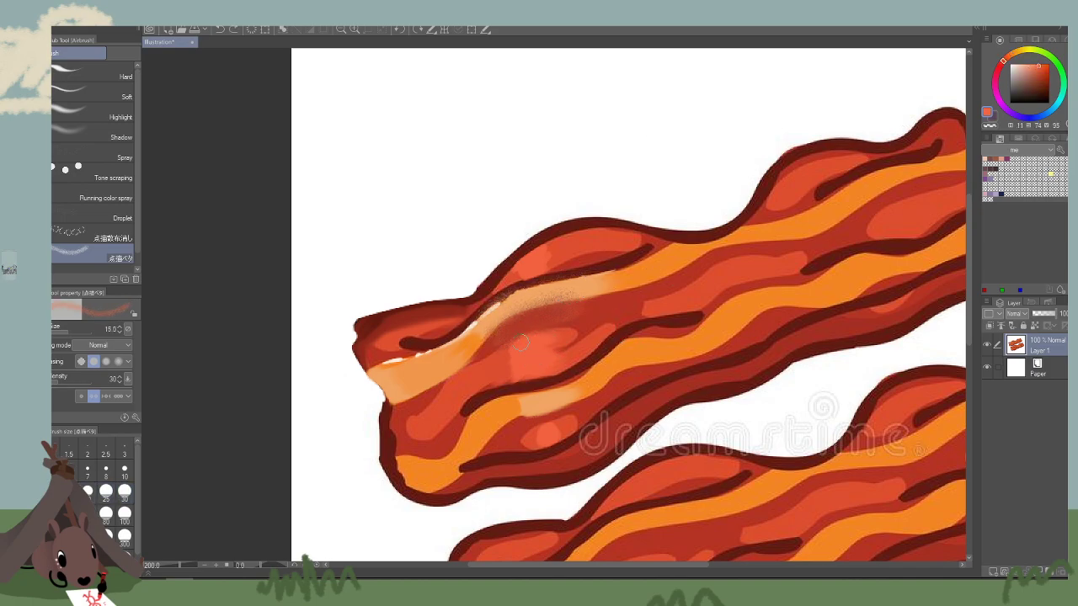
alt+click(507, 341)
alt+click(590, 292)
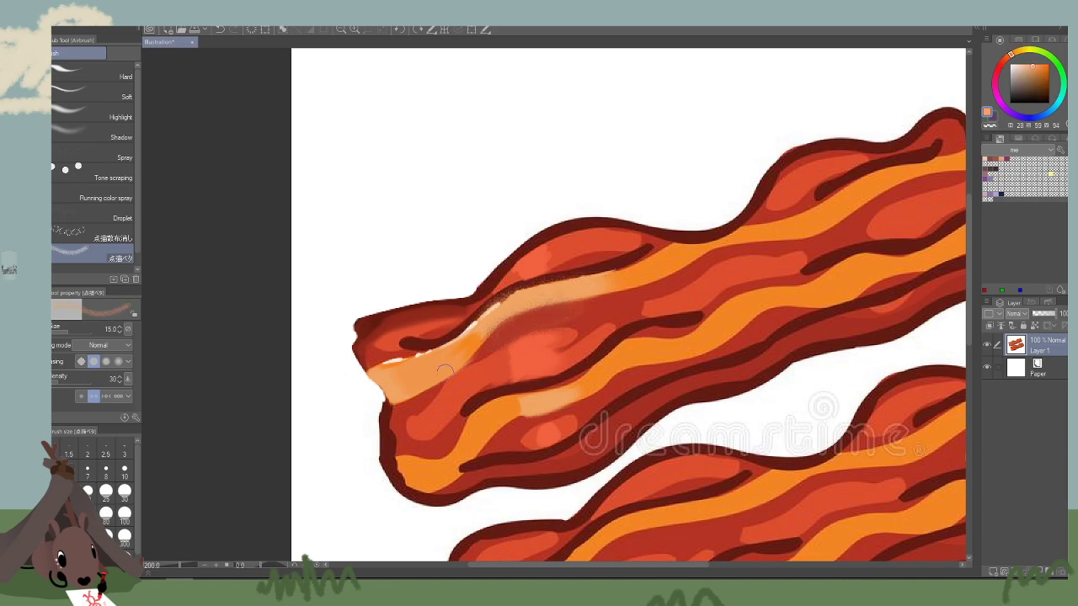
Check the whole bacon picture, then close the illustration without saving it.
click(341, 30)
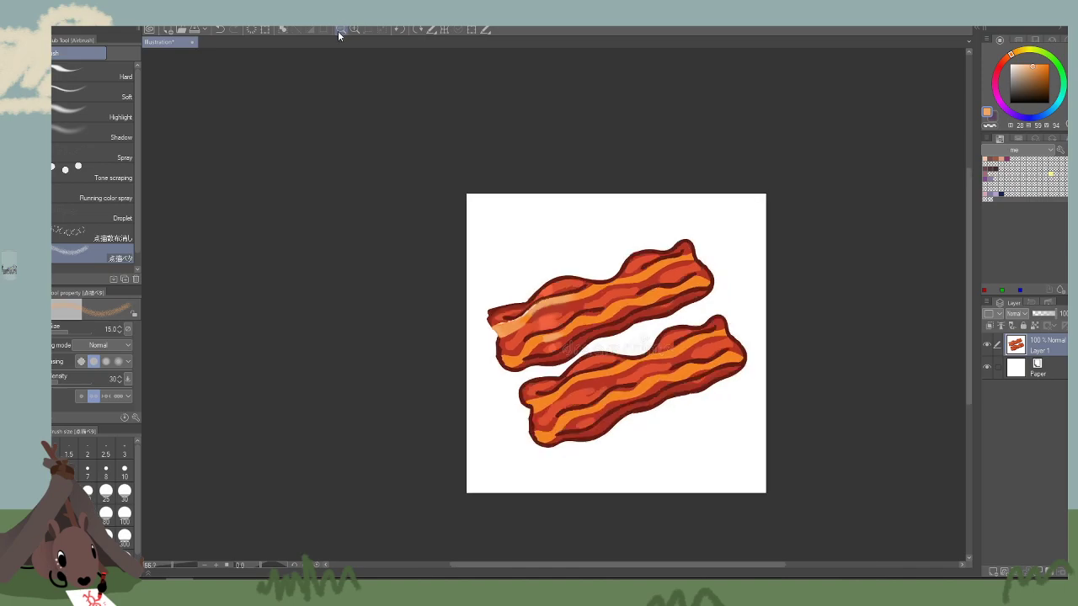
drag(884, 303, 886, 334)
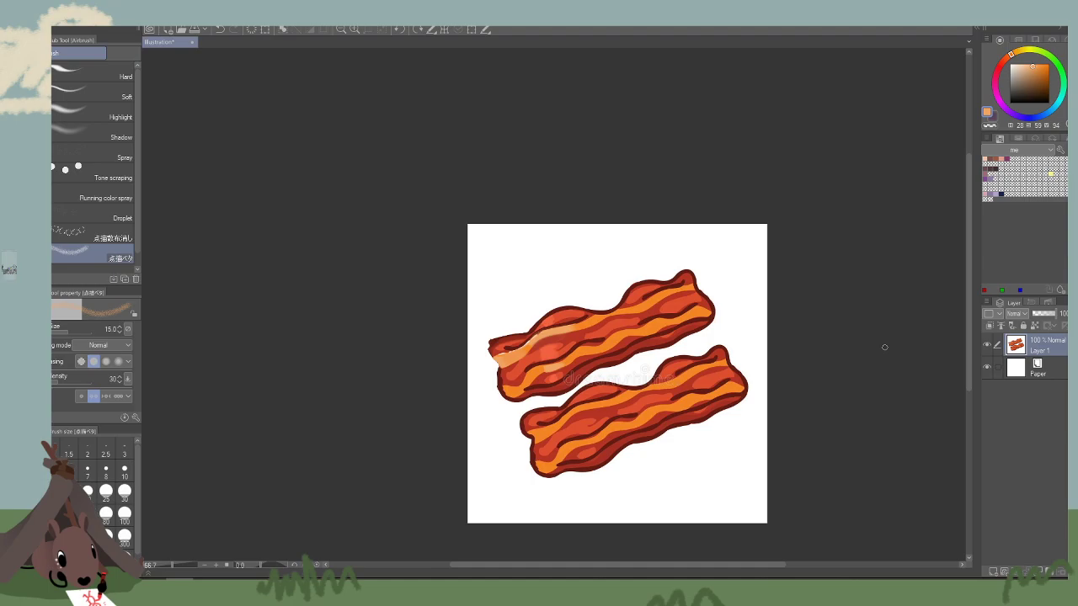
click(193, 44)
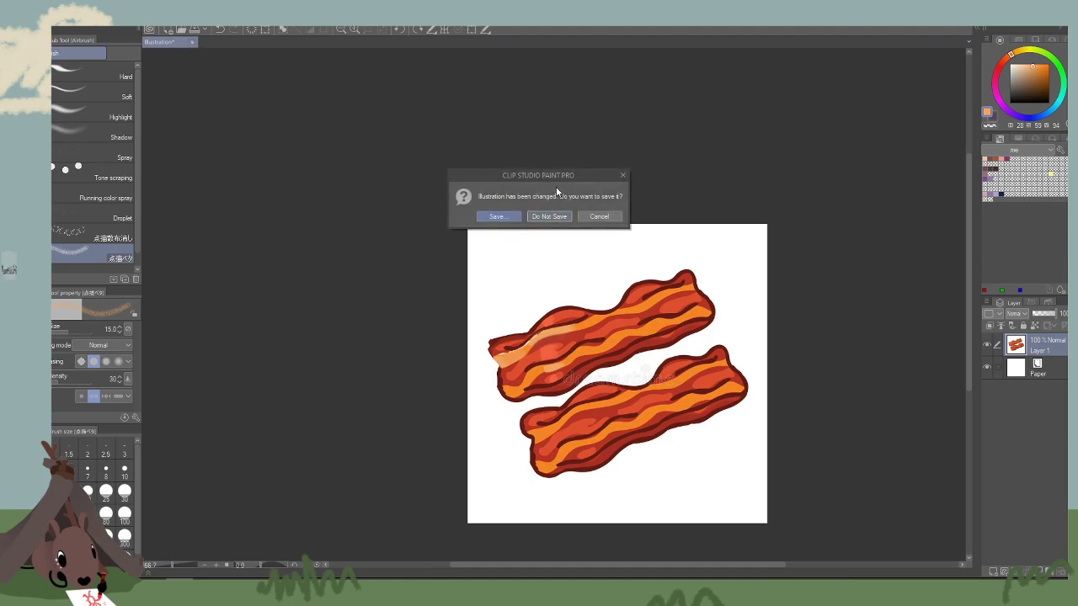
click(548, 216)
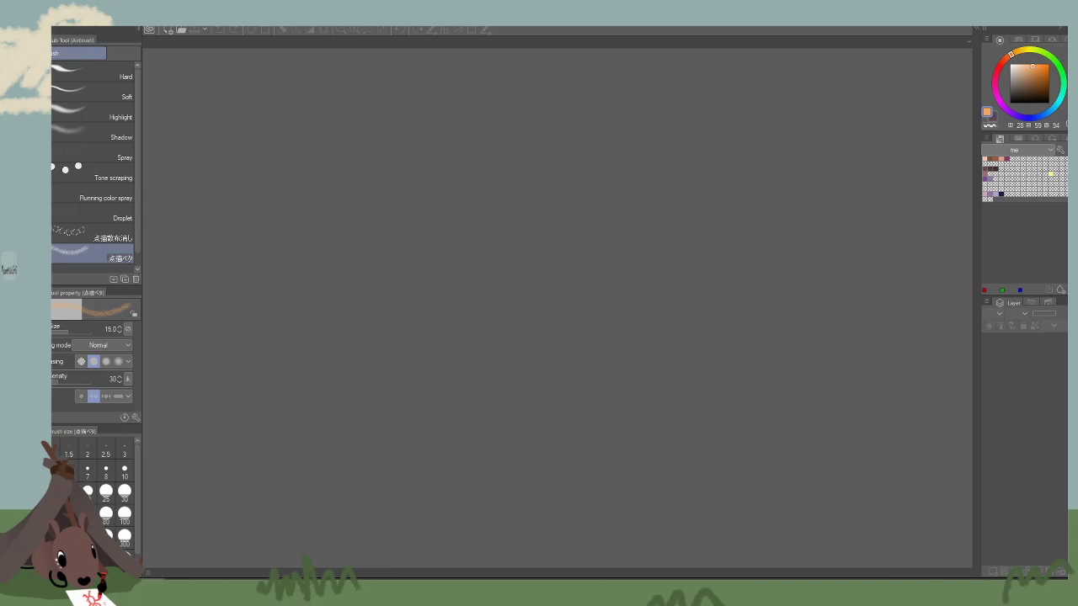
Switch to the Twitter thread in the browser and examine the burger and fries illustration with its caption.
drag(1063, 590, 878, 0)
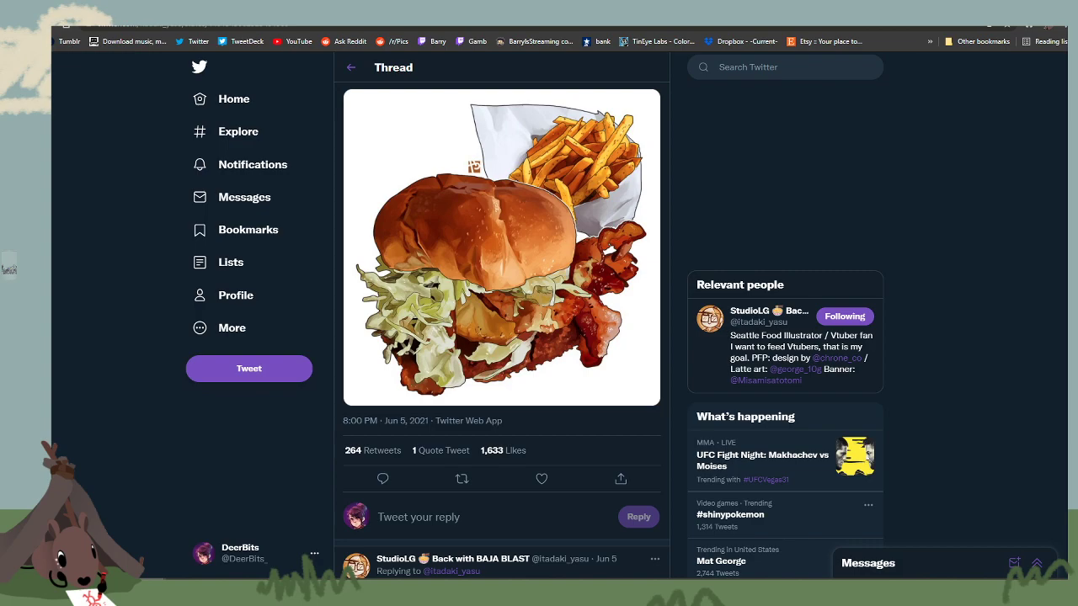
scroll(683, 426, up, 2)
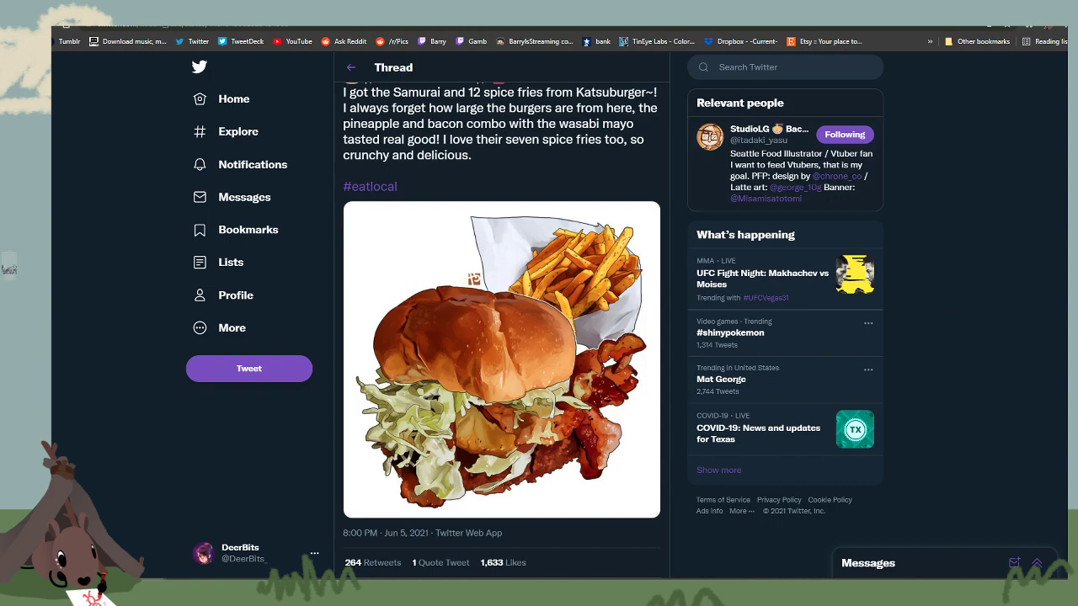
Compare the food illustrations in the open browser tabs, including the burger and fries, the sandwich plate and the noodle portfolio tweet.
key(ctrl+Tab)
key(ctrl+Tab)
key(ctrl+shift+Tab)
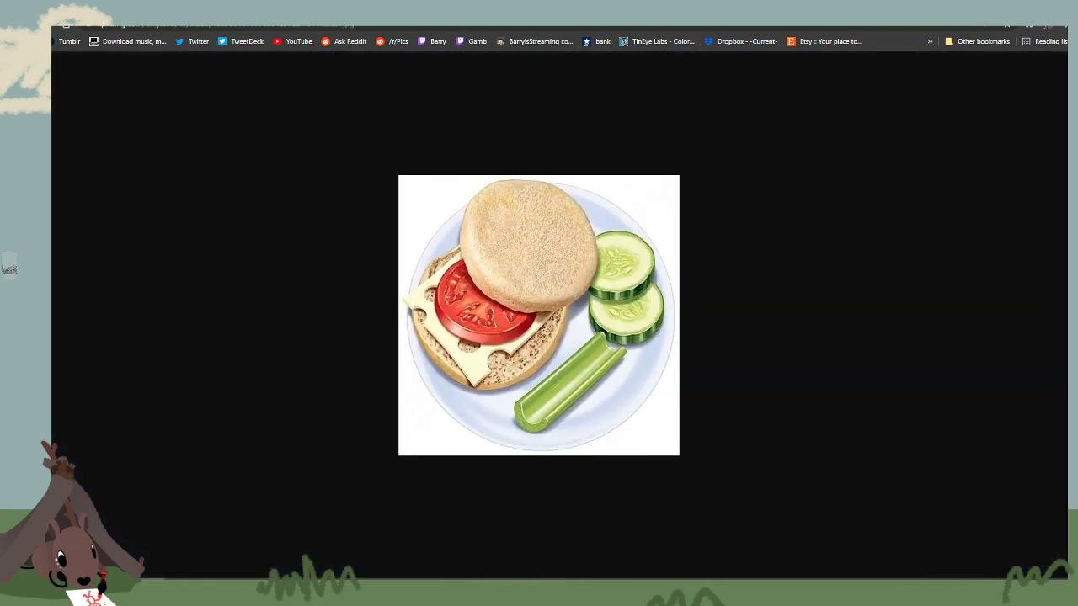
key(ctrl+shift+Tab)
key(ctrl+Tab)
key(ctrl+Tab)
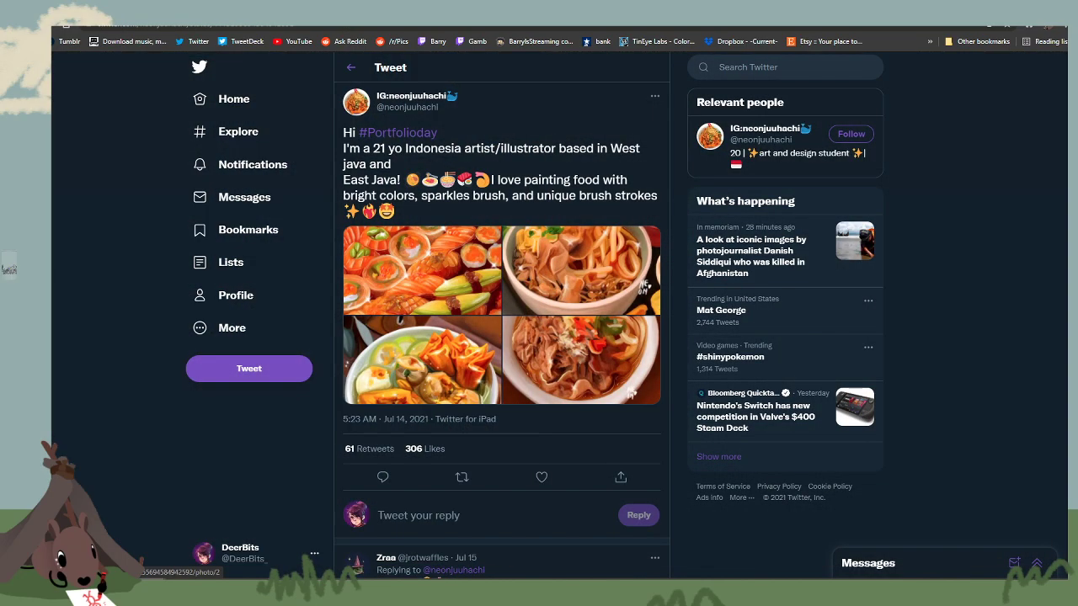
key(ctrl+shift+Tab)
key(ctrl+shift+Tab)
drag(394, 287, 465, 56)
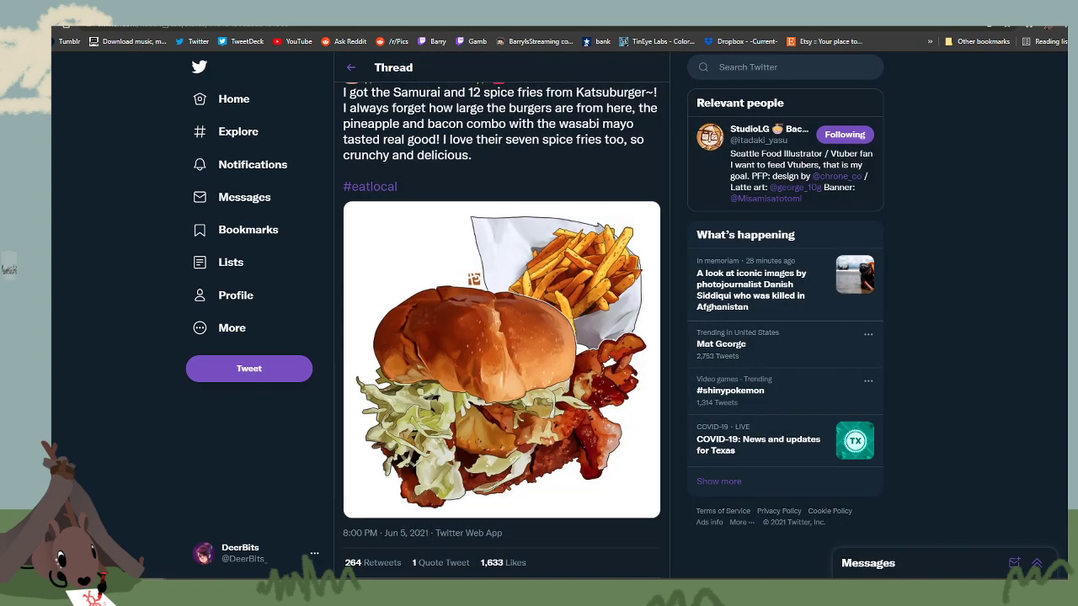
key(ctrl+Tab)
key(ctrl+Tab)
mouse_move(441, 206)
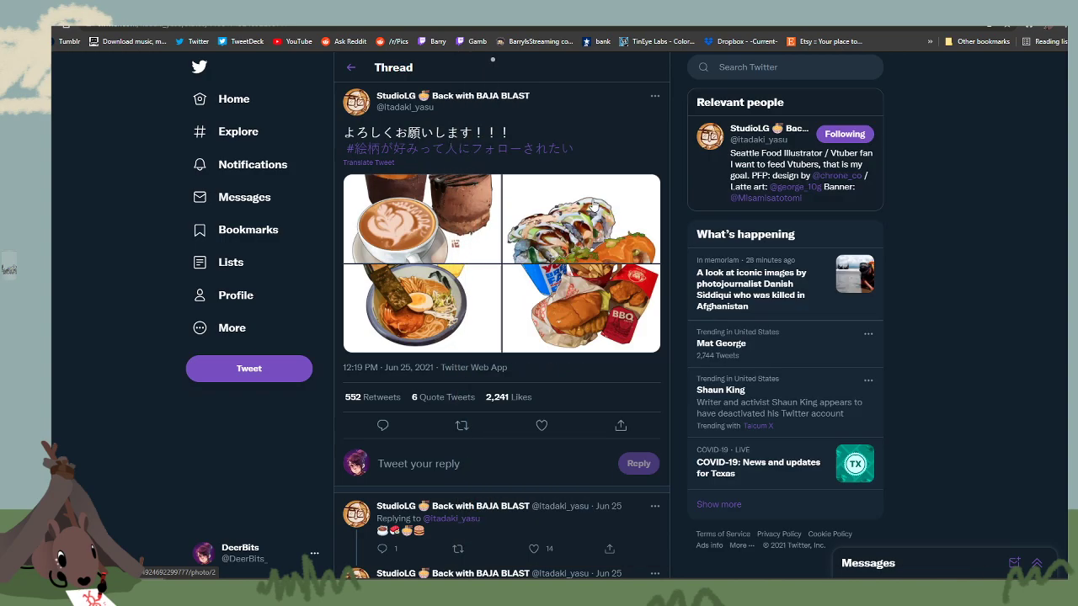
Preview the sushi illustration, open the ramen, dumplings and drink illustration at full size, and copy that image.
mouse_move(594, 205)
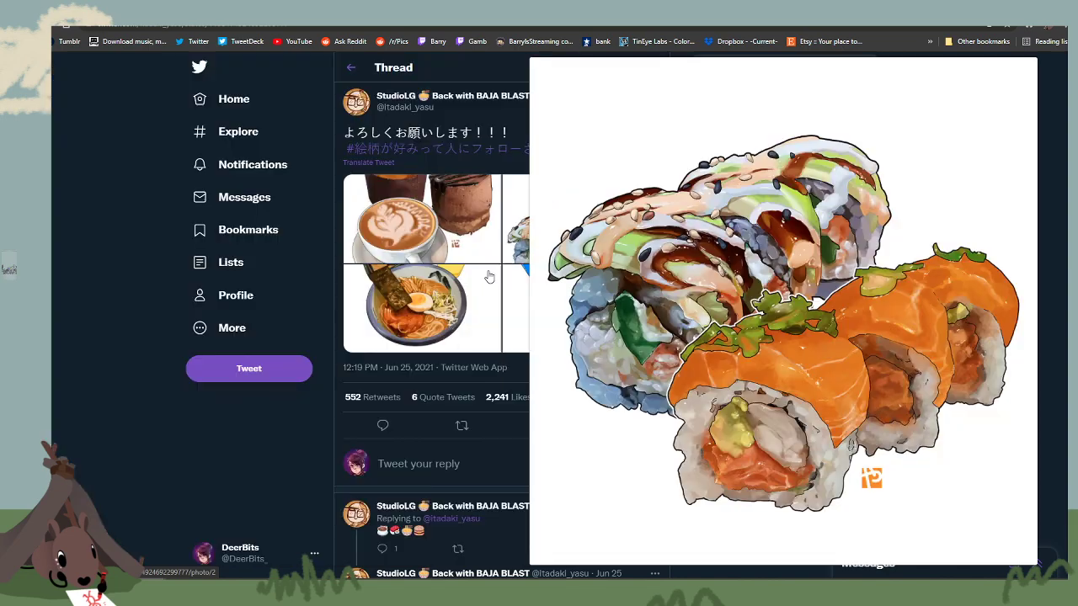
mouse_move(432, 305)
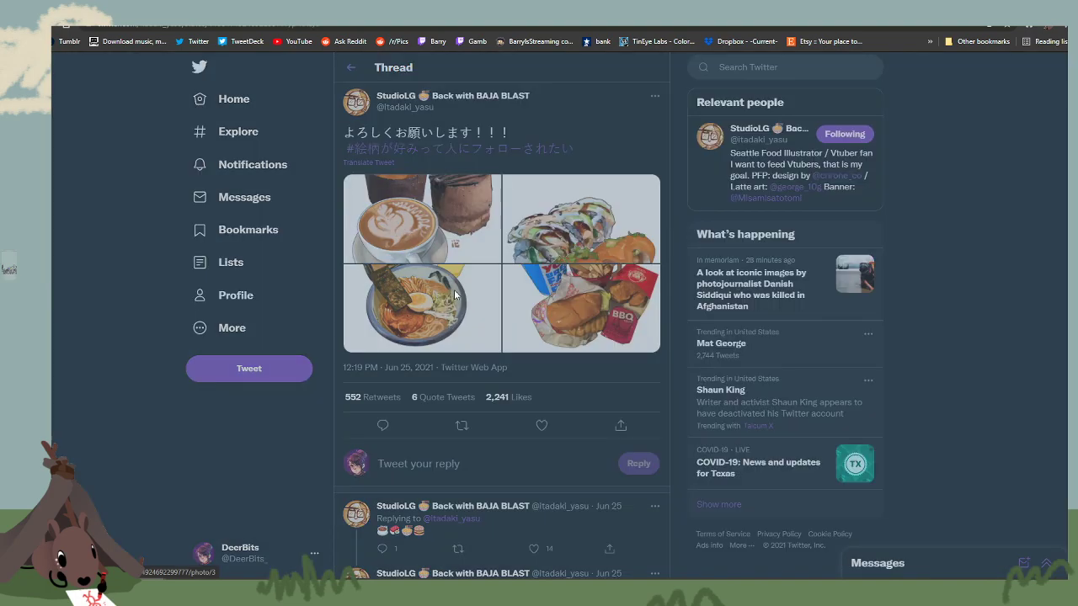
click(432, 305)
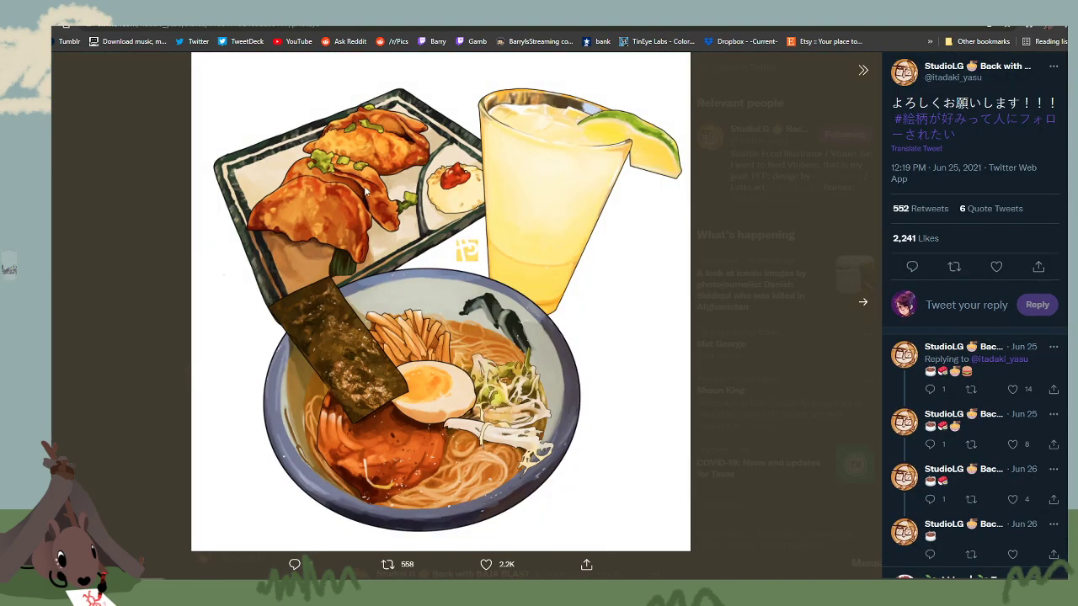
mouse_move(359, 185)
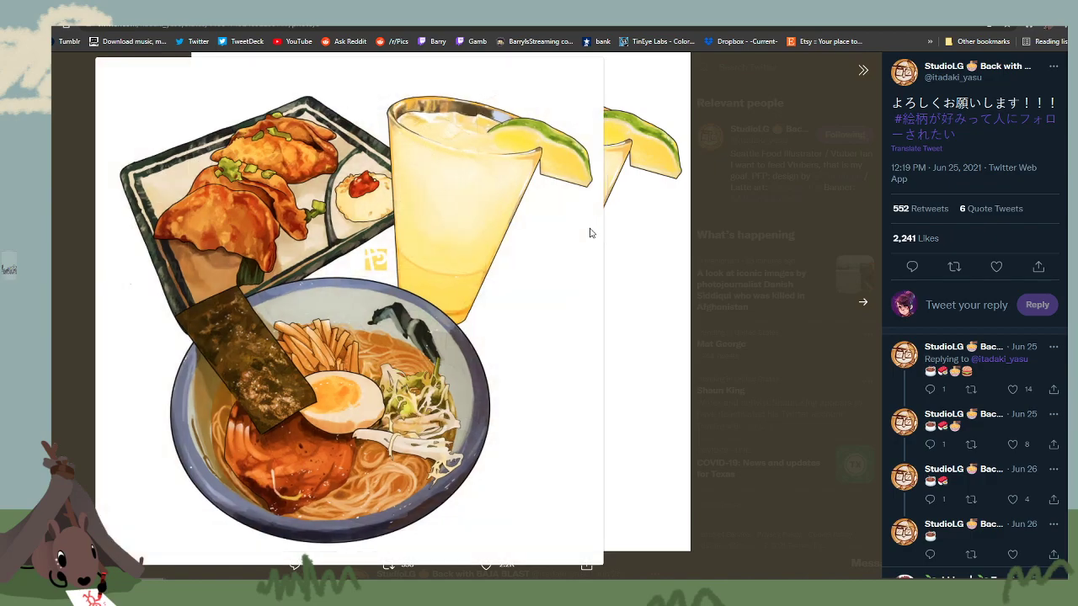
right_click(332, 234)
click(357, 268)
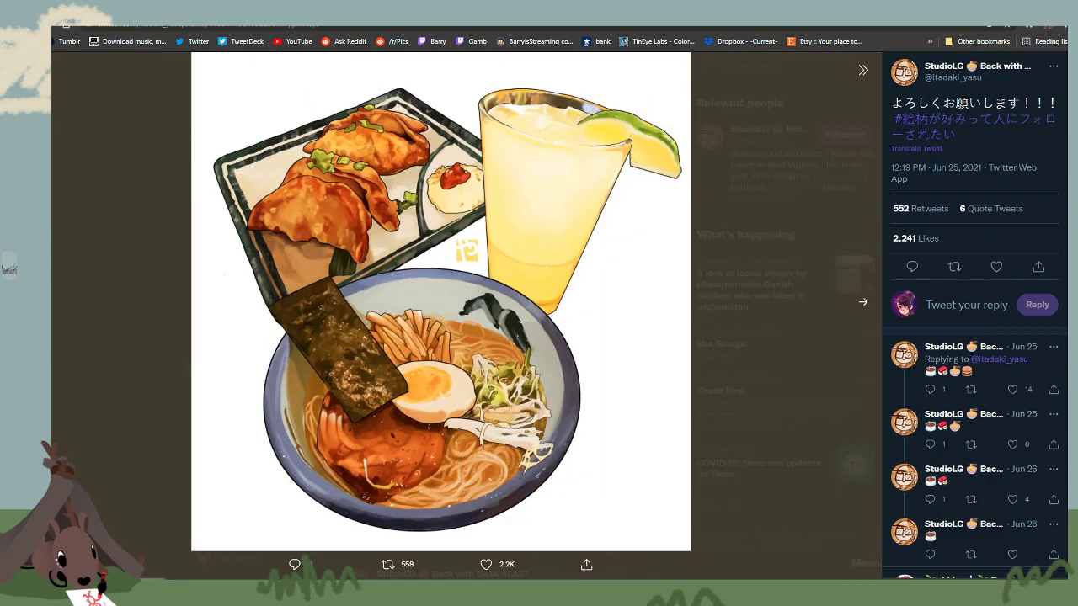
Switch to Clip Studio Paint and create a new illustration from the copied image, framed on the dumplings.
key(alt+Tab)
click(36, 17)
click(84, 42)
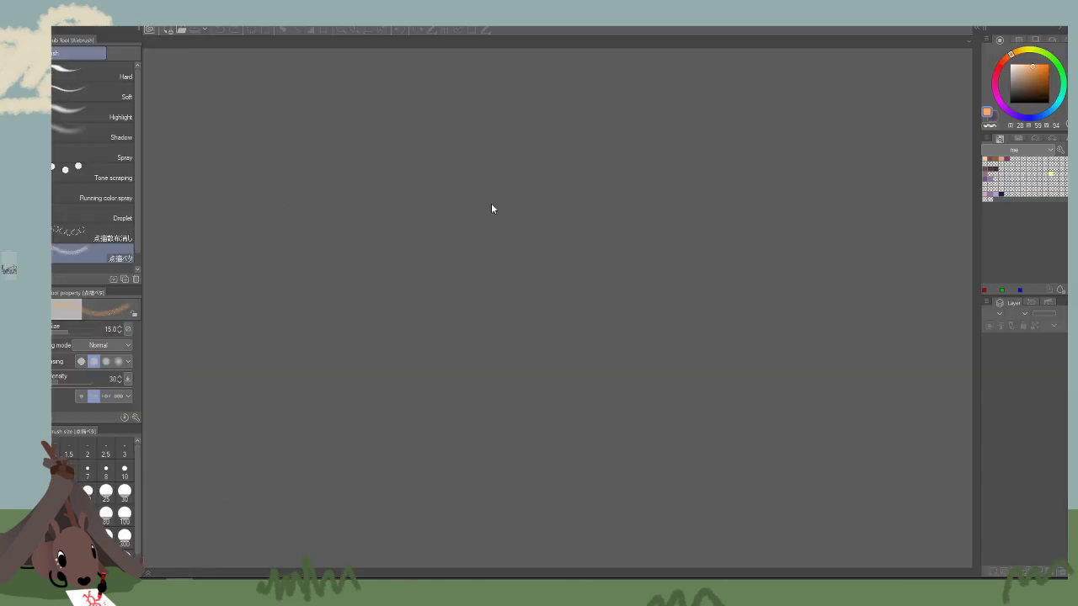
scroll(388, 193, up, 3)
scroll(375, 220, up, 3)
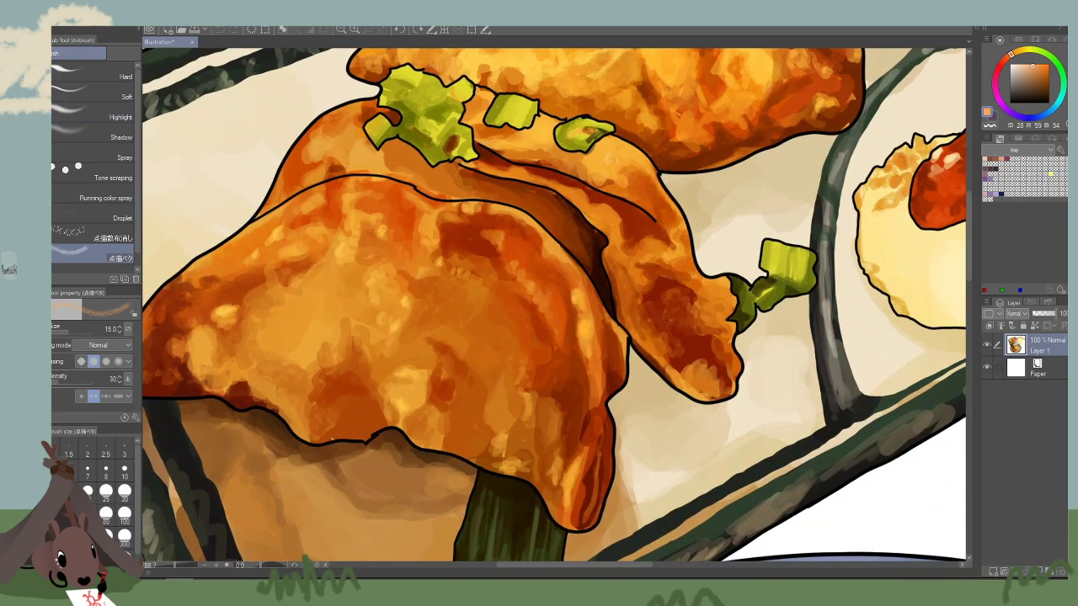
Marquee a rectangular area of the front dumpling, examine its brushwork up close and clear the selection.
key(m)
mouse_move(296, 228)
mouse_down()
mouse_move(425, 310)
mouse_move(528, 405)
mouse_move(519, 412)
mouse_move(621, 384)
mouse_up()
click(356, 30)
click(356, 30)
click(355, 30)
drag(510, 236, 647, 272)
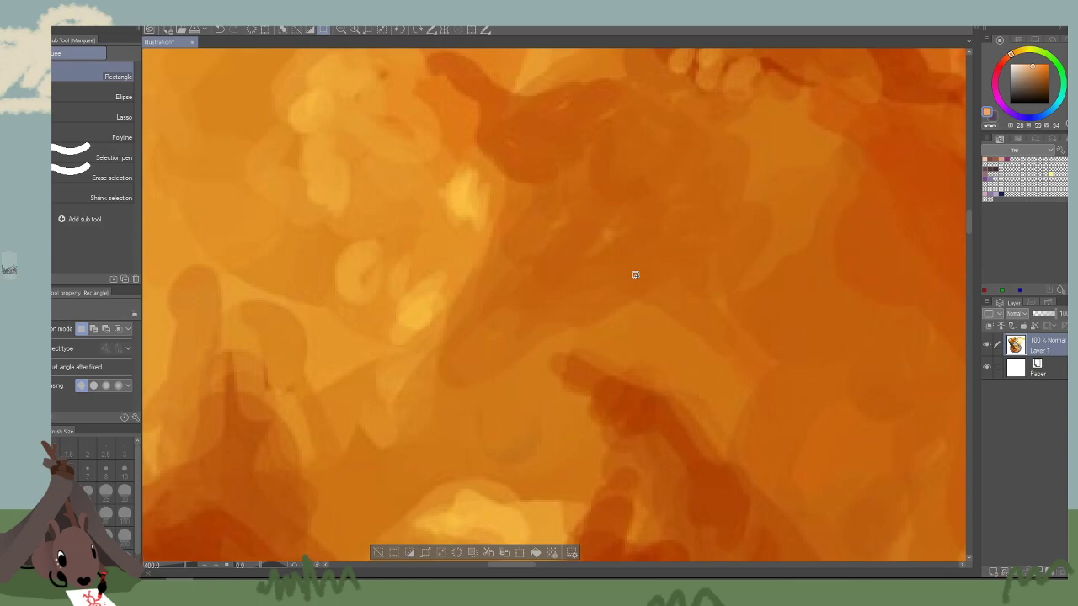
click(339, 29)
click(339, 30)
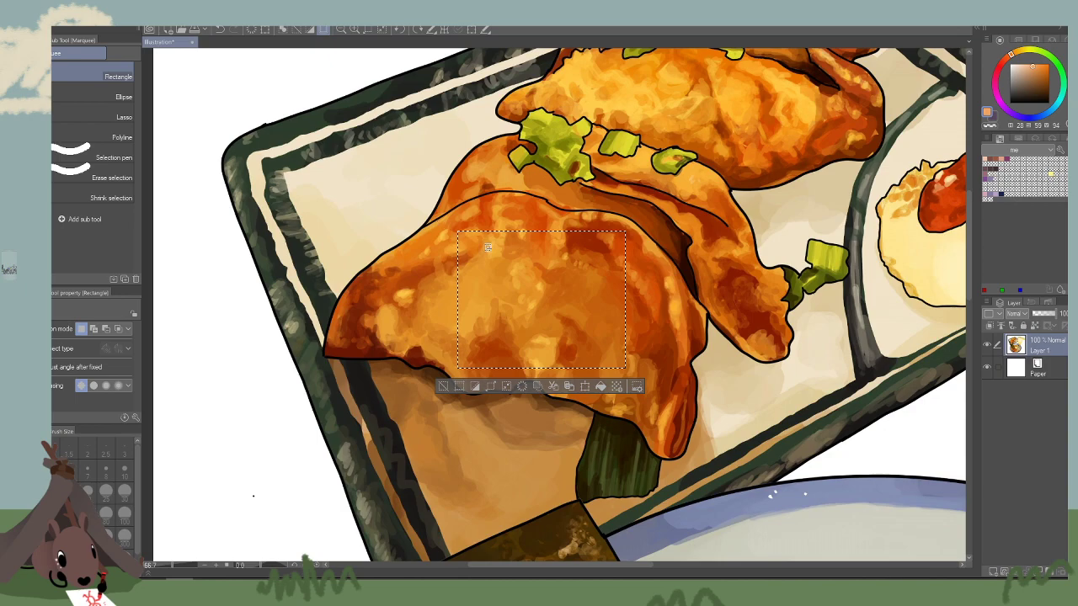
key(ctrl+d)
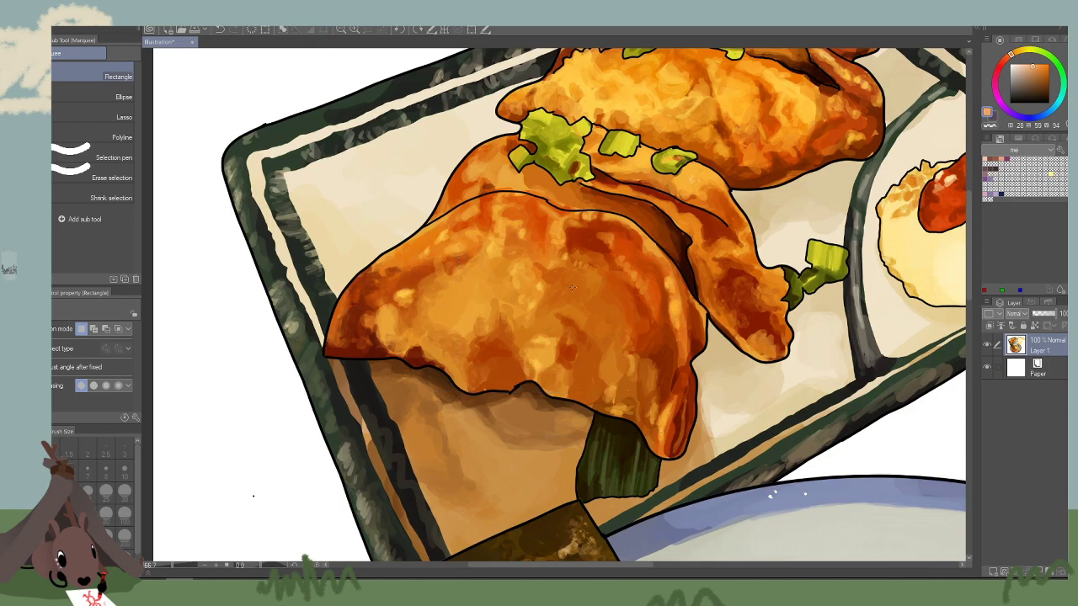
Trace individual colour patches and edge highlights on the front dumpling with the Lasso, clearing each selection.
drag(537, 325, 470, 330)
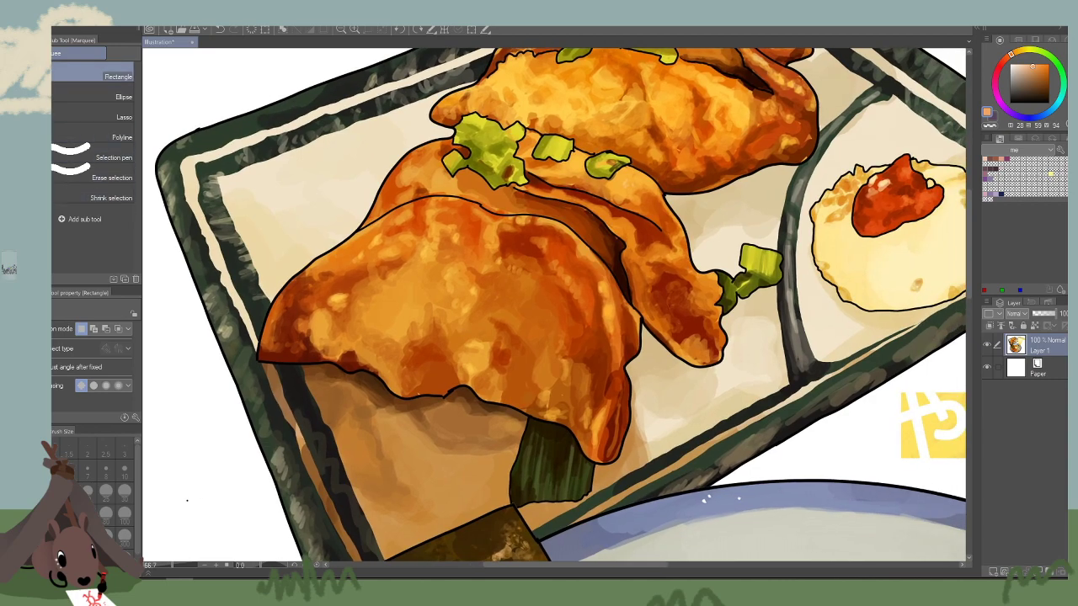
click(101, 116)
mouse_move(459, 381)
mouse_down()
mouse_move(434, 311)
mouse_move(453, 383)
mouse_up()
key(ctrl+d)
drag(544, 255, 511, 245)
key(ctrl+d)
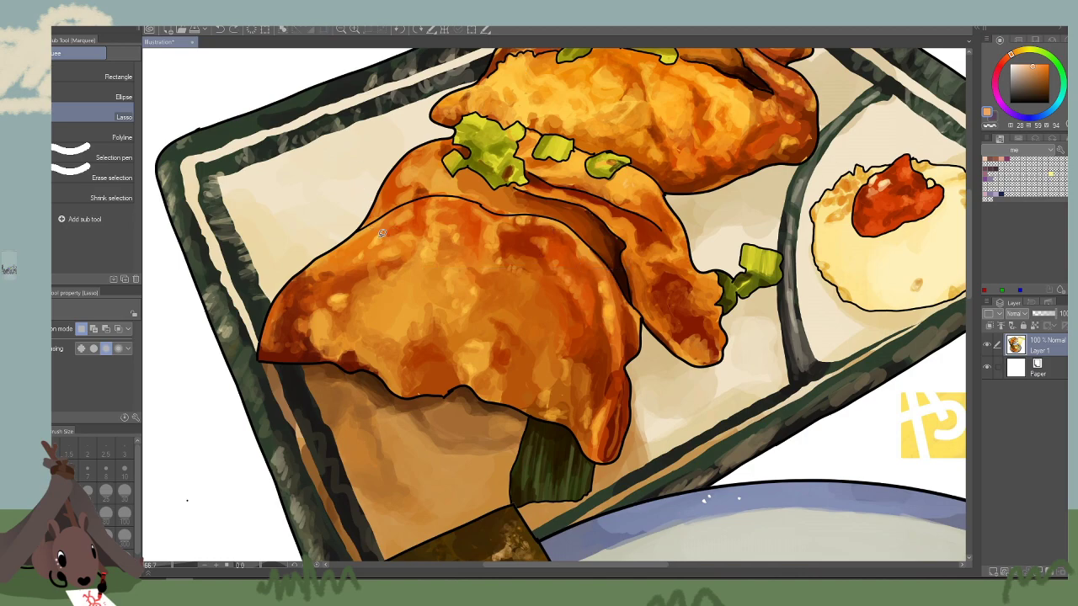
mouse_move(380, 223)
mouse_down()
mouse_move(344, 250)
mouse_move(375, 227)
mouse_up()
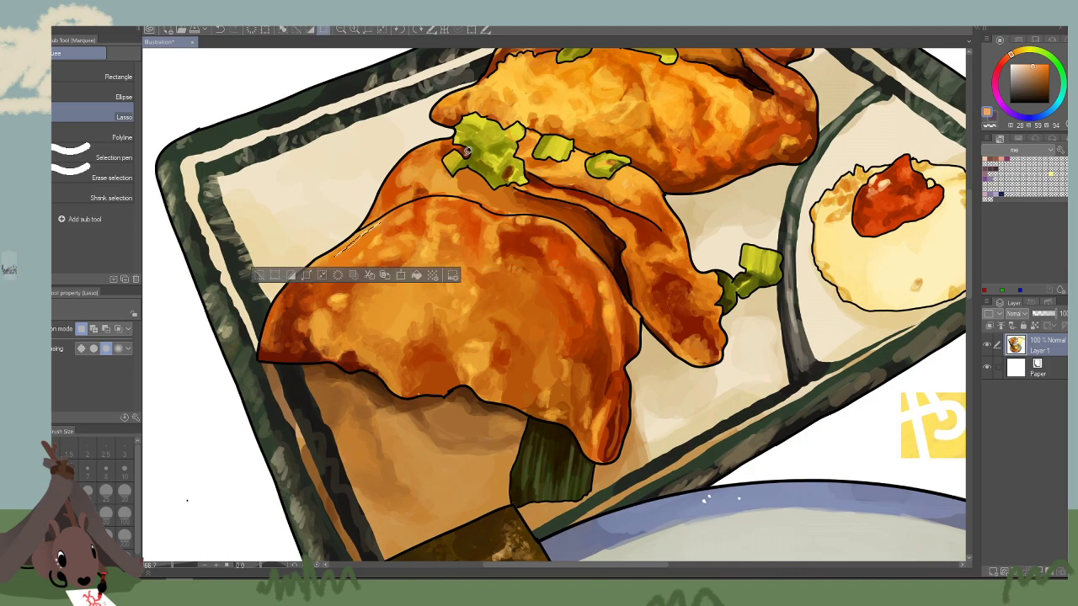
key(ctrl+d)
mouse_move(442, 195)
mouse_down()
mouse_move(328, 257)
mouse_move(271, 332)
mouse_move(498, 209)
mouse_move(417, 198)
mouse_up()
key(ctrl+d)
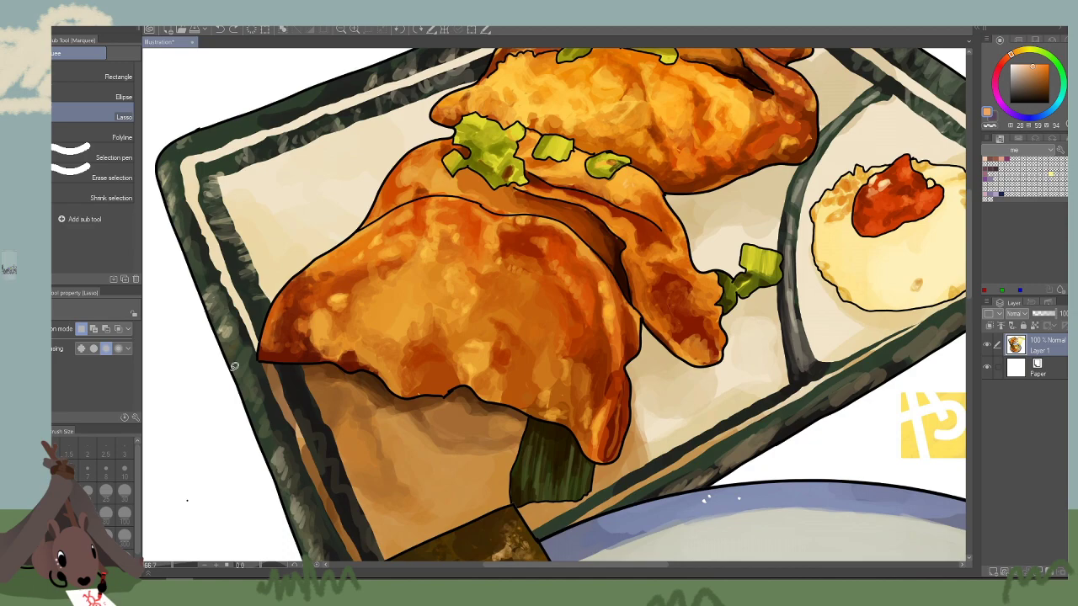
Close the dumpling illustration without saving it and switch back to the browser.
click(193, 41)
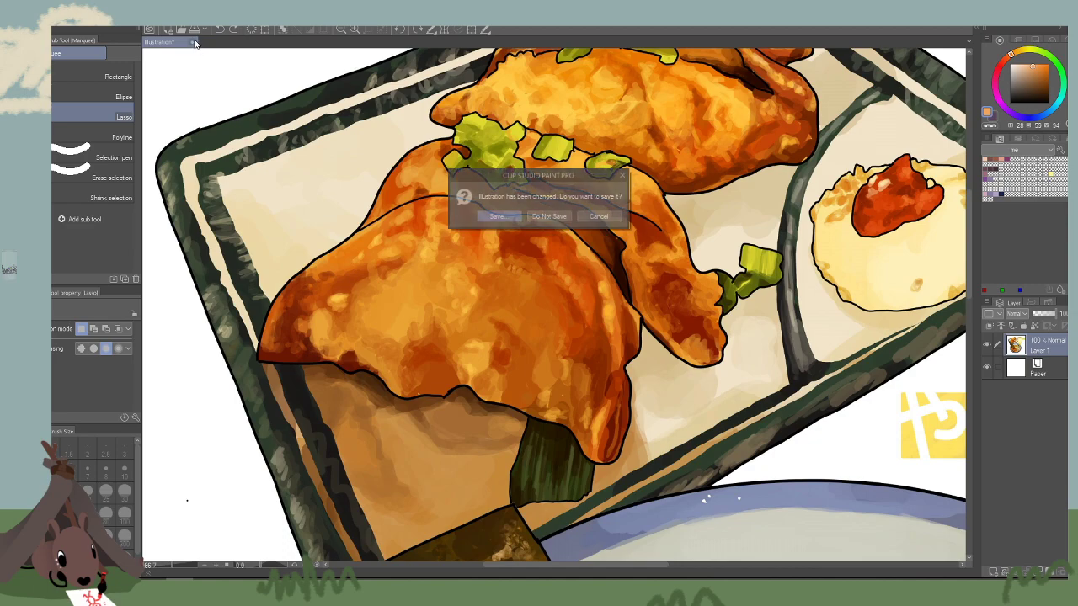
click(556, 209)
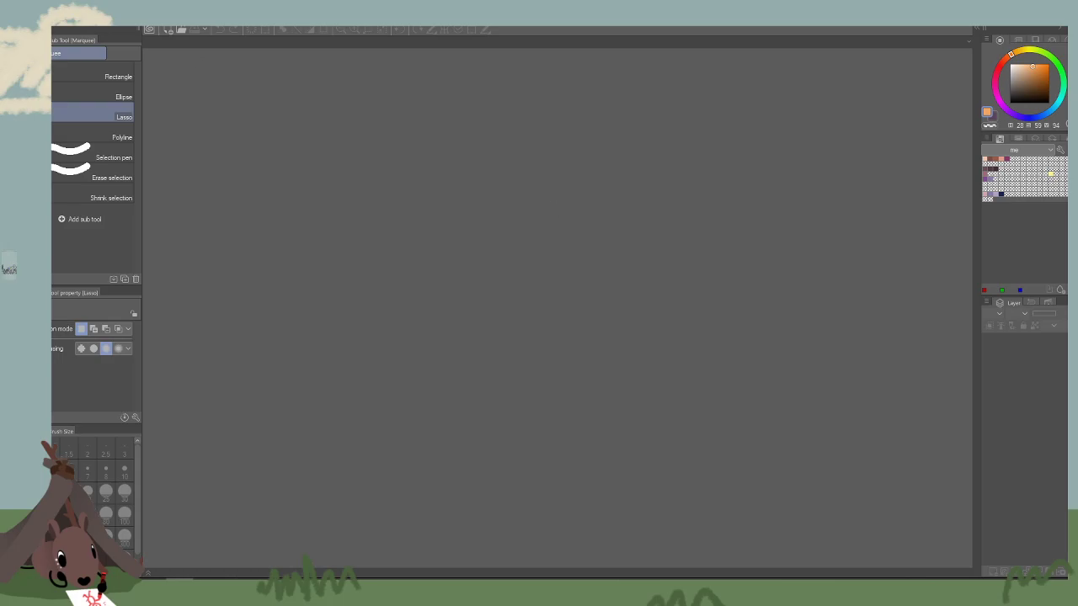
click(153, 580)
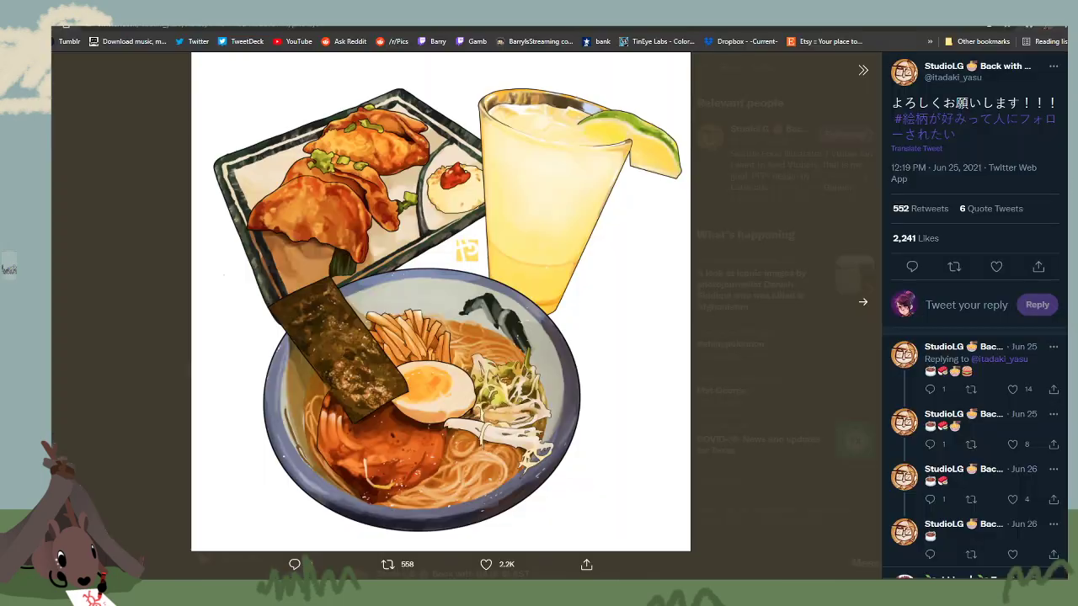
Examine the hot dog illustration, and view the foil-wrapped burger and fries from the #FixTheAlgorithm tweet at full size.
click(404, 27)
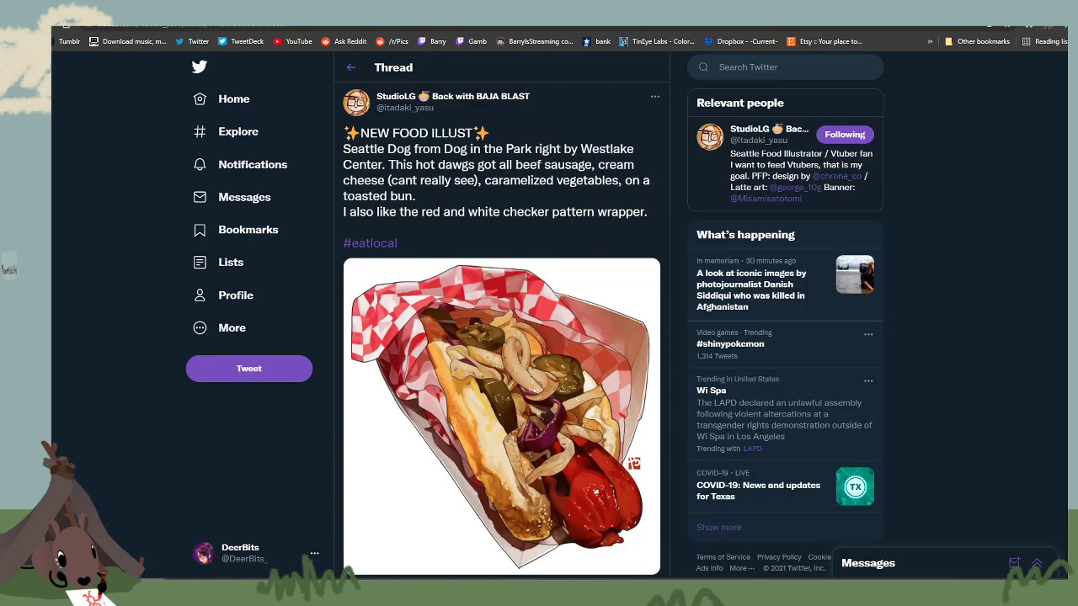
click(471, 10)
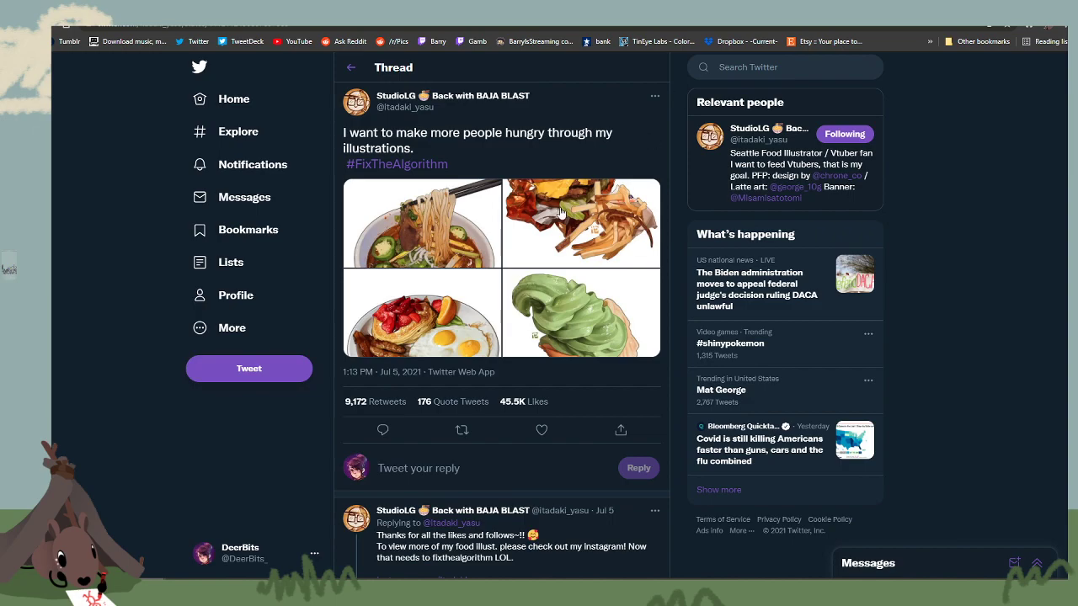
click(561, 211)
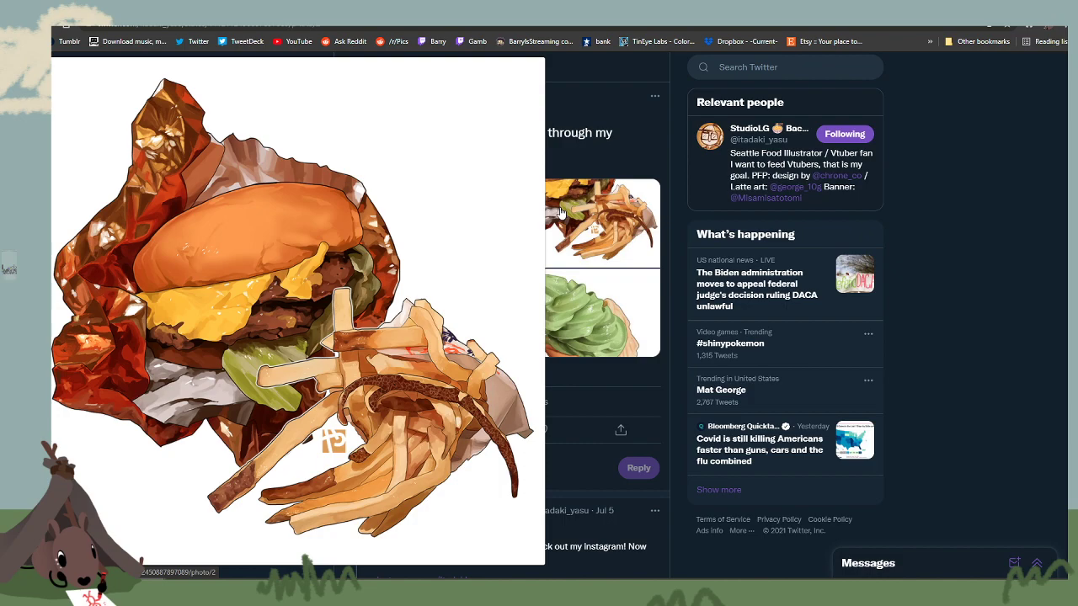
click(562, 213)
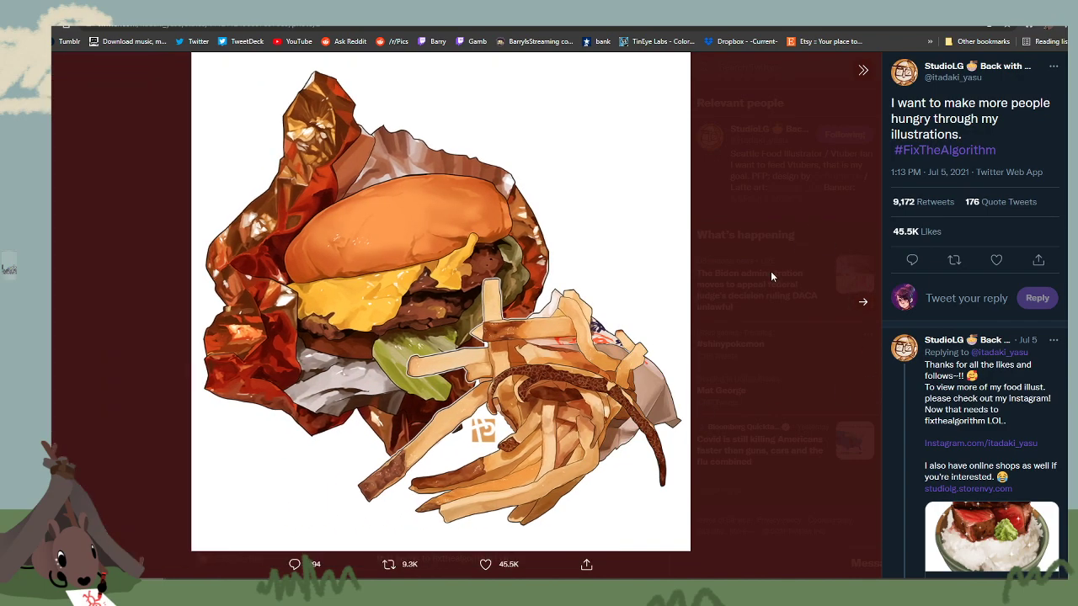
click(771, 274)
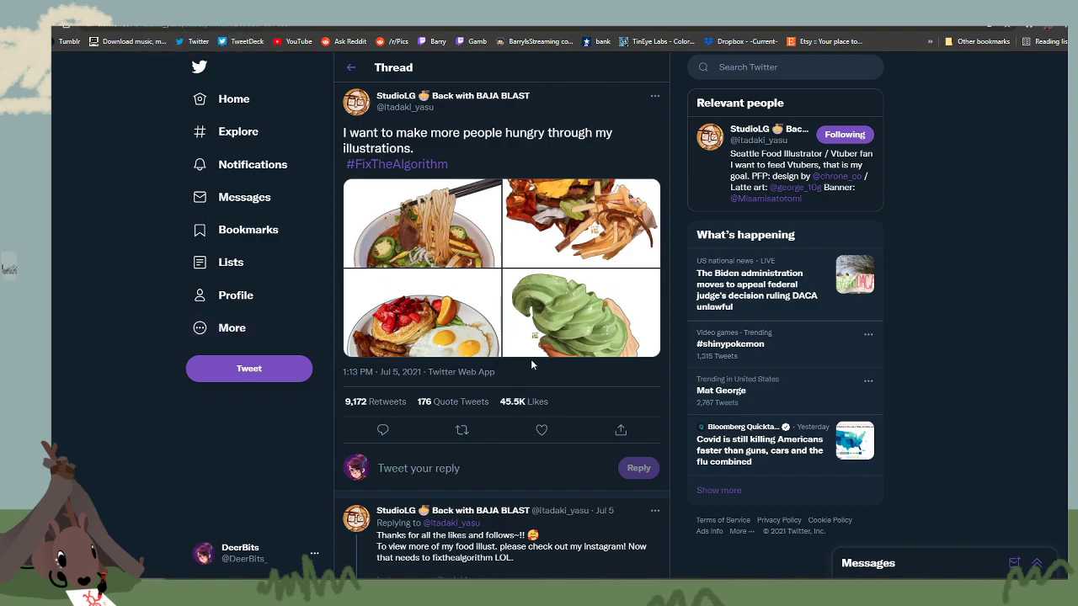
View the green soft-serve illustration from the #FixTheAlgorithm tweet at full size and examine its highlights.
click(614, 332)
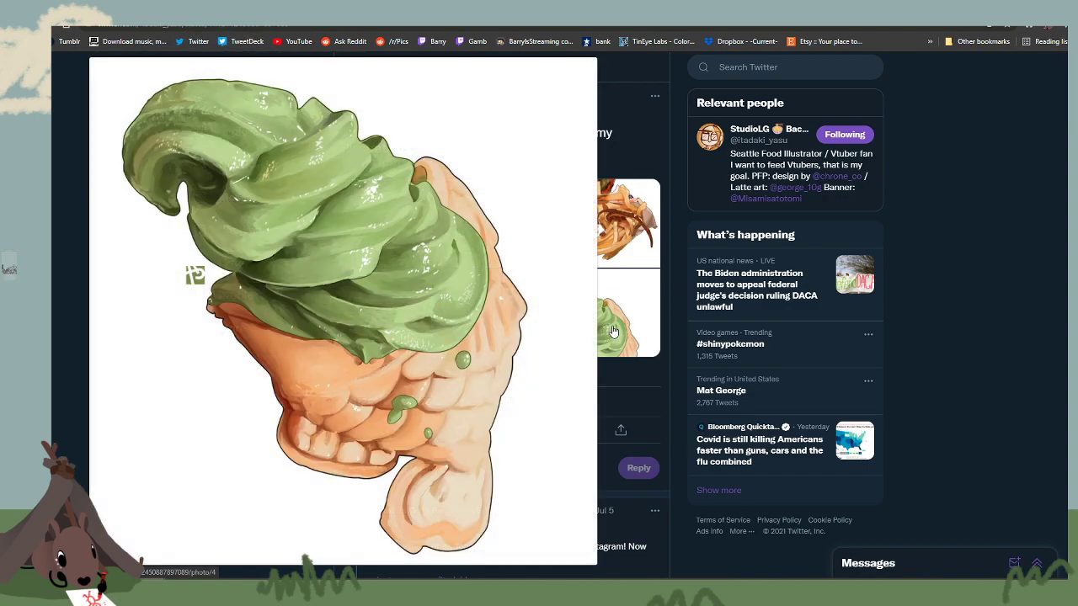
click(613, 332)
right_click(485, 271)
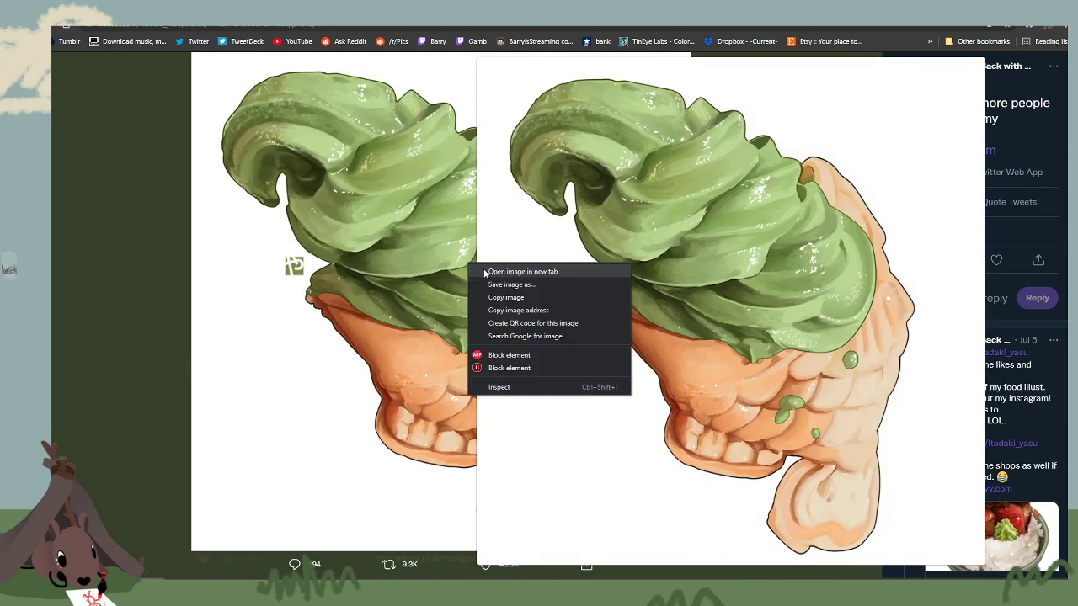
click(485, 272)
click(161, 346)
Review the pudding studies, hot dog and sandwich illustrations in the open tabs, and open the sushi painting from the #Portfolioday tweet.
key(ctrl+Tab)
key(ctrl+shift+Tab)
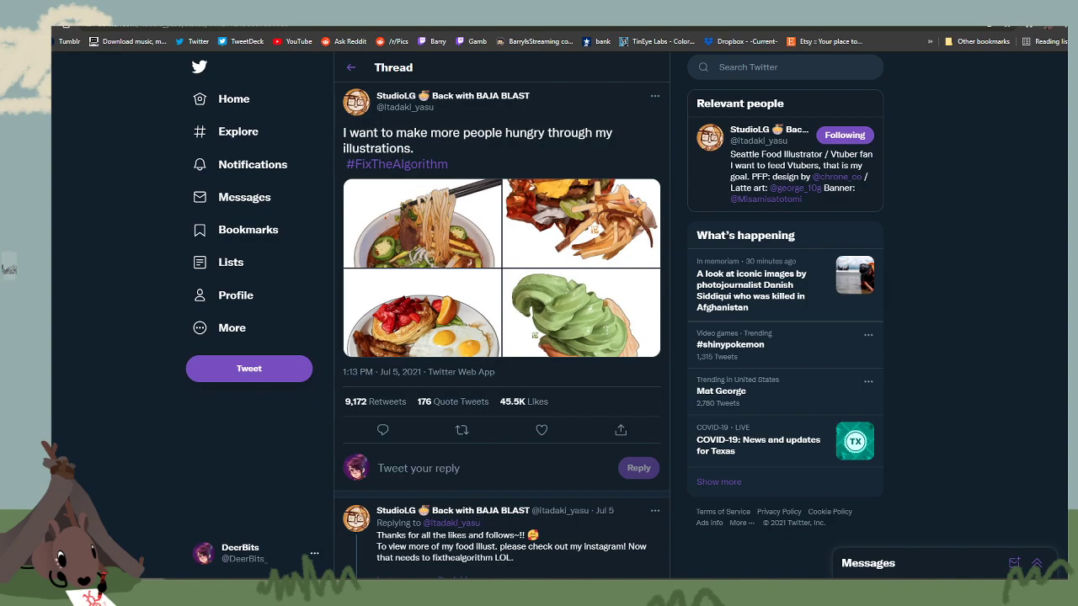
key(ctrl+shift+Tab)
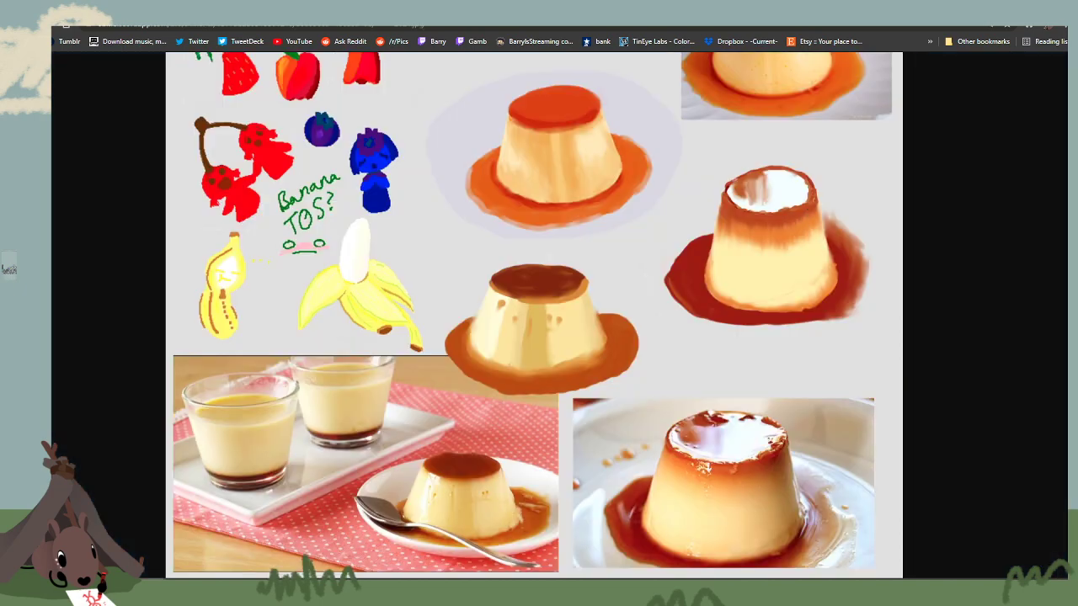
key(ctrl+shift+Tab)
key(ctrl+shift+Tab)
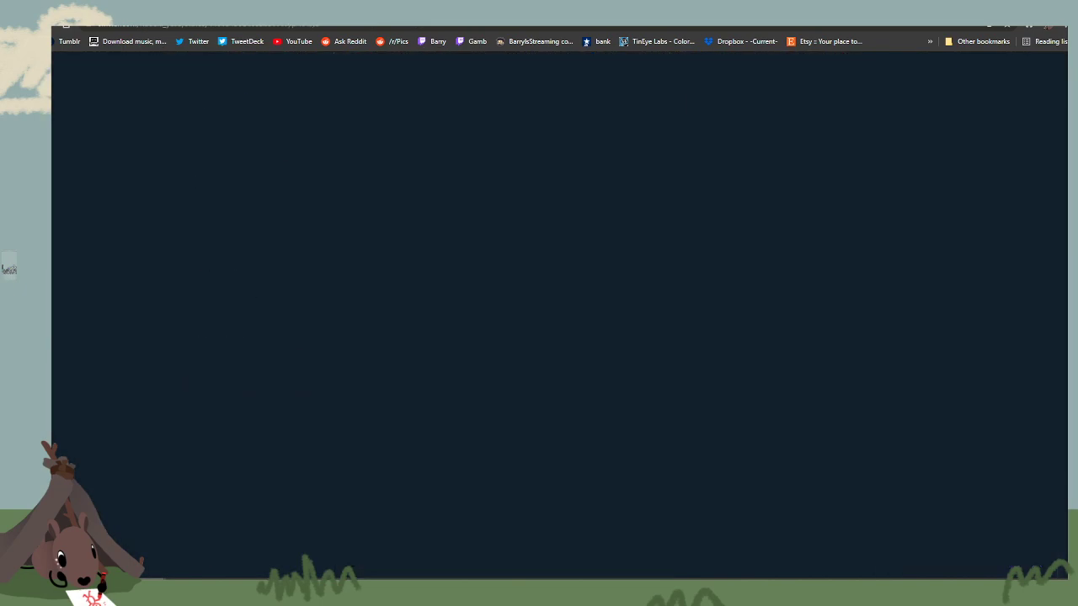
key(ctrl+shift+Tab)
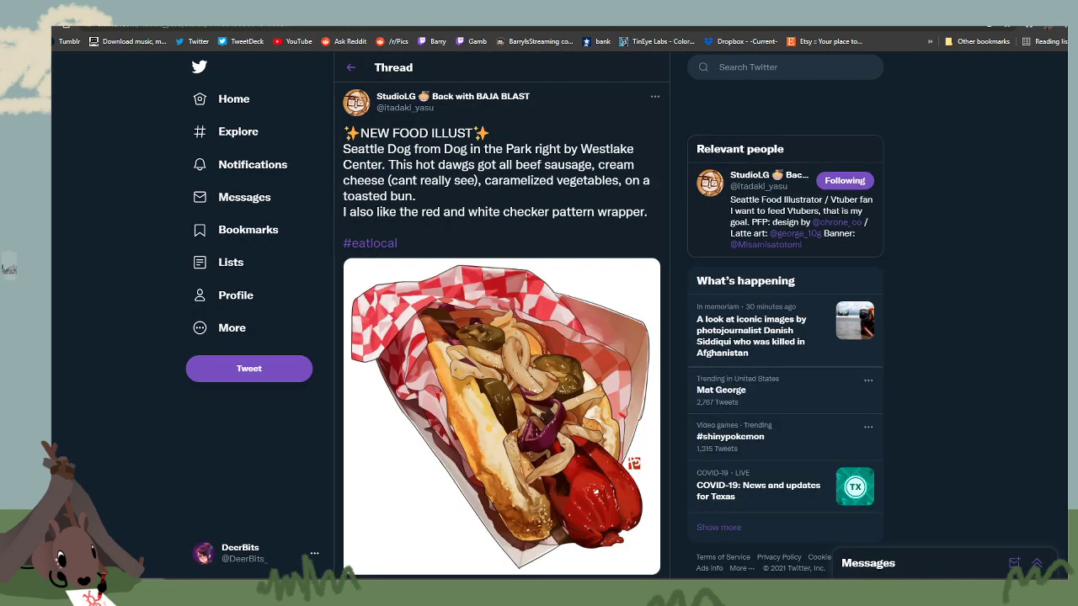
key(ctrl+shift+Tab)
key(ctrl+shift+Tab)
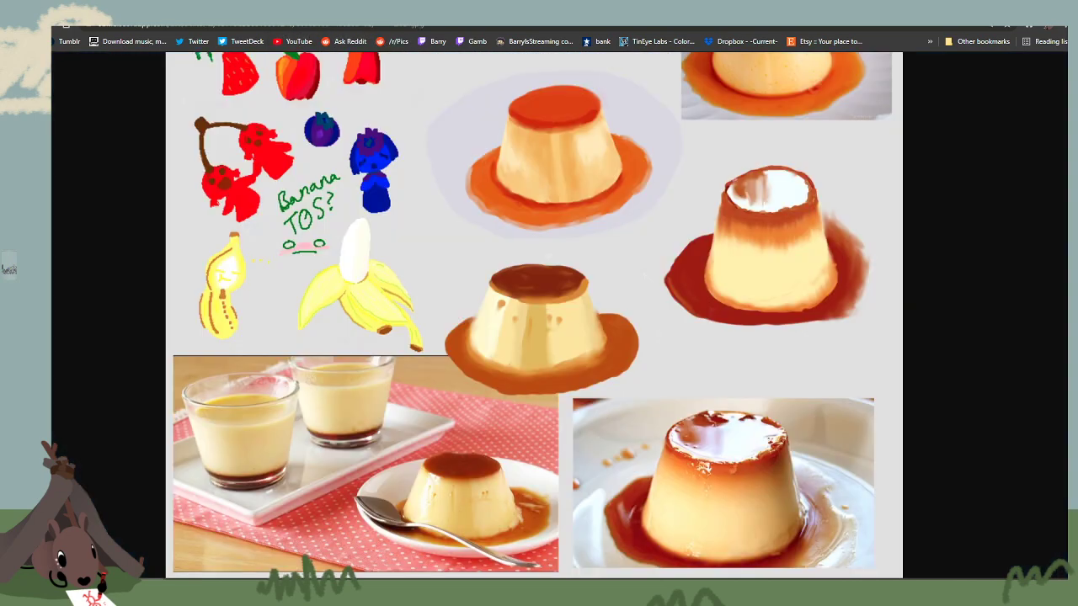
key(ctrl+shift+Tab)
key(ctrl+shift+Tab)
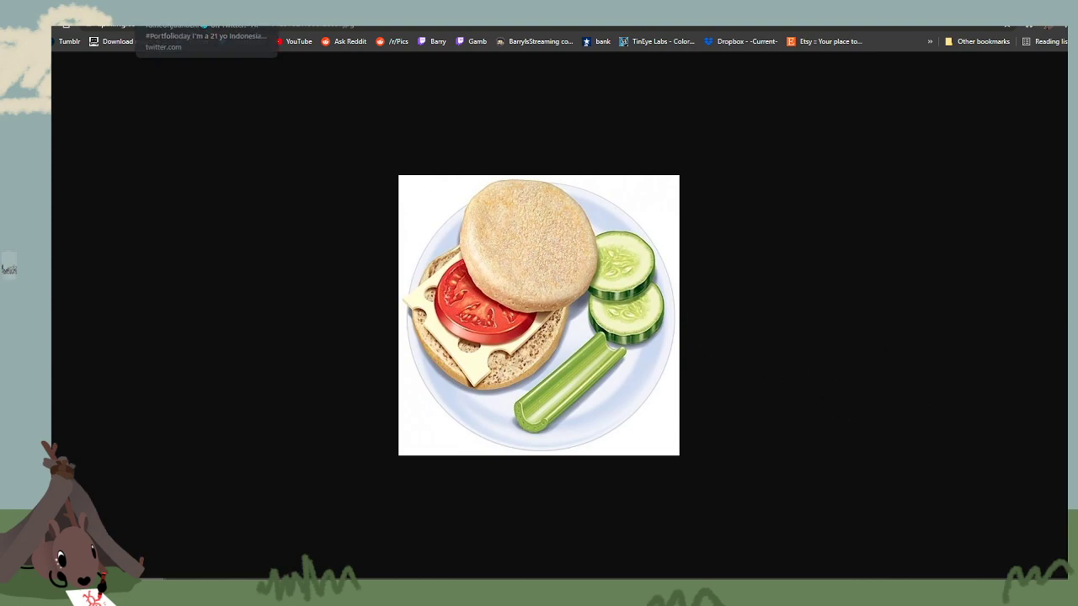
click(76, 12)
mouse_move(616, 301)
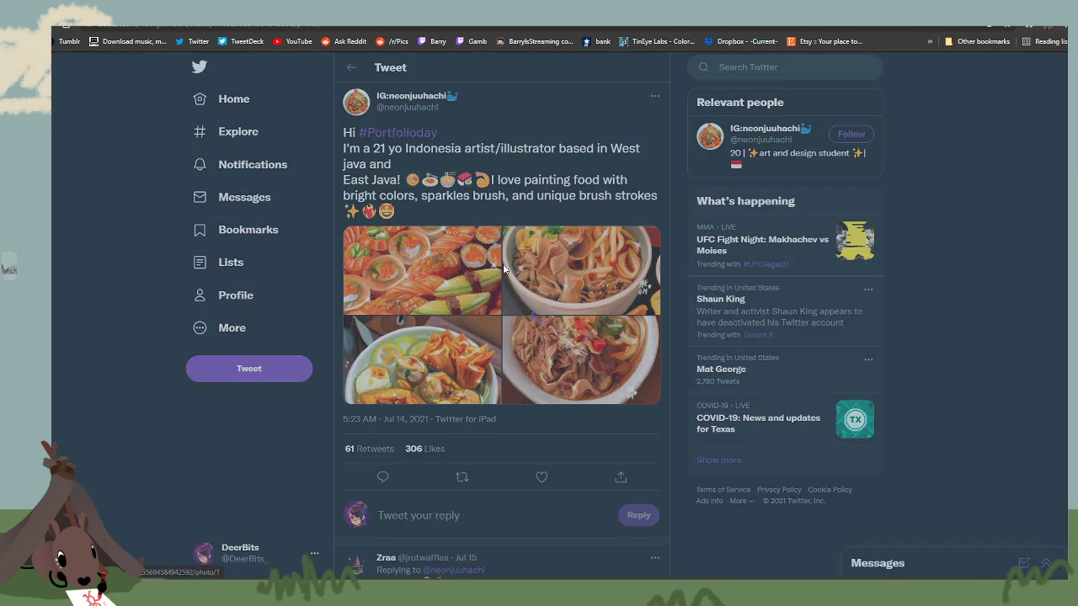
View the sushi, noodle and dumpling bowl paintings from the #Portfolioday tweet at full size, one after another.
click(503, 263)
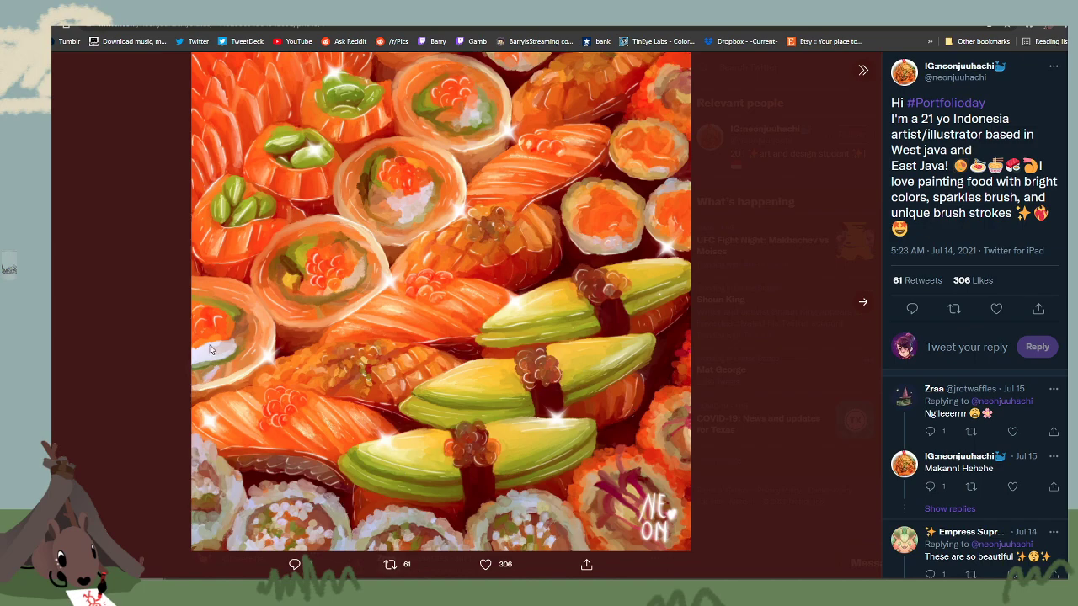
click(864, 303)
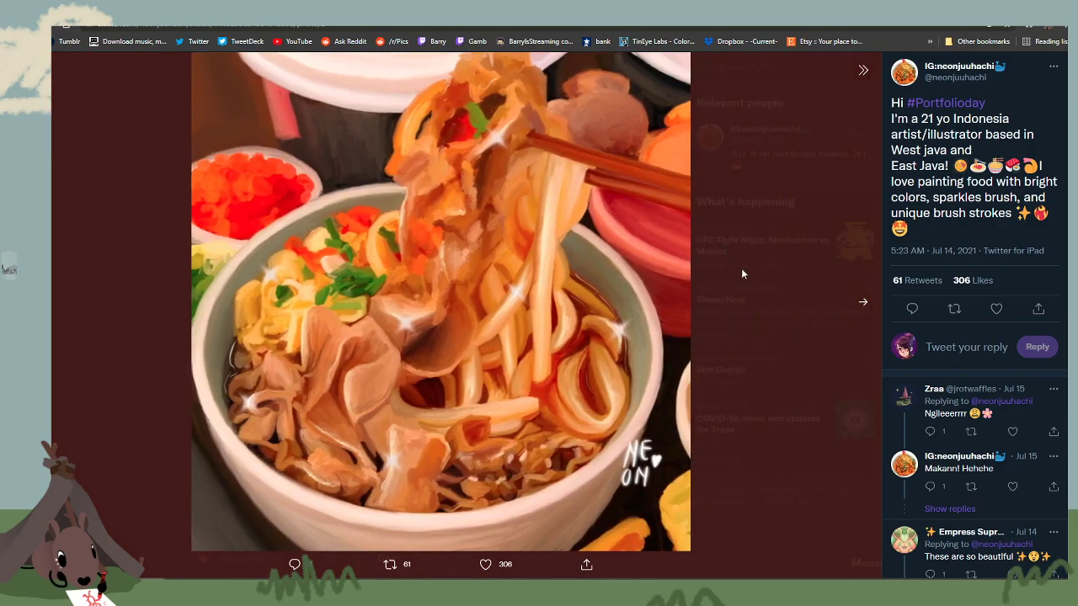
click(859, 310)
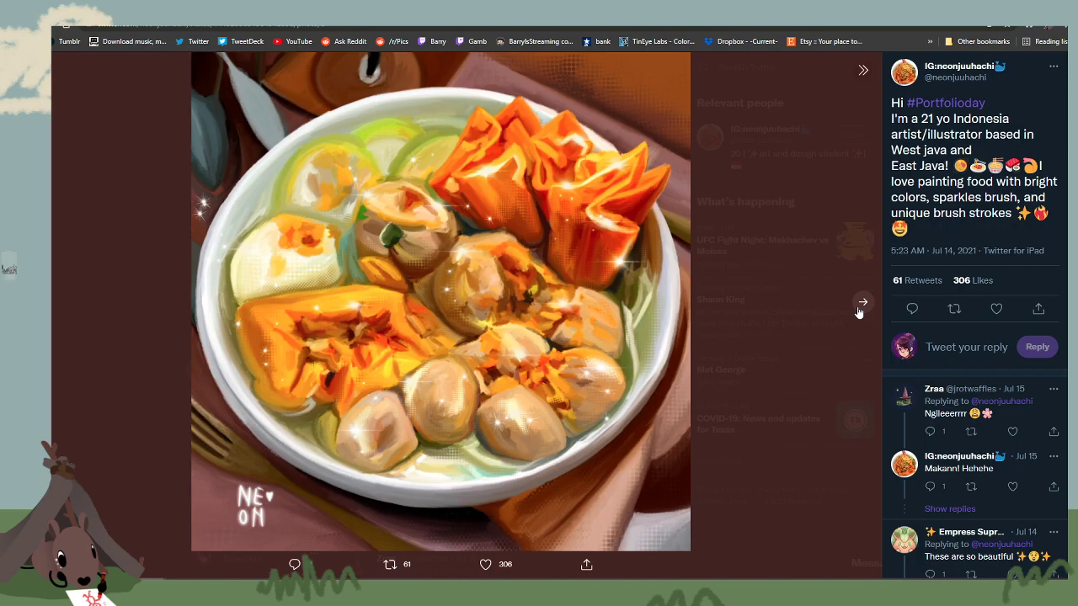
click(861, 305)
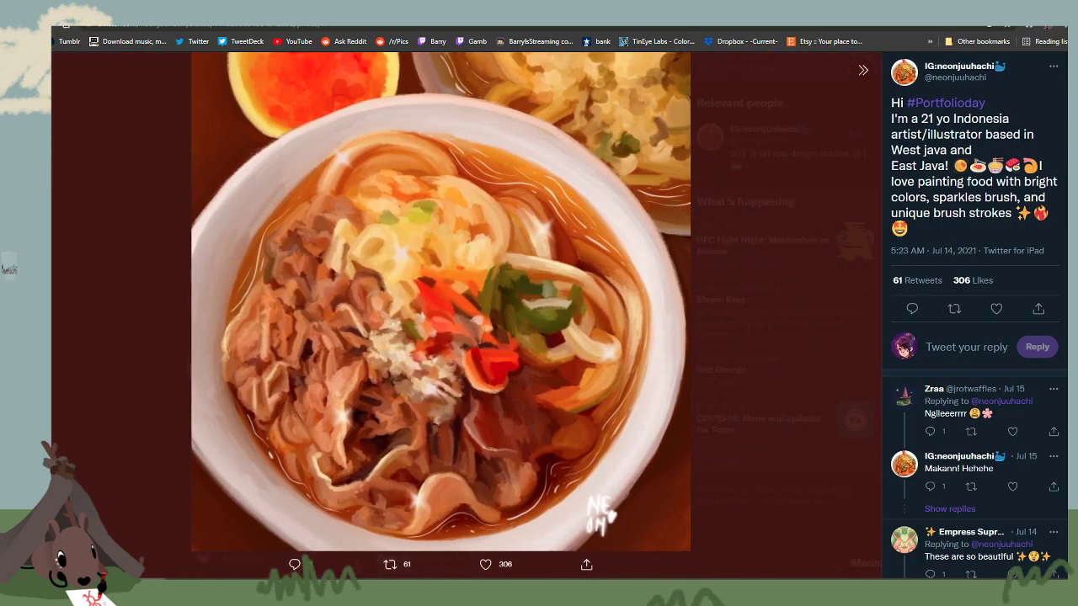
Switch to Clip Studio Paint, browse to the Desktop's doodle fort folder for opening a file, and show its contents as extra large icons.
key(alt+Tab)
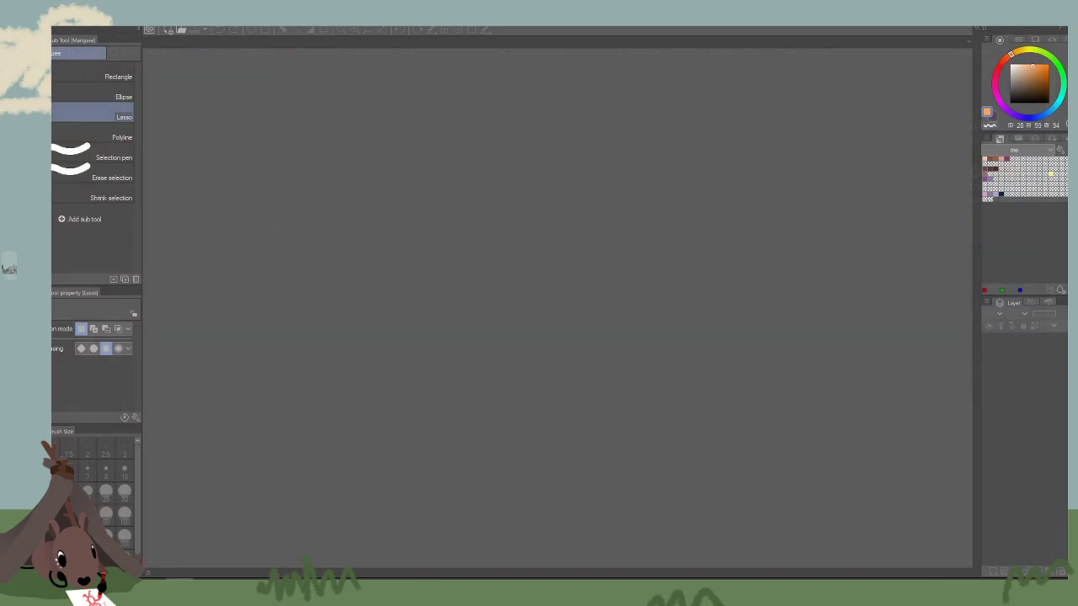
click(44, 15)
mouse_move(22, 16)
click(39, 54)
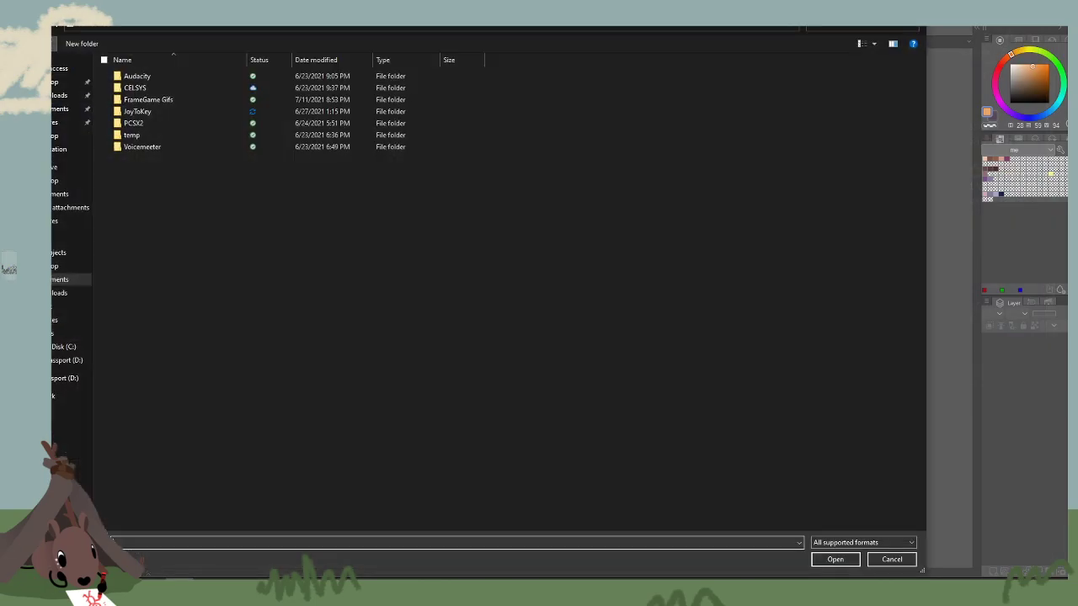
click(55, 81)
double_click(183, 99)
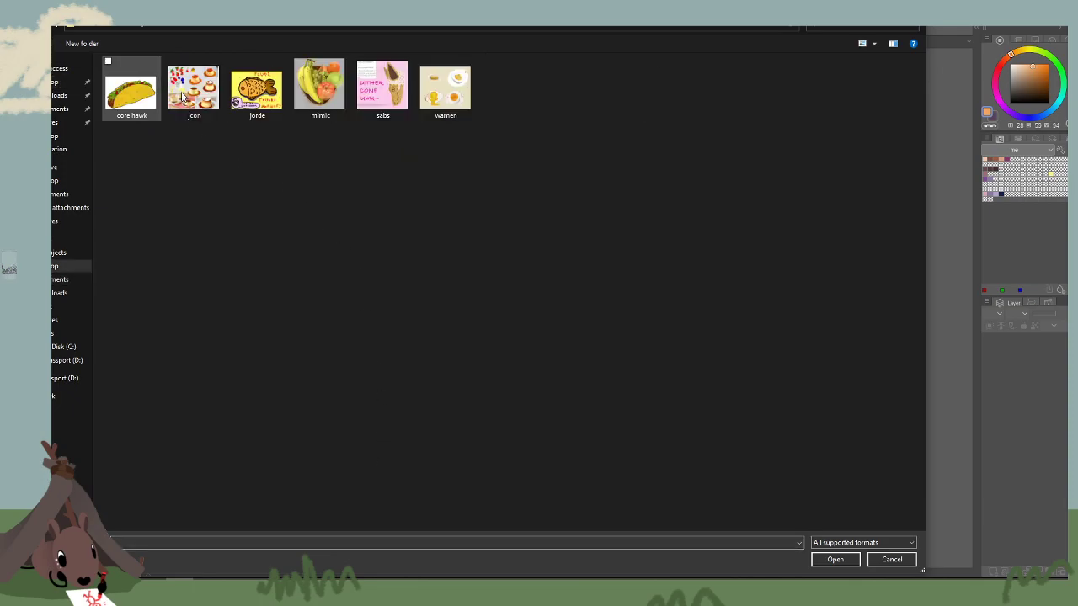
right_click(351, 171)
mouse_move(325, 177)
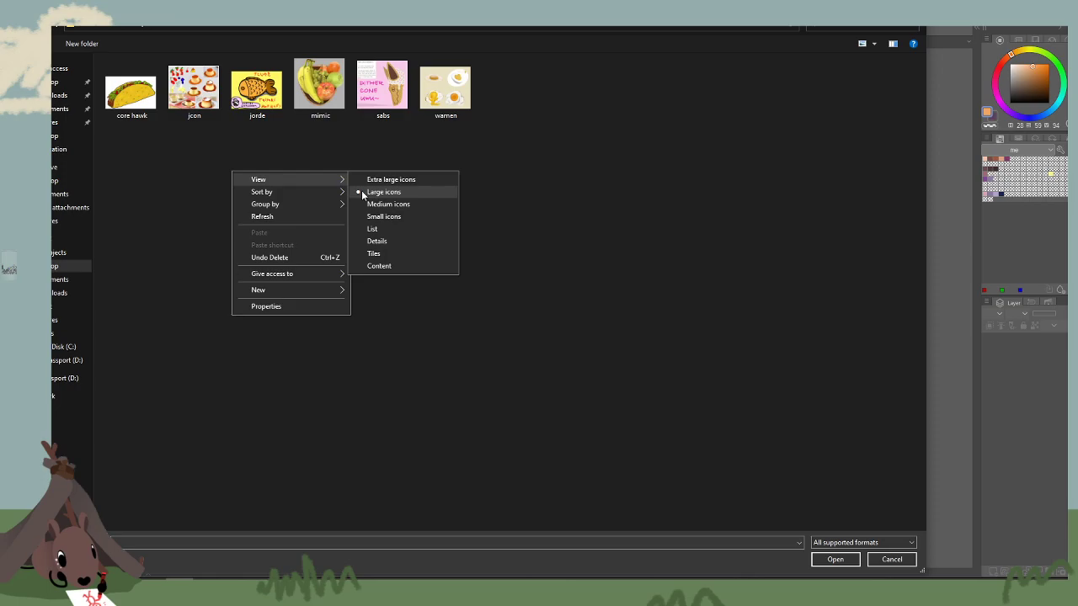
click(386, 180)
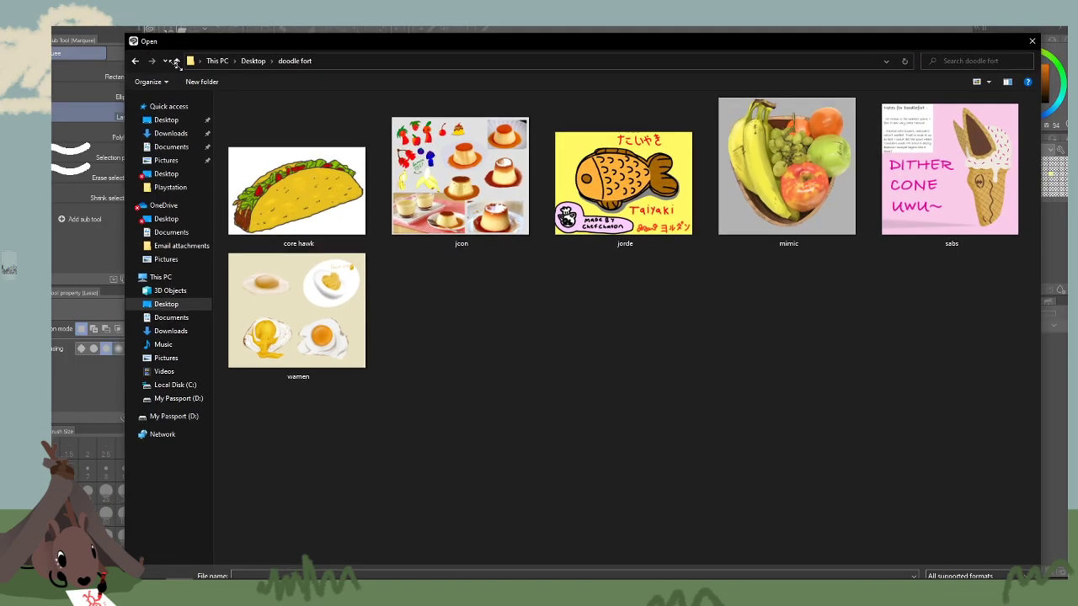
Reposition and resize the Open dialog so all previews fit, and open the fruit bowl painting mimic.
drag(177, 64, 380, 168)
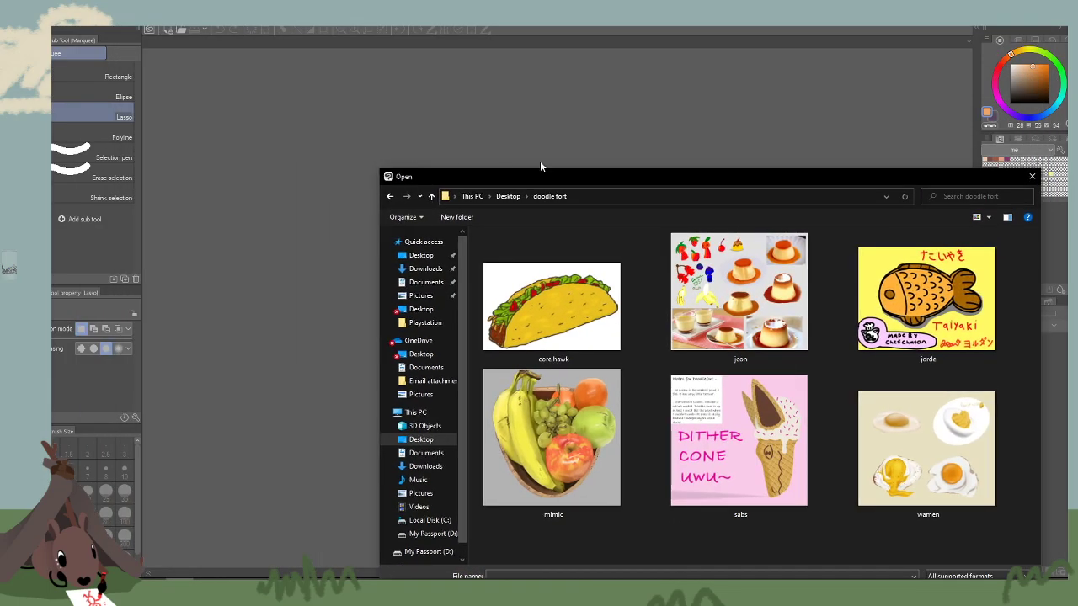
drag(584, 174, 393, 96)
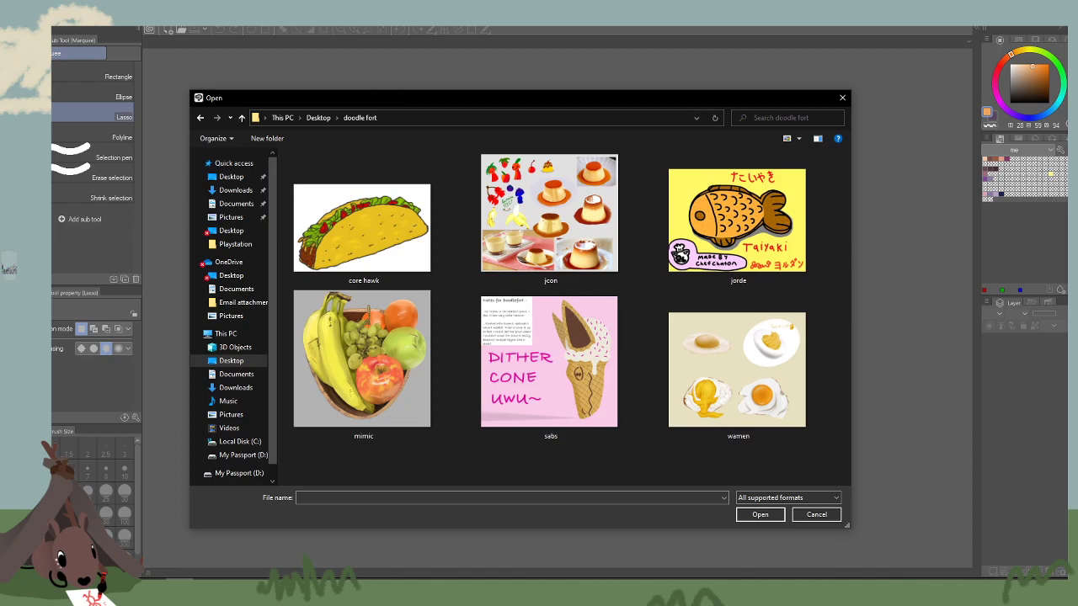
click(179, 580)
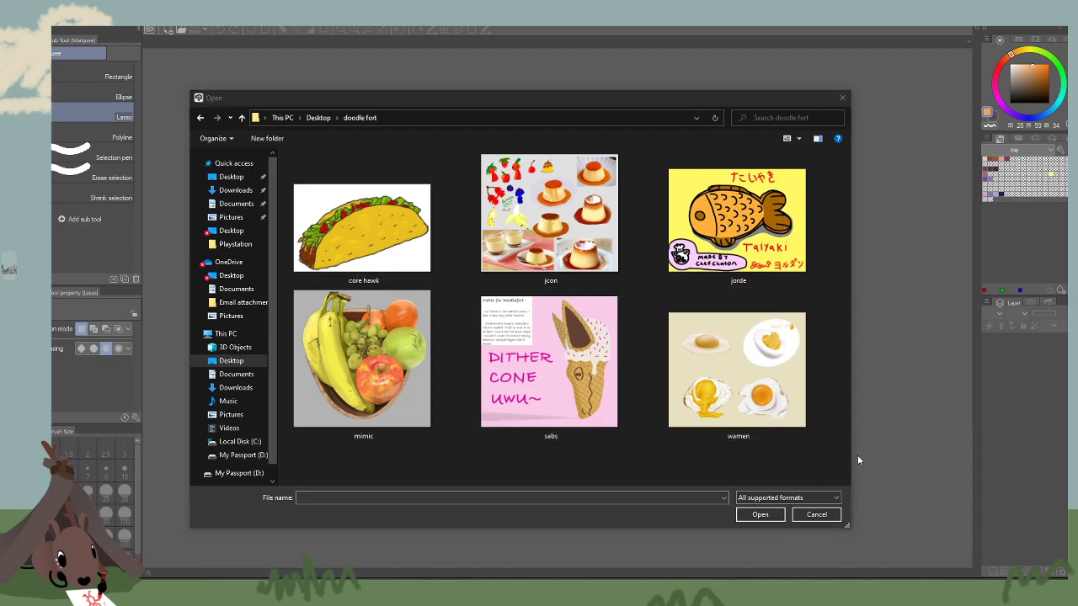
drag(848, 525, 943, 553)
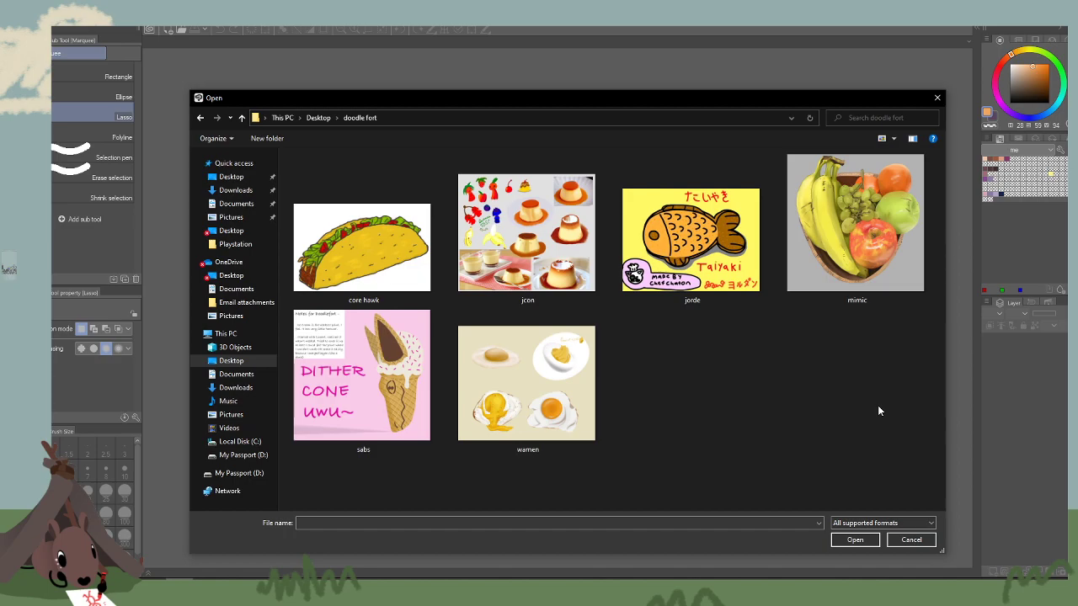
click(871, 246)
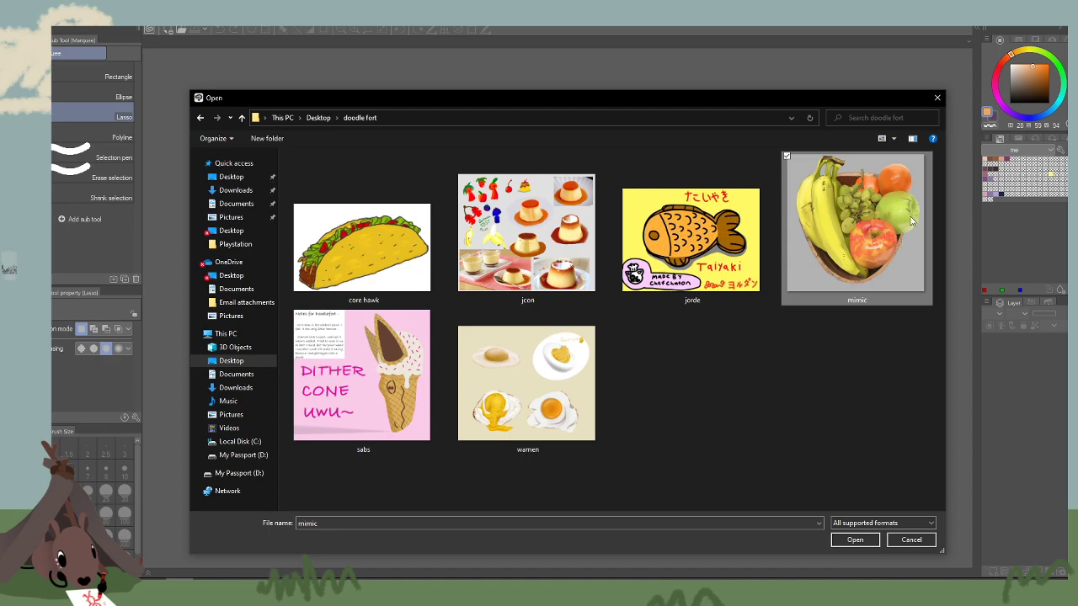
click(855, 540)
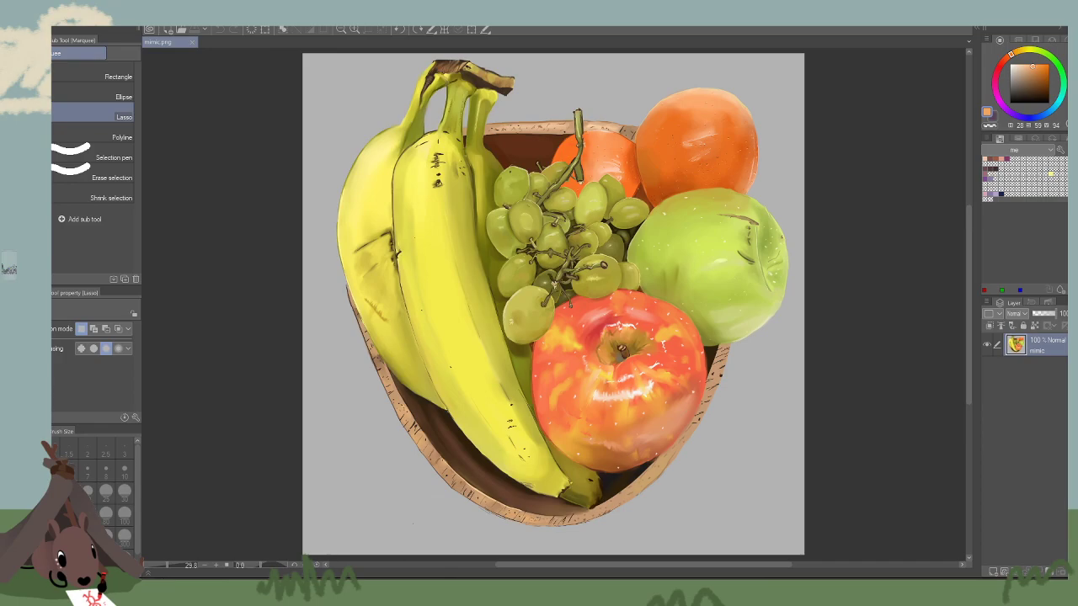
Create a new illustration from the copied fruit bowl photo and sample white from its background.
click(35, 14)
click(84, 41)
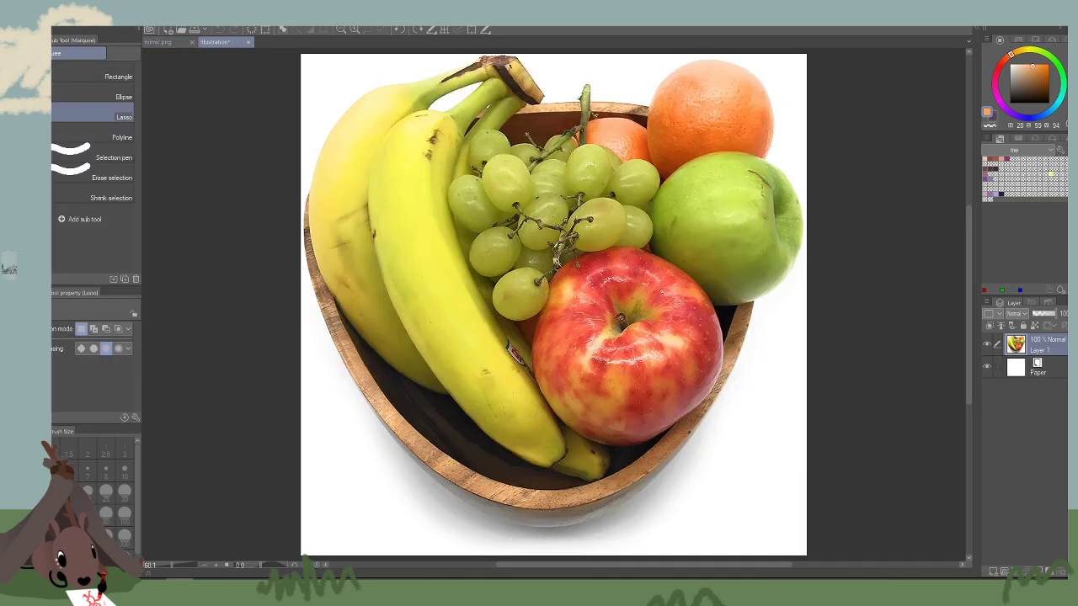
scroll(555, 178, down, 1)
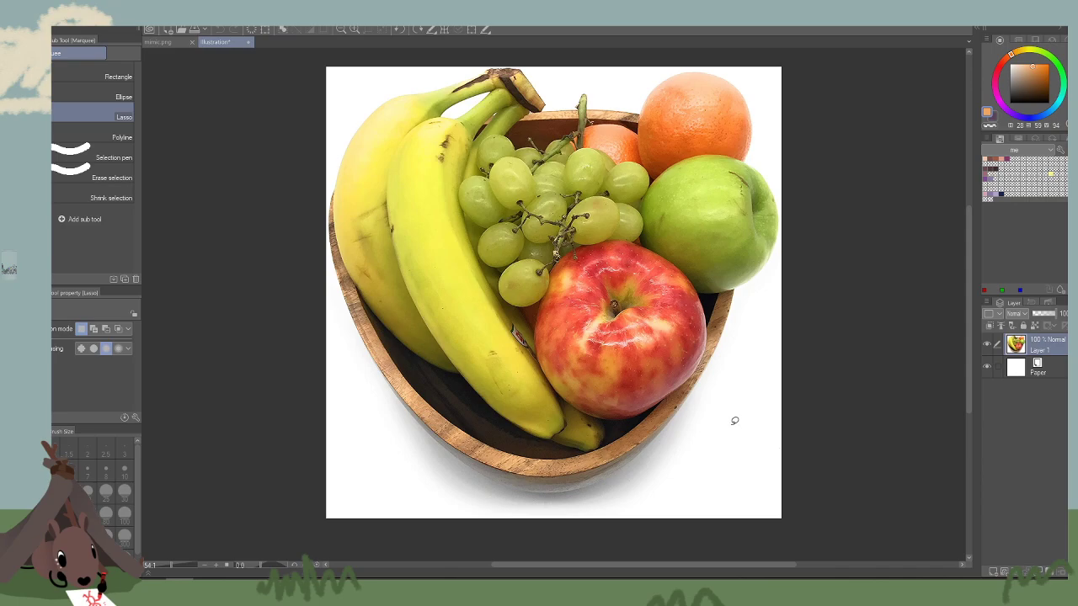
right_click(745, 473)
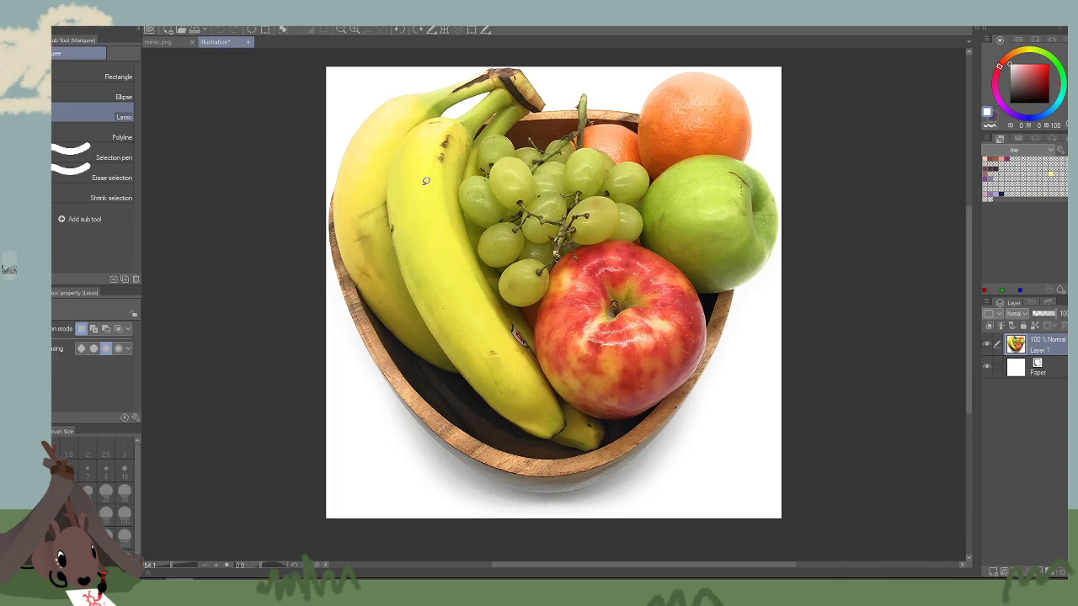
Float the fruit bowl photo in its own window beside the mimic painting so both can be compared.
drag(225, 45, 743, 78)
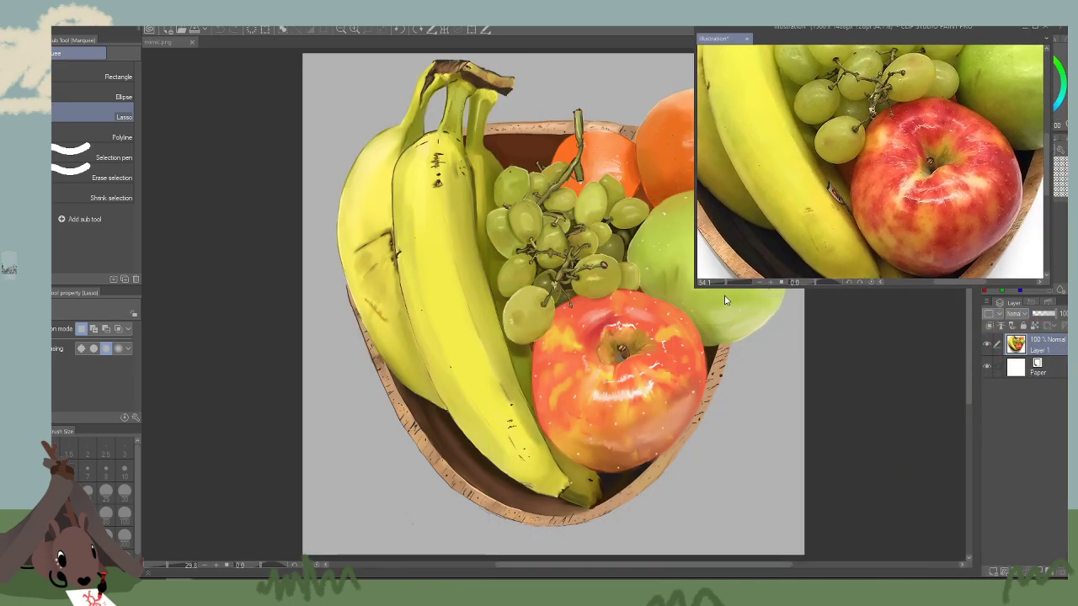
click(729, 320)
drag(854, 438, 698, 438)
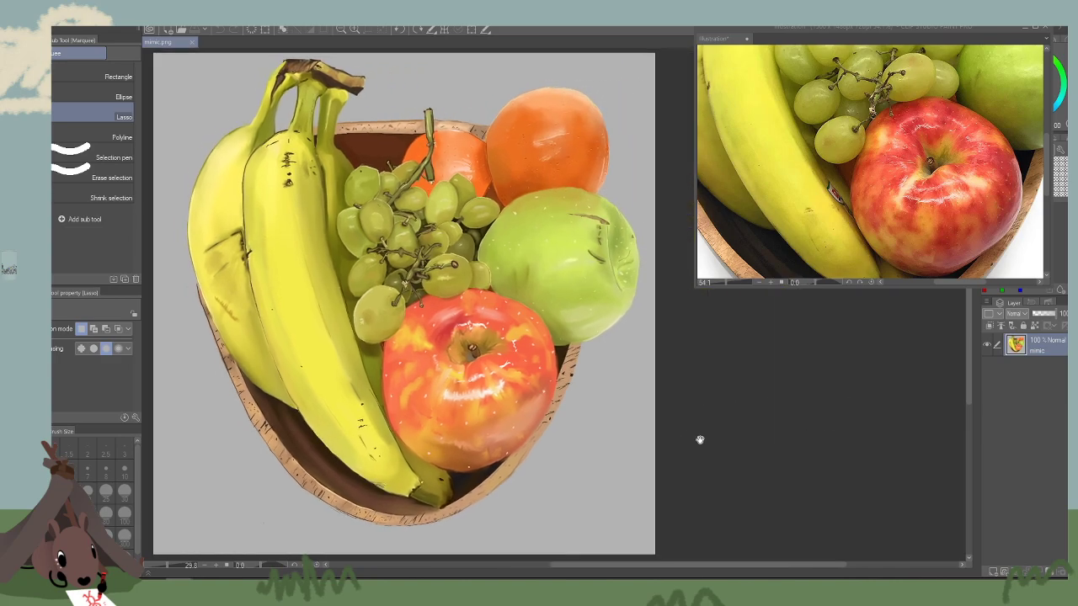
Auto-select the grey background around the painted fruit, fill it and the gaps between the banana stems with white, and deselect.
key(w)
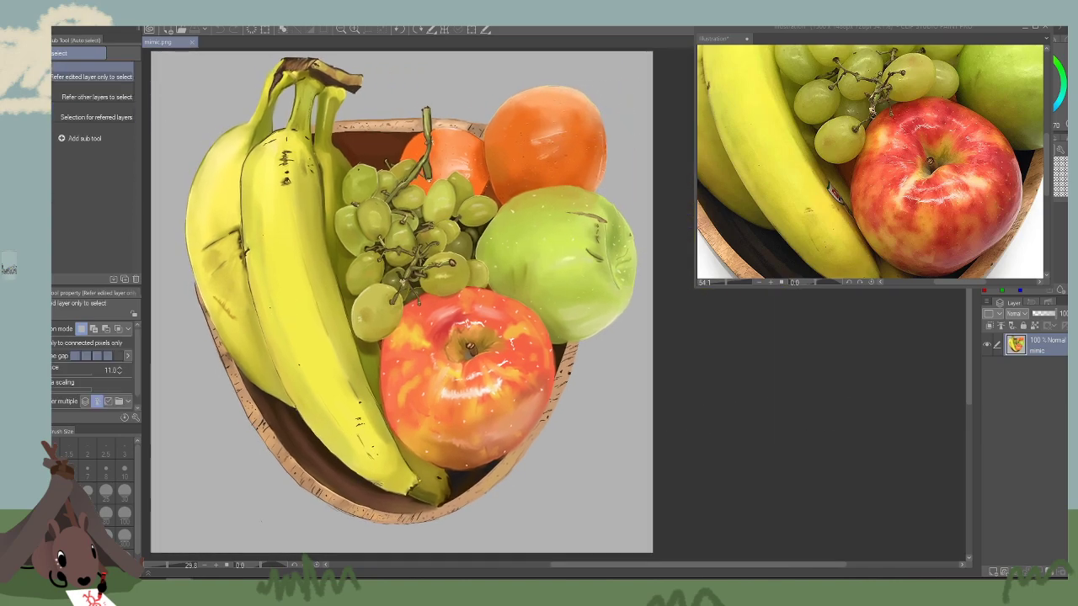
click(396, 81)
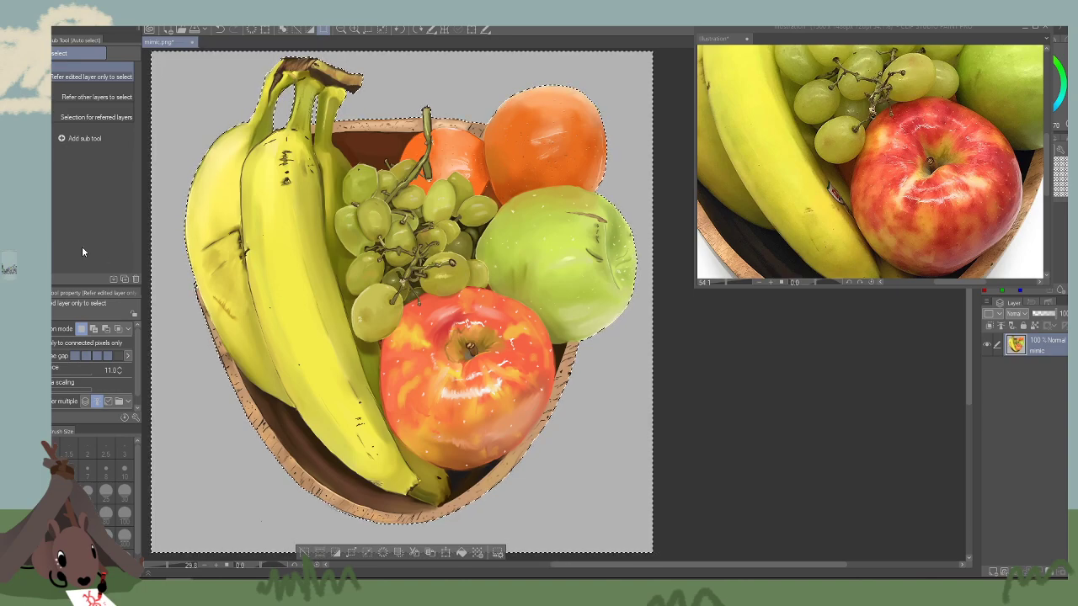
key(g)
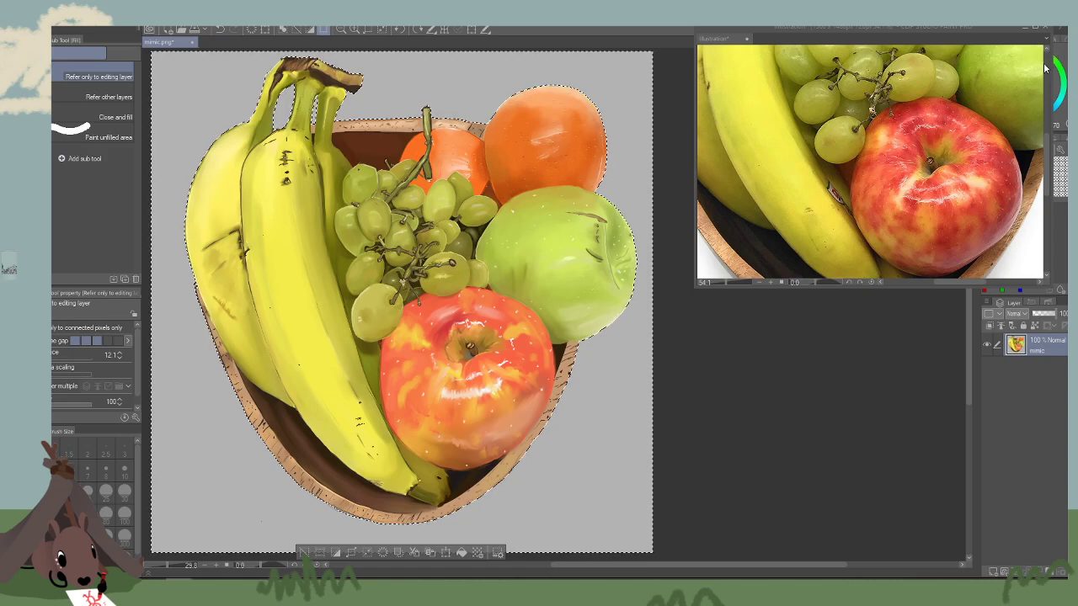
click(1019, 257)
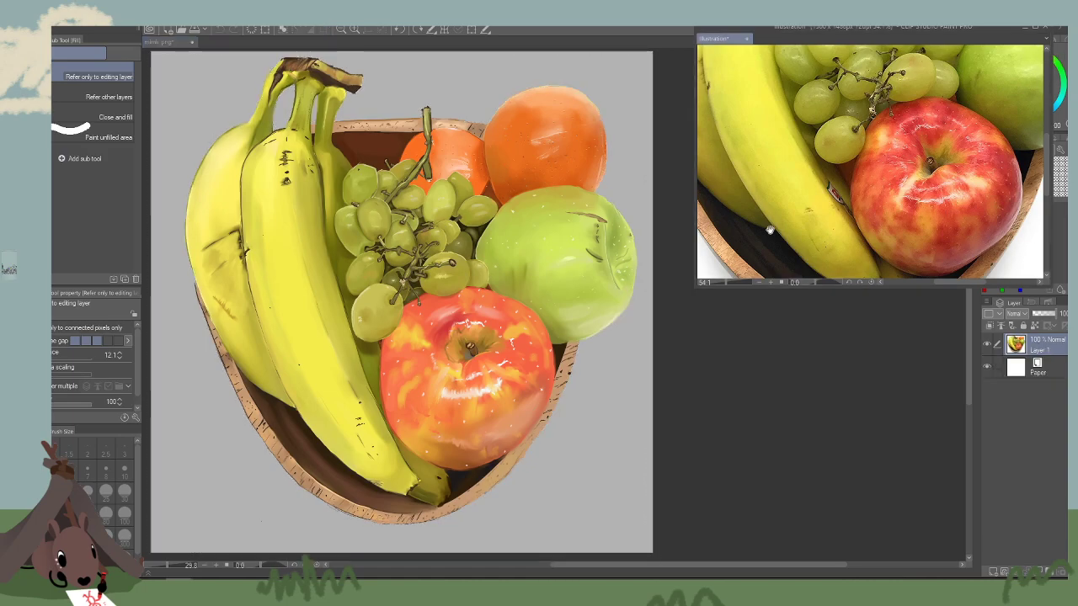
drag(770, 230, 914, 123)
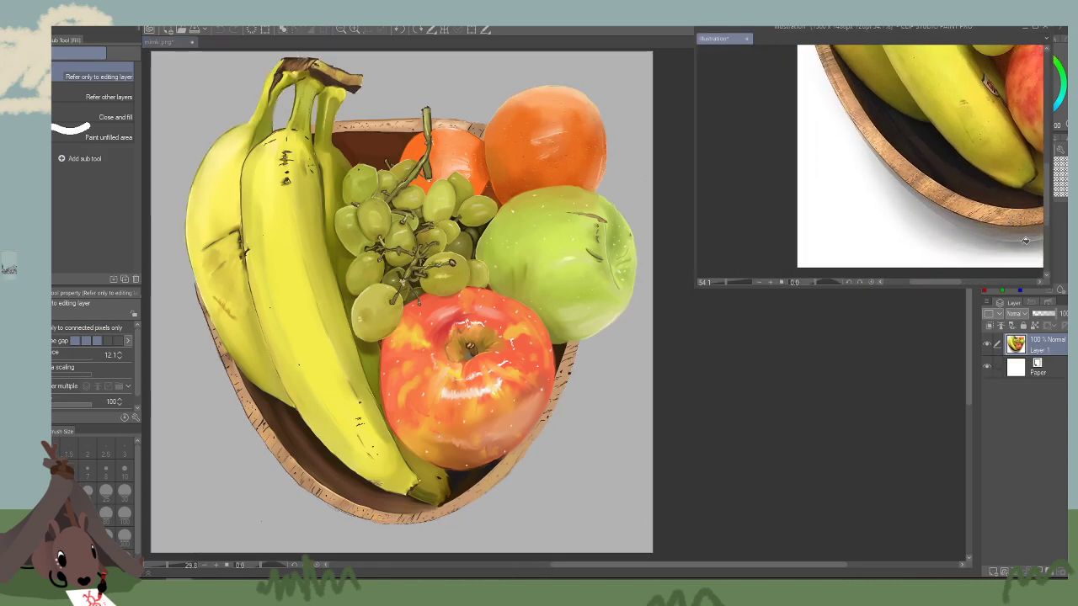
drag(1020, 244, 914, 181)
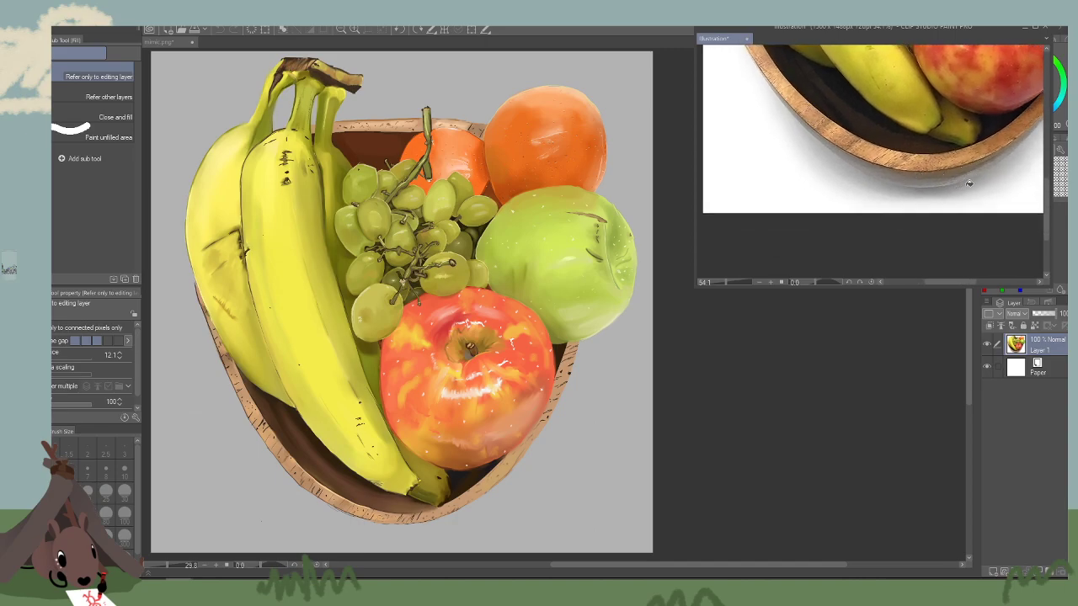
click(617, 126)
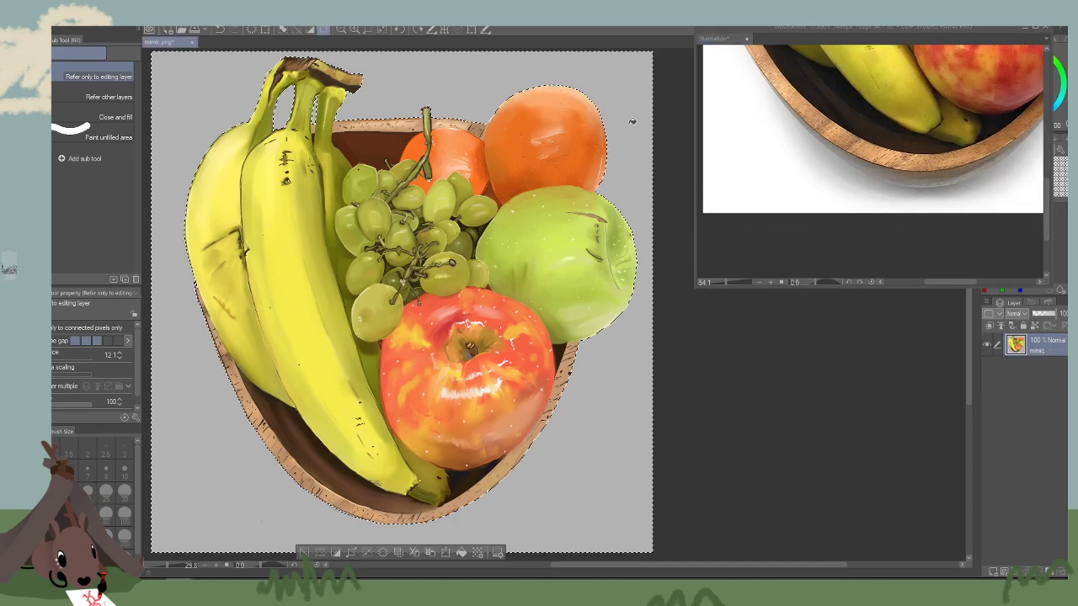
click(633, 121)
click(285, 106)
click(315, 110)
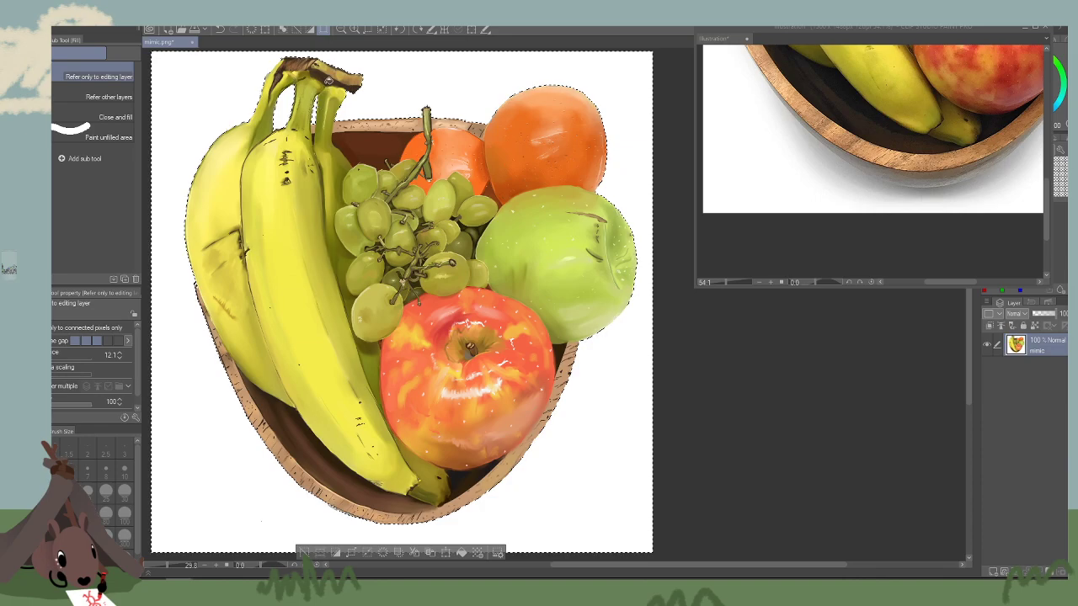
click(137, 26)
click(154, 42)
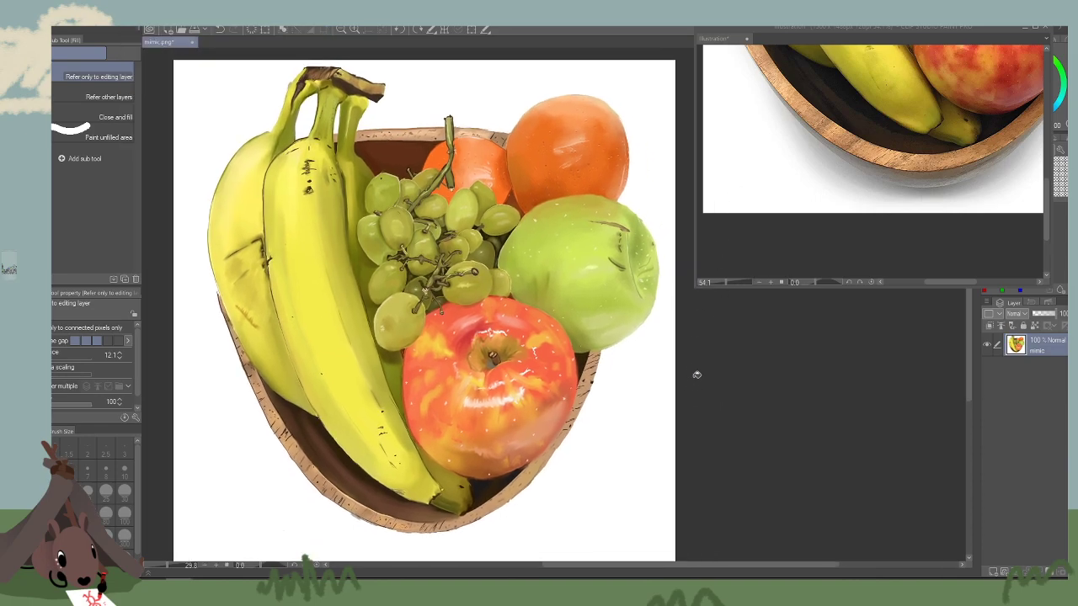
Enlarge the floating photo window around the bananas, grapes and apple, and choose the Soft airbrush.
drag(696, 289, 691, 355)
drag(876, 143, 849, 344)
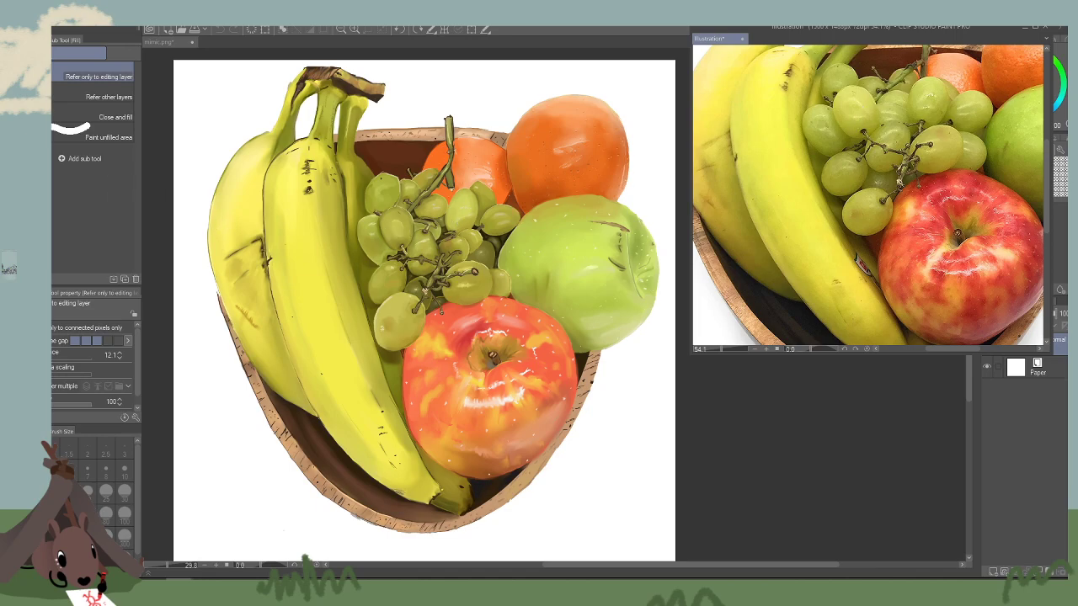
key(b)
click(125, 96)
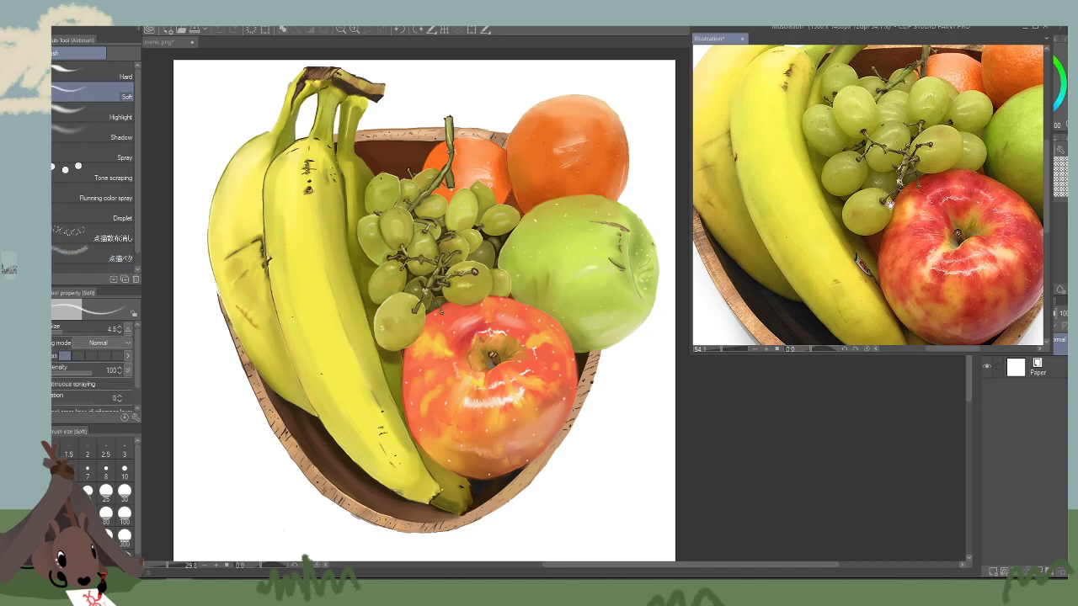
drag(890, 204, 897, 250)
Set the Soft airbrush size to 10 and draw a small circle on an upper grape in the photo with colour sampled from the orange.
alt+click(870, 140)
key(bracketright)
key(bracketright)
key(bracketright)
key(bracketright)
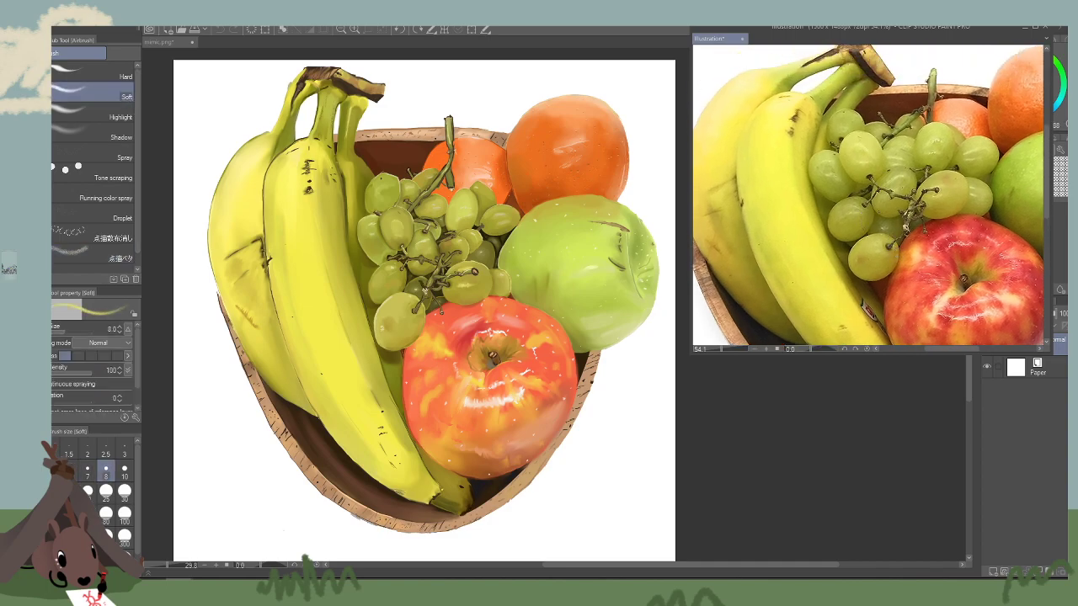
key(bracketright)
key(bracketright)
key(bracketright)
key(bracketright)
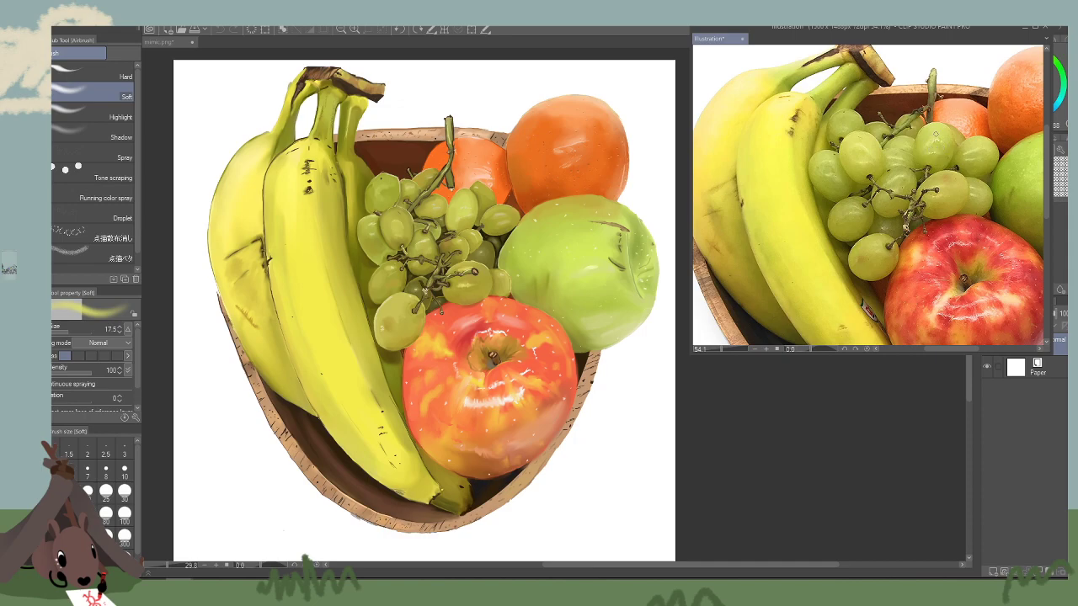
key(bracketleft)
key(bracketleft)
key(bracketleft)
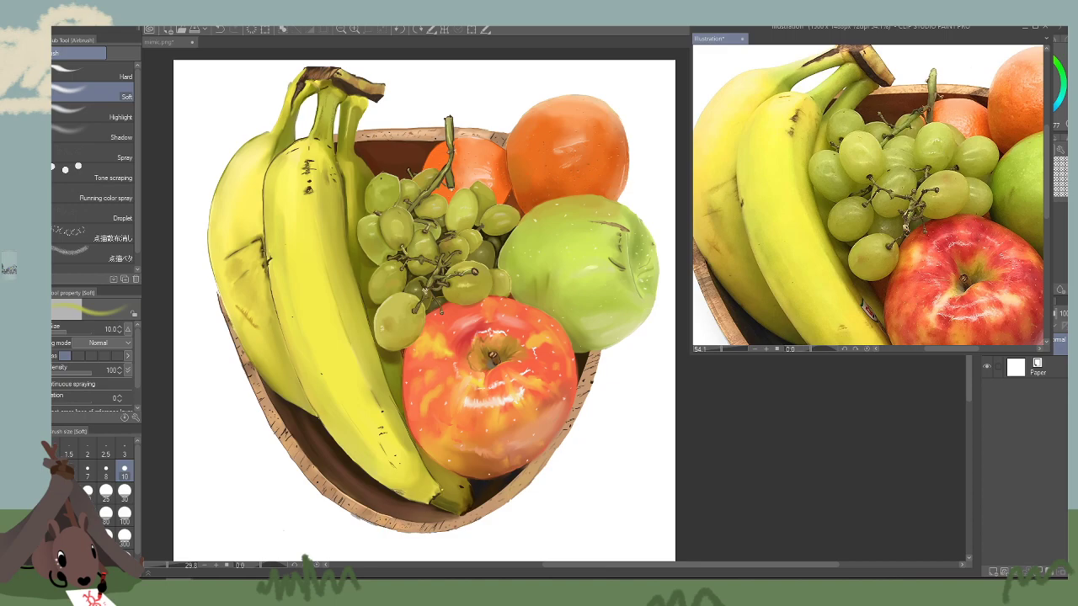
alt+click(962, 116)
mouse_move(927, 153)
mouse_down()
mouse_move(943, 143)
mouse_move(928, 139)
mouse_up()
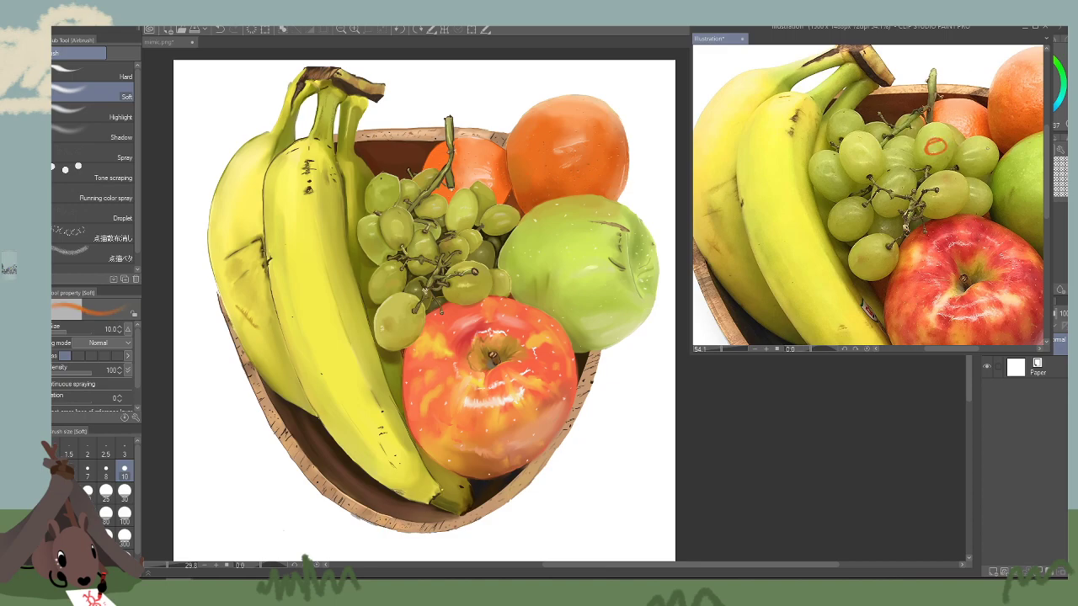
Undo the orange circle on the photo grape, sample that area's grape green from the photo, and enlarge the Soft airbrush.
key(ctrl+z)
key(bracketright)
key(bracketright)
key(bracketright)
key(bracketright)
alt+click(921, 162)
key(bracketright)
key(bracketright)
key(bracketright)
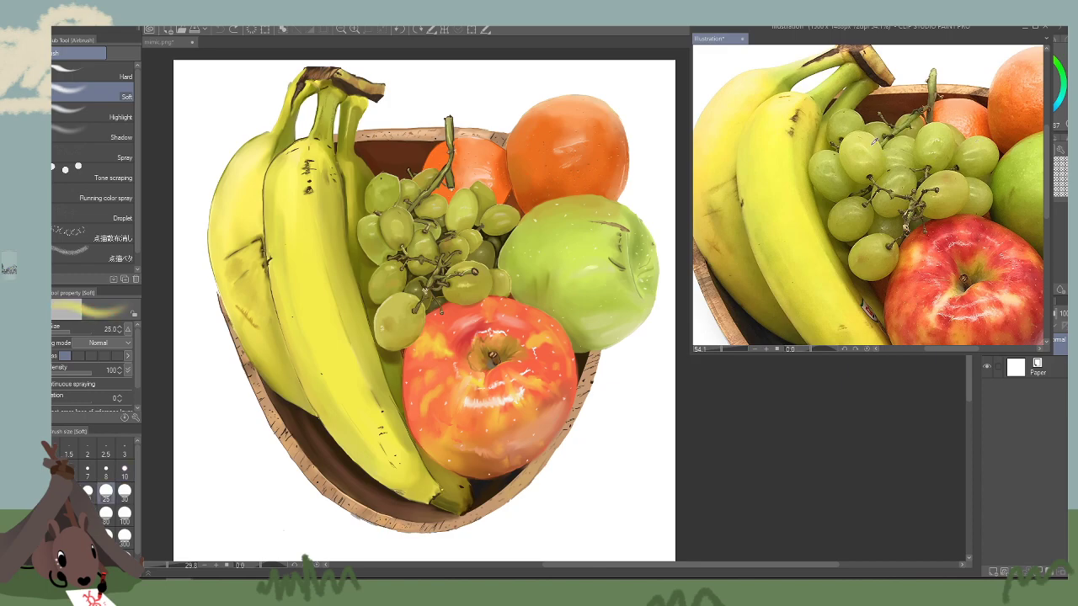
Airbrush the sampled light green over the painted grape just below the uppermost one beside the bananas, covering its old shading and outline.
click(362, 96)
click(355, 29)
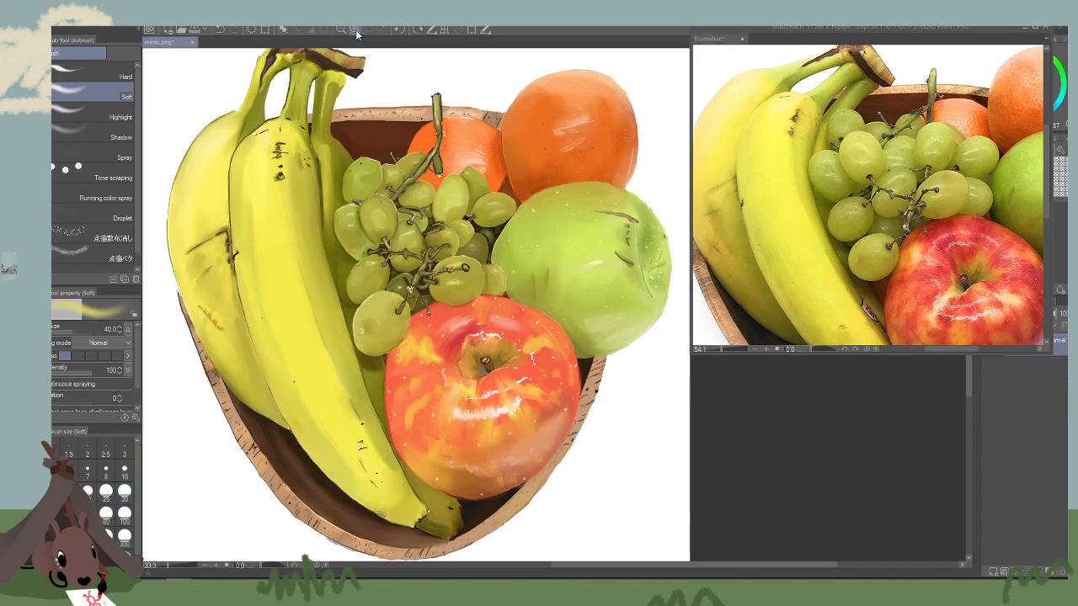
click(355, 29)
drag(495, 292, 715, 365)
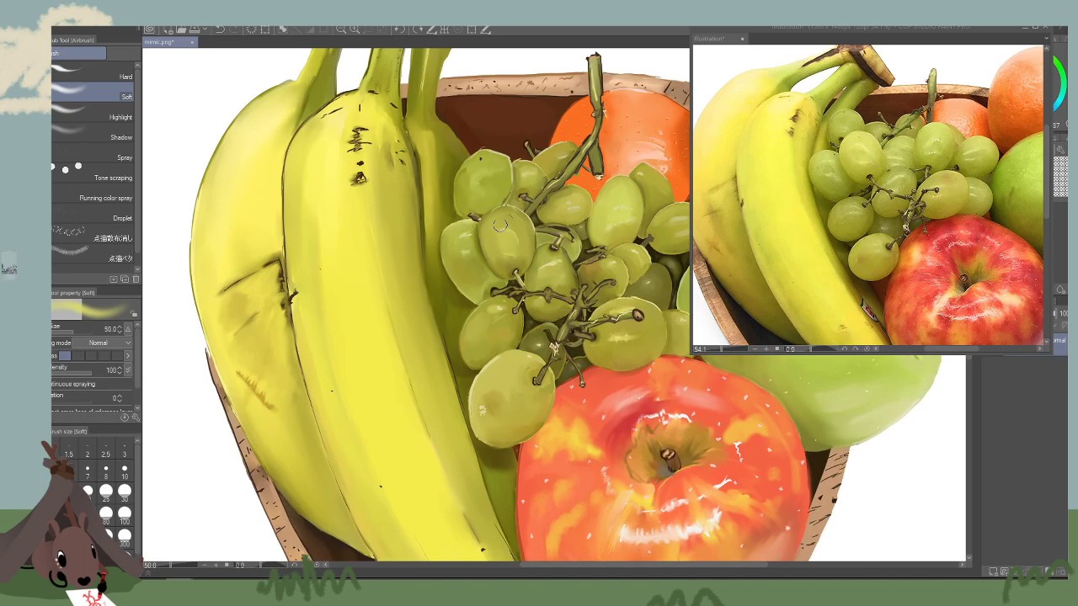
mouse_move(509, 233)
mouse_down()
mouse_move(528, 232)
mouse_move(516, 229)
mouse_move(516, 240)
mouse_move(504, 228)
mouse_move(512, 268)
mouse_up()
key(bracketright)
key(bracketright)
key(bracketright)
key(bracketright)
key(bracketleft)
key(bracketleft)
key(bracketleft)
key(bracketleft)
key(bracketleft)
key(bracketleft)
key(bracketleft)
Shade the upper and lower edges of the repainted grape with greens sampled from the painting, using a smaller Soft airbrush.
alt+click(532, 234)
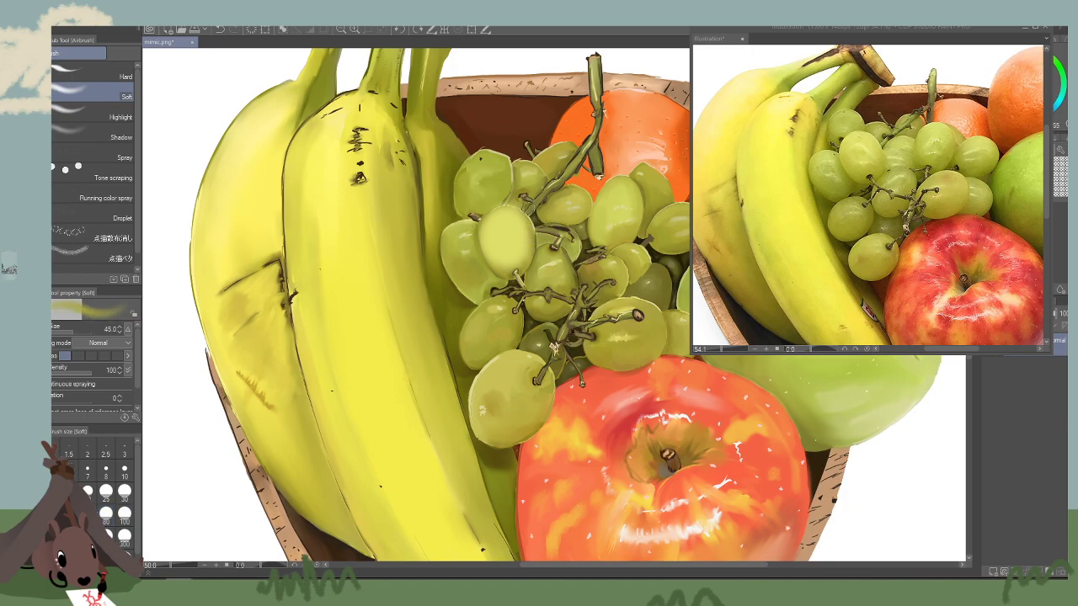
key(bracketleft)
key(bracketleft)
key(bracketleft)
drag(524, 220, 508, 211)
key(bracketleft)
key(bracketleft)
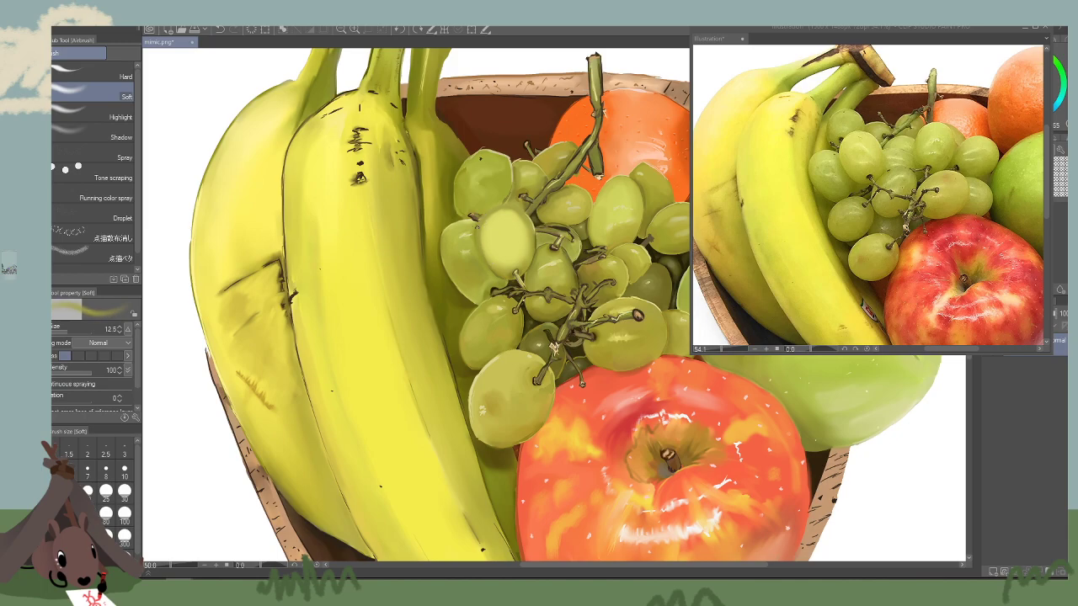
alt+click(495, 275)
drag(498, 272, 484, 253)
Sample the darker green at the matching grape's edge in the photo and softly shade the painted grape's rim with a larger airbrush.
key(bracketright)
key(bracketright)
key(bracketright)
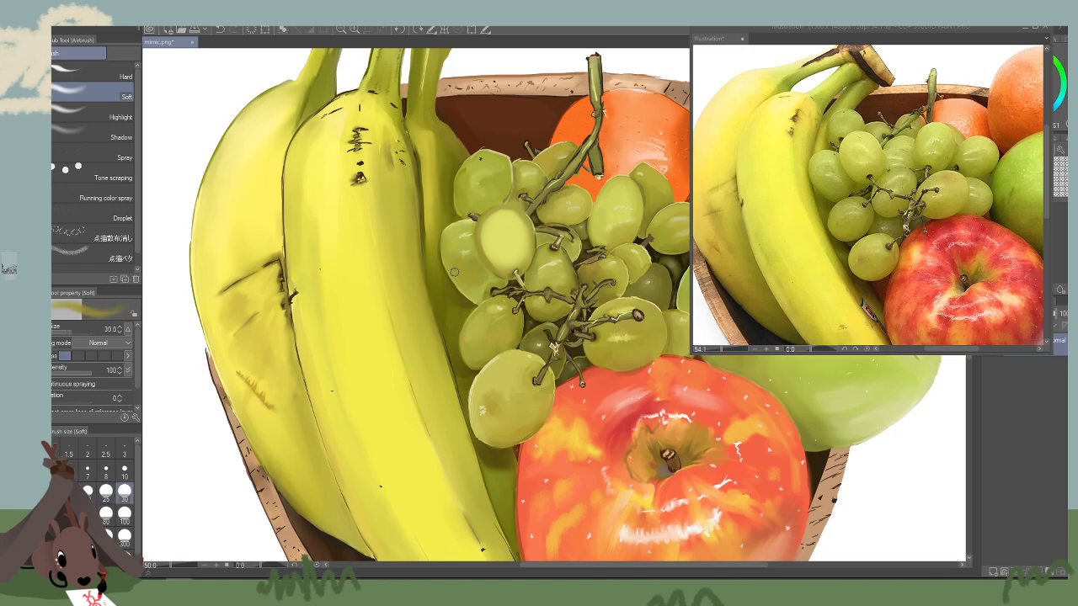
click(844, 164)
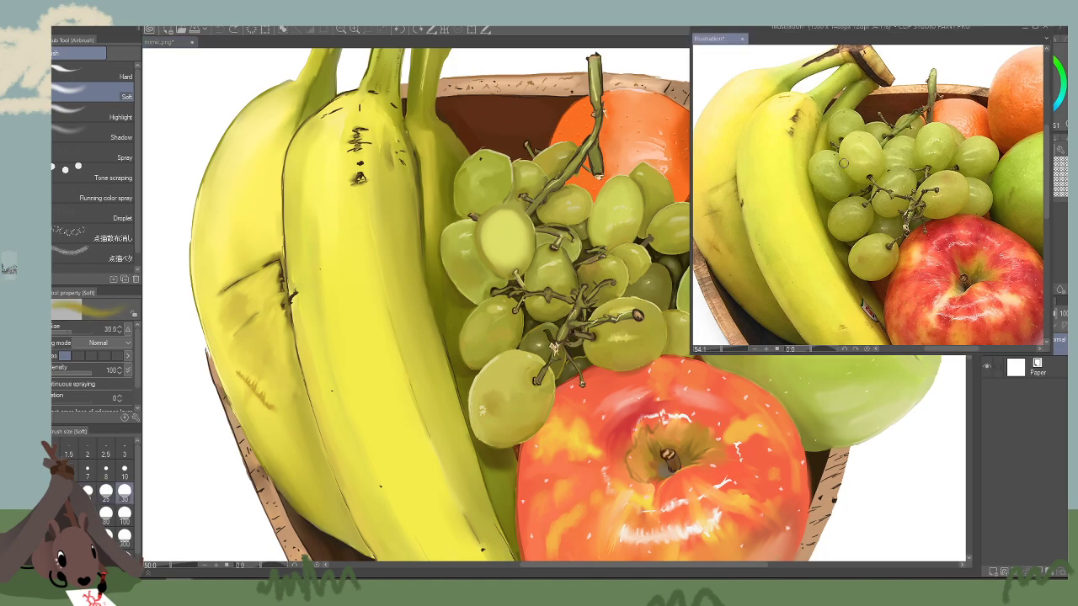
alt+click(843, 160)
click(493, 312)
key(bracketright)
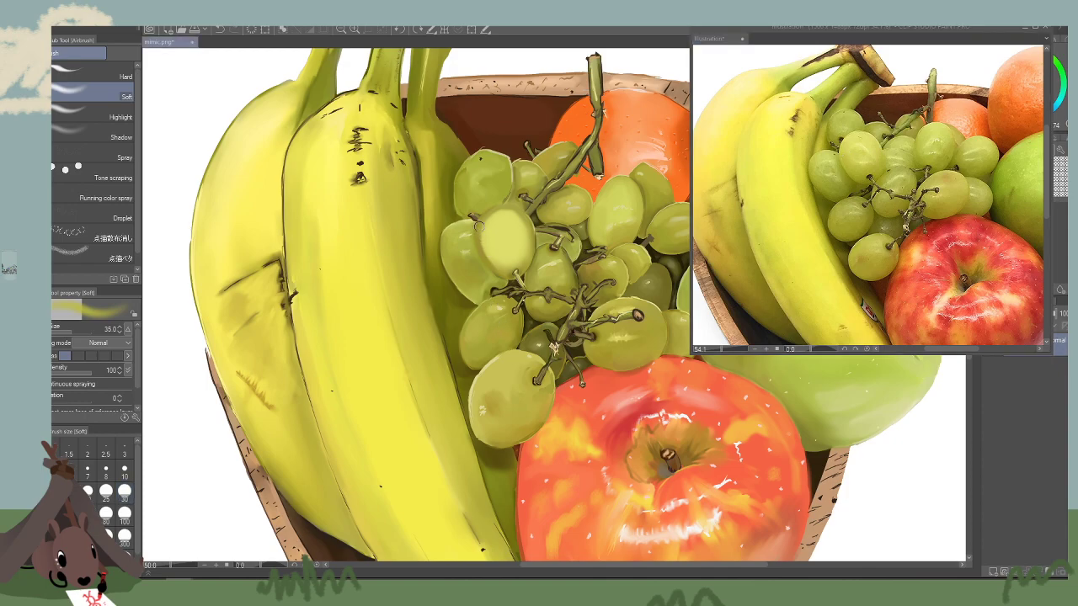
key(bracketright)
key(bracketright)
key(bracketright)
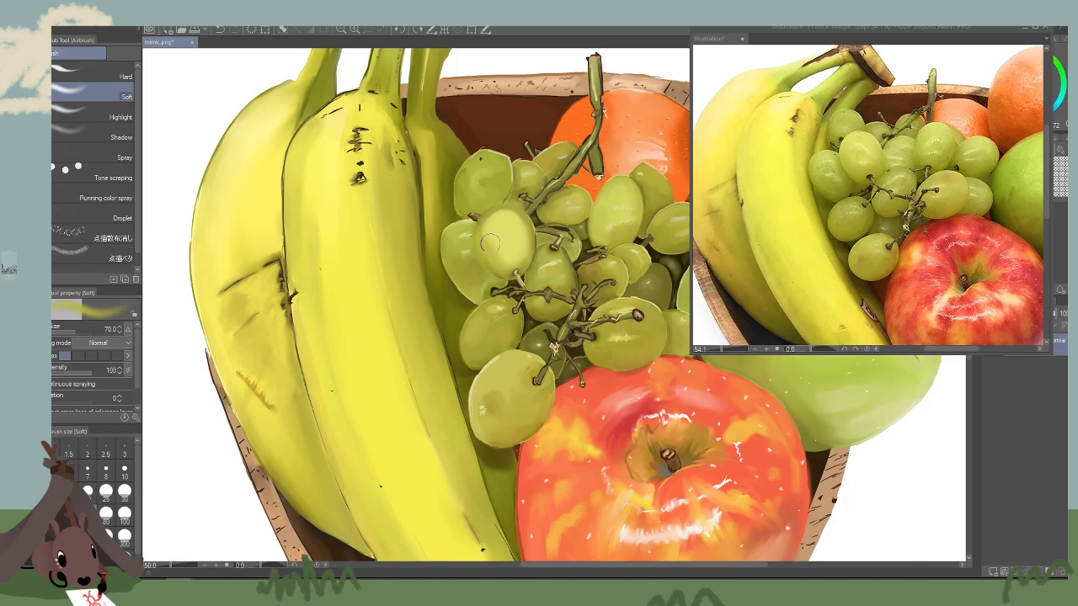
key(bracketright)
key(bracketright)
key(bracketright)
Refine the shape and soft gradient of the repainted grape with the Soft airbrush at sizes from 20 to 50.
drag(546, 162, 558, 196)
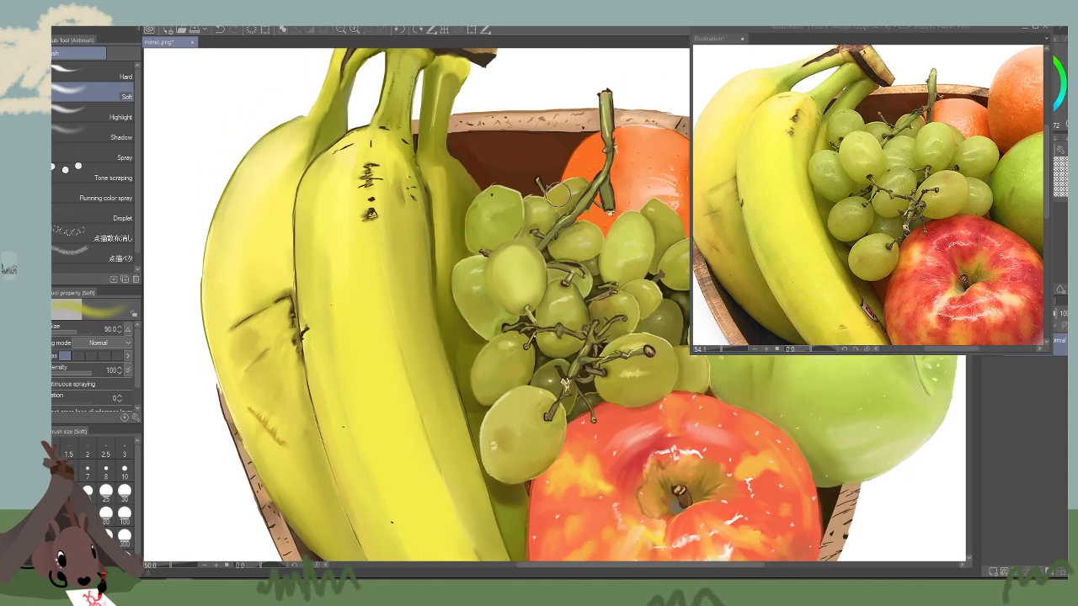
key(bracketleft)
key(bracketleft)
key(bracketleft)
key(bracketleft)
click(355, 30)
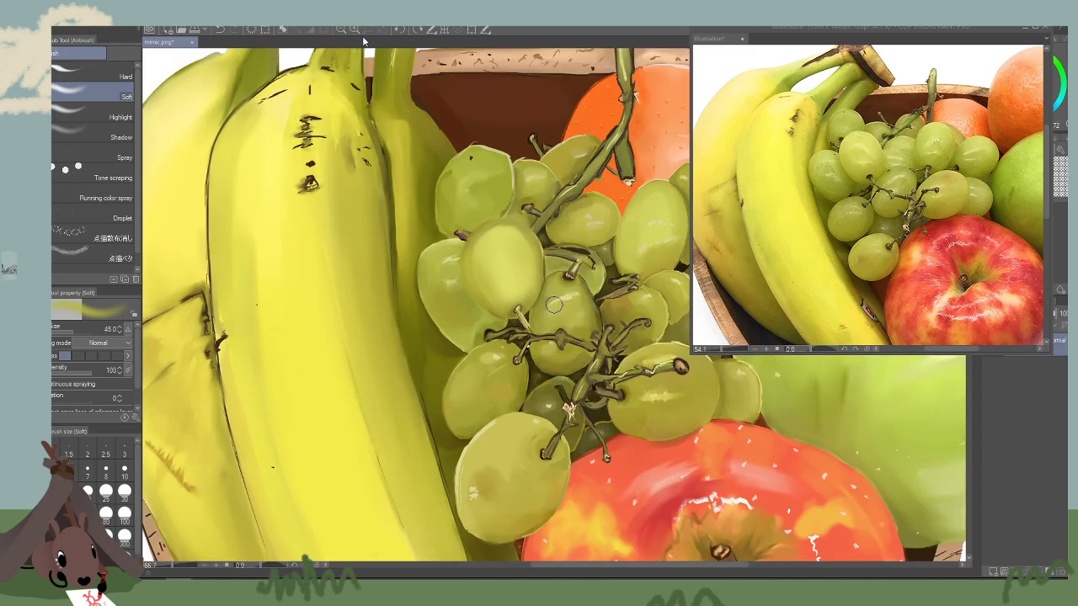
key(bracketleft)
key(bracketleft)
key(bracketleft)
key(bracketleft)
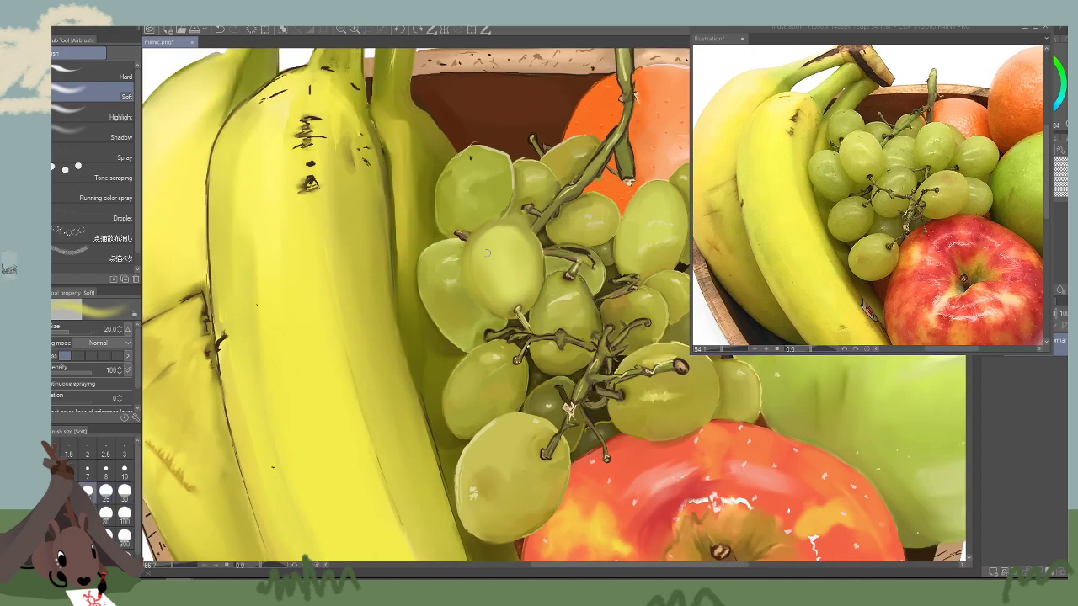
key(bracketright)
key(bracketright)
key(bracketright)
key(bracketright)
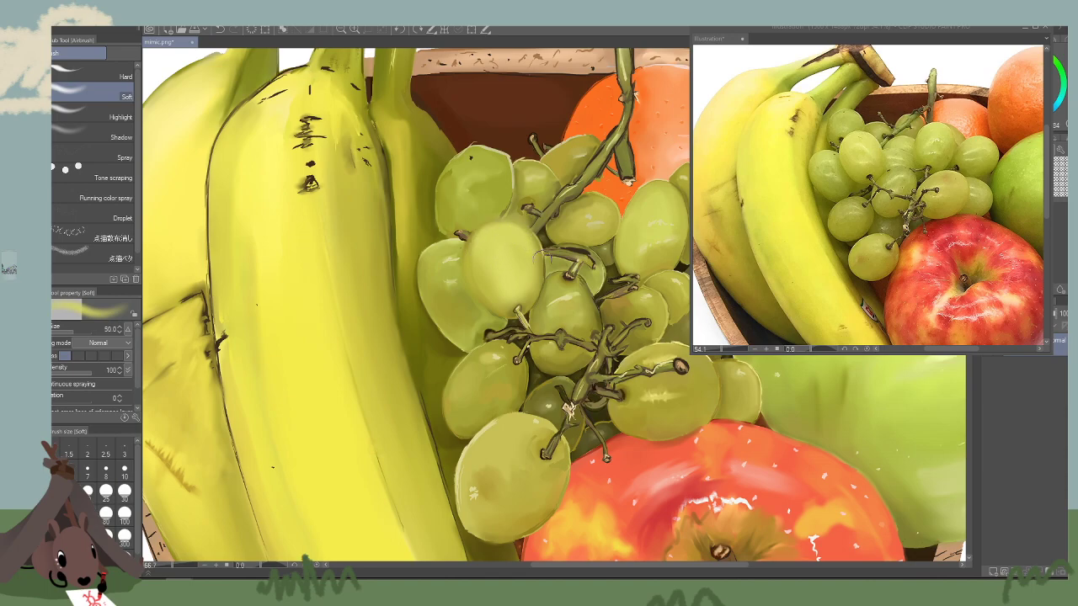
key(bracketright)
key(bracketright)
Sample the edge green near the matching photo grape and airbrush it softly over the painted grape, working from size 15 to 80.
key(bracketleft)
key(bracketleft)
key(bracketleft)
key(bracketleft)
key(bracketleft)
key(bracketleft)
click(892, 189)
alt+click(879, 158)
click(552, 326)
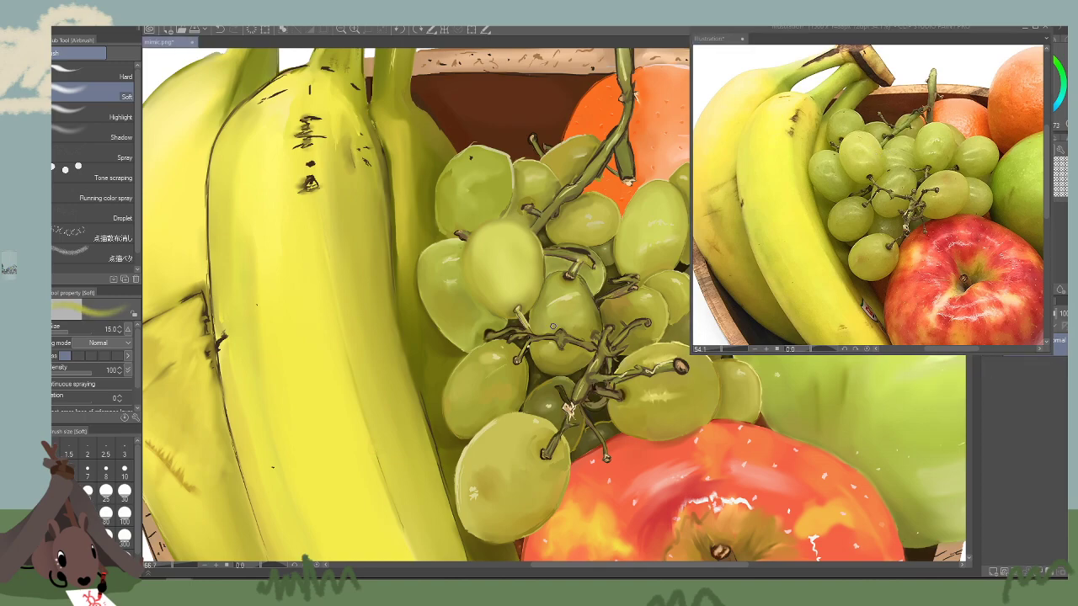
key(bracketright)
key(bracketright)
key(bracketright)
key(bracketright)
key(bracketright)
key(bracketright)
key(bracketright)
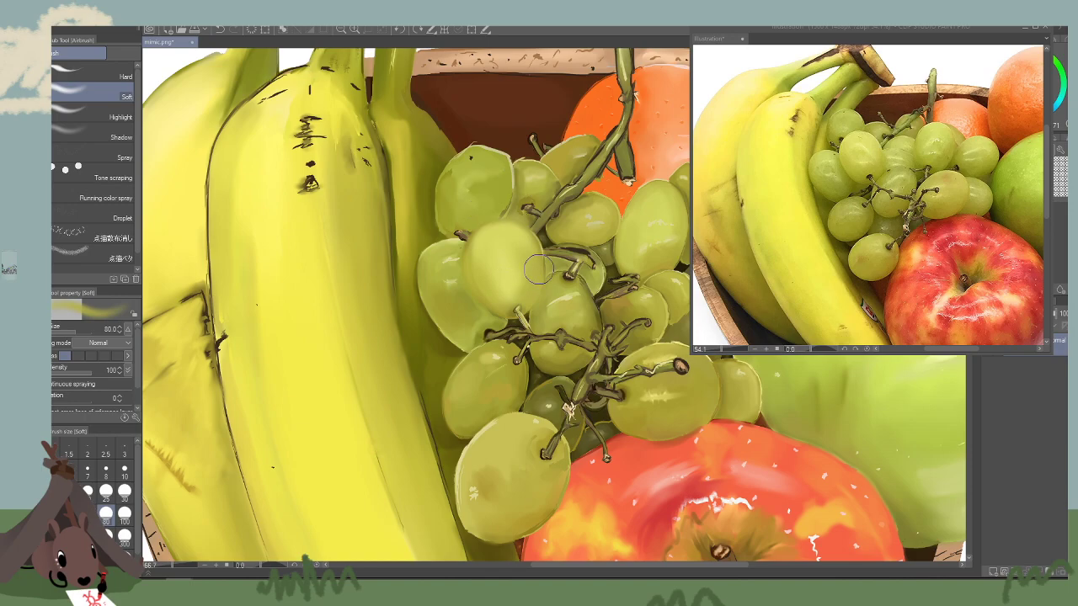
drag(576, 338, 586, 362)
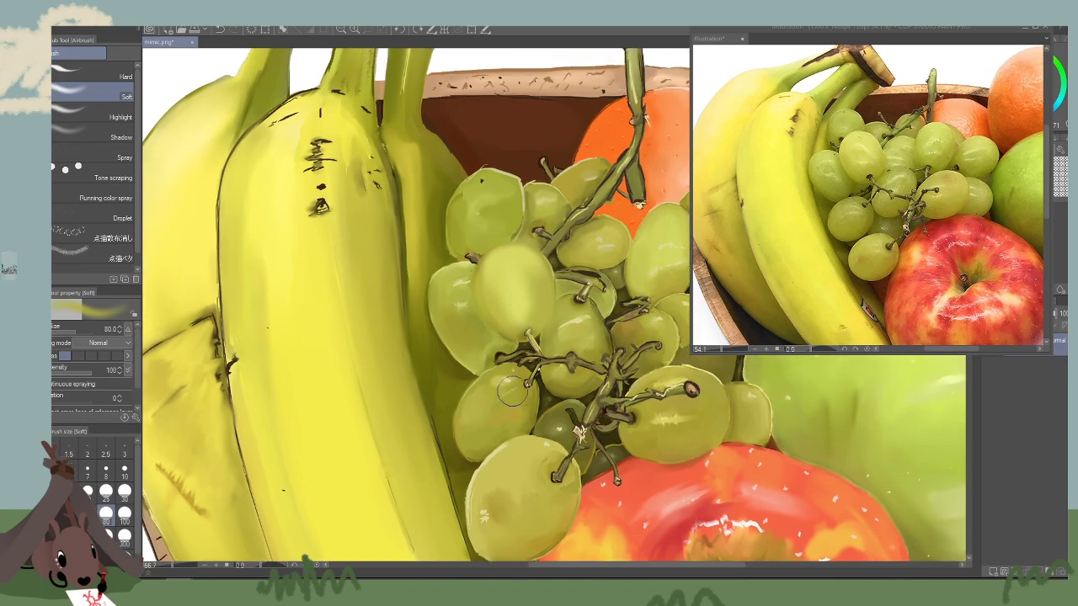
Undo the last airbrush stroke, sample the grape's upper tone, and blend it softly over the upper part of the grape.
key(bracketleft)
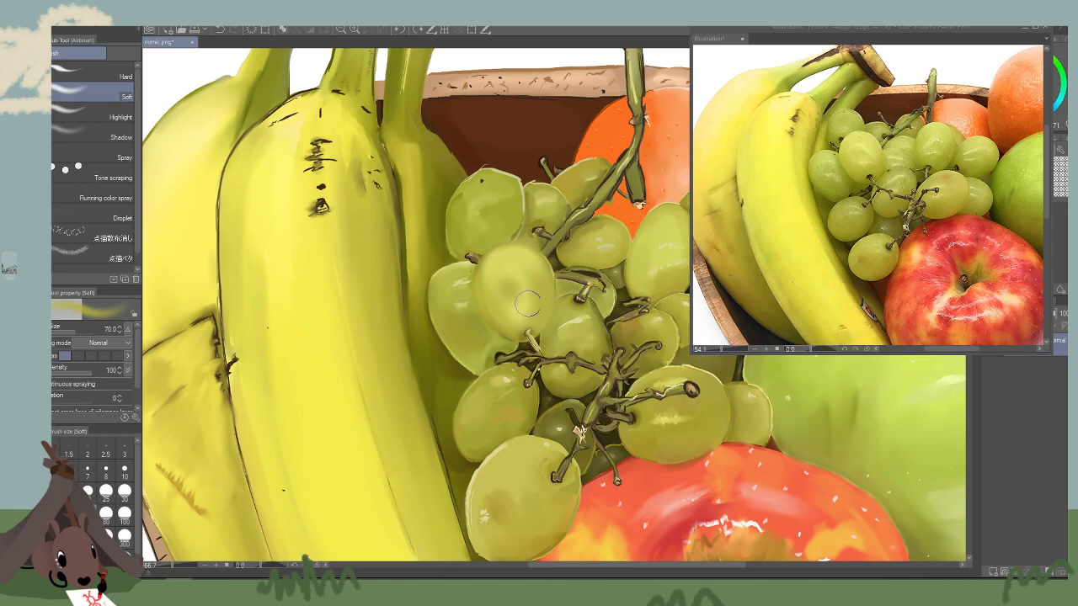
key(bracketleft)
key(bracketleft)
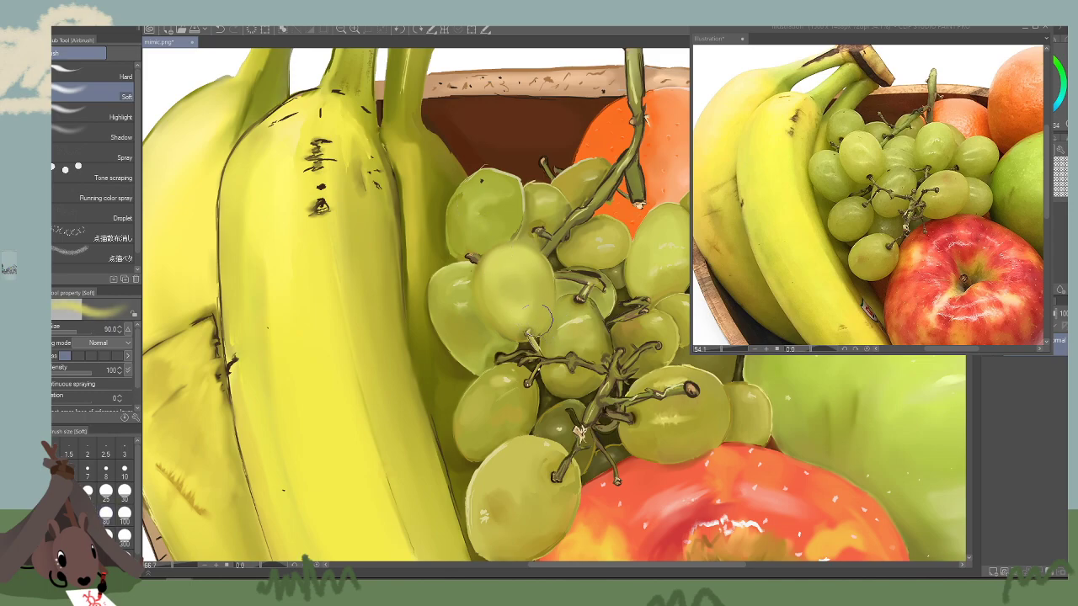
key(bracketright)
key(ctrl+z)
alt+click(511, 252)
drag(499, 257, 513, 277)
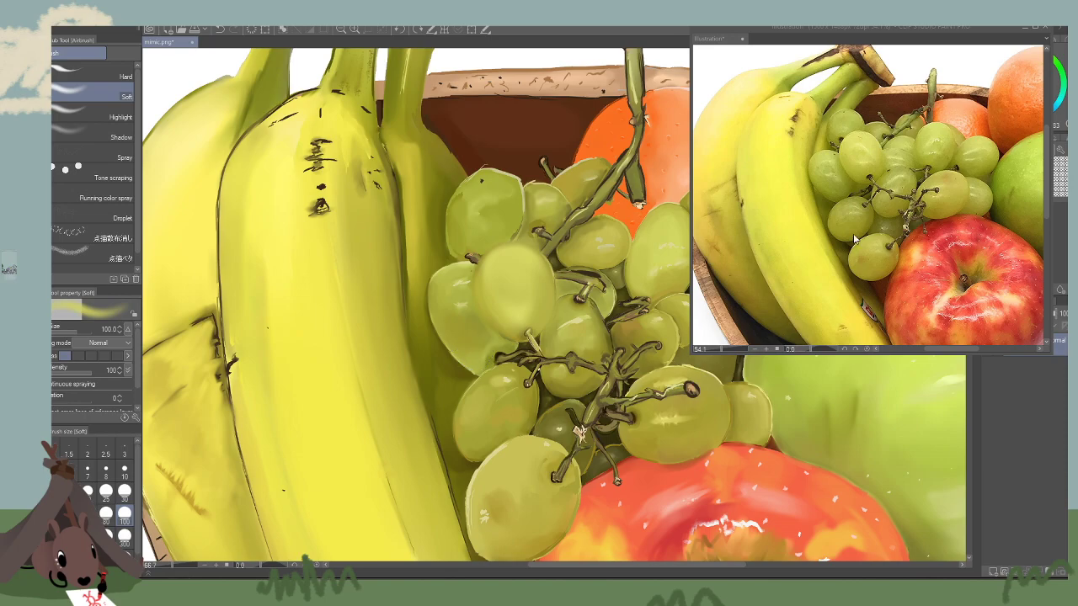
Sample a light green from the photo grape and paint faint reflections on the painted grape with the Smooth Sketch brush at size 10.
alt+click(875, 162)
key(bracketleft)
key(bracketleft)
key(bracketleft)
key(bracketleft)
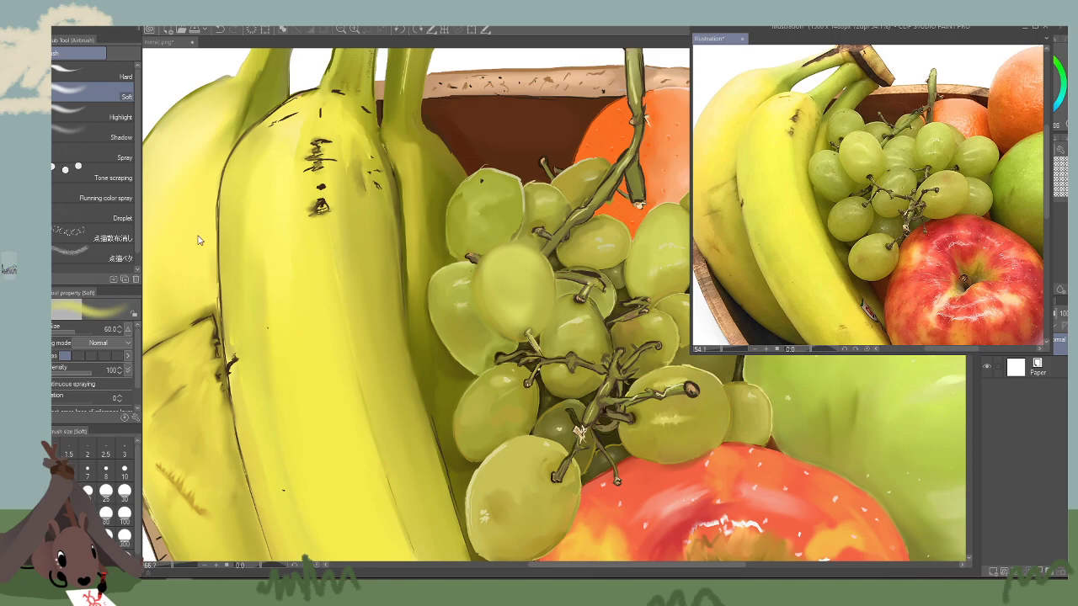
key(b)
click(542, 272)
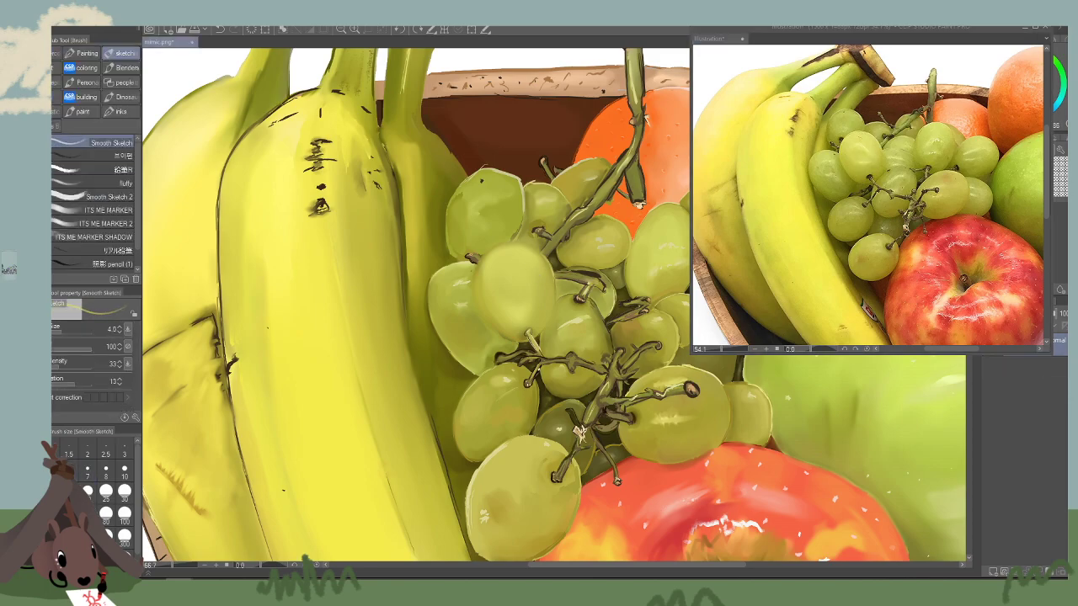
key(bracketright)
drag(395, 100, 394, 85)
click(356, 30)
click(356, 29)
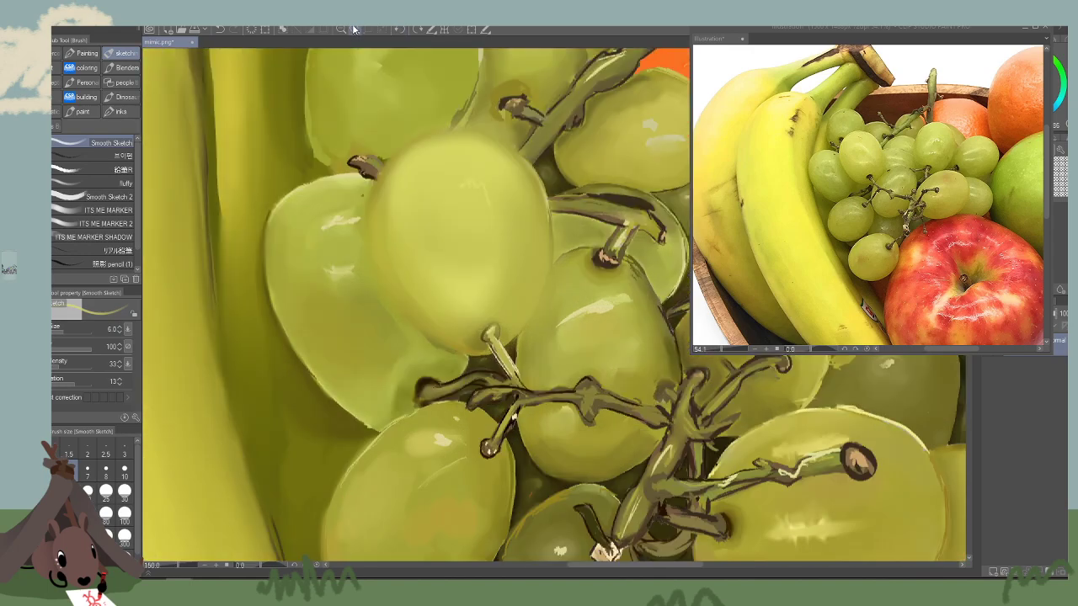
key(bracketright)
key(bracketright)
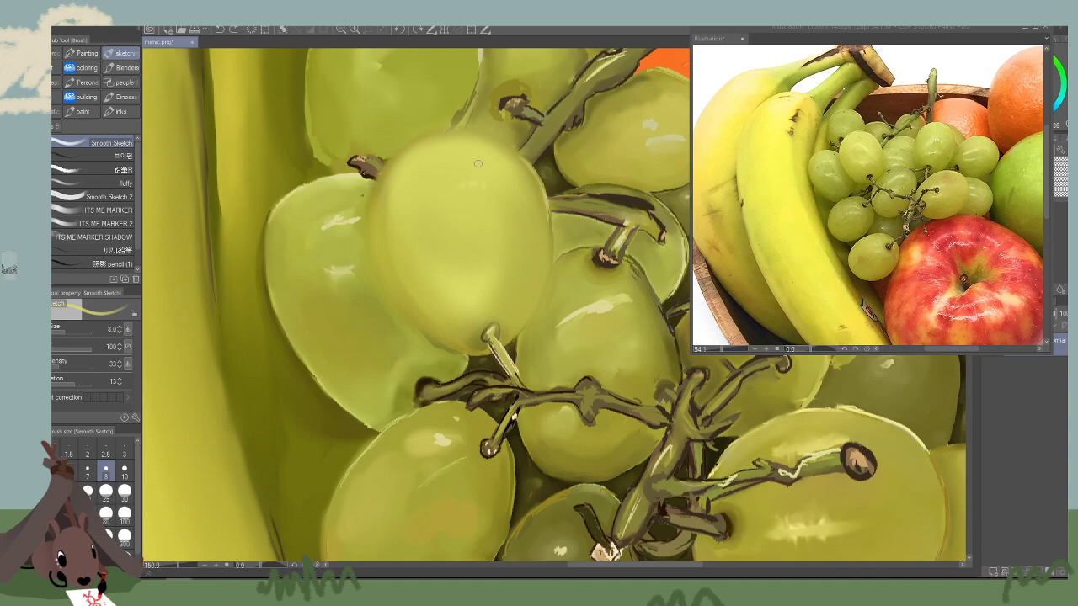
key(bracketright)
key(bracketright)
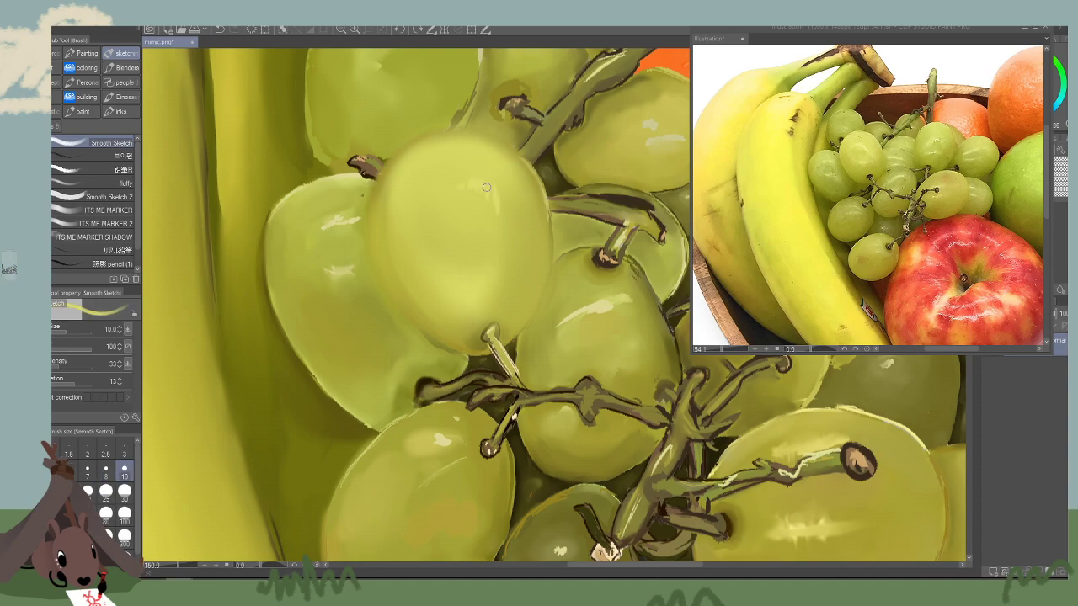
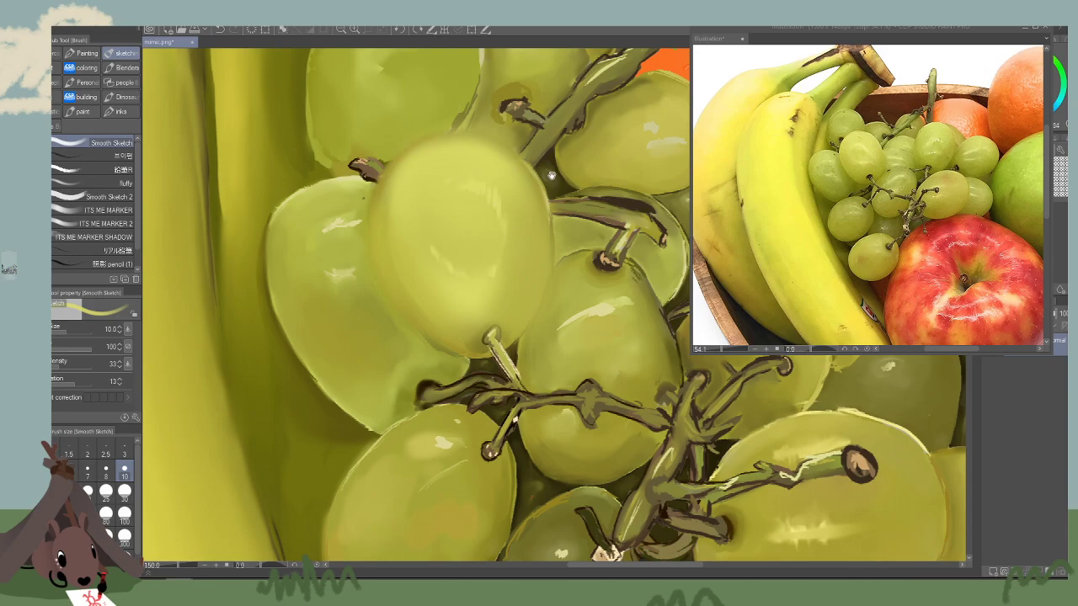
Broaden the faint reflections on the grape's middle and upper side with the Smooth Sketch brush at size 15.
scroll(466, 285, up, 1)
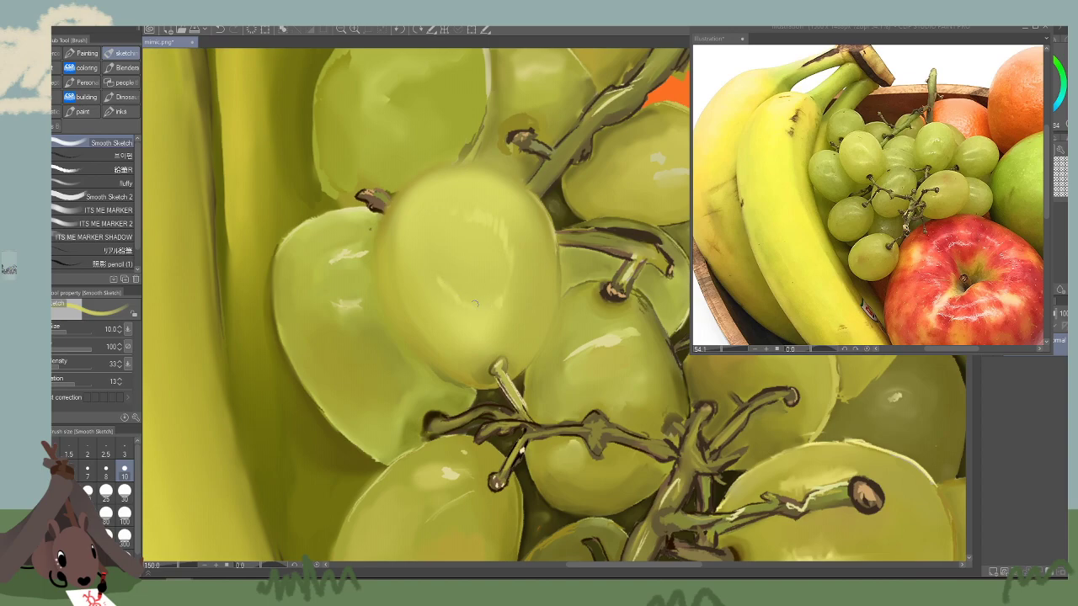
key(bracketright)
key(bracketright)
key(bracketright)
key(bracketright)
key(bracketright)
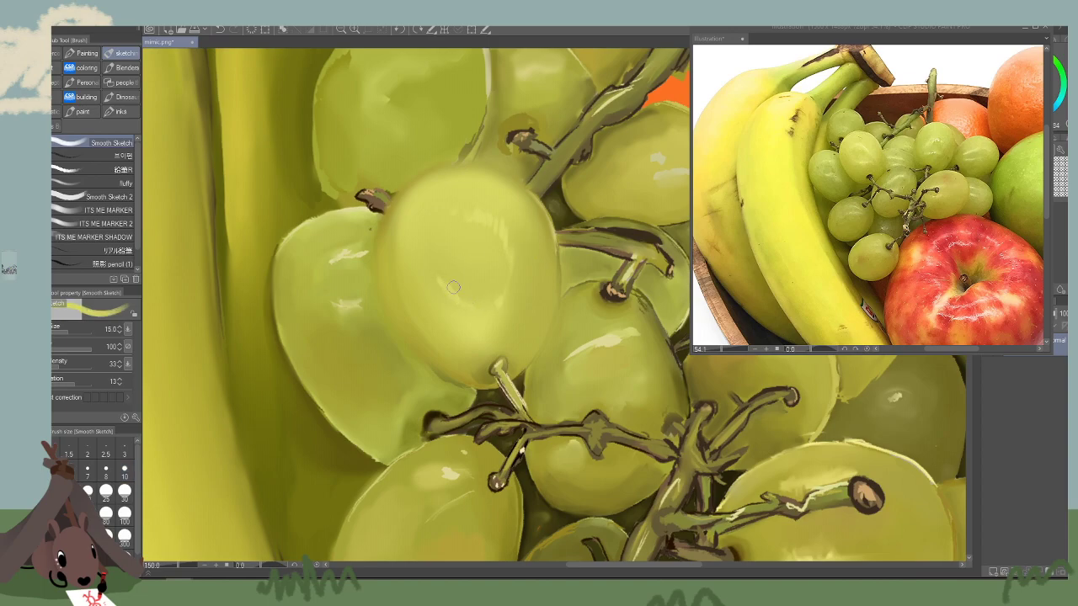
mouse_move(433, 258)
mouse_down()
mouse_move(465, 304)
mouse_move(485, 302)
mouse_move(453, 290)
mouse_move(486, 316)
mouse_move(474, 308)
mouse_move(505, 292)
mouse_up()
mouse_move(517, 225)
mouse_down()
mouse_move(500, 213)
mouse_move(485, 221)
mouse_up()
Paint a bright near-white highlight along the grape's upper side and a small lower glint with Smooth Sketch at sizes 7 and 6.
key(bracketleft)
key(bracketleft)
key(bracketleft)
key(bracketleft)
click(838, 225)
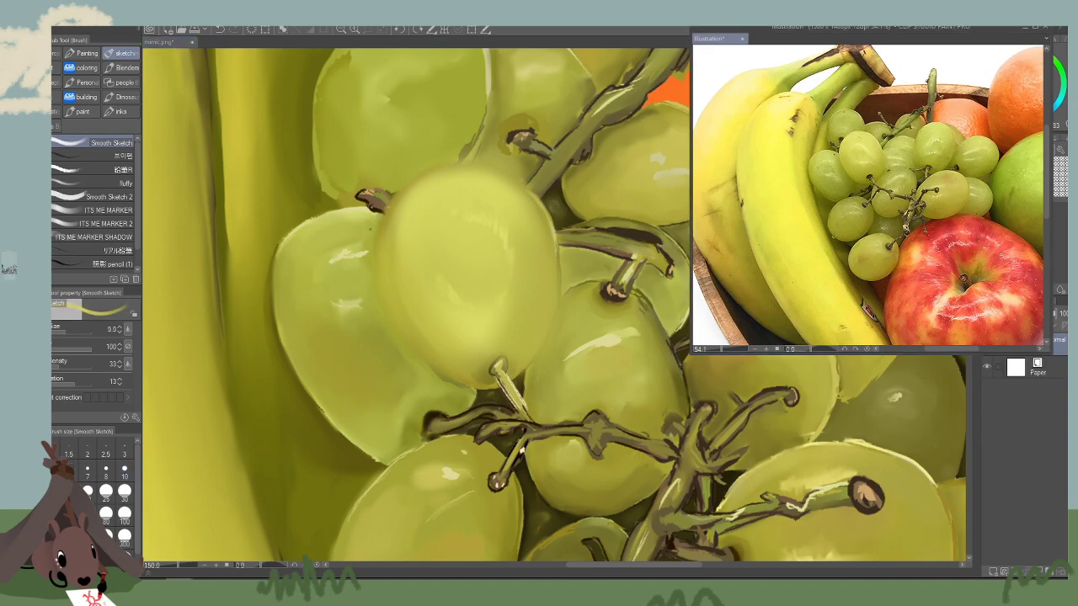
key(bracketleft)
key(bracketleft)
key(bracketleft)
click(494, 283)
key(bracketright)
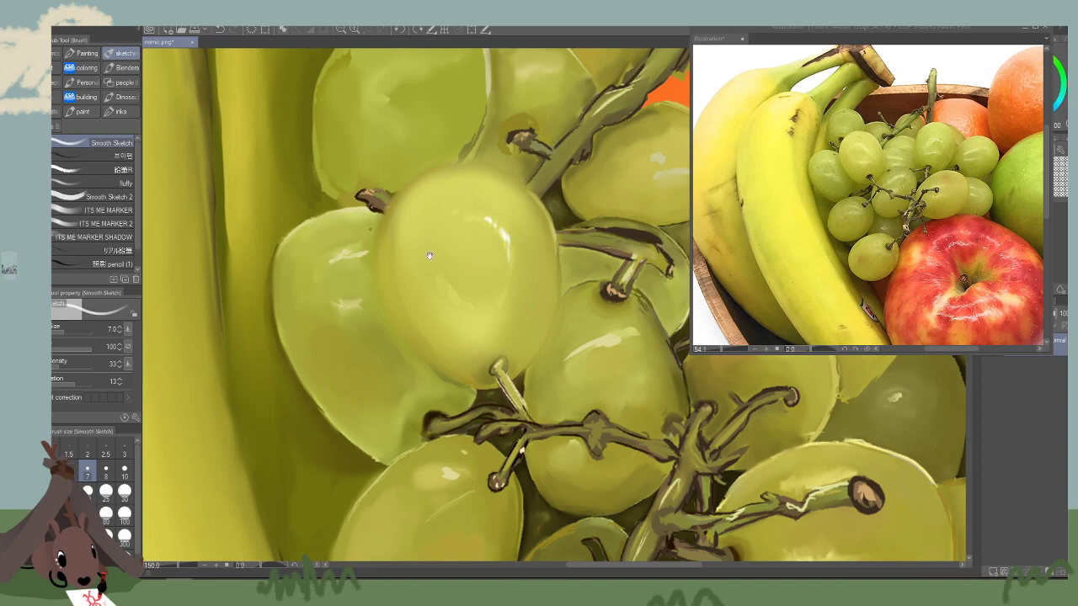
drag(417, 245, 393, 233)
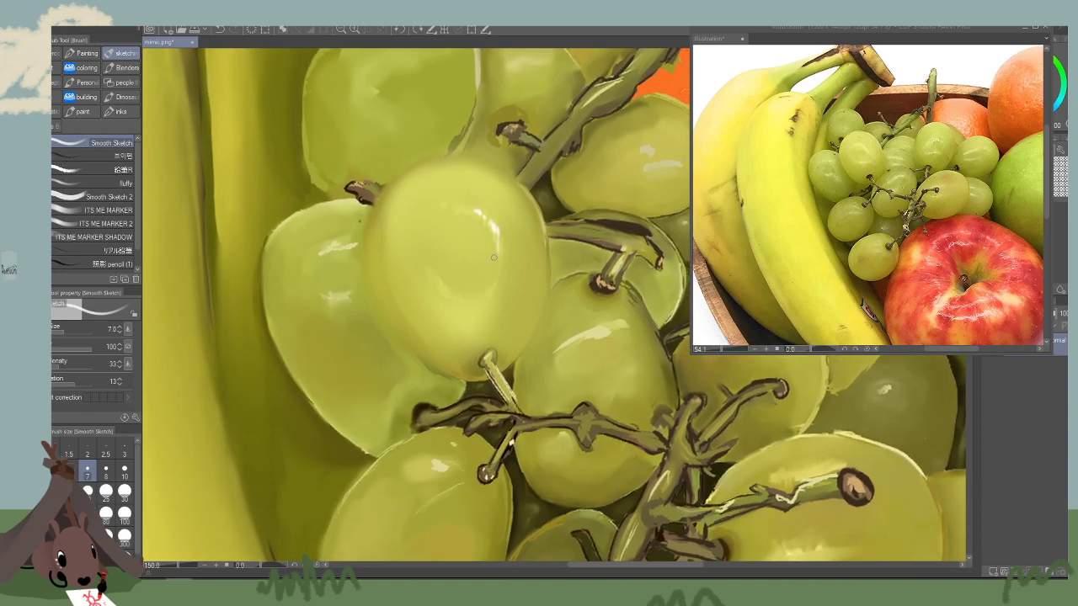
key(bracketleft)
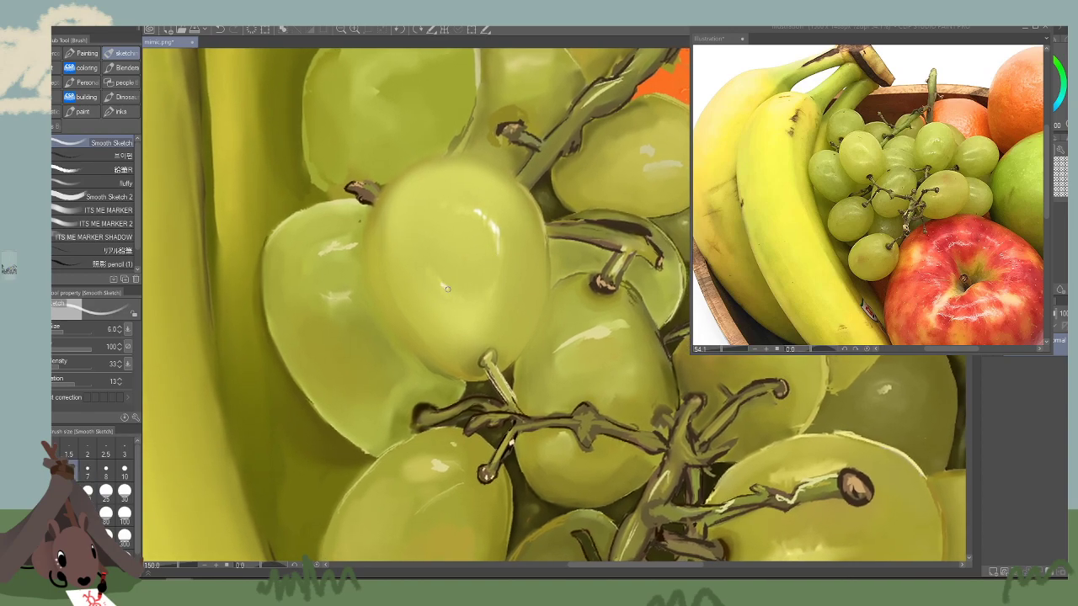
Check the repainted grape within the whole painting and up close, comparing the grape cluster with the reference photo.
click(340, 31)
click(340, 30)
click(340, 30)
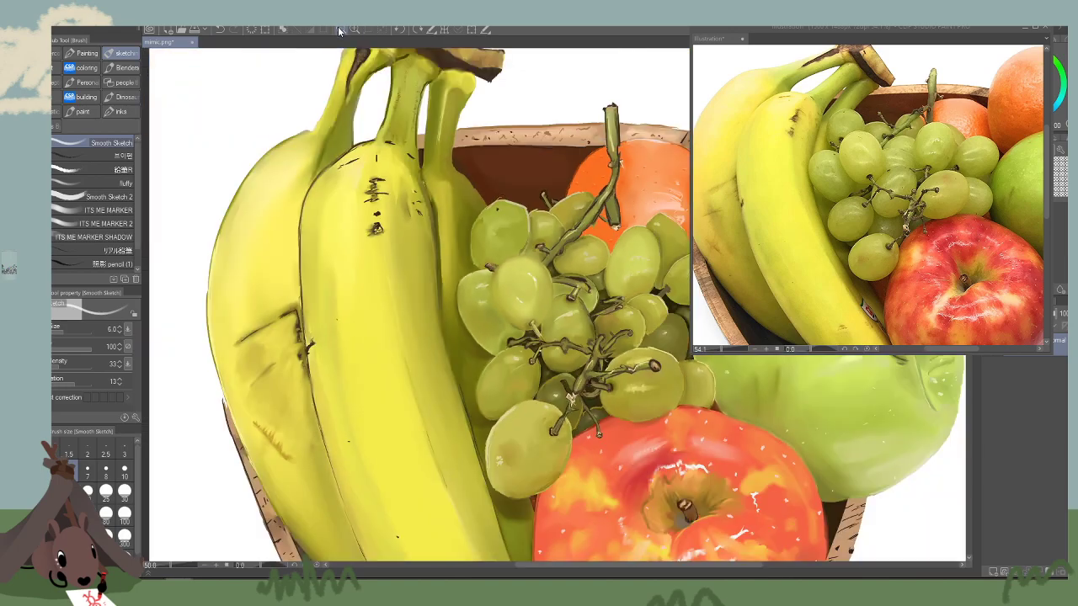
click(340, 31)
drag(435, 172, 427, 154)
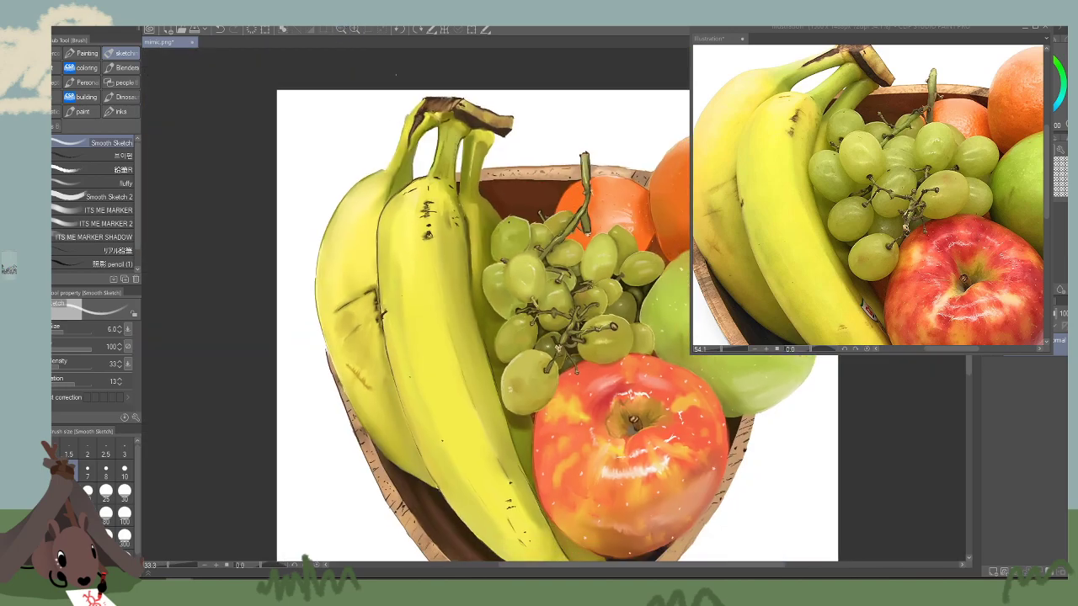
click(356, 31)
click(355, 31)
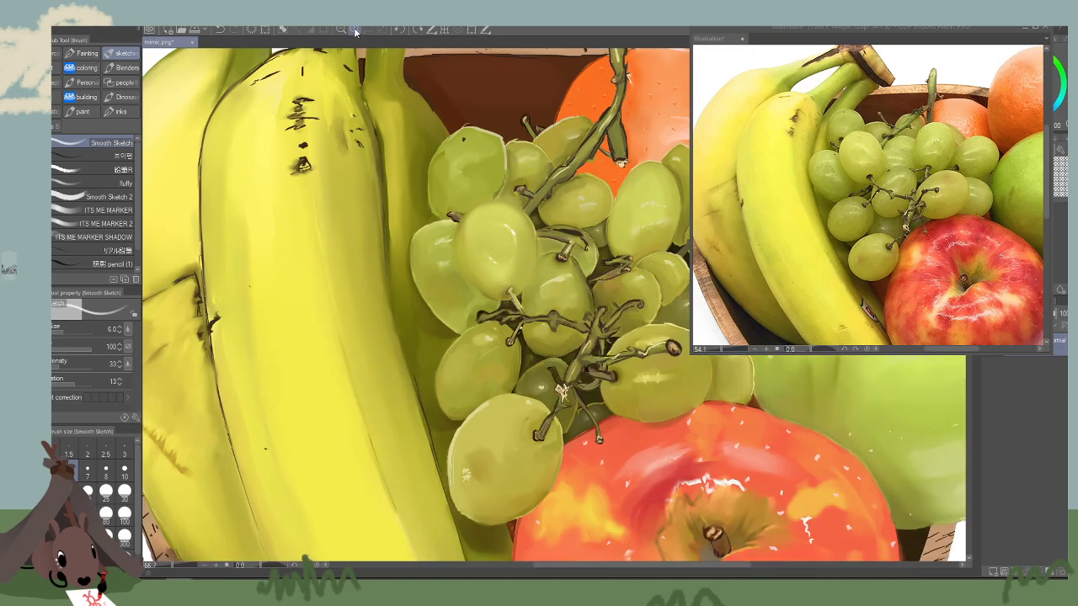
click(355, 31)
click(947, 166)
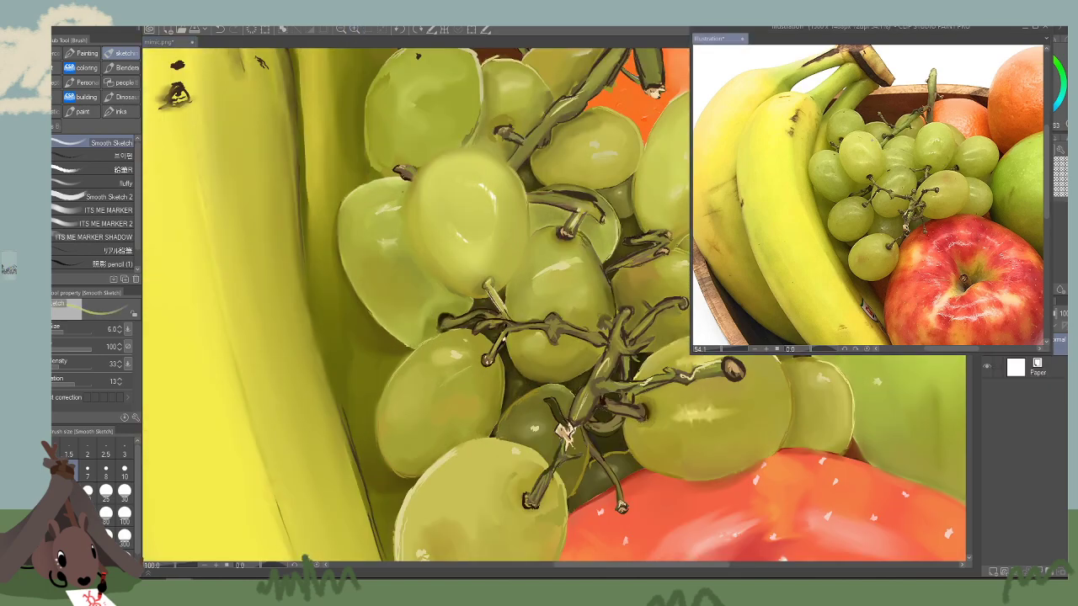
Try to touch up the front grape's upper edge with a sampled green using Smooth Sketch at sizes 7 and 9.
alt+click(494, 200)
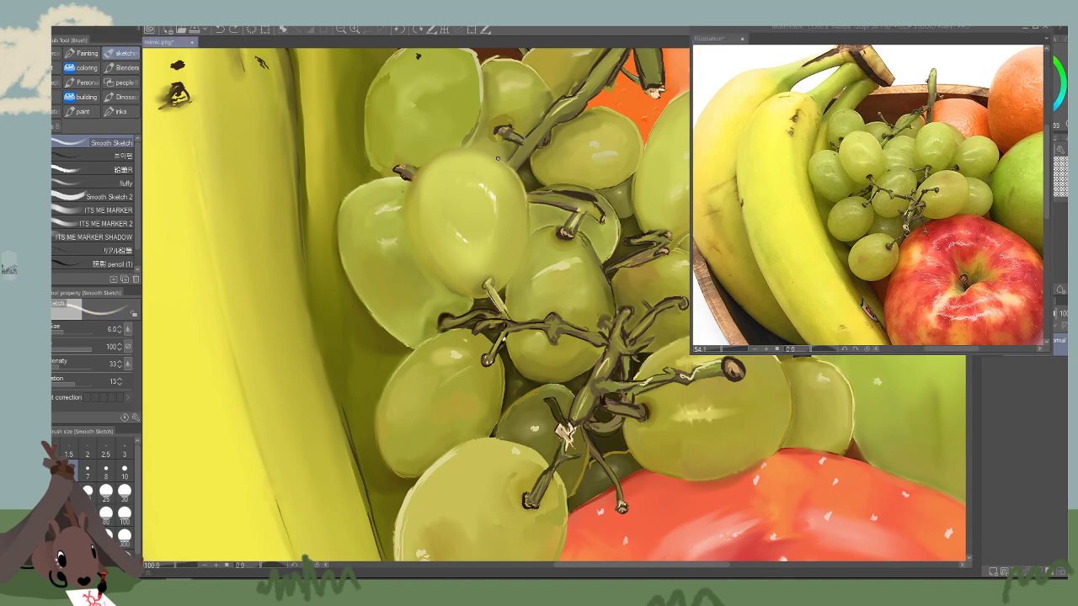
mouse_move(539, 182)
mouse_down()
mouse_move(633, 242)
mouse_move(674, 352)
mouse_up()
click(400, 31)
click(401, 30)
click(354, 28)
alt+click(607, 221)
key(bracketright)
key(bracketright)
key(bracketright)
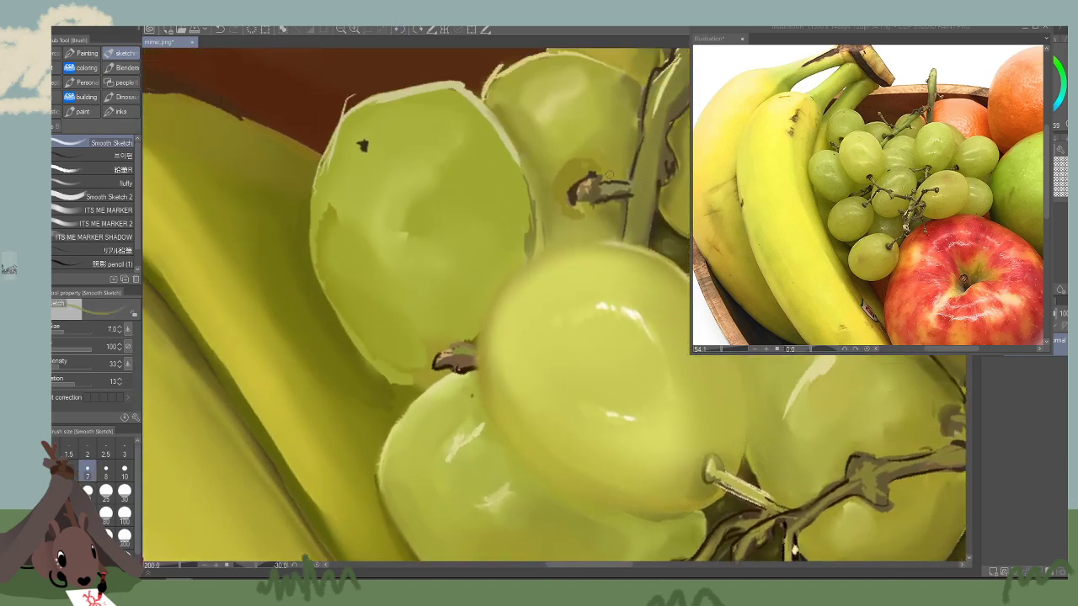
drag(612, 232, 559, 243)
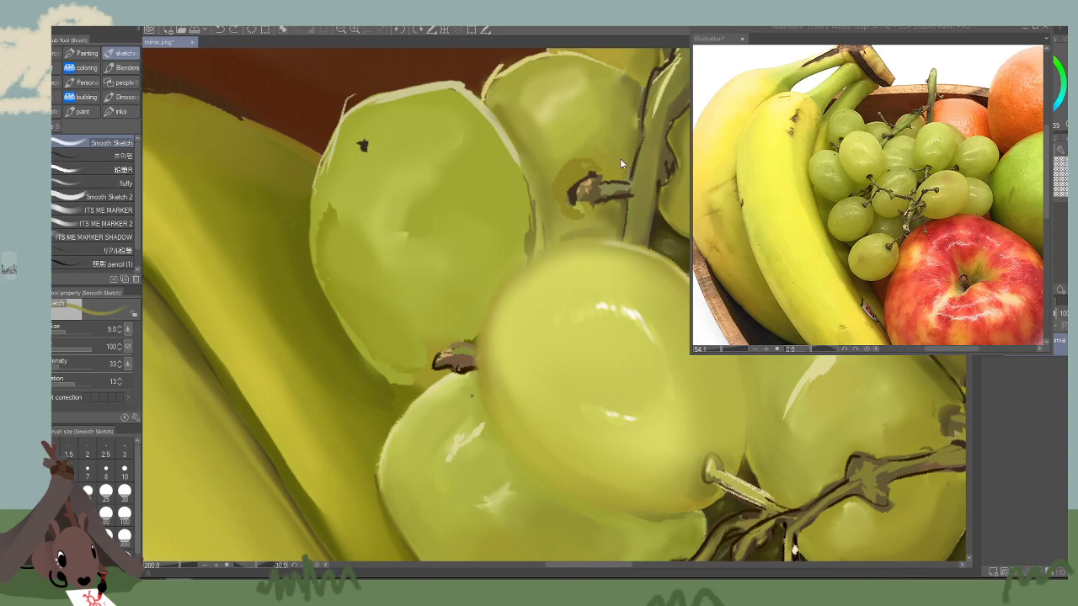
key(ctrl+z)
key(ctrl+z)
Paint sampled green onto the left grape beside the front grape's edge with Smooth Sketch at sizes 17.5 and 15.
key(bracketright)
key(bracketright)
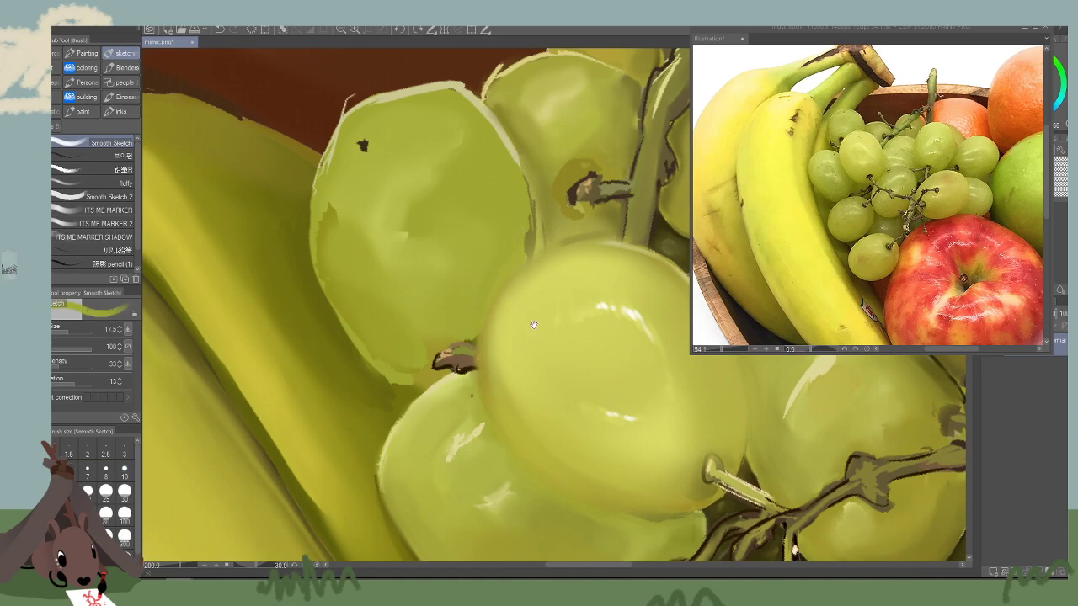
drag(534, 324, 529, 299)
alt+click(524, 215)
drag(464, 318, 463, 332)
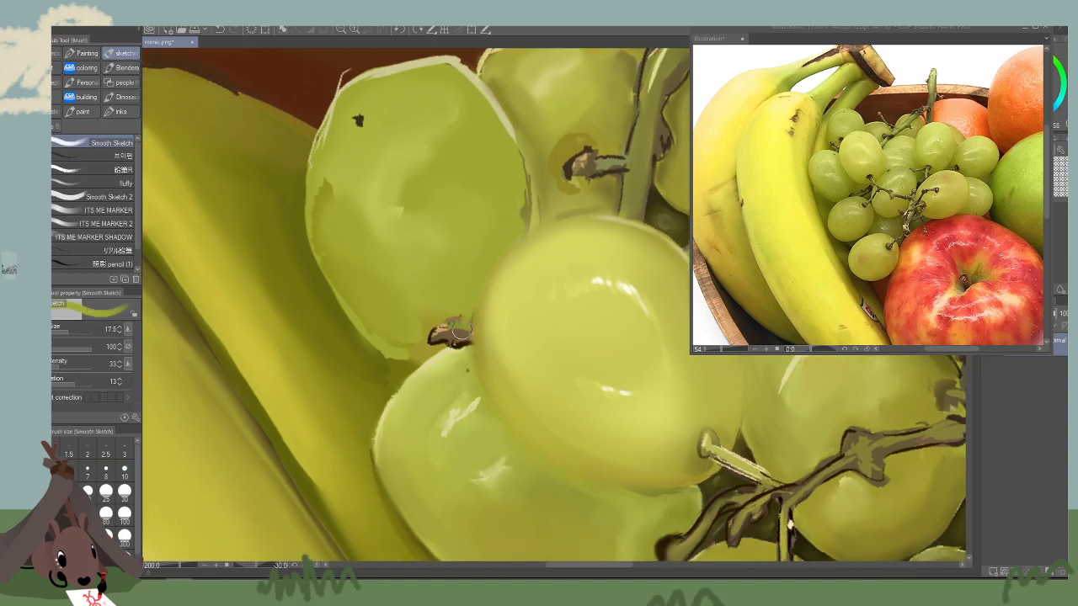
drag(540, 326, 518, 269)
key(bracketleft)
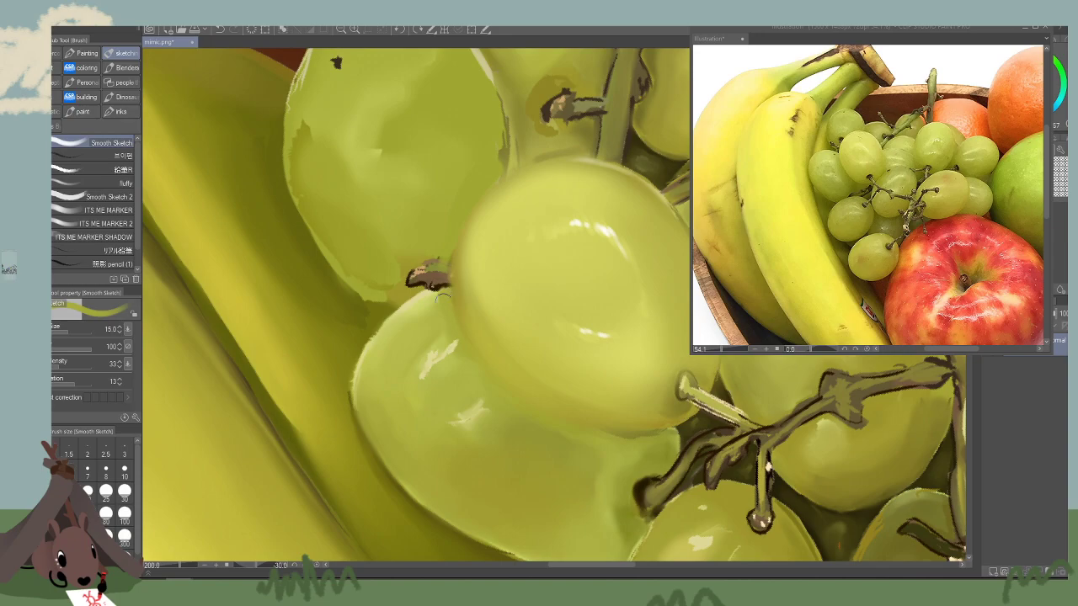
scroll(444, 297, down, 3)
drag(362, 261, 468, 327)
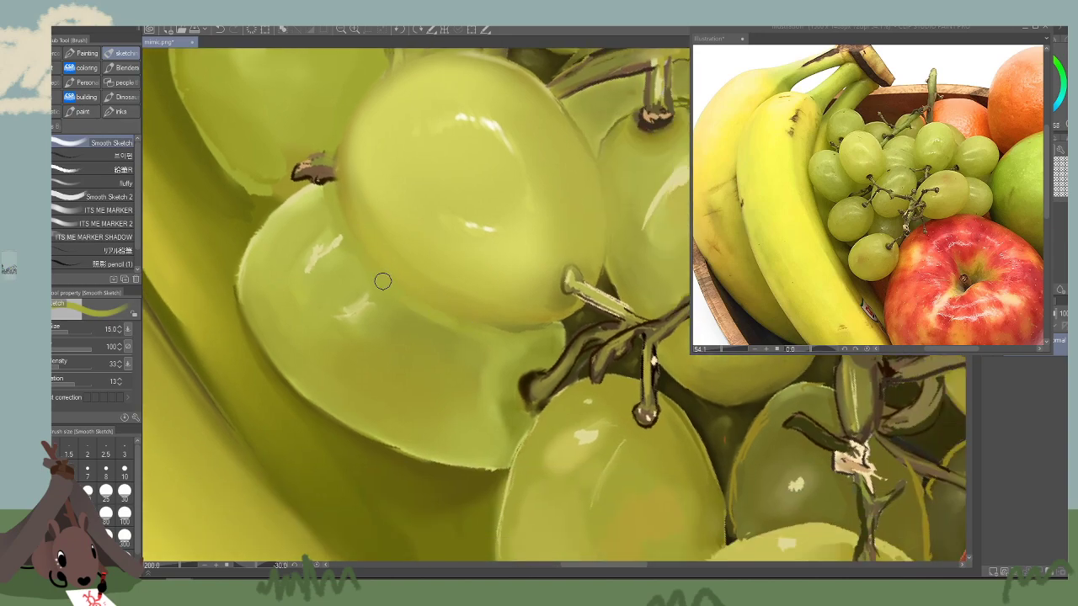
drag(383, 283, 546, 326)
mouse_move(428, 317)
mouse_down()
mouse_move(571, 321)
mouse_move(360, 403)
mouse_up()
Shade the left grape next to the front grape with a green sampled from it, using the Soft airbrush at sizes 60 and 50.
click(417, 29)
click(417, 29)
click(417, 28)
click(417, 29)
alt+click(243, 285)
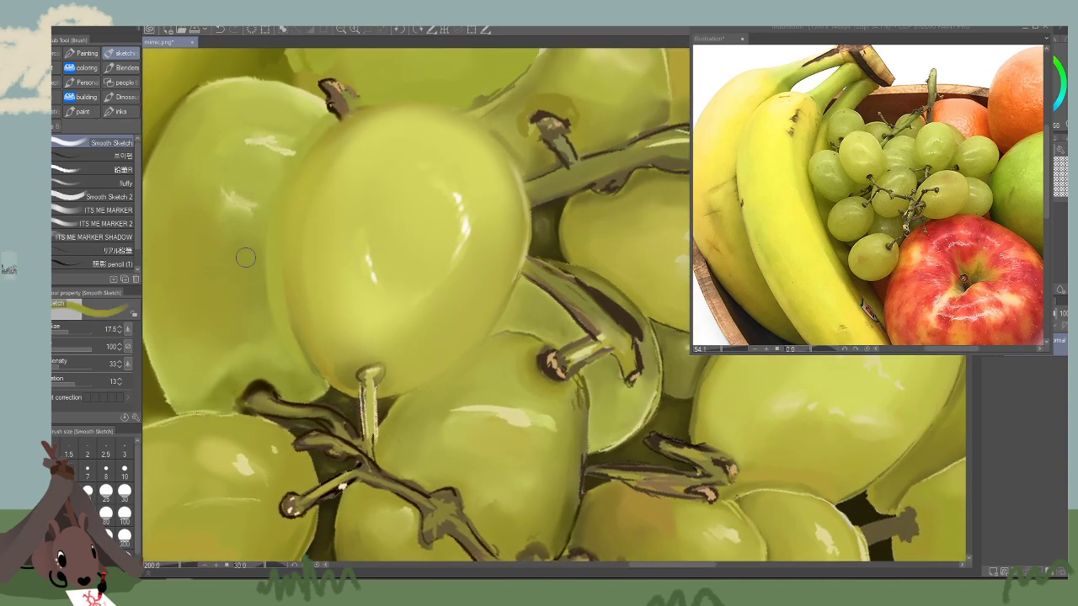
click(37, 225)
key(bracketleft)
key(bracketleft)
key(bracketleft)
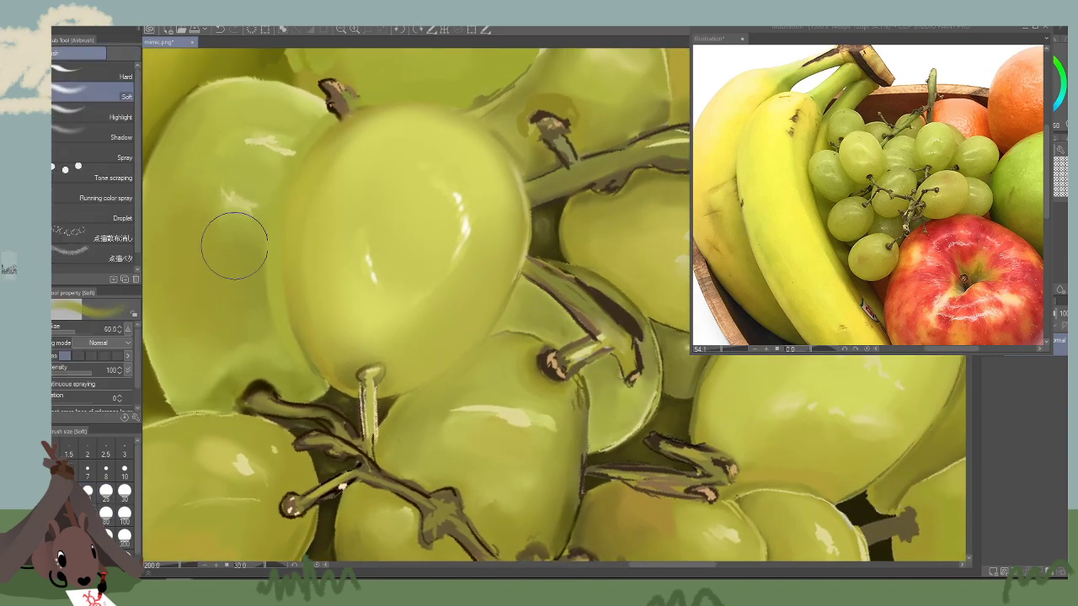
mouse_move(246, 260)
mouse_down()
mouse_move(252, 271)
mouse_move(261, 239)
mouse_up()
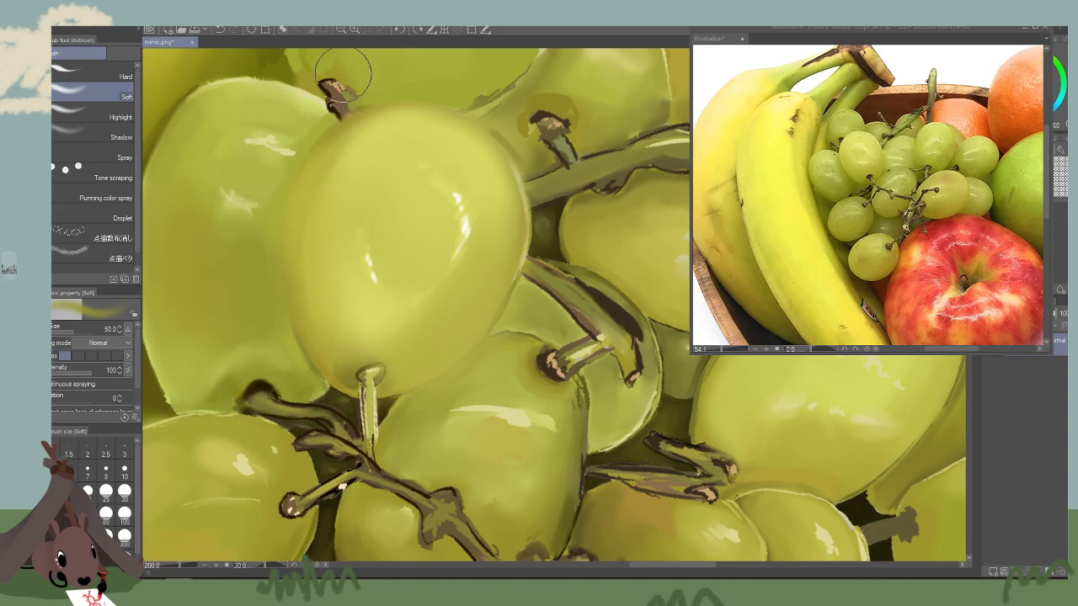
Soften the front grape's left edge with a green sampled from the grape using the Soft airbrush at size 50.
mouse_move(409, 318)
mouse_down()
mouse_move(477, 345)
mouse_move(519, 379)
mouse_up()
alt+click(493, 245)
drag(395, 213, 421, 423)
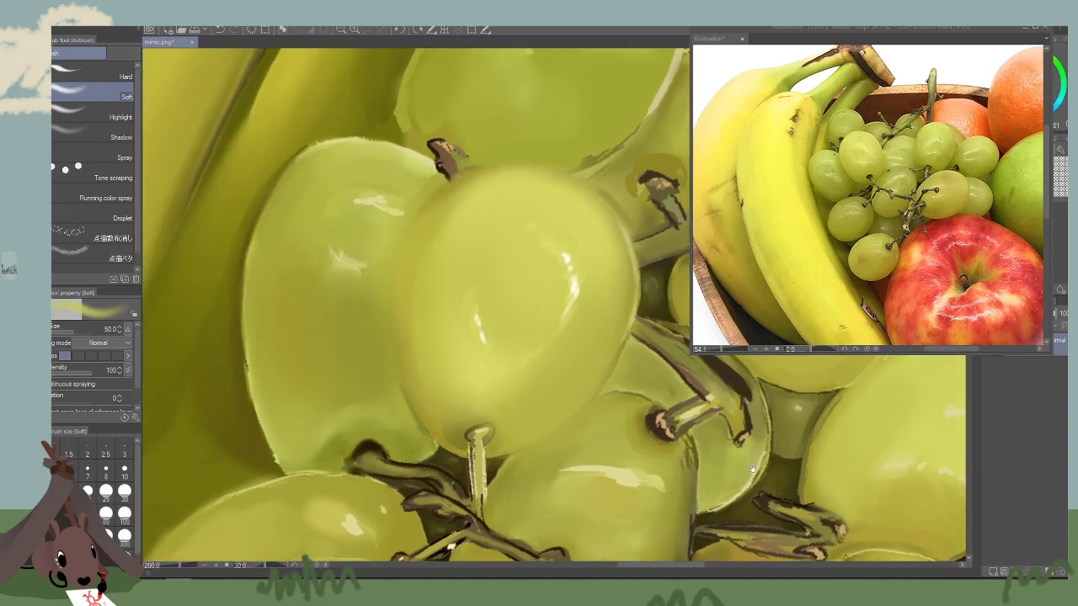
drag(651, 427, 574, 392)
click(341, 30)
click(341, 30)
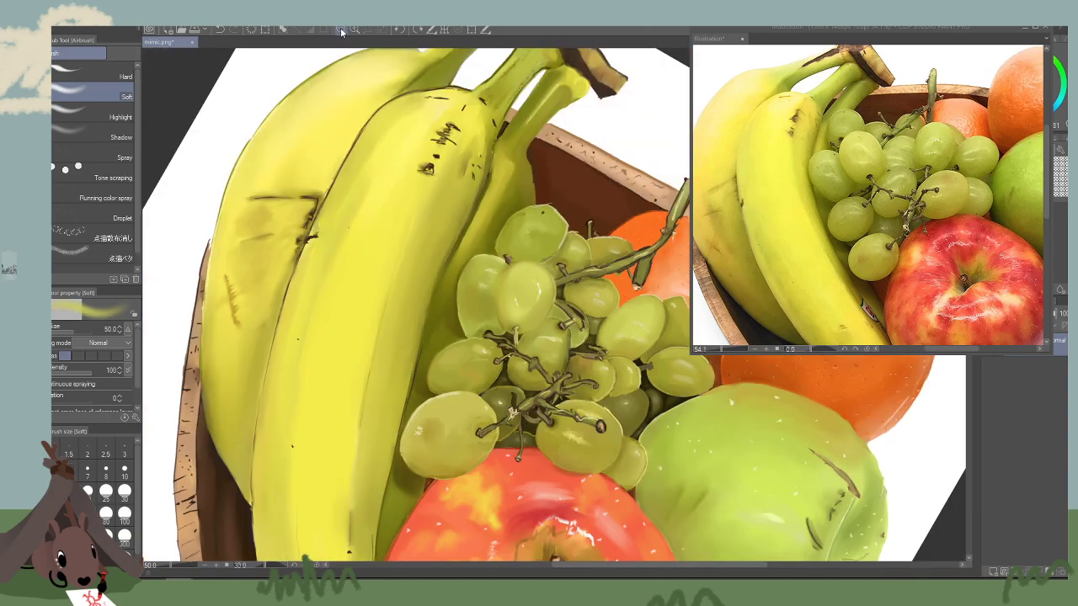
Define the front grape's left edge with a darker tone sampled from its rim, using the Soft airbrush at sizes 7 and 3.5.
key([)
key([)
key([)
click(354, 30)
click(354, 29)
click(354, 30)
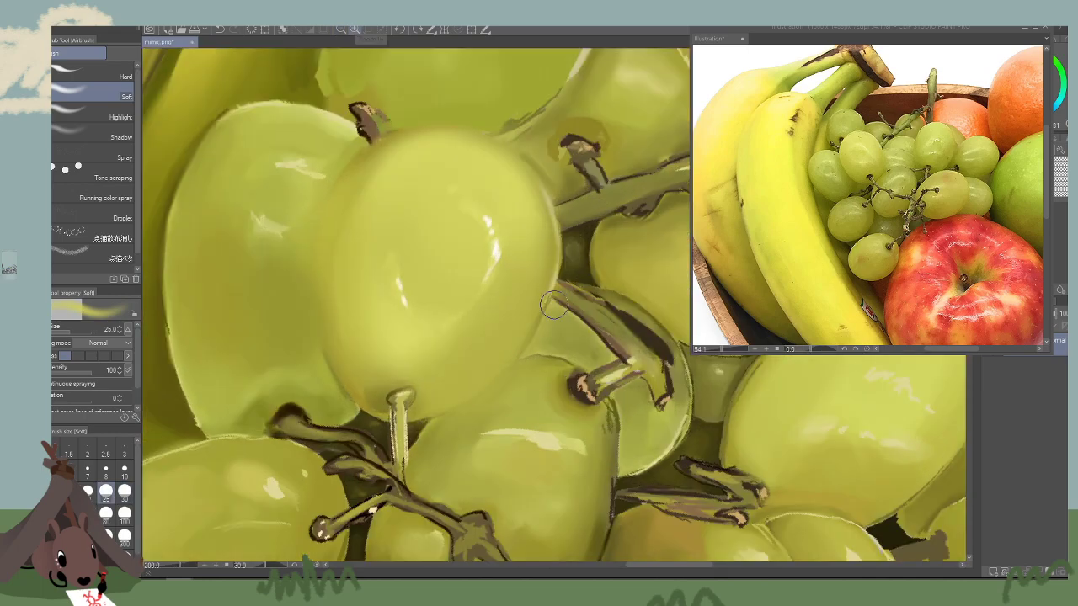
key([)
alt+click(390, 139)
key(bracketleft)
key(bracketleft)
key(bracketleft)
key(bracketleft)
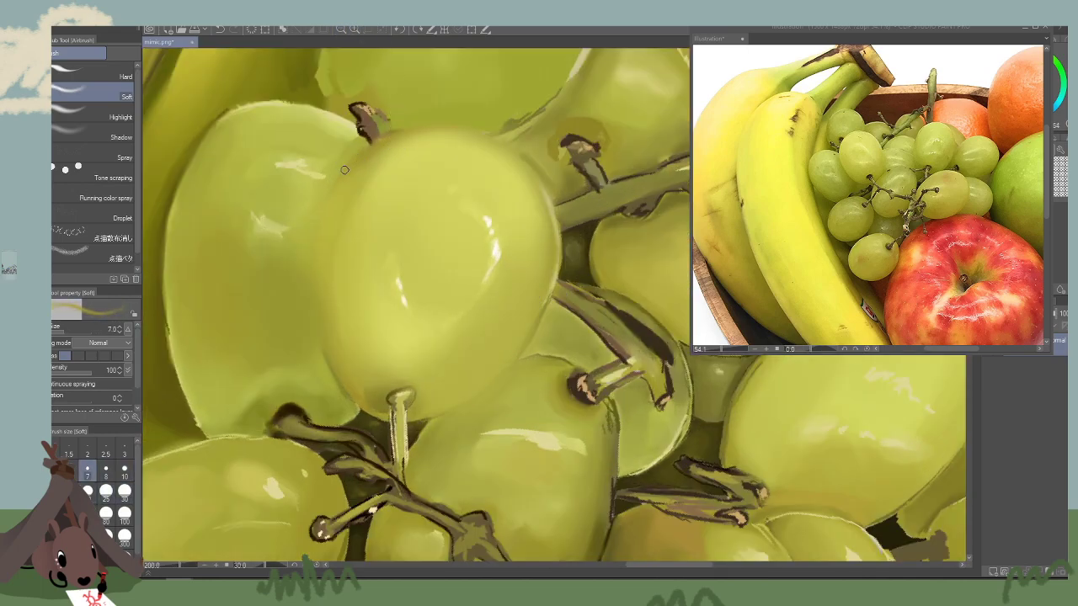
key(bracketleft)
key(bracketleft)
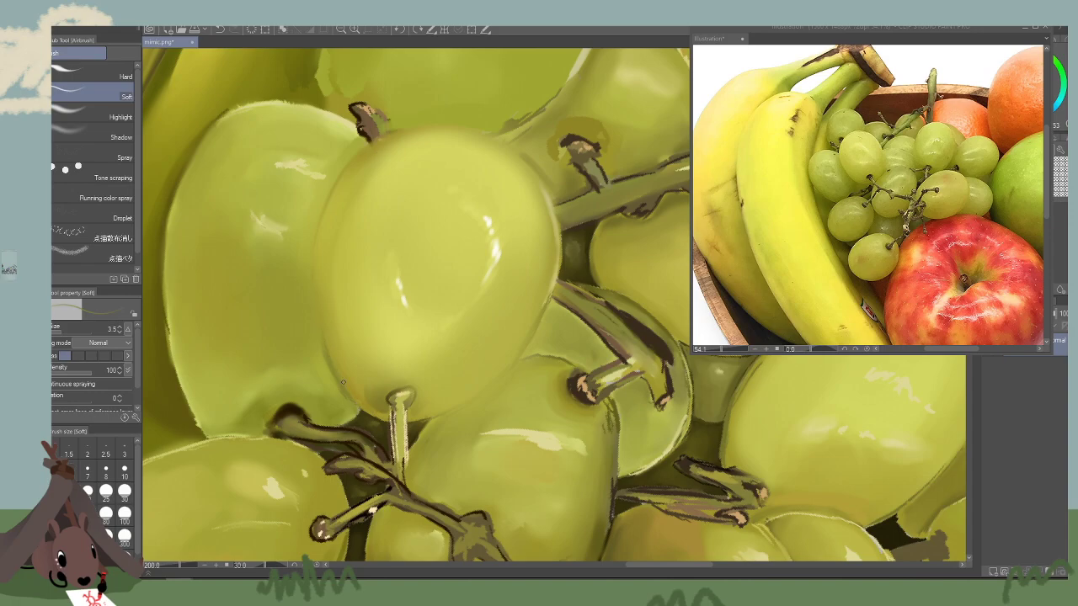
Examine the whole painting upright and closer in, comparing its grape cluster with the reference photo.
click(338, 30)
click(338, 30)
click(339, 29)
click(339, 29)
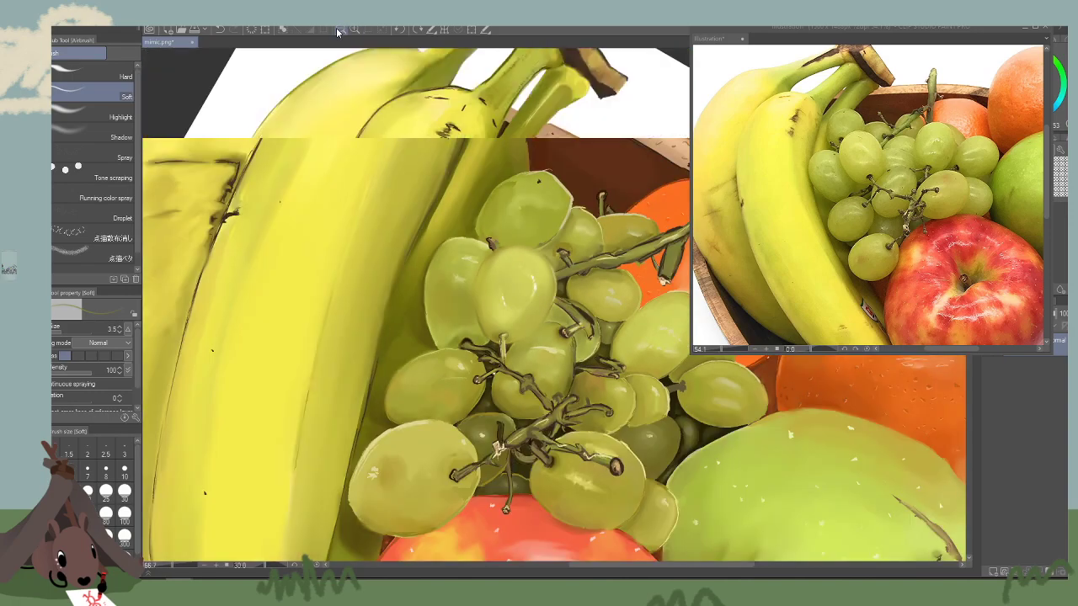
click(338, 29)
click(338, 30)
click(339, 29)
mouse_move(504, 128)
mouse_down()
mouse_move(434, 136)
mouse_move(474, 121)
mouse_up()
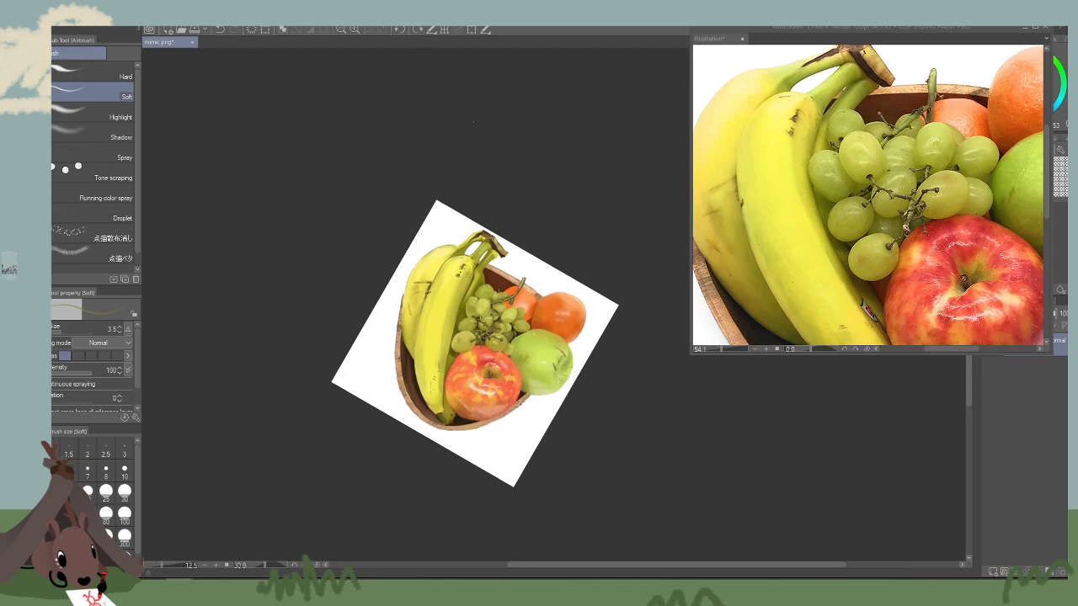
click(399, 29)
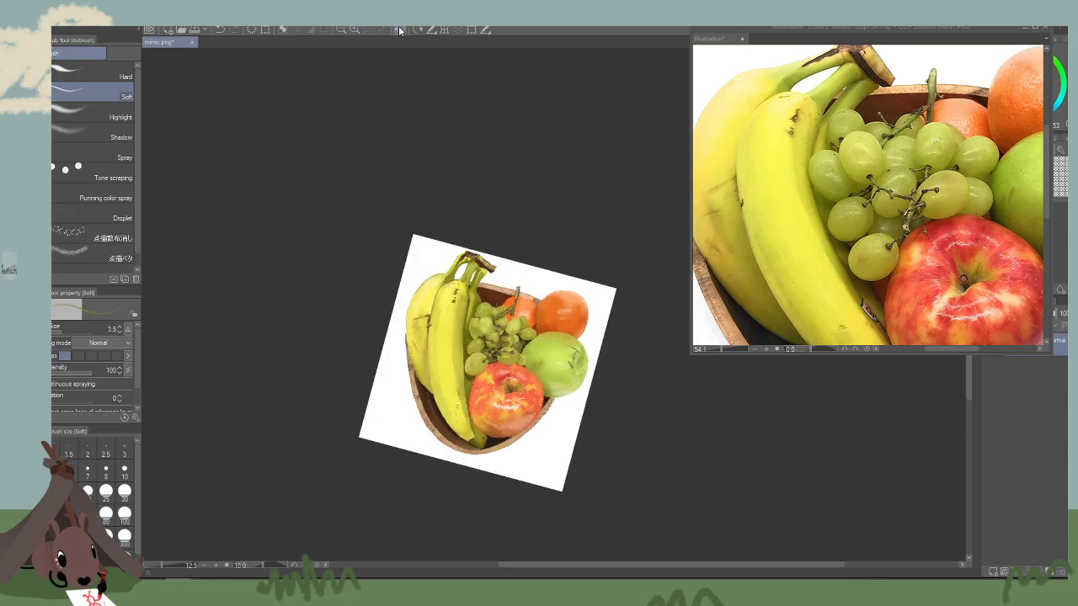
click(400, 30)
click(354, 30)
click(355, 29)
click(355, 29)
drag(339, 418, 457, 239)
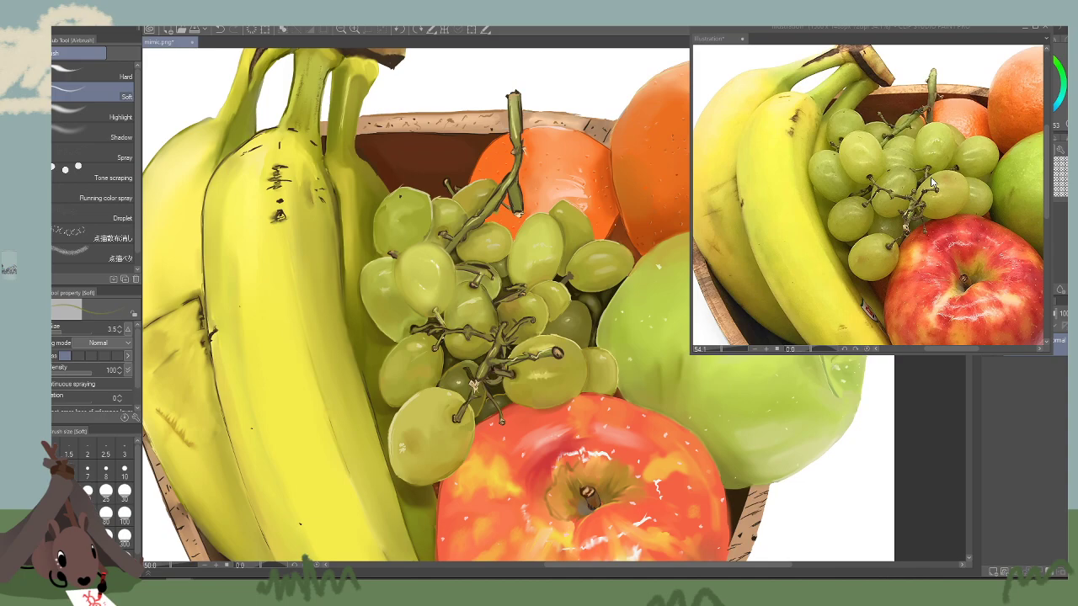
Narrow the reference photo window to uncover the color wheel and layer list.
key(bracketright)
drag(1052, 90, 1016, 89)
click(1036, 71)
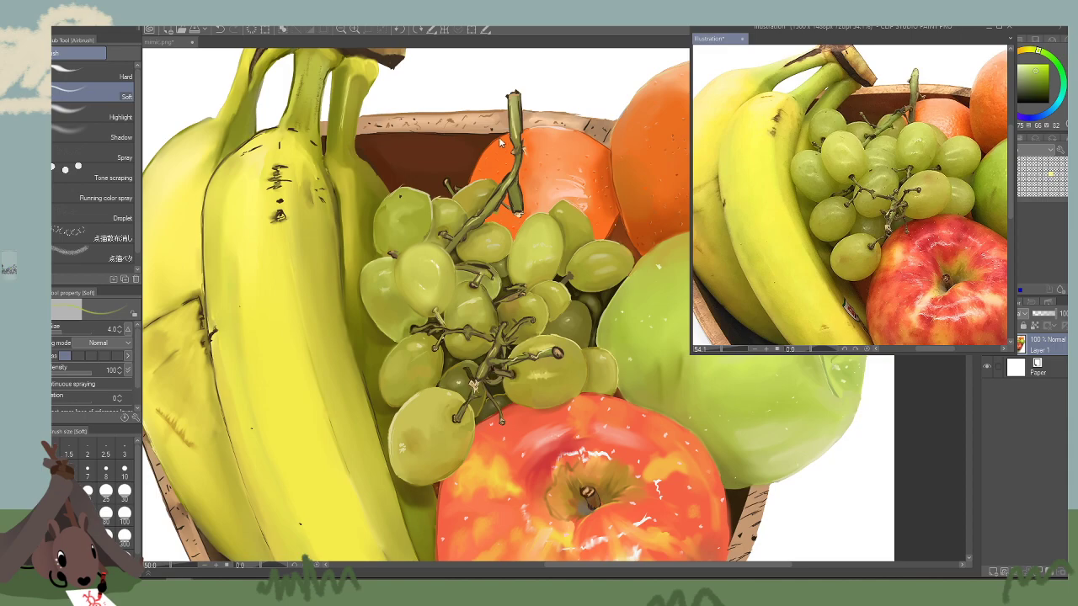
Soften the front grape's highlight and shading with greens sampled from it, enlarging the Soft airbrush to size 70.
click(447, 266)
key(bracketright)
key(bracketright)
key(bracketright)
key(bracketright)
key(bracketright)
key(bracketright)
key(bracketright)
key(bracketright)
key(bracketright)
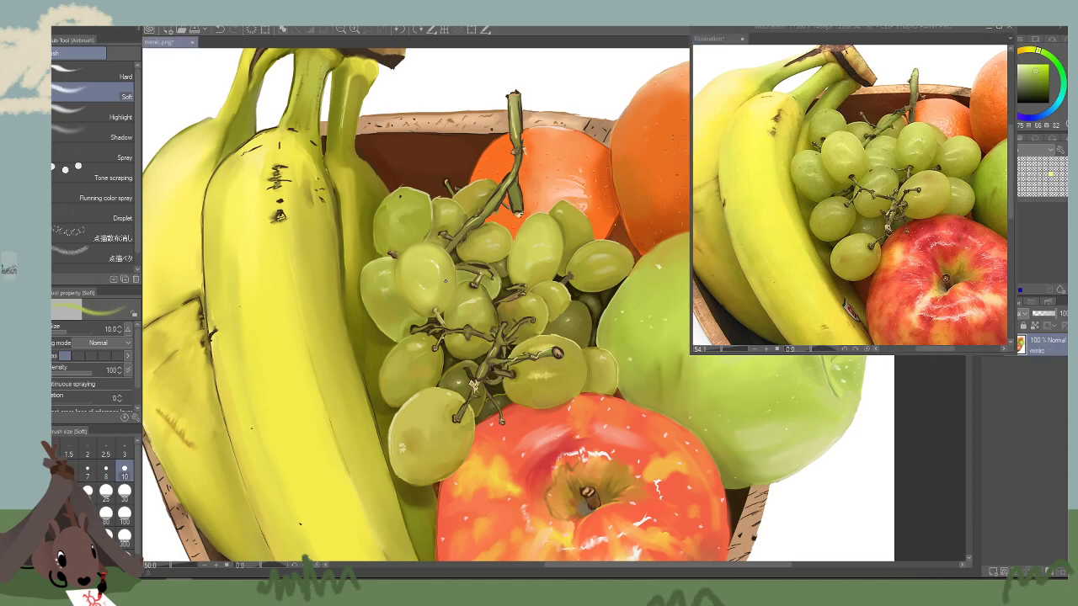
key(bracketright)
key(bracketright)
key(bracketright)
key(bracketright)
key(bracketright)
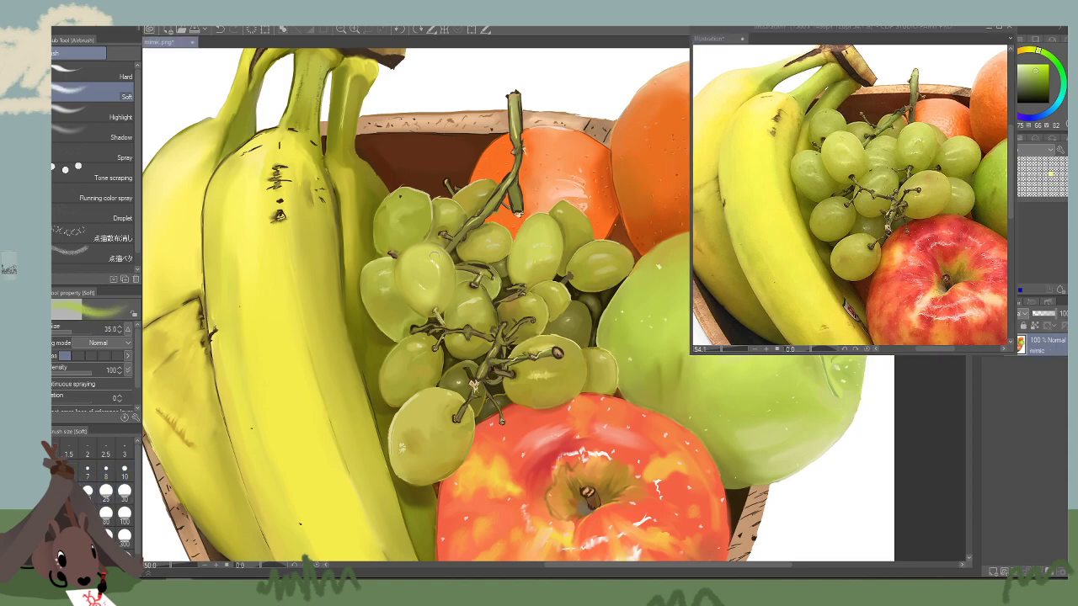
key(bracketright)
key(bracketright)
key(bracketright)
alt+click(445, 275)
key(bracketleft)
key(bracketleft)
alt+click(450, 257)
key(bracketright)
key(bracketright)
key(bracketright)
alt+click(443, 262)
alt+click(444, 268)
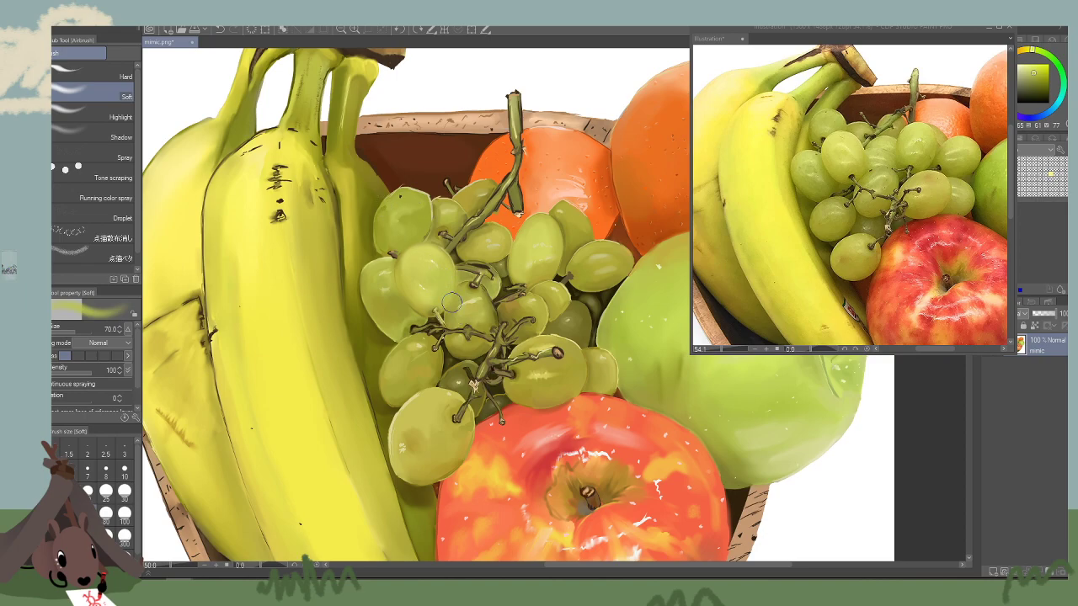
Blend the front grape's upper part with sampled light greens using the Soft airbrush at size 50.
key(bracketleft)
key(bracketleft)
alt+click(441, 251)
alt+click(436, 253)
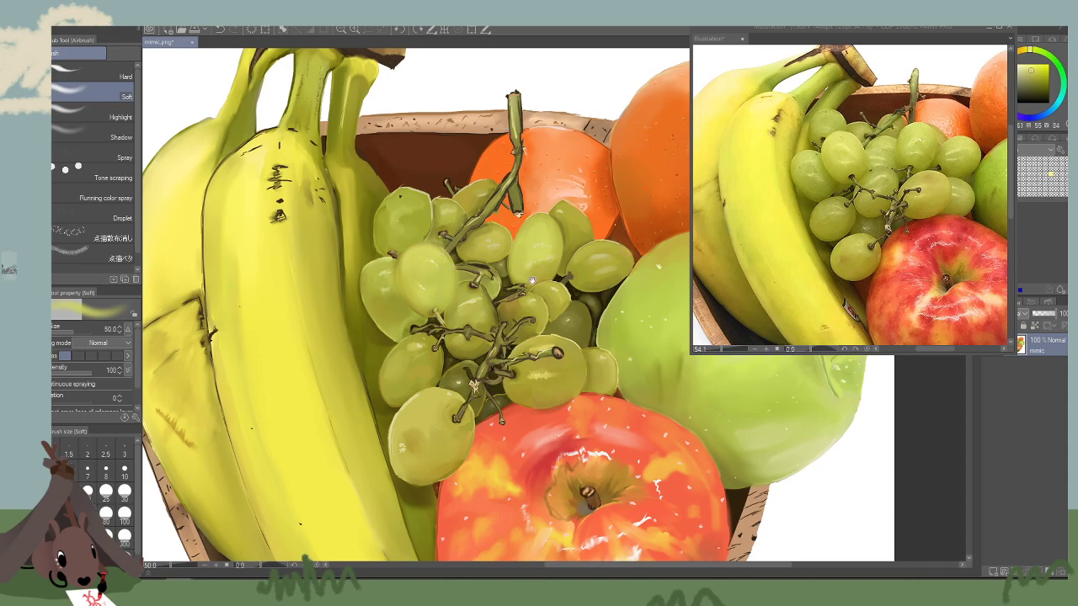
drag(486, 211, 482, 203)
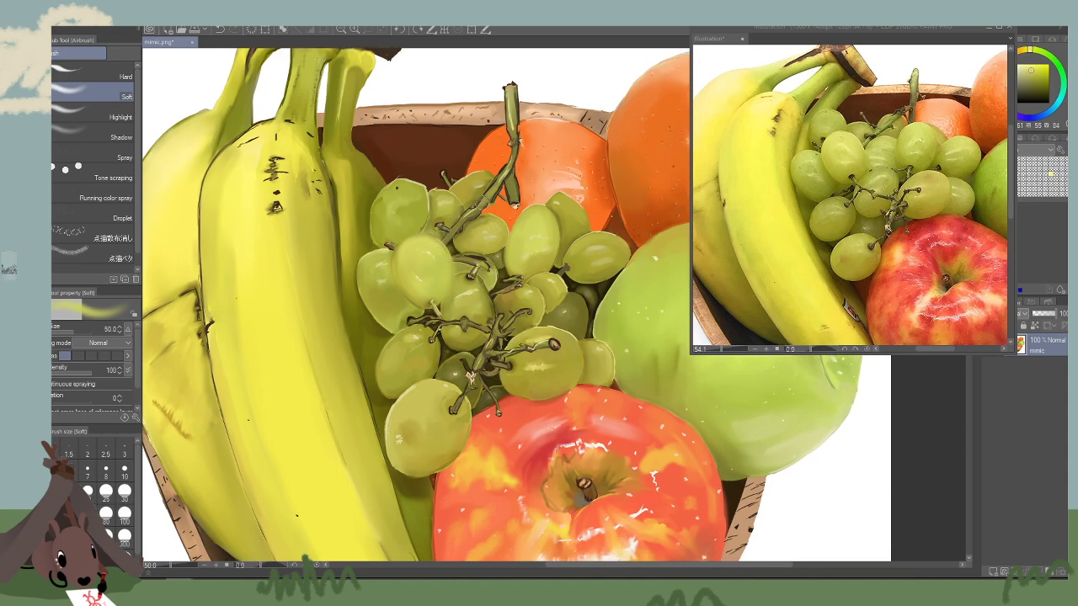
drag(696, 448, 719, 453)
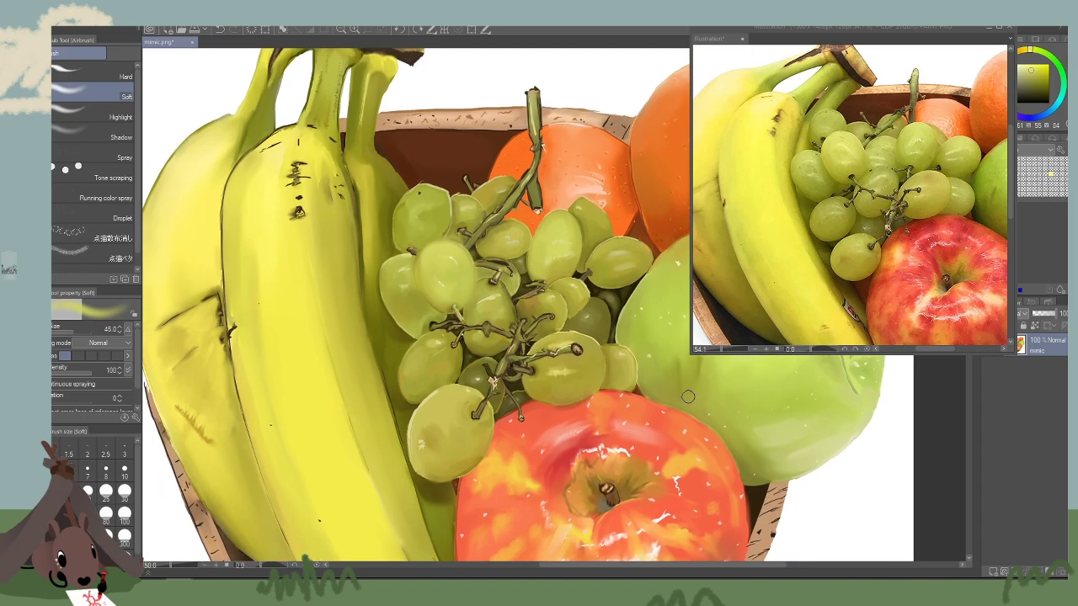
Sample dark brown from the grape stem and draw a thin line along the front grape's right edge with Smooth Sketch at size 3.5.
key(bracketleft)
key(bracketleft)
key(bracketleft)
key(bracketleft)
key(bracketleft)
key(bracketleft)
drag(447, 192, 496, 182)
click(356, 31)
click(356, 31)
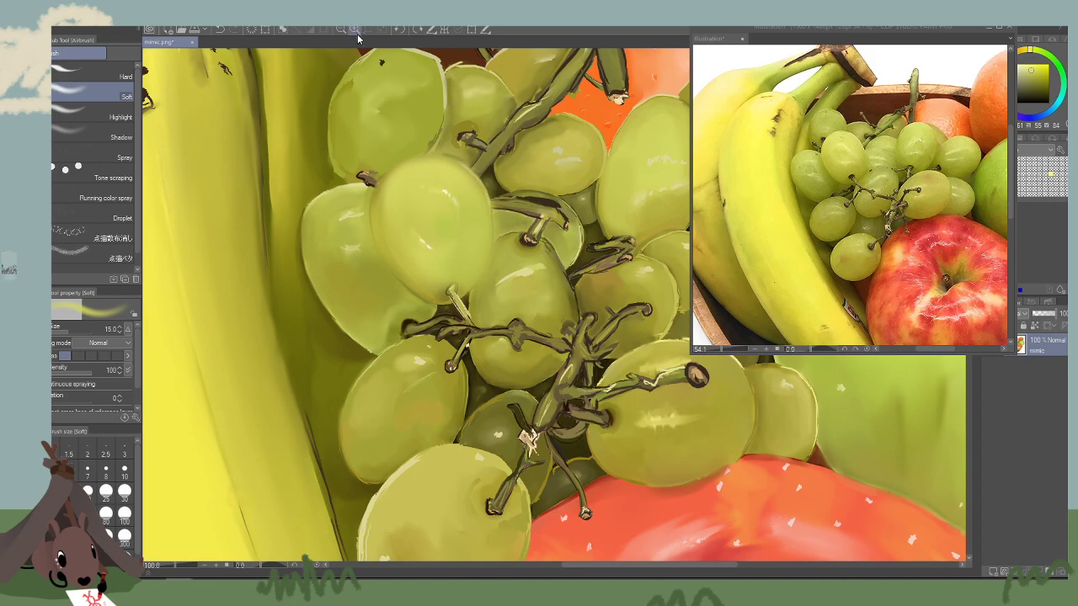
alt+click(528, 438)
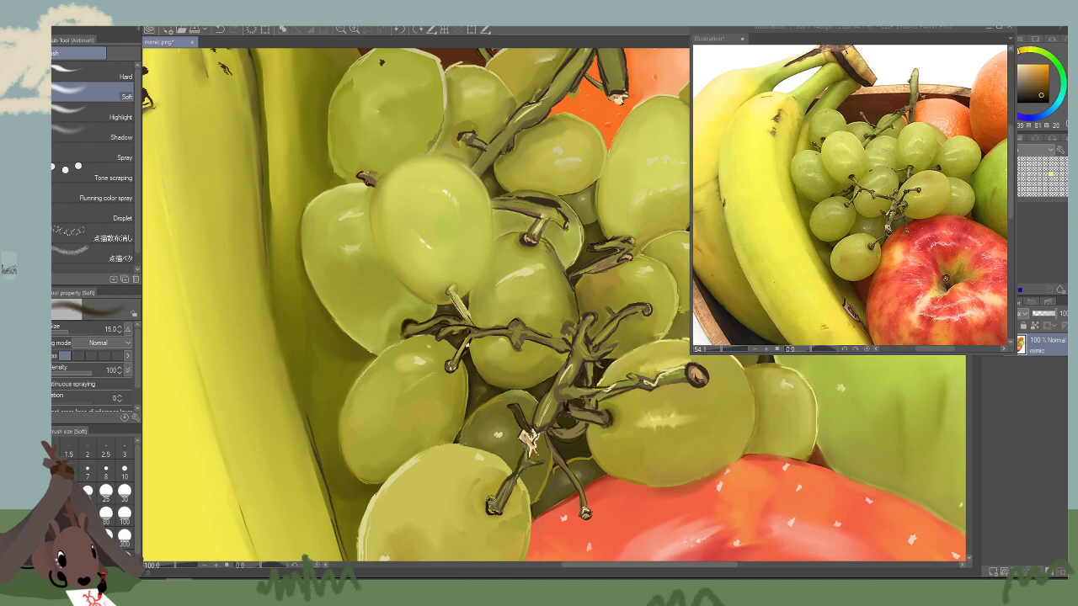
key(b)
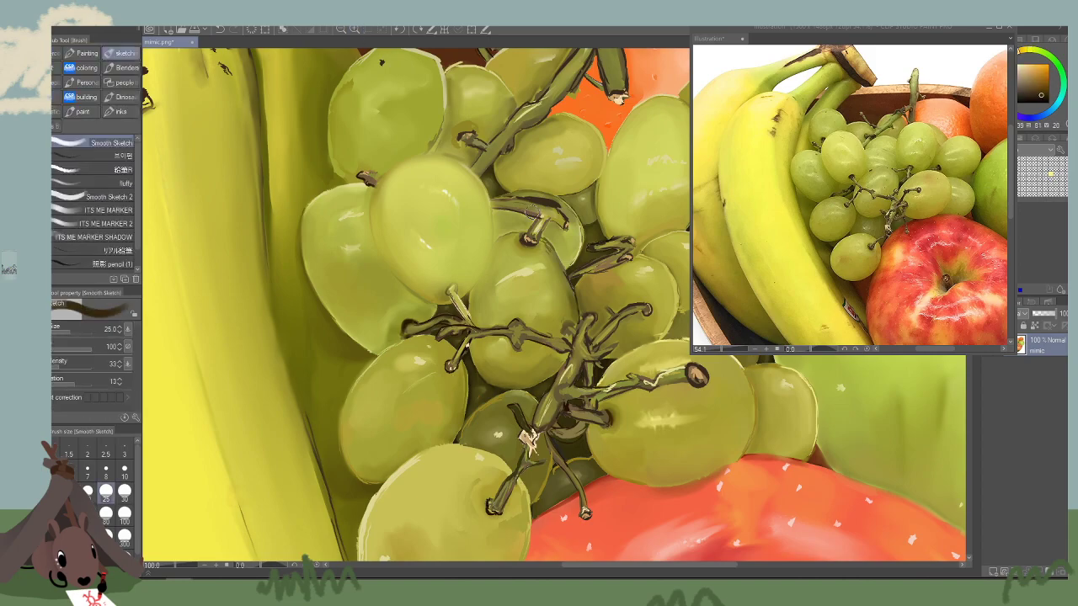
key(bracketleft)
key(bracketleft)
key(bracketleft)
key(bracketleft)
key(bracketleft)
key(bracketleft)
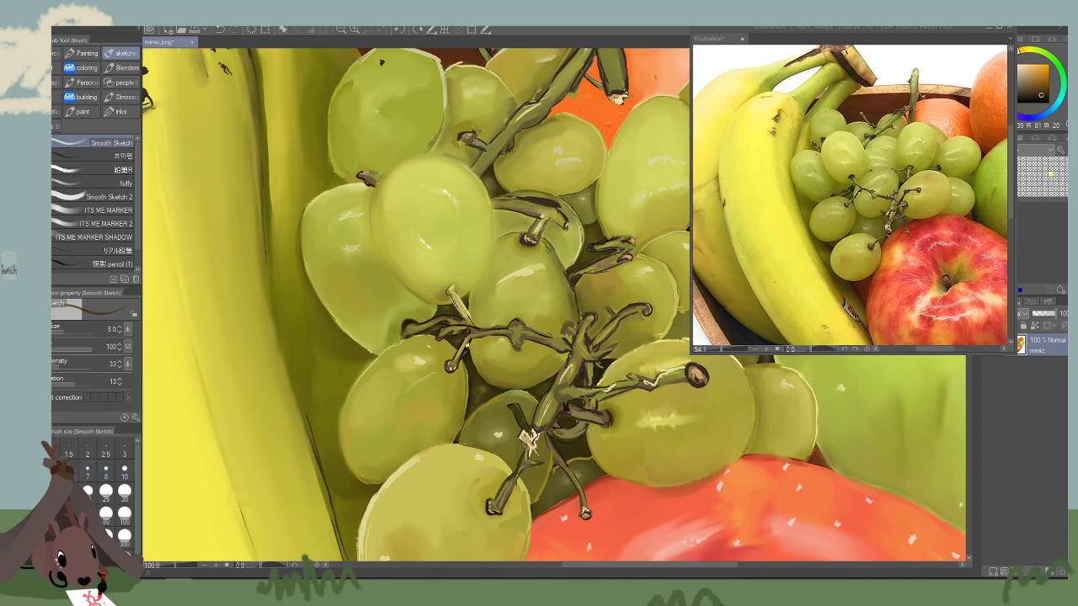
drag(497, 199, 545, 210)
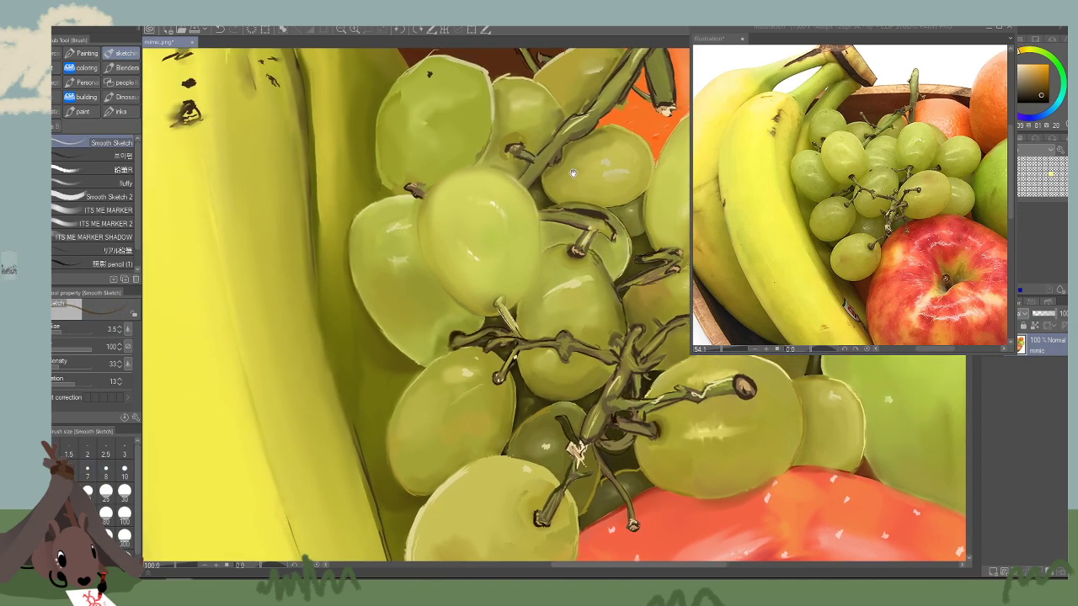
click(355, 28)
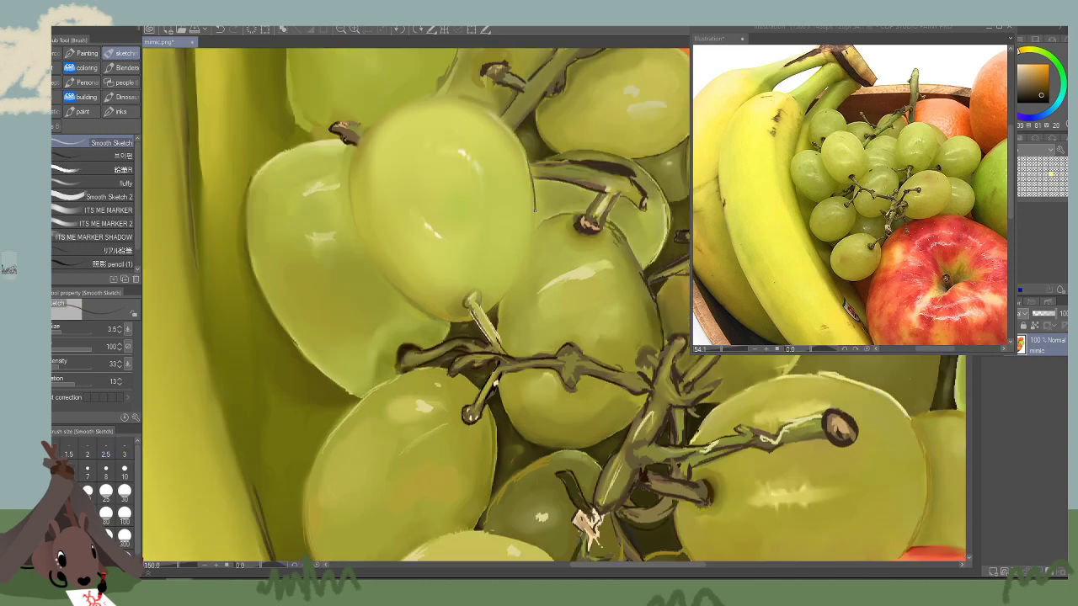
mouse_move(530, 250)
mouse_down()
mouse_move(503, 295)
mouse_move(516, 336)
mouse_up()
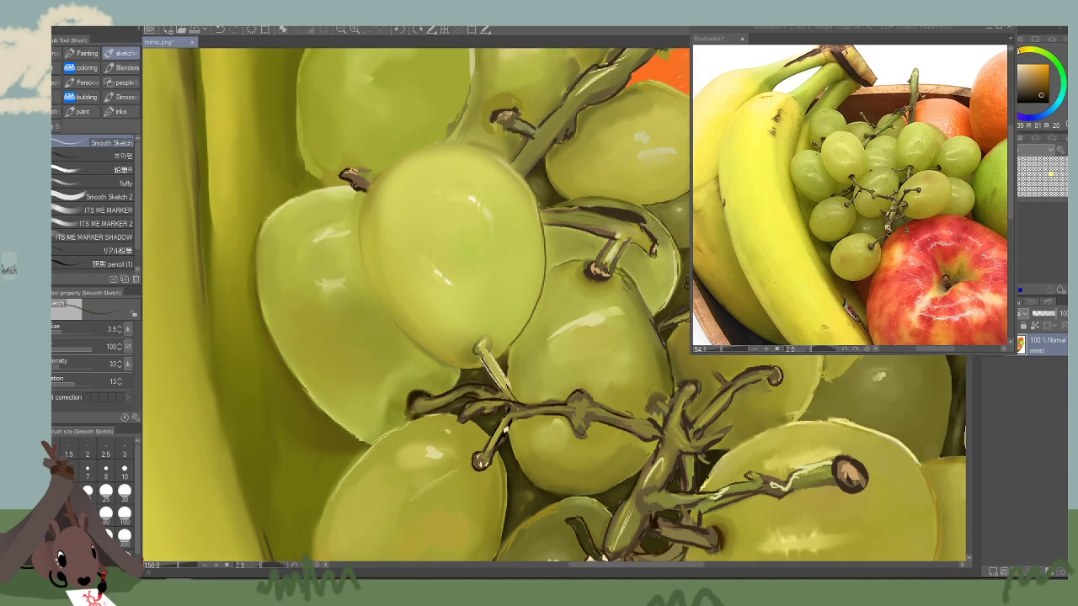
Outline the front grape's left and lower-left edges with thin dark brown Smooth Sketch strokes at size 3.5, then check the whole painting.
mouse_move(536, 200)
mouse_down()
mouse_move(503, 160)
mouse_move(453, 144)
mouse_move(389, 165)
mouse_move(365, 218)
mouse_up()
key(ctrl+z)
mouse_move(387, 168)
mouse_down()
mouse_move(363, 206)
mouse_move(360, 251)
mouse_up()
drag(432, 275, 323, 207)
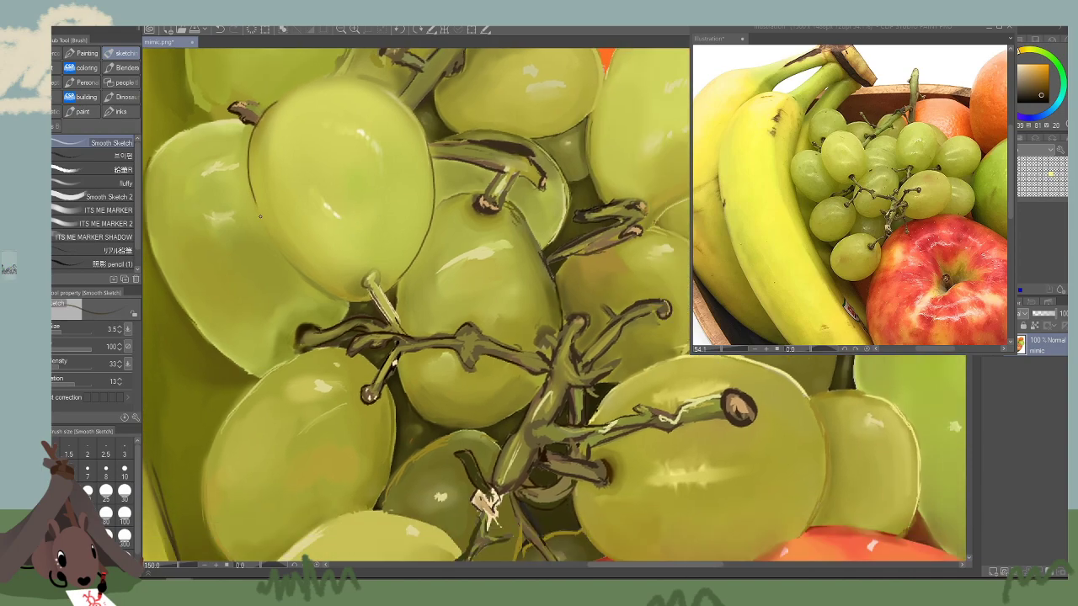
drag(281, 252, 337, 299)
click(349, 29)
click(349, 28)
click(348, 29)
click(349, 28)
click(349, 28)
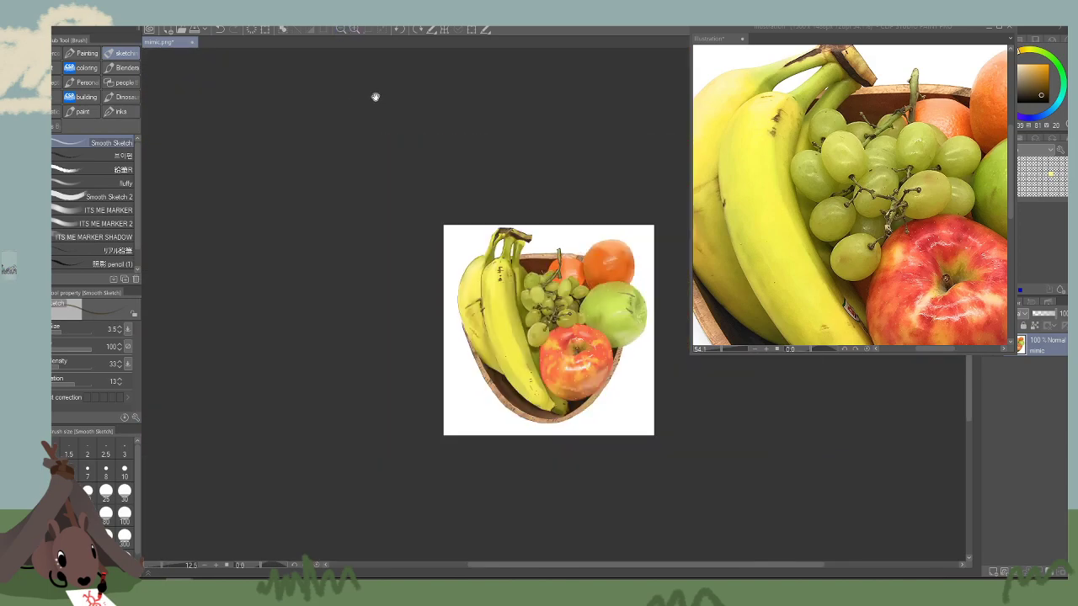
Outline the front grape's top edge with a thin dark brown Smooth Sketch line at size 3.5, then check the whole painting.
click(355, 30)
click(355, 31)
click(356, 32)
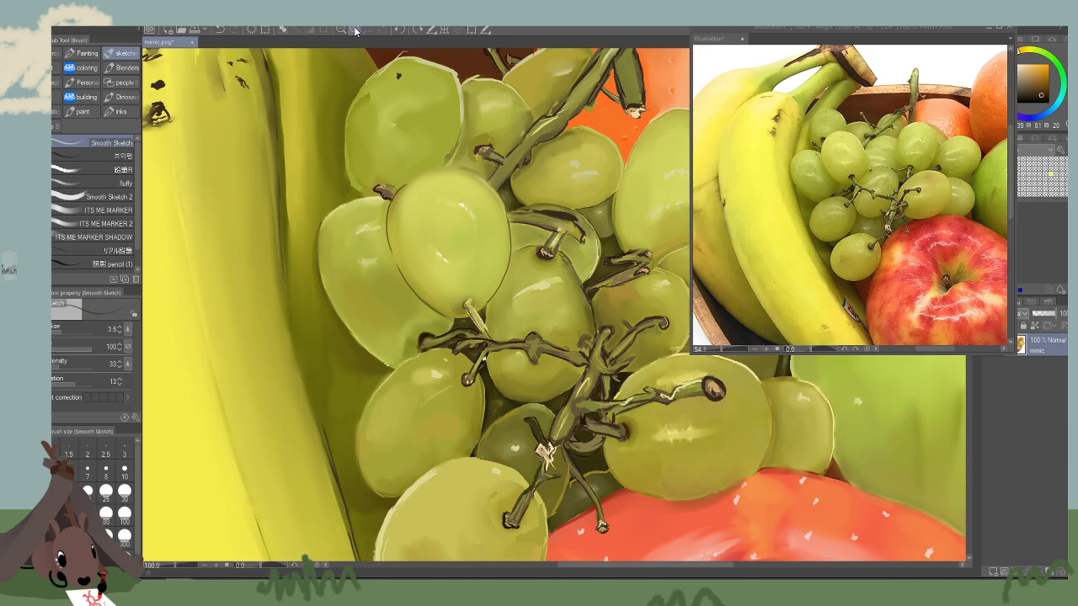
click(356, 31)
click(355, 31)
mouse_move(455, 119)
mouse_down()
mouse_move(522, 274)
mouse_move(514, 242)
mouse_move(480, 206)
mouse_move(436, 184)
mouse_move(378, 184)
mouse_move(320, 219)
mouse_up()
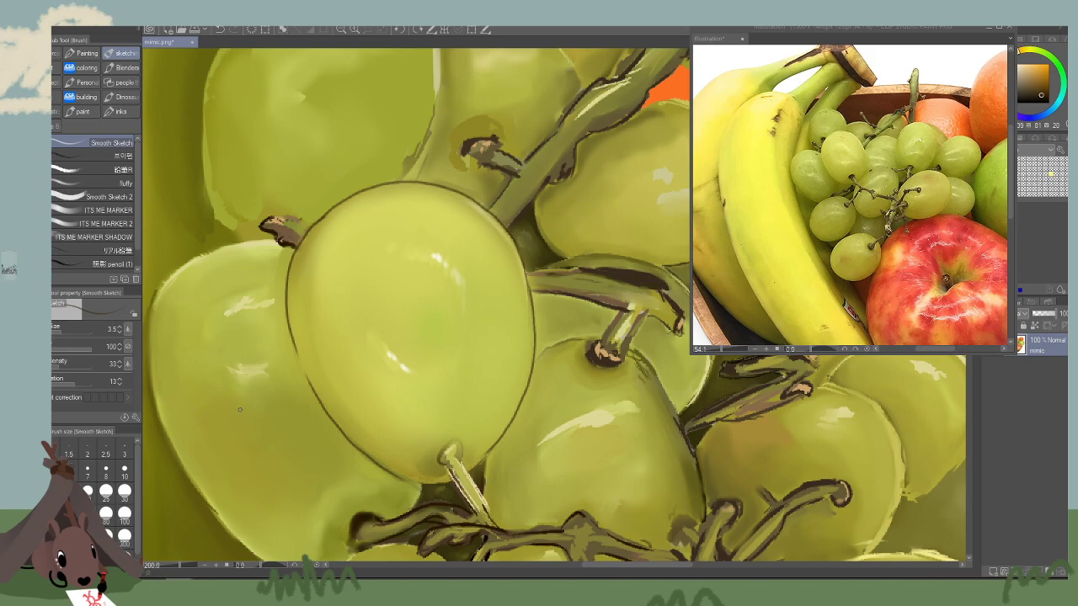
click(341, 30)
click(343, 30)
click(342, 31)
click(343, 30)
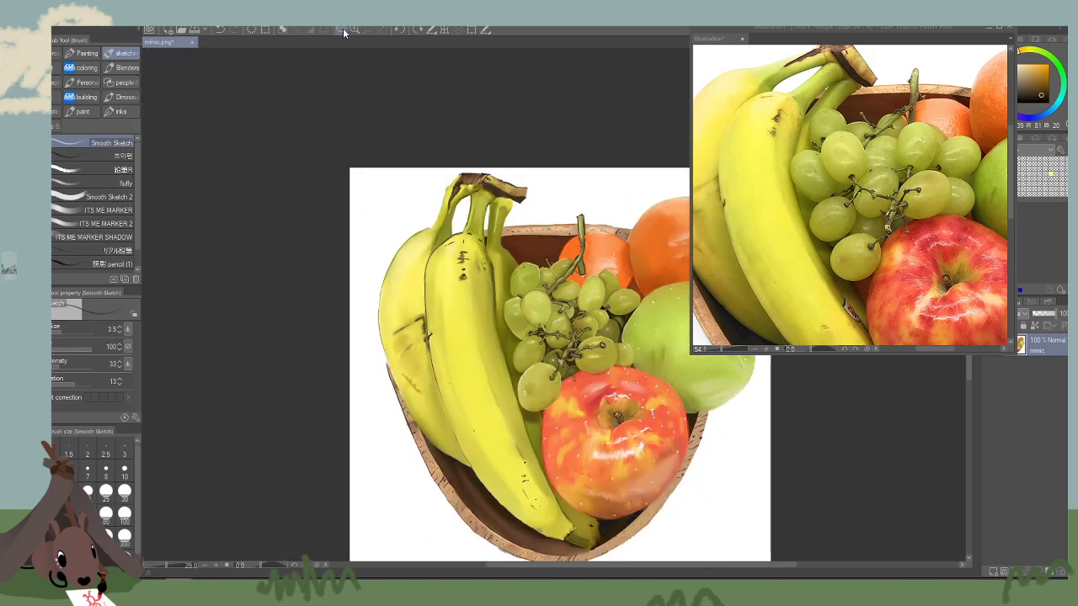
click(343, 30)
click(342, 30)
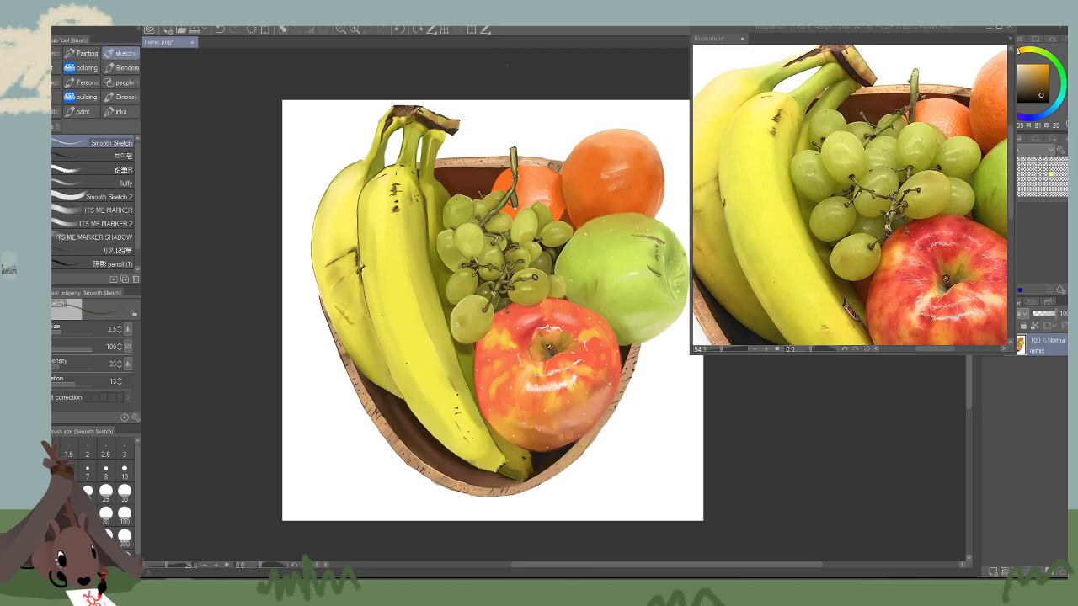
drag(372, 73, 398, 84)
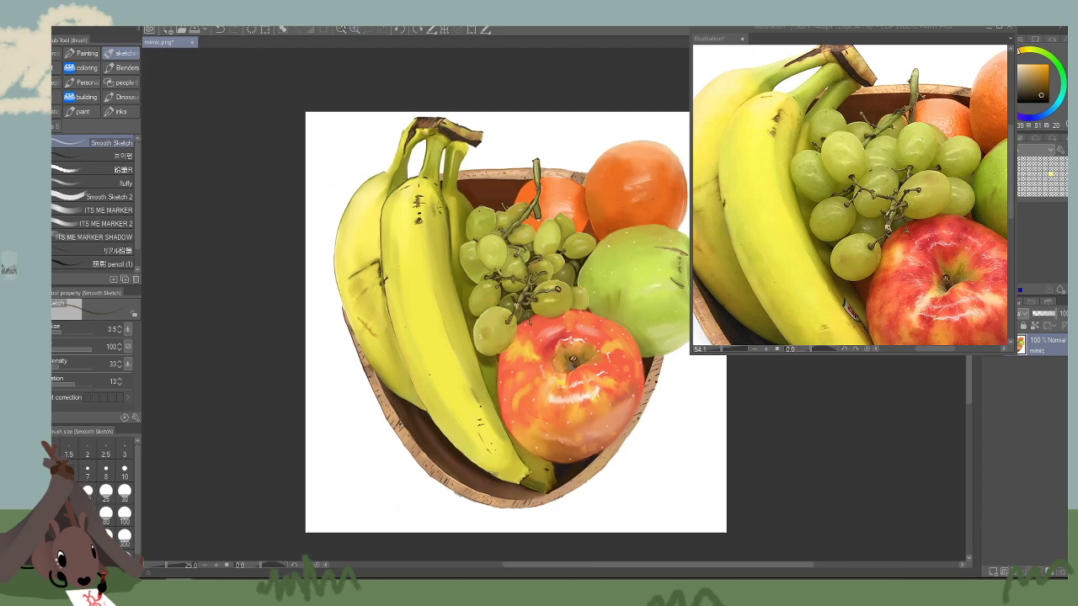
Outline the grapes near the red and green apples with thin dark brown Smooth Sketch lines, raising the brush size to 4.
click(355, 29)
click(355, 29)
click(354, 29)
drag(337, 147, 520, 286)
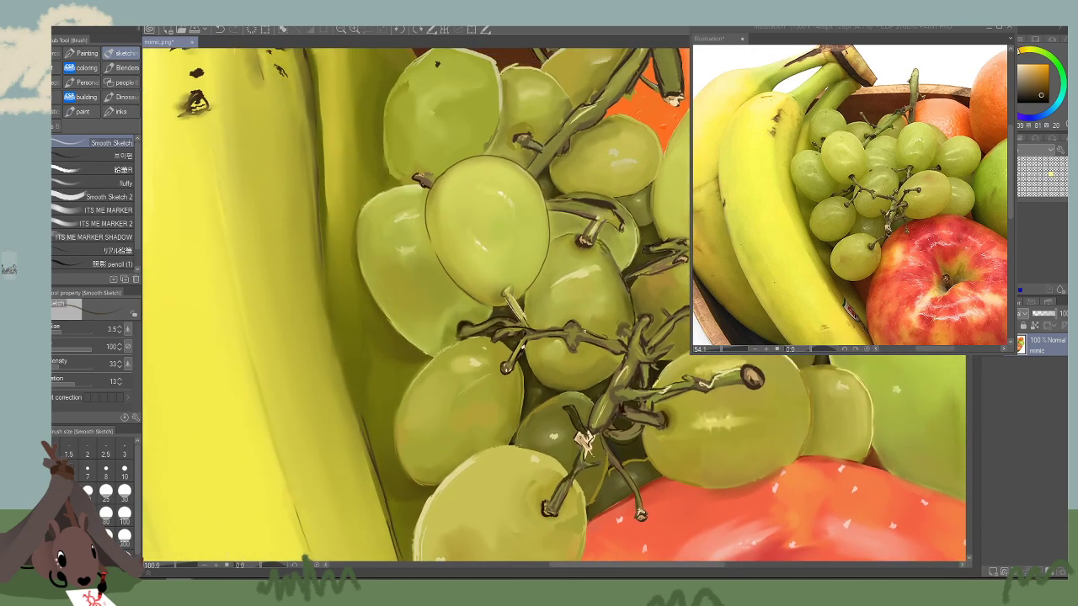
drag(583, 439, 530, 518)
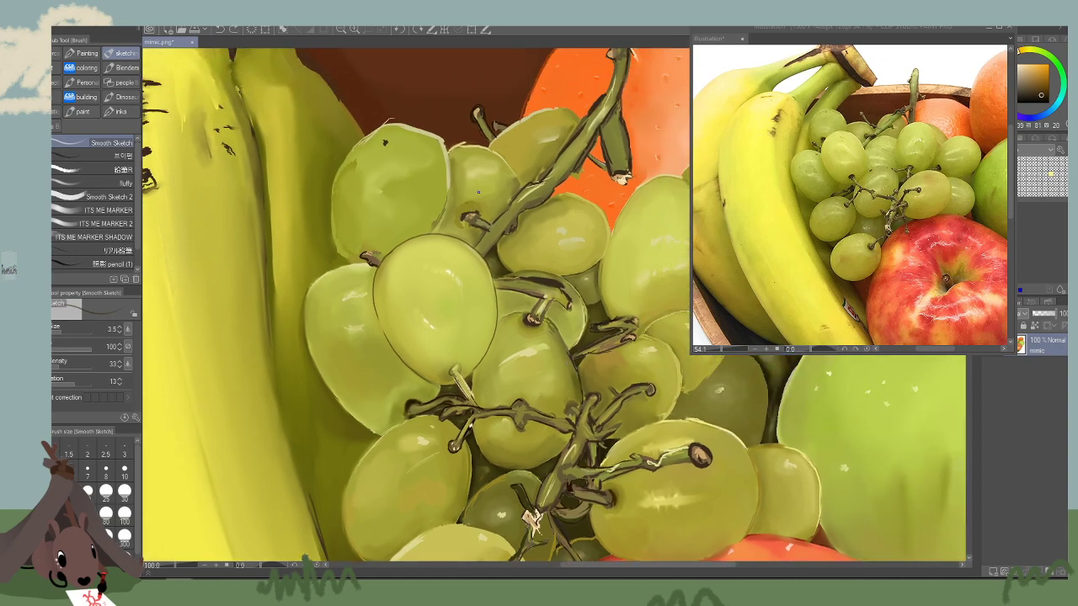
drag(665, 388, 528, 228)
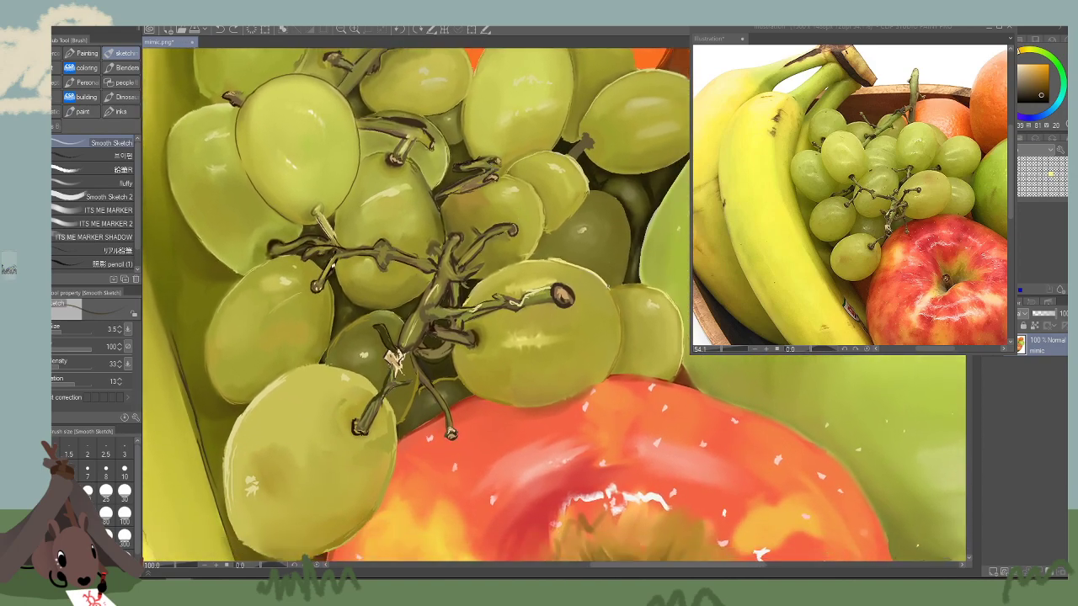
mouse_move(659, 338)
mouse_down()
mouse_move(580, 320)
mouse_move(481, 383)
mouse_move(395, 379)
mouse_move(373, 338)
mouse_up()
mouse_move(525, 265)
mouse_down()
mouse_move(493, 245)
mouse_move(392, 270)
mouse_up()
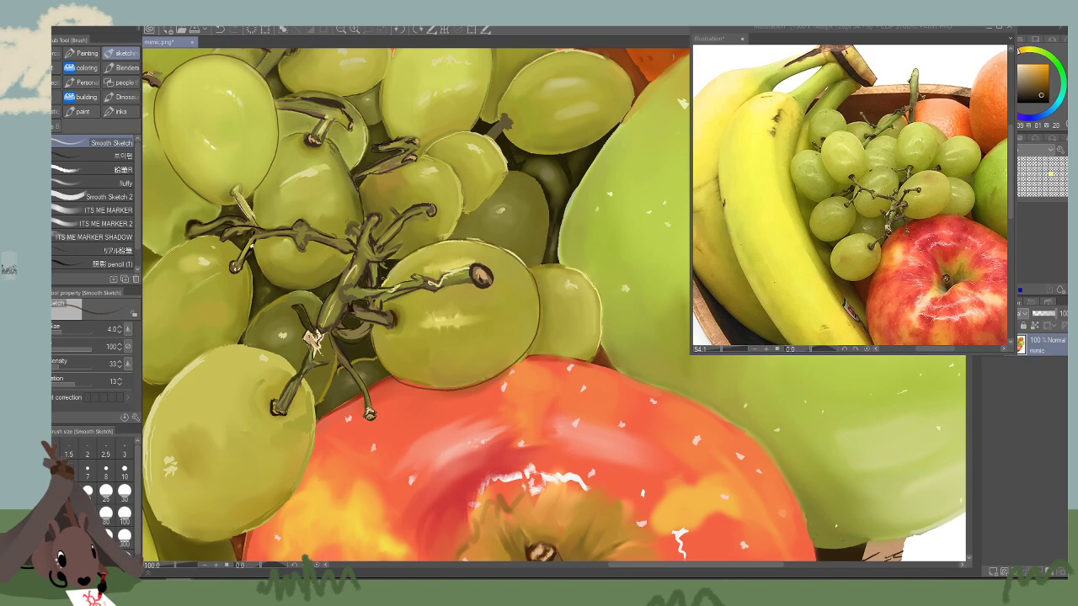
drag(552, 169, 554, 287)
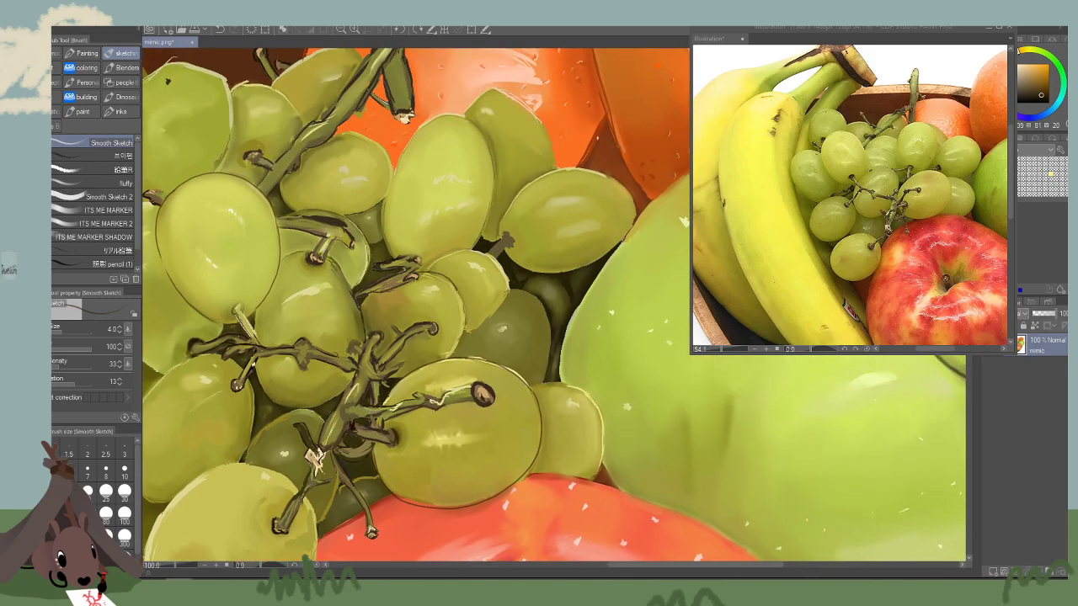
Outline the central grapes and the lowest grape's edges with thin dark brown Smooth Sketch strokes at size 4.
drag(461, 291, 451, 354)
mouse_move(576, 147)
mouse_down()
mouse_move(484, 236)
mouse_move(466, 283)
mouse_up()
mouse_move(595, 274)
mouse_down()
mouse_move(546, 309)
mouse_move(473, 295)
mouse_up()
drag(373, 166, 635, 215)
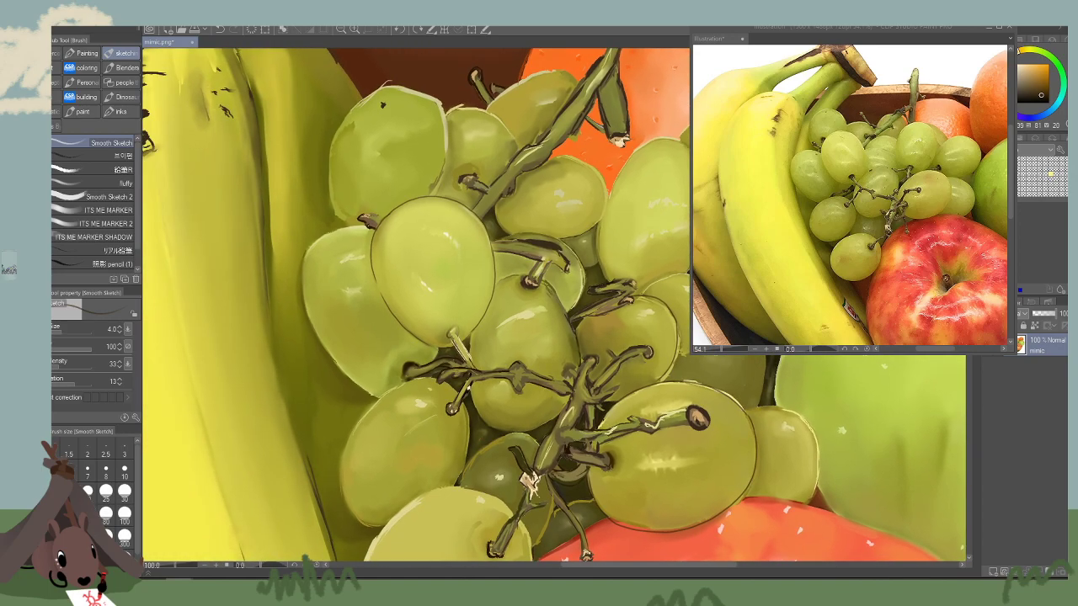
drag(529, 481, 348, 528)
mouse_move(510, 312)
mouse_down()
mouse_move(527, 216)
mouse_move(481, 182)
mouse_move(423, 261)
mouse_move(420, 319)
mouse_up()
mouse_move(350, 528)
mouse_down()
mouse_move(417, 360)
mouse_move(452, 326)
mouse_move(526, 206)
mouse_move(387, 242)
mouse_move(356, 333)
mouse_move(389, 397)
mouse_up()
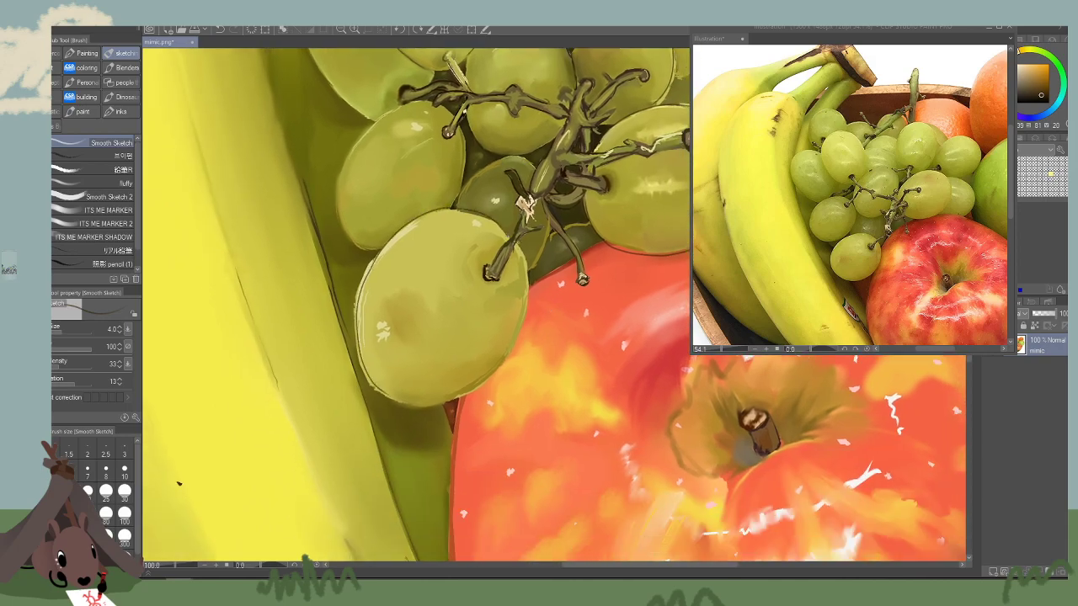
mouse_move(518, 243)
mouse_down()
mouse_move(527, 300)
mouse_move(495, 375)
mouse_move(414, 403)
mouse_up()
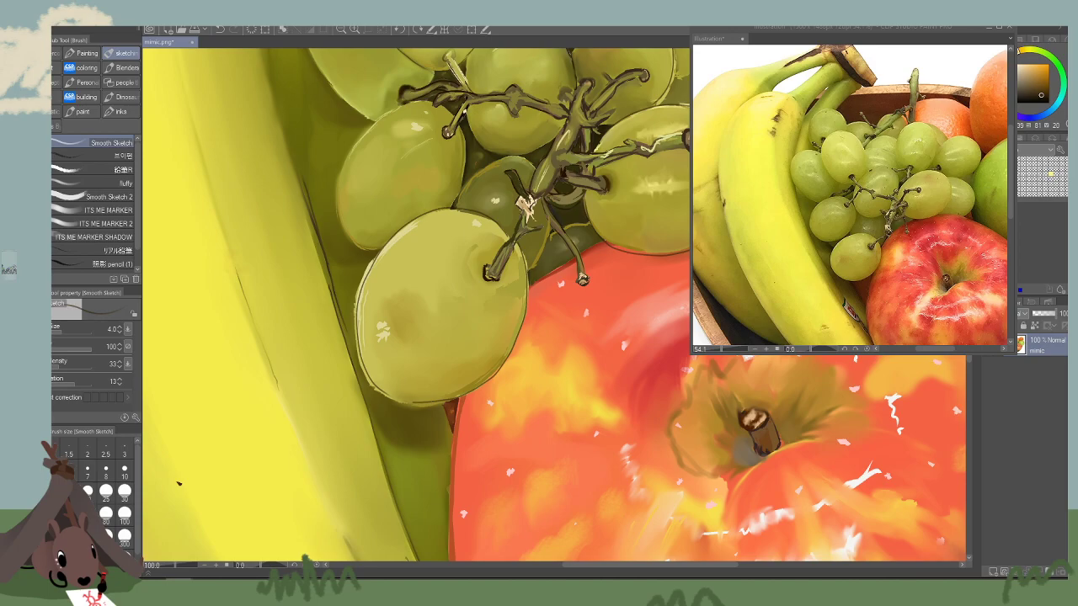
Examine the outlined grape cluster within the whole painting and compare it with the reference photo.
click(341, 30)
click(342, 31)
drag(661, 464, 558, 518)
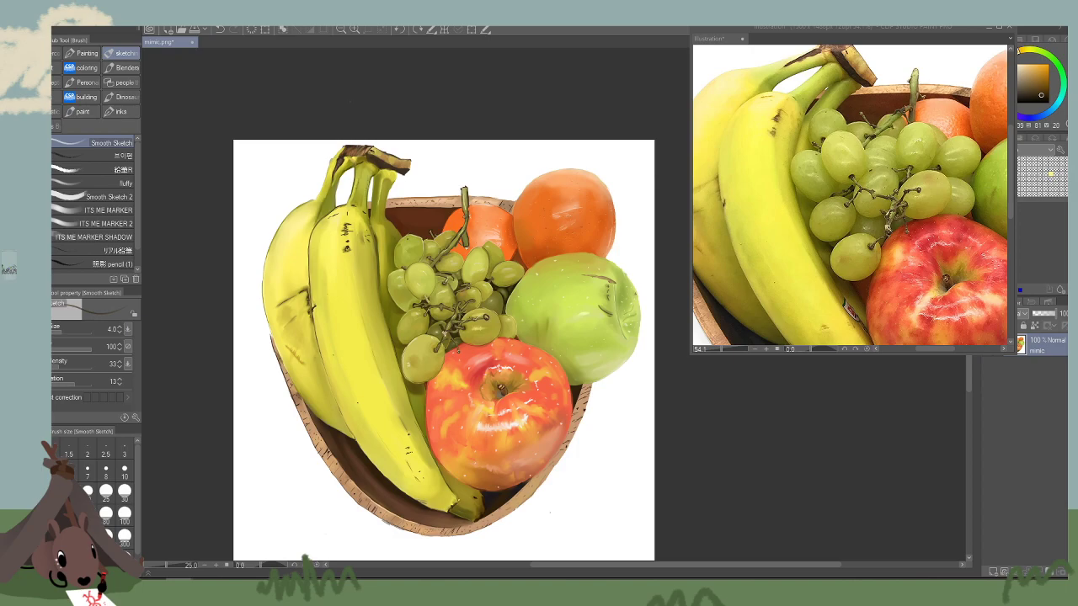
drag(344, 91, 387, 67)
click(355, 31)
click(355, 31)
click(355, 31)
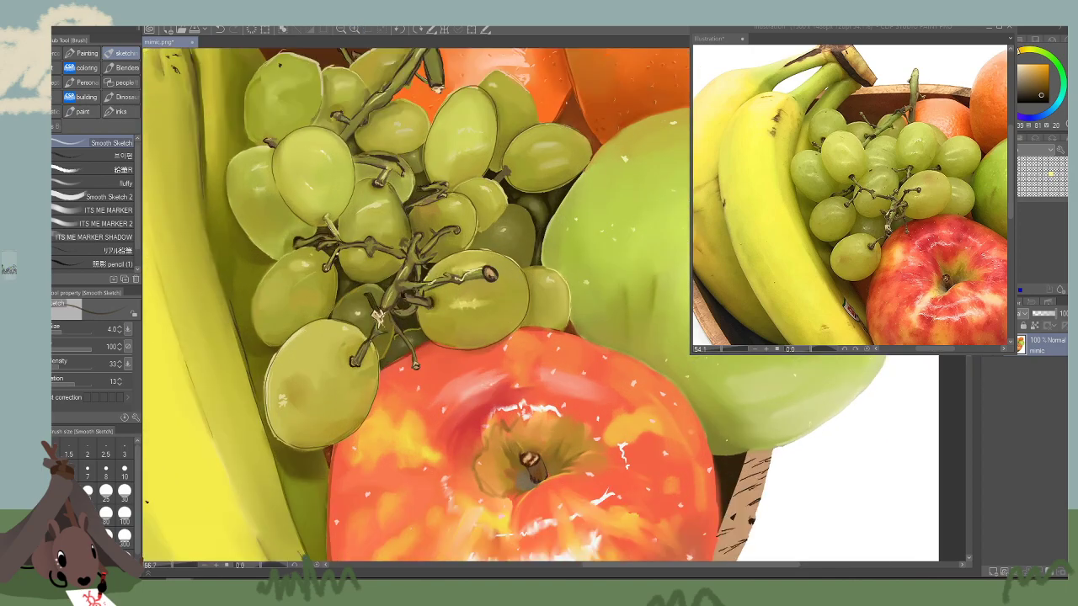
drag(378, 316, 421, 323)
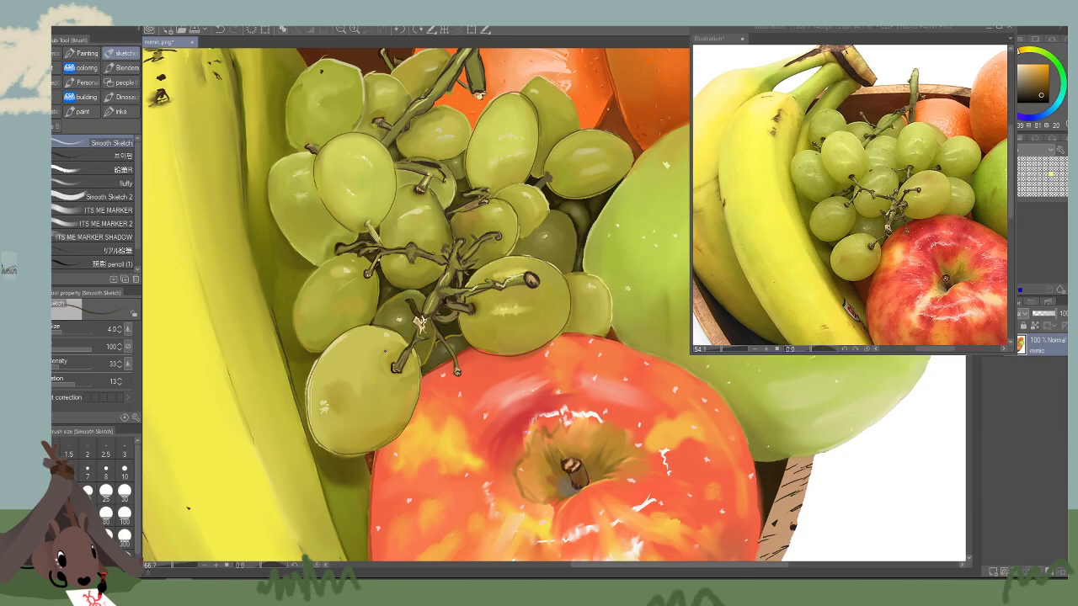
drag(418, 323, 398, 354)
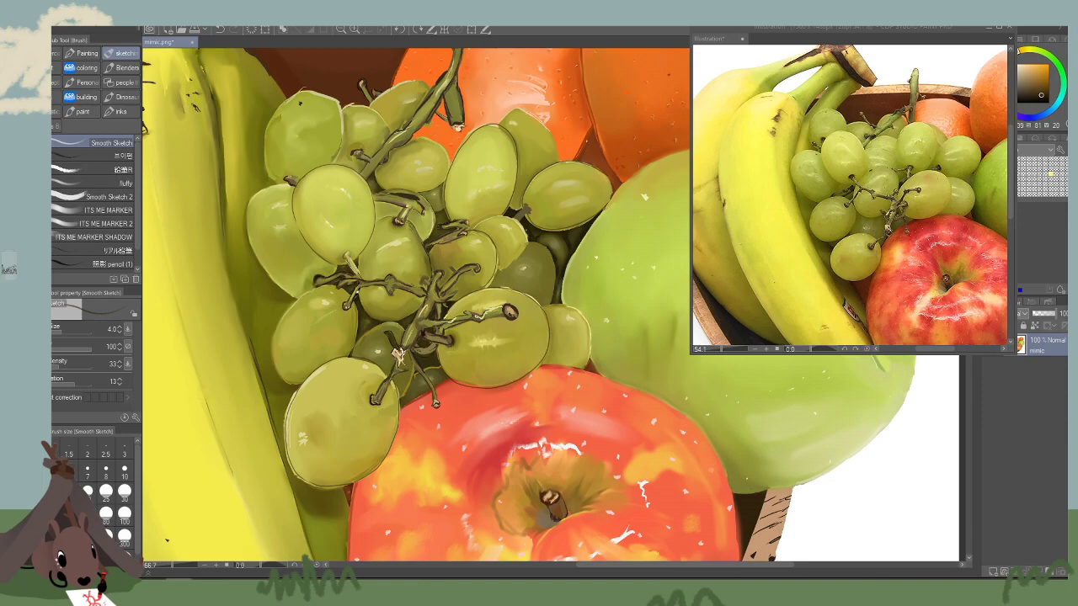
Sample a light green from the small grape near the green apple and enlarge the Smooth Sketch brush to size 35.
click(106, 471)
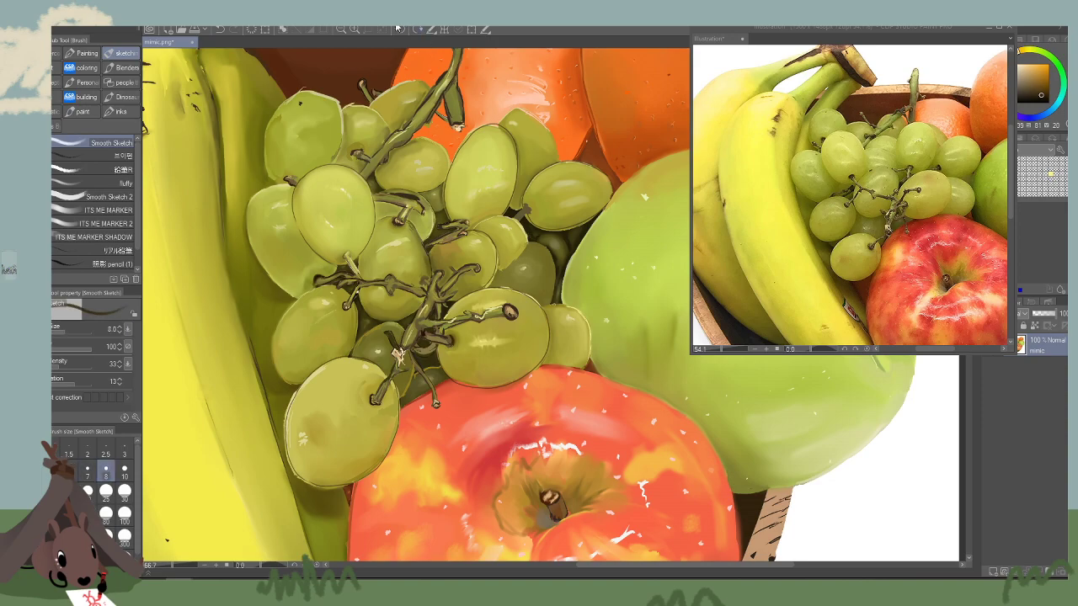
click(354, 30)
alt+click(499, 202)
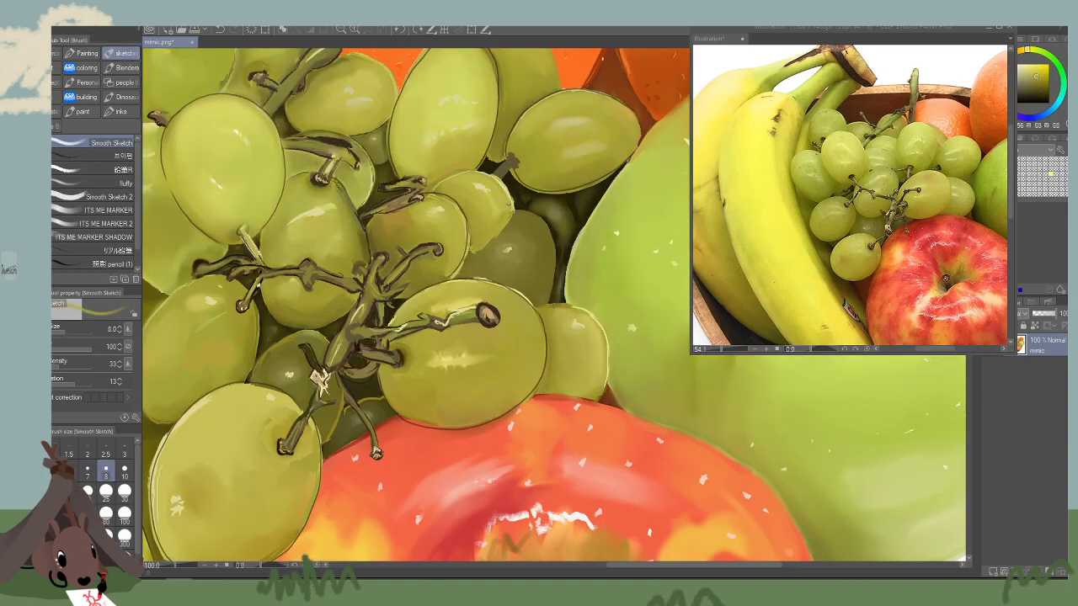
key(bracketright)
key(bracketright)
key(bracketright)
key(bracketright)
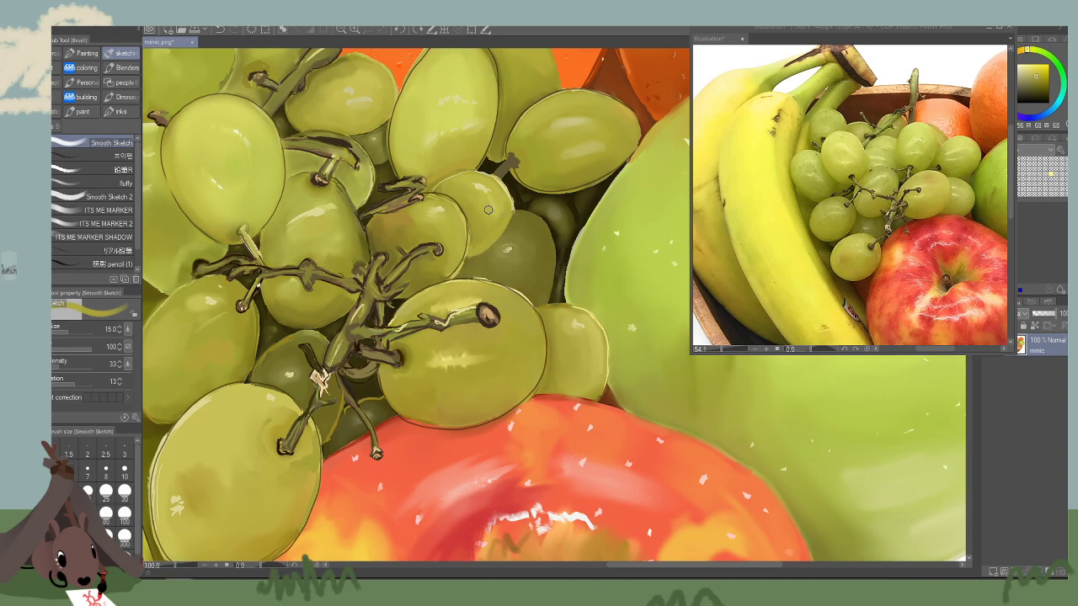
key(bracketright)
key(bracketright)
key(bracketright)
key(bracketright)
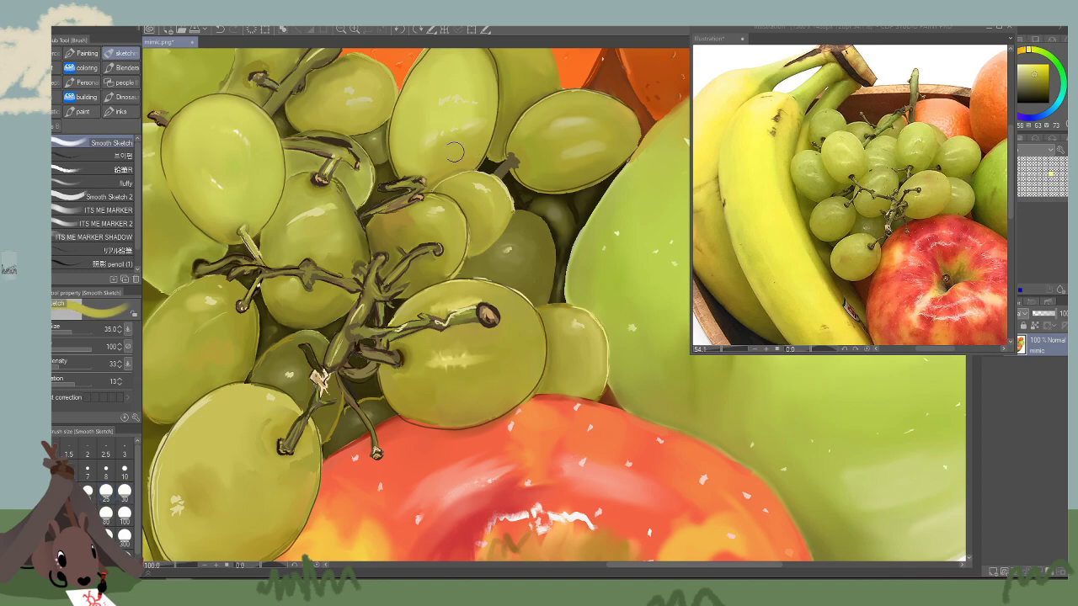
Check the whole painting, then rotate the canvas to -45° to work on the border between the orange and the green apple.
click(345, 29)
click(345, 30)
click(343, 31)
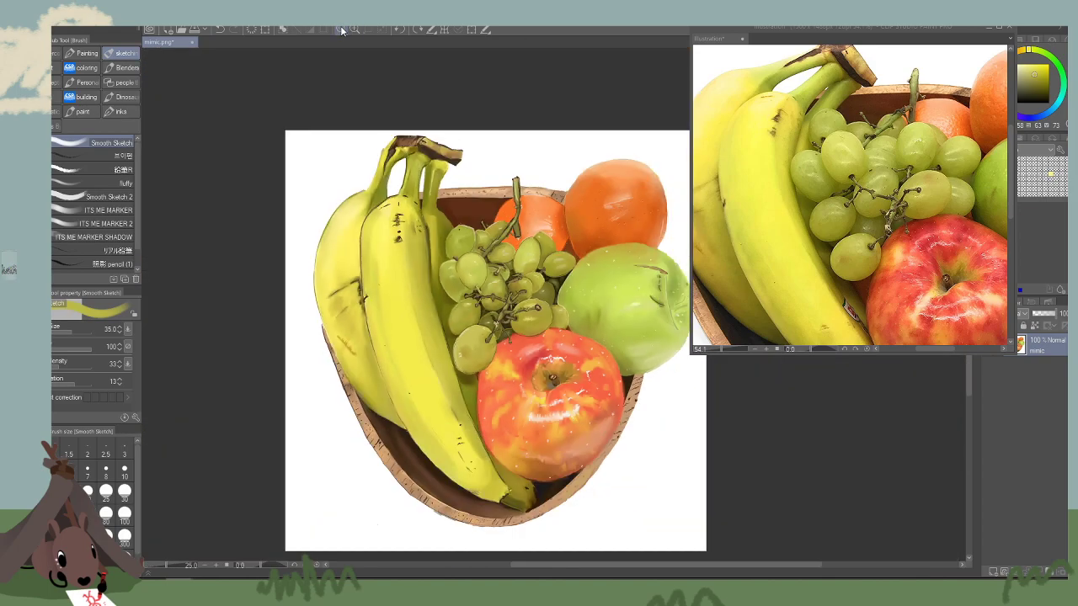
mouse_move(676, 443)
mouse_down()
mouse_move(636, 407)
mouse_move(573, 416)
mouse_up()
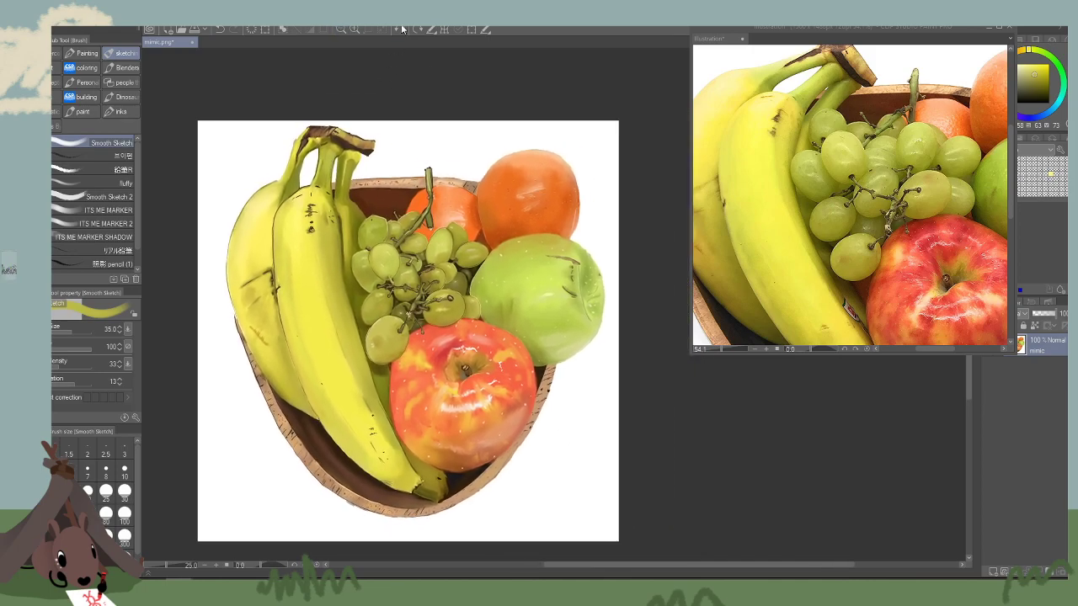
click(400, 30)
click(400, 29)
click(400, 29)
click(354, 30)
click(355, 29)
click(354, 29)
drag(376, 245, 418, 284)
Try a green Smooth Sketch stroke at size 20 across the green apple's edge beside the orange.
key(bracketleft)
key(bracketleft)
key(bracketleft)
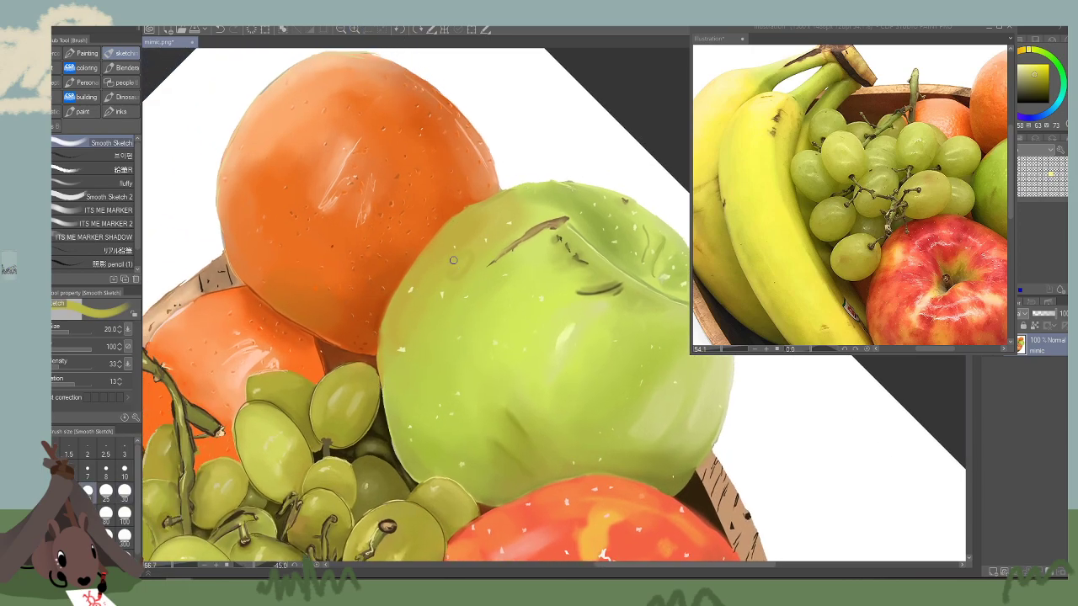
drag(453, 260, 393, 200)
key(ctrl+z)
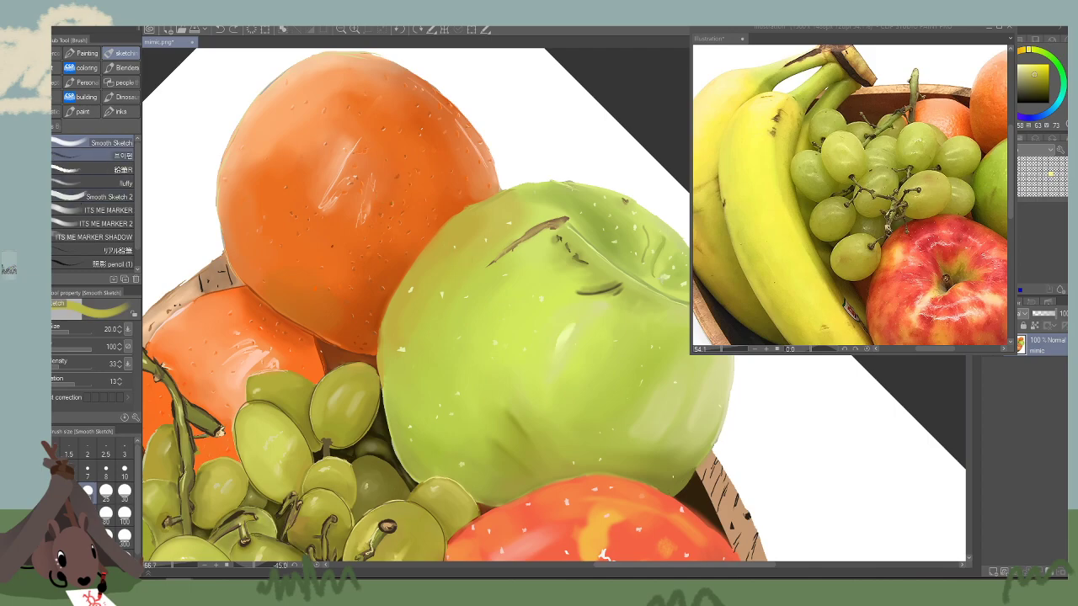
Clean up the orange's edge against the green apple with oranges sampled from it, using Smooth Sketch at size 10.
key(bracketleft)
key(bracketleft)
key(bracketleft)
key(bracketleft)
click(355, 30)
click(355, 30)
drag(404, 57, 609, 179)
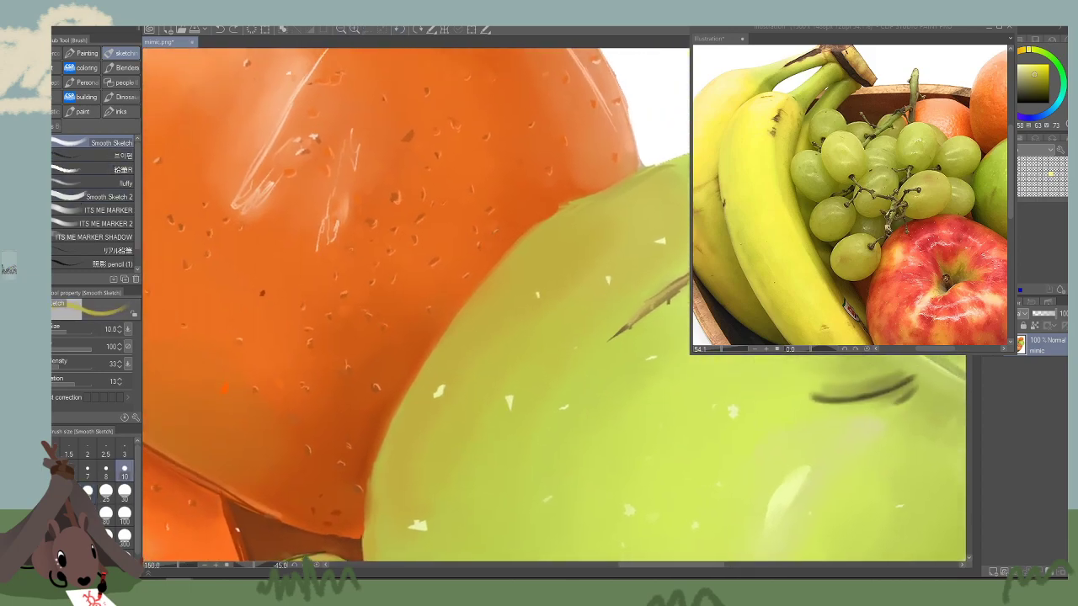
alt+click(567, 197)
alt+click(566, 198)
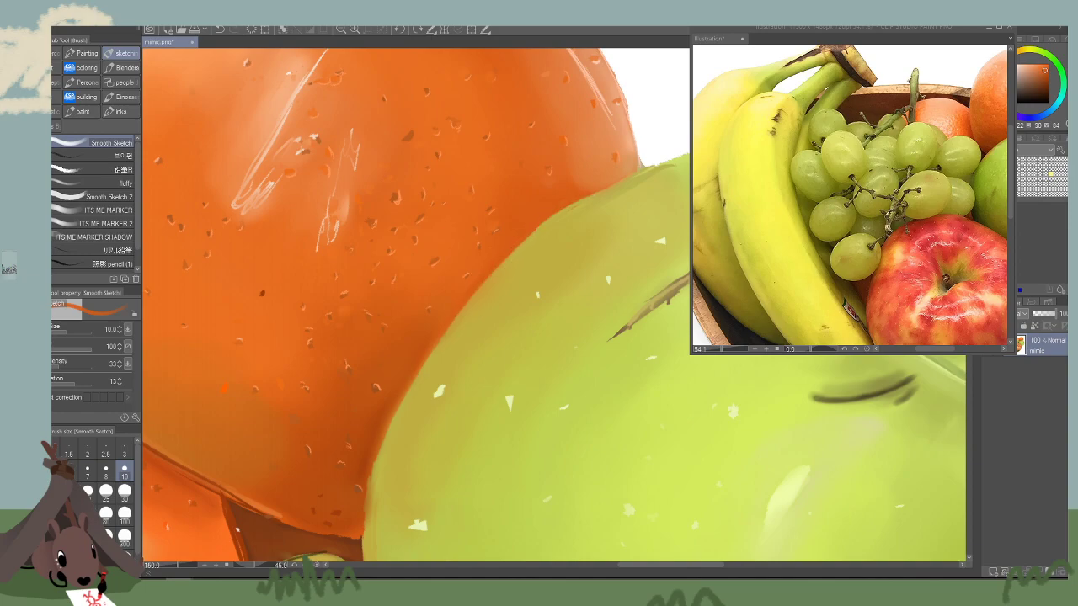
drag(472, 328, 508, 212)
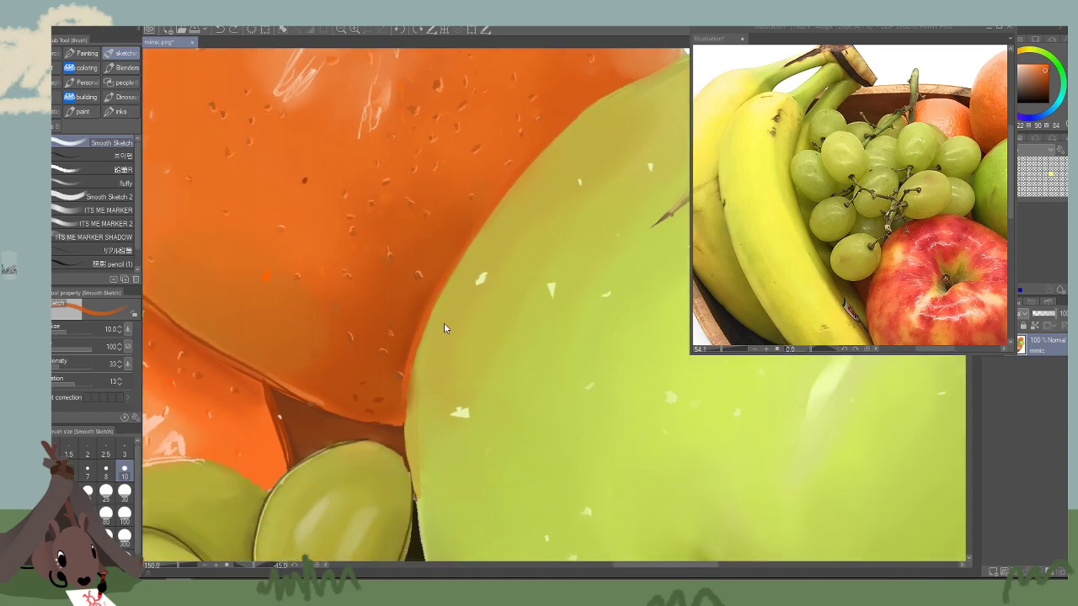
drag(416, 332, 402, 398)
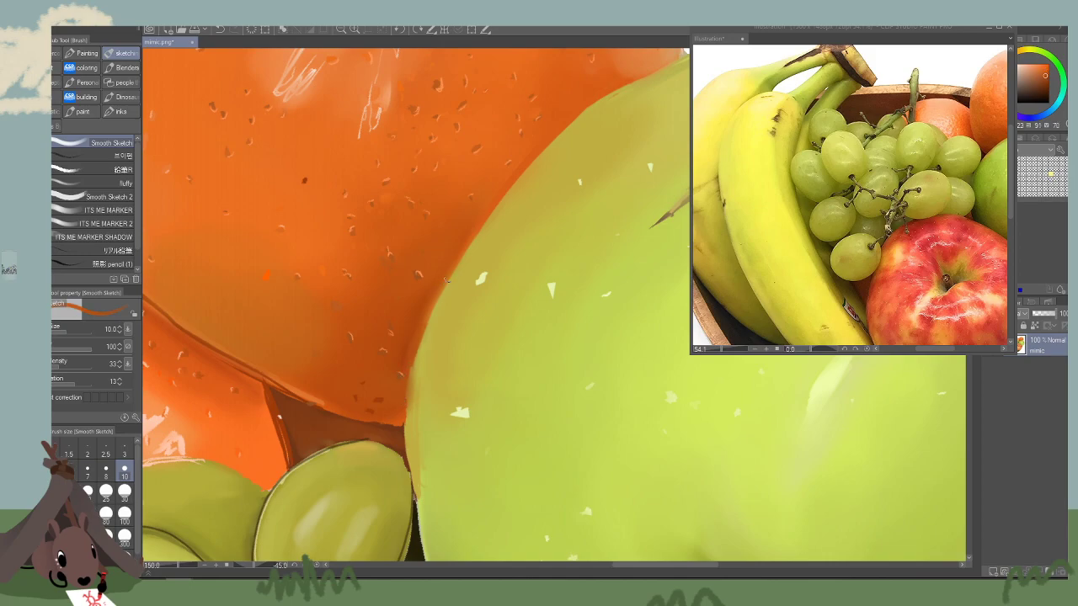
Repaint the green apple's edge beside the orange with yellow-green sampled from it, enlarging Smooth Sketch from size 10 to 15.
drag(443, 360, 429, 310)
alt+click(447, 252)
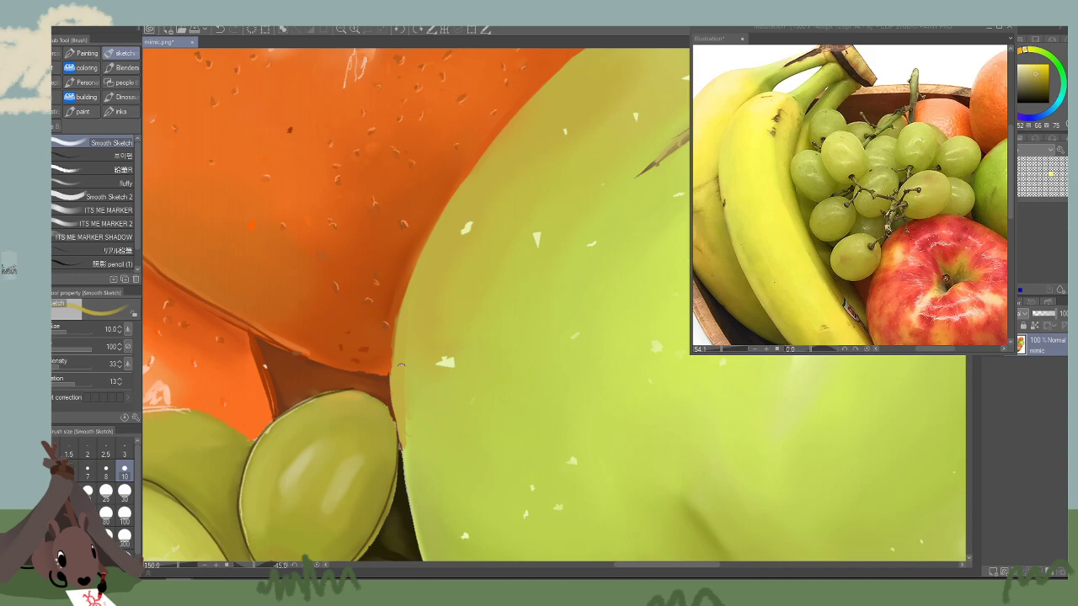
drag(470, 178, 394, 298)
key(bracketright)
key(bracketright)
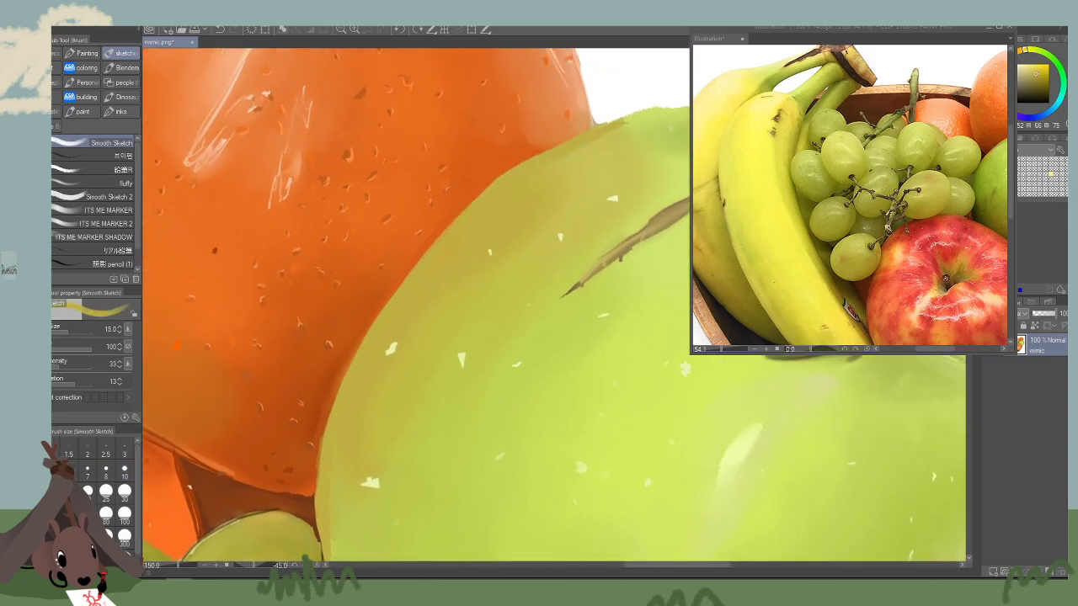
click(341, 31)
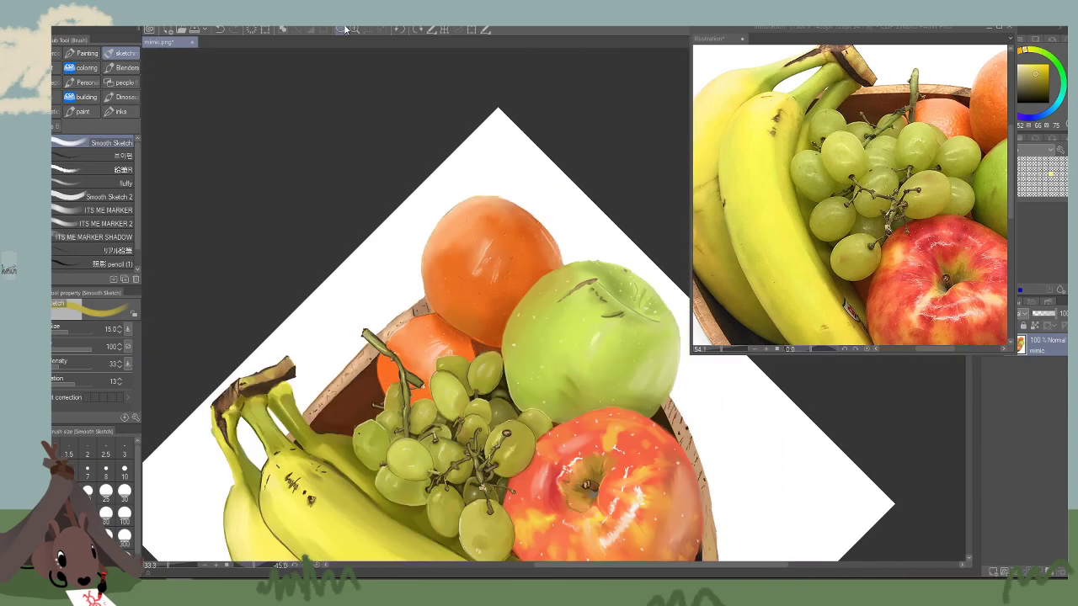
drag(591, 153, 582, 155)
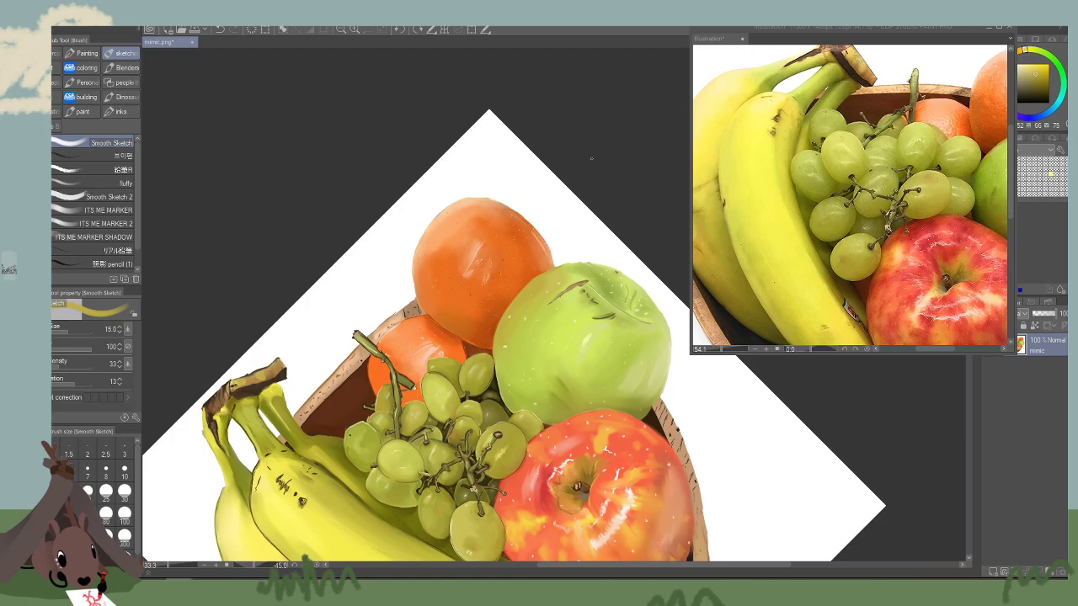
Set up the Lettering God brush in black at size 1.5 for fine line work along the orange's upper edge.
click(355, 30)
click(355, 31)
click(56, 69)
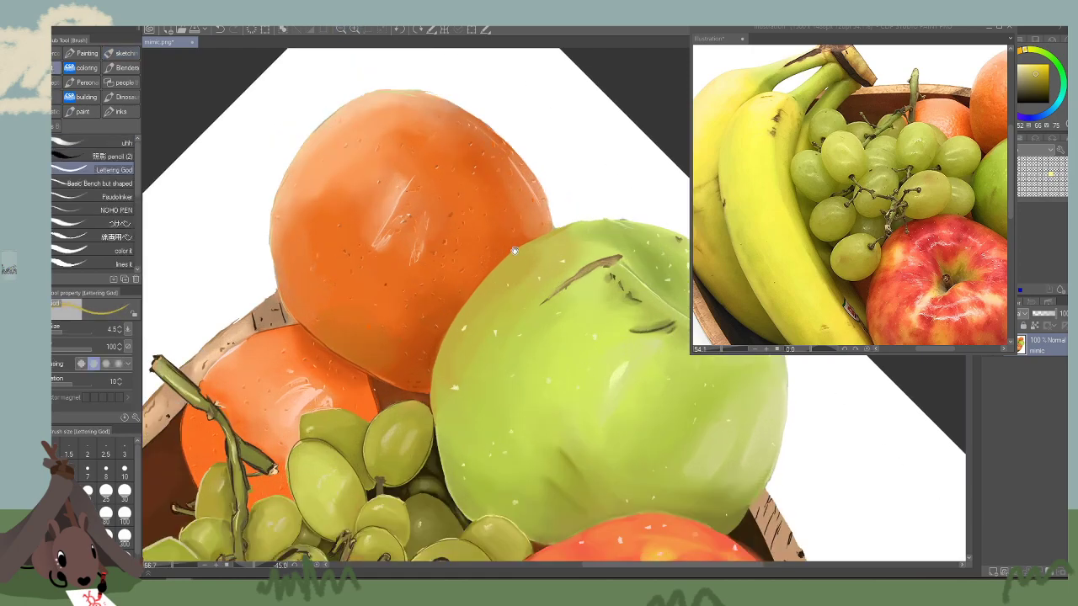
drag(514, 251, 562, 256)
click(1048, 103)
key(bracketleft)
key(bracketleft)
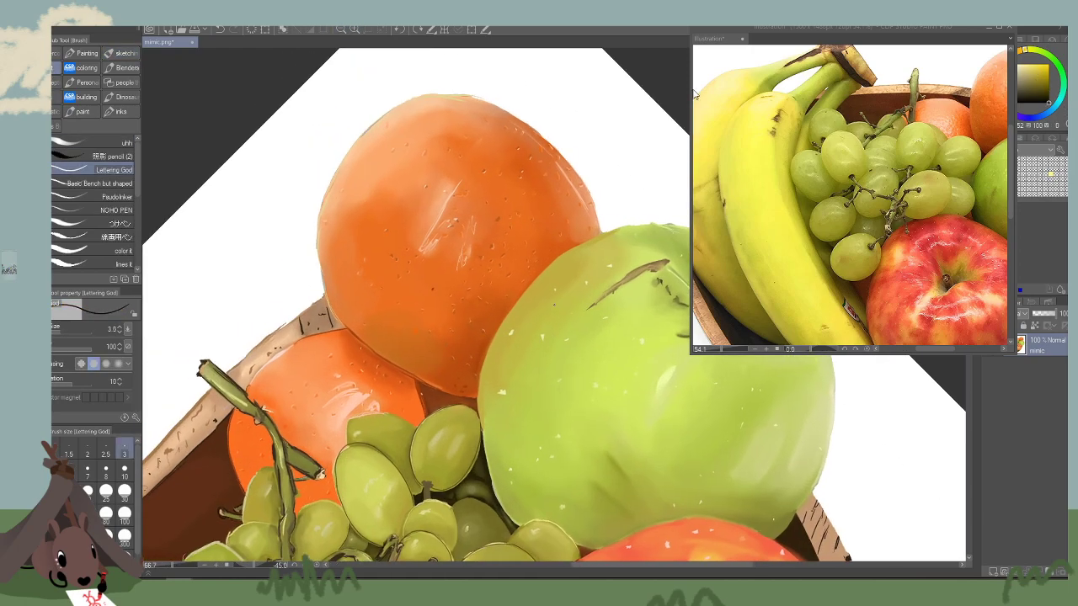
key(bracketleft)
key(bracketleft)
key(bracketleft)
key(bracketleft)
key(bracketleft)
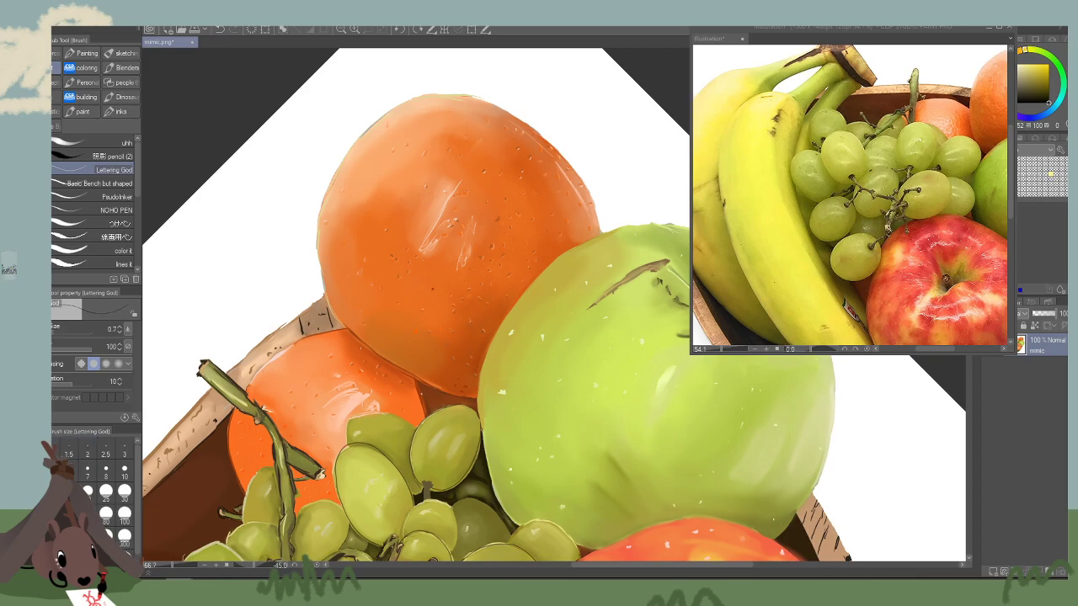
key(bracketright)
key(bracketright)
drag(566, 121, 433, 97)
Reset the canvas rotation to 0° and bring the reference's orange and green apple into view for comparison with the whole painting.
click(341, 32)
click(340, 31)
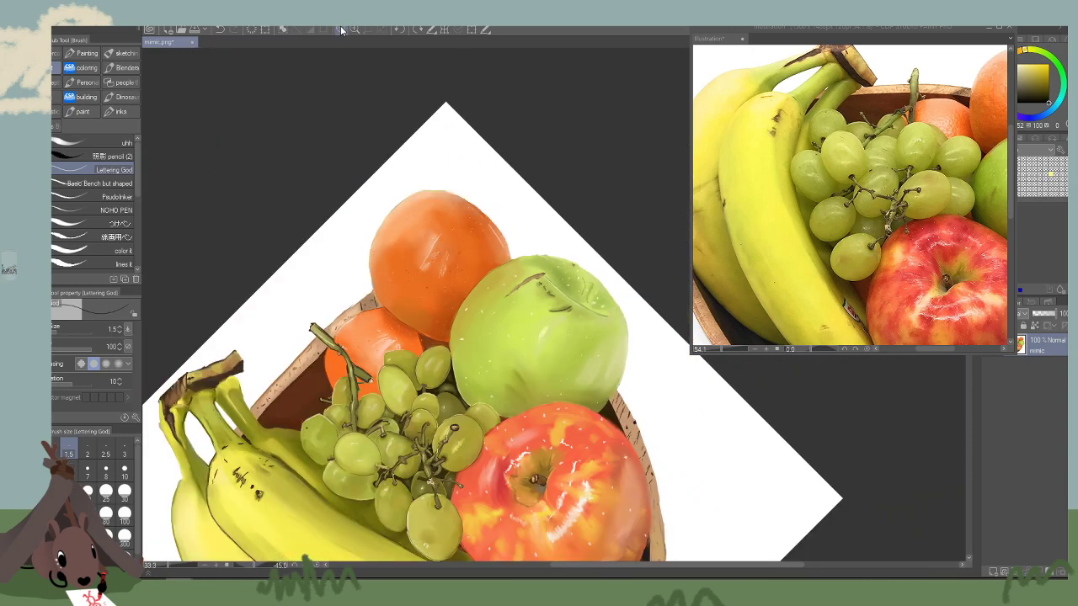
click(340, 31)
click(340, 31)
click(340, 31)
click(414, 31)
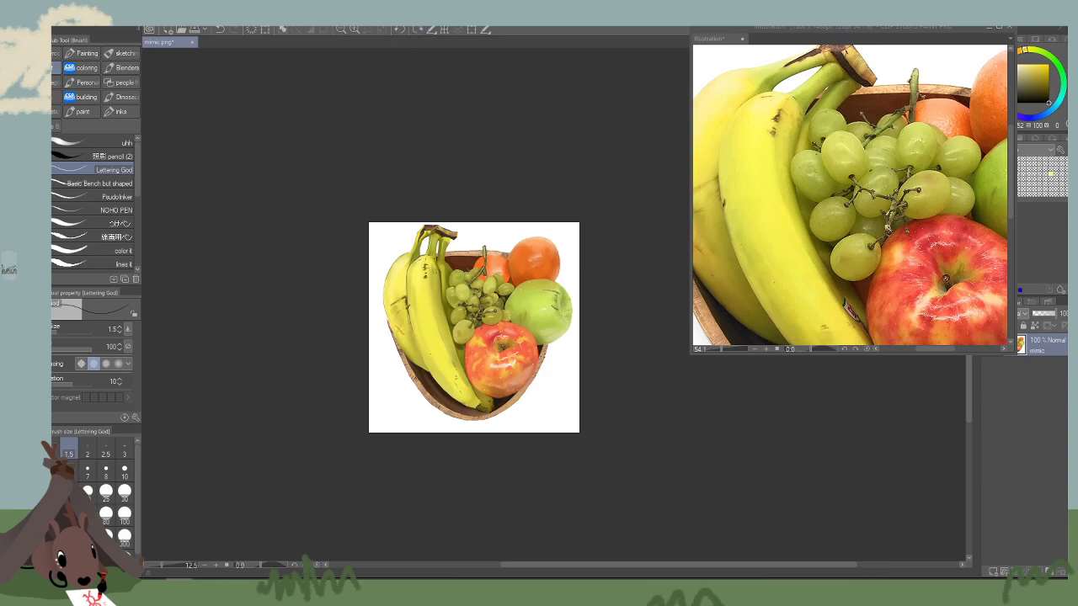
click(355, 30)
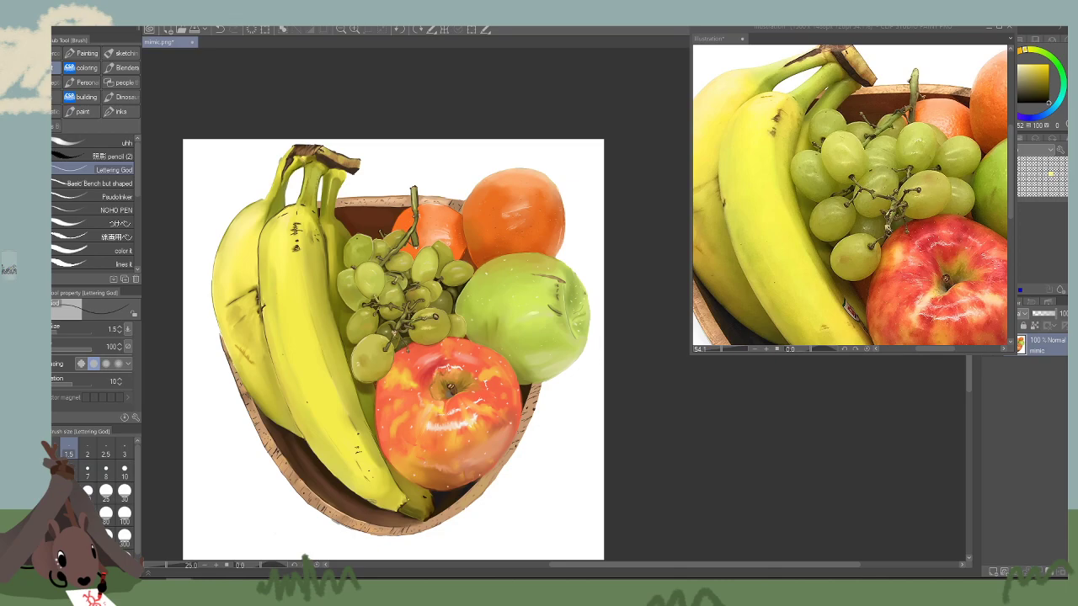
drag(708, 508, 782, 501)
drag(952, 284, 779, 281)
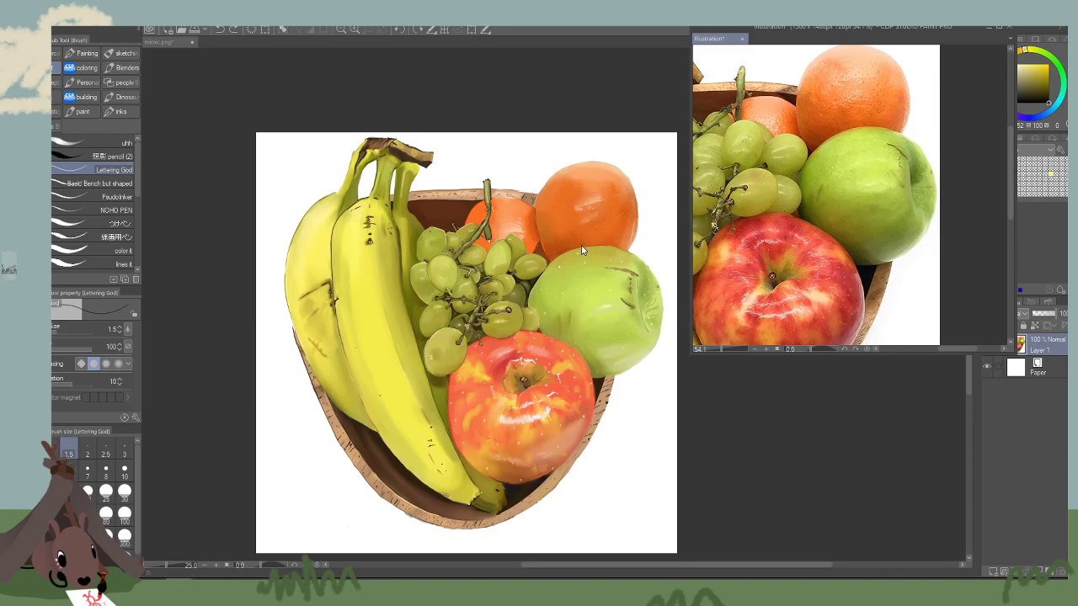
Sample an orange from the painted orange's shaded side and set up the Soft airbrush at size 25.
key(bracketright)
key(bracketright)
key(bracketright)
alt+click(546, 223)
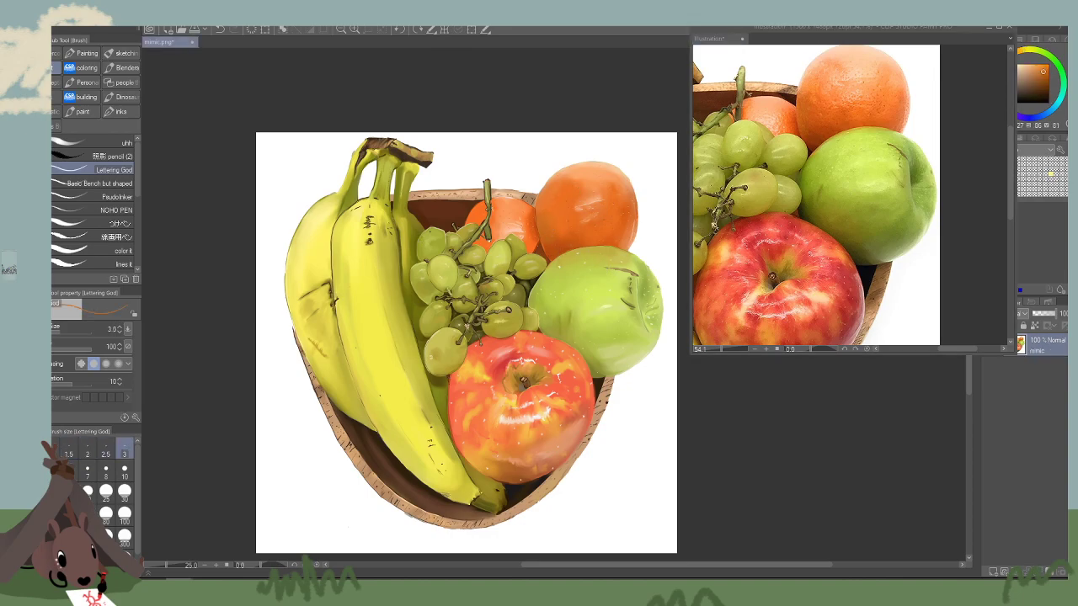
key(bracketright)
key(bracketright)
click(14, 198)
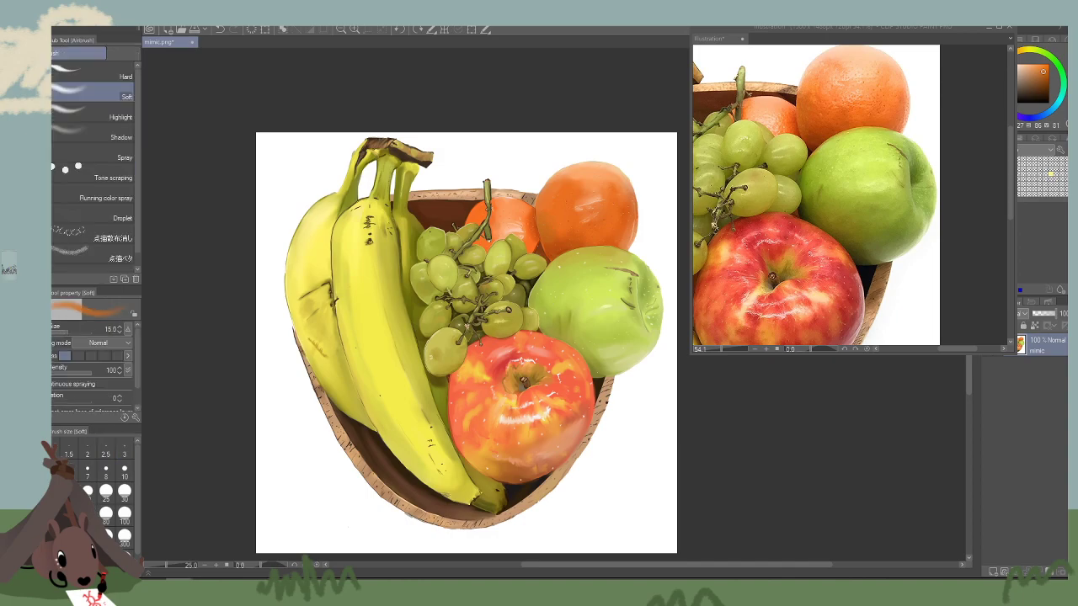
key(bracketright)
key(bracketright)
click(355, 30)
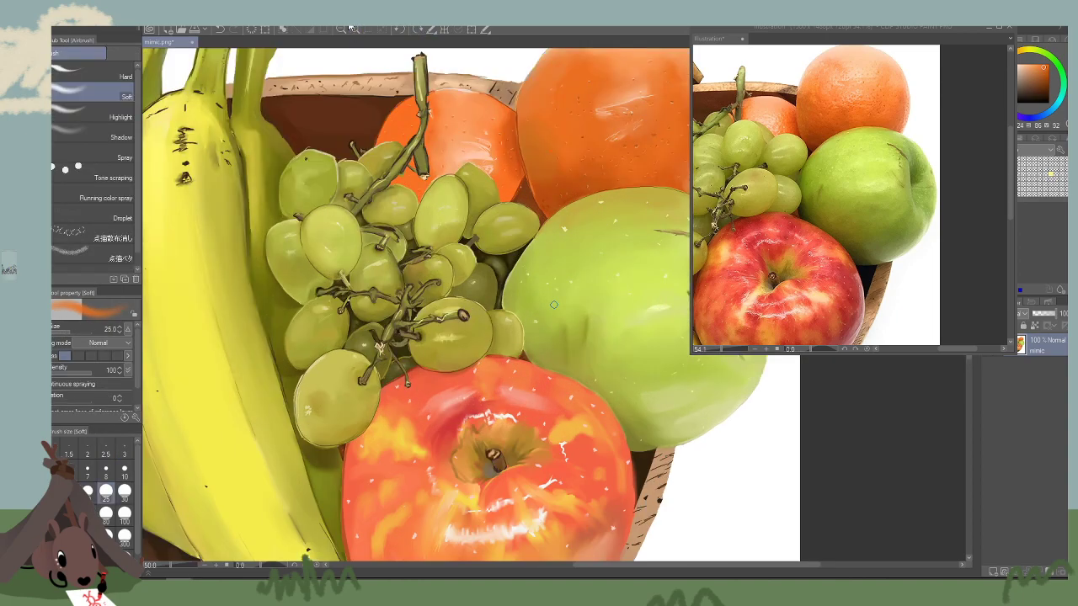
Enlarge the Soft airbrush, sample yellow-green from the green apple, and try a patch of it on the orange's side facing the grapes.
key(bracketright)
key(bracketright)
key(bracketright)
mouse_move(550, 126)
mouse_down()
mouse_move(521, 285)
mouse_move(503, 179)
mouse_up()
key(bracketright)
key(bracketright)
key(bracketright)
key(bracketright)
alt+click(526, 293)
alt+click(516, 231)
key(bracketright)
key(bracketright)
key(bracketright)
key(bracketright)
drag(514, 236, 546, 304)
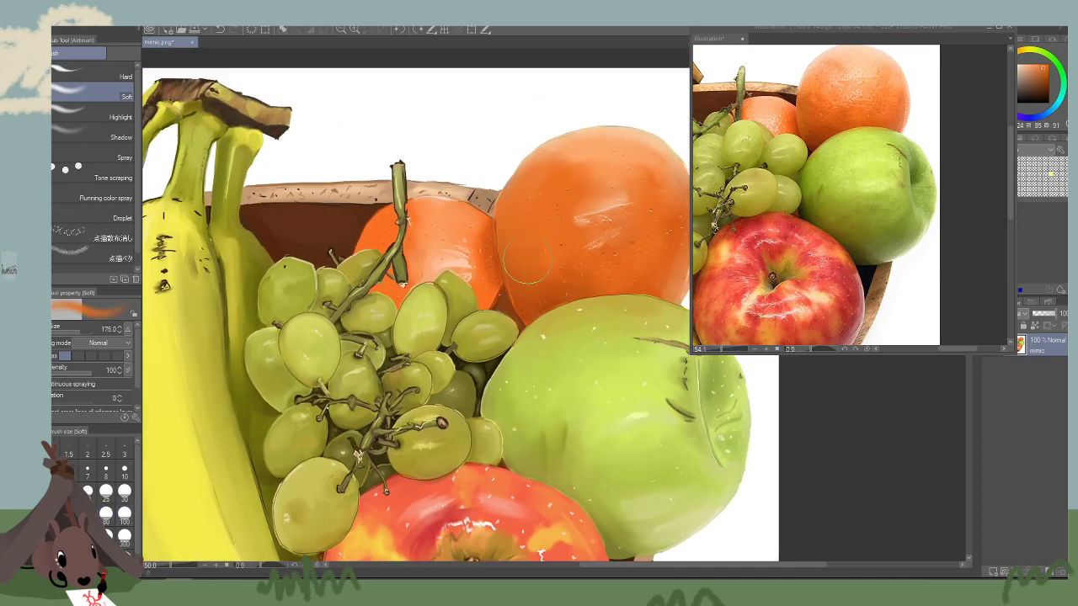
alt+click(576, 313)
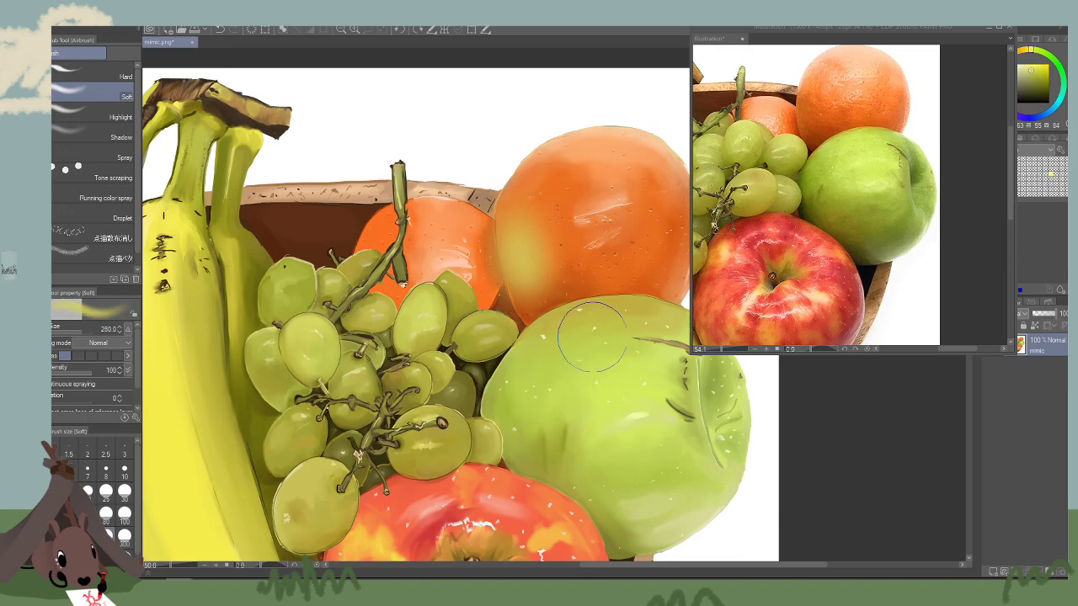
Add a new layer and airbrush the apple's yellow-green broadly over the orange's left side with Soft at size 300.
click(993, 572)
key(bracketleft)
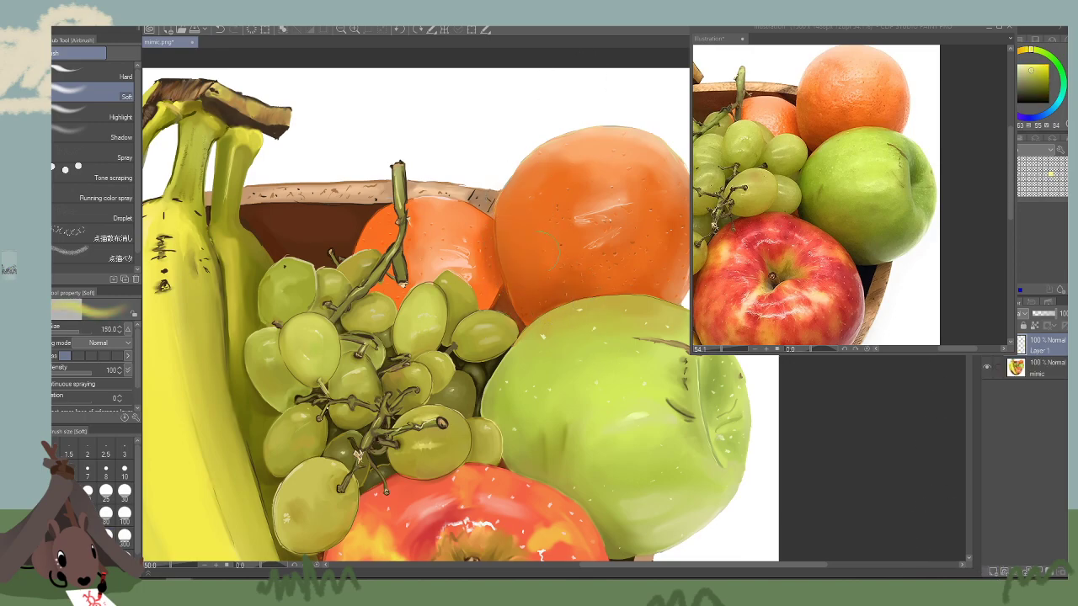
key(bracketright)
key(bracketright)
drag(535, 270, 544, 202)
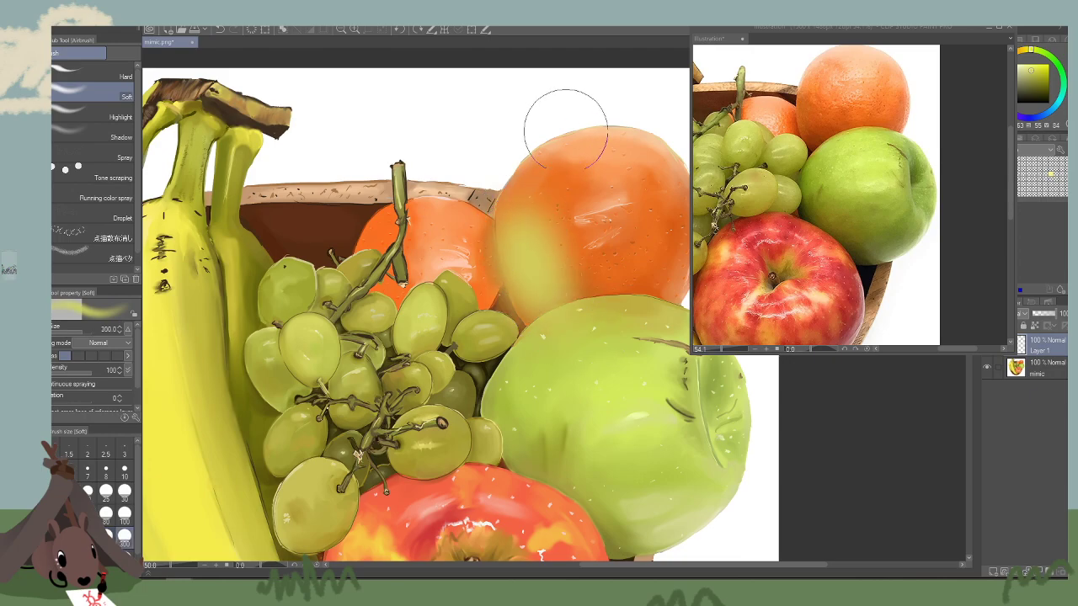
mouse_move(539, 328)
mouse_down()
mouse_move(570, 109)
mouse_move(657, 52)
mouse_up()
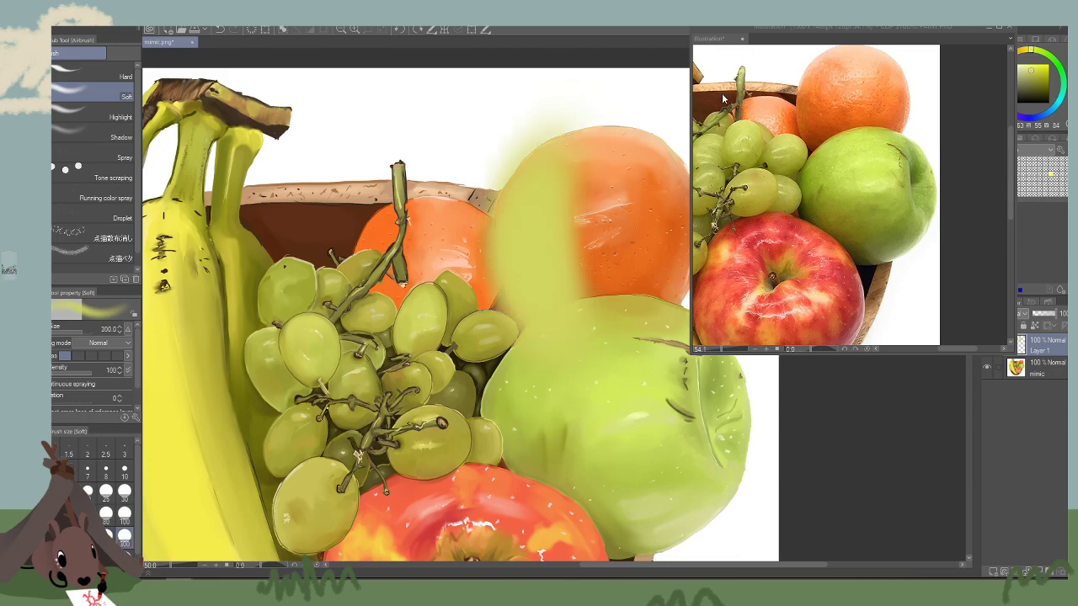
Hide the reference window and erase the outer parts of the yellow-green patch with transparent color, using Soft at size 450.
click(1008, 28)
key(bracketright)
key(bracketright)
key(bracketright)
mouse_move(602, 119)
mouse_down()
mouse_move(518, 127)
mouse_move(531, 103)
mouse_move(459, 168)
mouse_move(442, 261)
mouse_move(455, 299)
mouse_move(493, 331)
mouse_up()
drag(540, 131, 530, 404)
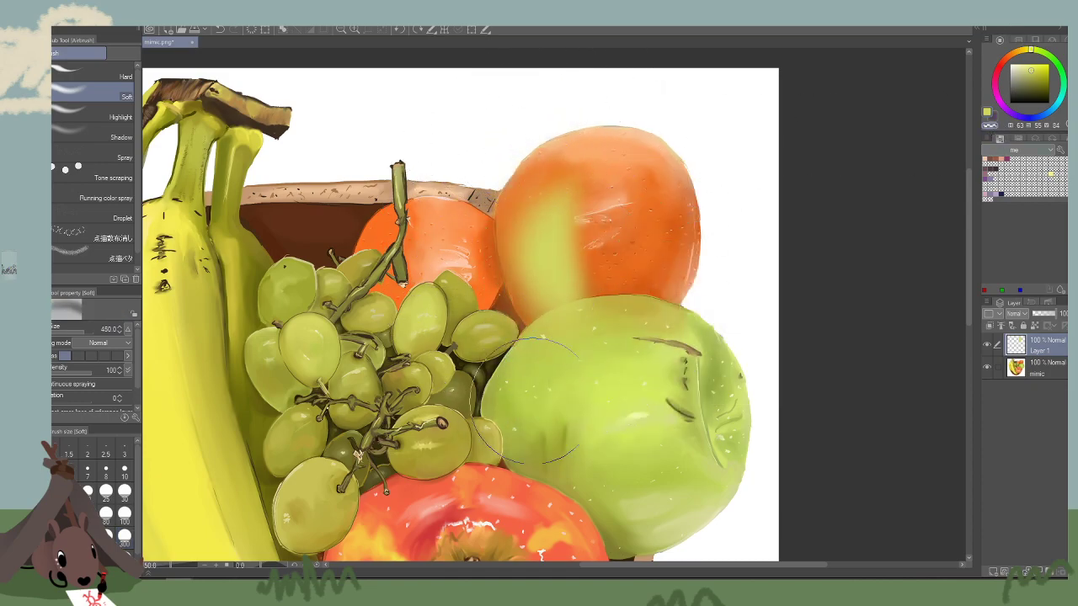
drag(497, 192, 503, 224)
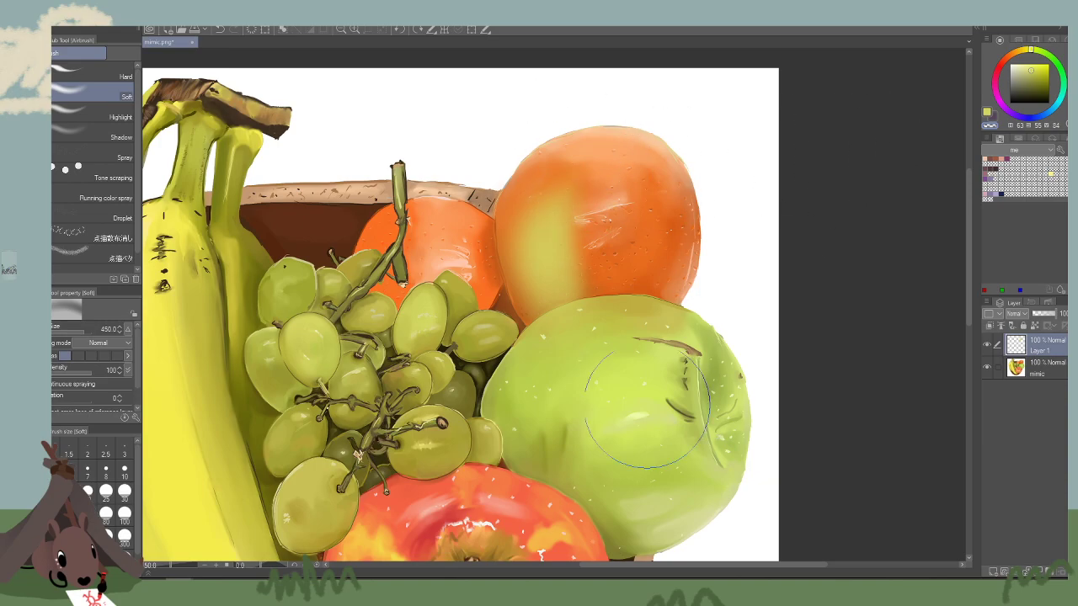
Fade the yellow-green patch on the orange to a faint reflected tint with the transparent Soft airbrush, enlarging it from 600 to 1000.
key(ctrl+z)
mouse_move(598, 120)
mouse_down()
mouse_move(712, 343)
mouse_move(743, 468)
mouse_up()
key(ctrl+z)
key(])
key(])
key(])
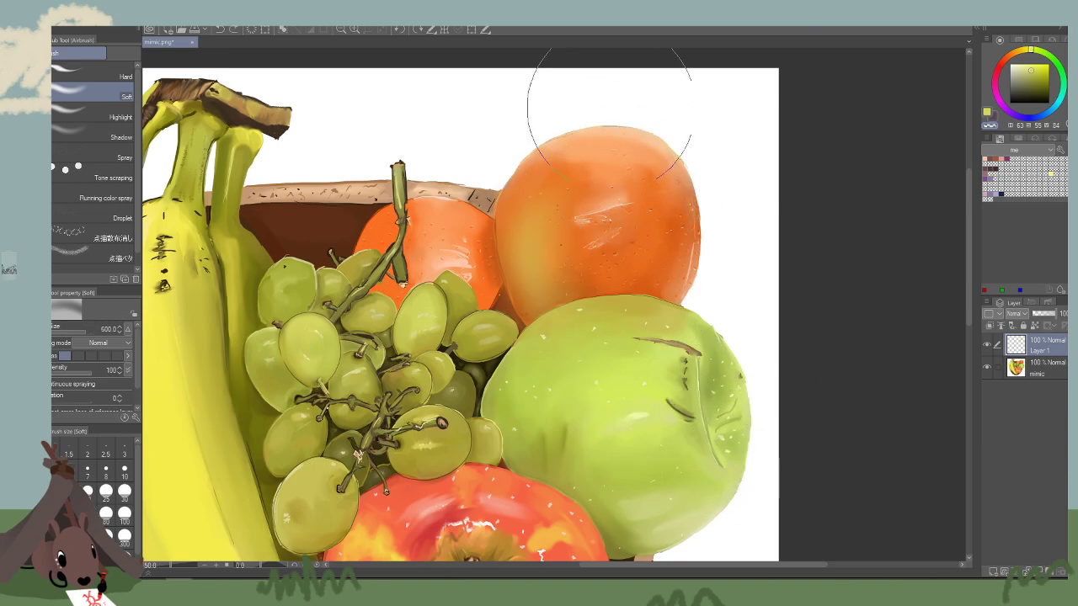
key(ctrl+z)
key(bracketright)
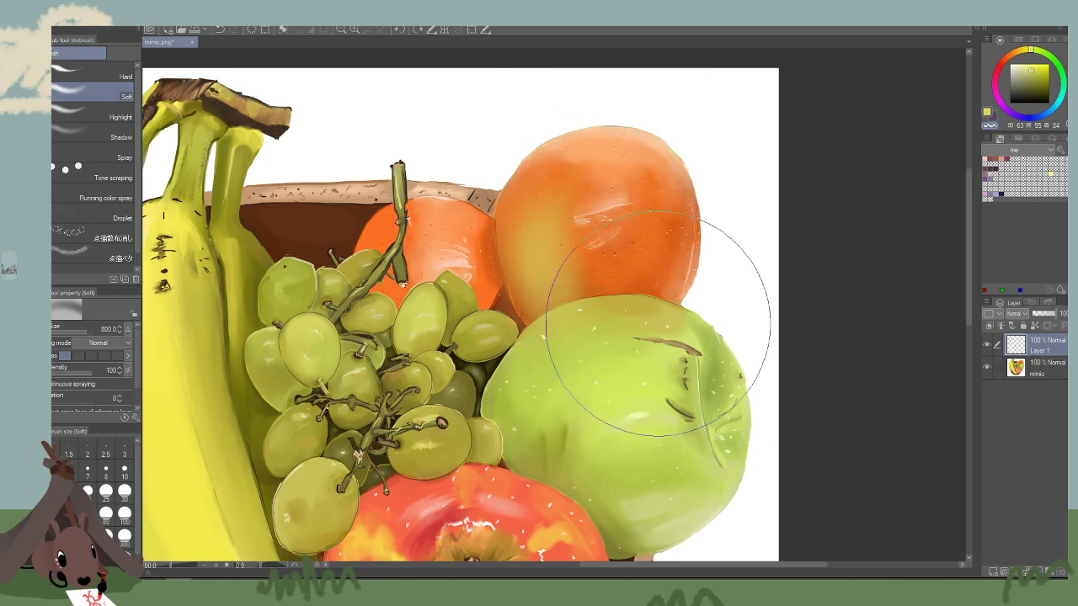
key(ctrl+z)
click(341, 29)
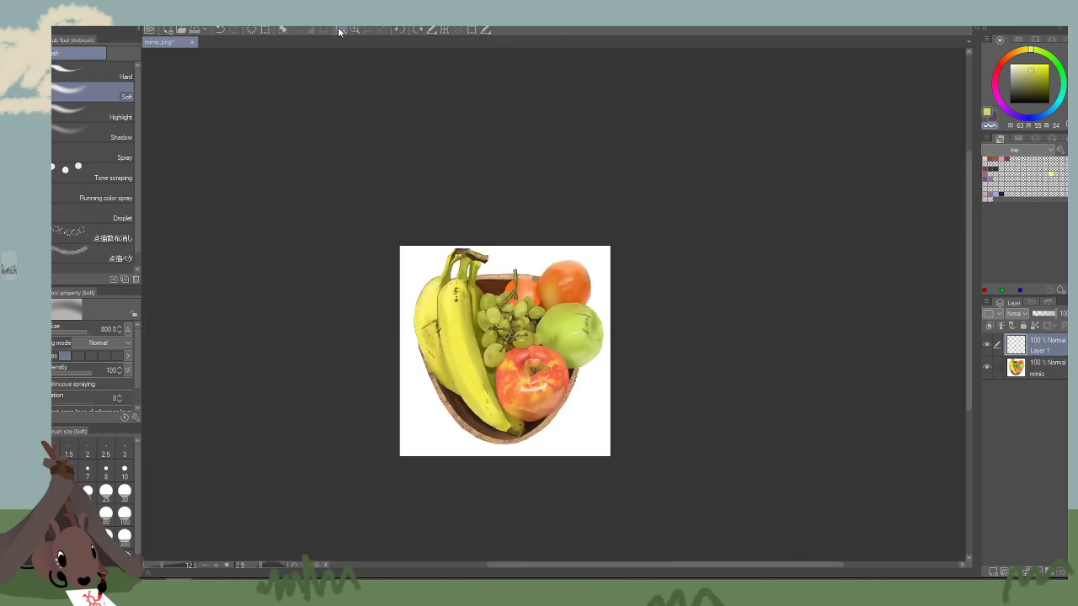
key(bracketright)
drag(639, 273, 656, 250)
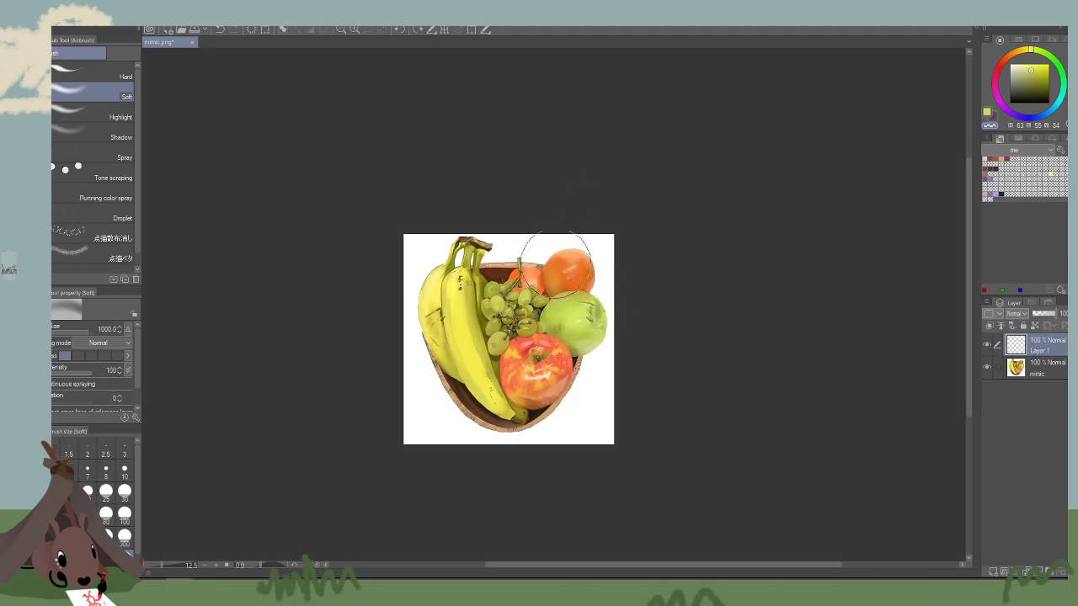
scroll(584, 251, up, 5)
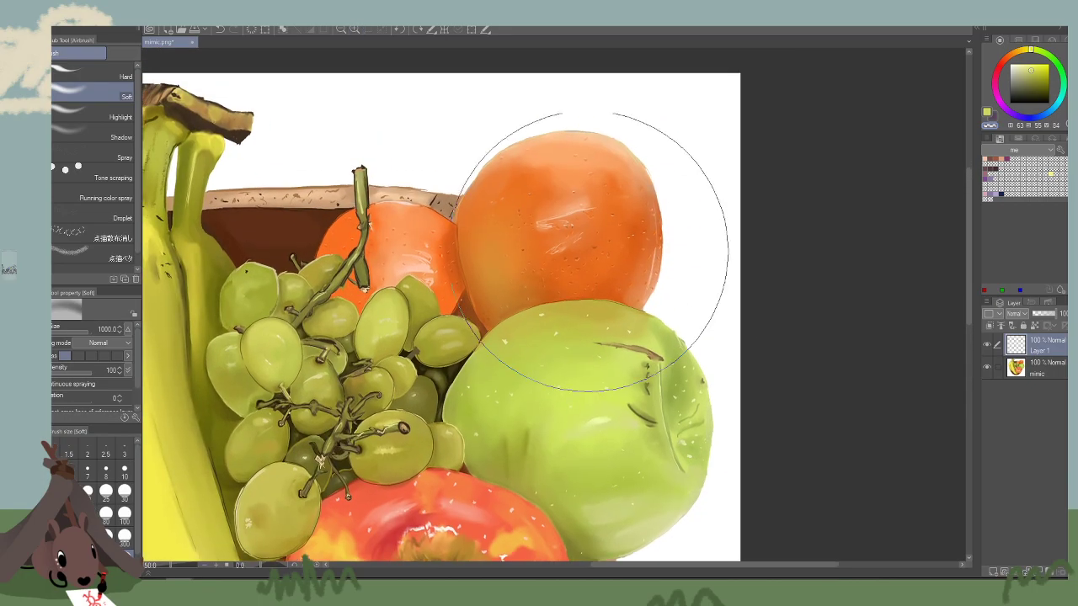
Sample the orange's main color for the Soft airbrush at size 400 and reopen the reference with its orange fully in view.
alt+click(598, 228)
key(bracketleft)
key(bracketleft)
key(bracketleft)
key(bracketleft)
key(bracketleft)
key(bracketleft)
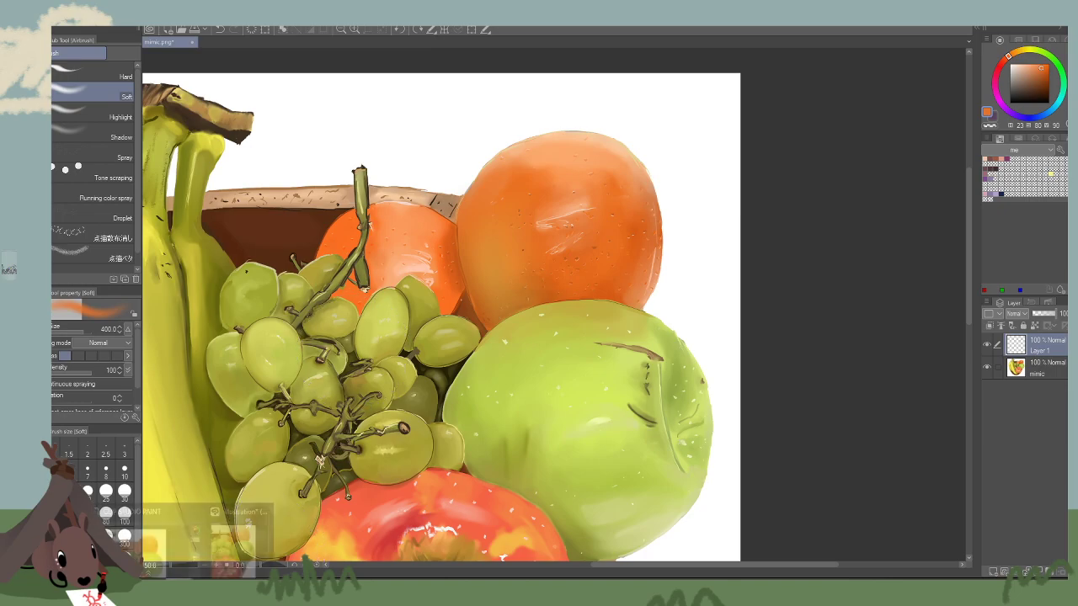
click(240, 539)
scroll(876, 211, up, 2)
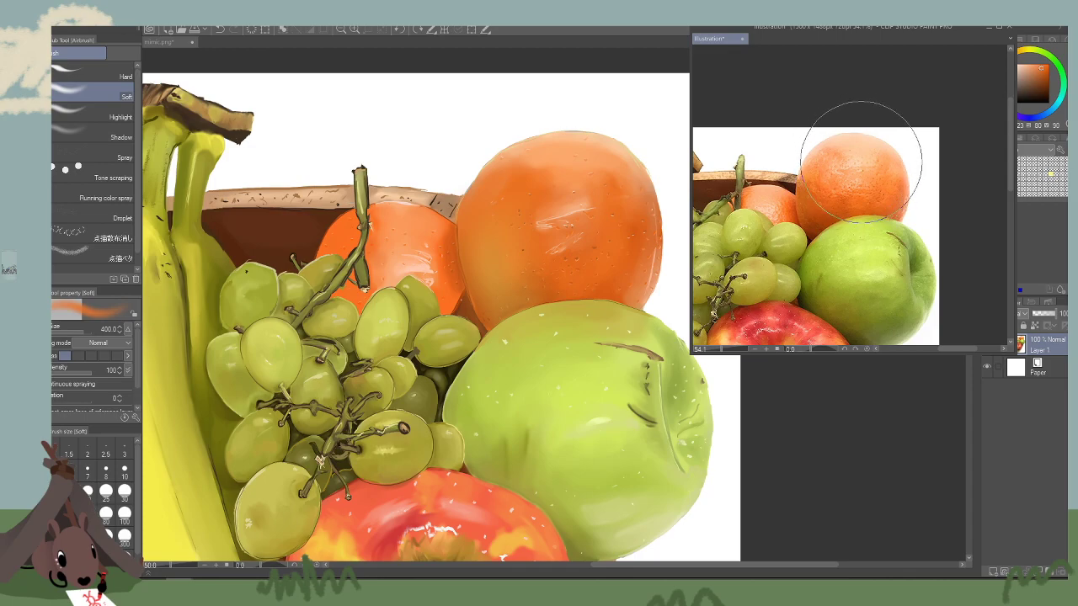
click(544, 236)
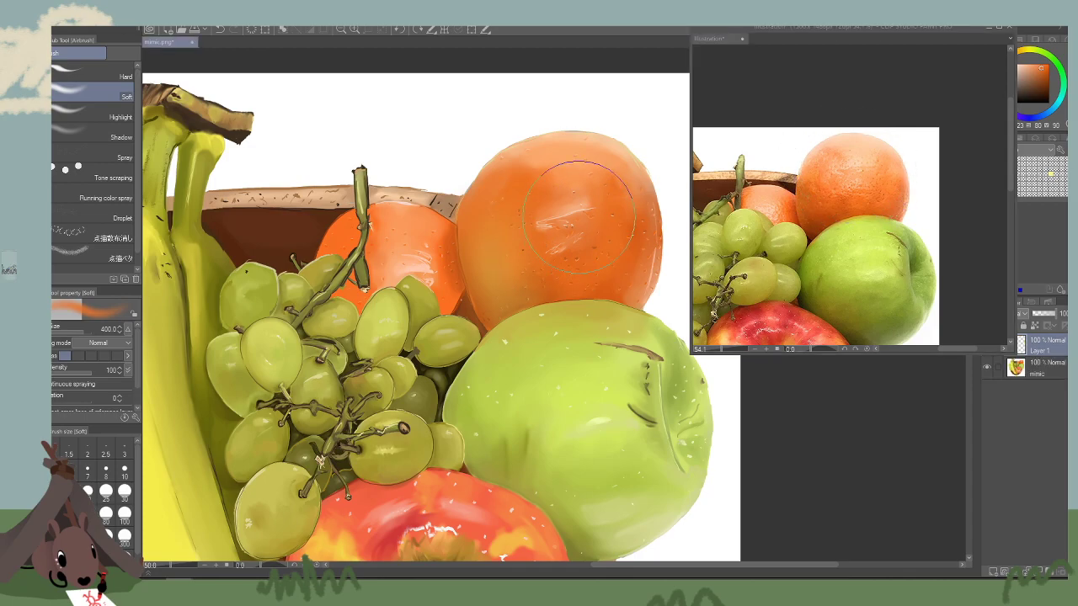
Airbrush pale orange sampled from the orange's upper edge over its top and old highlight streaks, using Soft at size 300.
key(bracketleft)
key(bracketleft)
key(bracketleft)
key(bracketleft)
alt+click(574, 152)
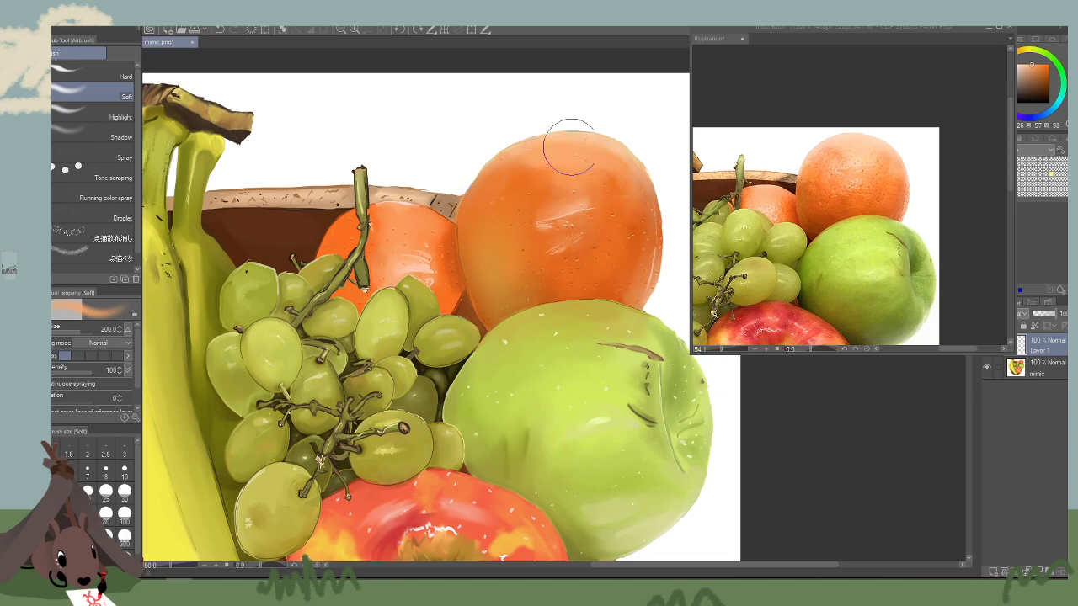
key(bracketright)
key(bracketright)
mouse_move(581, 166)
mouse_down()
mouse_move(538, 189)
mouse_move(623, 168)
mouse_move(547, 221)
mouse_move(630, 187)
mouse_move(598, 210)
mouse_up()
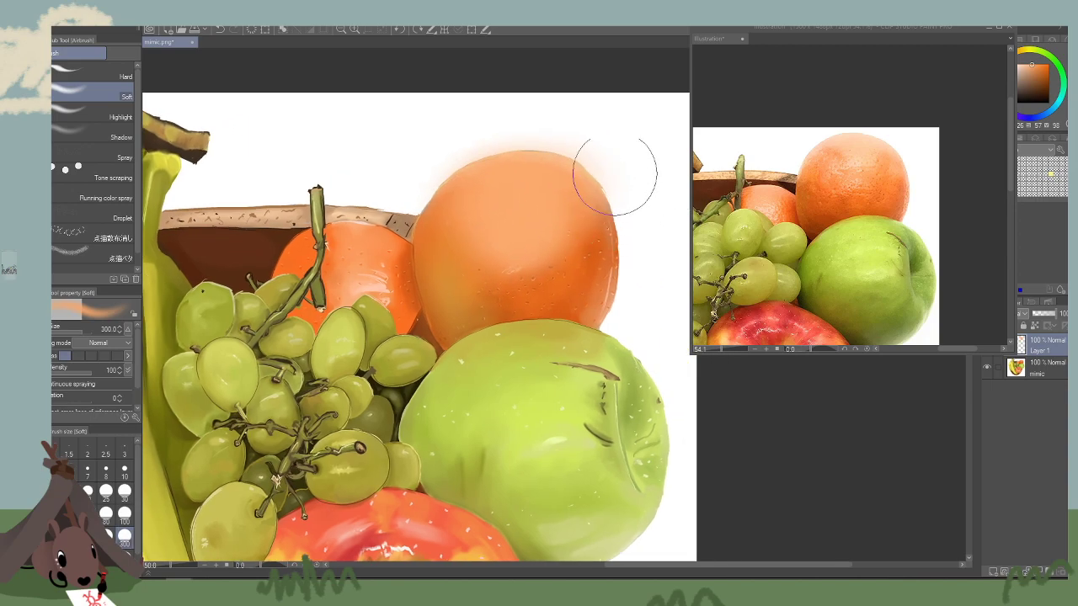
Blend deeper oranges sampled from the fruit's right and lower areas across its middle, using Soft at sizes 250 to 350.
key(bracketleft)
key(bracketleft)
key(bracketleft)
drag(525, 281, 540, 305)
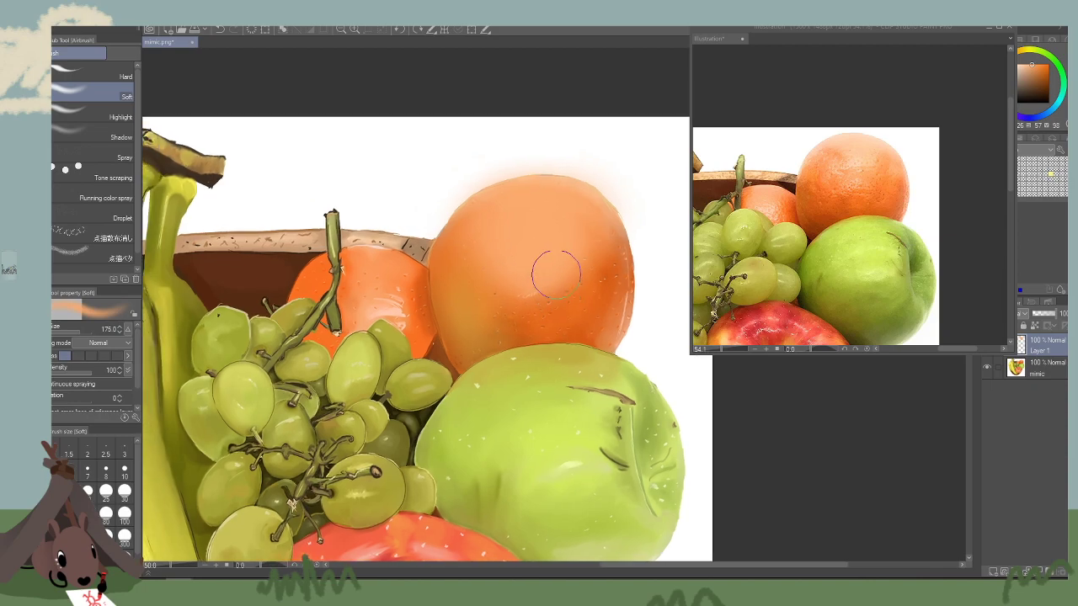
alt+click(588, 270)
key(bracketright)
key(bracketright)
key(bracketright)
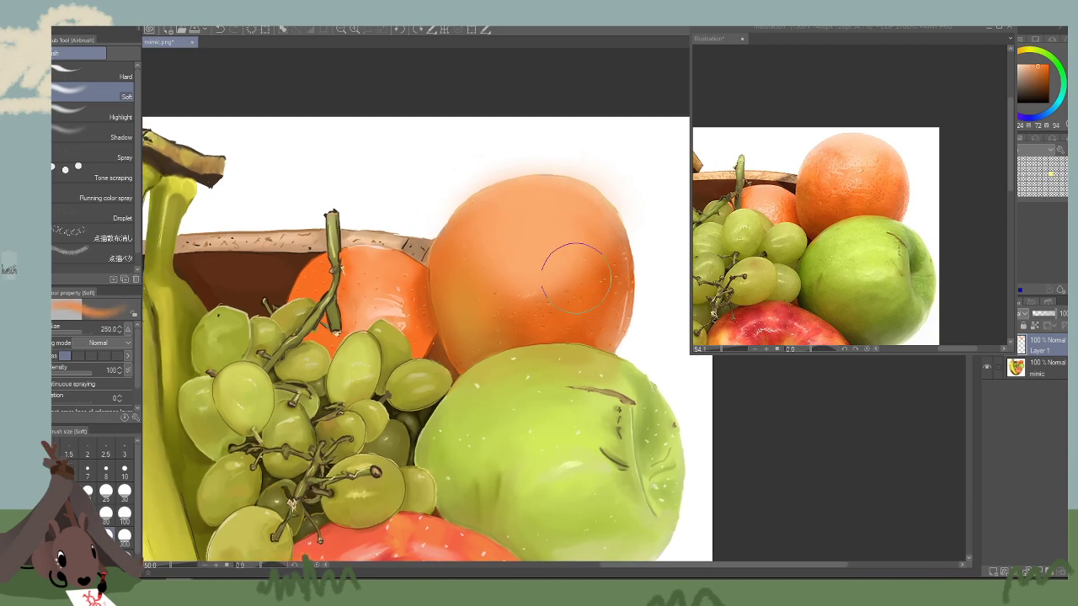
alt+click(534, 305)
key(bracketright)
drag(519, 304, 500, 267)
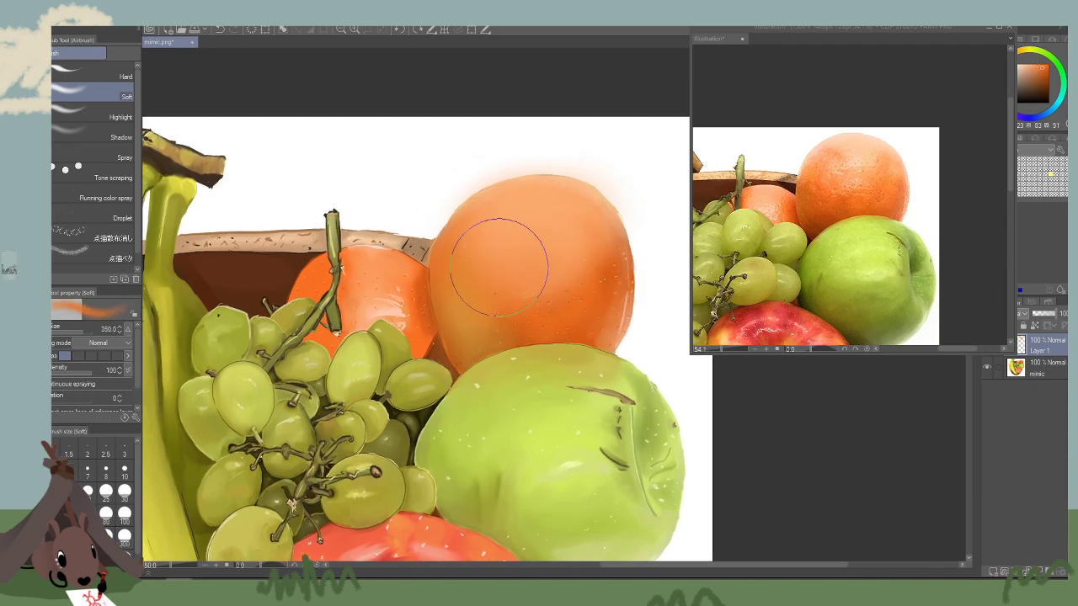
Smooth the orange's light-to-mid transition with tones sampled from its middle and top, using Soft at sizes 400 and 350.
alt+click(571, 271)
drag(578, 295, 534, 297)
key(bracketright)
alt+click(556, 213)
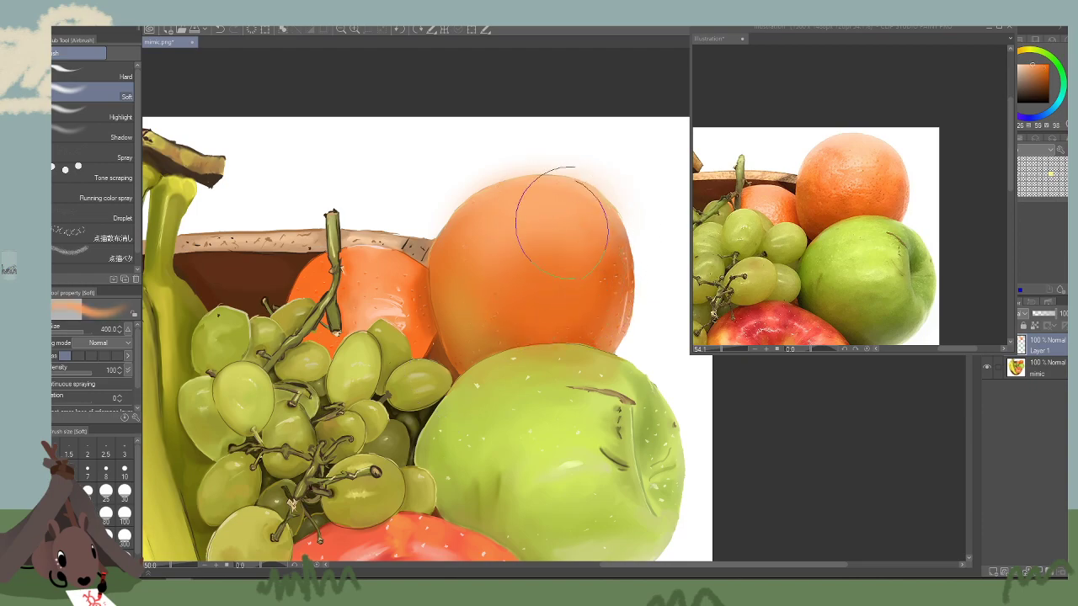
mouse_move(570, 214)
mouse_down()
mouse_move(526, 262)
mouse_move(535, 291)
mouse_move(596, 257)
mouse_move(523, 242)
mouse_move(495, 248)
mouse_up()
key(bracketleft)
mouse_move(606, 251)
mouse_down()
mouse_move(565, 241)
mouse_move(494, 254)
mouse_move(650, 235)
mouse_move(581, 307)
mouse_move(583, 293)
mouse_move(533, 294)
mouse_move(570, 252)
mouse_up()
Reinforce the orange's lower shading above the green apple with a deeper orange sampled from its lower right, keeping Soft at size 350.
alt+click(589, 308)
alt+click(863, 202)
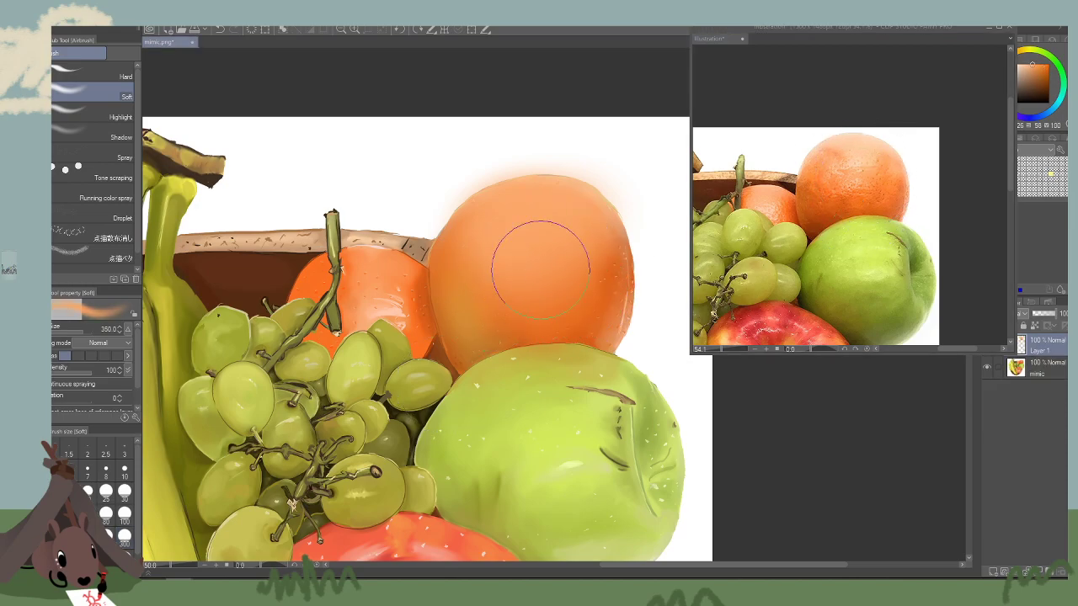
alt+click(586, 306)
drag(585, 306, 527, 312)
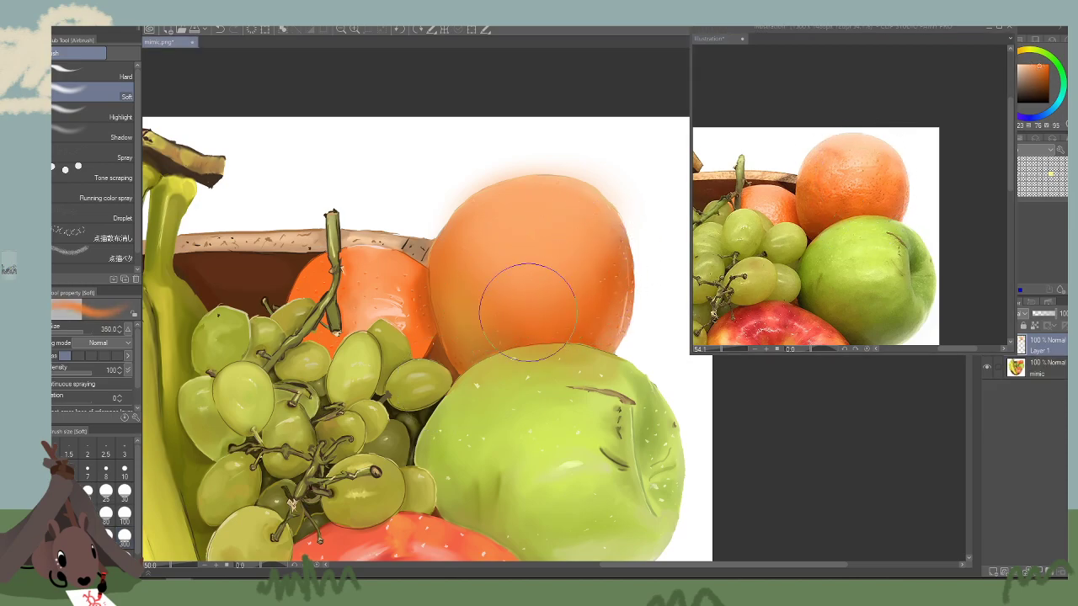
Airbrush a broad highlight across the orange's upper area in pale orange sampled from the reference orange, using Soft up to size 350.
key(bracketleft)
key(bracketleft)
key(bracketleft)
alt+click(861, 179)
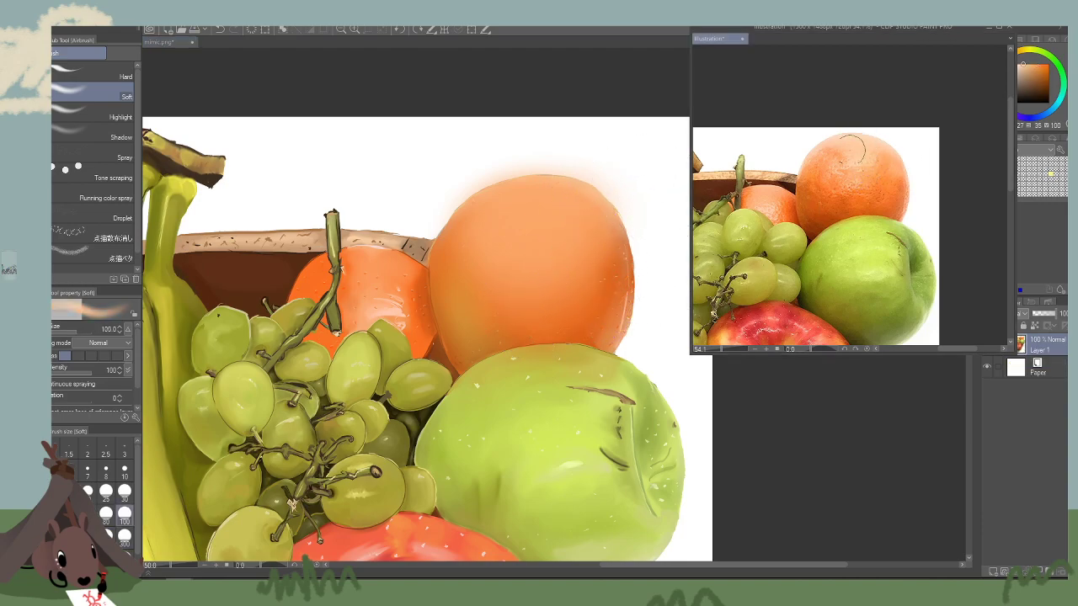
click(539, 229)
key(bracketright)
key(bracketright)
key(bracketright)
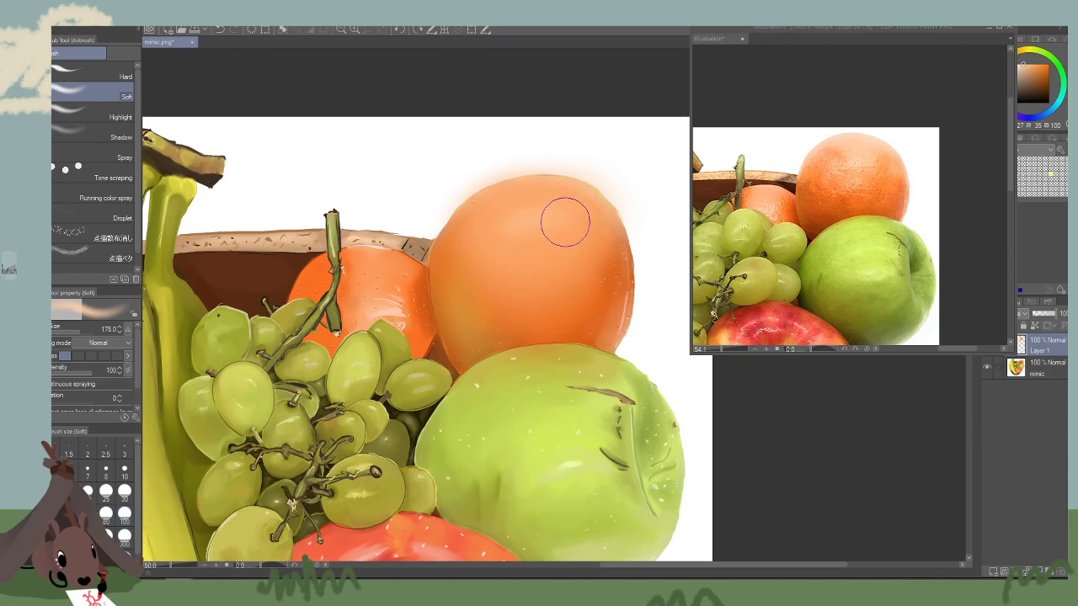
key(bracketright)
key(bracketright)
mouse_move(552, 220)
mouse_down()
mouse_move(520, 219)
mouse_move(566, 218)
mouse_up()
key(bracketright)
key(bracketright)
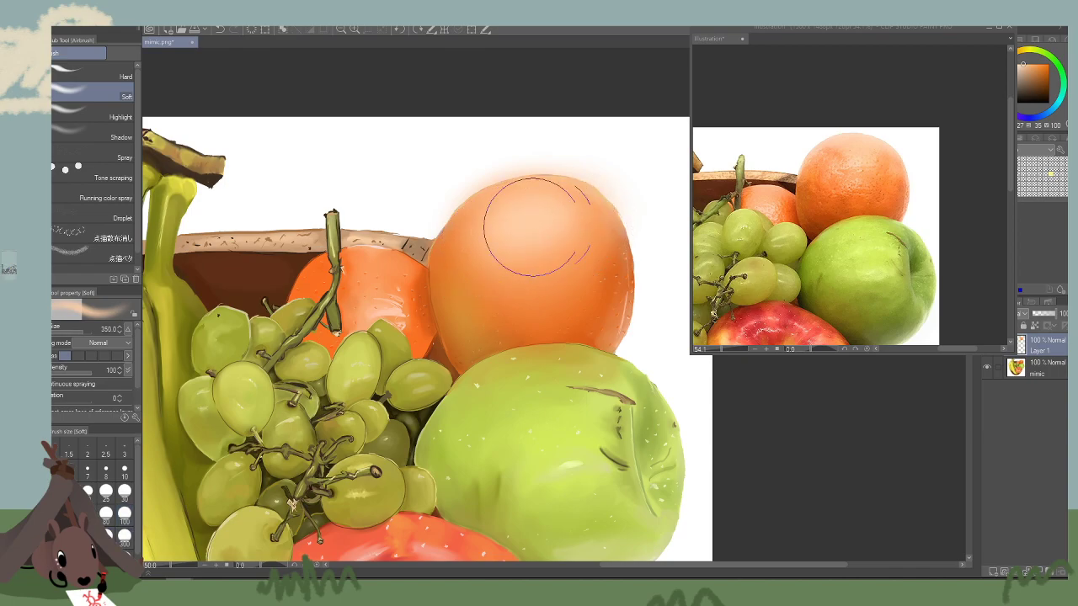
Blend the broad highlight into the orange's middle with tones sampled from below it and its lit area, using Soft at sizes 250 and 350.
key(bracketleft)
key(bracketleft)
alt+click(566, 270)
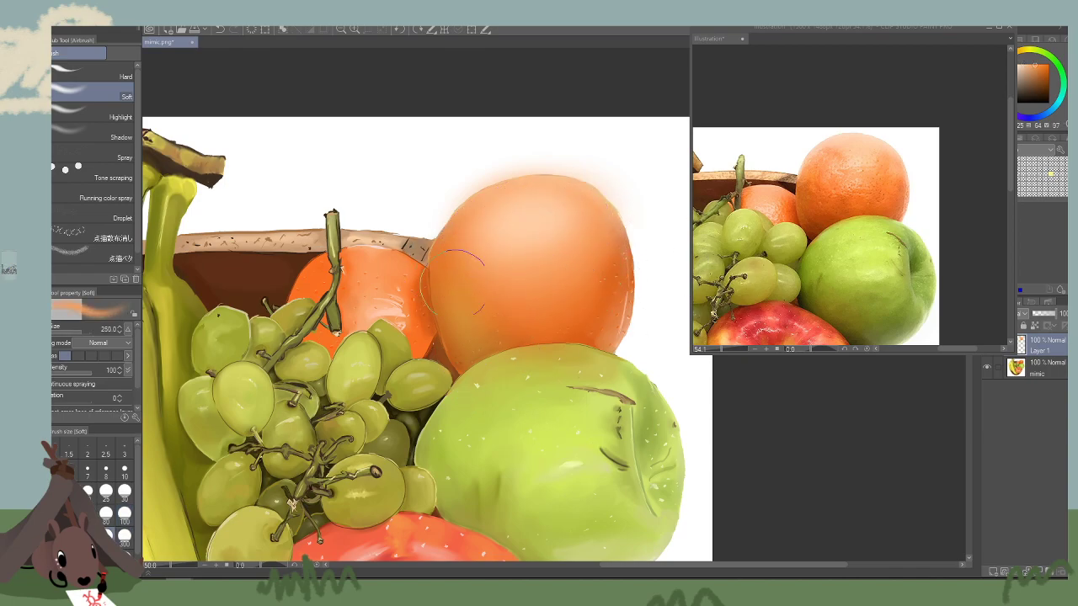
key(bracketright)
key(bracketright)
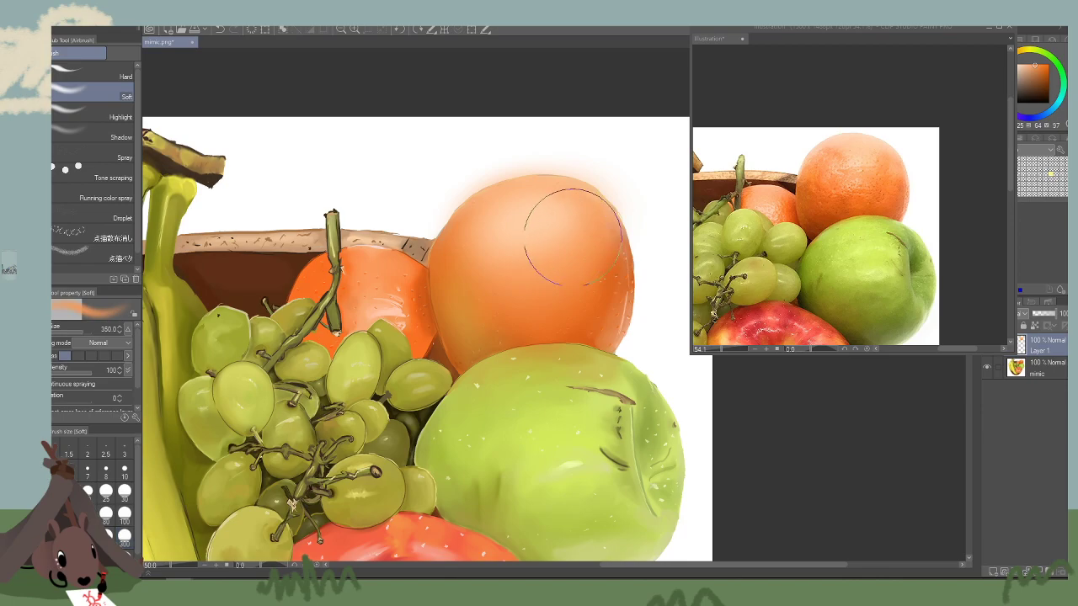
alt+click(522, 230)
mouse_move(519, 234)
mouse_down()
mouse_move(561, 214)
mouse_move(523, 233)
mouse_move(559, 242)
mouse_move(551, 267)
mouse_up()
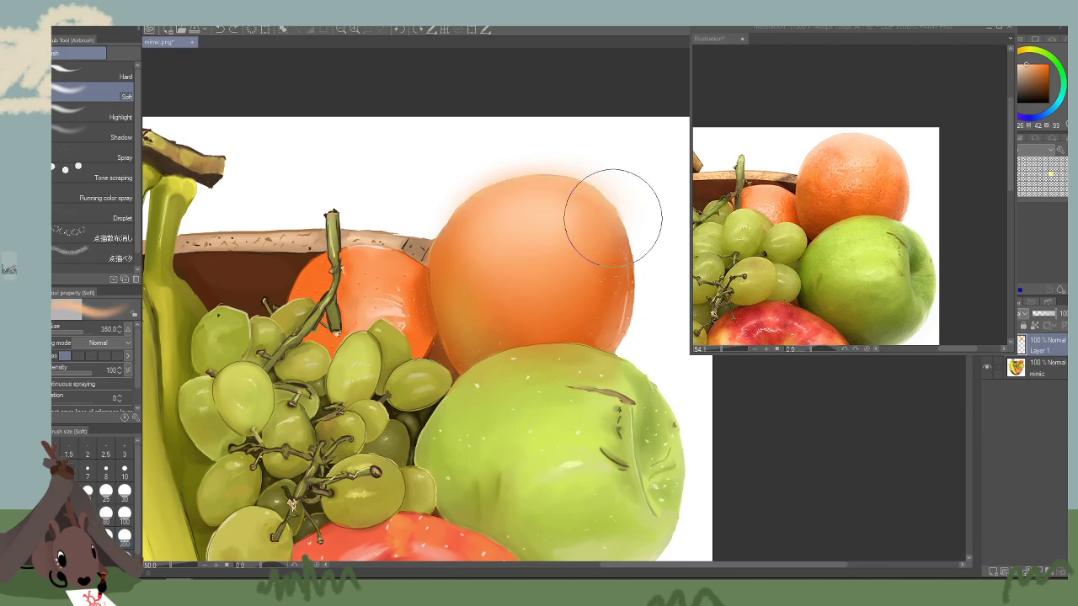
key(bracketleft)
key(bracketleft)
key(bracketleft)
key(bracketleft)
key(bracketleft)
key(bracketleft)
key(bracketleft)
key(bracketleft)
alt+click(602, 286)
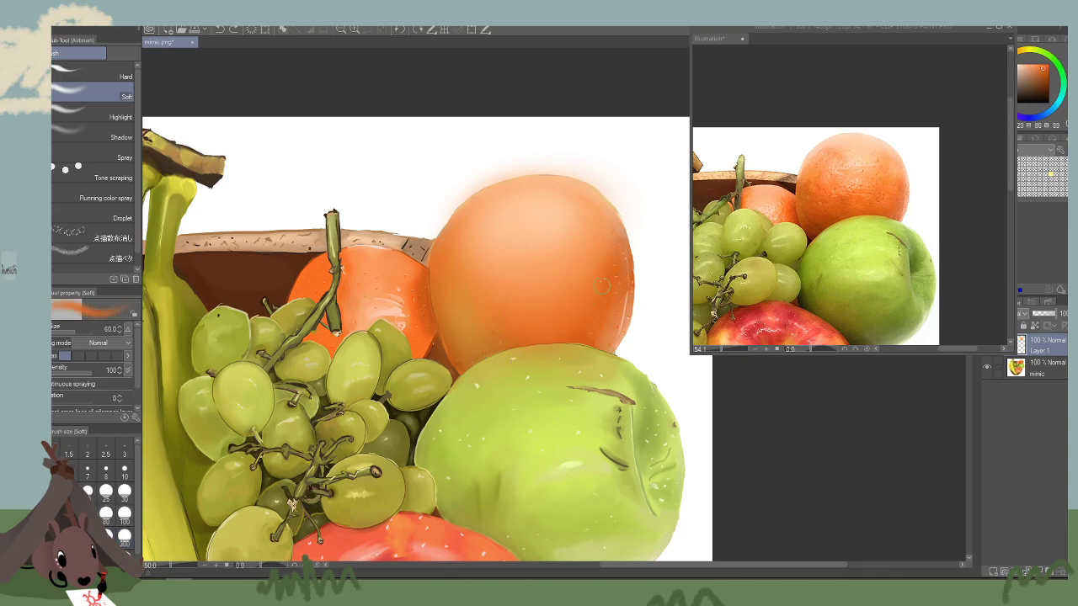
key(bracketright)
key(bracketright)
key(bracketright)
key(bracketright)
key(bracketright)
key(bracketright)
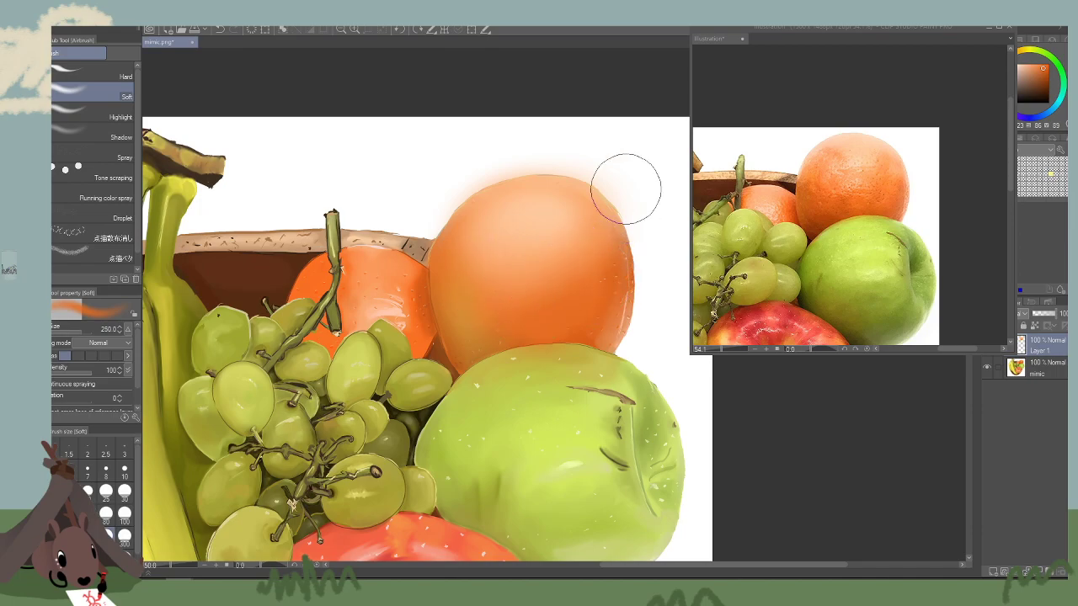
key(bracketright)
Extend the pale highlight down the orange's upper middle with light orange sampled from the reference, using Soft at size 200.
key(b)
click(885, 160)
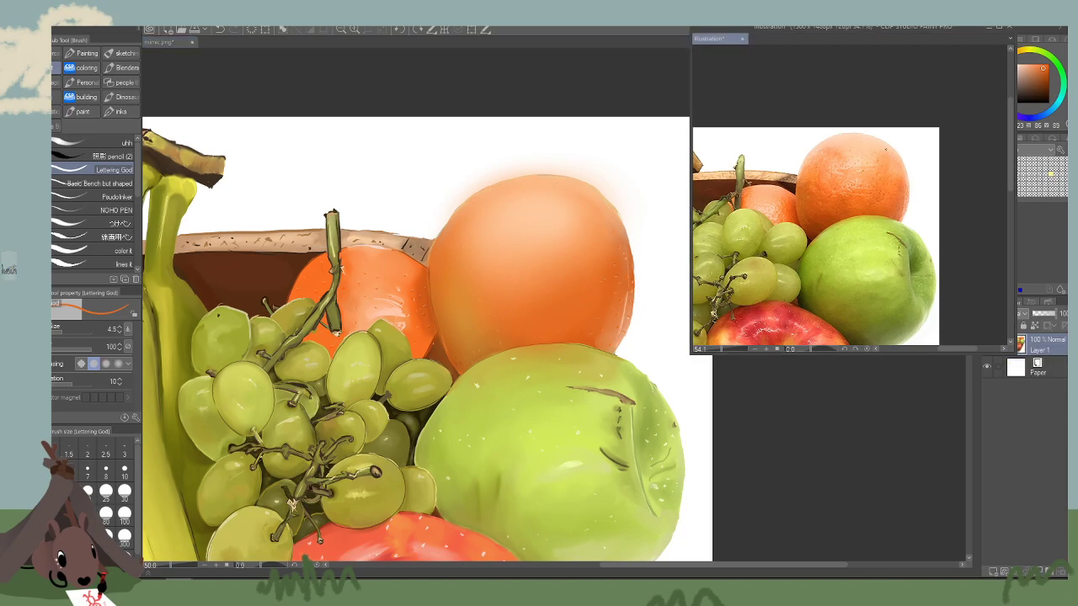
click(664, 178)
key(b)
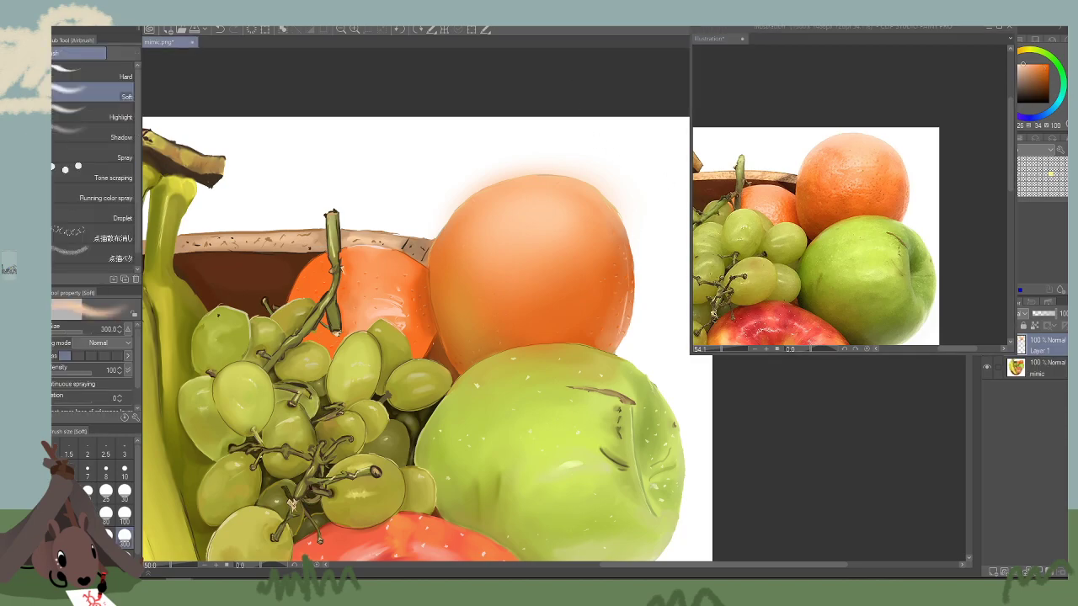
click(354, 29)
key(bracketleft)
key(bracketleft)
key(bracketleft)
key(bracketleft)
key(bracketleft)
key(bracketleft)
key(bracketleft)
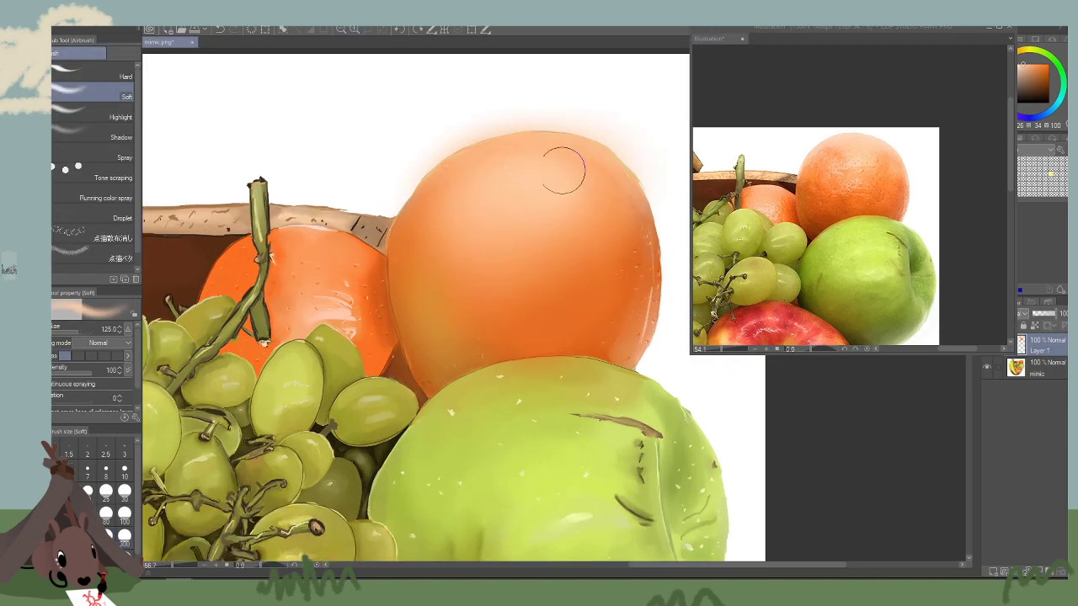
key(bracketright)
key(bracketright)
key(bracketright)
drag(574, 229, 498, 248)
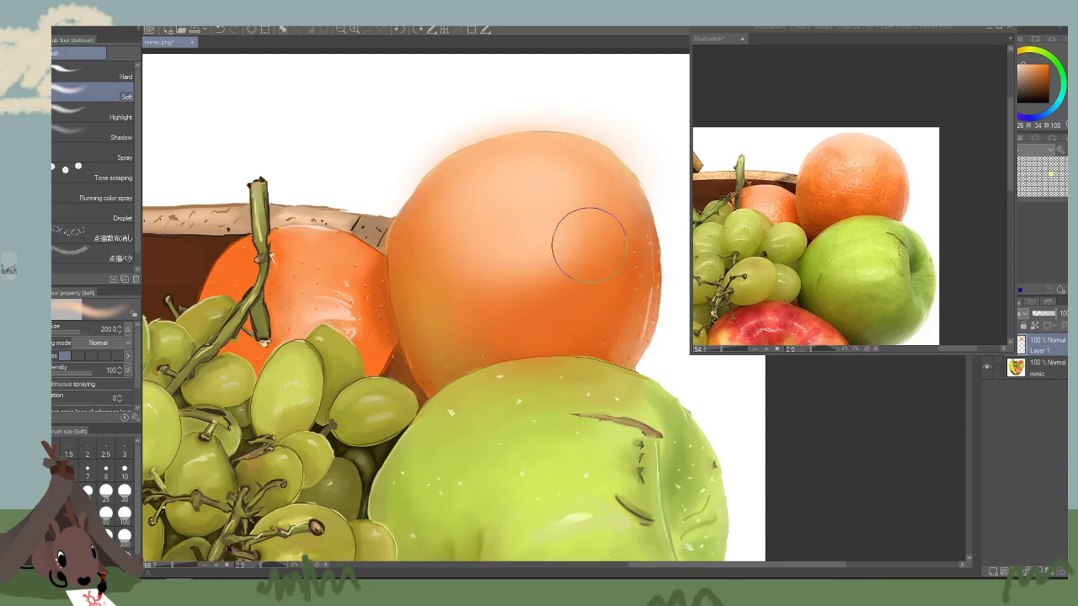
mouse_move(575, 248)
mouse_down()
mouse_move(616, 225)
mouse_move(590, 210)
mouse_move(453, 246)
mouse_move(476, 240)
mouse_move(500, 278)
mouse_move(555, 281)
mouse_move(641, 250)
mouse_move(568, 300)
mouse_move(590, 277)
mouse_move(545, 290)
mouse_up()
Soften the highlight's lower edge with a deeper orange sampled from the fruit's middle, using Soft at size 350.
alt+click(572, 303)
key(bracketright)
key(bracketright)
key(bracketright)
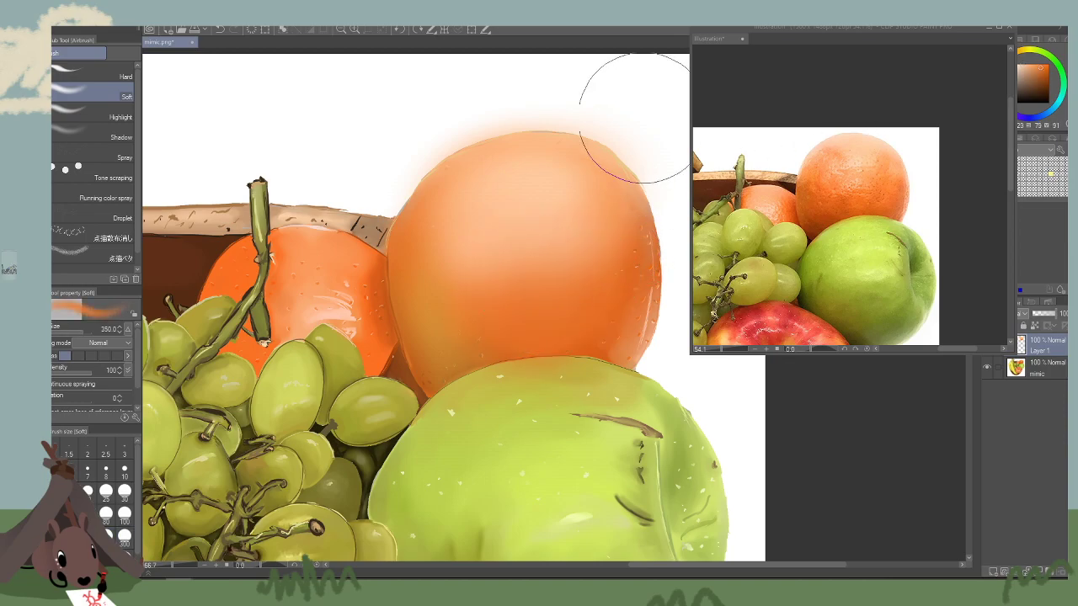
alt+click(647, 118)
key(bracketleft)
key(bracketleft)
key(bracketleft)
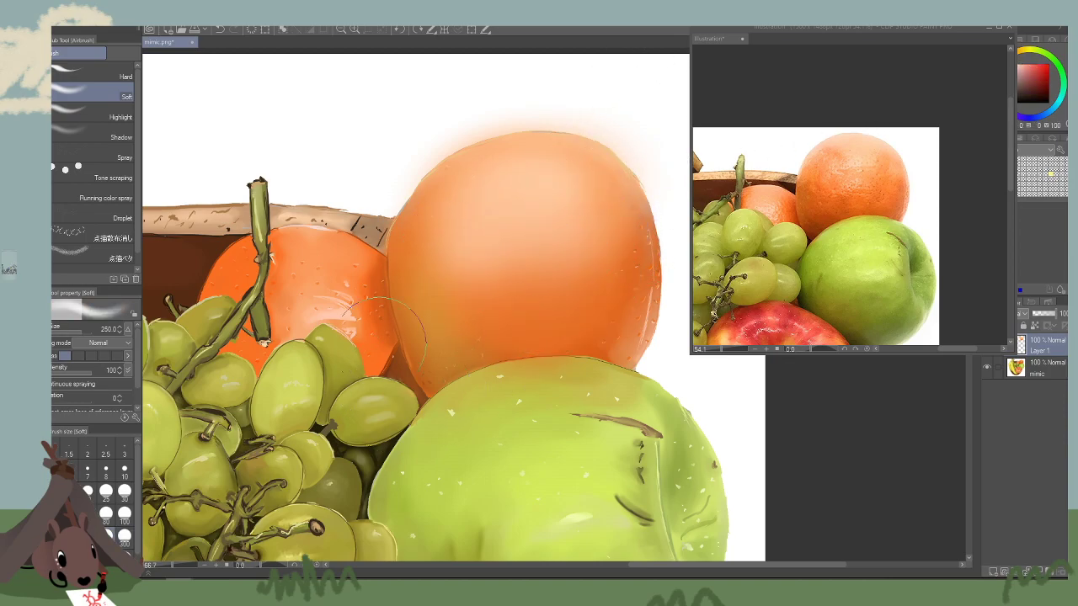
key(bracketleft)
key(bracketleft)
key(bracketleft)
key(bracketleft)
drag(547, 295, 588, 321)
key(bracketleft)
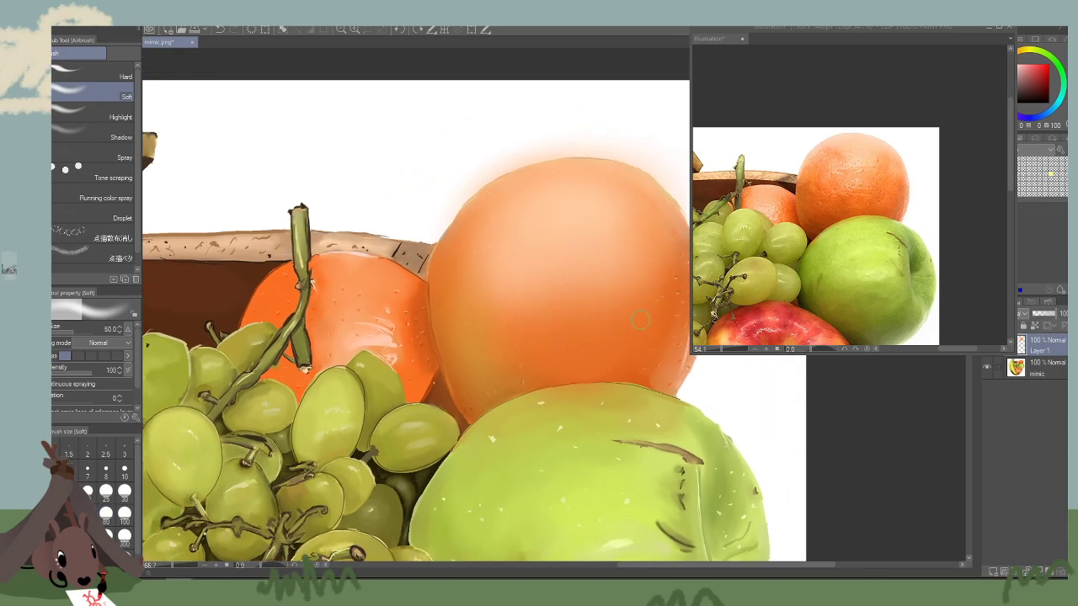
key(bracketleft)
key(bracketleft)
Paint two shiny highlight streaks across the orange's middle in pale pinkish orange sampled from the back orange's highlight, using Soft at size 50.
click(904, 229)
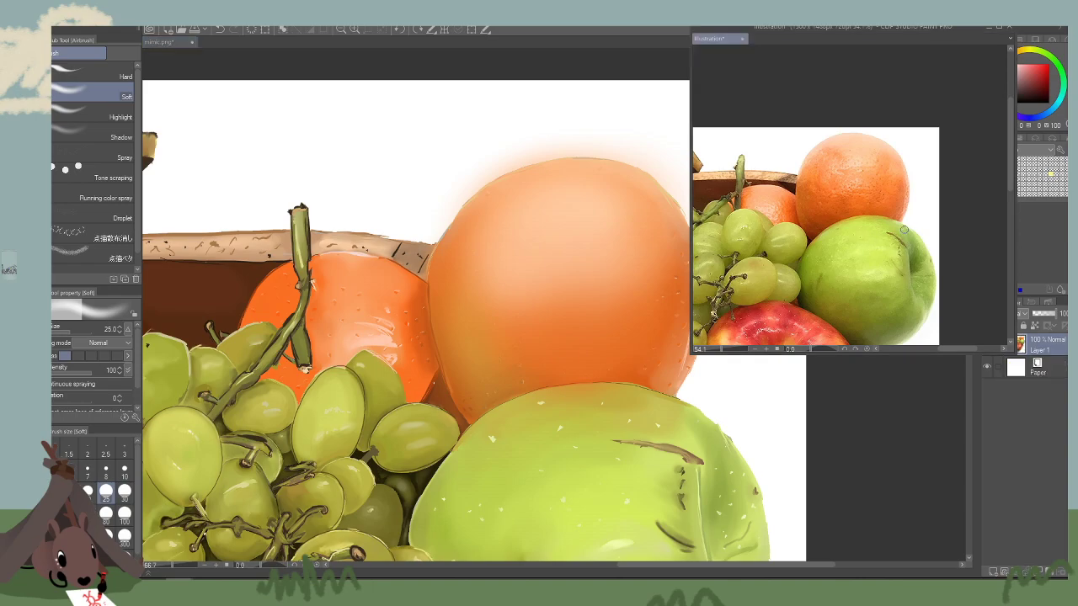
alt+click(389, 345)
key(bracketleft)
key(bracketleft)
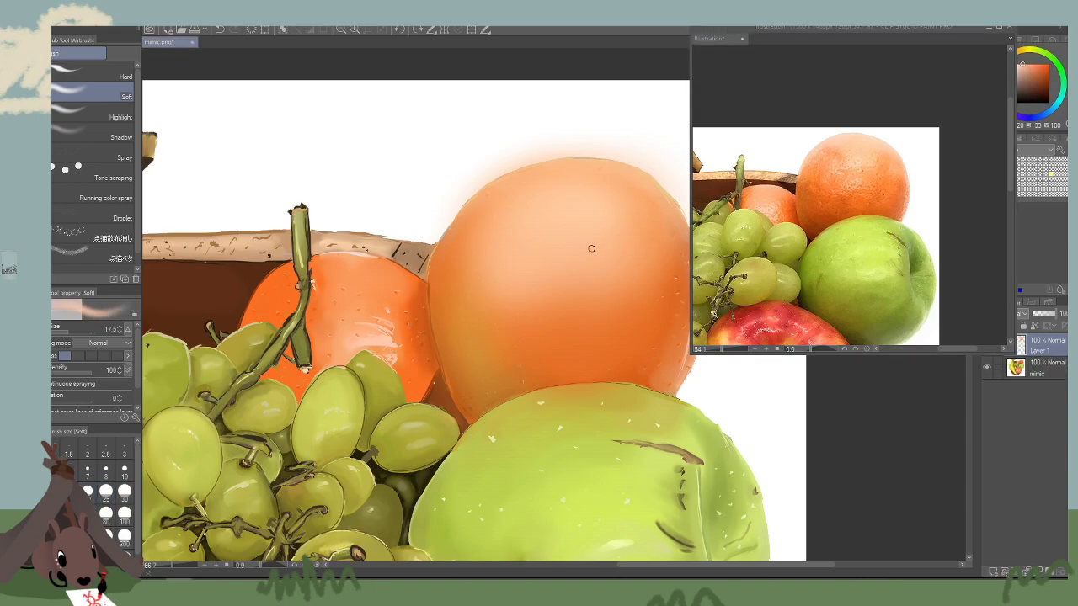
key(bracketright)
key(bracketright)
key(bracketright)
key(bracketright)
key(bracketright)
key(bracketright)
key(bracketright)
drag(597, 247, 565, 248)
drag(578, 285, 628, 278)
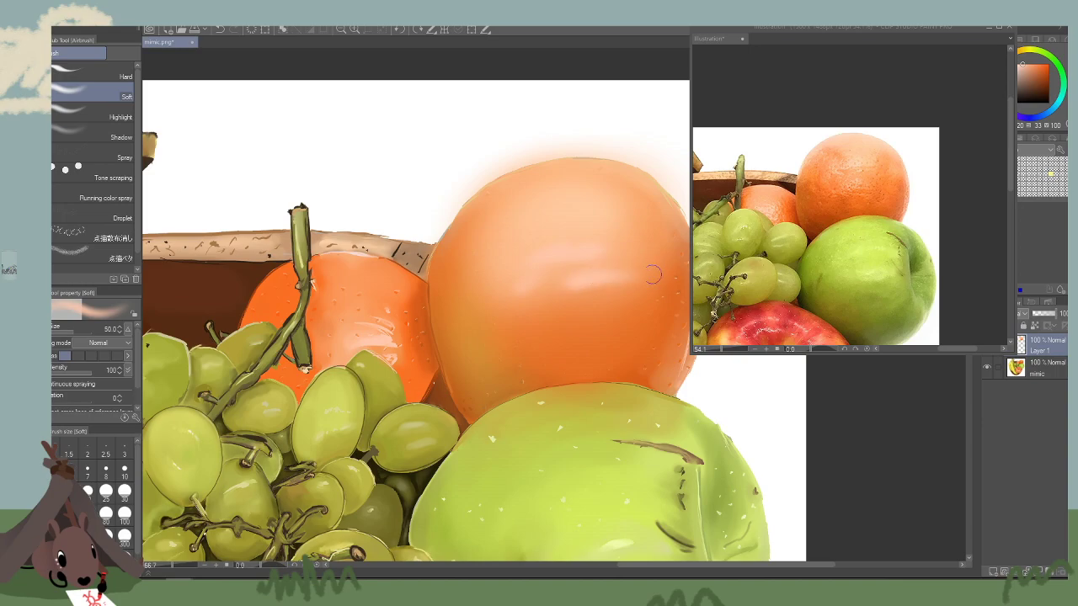
Fade the ends and lower edge of the highlight streaks with surrounding oranges sampled nearby, using Soft at sizes 50 and 70.
alt+click(626, 265)
mouse_move(511, 268)
mouse_down()
mouse_move(545, 257)
mouse_move(517, 266)
mouse_up()
alt+click(513, 266)
alt+click(632, 266)
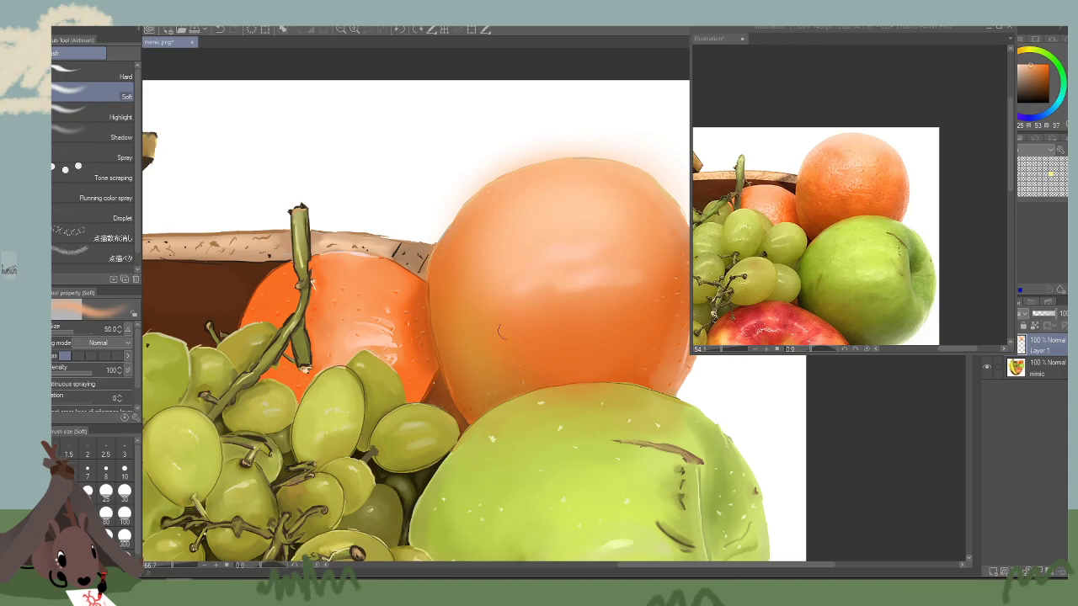
alt+click(651, 277)
key(bracketright)
key(bracketright)
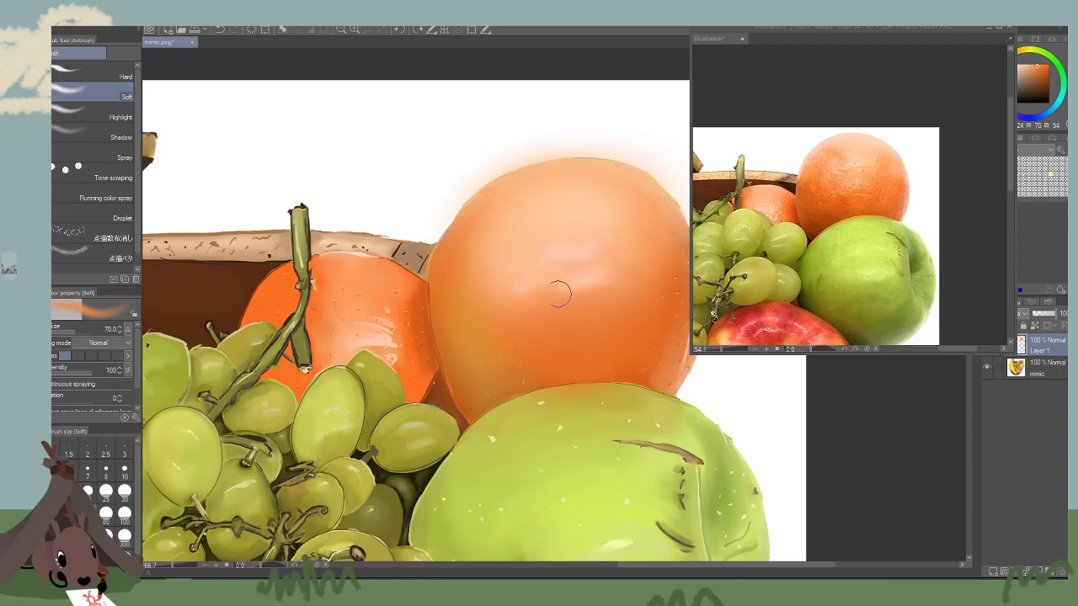
mouse_move(551, 291)
mouse_down()
mouse_move(574, 285)
mouse_move(568, 296)
mouse_move(548, 291)
mouse_up()
alt+click(621, 278)
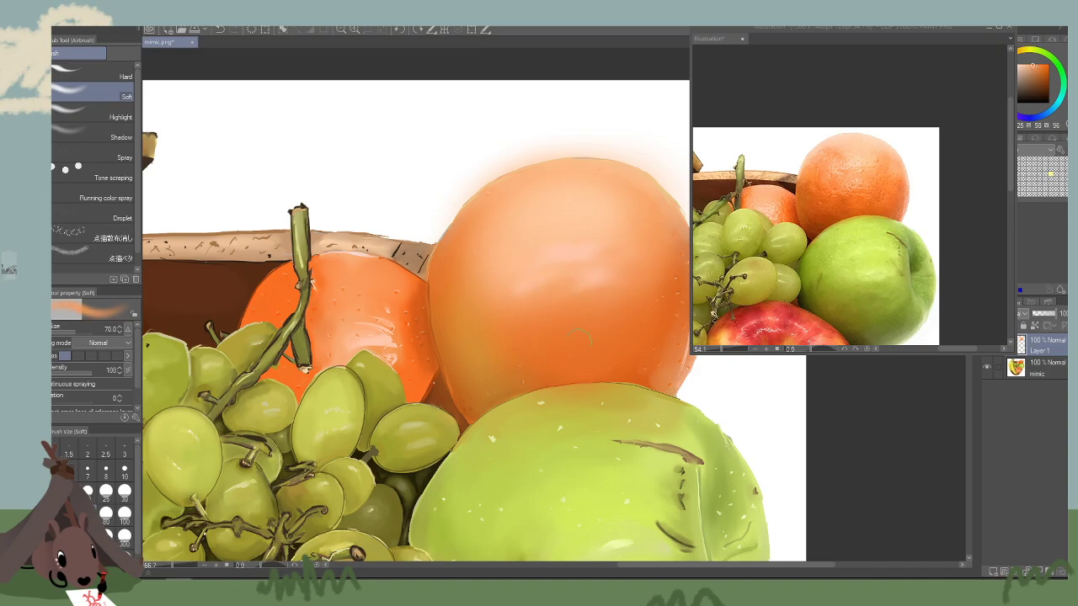
Smooth the area below the highlight streaks with tones sampled from the orange's middle and lower left, using the Soft airbrush.
alt+click(615, 266)
key([)
alt+click(477, 332)
mouse_move(498, 303)
mouse_down()
mouse_move(563, 266)
mouse_move(593, 303)
mouse_move(540, 313)
mouse_move(506, 291)
mouse_move(541, 271)
mouse_move(594, 321)
mouse_up()
alt+click(509, 288)
key(])
drag(658, 222, 588, 173)
Examine the re-shaded orange within the whole fruit bowl painting at reduced size.
click(340, 31)
click(340, 30)
click(341, 29)
click(340, 29)
click(340, 28)
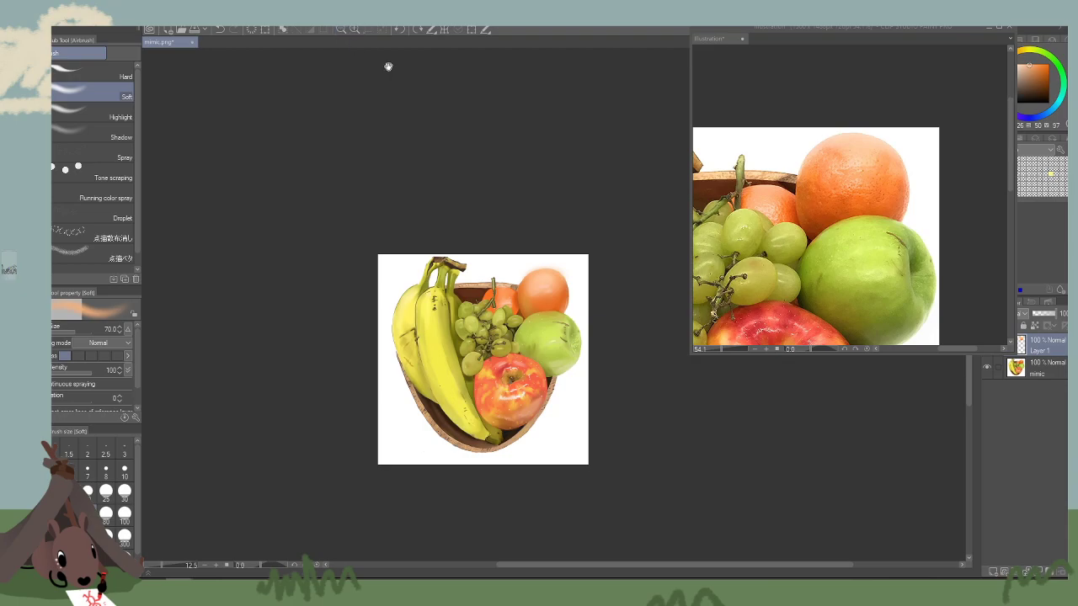
click(361, 29)
click(361, 28)
click(361, 29)
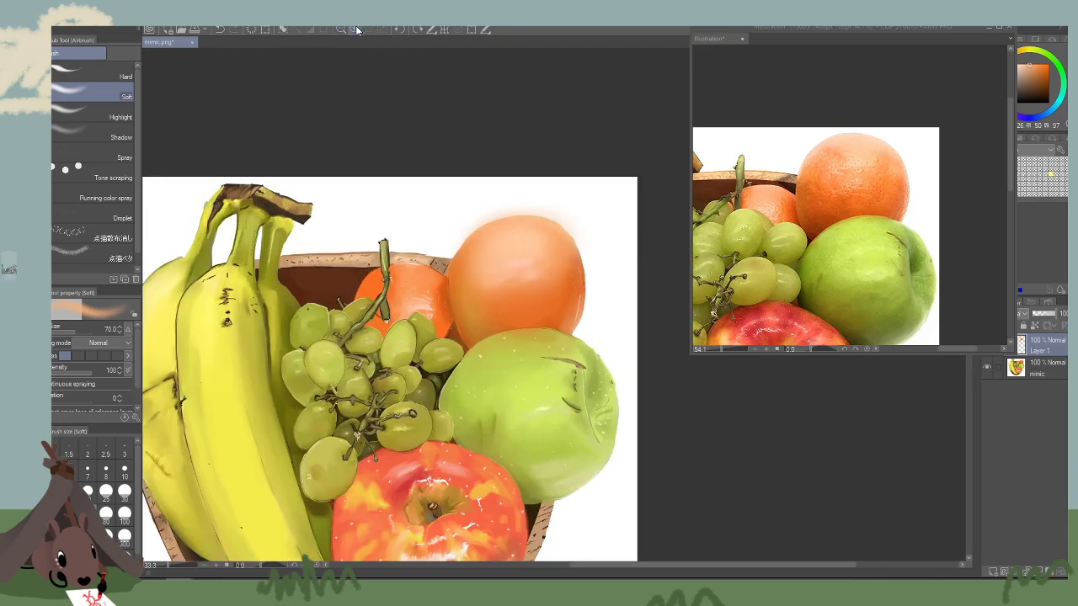
click(360, 28)
click(360, 29)
Erase the orange overspray from the white background around the fruit's upper contour, using the Hard eraser at size 50.
key(e)
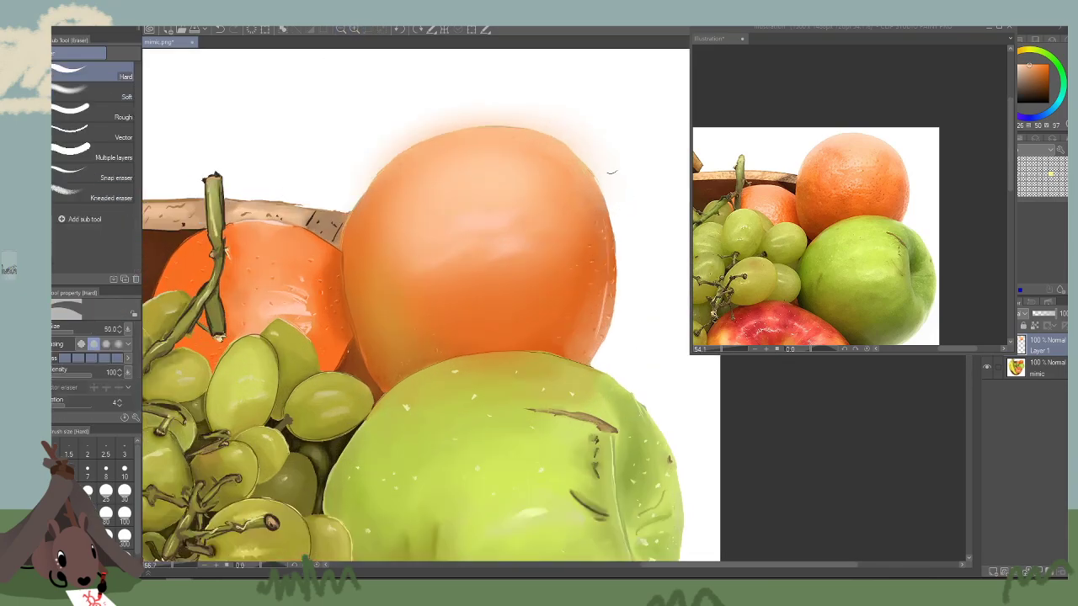
mouse_move(606, 147)
mouse_down()
mouse_move(652, 317)
mouse_move(611, 252)
mouse_move(543, 226)
mouse_move(444, 243)
mouse_move(360, 291)
mouse_up()
key(b)
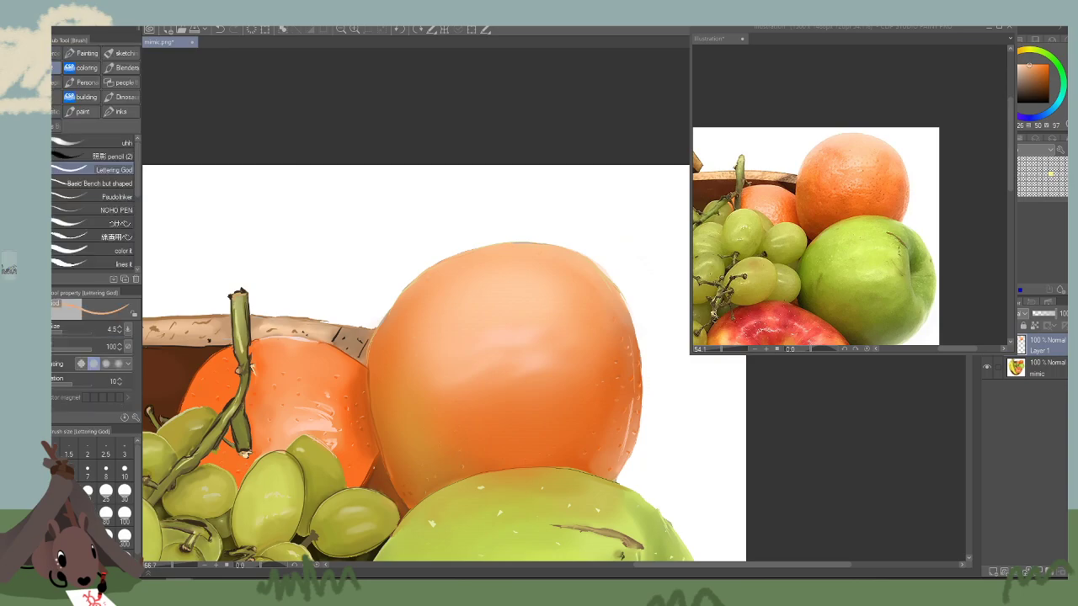
drag(781, 447, 787, 460)
Choose the Smooth Sketch brush with a dark orange sampled from the reference orange's lower-left edge and test a pore dot at size 7.
click(819, 217)
alt+click(819, 217)
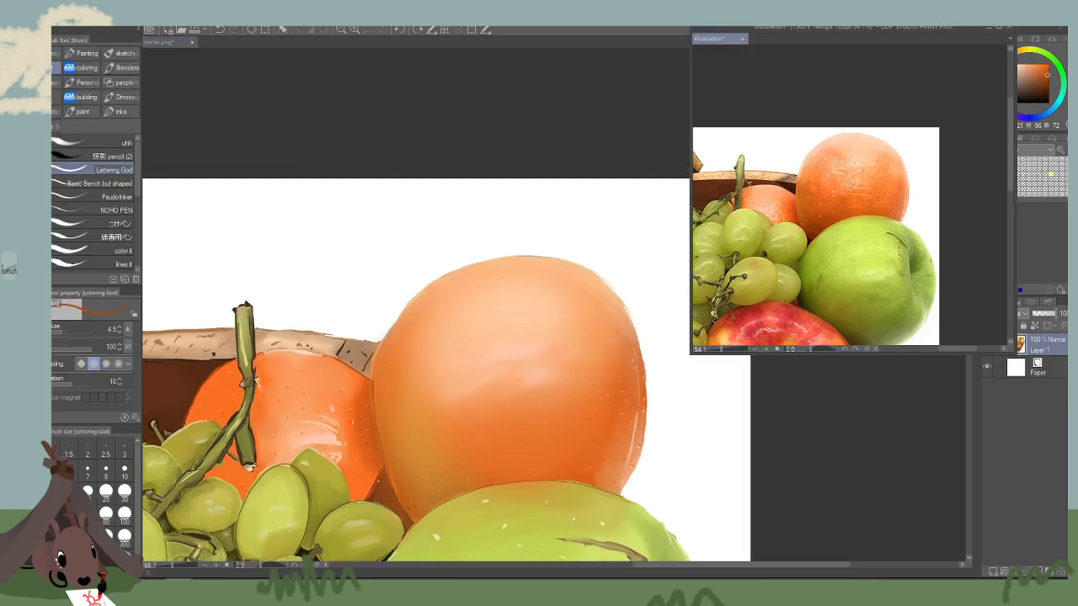
click(421, 202)
click(122, 54)
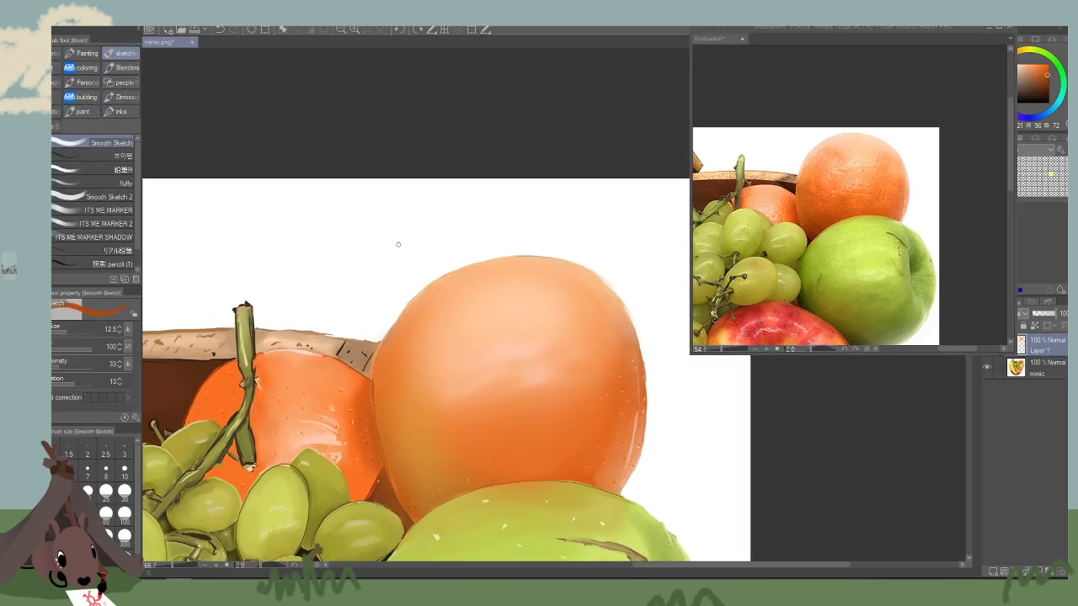
key(bracketleft)
key(bracketleft)
key(bracketleft)
key(bracketleft)
drag(478, 339, 507, 314)
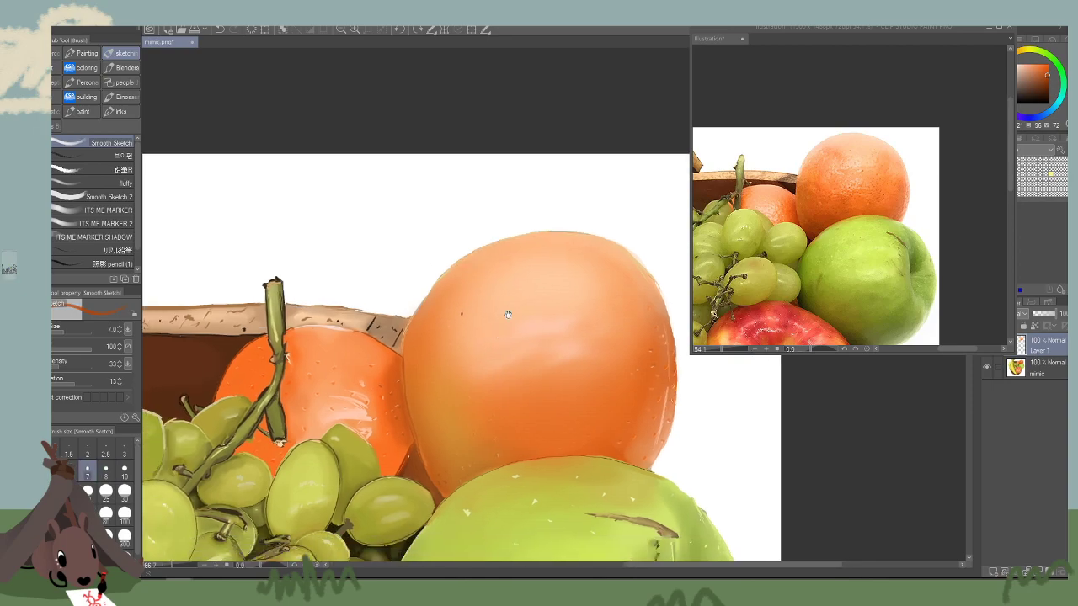
Create a new layer and dot dark pores over the orange's upper-left side with Smooth Sketch at sizes 15 to 17.5.
key(bracketright)
key(bracketright)
key(ctrl+shift+n)
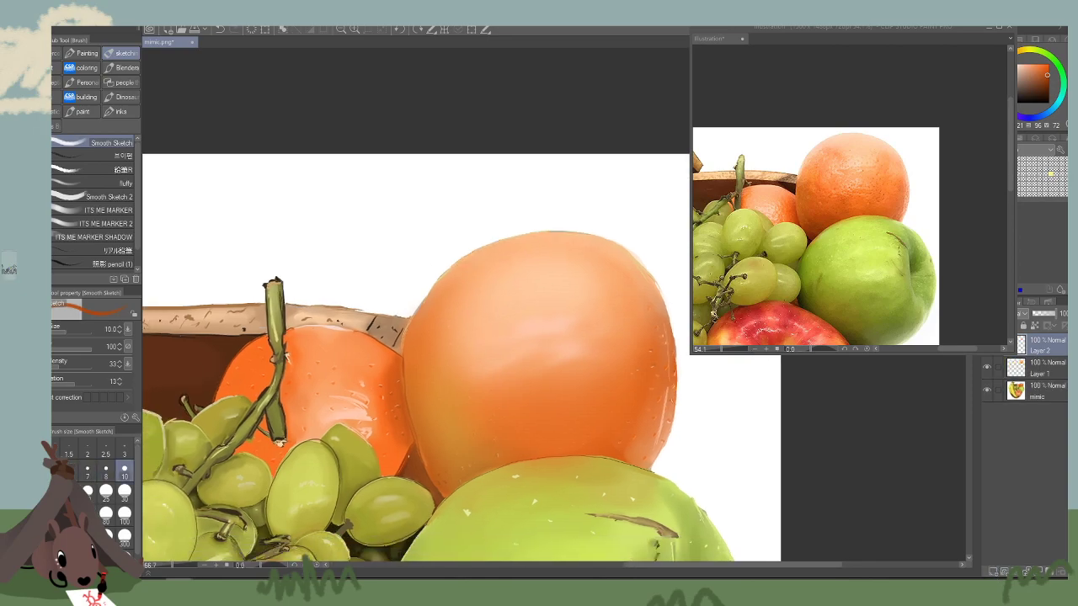
key(bracketright)
key(bracketright)
key(bracketright)
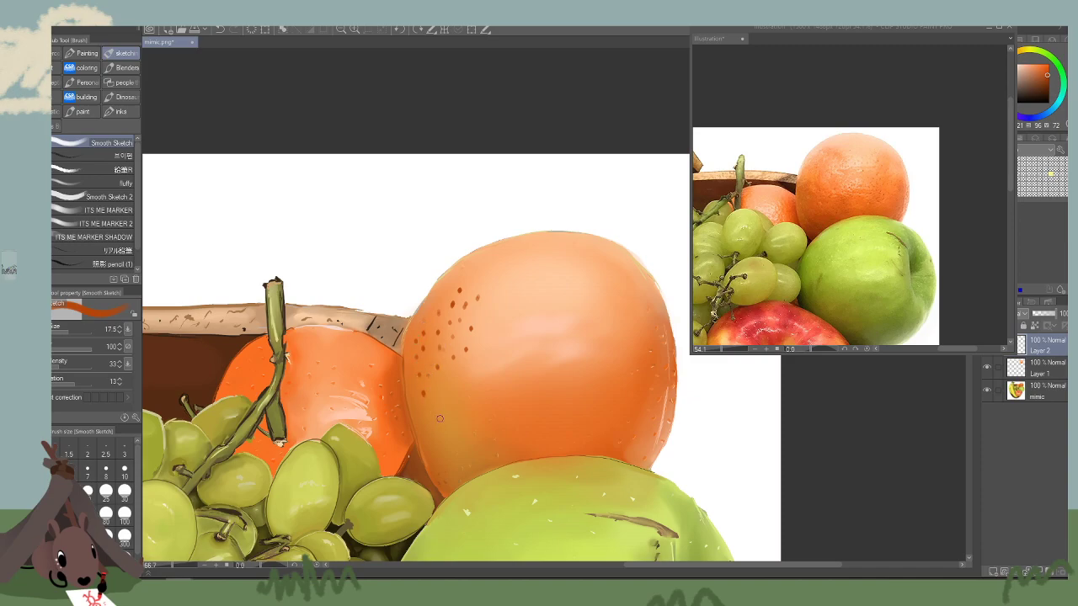
drag(557, 378, 556, 392)
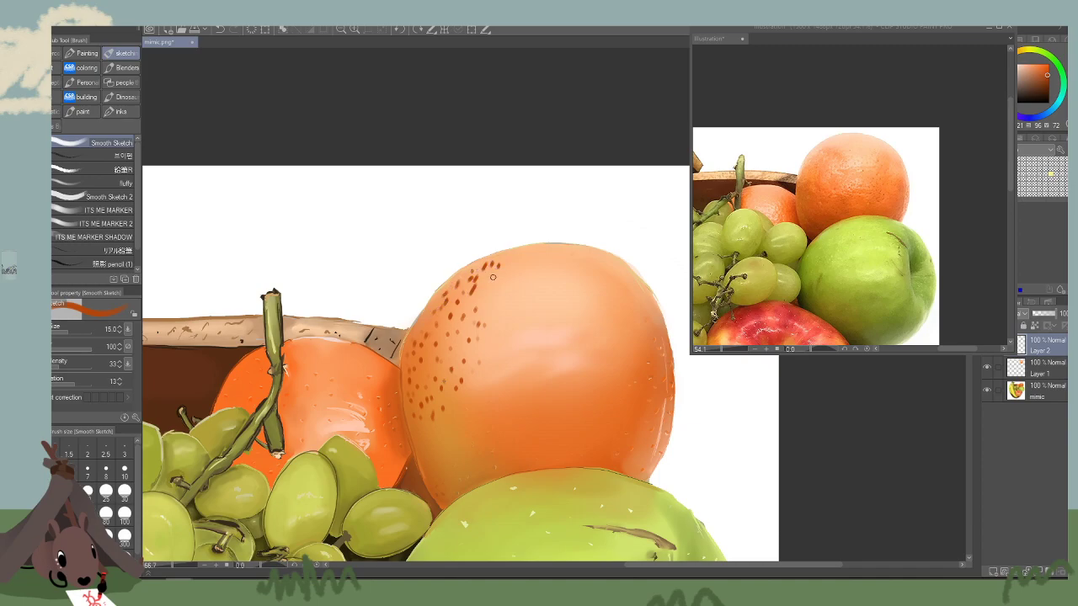
Lasso the pore dots, duplicate them onto a new layer and move the copy up and right over the orange's top.
key(m)
mouse_move(494, 228)
mouse_down()
mouse_move(361, 313)
mouse_move(472, 237)
mouse_up()
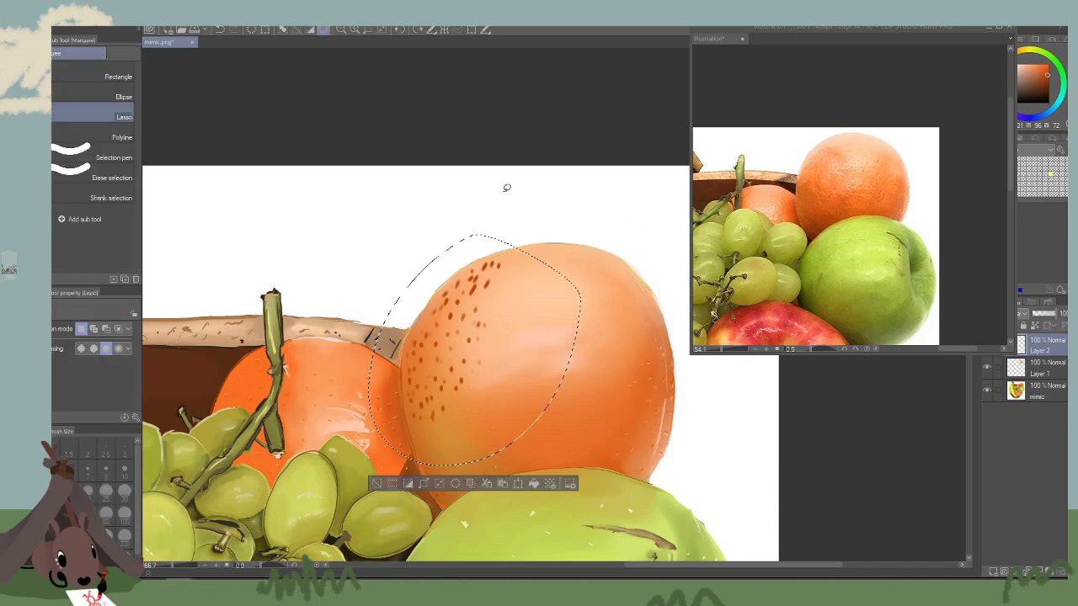
key(ctrl+c)
key(ctrl+v)
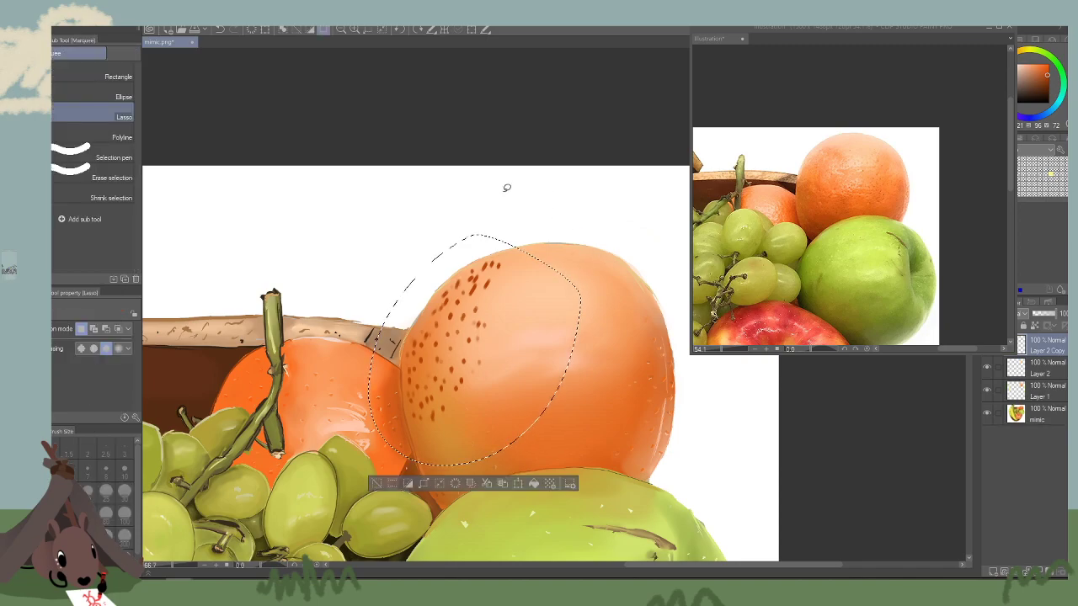
key(k)
mouse_move(468, 354)
mouse_down()
mouse_move(539, 370)
mouse_move(555, 292)
mouse_move(545, 296)
mouse_up()
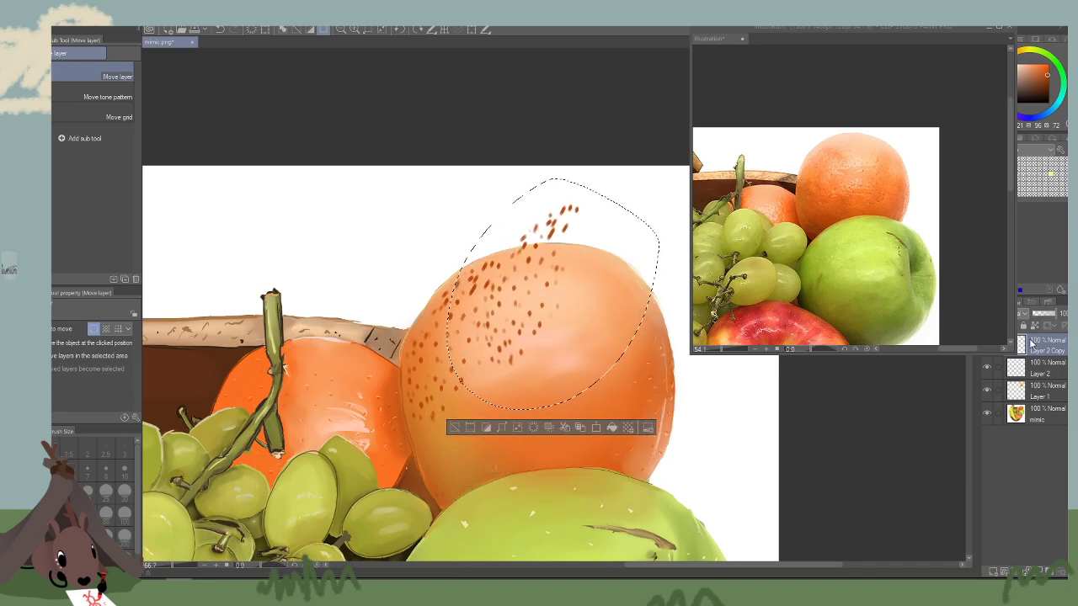
Clip both pore-dot layers to the orange's paint layer below and clear the selection, with the reference window minimized.
click(992, 44)
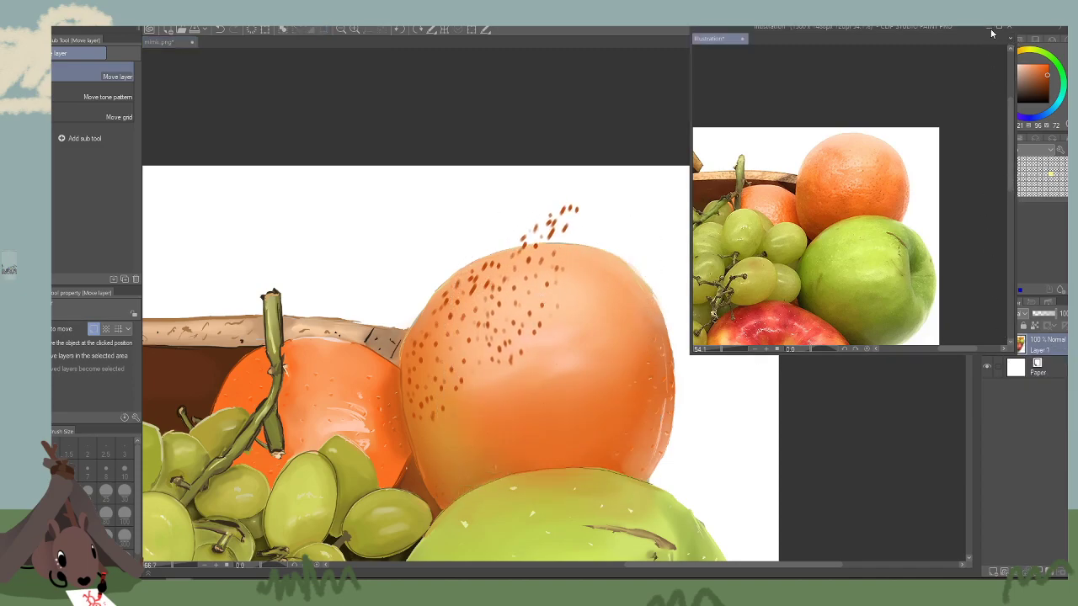
click(990, 31)
key(Delete)
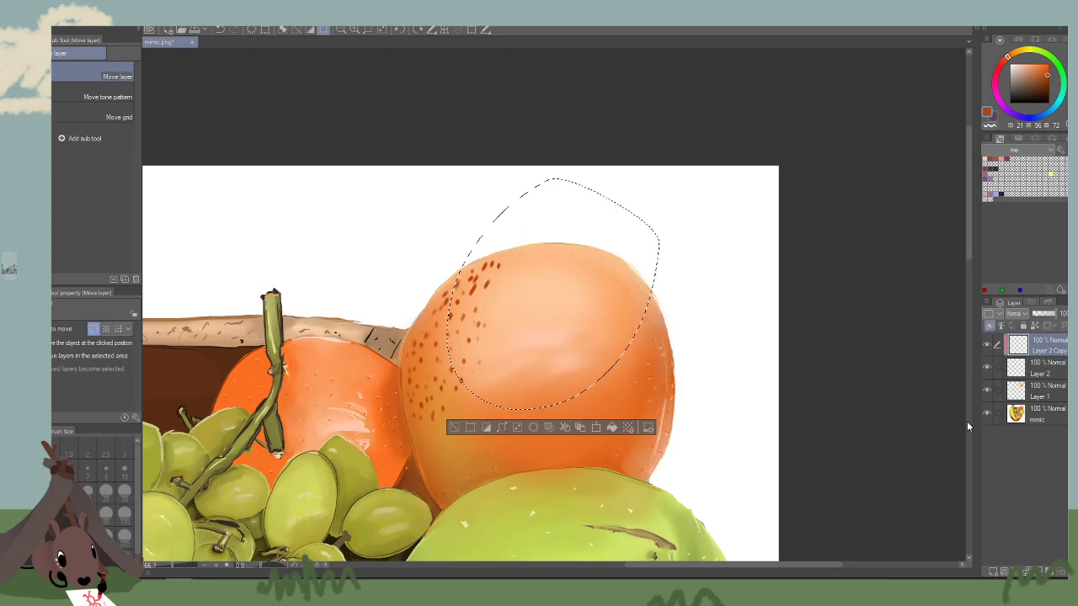
click(1037, 375)
click(991, 327)
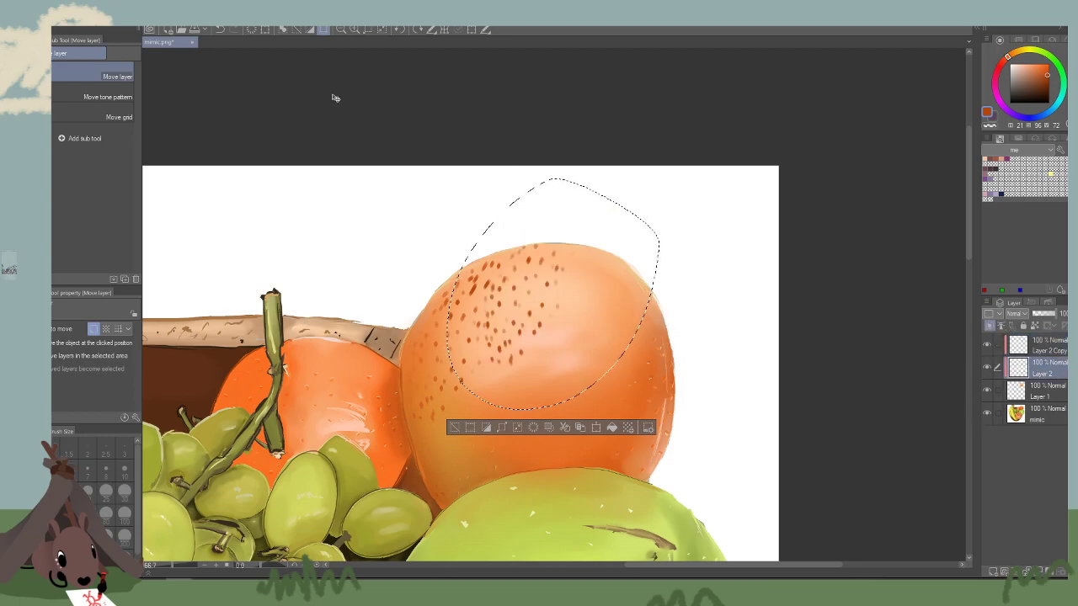
click(124, 22)
click(147, 44)
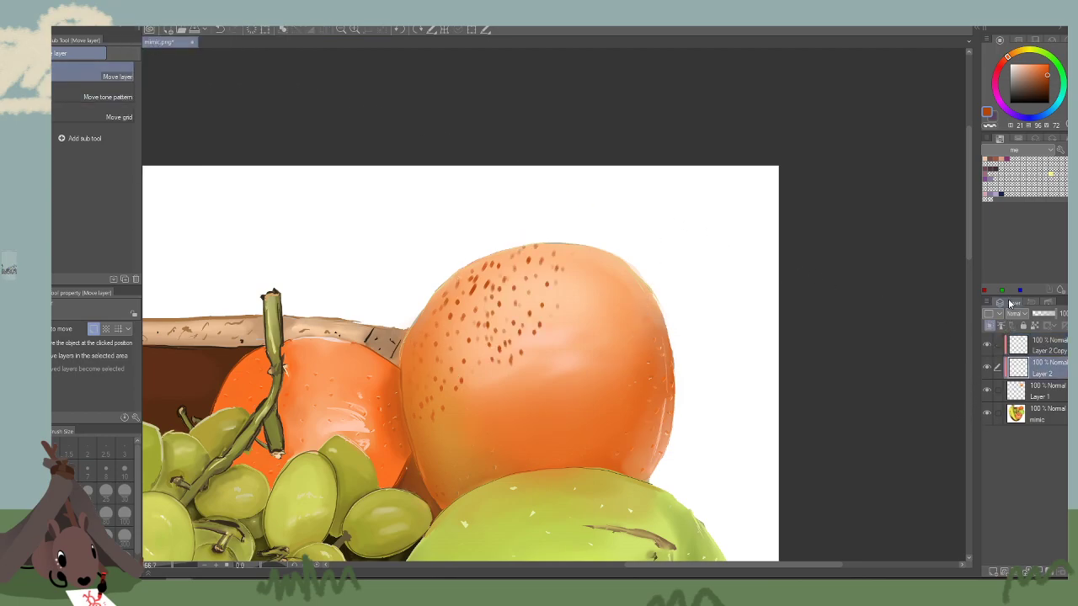
Paste three copies of the speckle layer, clip them to the layer below, and spread them across the large orange's bare areas.
key(ctrl+v)
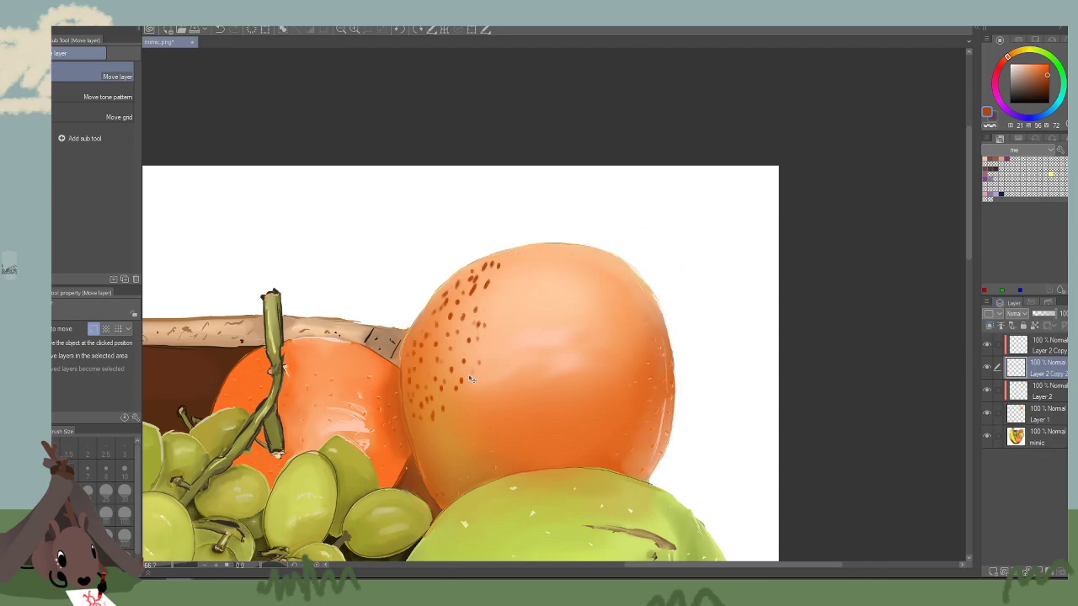
drag(472, 380, 543, 420)
click(991, 326)
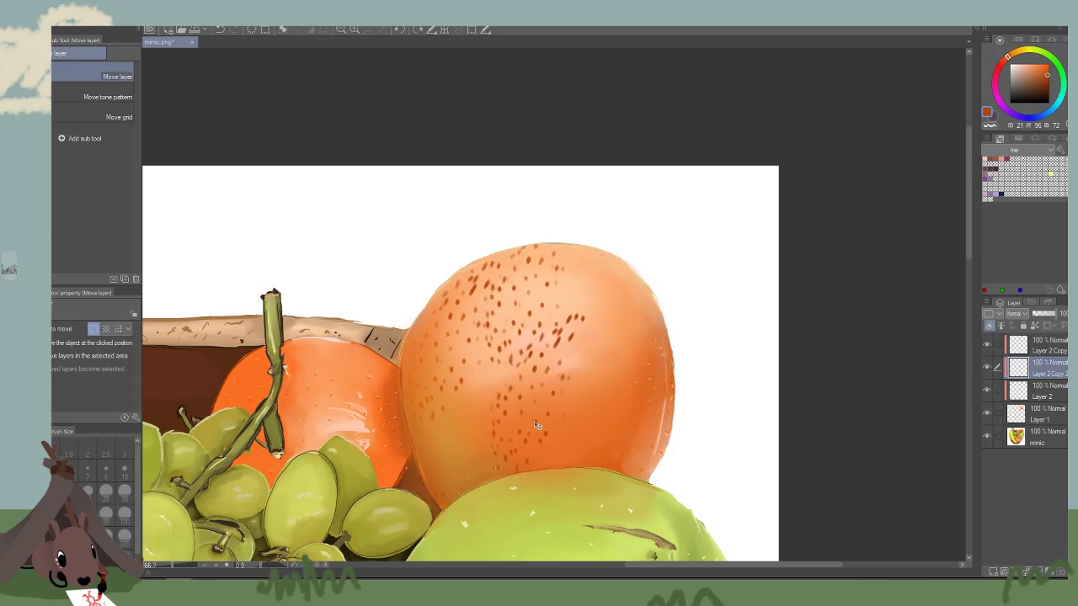
key(ctrl+v)
click(991, 326)
drag(524, 365, 632, 350)
drag(663, 258, 658, 264)
key(ctrl+v)
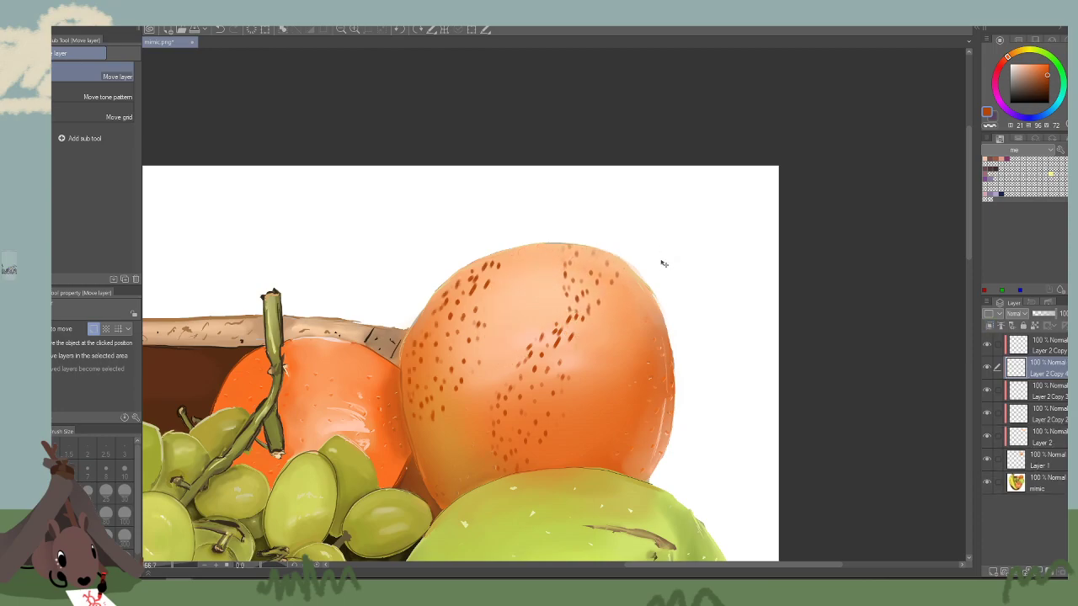
click(991, 326)
drag(546, 393, 697, 407)
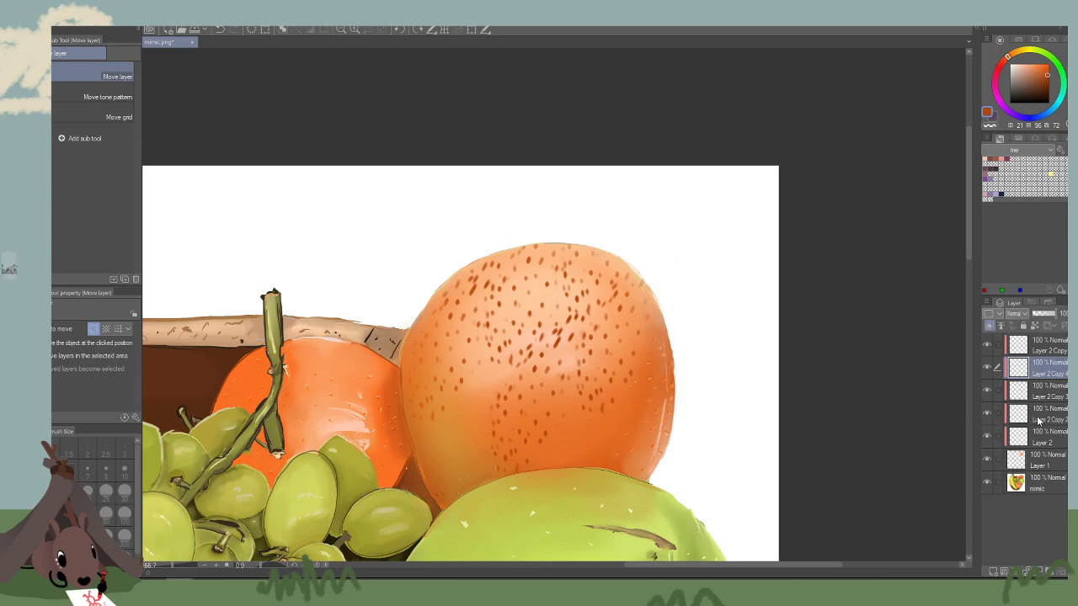
Merge all the speckle layers of the large orange into a single layer.
click(1045, 348)
shift+click(1049, 432)
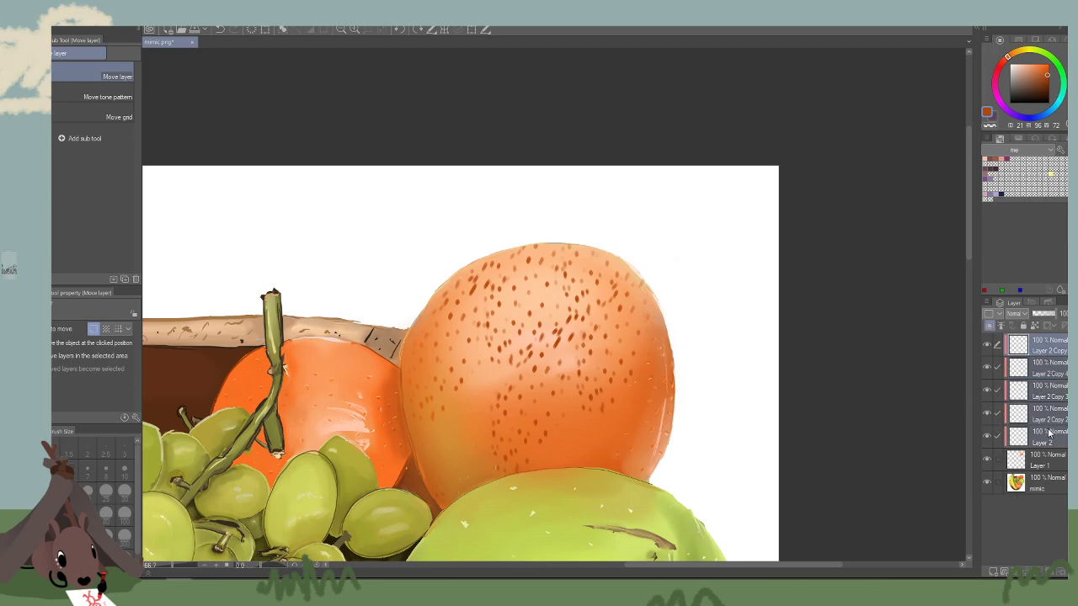
right_click(1046, 414)
click(992, 373)
Paint extra speckles into the gaps on the large orange with the Smooth Sketch brush.
click(47, 199)
drag(539, 362, 582, 310)
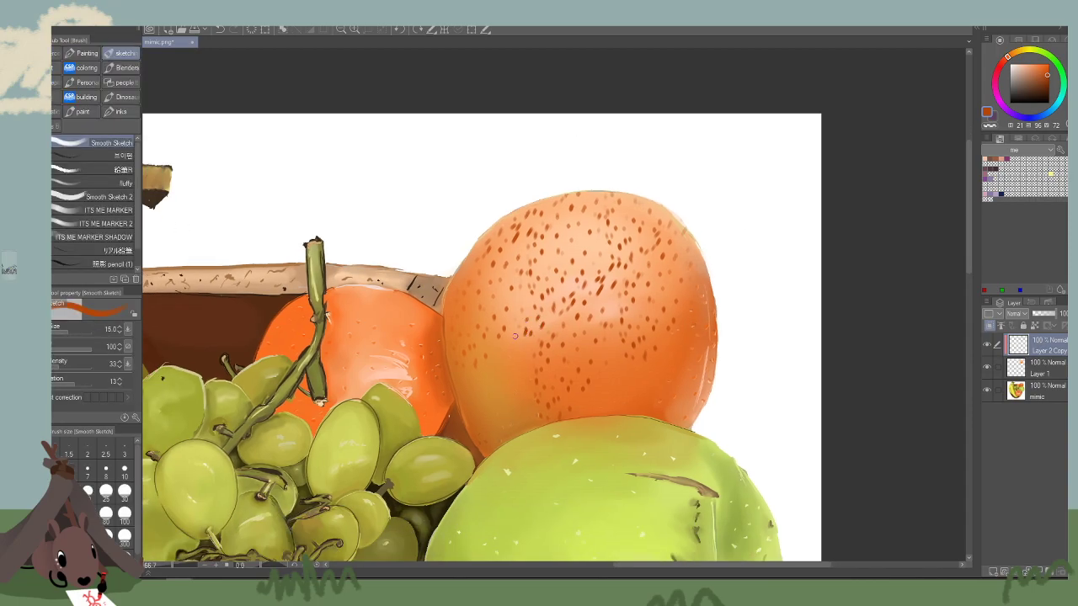
drag(498, 365, 496, 336)
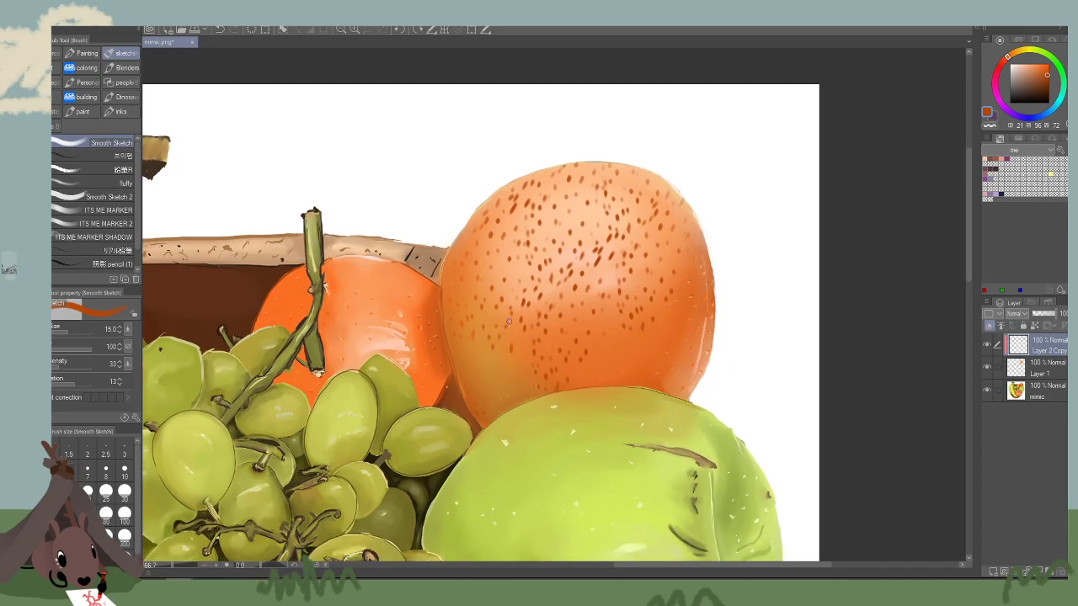
scroll(760, 369, right, 1)
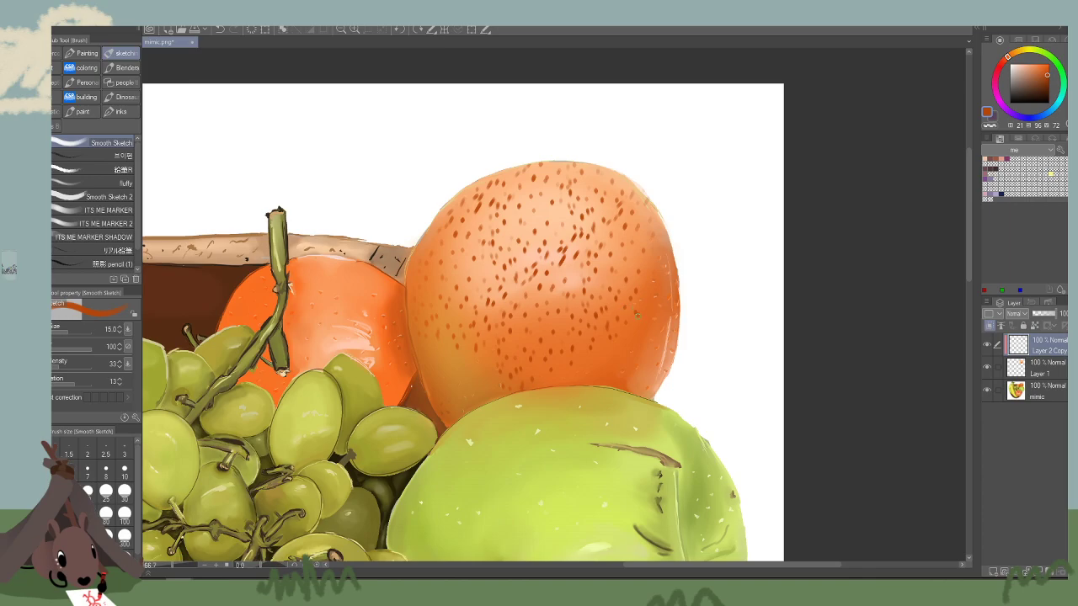
drag(870, 438, 847, 450)
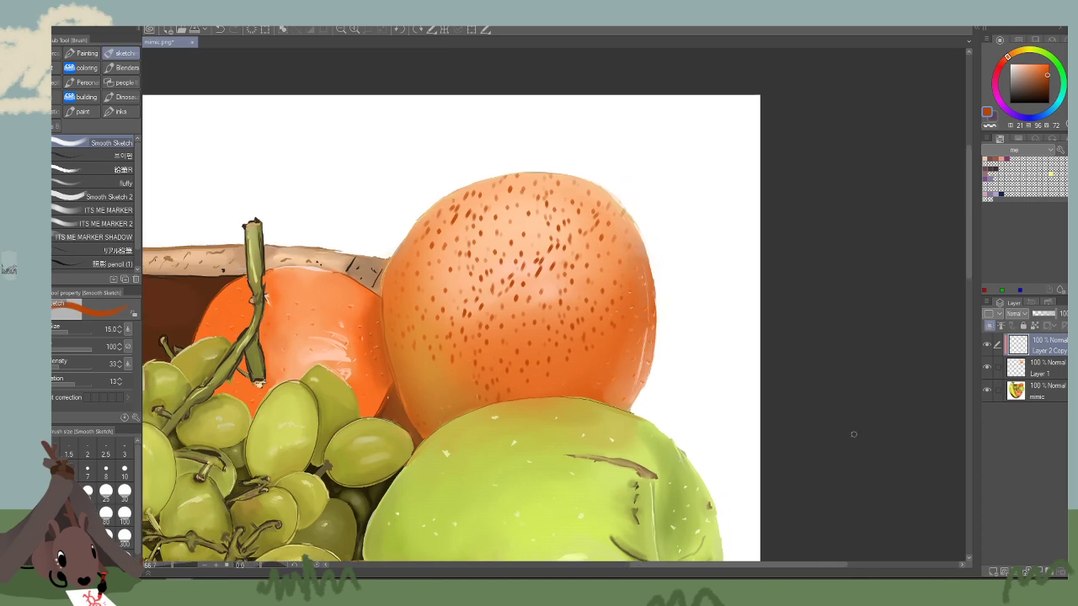
Lock the speckle layer's transparent pixels and tint the speckles with the Soft airbrush at size 450, using orange sampled from the fruit.
click(1036, 326)
key(bracketright)
key(bracketright)
key(bracketright)
key(bracketright)
key(bracketright)
key(b)
alt+click(600, 365)
key(bracketright)
key(bracketright)
key(bracketright)
key(bracketright)
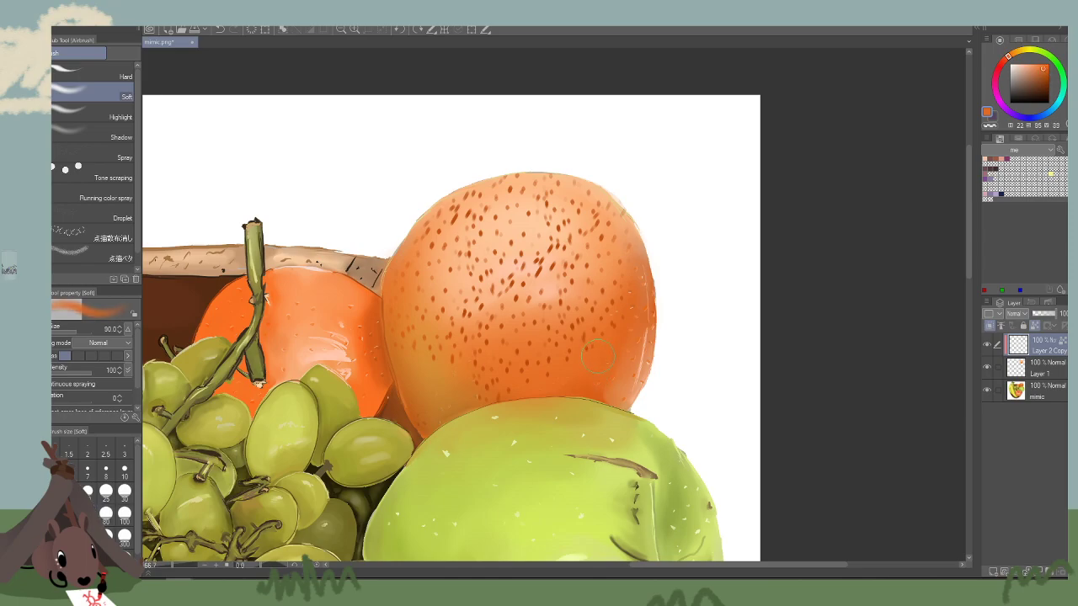
key(bracketright)
key(bracketright)
key(bracketright)
key(bracketright)
key(bracketright)
key(bracketright)
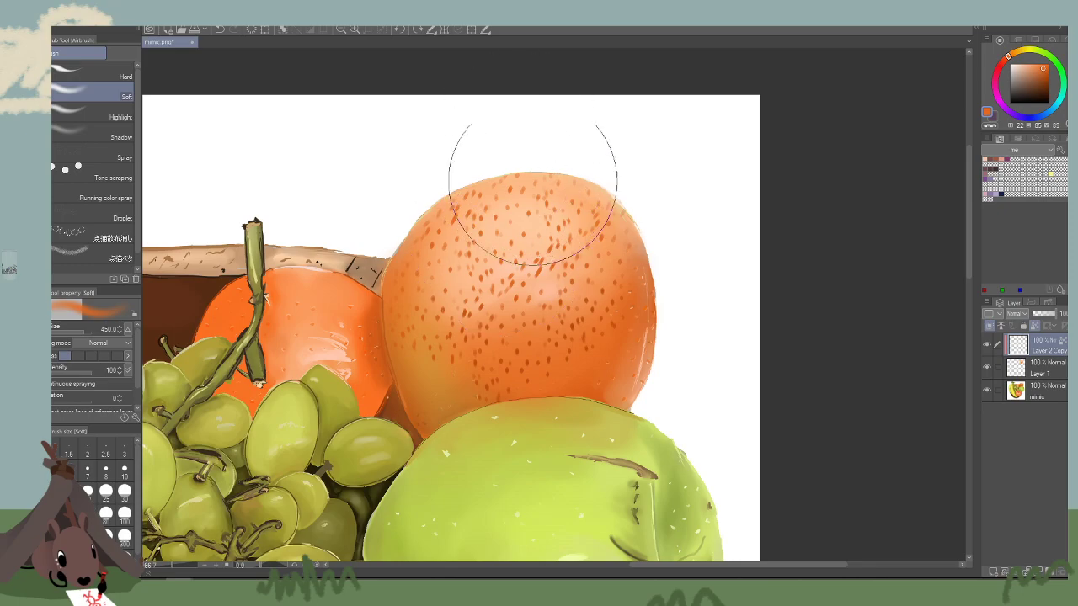
Airbrush the upper and right speckles of the large orange with lighter orange tones sampled from its skin.
alt+click(615, 214)
mouse_move(549, 169)
mouse_down()
mouse_move(550, 205)
mouse_move(685, 106)
mouse_move(520, 204)
mouse_move(512, 189)
mouse_move(467, 183)
mouse_move(505, 274)
mouse_move(556, 265)
mouse_move(686, 120)
mouse_up()
drag(779, 325, 785, 315)
alt+click(601, 267)
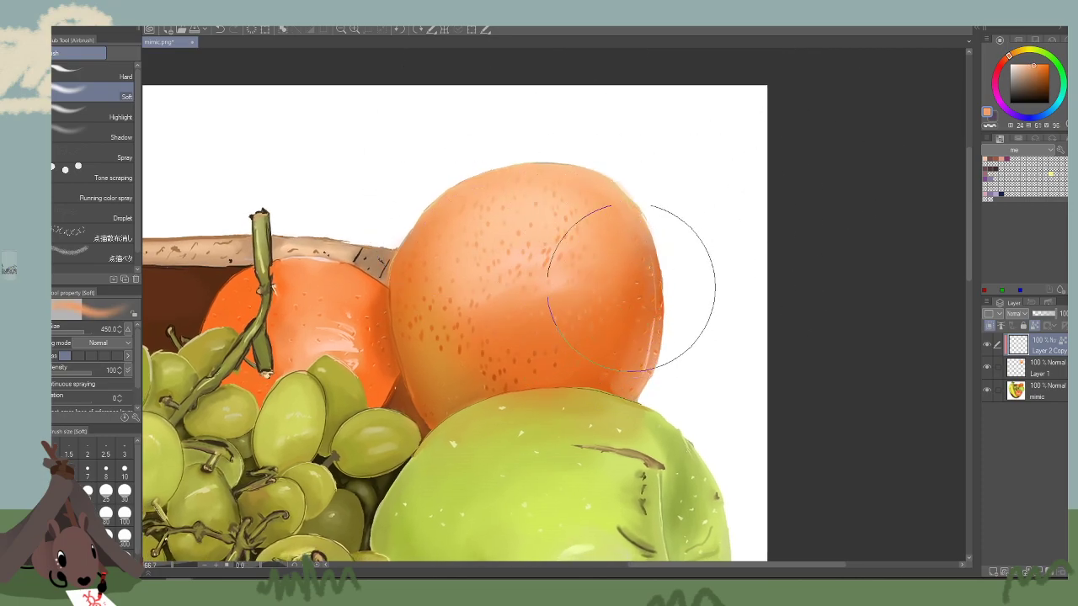
Airbrush the speckles across the orange's middle with a deeper orange (HSV 23, 72, 85) at brush size 300.
click(1042, 65)
click(1038, 70)
click(124, 535)
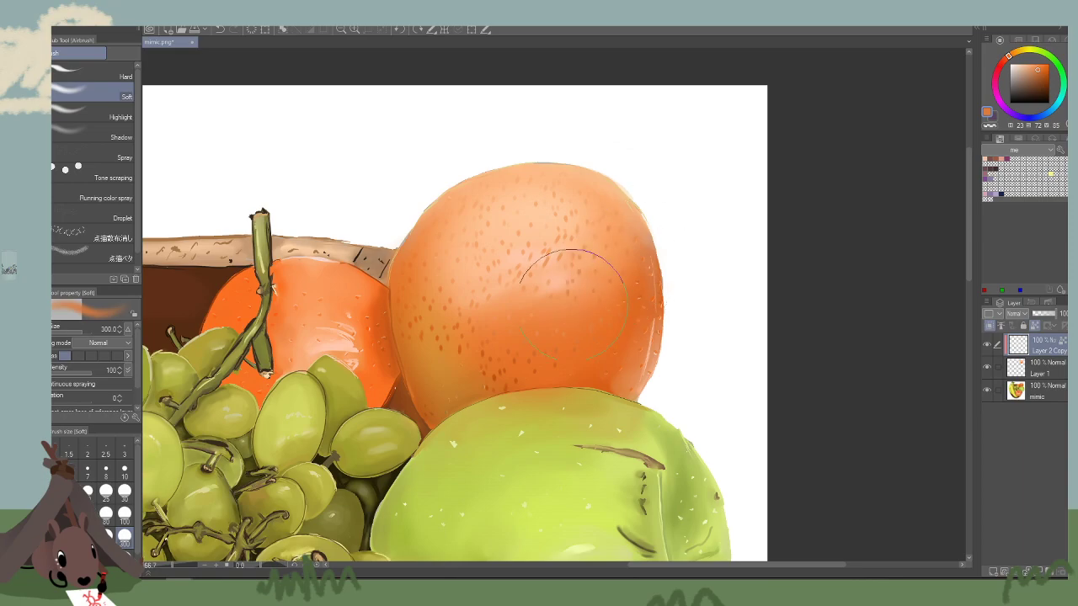
drag(470, 339, 507, 373)
drag(627, 377, 599, 353)
Darken the speckles on the orange's lower part with a brown airbrush (HSV 23, 80, 61) at size 350.
key([)
key([)
key([)
click(1041, 79)
key(])
key(])
key(])
key(])
drag(584, 377, 563, 372)
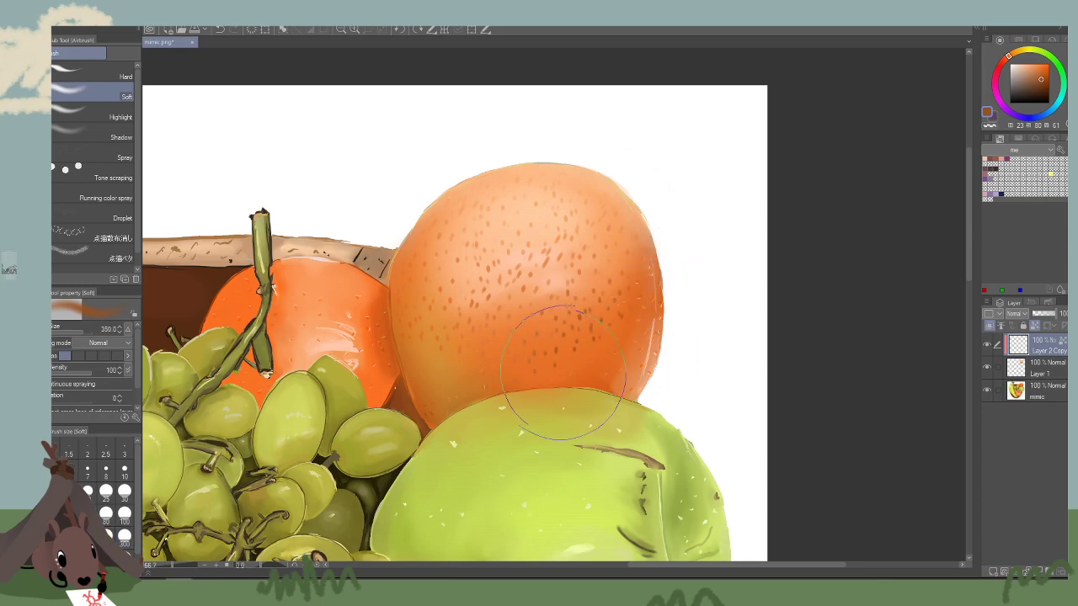
Apply a Gaussian blur of strength 10.93 to the speckle layer and lower its opacity to 33%.
drag(732, 60, 710, 55)
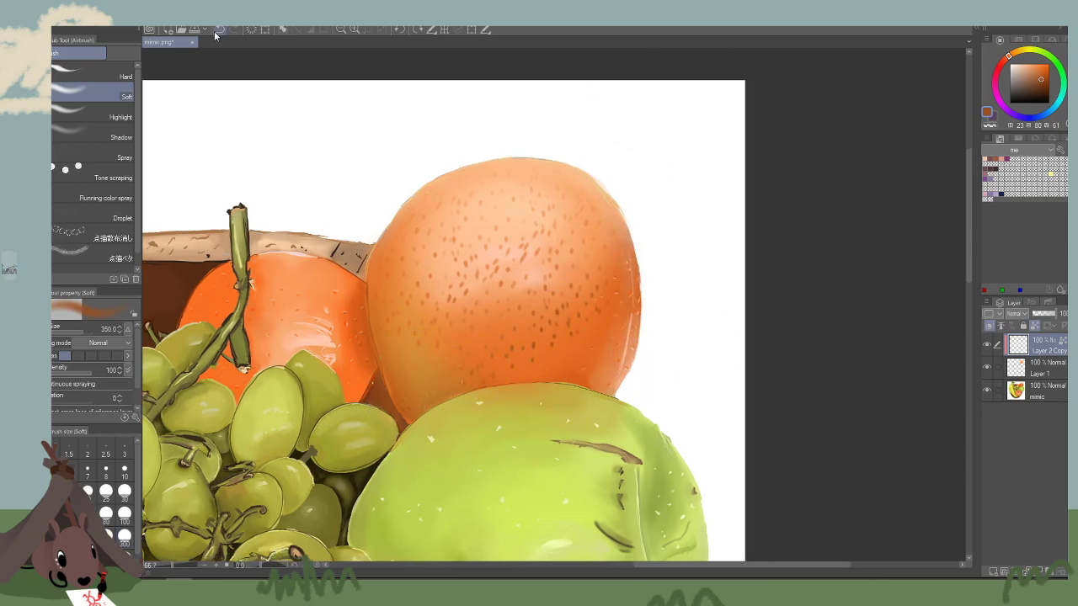
click(190, 16)
mouse_move(203, 32)
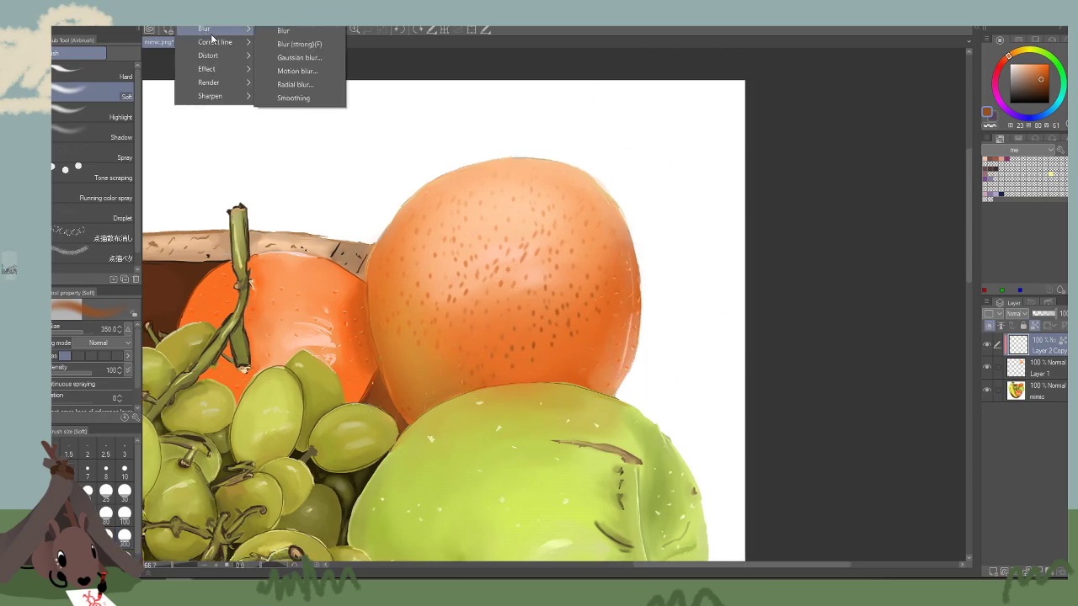
click(299, 56)
drag(383, 295, 395, 293)
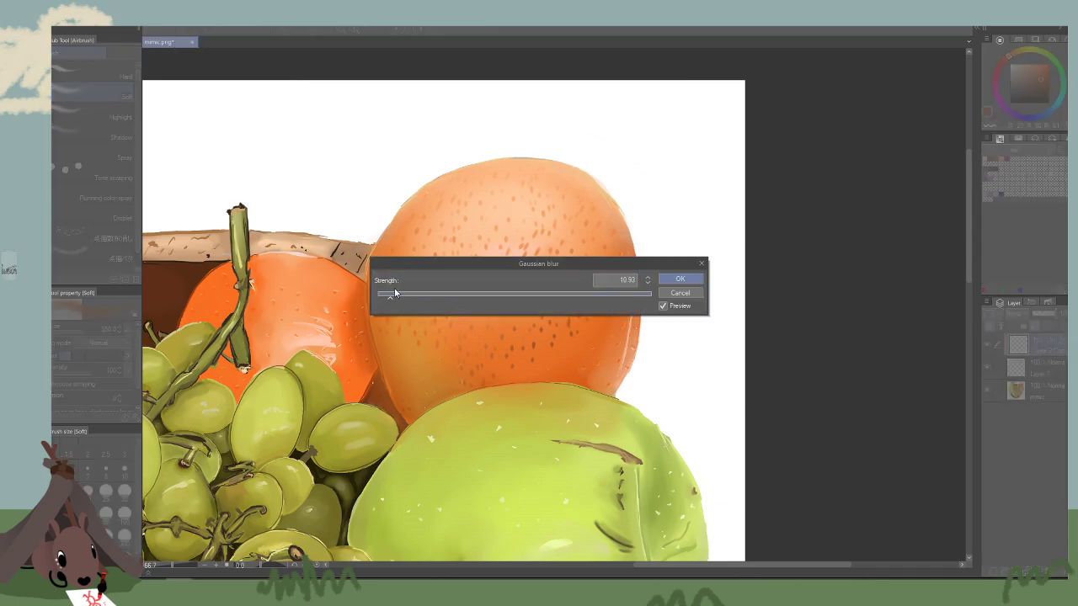
drag(664, 270, 785, 439)
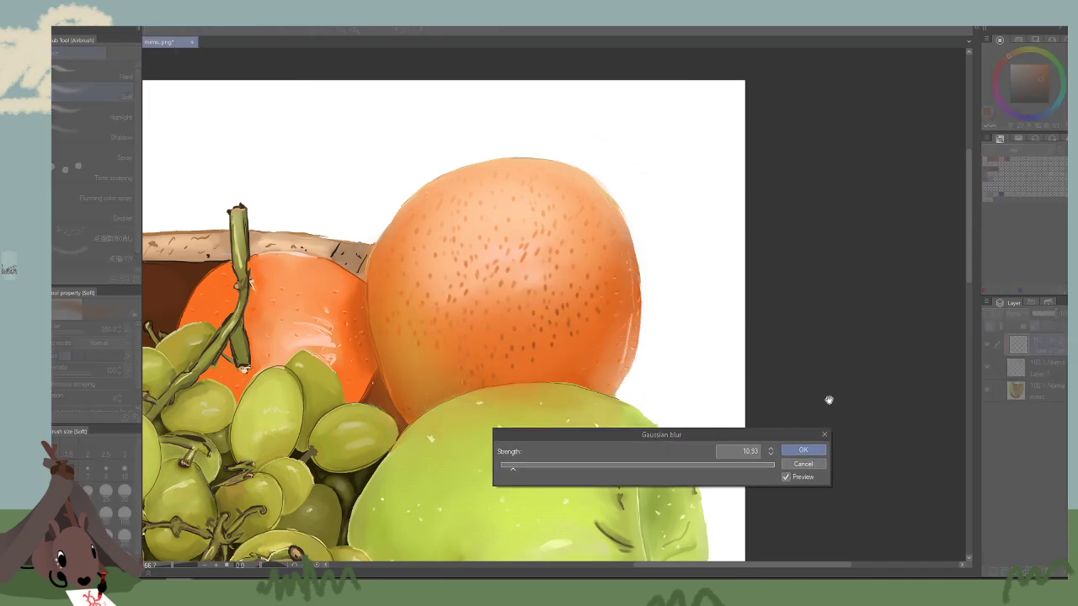
click(805, 447)
click(1047, 314)
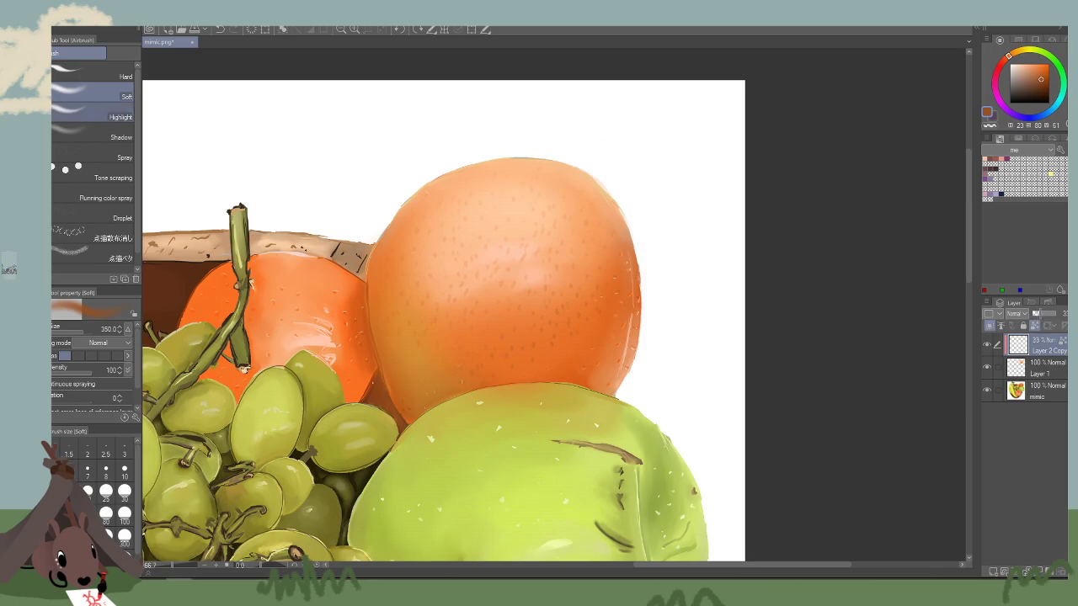
Duplicate the speckles within a lasso around the large orange and set the copy's layer opacity to 100%.
key(m)
drag(636, 137, 798, 140)
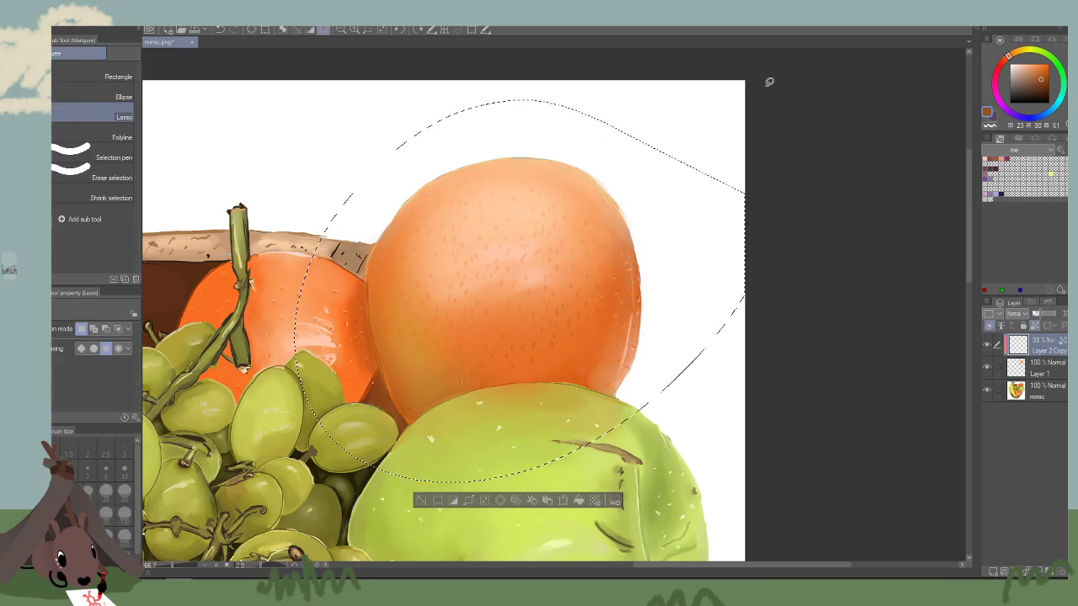
key(ctrl+v)
key(k)
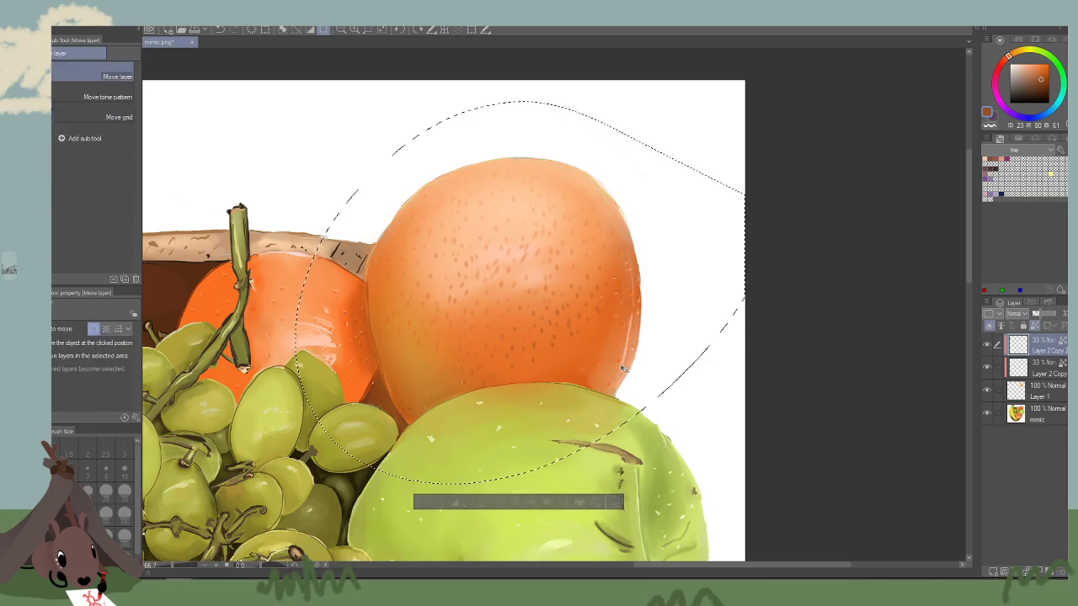
drag(625, 367, 622, 369)
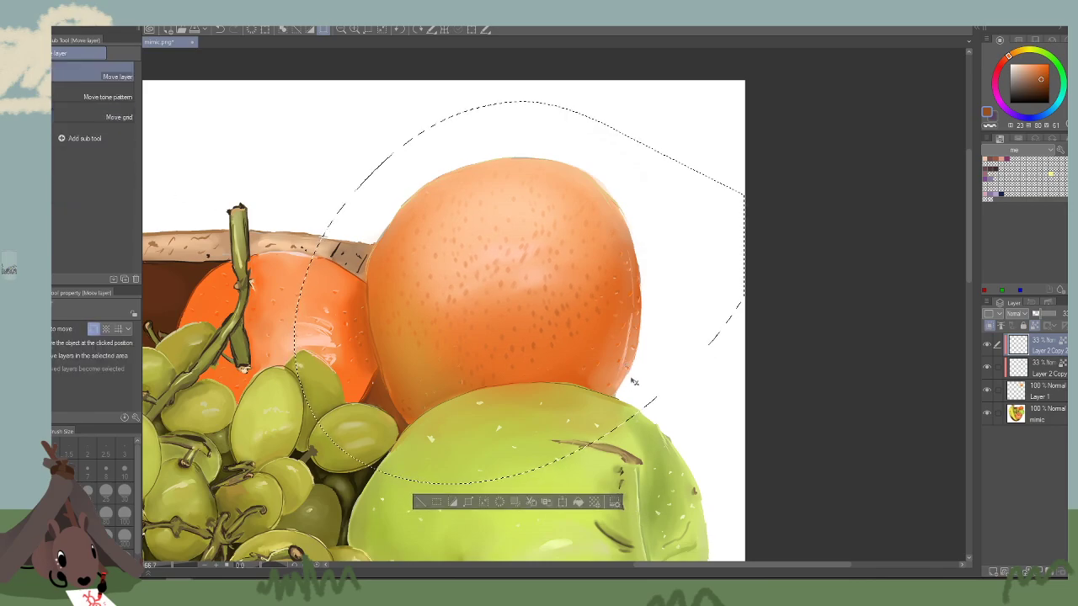
click(1054, 314)
click(133, 12)
click(158, 40)
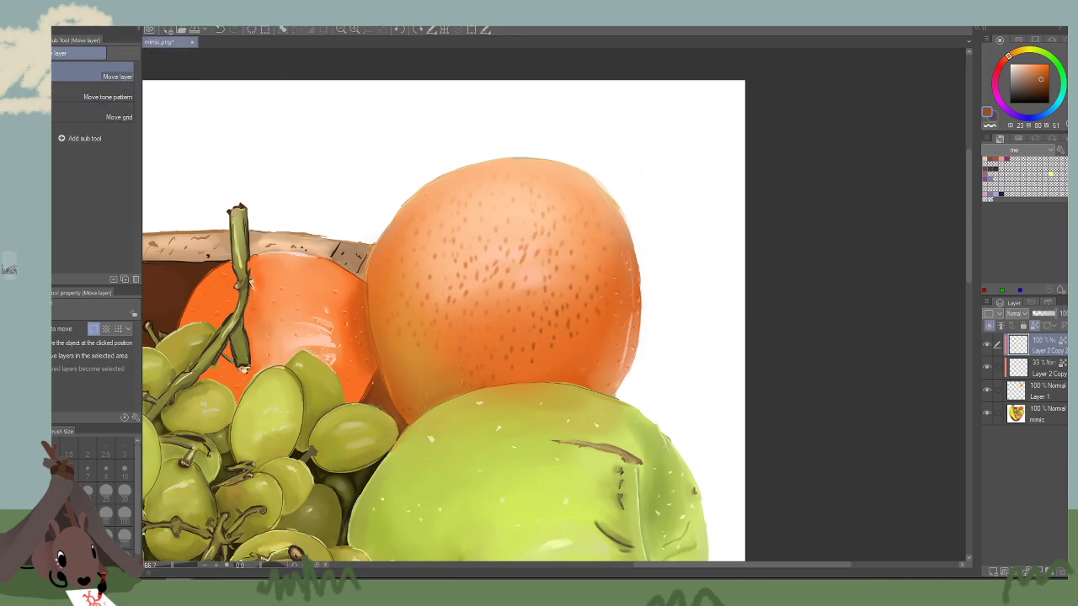
Merge the two speckle layers and Layer 1 into a single layer.
key(b)
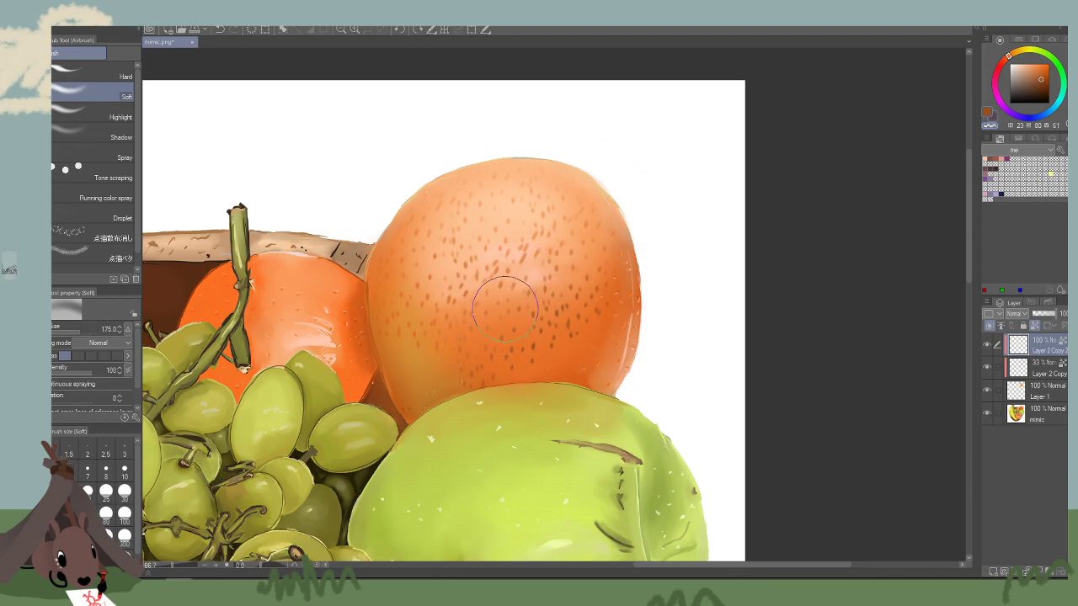
key([)
key([)
key([)
key([)
shift+click(1042, 388)
right_click(1042, 389)
click(1042, 341)
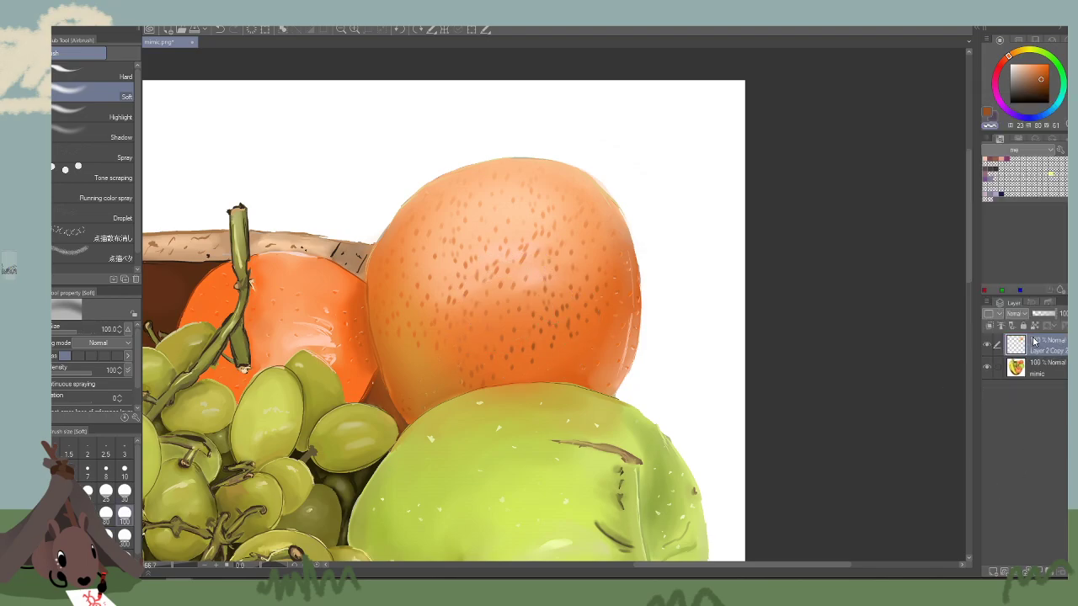
Soften the speckles over the orange's central highlight with the Soft airbrush in sampled pale peach, enlarging the brush to size 25.
key([)
key([)
key([)
key([)
click(354, 30)
click(355, 29)
alt+click(518, 239)
key([)
key([)
key([)
key([)
key([)
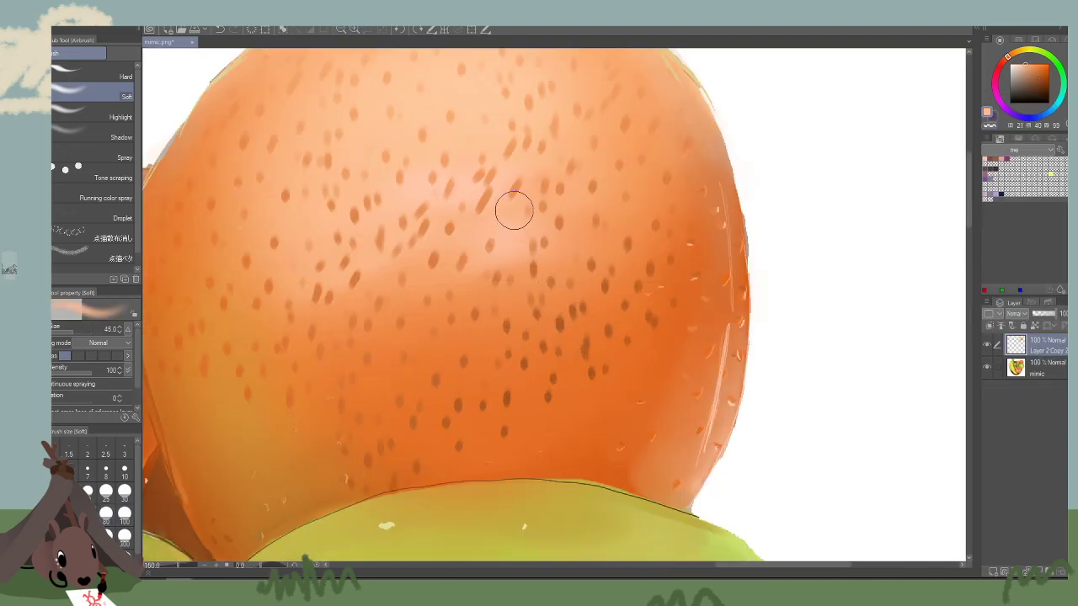
key(bracketleft)
key(bracketleft)
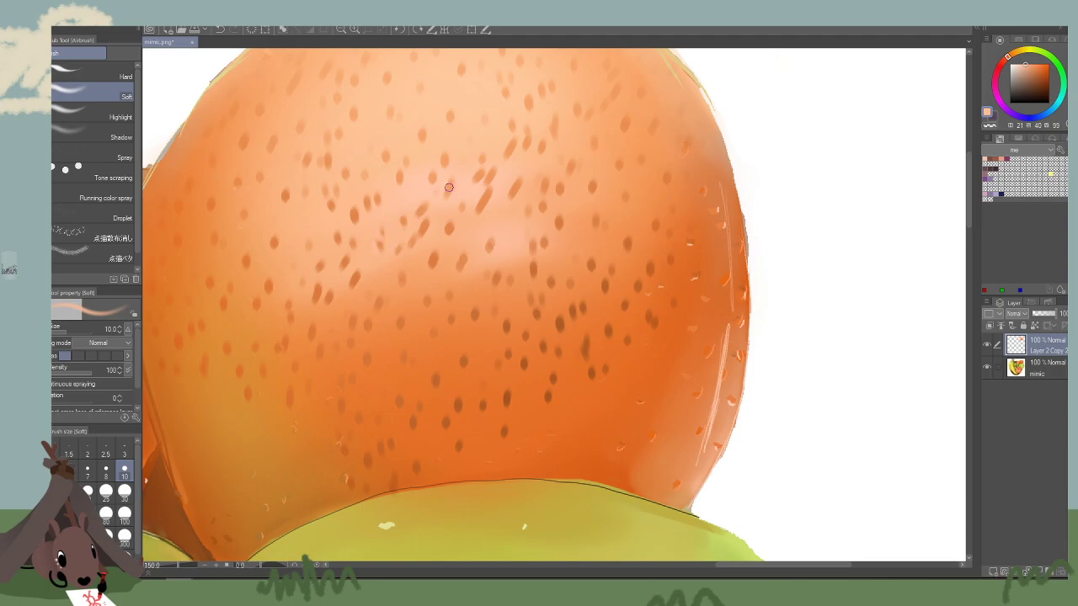
alt+click(456, 171)
key(bracketright)
key(bracketright)
key(bracketright)
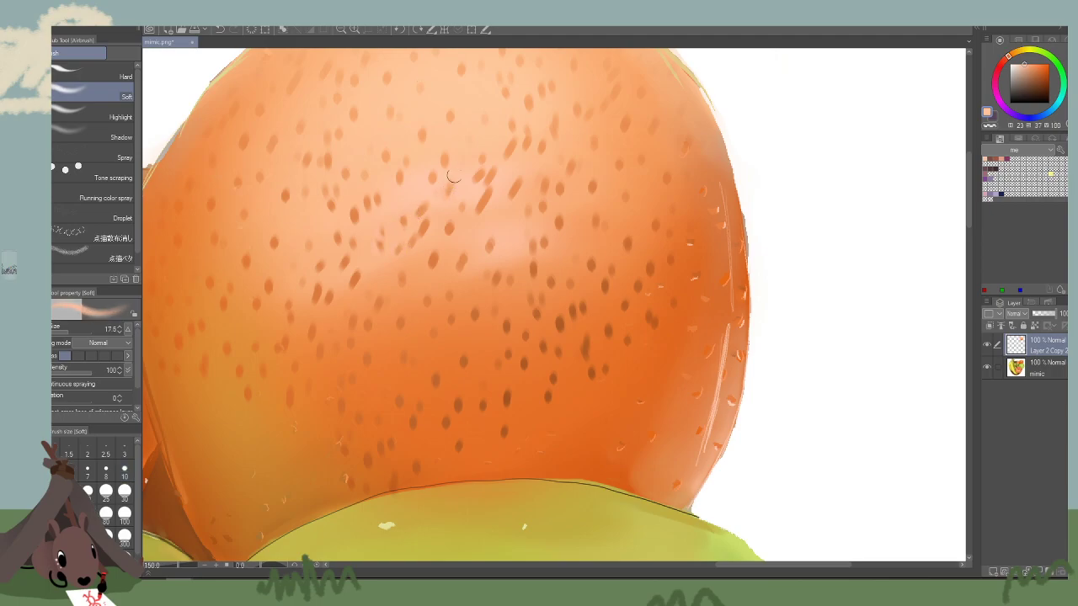
key(bracketright)
key(bracketright)
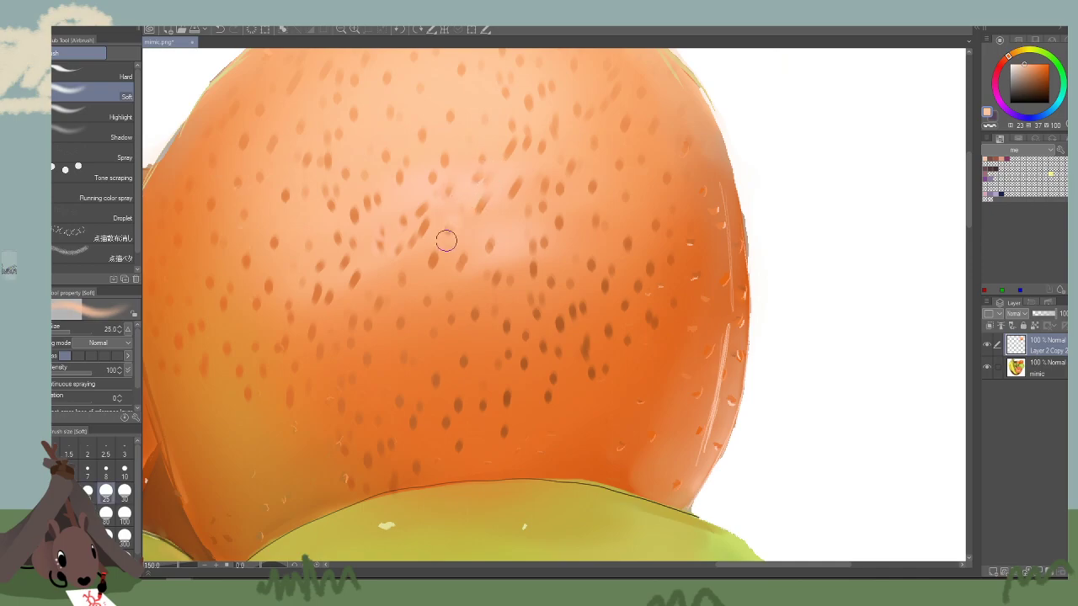
Undo the highlight retouching and the merge of the speckle layers with Layer 1.
click(339, 30)
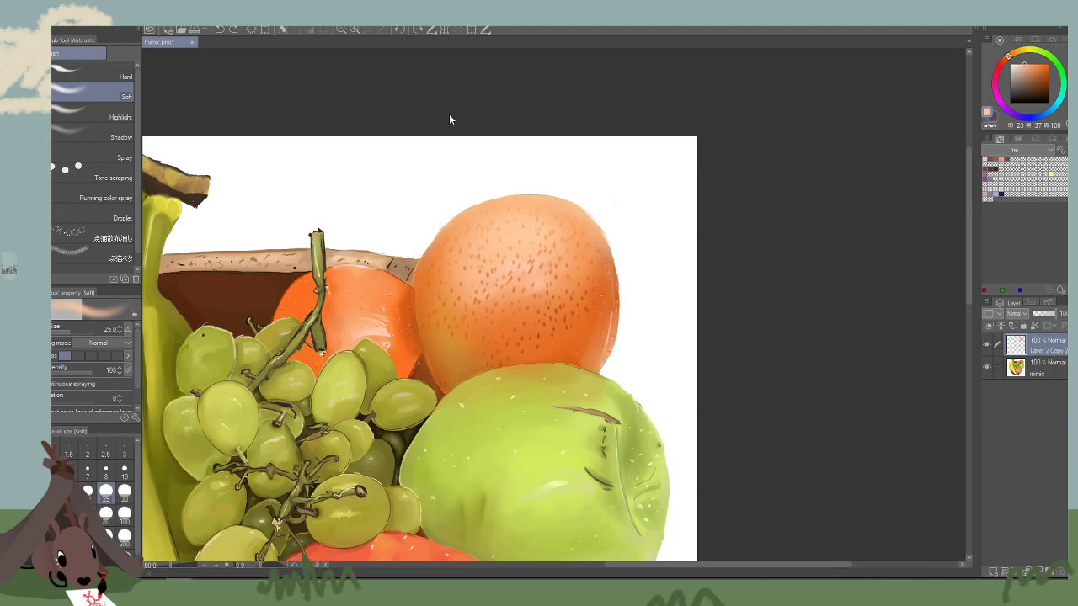
key(ctrl+z)
key(ctrl+z)
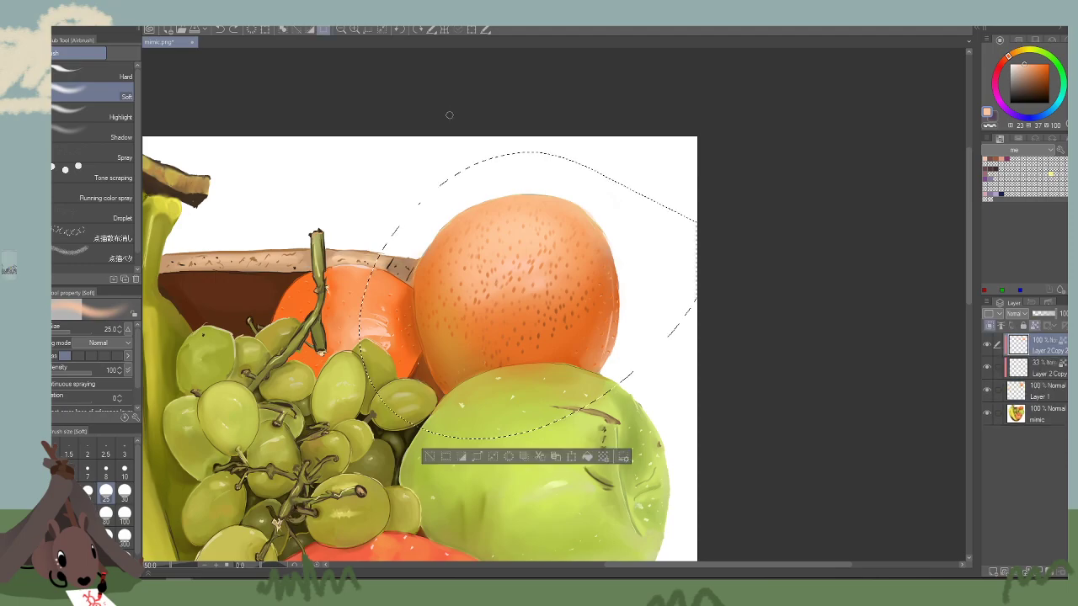
Merge the duplicated speckle layer into the speckle layer directly beneath it.
key(bracketright)
key(bracketright)
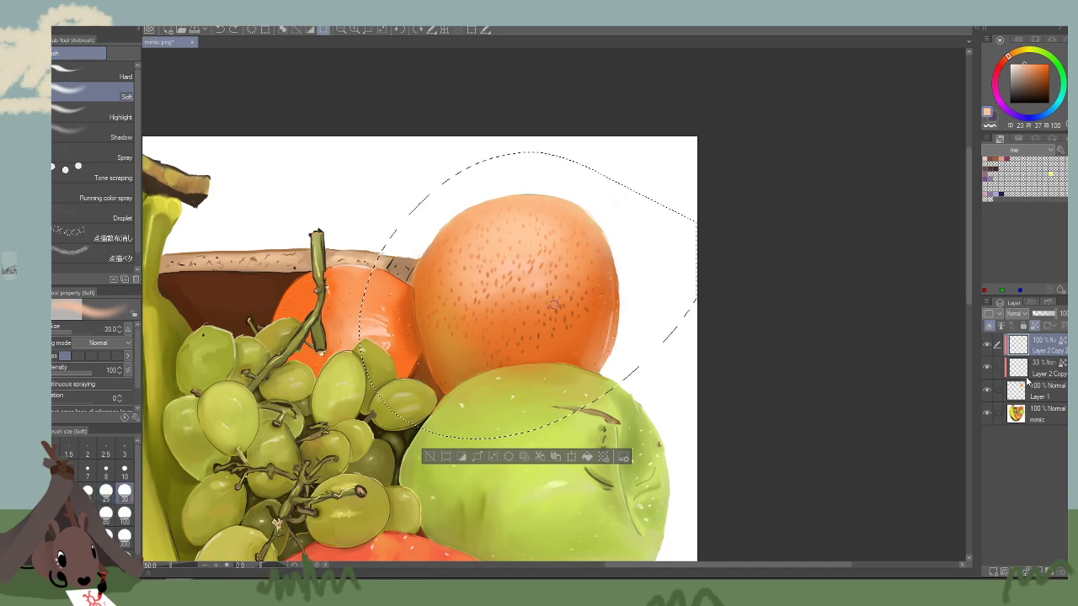
click(1038, 569)
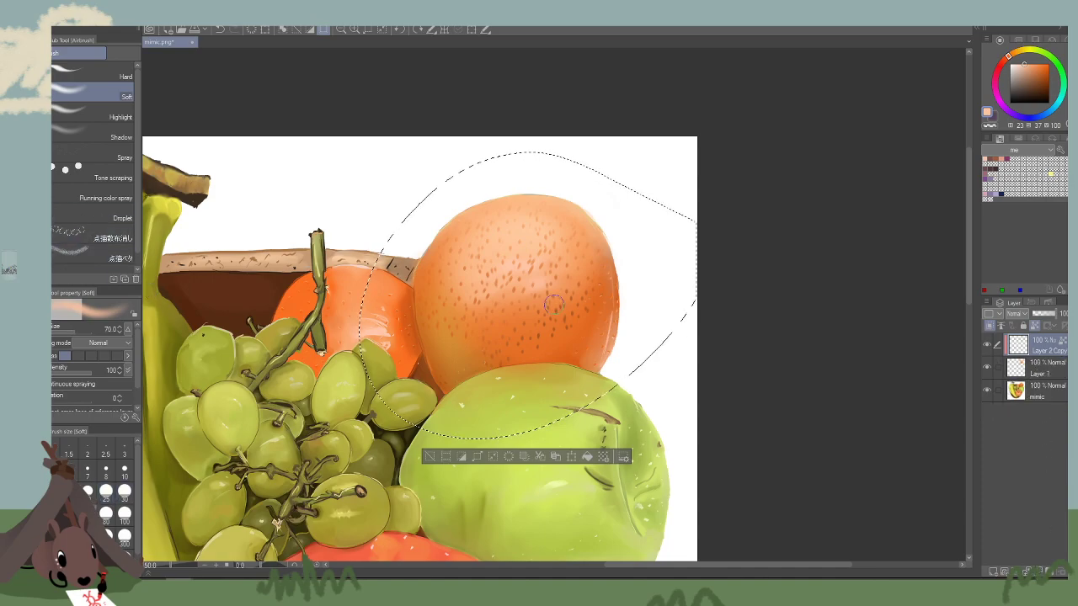
Fade the speckles across the large orange with the Soft airbrush in transparent colour, enlarging the brush to size 450.
click(106, 514)
click(125, 535)
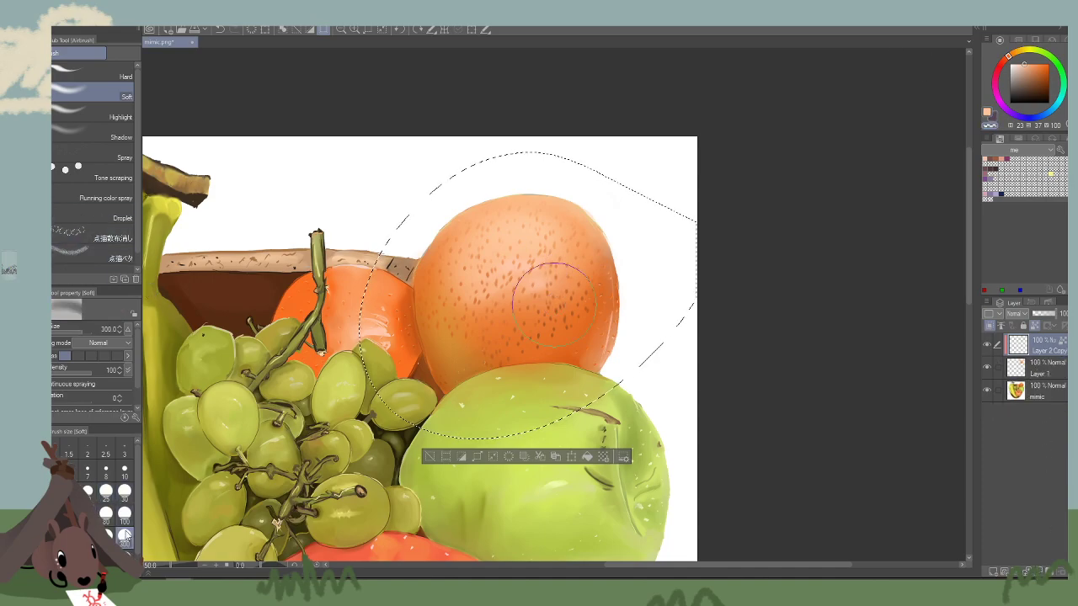
key(bracketright)
key(bracketright)
key(bracketright)
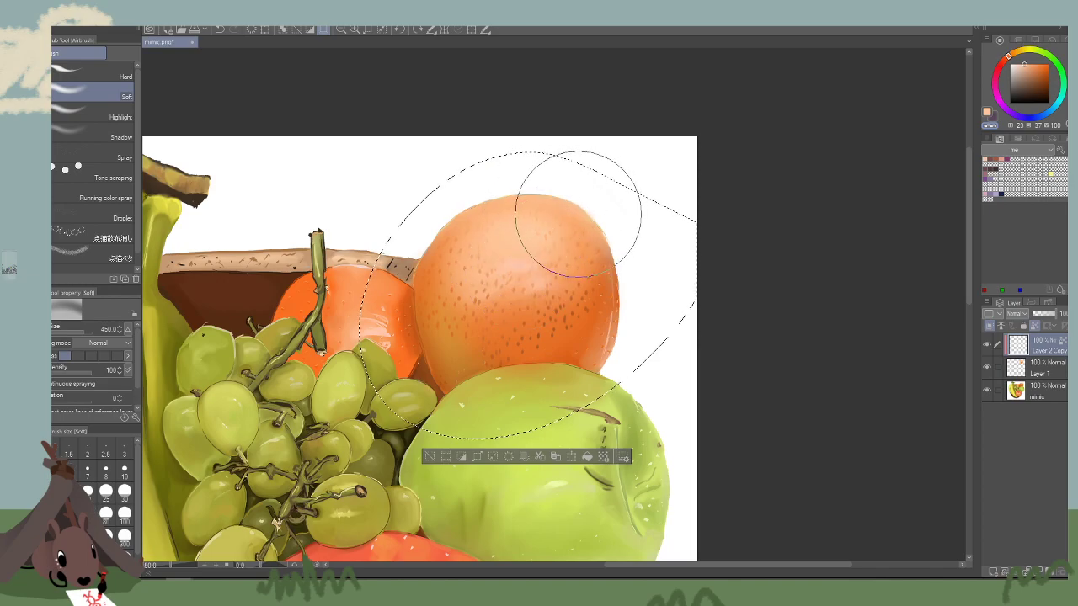
mouse_move(577, 214)
mouse_down()
mouse_move(536, 239)
mouse_move(489, 226)
mouse_move(495, 247)
mouse_move(552, 215)
mouse_move(518, 272)
mouse_move(554, 227)
mouse_move(597, 294)
mouse_move(599, 260)
mouse_move(557, 331)
mouse_move(578, 314)
mouse_move(496, 302)
mouse_move(517, 378)
mouse_move(491, 441)
mouse_up()
key(bracketleft)
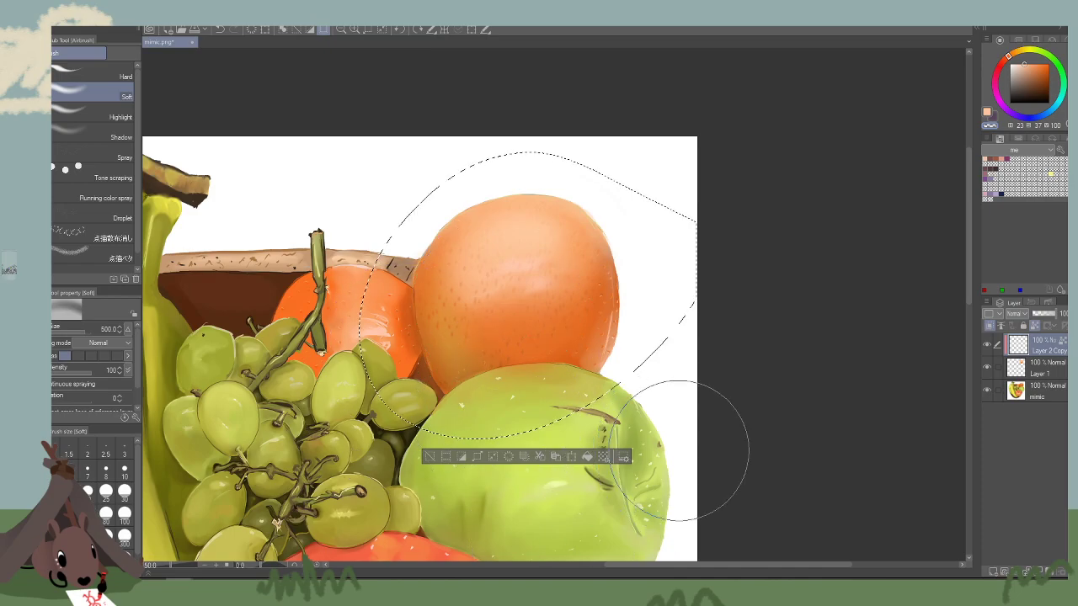
key(bracketleft)
key(bracketleft)
key(bracketleft)
key(bracketleft)
key(bracketleft)
Select the whole canvas and set the speckle layer to Multiply blending at 81% opacity.
click(1050, 314)
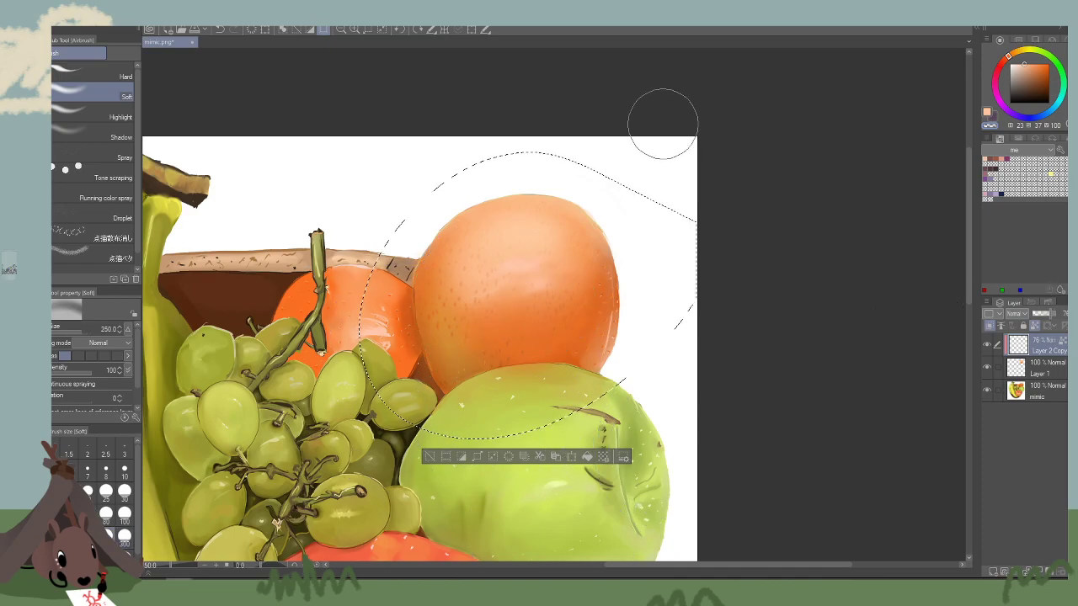
click(131, 20)
click(157, 36)
click(342, 29)
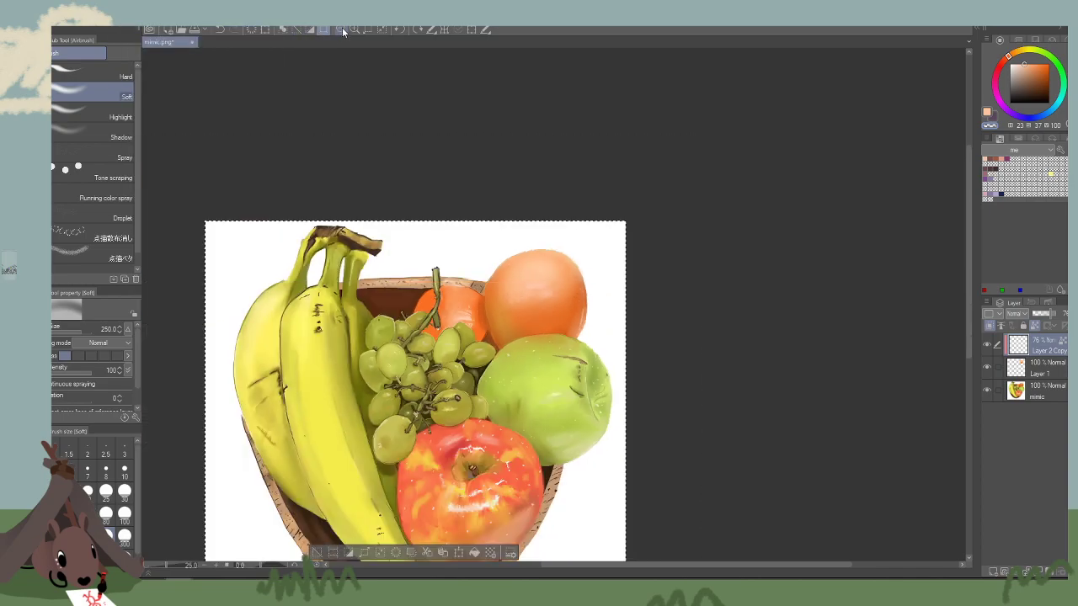
drag(700, 337, 754, 309)
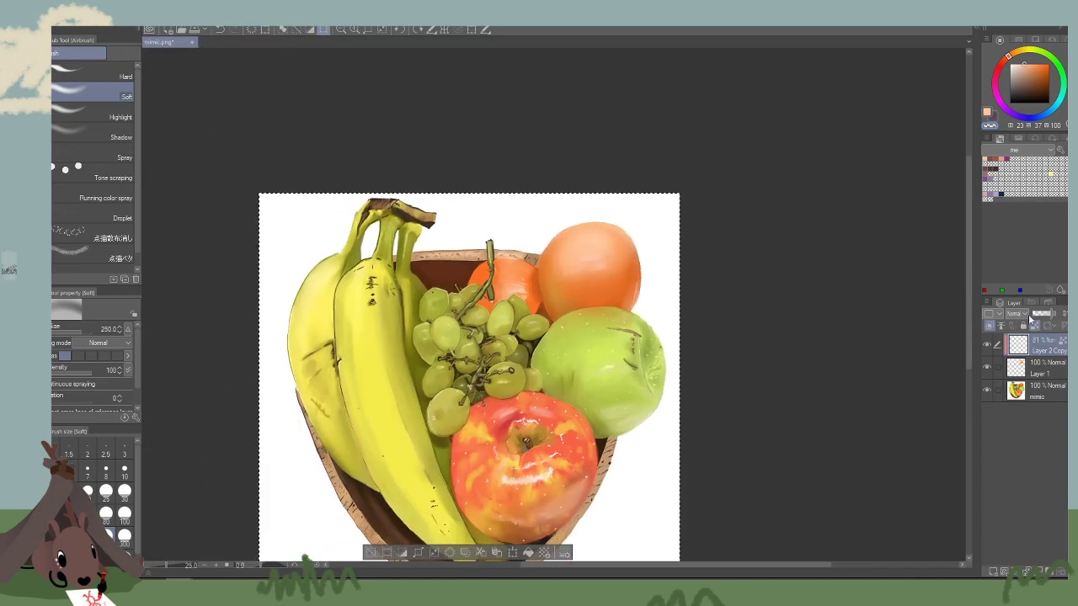
click(1024, 316)
click(1021, 42)
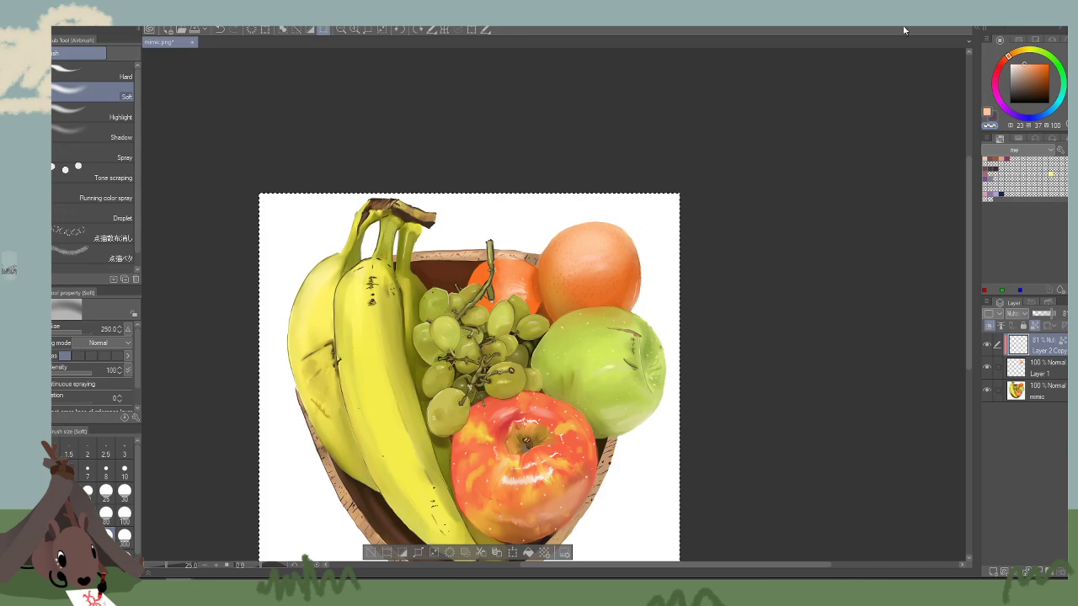
Soften the speckles on the large orange with the transparent Soft airbrush at size 500, and raise the layer's opacity to about 86%.
key(bracketright)
key(bracketright)
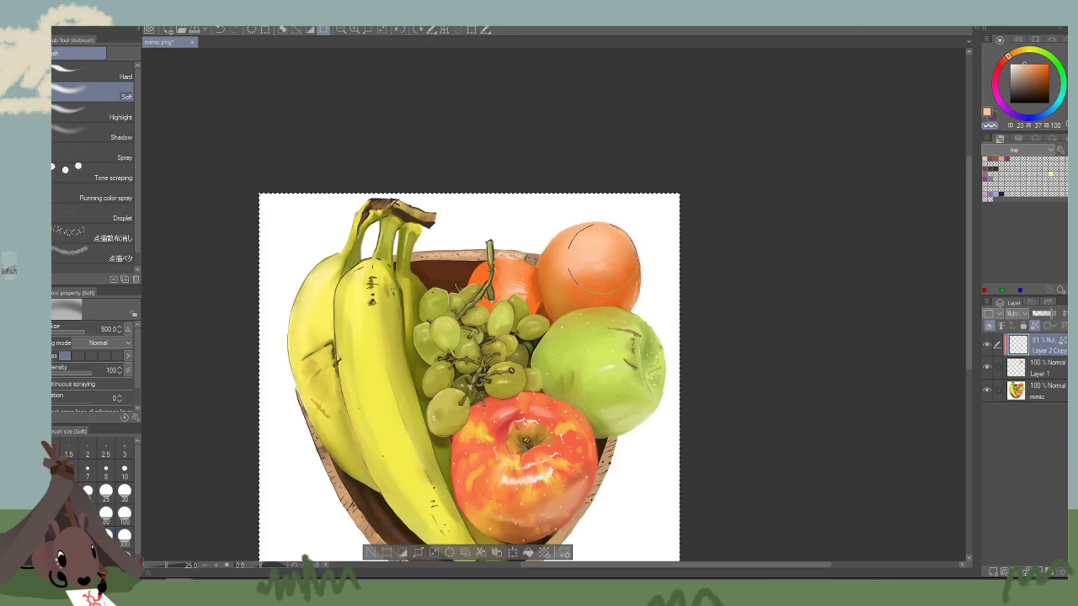
key(bracketright)
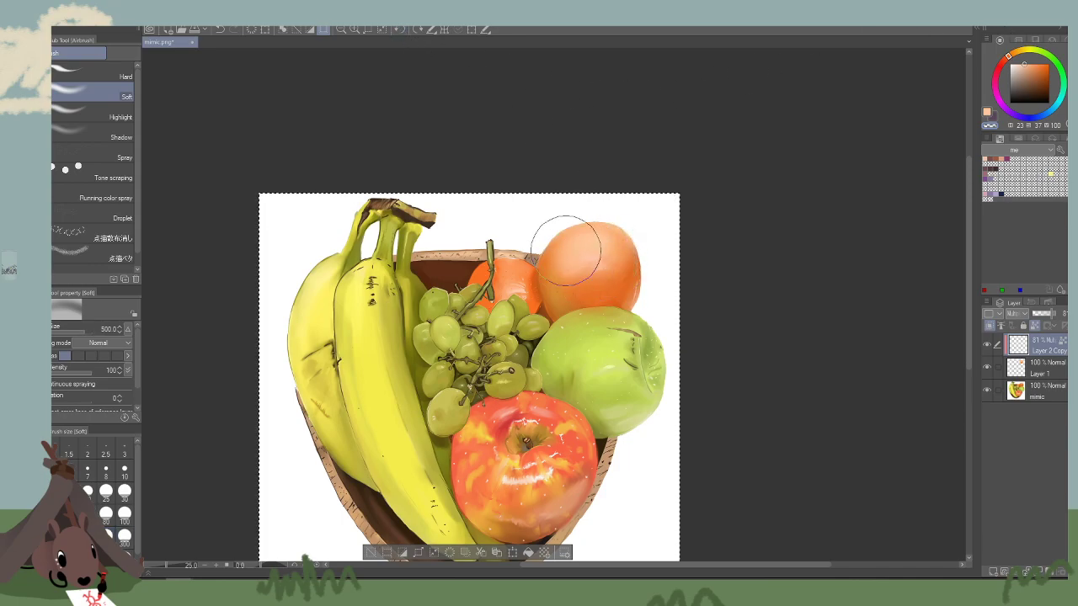
click(340, 31)
click(353, 30)
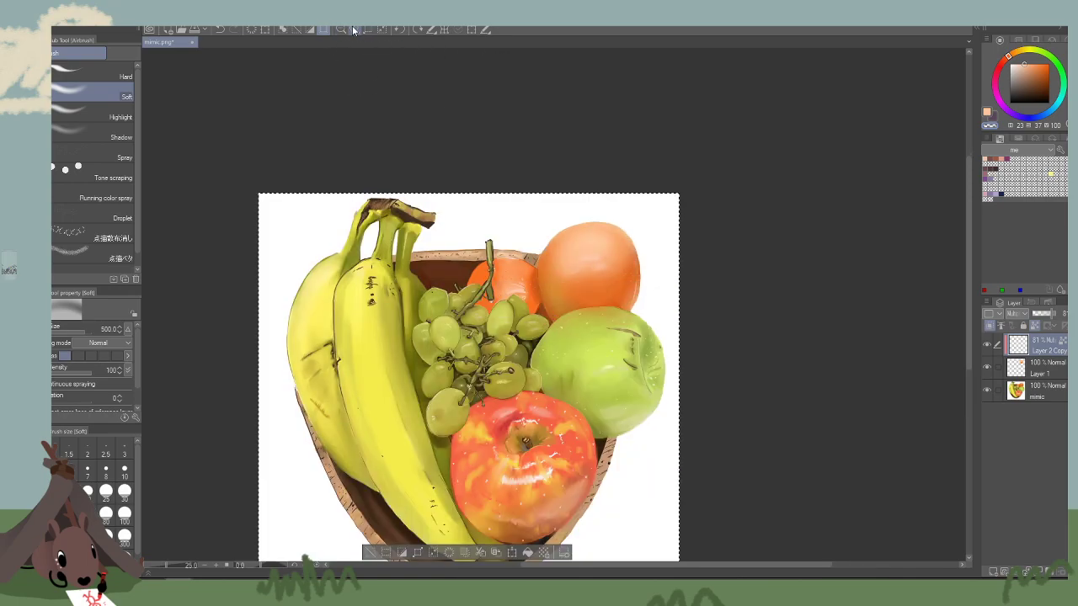
drag(1050, 316, 1053, 315)
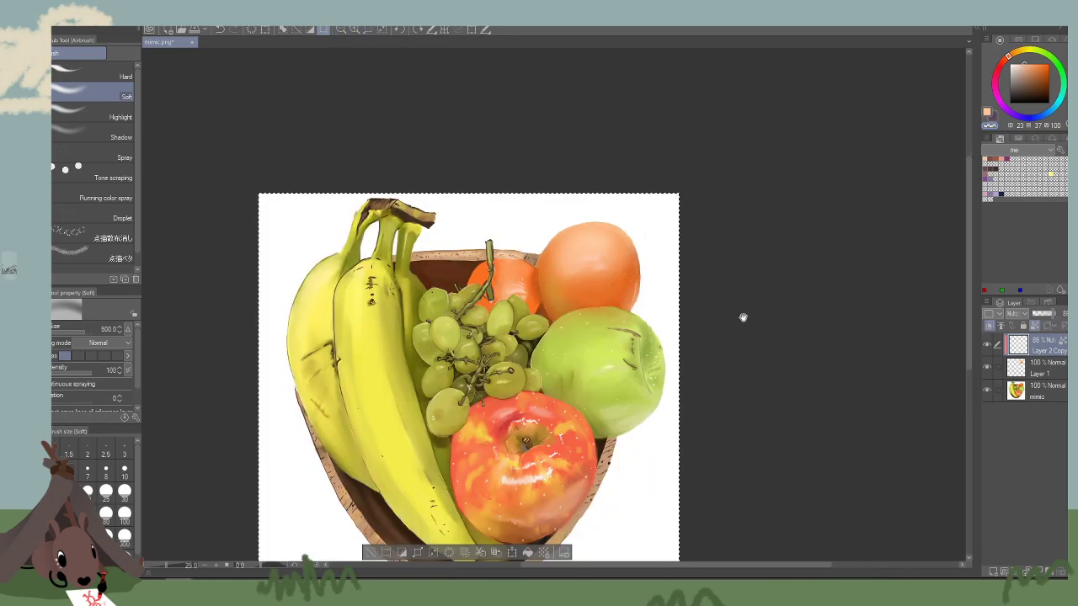
drag(743, 318, 733, 315)
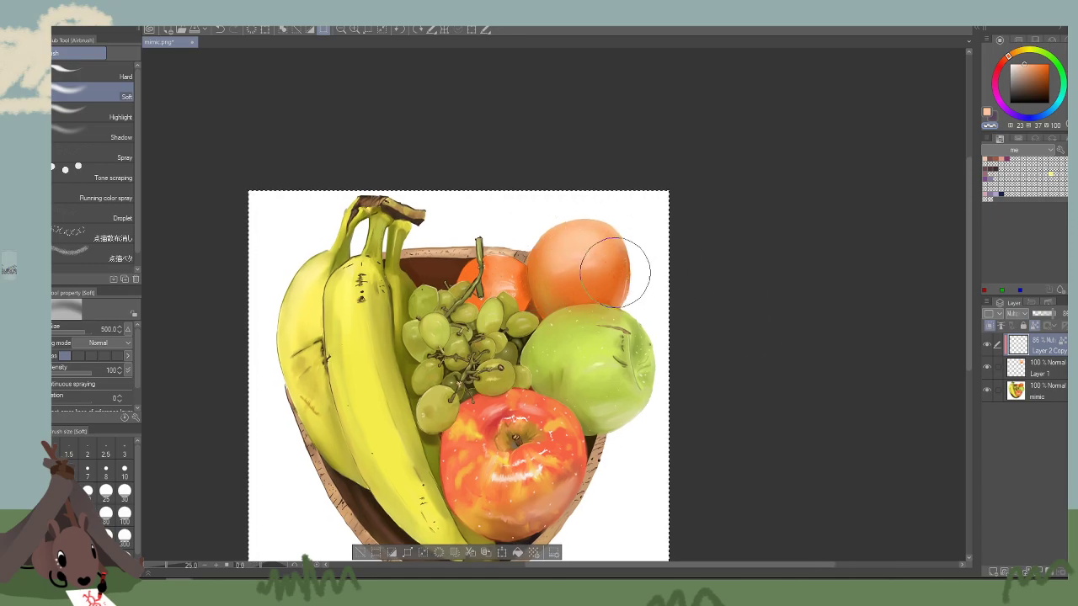
mouse_move(543, 279)
mouse_down()
mouse_move(593, 252)
mouse_move(574, 303)
mouse_move(607, 253)
mouse_move(604, 295)
mouse_move(579, 280)
mouse_move(585, 272)
mouse_move(617, 277)
mouse_move(595, 262)
mouse_up()
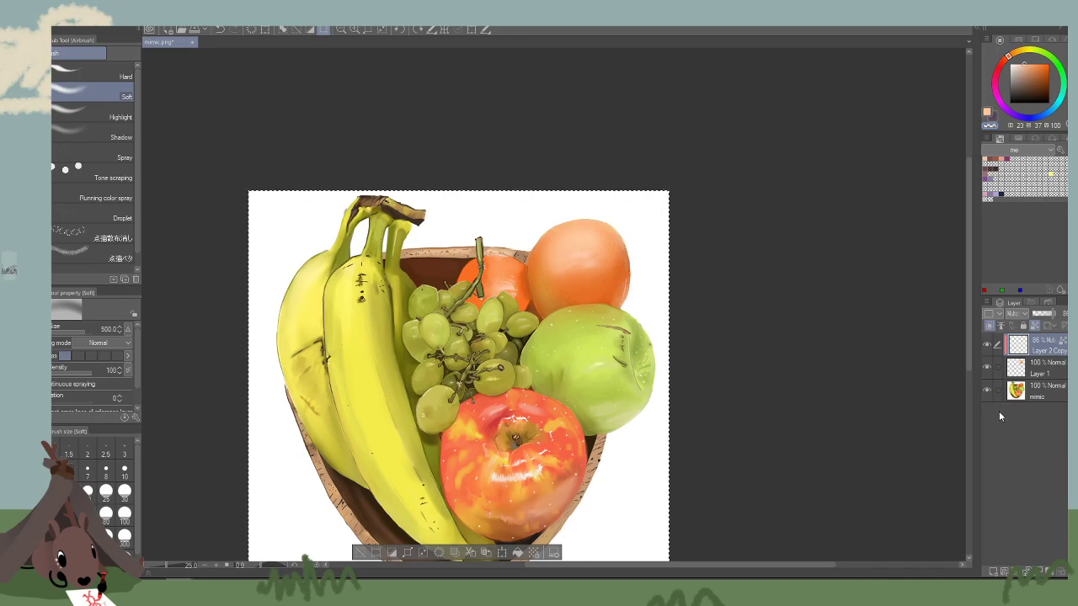
Merge the speckle layer into Layer 1 and replace the full-canvas selection with a lasso selection around the large orange.
key(ctrl+e)
click(11, 127)
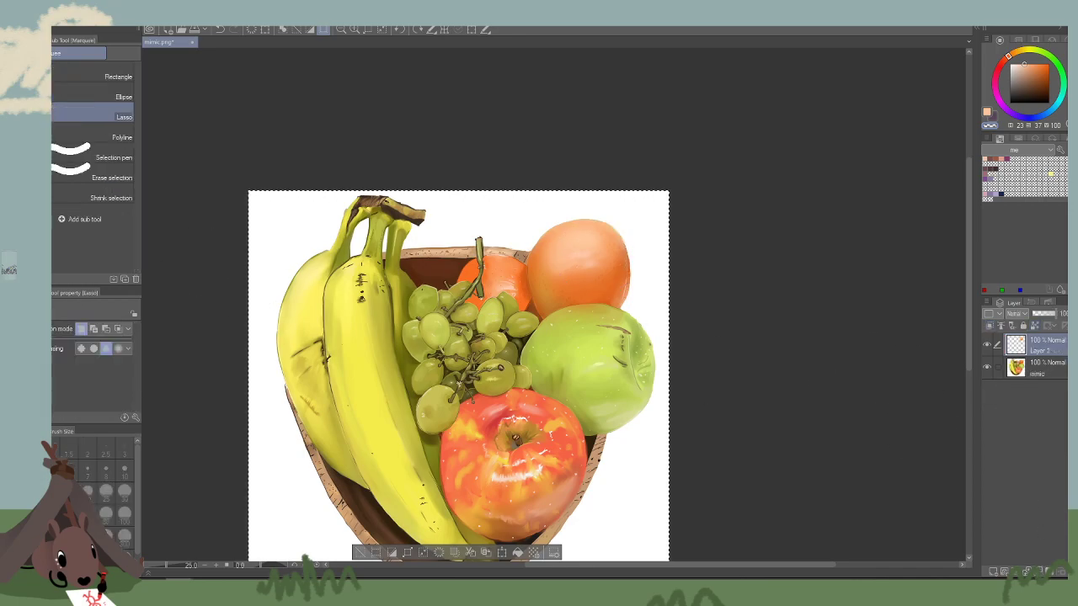
key(ctrl+d)
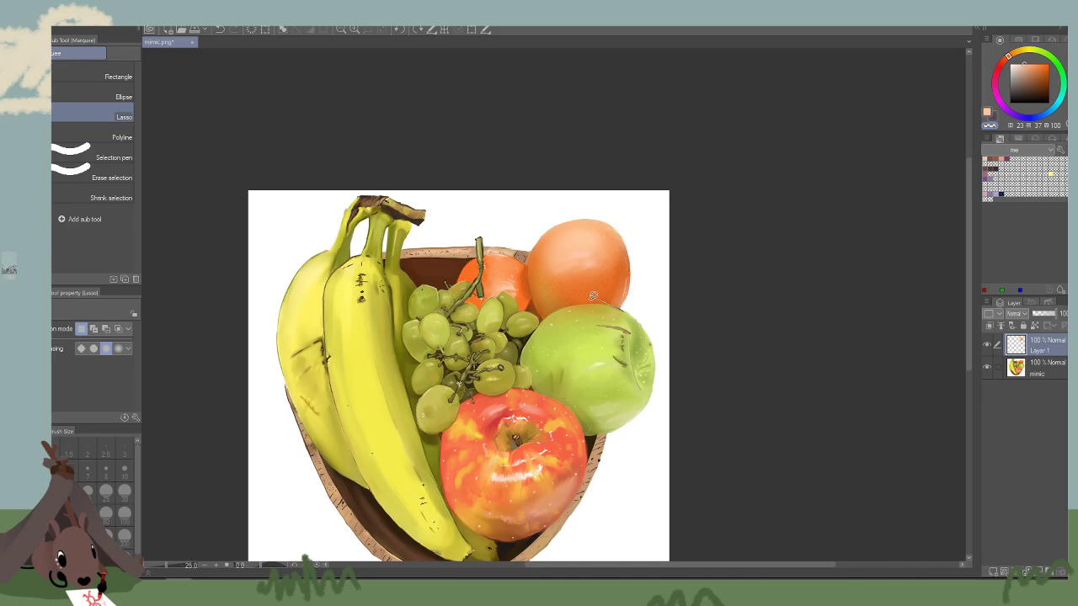
drag(529, 272, 723, 190)
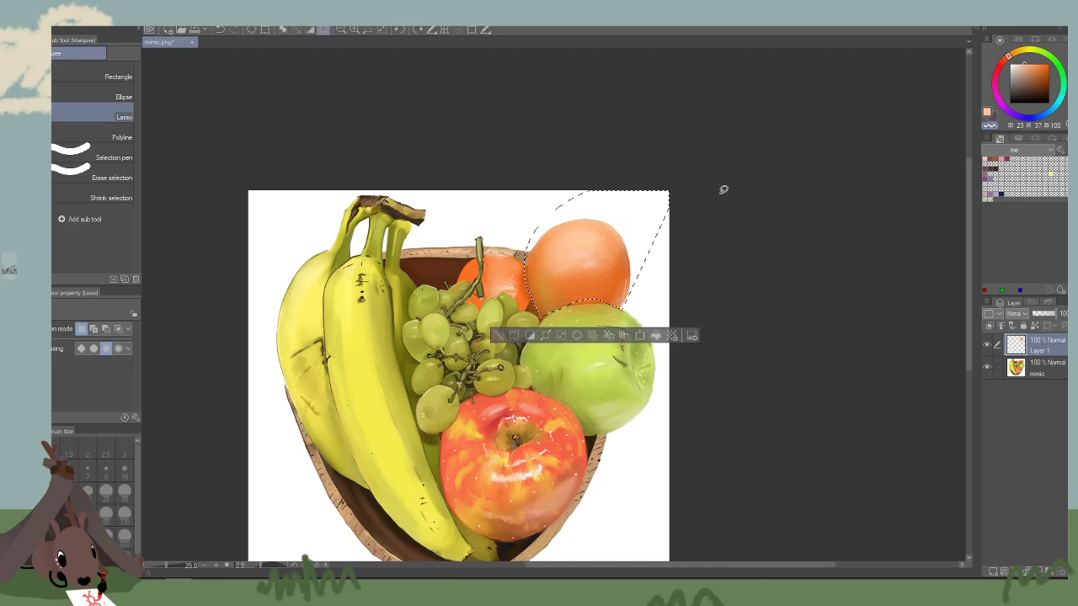
click(37, 14)
mouse_move(135, 271)
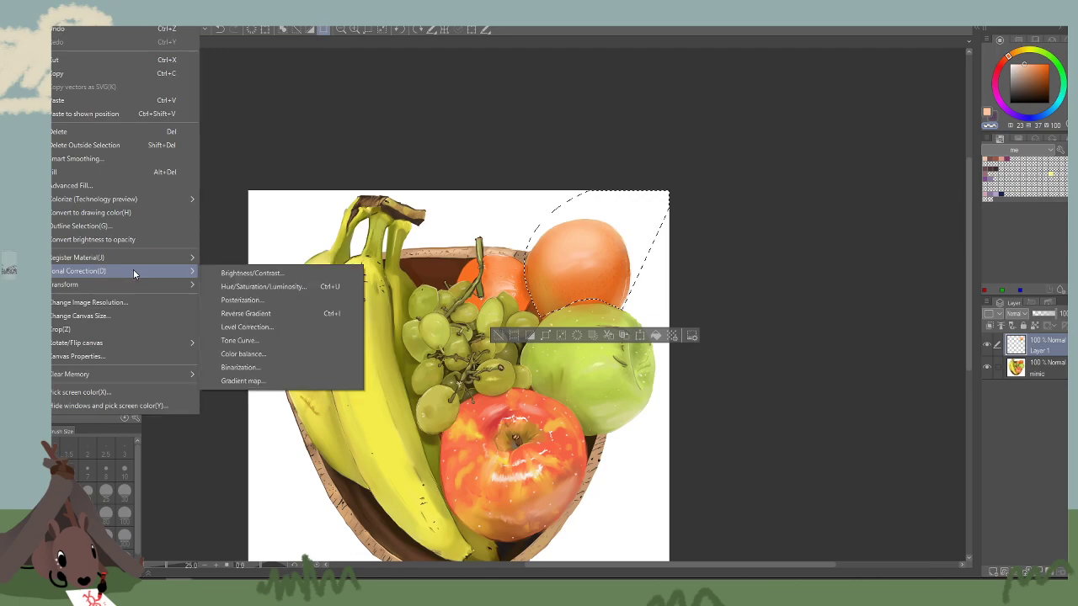
click(300, 288)
drag(552, 341, 801, 244)
drag(790, 312, 784, 310)
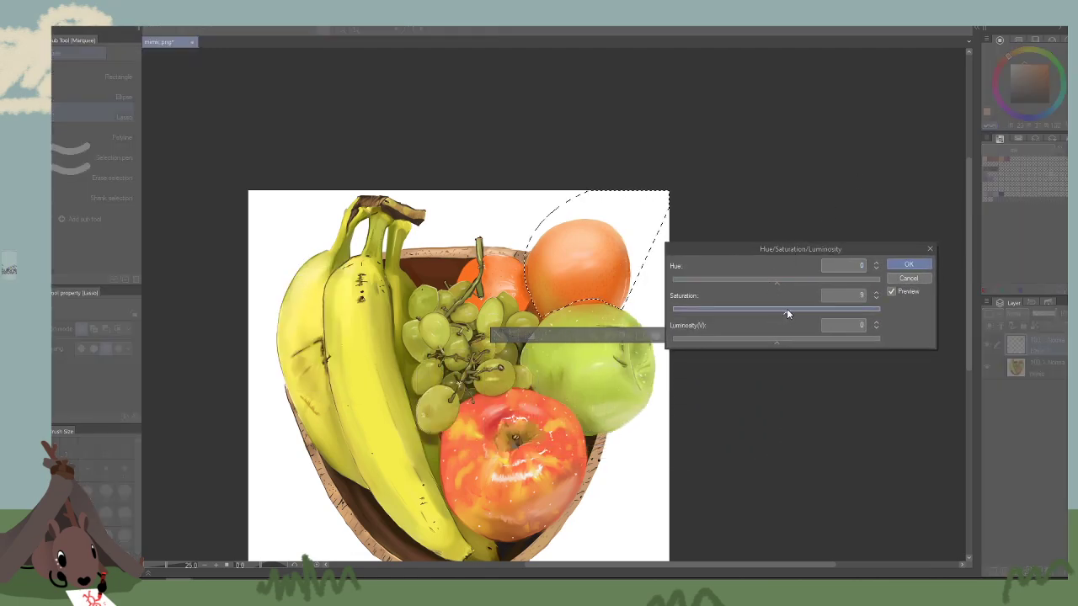
click(923, 283)
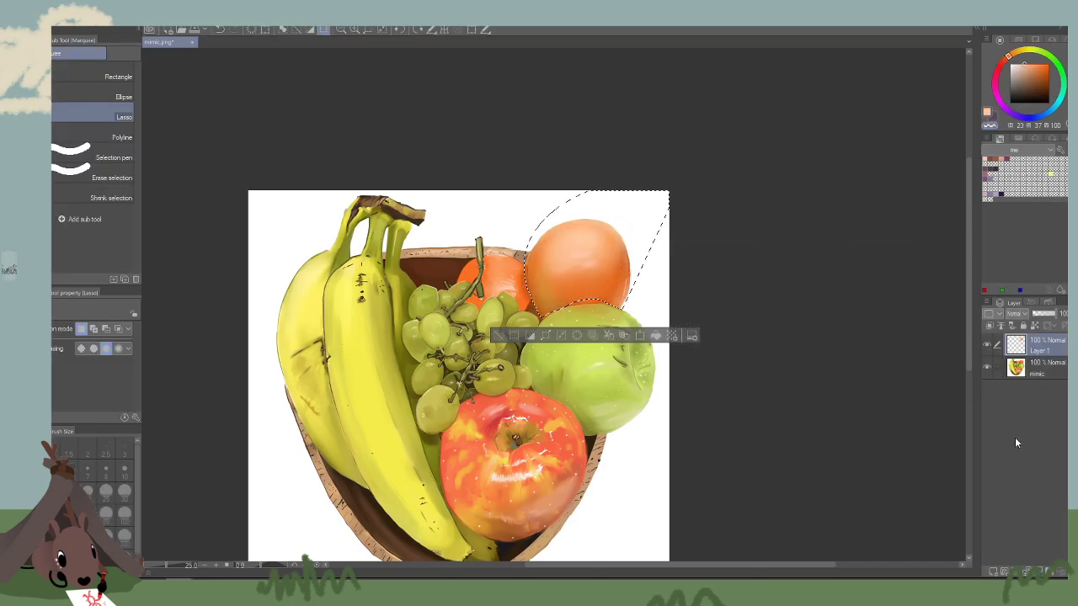
Merge Layer 1 into the mimic layer and apply Hue/Saturation/Luminosity to the selected orange, with hue slightly toward yellow and saturation 5.
click(1035, 566)
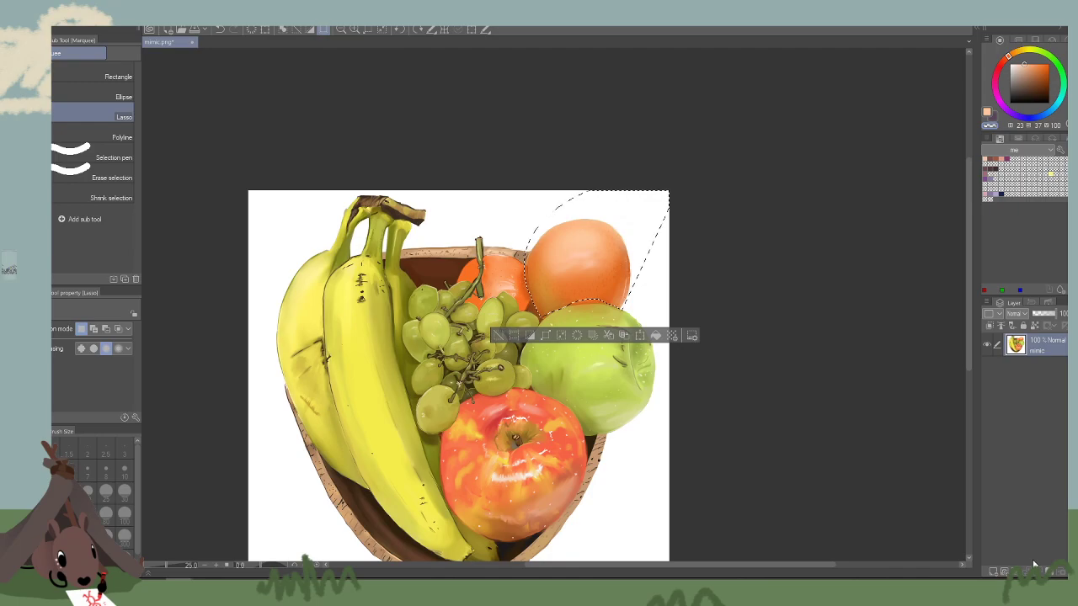
click(44, 16)
mouse_move(117, 273)
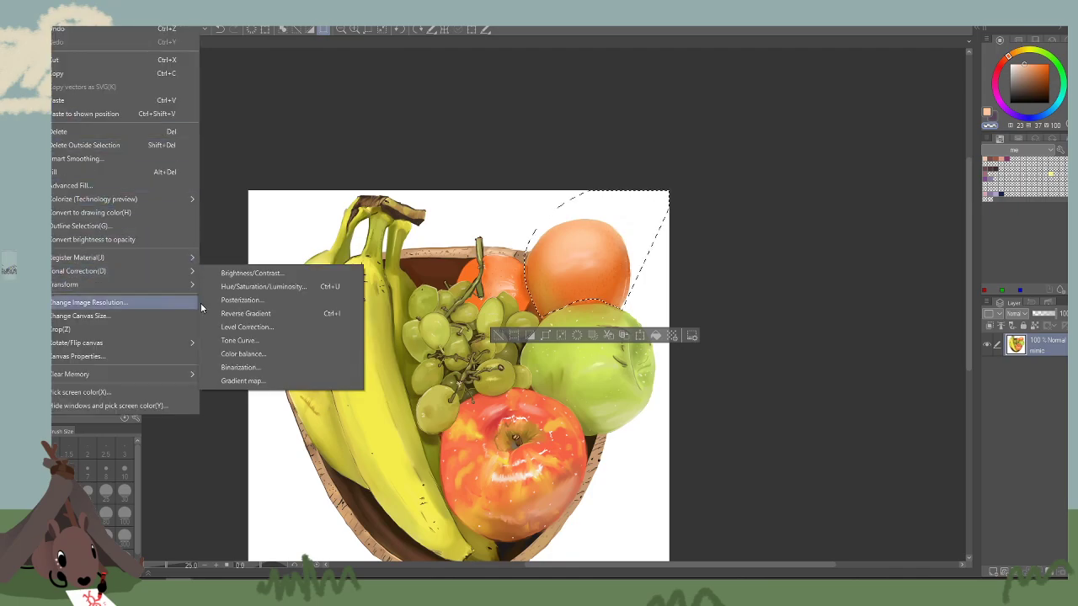
click(294, 287)
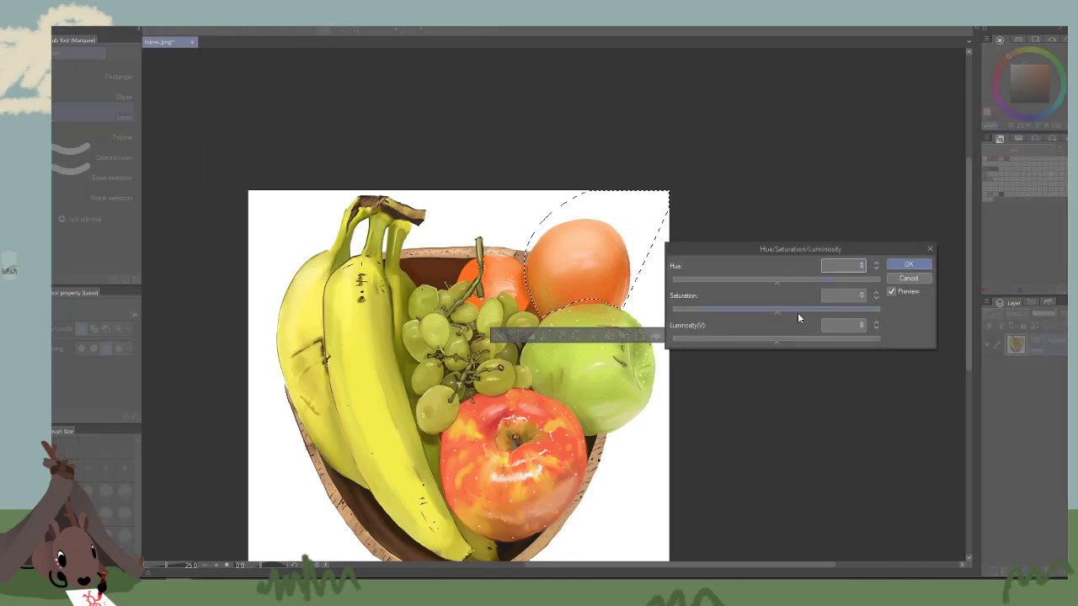
drag(798, 312, 781, 309)
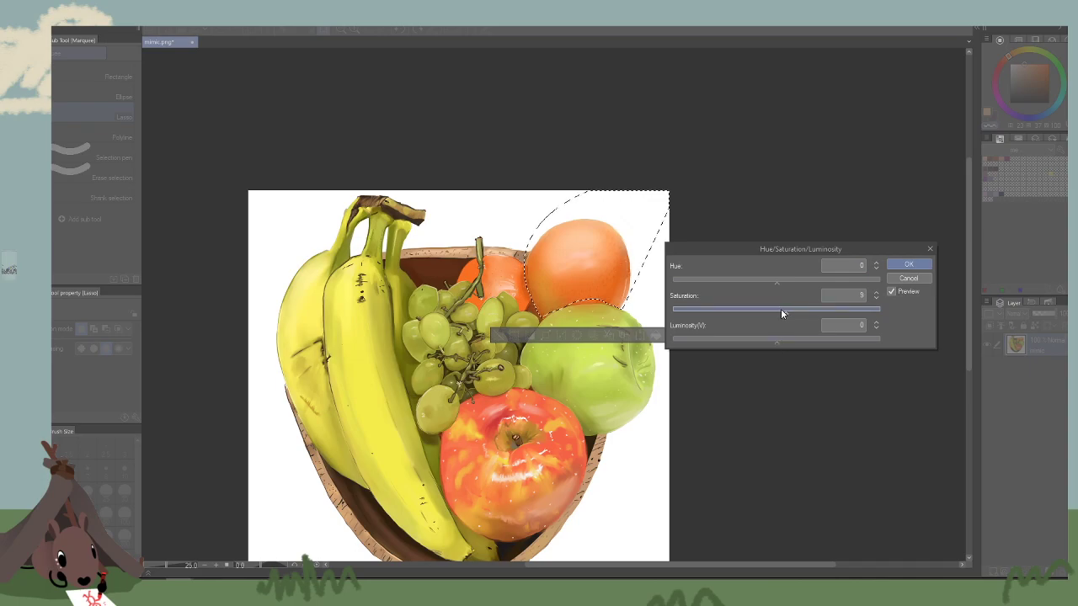
click(780, 280)
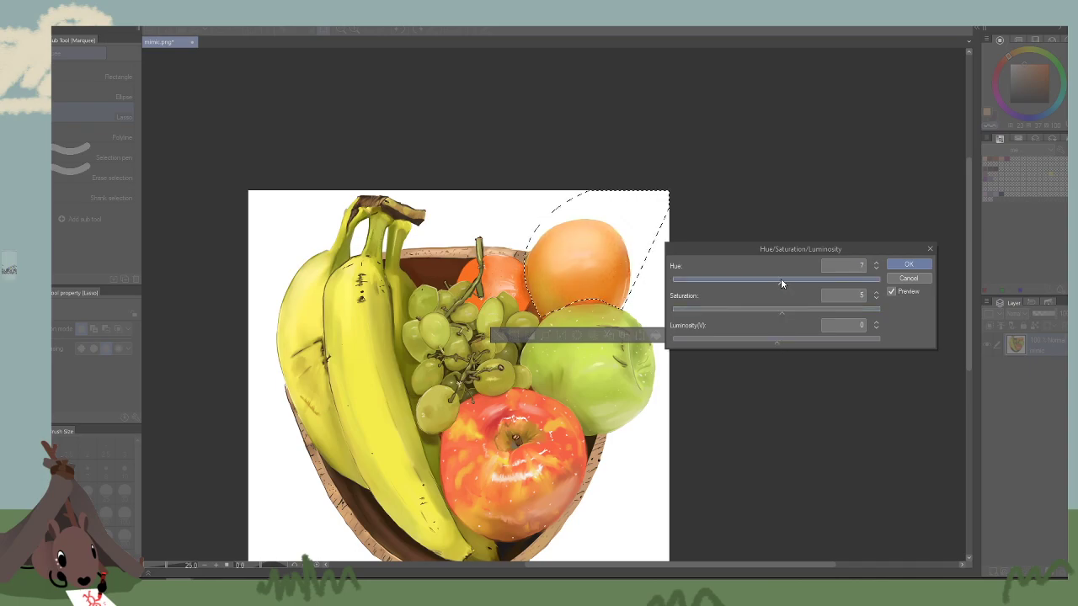
click(918, 265)
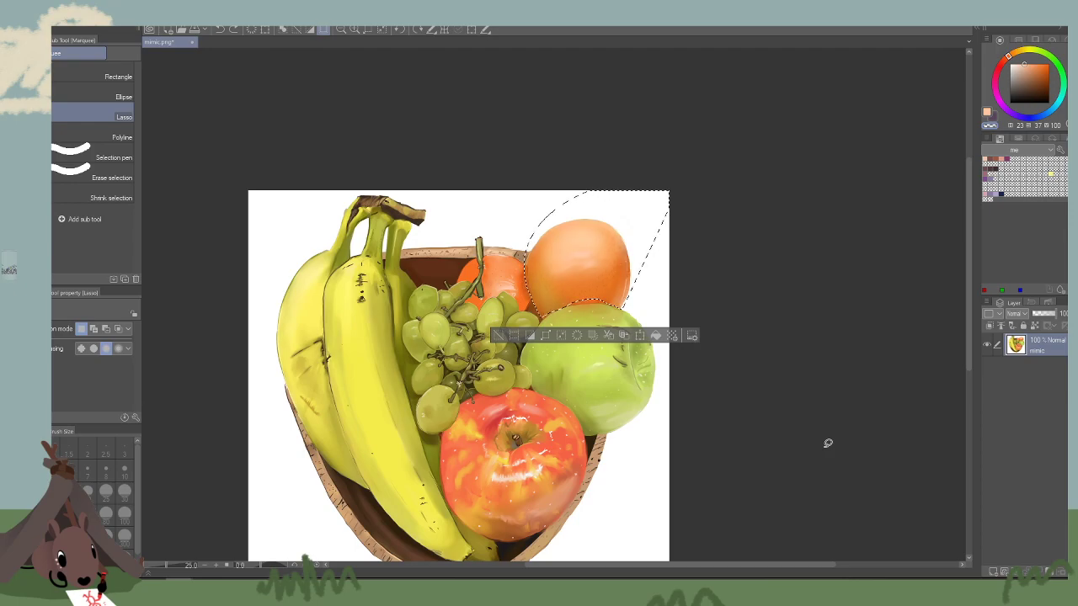
Apply Brightness/Contrast to the selected orange with brightness -11 and contrast 10, comparing it with the preview off.
click(39, 14)
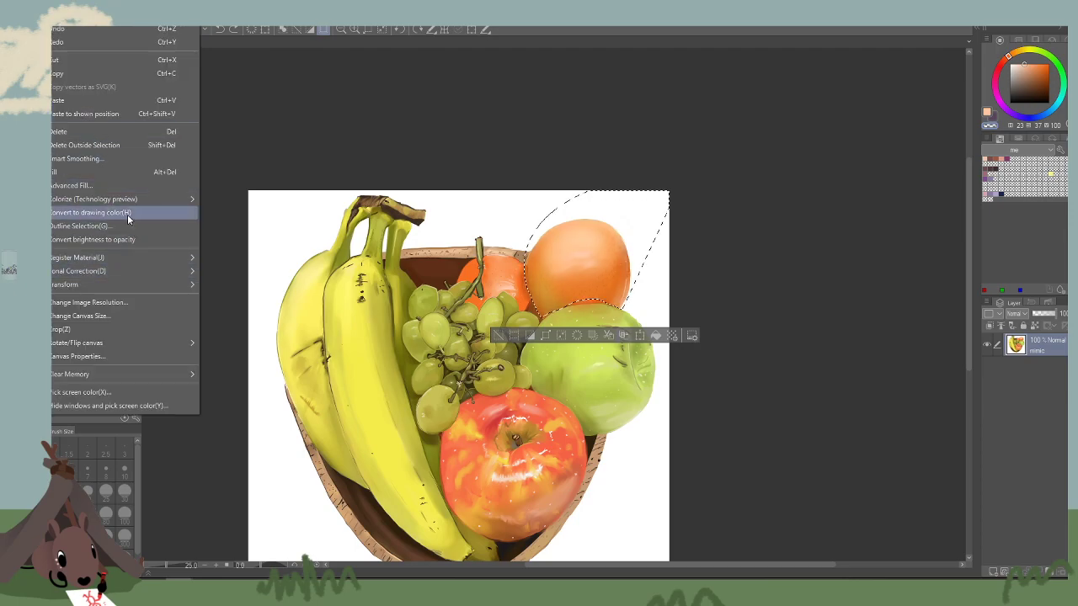
mouse_move(130, 274)
click(278, 274)
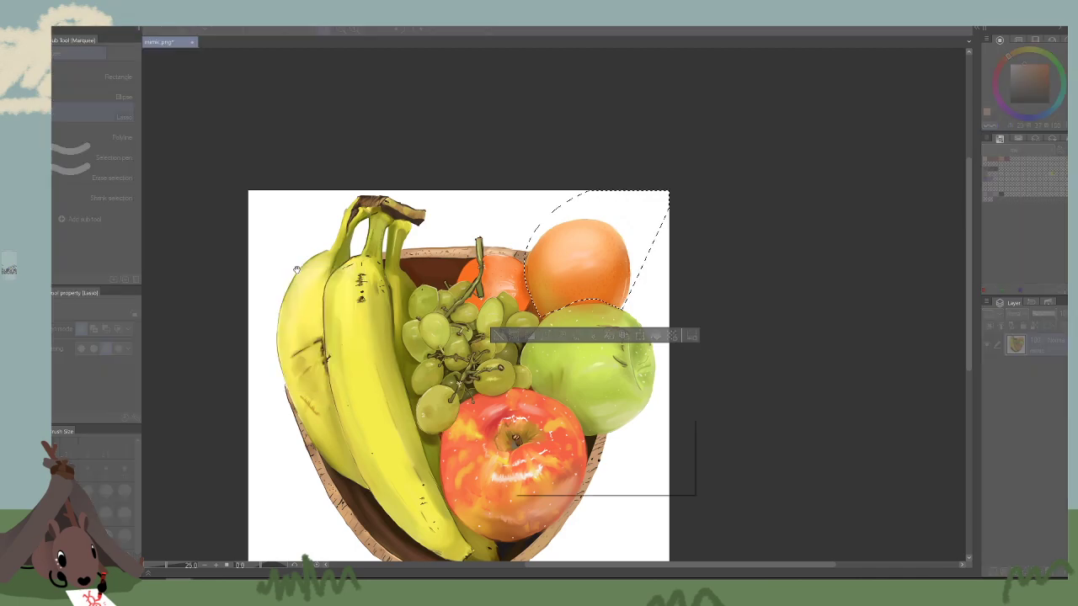
click(585, 487)
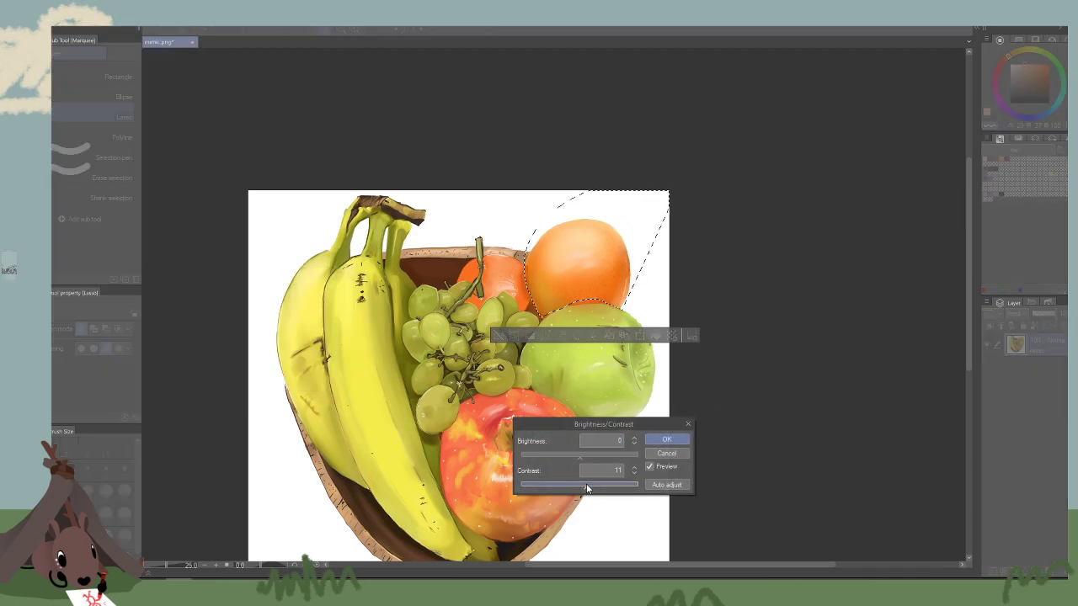
click(575, 456)
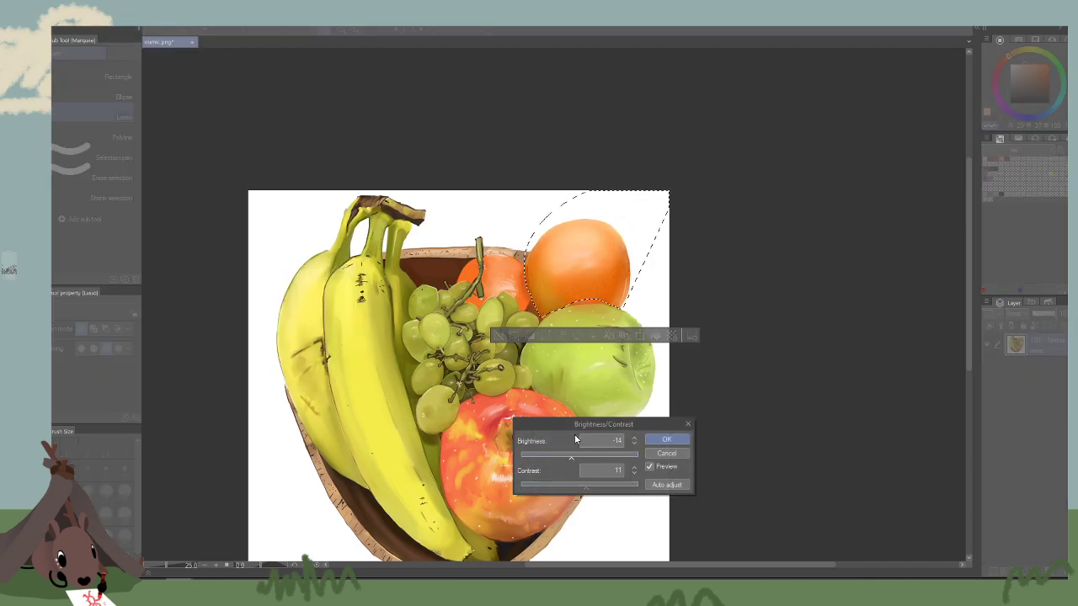
click(598, 486)
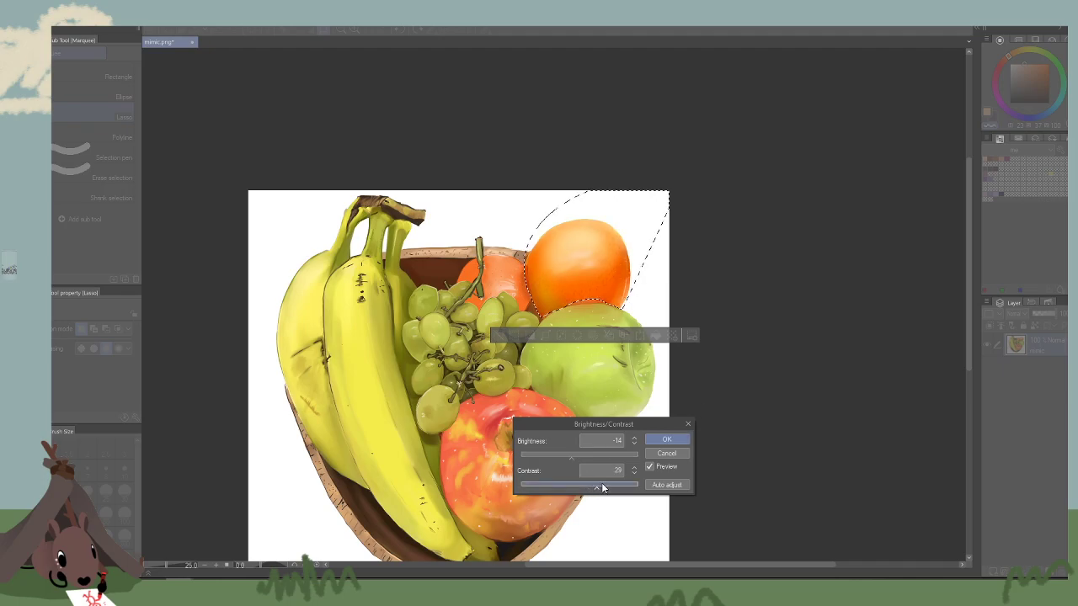
drag(572, 454, 556, 455)
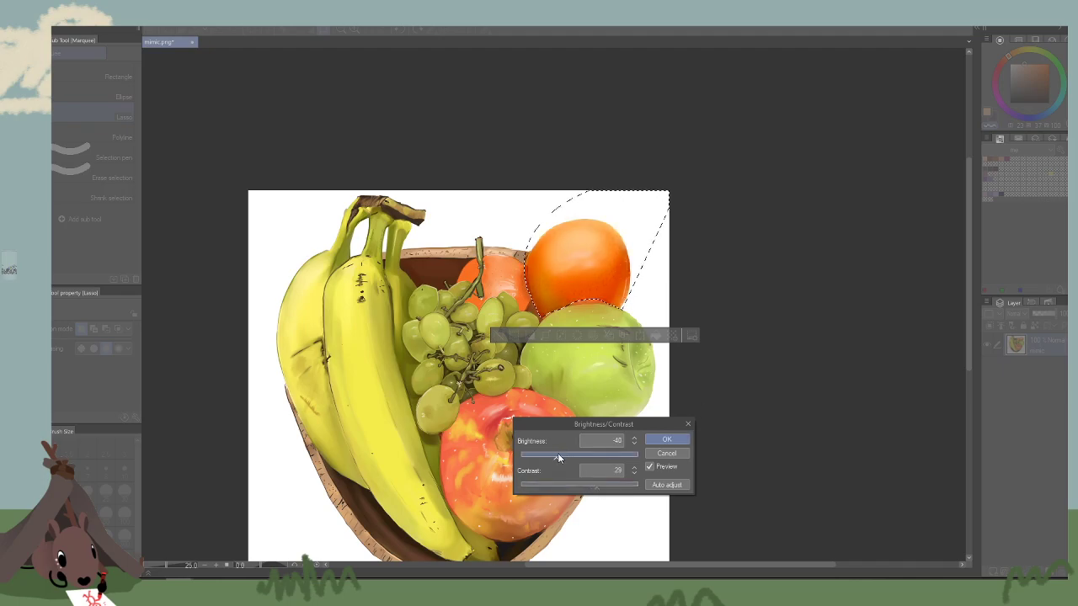
click(587, 487)
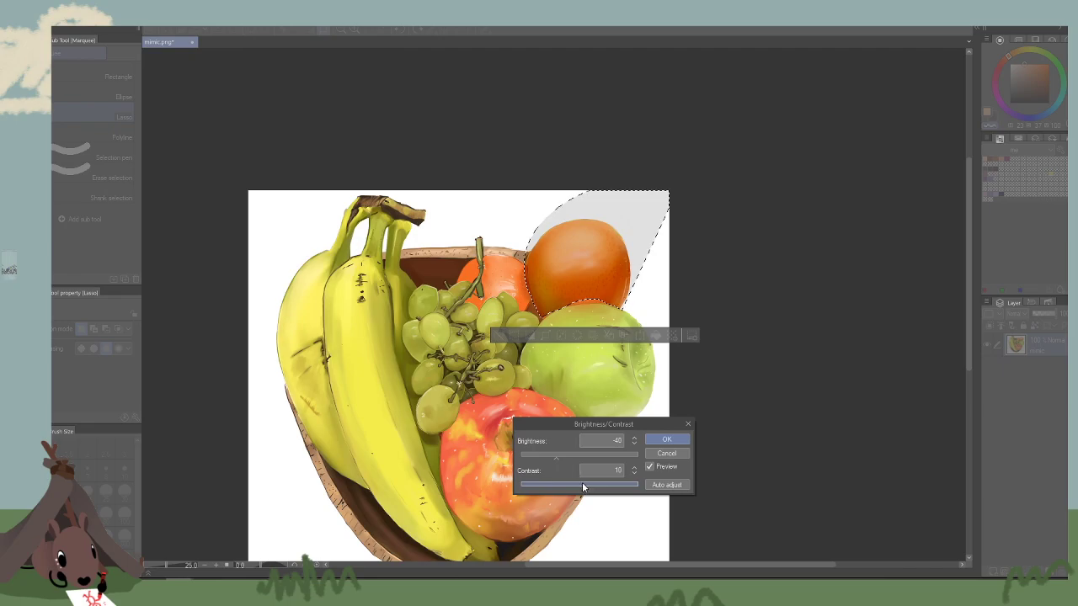
drag(565, 455, 571, 456)
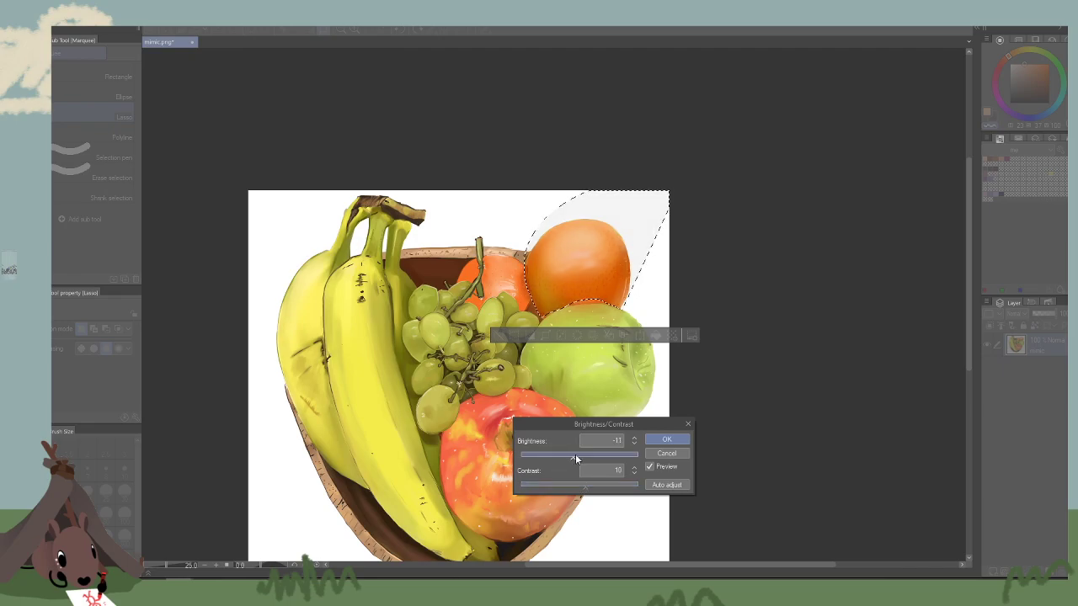
click(649, 468)
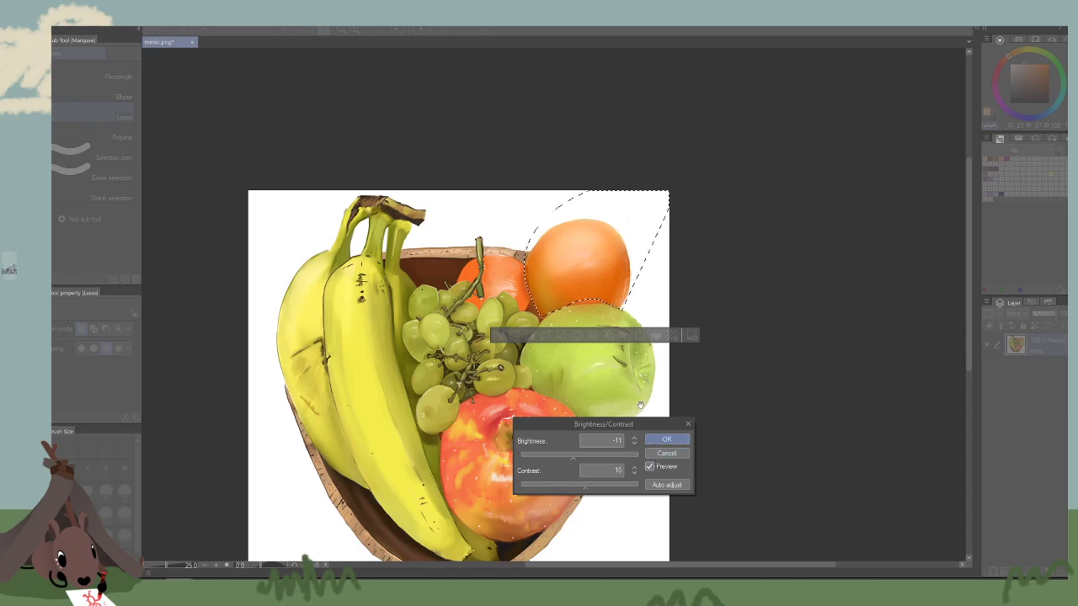
click(667, 438)
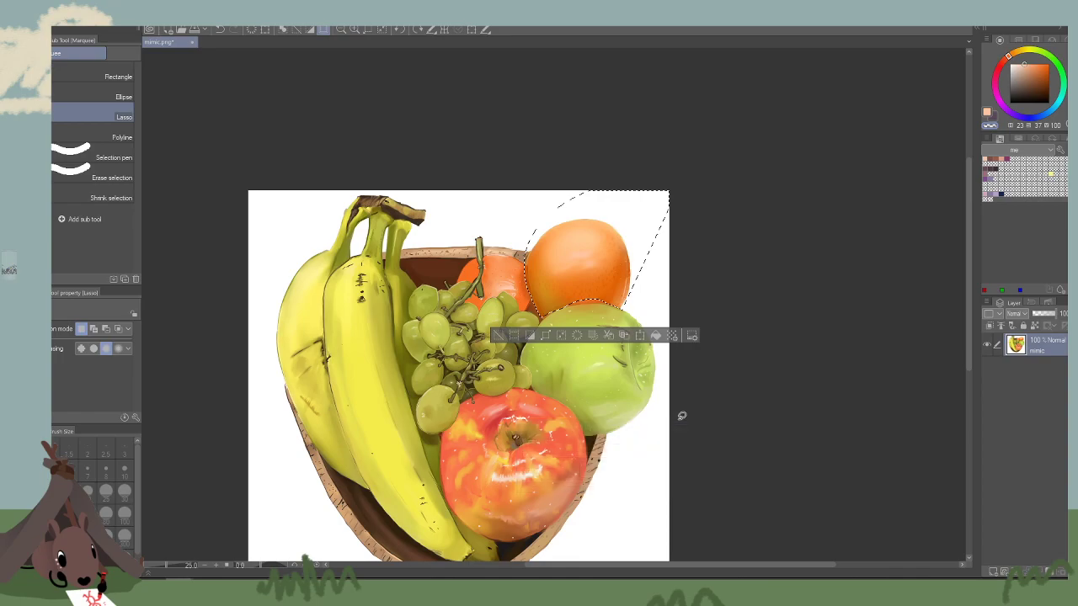
Clear the lasso selection around the large orange and check the whole painting.
key(ctrl+d)
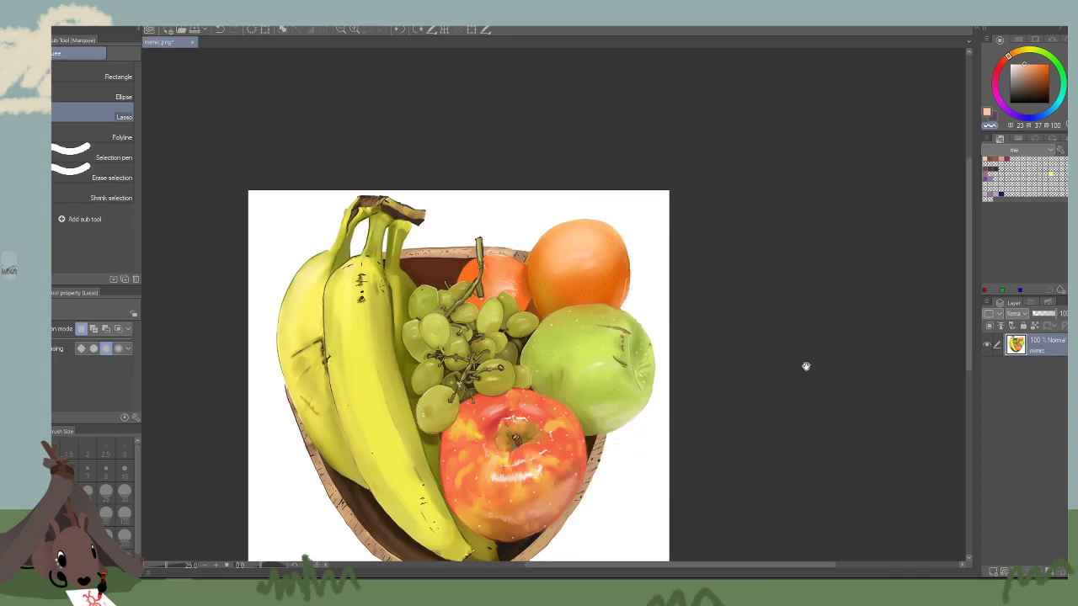
mouse_move(806, 367)
mouse_down()
mouse_move(795, 325)
mouse_move(763, 320)
mouse_up()
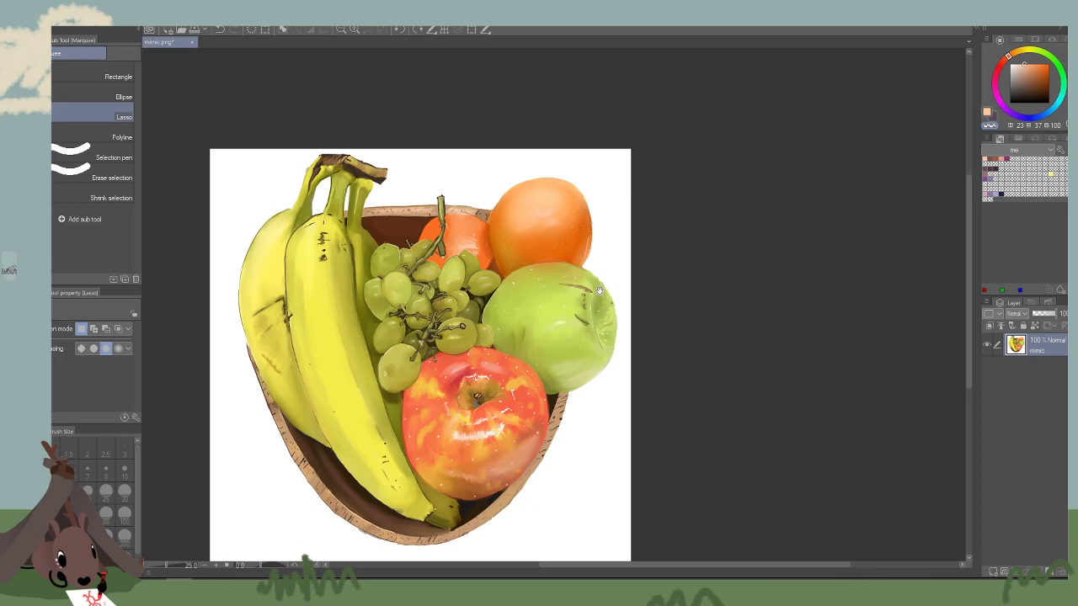
drag(720, 341, 752, 202)
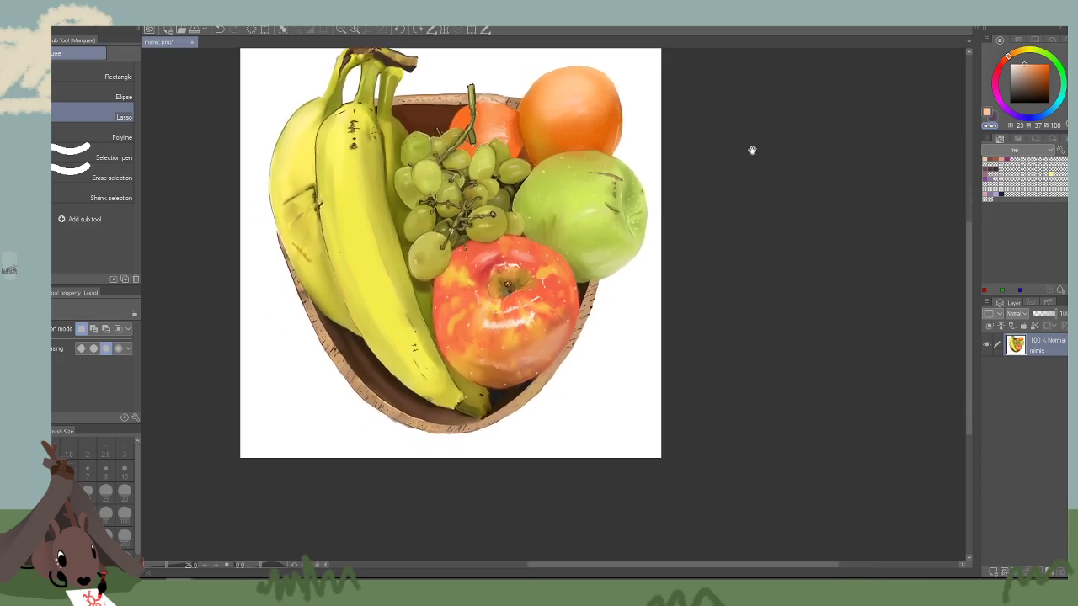
drag(752, 150, 781, 221)
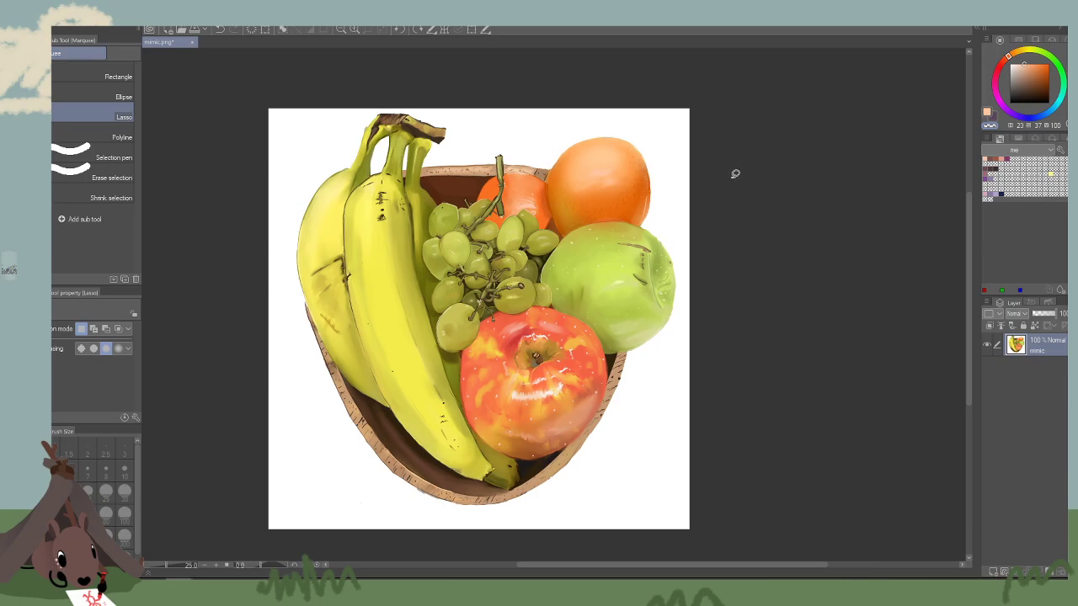
Shade the neck of the rear banana with a dark olive sampled from it, using the Soft airbrush at size 90.
alt+click(397, 175)
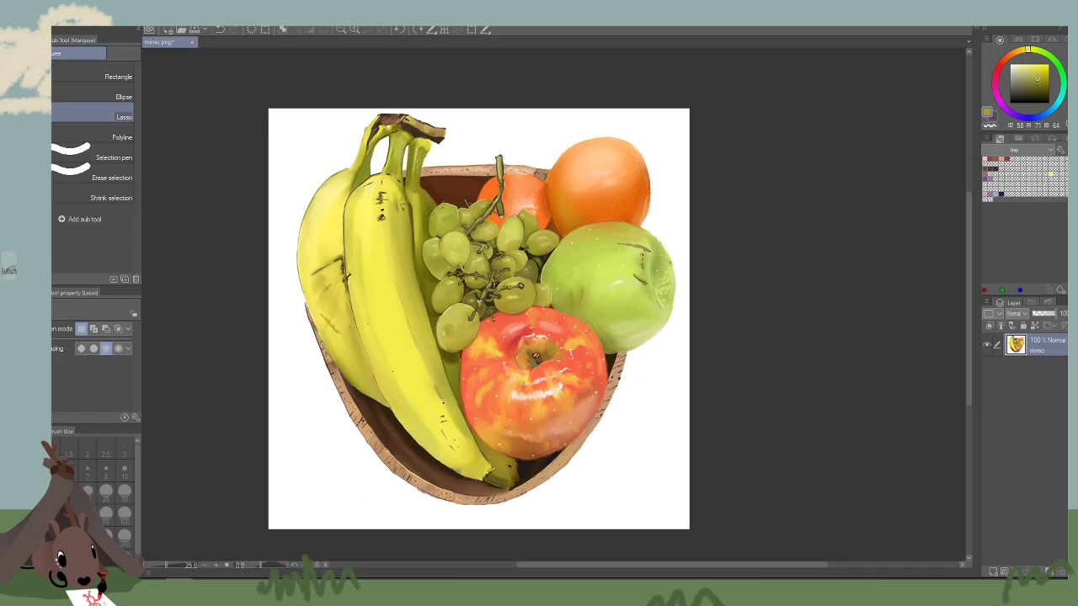
key(b)
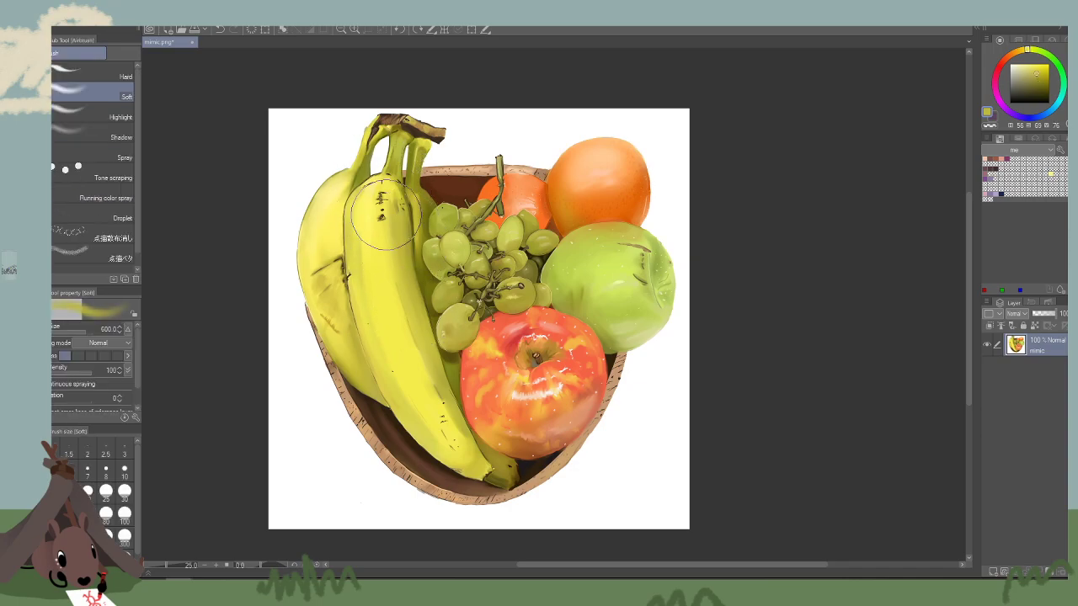
drag(399, 235, 401, 262)
key([)
key(ctrl+z)
key([)
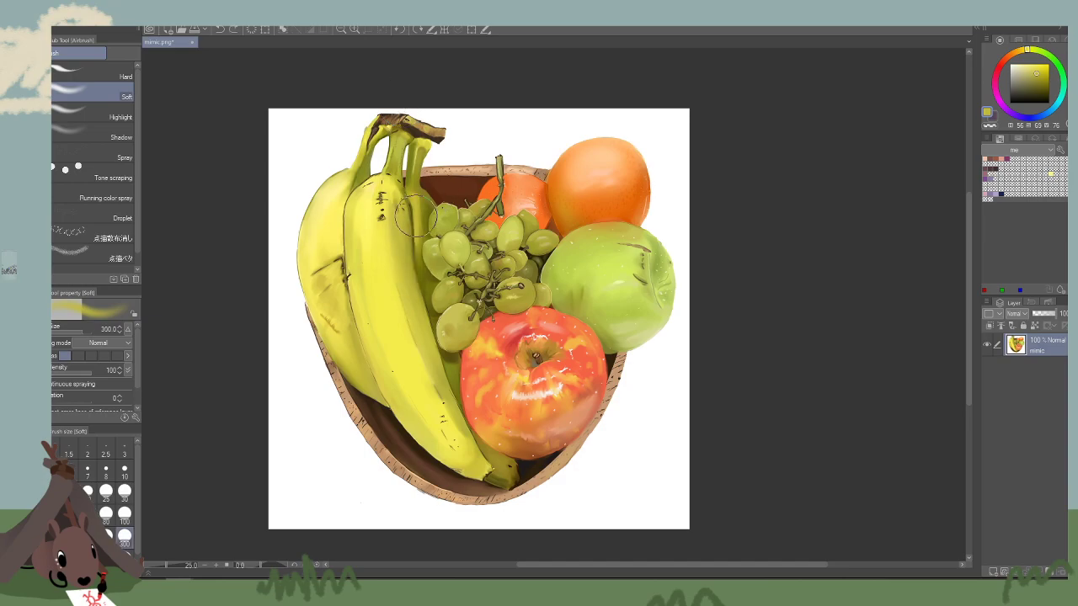
key([)
alt+click(427, 206)
key([)
key([)
drag(420, 152, 417, 202)
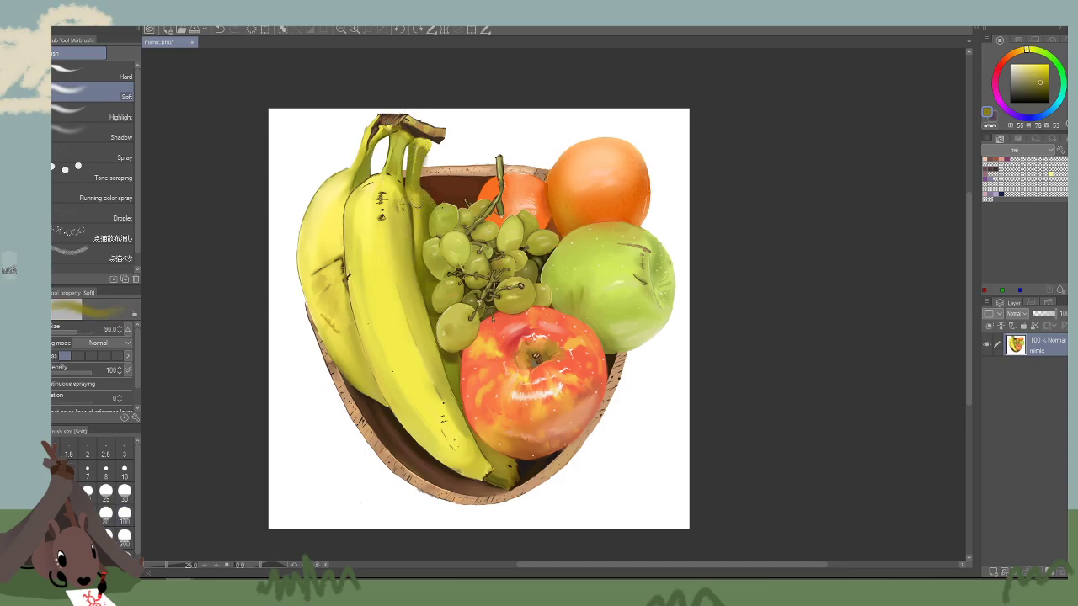
Spray a green tint down the grape-facing side of the front banana with the Soft airbrush at size 100.
click(1057, 66)
key(])
key(])
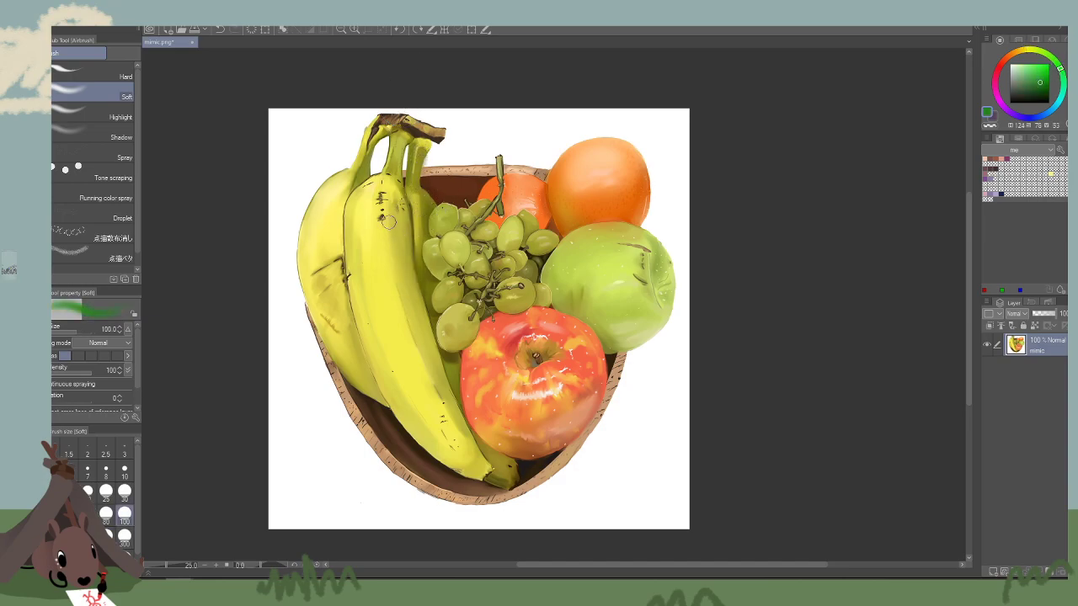
drag(401, 208, 424, 320)
Blend the green tint into the front banana with a sampled yellow, using the Soft airbrush at sizes 200 and 300.
alt+click(384, 242)
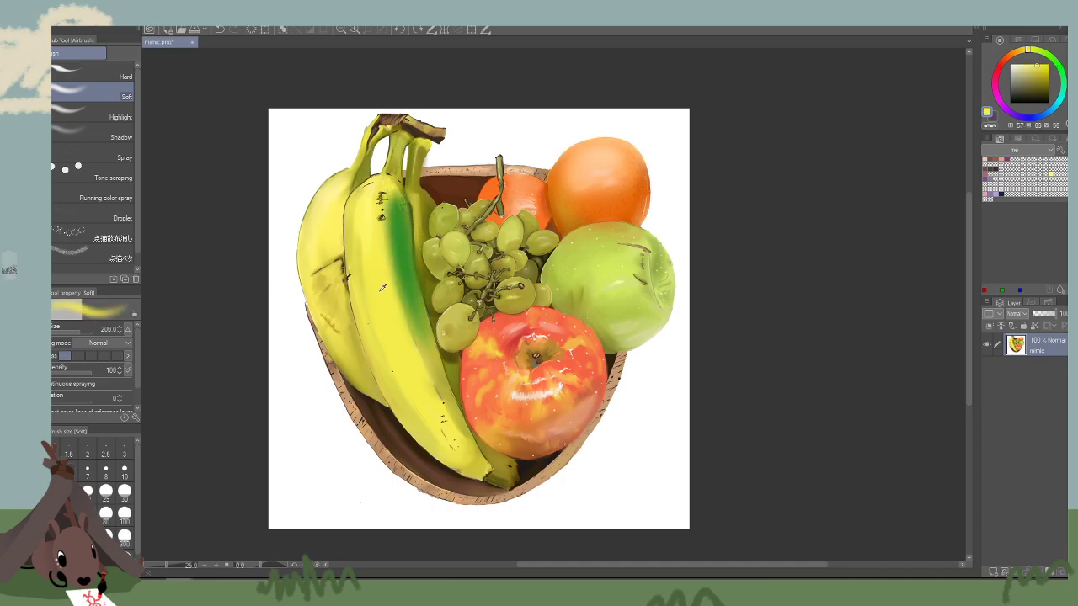
key(])
key(])
drag(403, 226, 443, 380)
drag(410, 251, 430, 387)
drag(404, 220, 414, 304)
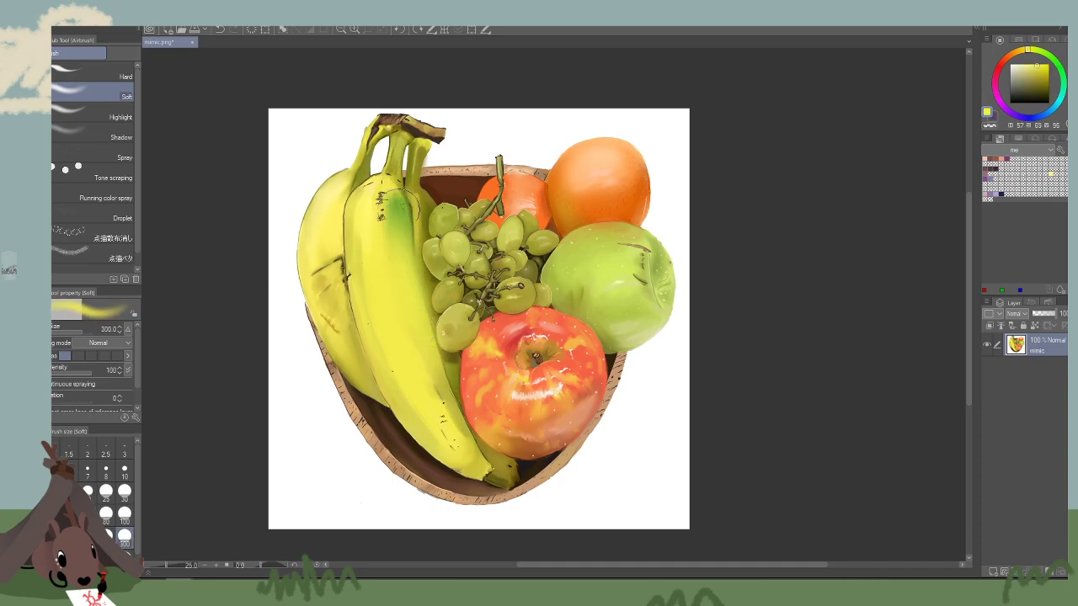
Extend the green shading down the front banana's side with a sampled green and fade it with the banana's yellow.
alt+click(402, 210)
drag(406, 241, 408, 289)
drag(406, 264, 429, 401)
key(])
alt+click(381, 281)
mouse_move(410, 316)
mouse_down()
mouse_move(447, 421)
mouse_move(408, 269)
mouse_up()
key([)
key([)
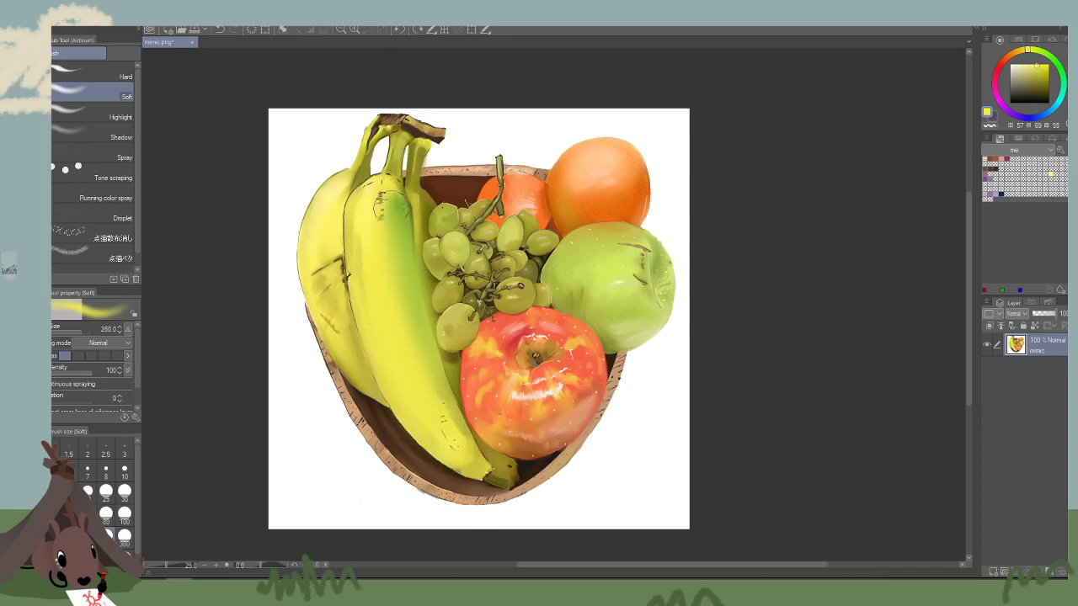
Soften the green-to-yellow transition along the front banana with sampled yellow, using the Soft airbrush at sizes 250 and 175.
mouse_move(391, 209)
mouse_down()
mouse_move(395, 295)
mouse_move(414, 316)
mouse_up()
drag(396, 234, 444, 396)
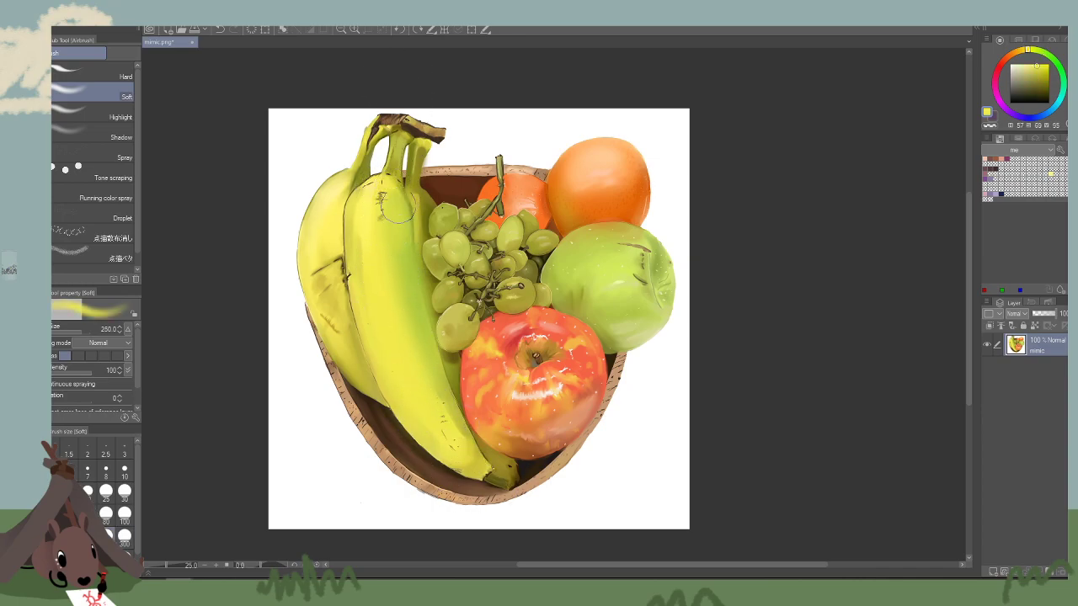
drag(400, 208, 472, 443)
key(ctrl+z)
key(ctrl+z)
key([)
key(bracketleft)
drag(382, 238, 432, 407)
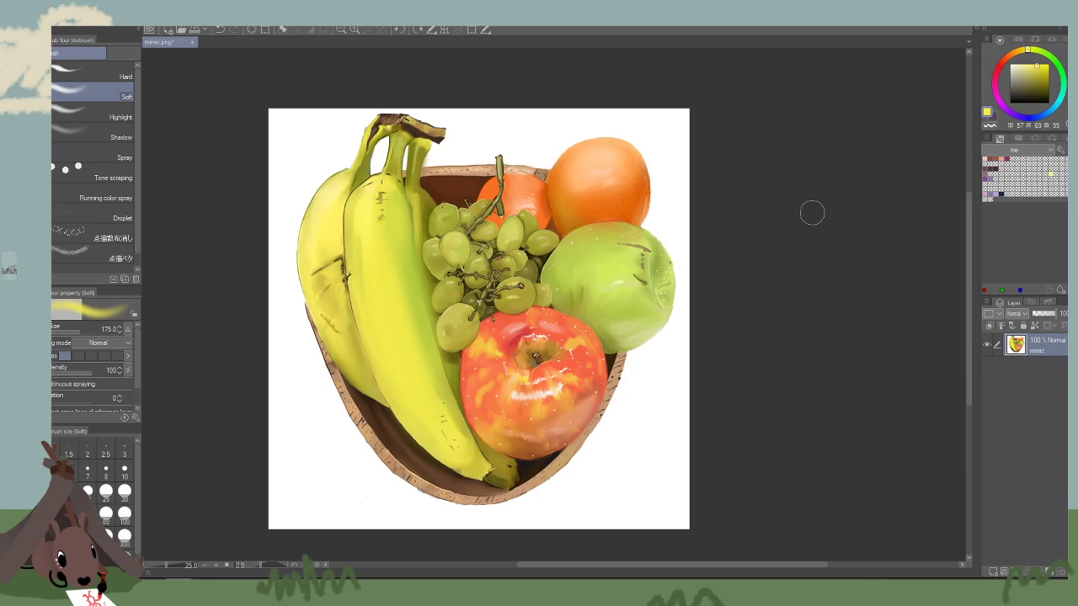
Brighten the highlight on the front banana with a sampled light yellow, using the Soft airbrush at size 50.
drag(715, 292, 771, 266)
key(bracketleft)
key(bracketleft)
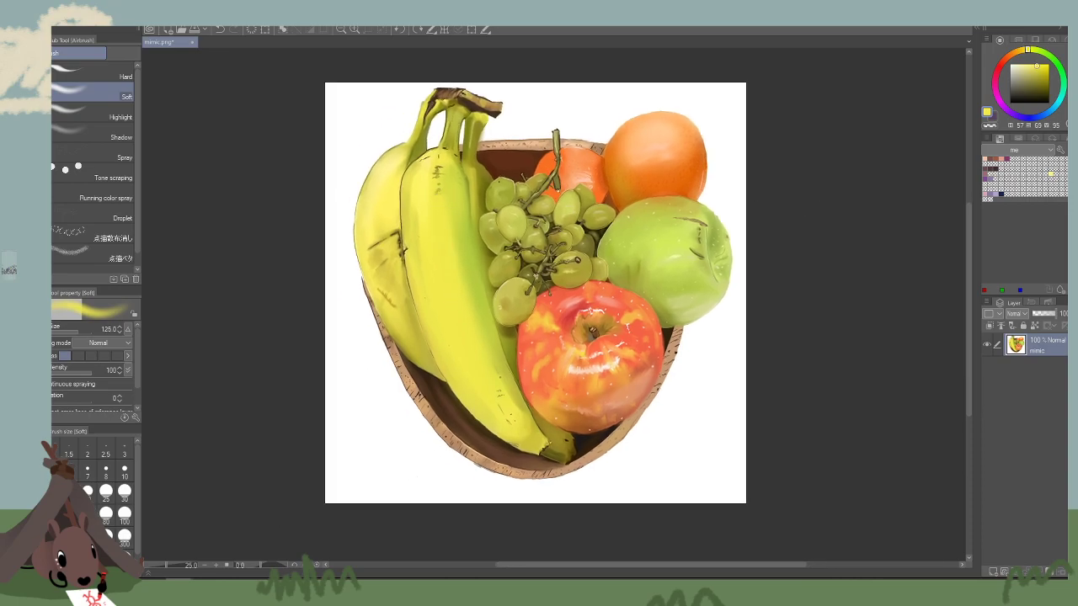
key(bracketleft)
key(bracketleft)
key(bracketleft)
key(bracketleft)
alt+click(426, 172)
key(bracketleft)
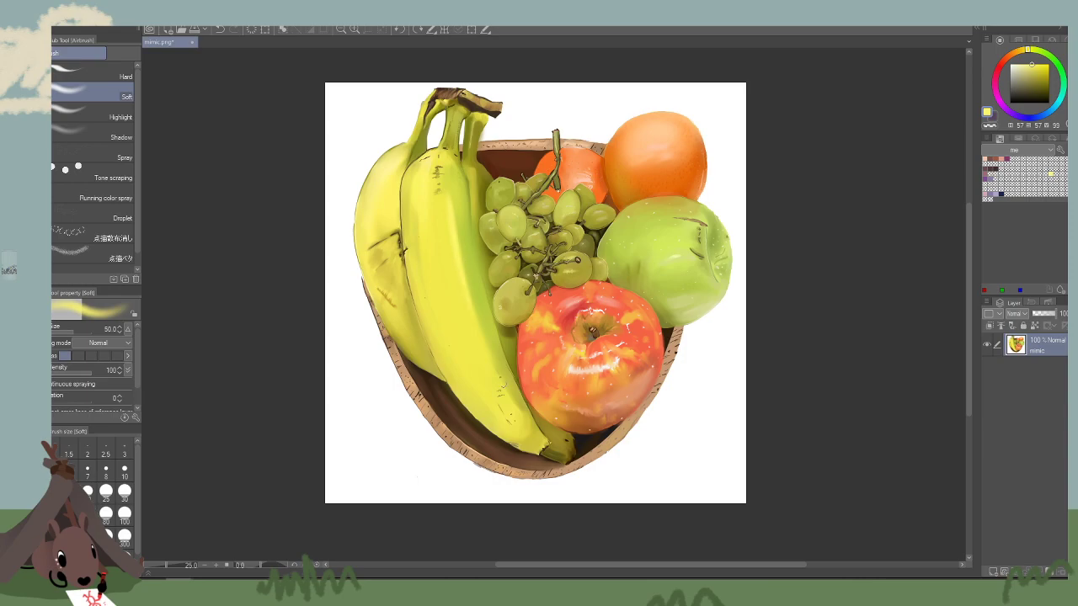
Smooth the outer side of the front banana from its shoulder to its tip with a sampled yellow.
key(bracketright)
key(bracketright)
key(bracketright)
key(bracketright)
key(bracketright)
alt+click(428, 249)
drag(411, 207, 463, 382)
drag(411, 226, 534, 451)
key(bracketleft)
key(bracketleft)
key(bracketleft)
key(bracketleft)
key(bracketright)
key(bracketright)
key(bracketright)
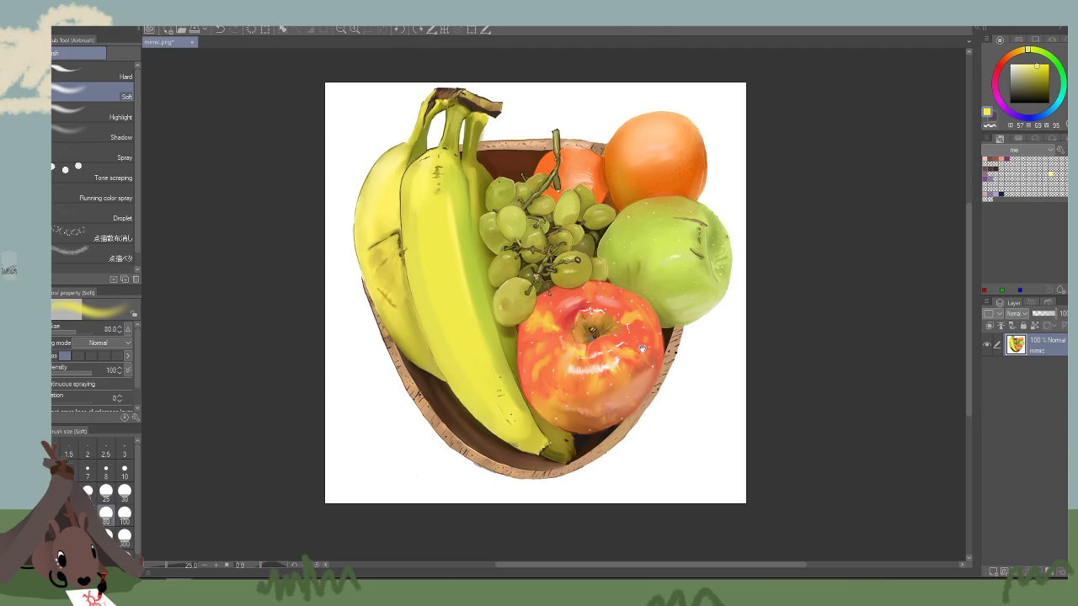
Mark the outer banana with a 1 and the front banana with a 2 in dark olive, and undo both marks.
drag(685, 389, 684, 400)
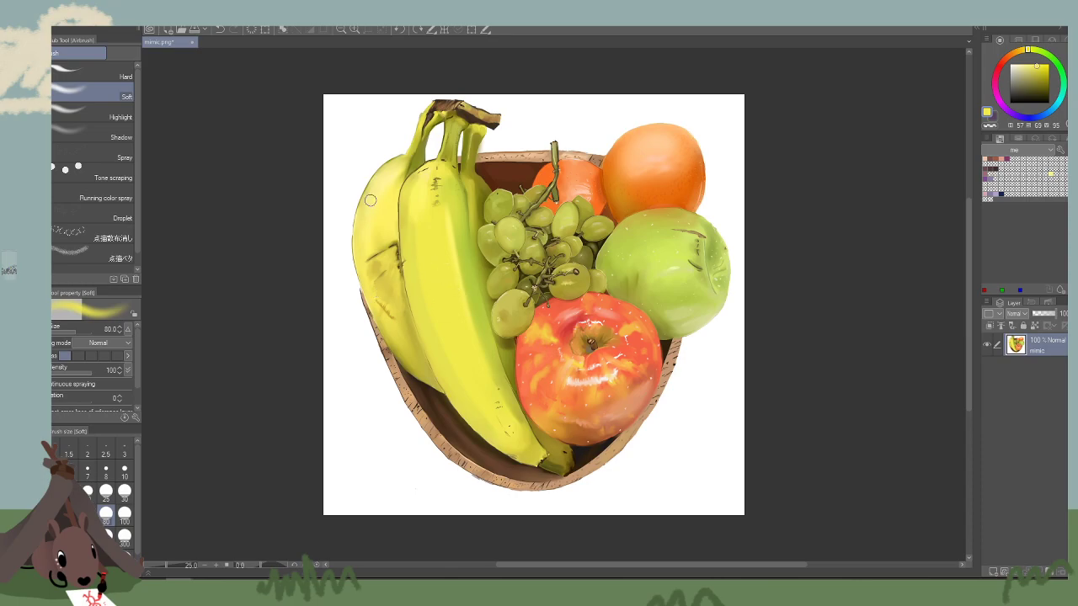
key(ctrl+z)
click(1033, 84)
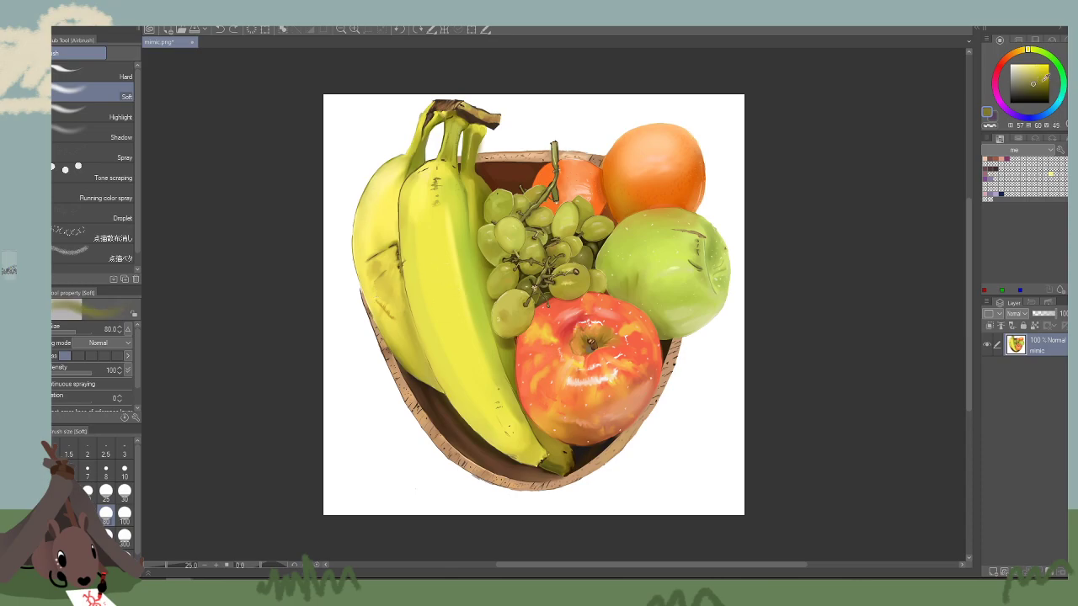
drag(428, 268, 460, 295)
drag(370, 219, 386, 257)
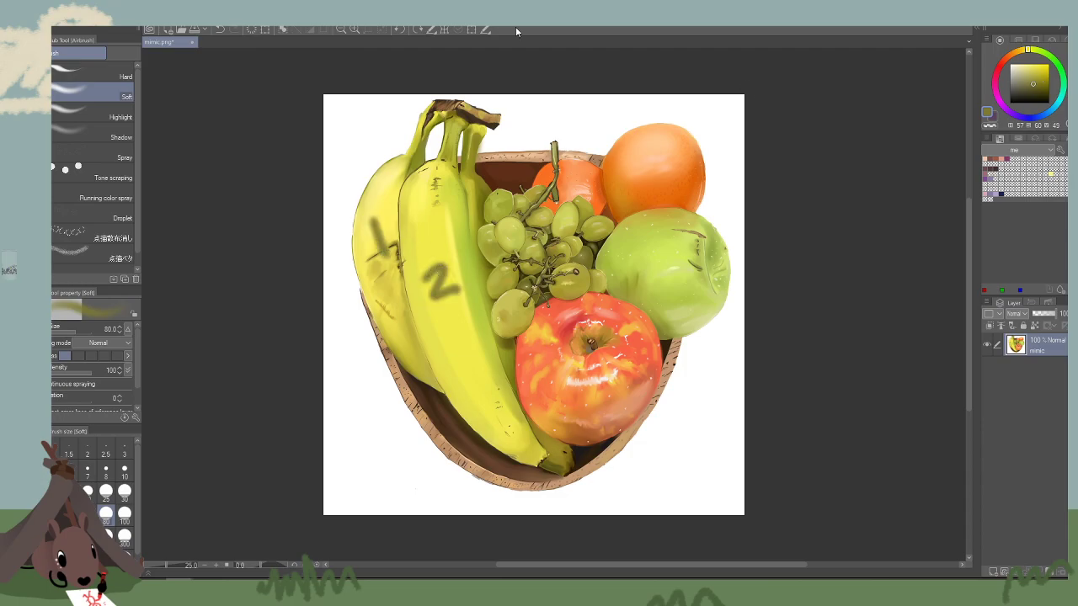
key(ctrl+z)
key(ctrl+z)
key(ctrl+y)
key(ctrl+y)
key(ctrl+z)
key(ctrl+z)
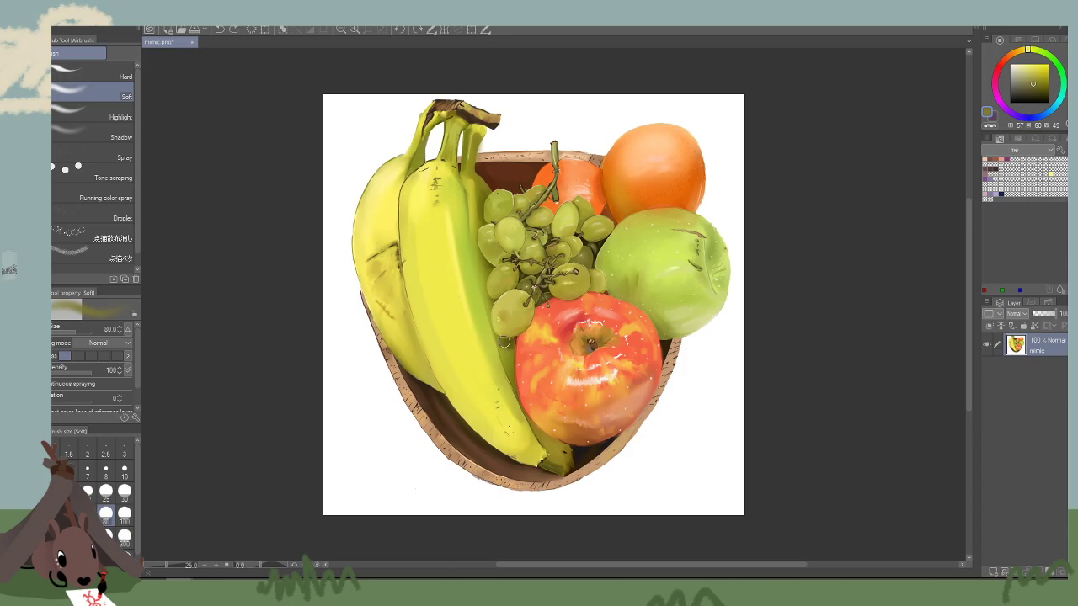
Touch up the rear banana beside the grapes with its own olive tones, using the Soft airbrush at sizes 50 and 70.
alt+click(474, 222)
key(bracketleft)
key(bracketleft)
key(bracketleft)
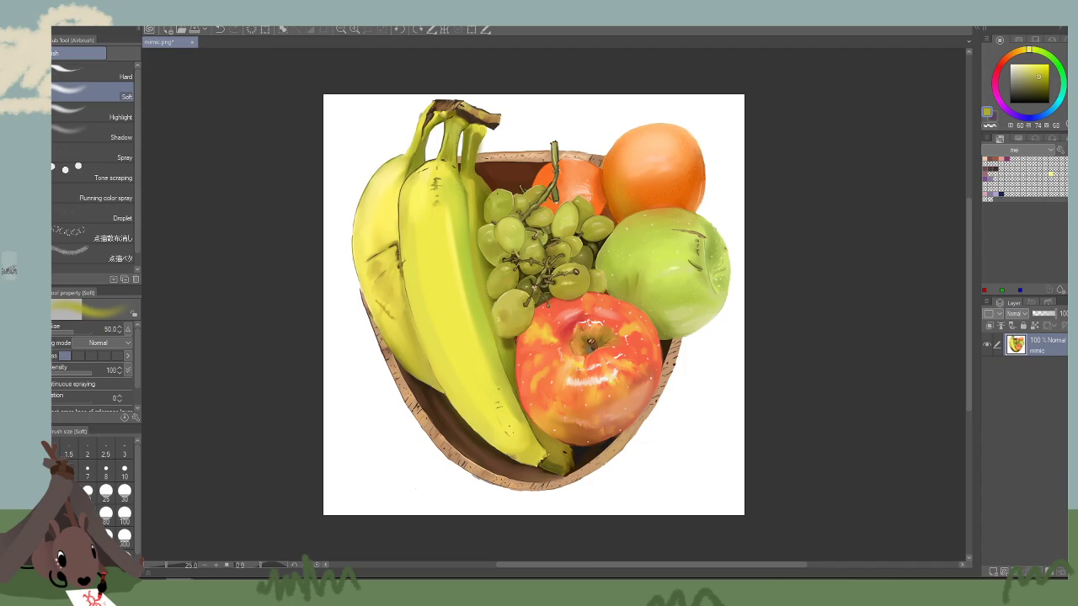
alt+click(484, 265)
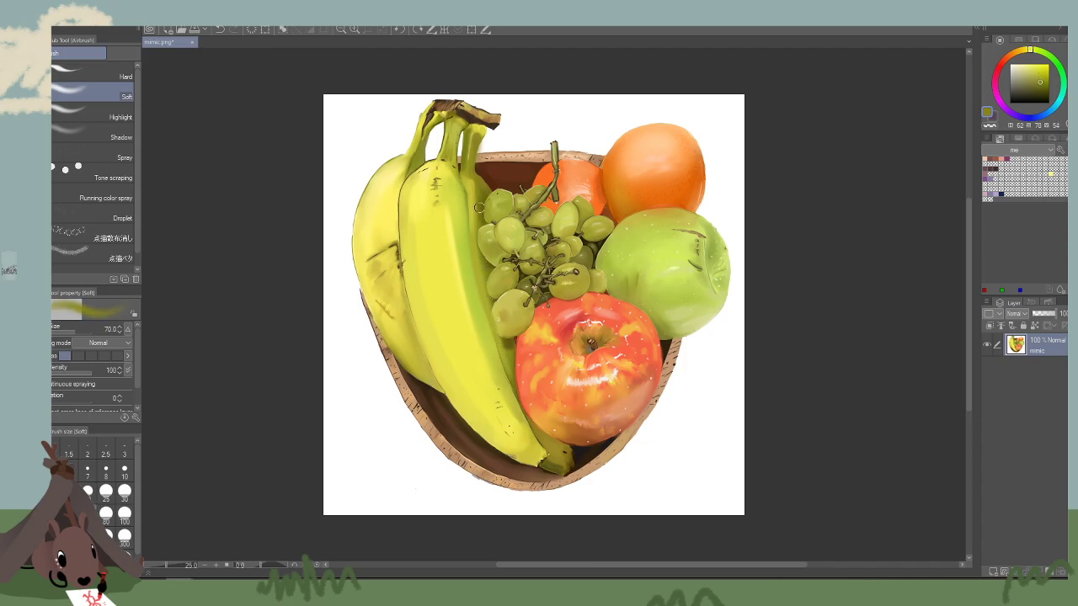
key(bracketright)
alt+click(479, 196)
key(bracketright)
key(bracketright)
key(bracketright)
alt+click(481, 262)
Try to blend sampled yellow over the front banana's green side with the Soft airbrush at sizes 125 and 175.
click(14, 173)
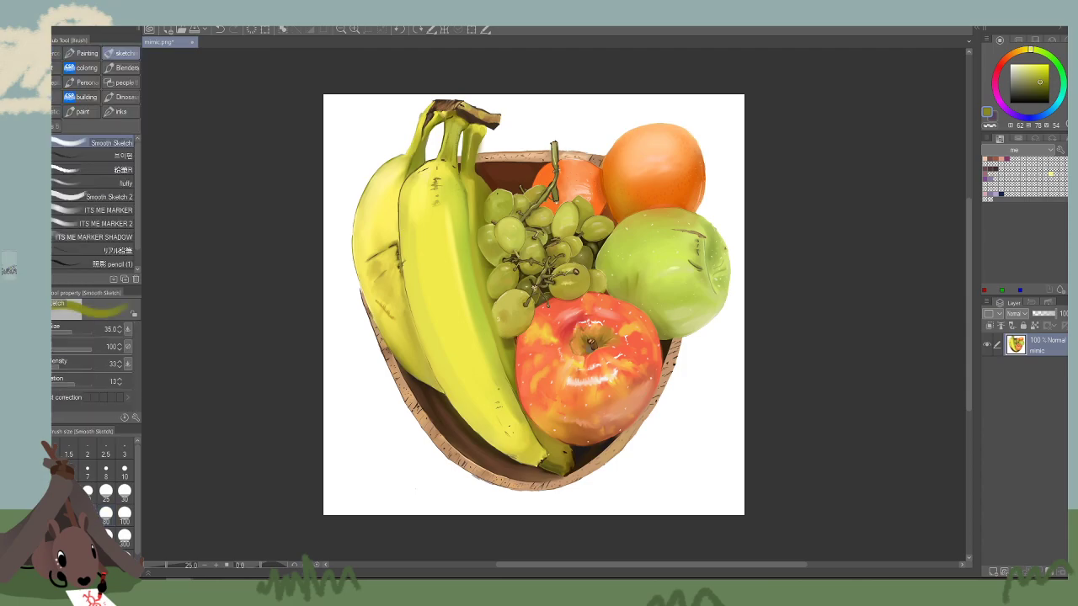
alt+click(413, 231)
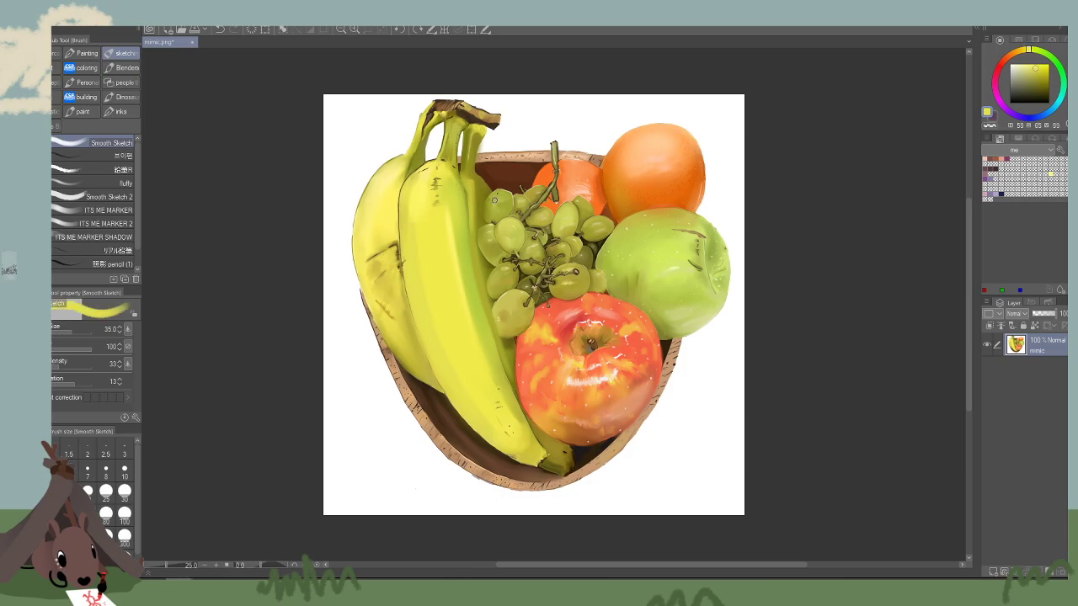
key(b)
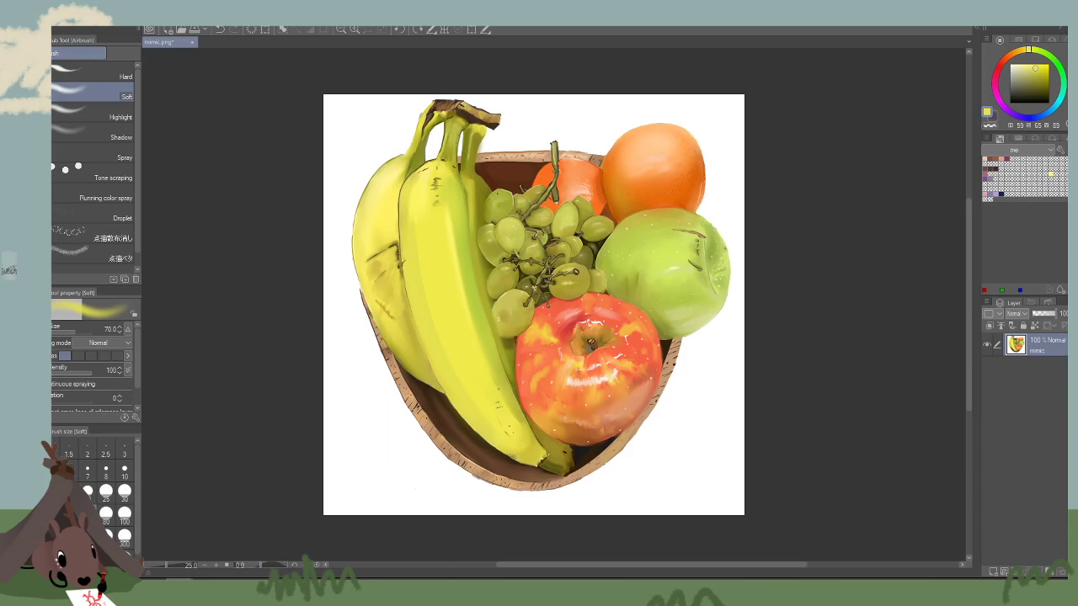
alt+click(430, 265)
key(bracketright)
key(bracketright)
key(bracketright)
key(bracketright)
drag(455, 208, 512, 387)
alt+click(460, 239)
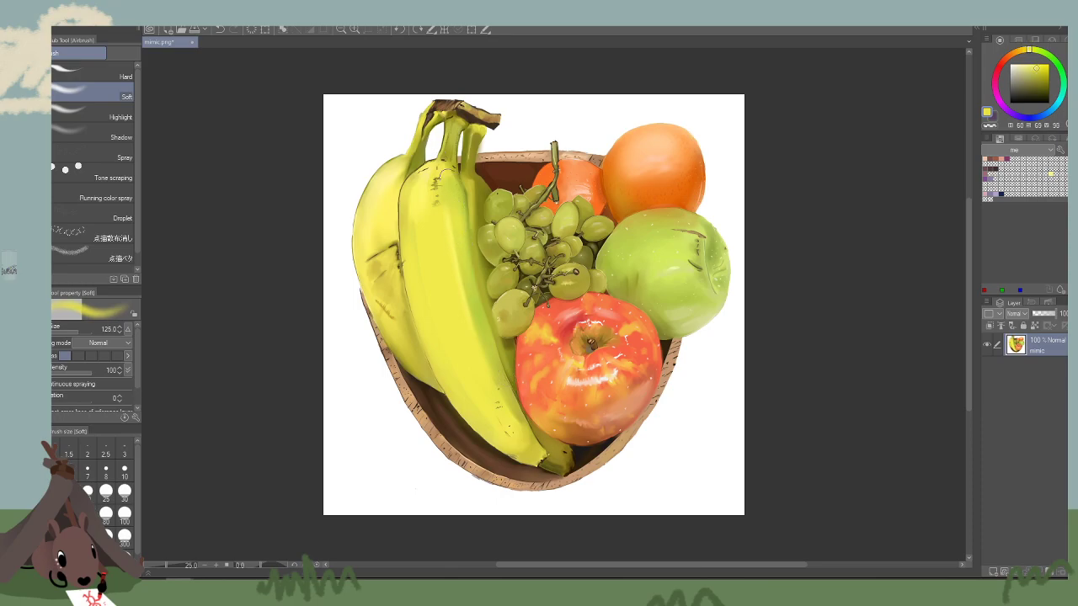
key(bracketright)
key(bracketright)
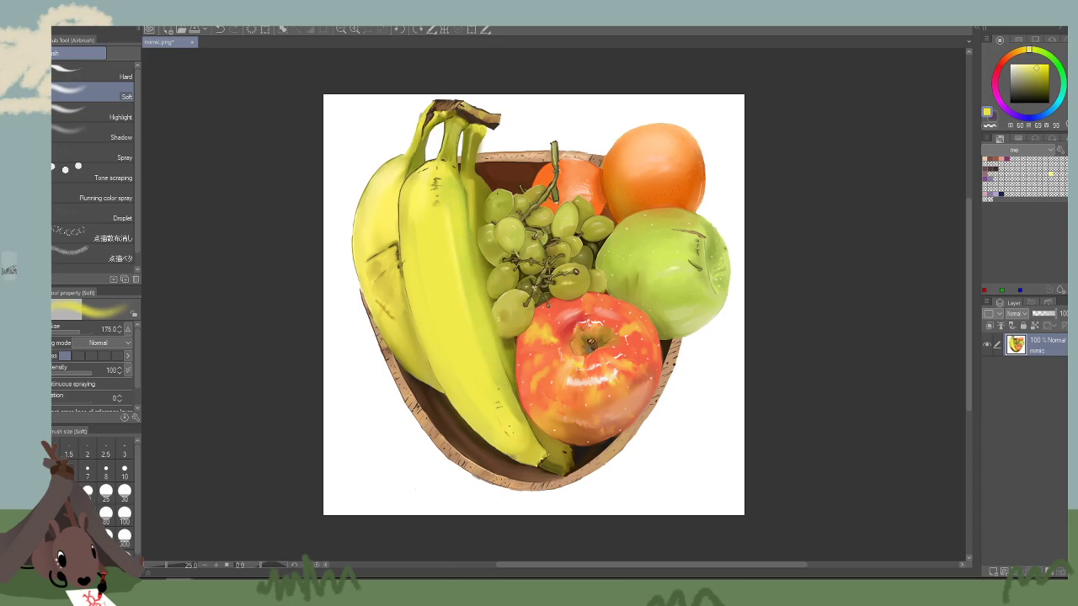
drag(529, 252, 569, 304)
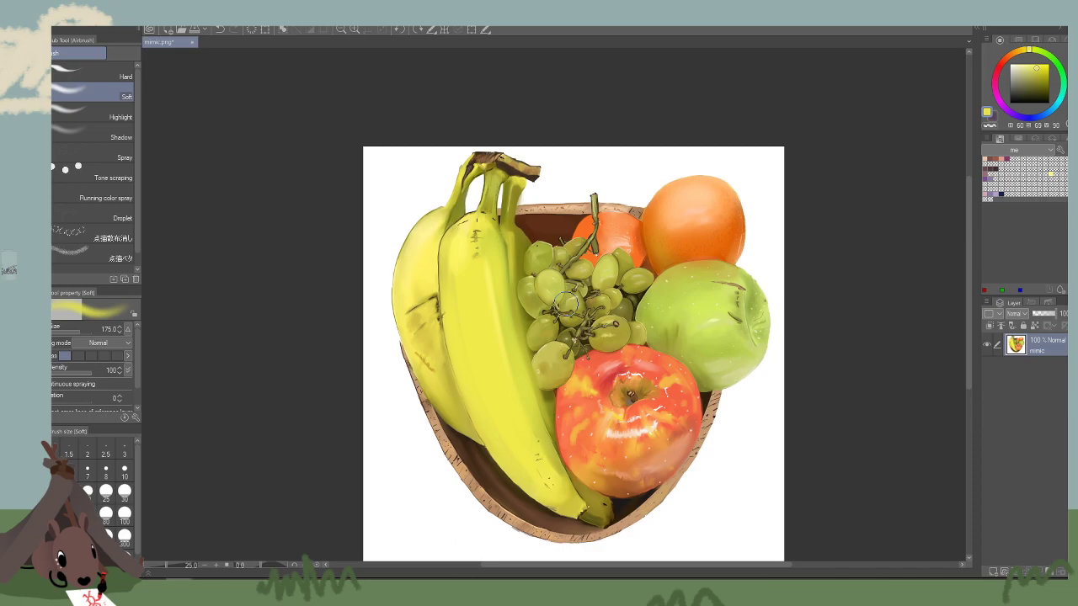
key(ctrl+z)
key(ctrl+z)
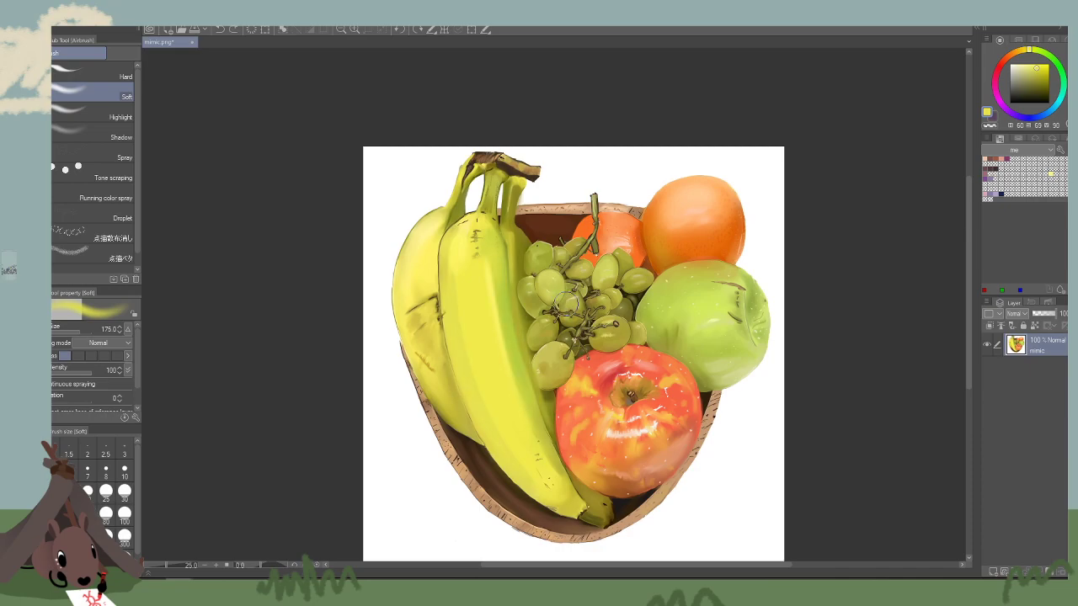
Blend a sampled yellow down the middle of the front banana's lower half with the Soft airbrush at size 175.
alt+click(469, 337)
mouse_move(468, 337)
mouse_down()
mouse_move(519, 475)
mouse_move(528, 463)
mouse_up()
drag(561, 356, 531, 387)
Cover the dark marks near the top of the front banana with sampled yellow, using the Soft airbrush at sizes 60 to 80.
key([)
key([)
key([)
key([)
key([)
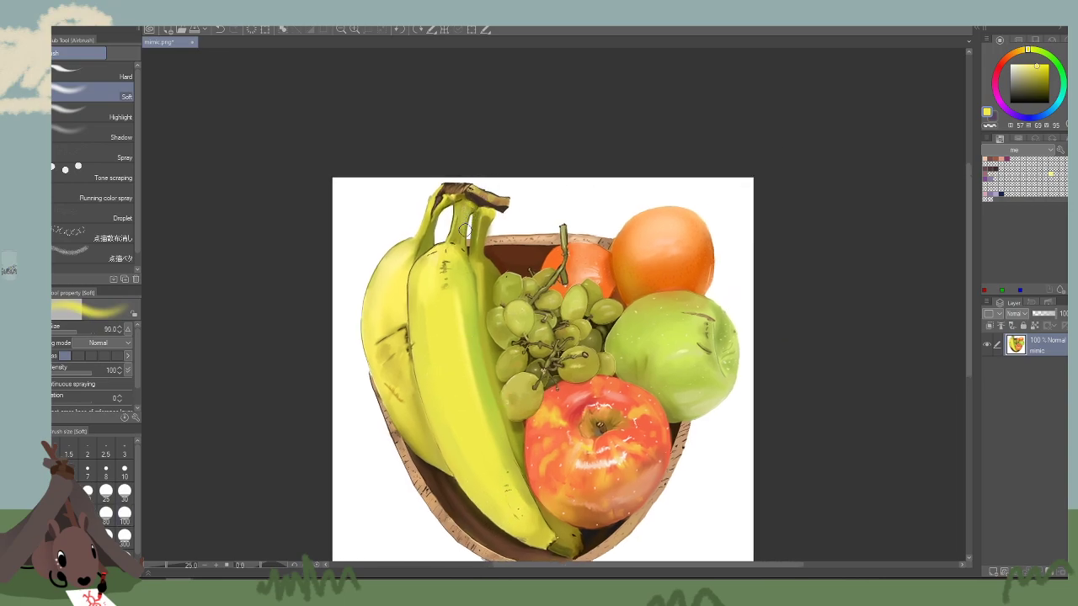
alt+click(463, 276)
key(bracketleft)
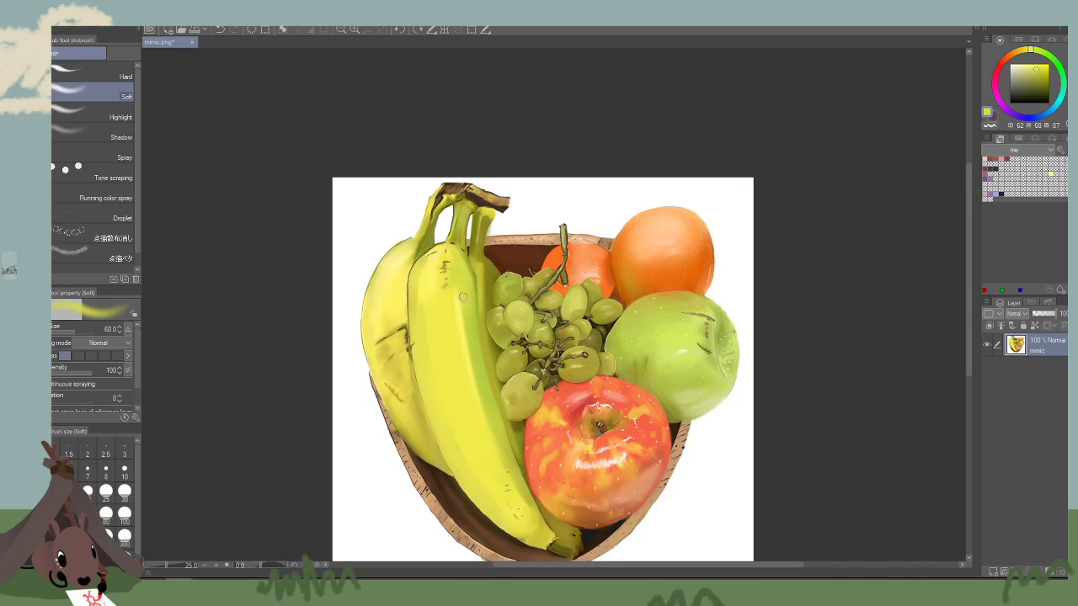
alt+click(444, 267)
mouse_move(448, 253)
mouse_down()
mouse_move(457, 335)
mouse_move(447, 274)
mouse_up()
key(bracketright)
key(bracketright)
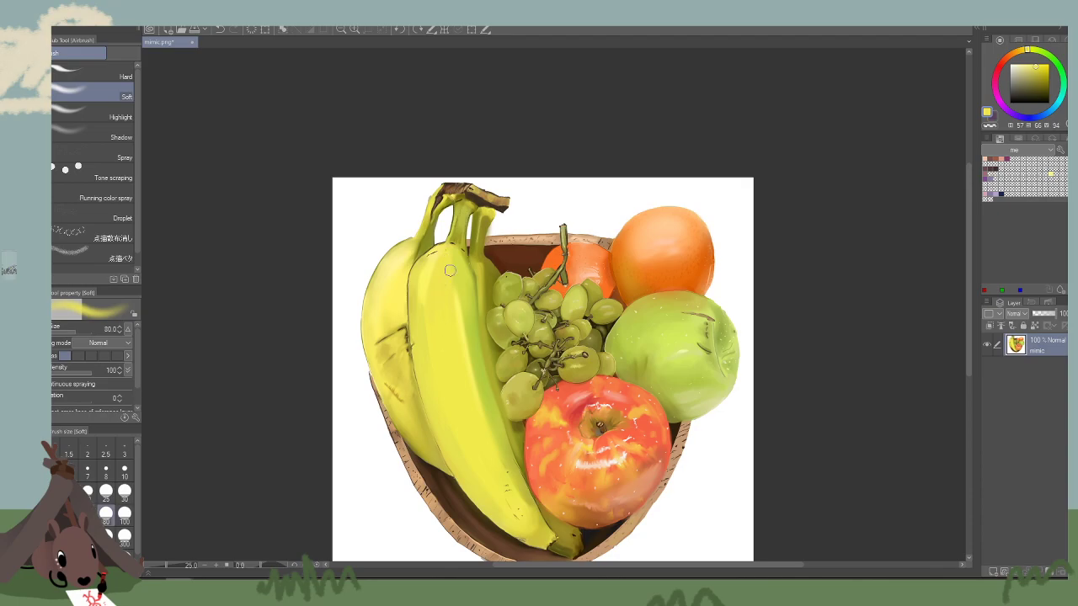
Smooth light yellow down the front banana's upper outer edge with the Soft airbrush at size 175.
key(bracketright)
key(bracketright)
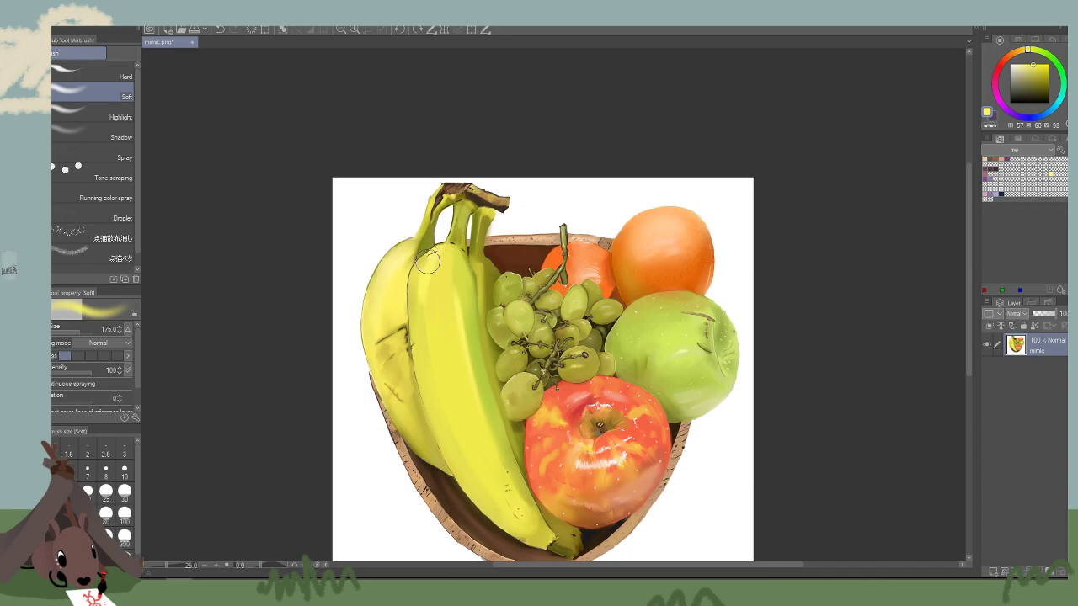
drag(427, 262, 423, 342)
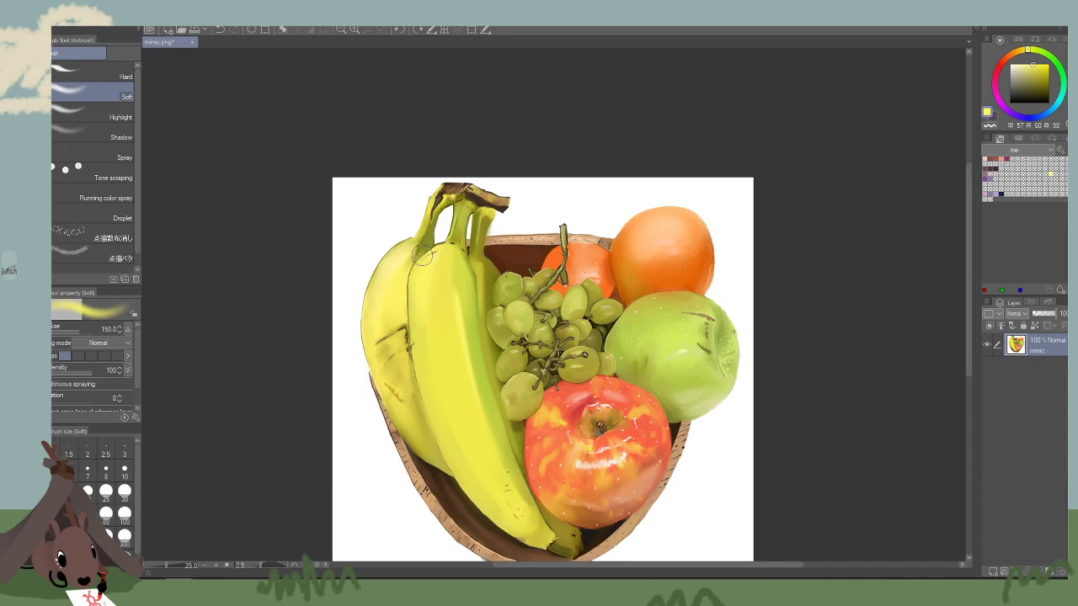
Blend light yellow down the upper middle of the front banana with the Soft airbrush at size 200.
key(bracketleft)
key(bracketleft)
key(bracketleft)
key(bracketright)
key(bracketright)
key(bracketright)
key(bracketright)
key(bracketright)
mouse_move(440, 276)
mouse_down()
mouse_move(450, 371)
mouse_move(446, 355)
mouse_up()
alt+click(443, 327)
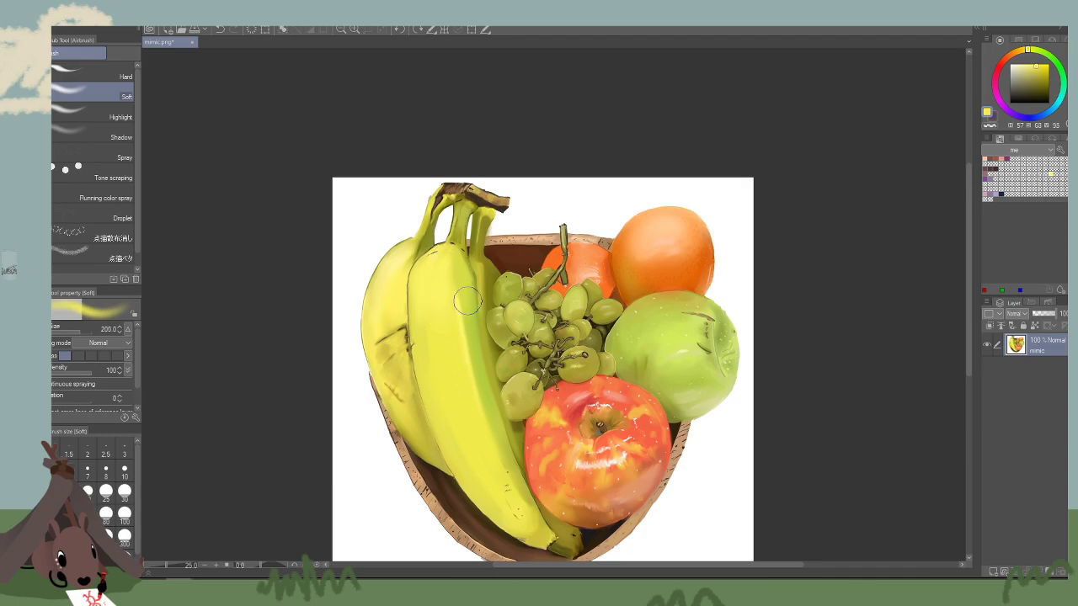
Work sampled yellow into the middle of the front banana with the Soft airbrush at sizes 70 and 125.
key(bracketleft)
key(bracketleft)
key(bracketleft)
key(bracketleft)
key(bracketleft)
key(bracketleft)
key(bracketleft)
alt+click(434, 362)
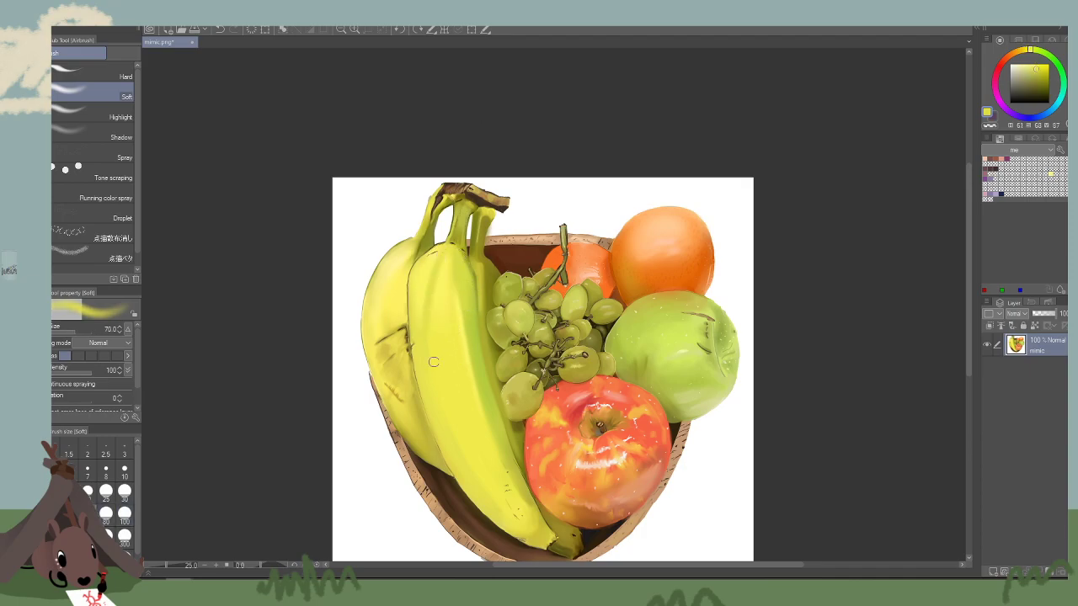
key(bracketright)
key(bracketright)
key(bracketright)
key(bracketright)
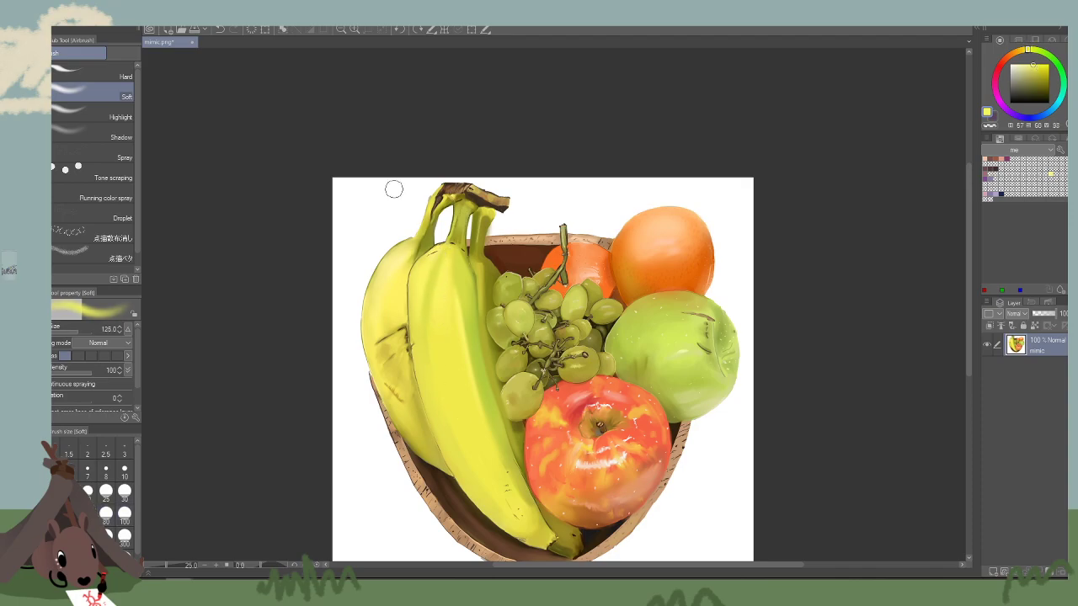
Smooth sampled light yellow over the body of the front banana with the Soft airbrush at size 200.
alt+click(441, 289)
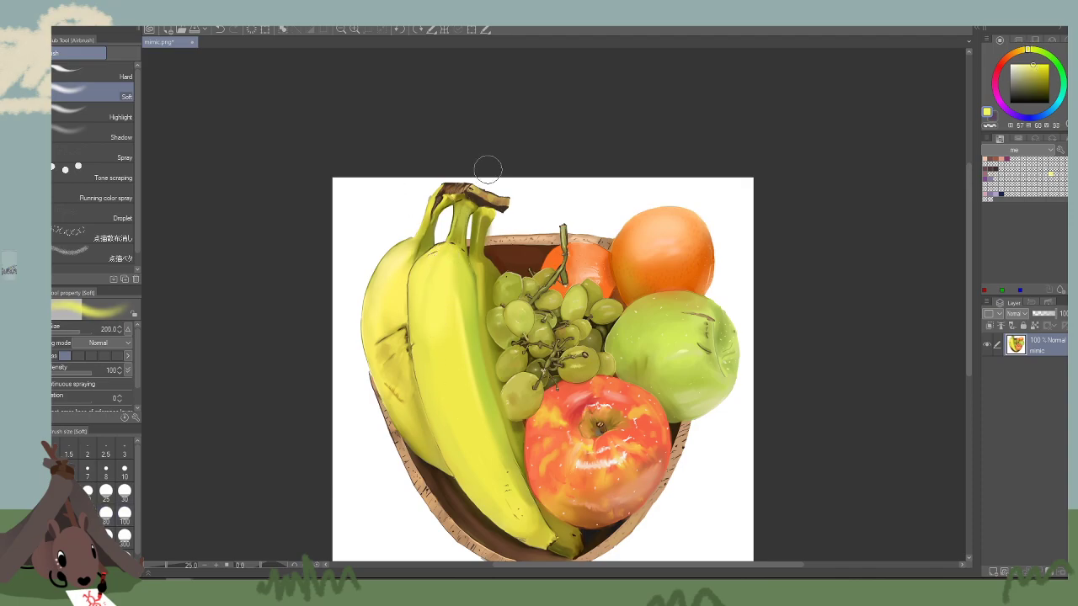
key(bracketright)
key(bracketright)
alt+click(457, 389)
Touch up the front banana's outer edge beside the rear banana with sampled yellow, using the Soft airbrush at sizes 25 and 50.
key(bracketleft)
key(bracketleft)
key(bracketleft)
key(bracketleft)
key(bracketleft)
key(bracketleft)
key(bracketleft)
key(bracketleft)
key(bracketleft)
key(bracketleft)
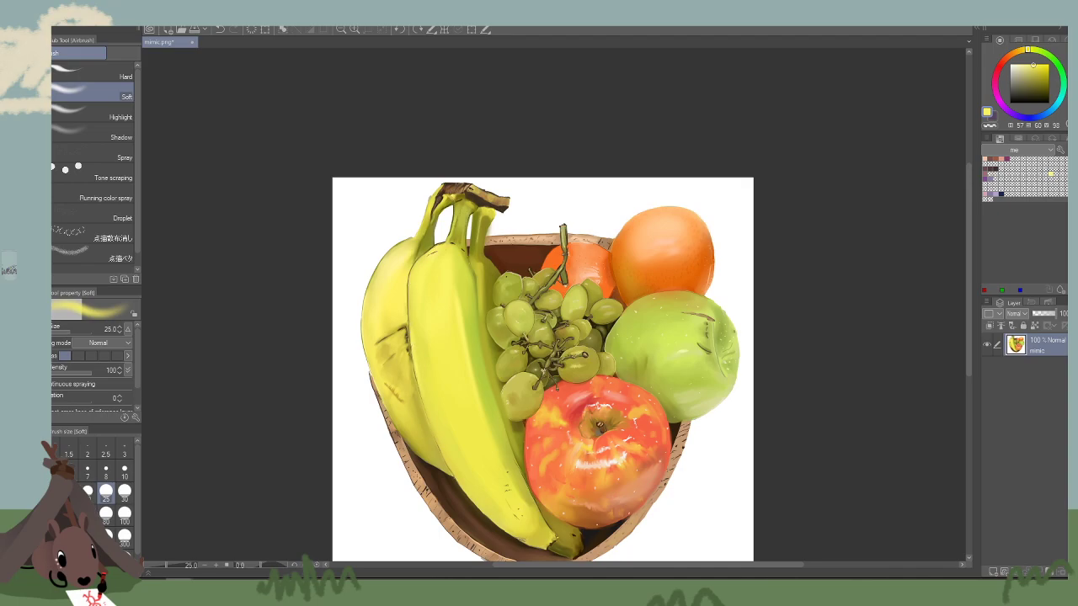
alt+click(417, 363)
key(bracketright)
key(bracketright)
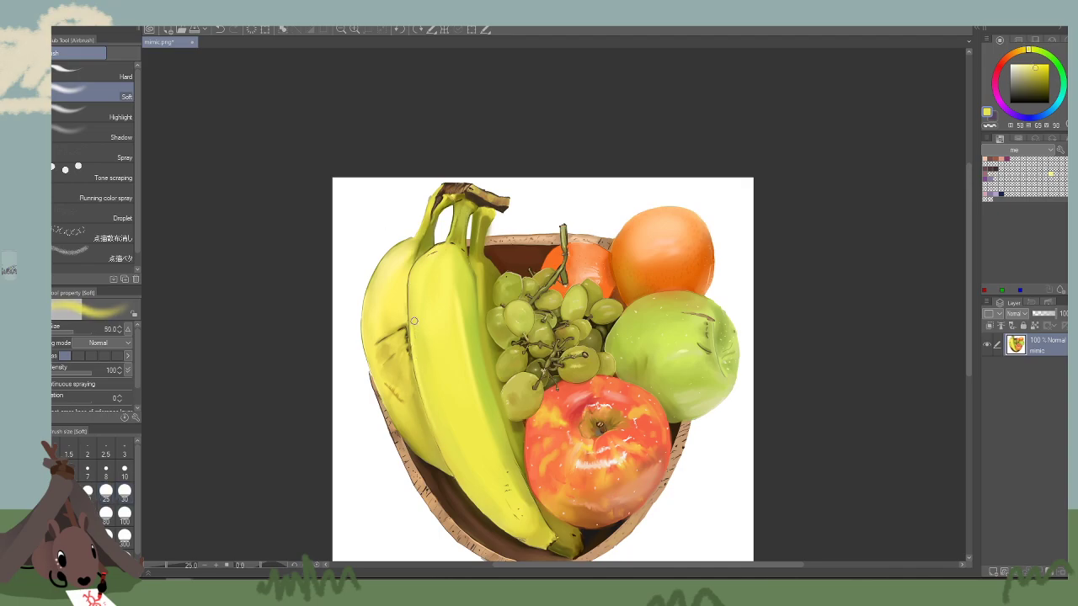
Blend the front banana's green side into its yellow middle with colors sampled from both areas, enlarging the Soft airbrush.
alt+click(470, 306)
key(bracketright)
key(bracketright)
key(bracketright)
alt+click(445, 330)
key(bracketright)
key(bracketright)
key(bracketright)
key(bracketright)
key(bracketright)
key(bracketright)
key(bracketright)
key(bracketright)
key(bracketright)
Lighten the upper part of the outer rear banana with sampled pale yellow, using the Soft airbrush up to size 150.
alt+click(394, 278)
drag(395, 276, 398, 267)
key(bracketleft)
key(bracketright)
key(bracketright)
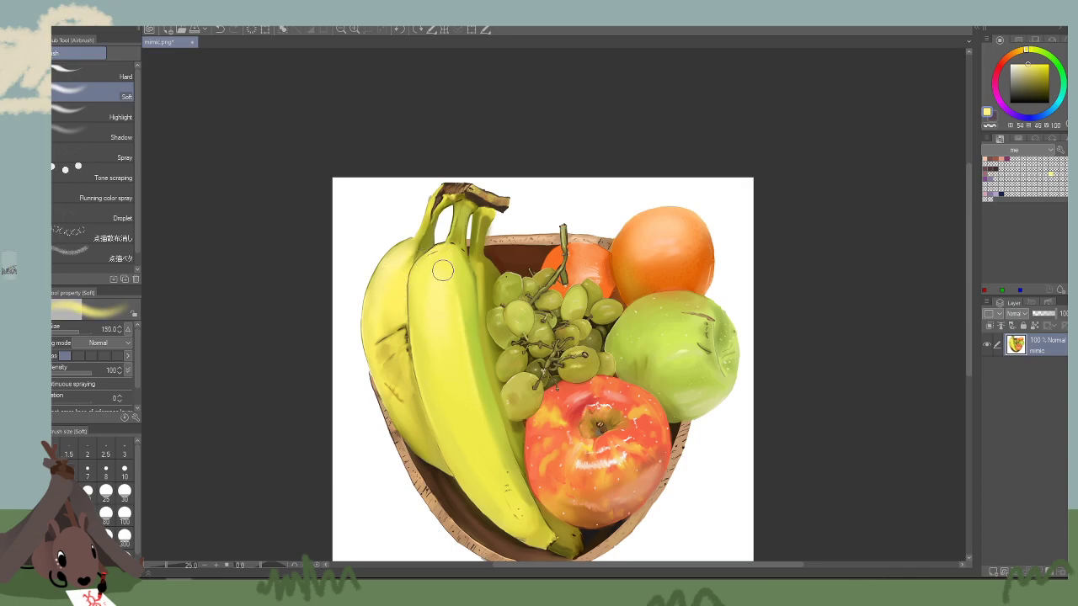
Blend sampled yellow broadly over the middle of the front banana with the Soft airbrush at size 300.
key(bracketright)
key(bracketright)
alt+click(443, 354)
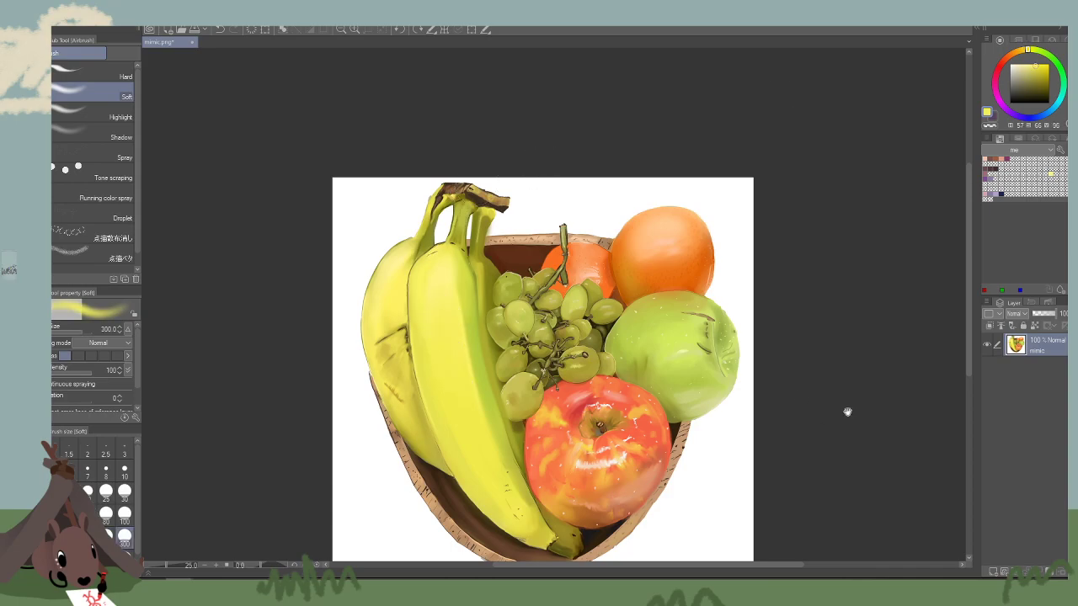
Paint a slanted oval test shape in sampled orange on the white area above the basket with the Soft airbrush at size 50.
drag(847, 413, 817, 358)
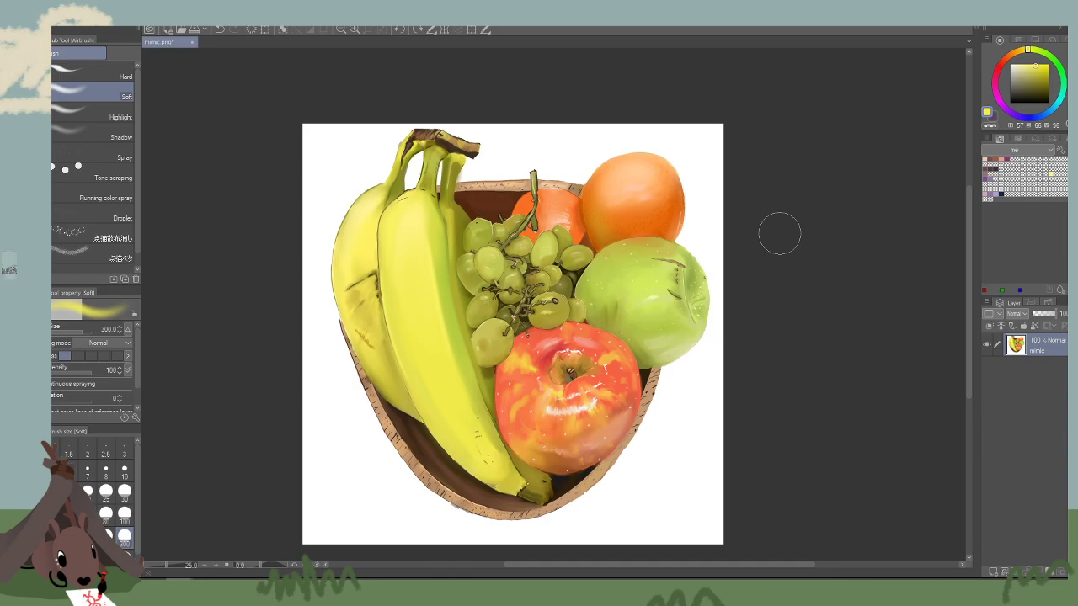
drag(738, 288, 722, 304)
click(356, 29)
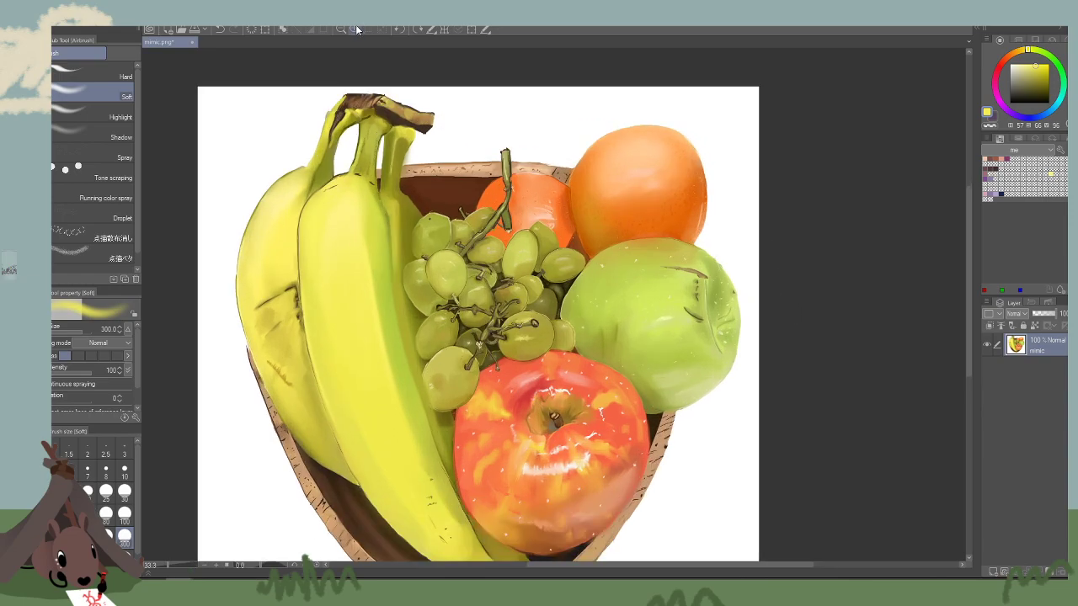
click(356, 29)
click(356, 29)
drag(806, 323, 741, 528)
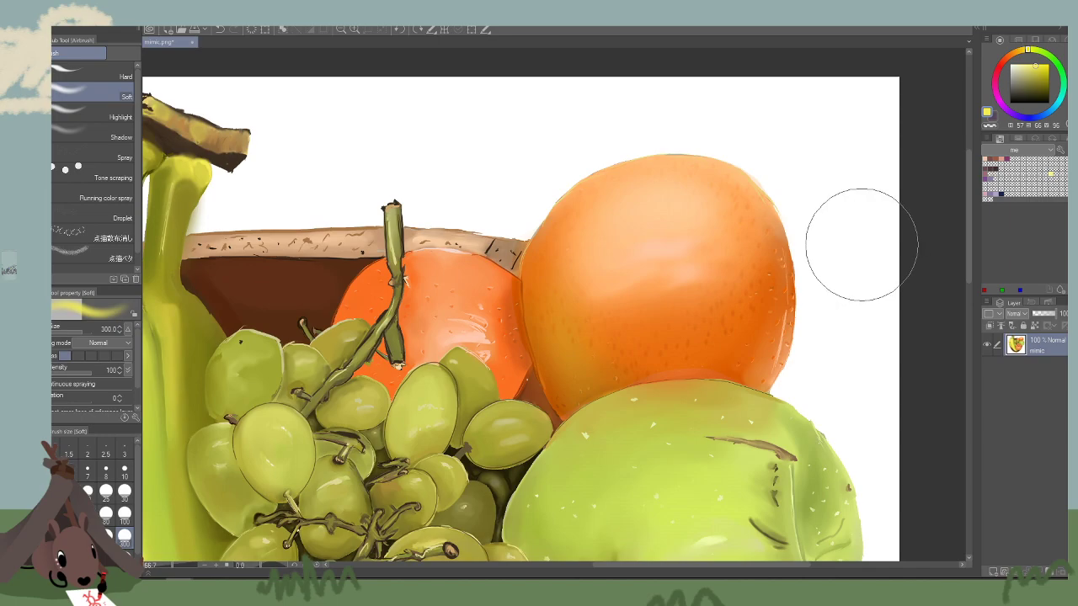
key(bracketleft)
key(bracketleft)
key(bracketleft)
key(bracketleft)
key(bracketleft)
key(bracketleft)
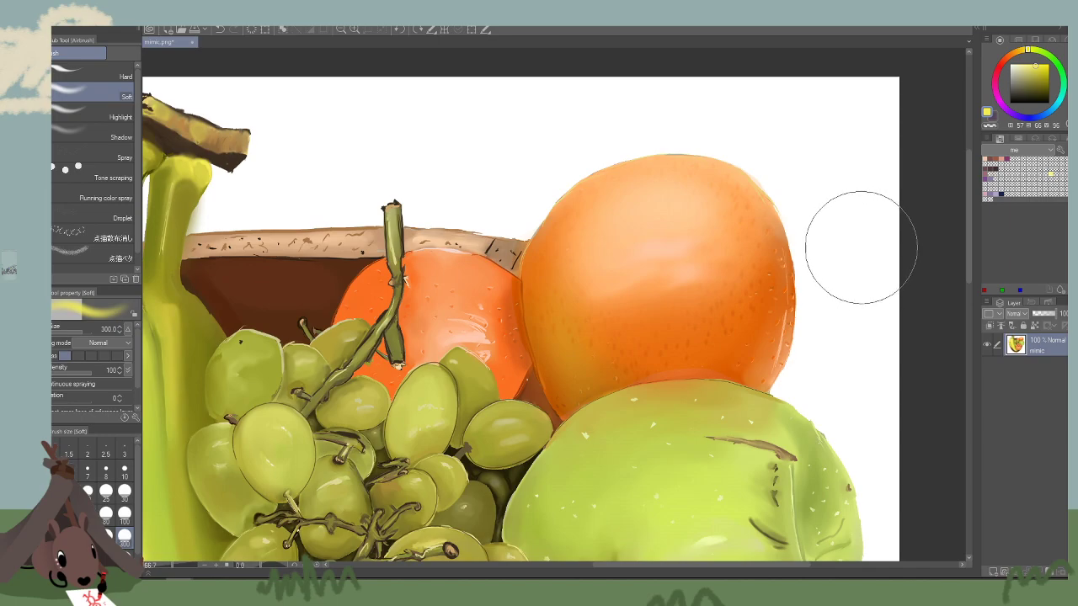
key(bracketleft)
key(bracketleft)
key(bracketleft)
key(bracketleft)
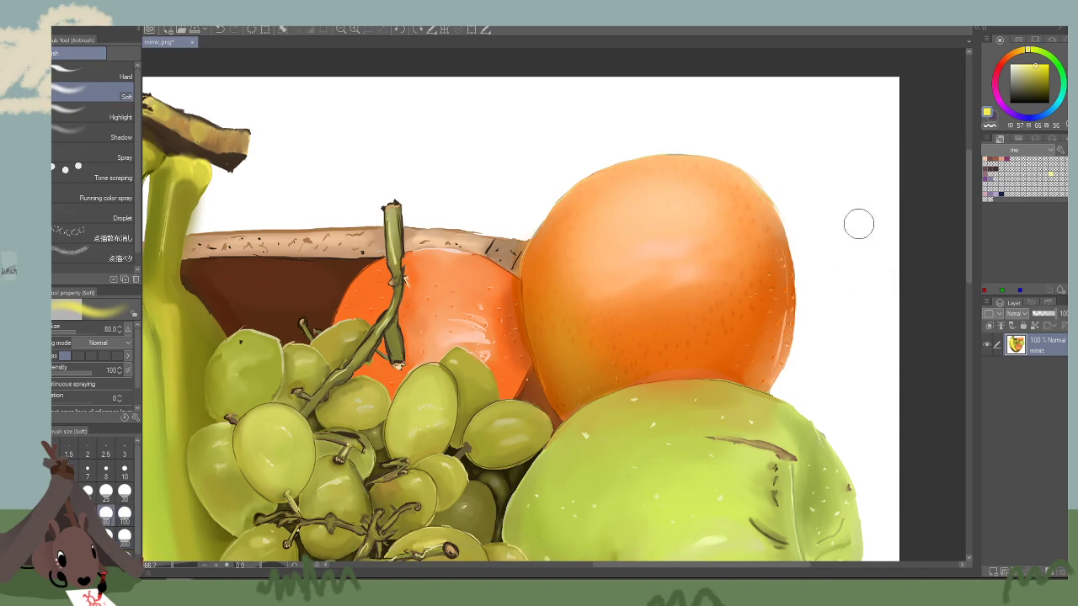
alt+click(513, 327)
drag(562, 245, 610, 433)
key(bracketleft)
key(bracketleft)
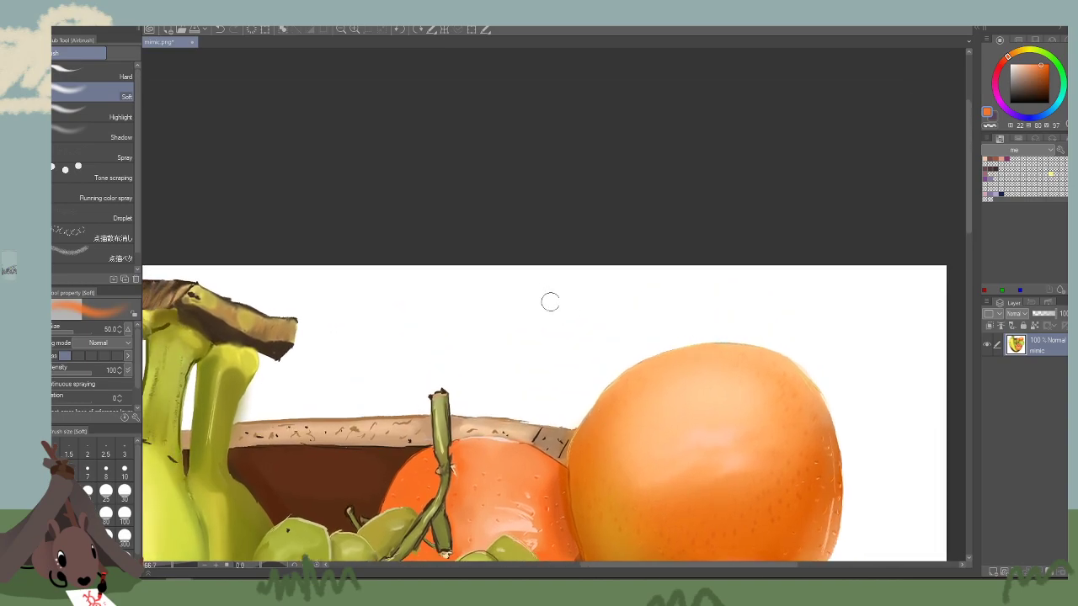
mouse_move(562, 292)
mouse_down()
mouse_move(522, 329)
mouse_move(519, 375)
mouse_up()
mouse_move(546, 308)
mouse_down()
mouse_move(548, 339)
mouse_move(538, 332)
mouse_move(565, 343)
mouse_move(552, 374)
mouse_up()
key(bracketleft)
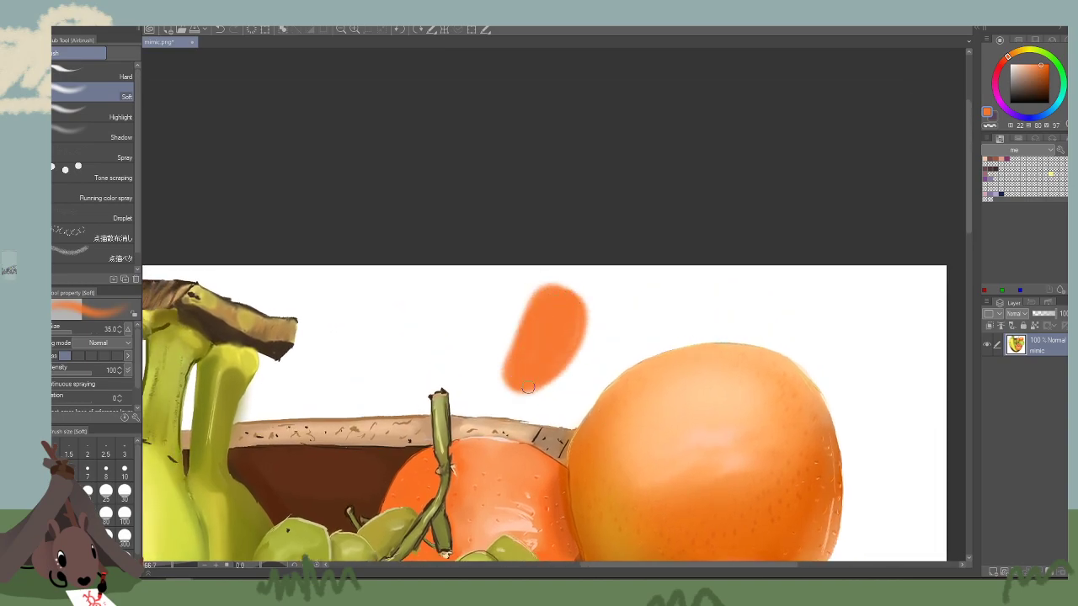
Paint a light pink highlight down the middle of the orange test shape with the Soft airbrush at size 80.
click(1003, 63)
click(1025, 64)
key(bracketright)
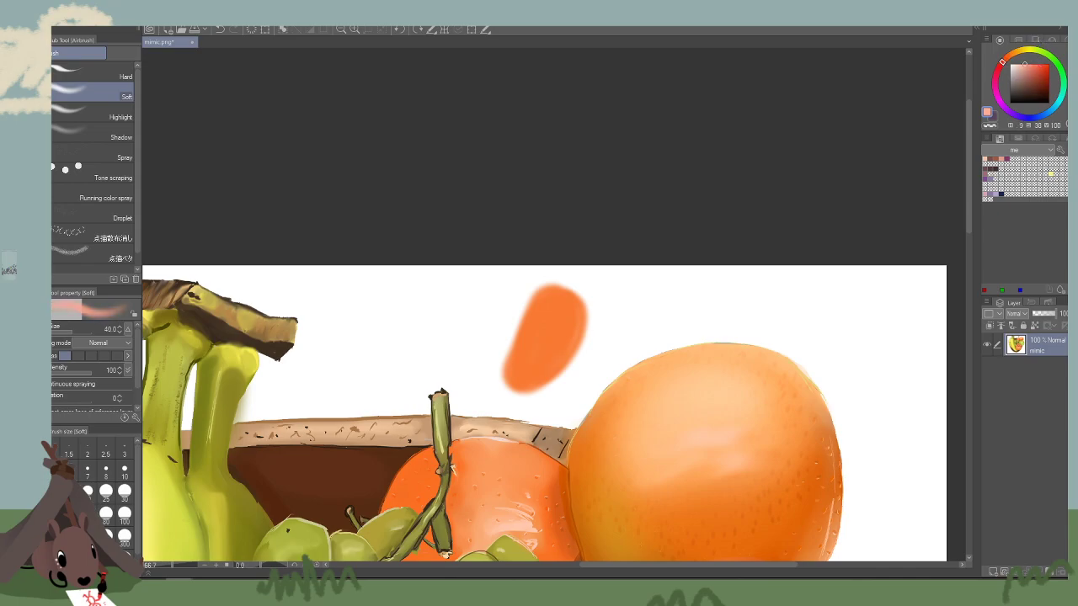
key(bracketright)
key(bracketright)
key(bracketright)
drag(558, 297, 518, 384)
Soften the test shape's pink highlight into the orange with colors sampled from the shape, using the Soft airbrush at size 80.
alt+click(571, 313)
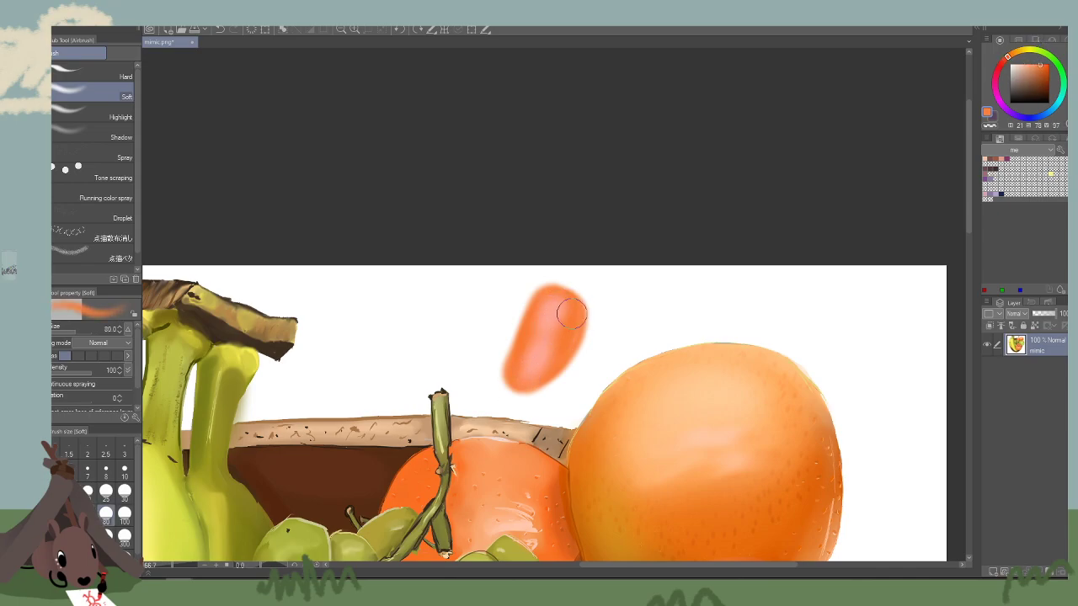
click(353, 30)
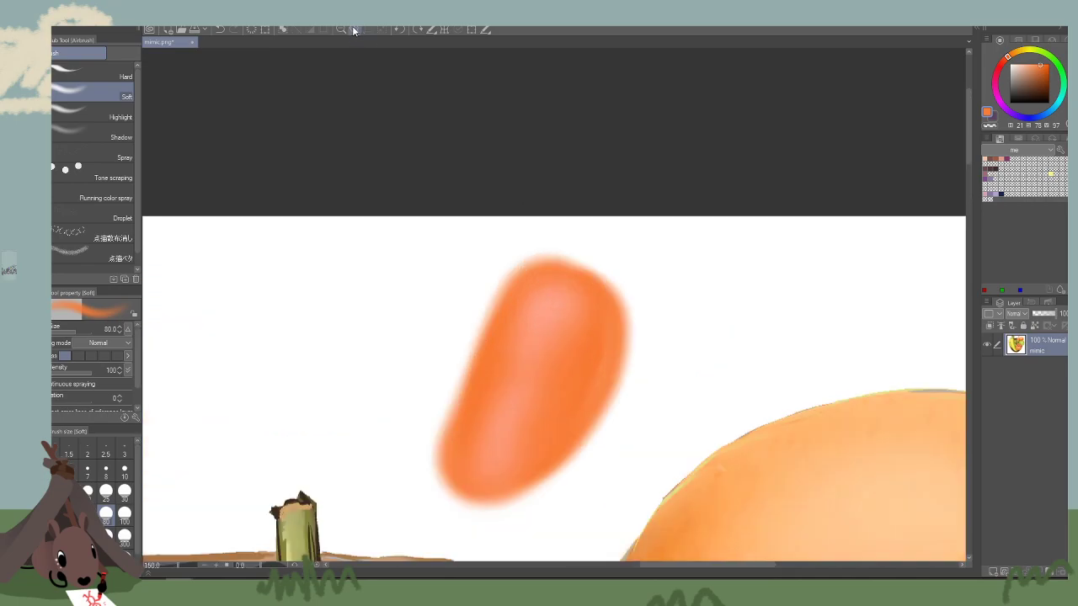
click(354, 29)
alt+click(556, 308)
key(bracketleft)
Try small dark gray marks along the upper outer edge of the test shape with the Soft airbrush at size 10.
click(1013, 87)
key(bracketleft)
key(bracketleft)
key(bracketleft)
key(bracketleft)
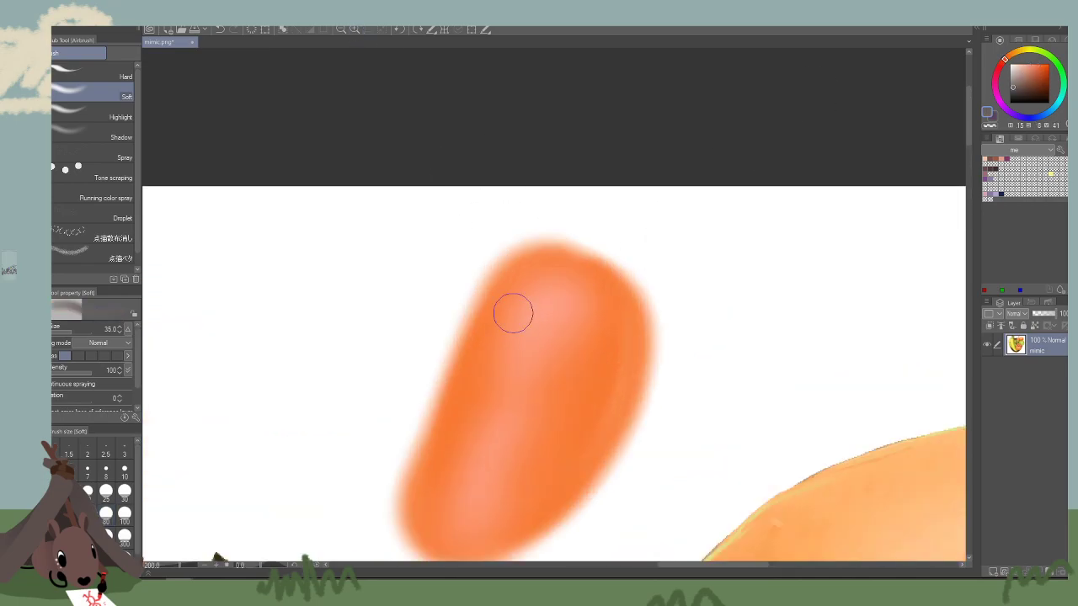
key(bracketleft)
key(bracketleft)
key(bracketleft)
key(bracketleft)
key(bracketleft)
drag(503, 311, 502, 317)
drag(480, 365, 477, 374)
key(ctrl+z)
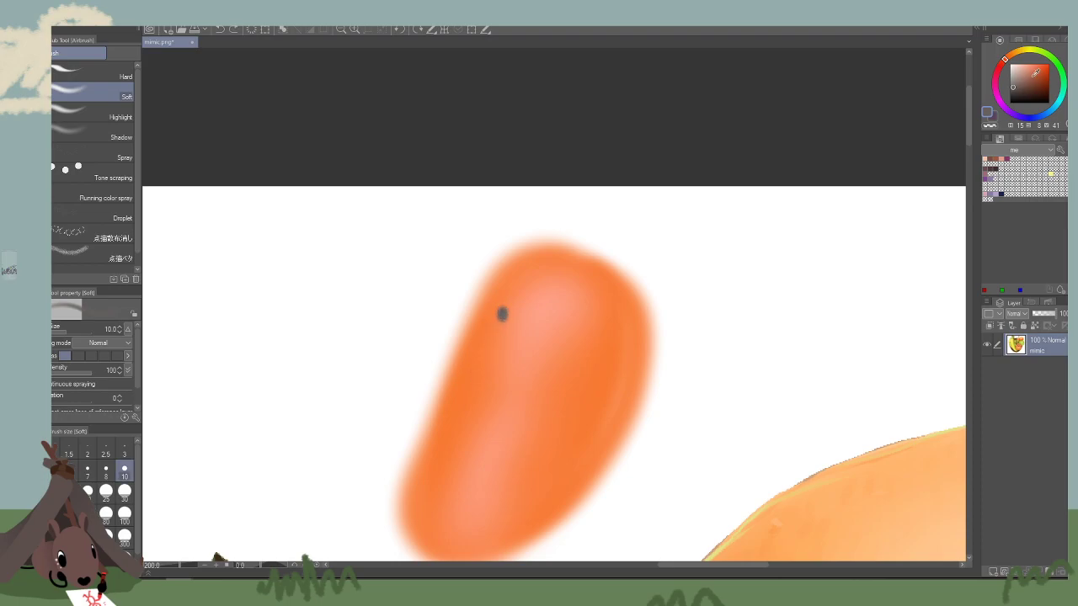
Replace the gray mark with small white glints along the test shape's outer edge, using the Soft airbrush at sizes 10 and 8.
click(1011, 64)
key(ctrl+z)
drag(503, 311, 487, 359)
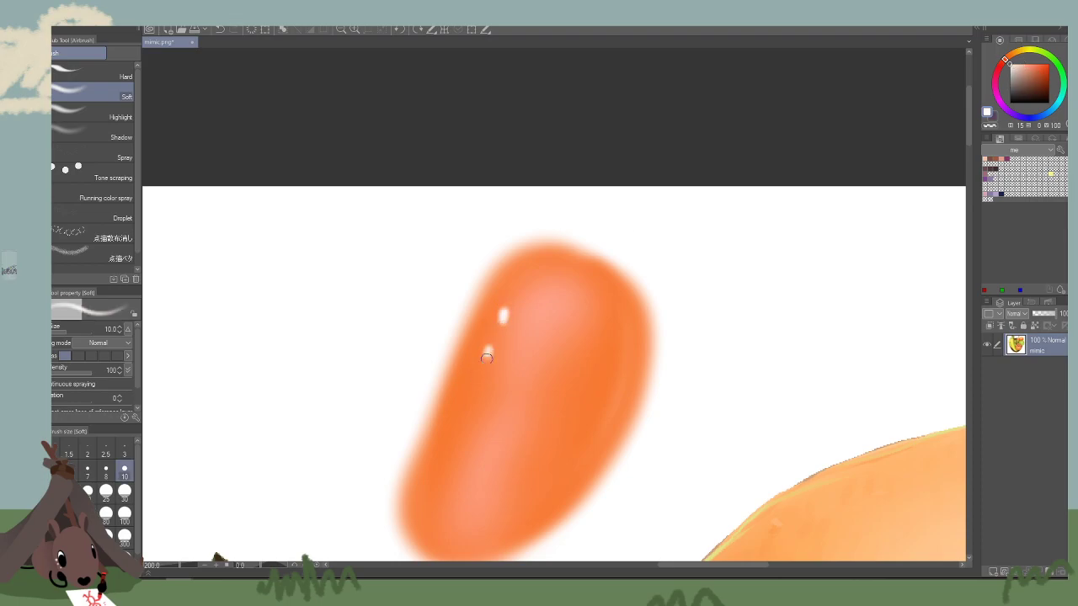
click(487, 358)
click(476, 377)
key(bracketleft)
click(499, 307)
click(498, 321)
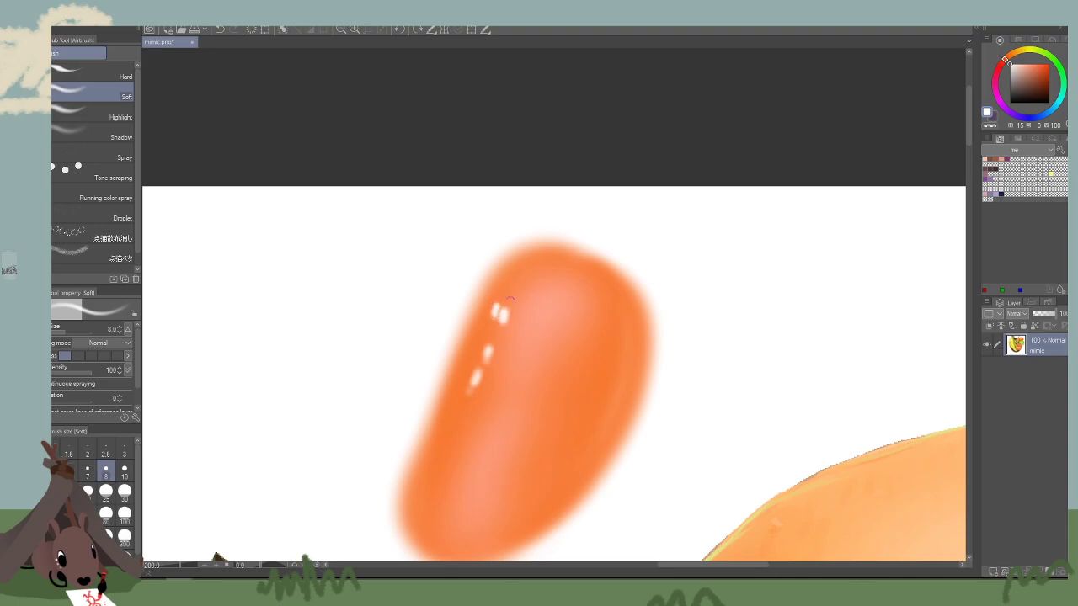
click(481, 347)
click(478, 352)
click(473, 374)
Undo all the strokes of the orange test shape and its highlights.
key(ctrl+z)
key(ctrl+z)
key(ctrl+z)
key(ctrl+z)
key(ctrl+z)
key(ctrl+z)
key(ctrl+z)
key(ctrl+z)
key(ctrl+z)
key(ctrl+z)
key(ctrl+z)
key(ctrl+z)
key(ctrl+z)
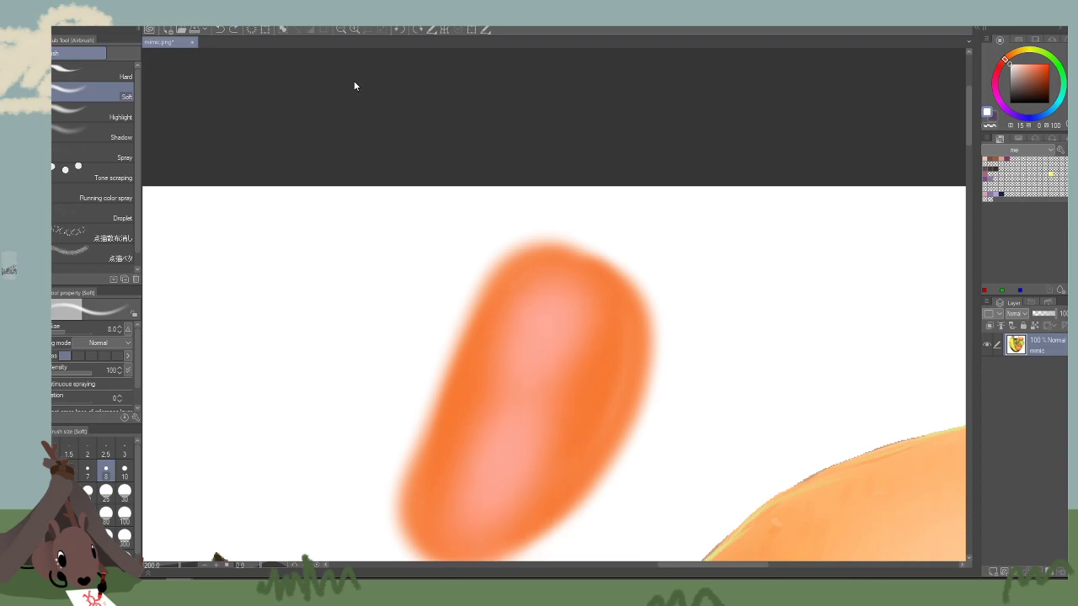
Shade the upper part of the banana beside the grapes with sampled olive green, using a small Soft airbrush.
click(340, 30)
click(339, 31)
click(341, 31)
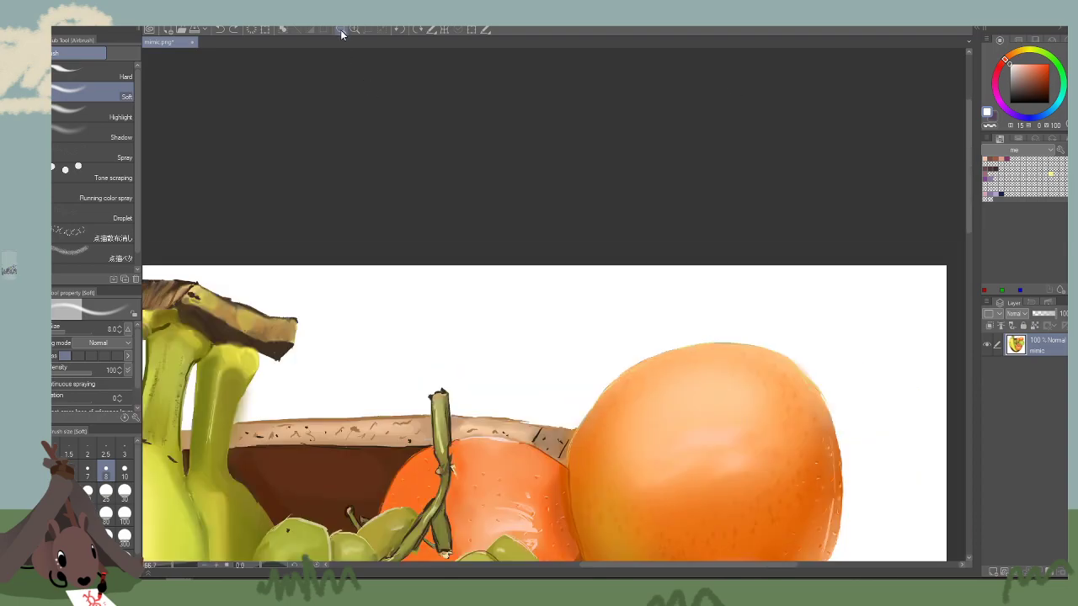
click(340, 31)
click(340, 30)
drag(434, 231, 456, 57)
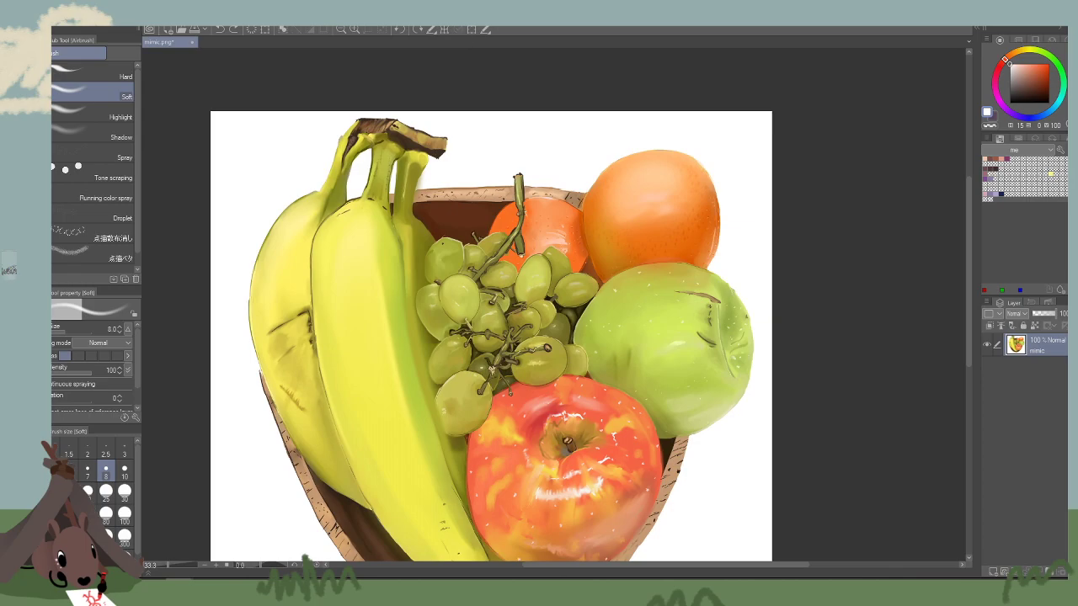
drag(493, 371, 488, 348)
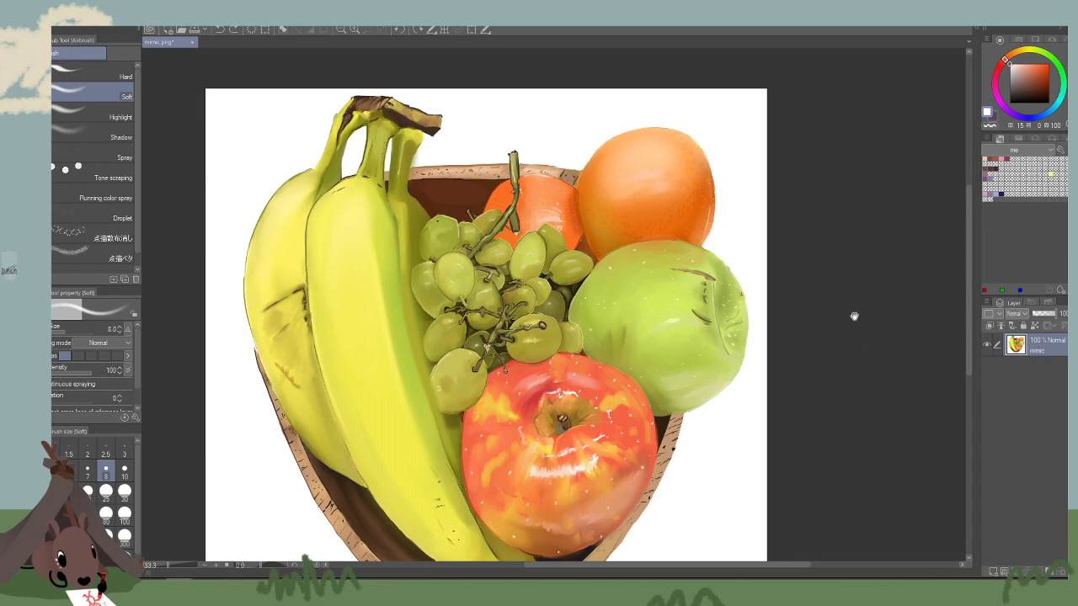
drag(854, 316, 870, 250)
alt+click(427, 150)
key(bracketleft)
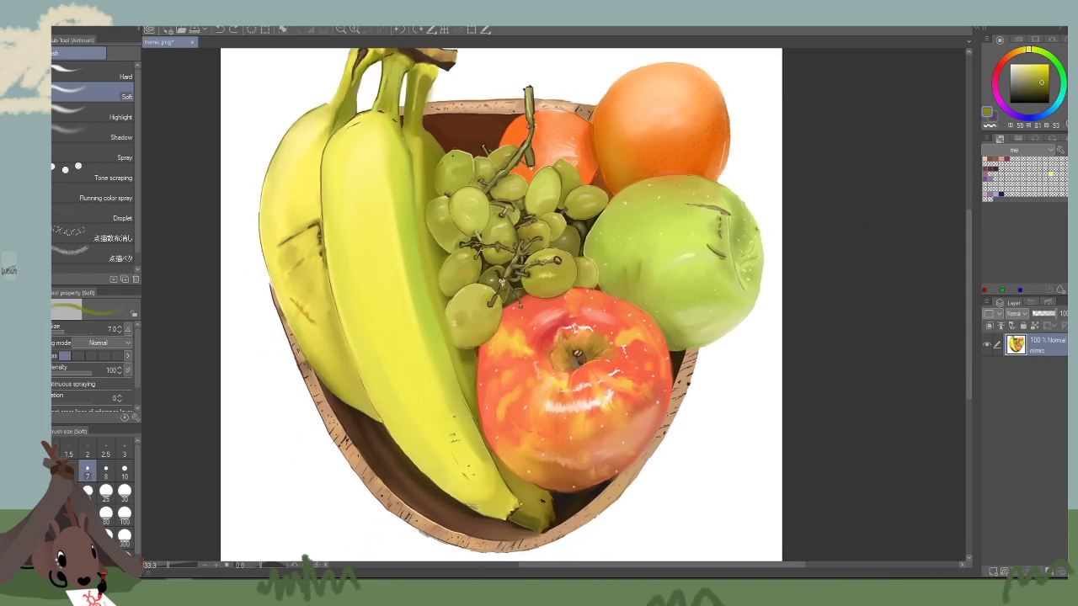
key(bracketright)
key(bracketright)
key(bracketright)
key(bracketright)
key(bracketright)
drag(428, 155, 422, 173)
Continue the olive green shading down the banana's edge beside the grapes with the Soft airbrush at sizes 30 and 25.
key(bracketright)
key(bracketright)
key(bracketright)
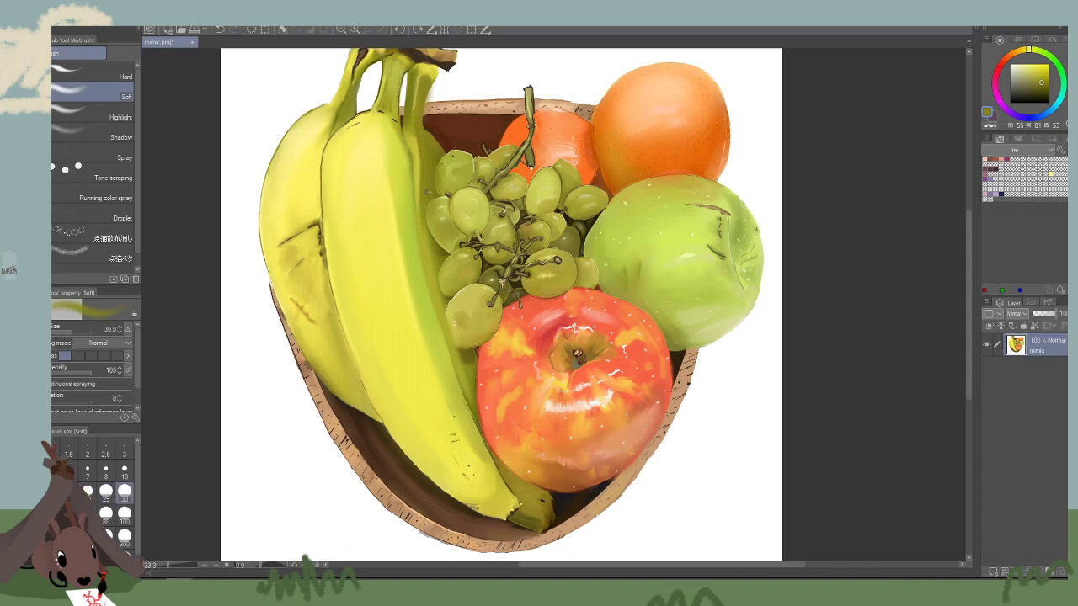
key(bracketleft)
drag(430, 247, 433, 265)
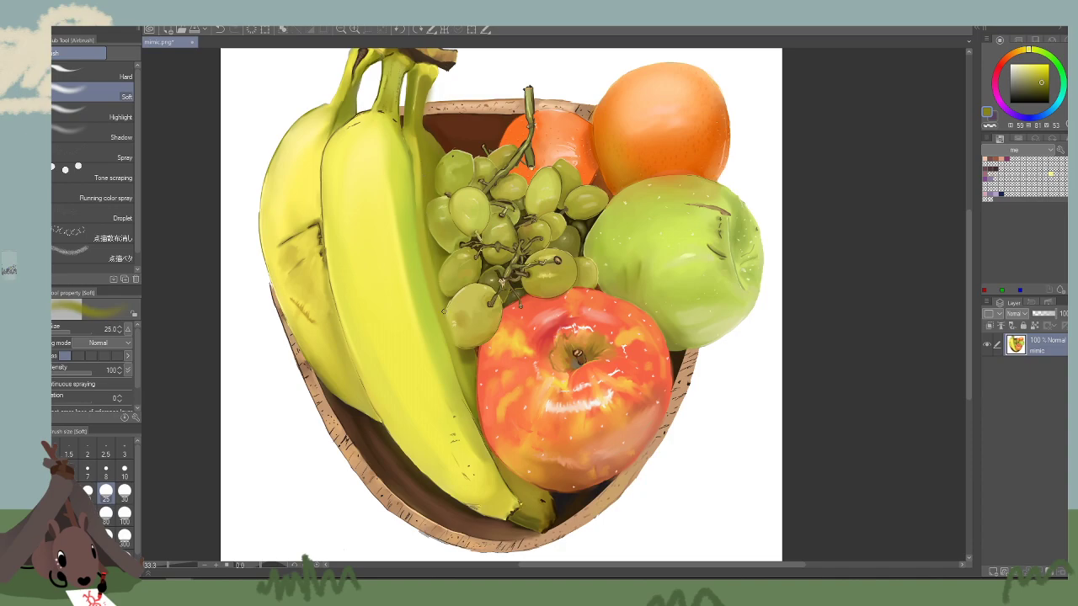
Blend sampled yellow-green and dark olive along the bananas beside the lowest grape and the apple, using the Soft airbrush at sizes up to 40.
alt+click(445, 311)
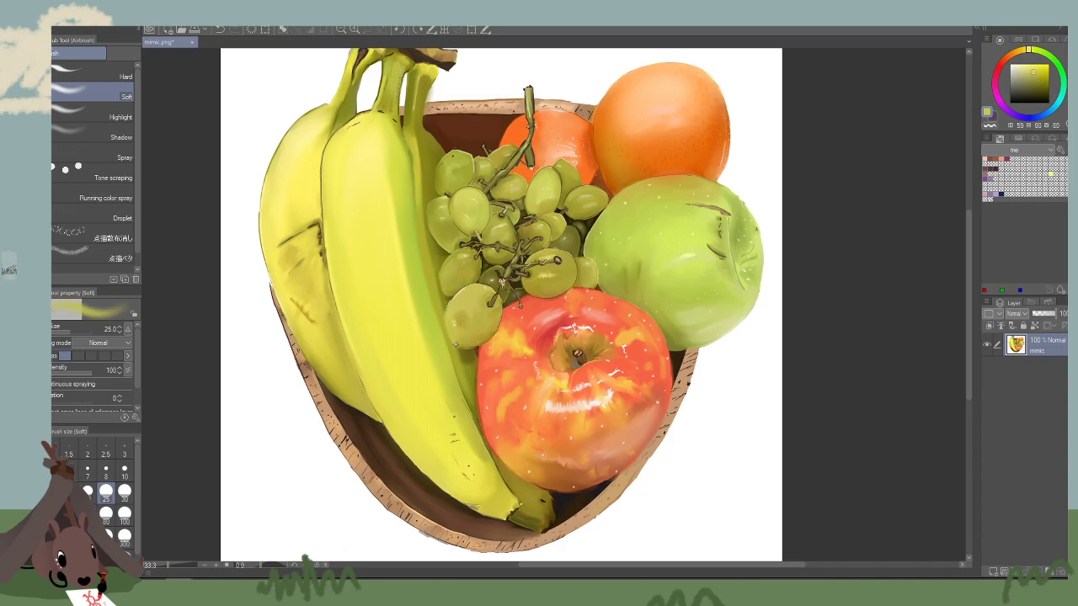
key(bracketright)
key(bracketright)
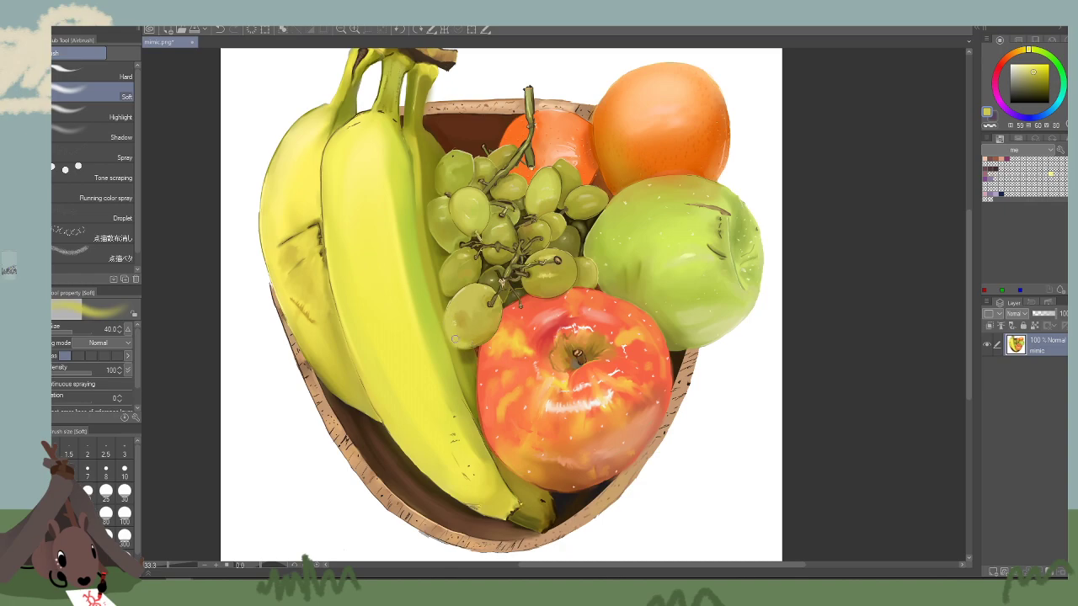
alt+click(440, 301)
key(bracketleft)
alt+click(464, 360)
key(bracketright)
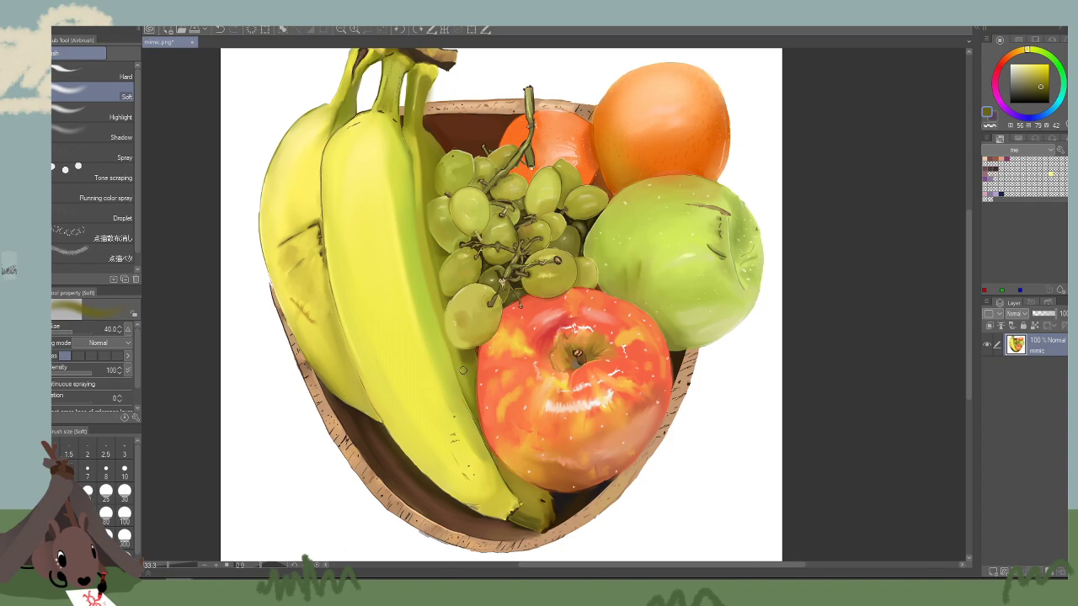
Smooth the front banana's left edge with sampled yellows, using the Soft airbrush at size 40.
alt+click(364, 351)
drag(363, 351, 378, 399)
alt+click(345, 280)
drag(345, 281, 350, 299)
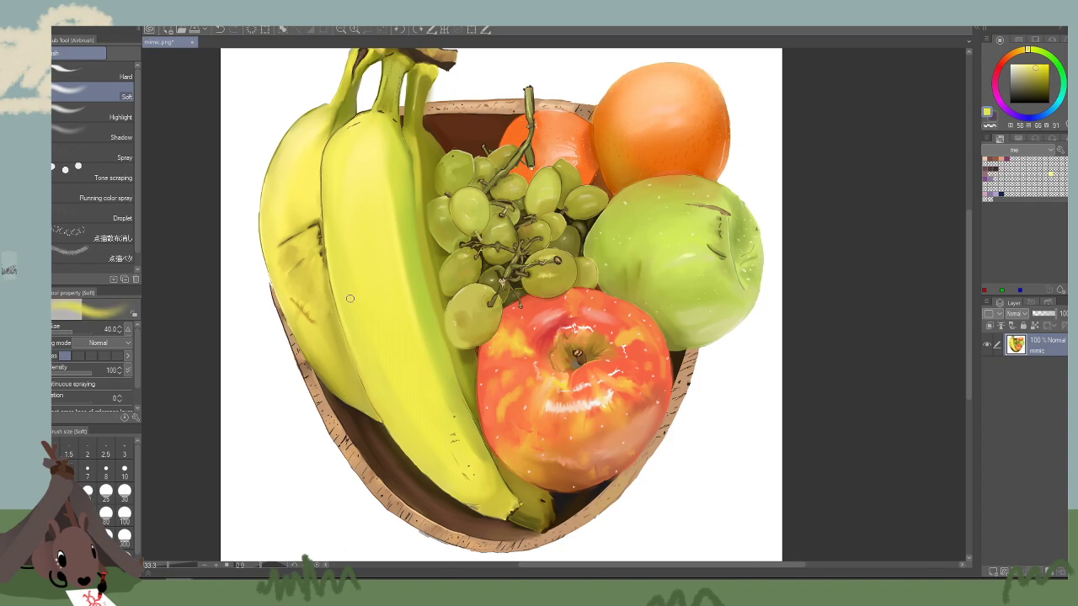
Blend sampled yellows over the front banana's lower tip, enlarging the Soft airbrush to 125.
drag(809, 402, 797, 376)
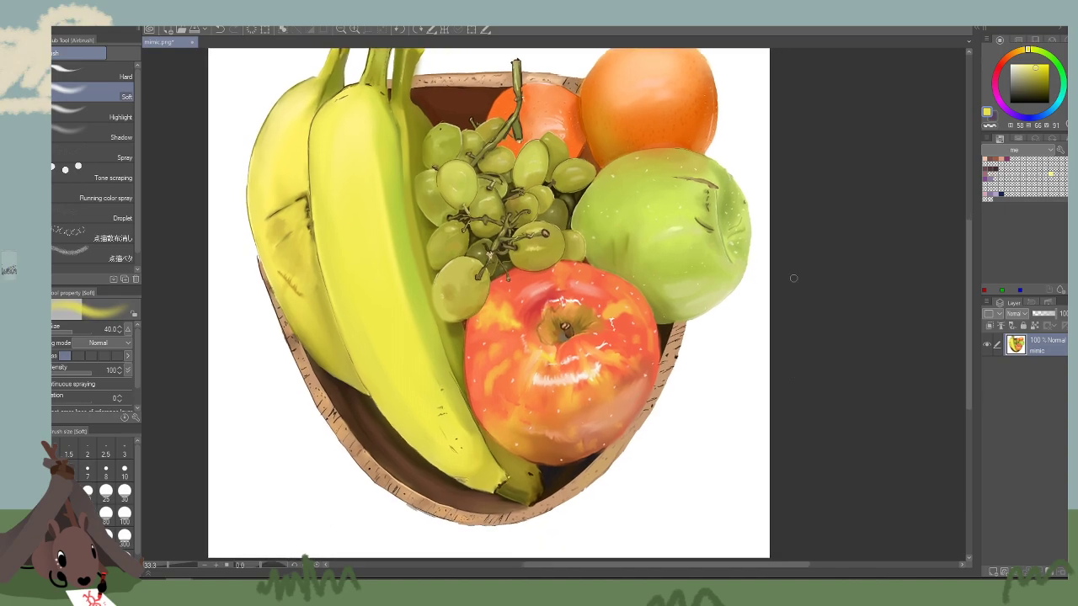
drag(821, 304, 801, 206)
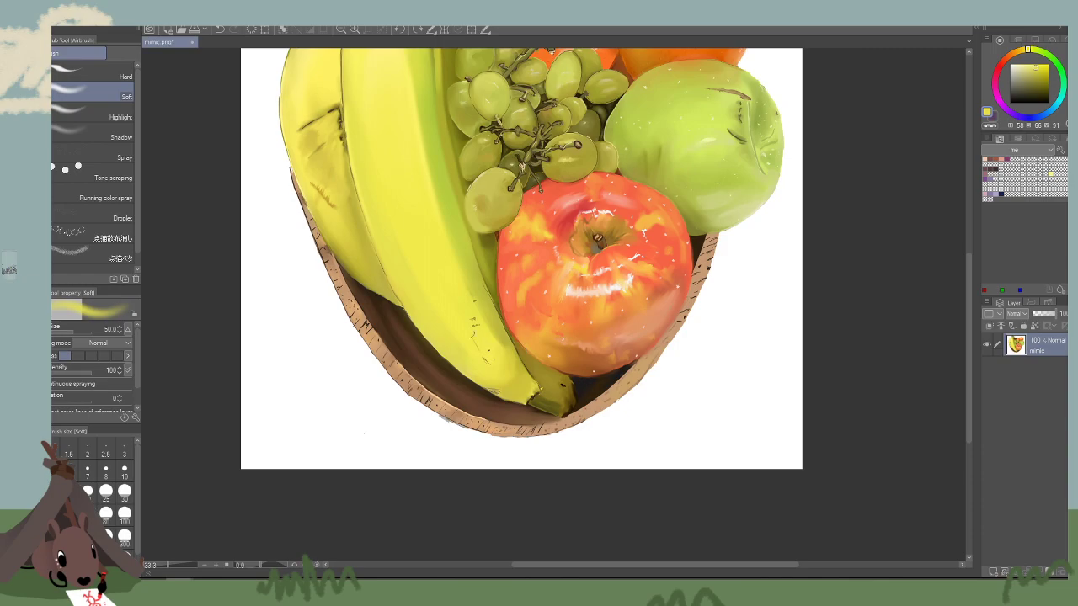
alt+click(422, 267)
key([)
mouse_move(503, 393)
mouse_down()
mouse_move(528, 402)
mouse_move(511, 399)
mouse_up()
alt+click(507, 389)
key(])
key(])
key(])
key(])
key(])
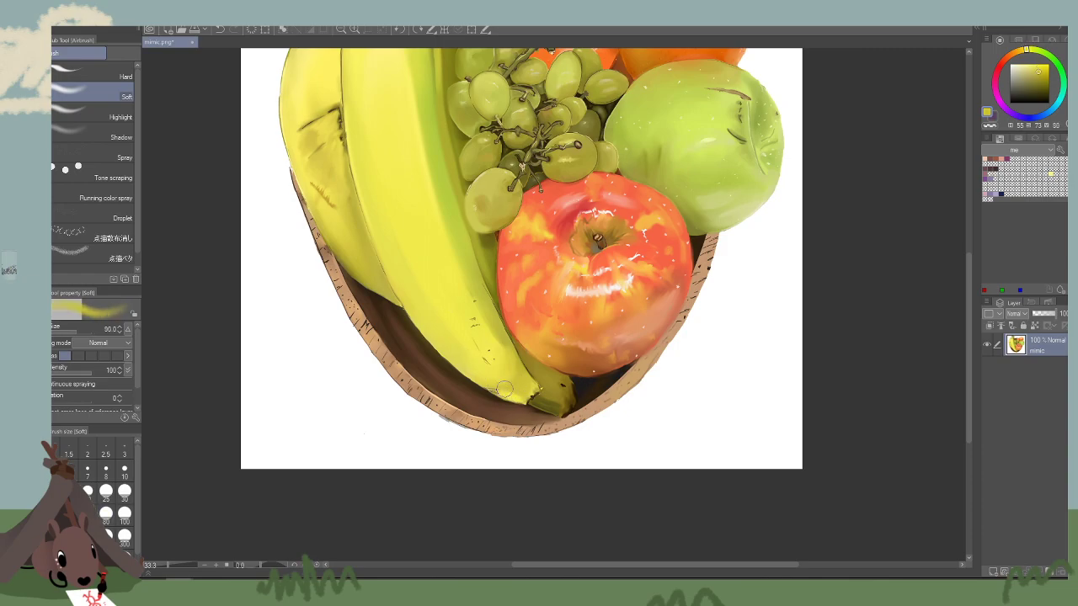
alt+click(504, 388)
key(bracketright)
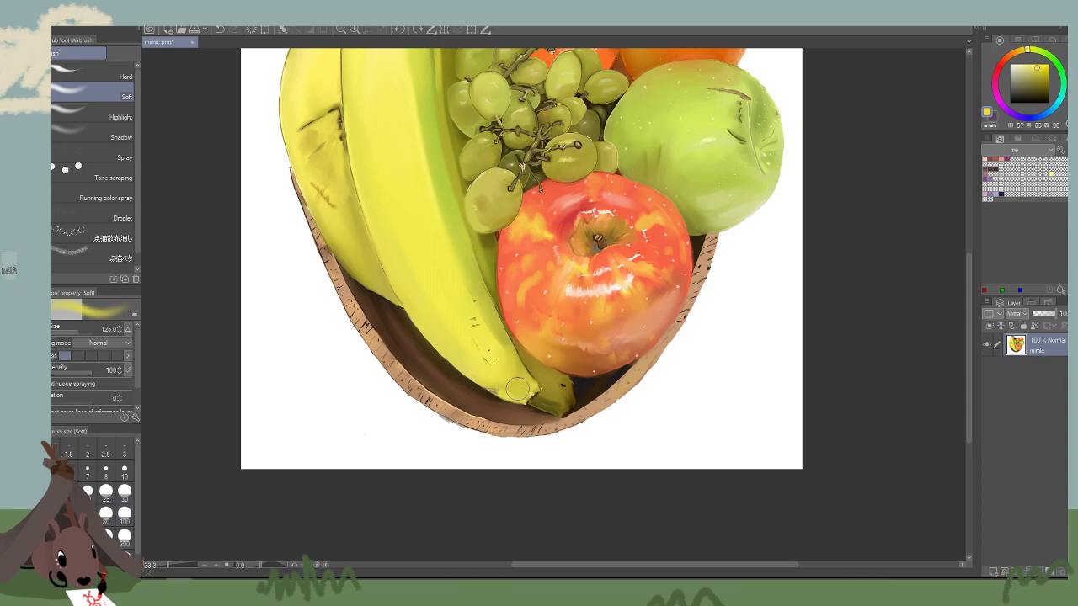
drag(508, 389, 510, 397)
Refine the shading around the banana's tip with sampled yellow-green and yellow, reducing the Soft airbrush from 100 to 50.
key([)
alt+click(483, 291)
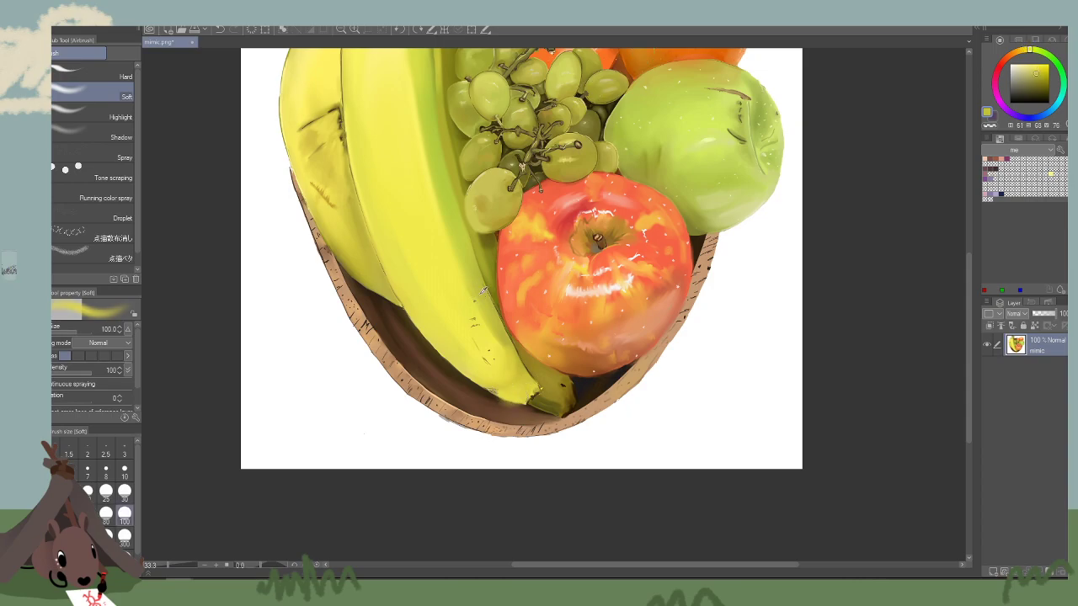
key(bracketleft)
alt+click(533, 390)
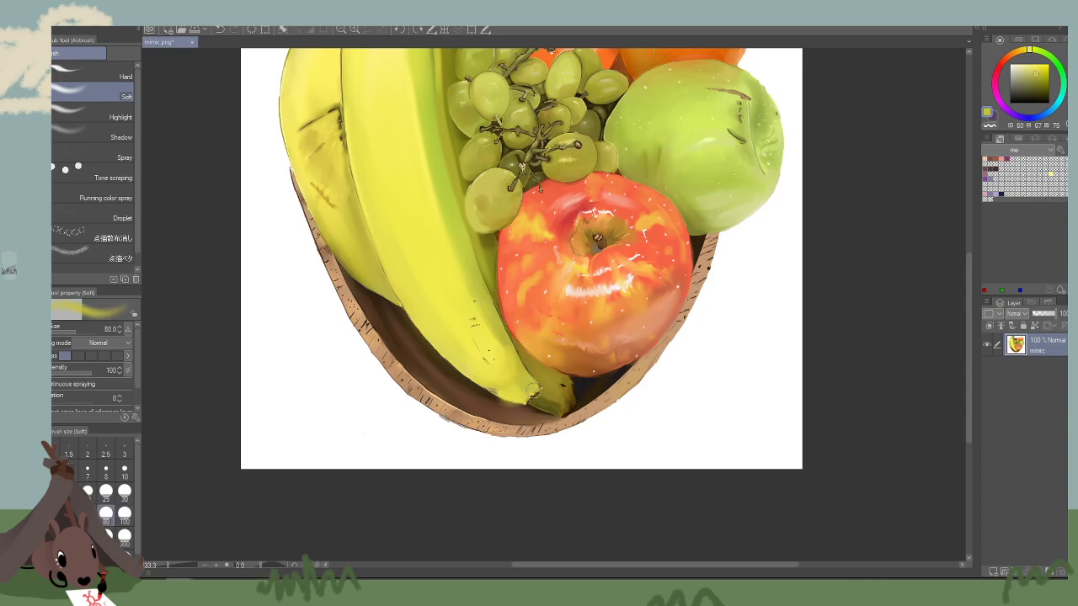
alt+click(523, 393)
key(bracketleft)
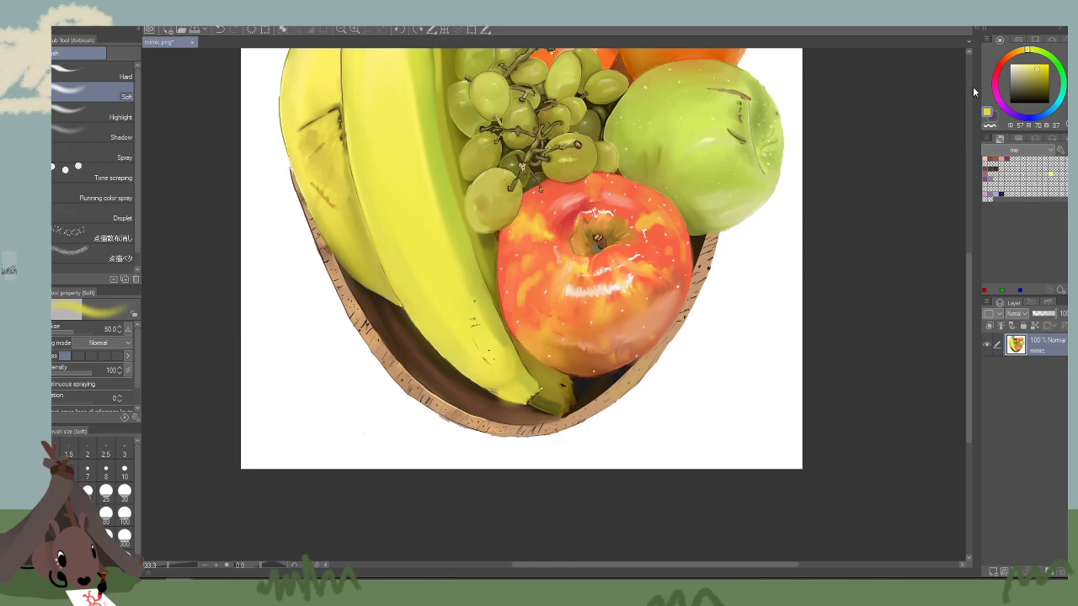
Close the mimic painting and the separate fruit reference Illustration without saving either one.
scroll(487, 263, down, 2)
drag(755, 212, 746, 335)
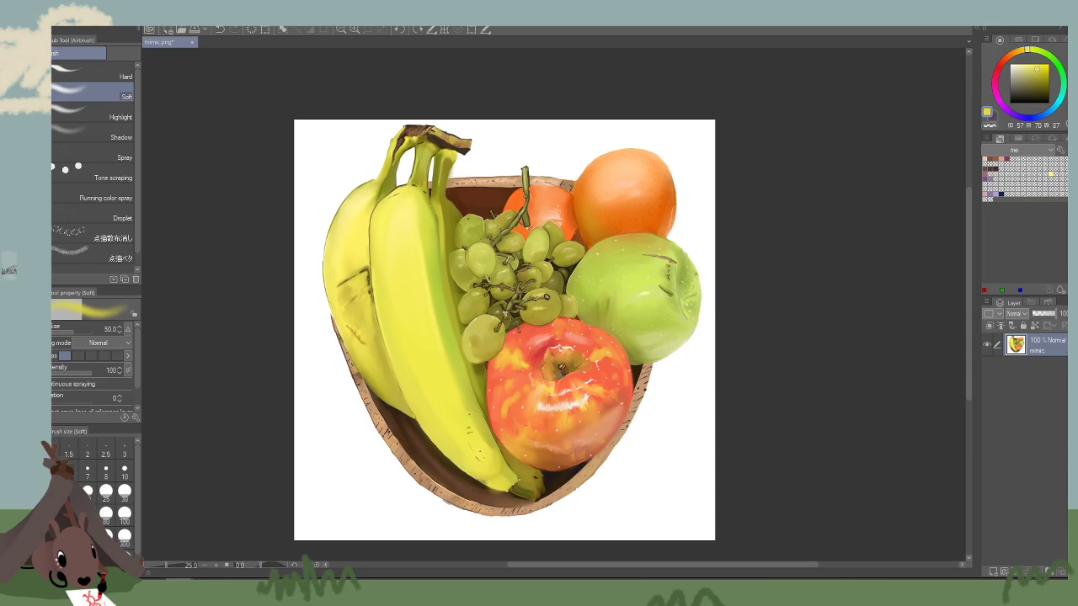
click(192, 43)
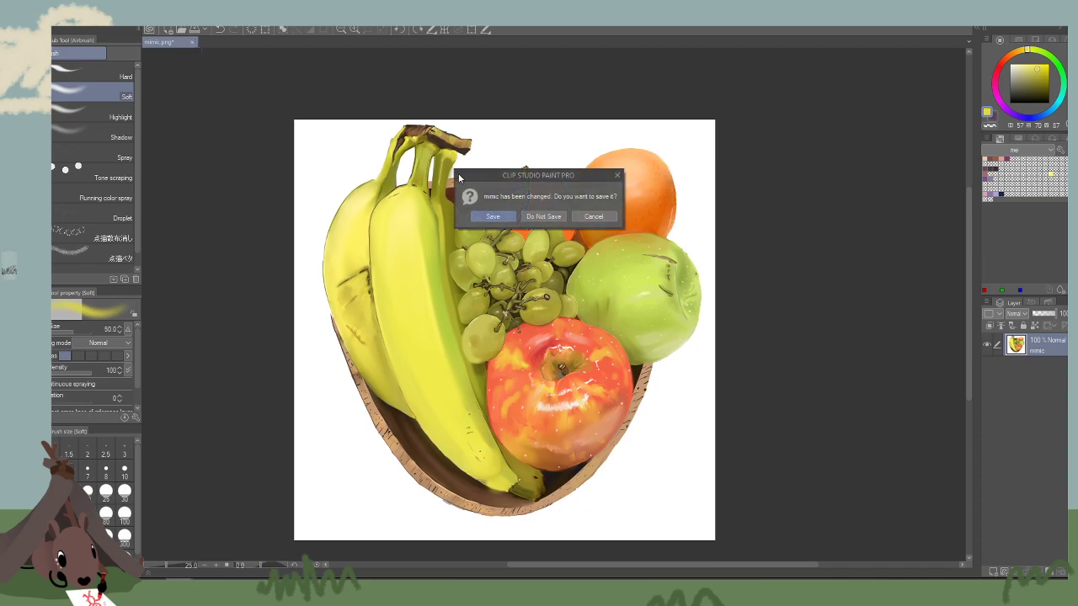
click(543, 217)
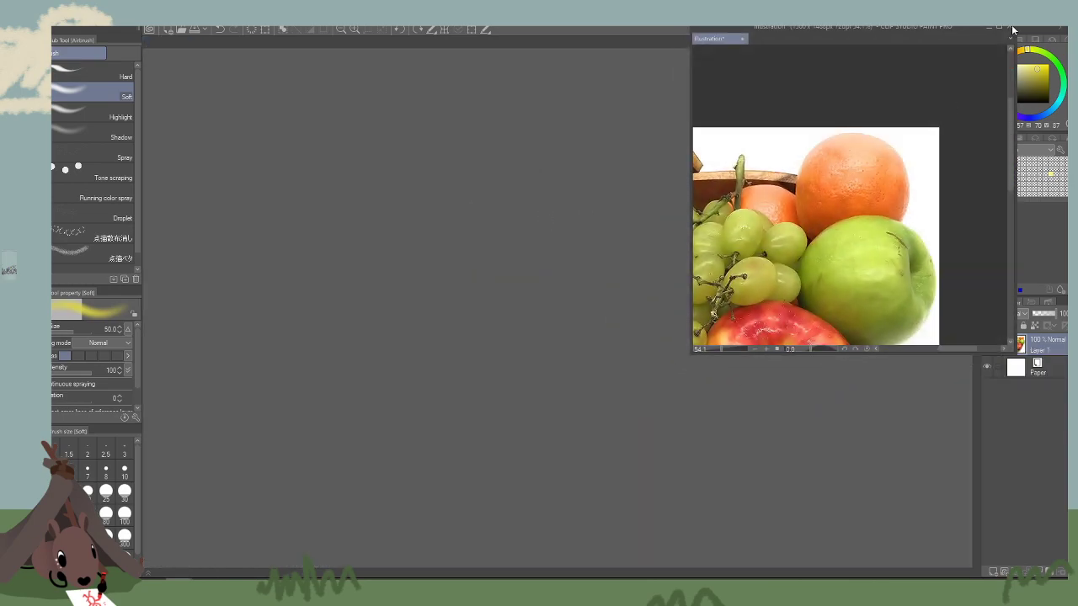
click(1001, 30)
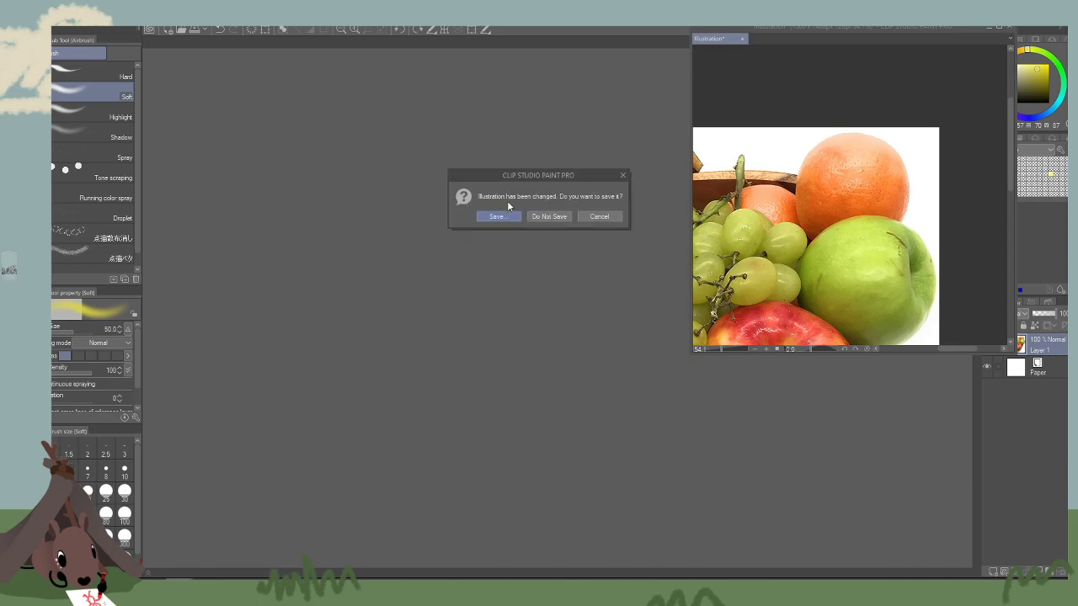
click(549, 217)
Open the jcon image from the doodle fort folder.
click(38, 18)
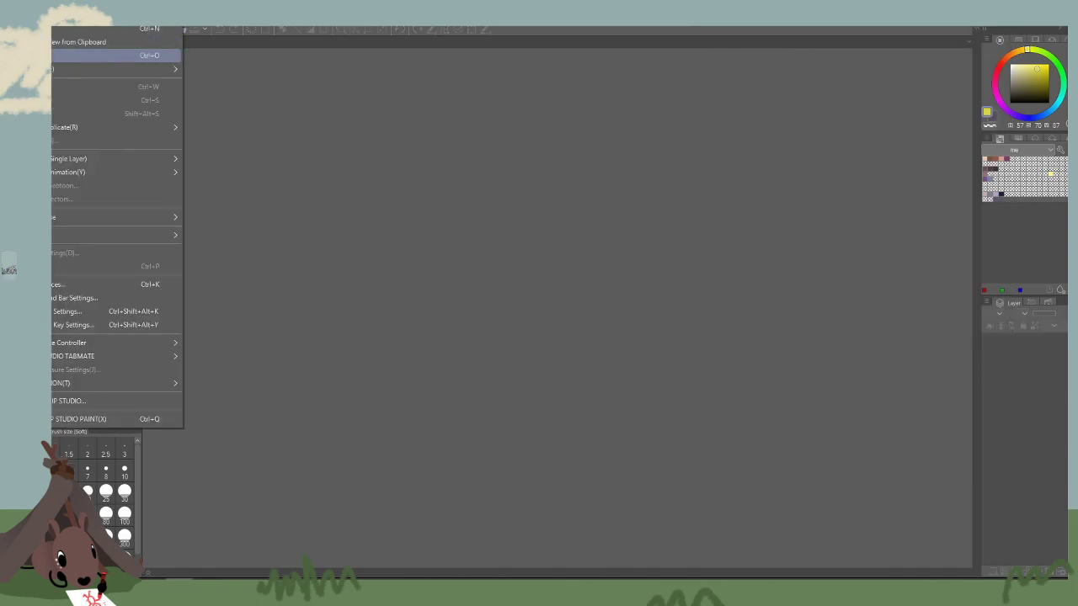
click(63, 54)
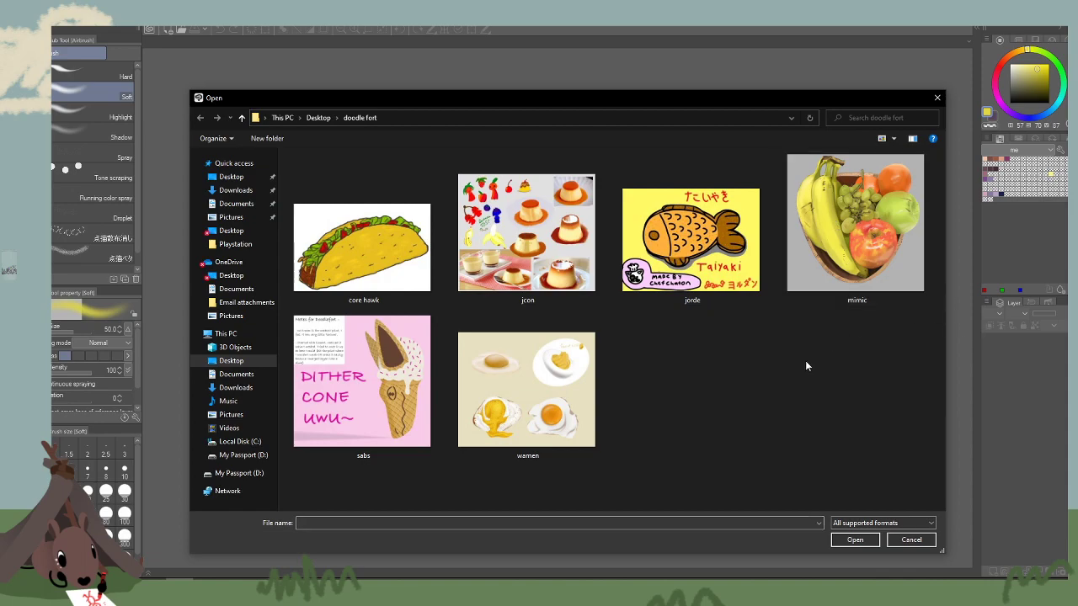
click(543, 262)
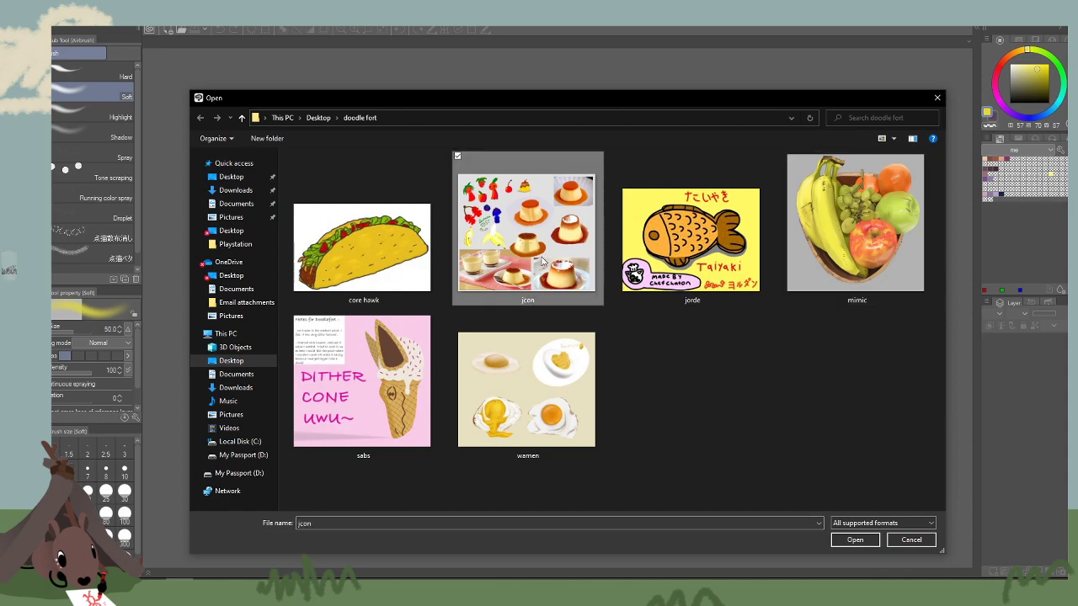
double_click(543, 261)
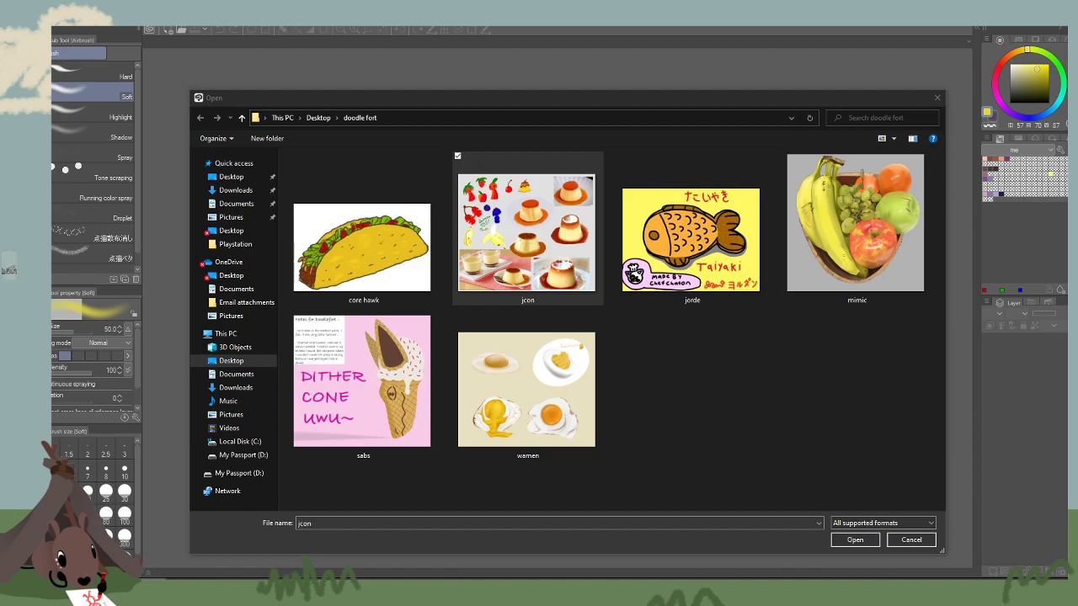
double_click(528, 238)
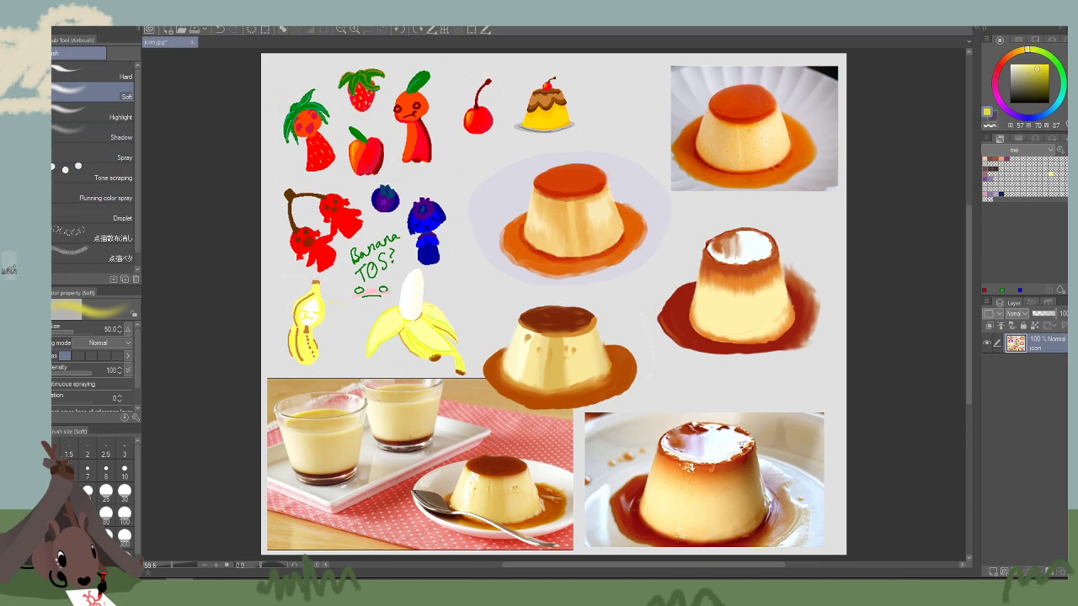
Encircle the caramel-topped pudding painting and the white-topped one with a Lasso selection, and clear the selection.
key(m)
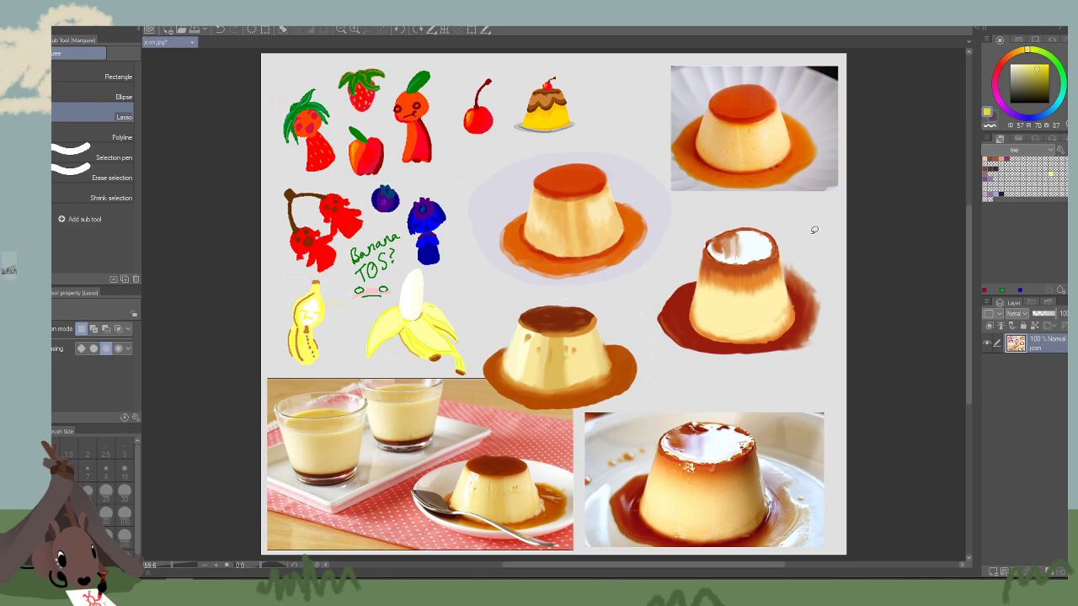
mouse_move(838, 246)
mouse_down()
mouse_move(635, 138)
mouse_move(713, 376)
mouse_move(834, 253)
mouse_up()
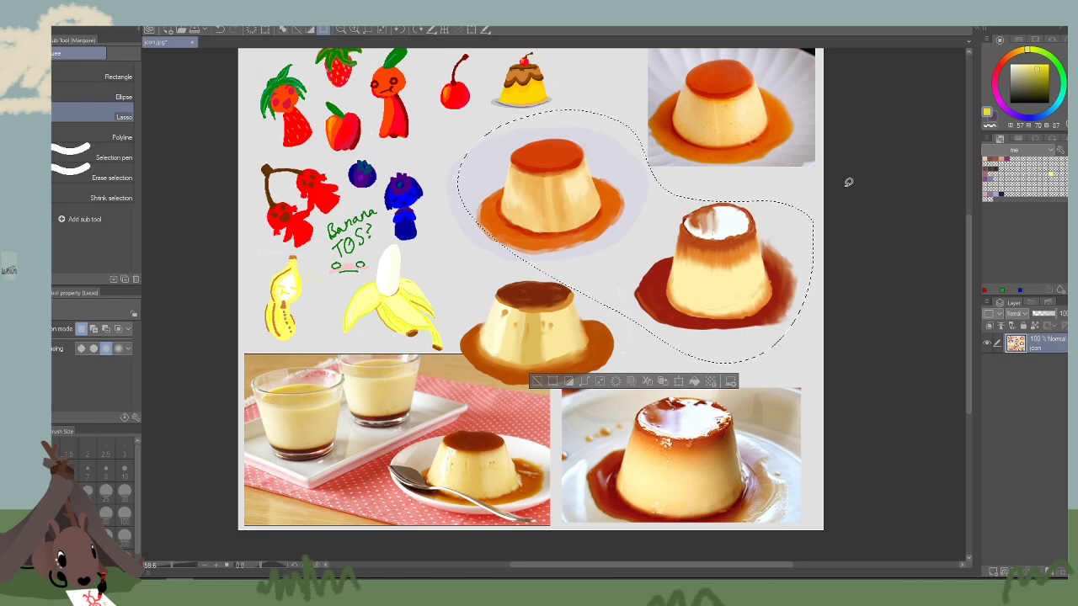
click(864, 415)
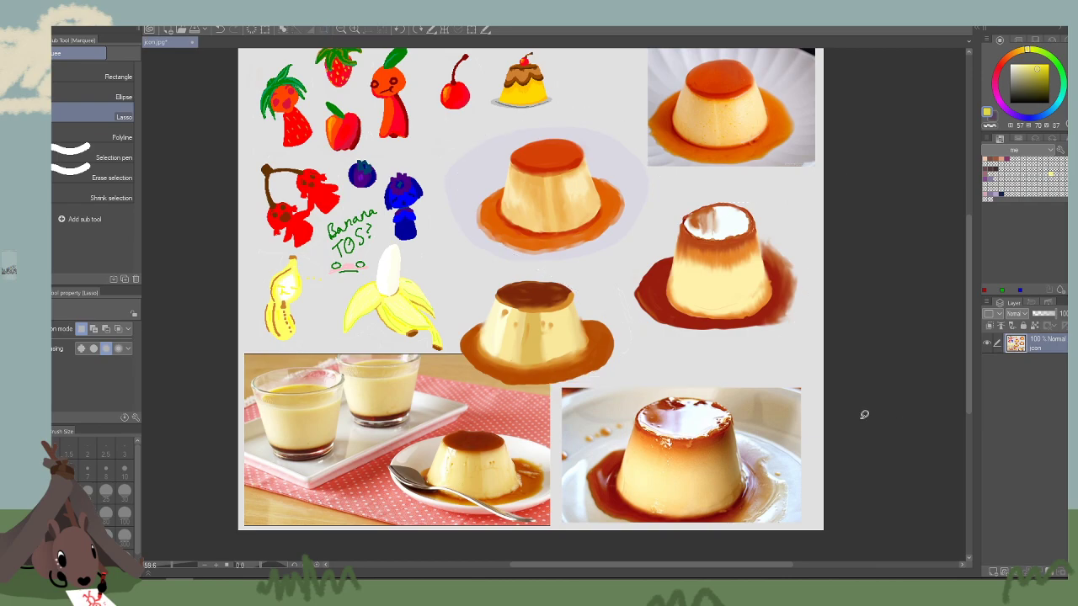
Number the two pudding paintings 1 and 2 in bright red with the Smooth Sketch brush at sizes 60 and 30.
key(b)
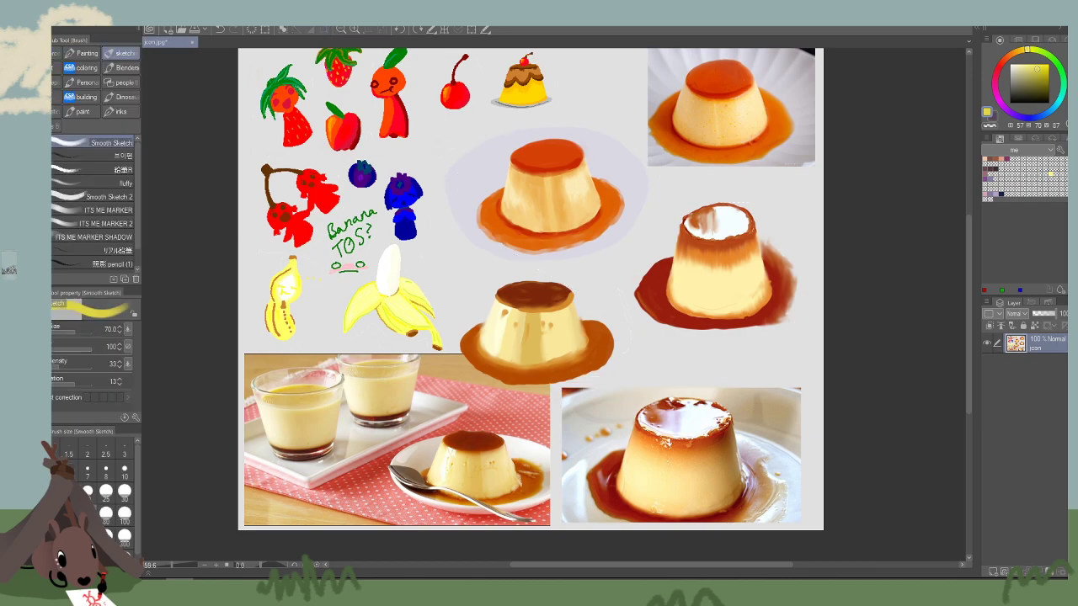
click(997, 72)
click(1048, 64)
key([)
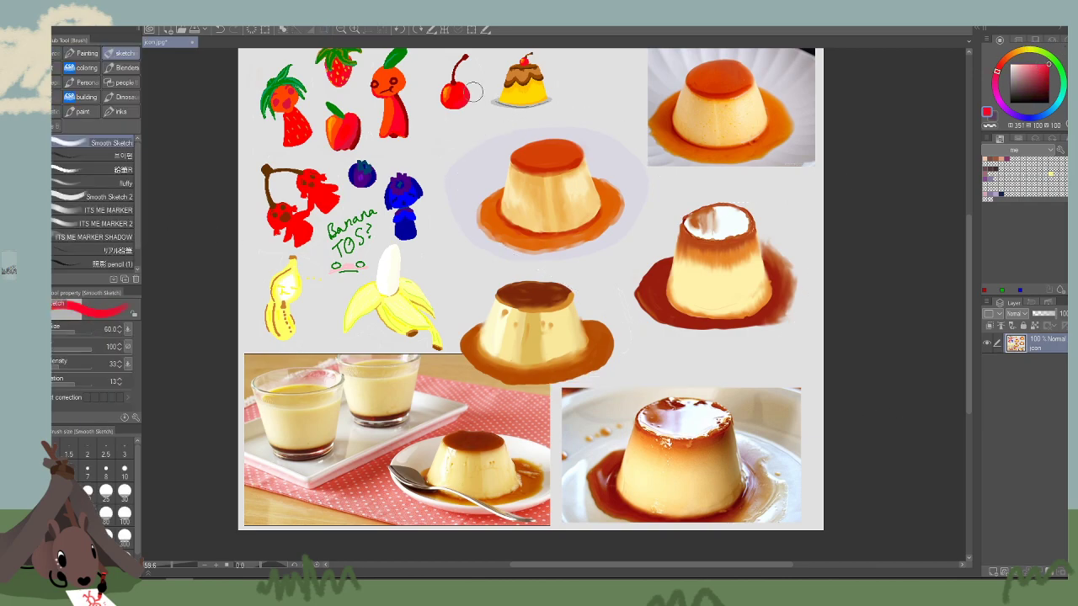
drag(469, 130, 479, 149)
key([)
key([)
key([)
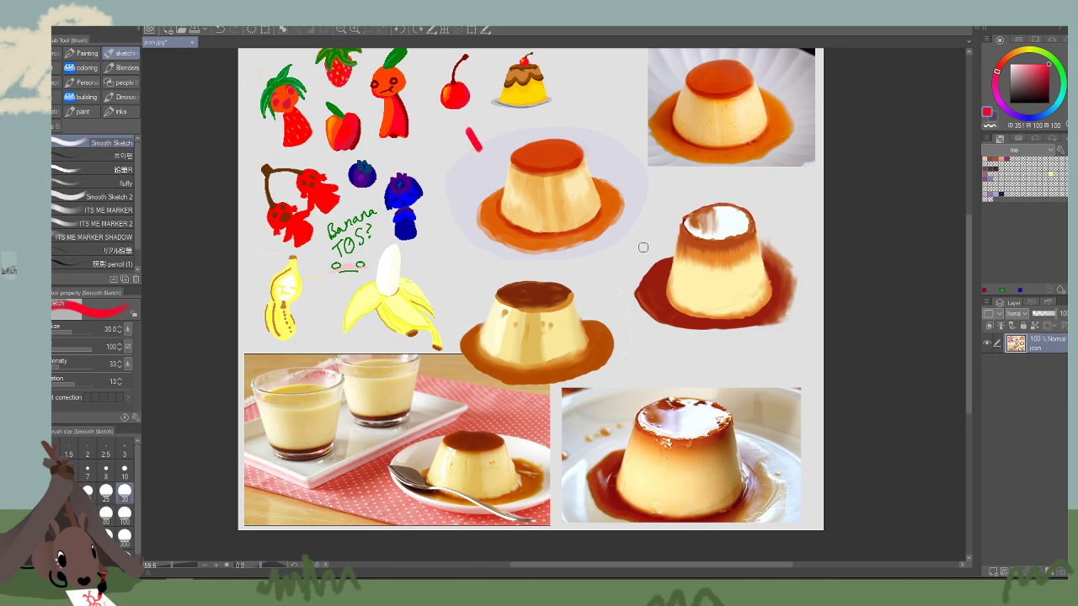
drag(638, 237, 662, 252)
Sample the golden tan from the side of pudding 1 and set the Smooth Sketch brush to size 60.
drag(596, 150, 492, 281)
click(354, 30)
click(354, 31)
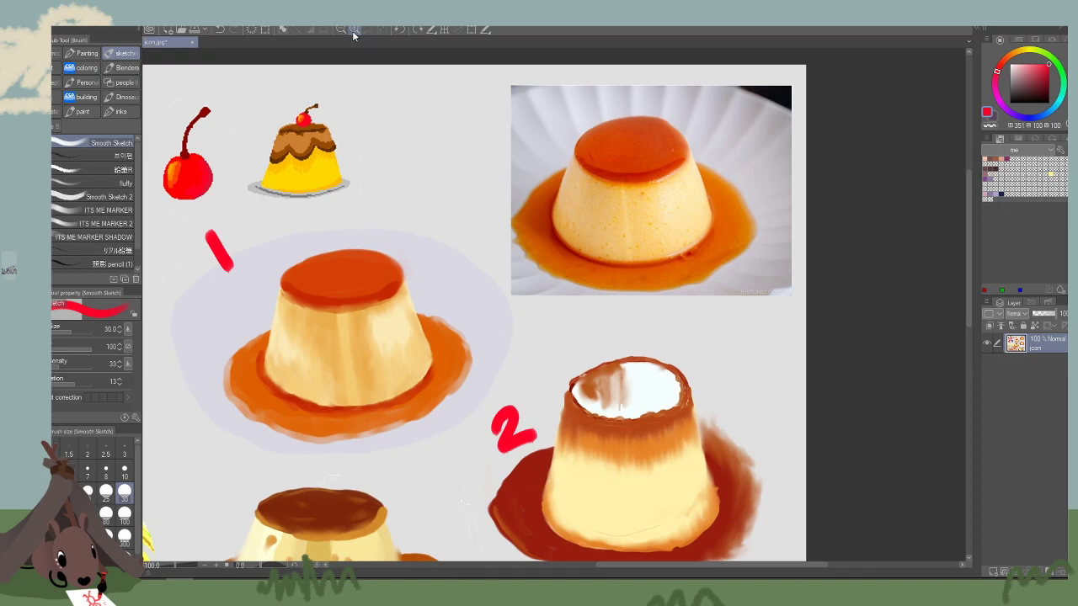
key(bracketright)
key(bracketright)
key(bracketright)
key(bracketright)
key(bracketright)
alt+click(357, 341)
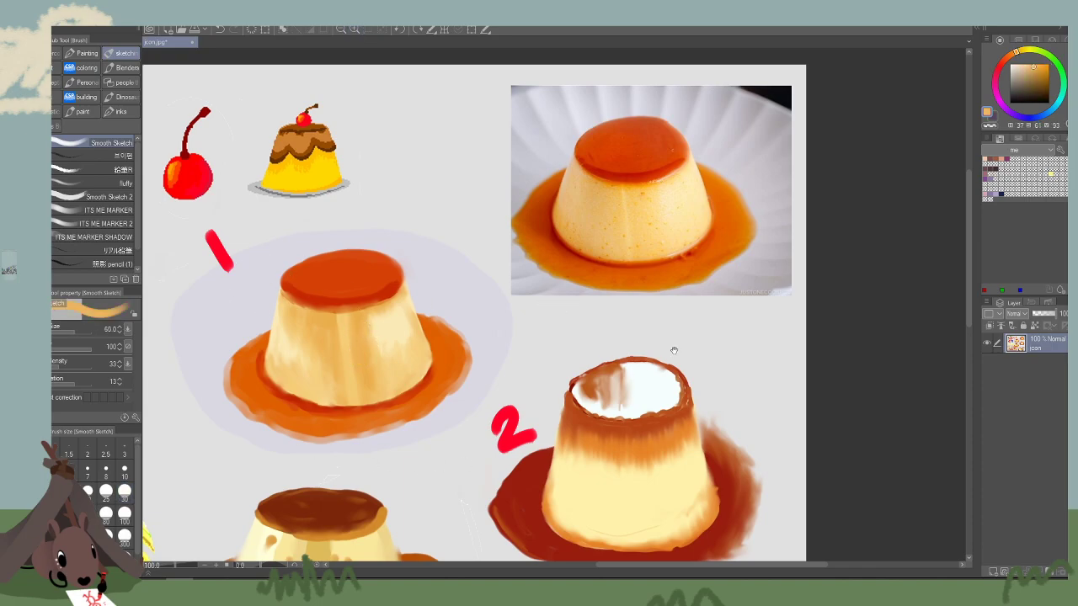
Outline the vertical highlight on the photographed pudding's side in orange at brush size 10, and undo the outline.
drag(698, 324, 586, 357)
key(bracketleft)
key(bracketleft)
click(355, 29)
click(355, 29)
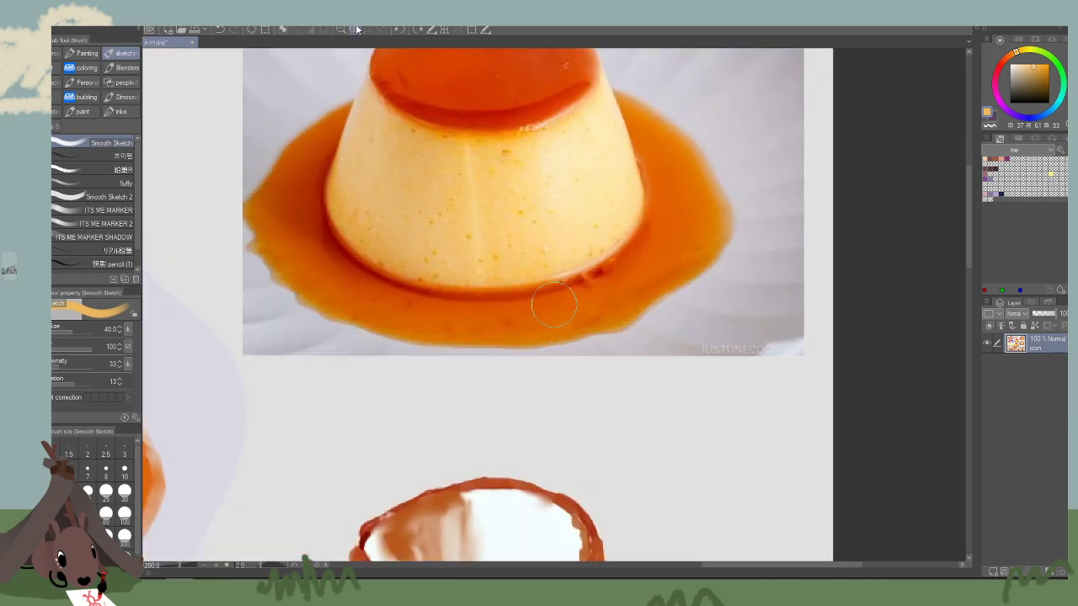
drag(594, 226, 576, 424)
key(bracketleft)
key(bracketleft)
key(bracketleft)
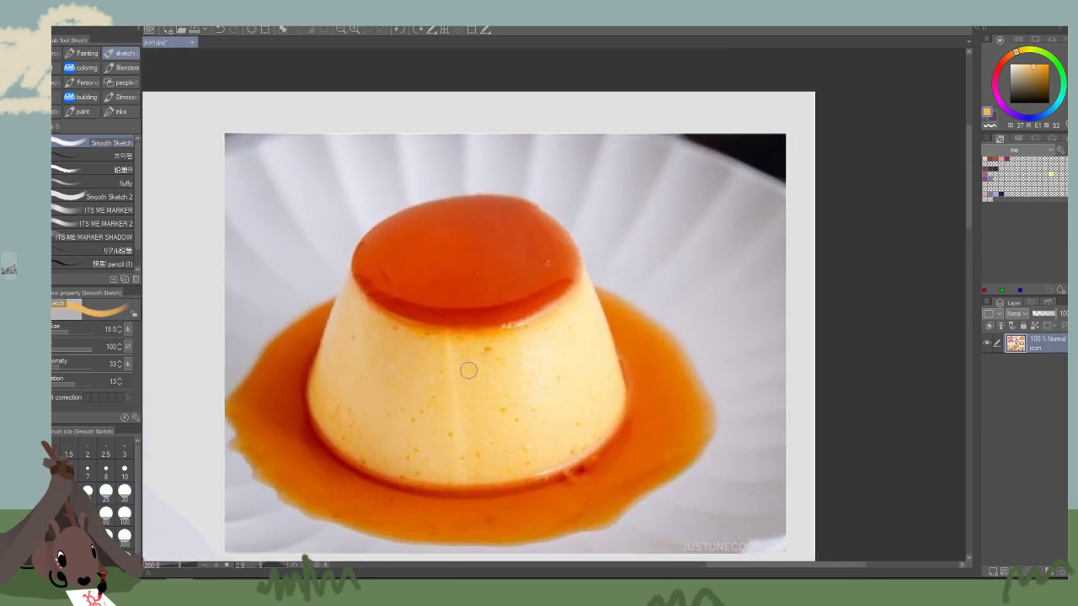
key(bracketleft)
key(bracketleft)
mouse_move(440, 337)
mouse_down()
mouse_move(480, 416)
mouse_move(478, 337)
mouse_up()
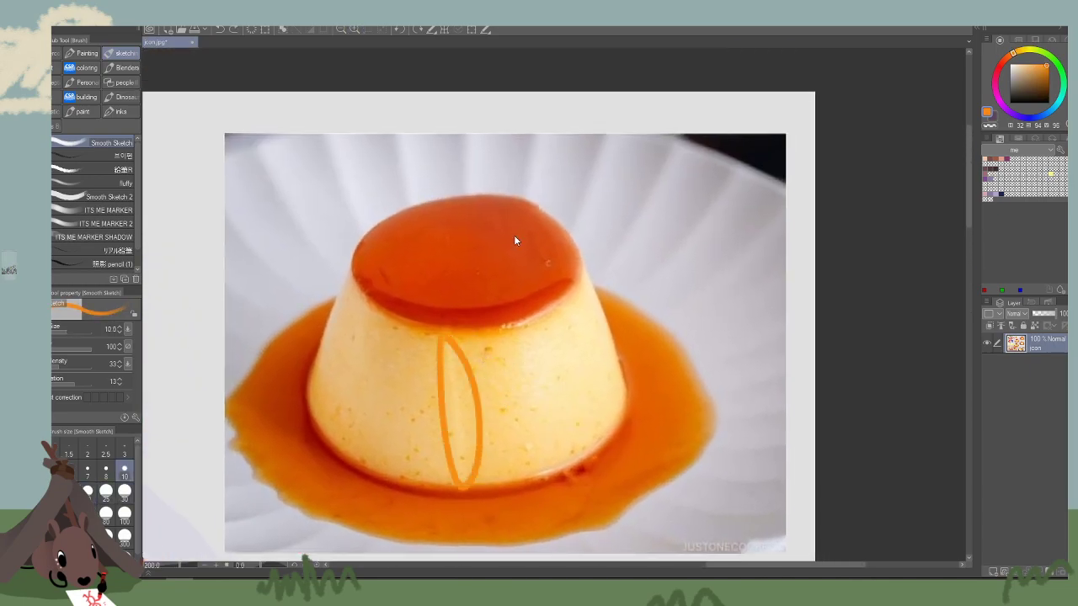
key(ctrl+z)
Draw a small arrow in sampled caramel red below the photographed pudding's rim at brush size 7, and undo its last stroke.
key(bracketleft)
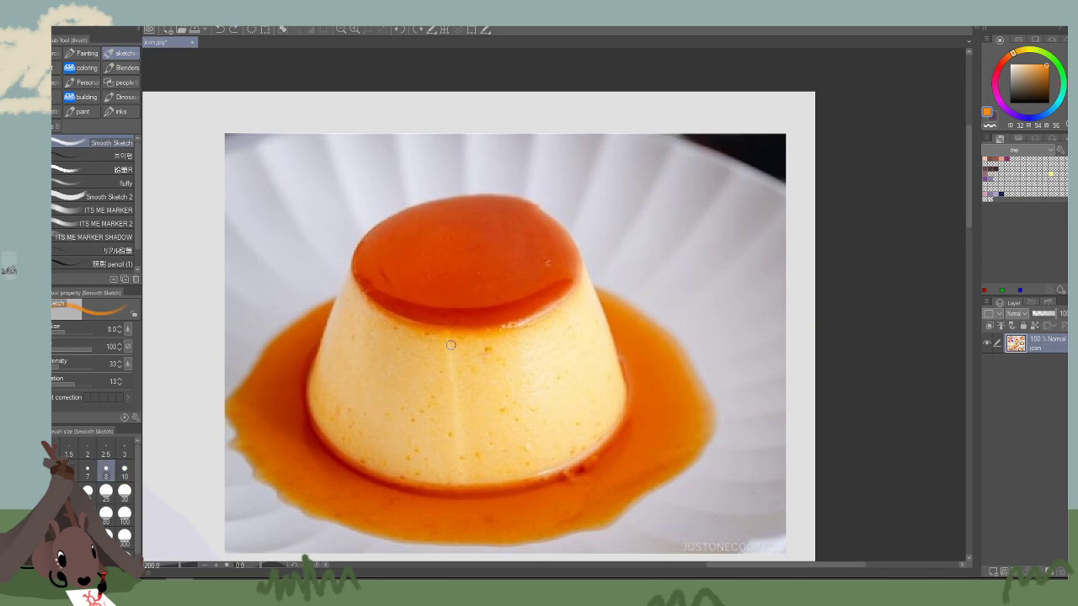
alt+click(451, 345)
key(ctrl+z)
key(bracketleft)
alt+click(471, 318)
drag(542, 330, 545, 347)
mouse_move(535, 343)
mouse_down()
mouse_move(541, 327)
mouse_move(553, 336)
mouse_up()
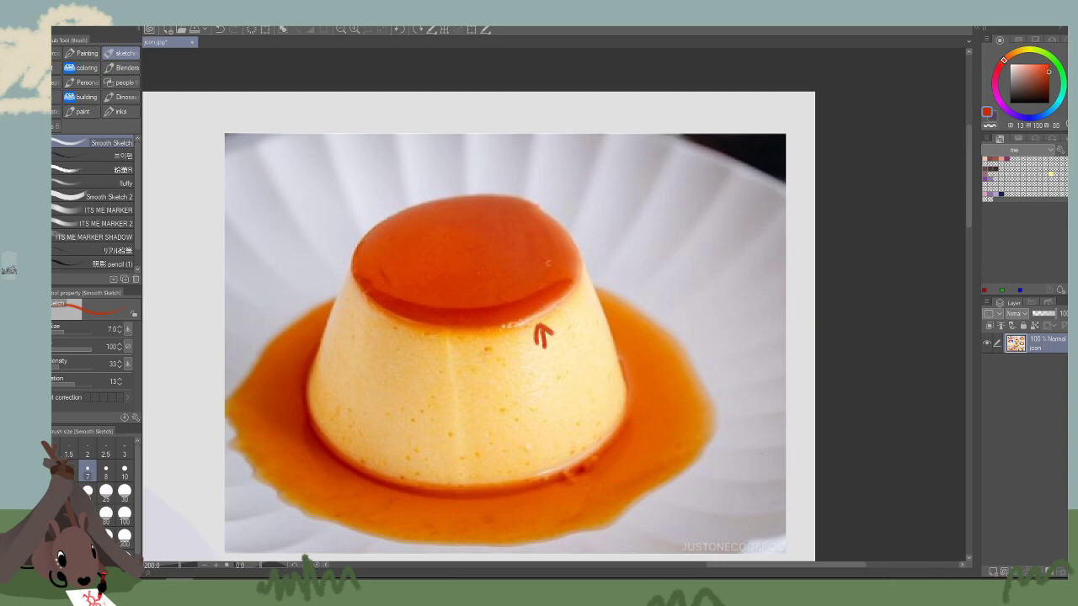
key(ctrl+z)
Mark the photographed pudding's lower right base with a small arrow and its left side with a line, and undo the last two strokes.
drag(577, 440, 576, 455)
drag(572, 442, 581, 440)
drag(352, 273, 314, 395)
key(ctrl+z)
key(ctrl+z)
Circle the plate's ridges and mark the caramel top and sauce on the pudding photo, and undo these strokes.
mouse_move(763, 172)
mouse_down()
mouse_move(635, 297)
mouse_move(695, 173)
mouse_up()
drag(620, 272, 555, 232)
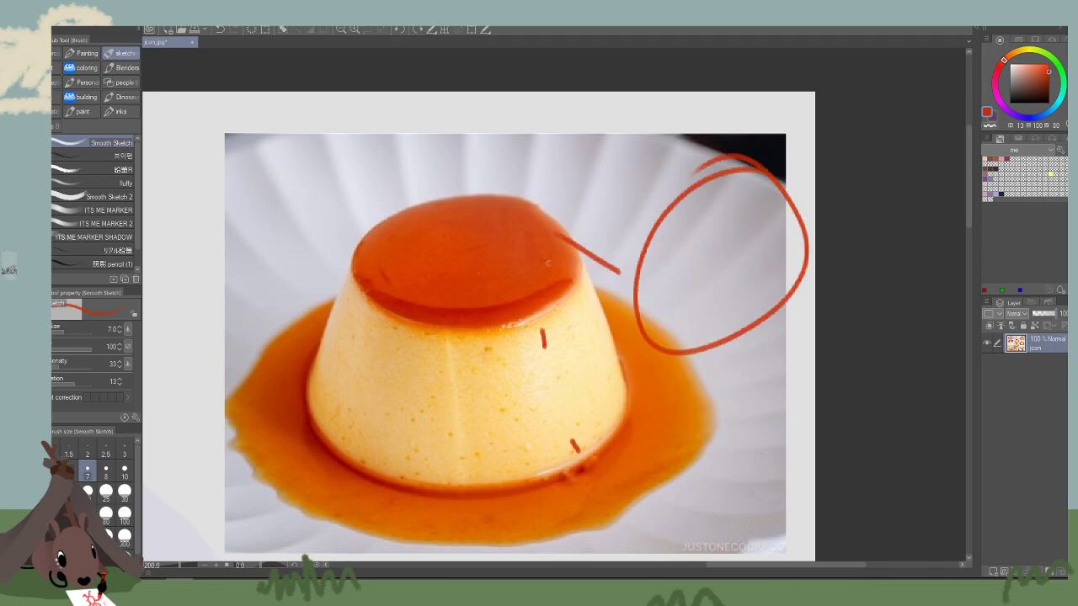
drag(691, 399, 593, 499)
key(ctrl+z)
key(ctrl+z)
key(ctrl+z)
key(ctrl+z)
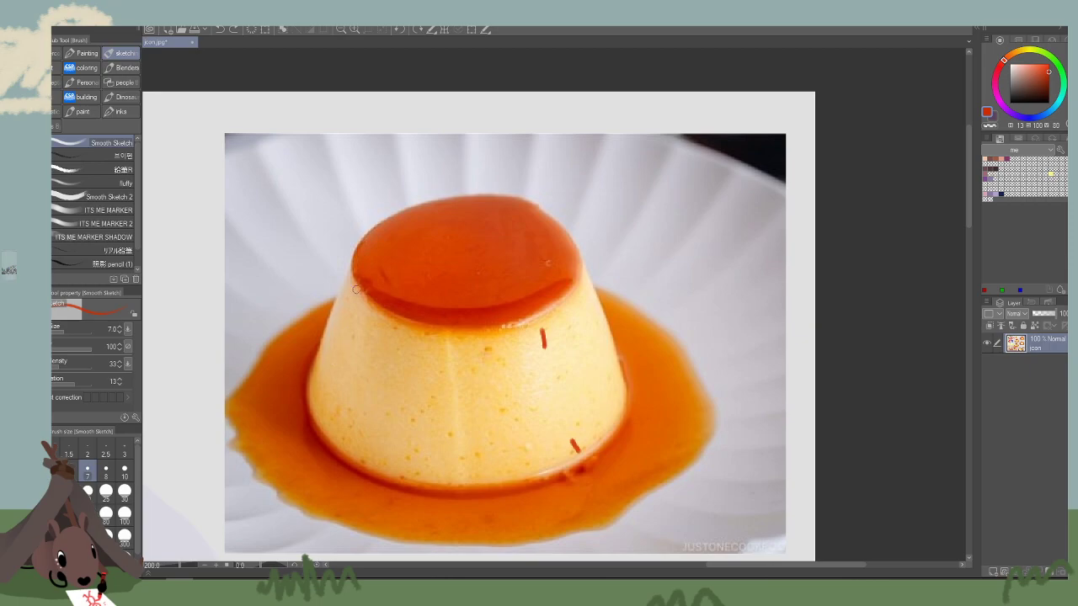
Mark the photographed pudding's left rim and left side, and undo both strokes.
mouse_move(352, 291)
mouse_down()
mouse_move(341, 300)
mouse_move(348, 280)
mouse_up()
key(ctrl+z)
mouse_move(299, 311)
mouse_down()
mouse_move(247, 247)
mouse_move(362, 233)
mouse_up()
key(ctrl+z)
Sample the tan from pudding 1's side and paint it with a larger brush over the left edge of its central highlight.
drag(662, 467, 663, 463)
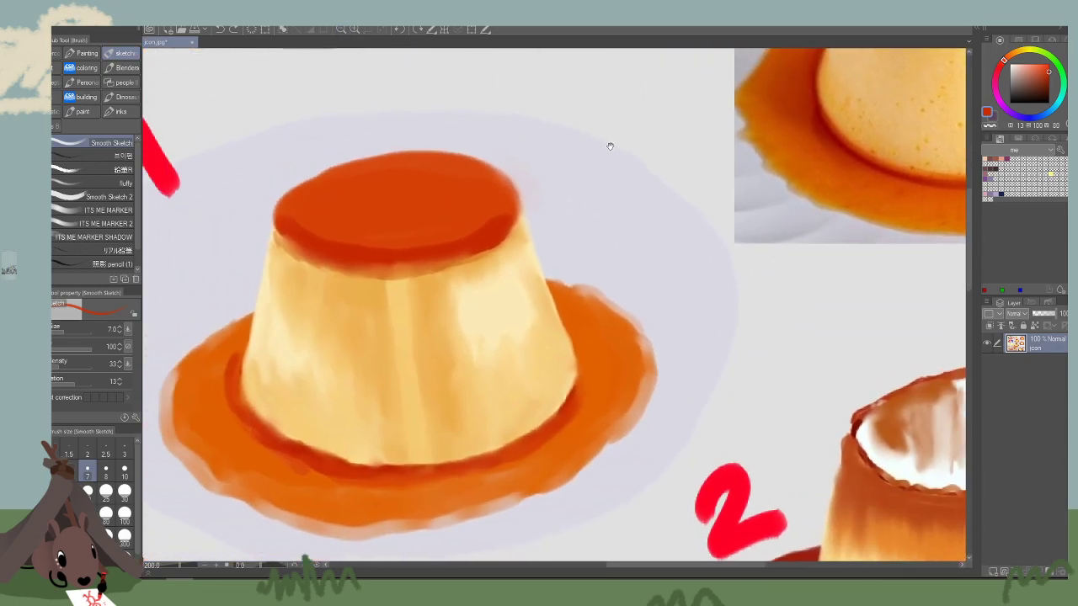
drag(610, 147, 656, 152)
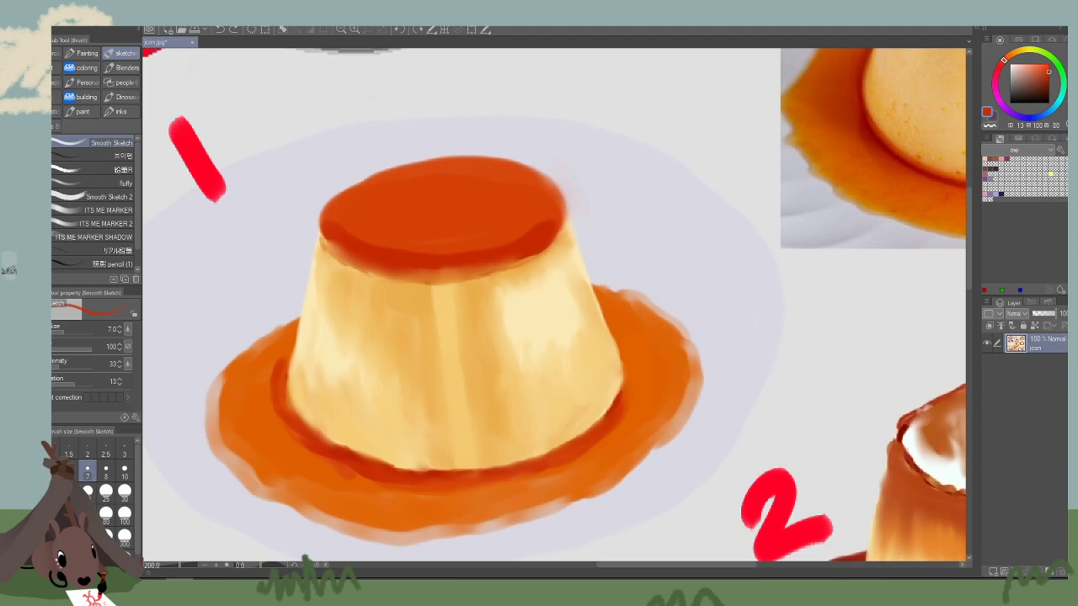
alt+click(390, 339)
key(bracketright)
key(bracketright)
key(bracketright)
key(bracketright)
key(bracketright)
key(bracketright)
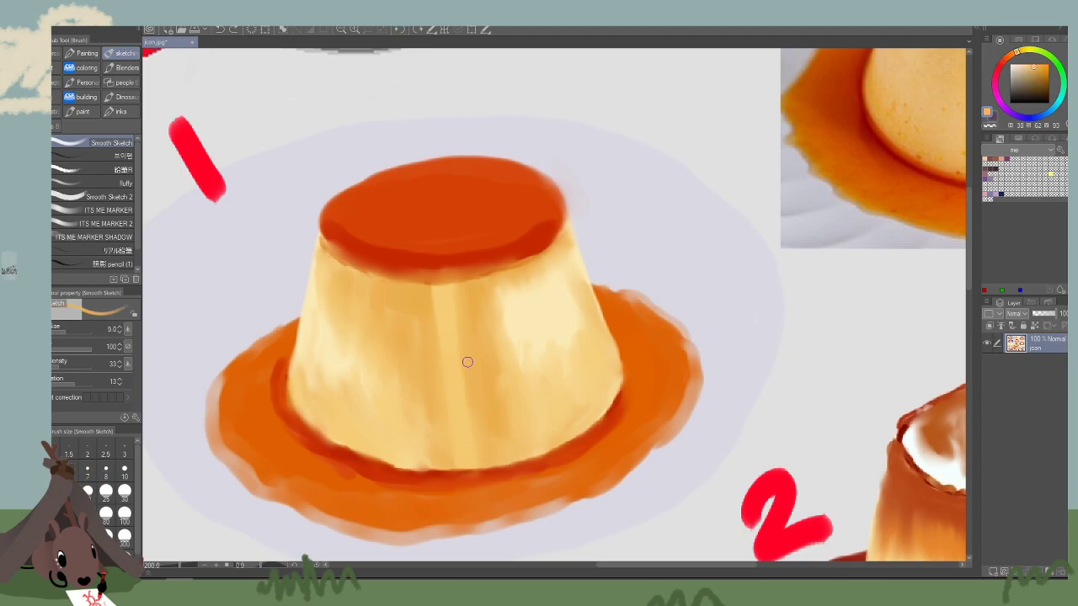
drag(435, 298, 448, 406)
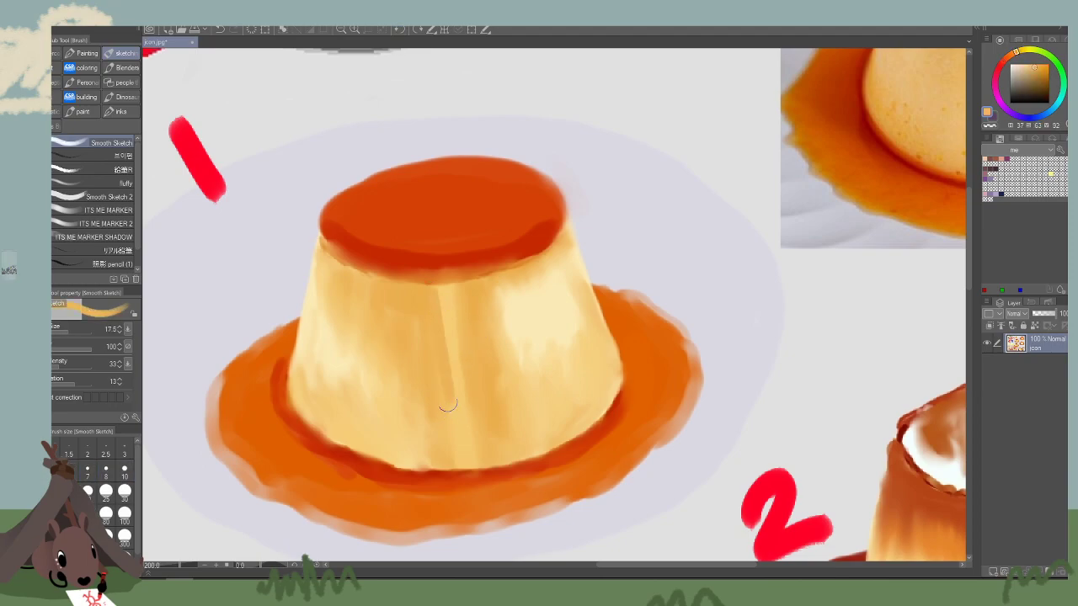
drag(433, 292, 450, 391)
Sample yellow from the photographed pudding's side and paint a vertical band just left of pudding 1's central highlight.
drag(838, 243, 542, 462)
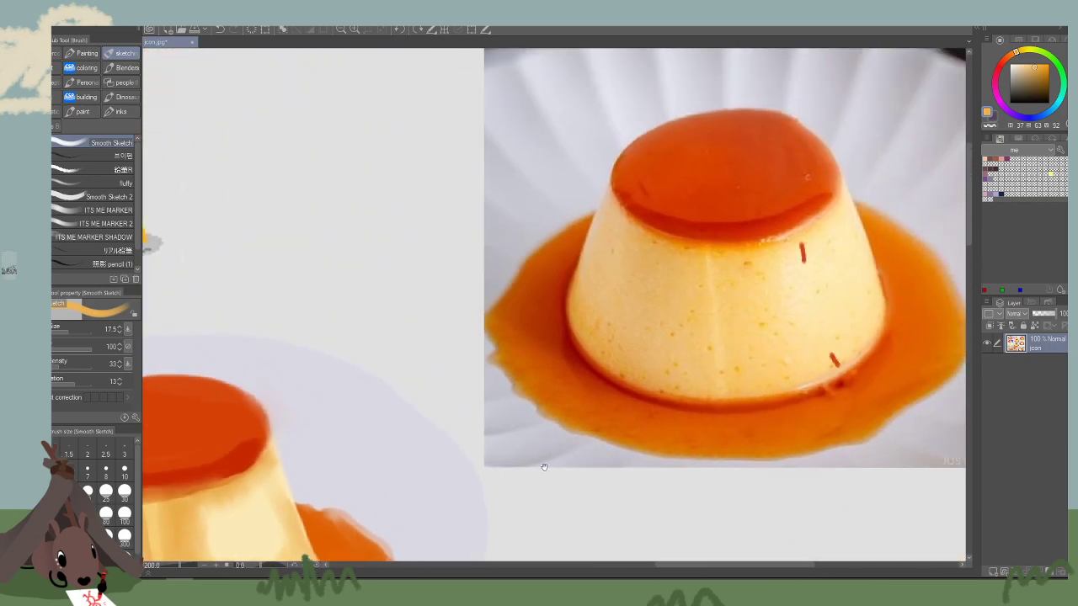
alt+click(703, 267)
mouse_move(470, 426)
mouse_down()
mouse_move(654, 317)
mouse_move(783, 266)
mouse_up()
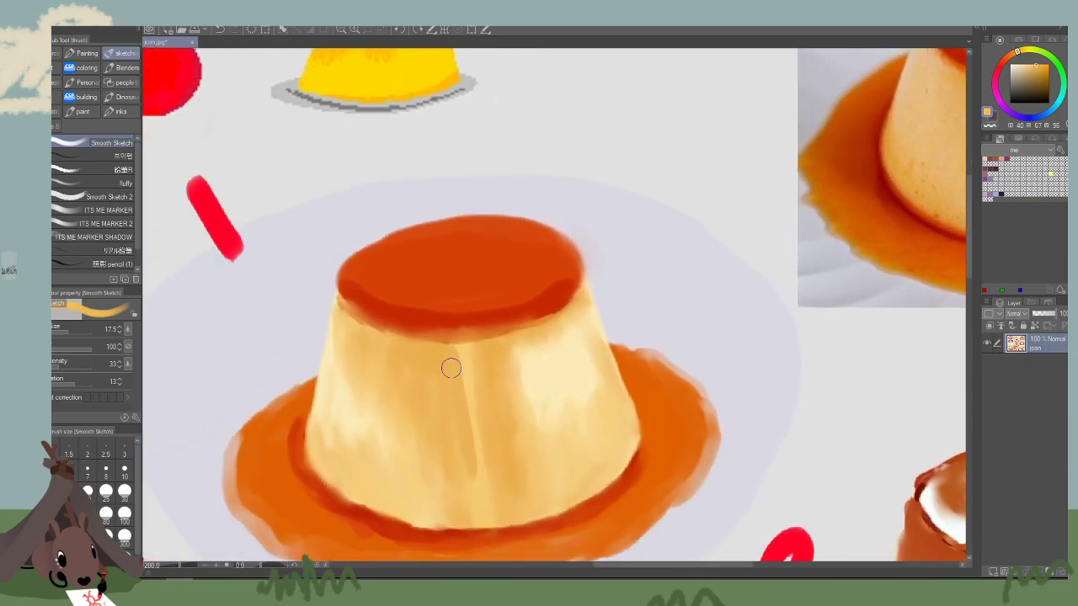
drag(456, 357, 468, 491)
drag(459, 378, 472, 515)
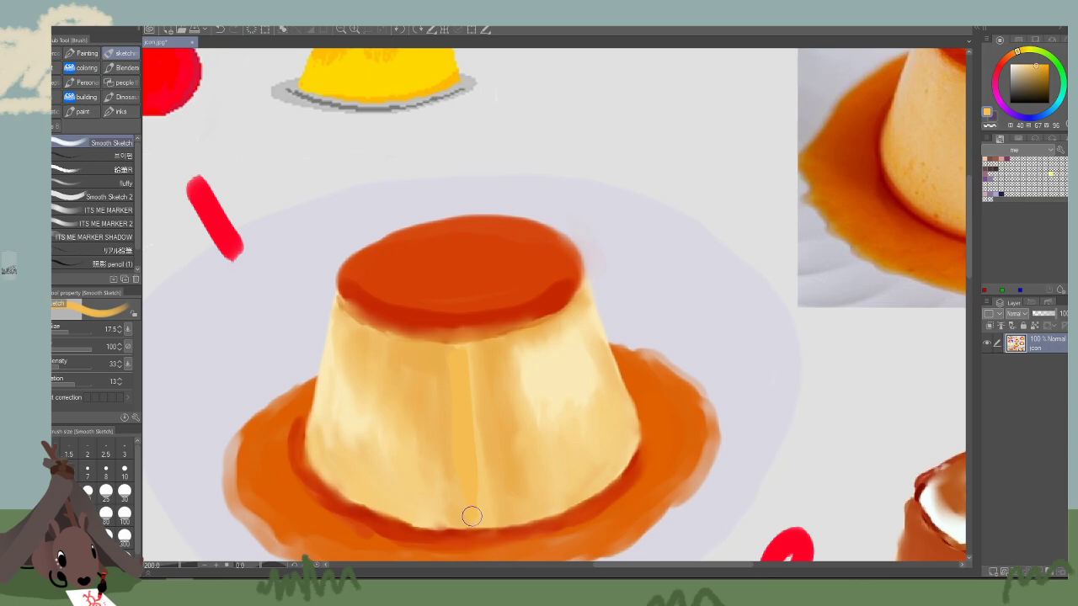
Extend the sampled yellow across the middle of pudding 1's left face, enlarging the brush to size 30.
drag(458, 357, 426, 346)
key(bracketright)
key(bracketright)
key(bracketright)
mouse_move(450, 512)
mouse_down()
mouse_move(389, 499)
mouse_move(450, 514)
mouse_move(330, 448)
mouse_move(350, 450)
mouse_move(331, 426)
mouse_move(459, 443)
mouse_move(337, 345)
mouse_move(439, 361)
mouse_up()
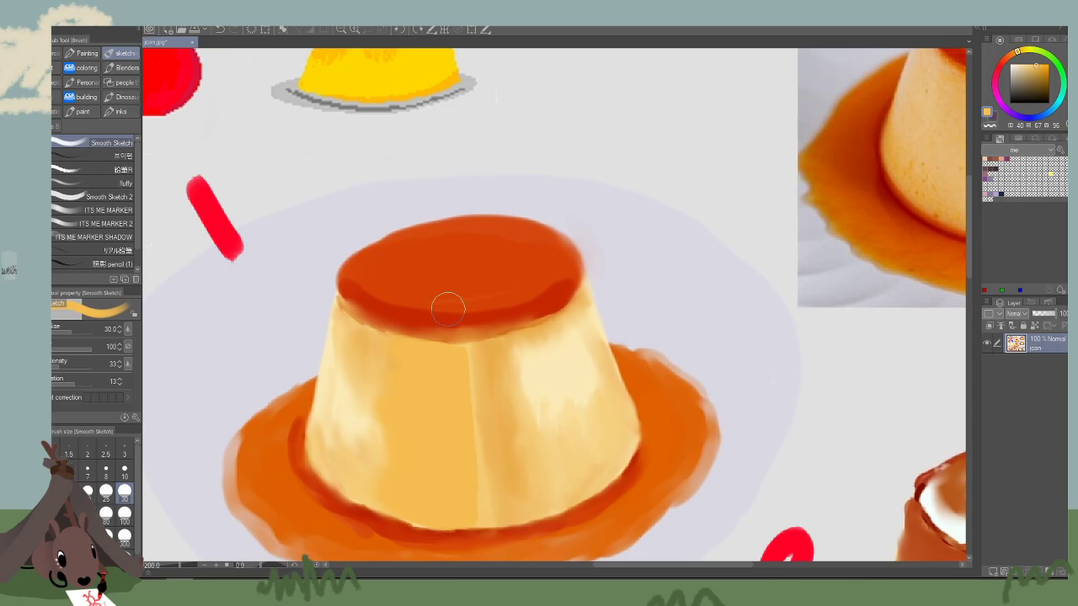
Reduce the brush to size 10 and sample several yellows from the photographed pudding's left side.
key(bracketleft)
key(bracketleft)
key(bracketleft)
key(bracketleft)
key(bracketleft)
key(bracketleft)
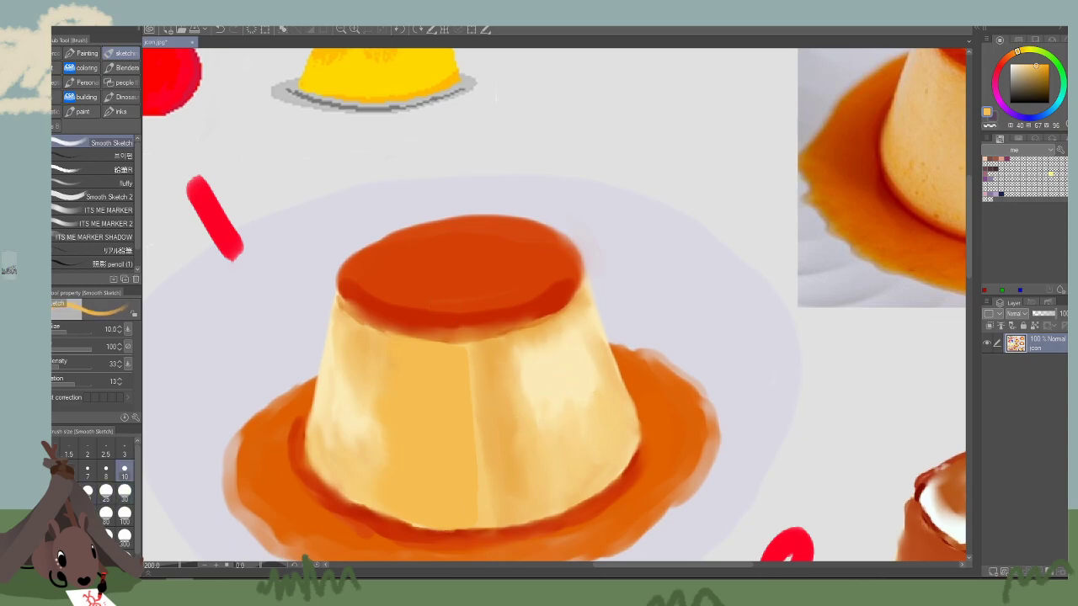
drag(826, 433, 501, 525)
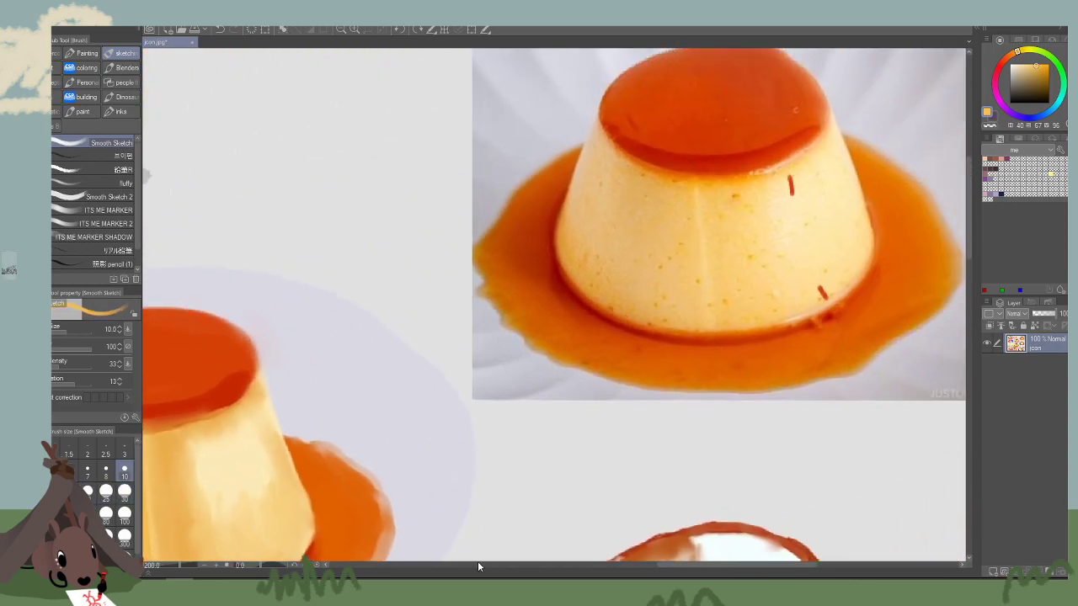
alt+click(647, 276)
alt+click(678, 217)
alt+click(641, 254)
alt+click(646, 244)
alt+click(672, 200)
alt+click(648, 233)
drag(410, 465, 606, 363)
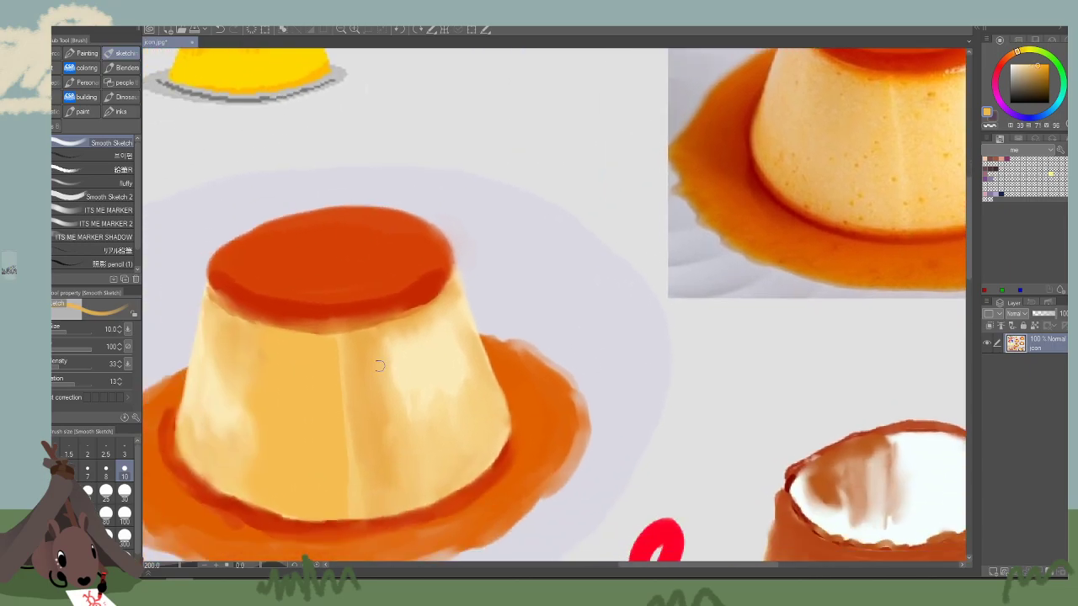
Compare colours by sampling pudding 1's right face and the photographed pudding's side.
alt+click(391, 447)
alt+click(385, 416)
alt+click(374, 384)
alt+click(905, 175)
alt+click(922, 164)
alt+click(872, 152)
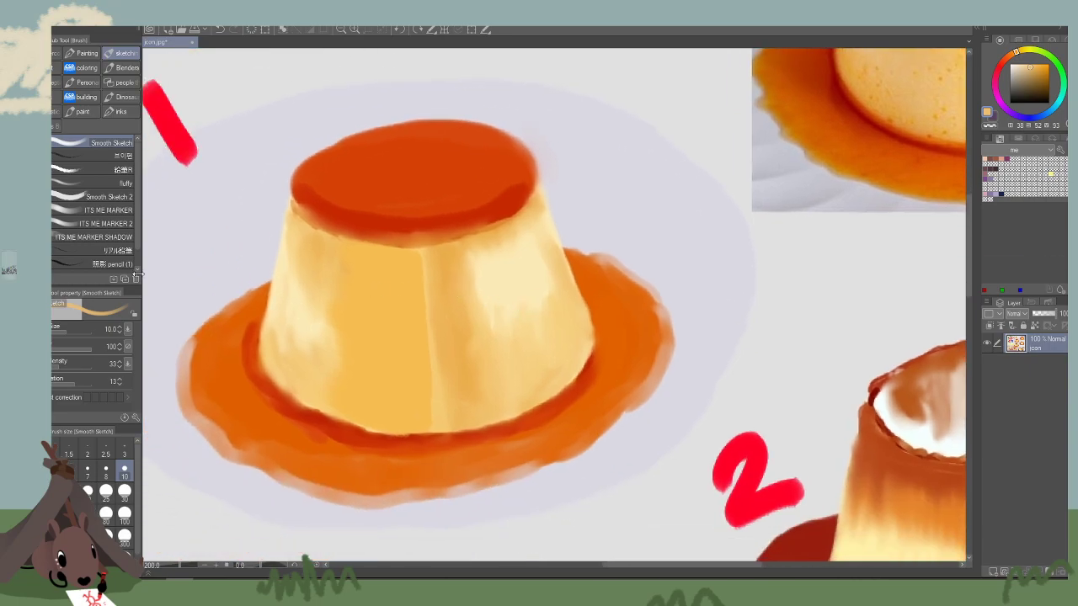
Cover pudding 1's left face with yellow using the Soft airbrush at size 80.
key(b)
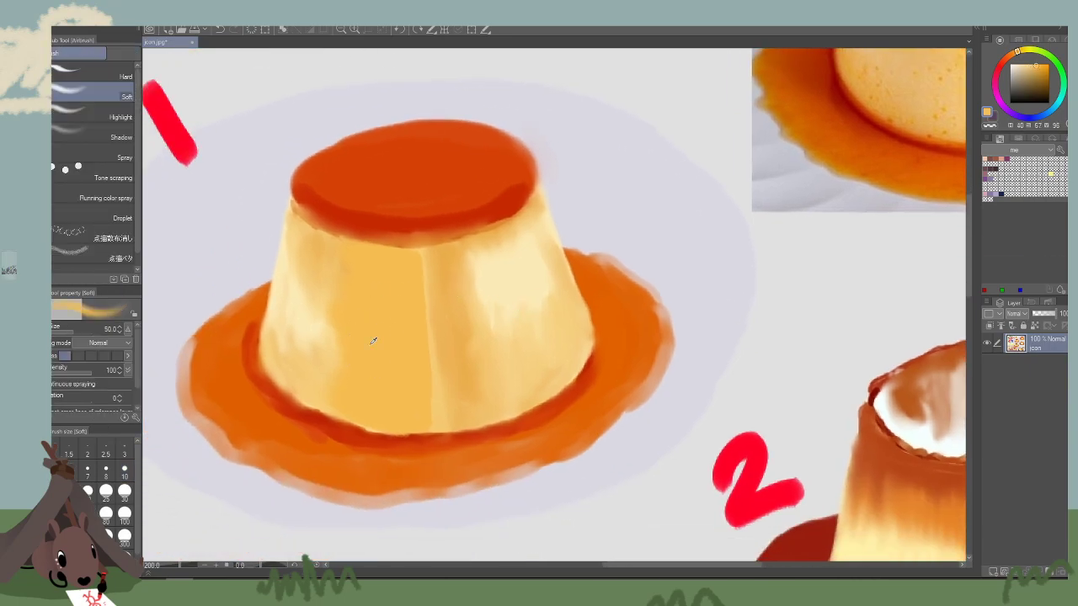
key(bracketright)
key(bracketright)
key(bracketright)
mouse_move(349, 301)
mouse_down()
mouse_move(345, 364)
mouse_move(328, 344)
mouse_move(318, 281)
mouse_move(363, 382)
mouse_move(349, 311)
mouse_move(310, 272)
mouse_move(317, 299)
mouse_up()
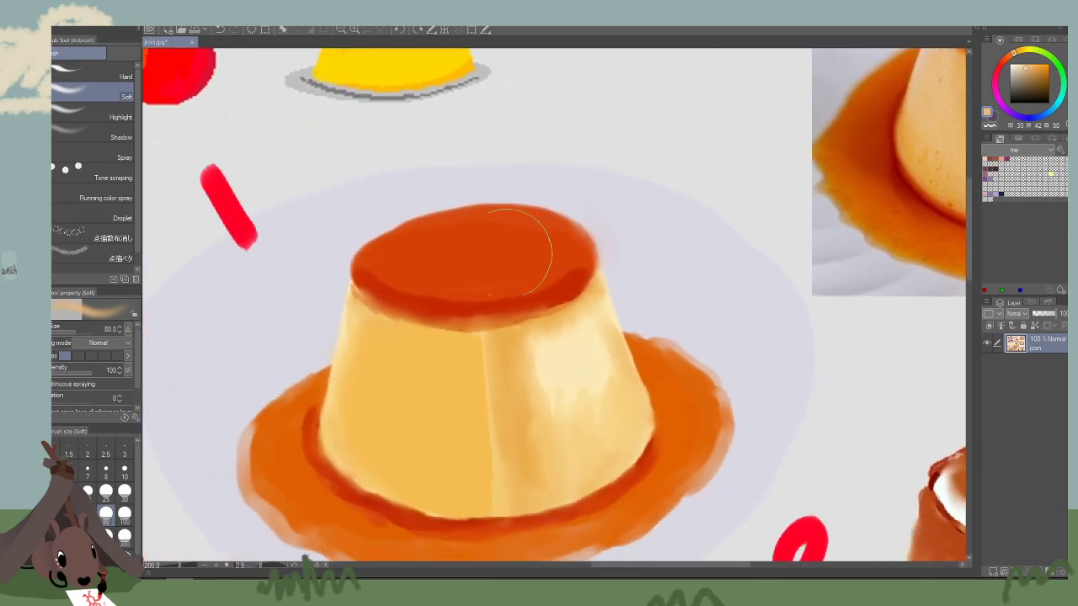
Lasso pudding 1's left face and airbrush light tan along its left side at size 80.
key(m)
mouse_move(351, 286)
mouse_down()
mouse_move(335, 369)
mouse_move(355, 470)
mouse_move(458, 514)
mouse_move(494, 502)
mouse_move(485, 336)
mouse_move(351, 289)
mouse_move(360, 400)
mouse_up()
key(b)
key(bracketright)
key(bracketright)
key(bracketright)
key(bracketright)
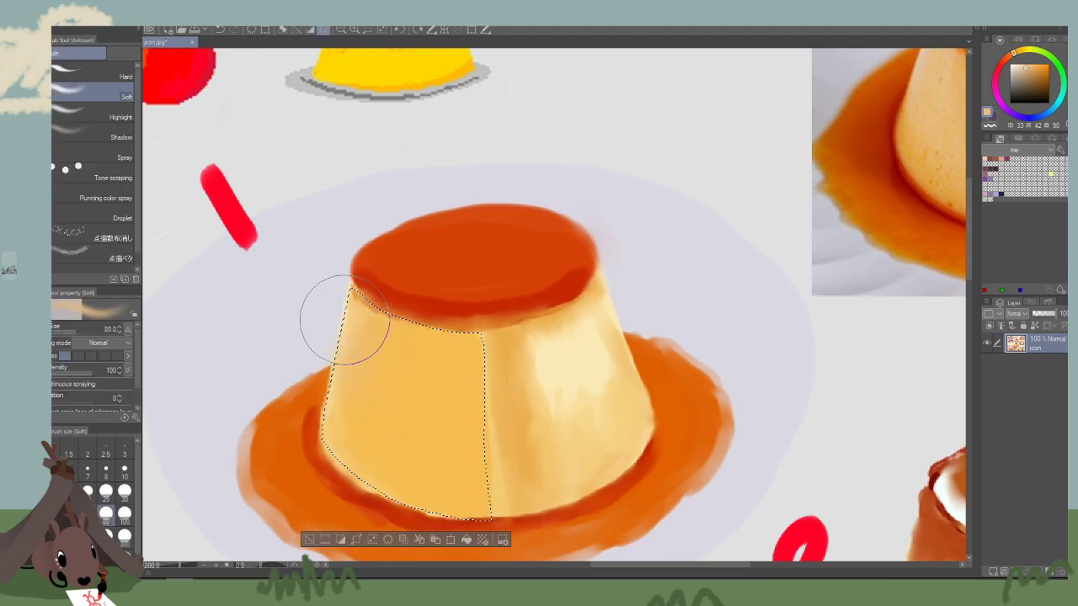
mouse_move(344, 320)
mouse_down()
mouse_move(388, 413)
mouse_move(428, 409)
mouse_up()
Lighten the airbrush colour to pale cream with hue 44 and saturation 38, and soften the left part of the selected face.
mouse_move(748, 382)
mouse_down()
mouse_move(691, 385)
mouse_move(275, 540)
mouse_up()
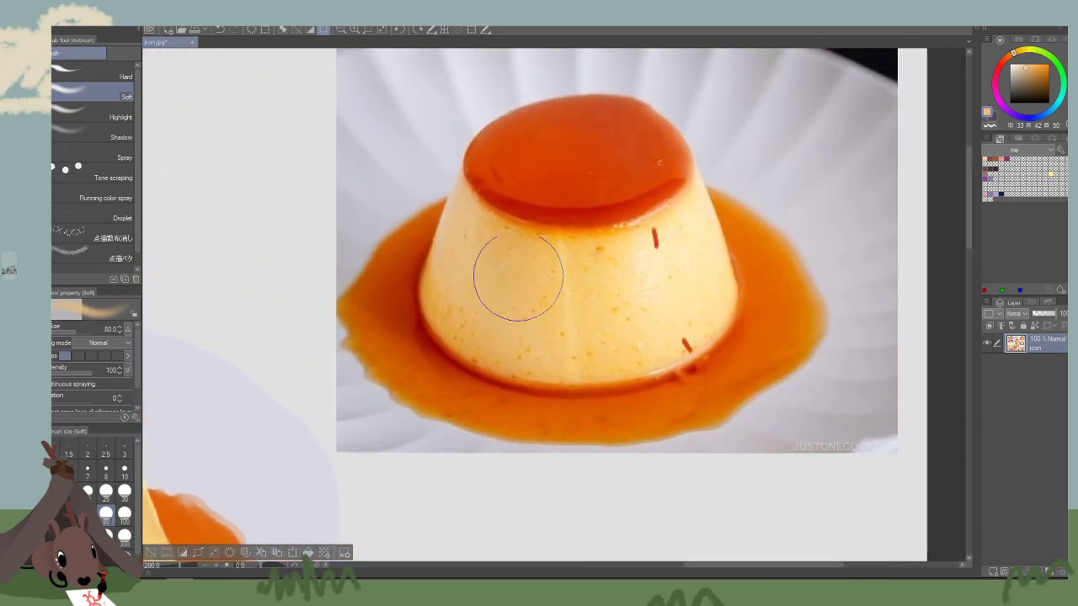
click(1029, 65)
drag(259, 477, 741, 188)
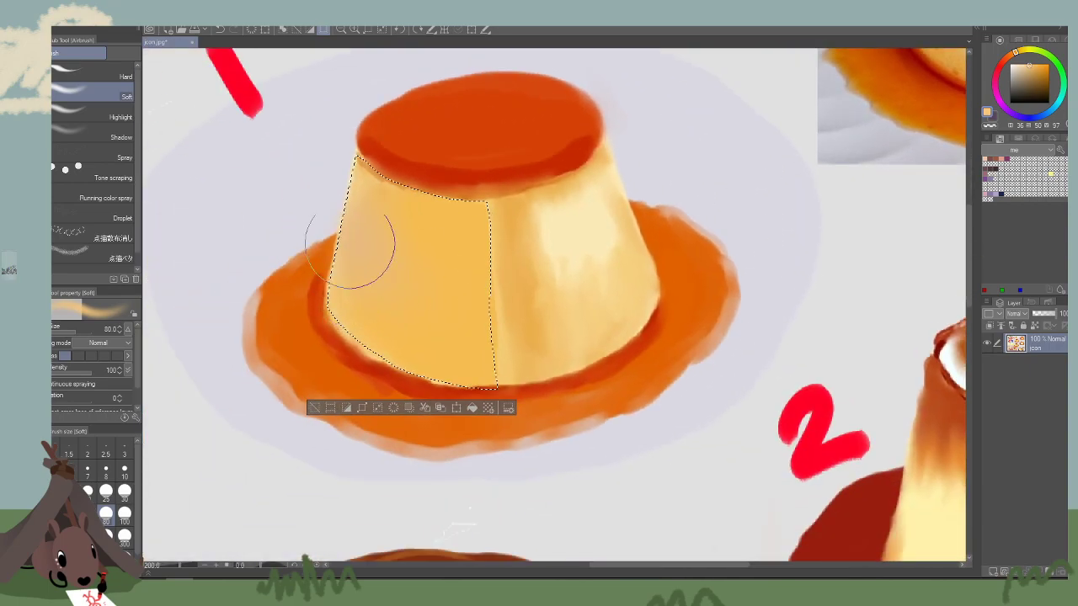
click(1027, 63)
mouse_move(374, 228)
mouse_down()
mouse_move(441, 333)
mouse_move(408, 206)
mouse_move(423, 329)
mouse_move(429, 273)
mouse_move(374, 235)
mouse_move(358, 204)
mouse_move(413, 354)
mouse_up()
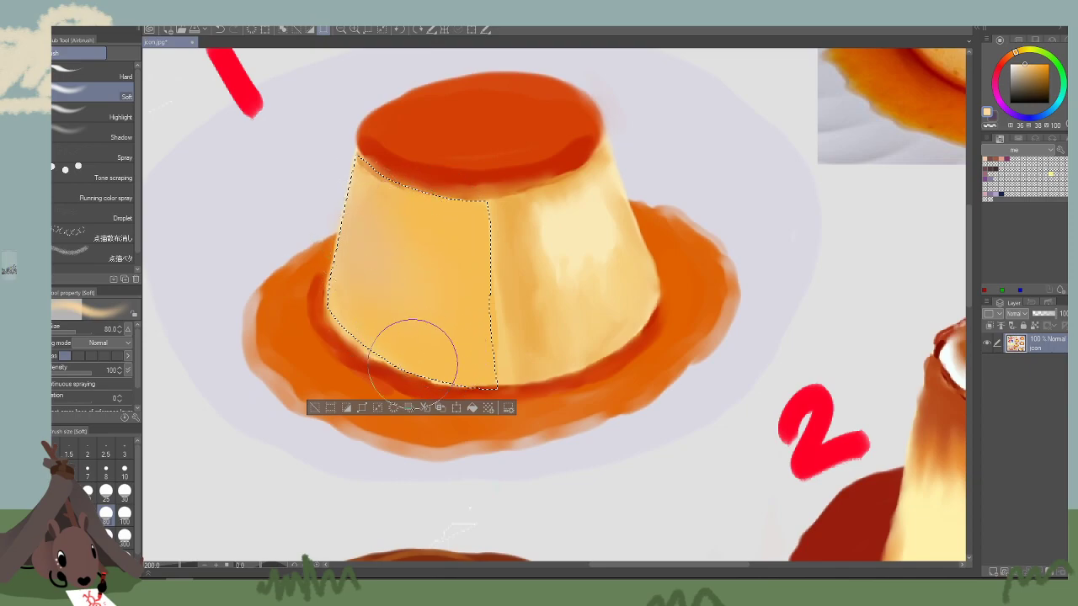
click(1020, 51)
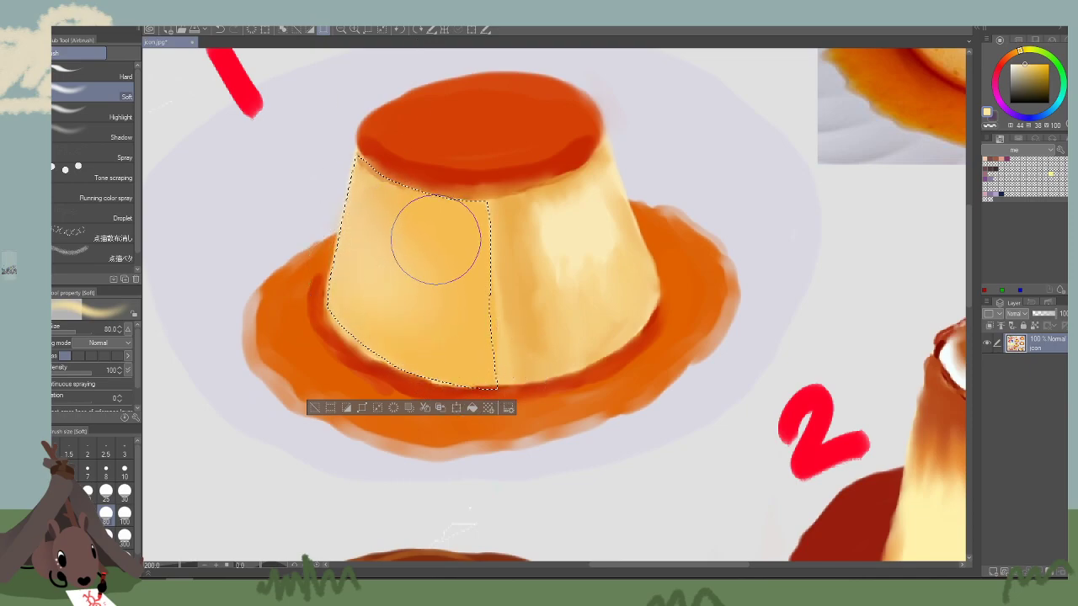
Blend sampled yellow over the selected left face with the airbrush at size 100, and deselect the area.
key(bracketright)
alt+click(441, 291)
mouse_move(419, 335)
mouse_down()
mouse_move(379, 336)
mouse_move(399, 254)
mouse_move(385, 319)
mouse_move(389, 239)
mouse_move(417, 281)
mouse_up()
drag(769, 350, 637, 415)
click(343, 30)
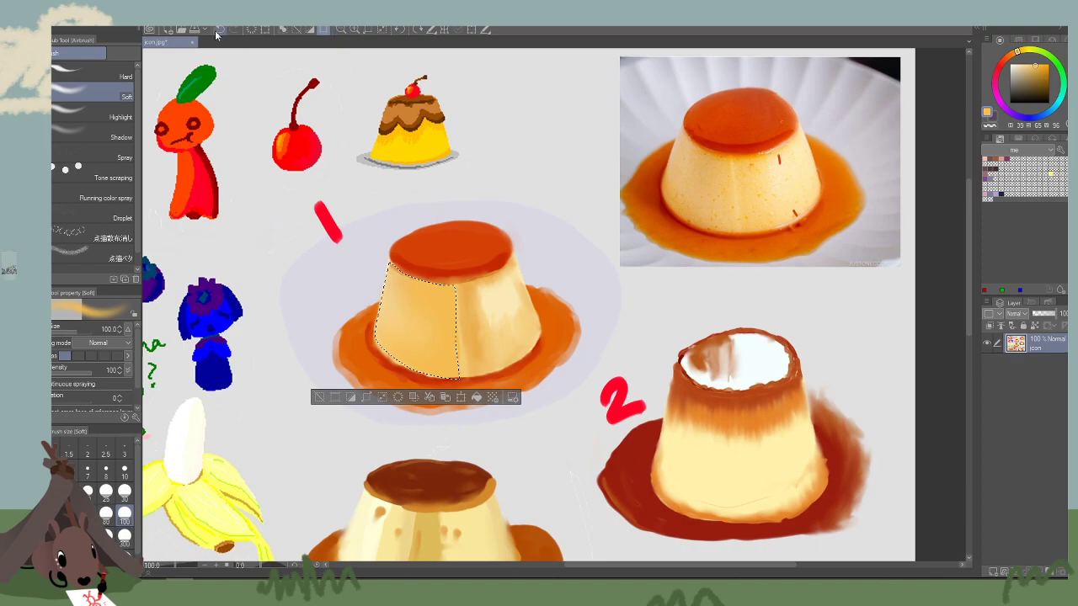
click(146, 20)
click(156, 45)
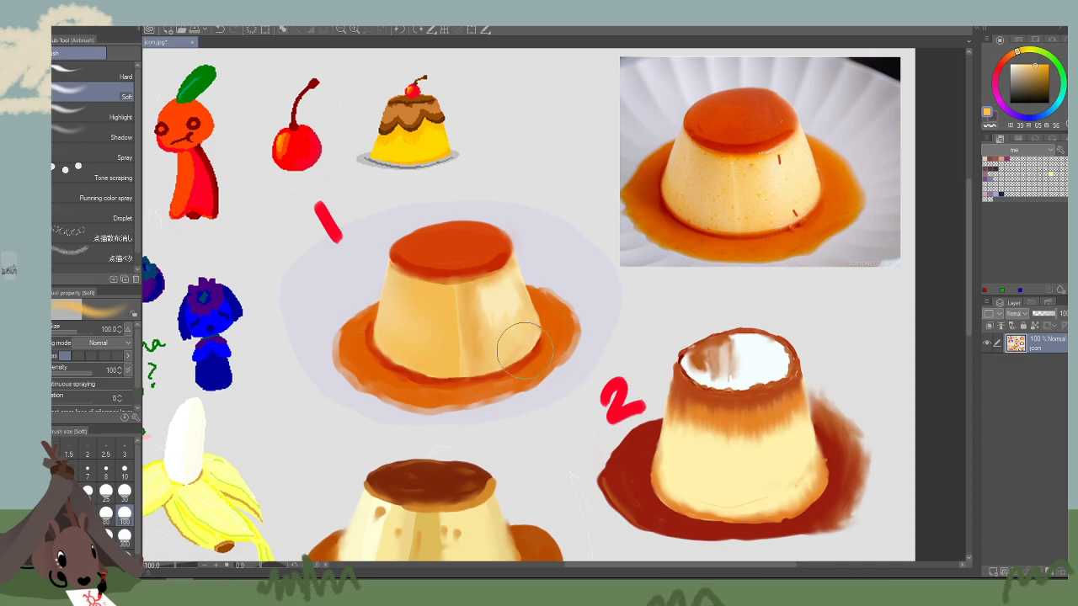
Reduce the airbrush to size 35 and lasso pudding 1's right face.
drag(670, 339, 652, 357)
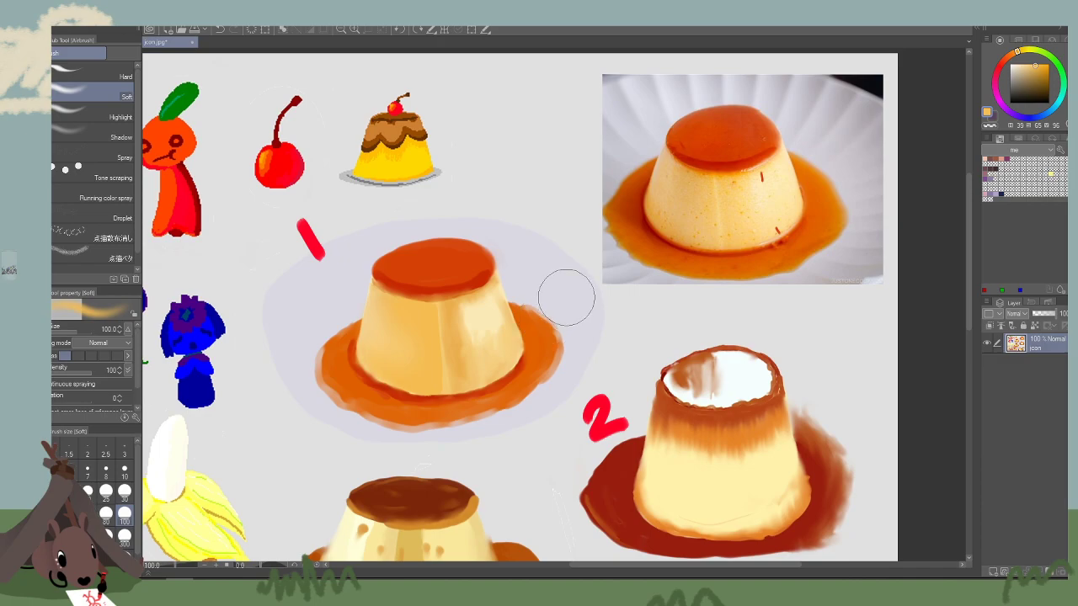
key(bracketleft)
key(bracketleft)
key(bracketleft)
key(bracketleft)
key(bracketleft)
drag(508, 396, 493, 392)
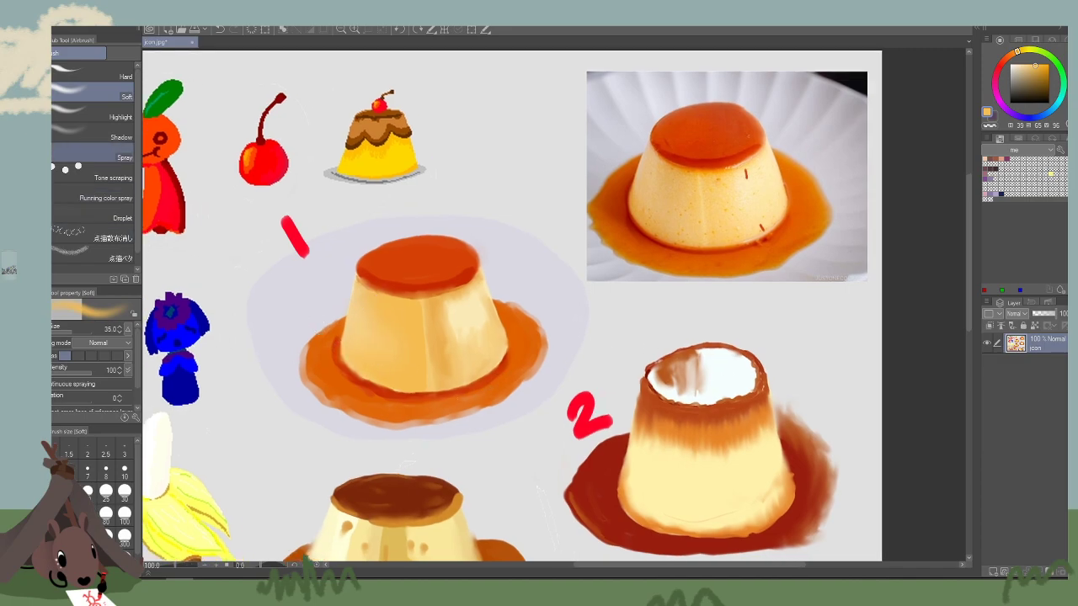
key(m)
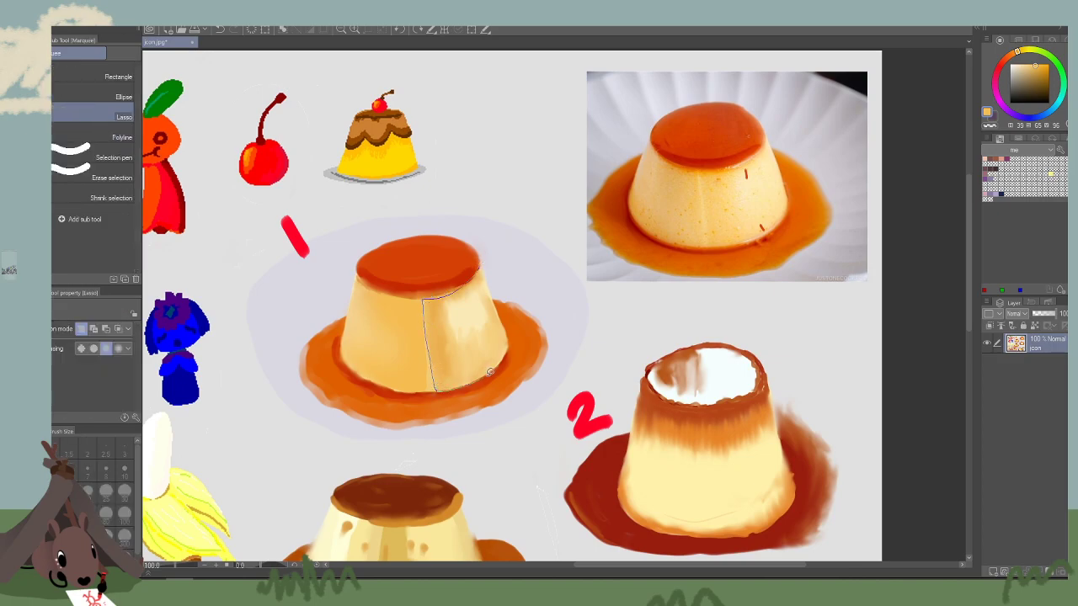
drag(513, 337, 480, 265)
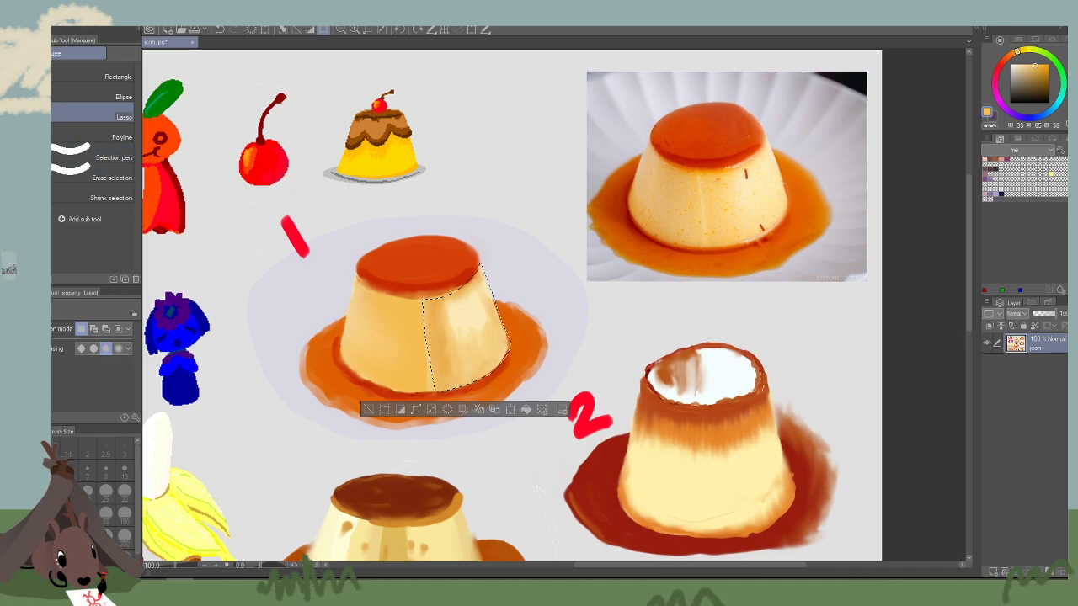
Paint sampled pale cream over the selected right face with the Smooth Sketch brush, enlarging it to size 50.
key(b)
key(bracketright)
key(bracketright)
key(bracketright)
key(bracketright)
key(bracketright)
key(bracketright)
key(bracketright)
alt+click(486, 307)
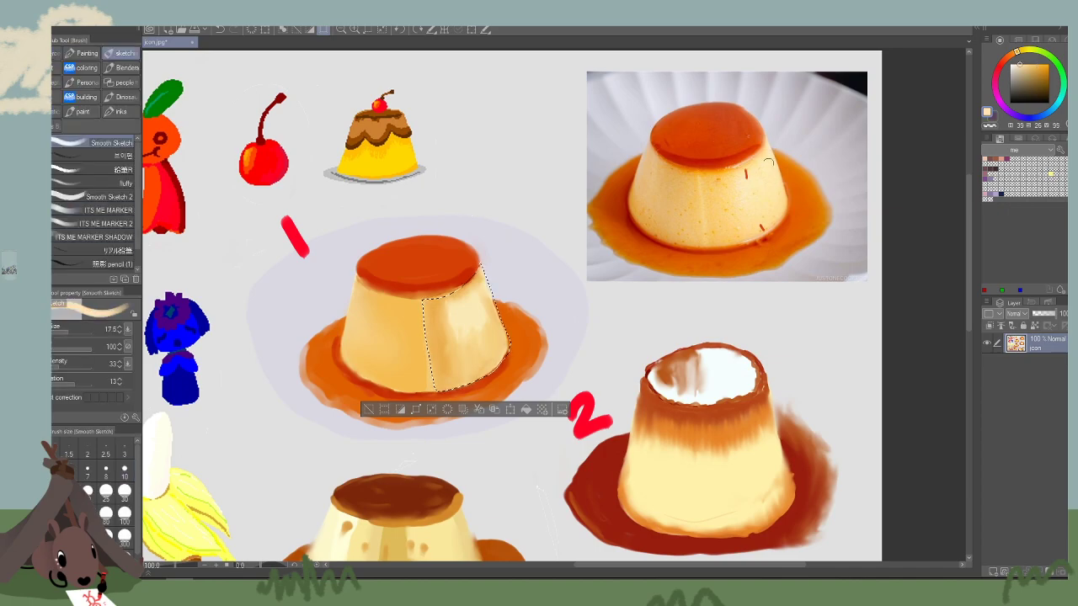
mouse_move(489, 308)
mouse_down()
mouse_move(485, 276)
mouse_move(496, 331)
mouse_move(451, 328)
mouse_up()
key(bracketright)
key(bracketright)
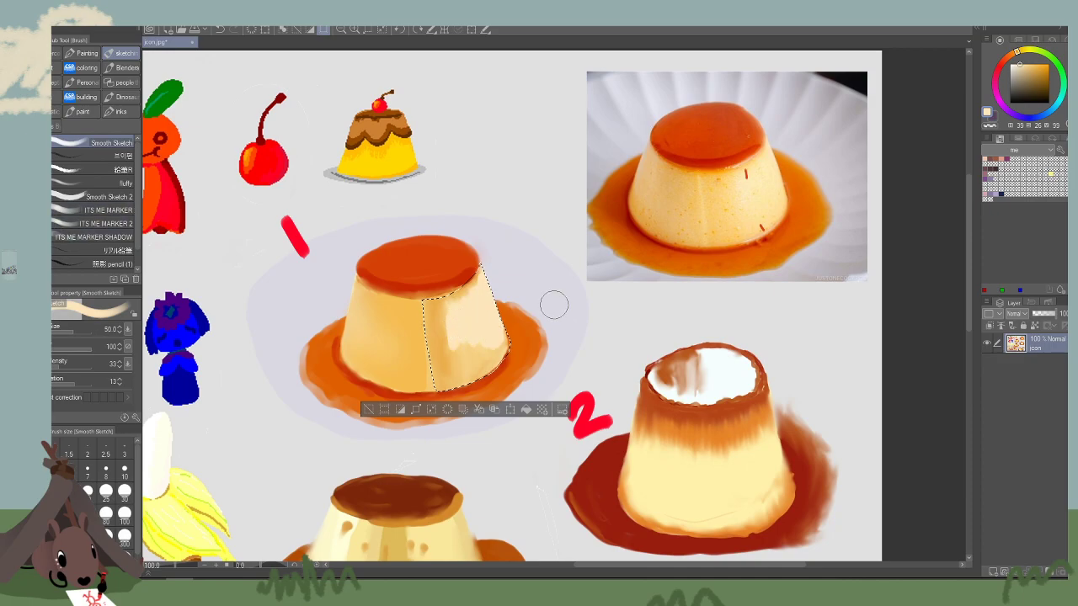
Blend the right face with sampled yellow and cream using the Soft airbrush at sizes up to 80, and deselect the area.
key(b)
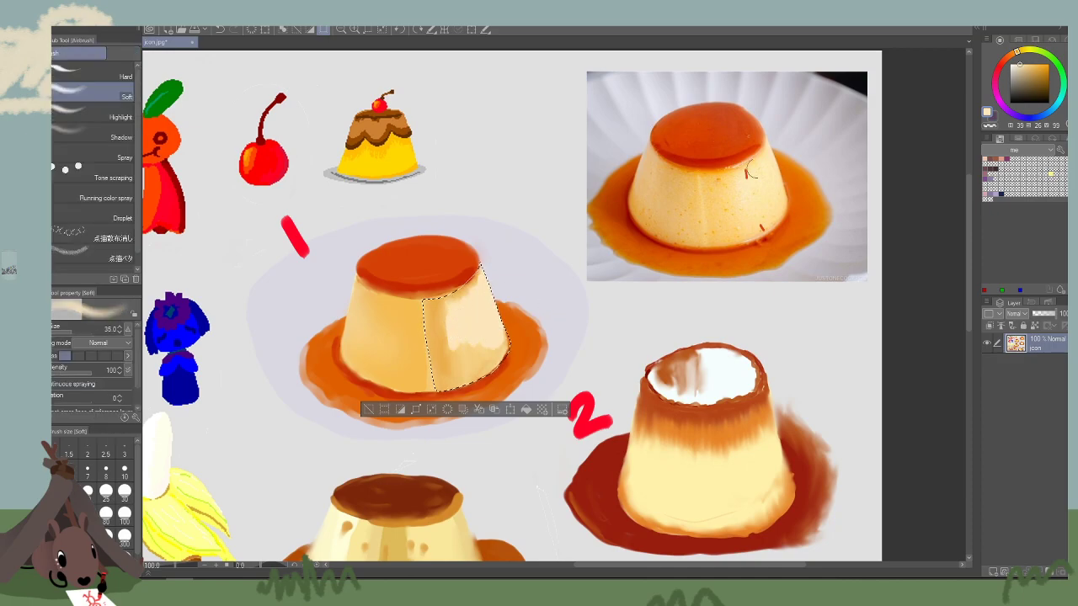
alt+click(715, 189)
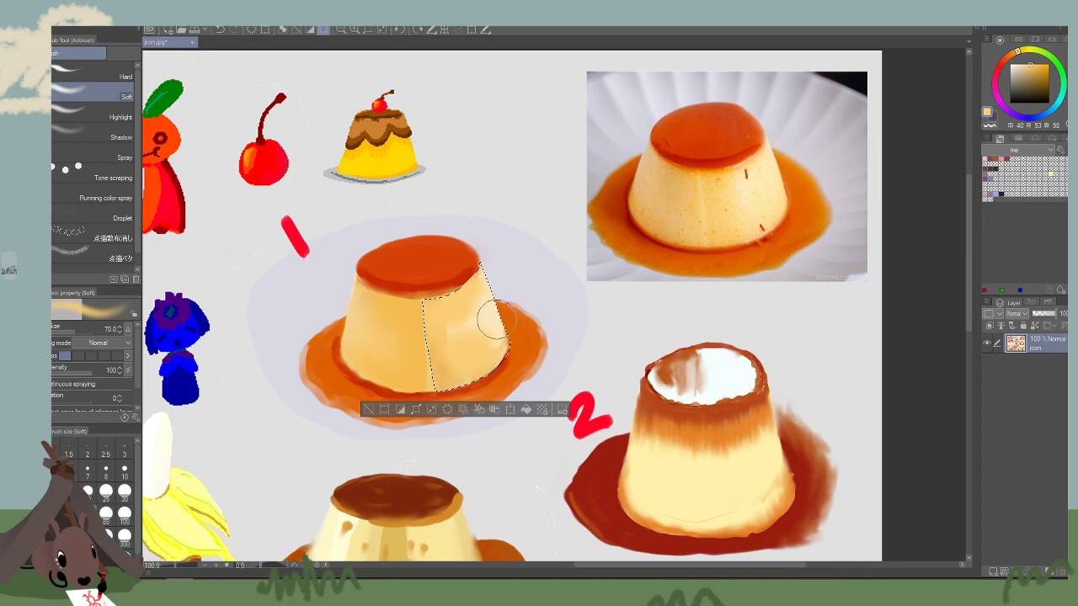
alt+click(476, 312)
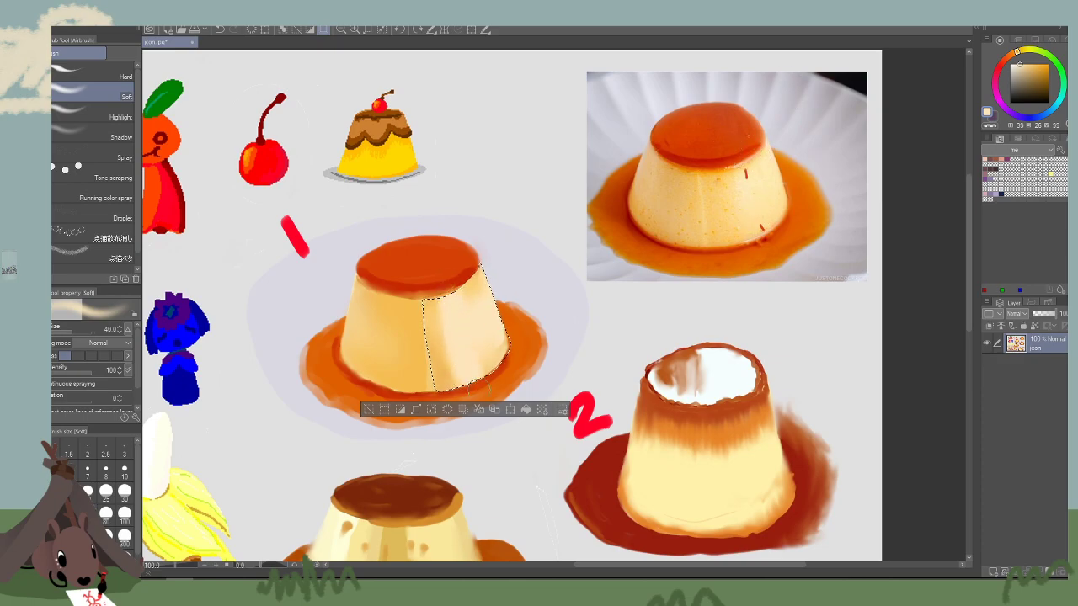
key(bracketright)
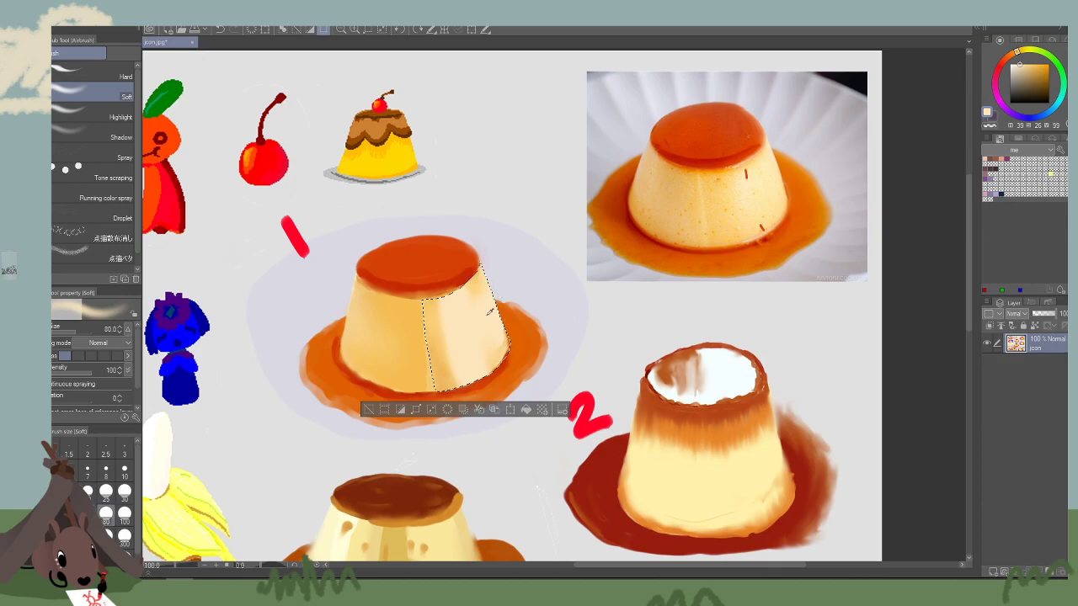
alt+click(482, 273)
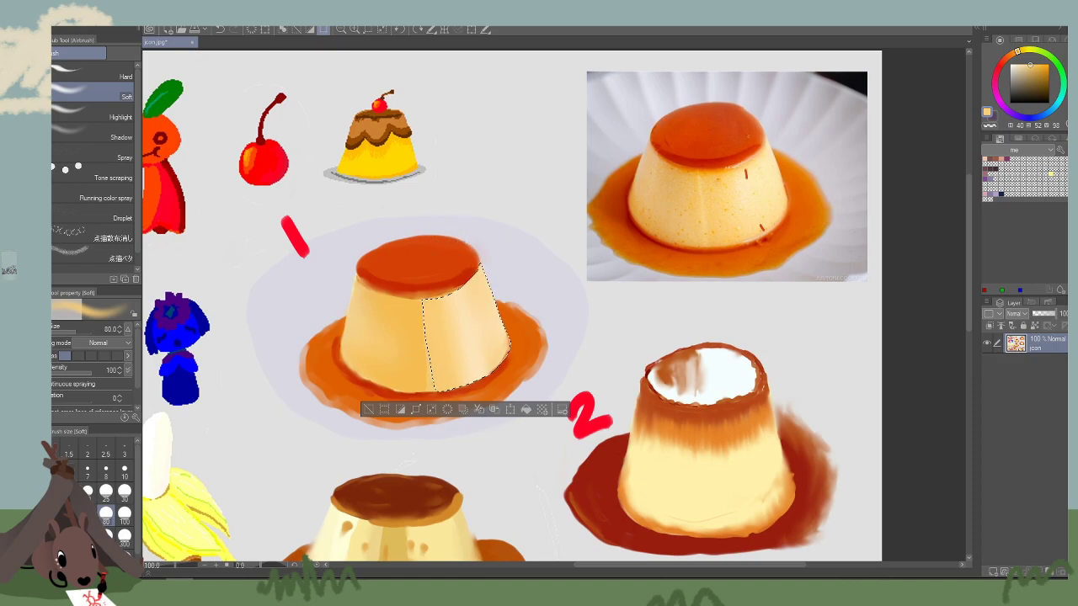
click(131, 18)
click(155, 41)
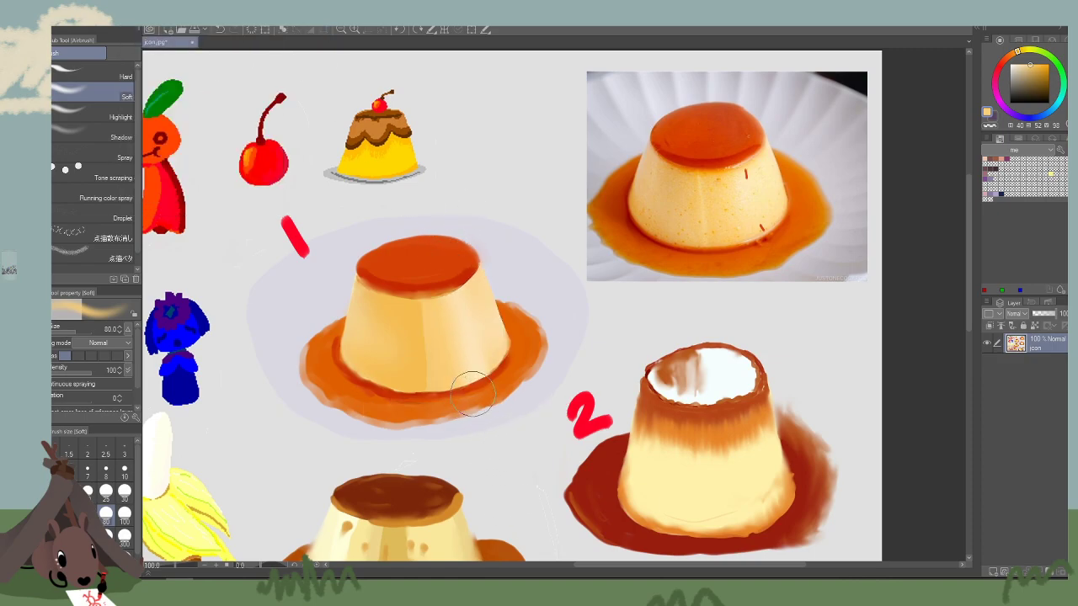
Undo the last three airbrush changes and reduce the airbrush to size 30.
key(ctrl+z)
key(ctrl+z)
key(ctrl+z)
key(bracketleft)
key(bracketleft)
key(bracketleft)
key(bracketleft)
key(bracketleft)
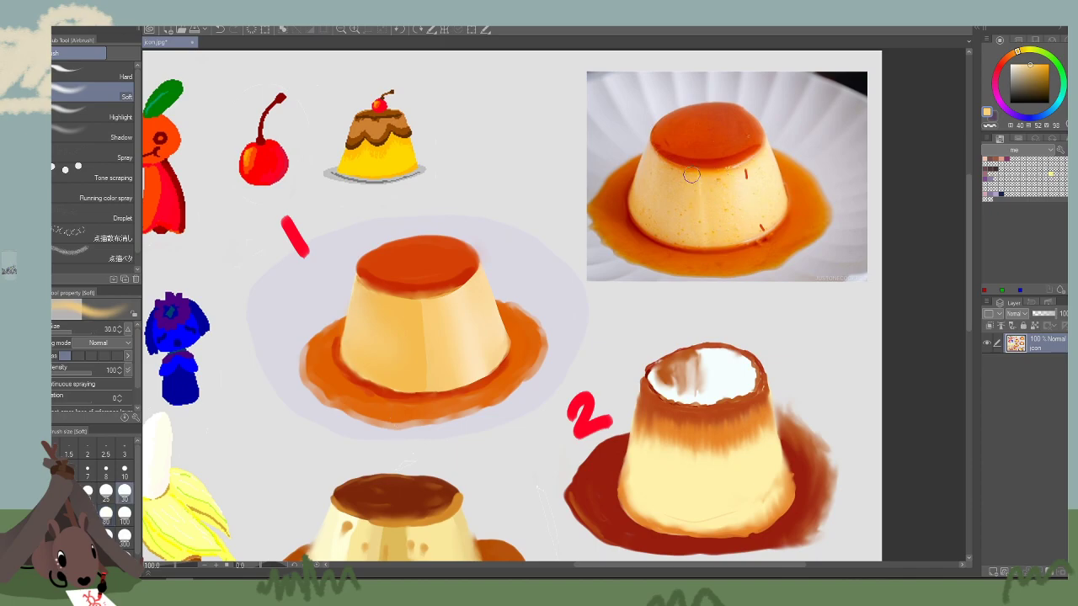
Enlarge the Soft airbrush to size 70 for pudding 1's right face.
key(bracketright)
scroll(553, 304, up, 1)
key(bracketright)
key(bracketright)
key(bracketright)
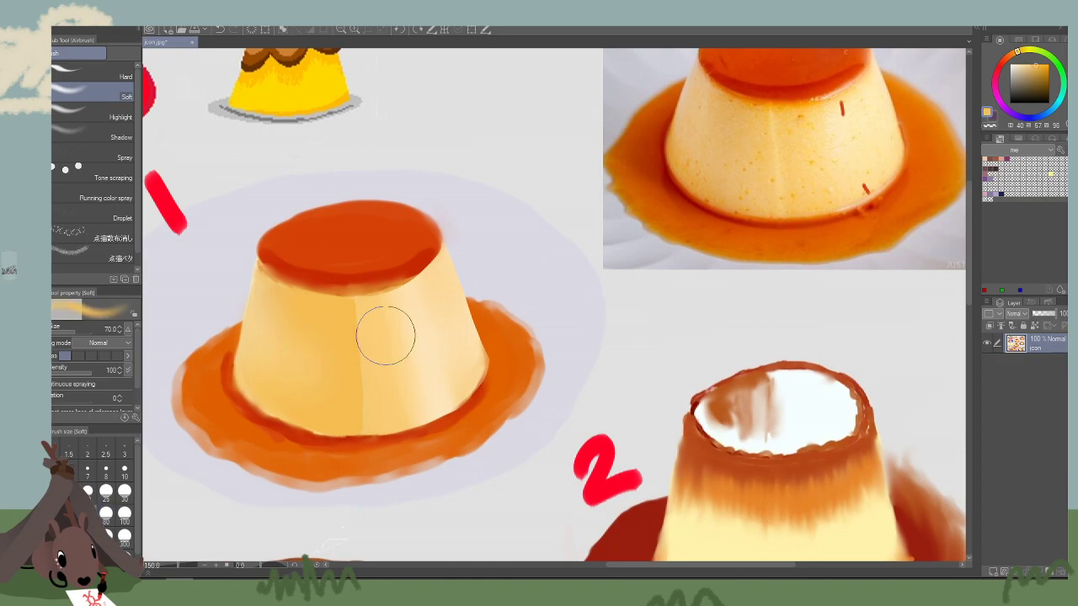
Lasso pudding 1's right face along the caramel rim, outer side, base and centre edge, redoing the outline until it fits.
key(m)
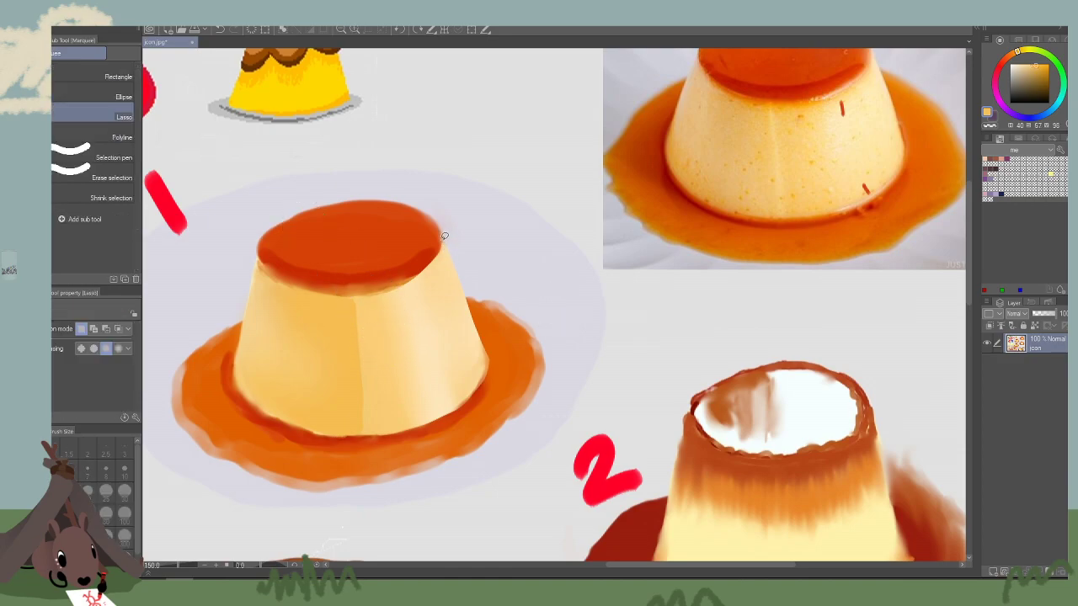
drag(382, 288, 369, 281)
key(ctrl+d)
drag(365, 418, 365, 418)
key(ctrl+d)
drag(457, 256, 440, 241)
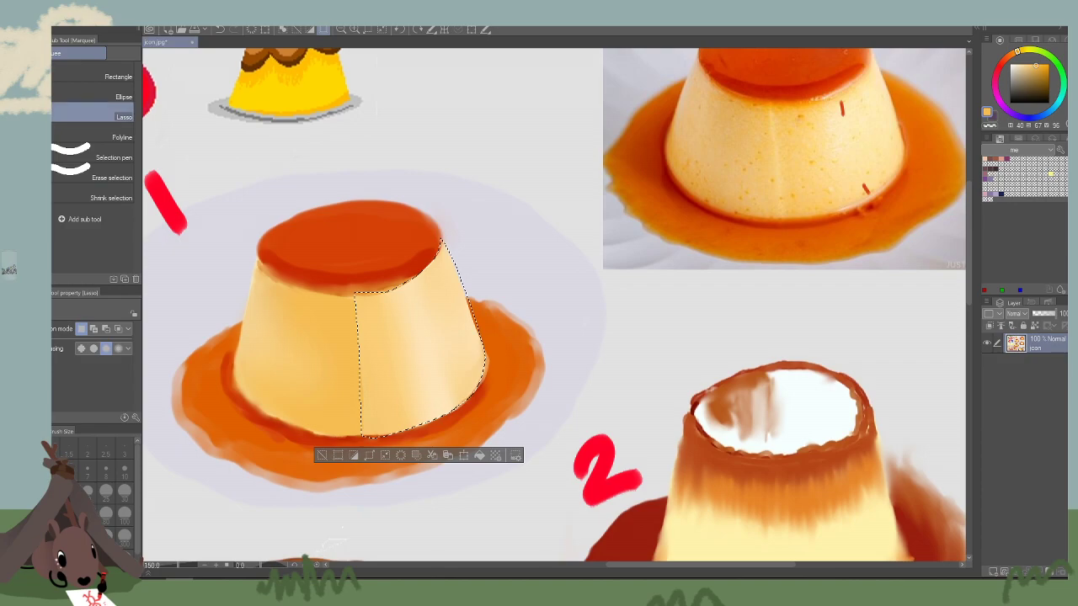
click(135, 20)
click(161, 70)
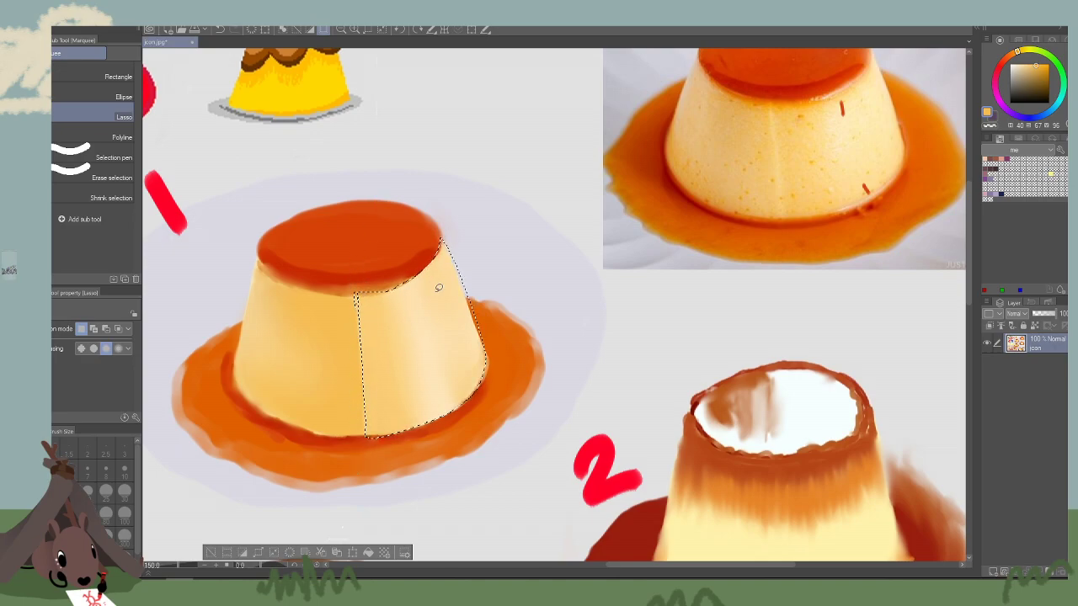
Airbrush yellow beside the centre edge and sampled cream across the selected right face, enlarging the Soft airbrush to size 100.
key(b)
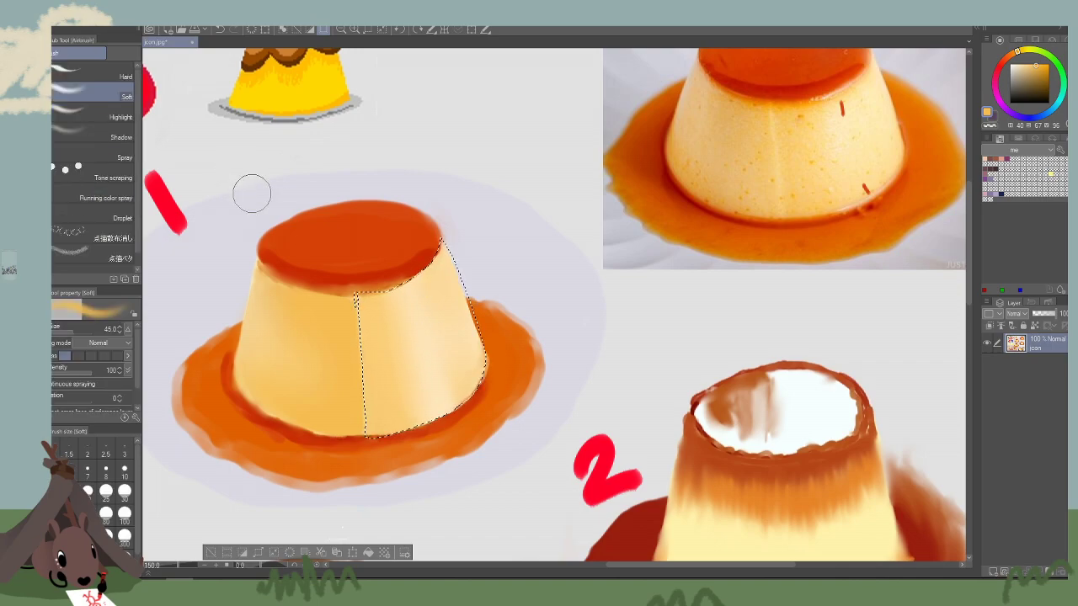
drag(249, 207, 304, 165)
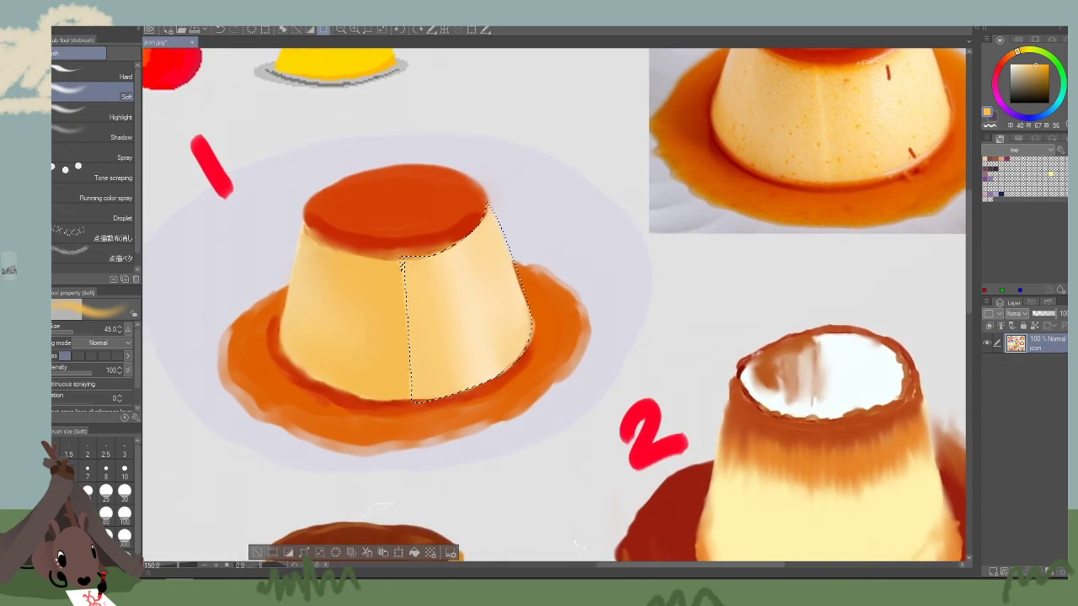
key(ctrl+z)
click(137, 16)
click(172, 69)
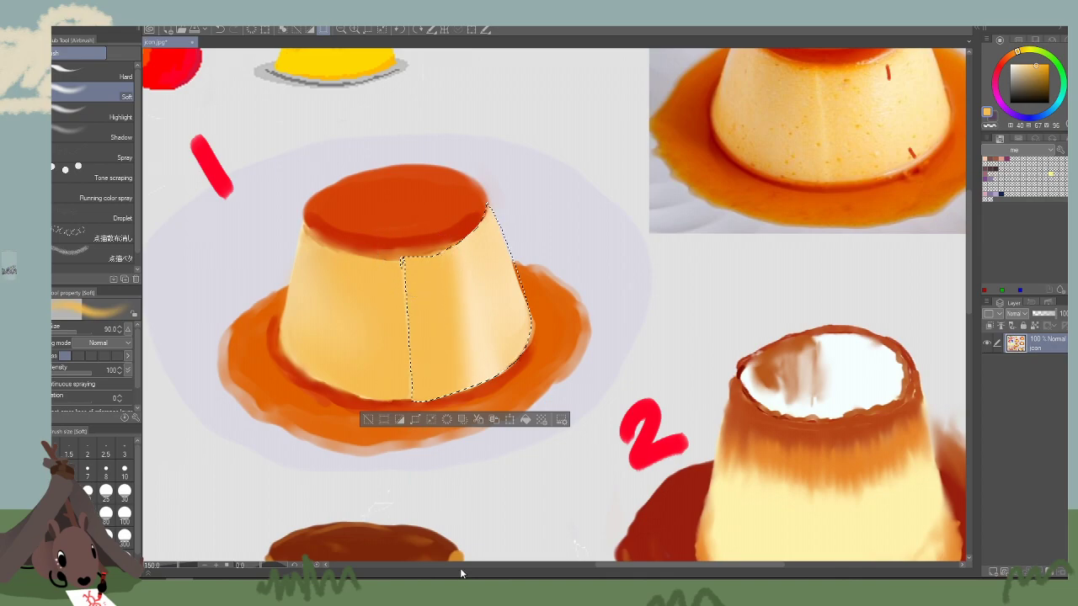
key(])
alt+click(466, 296)
drag(462, 269, 499, 516)
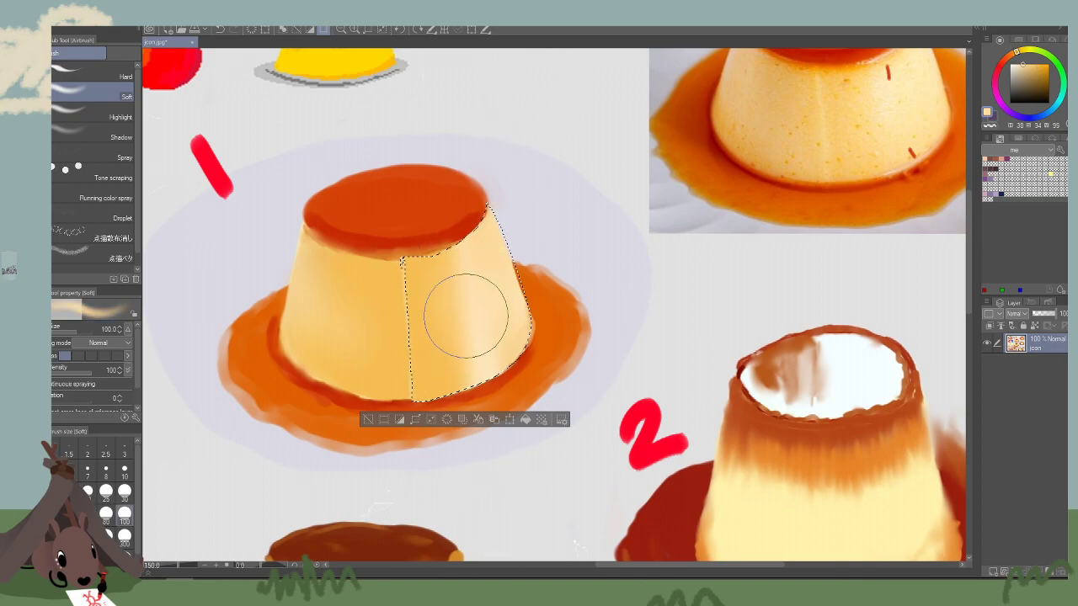
Reduce the airbrush to size 60 and deselect the right face.
key([)
key([)
key([)
key([)
click(142, 17)
click(155, 44)
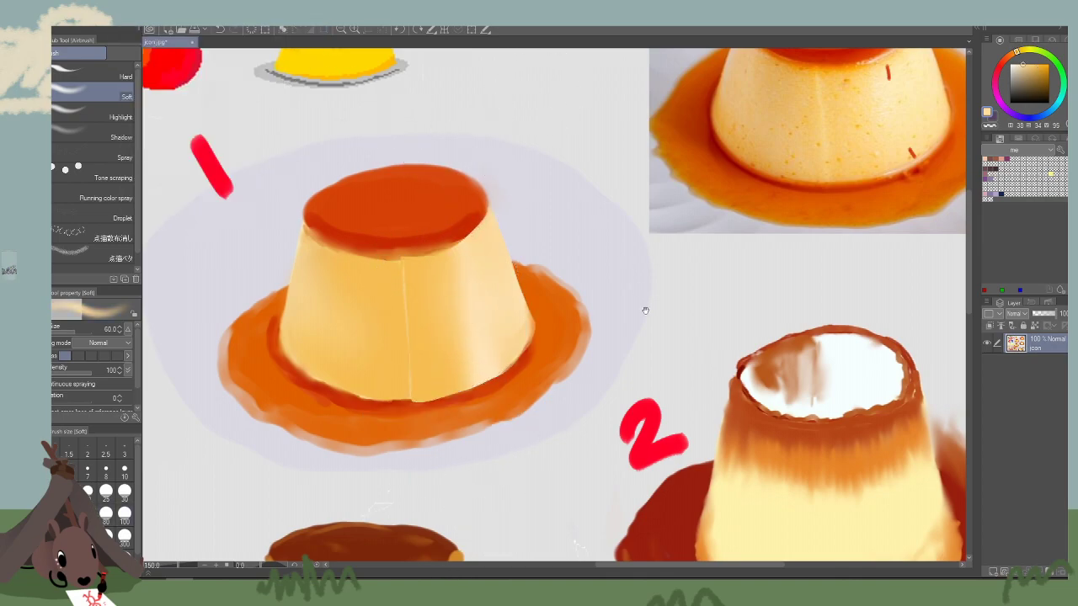
Sample the yellow beside pudding 1's centre edge and enlarge the airbrush to size 80.
drag(487, 286, 415, 332)
alt+click(376, 317)
key(])
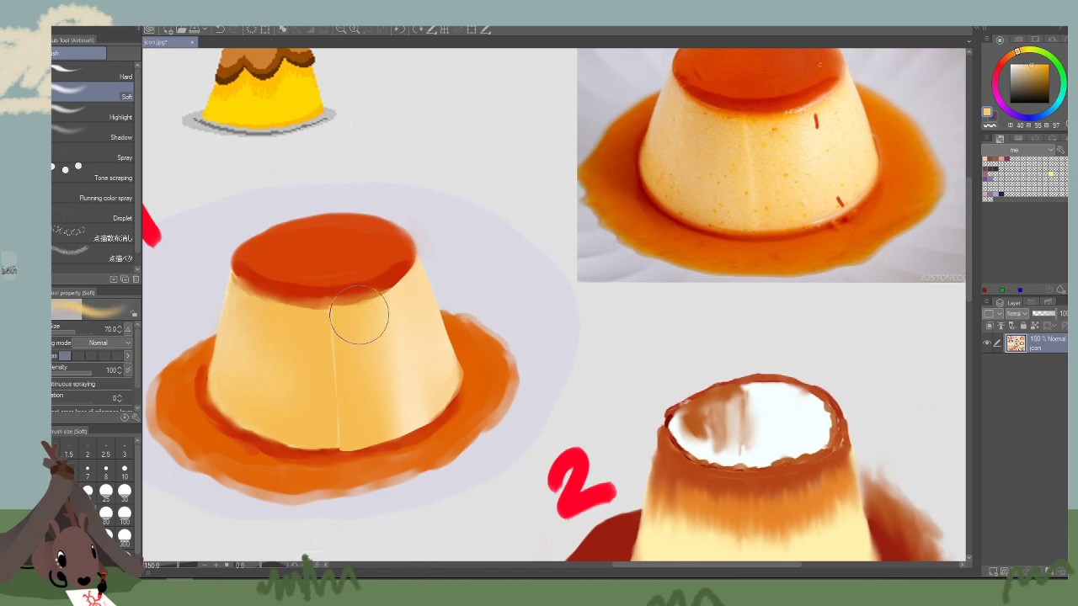
key(])
drag(487, 327, 490, 375)
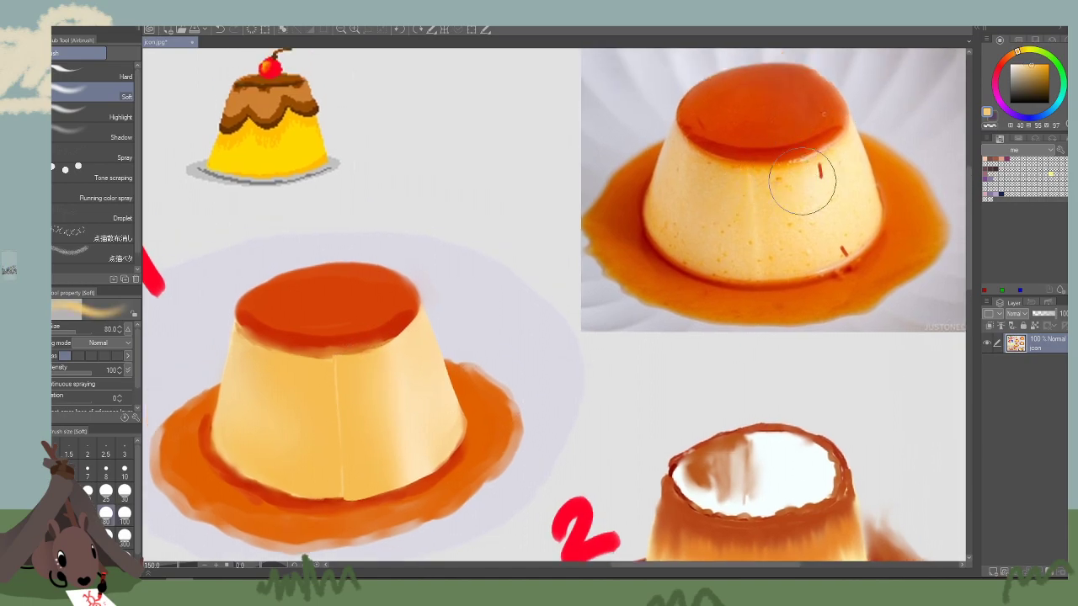
Reduce the airbrush to size 40 and paint the sampled caramel red softly along the lower rim of pudding 1's cap.
key(bracketleft)
key(bracketleft)
key(bracketleft)
key(bracketleft)
key(bracketleft)
key(bracketleft)
alt+click(303, 340)
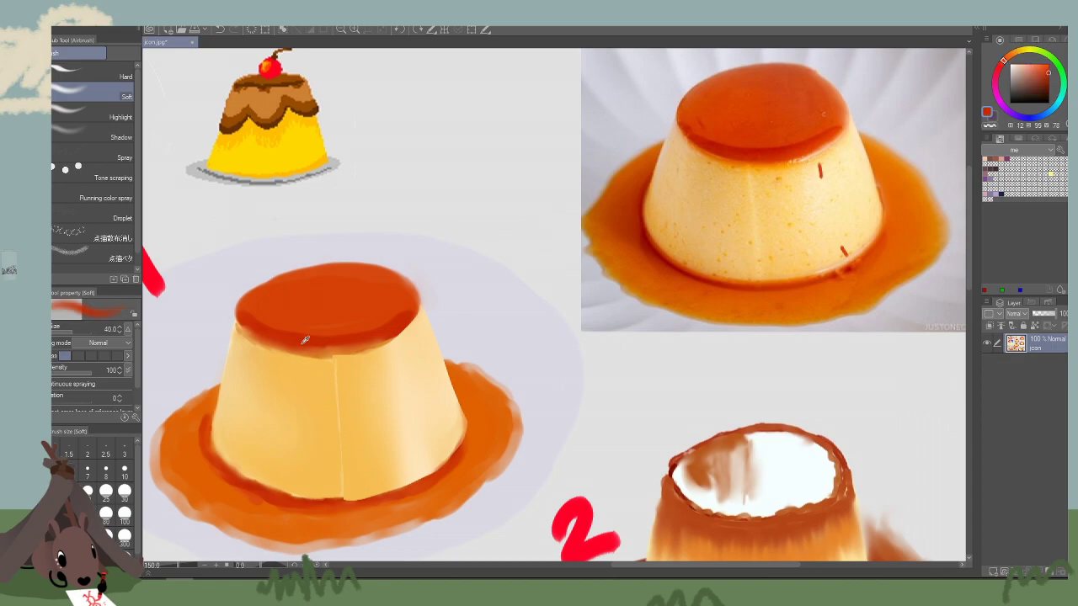
mouse_move(268, 334)
mouse_down()
mouse_move(349, 353)
mouse_move(388, 334)
mouse_move(351, 353)
mouse_move(409, 316)
mouse_move(407, 331)
mouse_move(410, 296)
mouse_up()
Airbrush caramel red along the lower edge of pudding 1 where it meets the sauce, enlarging the brush to size 50.
key(bracketright)
key(bracketright)
key(bracketright)
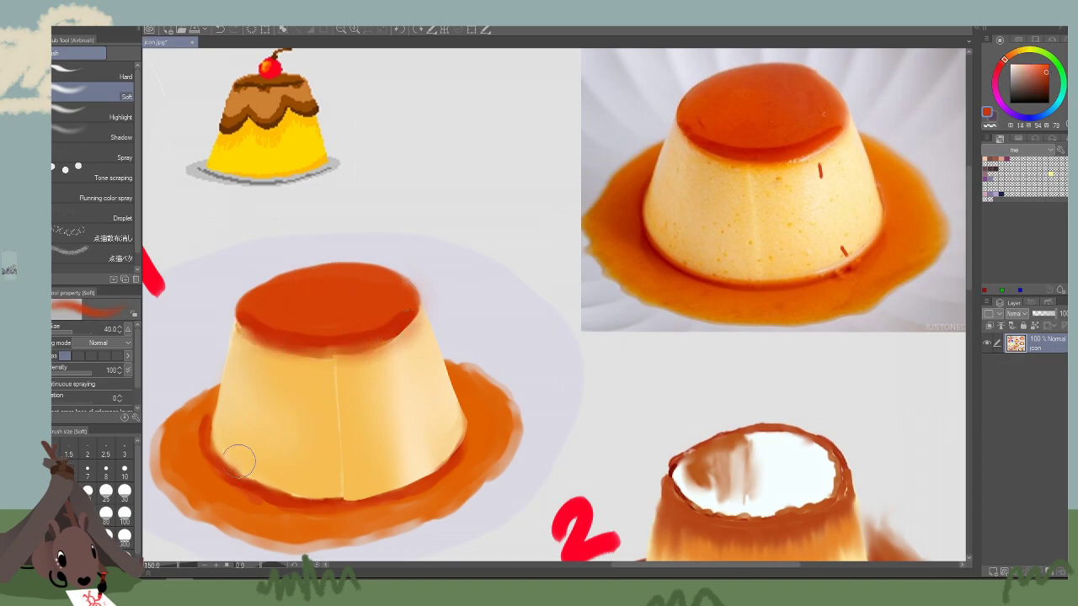
mouse_move(225, 457)
mouse_down()
mouse_move(346, 503)
mouse_move(281, 490)
mouse_move(412, 473)
mouse_up()
mouse_move(663, 429)
mouse_down()
mouse_move(743, 411)
mouse_move(608, 427)
mouse_up()
click(350, 32)
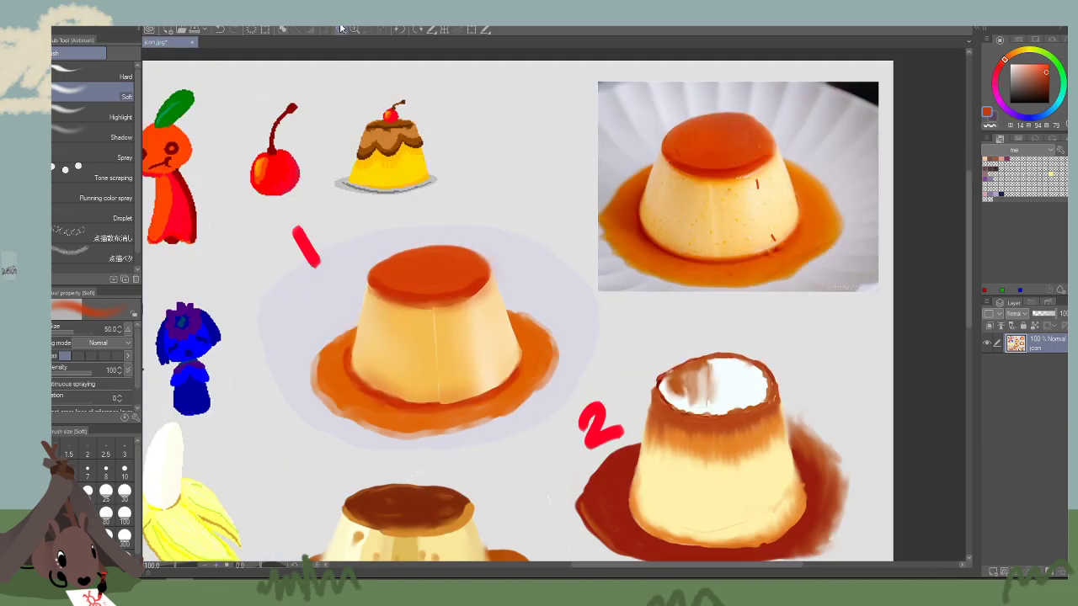
click(349, 31)
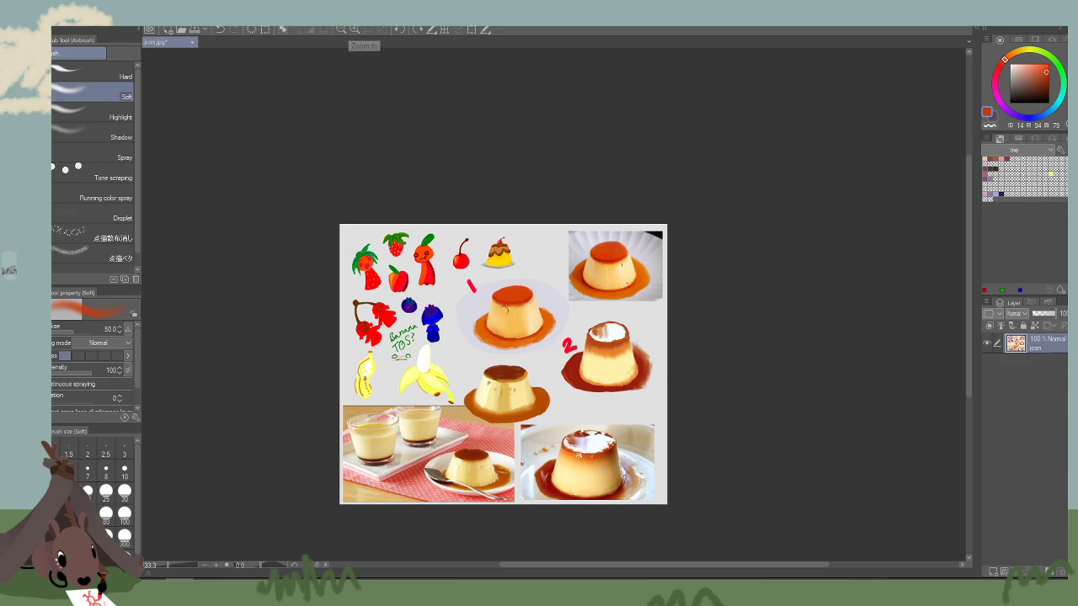
drag(419, 193, 399, 190)
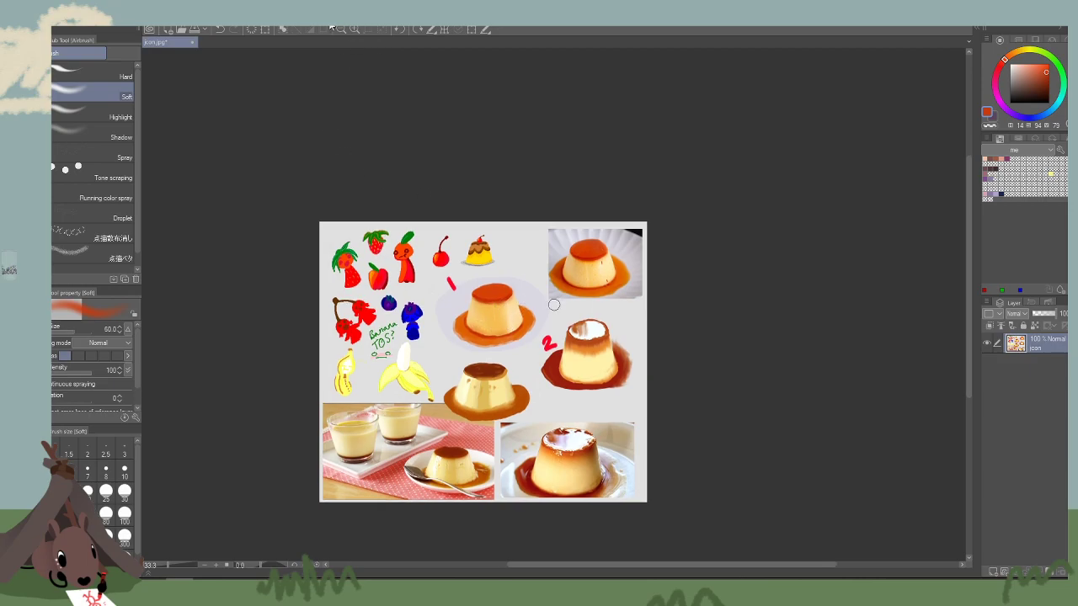
Blend sampled yellow tones down the middle of pudding 1's right face with the Soft airbrush at sizes 70 to 90.
scroll(553, 304, up, 3)
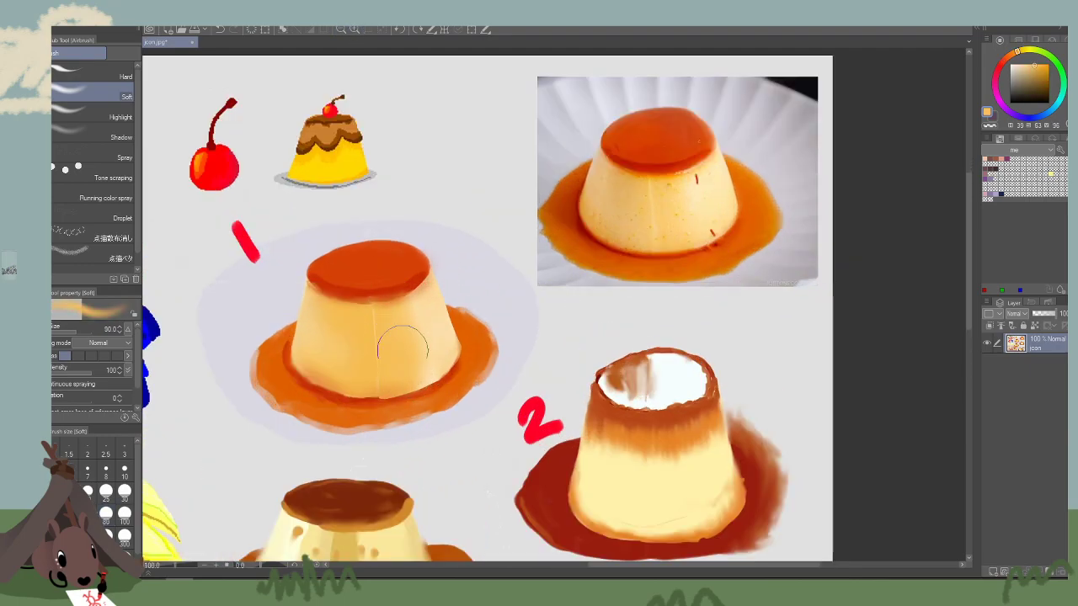
key(bracketleft)
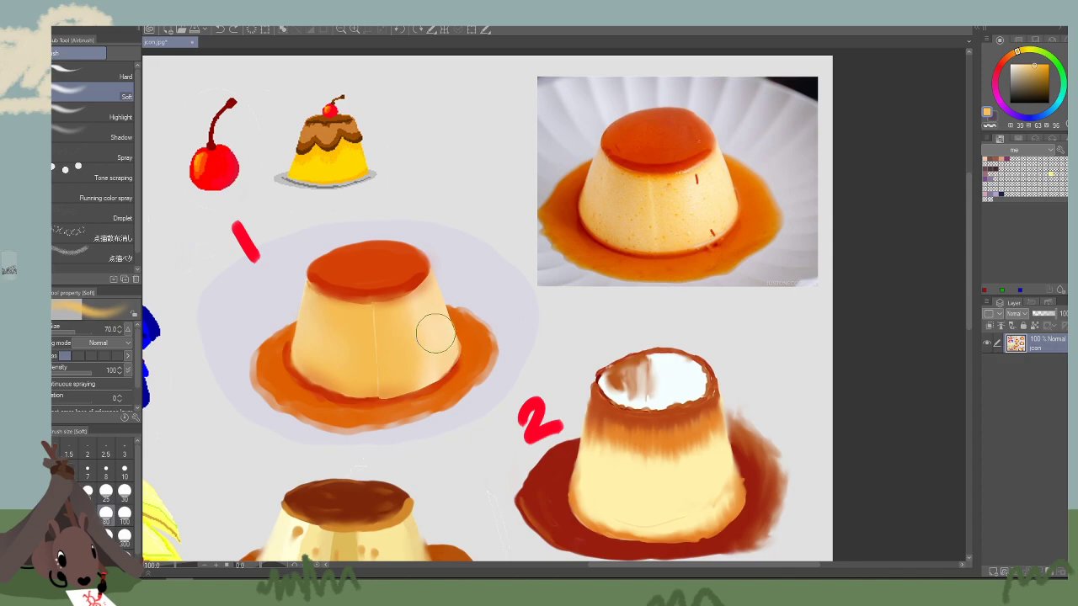
alt+click(404, 337)
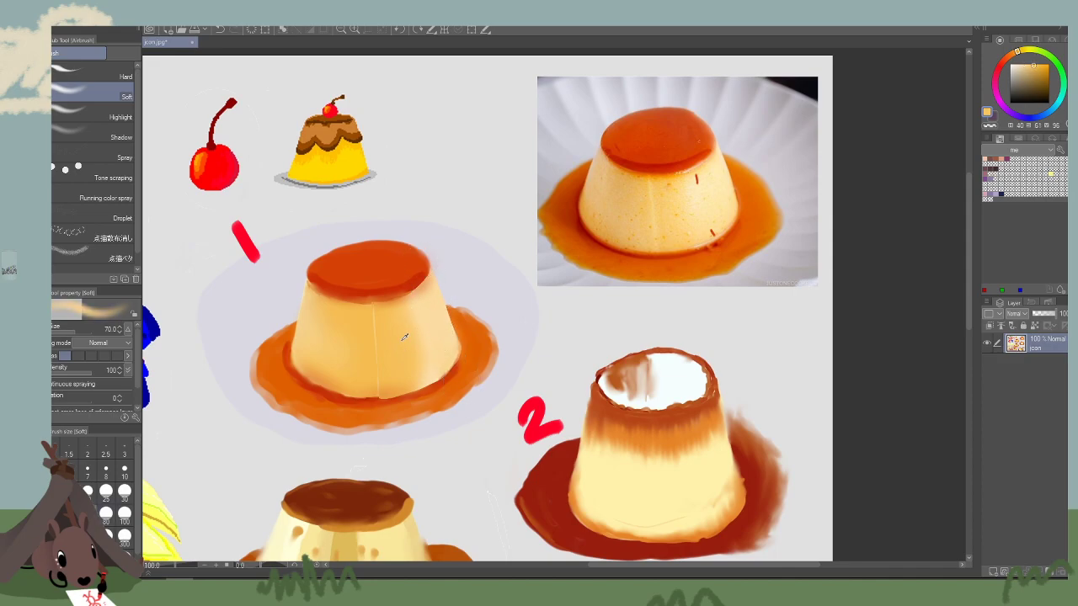
alt+click(421, 327)
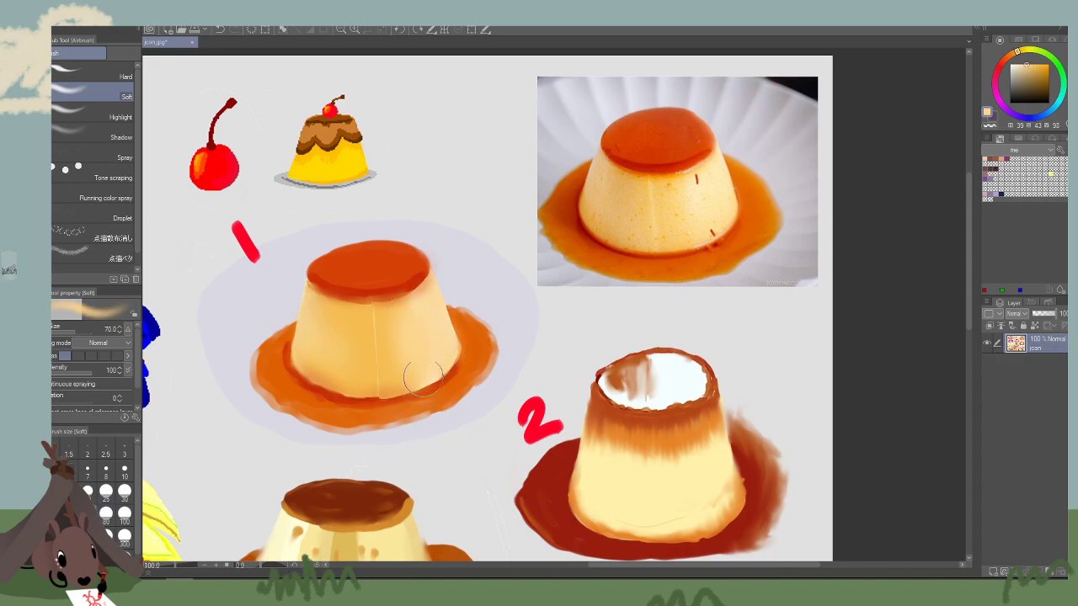
alt+click(398, 318)
key(bracketright)
key(bracketright)
drag(396, 318, 404, 427)
drag(409, 363, 411, 426)
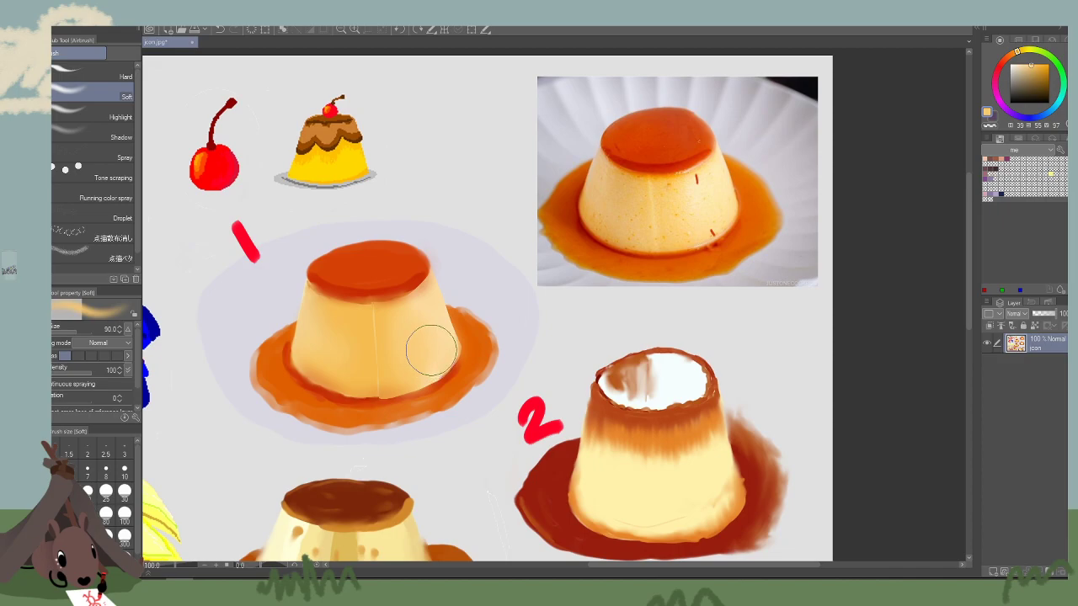
Airbrush sampled cream down the outer part of the right face at size 80, and reduce the brush to size 45.
key(bracketleft)
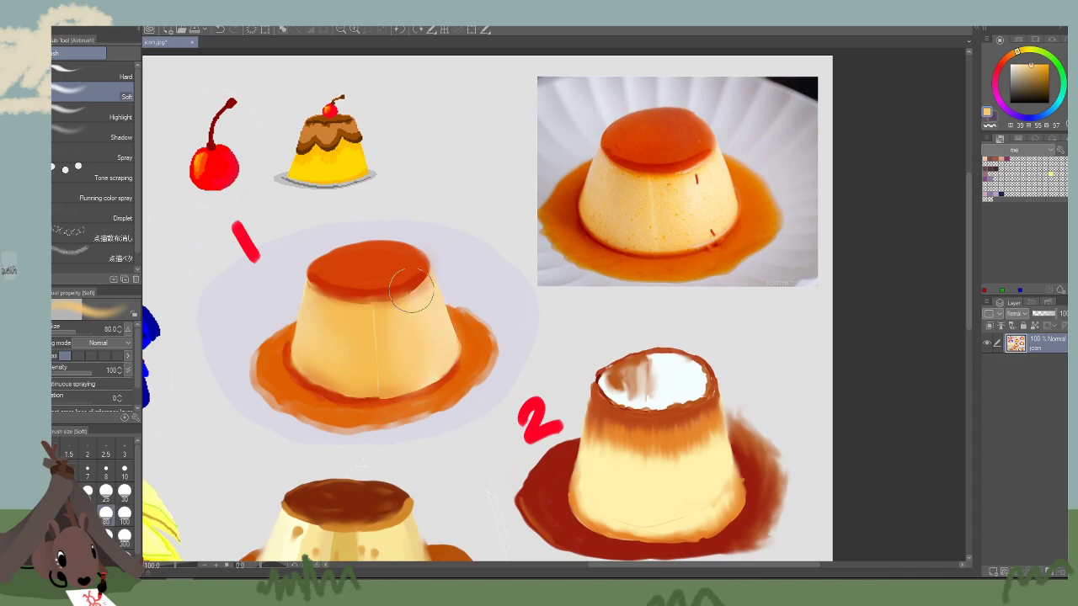
alt+click(418, 294)
drag(413, 301, 420, 409)
drag(417, 328, 423, 379)
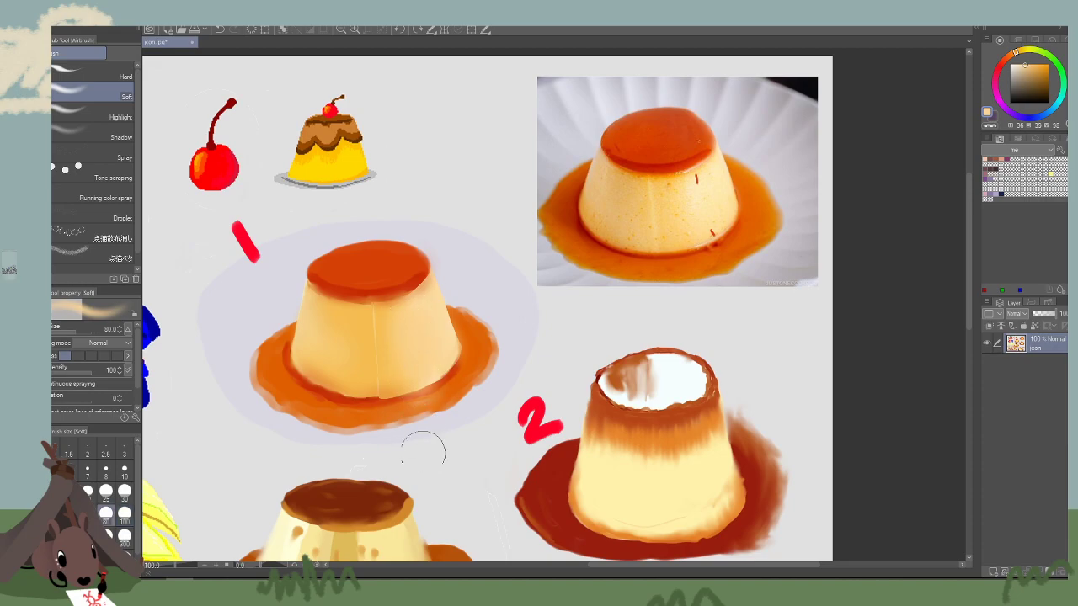
key(bracketleft)
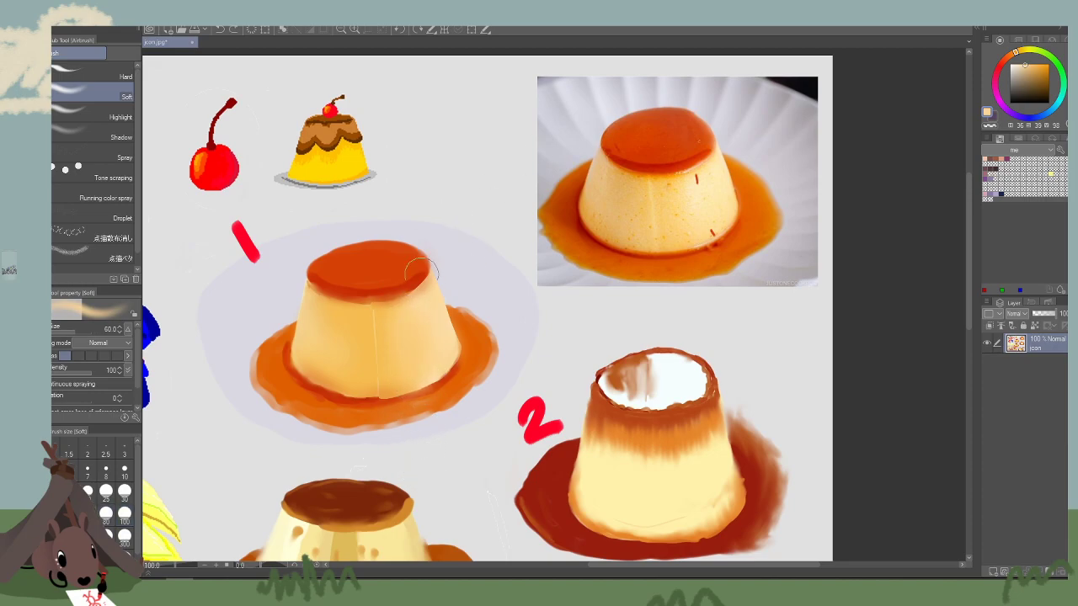
key(bracketleft)
drag(456, 474, 522, 491)
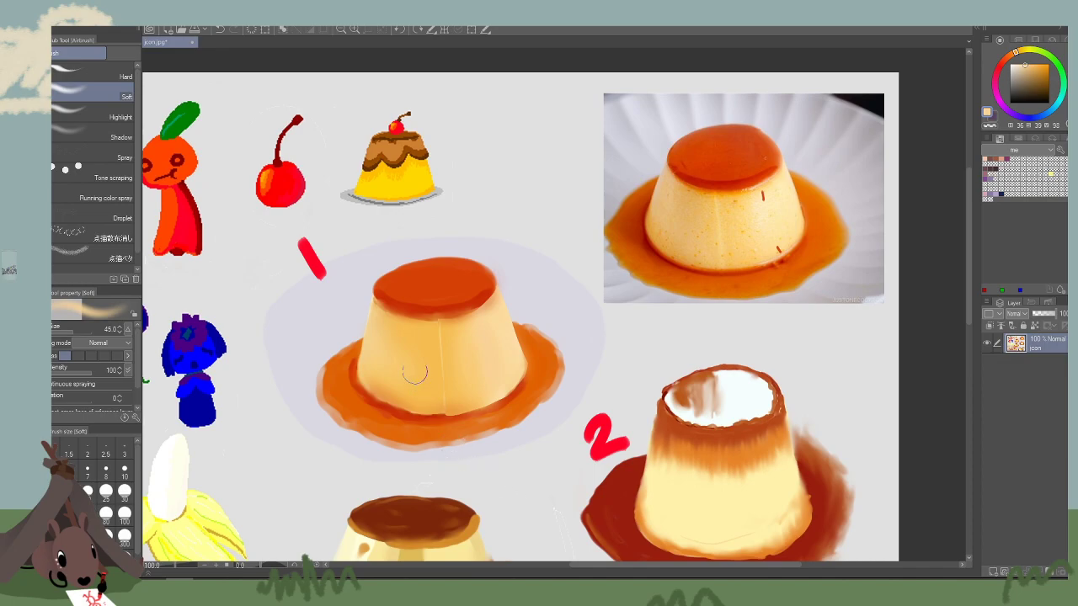
Try a larger airbrush stroke in sampled caramel red on pudding 1's cap, and undo it.
click(356, 30)
click(355, 29)
click(355, 29)
click(356, 29)
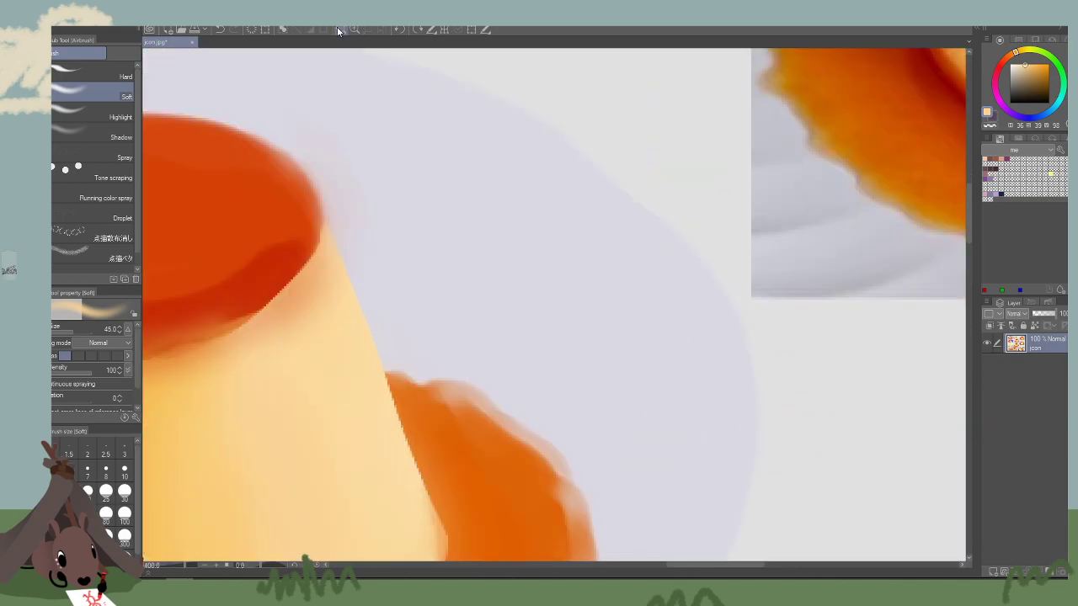
click(336, 29)
click(336, 29)
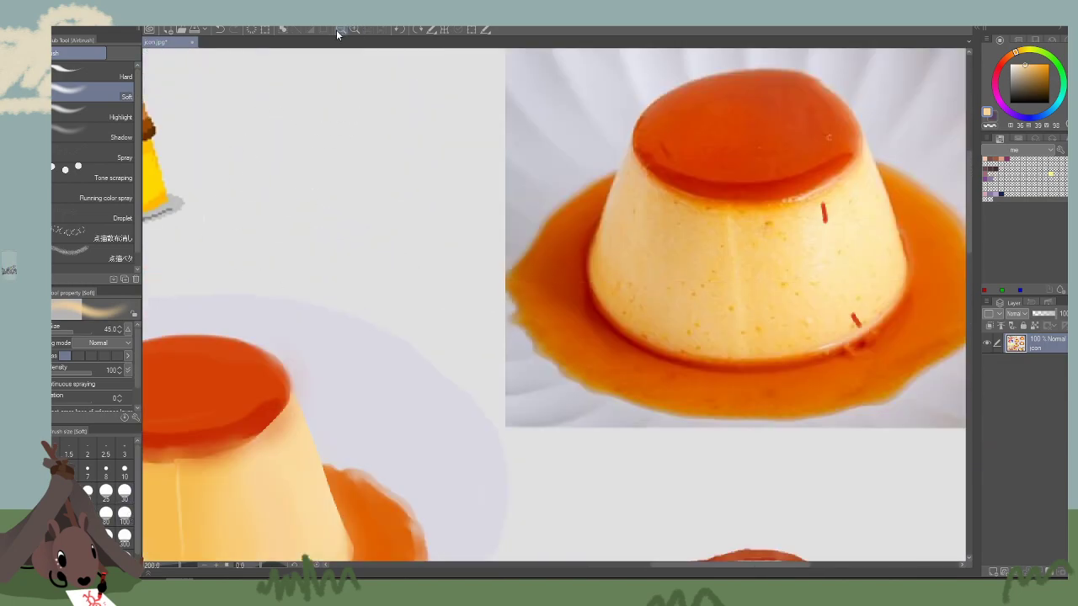
mouse_move(240, 280)
mouse_down()
mouse_move(416, 185)
mouse_move(355, 271)
mouse_move(289, 329)
mouse_move(450, 239)
mouse_move(438, 246)
mouse_up()
alt+click(394, 332)
key(bracketright)
key(bracketright)
mouse_move(428, 334)
mouse_down()
mouse_move(311, 343)
mouse_move(356, 320)
mouse_up()
key(ctrl+z)
Rotate the canvas to -45 degrees and repaint the upper edge of pudding 1's cap in caramel red with a smaller airbrush.
key(bracketleft)
key(bracketleft)
key(bracketleft)
key(minus)
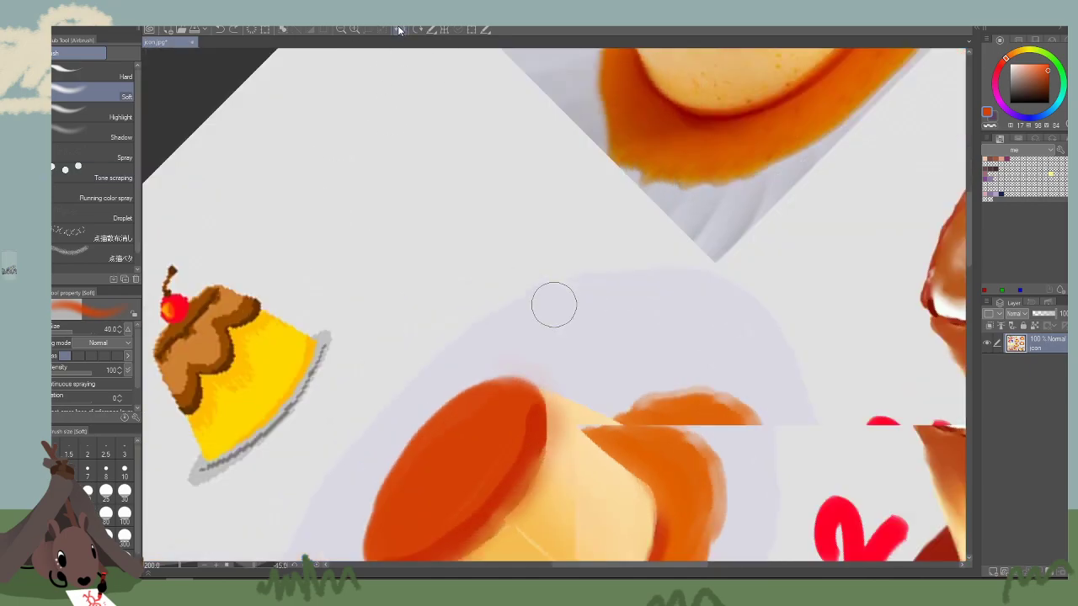
key(bracketleft)
key(bracketleft)
key(bracketleft)
key(bracketleft)
drag(460, 500, 523, 370)
key(bracketleft)
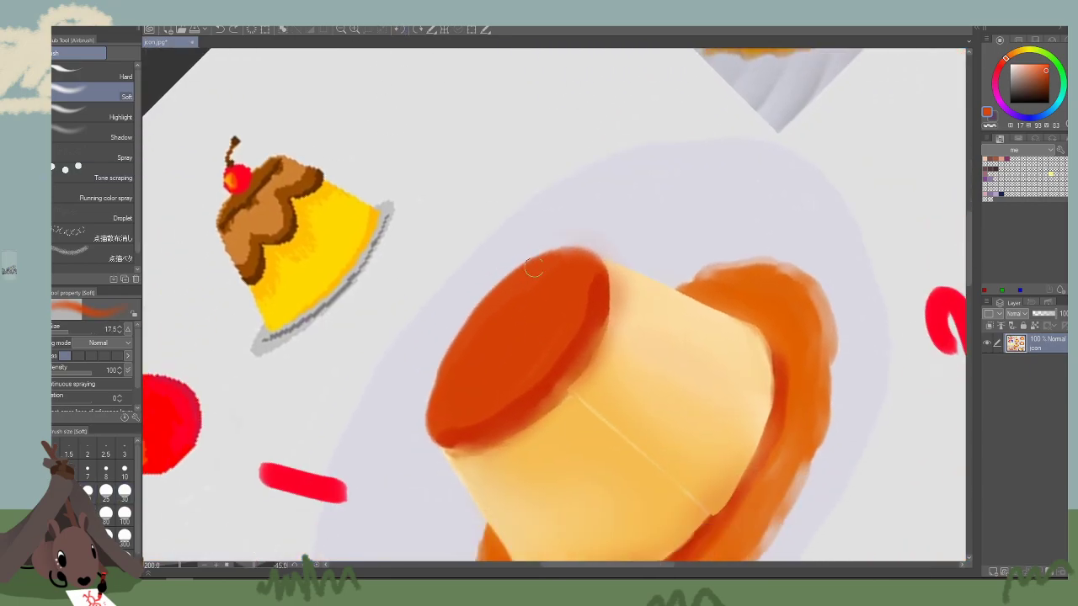
mouse_move(533, 268)
mouse_down()
mouse_move(508, 282)
mouse_move(462, 344)
mouse_up()
Refine the back and left outline of pudding 1's cap with the Soft airbrush at size 9.
key(bracketleft)
key(bracketleft)
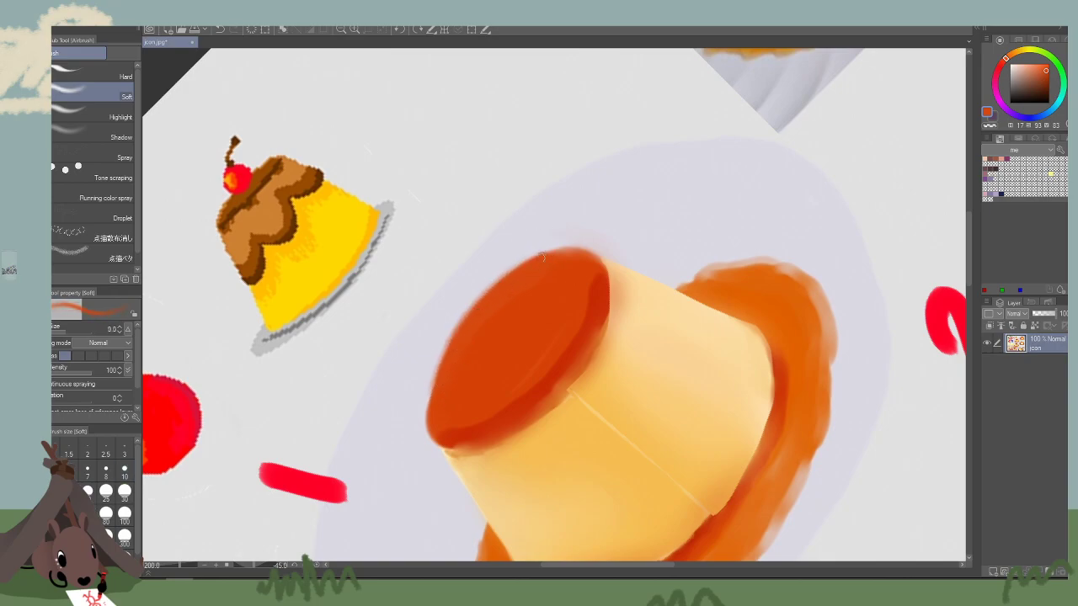
mouse_move(537, 258)
mouse_down()
mouse_move(474, 317)
mouse_move(486, 295)
mouse_move(437, 372)
mouse_up()
mouse_move(481, 302)
mouse_down()
mouse_move(430, 388)
mouse_move(457, 335)
mouse_move(430, 420)
mouse_move(430, 392)
mouse_move(452, 435)
mouse_up()
drag(594, 315, 627, 363)
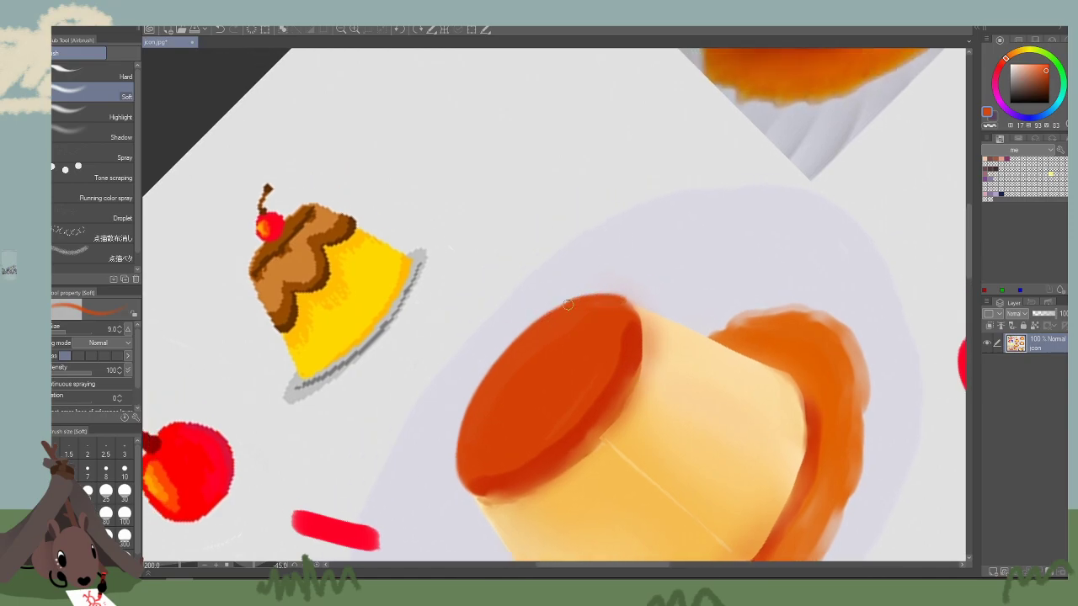
Enlarge the Soft airbrush to size 25 for the cap's caramel shading.
key(bracketright)
key(bracketright)
key(bracketright)
key(bracketright)
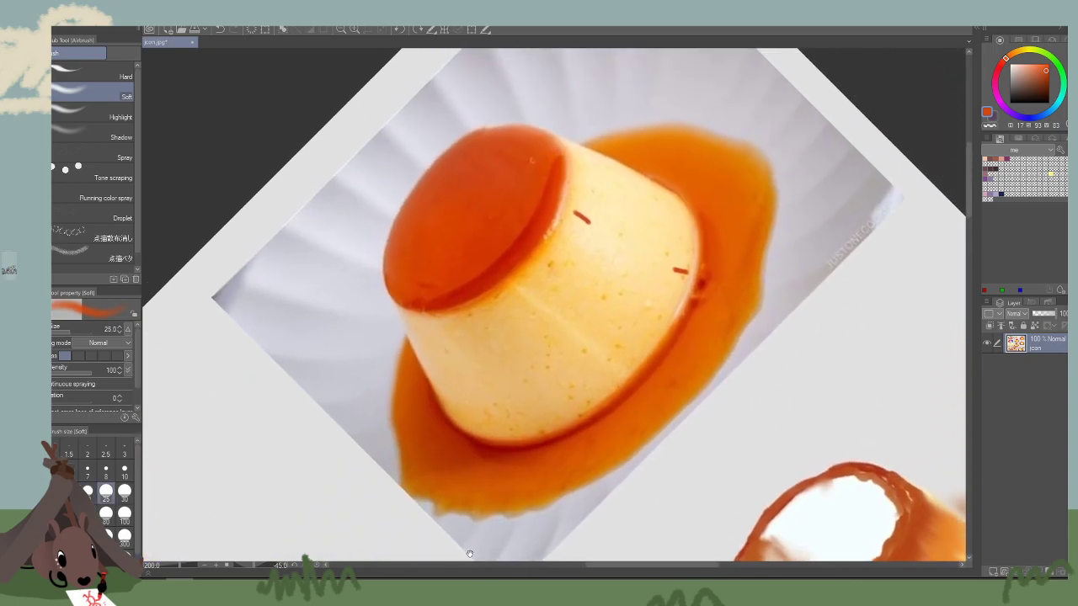
drag(469, 554, 470, 552)
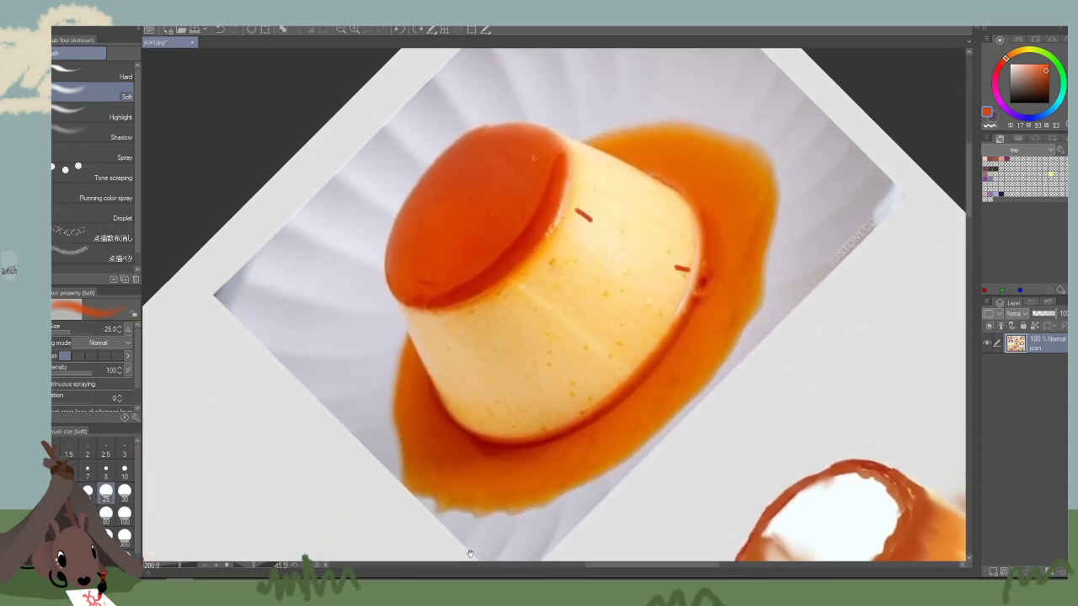
Compare the caramel shades on the reference photo's cap by sampling several points across its top and rim.
alt+click(468, 235)
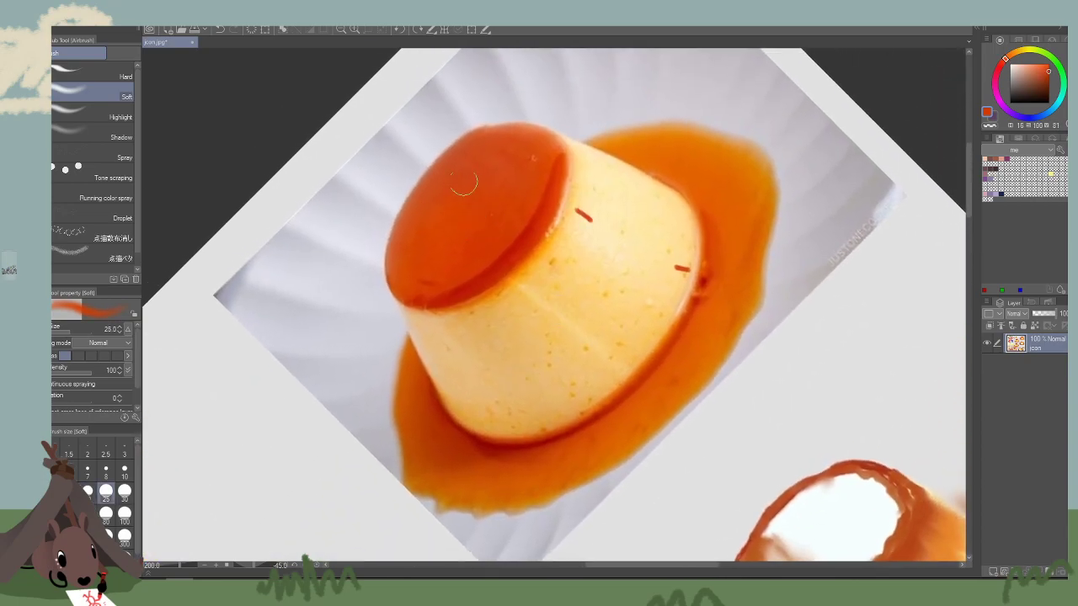
alt+click(432, 223)
alt+click(414, 208)
alt+click(495, 209)
alt+click(482, 207)
alt+click(481, 209)
alt+click(499, 268)
mouse_move(508, 287)
mouse_down()
mouse_move(490, 313)
mouse_move(840, 130)
mouse_up()
key(ctrl+z)
drag(498, 306, 593, 246)
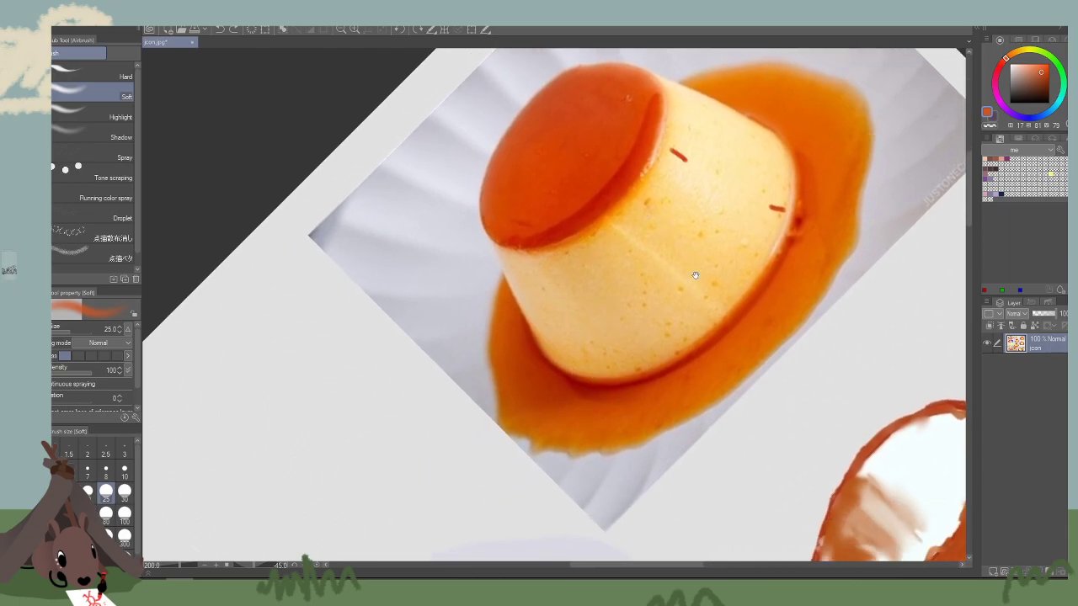
Try sampled and hand-picked shades in test strokes around the reference photo's cap edge with a smaller airbrush, and undo them.
mouse_move(697, 276)
mouse_down()
mouse_move(579, 382)
mouse_move(598, 404)
mouse_up()
key(bracketleft)
key(bracketleft)
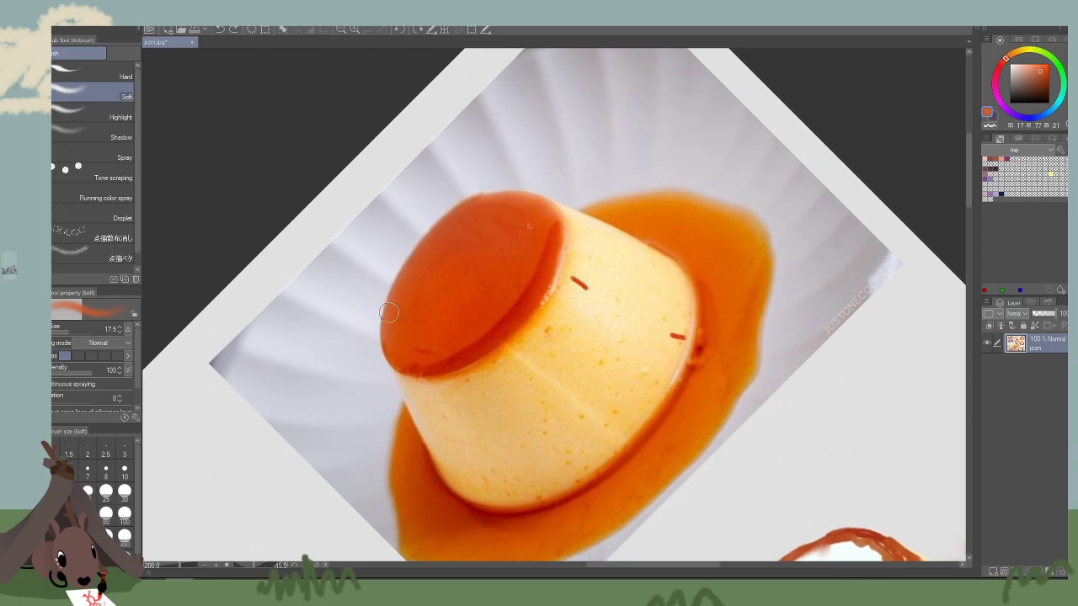
alt+click(390, 312)
mouse_move(394, 311)
mouse_down()
mouse_move(458, 220)
mouse_move(395, 336)
mouse_move(403, 322)
mouse_up()
key(ctrl+z)
click(1016, 72)
drag(1016, 71, 1023, 62)
alt+click(436, 246)
drag(371, 371, 402, 287)
mouse_move(360, 221)
mouse_down()
mouse_move(383, 249)
mouse_move(370, 215)
mouse_up()
key(ctrl+z)
Paint a pale highlight along the back left of pudding 1's cap in sampled lavender with an enlarged Soft airbrush.
mouse_move(410, 520)
mouse_down()
mouse_move(531, 164)
mouse_move(641, 110)
mouse_up()
alt+click(602, 252)
key(bracketright)
key(bracketright)
key(bracketright)
key(bracketright)
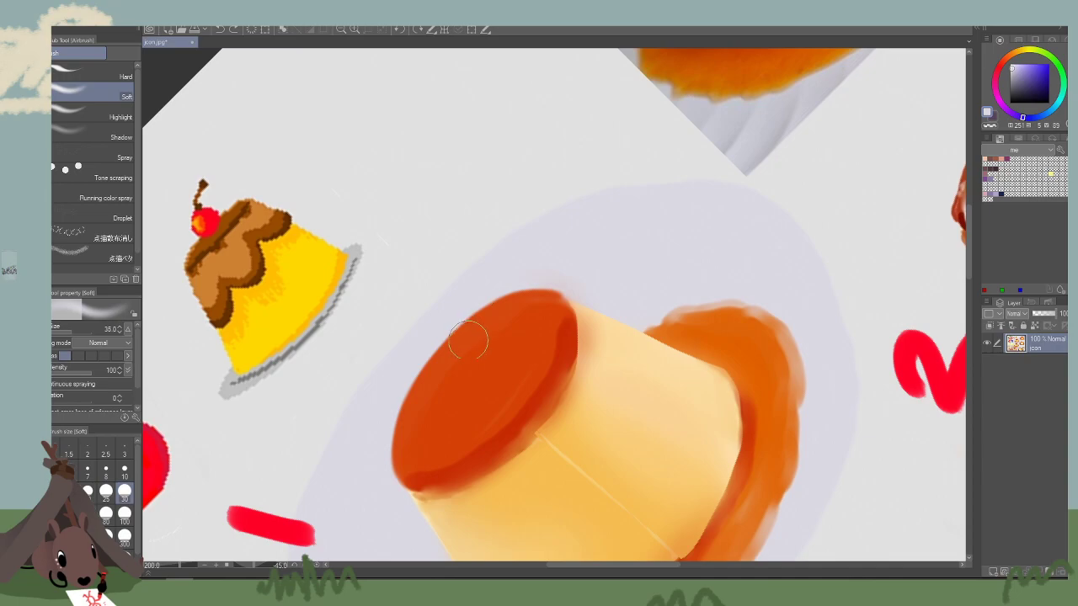
drag(497, 315, 441, 388)
Blend the pale highlight into pudding 1's cap with sampled caramel orange at airbrush sizes 50 and 60, undoing the excess stroke.
alt+click(440, 431)
alt+click(436, 433)
key(bracketright)
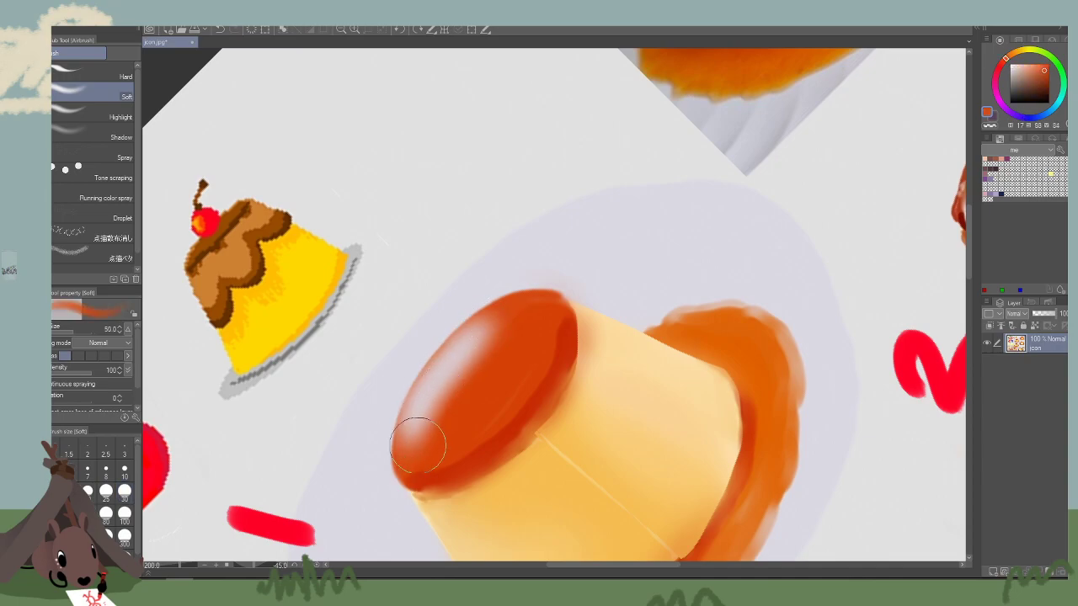
mouse_move(424, 443)
mouse_down()
mouse_move(509, 317)
mouse_move(415, 448)
mouse_move(518, 296)
mouse_move(463, 341)
mouse_move(484, 326)
mouse_move(409, 444)
mouse_move(504, 318)
mouse_move(404, 473)
mouse_up()
alt+click(464, 342)
alt+click(506, 334)
key(bracketright)
drag(463, 350, 422, 421)
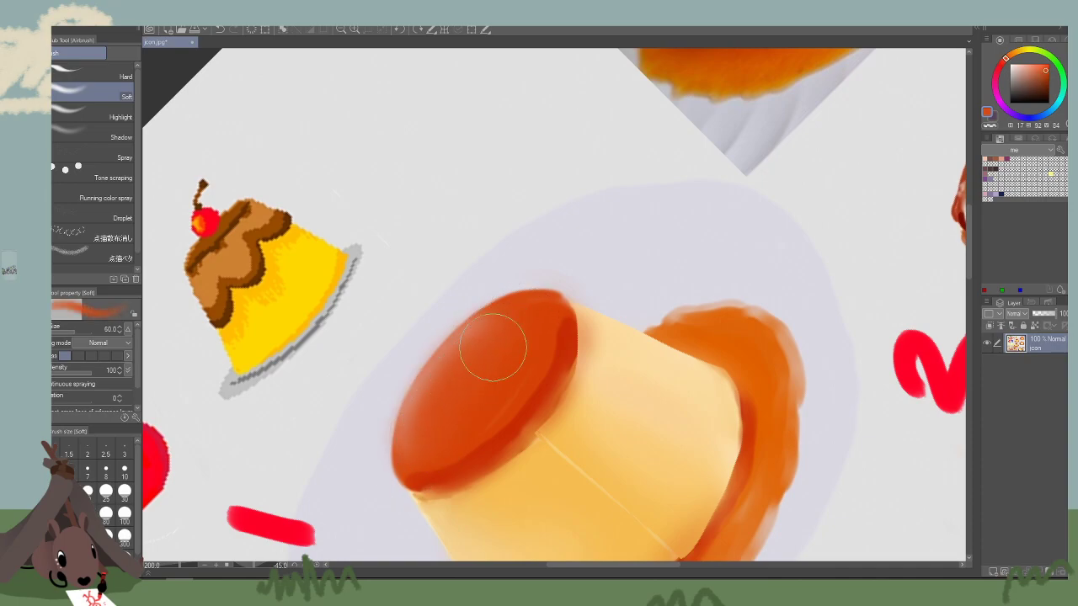
key(ctrl+z)
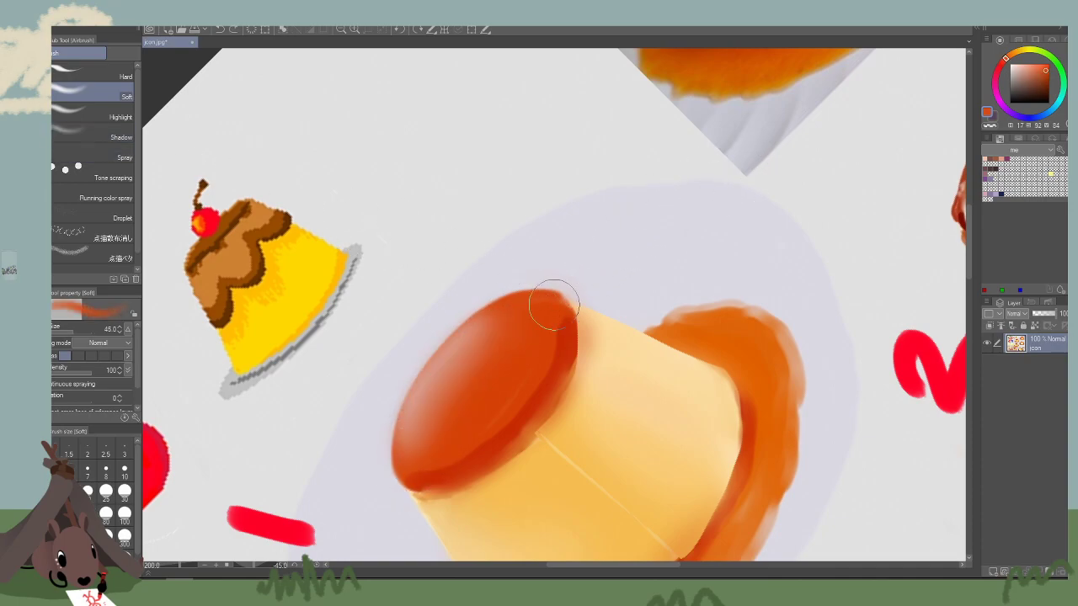
Lasso the top face of pudding 1's cap, try a size 60 caramel airbrush stroke inside the selection, and undo the stroke.
key(m)
mouse_move(563, 289)
mouse_down()
mouse_move(509, 292)
mouse_move(445, 342)
mouse_move(417, 380)
mouse_move(395, 445)
mouse_move(408, 477)
mouse_move(527, 440)
mouse_move(426, 460)
mouse_up()
key(b)
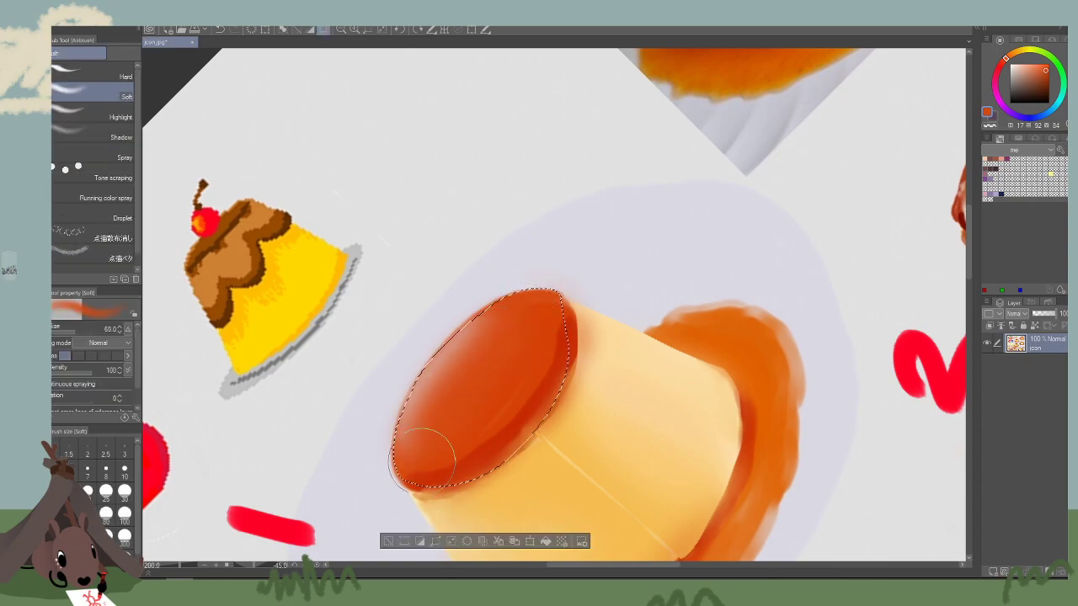
drag(531, 321, 392, 505)
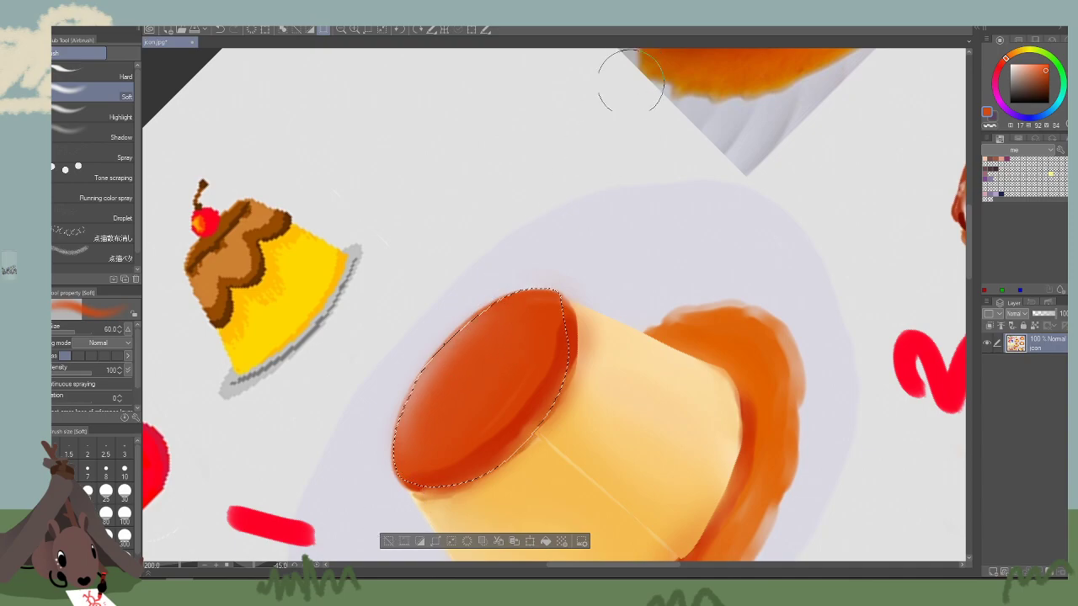
key(ctrl+z)
click(133, 17)
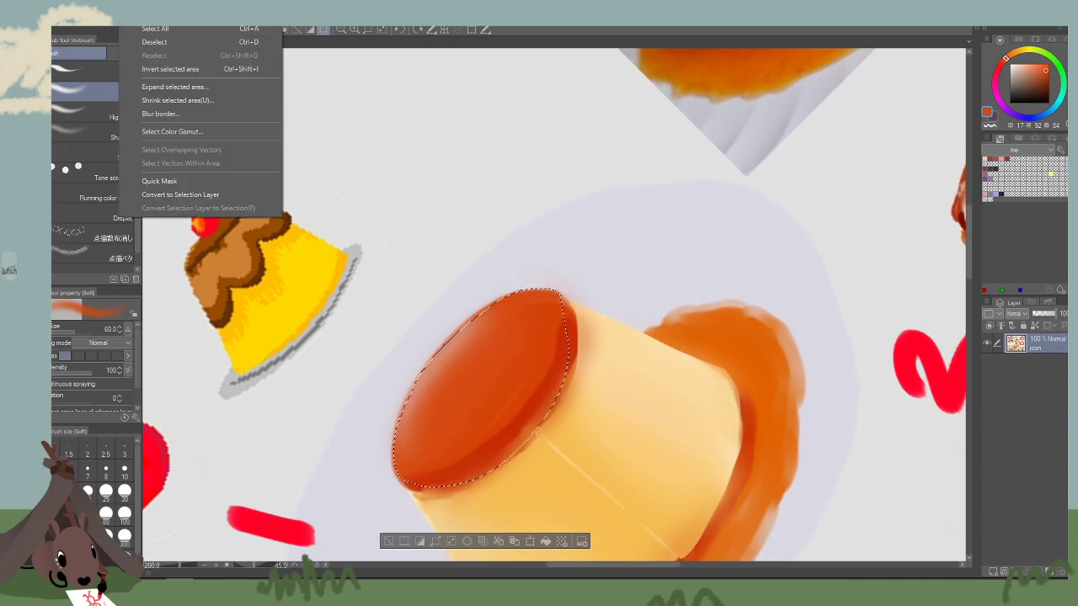
click(156, 42)
drag(757, 207, 421, 488)
drag(463, 252, 492, 462)
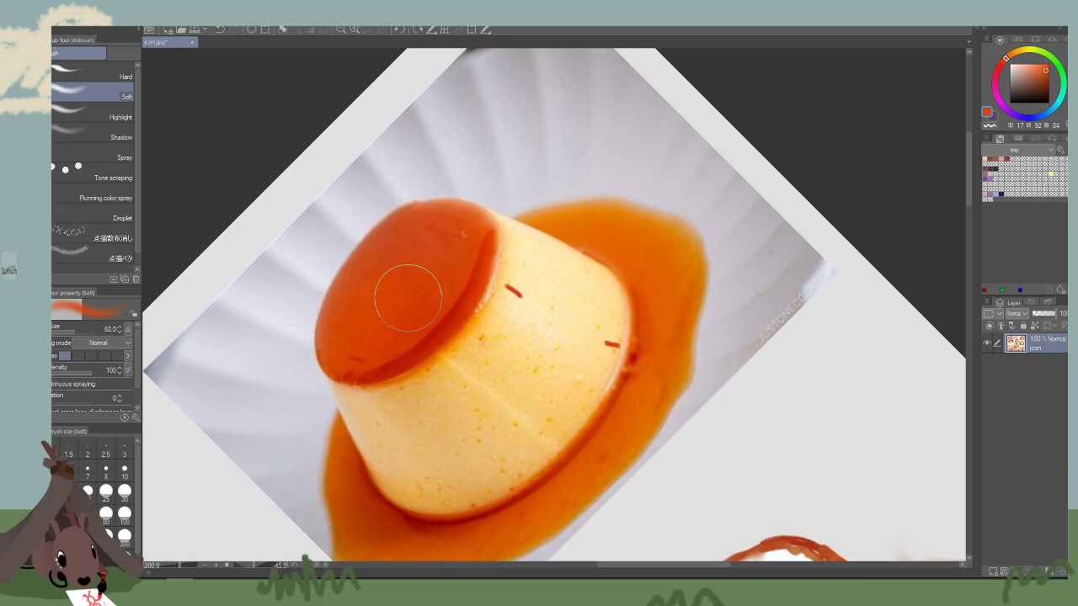
key(ctrl+z)
key(bracketright)
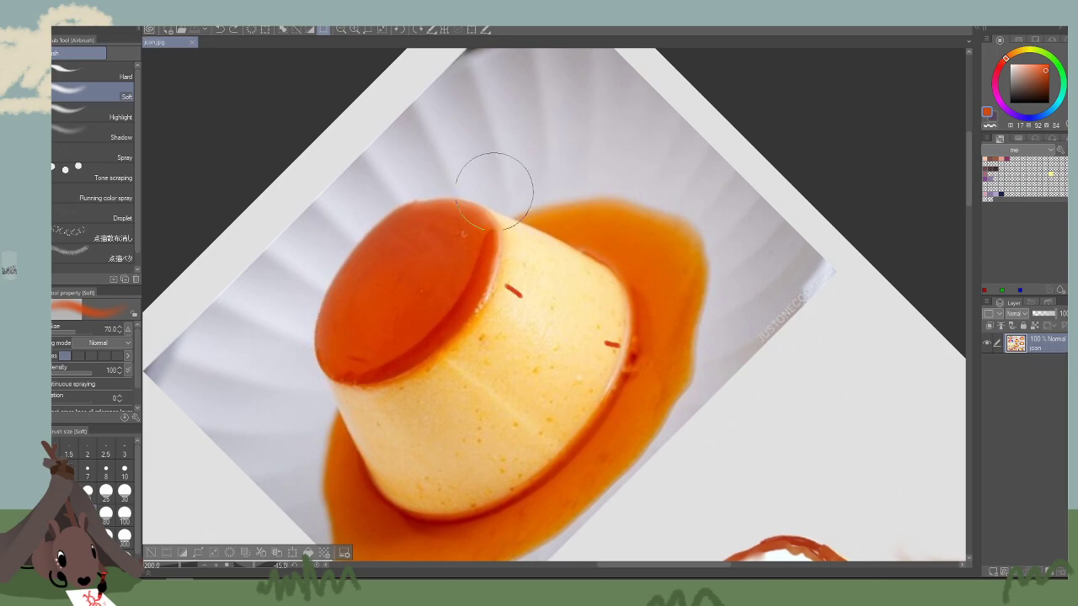
Shade the front rim inside pudding 1's cap selection in darker red sampled from the reference photo, with the Soft airbrush at size 20.
key(bracketleft)
key(bracketleft)
key(bracketleft)
alt+click(484, 259)
click(340, 29)
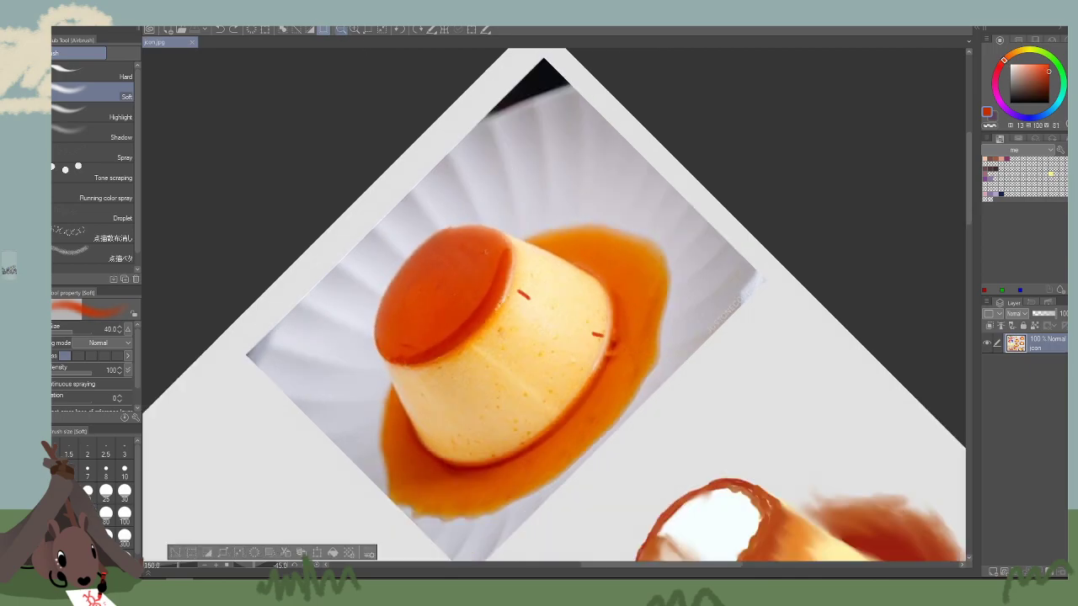
drag(573, 418, 713, 228)
alt+click(558, 170)
mouse_move(504, 425)
mouse_down()
mouse_move(568, 157)
mouse_move(574, 190)
mouse_up()
key(bracketleft)
key(bracketleft)
key(bracketleft)
key(bracketleft)
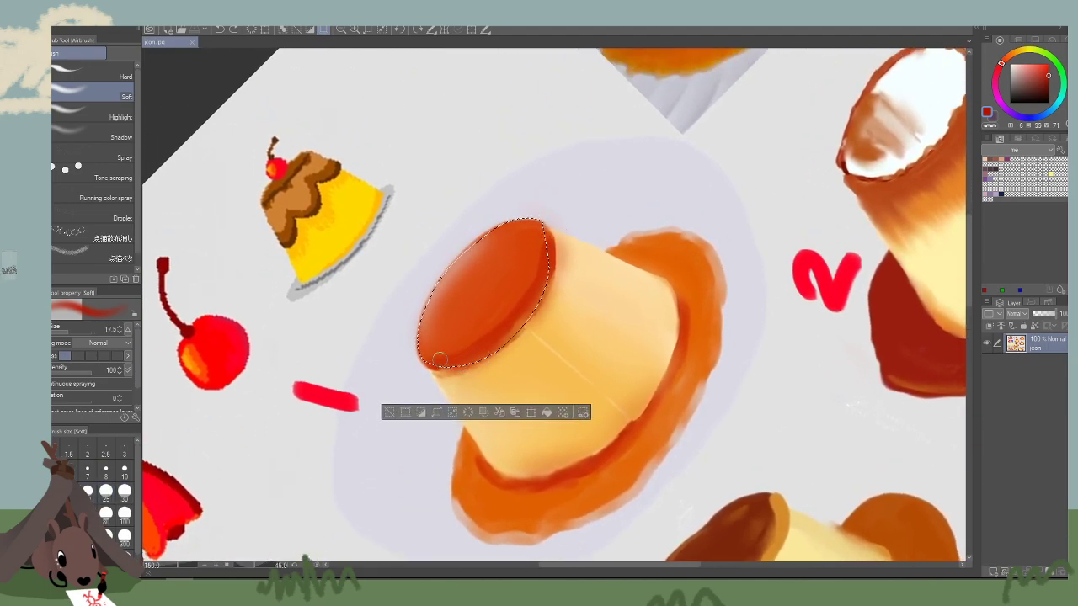
key(bracketright)
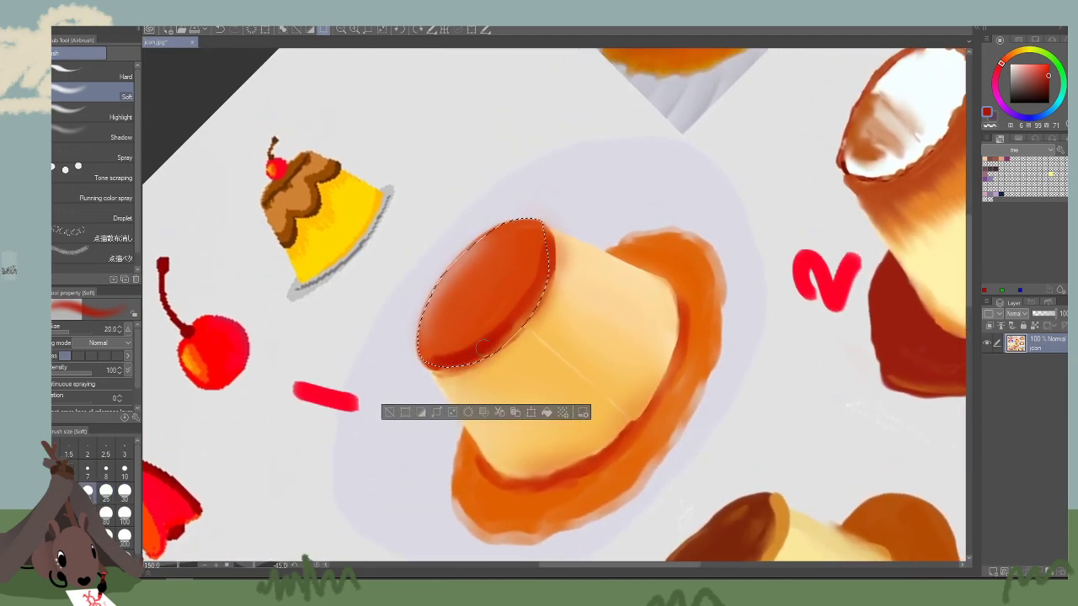
drag(525, 293, 541, 277)
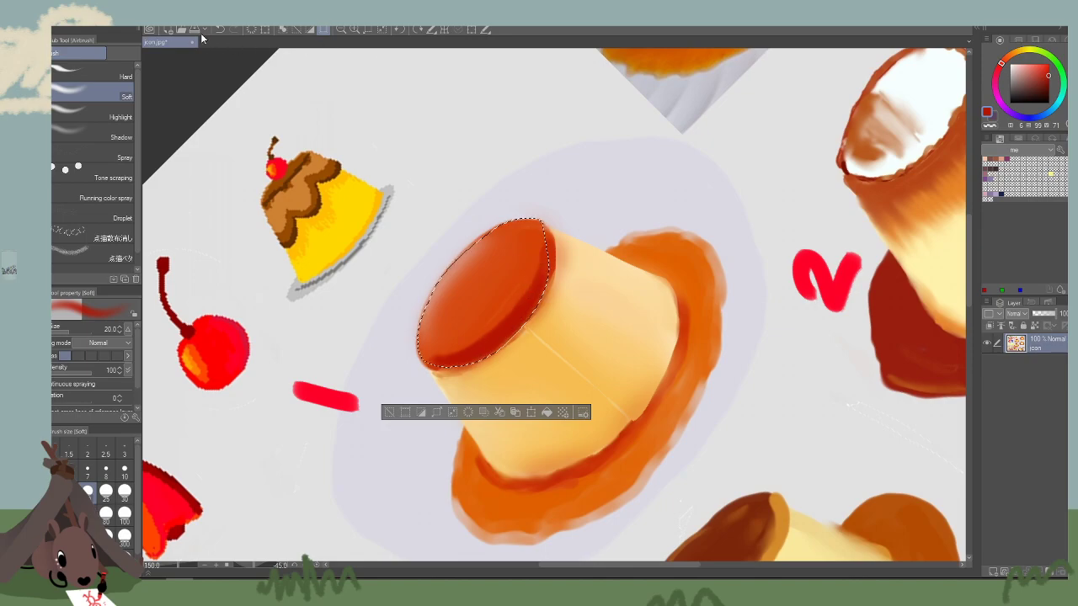
Deselect the cap and deepen its dark red front rim with the Soft airbrush at sizes 20 and 10.
click(129, 20)
click(159, 44)
mouse_move(548, 239)
mouse_down()
mouse_move(543, 280)
mouse_move(521, 311)
mouse_up()
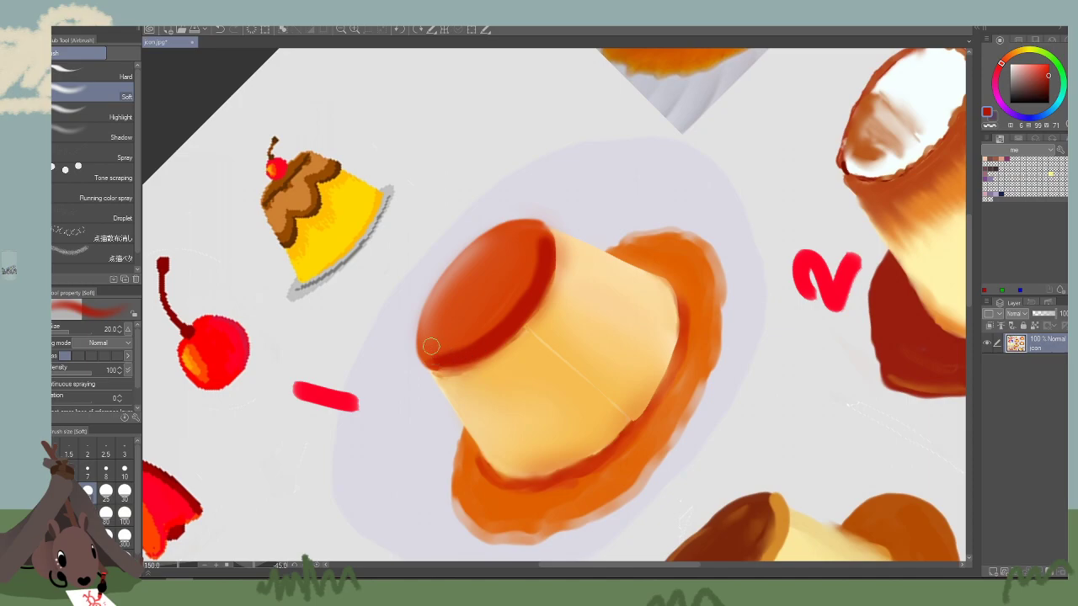
key(bracketleft)
key(bracketleft)
key(bracketleft)
key(bracketleft)
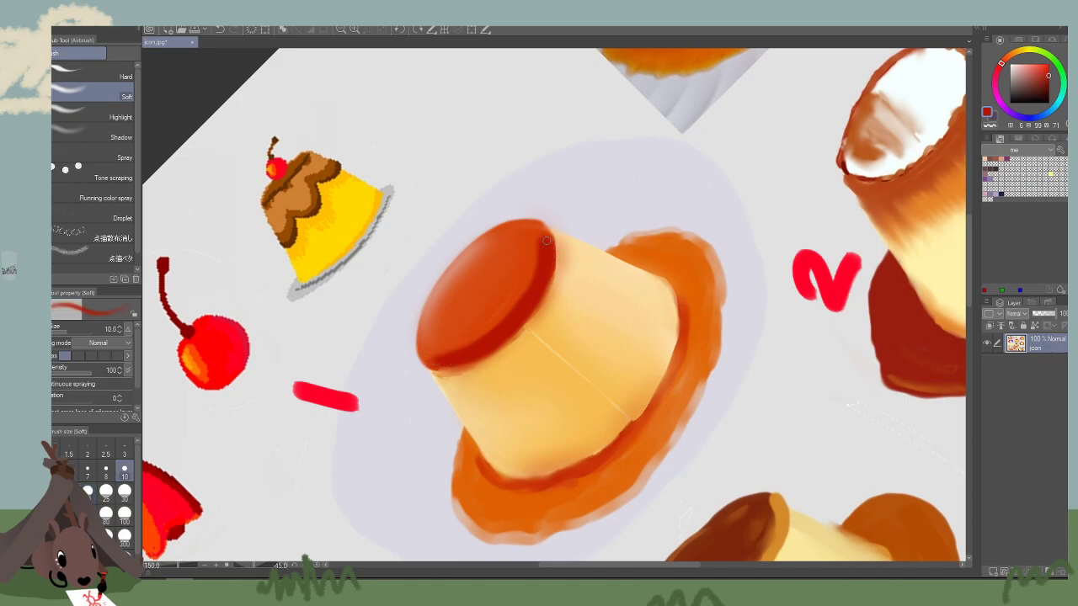
mouse_move(533, 272)
mouse_down()
mouse_move(487, 335)
mouse_move(438, 358)
mouse_up()
Soften the inner edge of pudding 1's dark rim with caramel orange sampled from the cap and a larger airbrush.
key(bracketright)
key(bracketright)
key(bracketright)
key(bracketright)
key(bracketright)
key(bracketright)
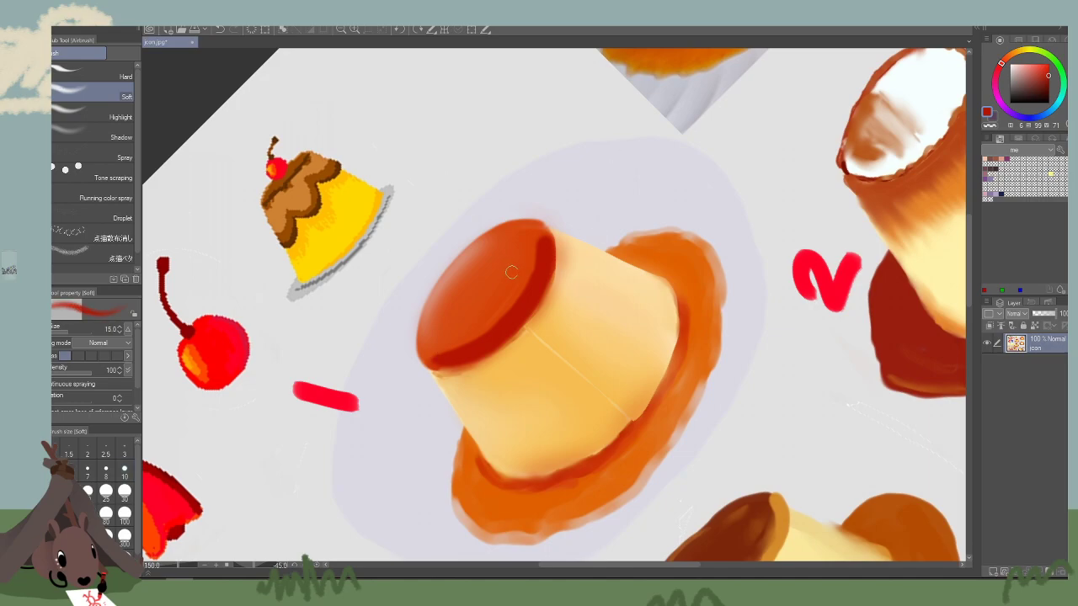
alt+click(512, 272)
mouse_move(515, 274)
mouse_down()
mouse_move(493, 309)
mouse_move(441, 344)
mouse_up()
Sample the reference cap's rim red and rework the transition between pudding 1's cap top and rim in sampled caramel.
drag(767, 154, 597, 430)
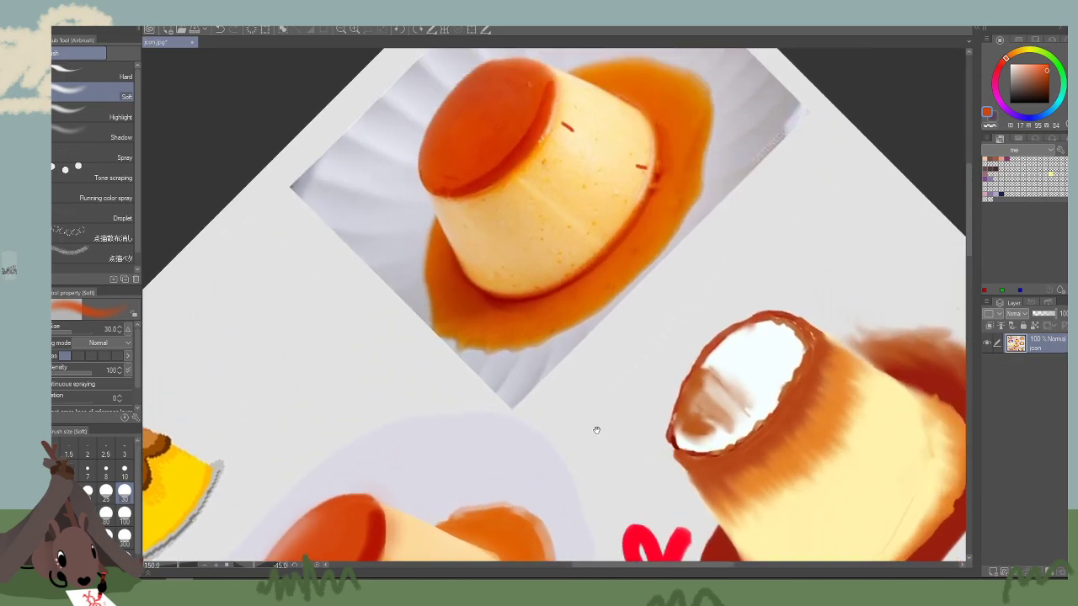
alt+click(539, 126)
drag(445, 337, 580, 15)
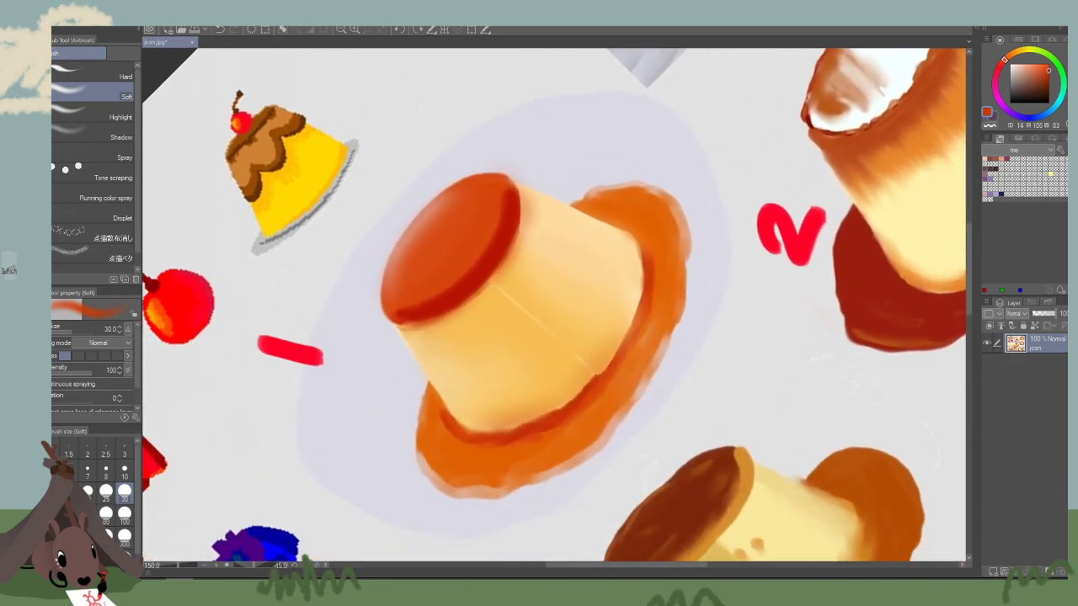
alt+click(478, 231)
mouse_move(412, 313)
mouse_down()
mouse_move(497, 264)
mouse_move(428, 314)
mouse_move(524, 232)
mouse_move(447, 301)
mouse_move(456, 281)
mouse_move(417, 312)
mouse_move(475, 274)
mouse_move(451, 299)
mouse_move(505, 234)
mouse_move(452, 297)
mouse_move(493, 260)
mouse_move(420, 310)
mouse_move(471, 286)
mouse_move(501, 203)
mouse_up()
Refine the shading of pudding 1's cap rim with reds sampled from the cap and the Soft airbrush at size 20.
alt+click(448, 285)
key(bracketleft)
key(bracketleft)
alt+click(493, 260)
key(bracketright)
key(bracketright)
key(bracketleft)
key(bracketleft)
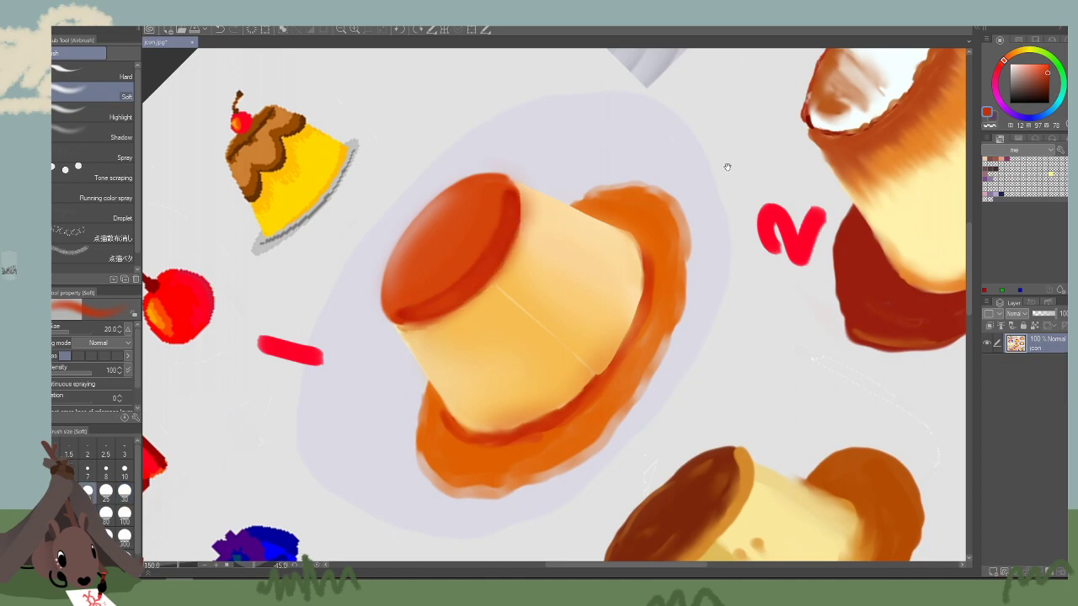
Rotate the canvas to -15 degrees and zoom out to 50% to compare pudding 1 with its reference photo.
drag(728, 168, 675, 200)
click(417, 31)
click(417, 31)
click(340, 31)
click(340, 31)
click(341, 31)
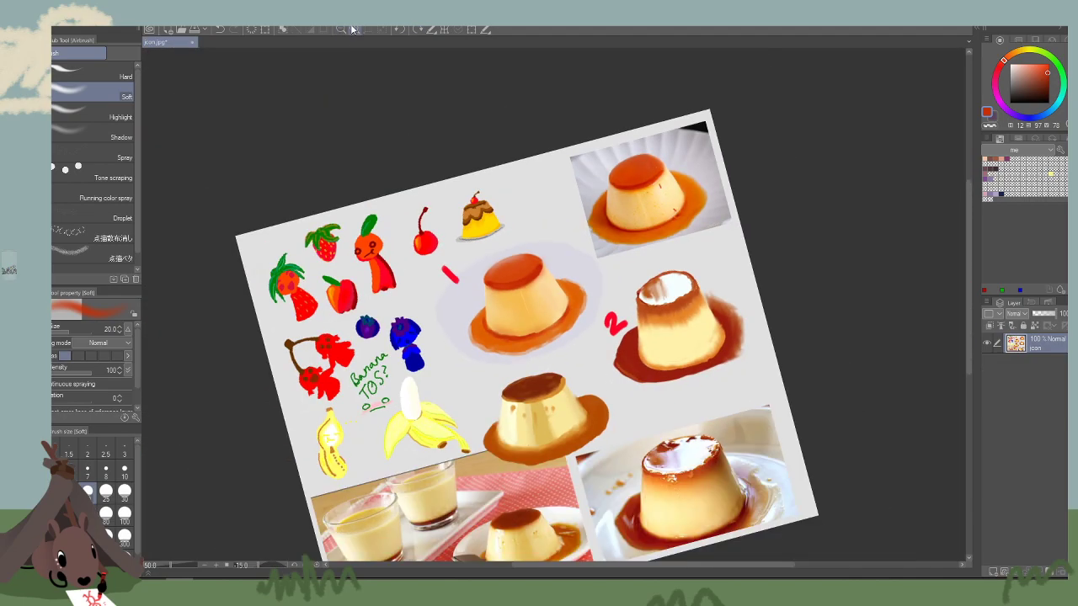
drag(735, 121, 742, 153)
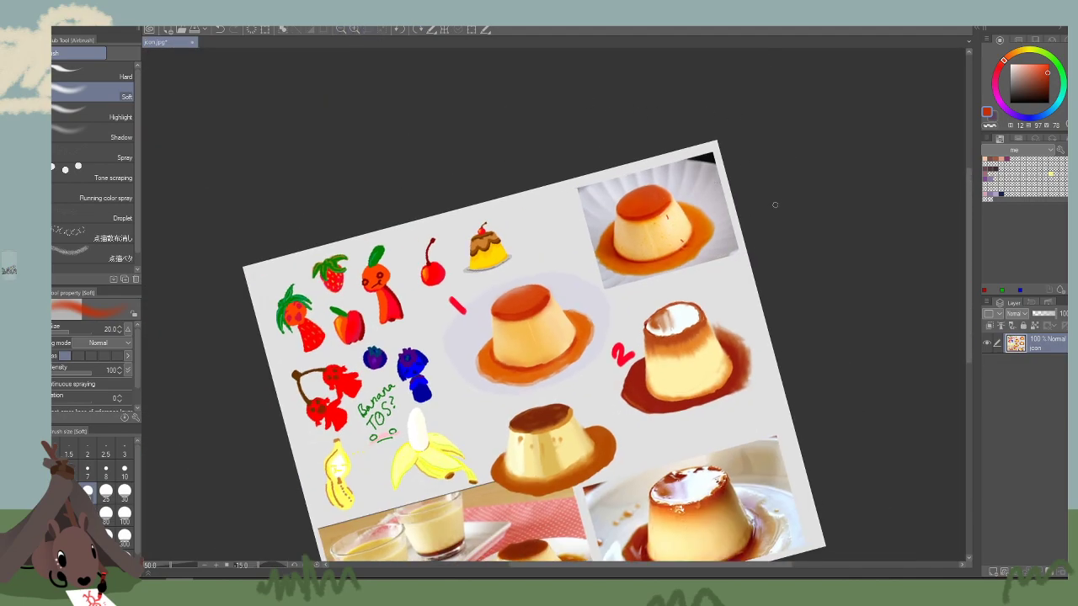
drag(775, 205, 714, 176)
Paint a thin peach highlight along the front right rim of pudding 1's cap, using a colour sampled from the reference photo.
click(355, 30)
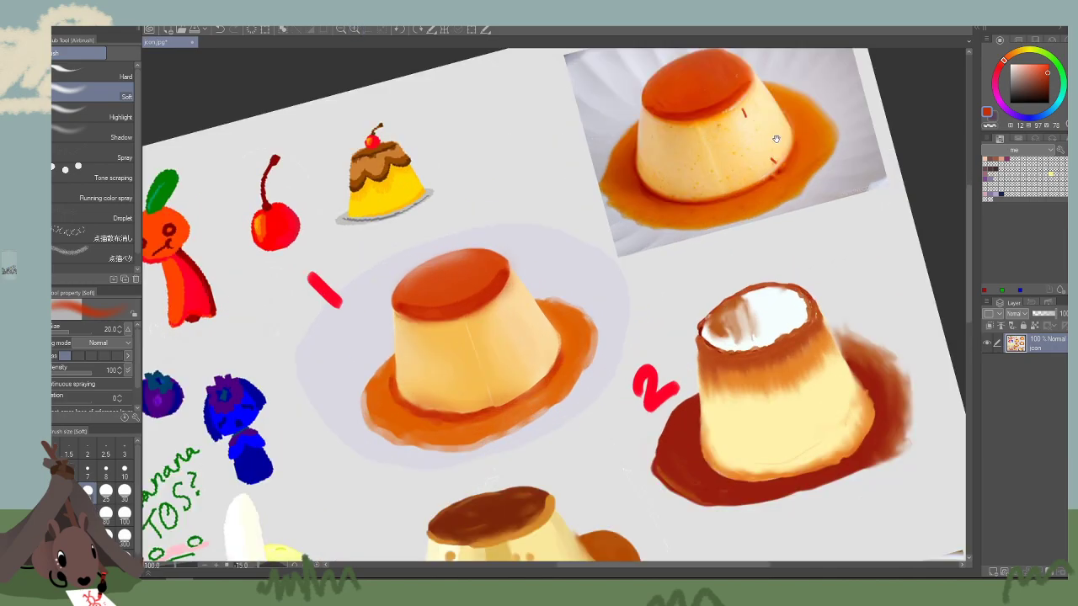
alt+click(738, 100)
drag(559, 226, 640, 222)
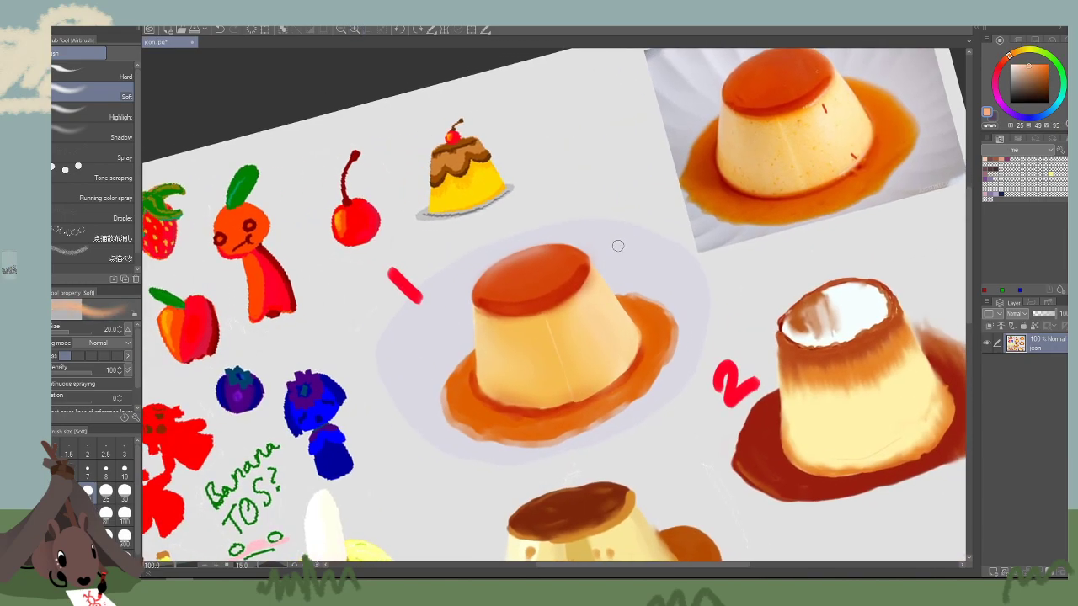
key(bracketleft)
key(bracketleft)
key(bracketleft)
key(bracketleft)
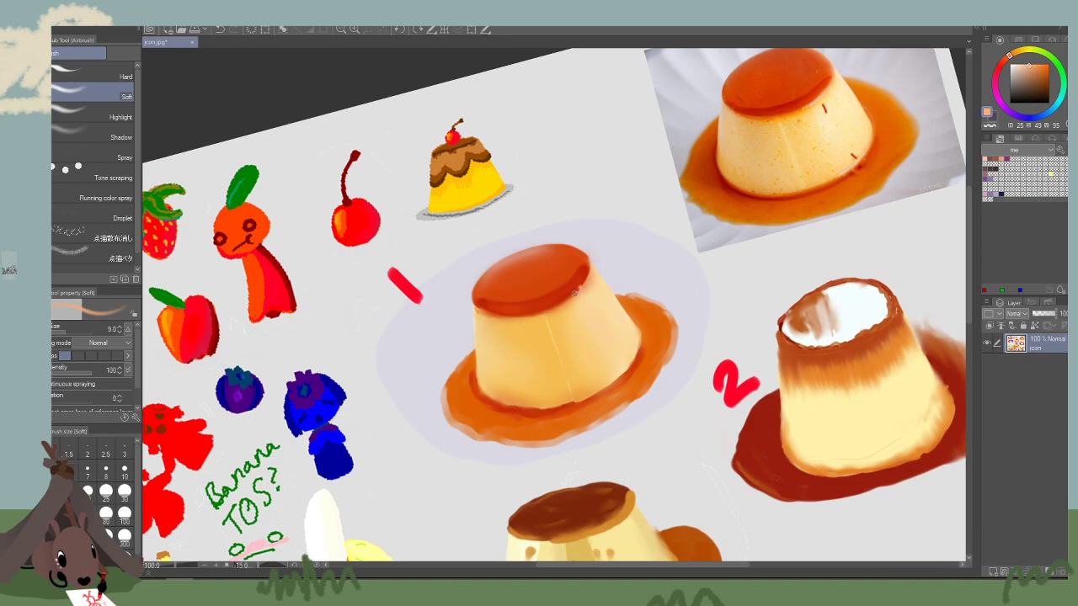
key(bracketleft)
drag(574, 295, 541, 314)
Highlight the lower right edge of pudding 1's body with sampled cream lightened to white, using the Soft airbrush at size 5.
alt+click(623, 364)
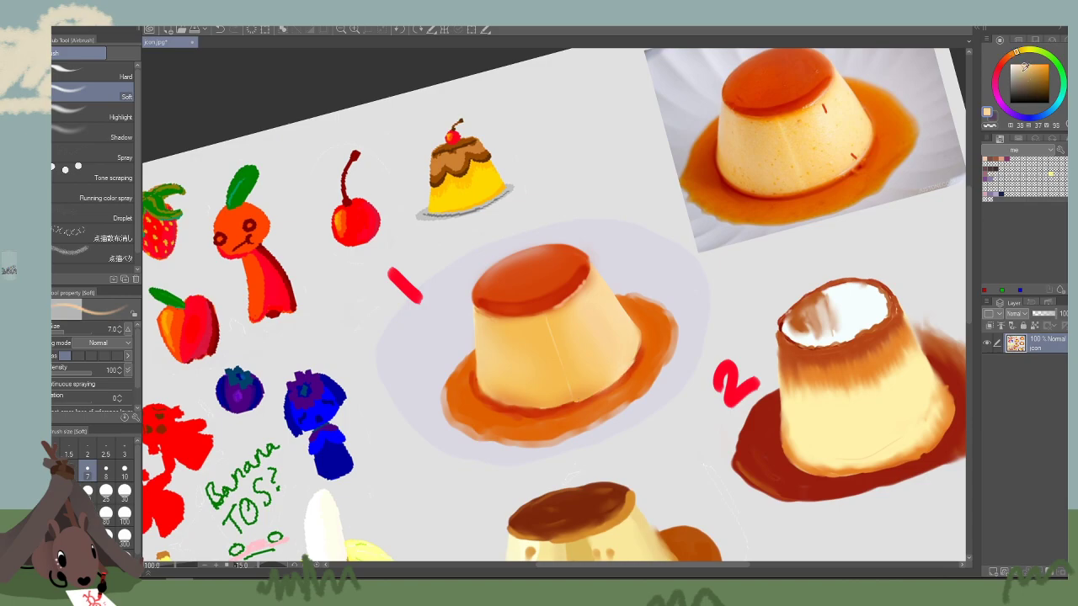
drag(1023, 65, 1022, 60)
key(bracketleft)
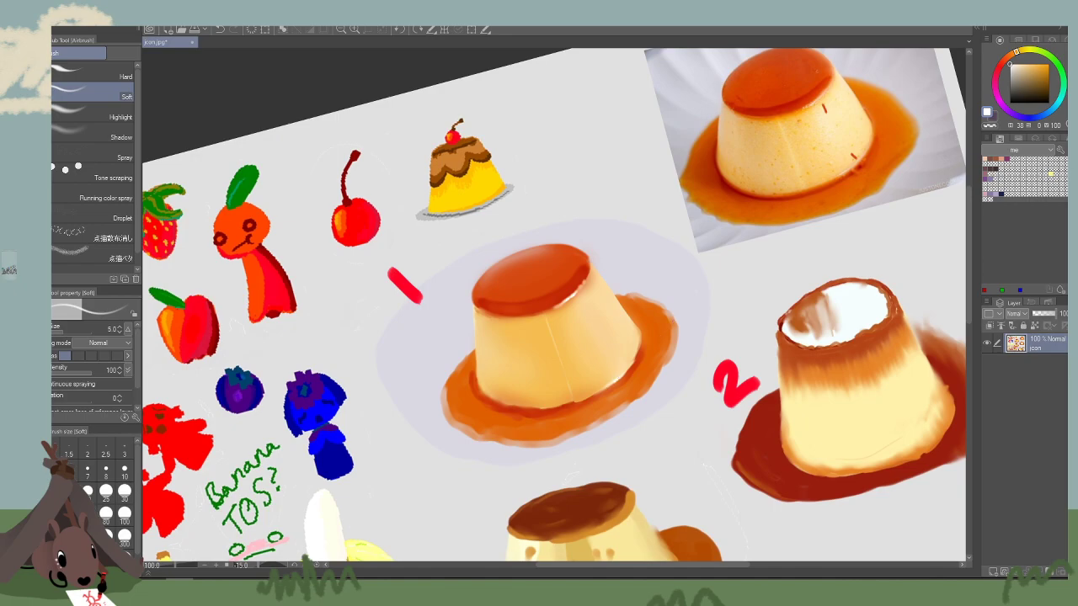
Straighten the canvas to 0 degrees, lasso the upper part of pudding 2's cap, and move it slightly down.
click(379, 30)
click(339, 30)
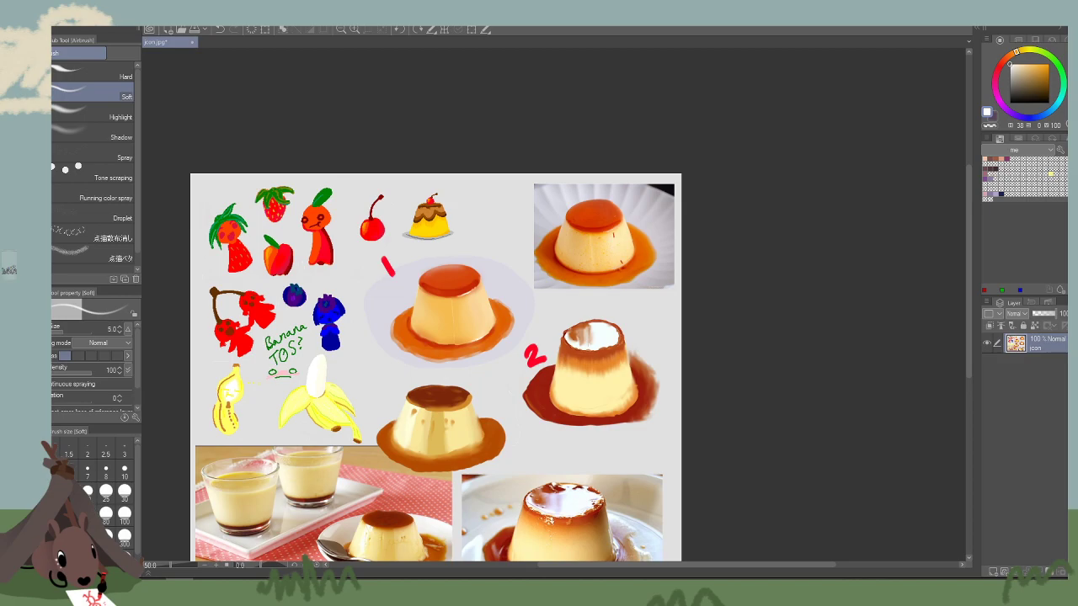
drag(797, 352, 728, 213)
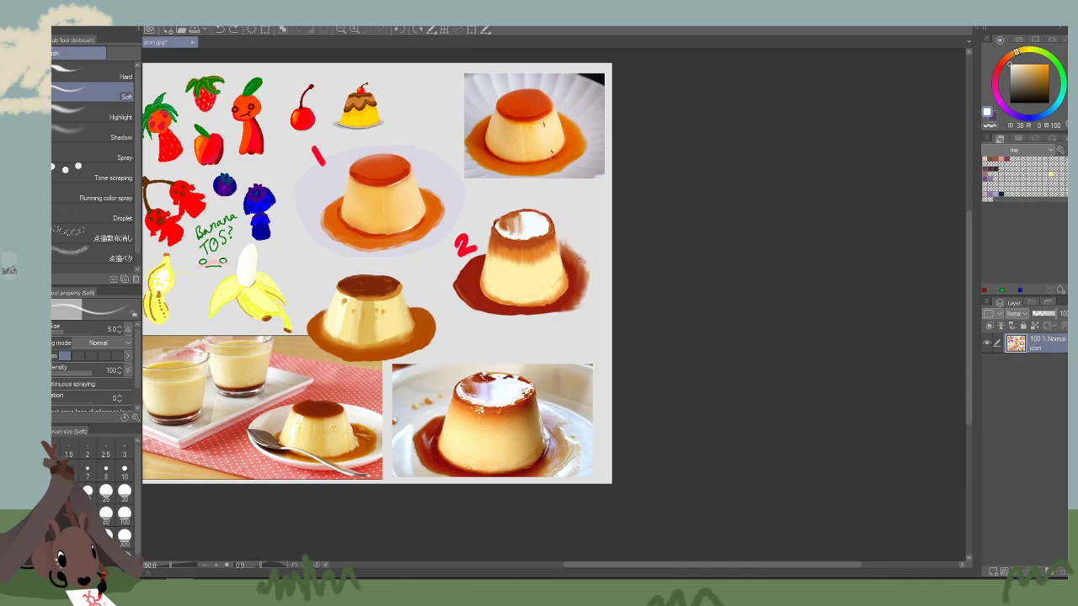
key(m)
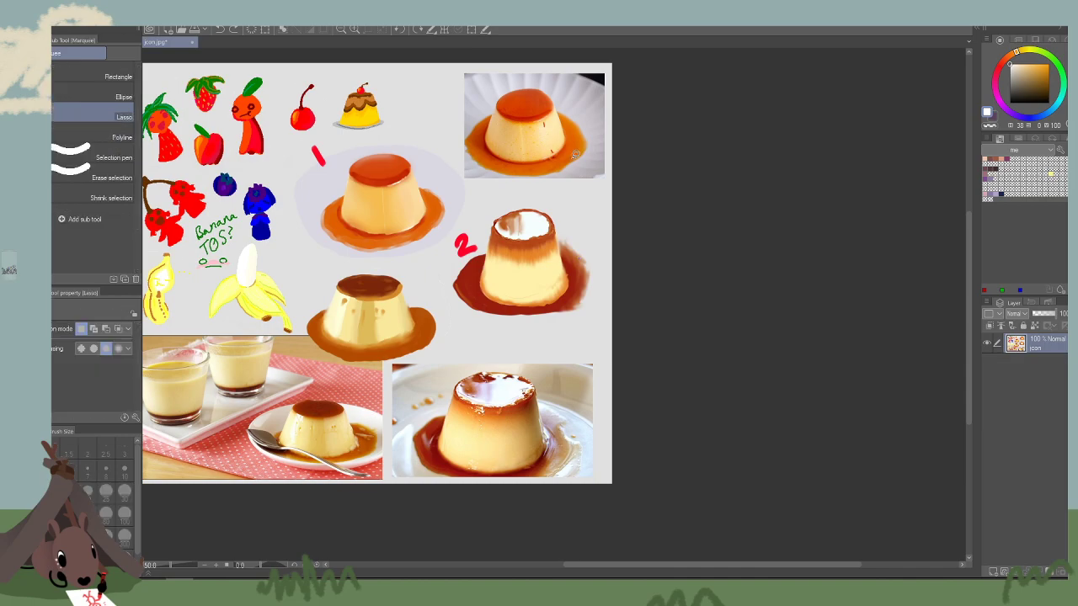
mouse_move(566, 227)
mouse_down()
mouse_move(553, 195)
mouse_move(595, 226)
mouse_up()
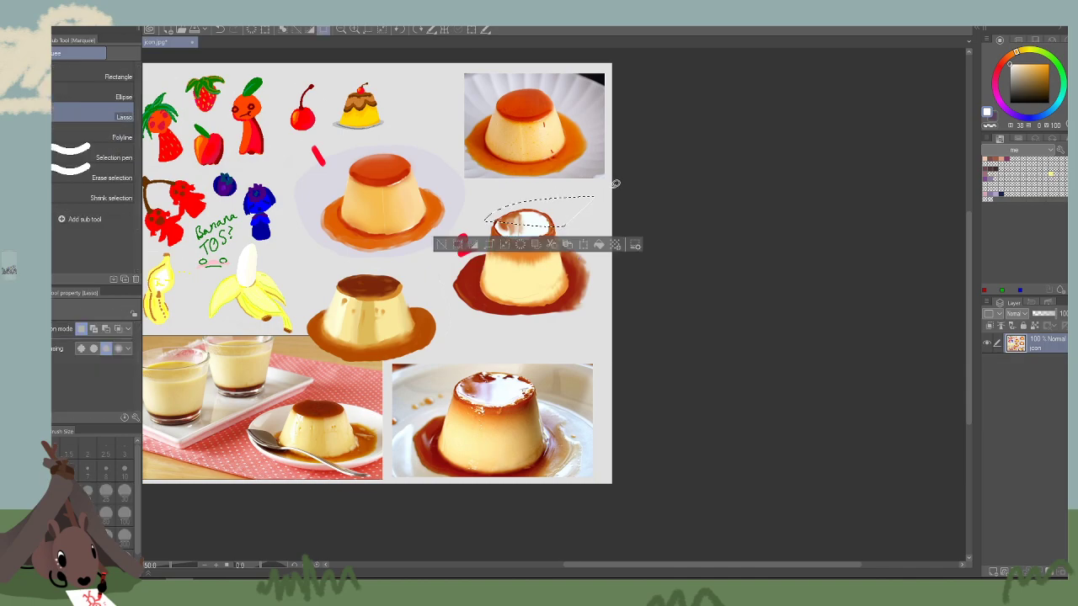
key(ctrl+t)
drag(540, 198, 540, 208)
click(526, 244)
key(ctrl+d)
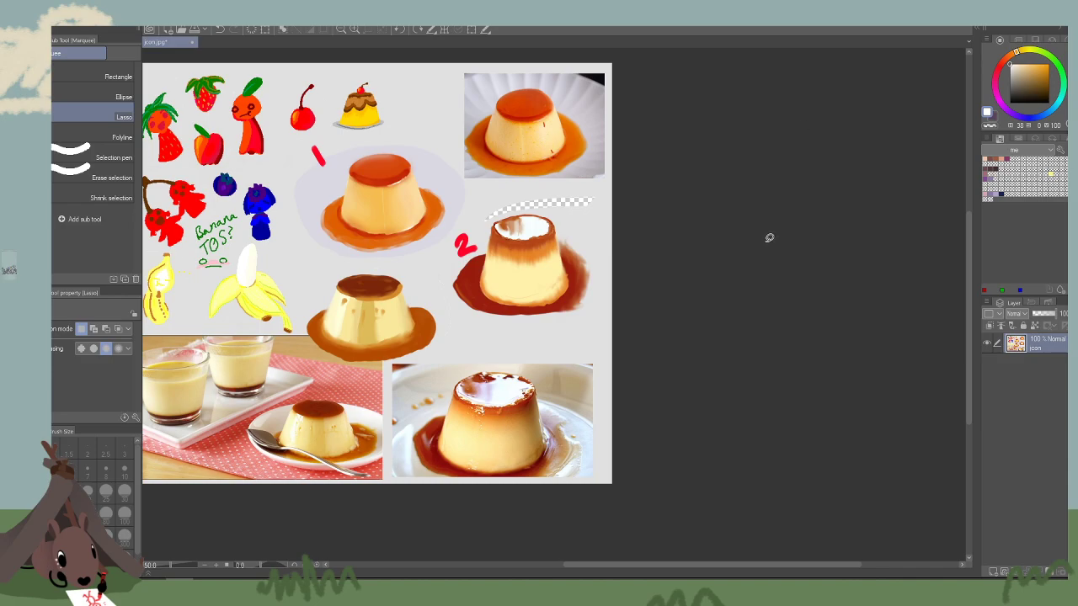
drag(763, 279, 758, 271)
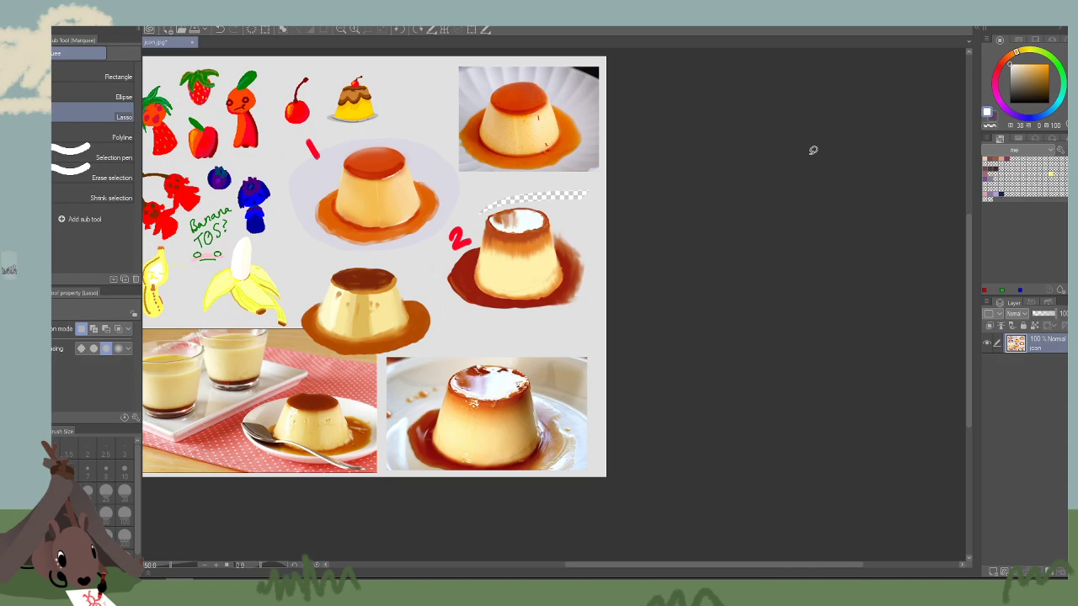
Examine pudding 2 close up and compare its shape with its reference photo.
drag(710, 340, 753, 287)
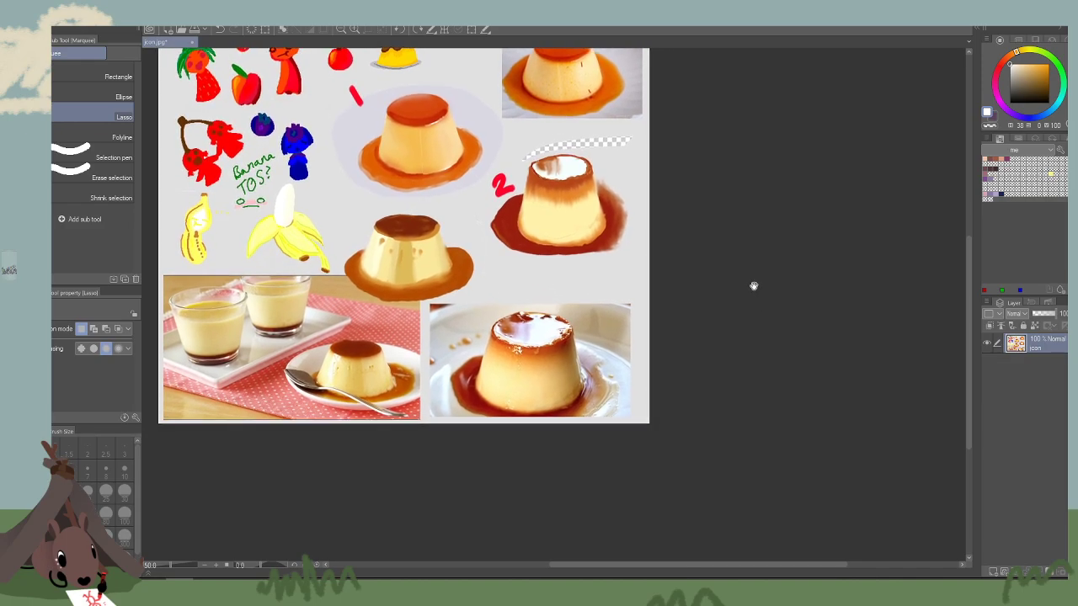
drag(752, 165, 731, 247)
click(357, 30)
click(356, 30)
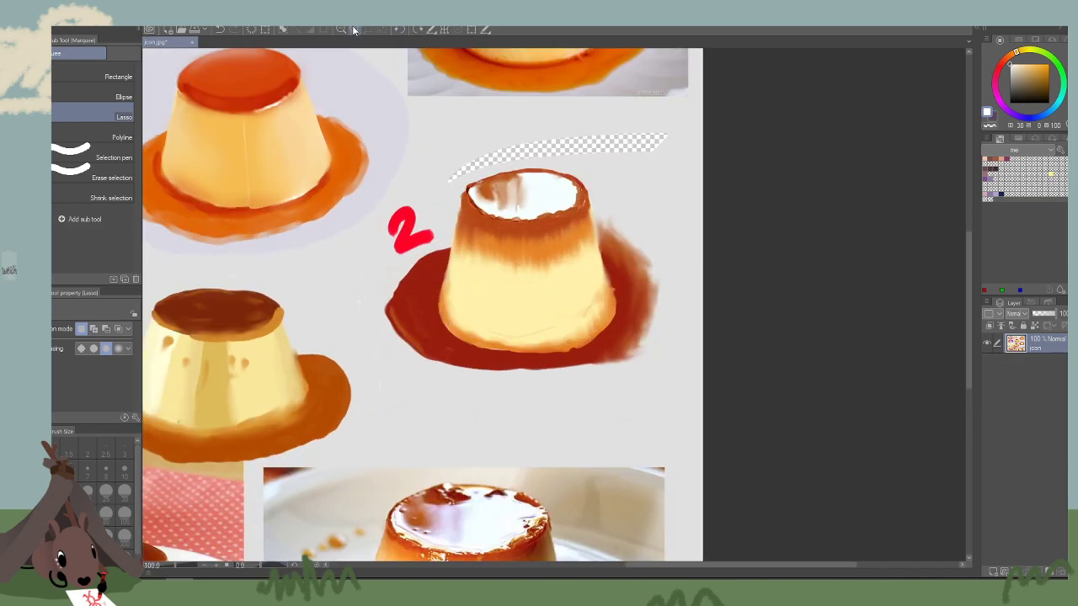
click(355, 30)
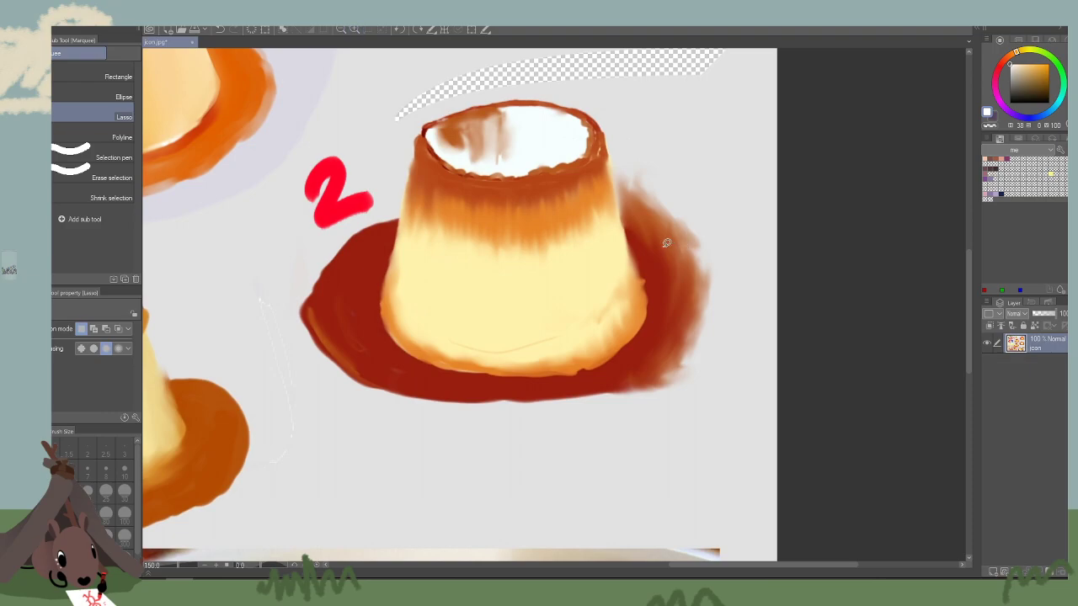
click(340, 30)
click(340, 31)
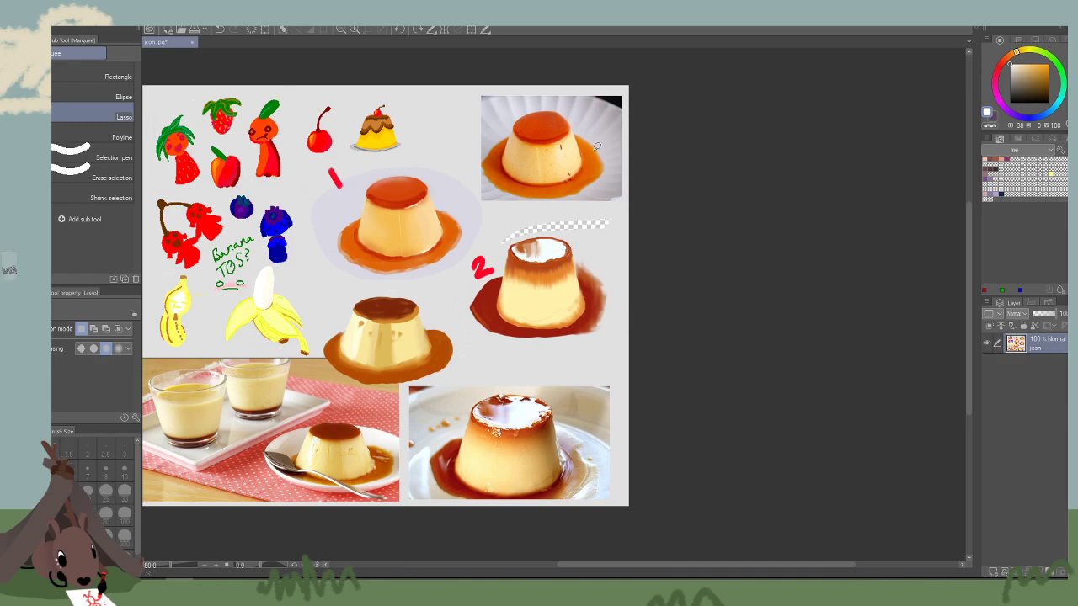
mouse_move(605, 125)
mouse_down()
mouse_move(506, 142)
mouse_move(517, 229)
mouse_move(612, 145)
mouse_move(604, 118)
mouse_up()
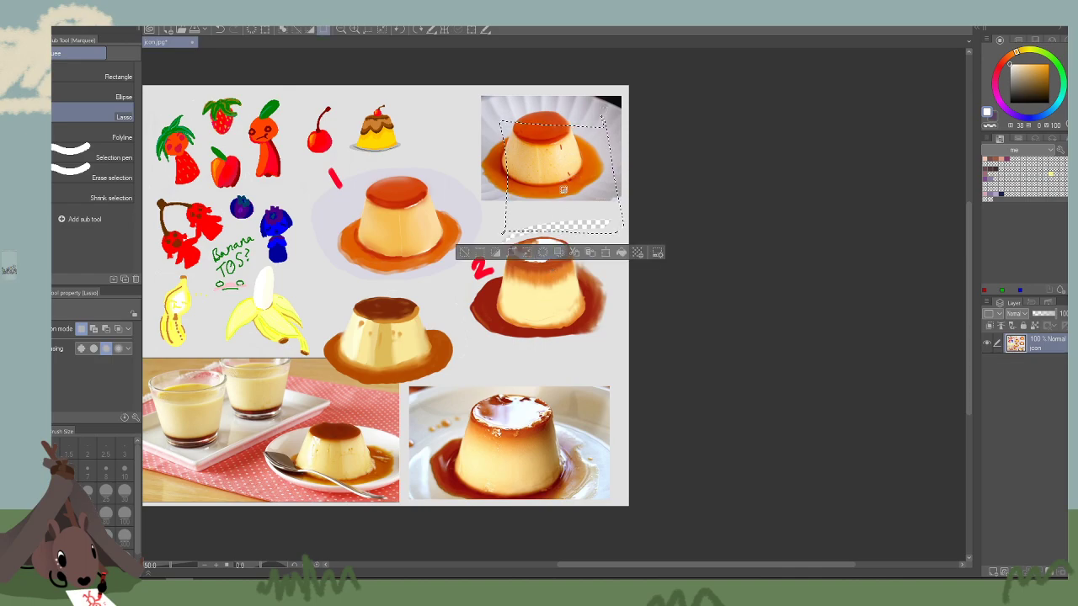
click(562, 201)
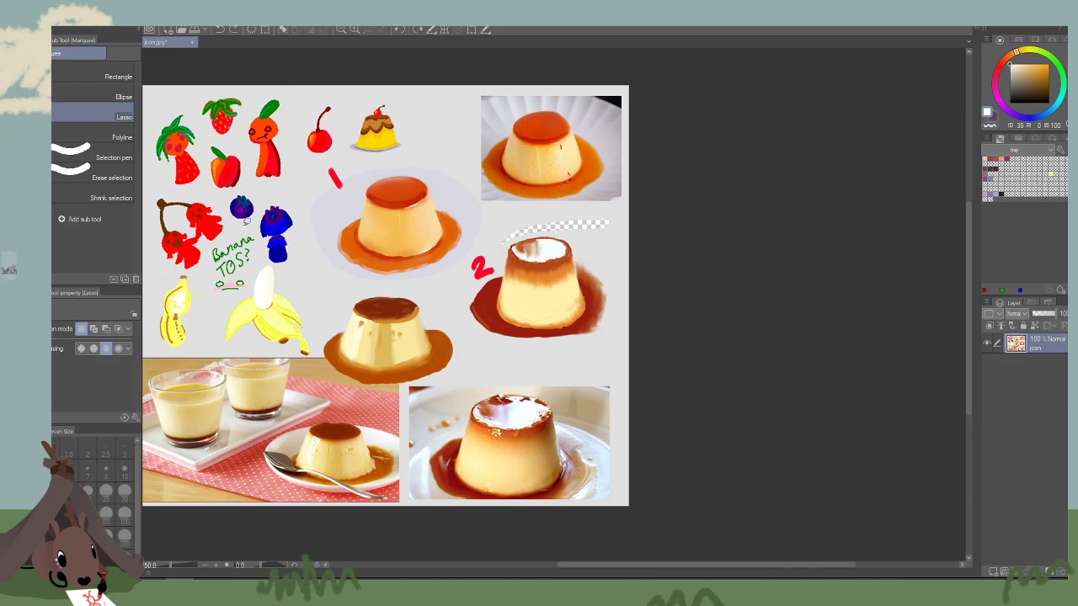
key(p)
key(b)
mouse_move(466, 114)
mouse_down()
mouse_move(518, 214)
mouse_move(515, 265)
mouse_move(455, 265)
mouse_up()
key(bracketleft)
key(bracketleft)
drag(514, 200, 478, 185)
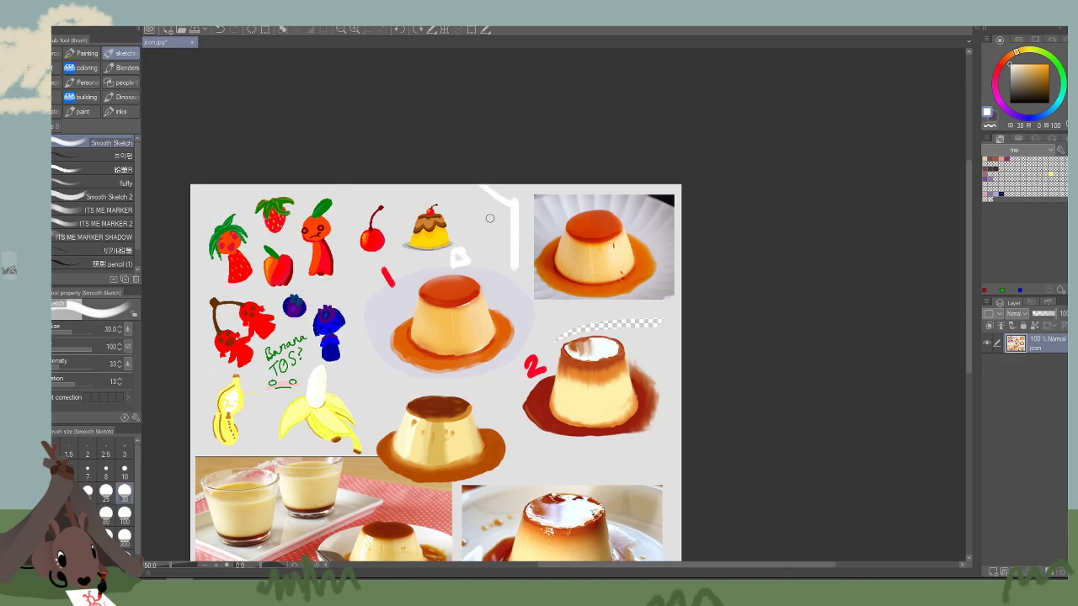
drag(514, 266, 451, 270)
key(ctrl+z)
key(ctrl+z)
key(ctrl+z)
key(ctrl+z)
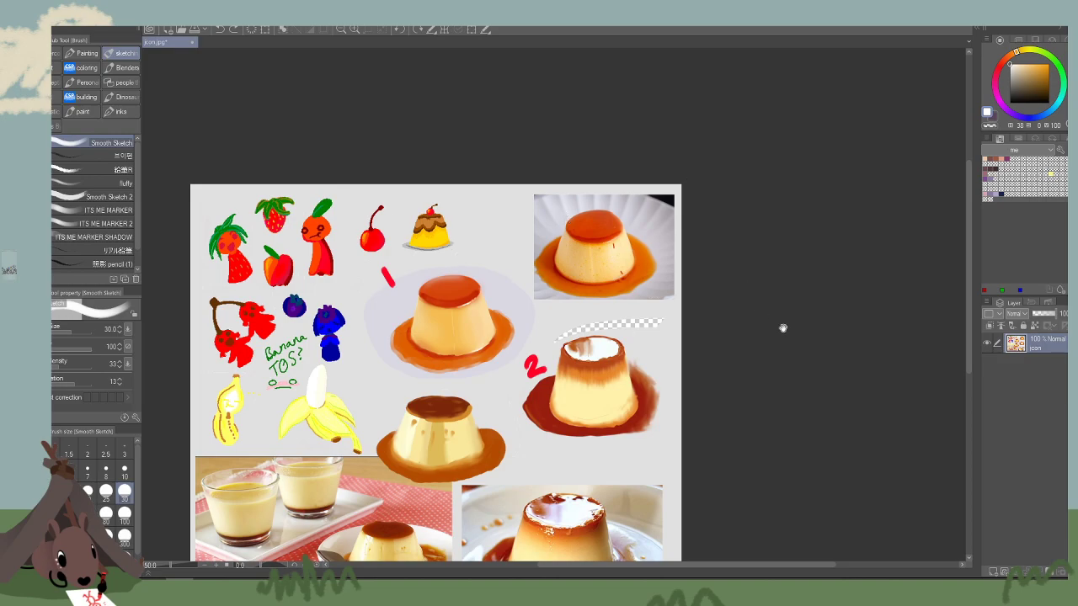
Soften the lower edge of pudding 2's caramel band with cream sampled from its body, using the Soft airbrush at size 45.
drag(783, 328, 737, 192)
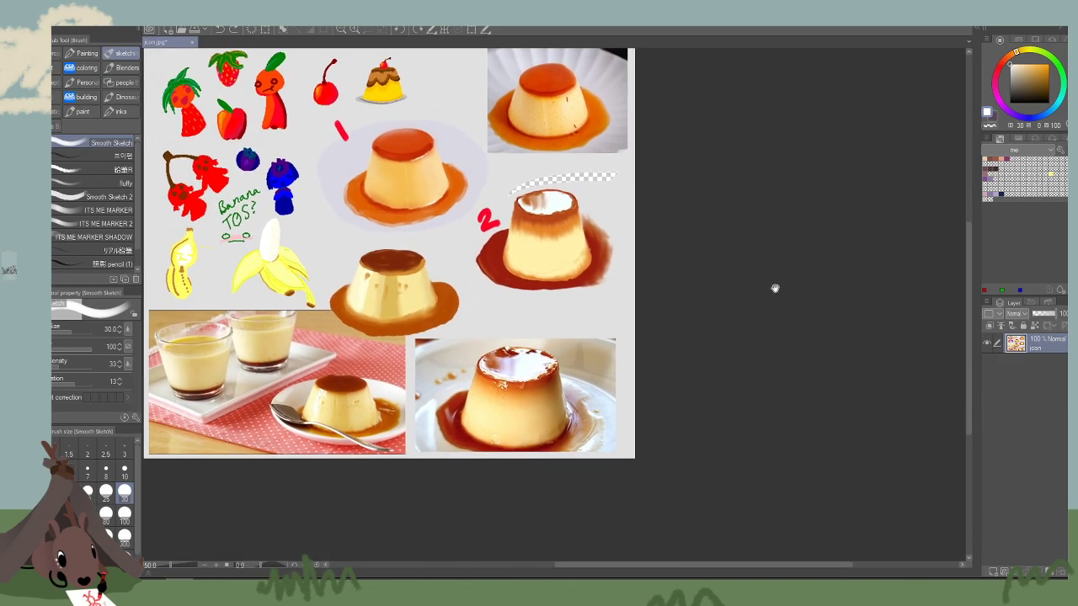
drag(775, 288, 750, 307)
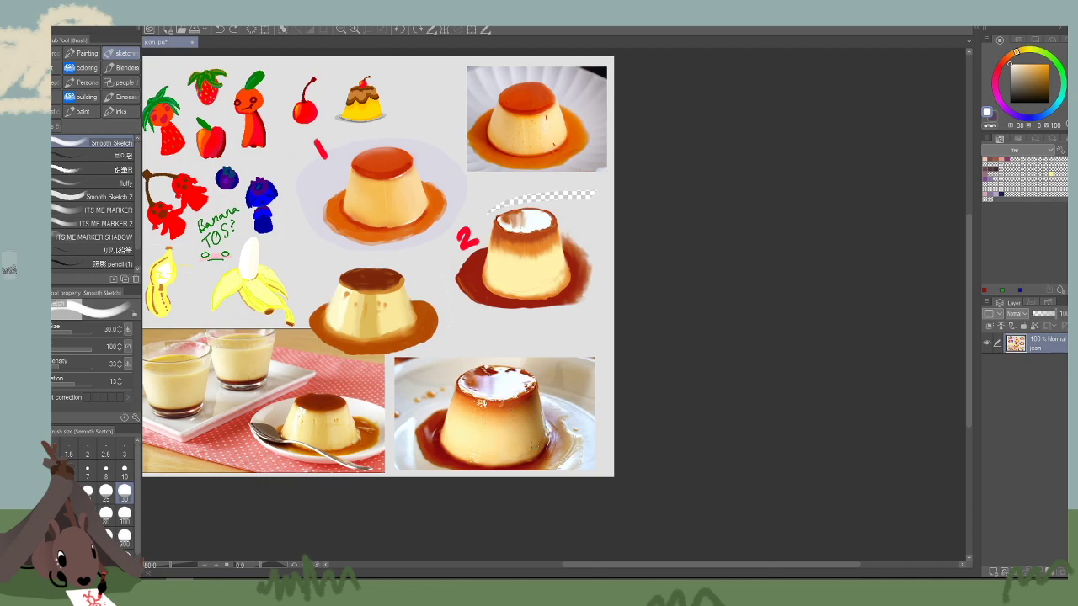
key(bracketright)
key(bracketright)
key(bracketright)
key(ctrl+plus)
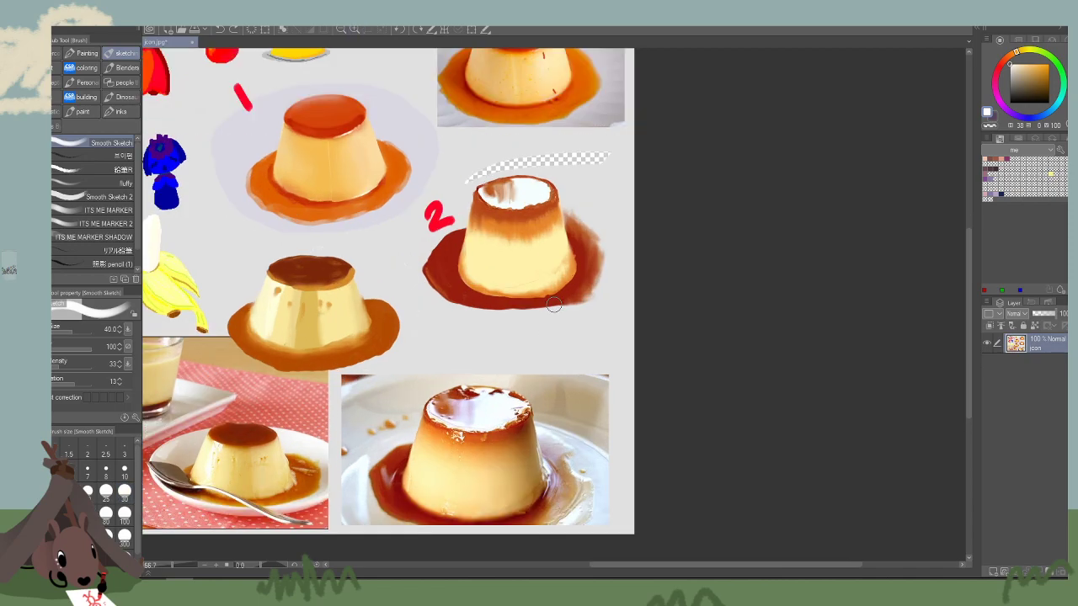
alt+click(515, 446)
key(b)
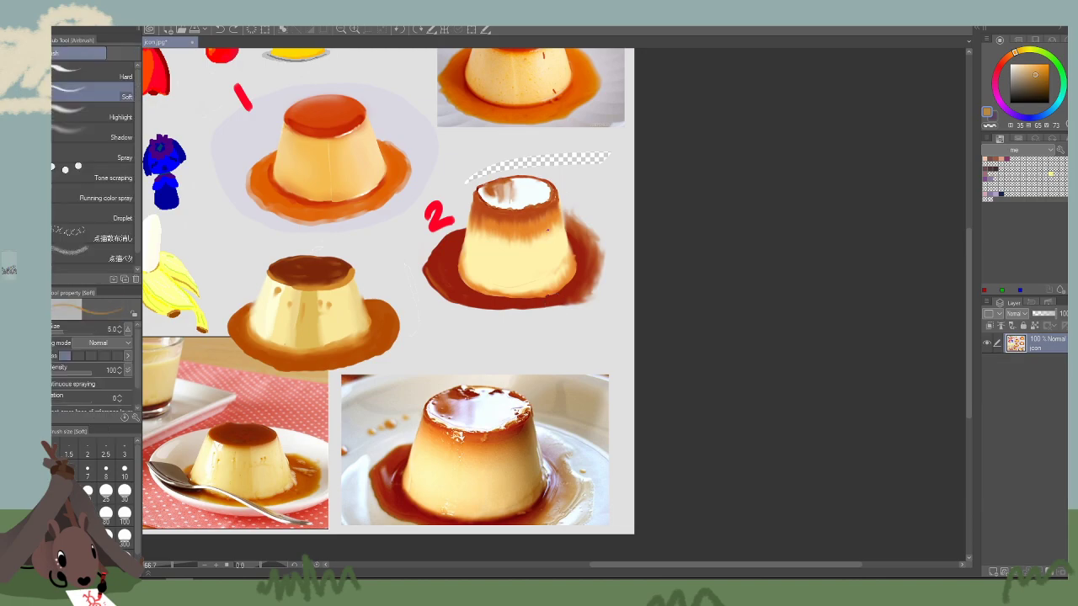
alt+click(548, 229)
key(bracketright)
key(bracketright)
key(bracketright)
key(bracketright)
key(bracketright)
key(bracketright)
key(bracketright)
key(bracketright)
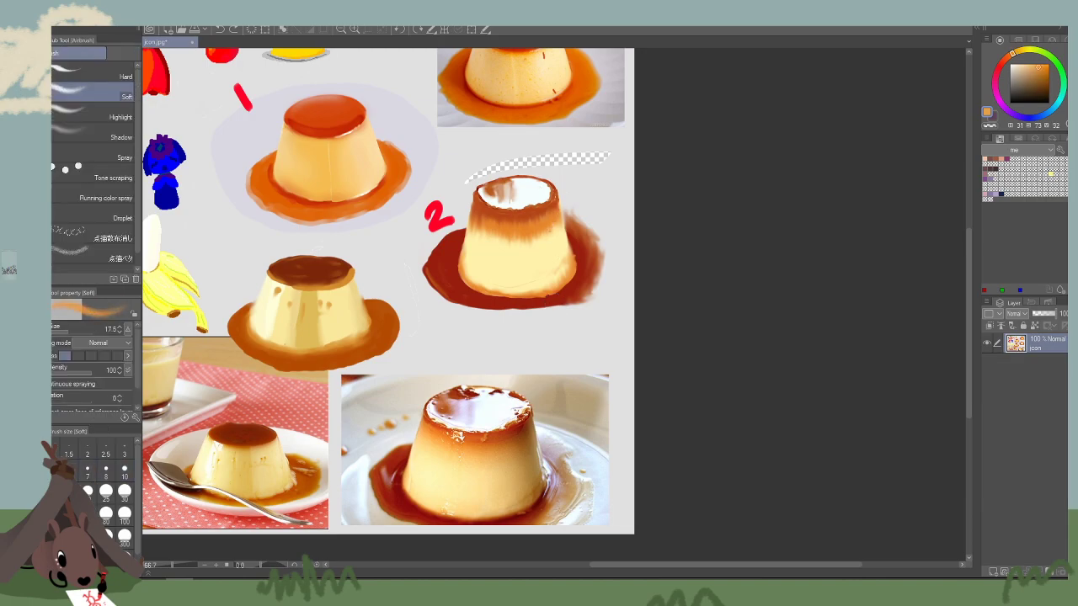
key(bracketright)
key(bracketright)
key(bracketright)
key(bracketright)
key(bracketright)
alt+click(546, 261)
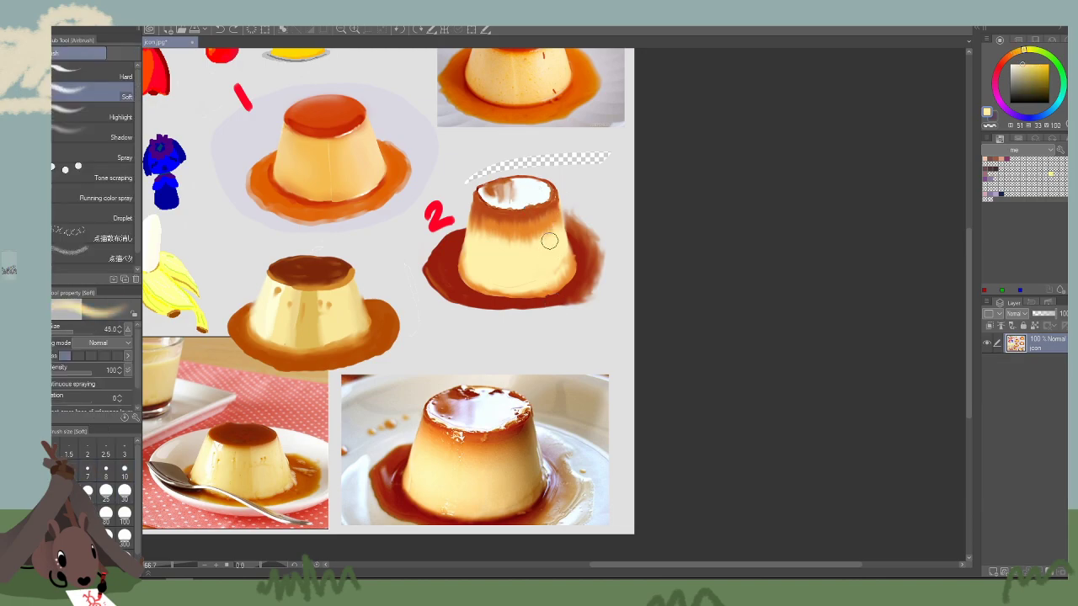
mouse_move(549, 241)
mouse_down()
mouse_move(523, 235)
mouse_move(485, 235)
mouse_up()
Spray orange sampled from the caramel band across pudding 2's upper body, using the Soft airbrush at size 60.
alt+click(505, 224)
key(bracketright)
key(bracketright)
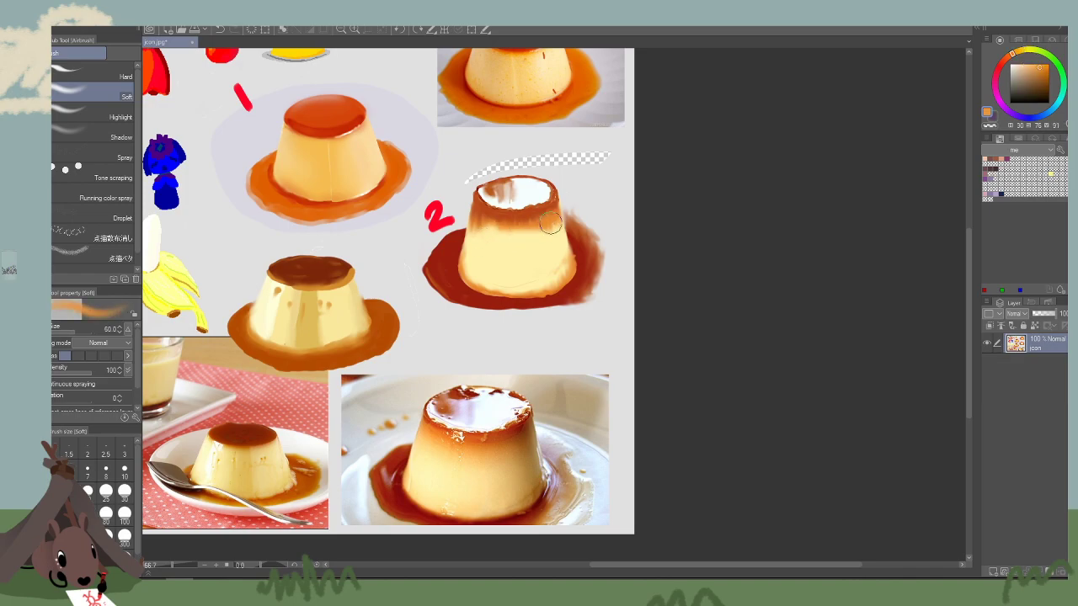
mouse_move(551, 223)
mouse_down()
mouse_move(490, 228)
mouse_move(541, 231)
mouse_move(494, 261)
mouse_move(483, 250)
mouse_move(489, 237)
mouse_move(502, 253)
mouse_move(519, 240)
mouse_move(534, 251)
mouse_move(546, 233)
mouse_move(475, 237)
mouse_move(516, 246)
mouse_move(550, 231)
mouse_move(521, 243)
mouse_move(484, 228)
mouse_move(555, 220)
mouse_move(513, 233)
mouse_move(481, 215)
mouse_move(540, 216)
mouse_move(493, 225)
mouse_move(481, 221)
mouse_move(554, 214)
mouse_move(474, 210)
mouse_move(537, 225)
mouse_move(555, 193)
mouse_up()
Blend pudding 2's caramel band smoothly into the body with sampled cream, using the Soft airbrush at size 125.
key(bracketright)
key(bracketright)
key(bracketright)
key(bracketright)
alt+click(509, 259)
alt+click(555, 220)
key(])
alt+click(542, 252)
drag(549, 237, 474, 230)
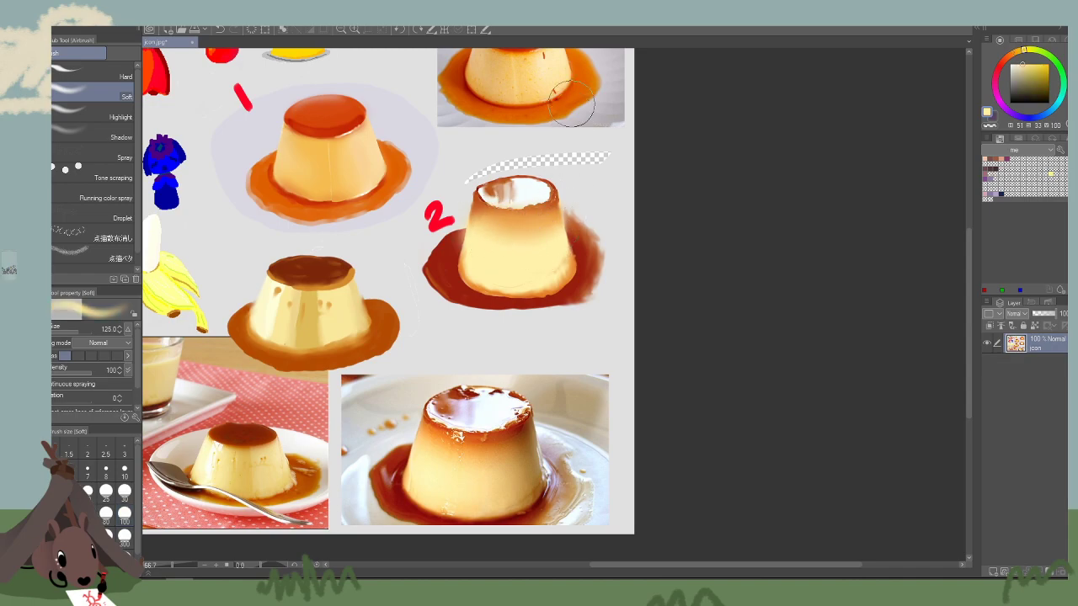
Tidy the left edge of pudding 2's body with dark red sampled from the sauce, reducing the Soft airbrush to size 20.
key([)
key([)
key([)
key([)
key([)
key([)
alt+click(452, 252)
key(bracketleft)
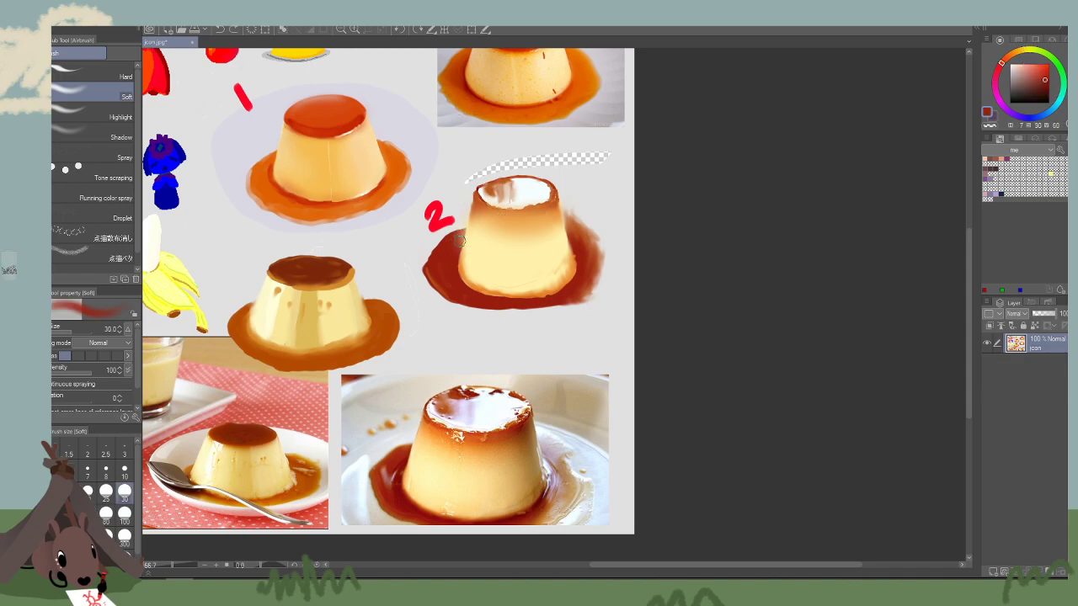
key(bracketleft)
key(bracketleft)
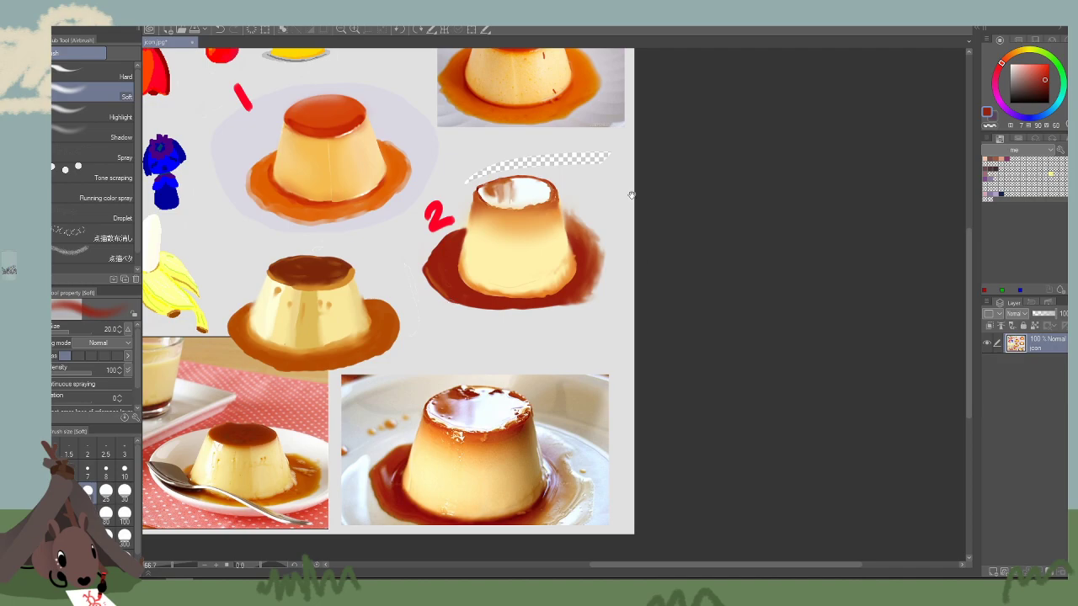
Cover the transparent strip above pudding 2 with sampled light grey background colour, using the Smooth Sketch brush at size 80.
drag(632, 196, 617, 229)
key(b)
key(bracketright)
key(bracketright)
key(bracketright)
key(bracketright)
key(bracketright)
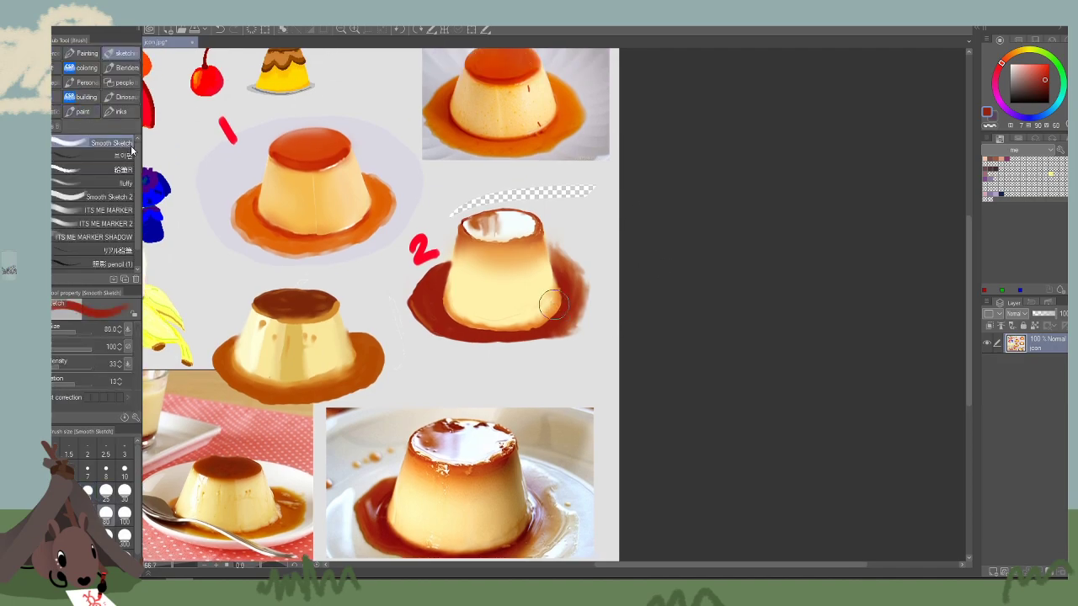
alt+click(596, 218)
mouse_move(599, 200)
mouse_down()
mouse_move(593, 153)
mouse_move(579, 191)
mouse_move(433, 214)
mouse_up()
Trim the outline of pudding 2's cap with the background grey, reducing the Smooth Sketch brush to size 45.
key(bracketleft)
key(bracketleft)
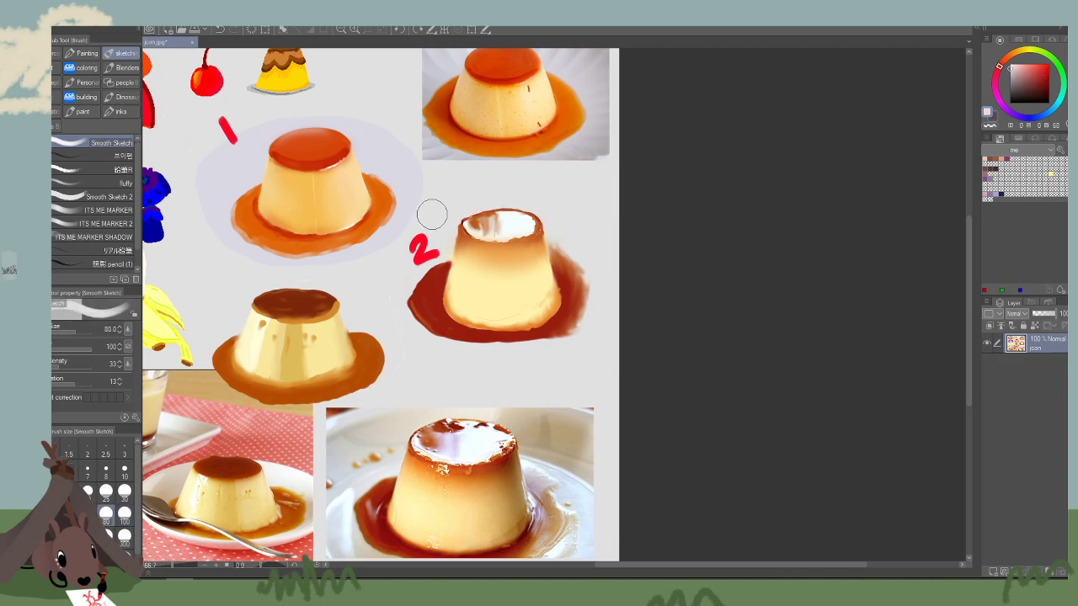
key(bracketleft)
key(bracketleft)
key(bracketleft)
key(bracketleft)
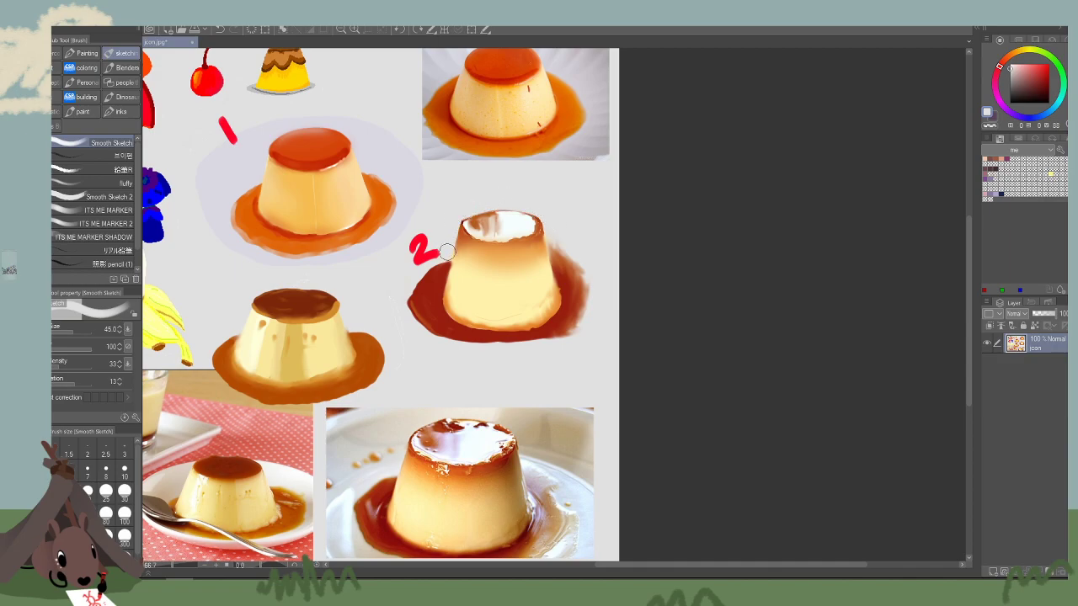
Trim the left edge of pudding 2's sauce pool with the background grey, using the Smooth Sketch brush at size 35.
key(bracketleft)
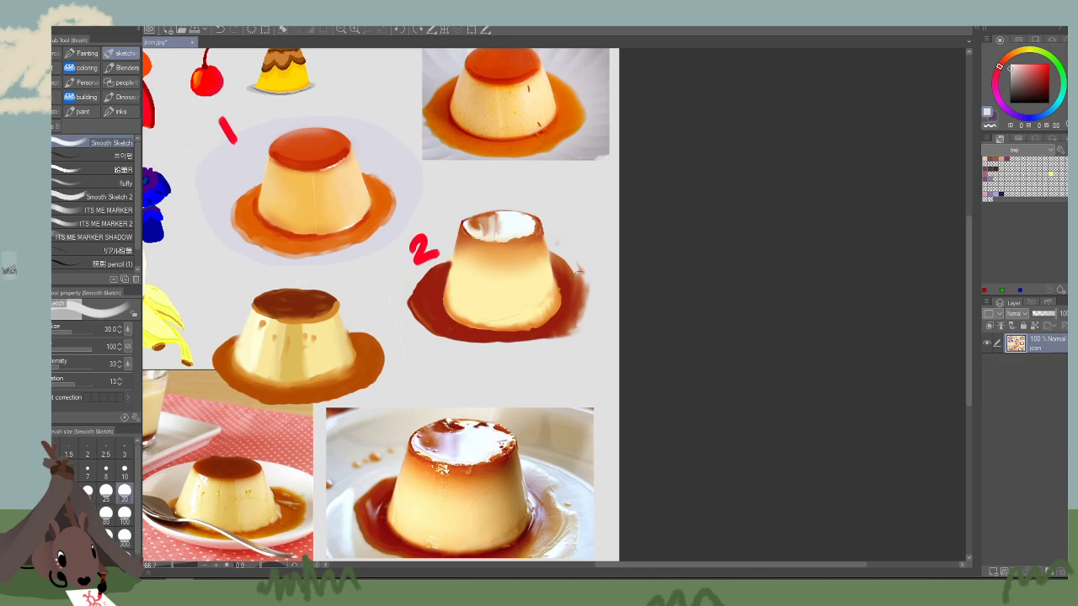
key(bracketright)
key(bracketright)
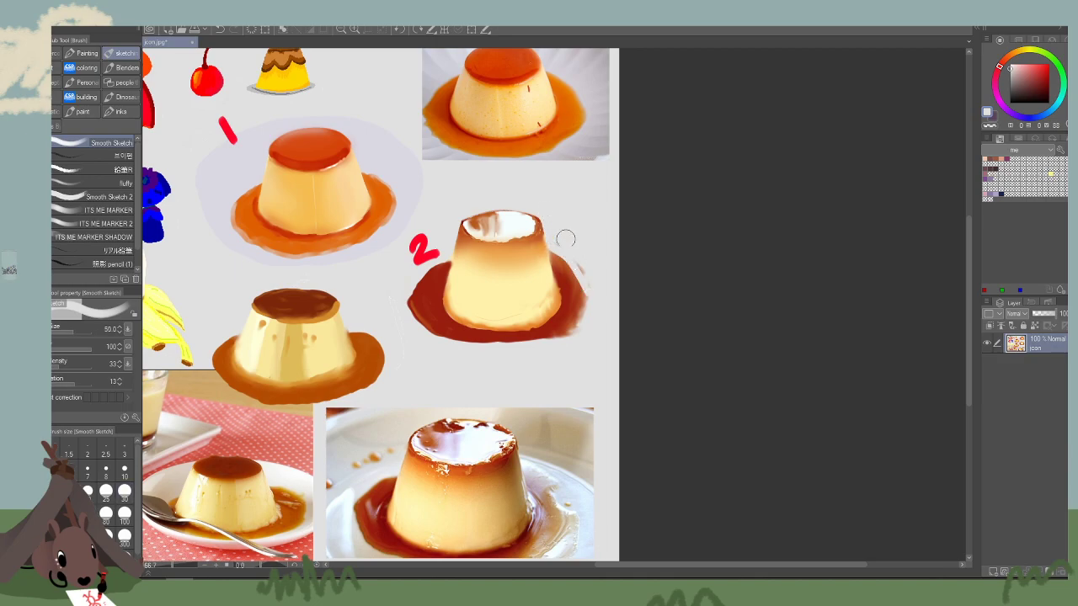
key(ctrl+z)
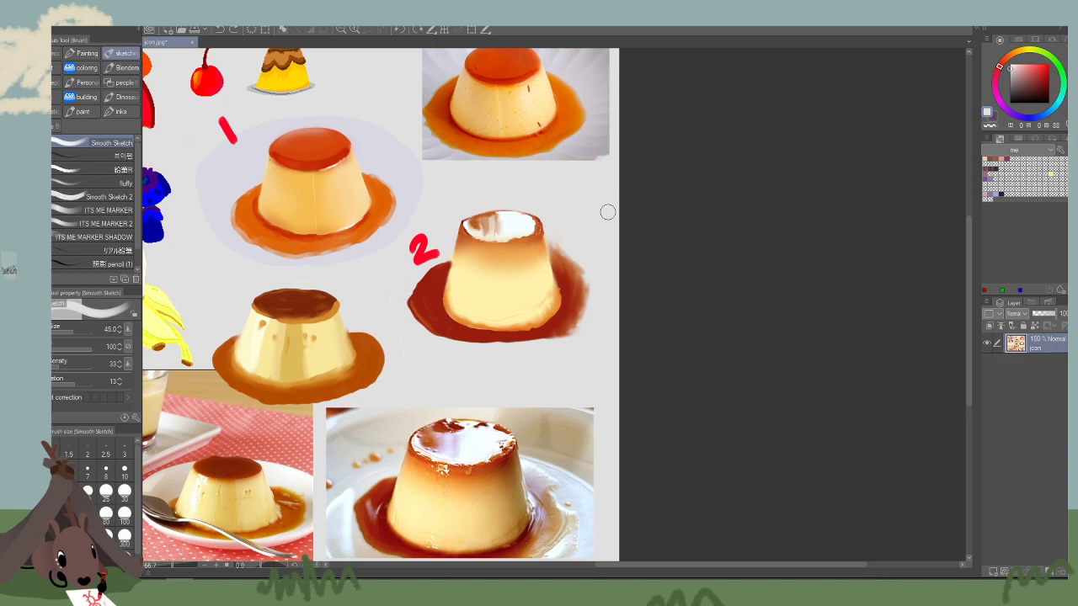
key(bracketleft)
drag(413, 281, 419, 325)
Try marking the front of the pudding in pudding 2's reference photo with a white arrow, and undo the strokes.
mouse_move(597, 418)
mouse_down()
mouse_move(566, 474)
mouse_move(486, 436)
mouse_move(527, 392)
mouse_move(605, 406)
mouse_move(566, 485)
mouse_up()
key(ctrl+z)
drag(647, 509, 714, 321)
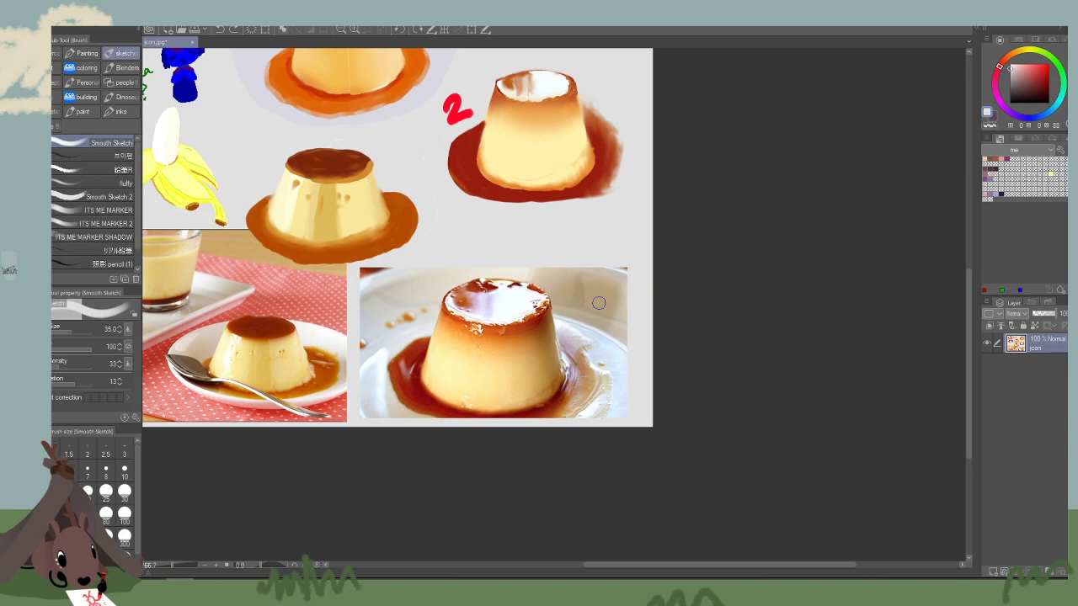
drag(401, 420, 457, 374)
key(ctrl+z)
drag(554, 269, 545, 279)
key(ctrl+z)
alt+click(519, 305)
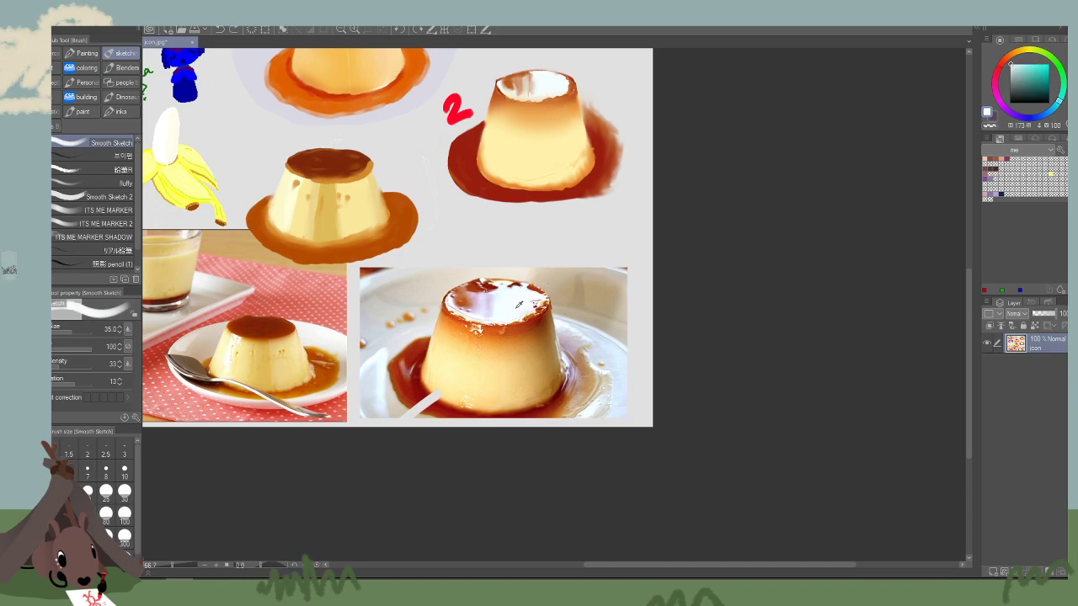
key(ctrl+z)
drag(407, 425, 481, 372)
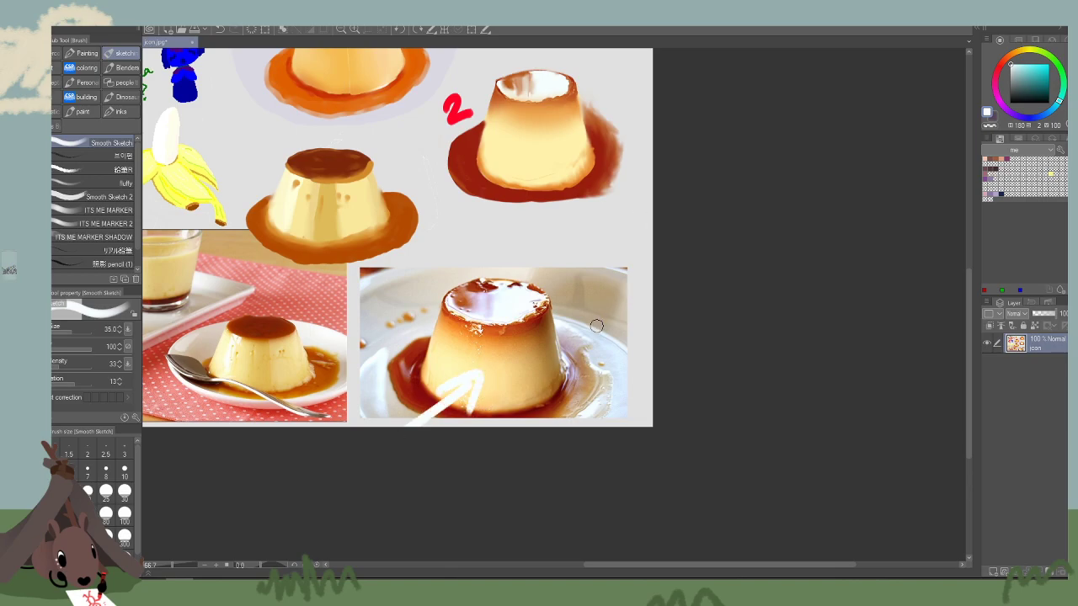
key(ctrl+z)
key(ctrl+z)
Try a thinner white arrow pointing at the reference pudding's upper right edge, using the Smooth Sketch brush at size 17.5.
key(bracketleft)
key(bracketleft)
key(bracketleft)
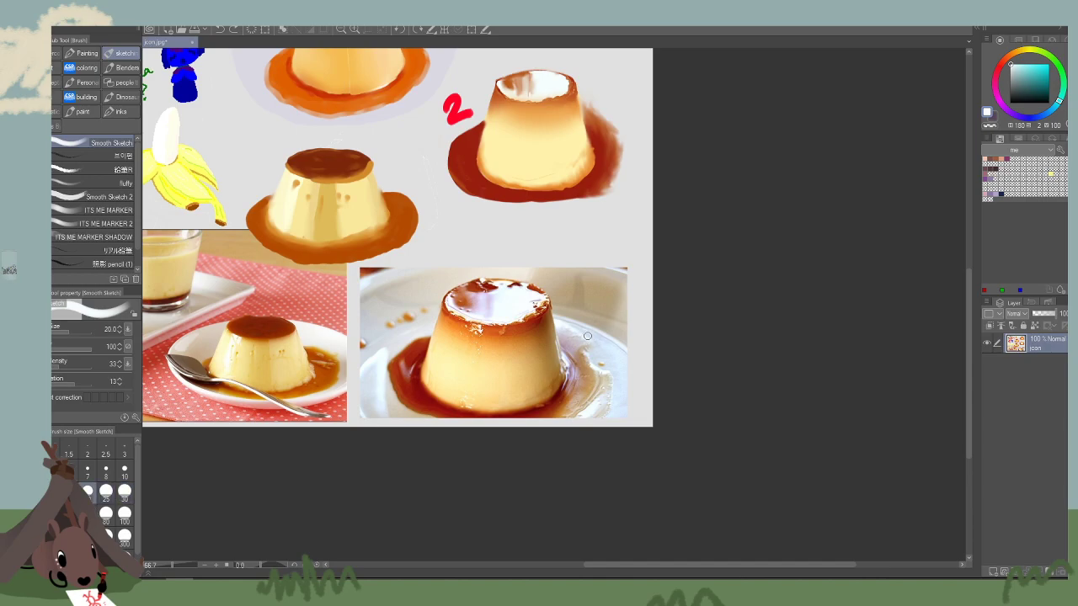
mouse_move(434, 426)
mouse_down()
mouse_move(473, 371)
mouse_move(474, 430)
mouse_up()
key(ctrl+z)
mouse_move(601, 238)
mouse_down()
mouse_move(564, 298)
mouse_move(561, 277)
mouse_move(600, 298)
mouse_up()
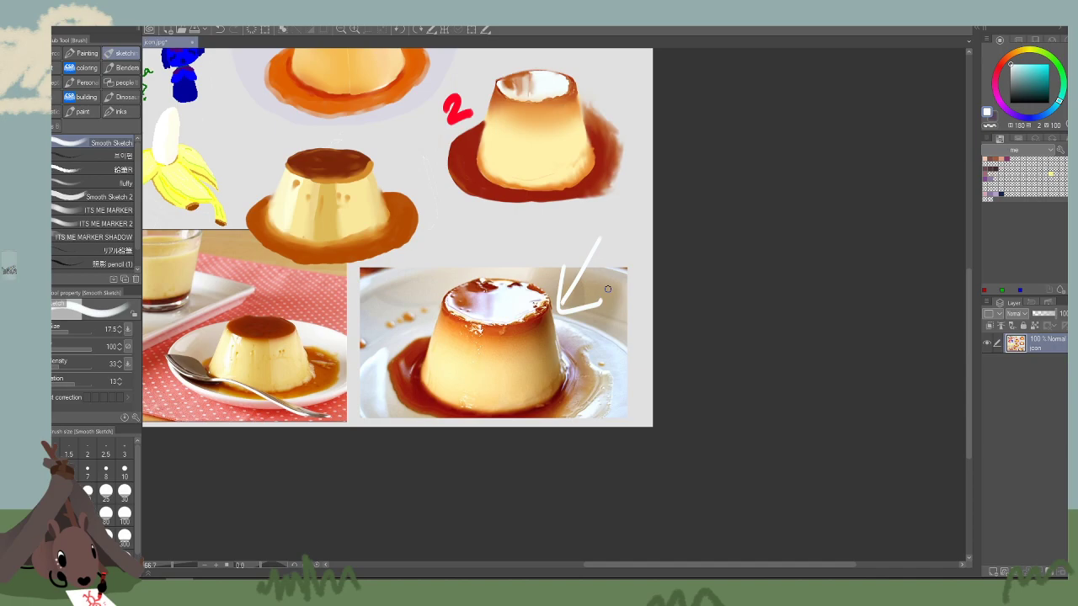
key(ctrl+z)
key(ctrl+z)
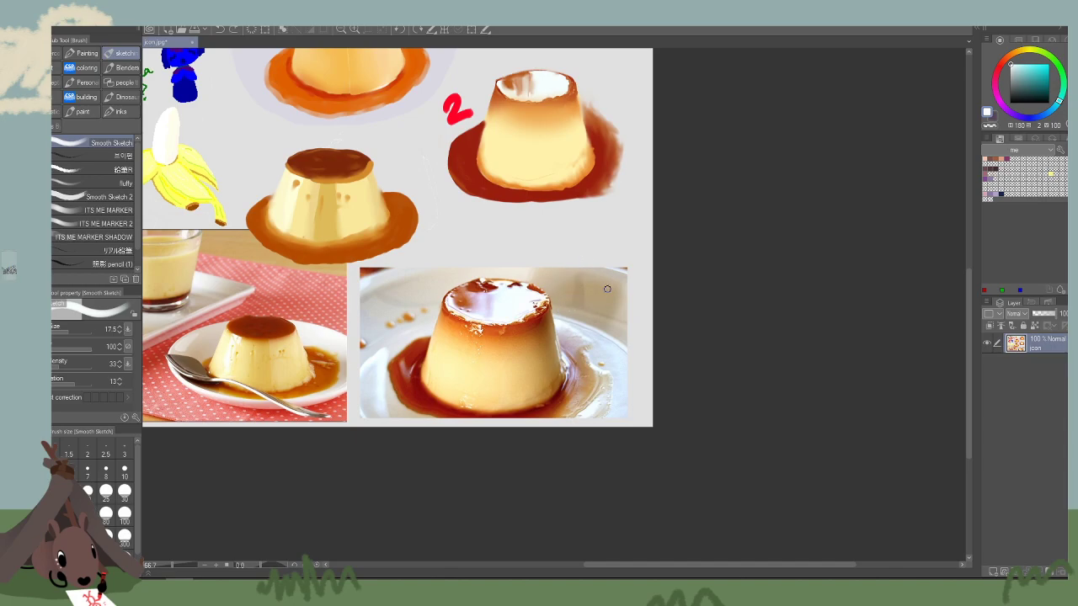
Shade the right side of pudding 2's body with an orange sampled from the artwork, using the Soft airbrush at size 100.
click(354, 30)
drag(763, 325, 802, 285)
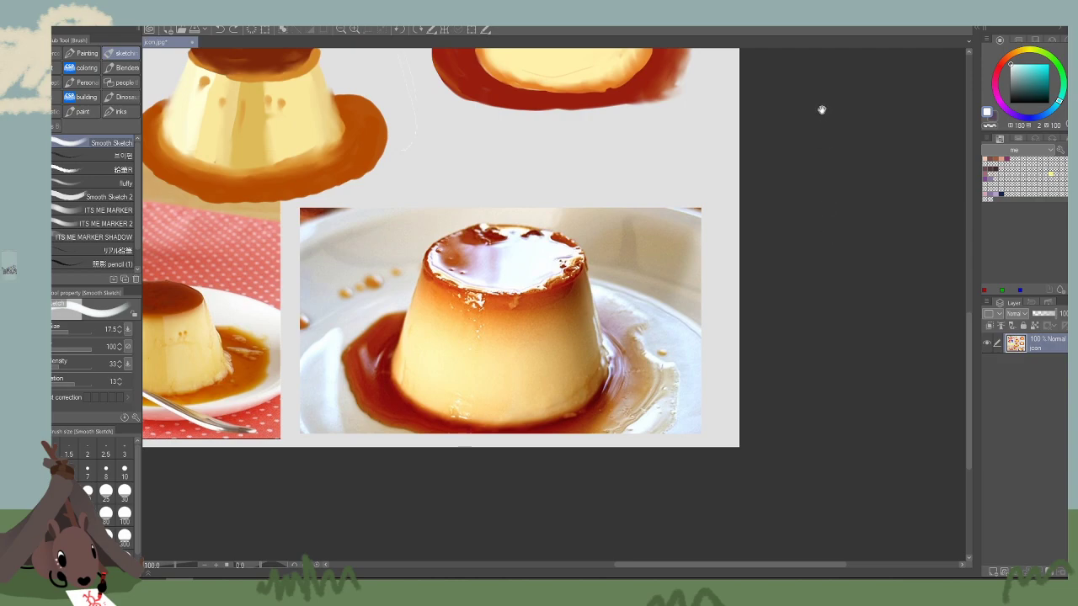
mouse_move(820, 106)
mouse_down()
mouse_move(760, 366)
mouse_move(757, 328)
mouse_up()
alt+click(519, 195)
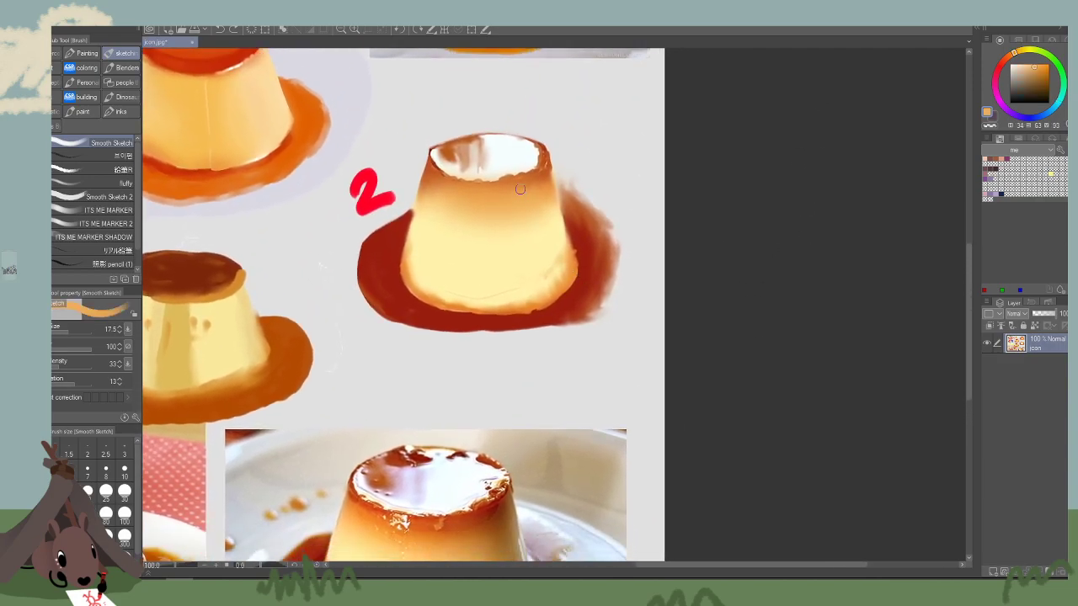
key(])
key(])
key(])
key(])
alt+click(193, 155)
key(])
key(])
key(])
key(])
key(])
key(])
key(b)
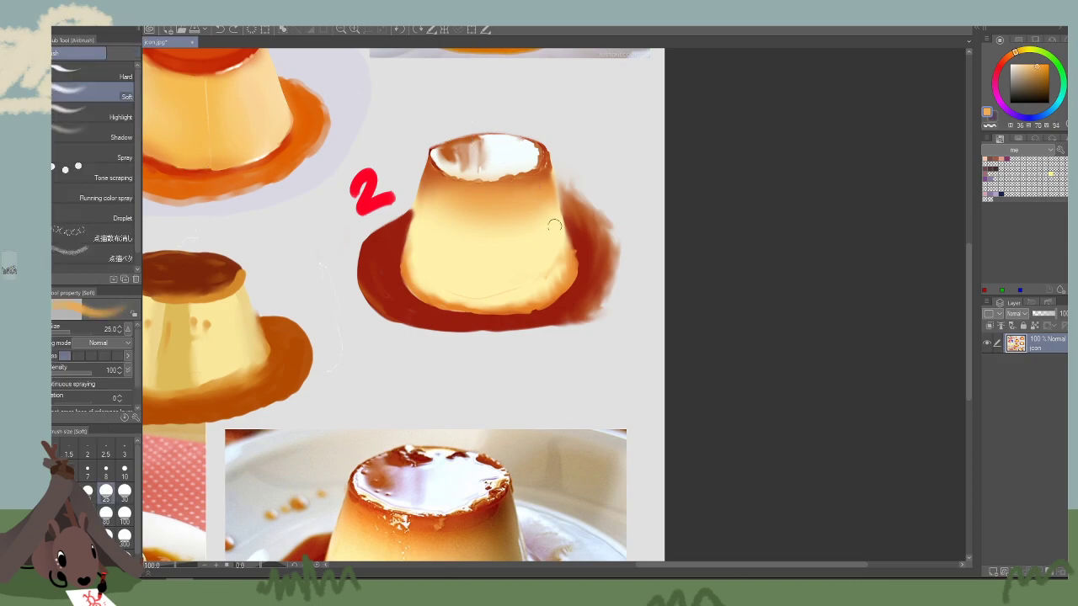
key(ctrl+minus)
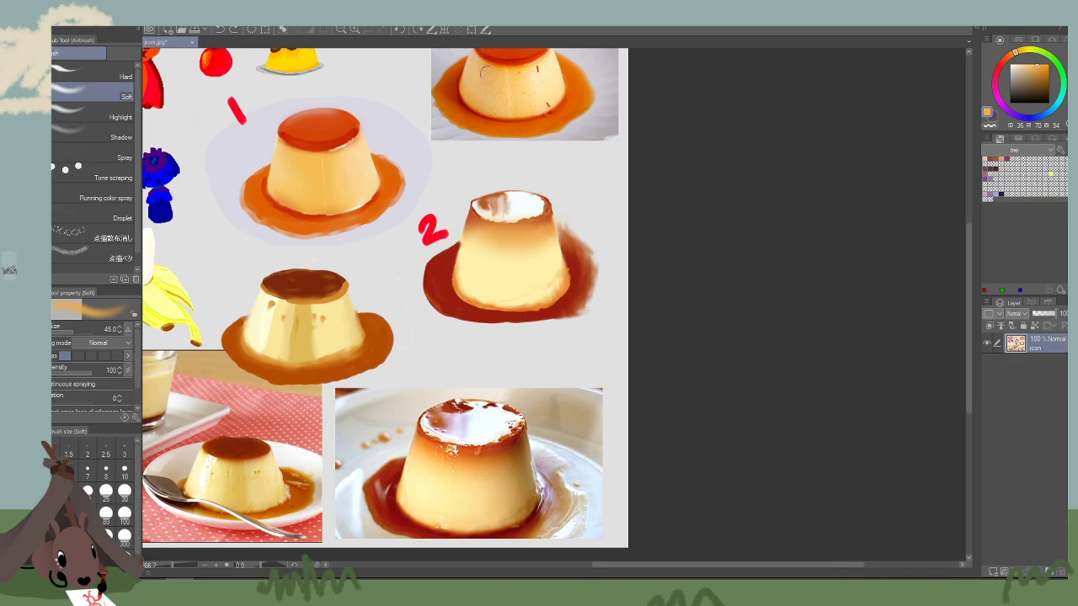
key(bracketright)
key(bracketright)
key(bracketright)
key(bracketright)
key(bracketright)
mouse_move(548, 235)
mouse_down()
mouse_move(547, 259)
mouse_move(528, 240)
mouse_up()
Lighten the centre of pudding 2's body with its sampled pale yellow, using the Soft airbrush at size 125.
alt+click(510, 265)
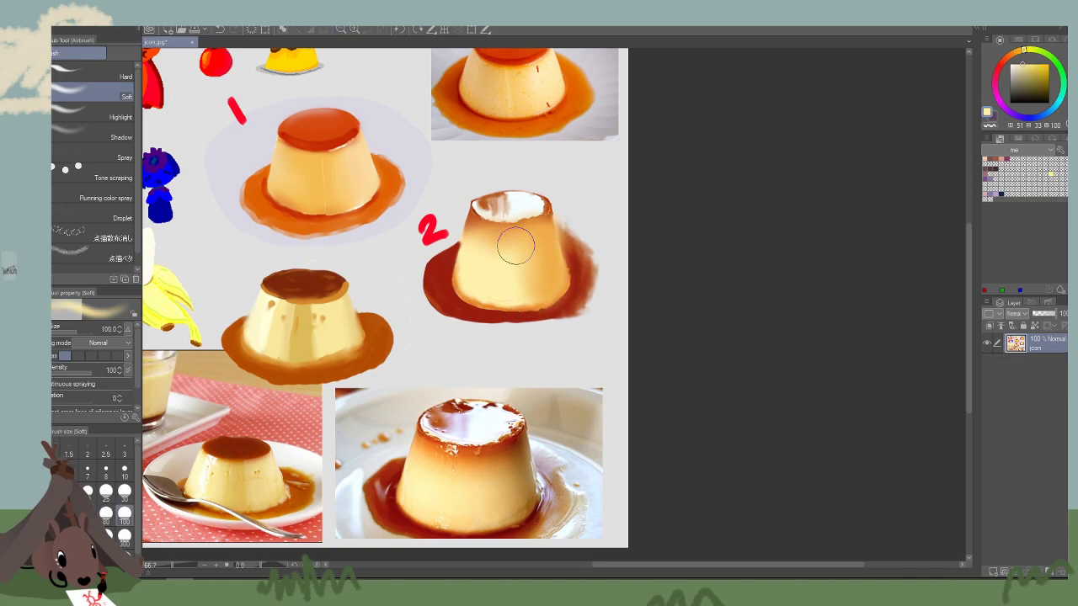
key(bracketright)
key(bracketright)
drag(506, 264, 512, 265)
Darken the right edge of pudding 2's body with dark brown, using the Soft airbrush at size 12.5.
key(bracketleft)
key(bracketleft)
key(bracketleft)
key(bracketleft)
key(bracketleft)
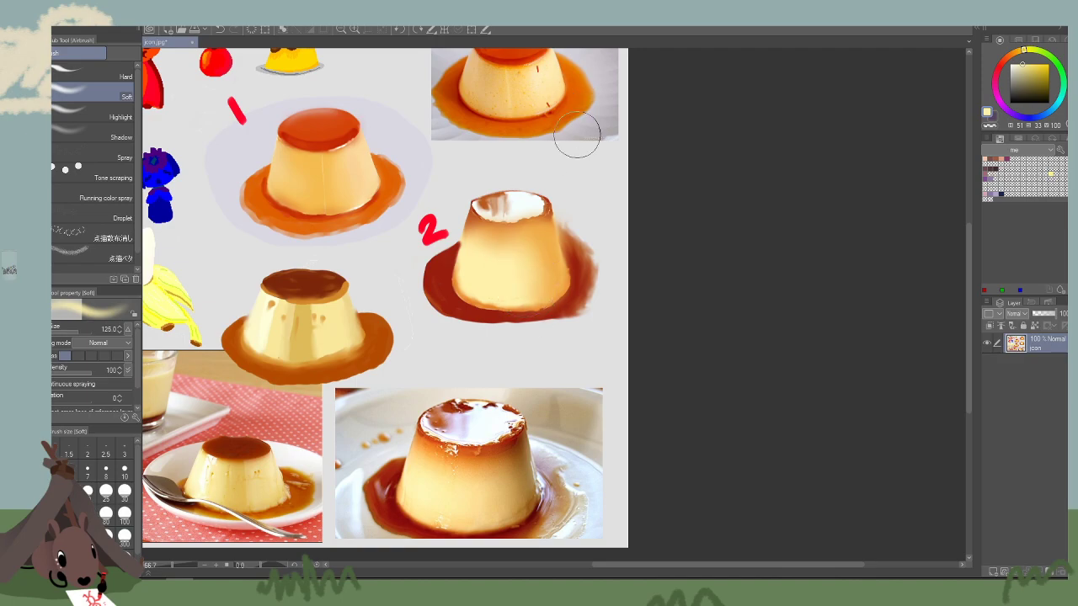
alt+click(553, 225)
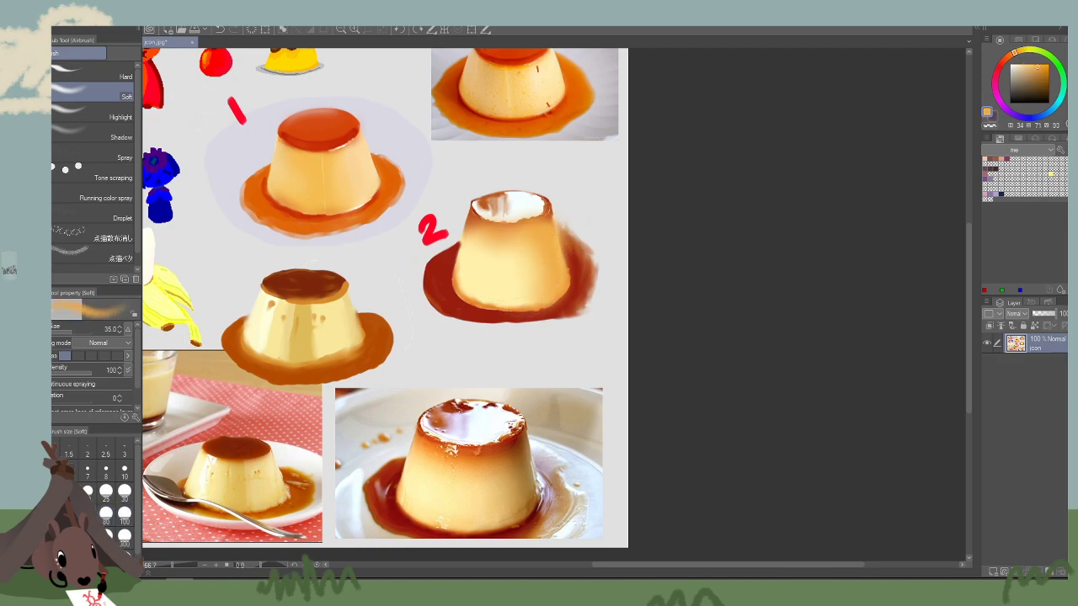
key(bracketleft)
key(bracketleft)
key(bracketleft)
key(bracketleft)
key(bracketleft)
key(bracketleft)
key(bracketleft)
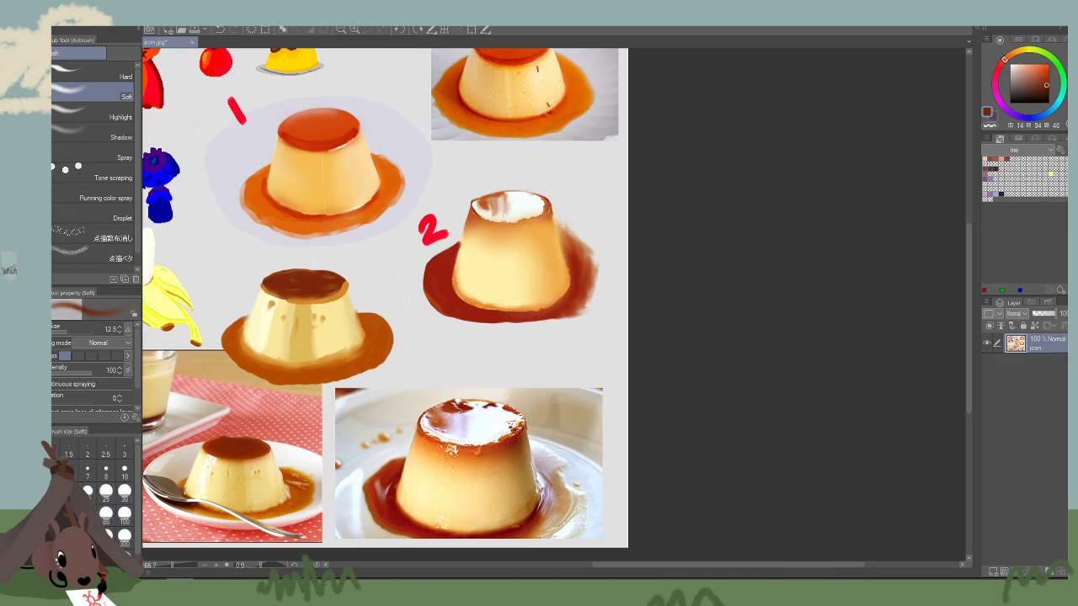
mouse_move(554, 221)
mouse_down()
mouse_move(566, 281)
mouse_move(563, 298)
mouse_move(541, 307)
mouse_move(562, 236)
mouse_move(552, 297)
mouse_up()
Widen the shadow along pudding 2's right side with a sampled orange-brown, enlarging the Soft airbrush to size 35.
key(bracketright)
key(bracketright)
alt+click(574, 251)
key(bracketright)
alt+click(561, 252)
alt+click(556, 256)
key(bracketright)
key(bracketright)
key(bracketright)
mouse_move(552, 220)
mouse_down()
mouse_move(560, 288)
mouse_move(544, 303)
mouse_up()
key(bracketright)
key(bracketright)
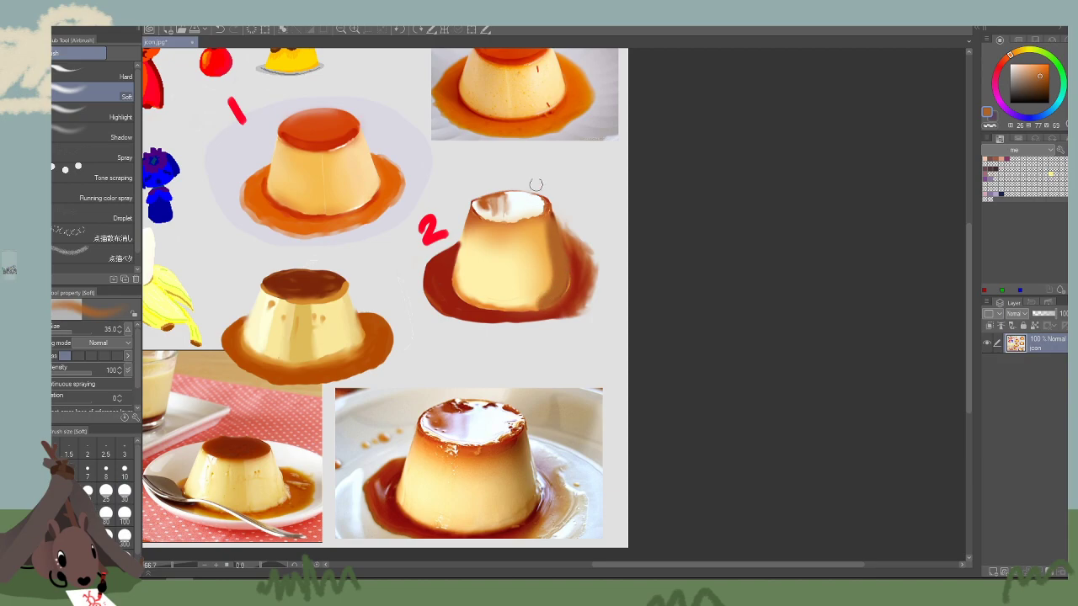
drag(546, 224, 537, 300)
Blend the inner edge of pudding 2's right-side shadow with sampled orange tones, enlarging the Soft airbrush to size 90.
alt+click(535, 250)
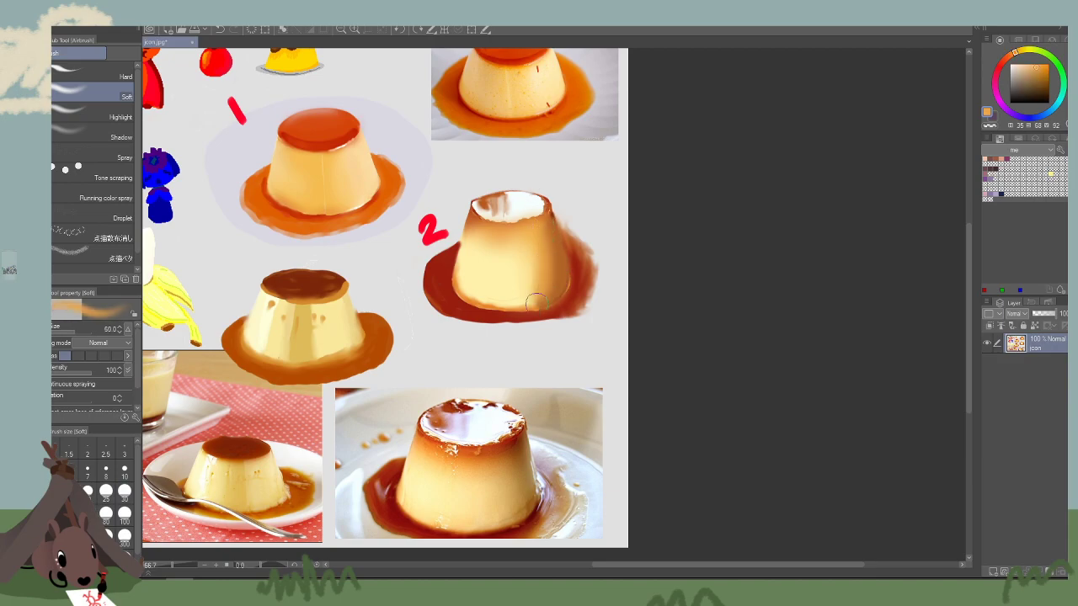
key(bracketright)
key(bracketright)
key(bracketright)
mouse_move(537, 247)
mouse_down()
mouse_move(515, 312)
mouse_move(532, 293)
mouse_move(517, 271)
mouse_move(520, 313)
mouse_move(538, 291)
mouse_move(533, 230)
mouse_move(551, 291)
mouse_up()
key(bracketright)
alt+click(517, 274)
alt+click(530, 232)
mouse_move(540, 223)
mouse_down()
mouse_move(542, 268)
mouse_move(536, 216)
mouse_up()
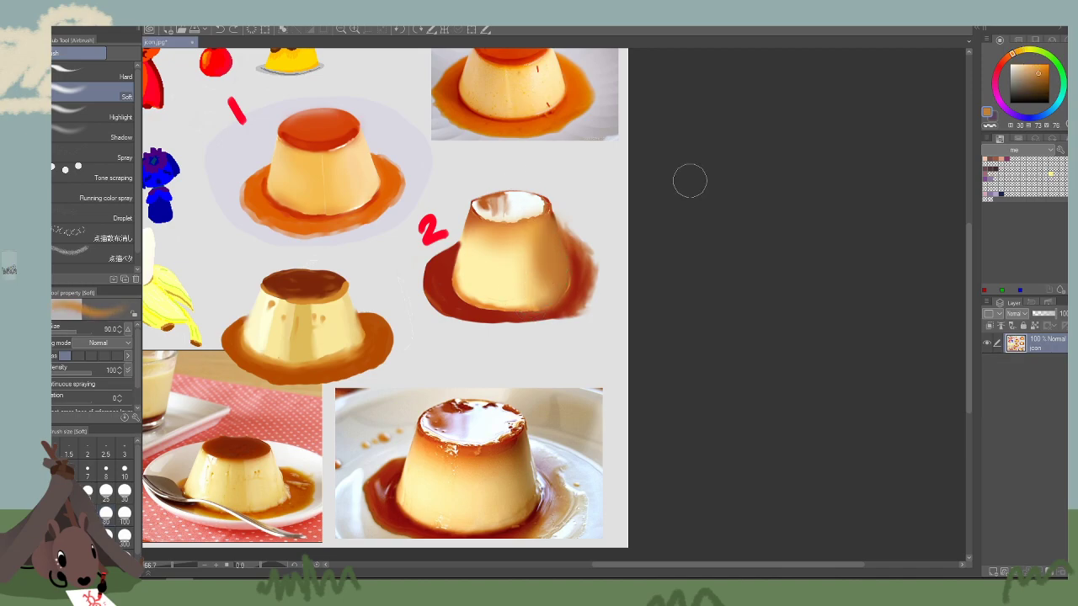
Smooth the shadow's transition into pudding 2's body with sampled mid-tone and pale yellow, enlarging the Soft airbrush to size 175.
key(bracketleft)
key(bracketleft)
alt+click(535, 240)
key(bracketright)
key(bracketright)
key(bracketright)
key(bracketright)
mouse_move(530, 247)
mouse_down()
mouse_move(508, 285)
mouse_move(521, 253)
mouse_move(518, 265)
mouse_move(507, 257)
mouse_move(491, 272)
mouse_move(486, 239)
mouse_move(493, 270)
mouse_up()
alt+click(507, 285)
key(bracketright)
key(bracketright)
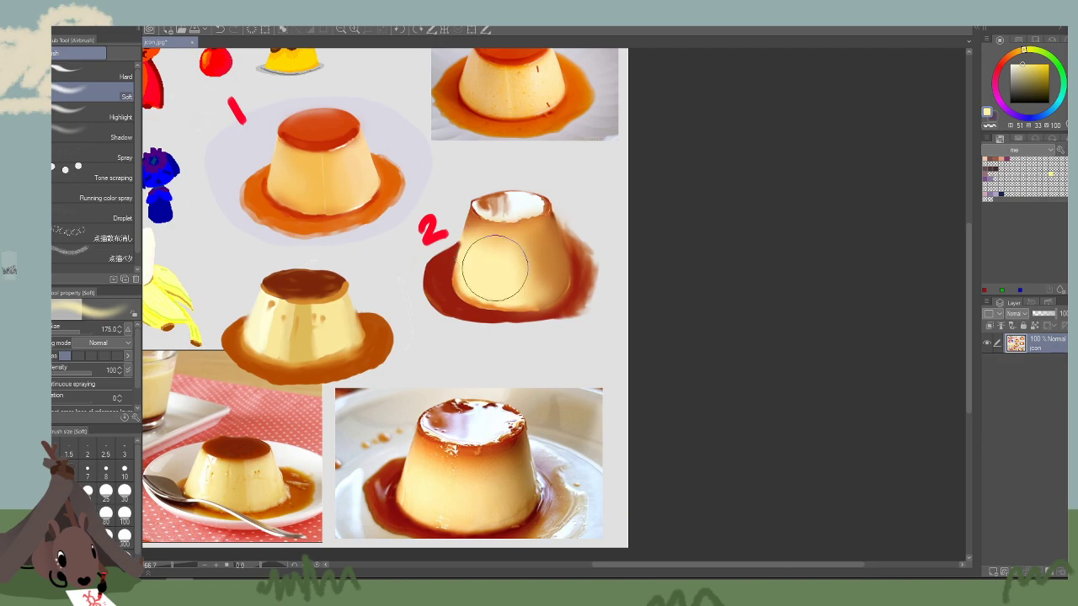
Soften the caramel band under pudding 2's cap with orange sampled from the reference photo, using the Soft airbrush at size 70.
alt+click(460, 444)
key(bracketleft)
key(bracketleft)
key(bracketleft)
key(bracketleft)
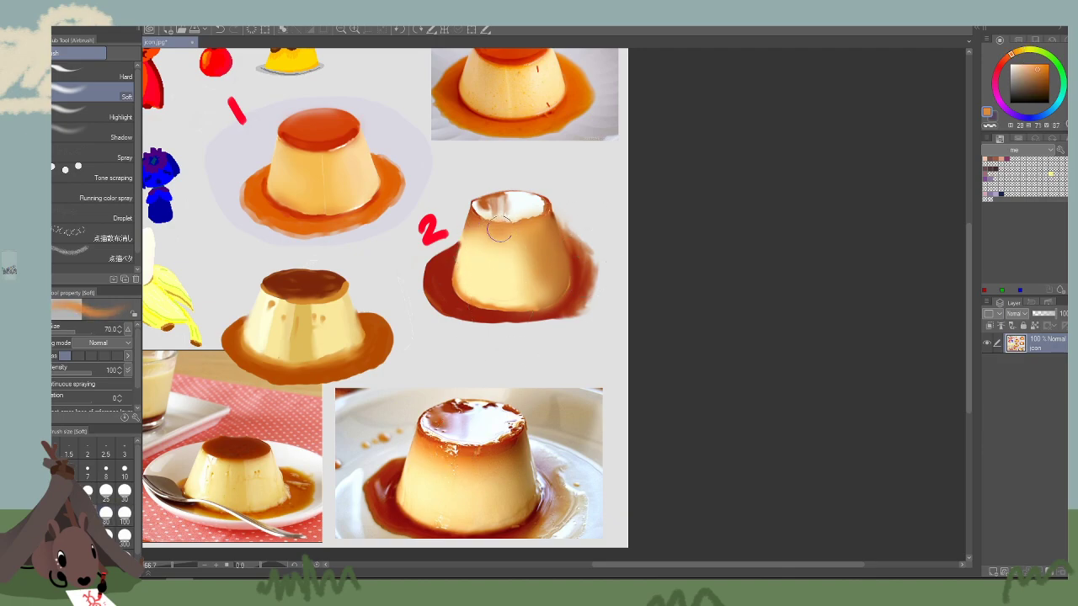
Paint small highlight drips below pudding 2's glaze in sampled white and pale peach, using the Smooth Sketch brush at size 9.
key(b)
alt+click(495, 415)
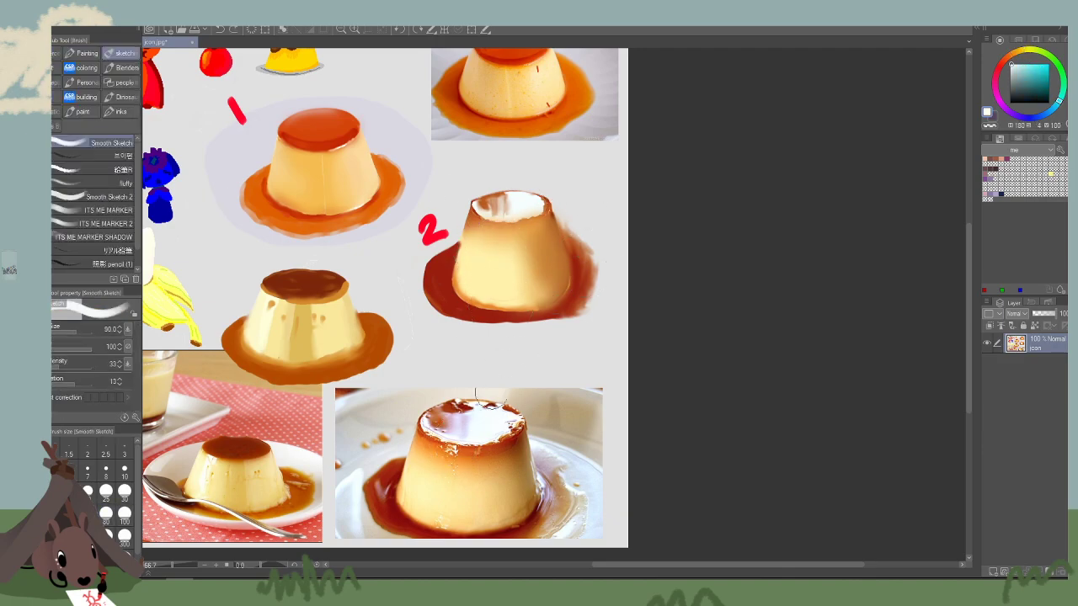
key(bracketleft)
key(bracketleft)
key(bracketleft)
key(bracketleft)
key(bracketleft)
key(bracketleft)
key(bracketleft)
key(bracketleft)
key(bracketleft)
key(bracketleft)
key(bracketleft)
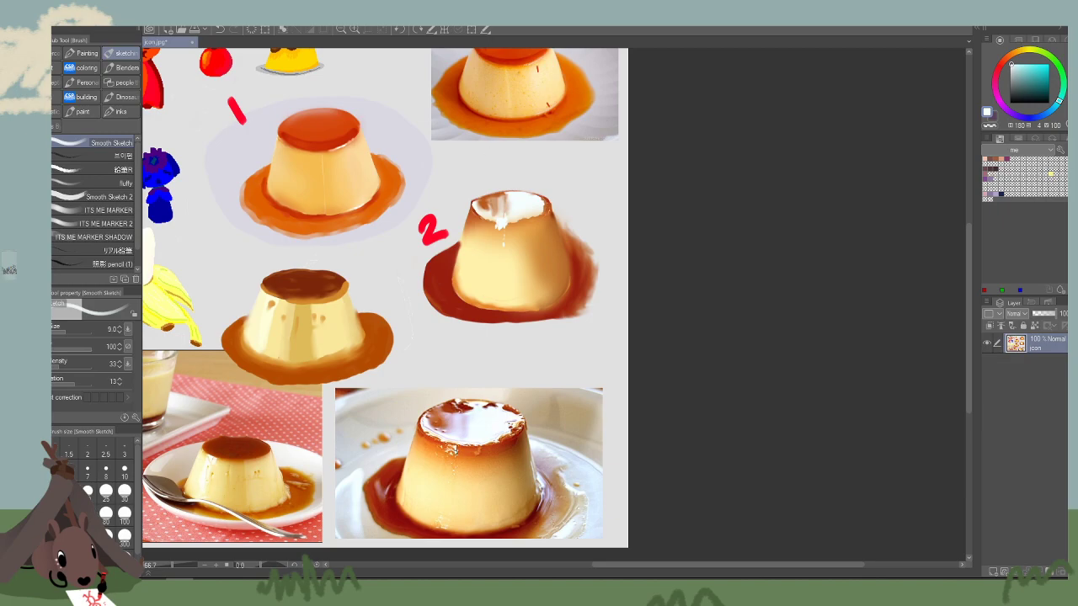
alt+click(498, 229)
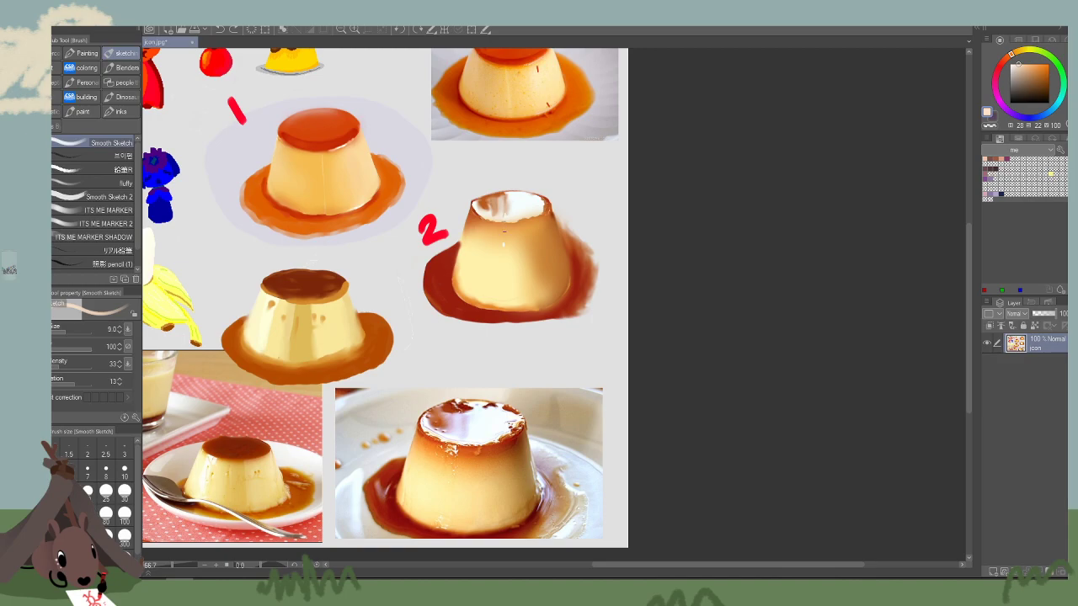
drag(502, 227, 486, 218)
drag(799, 258, 772, 255)
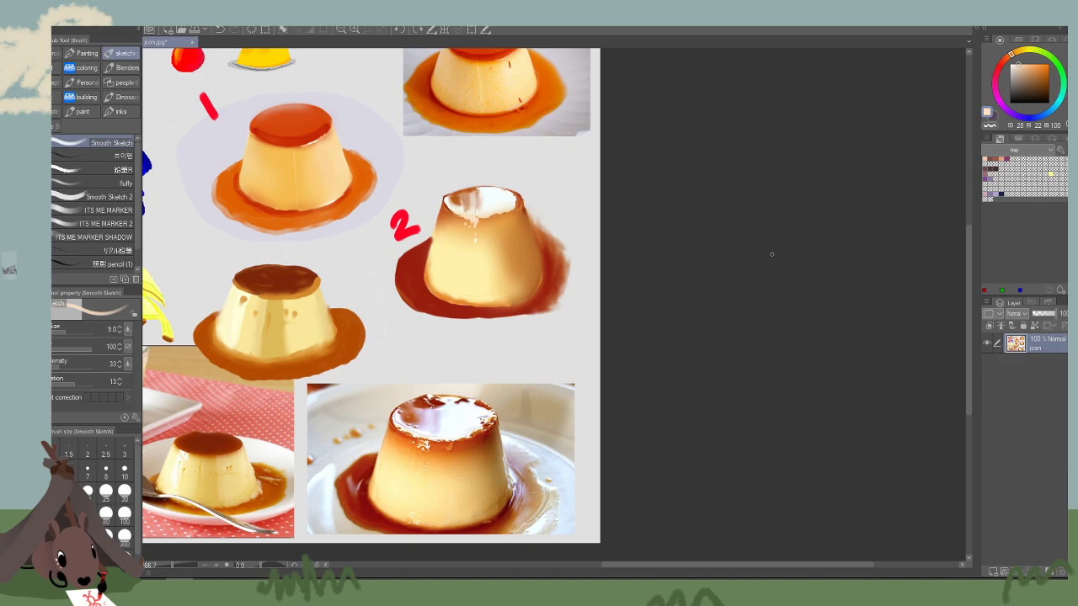
Try sketching a light source, its rays and a hatched cast shadow around pudding 1 in orange-red, and undo the strokes.
drag(492, 253, 732, 400)
alt+click(544, 270)
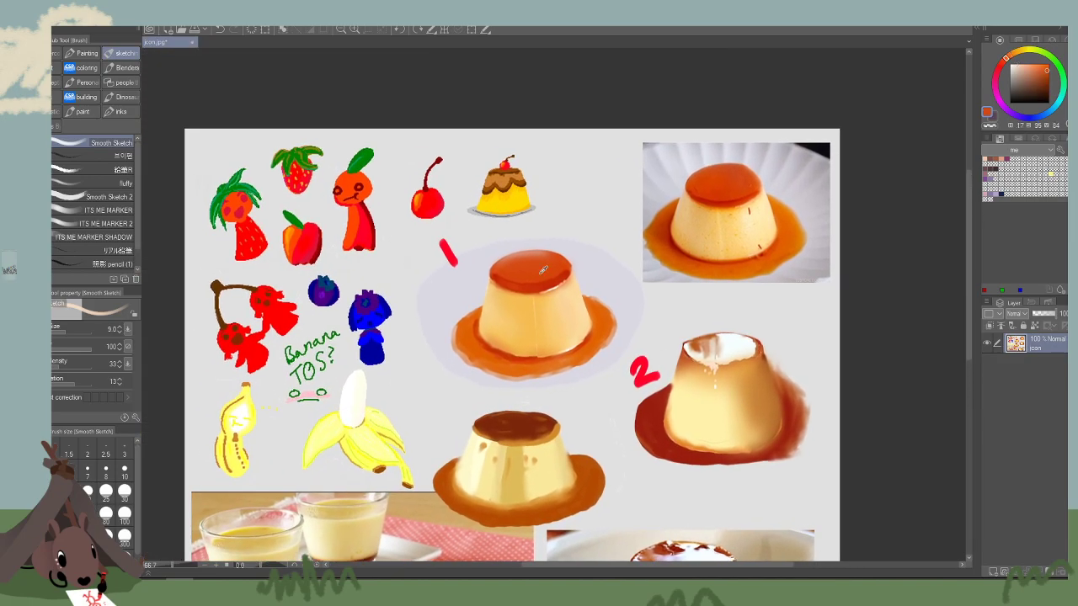
drag(563, 204, 494, 262)
drag(600, 193, 598, 310)
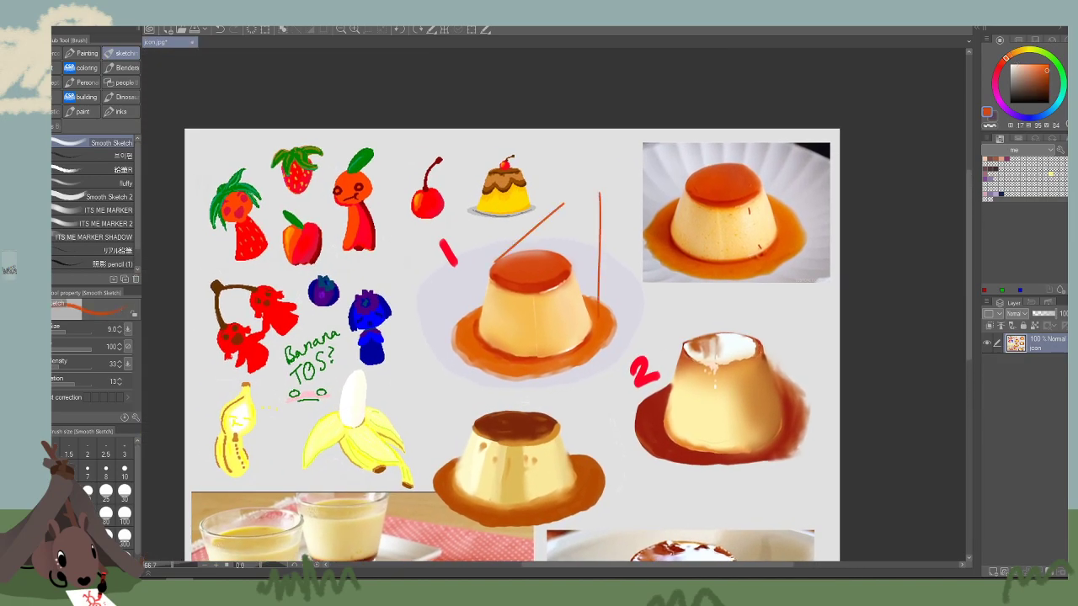
mouse_move(495, 263)
mouse_down()
mouse_move(426, 354)
mouse_move(567, 354)
mouse_up()
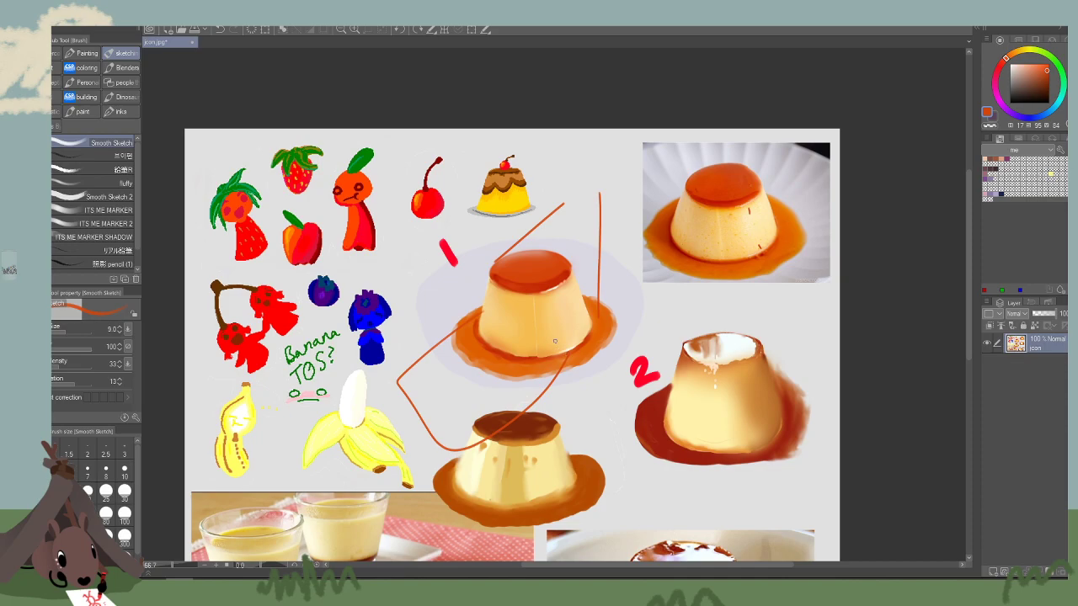
drag(601, 182, 614, 179)
mouse_move(488, 310)
mouse_down()
mouse_move(445, 443)
mouse_move(464, 338)
mouse_move(487, 331)
mouse_move(500, 375)
mouse_move(544, 333)
mouse_move(591, 325)
mouse_up()
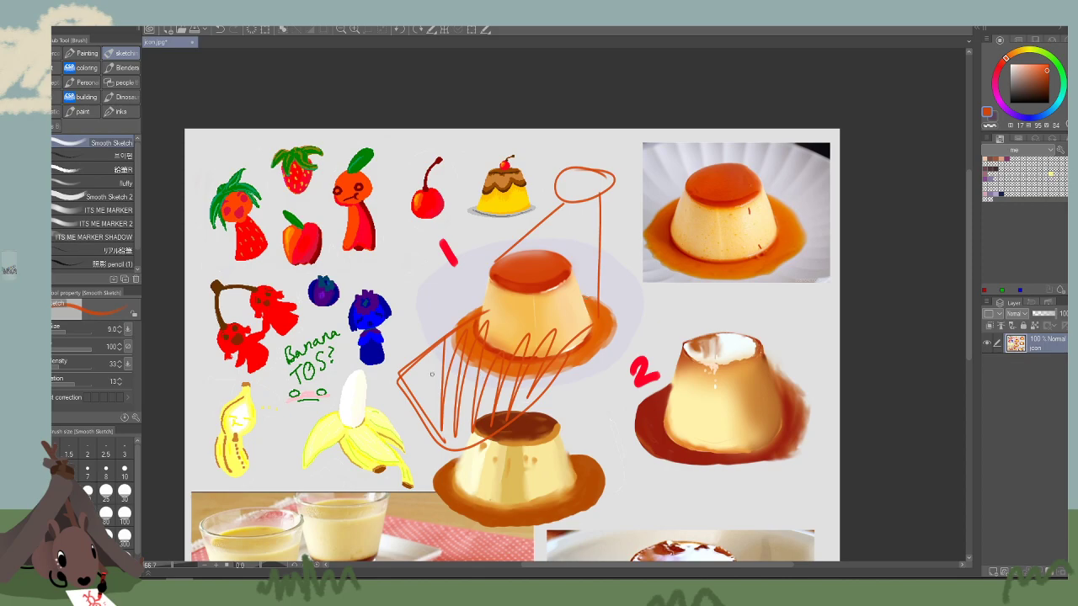
key(ctrl+z)
key(ctrl+z)
key(ctrl+z)
key(ctrl+z)
key(ctrl+z)
key(ctrl+z)
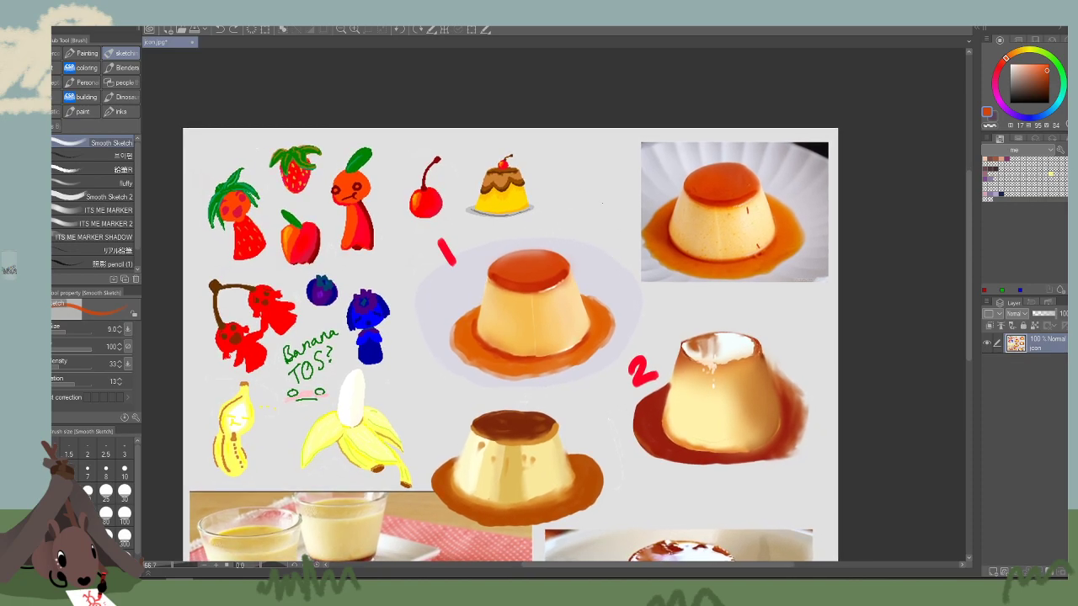
Try sketching a four-pane window above pudding 1 and a curved cast shadow beside its sauce, and undo the strokes.
mouse_move(583, 144)
mouse_down()
mouse_move(637, 144)
mouse_move(640, 251)
mouse_move(635, 143)
mouse_up()
drag(596, 137, 603, 249)
drag(565, 197, 655, 184)
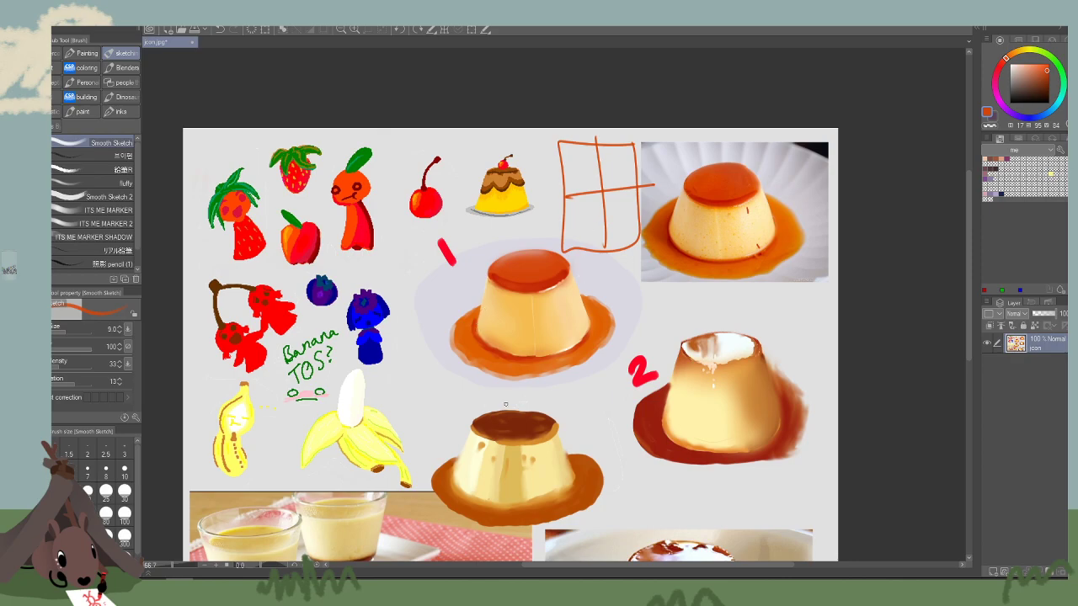
drag(549, 376, 478, 318)
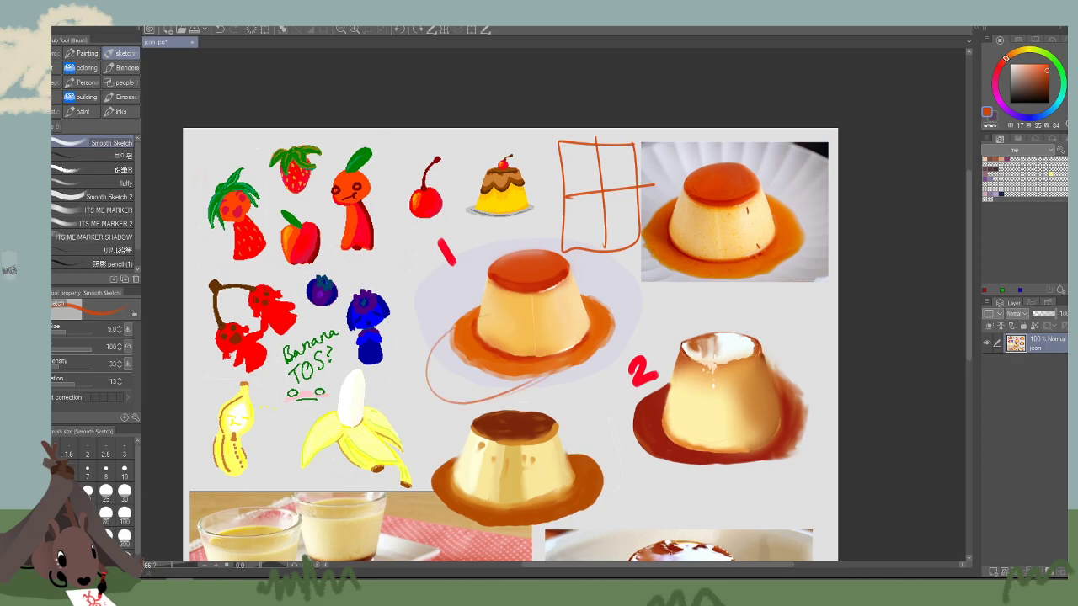
drag(454, 352, 439, 396)
mouse_move(485, 367)
mouse_down()
mouse_move(475, 396)
mouse_move(504, 387)
mouse_up()
key(ctrl+z)
key(ctrl+z)
key(ctrl+z)
key(ctrl+z)
key(ctrl+z)
key(ctrl+z)
key(ctrl+z)
key(ctrl+z)
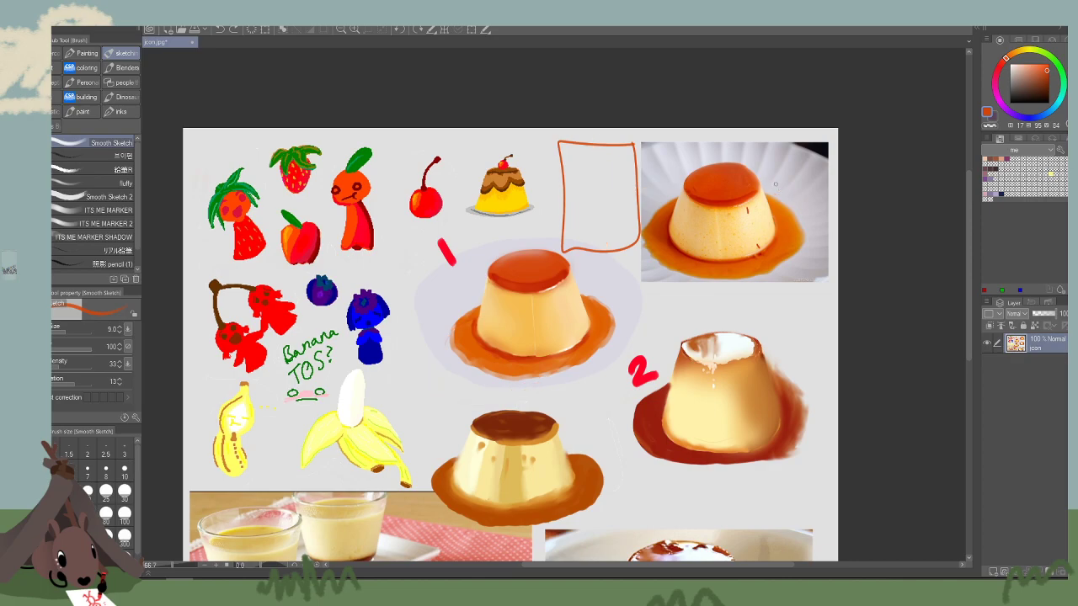
key(ctrl+z)
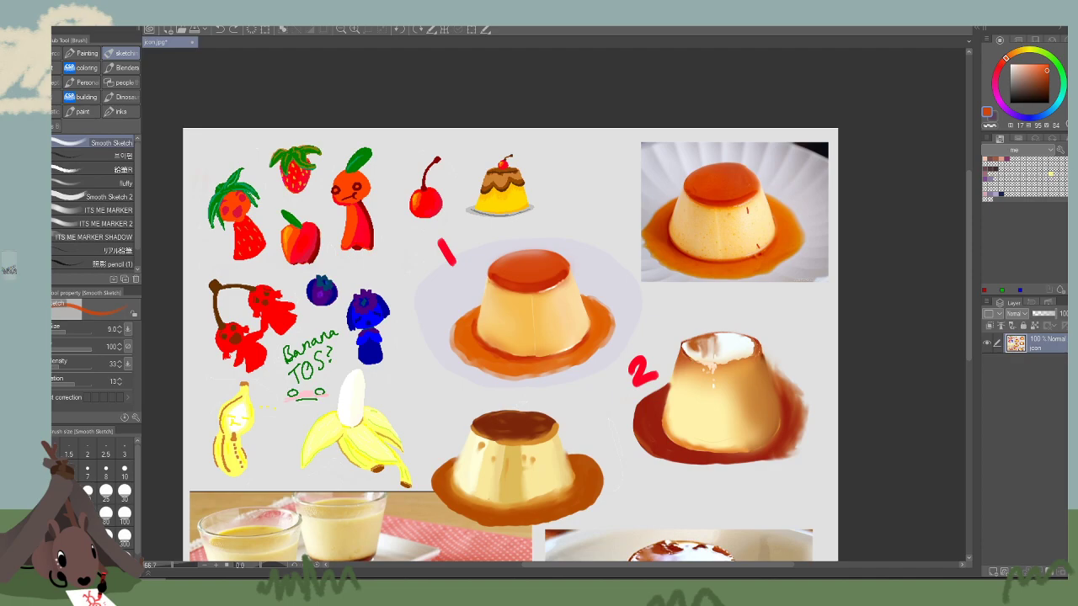
Switch to the web browser to examine the fruit bowl photo and the Castlevania season 4 still with four characters, and return to the canvas.
mouse_move(1067, 152)
mouse_down()
mouse_move(1010, 152)
mouse_move(371, 29)
mouse_move(362, 4)
mouse_up()
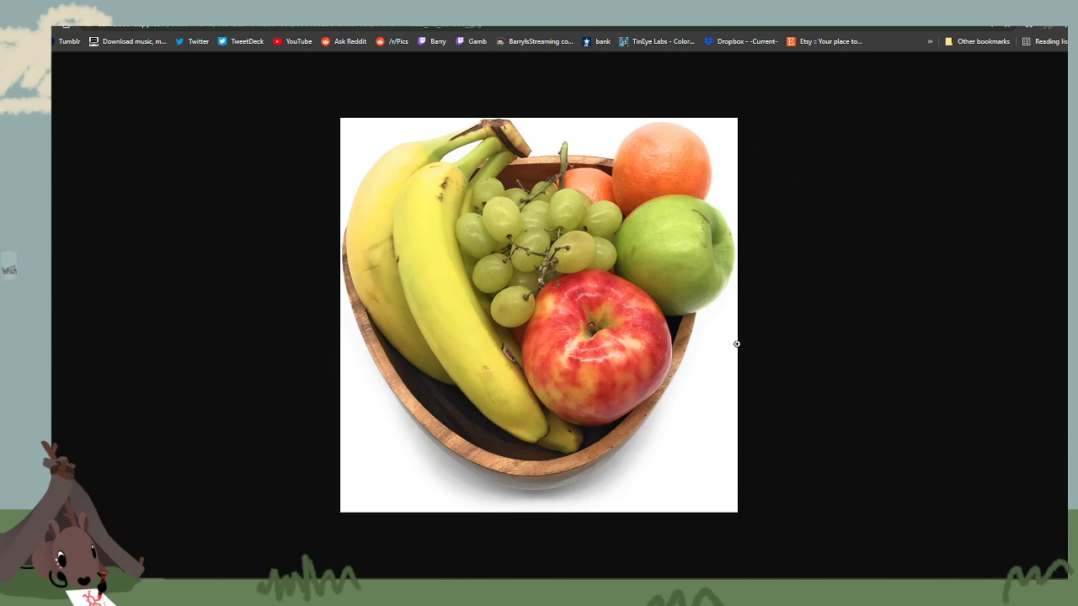
mouse_move(606, 4)
mouse_down()
mouse_move(113, 97)
mouse_move(2, 101)
mouse_up()
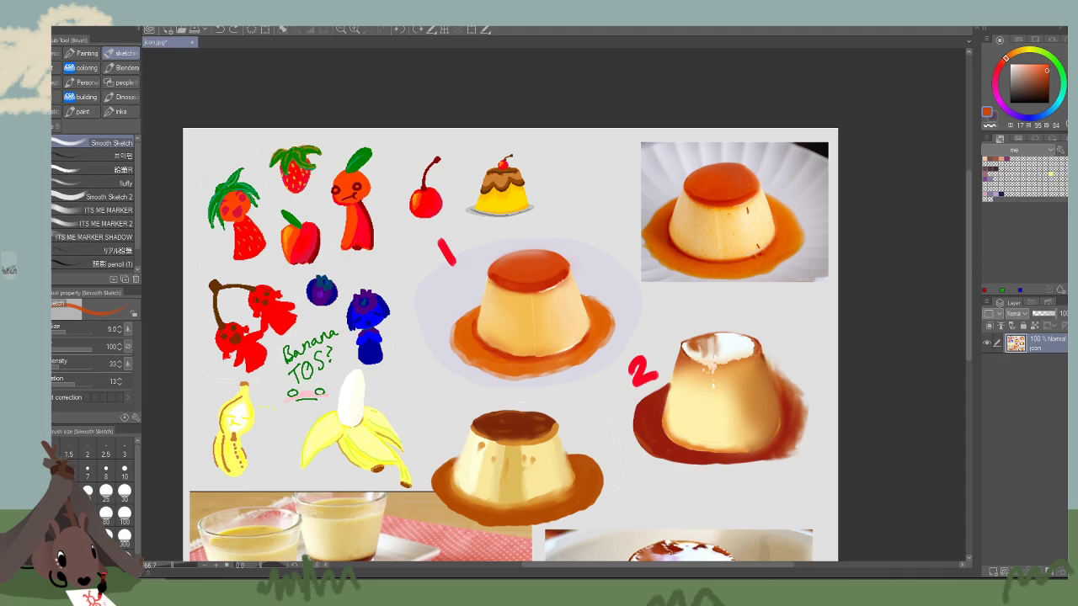
click(603, 591)
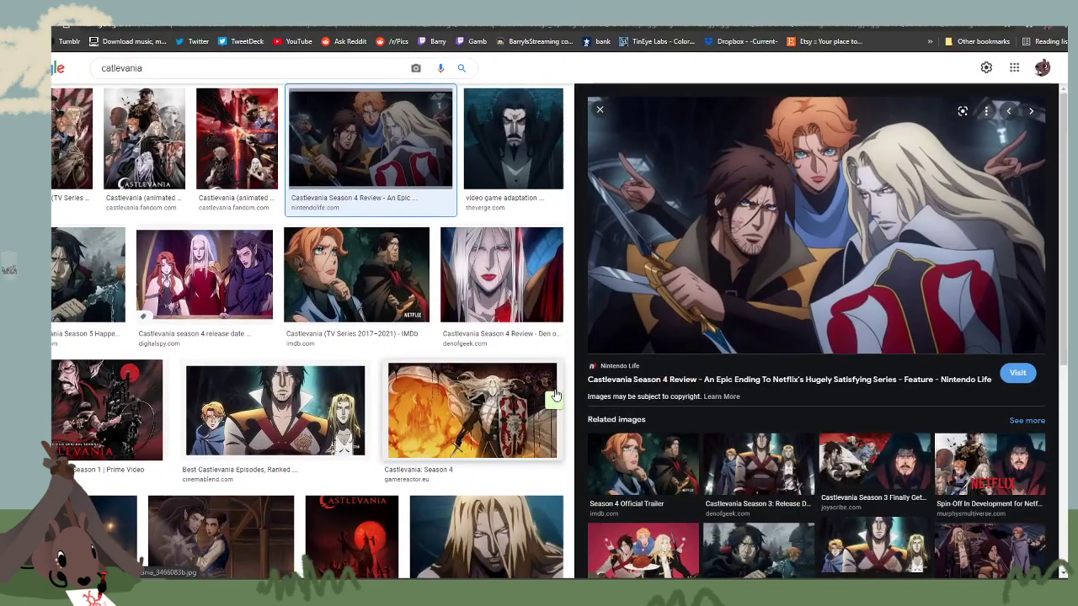
mouse_move(540, 257)
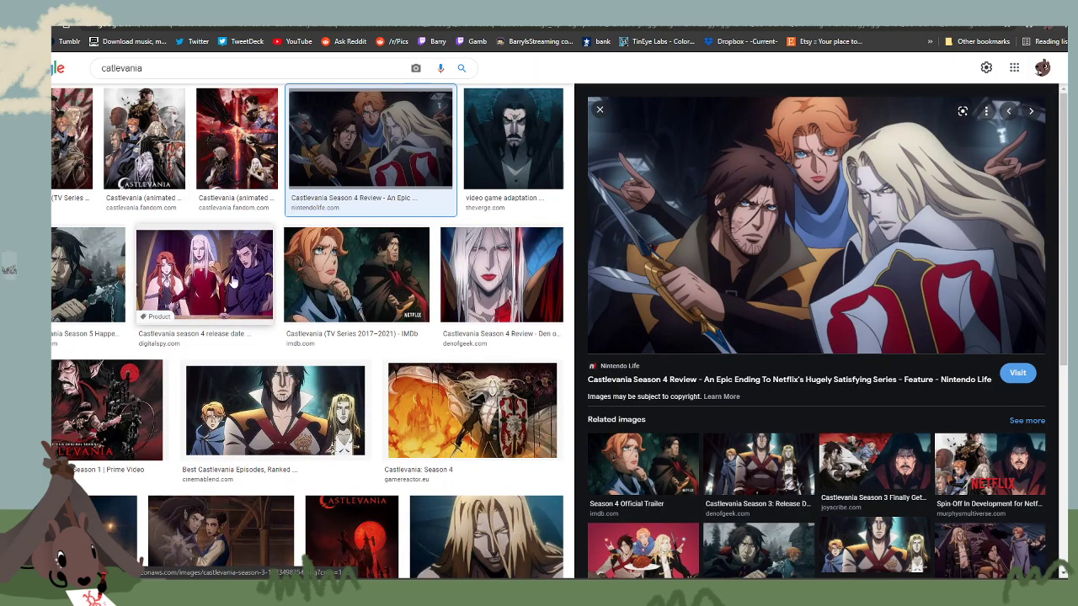
mouse_move(215, 290)
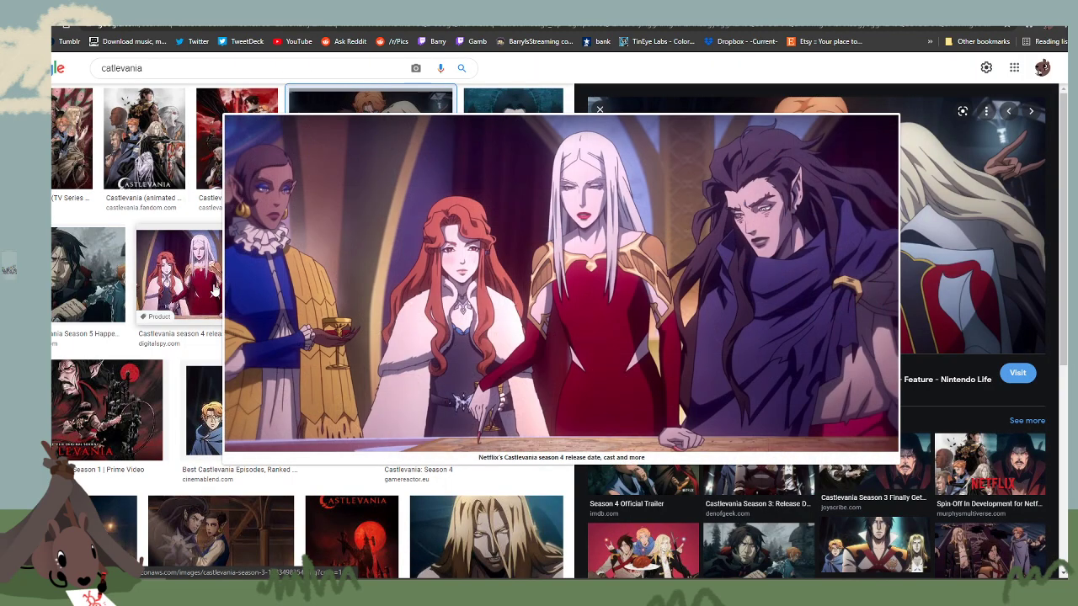
click(215, 291)
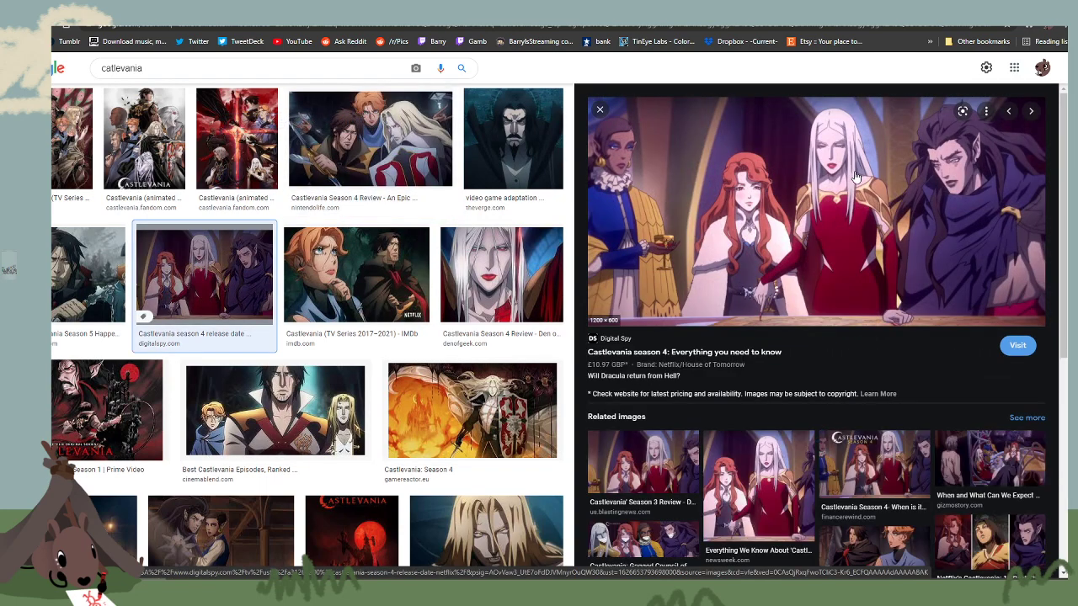
mouse_move(976, 178)
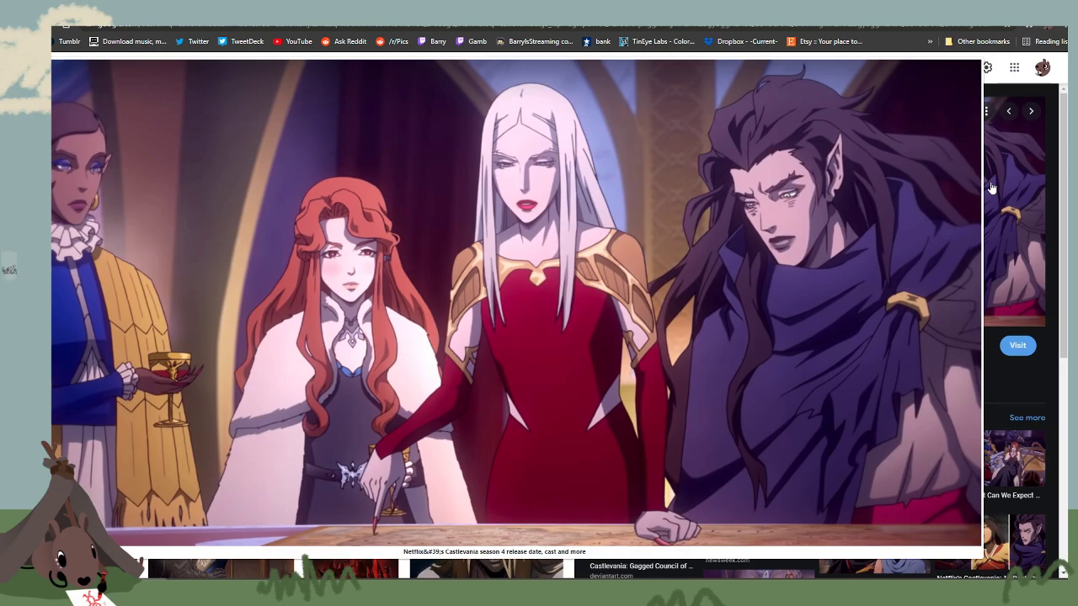
click(992, 186)
key(alt+Tab)
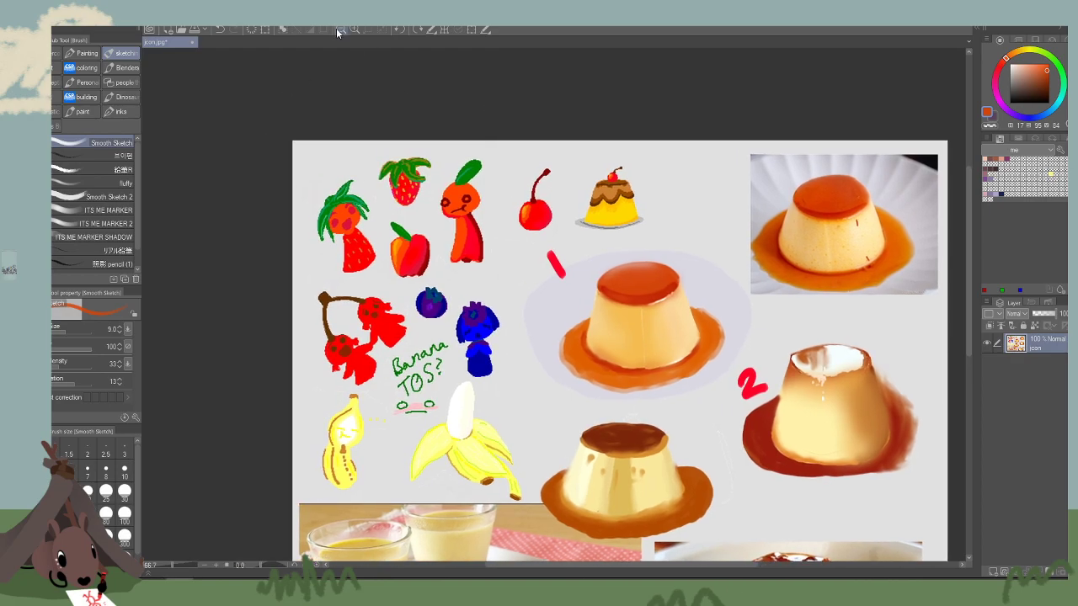
Circle the red apple drawing among the fruit sketches in orange-red, using the Smooth Sketch brush at size 9.
click(351, 29)
click(352, 30)
drag(285, 199, 664, 381)
mouse_move(533, 237)
mouse_down()
mouse_move(471, 439)
mouse_move(409, 280)
mouse_up()
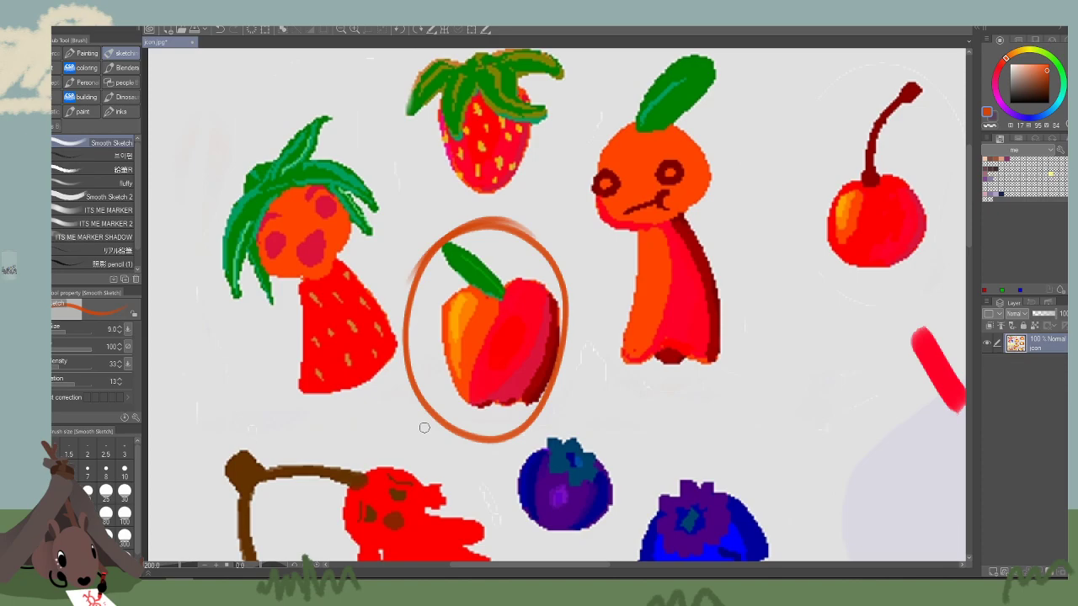
Undo the circle around the apple, and try circling the cherry drawing in orange-red before undoing that stroke.
key(ctrl+z)
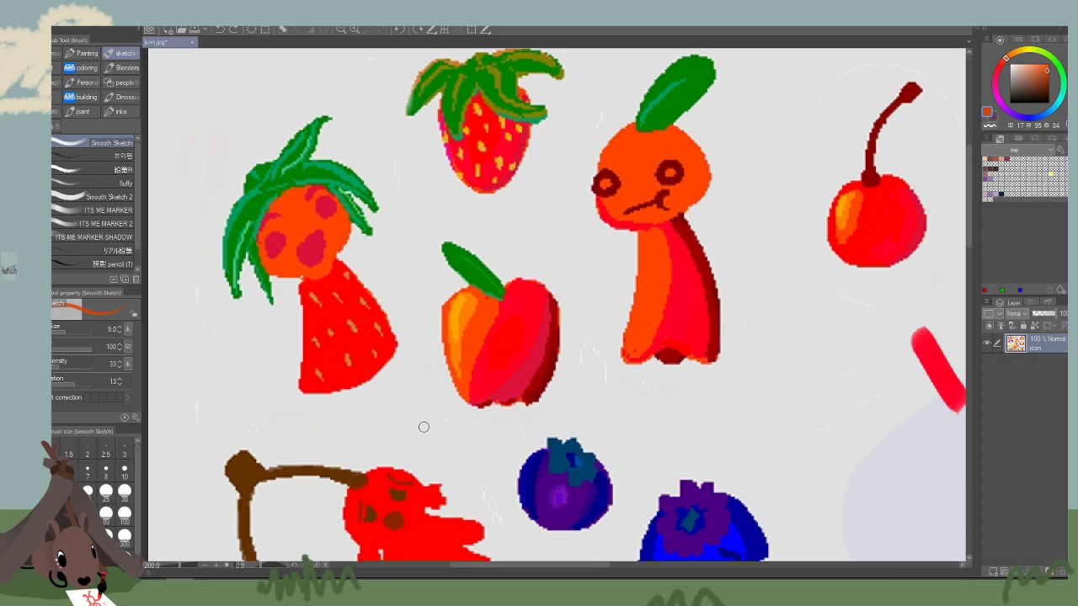
drag(746, 397, 718, 356)
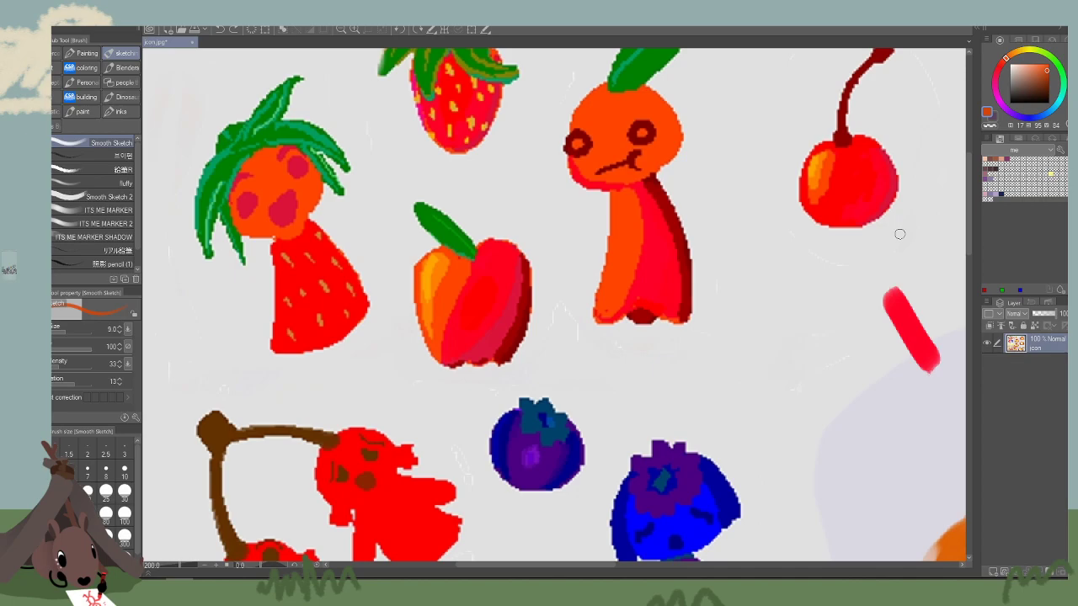
mouse_move(915, 184)
mouse_down()
mouse_move(773, 192)
mouse_move(923, 113)
mouse_up()
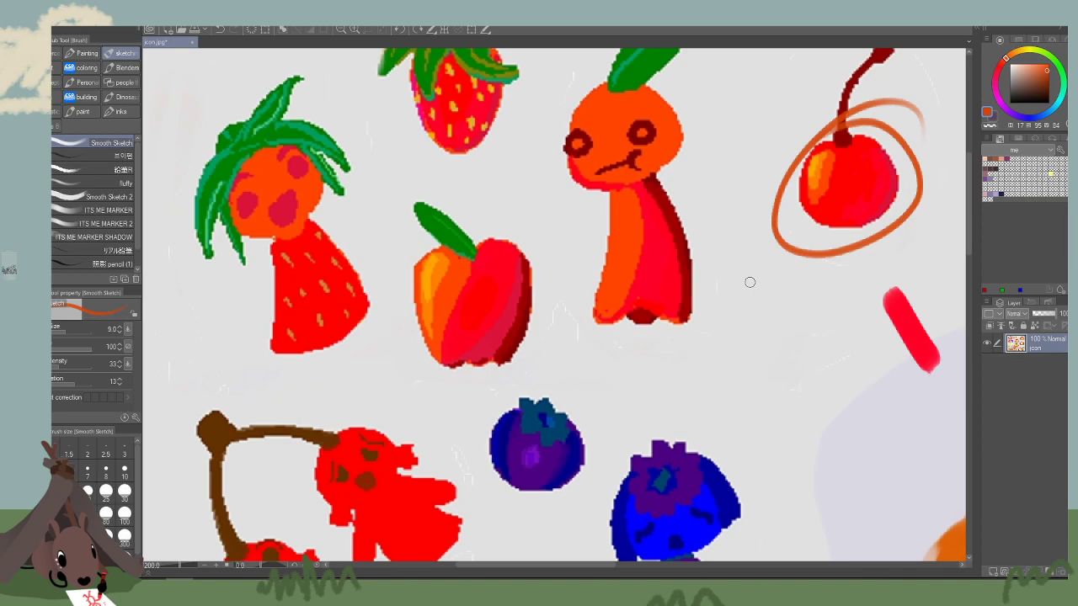
key(ctrl+z)
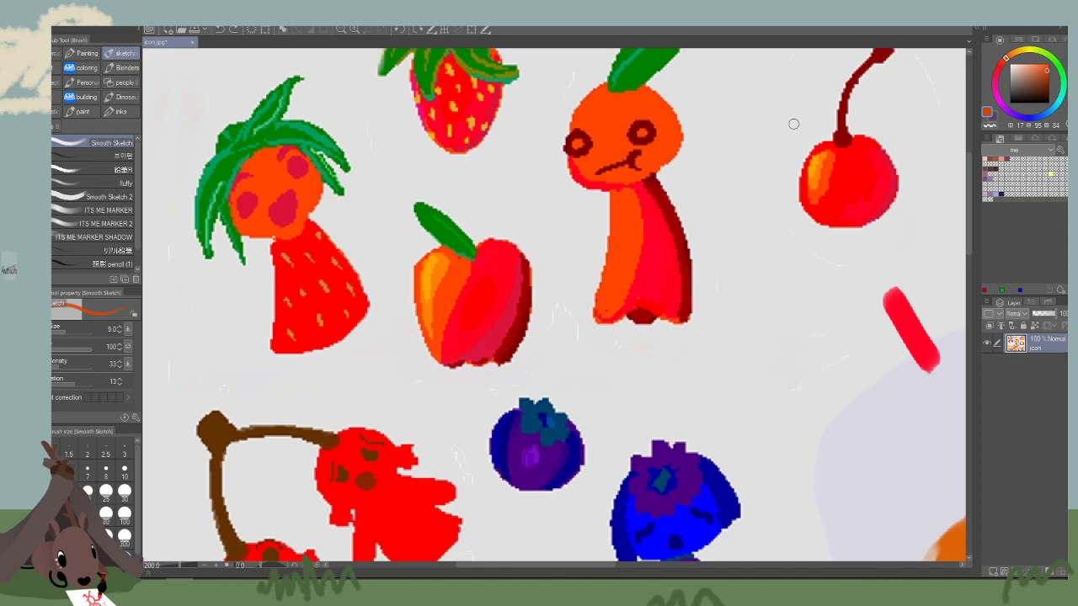
Close the jcon pudding study file without saving its changes.
drag(804, 359, 392, 178)
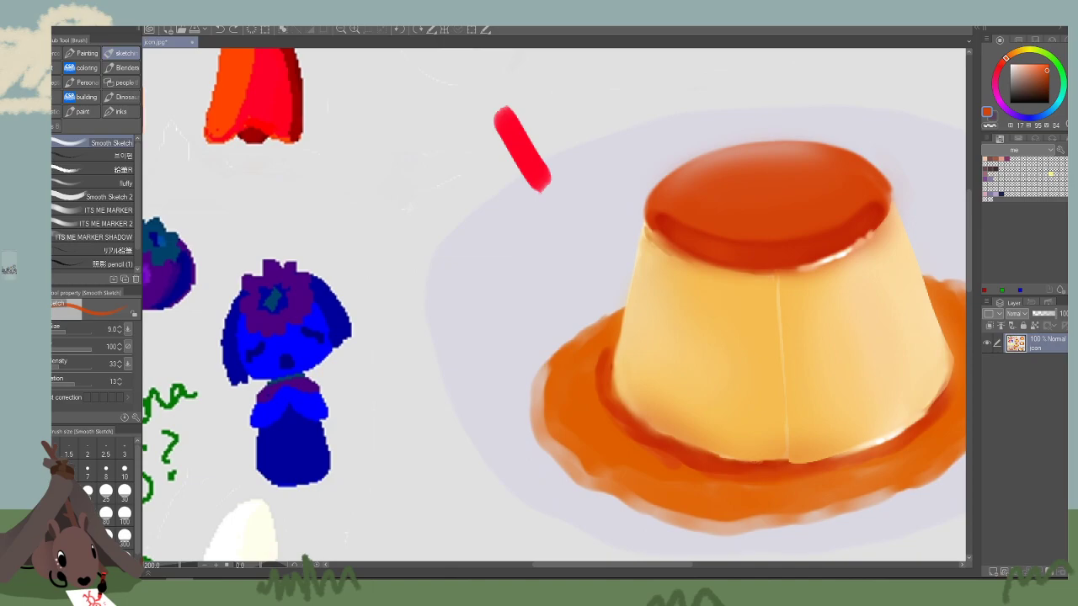
click(193, 42)
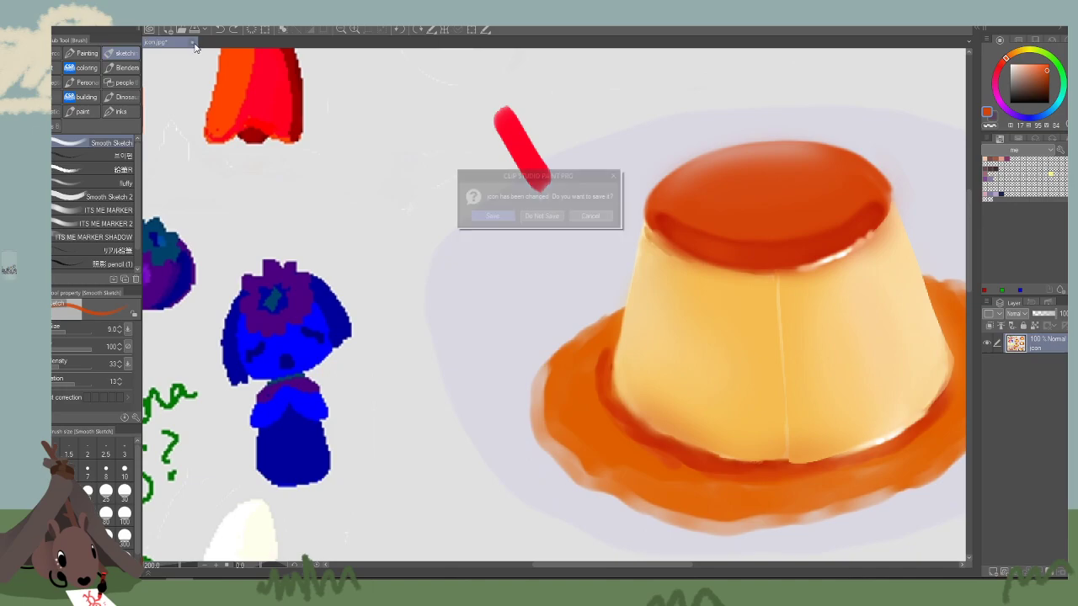
click(555, 217)
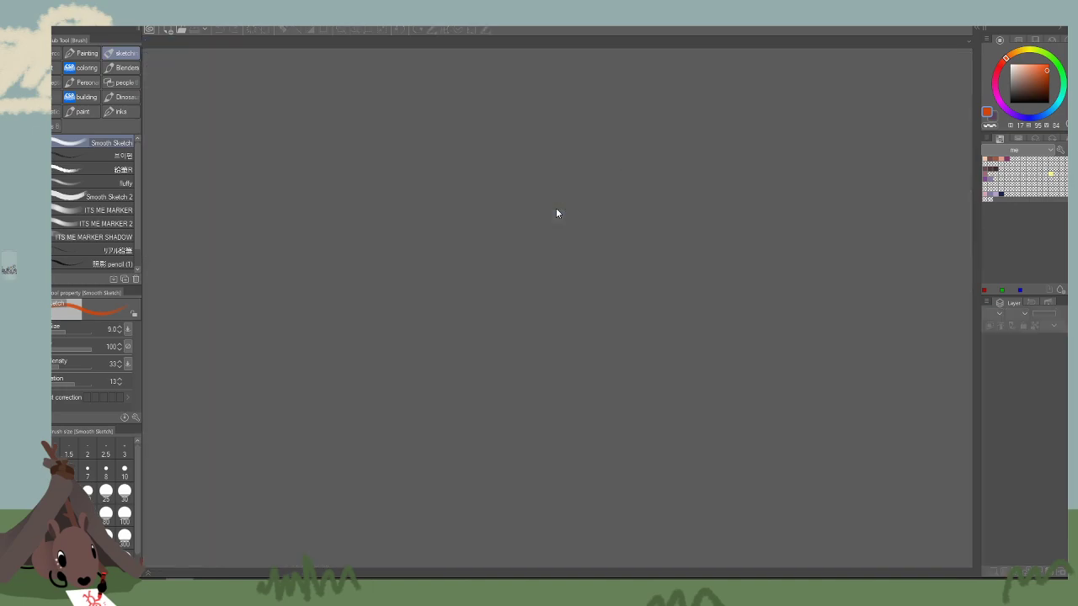
Bring up the doodle fort folder for opening a file and delete the mimic fruit bowl image from it.
click(14, 19)
click(66, 53)
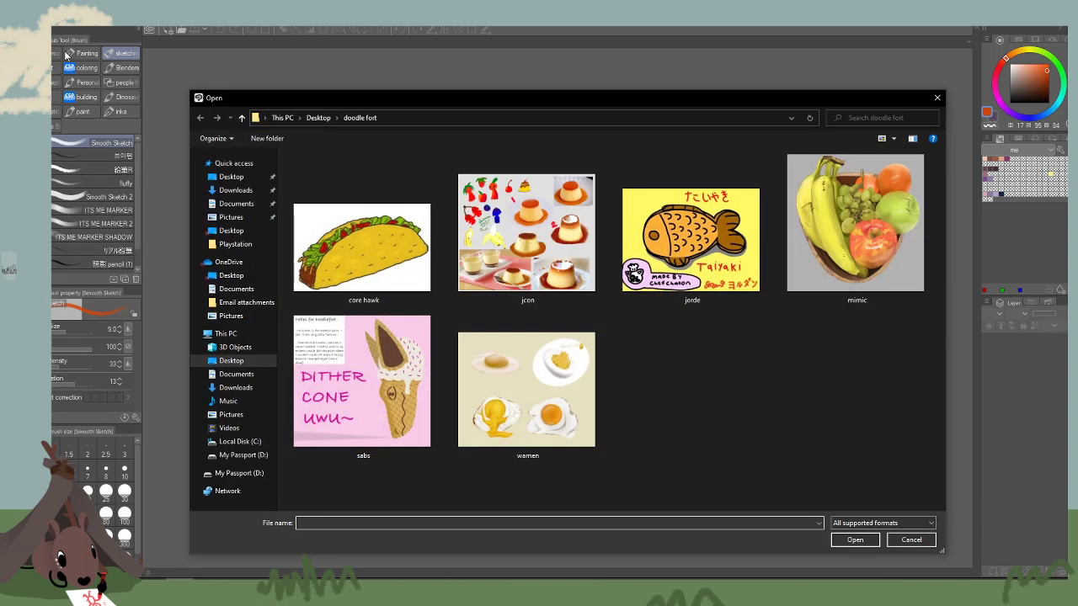
click(889, 226)
right_click(893, 222)
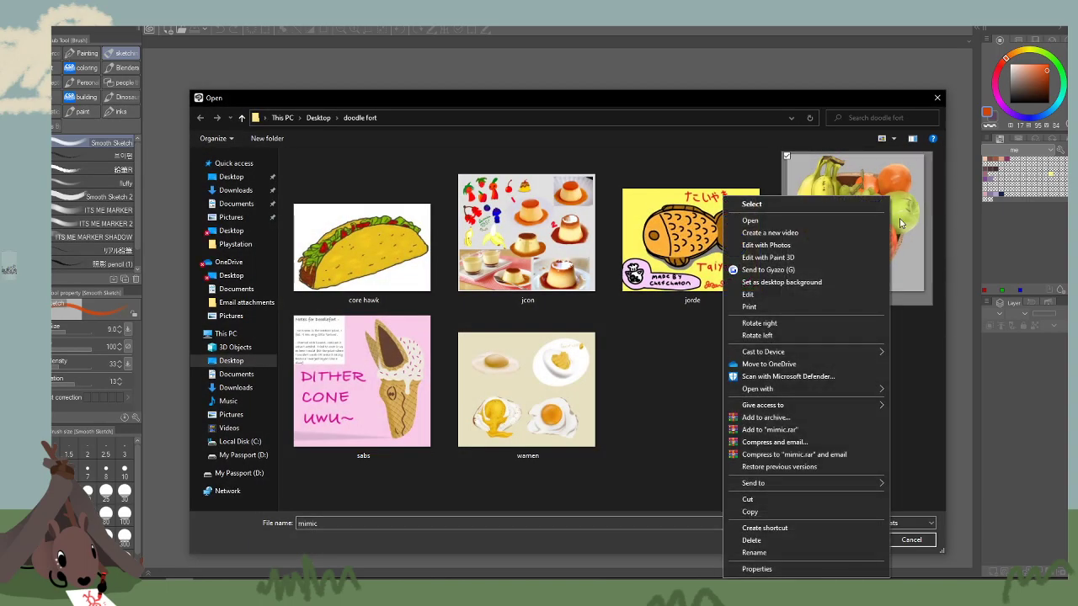
click(777, 545)
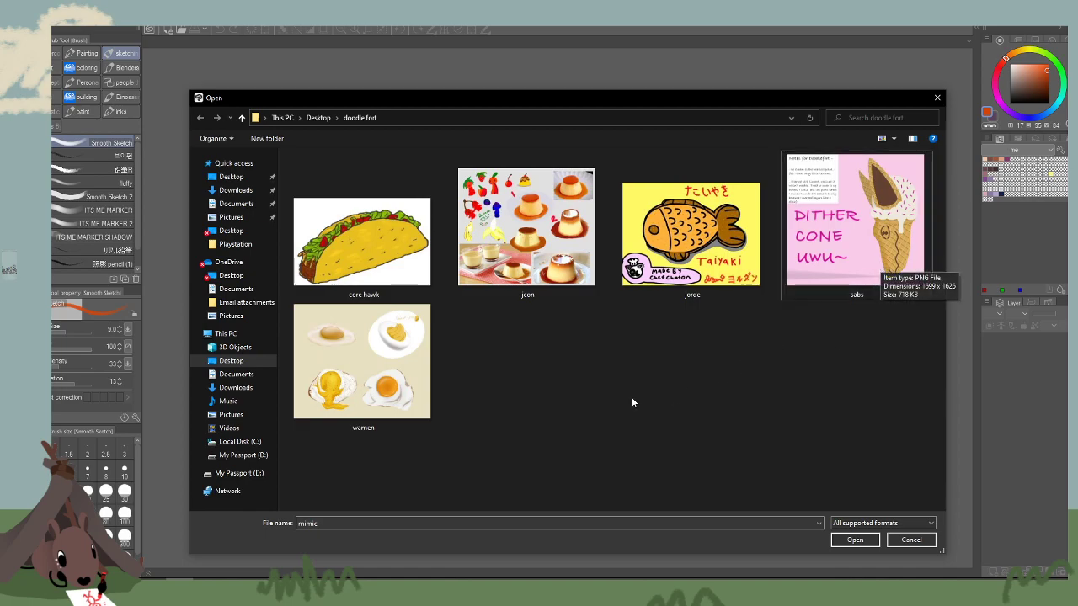
Delete the jcon image from the doodle fort folder and open the wamen egg painting.
right_click(549, 238)
click(607, 303)
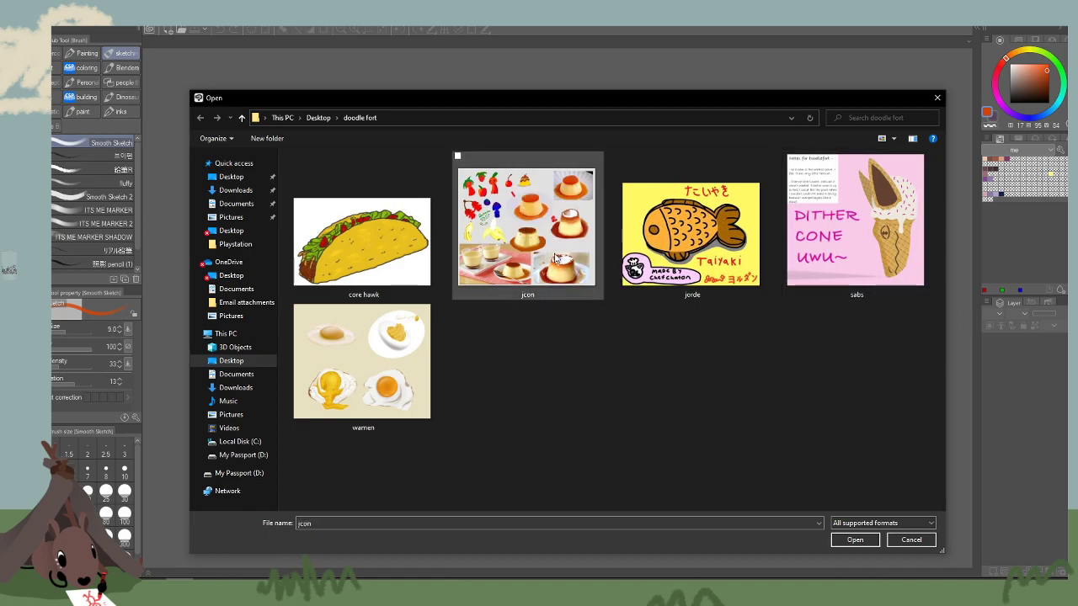
right_click(554, 245)
click(446, 542)
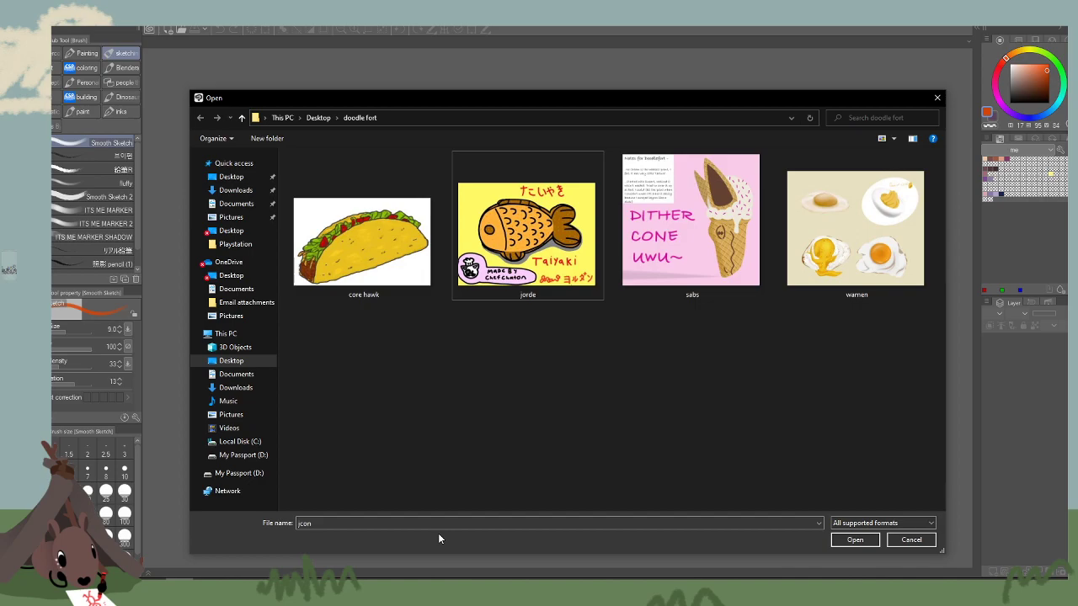
double_click(875, 253)
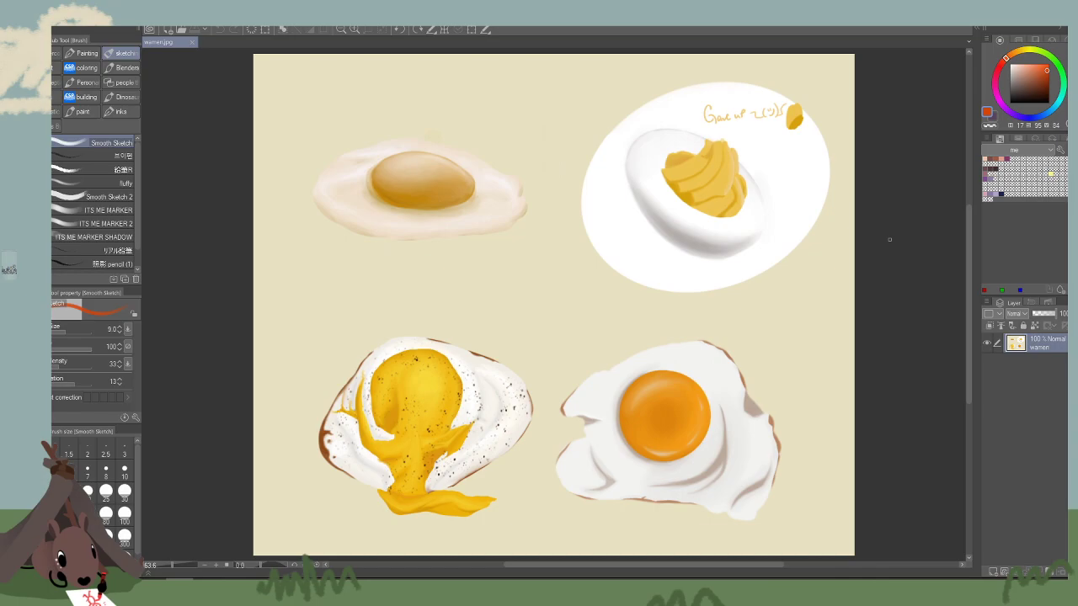
Create a new 2160 x 1620 px, 72 dpi illustration for the egg reference photos, in a floating window over the egg painting.
click(938, 243)
click(44, 21)
click(84, 42)
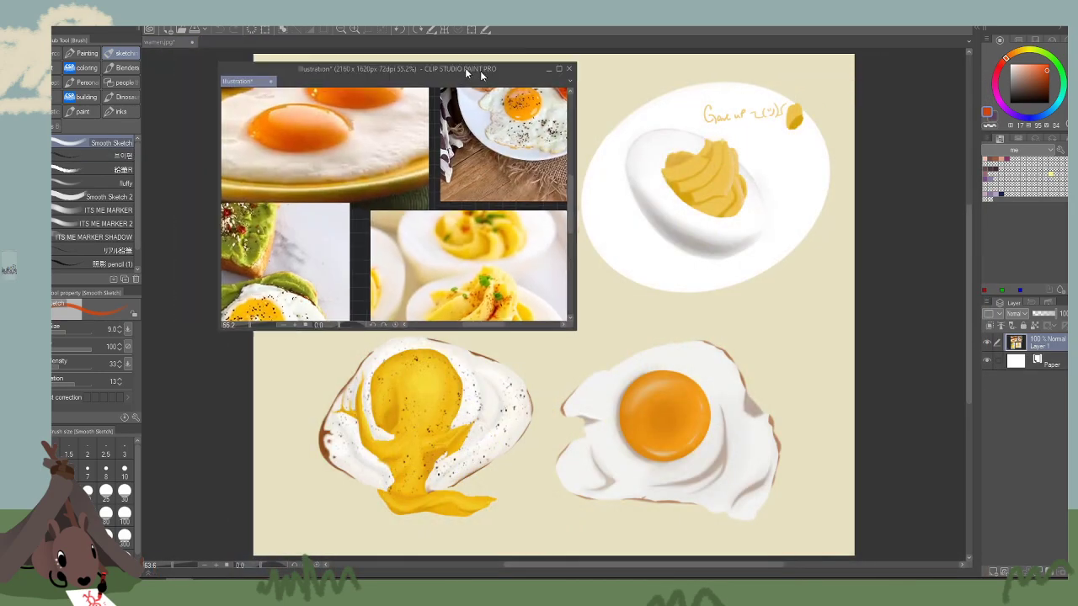
Rearrange the reference window beside the egg paintings and shrink its view to 20.2% so all four egg photos fit.
drag(614, 275, 727, 377)
scroll(807, 195, down, 2)
drag(800, 197, 821, 195)
scroll(821, 193, down, 3)
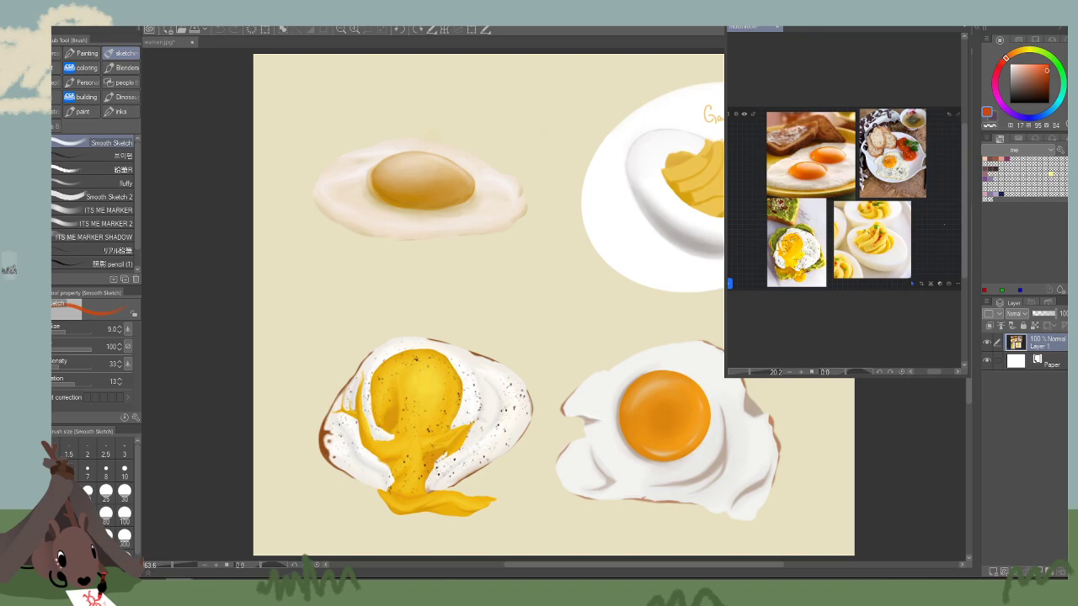
drag(729, 385, 798, 349)
drag(896, 433, 855, 442)
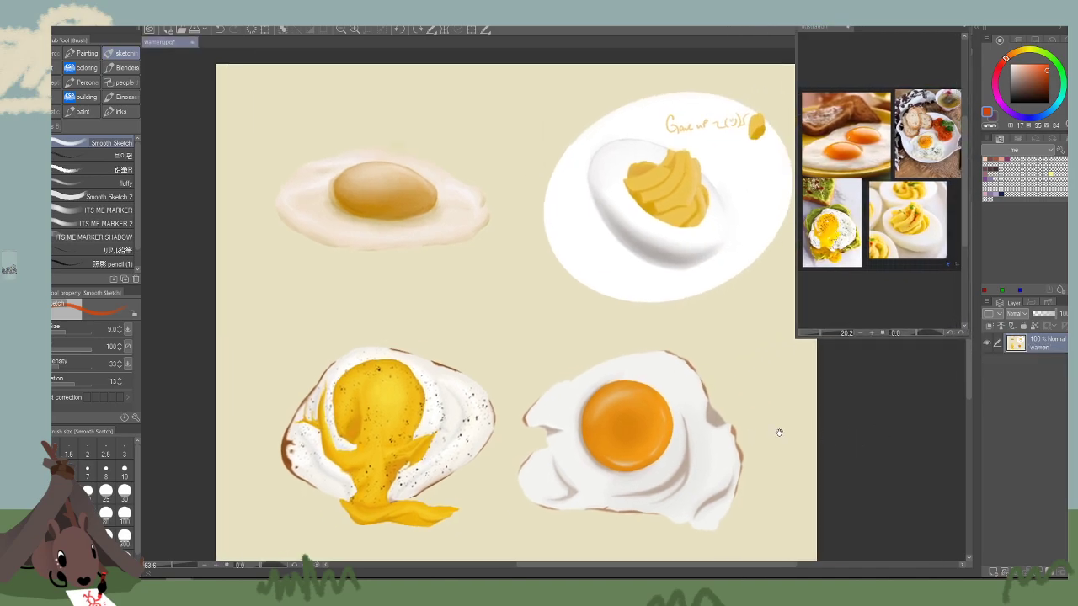
drag(802, 422, 679, 429)
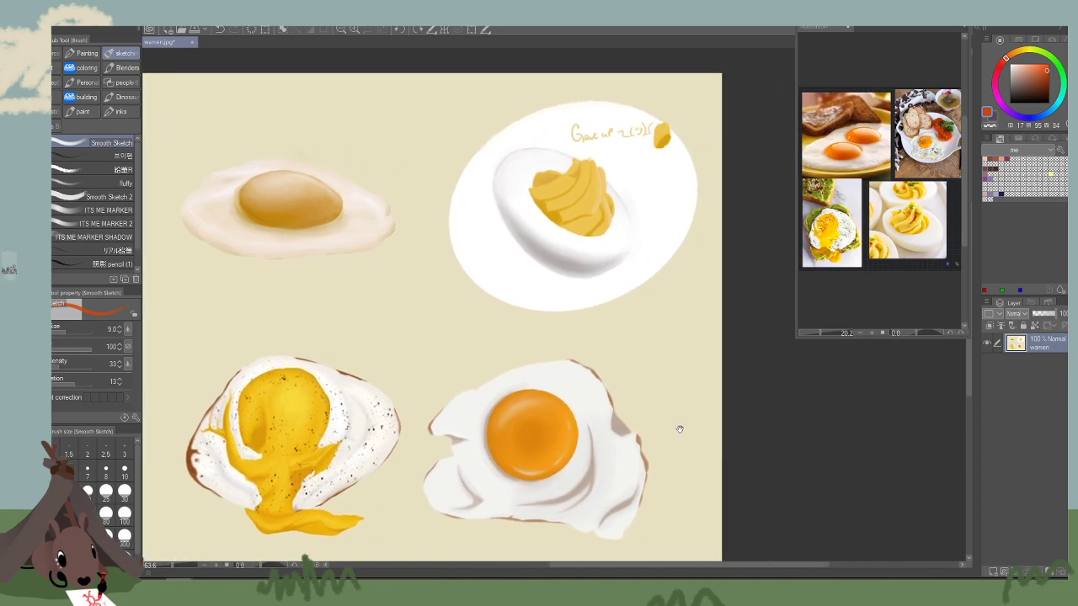
Lasso the unfinished deviled egg, paint it over with the sampled beige background colour at brush size 500, and deselect.
key(m)
mouse_move(745, 309)
mouse_down()
mouse_move(472, 328)
mouse_move(784, 176)
mouse_move(781, 228)
mouse_up()
key(b)
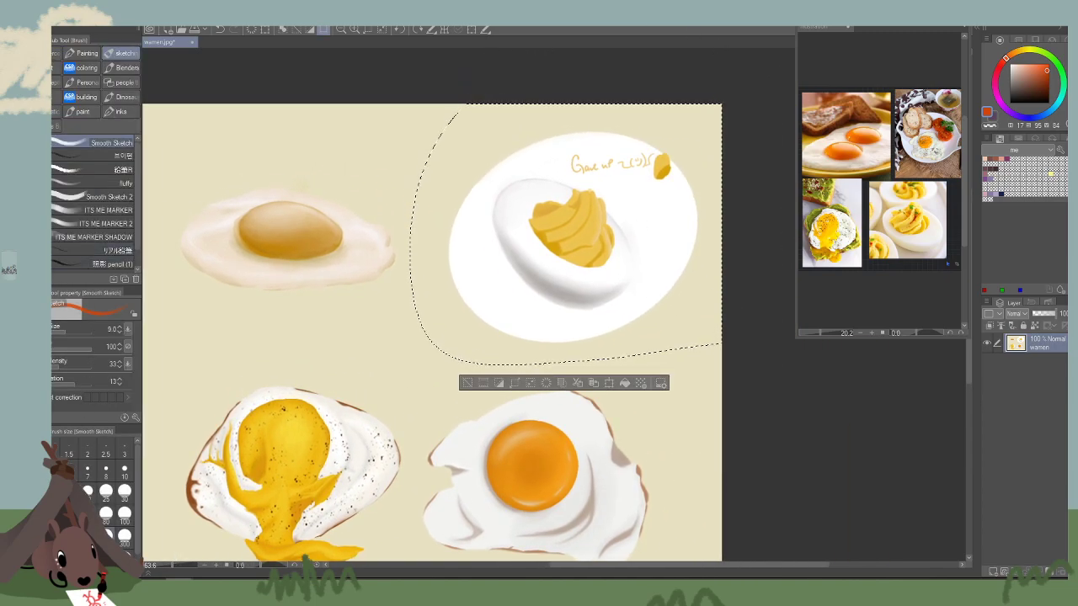
alt+click(397, 163)
key(])
key(])
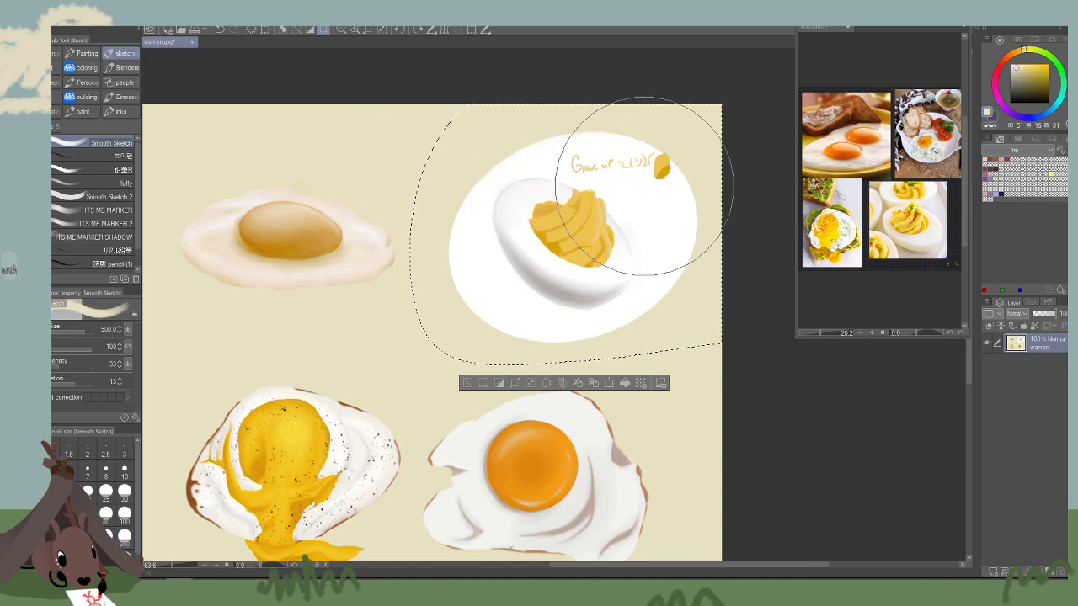
mouse_move(643, 185)
mouse_down()
mouse_move(513, 179)
mouse_move(607, 166)
mouse_move(647, 134)
mouse_up()
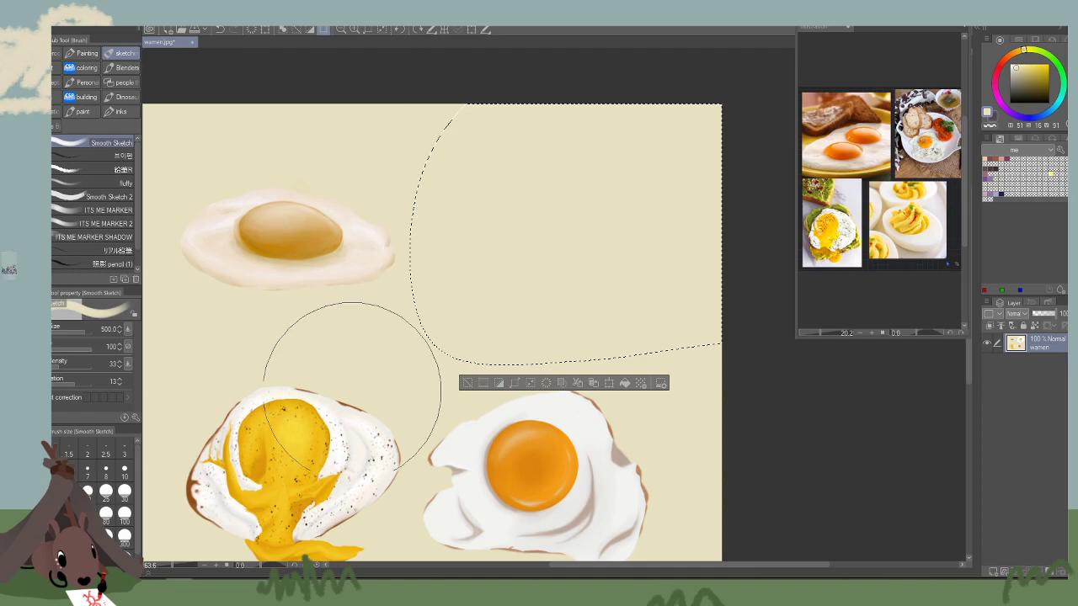
click(133, 19)
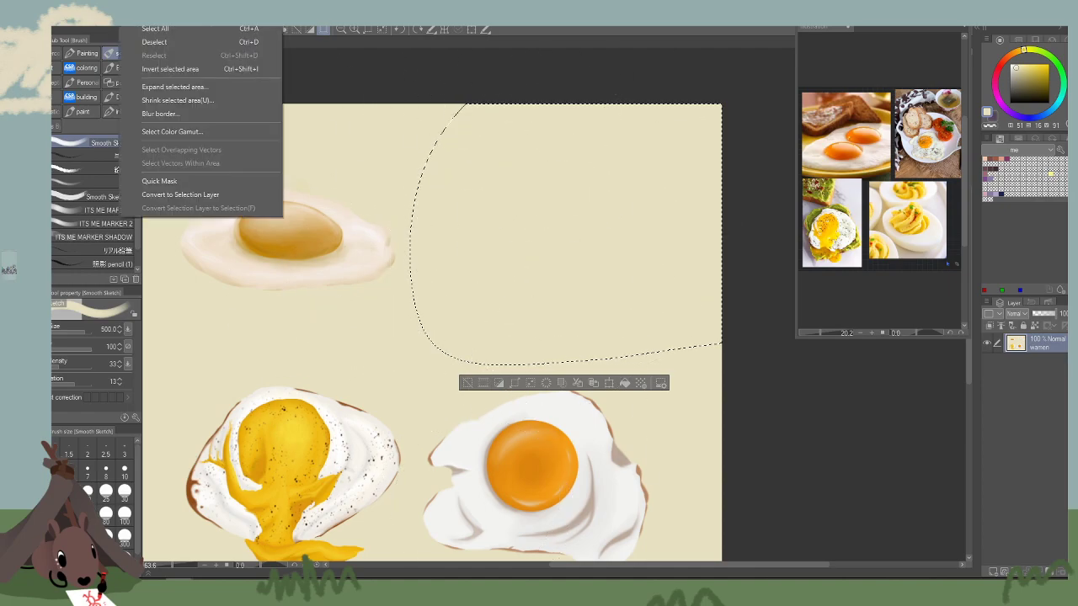
click(161, 43)
Examine the runny egg on avocado toast in the reference photos at closer range.
drag(643, 377, 908, 338)
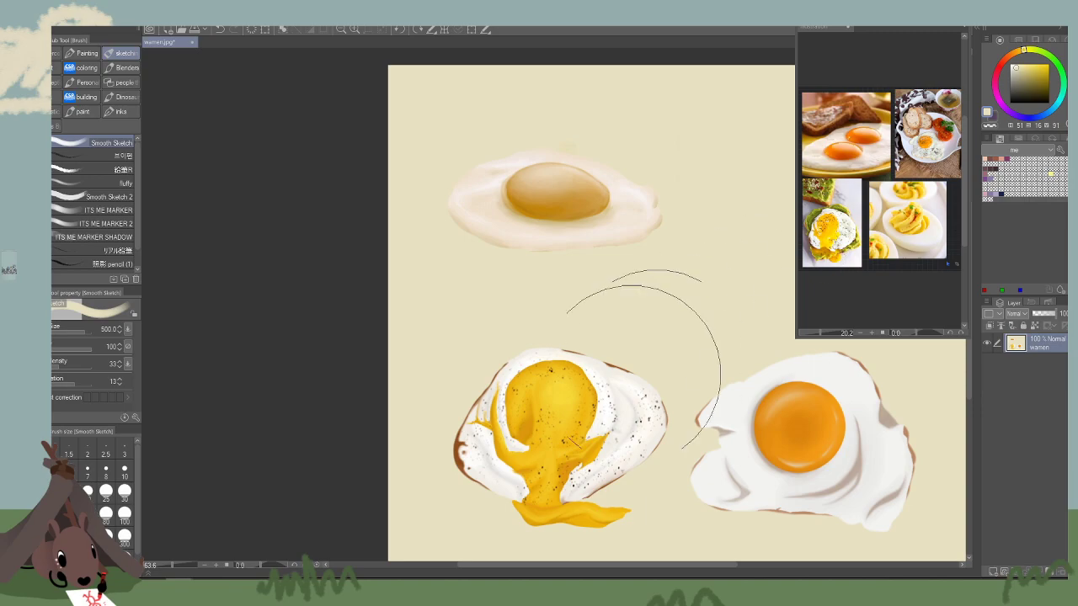
drag(714, 278, 733, 249)
click(883, 333)
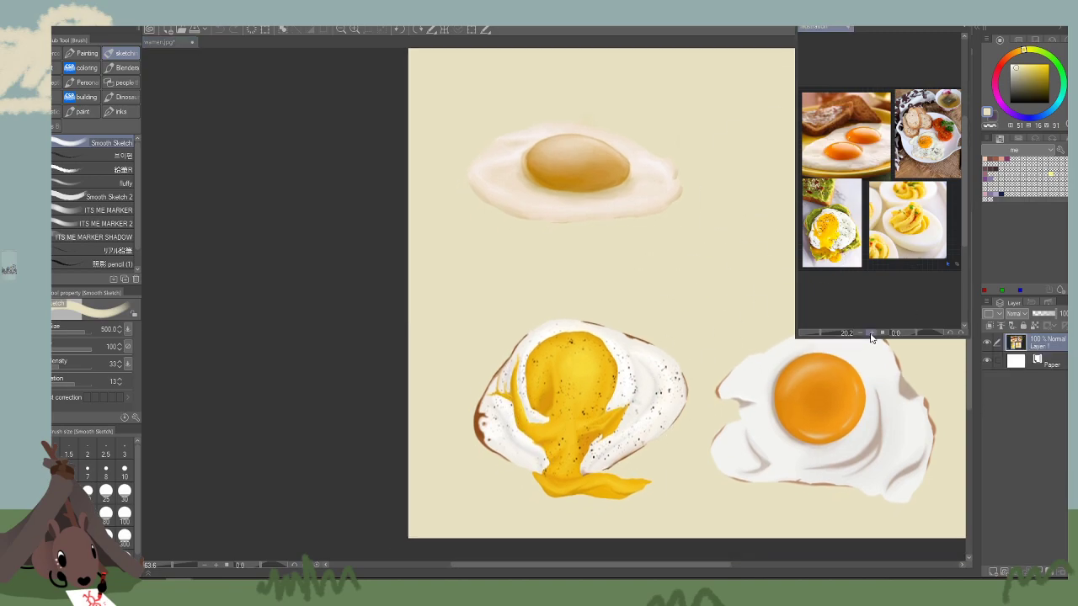
click(884, 333)
click(883, 334)
click(882, 333)
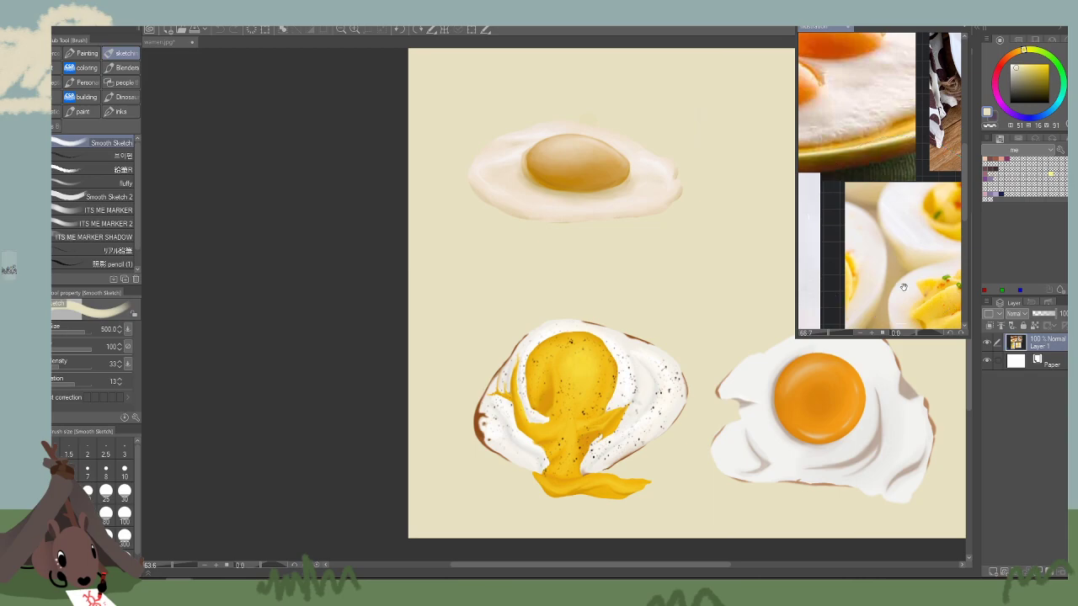
drag(836, 297, 940, 242)
drag(864, 292, 918, 232)
click(346, 422)
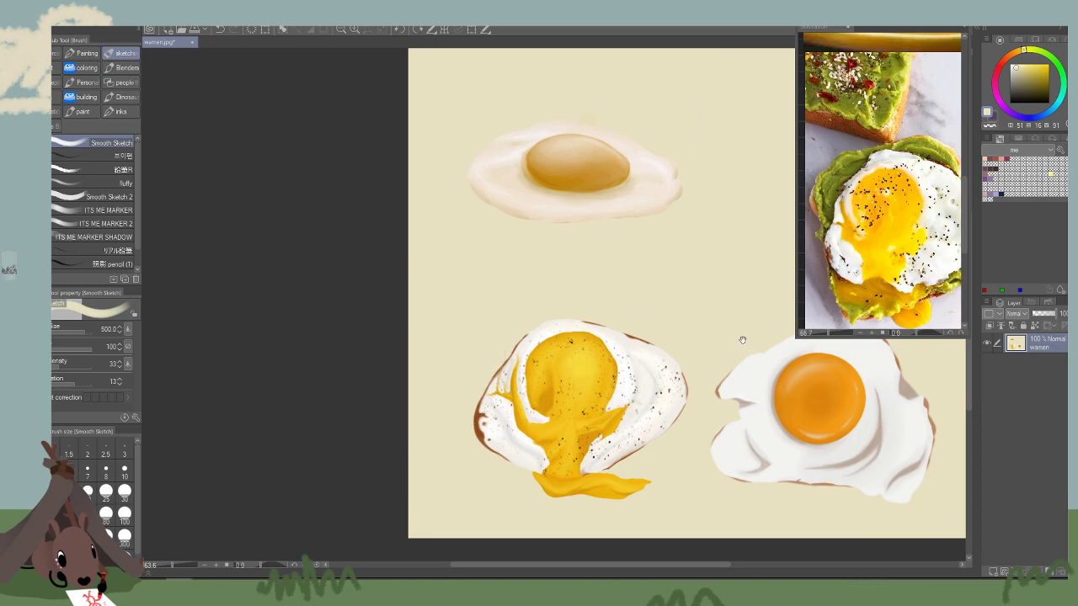
Reduce the Smooth Sketch brush size to 12.5 for detail work on the runny egg.
drag(742, 339, 722, 314)
key(bracketleft)
key(bracketleft)
key(bracketleft)
key(bracketleft)
key(bracketleft)
key(bracketleft)
key(bracketleft)
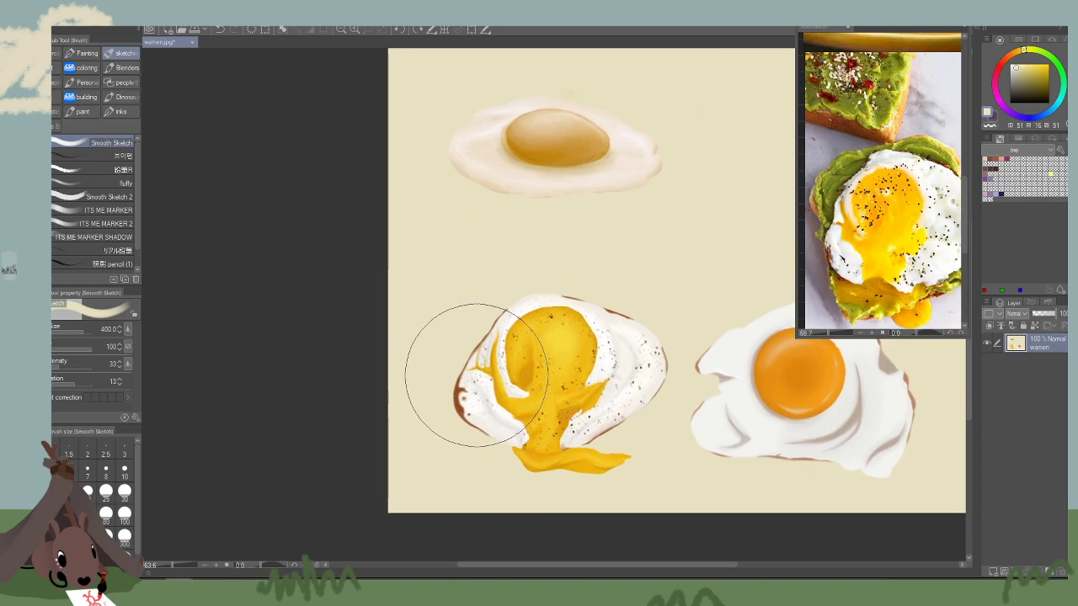
key(bracketleft)
key(bracketleft)
key(bracketleft)
key(bracketleft)
key(bracketleft)
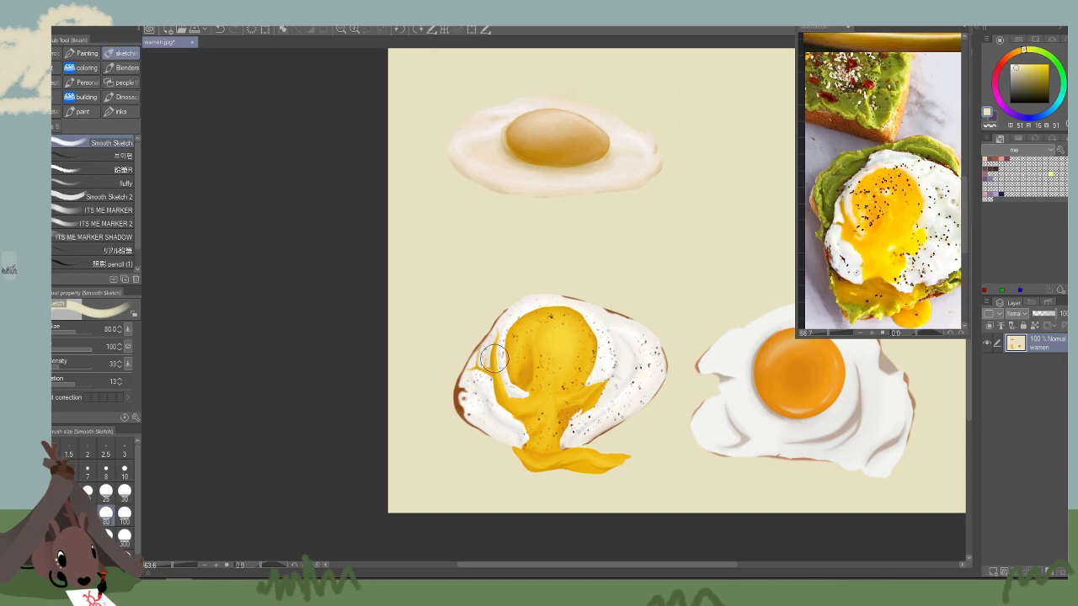
key(bracketleft)
key(bracketleft)
key(bracketleft)
key(bracketleft)
key(bracketleft)
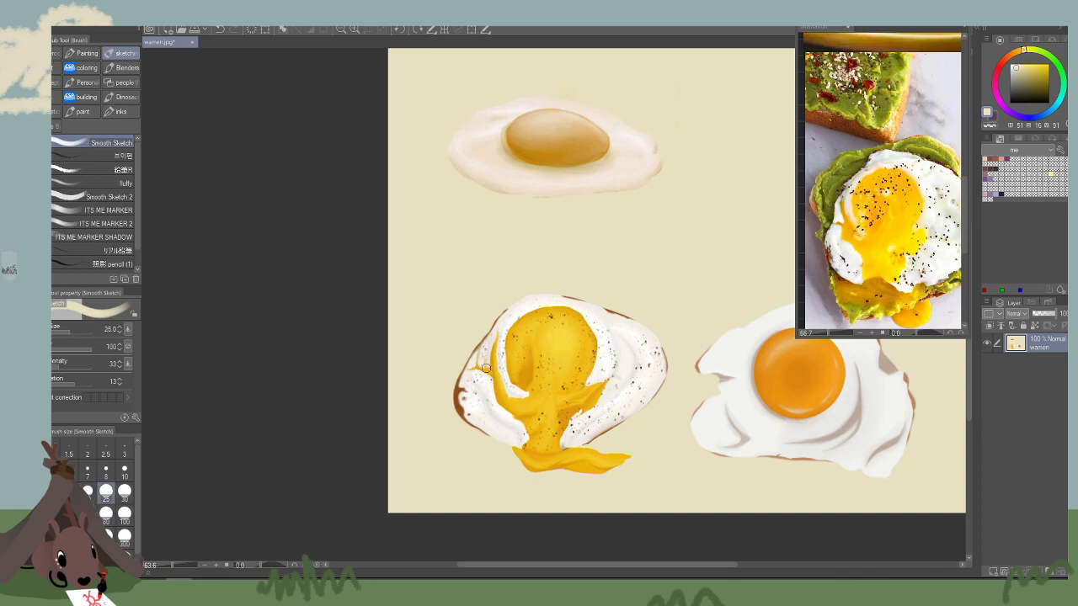
Compare the yolk's left edge in the reference photo at 200% with the painted runny egg at 150%.
click(845, 226)
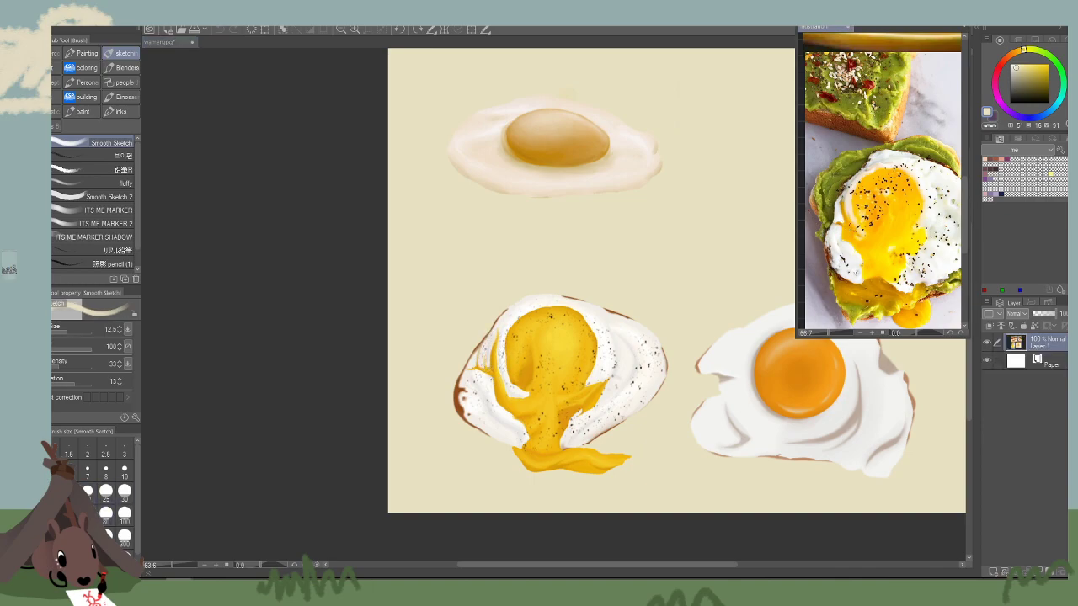
click(872, 335)
click(873, 334)
drag(825, 278, 926, 183)
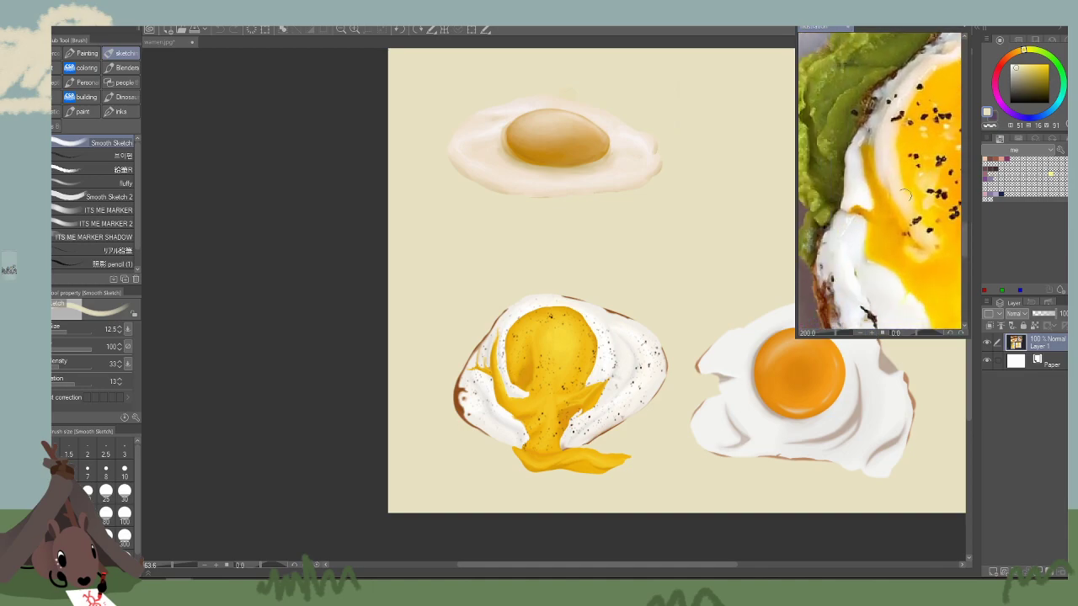
click(412, 211)
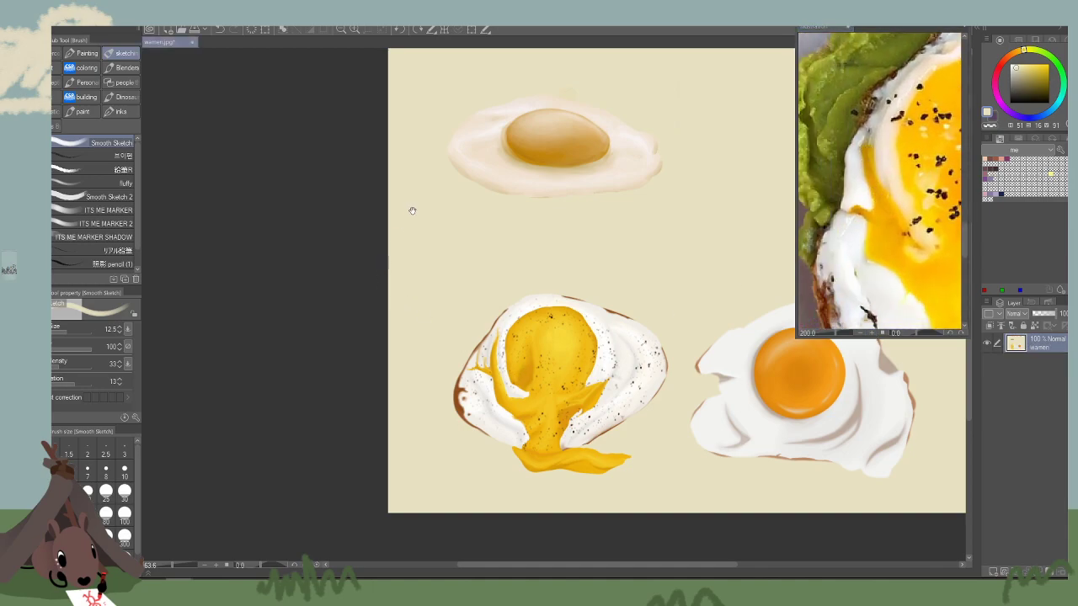
click(355, 30)
click(355, 31)
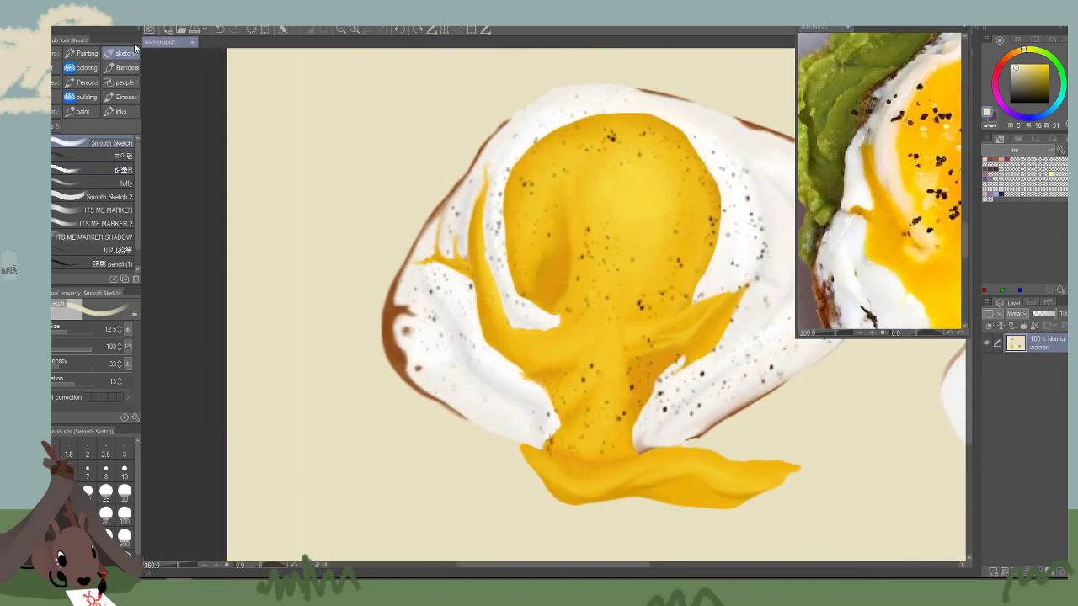
Sample the egg white and paint over the upper tip of the yolk streak left of the yolk, enlarging the brush to 45.
alt+click(513, 126)
key(bracketright)
key(bracketright)
key(bracketright)
key(bracketright)
key(bracketright)
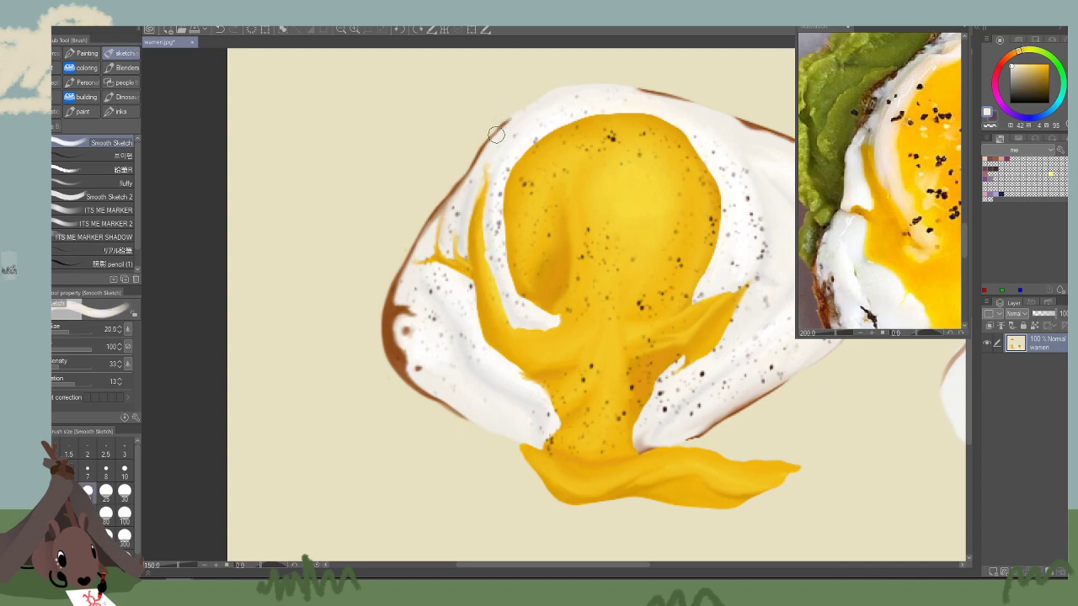
key(bracketright)
mouse_move(520, 184)
mouse_down()
mouse_move(529, 167)
mouse_move(485, 211)
mouse_up()
mouse_move(502, 140)
mouse_down()
mouse_move(498, 306)
mouse_move(509, 135)
mouse_move(502, 308)
mouse_move(514, 143)
mouse_move(524, 127)
mouse_move(488, 223)
mouse_move(509, 185)
mouse_move(479, 173)
mouse_move(382, 236)
mouse_move(478, 235)
mouse_move(453, 269)
mouse_up()
key(bracketright)
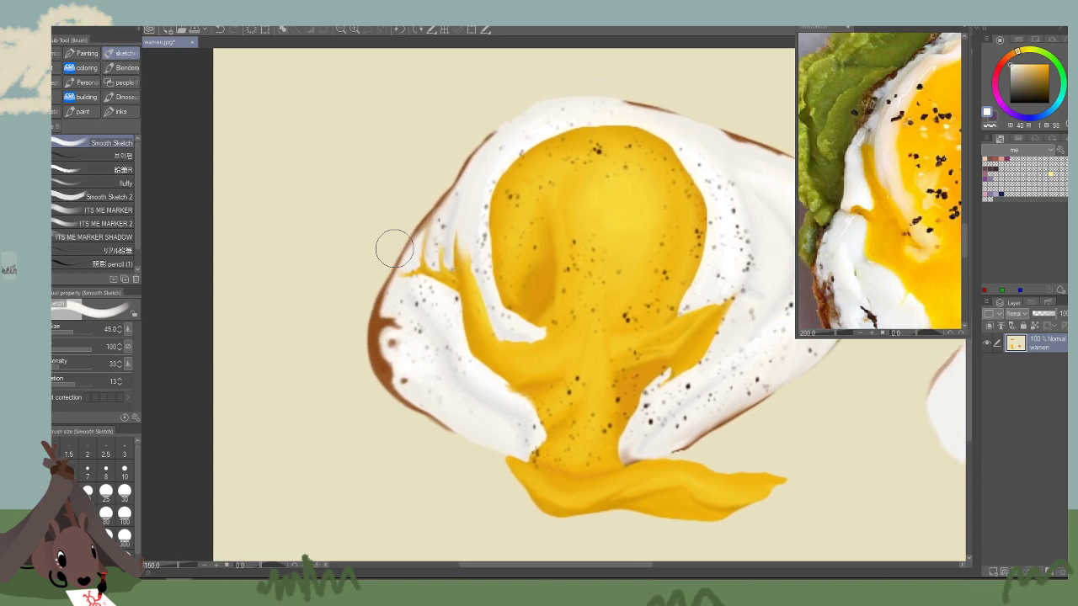
Sample the peach tone from the reference egg and shade the egg-white band left of the yolk with the Soft airbrush.
alt+click(899, 112)
alt+click(886, 108)
drag(503, 162, 488, 198)
drag(509, 151, 482, 223)
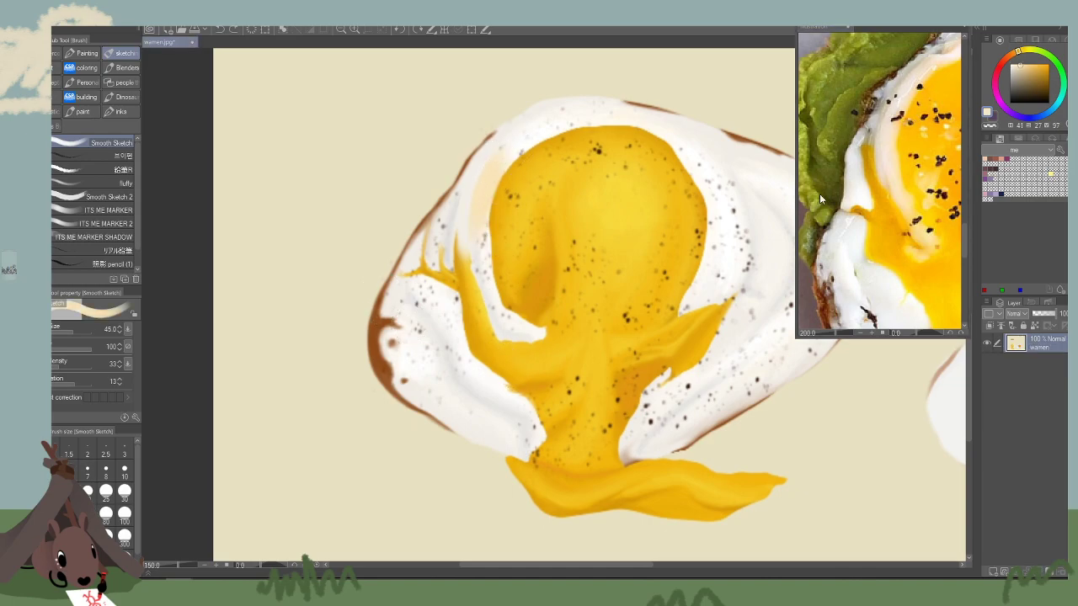
key(ctrl+z)
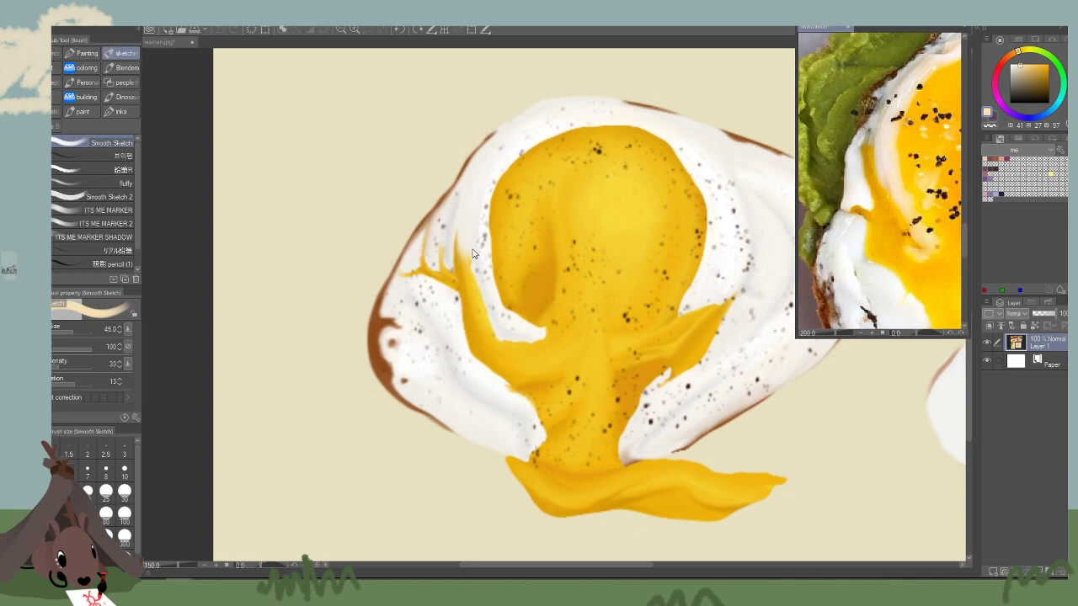
click(14, 243)
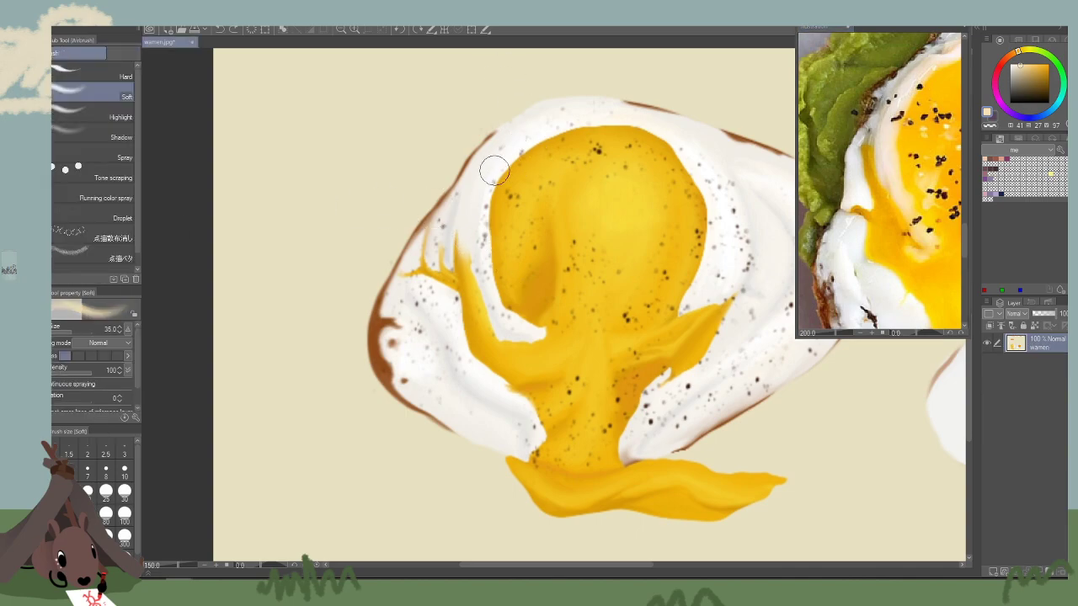
mouse_move(492, 171)
mouse_down()
mouse_move(480, 290)
mouse_move(487, 169)
mouse_move(496, 297)
mouse_move(493, 160)
mouse_move(495, 286)
mouse_move(495, 158)
mouse_move(489, 286)
mouse_move(500, 158)
mouse_move(480, 199)
mouse_move(537, 133)
mouse_move(584, 124)
mouse_move(516, 148)
mouse_move(494, 308)
mouse_move(480, 243)
mouse_move(516, 320)
mouse_up()
drag(602, 332, 606, 354)
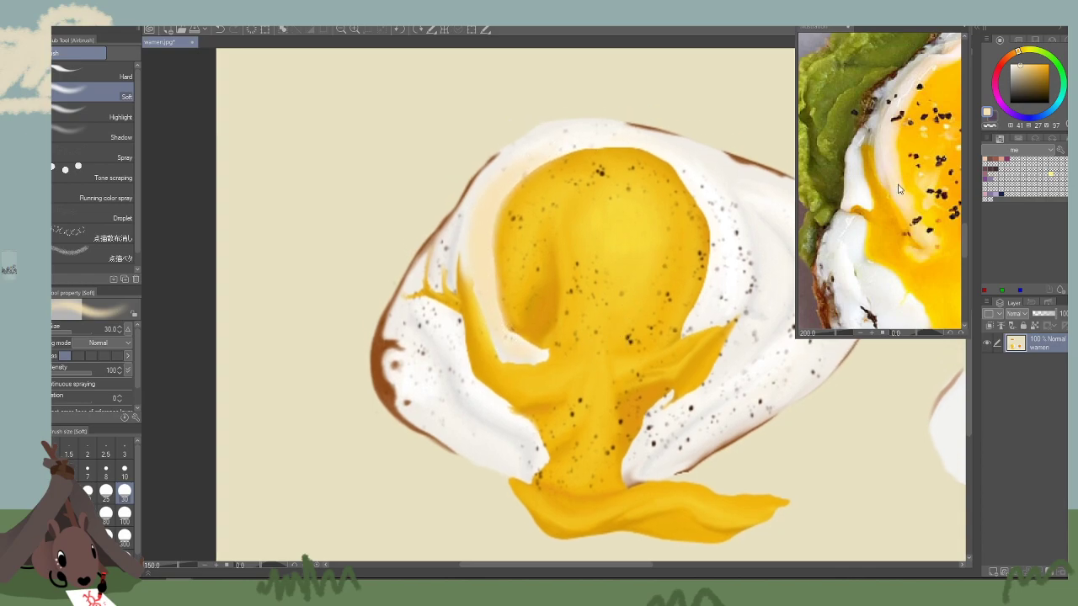
Sample a paler pinkish tone from the reference egg and airbrush it over the peach band at size 20.
click(897, 170)
alt+click(882, 142)
click(531, 250)
key(bracketleft)
key(bracketleft)
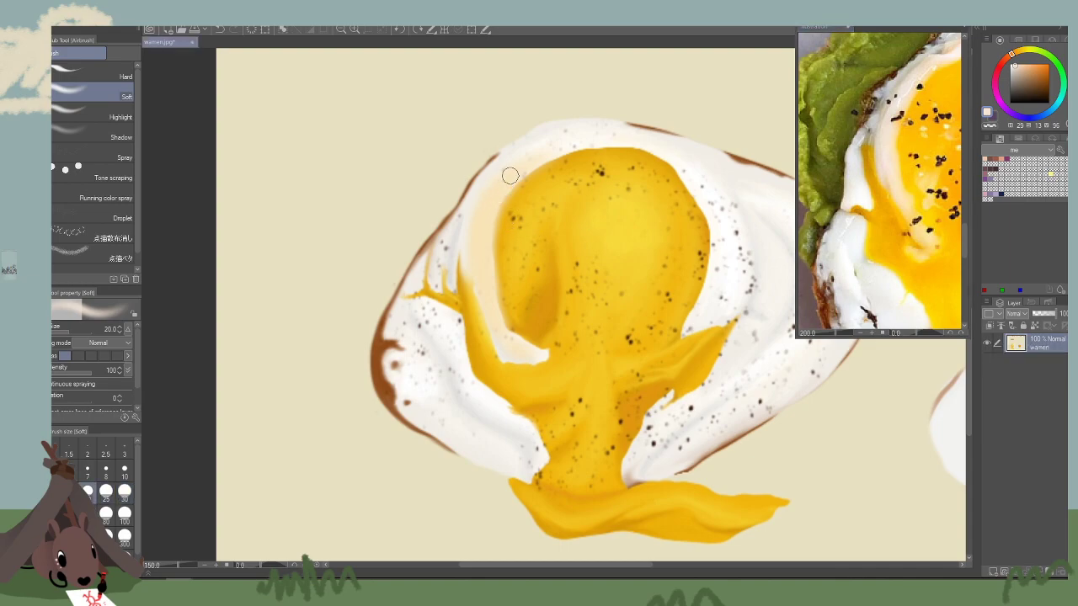
drag(511, 176, 489, 199)
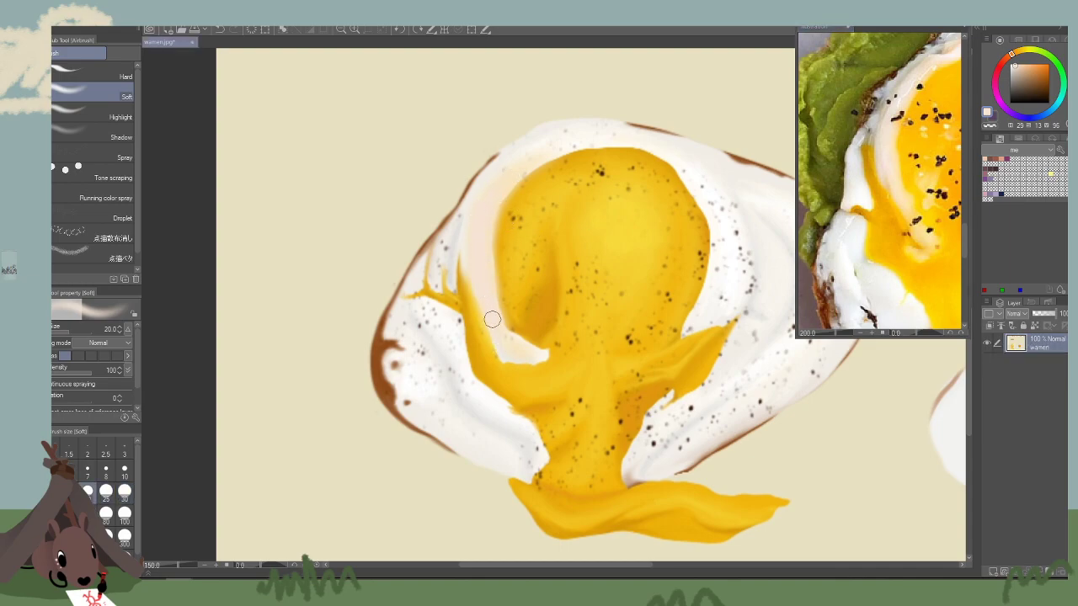
Pick pure white and paint thin highlights down the peach band with the Soft airbrush reduced to size 4.5.
click(910, 91)
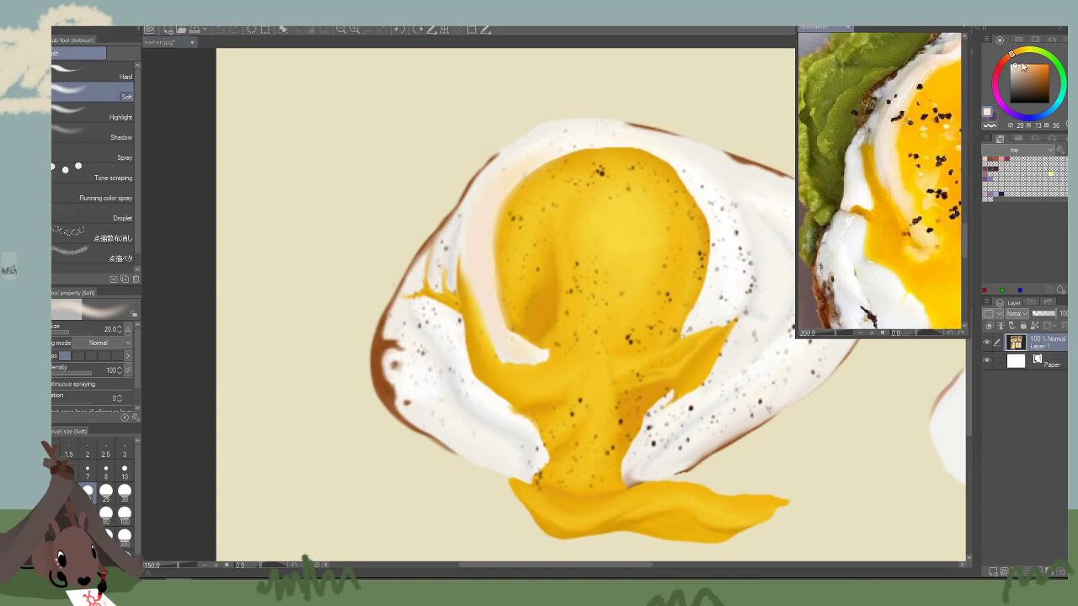
drag(1023, 67, 1006, 55)
key(bracketleft)
key(bracketleft)
click(506, 182)
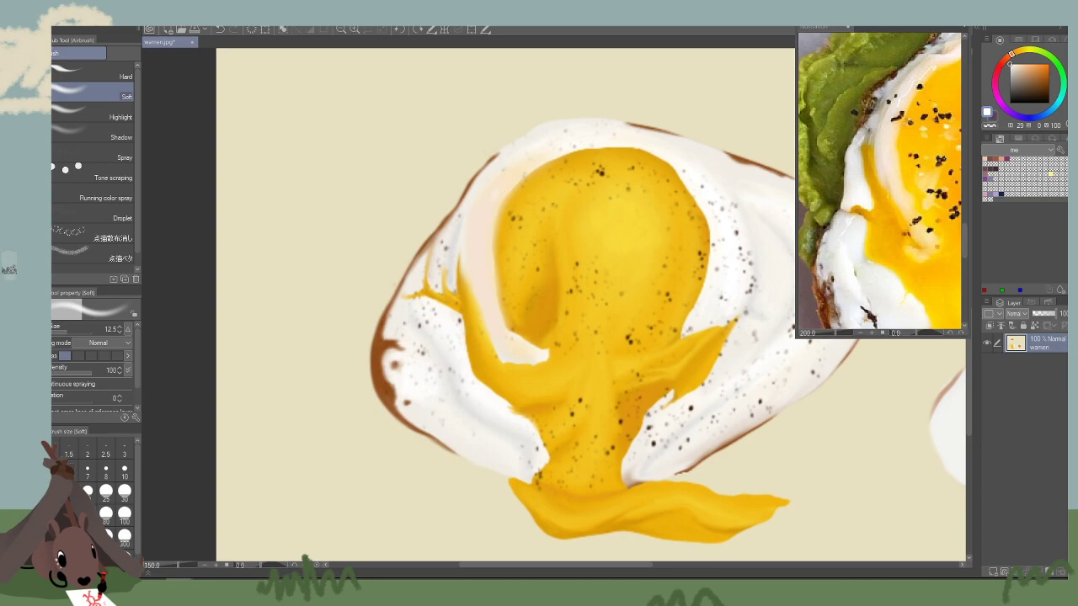
key(bracketleft)
key(bracketleft)
key(bracketleft)
key(bracketleft)
mouse_move(510, 177)
mouse_down()
mouse_move(483, 215)
mouse_move(479, 254)
mouse_move(497, 310)
mouse_up()
key(bracketleft)
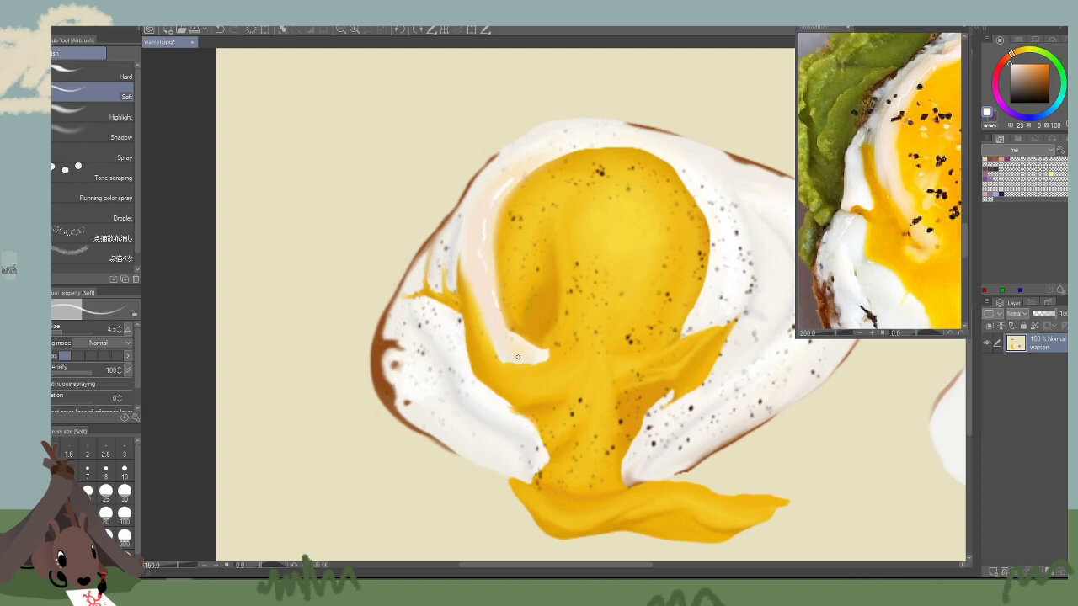
Undo the last few white highlight strokes on the peach band.
key(ctrl+z)
key(ctrl+z)
key(ctrl+z)
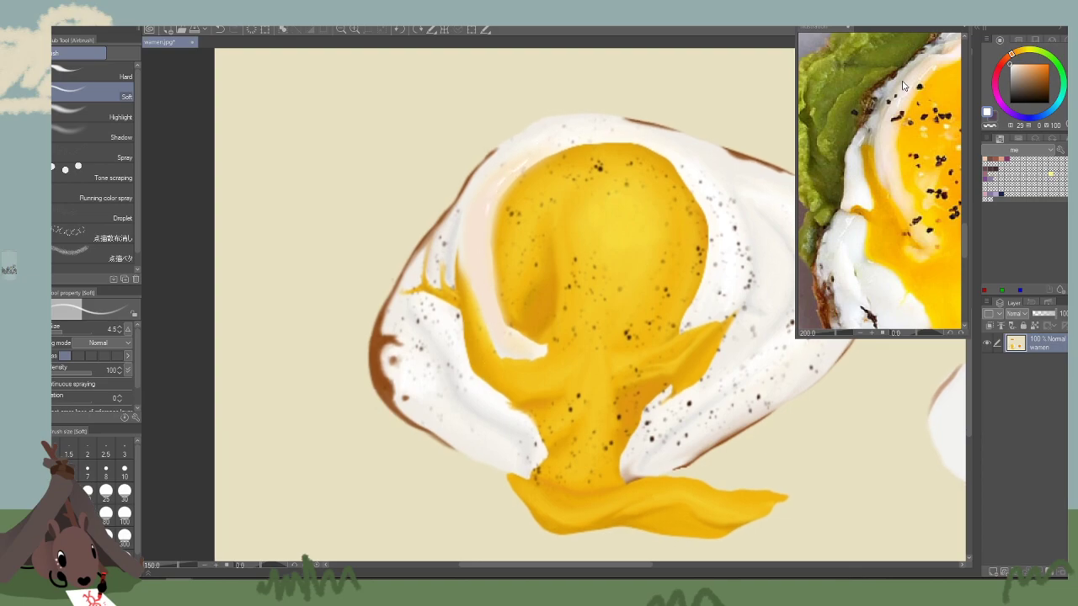
Sample a grey from the reference egg and airbrush a shadow line along the outer edge of the peach band.
click(909, 71)
click(511, 155)
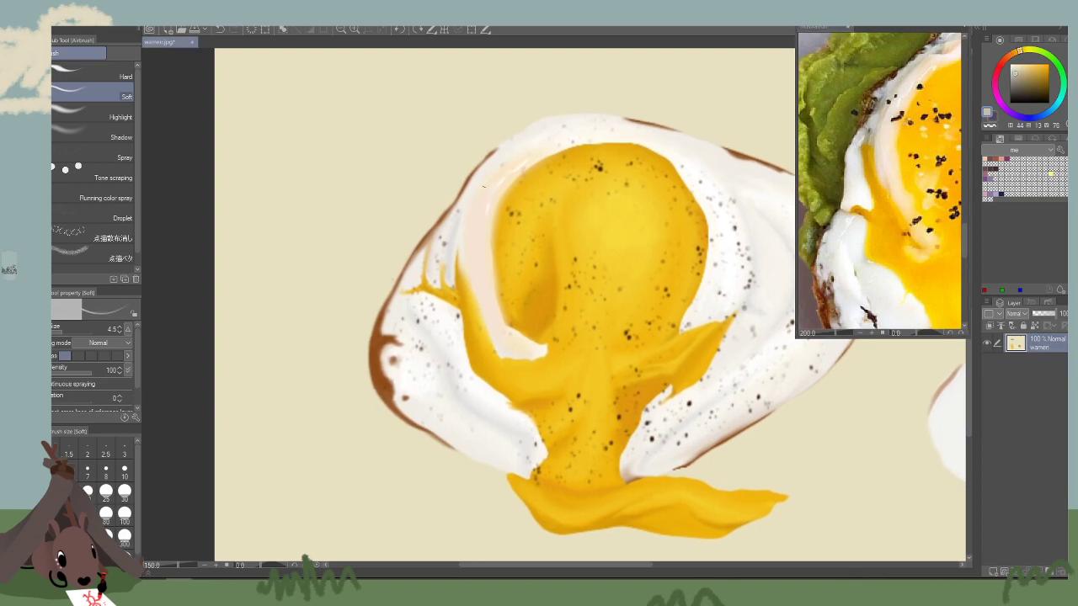
mouse_move(510, 155)
mouse_down()
mouse_move(477, 191)
mouse_move(459, 243)
mouse_up()
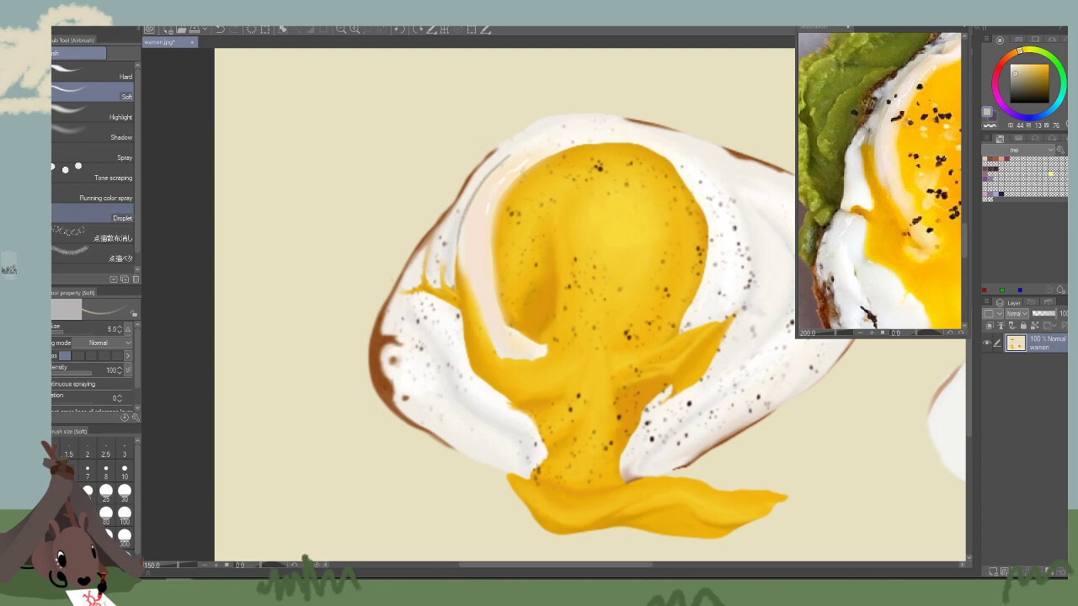
key(bracketright)
key(bracketright)
key(bracketright)
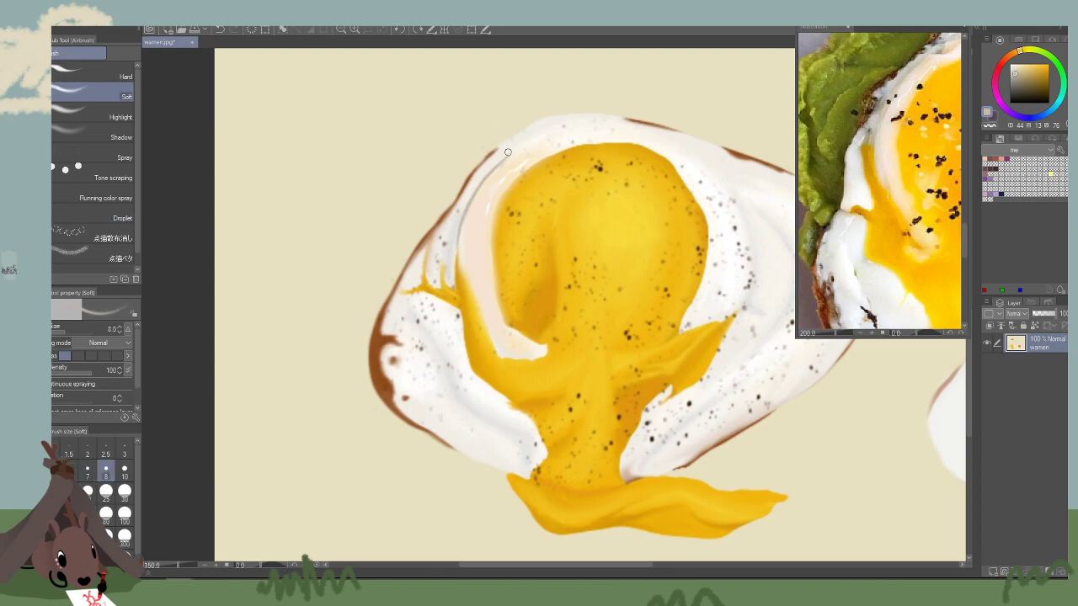
mouse_move(504, 158)
mouse_down()
mouse_move(480, 181)
mouse_move(455, 242)
mouse_move(477, 183)
mouse_move(463, 216)
mouse_move(456, 266)
mouse_up()
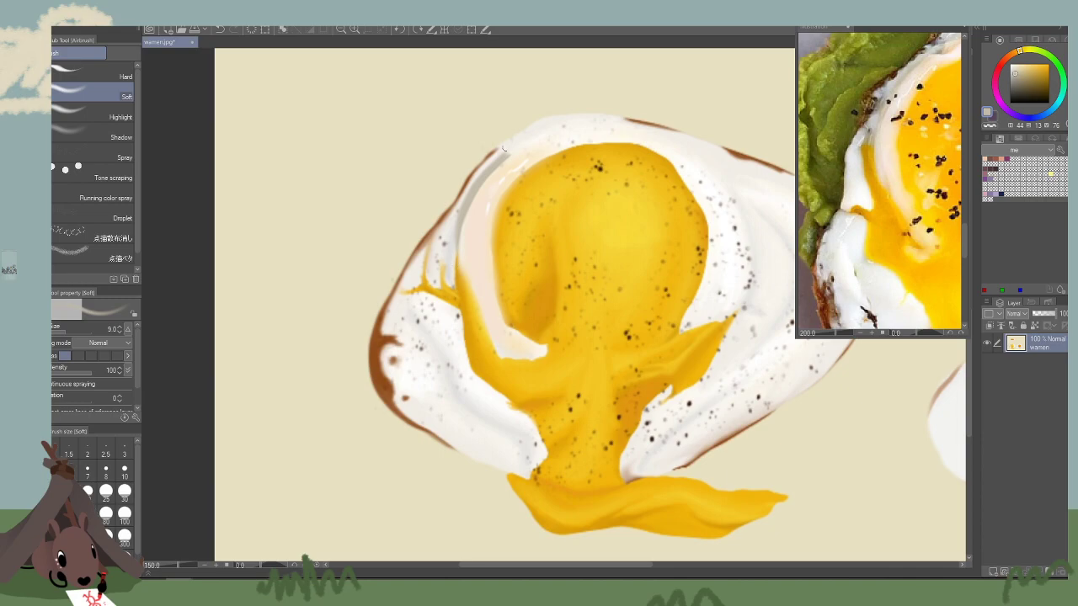
Sample the egg white and airbrush over the grey shadow line at size 17.5 to soften it into the surrounding white.
key(bracketright)
key(bracketright)
alt+click(510, 149)
key(bracketright)
key(bracketright)
drag(510, 146, 459, 199)
mouse_move(510, 148)
mouse_down()
mouse_move(464, 199)
mouse_move(497, 155)
mouse_move(449, 246)
mouse_up()
drag(463, 199, 448, 246)
mouse_move(515, 147)
mouse_down()
mouse_move(459, 217)
mouse_move(491, 174)
mouse_up()
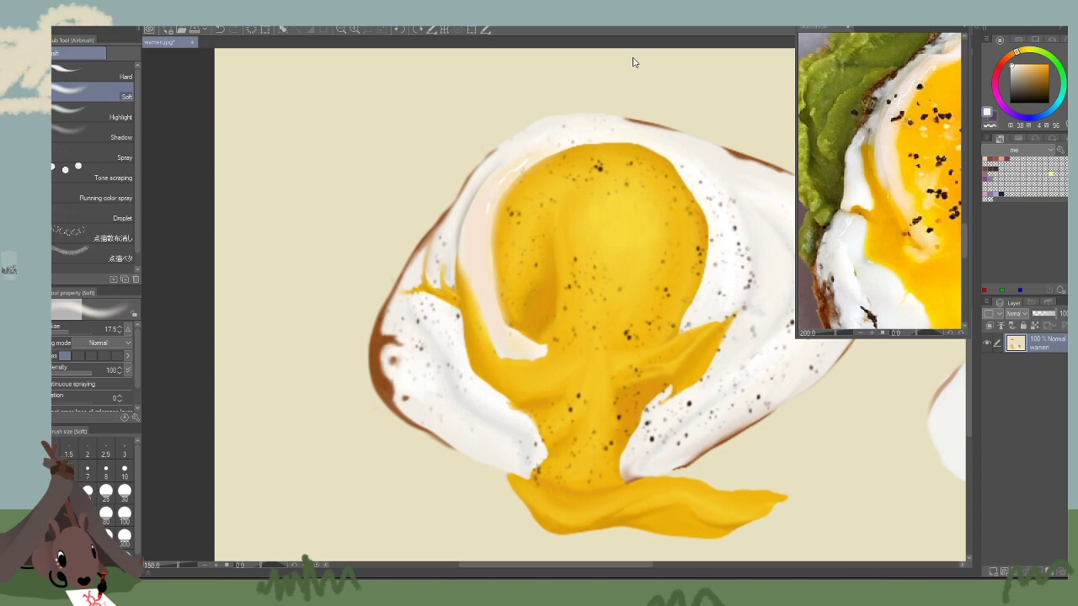
Sample the runny yolk's orange from the reference egg and set the Soft airbrush to size 17.5.
drag(391, 239, 373, 217)
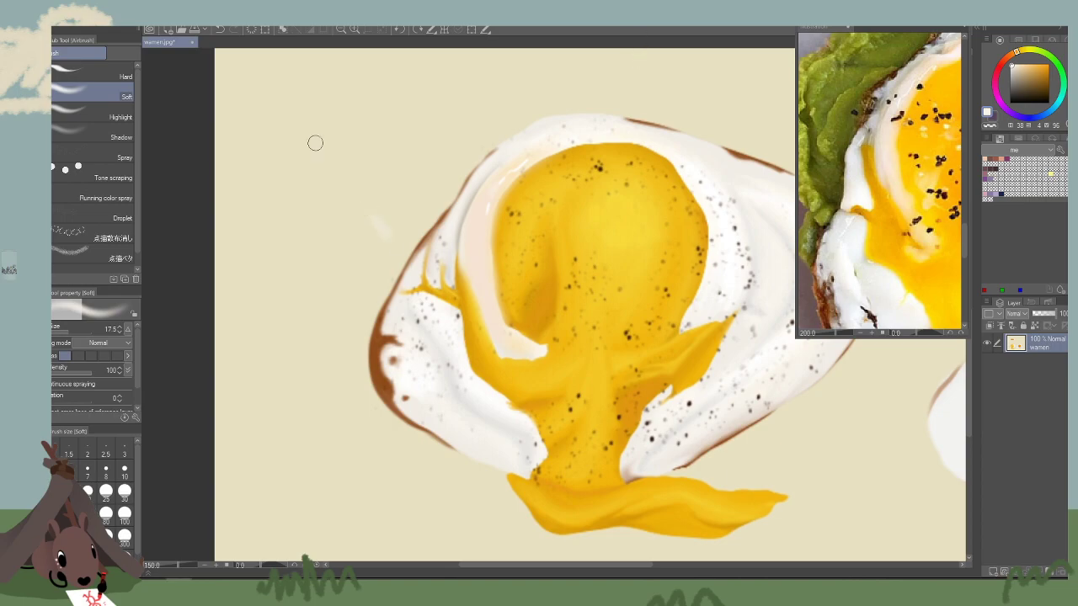
alt+click(465, 301)
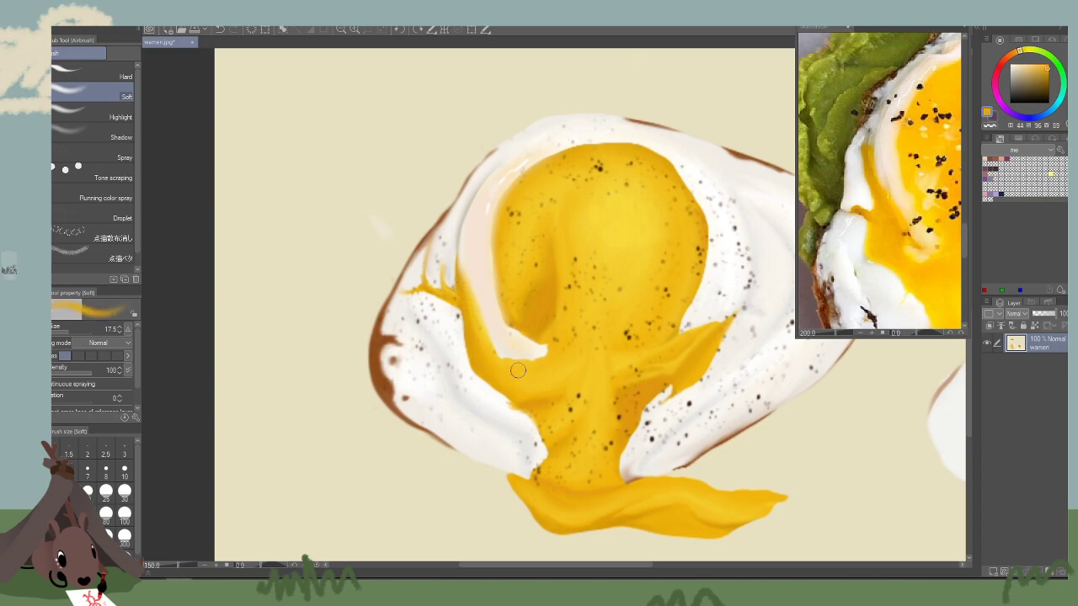
key(bracketright)
click(890, 242)
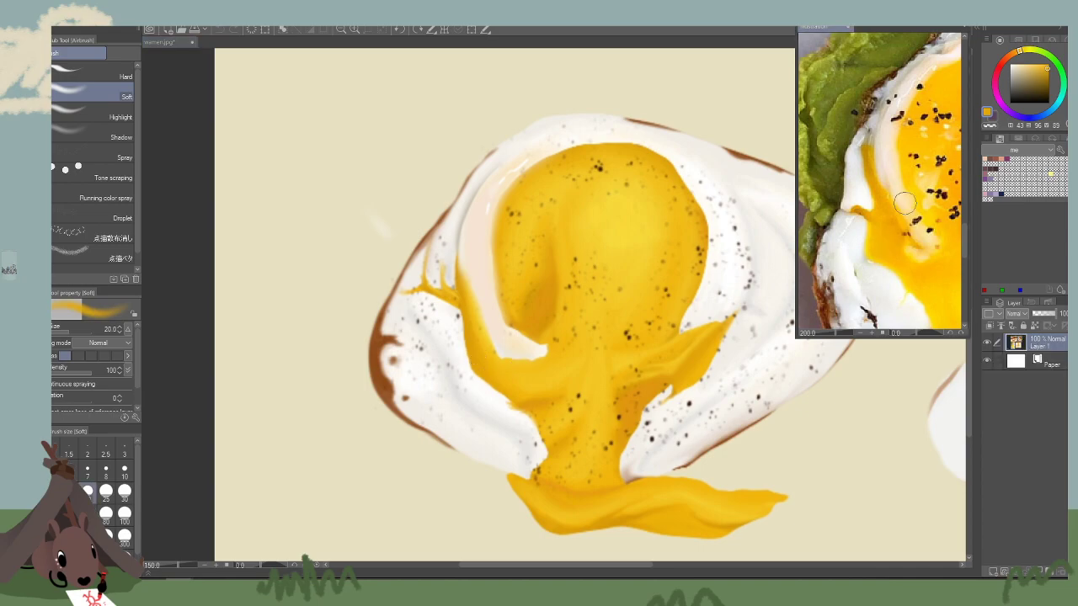
alt+click(890, 241)
key(bracketleft)
key(bracketleft)
key(bracketleft)
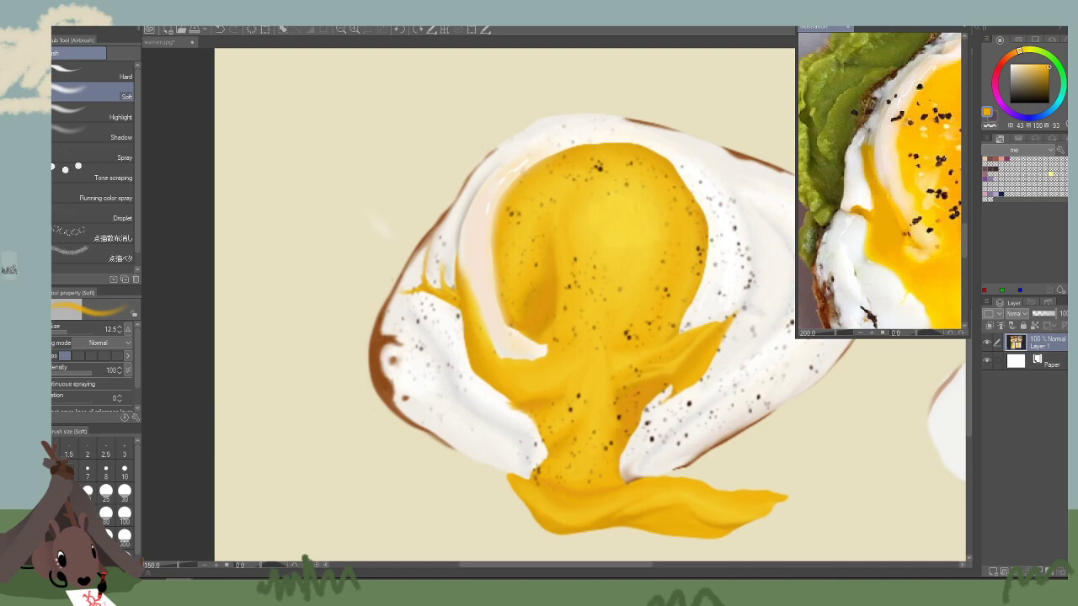
scroll(915, 301, up, 1)
key(bracketleft)
key(bracketleft)
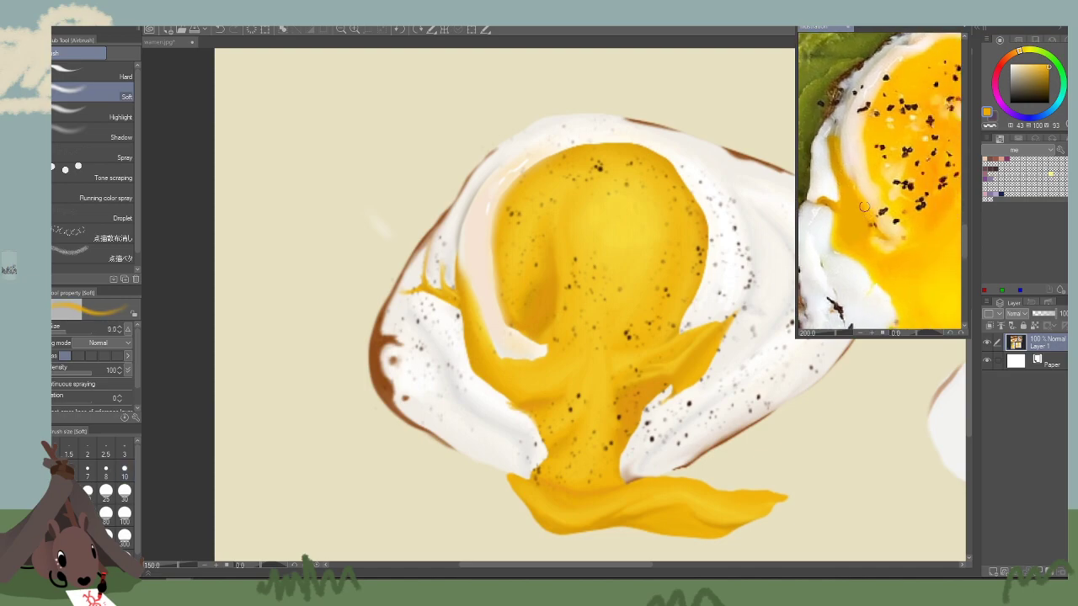
key(bracketright)
click(474, 336)
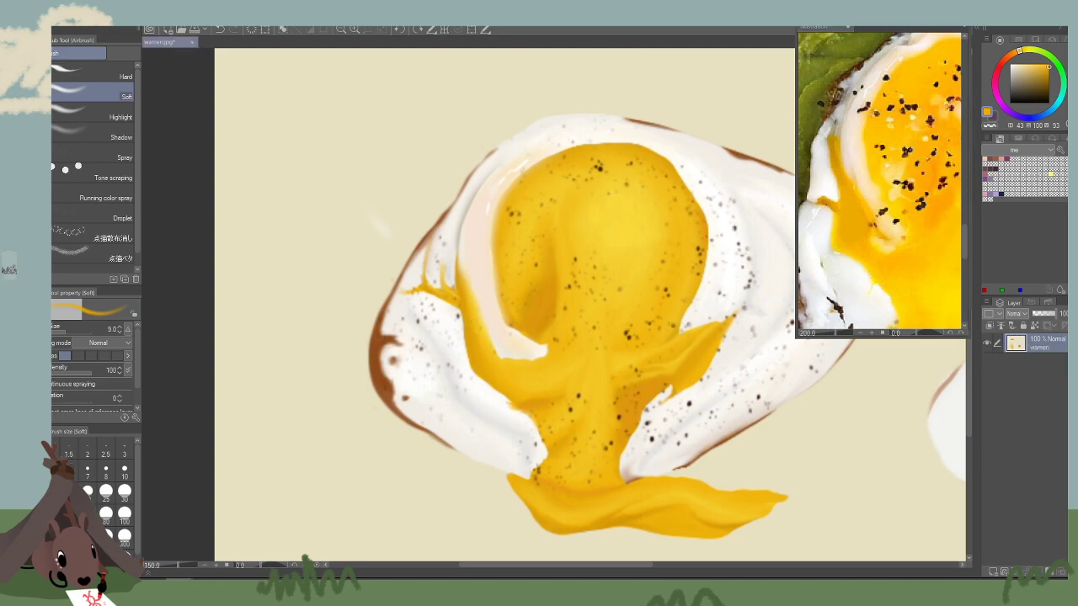
key(bracketright)
key(bracketright)
key(bracketright)
key(bracketright)
drag(500, 396, 512, 403)
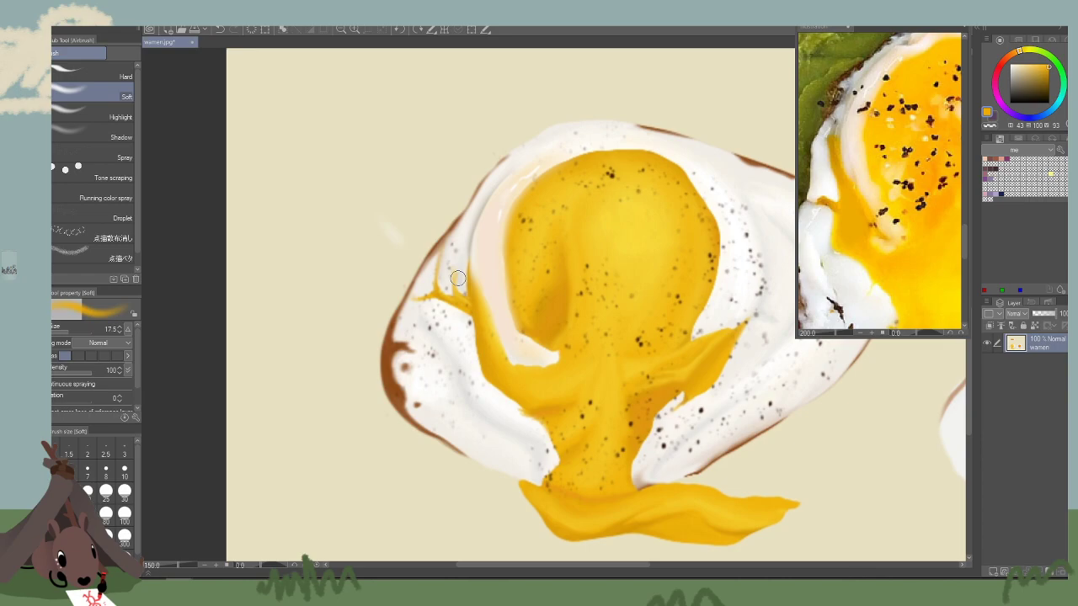
Try a long curved orange stroke on the background beside the egg with the PPLinear brush at size 50.
click(12, 152)
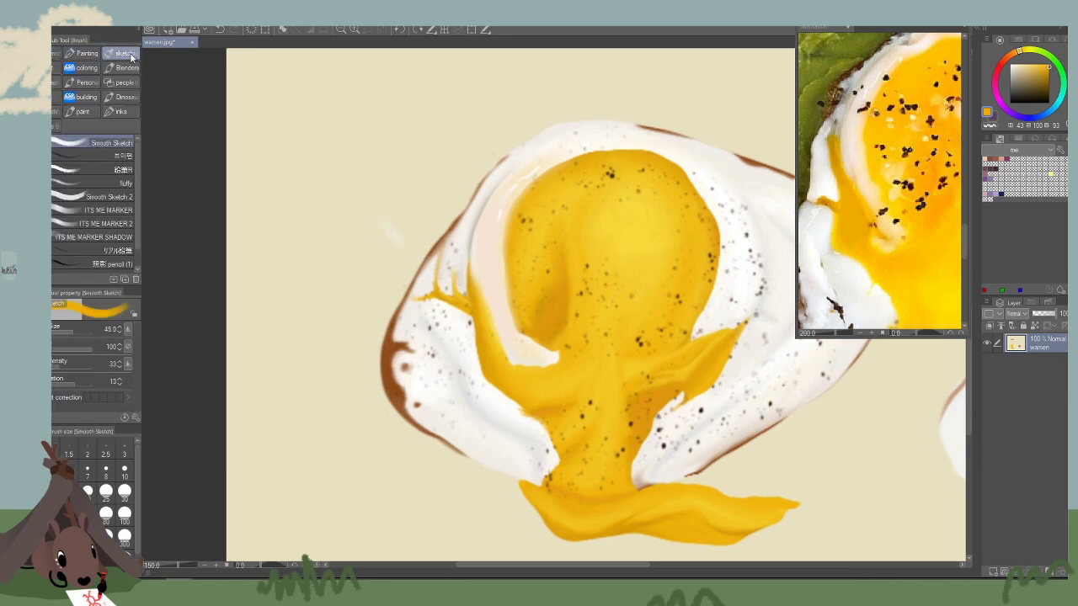
click(90, 67)
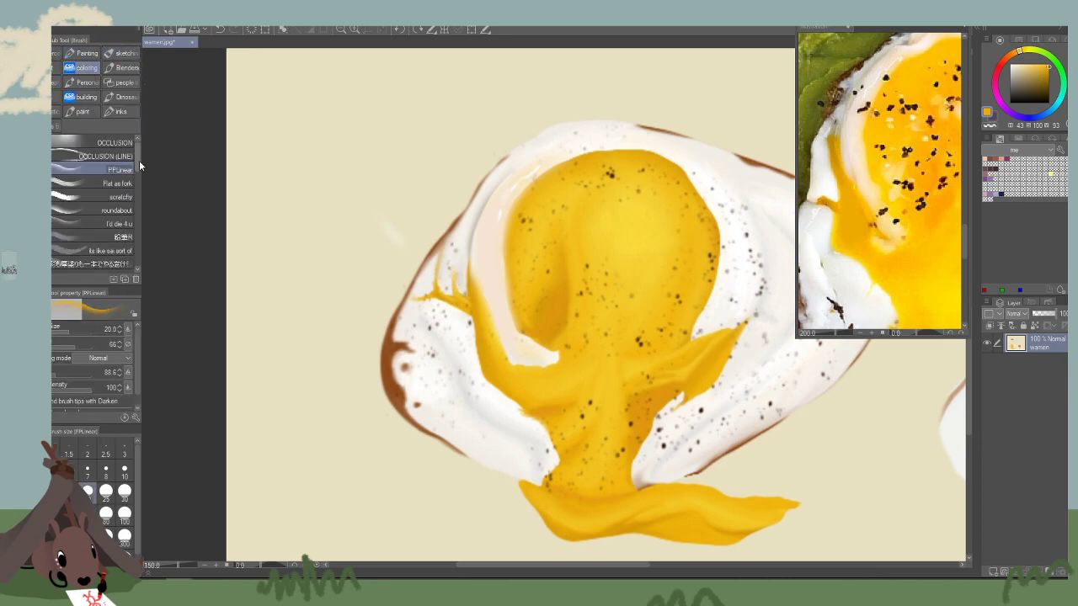
key(bracketright)
key(bracketright)
key(bracketright)
key(bracketright)
mouse_move(492, 113)
mouse_down()
mouse_move(383, 190)
mouse_move(304, 354)
mouse_up()
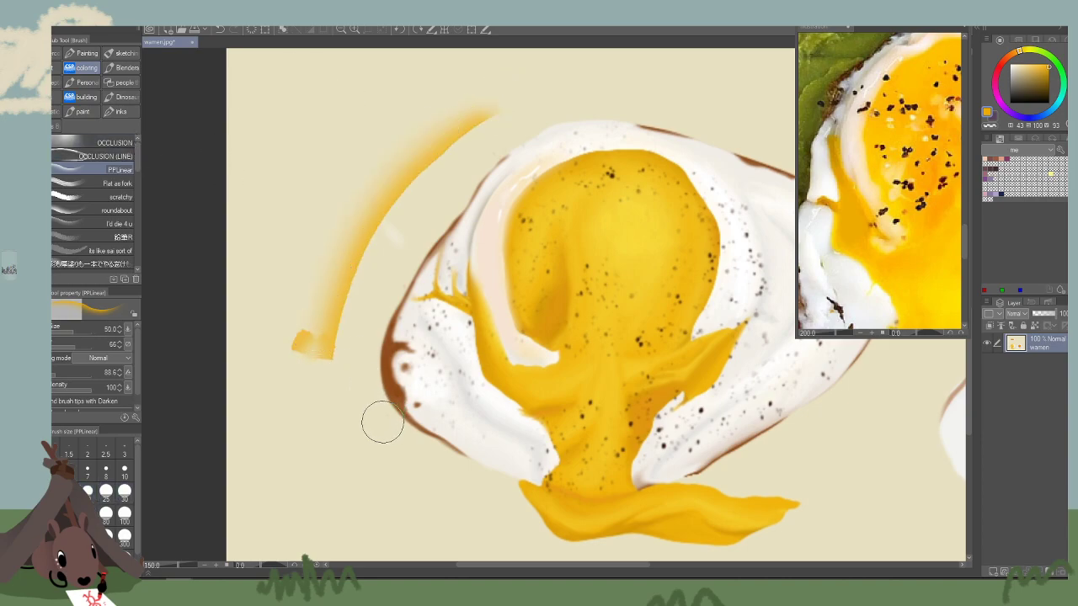
key(ctrl+z)
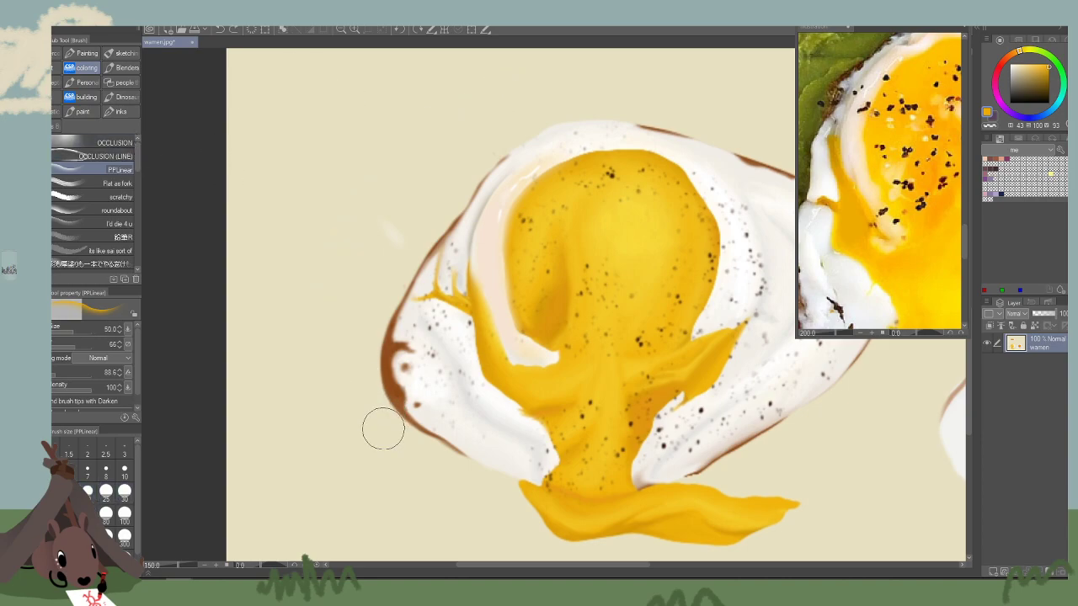
Try mid-grey shadow strokes along the outer edge of the peach band with the PPLinear brush reduced to size 25.
click(1010, 82)
key(bracketleft)
key(bracketleft)
key(bracketleft)
key(bracketleft)
key(bracketleft)
mouse_move(526, 158)
mouse_down()
mouse_move(463, 250)
mouse_move(517, 416)
mouse_up()
key(ctrl+z)
key(bracketright)
key(bracketright)
mouse_move(517, 152)
mouse_down()
mouse_move(471, 210)
mouse_move(539, 454)
mouse_up()
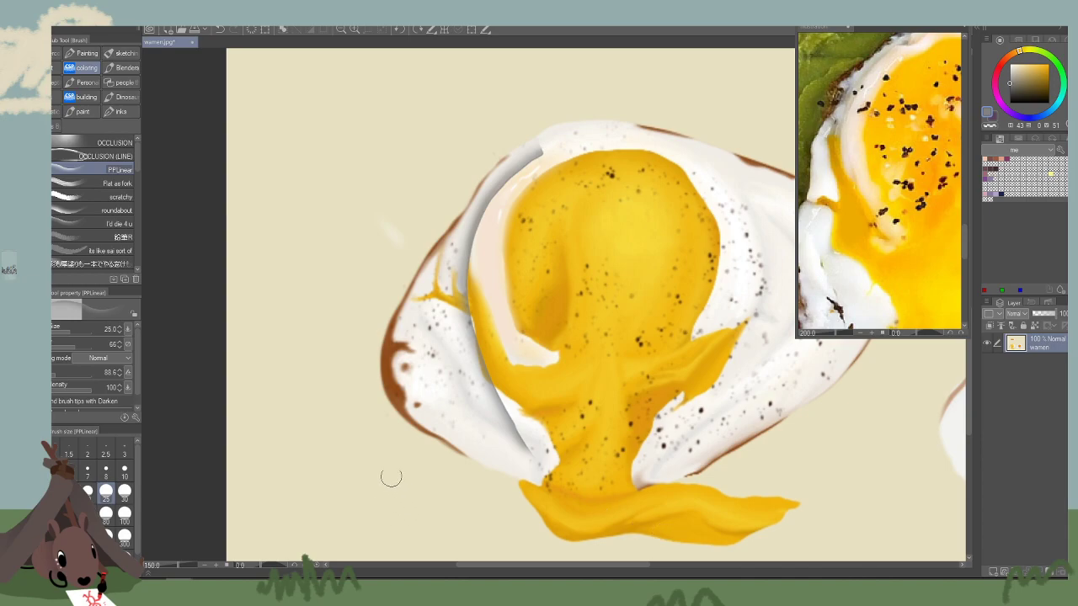
key(ctrl+z)
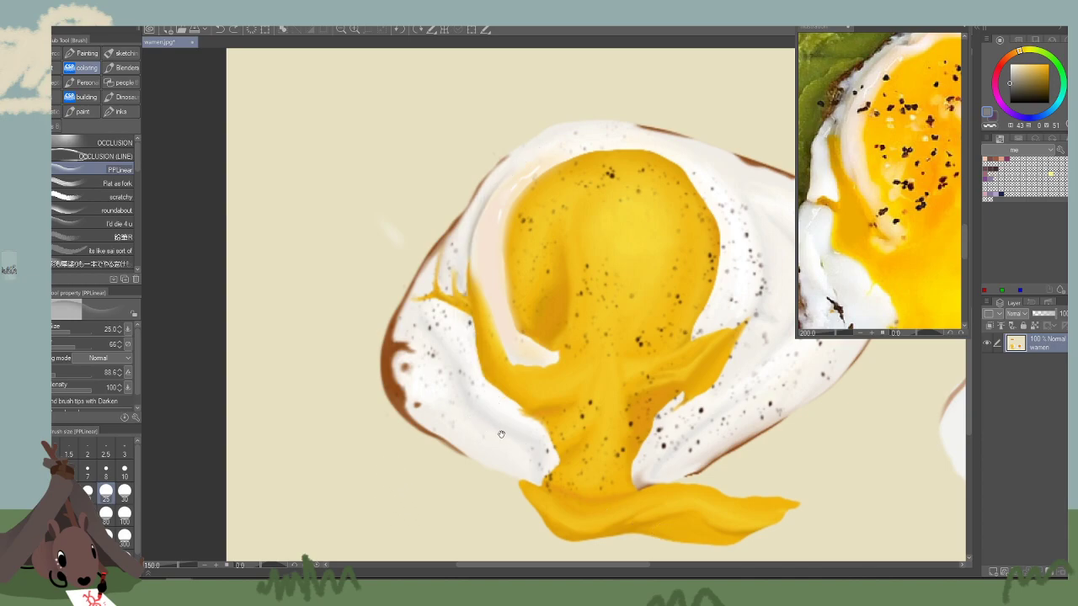
Sample the yolk and try reworking the yolk strip beside the peach band with the PPLinear brush.
drag(593, 456, 614, 445)
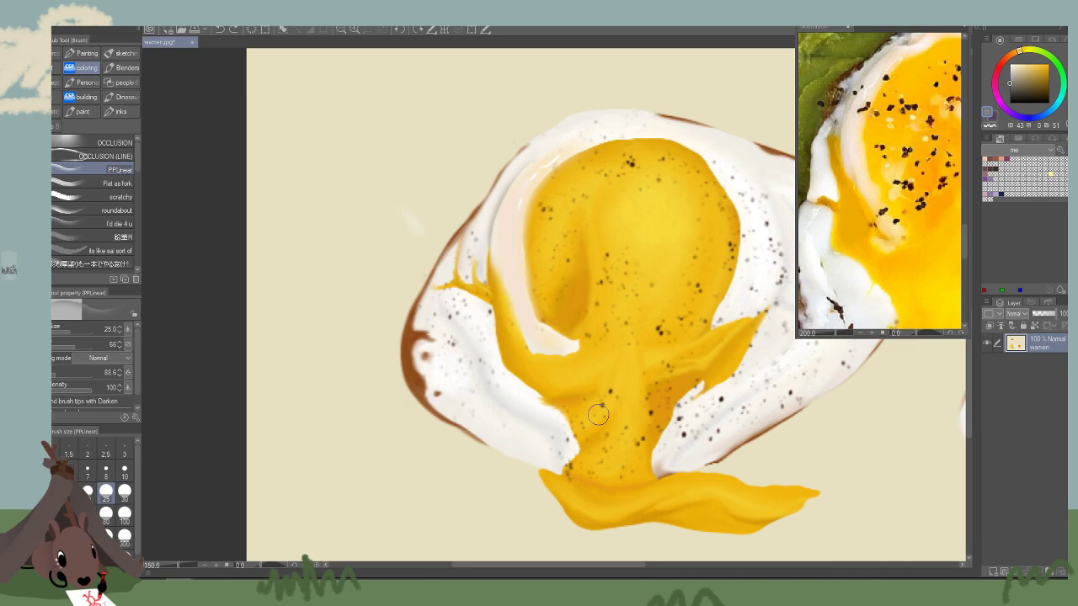
drag(537, 305, 519, 303)
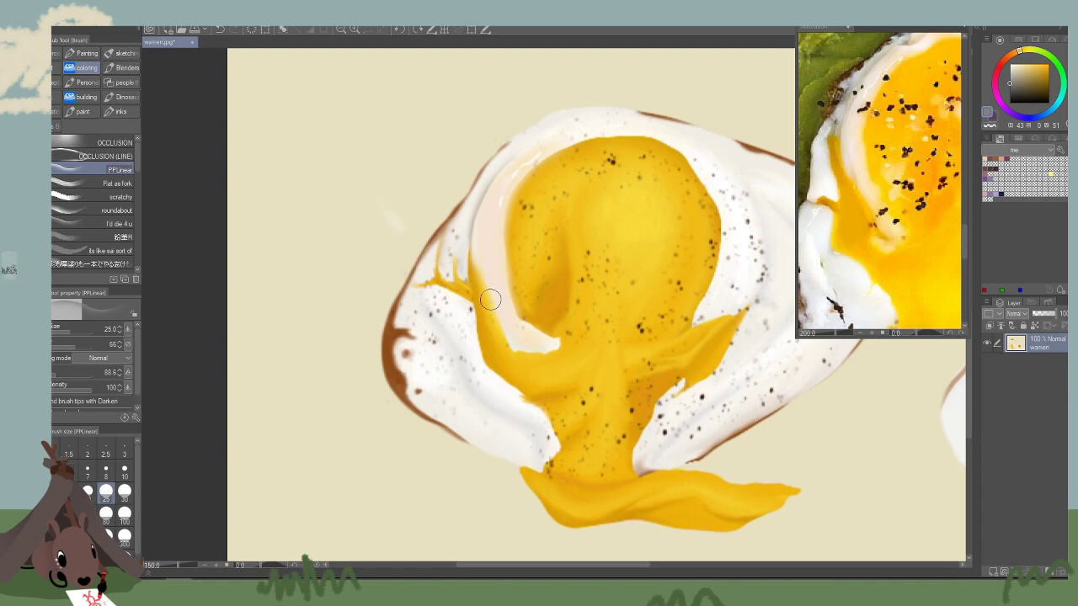
drag(490, 300, 465, 255)
alt+click(472, 309)
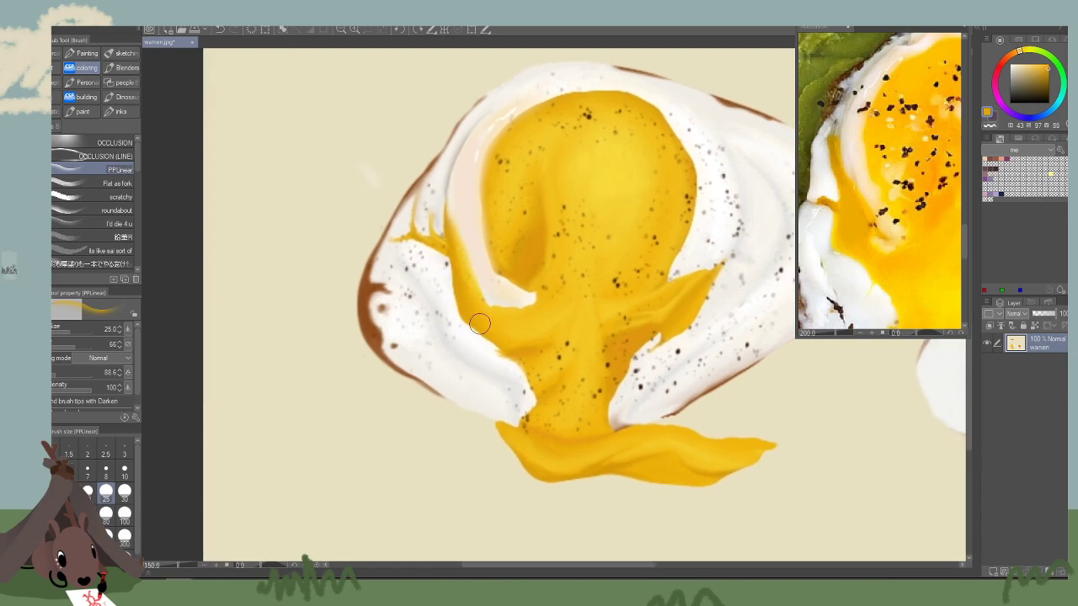
drag(486, 313, 455, 256)
key(bracketleft)
key(bracketleft)
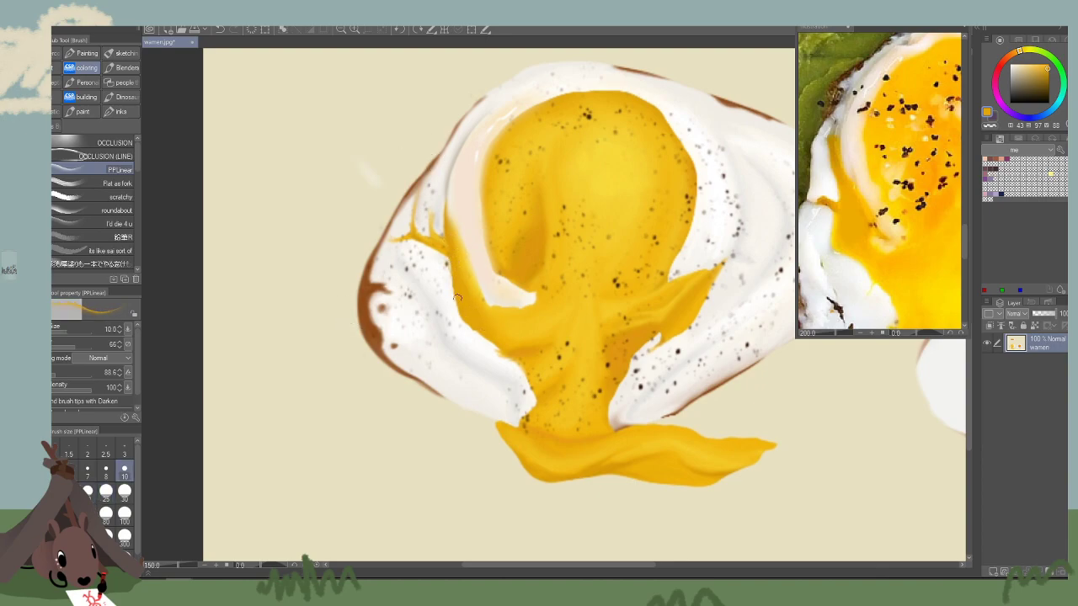
Sample the yolk colour and repaint the yolk strip outside the lower peach band with the Smooth Sketch brush at size 12.5.
click(121, 54)
alt+click(476, 314)
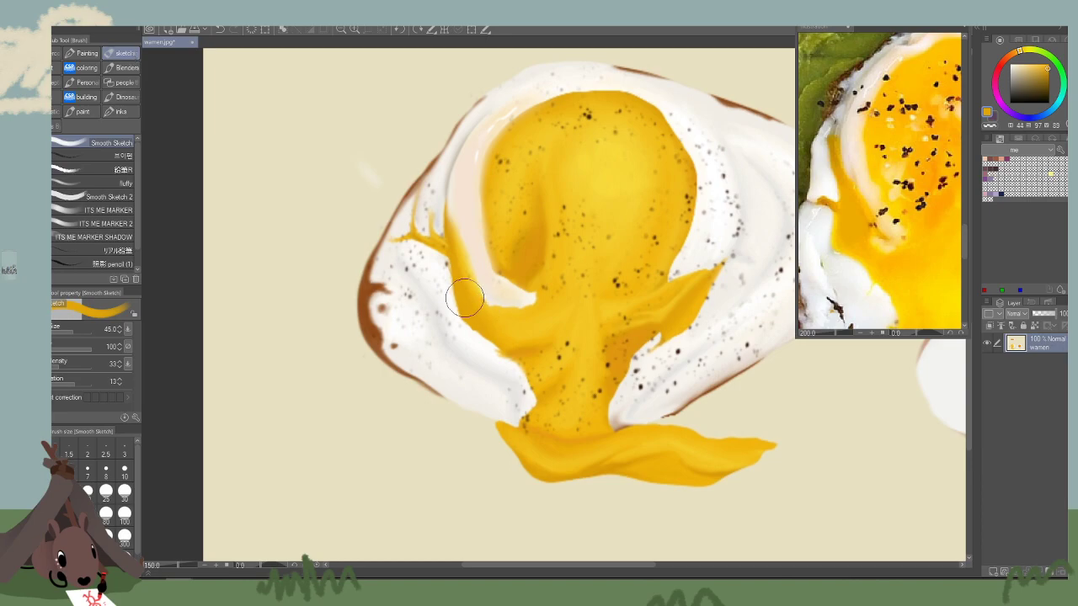
key(bracketleft)
key(bracketleft)
key(bracketleft)
key(bracketleft)
mouse_move(473, 326)
mouse_down()
mouse_move(364, 268)
mouse_move(421, 320)
mouse_move(444, 269)
mouse_move(502, 345)
mouse_move(463, 325)
mouse_move(450, 250)
mouse_move(458, 316)
mouse_move(506, 281)
mouse_move(486, 254)
mouse_up()
key(ctrl+z)
key(ctrl+z)
key(bracketleft)
key(bracketleft)
drag(540, 359, 523, 345)
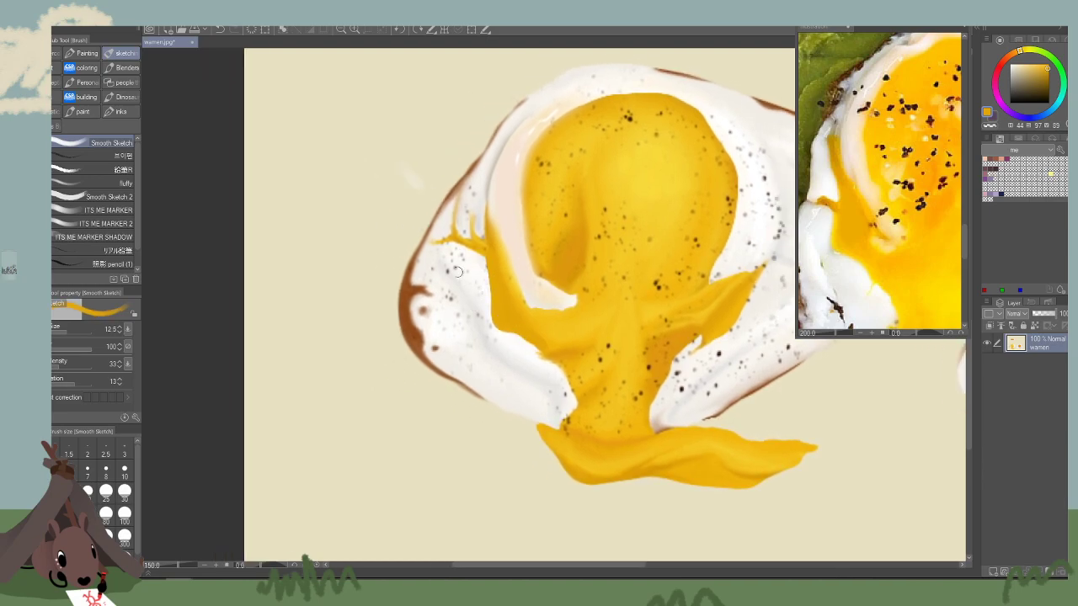
mouse_move(488, 258)
mouse_down()
mouse_move(493, 316)
mouse_move(517, 326)
mouse_up()
drag(504, 274, 524, 308)
drag(483, 388, 421, 365)
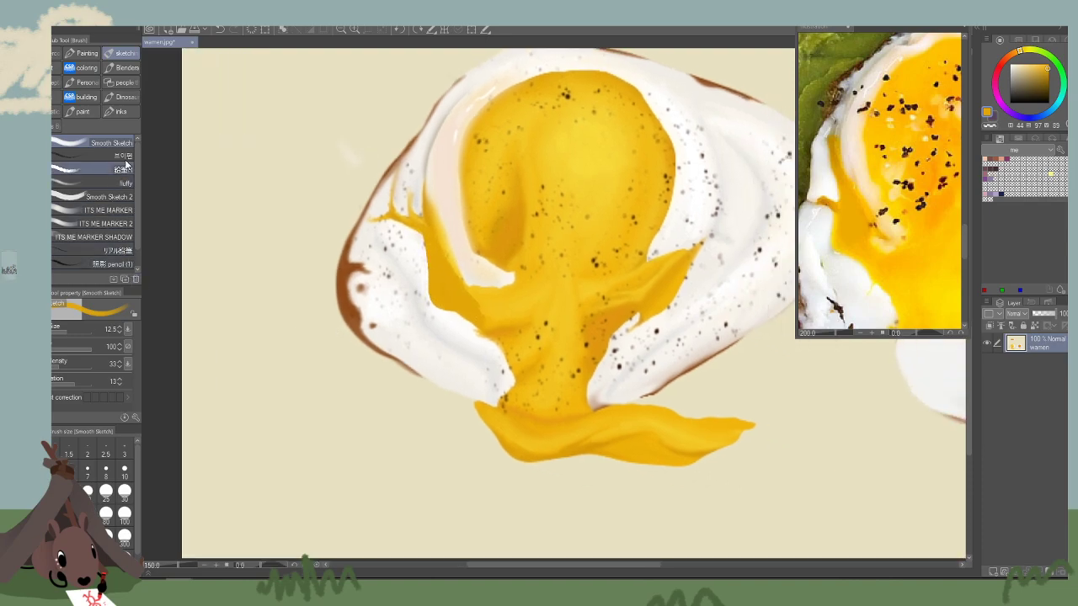
Sample the peach tone and smooth the peach band over the yolk edge with the Soft airbrush, ending at size 20.
key(b)
alt+click(462, 244)
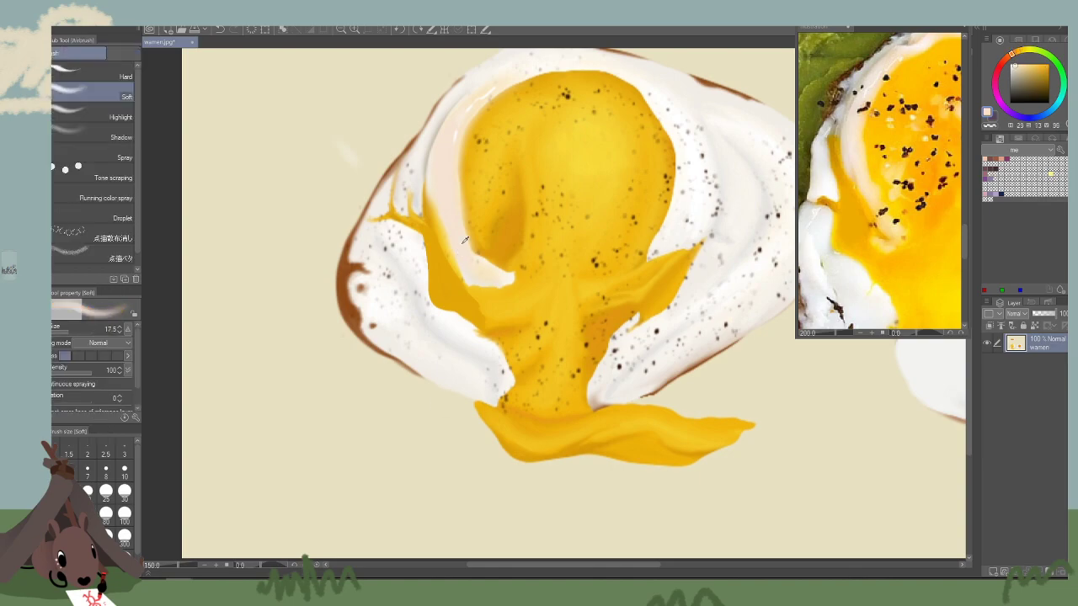
key(])
key(])
key(])
key(])
mouse_move(447, 202)
mouse_down()
mouse_move(468, 252)
mouse_move(443, 214)
mouse_up()
key(bracketleft)
key(bracketleft)
key(bracketleft)
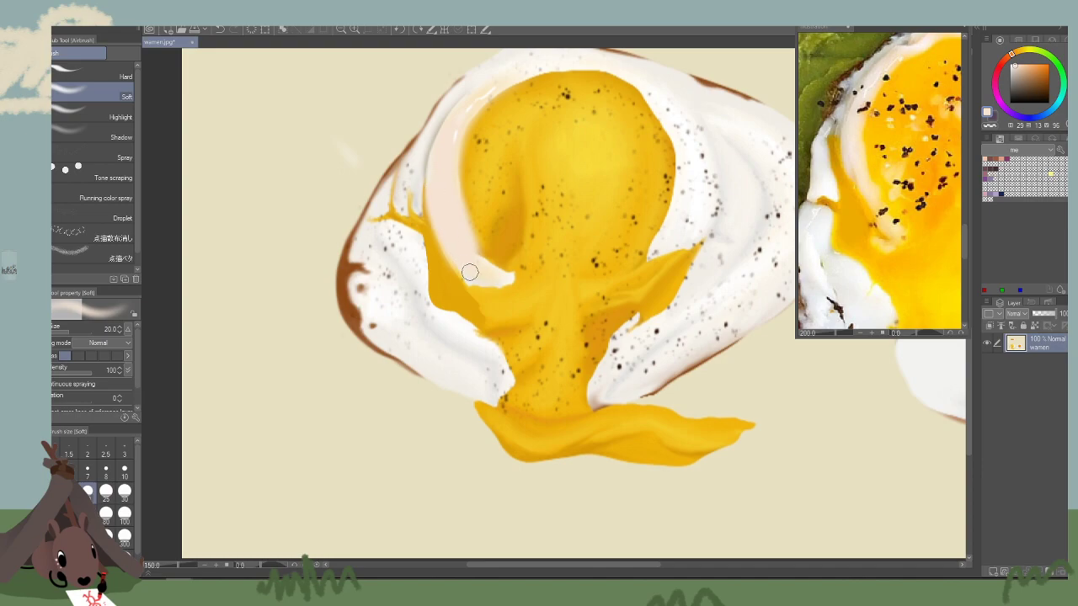
Sample the egg white and airbrush a thin light line down the peach band's outer edge at size 4.5.
key(bracketleft)
key(bracketleft)
key(bracketleft)
key(bracketleft)
alt+click(426, 137)
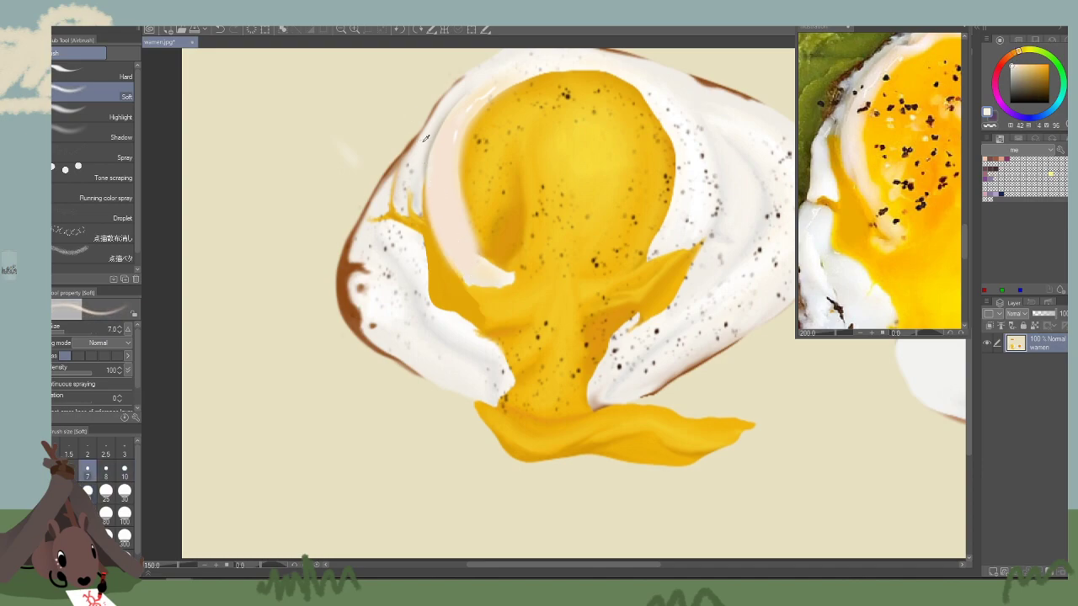
key(bracketleft)
key(bracketleft)
key(bracketleft)
drag(428, 172, 430, 207)
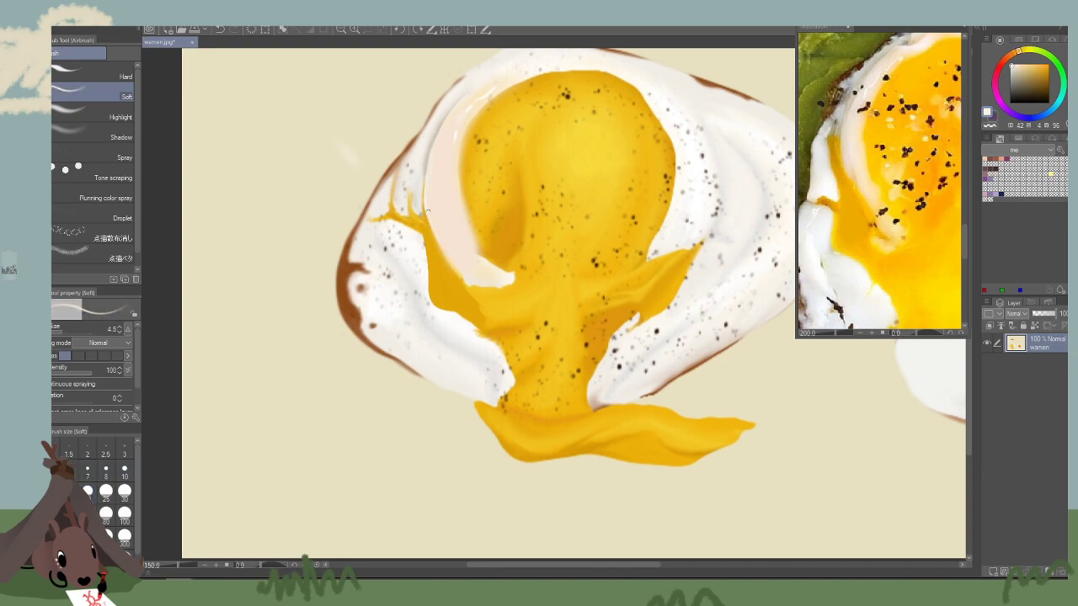
drag(440, 246, 464, 283)
Resample the peach tone and soften the lower part of the peach band with the airbrush at size 17.5.
key(bracketright)
key(bracketright)
key(bracketright)
key(bracketright)
key(bracketright)
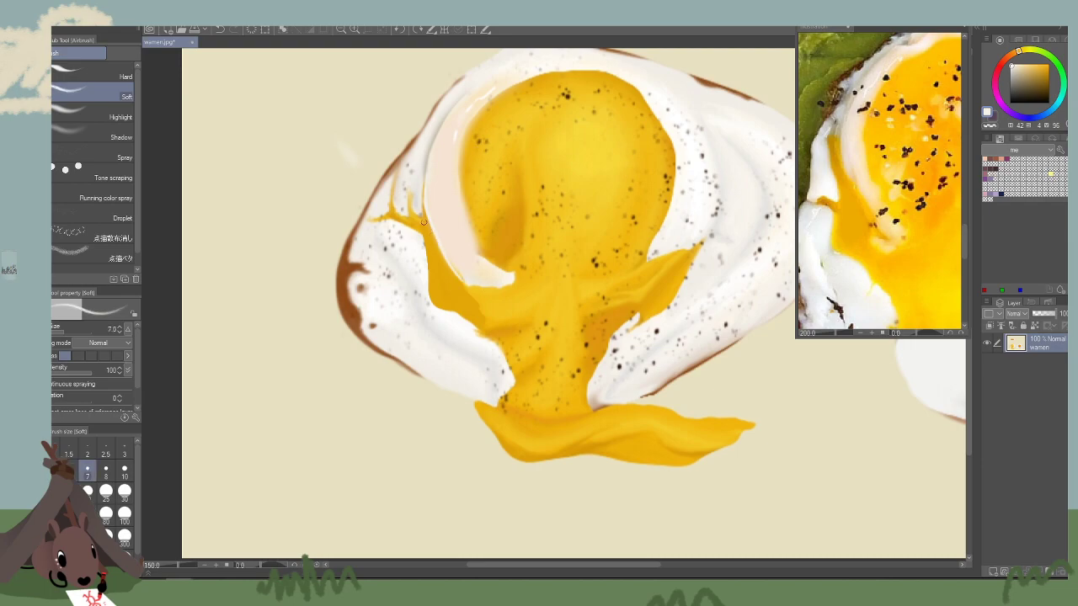
alt+click(457, 266)
key(bracketright)
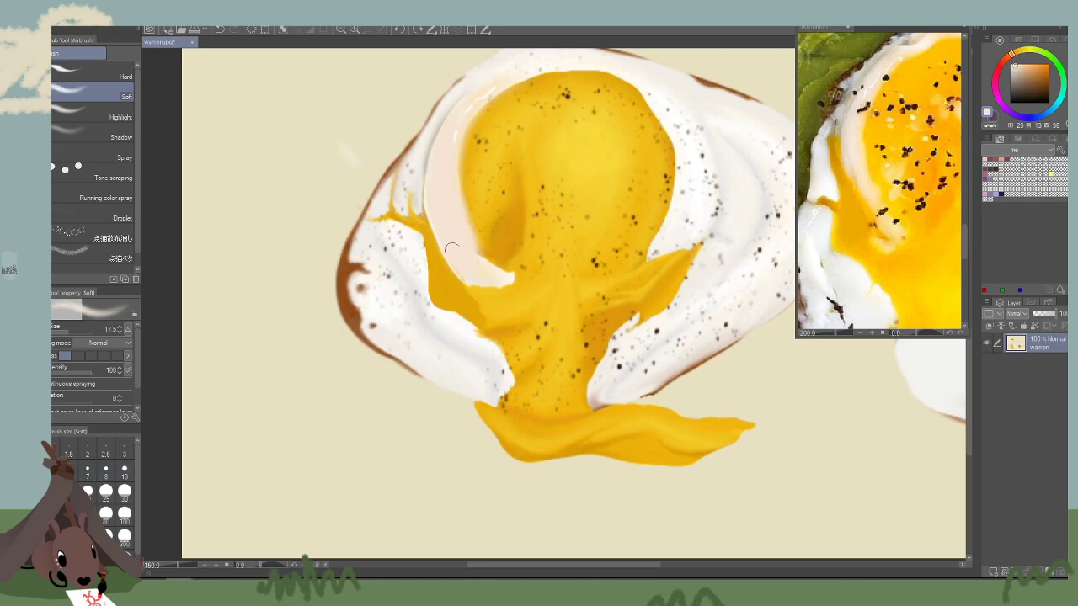
drag(441, 232, 445, 260)
key(bracketleft)
key(bracketleft)
key(bracketleft)
key(bracketleft)
key(bracketleft)
key(bracketleft)
key(bracketleft)
key(bracketleft)
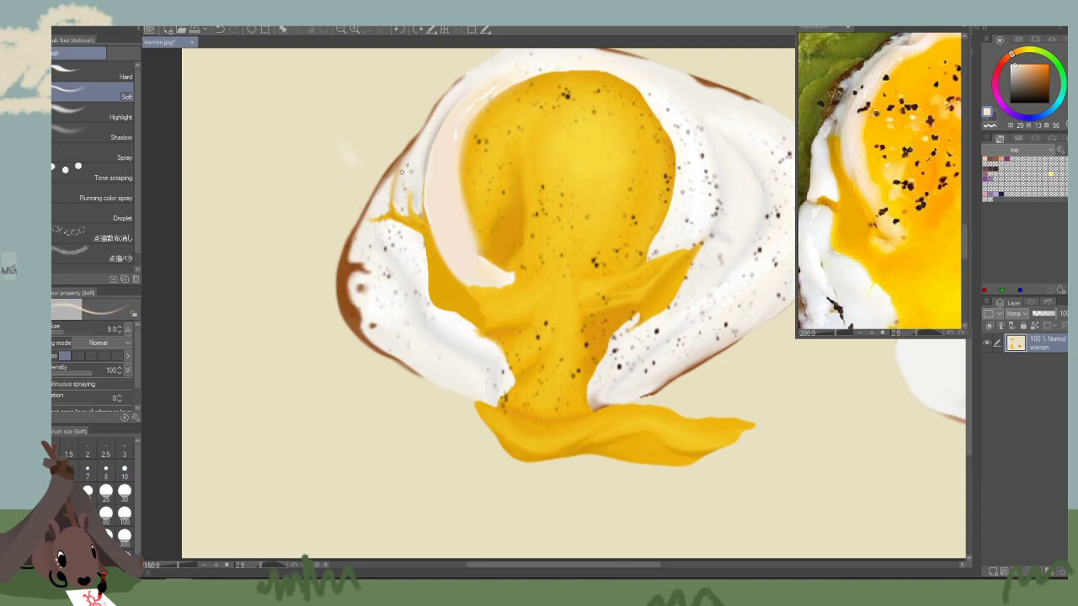
Sample the nearby egg white and airbrush over the thin yolk streaks outside the peach band, up to size 20.
alt+click(388, 189)
alt+click(388, 190)
key(bracketright)
key(bracketright)
key(bracketright)
key(bracketright)
key(bracketright)
key(bracketright)
mouse_move(405, 221)
mouse_down()
mouse_move(399, 206)
mouse_move(376, 220)
mouse_move(403, 159)
mouse_up()
key(bracketright)
key(bracketright)
key(bracketright)
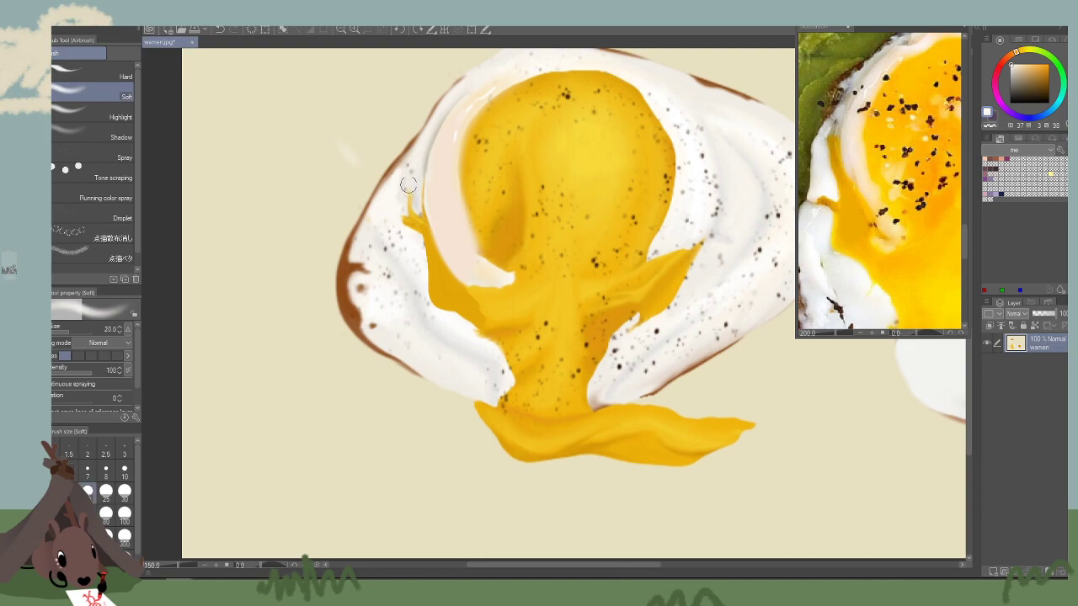
Sample the yolk and airbrush rounded yolk drips onto the white beside the peach band at size 10.
alt+click(422, 230)
key(bracketleft)
key(bracketleft)
key(bracketleft)
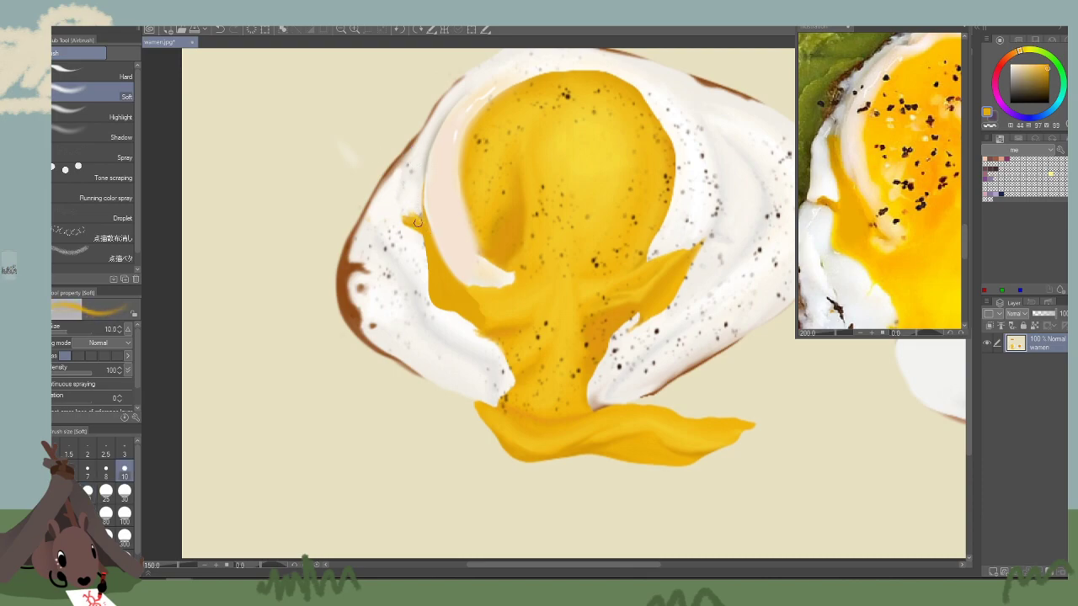
mouse_move(409, 217)
mouse_down()
mouse_move(421, 235)
mouse_move(418, 187)
mouse_move(418, 206)
mouse_up()
Sample a lighter yellow from the yolk and airbrush fine highlights along the yolk strip's edge, up to size 8.
alt+click(496, 308)
key(])
key(bracketleft)
key(bracketleft)
key(bracketleft)
key(bracketleft)
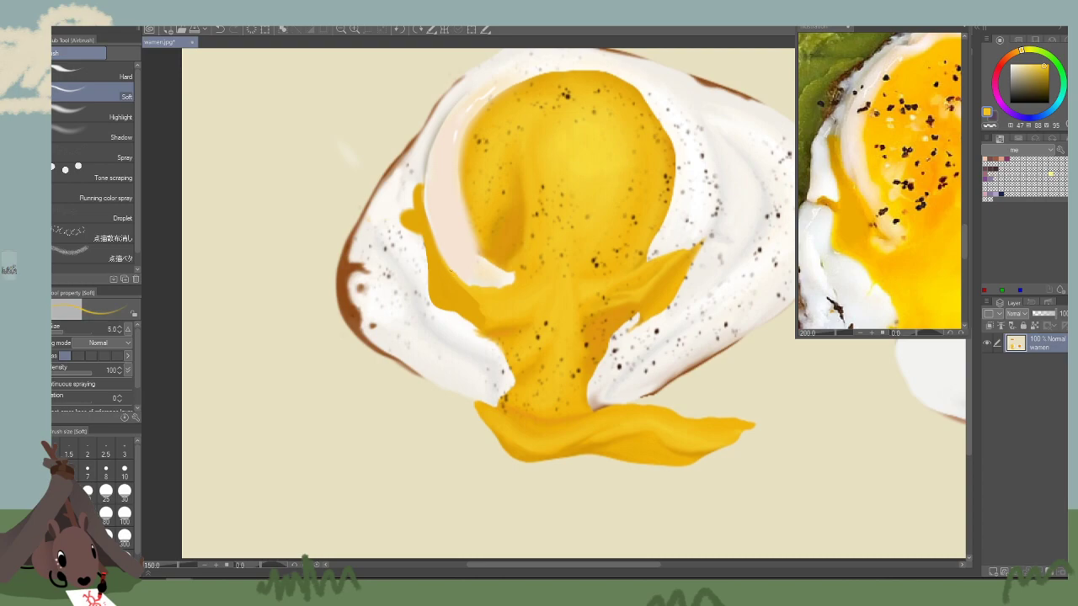
key(bracketright)
key(bracketright)
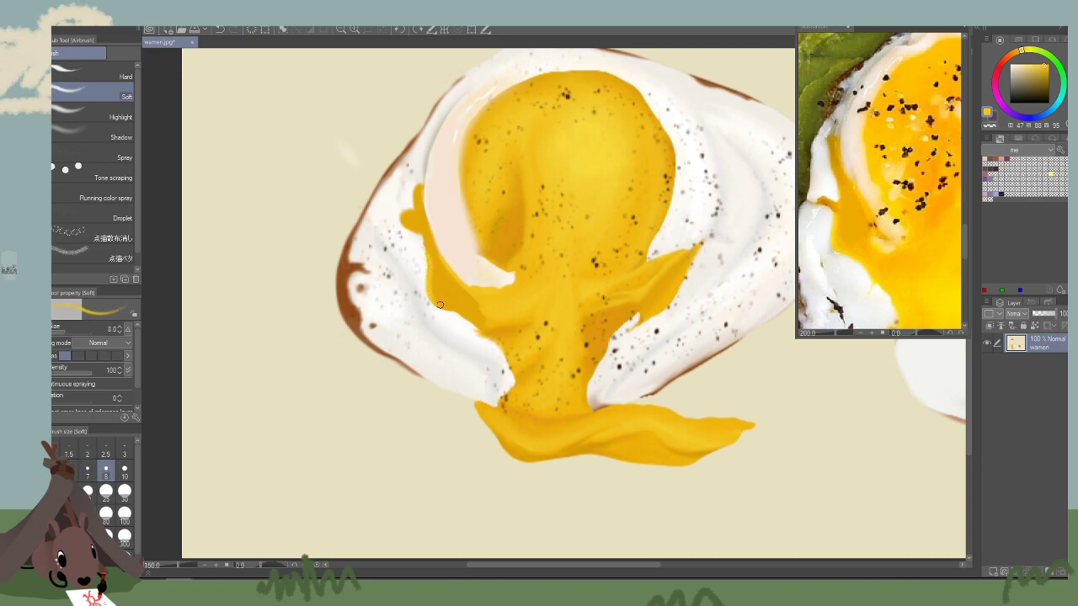
Sample neighbouring yolk tones and blend the yolk strip and drips beside the peach band with the airbrush at size 6.
key(bracketleft)
key(bracketleft)
alt+click(431, 250)
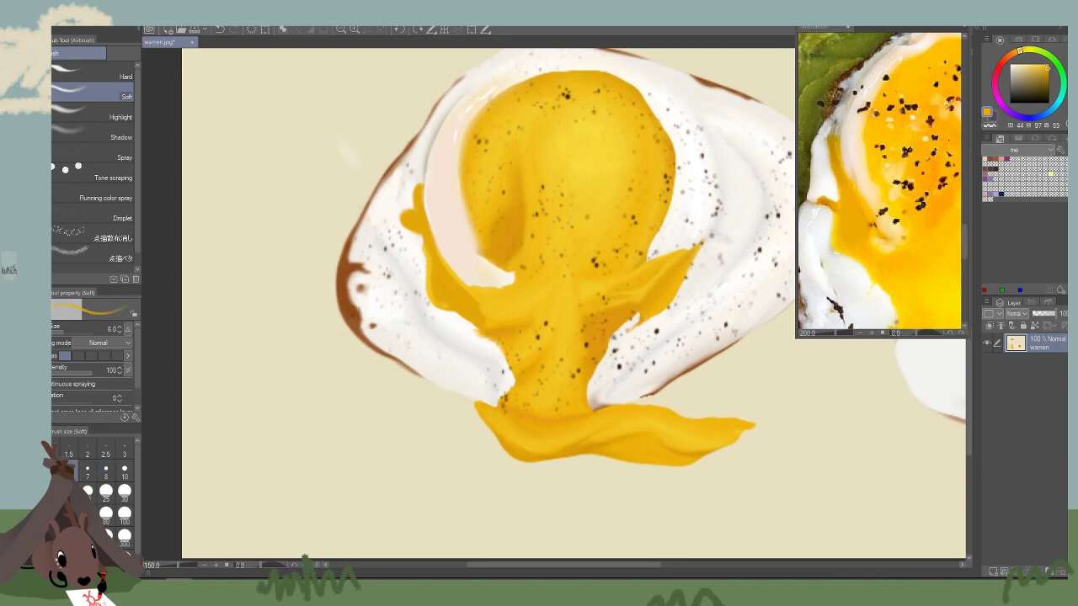
drag(793, 474, 686, 415)
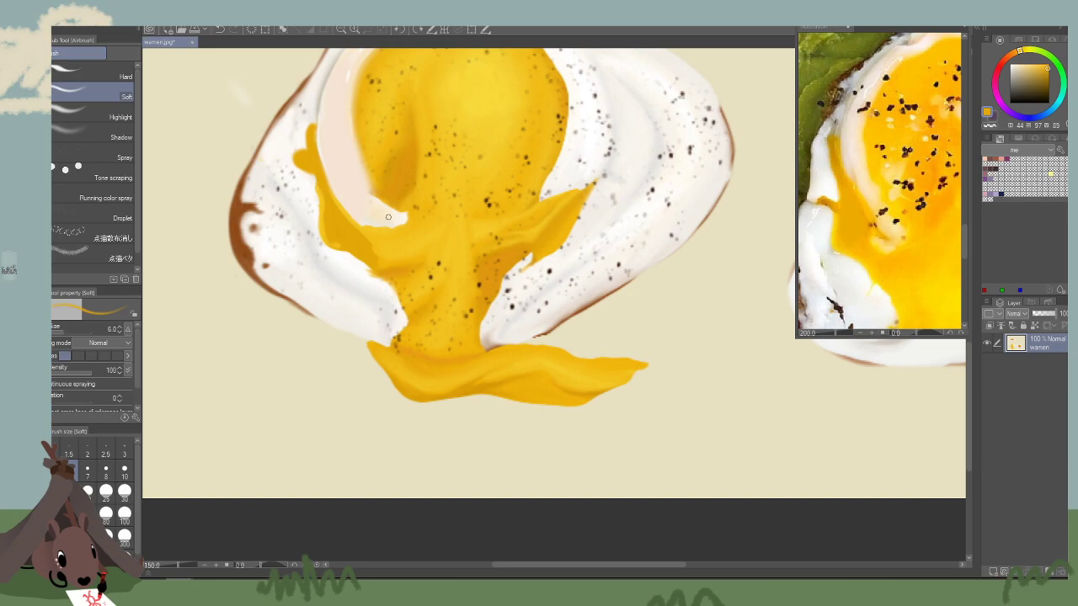
alt+click(332, 195)
alt+click(315, 148)
alt+click(331, 199)
drag(675, 357, 710, 440)
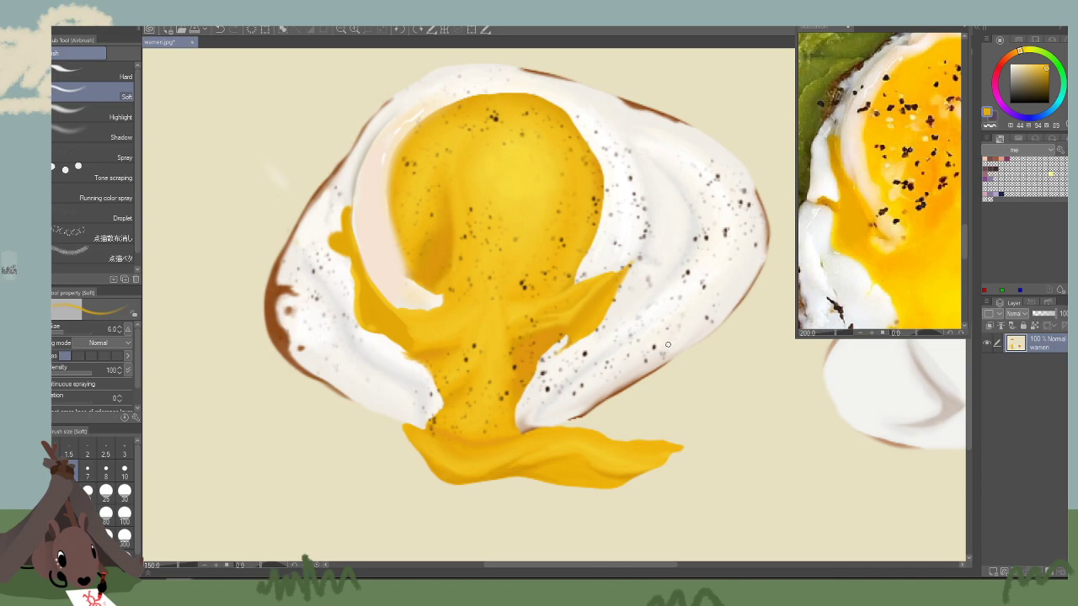
Zoom the reference photo out to 100% and reposition it to show the whole fried egg.
click(881, 330)
click(861, 333)
click(861, 333)
drag(932, 296, 882, 288)
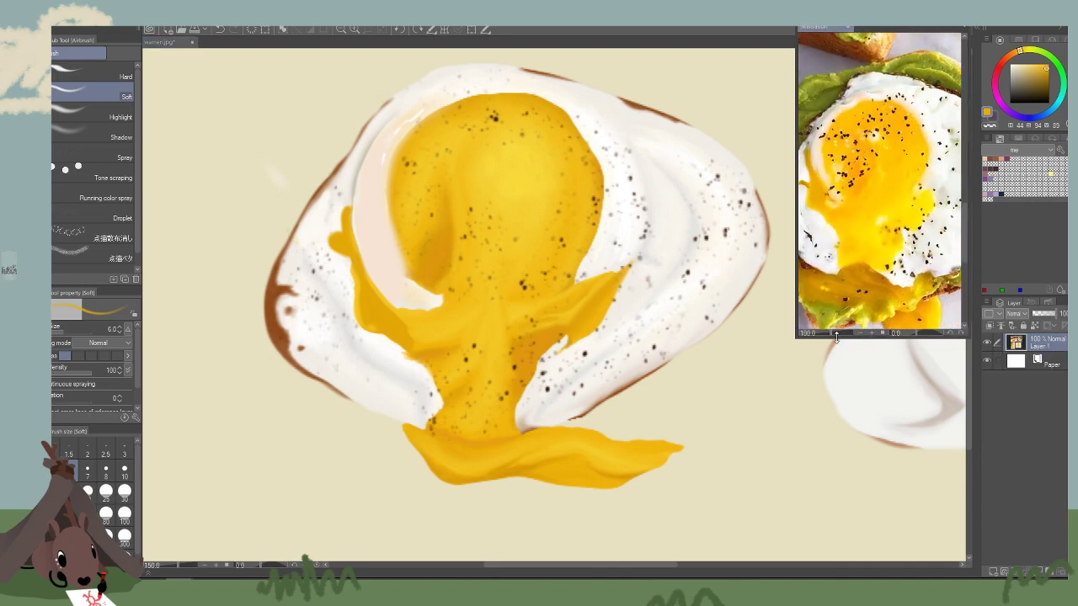
click(743, 422)
key(])
key(])
key(])
key(])
key(])
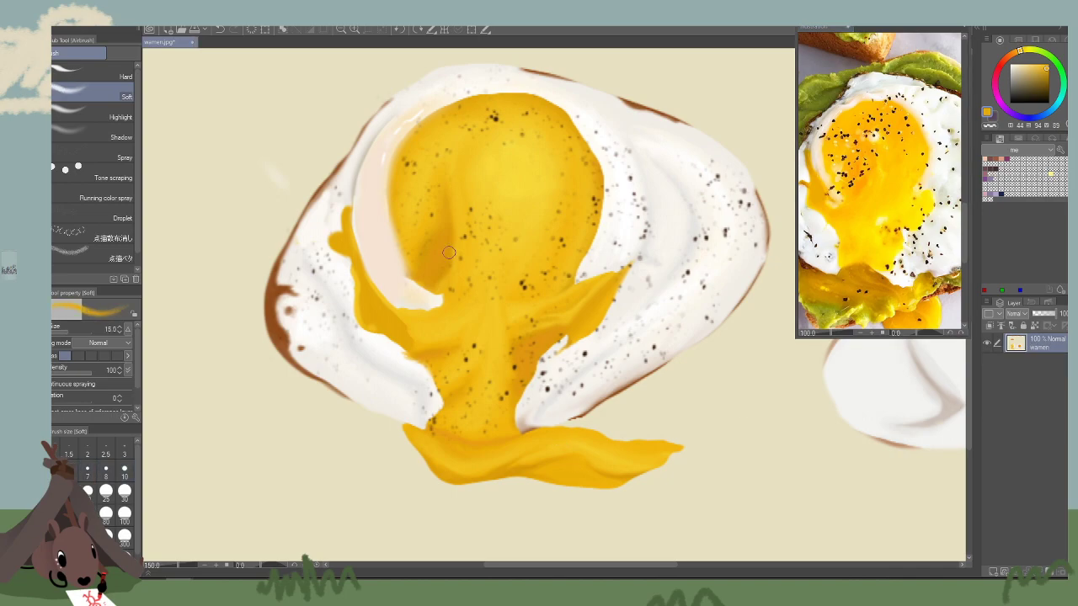
key(])
key(])
key(])
drag(338, 363, 338, 371)
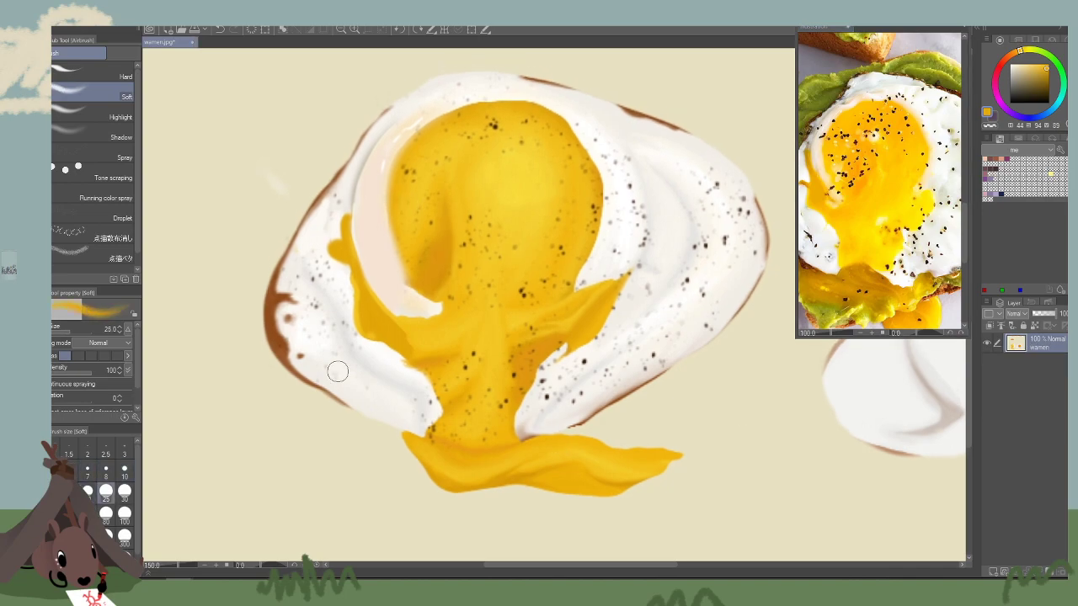
click(876, 221)
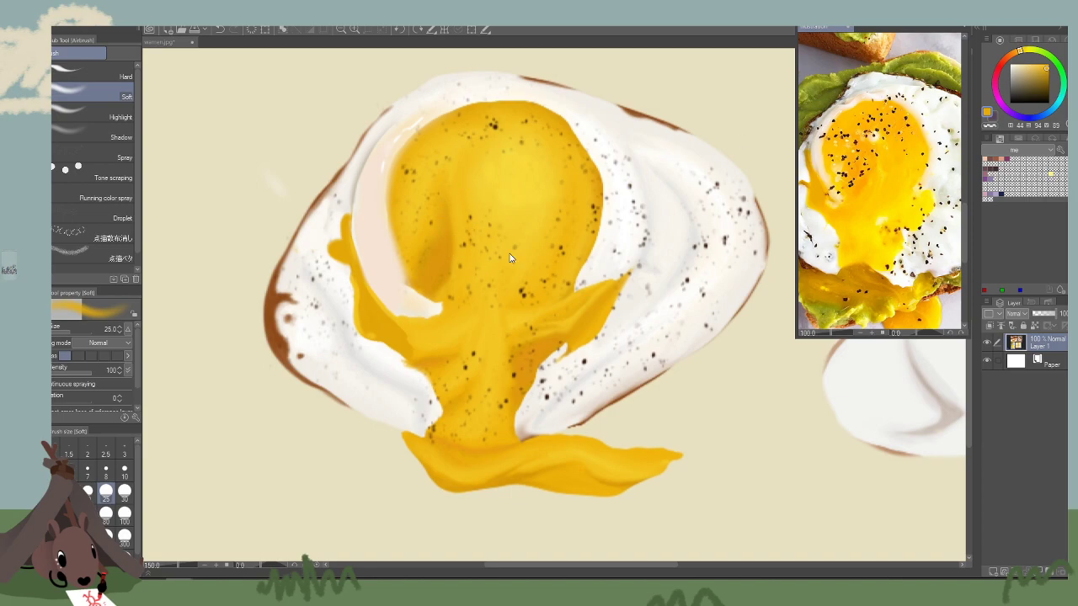
Add a new layer above the egg painting and set its blending mode to Color.
click(500, 234)
key(m)
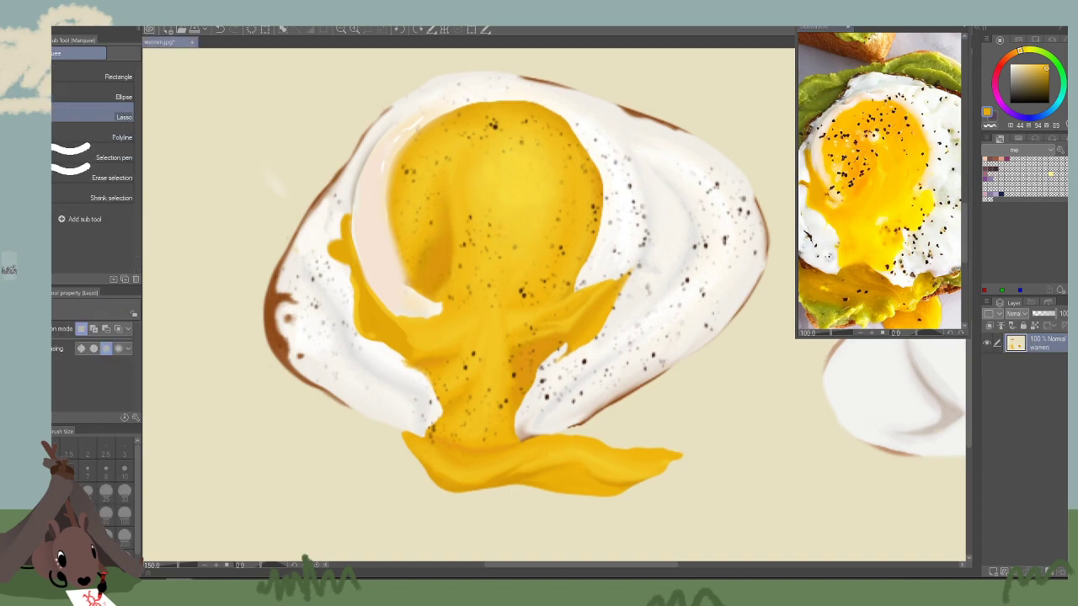
click(994, 572)
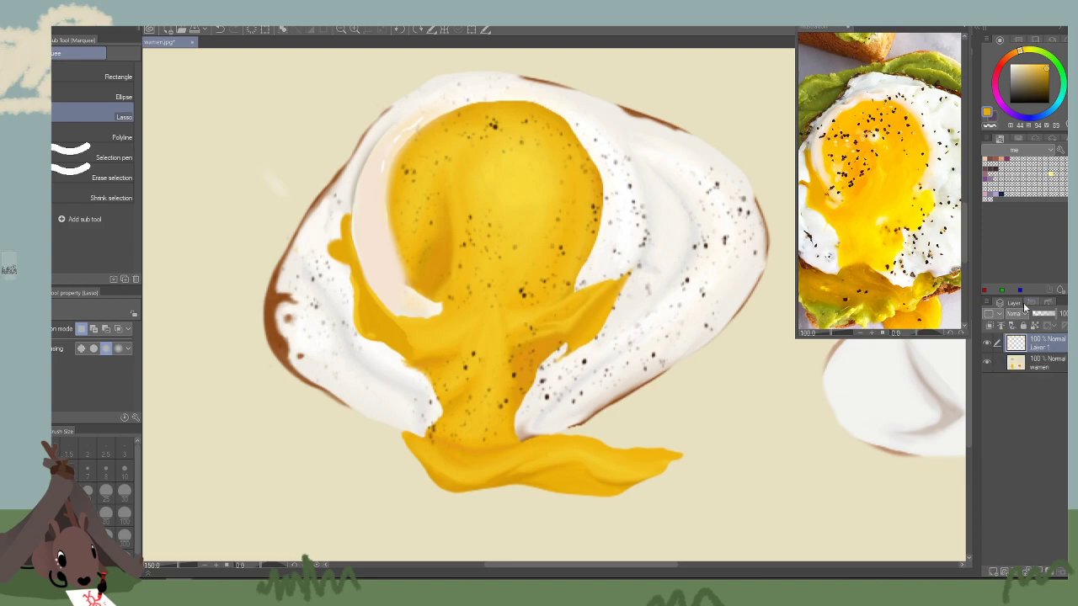
click(1016, 313)
click(1021, 292)
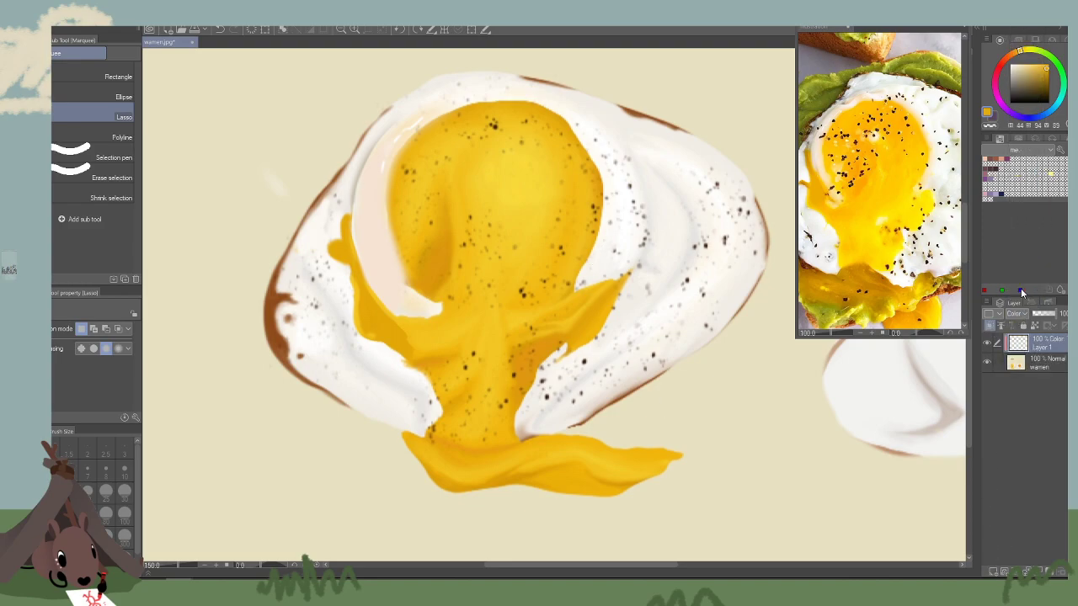
Sample an orange-yellow from the reference photo's yolk for the soft airbrush.
key(b)
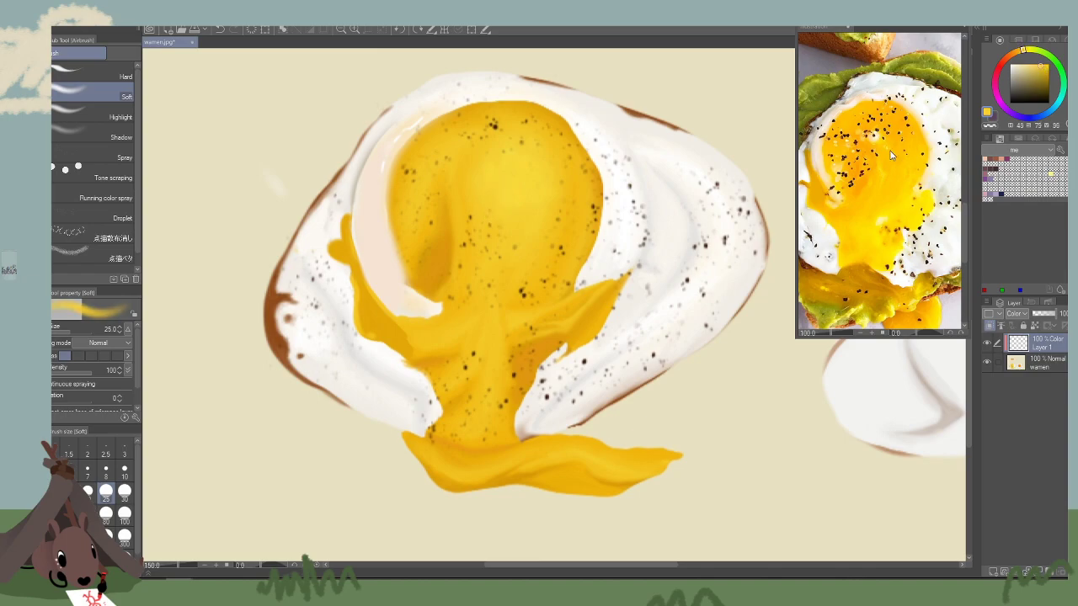
click(873, 154)
alt+click(880, 179)
key(])
key(])
key(])
click(126, 555)
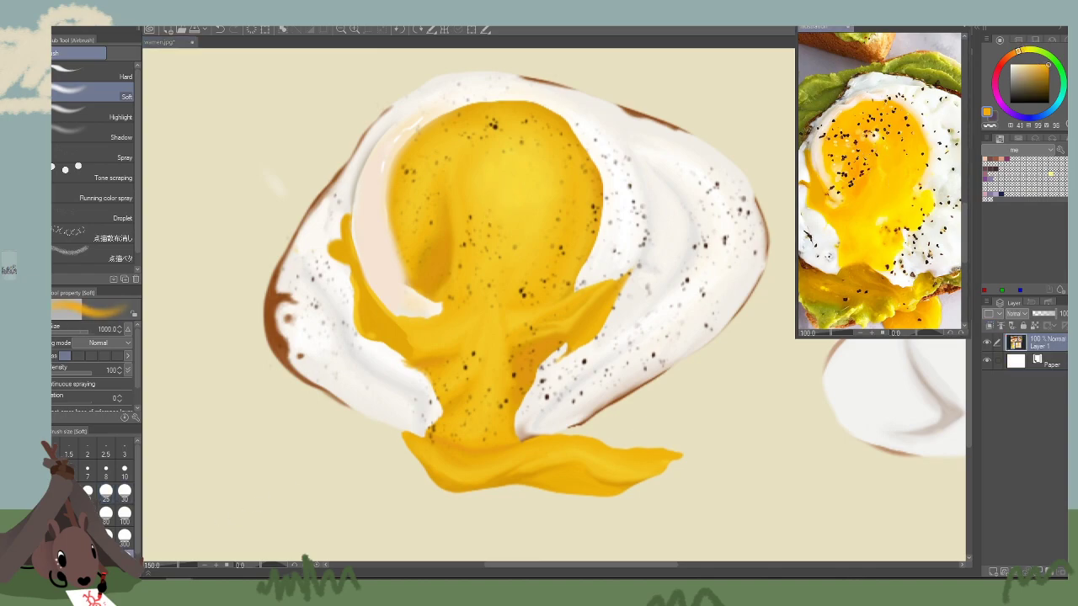
click(107, 491)
key([)
key([)
key([)
key([)
key([)
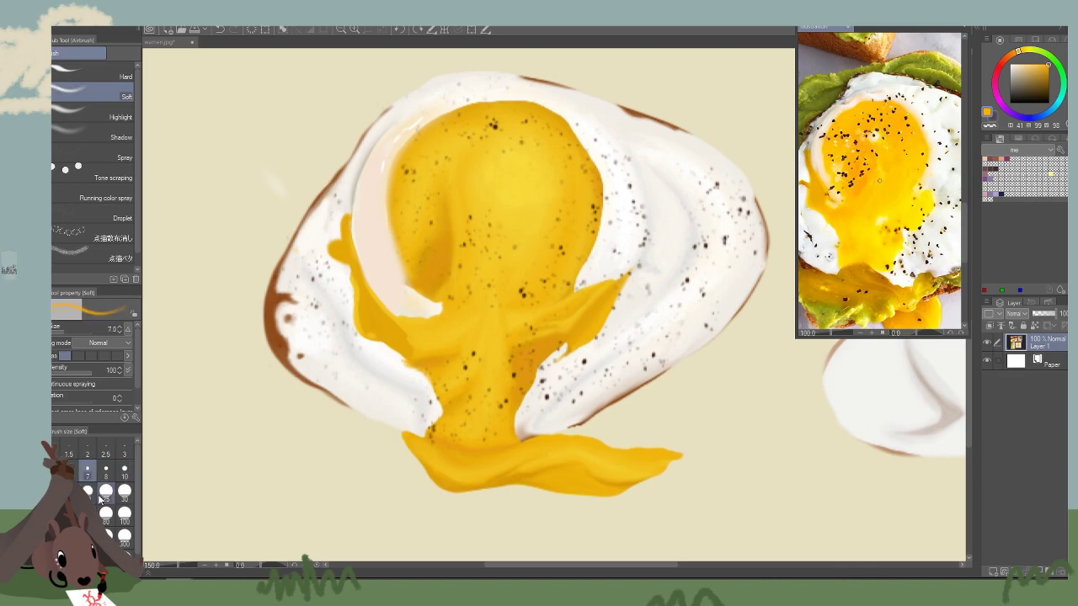
click(75, 470)
key([)
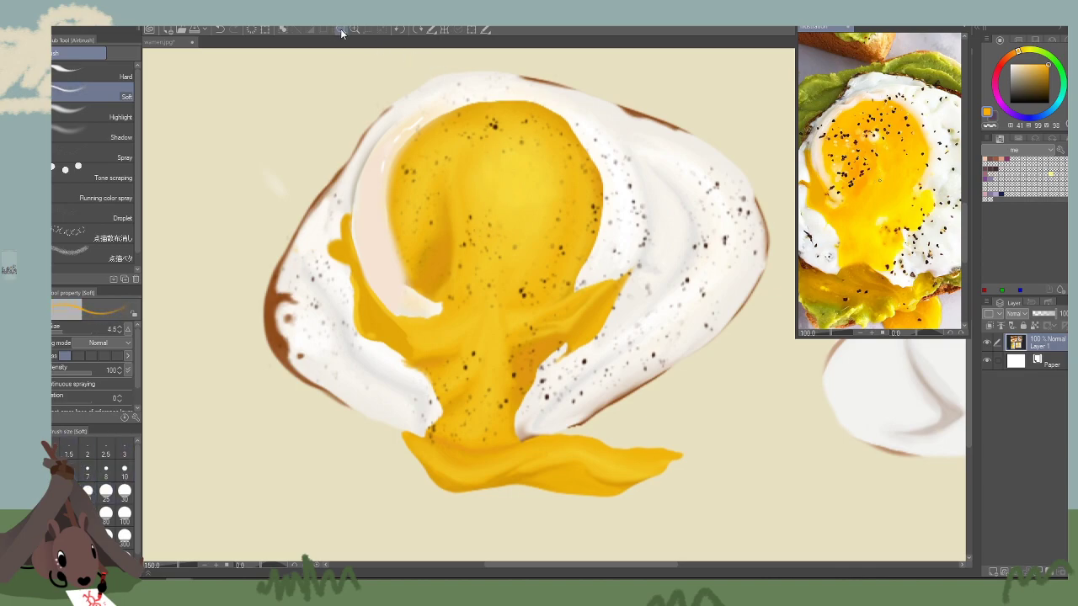
Tint the round yolk on the Color layer with the sampled orange, using a very large soft airbrush.
click(341, 29)
click(340, 29)
click(340, 29)
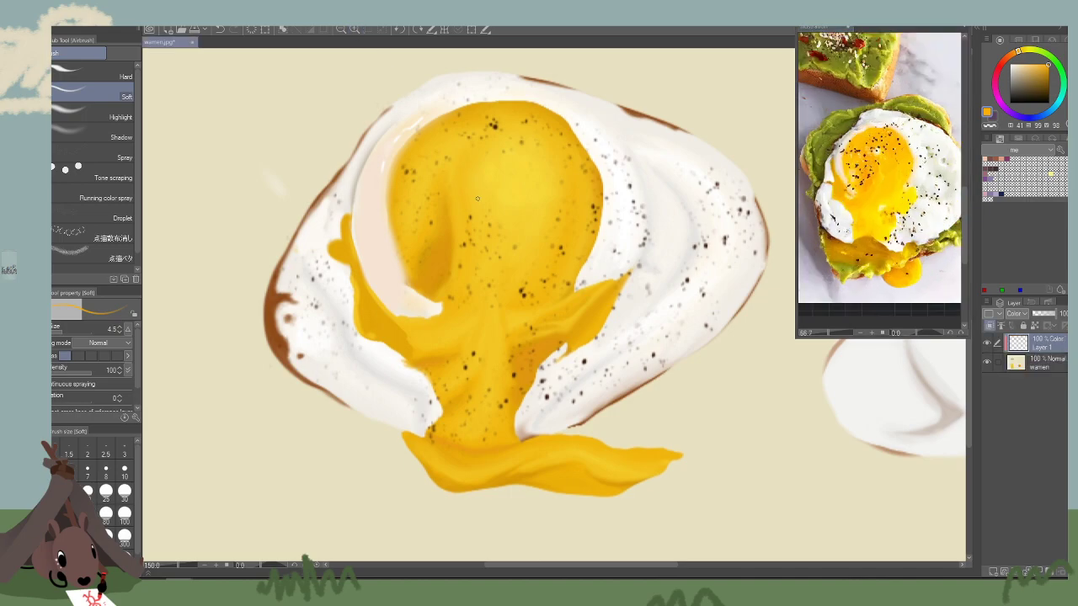
key(bracketright)
key(bracketright)
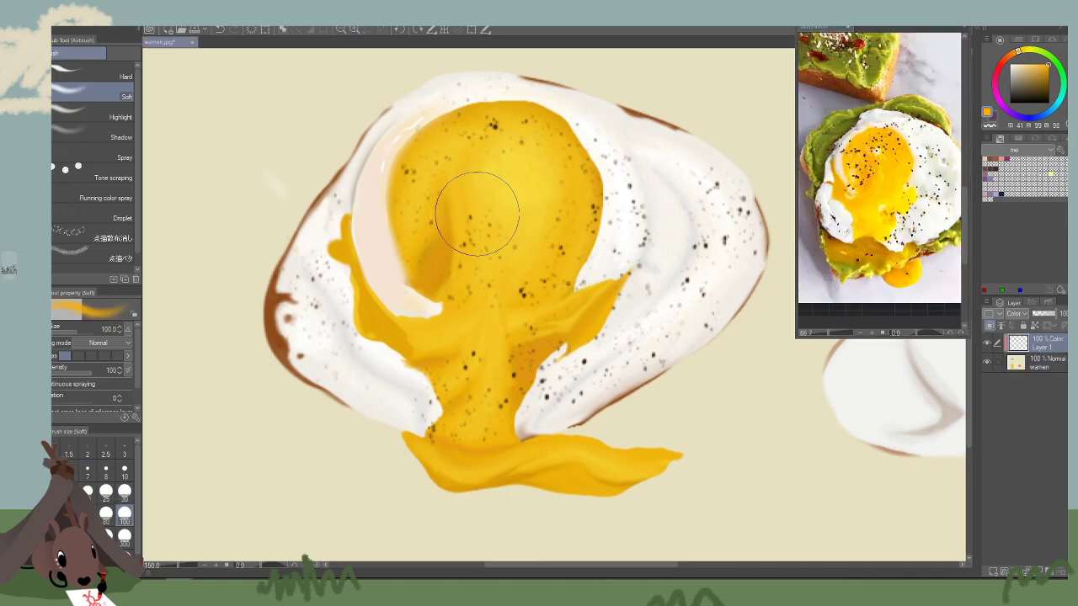
key(bracketright)
key(bracketright)
key(bracketright)
key(bracketright)
key(bracketright)
key(bracketright)
mouse_move(515, 199)
mouse_down()
mouse_move(487, 221)
mouse_move(537, 342)
mouse_move(515, 200)
mouse_move(459, 227)
mouse_move(520, 170)
mouse_move(496, 219)
mouse_move(512, 229)
mouse_move(483, 343)
mouse_move(507, 308)
mouse_move(474, 354)
mouse_move(631, 260)
mouse_move(574, 334)
mouse_move(533, 338)
mouse_move(630, 265)
mouse_up()
Airbrush the same orange down the yolk stream and into the bottom yolk strip at size 70.
key(bracketleft)
key(bracketleft)
key(bracketleft)
key(bracketleft)
key(bracketleft)
key(bracketleft)
key(bracketleft)
key(bracketleft)
mouse_move(412, 333)
mouse_down()
mouse_move(472, 363)
mouse_move(557, 336)
mouse_move(478, 363)
mouse_move(459, 464)
mouse_up()
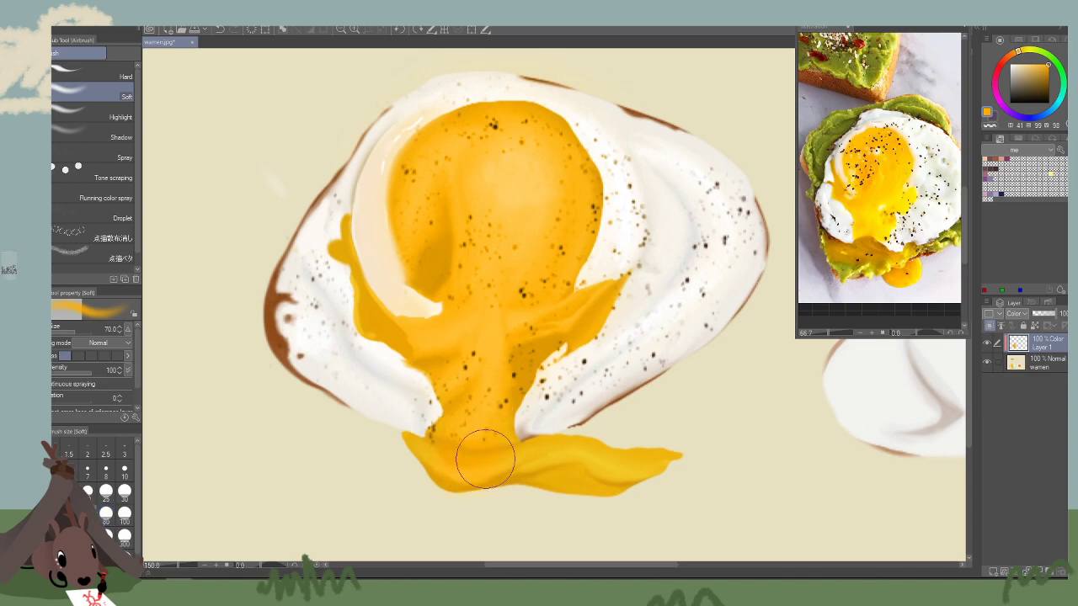
Sample a bright yellow from the reference yolk, try it and a lighter version on the lower stream at size 175, and undo the last stroke.
key(bracketright)
key(bracketright)
key(bracketright)
key(bracketright)
key(bracketright)
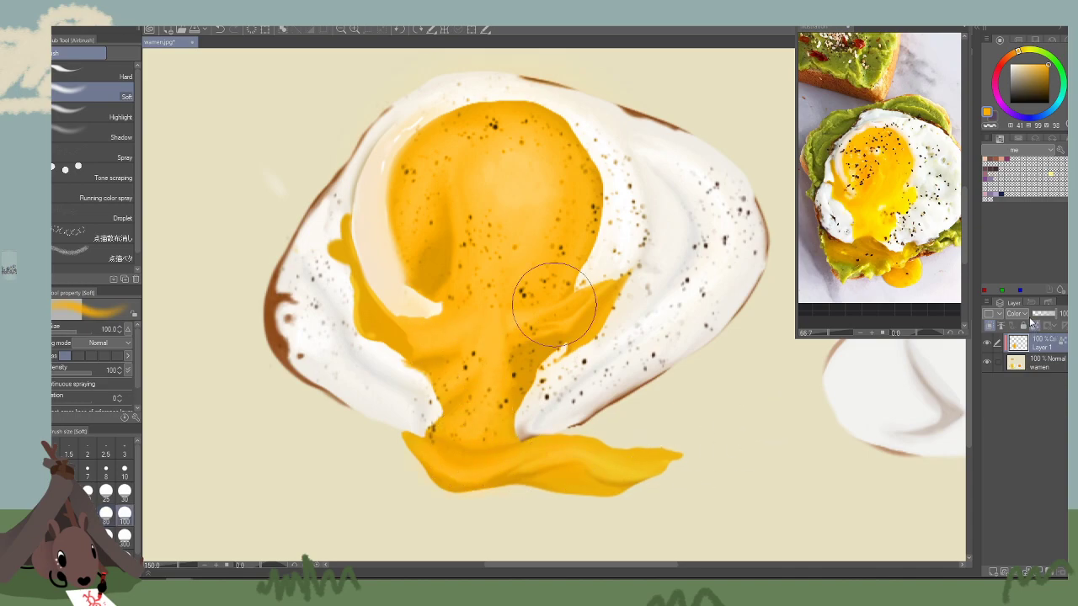
key(bracketright)
key(bracketright)
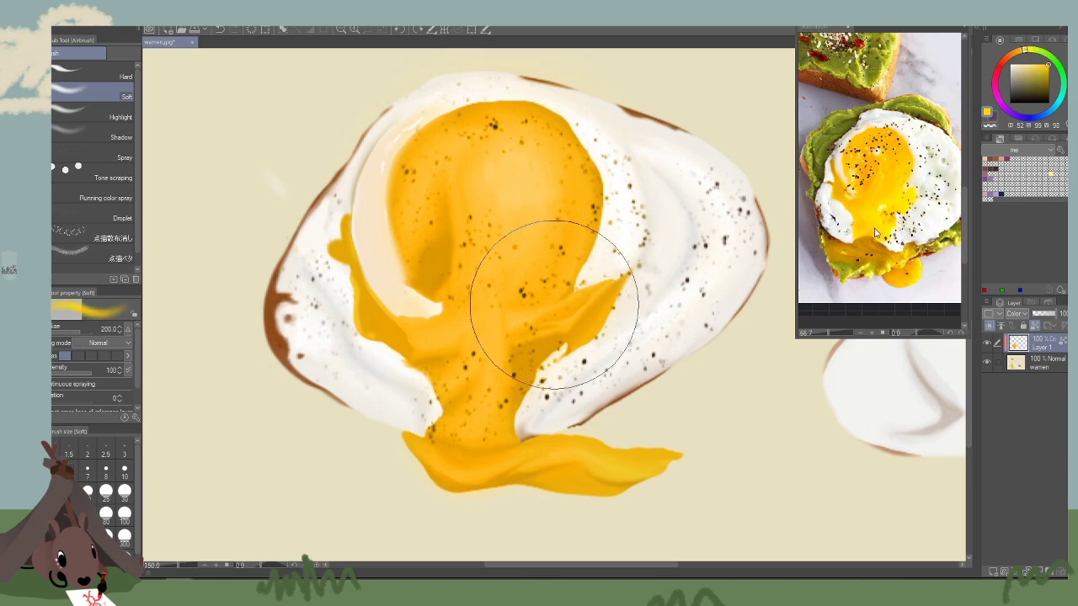
alt+click(868, 212)
click(671, 343)
key(bracketright)
key(bracketleft)
key(bracketleft)
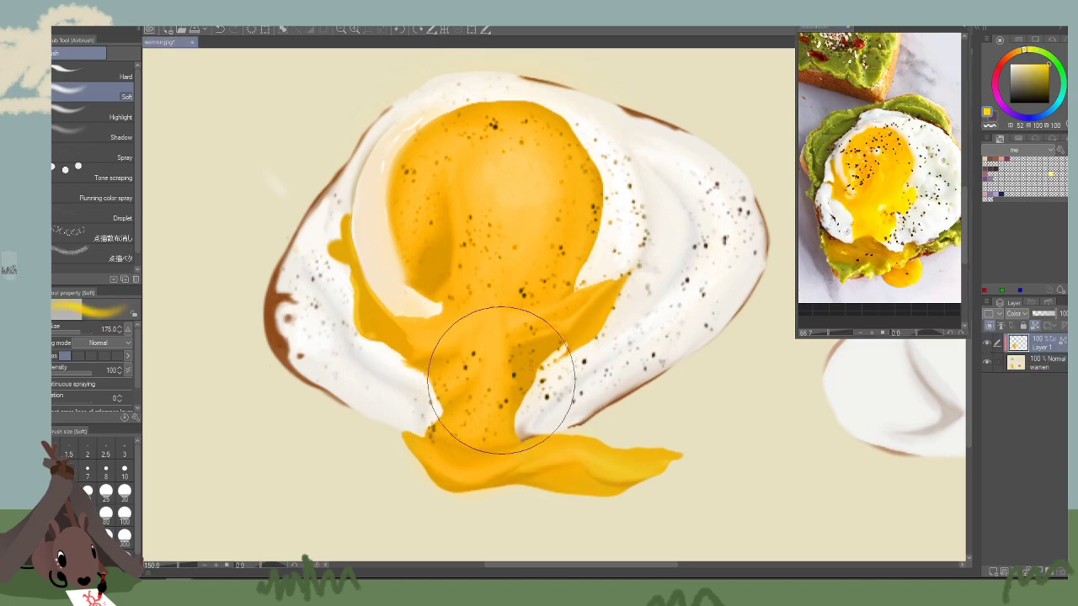
drag(493, 396, 521, 347)
click(1042, 65)
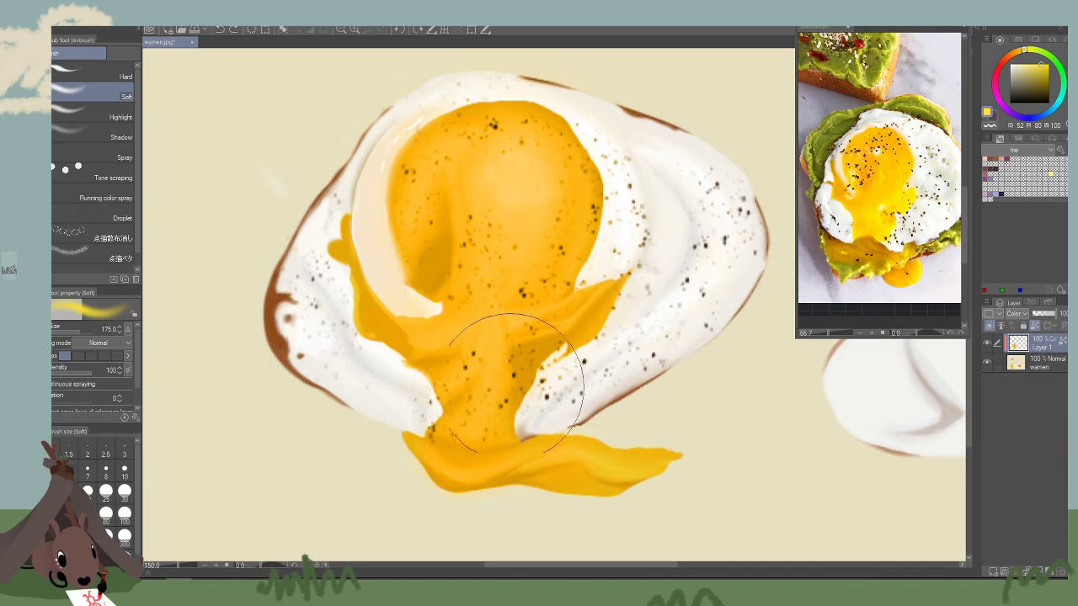
mouse_move(512, 385)
mouse_down()
mouse_move(492, 382)
mouse_move(573, 328)
mouse_up()
key(ctrl+z)
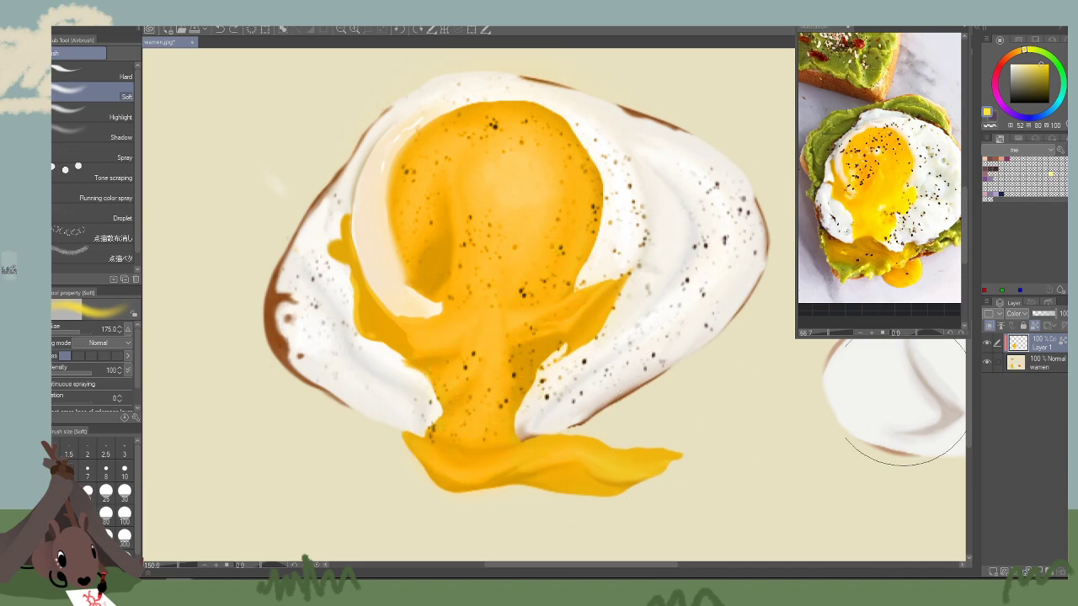
Try a much paler yellow on the lower yolk stream with the airbrush at size 100.
key(bracketleft)
key(bracketleft)
key(bracketleft)
click(1025, 64)
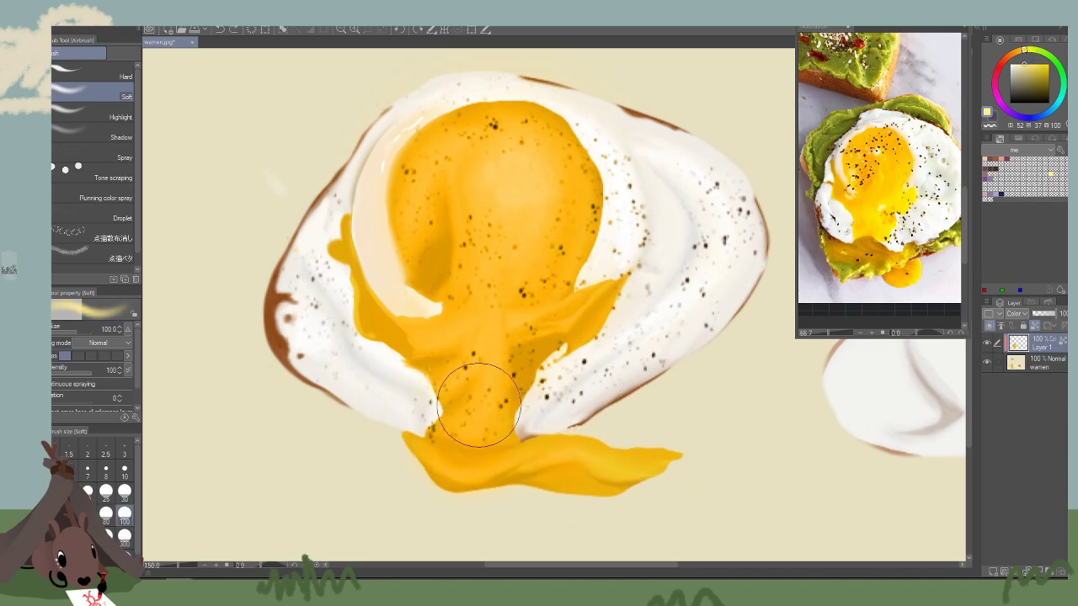
drag(474, 380, 524, 313)
Airbrush a fully saturated golden yellow with hue 46 over the lower yolk and its folds, and compare with the tint layer hidden.
click(1049, 65)
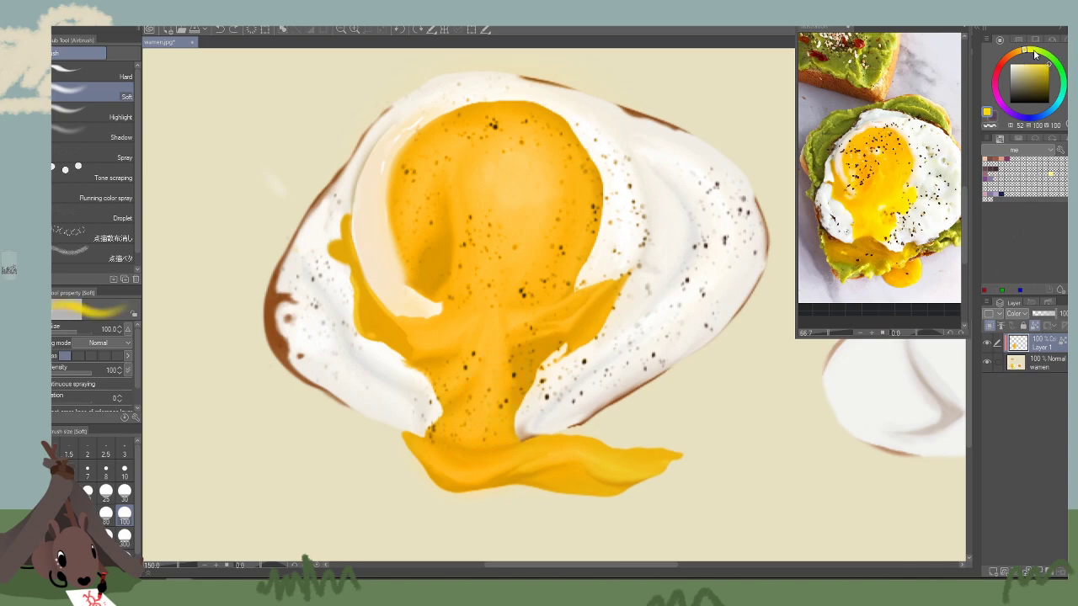
drag(1024, 52, 1021, 52)
key(bracketright)
key(bracketright)
mouse_move(541, 363)
mouse_down()
mouse_move(585, 341)
mouse_move(541, 332)
mouse_move(522, 373)
mouse_move(521, 478)
mouse_move(564, 494)
mouse_move(462, 458)
mouse_move(472, 396)
mouse_move(494, 406)
mouse_move(503, 326)
mouse_move(484, 327)
mouse_move(519, 354)
mouse_move(628, 287)
mouse_move(480, 411)
mouse_move(611, 492)
mouse_move(610, 478)
mouse_move(480, 429)
mouse_move(516, 309)
mouse_move(499, 278)
mouse_move(516, 296)
mouse_move(553, 219)
mouse_up()
drag(744, 411, 738, 425)
key(bracketleft)
key(bracketleft)
key(bracketleft)
key(bracketleft)
key(bracketleft)
key(bracketleft)
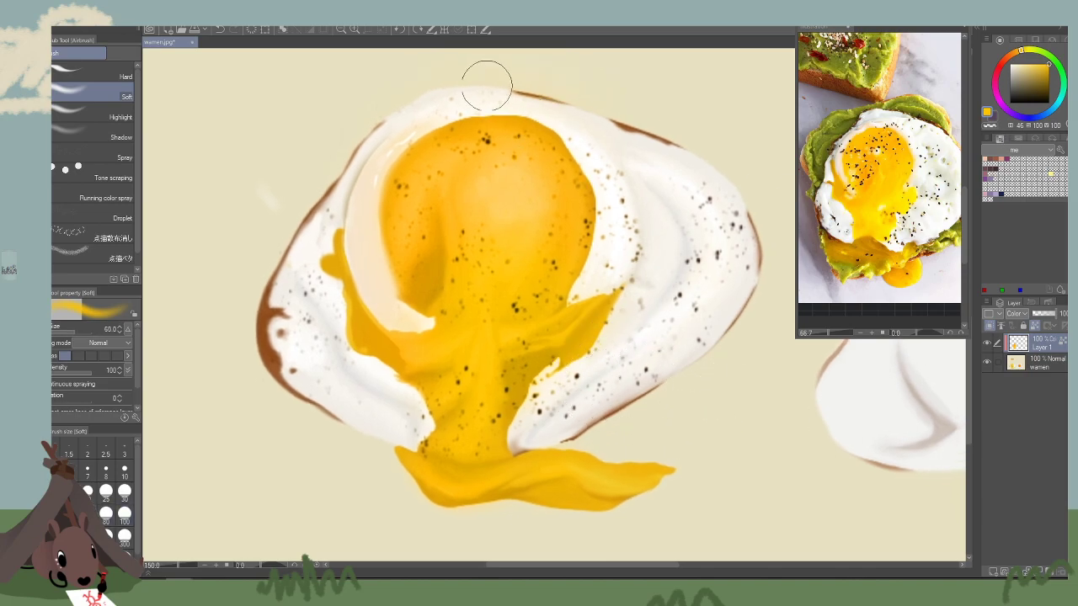
click(988, 344)
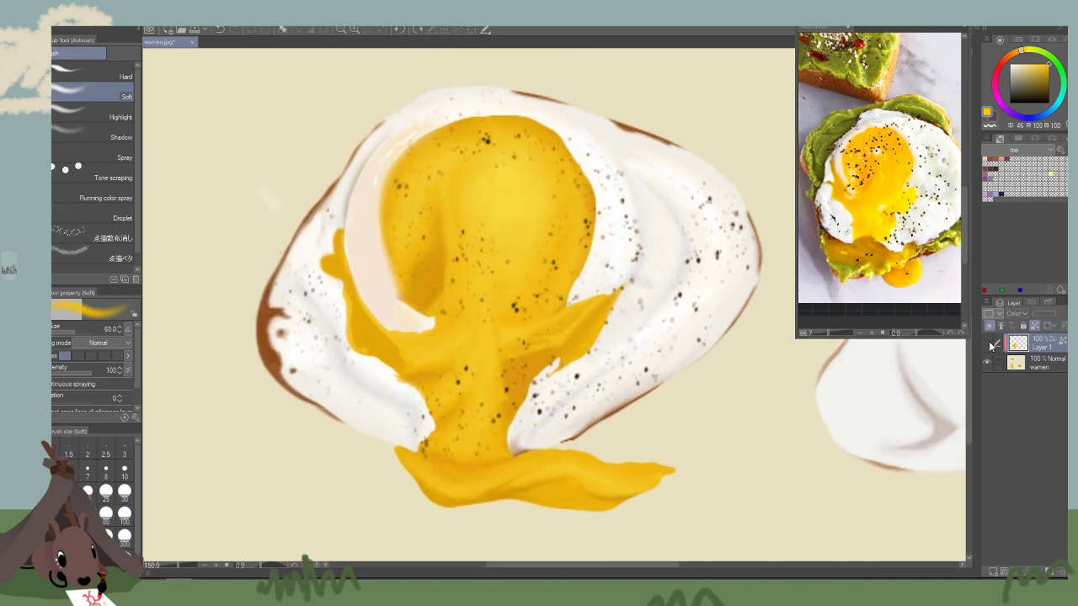
click(990, 344)
click(991, 345)
click(991, 345)
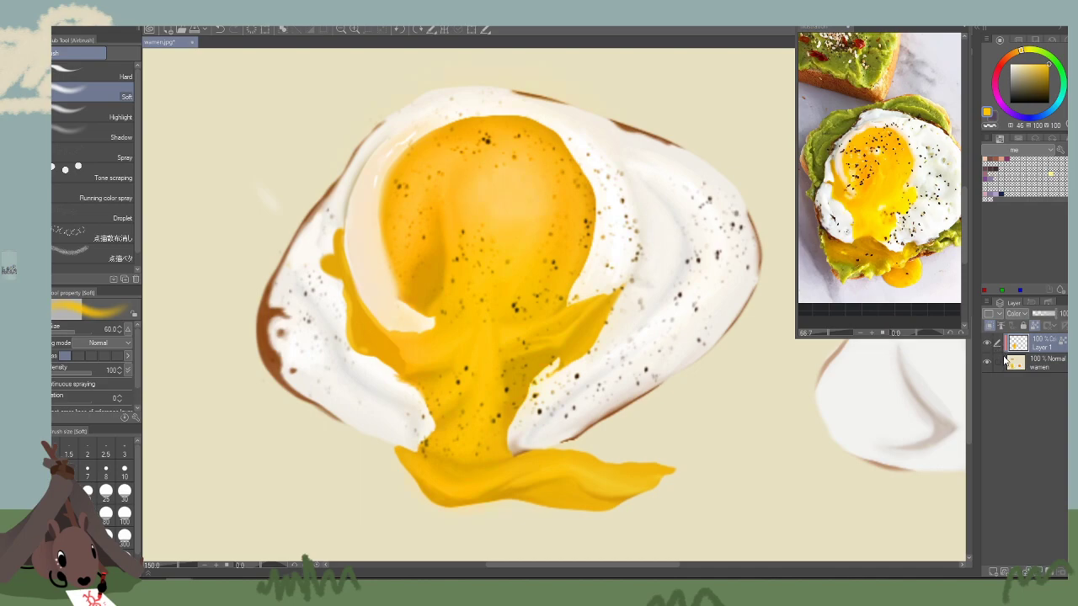
Select the area painted on the Color layer and extend the selection over the bottom yolk strip with the Lasso.
ctrl+click(1019, 344)
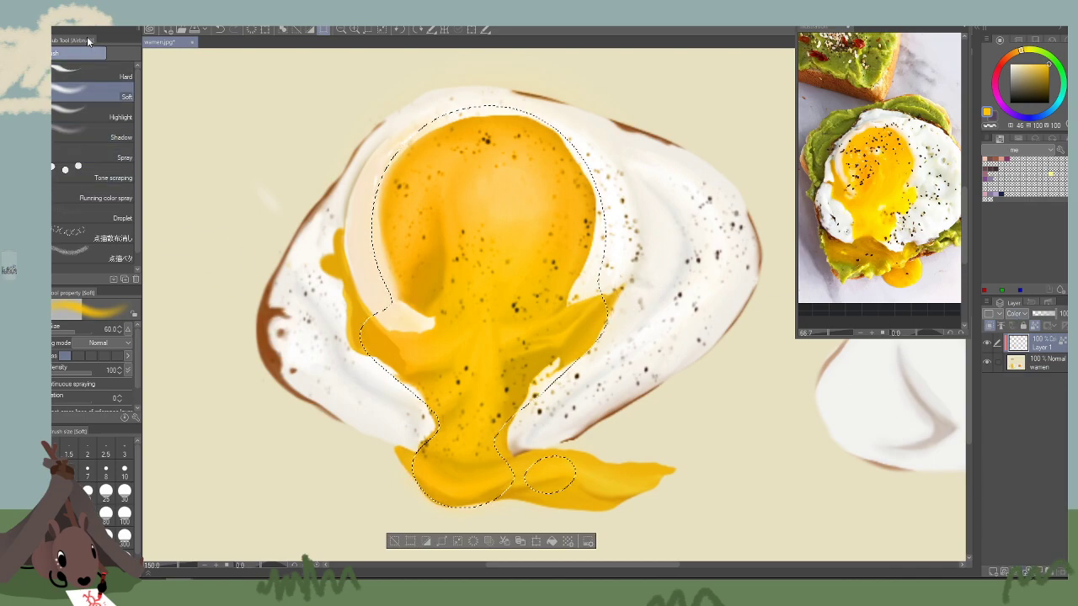
key(k)
key(m)
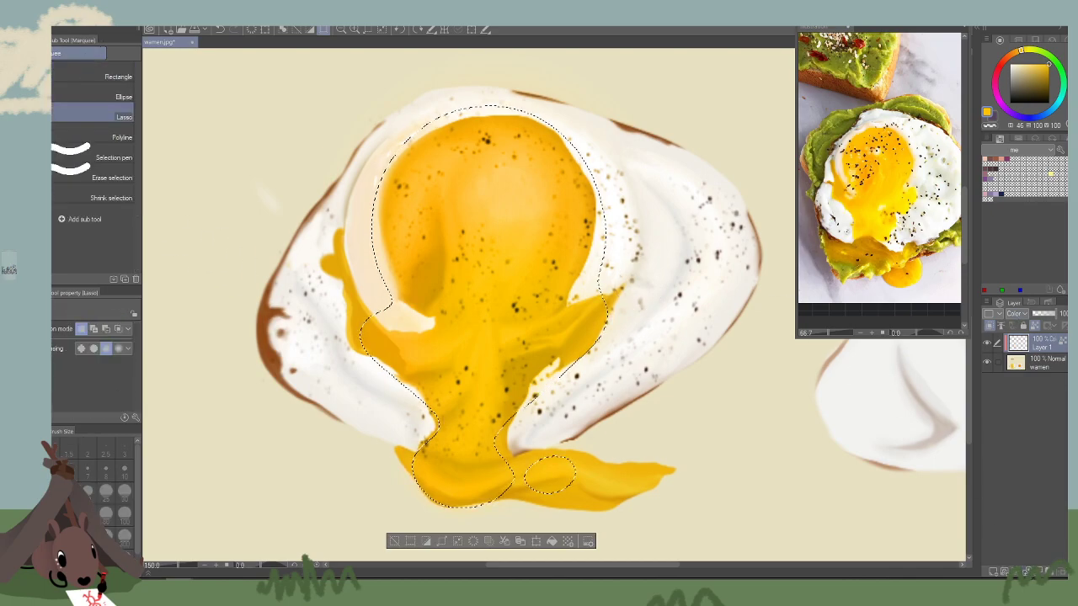
mouse_move(590, 476)
mouse_down()
mouse_move(562, 309)
mouse_move(507, 325)
mouse_move(595, 314)
mouse_move(532, 287)
mouse_move(486, 327)
mouse_move(581, 338)
mouse_up()
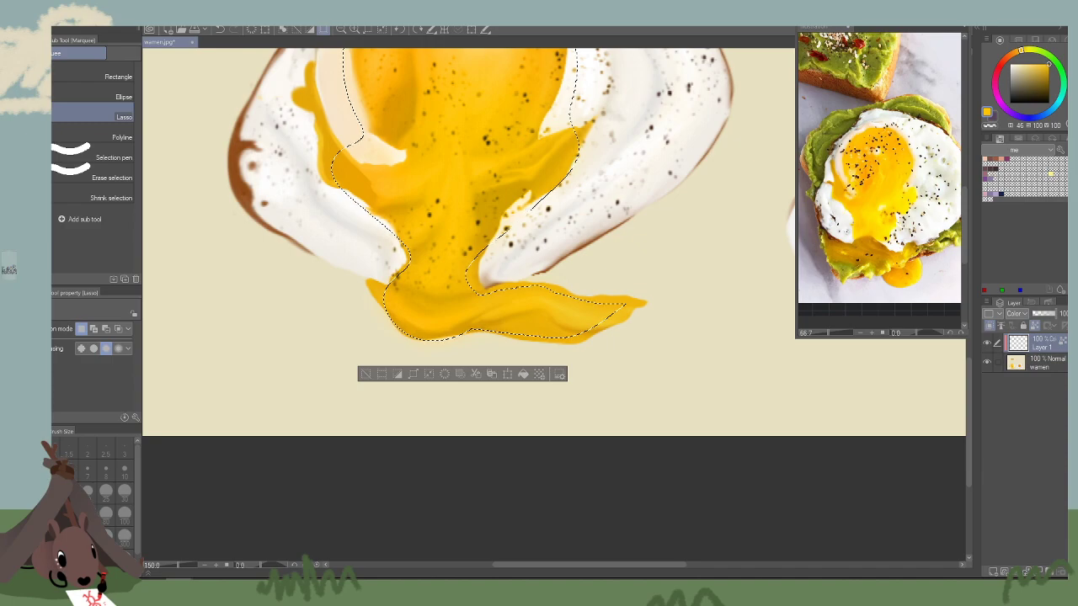
click(42, 16)
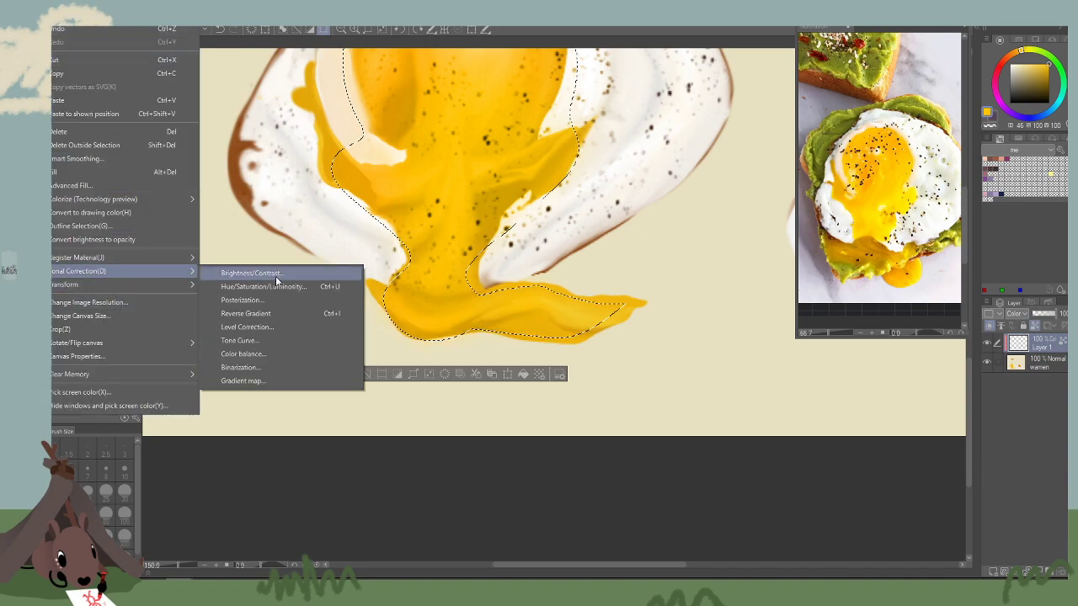
click(287, 281)
click(655, 216)
drag(621, 254, 656, 369)
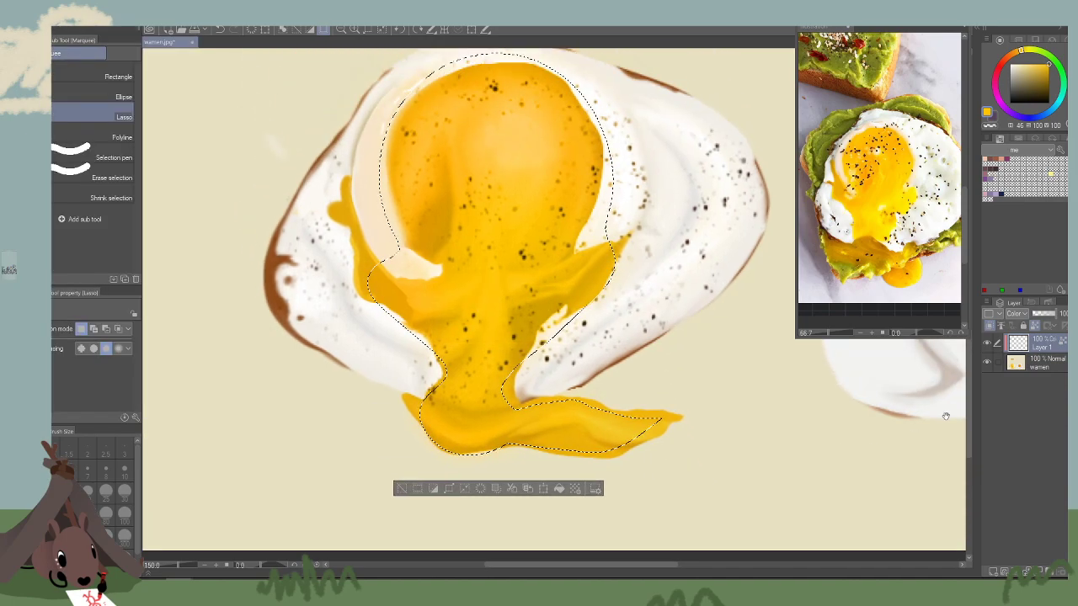
Adjust the saturation of the selected yolk area on the base painting layer with Hue/Saturation/Luminosity.
click(1050, 368)
click(43, 15)
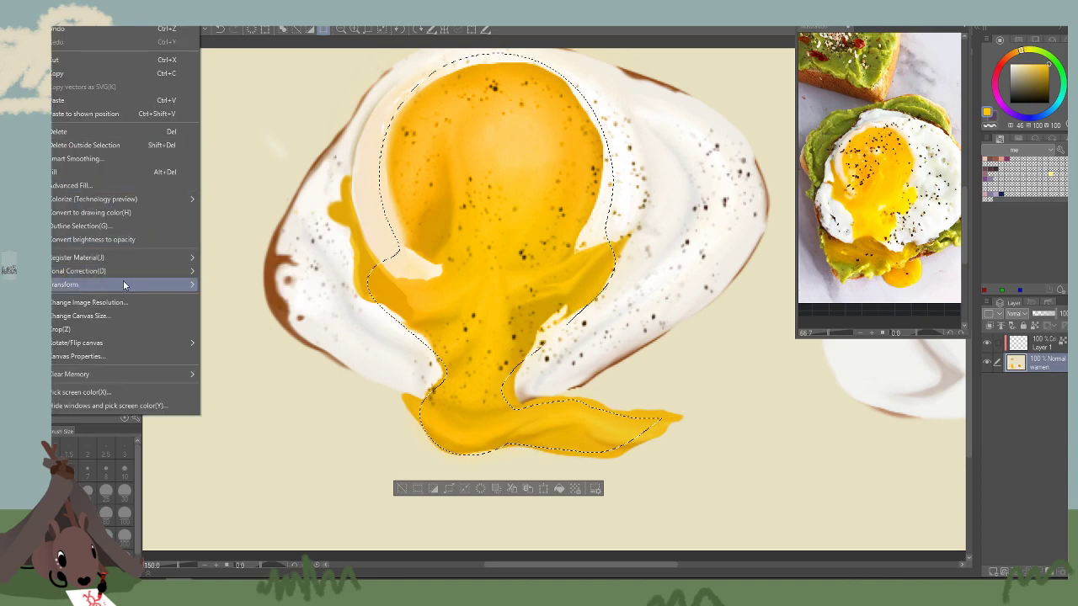
mouse_move(198, 270)
click(292, 287)
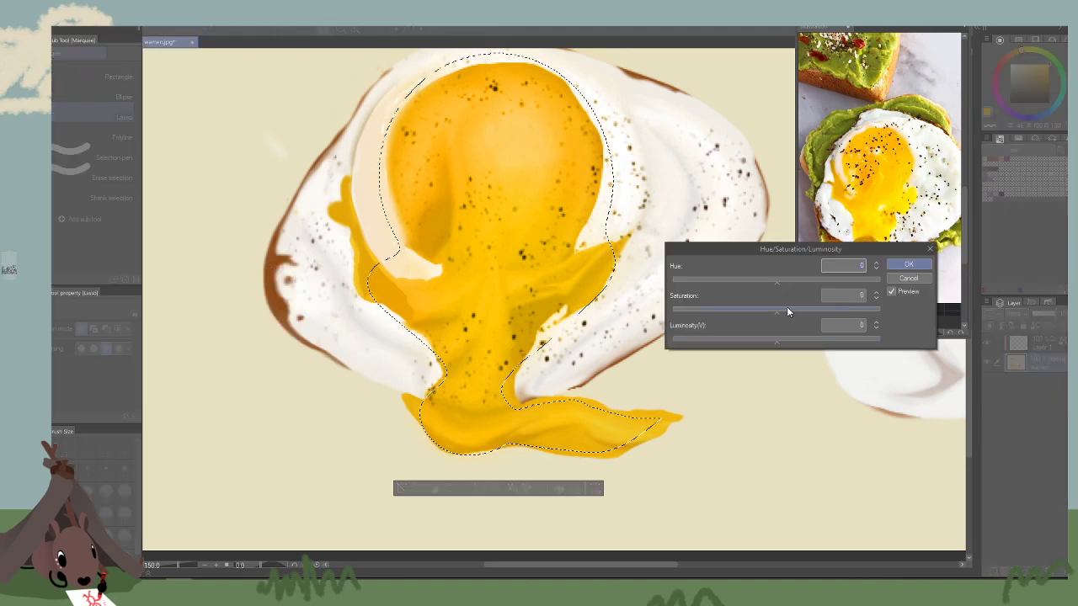
click(788, 309)
mouse_move(787, 309)
mouse_down()
mouse_move(837, 306)
mouse_move(783, 312)
mouse_up()
click(915, 267)
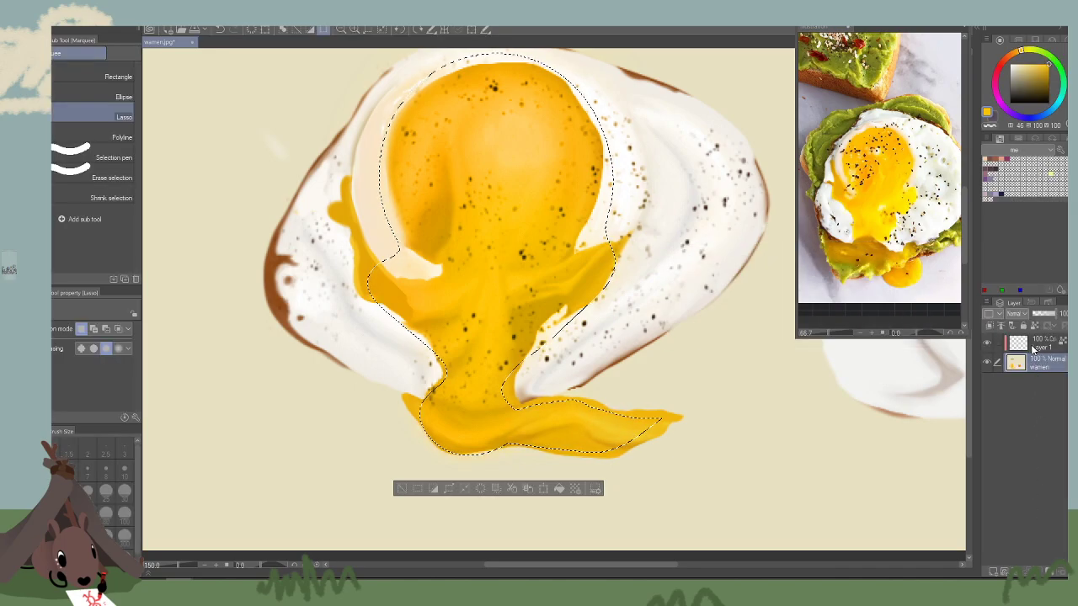
Delete the Color tint layer above the base egg painting.
click(1034, 349)
click(1061, 572)
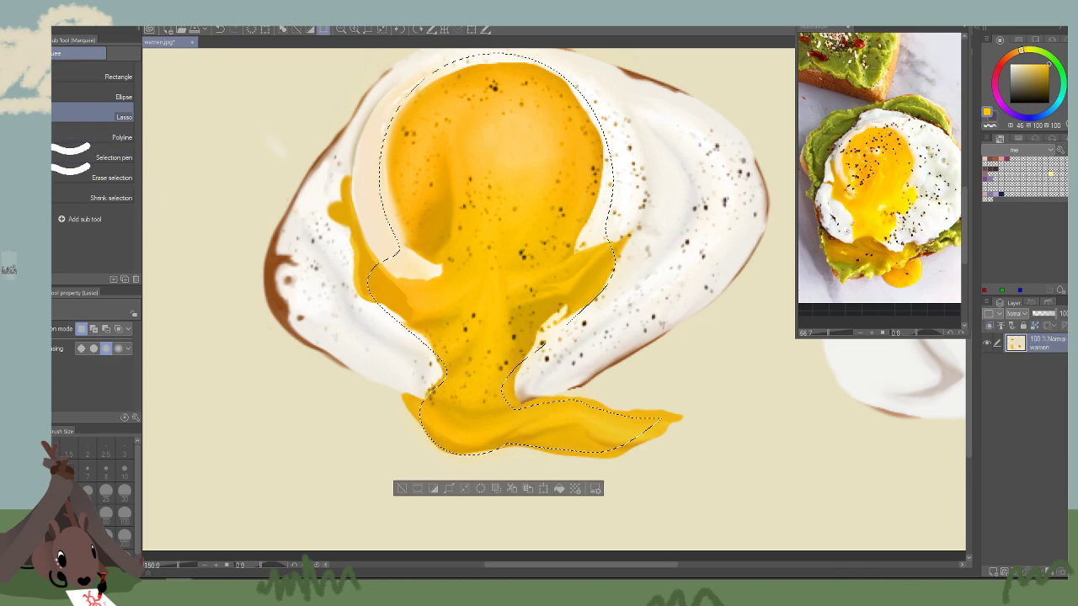
click(42, 16)
mouse_move(162, 271)
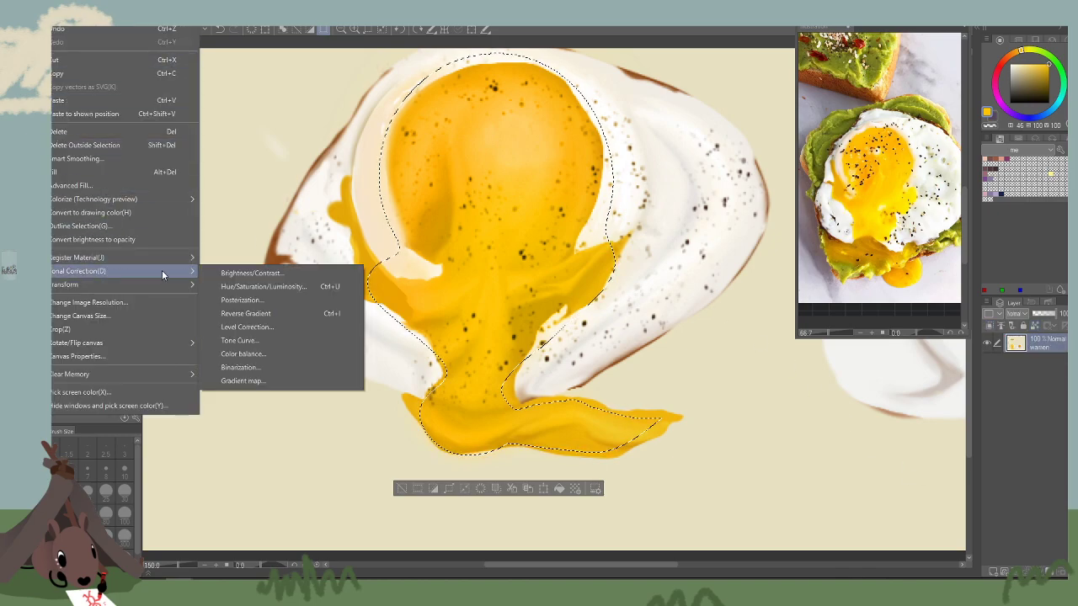
click(290, 290)
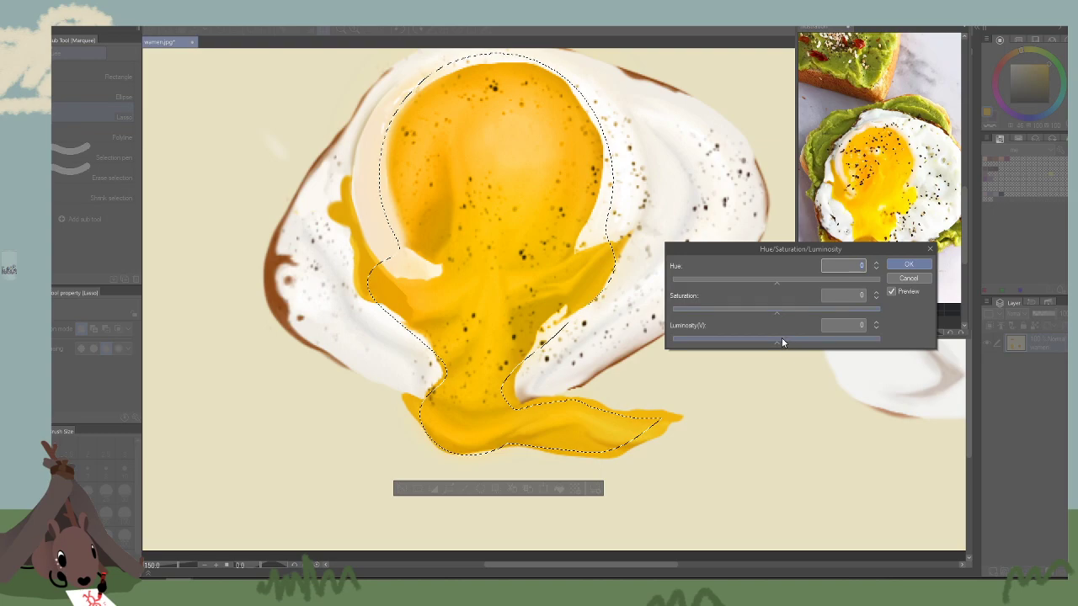
drag(782, 342, 783, 337)
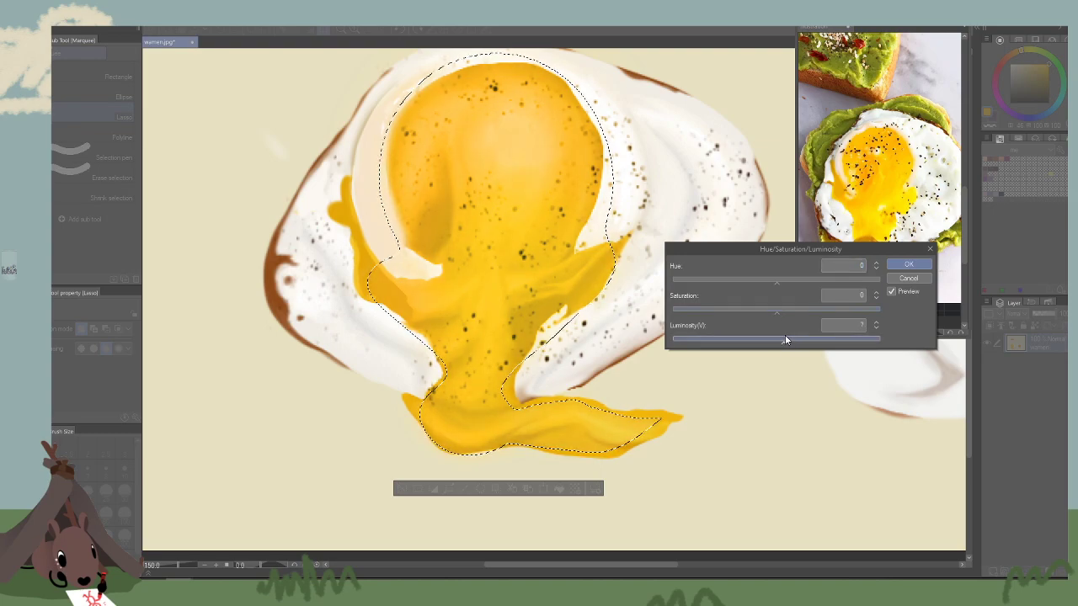
click(915, 281)
Raise the selected yolk's contrast to 13 with Brightness/Contrast, and clear the selection.
click(49, 16)
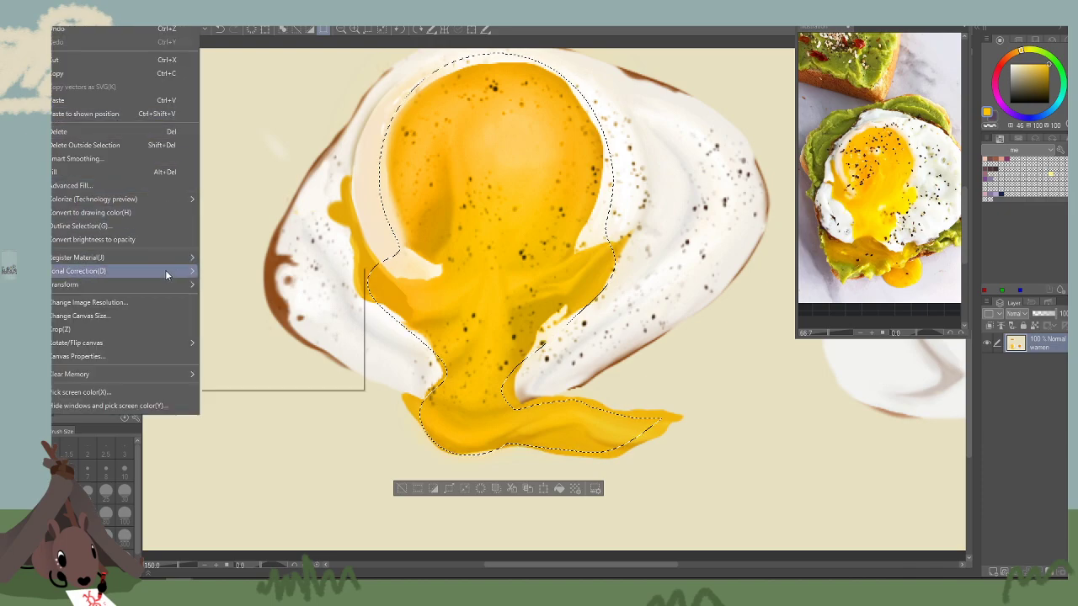
mouse_move(165, 269)
click(244, 271)
click(590, 487)
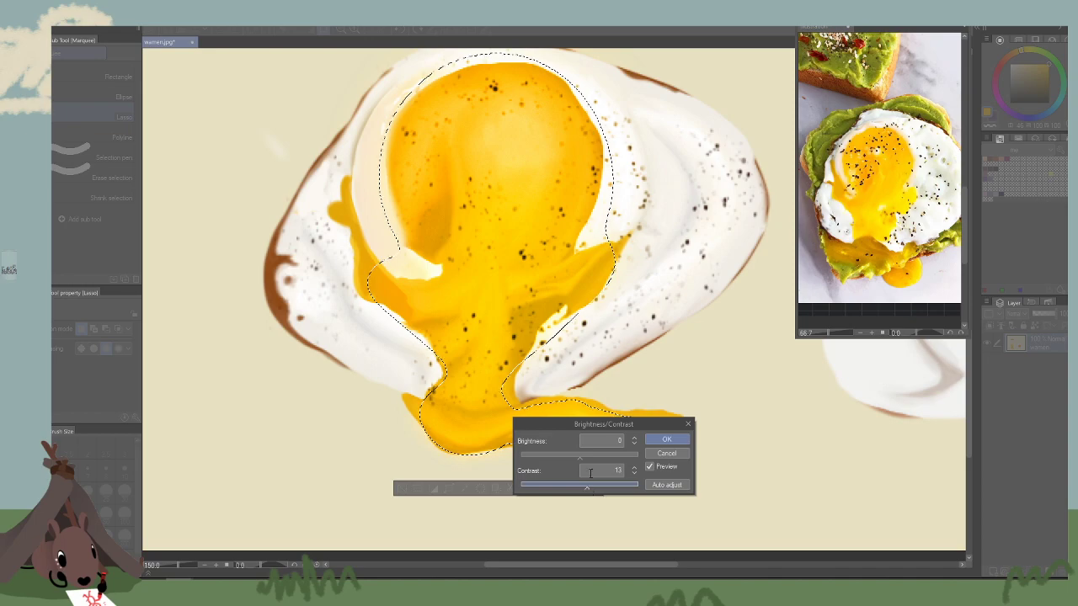
click(680, 438)
drag(690, 378, 644, 358)
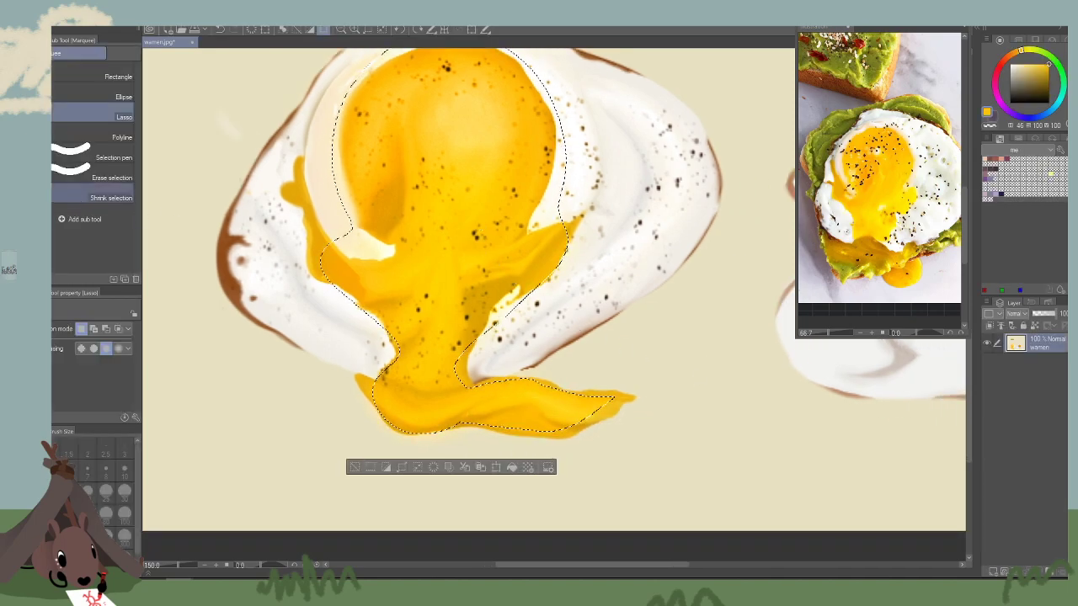
click(42, 198)
click(130, 17)
click(160, 41)
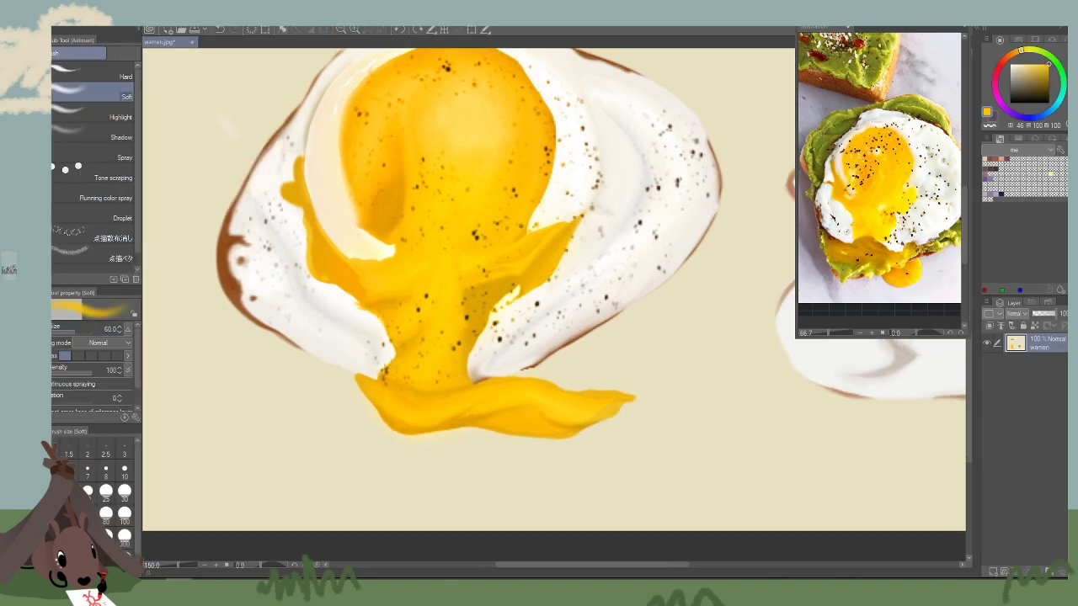
Blend the orange patch on the left yolk arm into its surroundings with sampled yolk colours, using the Soft airbrush around size 50.
alt+click(337, 275)
key(bracketleft)
key(bracketleft)
mouse_move(355, 288)
mouse_down()
mouse_move(418, 271)
mouse_move(308, 251)
mouse_up()
alt+click(410, 274)
key(bracketright)
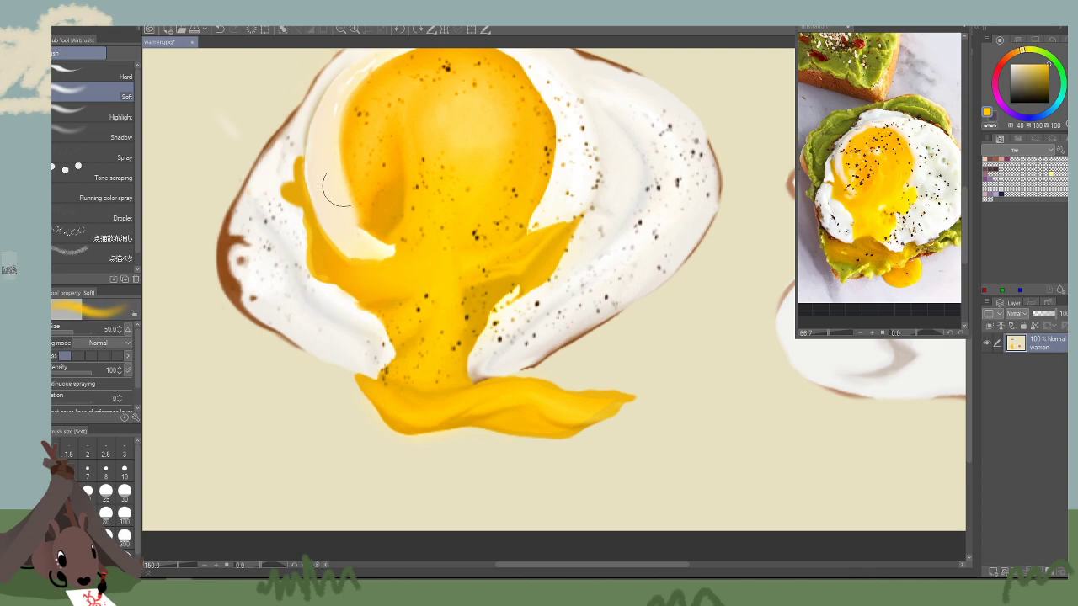
alt+click(332, 254)
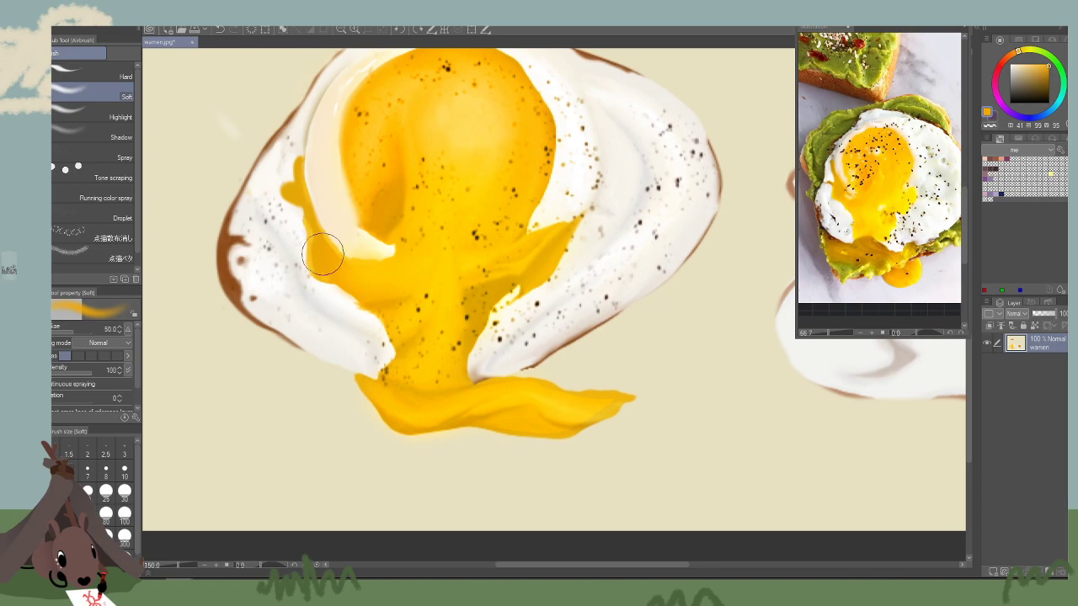
Try to airbrush sampled egg white along the lower edge of the left yolk arm at size 45.
alt+click(338, 303)
key(bracketleft)
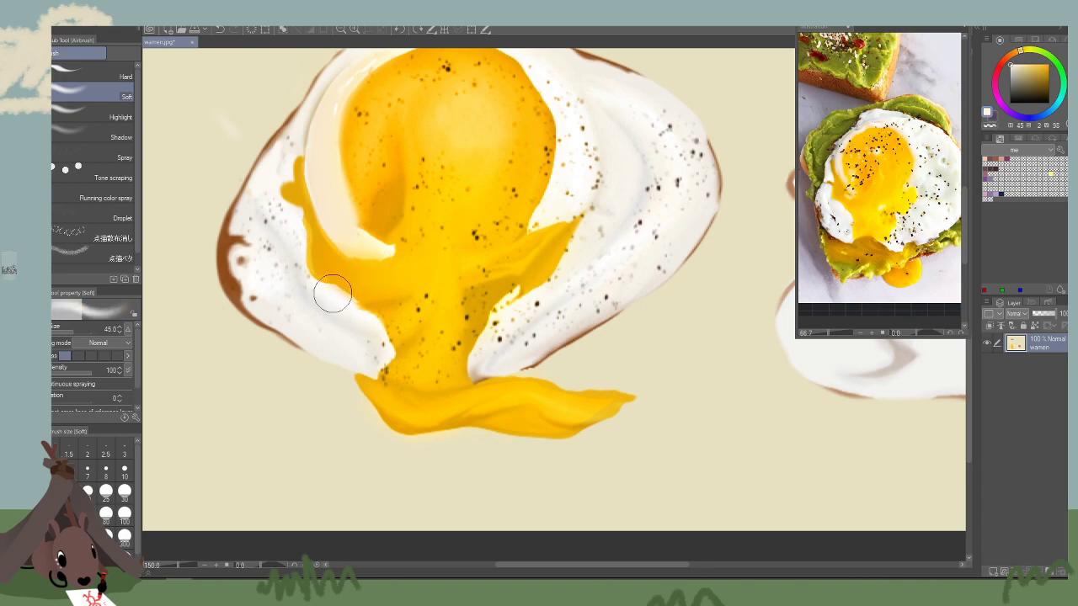
drag(332, 293, 373, 337)
key(ctrl+z)
Refine the egg-white edge below the left yolk arm with sampled off-whites and a small Soft airbrush, about size 9 to 12.5.
key(bracketleft)
key(bracketleft)
key(bracketleft)
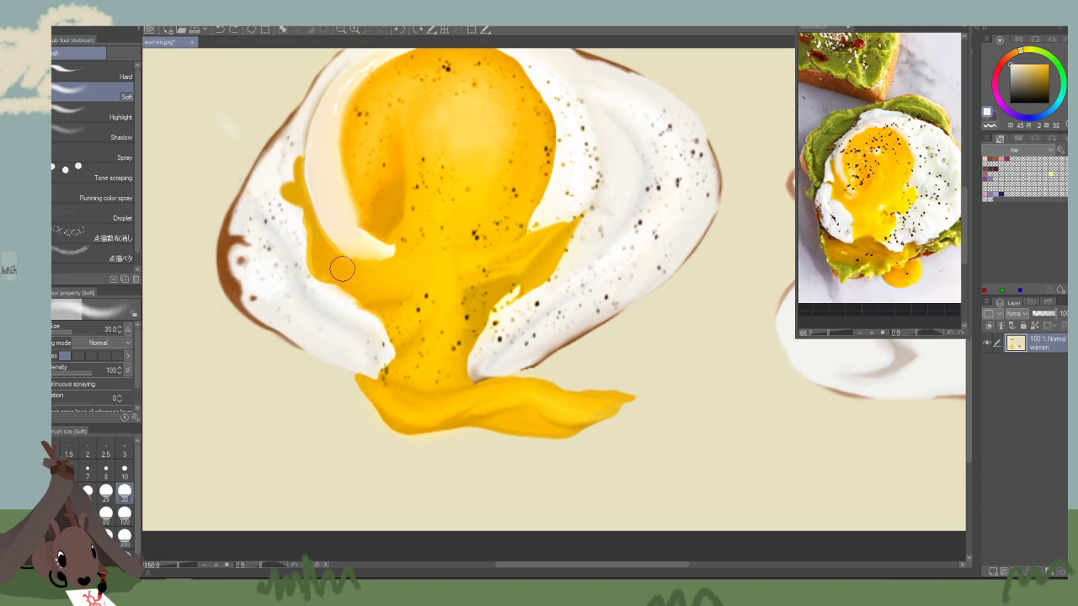
key(bracketleft)
key(bracketleft)
key(bracketleft)
key(bracketleft)
key(bracketleft)
key(bracketleft)
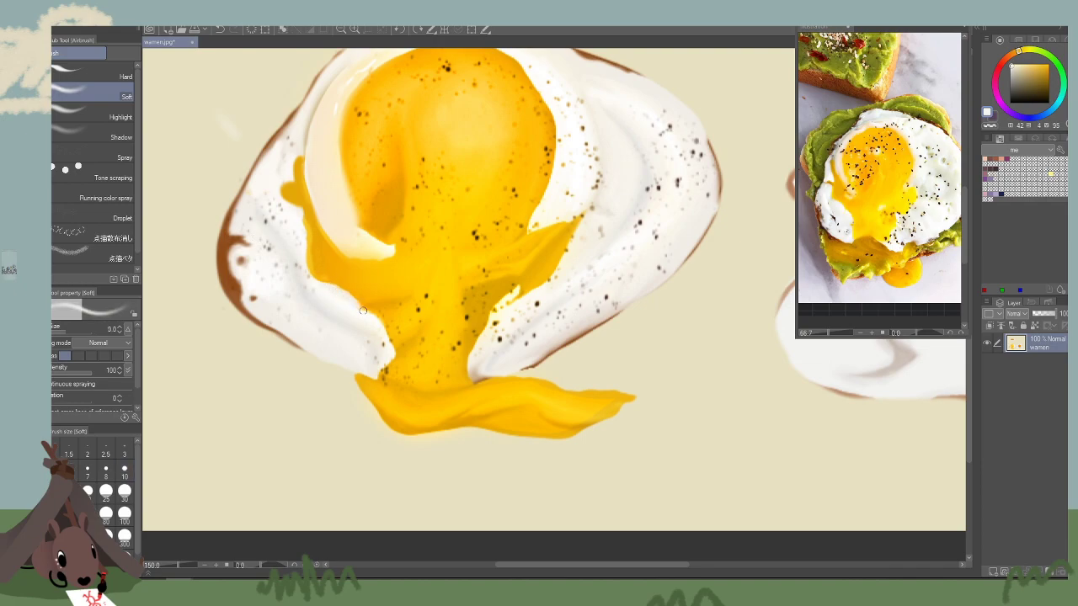
alt+click(346, 304)
key(bracketright)
key(bracketright)
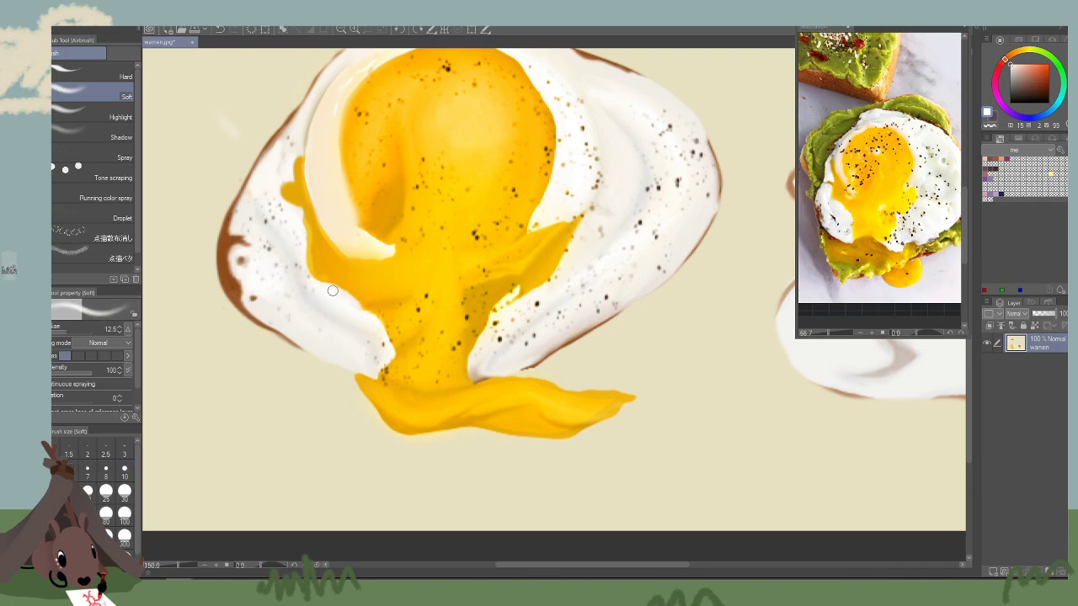
key(bracketleft)
Sample the bright yellow with hue 53 from the reference photo and airbrush it over the right yolk arm's dark fold at size 50.
drag(674, 361, 713, 399)
key(bracketright)
key(bracketright)
key(bracketright)
key(bracketright)
key(bracketright)
key(bracketright)
key(bracketright)
key(bracketright)
key(bracketright)
key(bracketright)
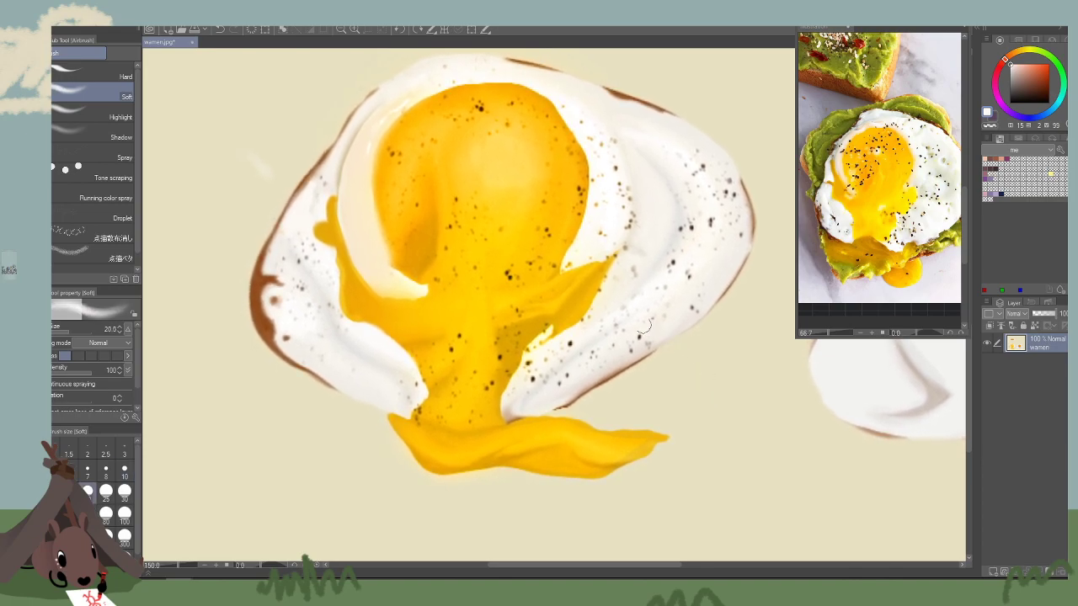
click(905, 243)
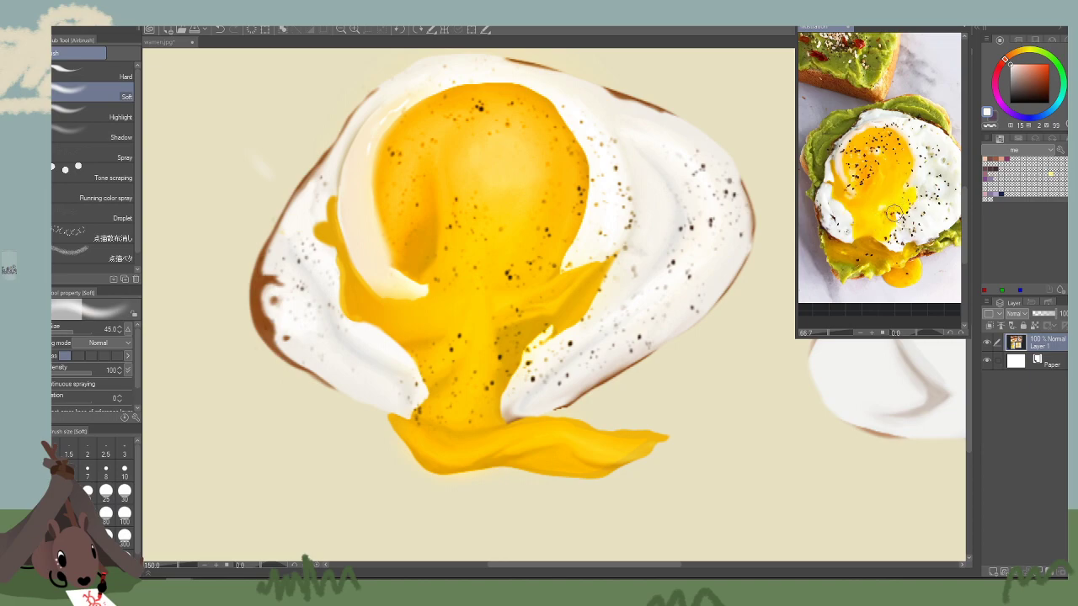
click(564, 302)
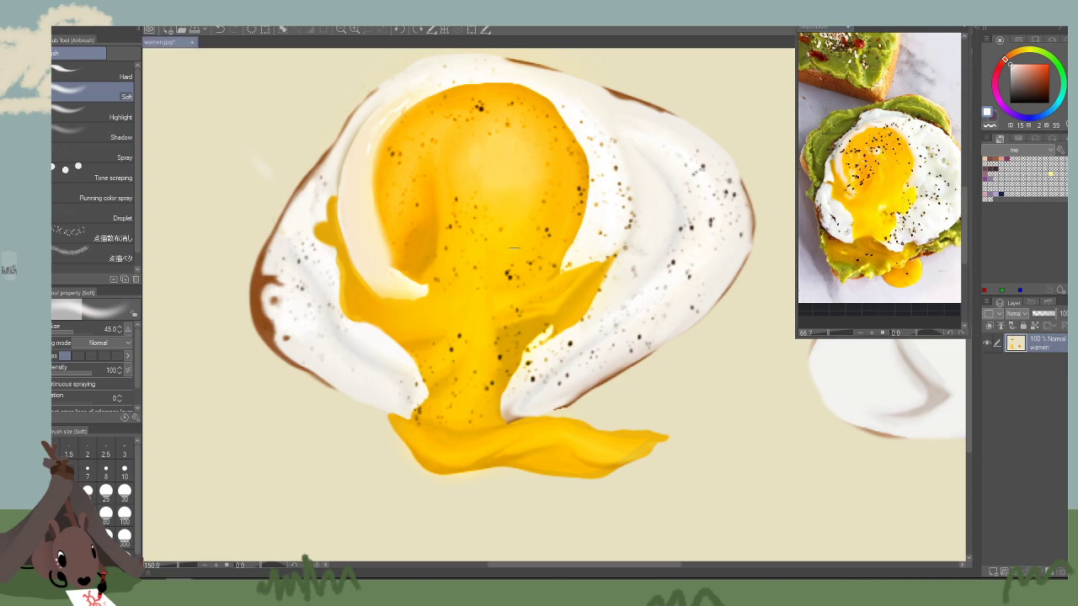
click(907, 231)
key(bracketright)
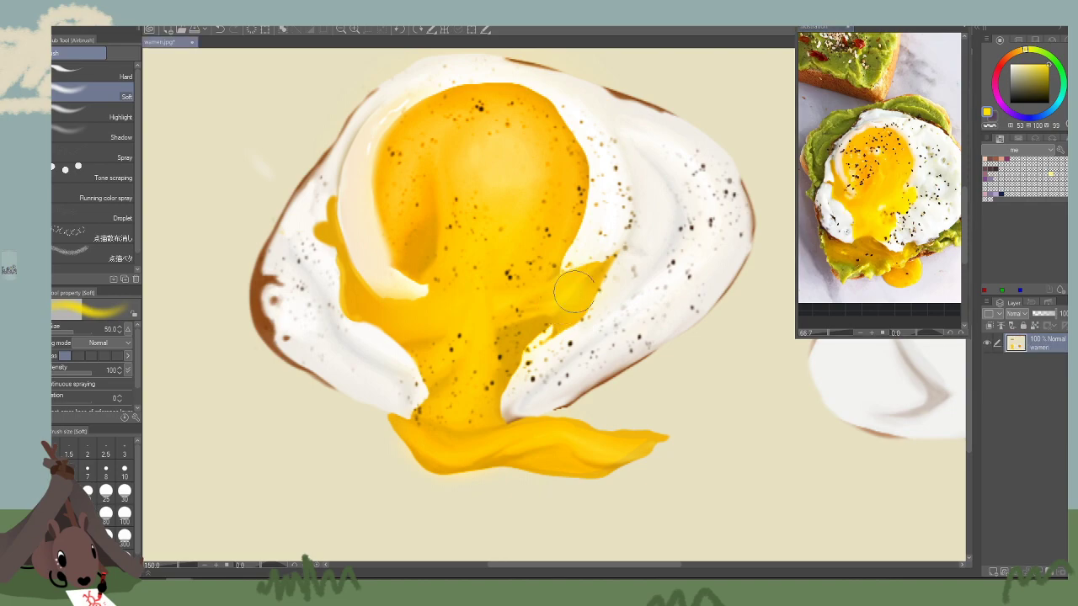
mouse_move(539, 312)
mouse_down()
mouse_move(568, 303)
mouse_move(564, 294)
mouse_move(527, 313)
mouse_move(534, 297)
mouse_move(507, 345)
mouse_up()
Cut back the tip and lower edge of the right yolk arm by airbrushing sampled egg white around it.
alt+click(608, 246)
key(bracketleft)
key(bracketleft)
mouse_move(605, 241)
mouse_down()
mouse_move(616, 262)
mouse_move(606, 289)
mouse_move(559, 334)
mouse_up()
key(bracketleft)
key(bracketleft)
alt+click(628, 239)
key(bracketleft)
key(bracketleft)
key(bracketleft)
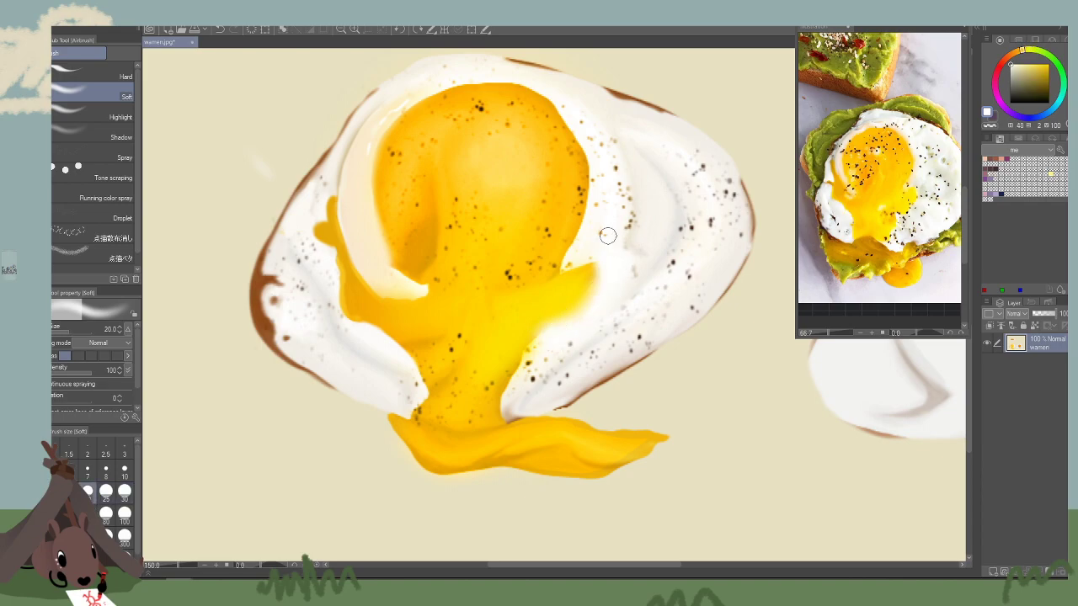
Airbrush a warm cream rim on the egg white along the right side of the yolk, using hue 41 and saturation 20 at size 20.
alt+click(617, 235)
key(bracketright)
key(bracketright)
key(bracketright)
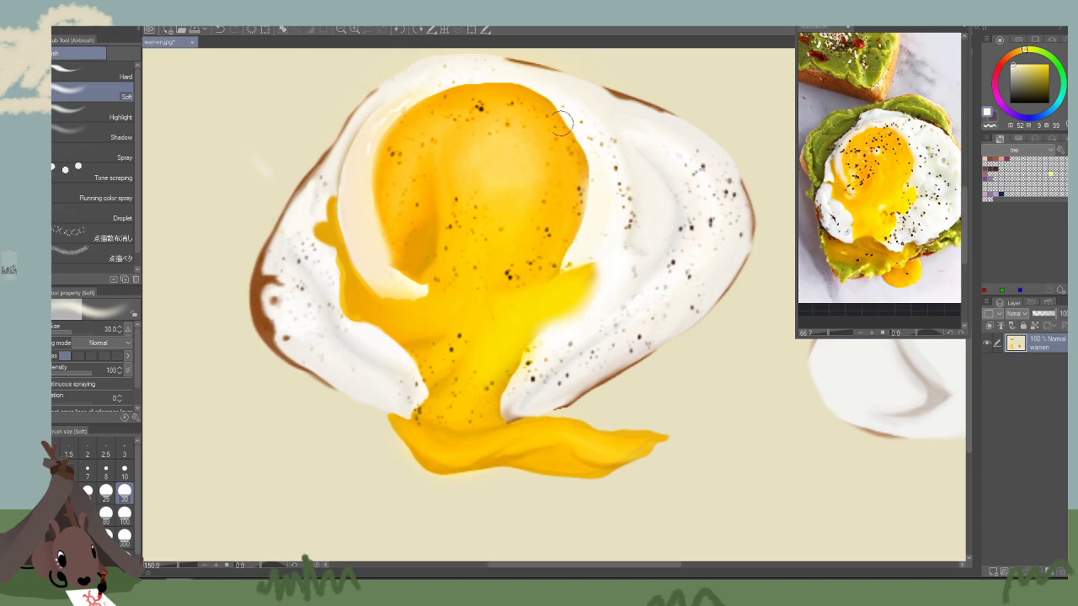
key(bracketleft)
key(bracketleft)
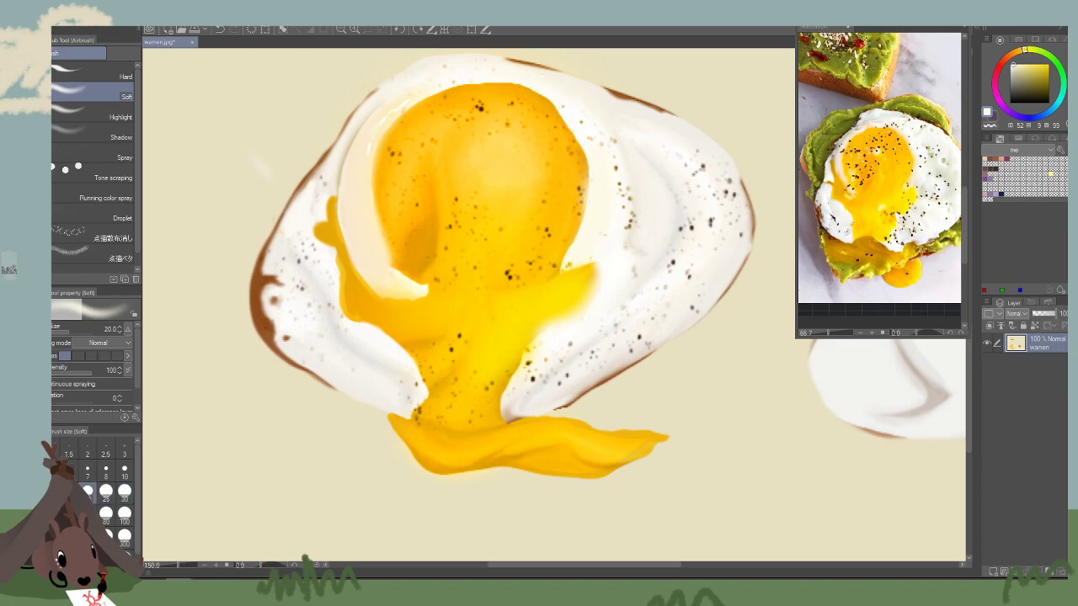
alt+click(367, 207)
drag(602, 169, 592, 226)
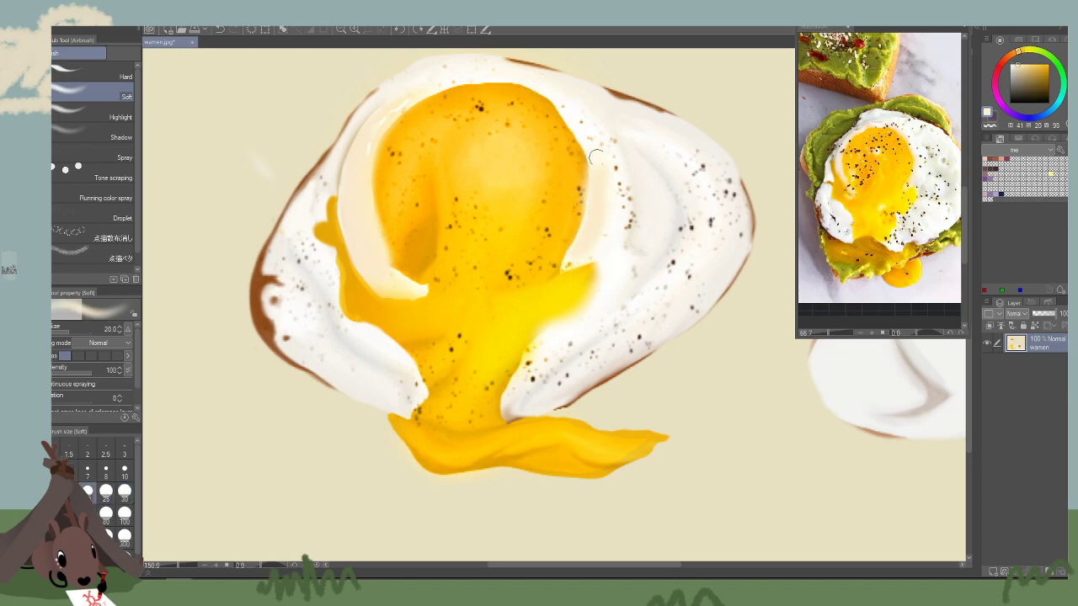
Fill out the rounded tip of the right yolk arm with sampled yellow, hue 52, at airbrush size 30.
alt+click(620, 262)
key(bracketright)
key(bracketright)
key(bracketright)
alt+click(563, 291)
key(bracketleft)
mouse_move(572, 285)
mouse_down()
mouse_move(579, 277)
mouse_move(567, 303)
mouse_move(574, 293)
mouse_up()
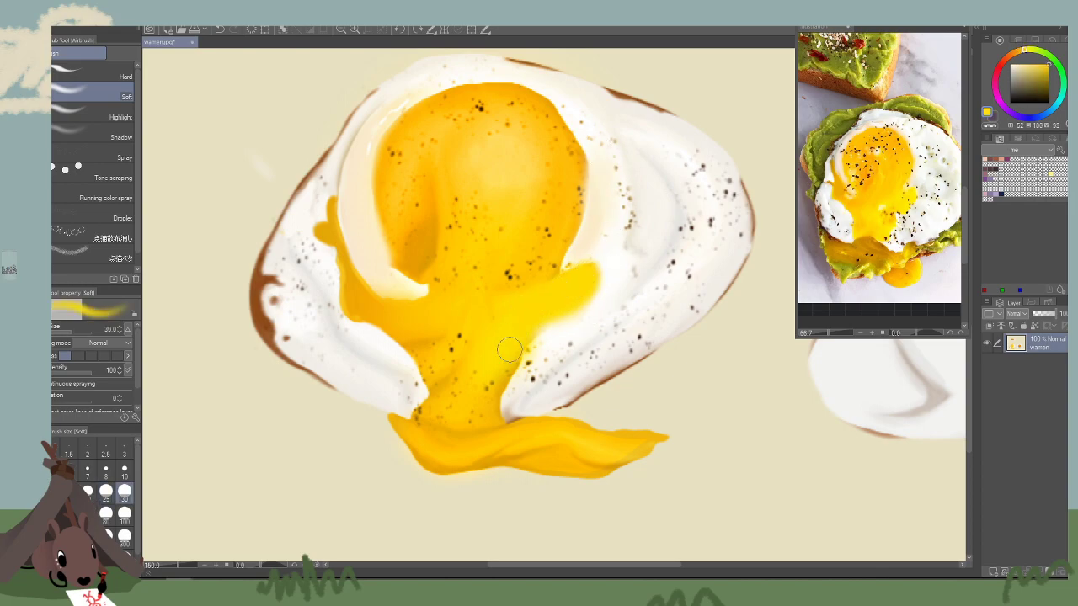
Trim the right yolk arm's tip and lower edge with sampled off-white at airbrush size 45.
key(bracketright)
key(bracketright)
key(bracketright)
alt+click(606, 279)
mouse_move(603, 258)
mouse_down()
mouse_move(593, 307)
mouse_move(548, 342)
mouse_up()
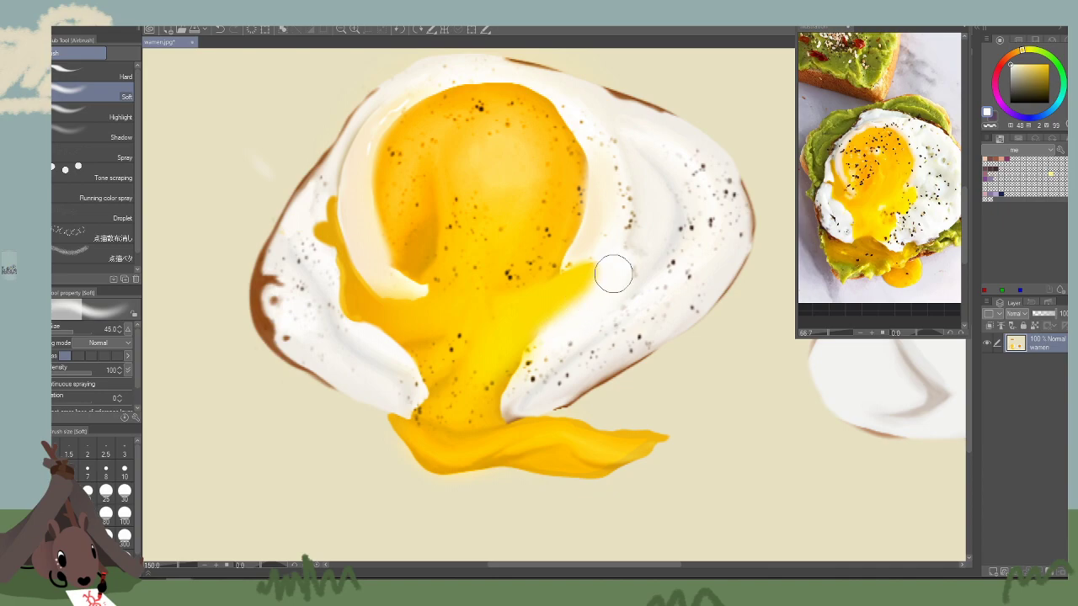
Sharpen the outline of the right yolk arm with sampled yellow, reducing the airbrush to size 9.
alt+click(589, 274)
key(bracketleft)
key(bracketleft)
key(bracketleft)
key(bracketleft)
key(bracketleft)
key(bracketleft)
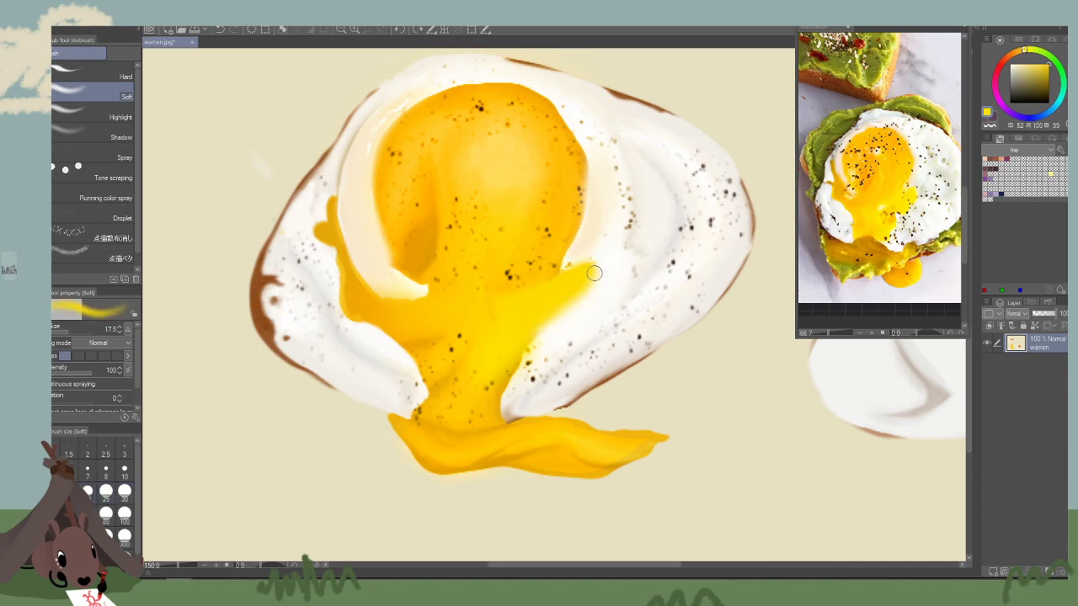
key(bracketleft)
key(bracketleft)
key(bracketleft)
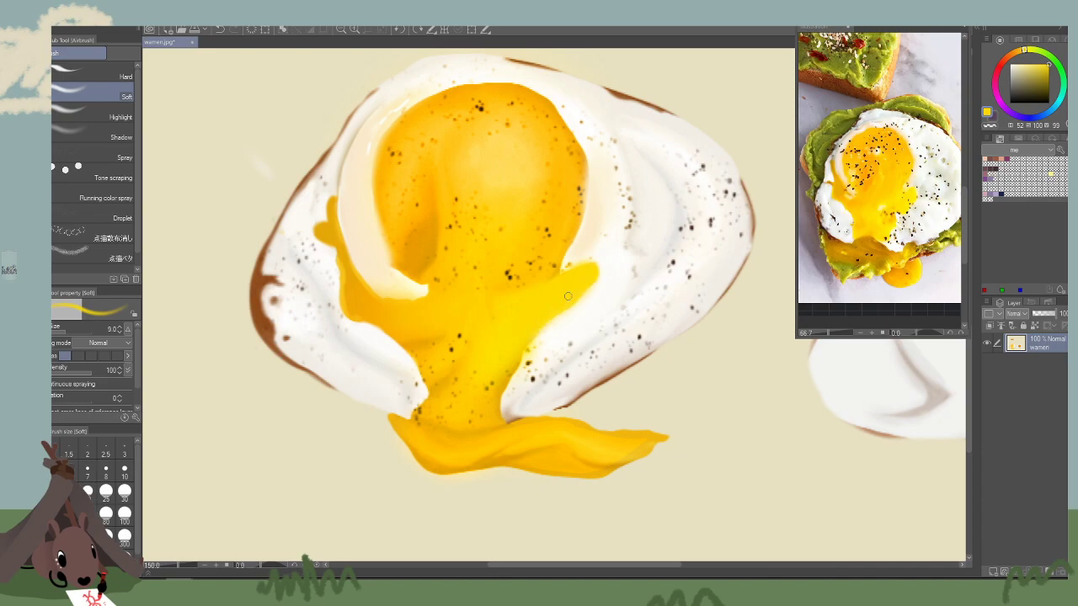
Add fine orange and yellow edge details to the right yolk arm with sampled yolk colours at airbrush sizes 8 and 4.5.
key(bracketright)
key(bracketright)
alt+click(378, 309)
key(bracketleft)
key(bracketleft)
key(bracketleft)
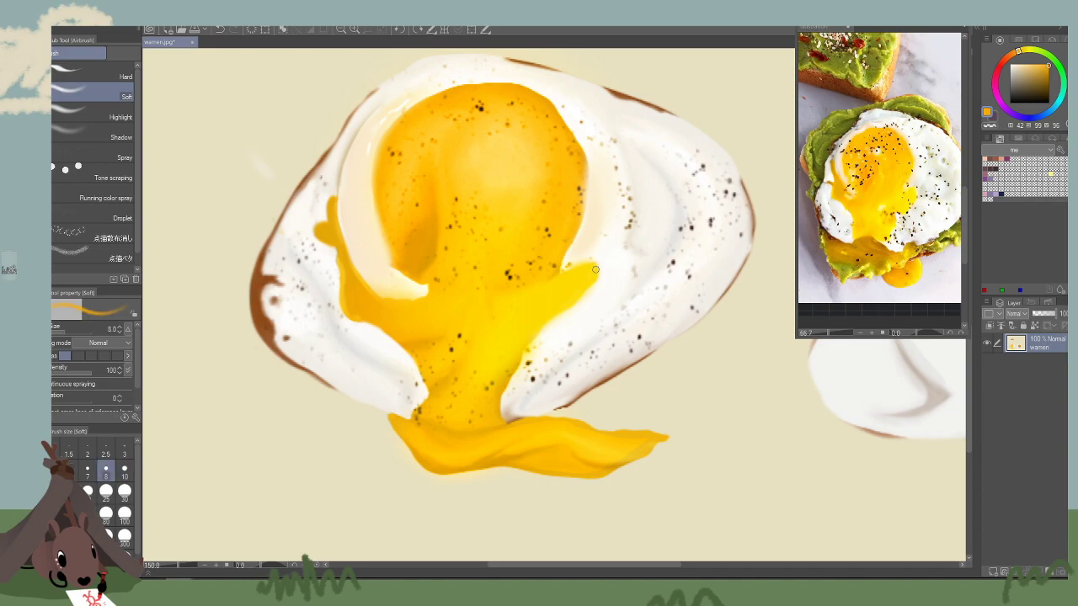
key(bracketleft)
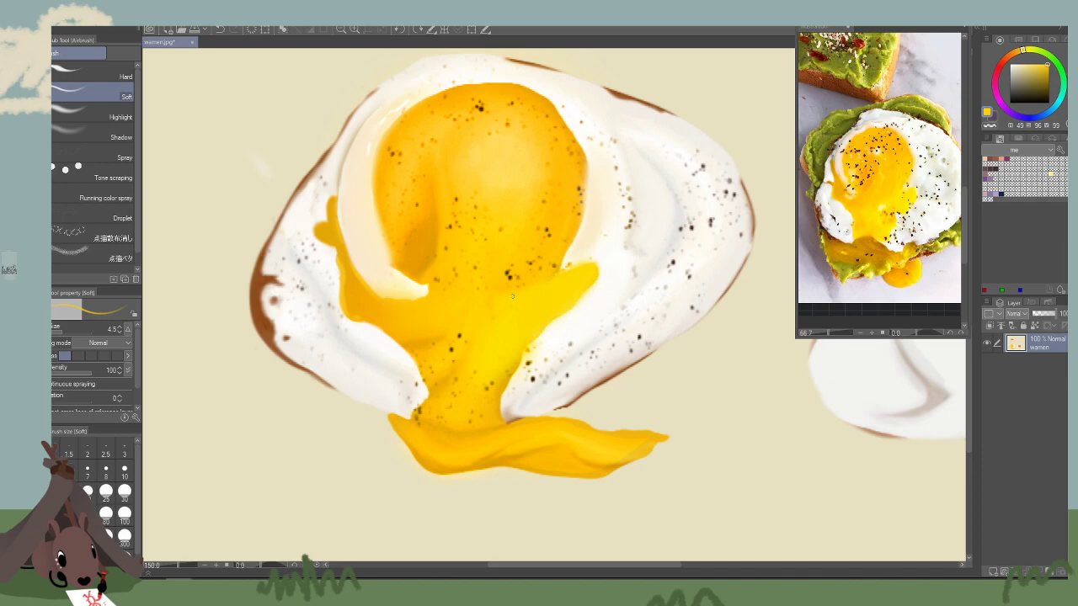
alt+click(581, 247)
Review all the egg paintings on the whole canvas, and compare the runny egg with the one beside it.
click(341, 29)
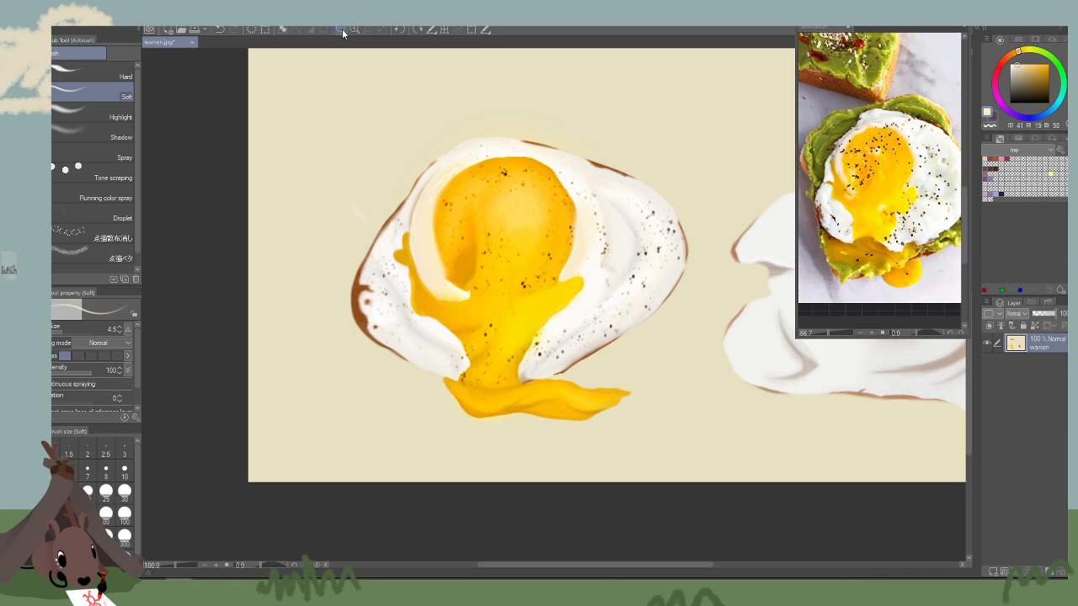
click(341, 30)
click(341, 29)
click(341, 29)
drag(771, 406, 769, 412)
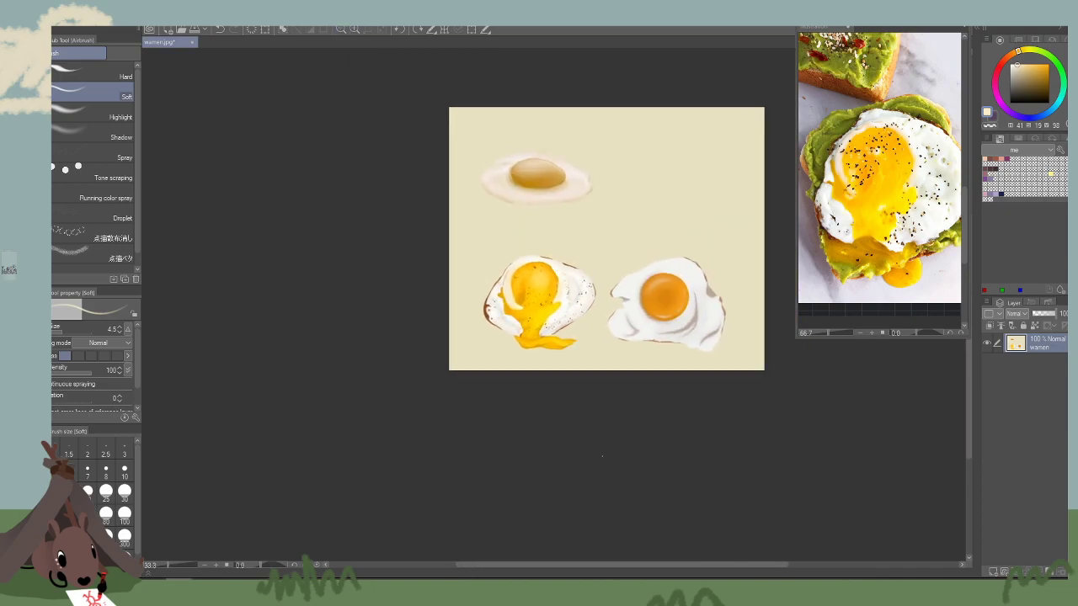
drag(619, 451, 555, 464)
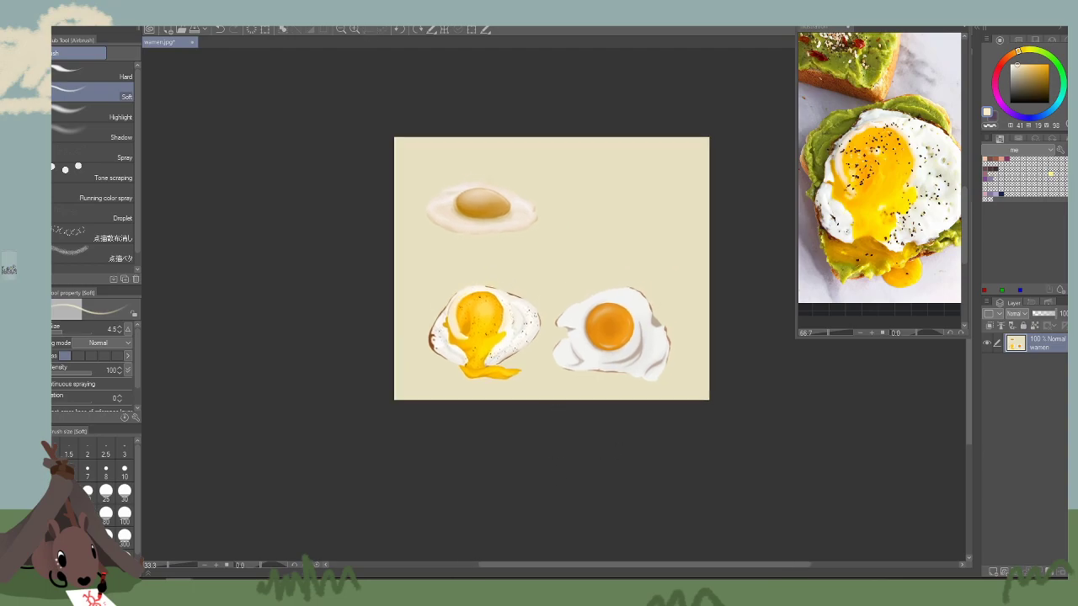
click(352, 29)
click(353, 29)
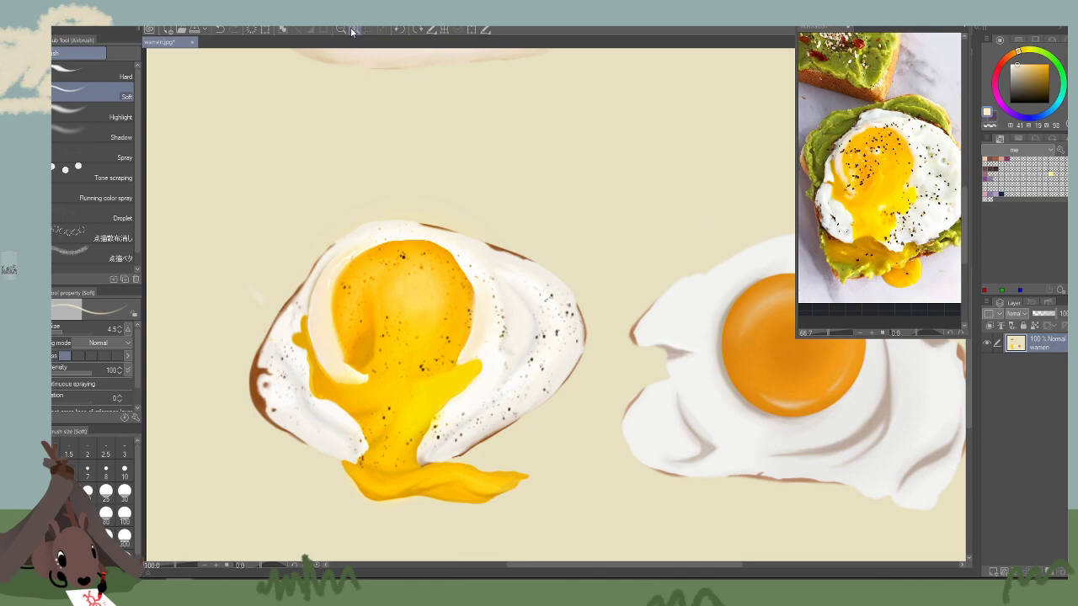
mouse_move(513, 462)
mouse_down()
mouse_move(587, 433)
mouse_move(584, 398)
mouse_move(575, 431)
mouse_up()
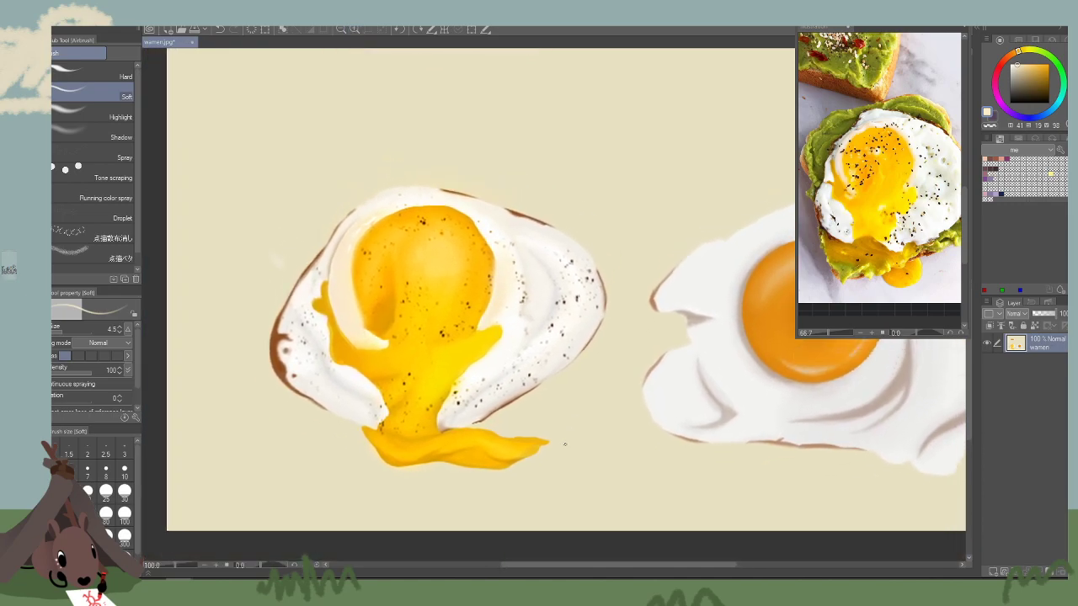
Touch up the folds on the right side of the runny egg's white with sampled off-whites at airbrush sizes 15 and 8.
key(])
key(])
key(])
key(bracketright)
key(bracketright)
key(bracketright)
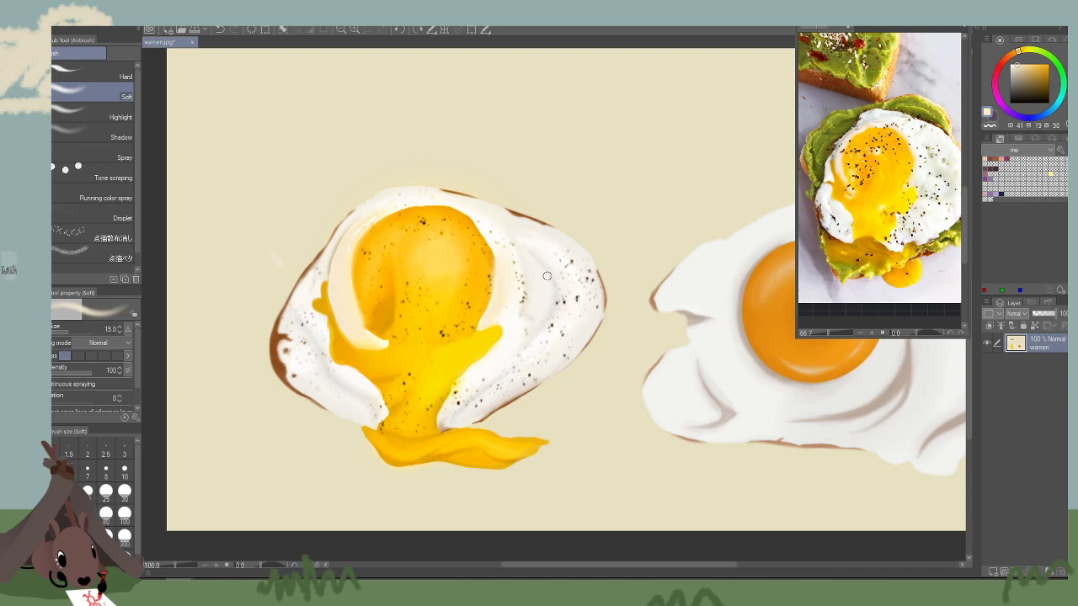
alt+click(553, 290)
key(bracketleft)
key(bracketleft)
key(bracketleft)
key(bracketleft)
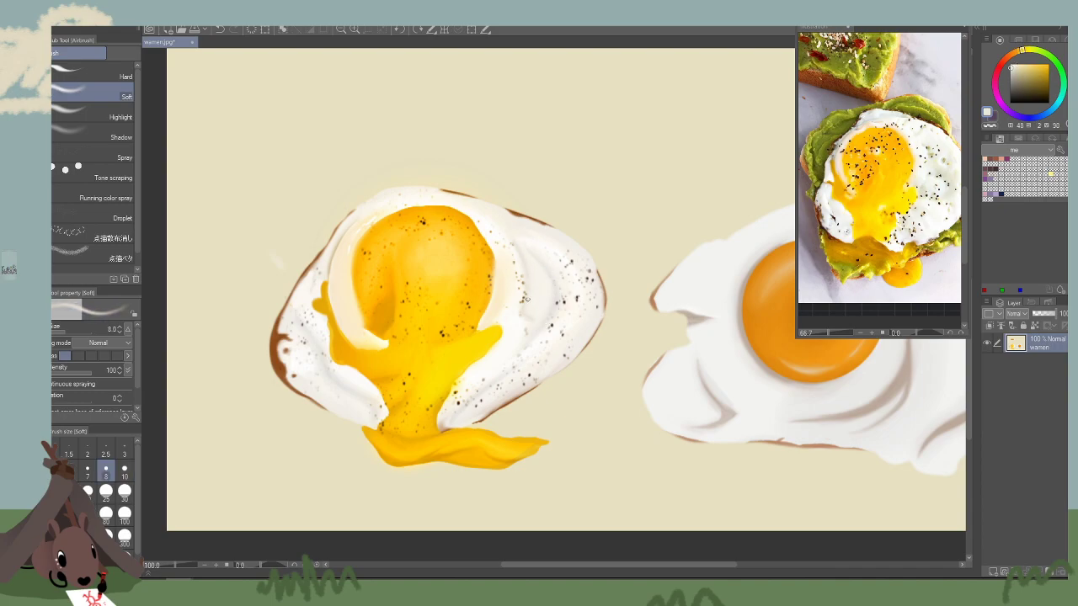
key(bracketright)
key(bracketright)
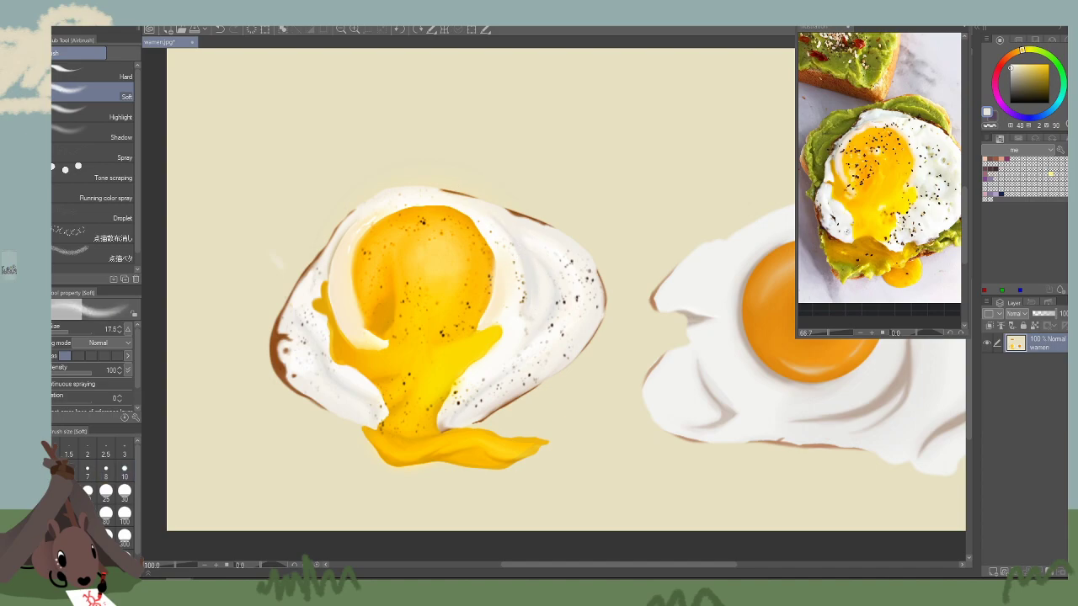
Soften the shading between the yolk and the right edge of the runny egg's white with sampled light tones at airbrush size 40.
key(bracketright)
key(bracketright)
key(bracketright)
alt+click(535, 313)
key(])
drag(536, 269, 537, 286)
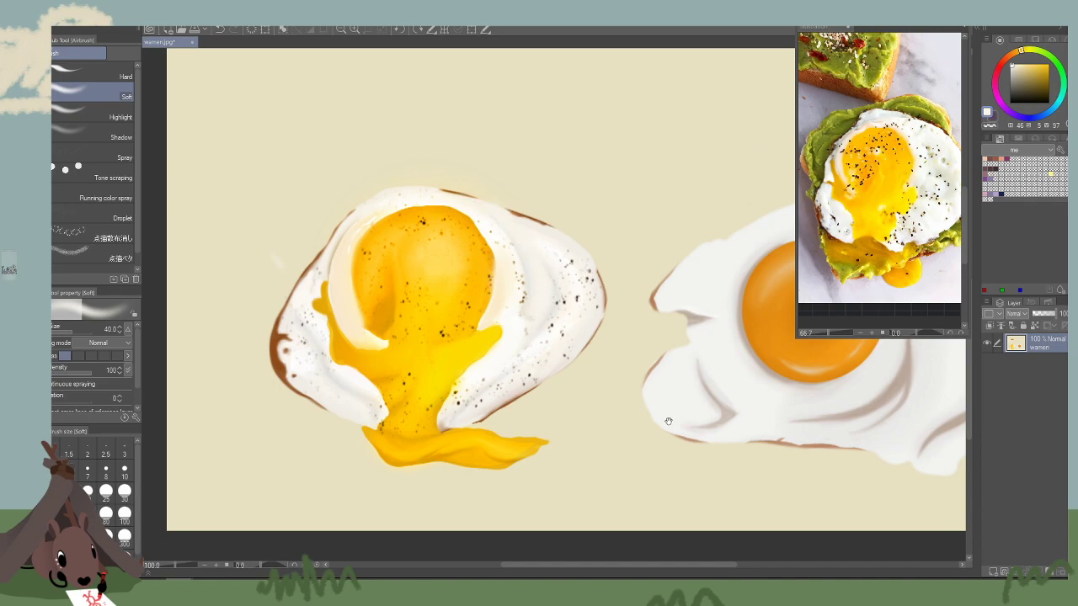
drag(669, 422, 649, 415)
alt+click(538, 277)
drag(519, 285, 521, 291)
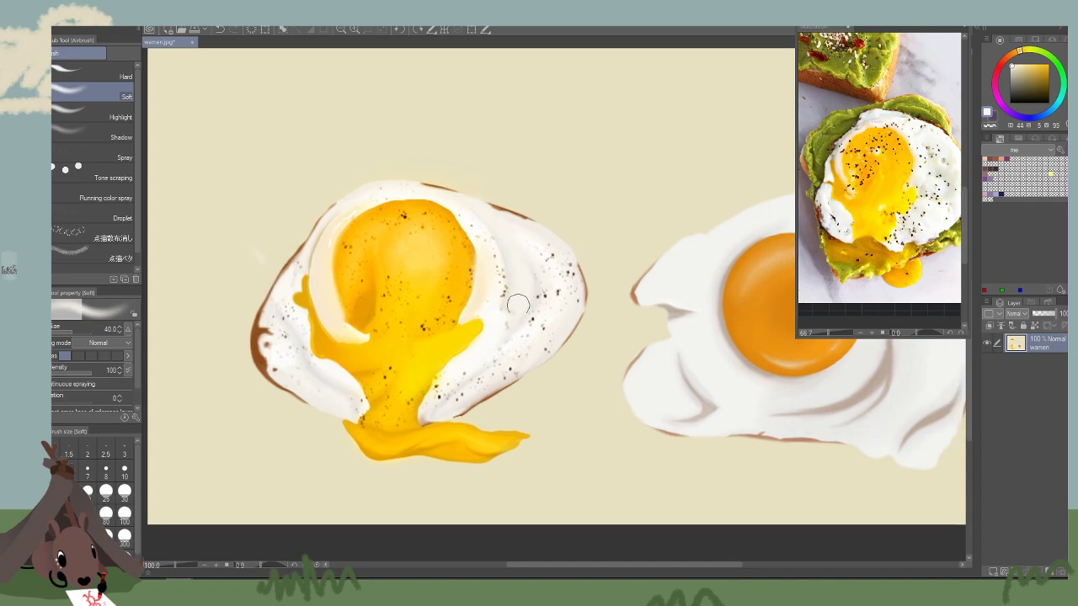
Brighten the folds right of the runny yolk with a sampled near-white, using airbrush sizes 12.5 and 35.
key(bracketleft)
key(bracketleft)
key(bracketleft)
alt+click(495, 345)
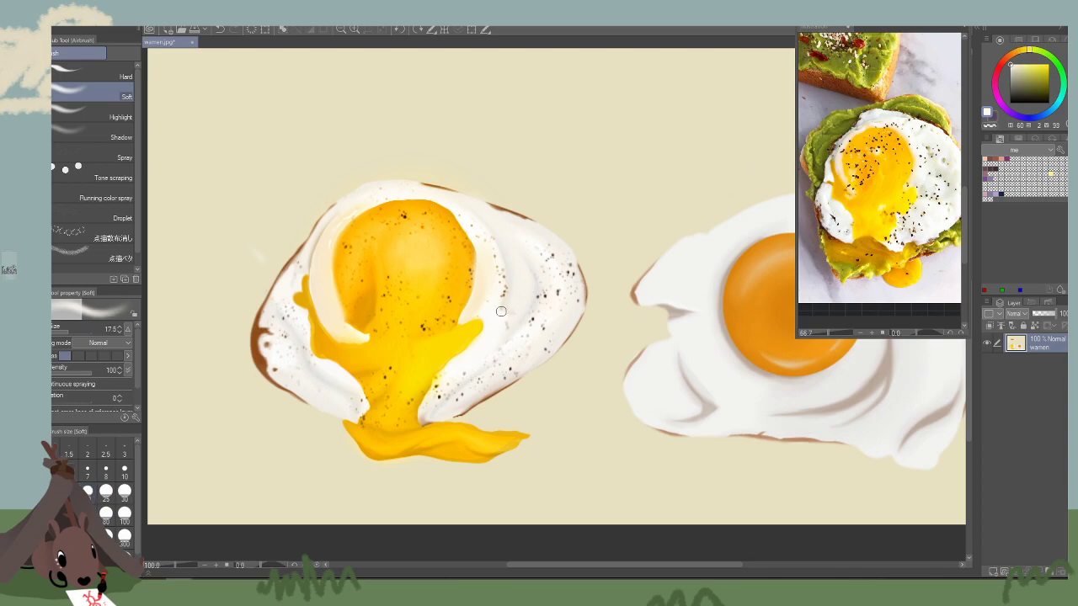
key(bracketleft)
key(bracketleft)
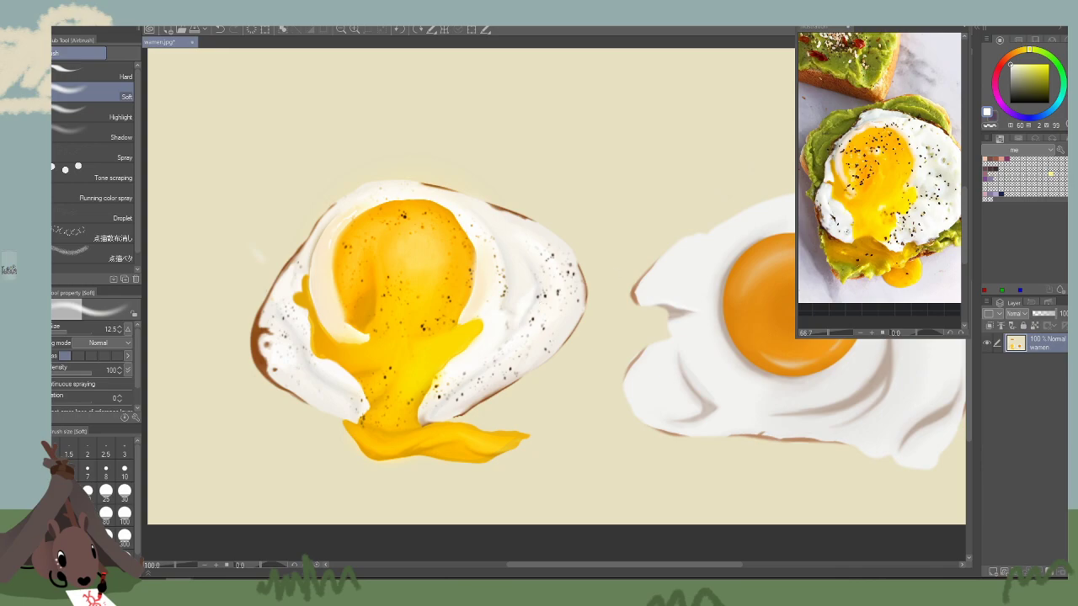
key(bracketright)
key(bracketright)
key(bracketright)
key(bracketright)
key(bracketright)
key(bracketright)
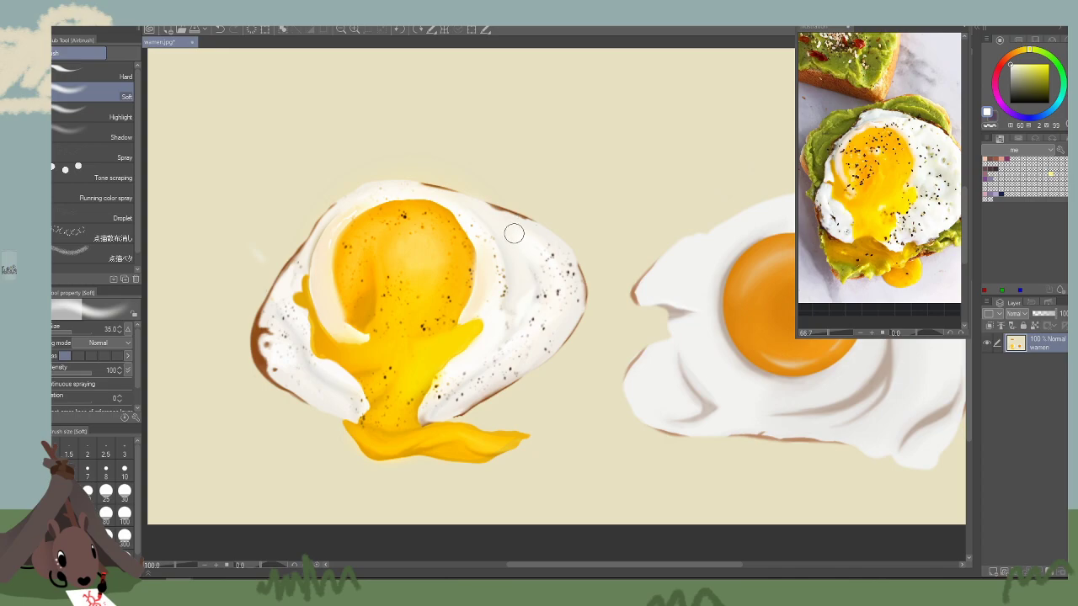
Add fine near-white touches to the right part of the runny egg's white at airbrush size 10.
key(bracketleft)
key(bracketleft)
key(bracketleft)
key(bracketleft)
key(bracketleft)
key(bracketleft)
key(bracketleft)
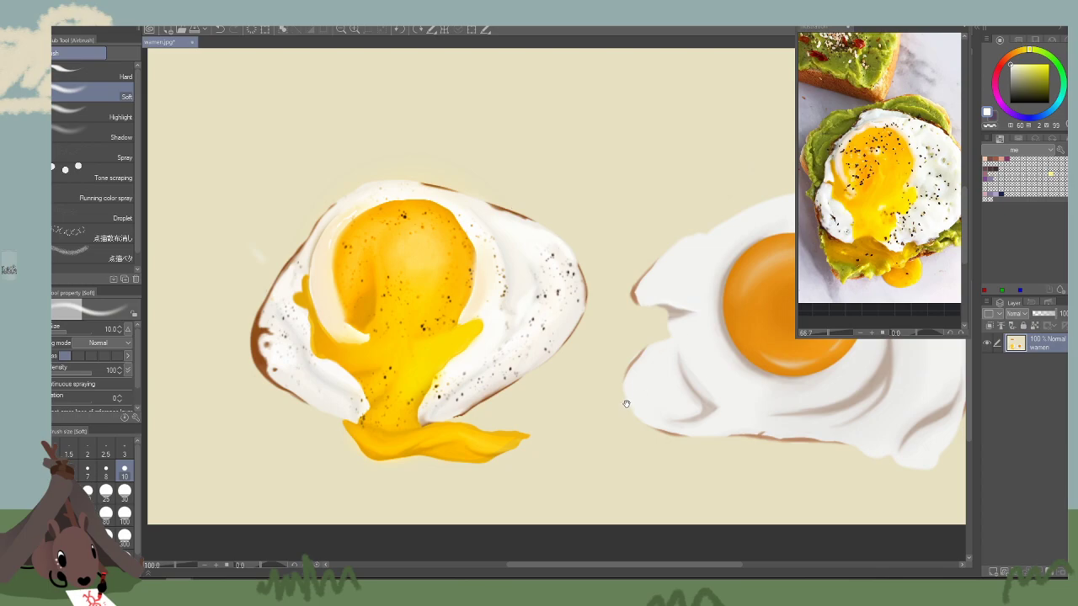
drag(608, 397, 594, 394)
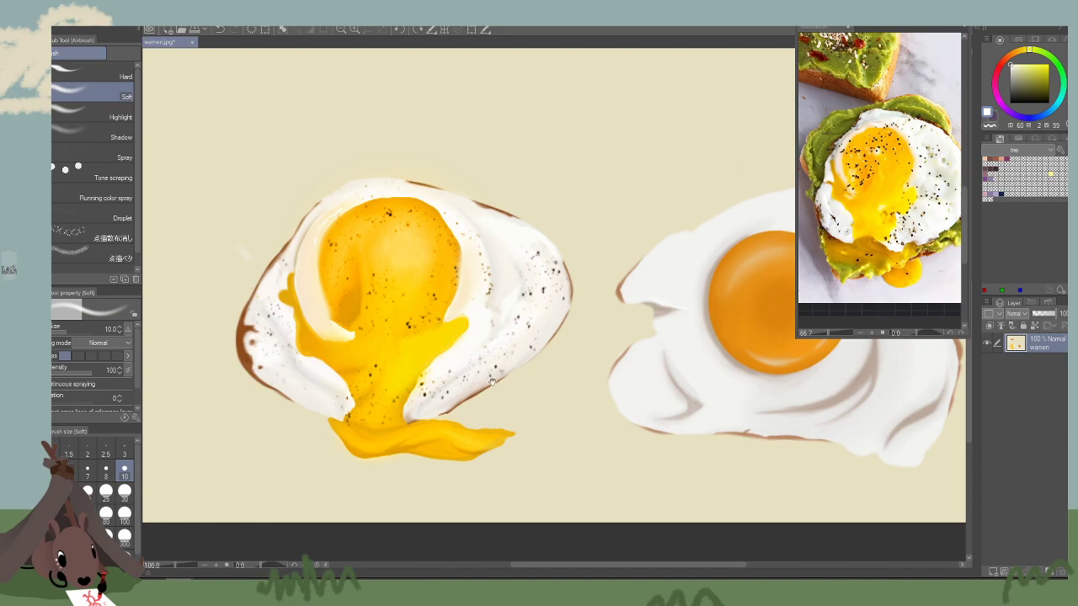
Touch up the right yolk arm's lower edge with a sampled yellow at a slightly smaller airbrush size.
drag(503, 355, 547, 353)
alt+click(473, 339)
key(bracketleft)
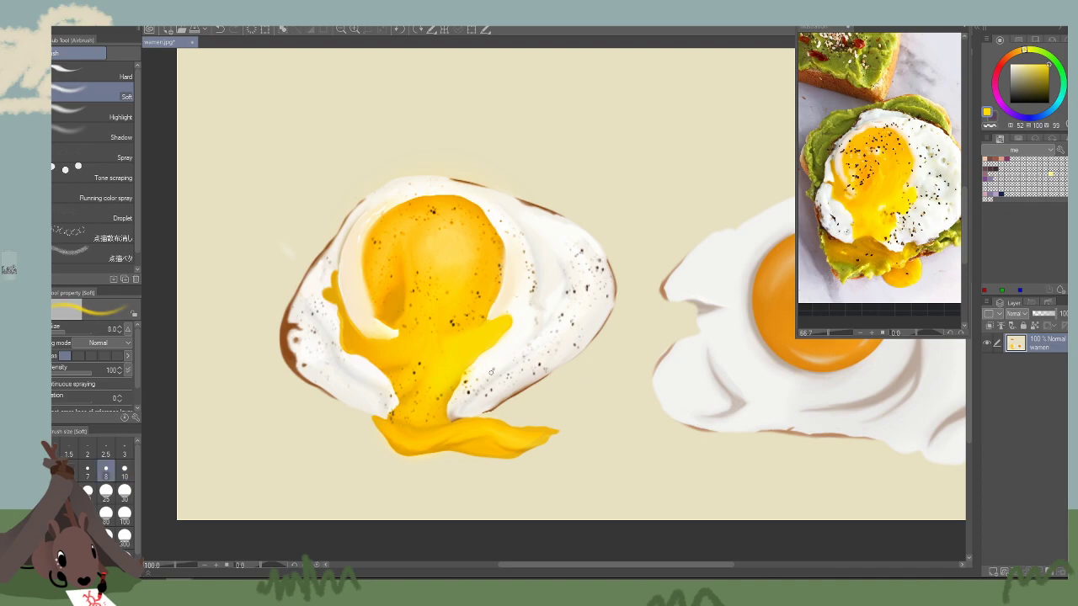
click(400, 31)
drag(618, 359, 255, 408)
click(414, 31)
Review all the egg paintings on the whole canvas and bring the reference photo of the two fried eggs into view.
click(340, 28)
click(340, 28)
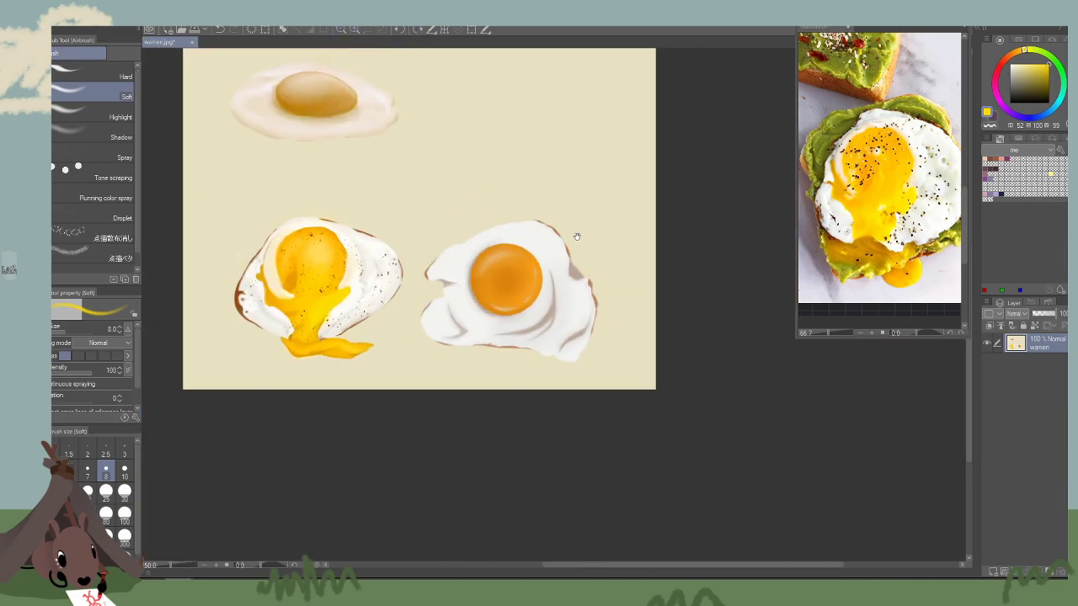
drag(614, 285, 716, 407)
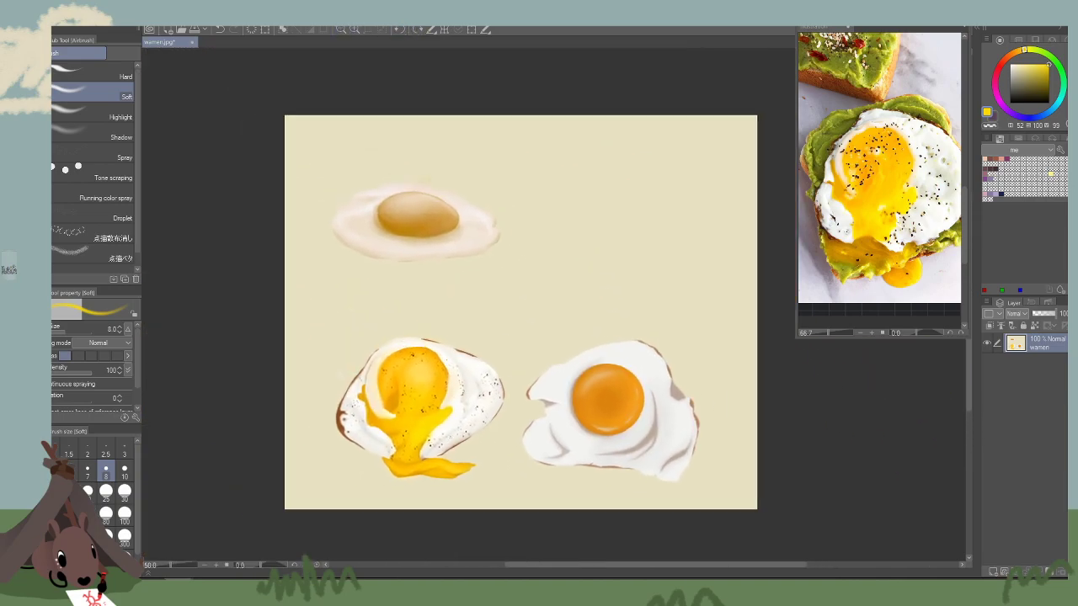
click(910, 262)
click(859, 333)
click(859, 334)
drag(858, 155, 849, 279)
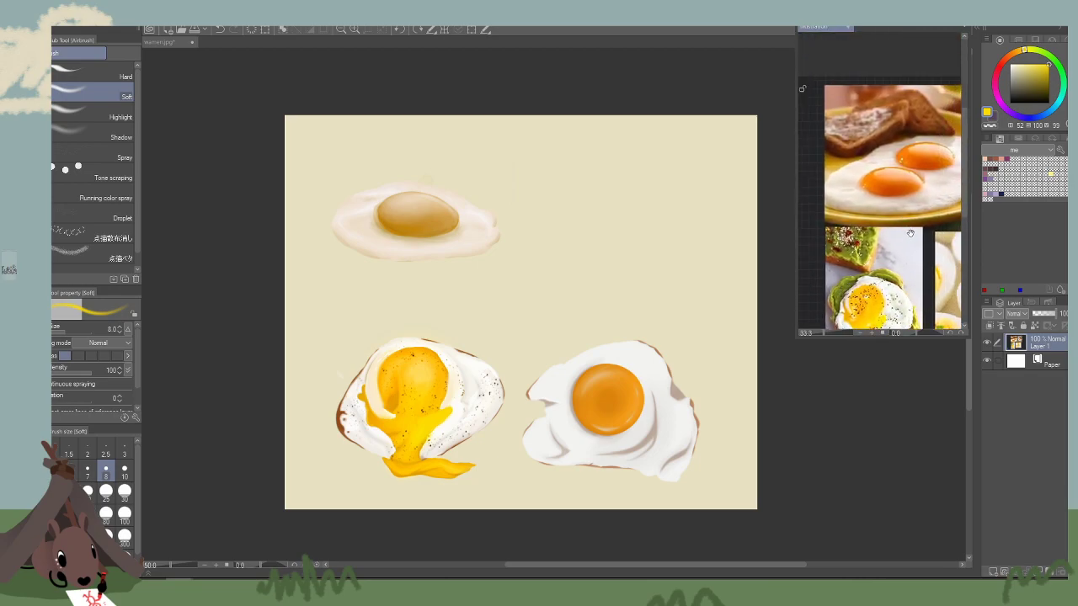
mouse_move(910, 233)
mouse_down()
mouse_move(822, 235)
mouse_move(900, 270)
mouse_move(938, 268)
mouse_up()
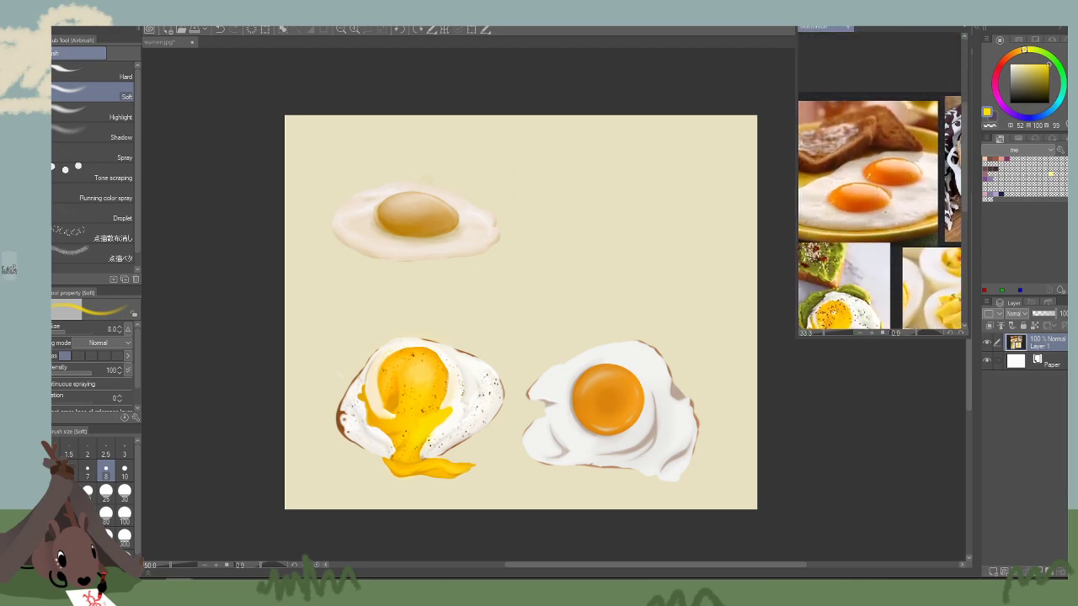
Lasso the upper fried egg and adjust its colour with saturation 25 and luminosity 5.
key(m)
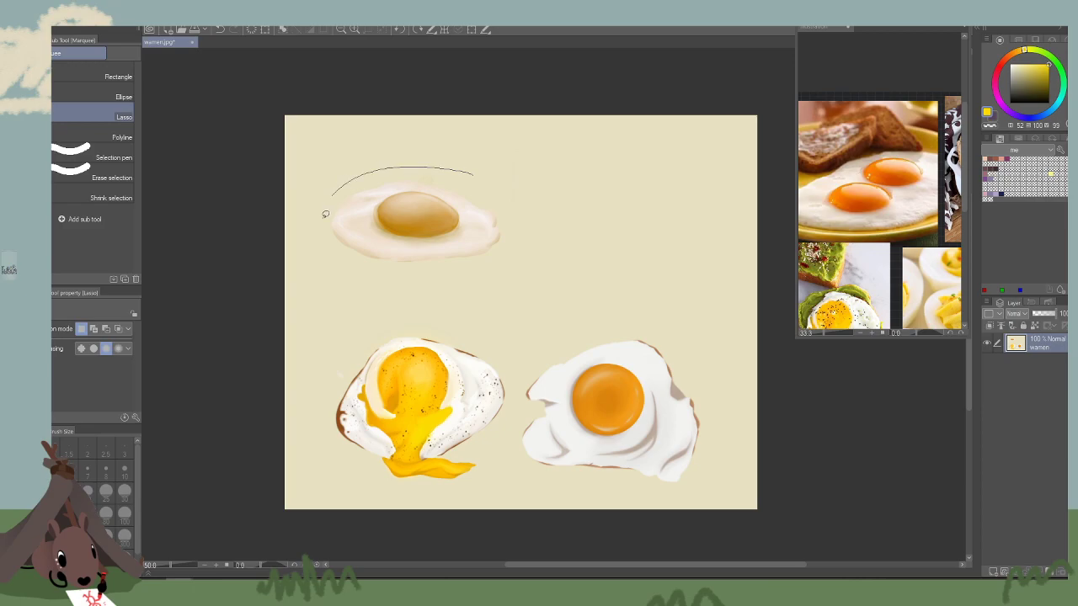
drag(325, 214, 489, 177)
click(68, 27)
mouse_move(140, 271)
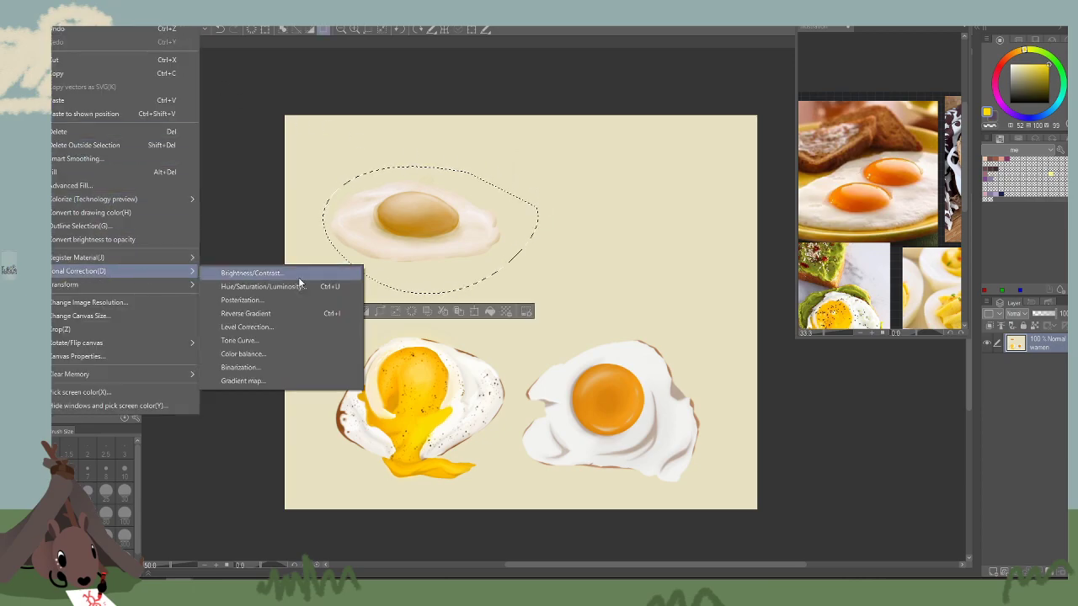
click(312, 286)
drag(790, 309, 783, 340)
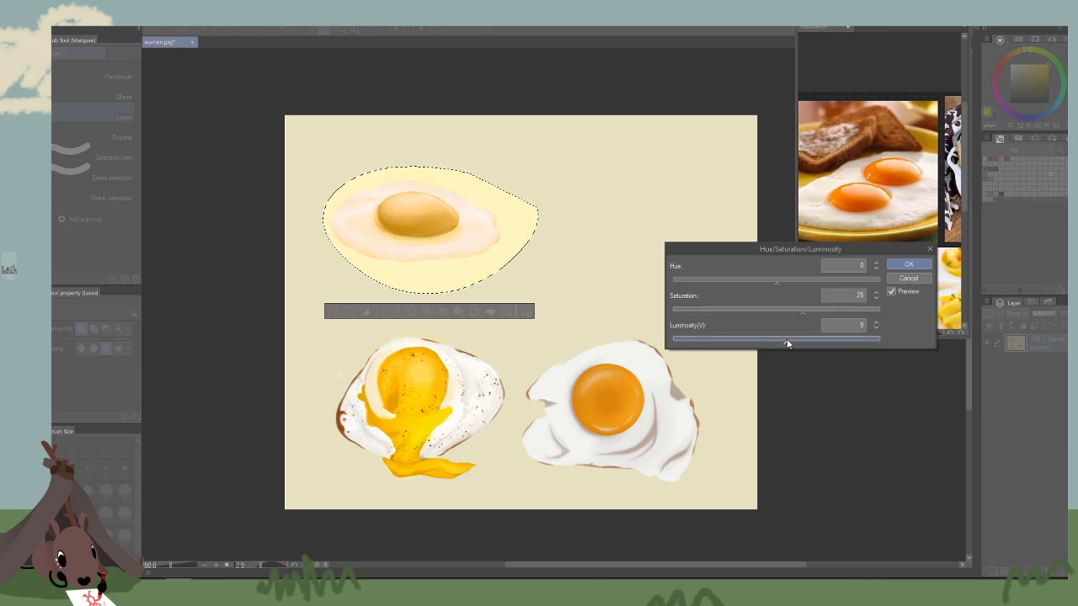
click(909, 264)
Raise the contrast of the selected upper egg to 15 and clear the selection.
click(68, 27)
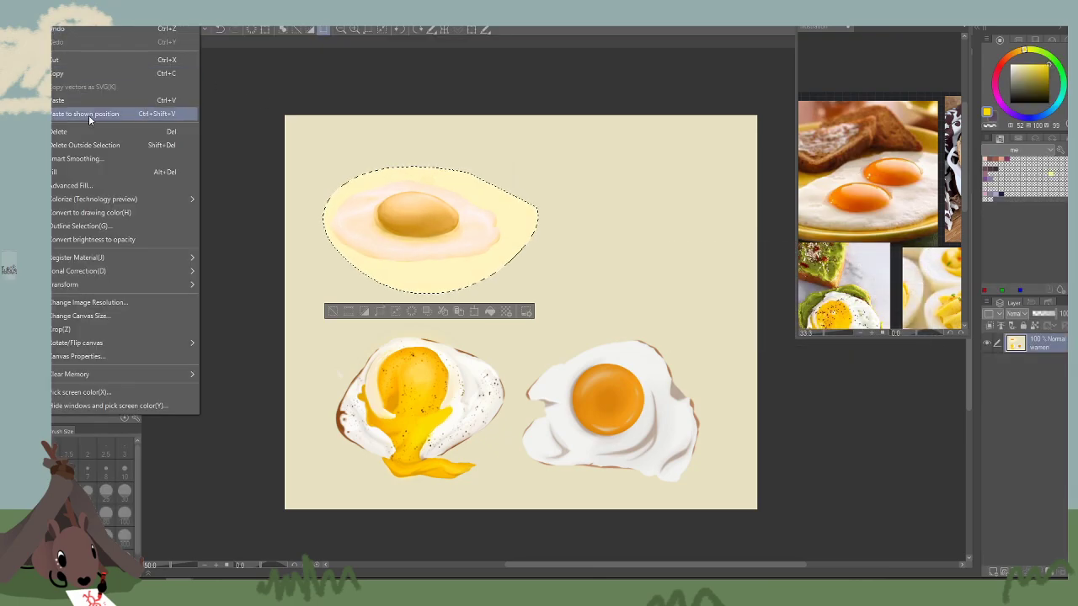
mouse_move(168, 272)
click(236, 272)
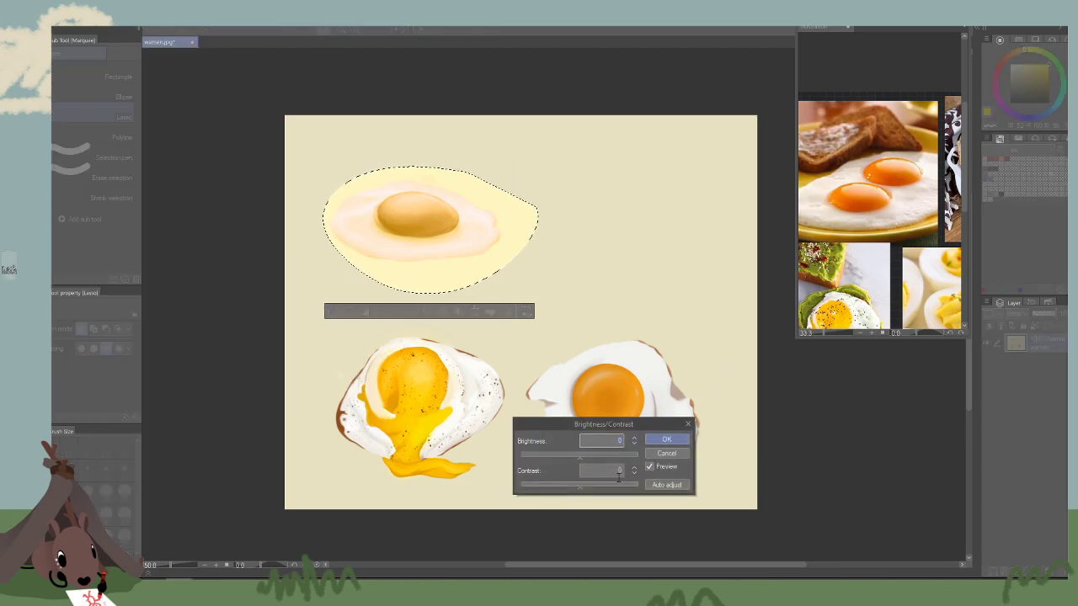
drag(586, 489, 590, 491)
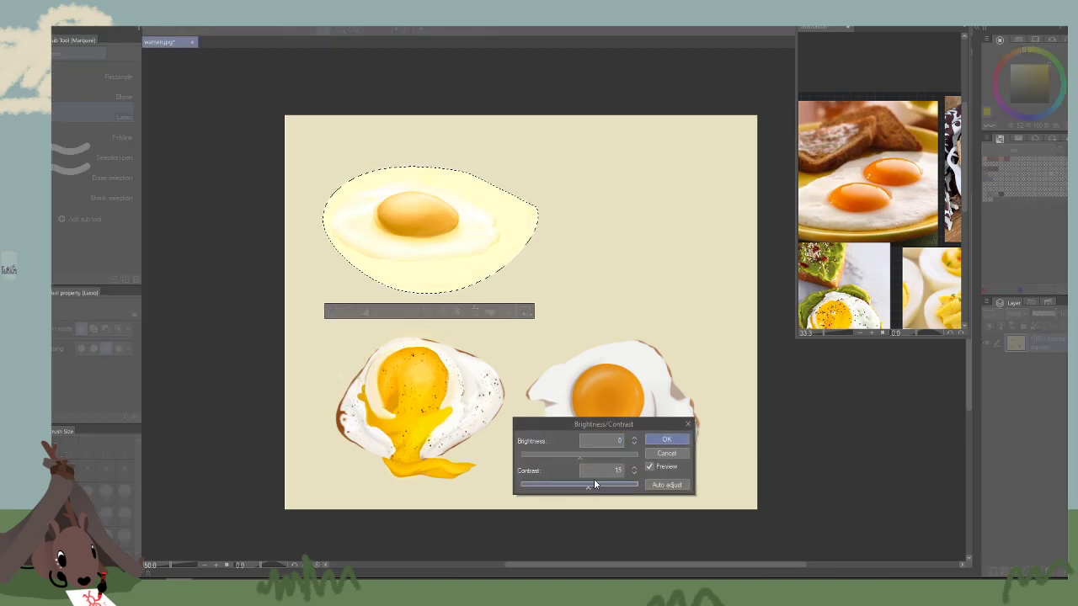
key(Return)
key(ctrl+d)
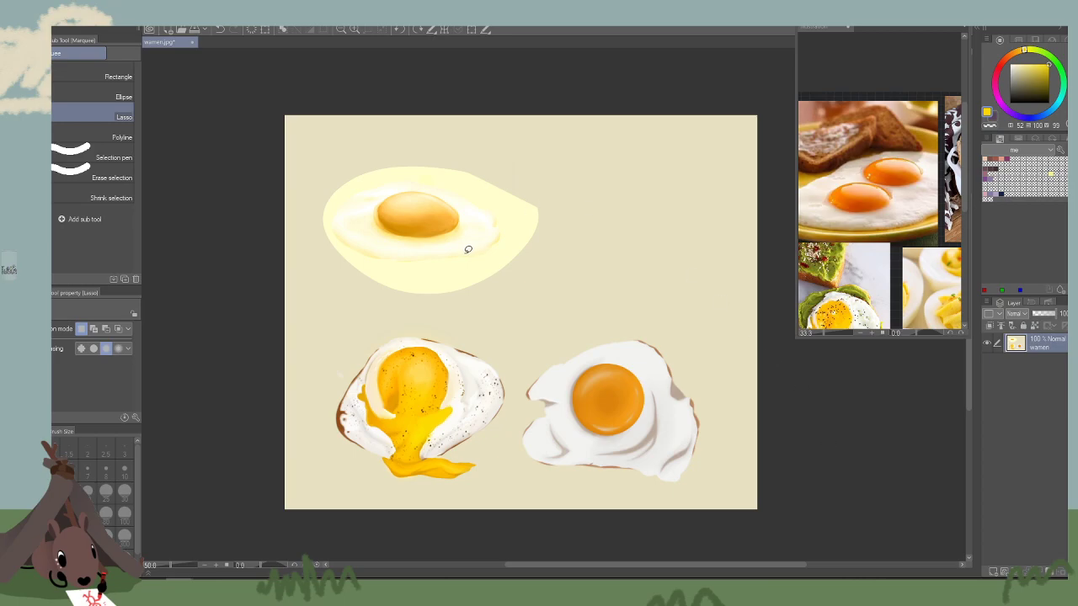
Lasso the area surrounding the upper egg's white and cover its yellow halo with sampled background beige, using the Smooth Sketch brush at size 450.
drag(485, 273, 586, 329)
double_click(354, 29)
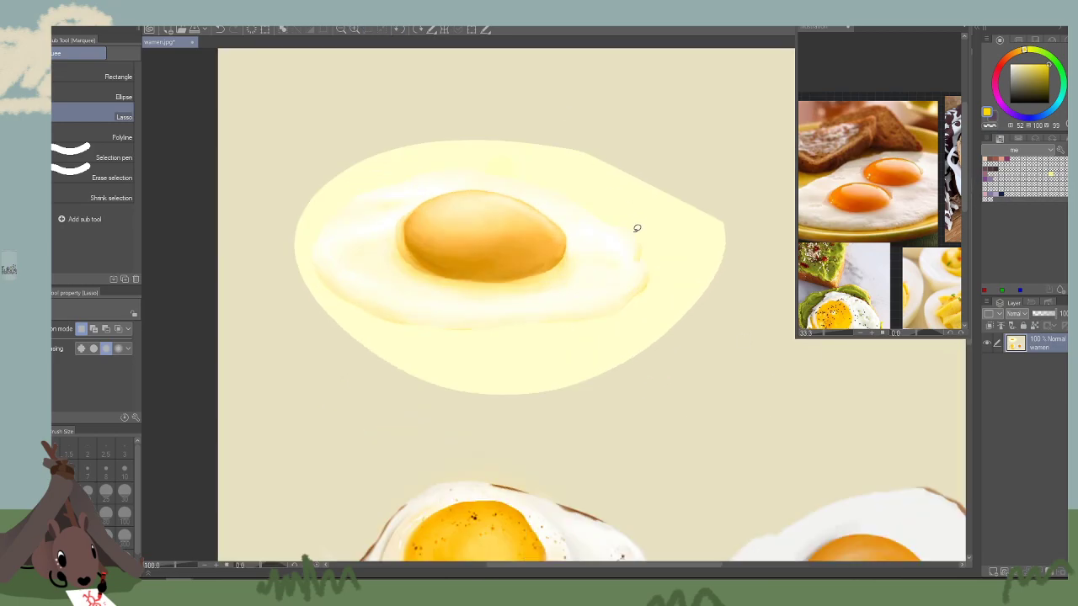
mouse_move(639, 243)
mouse_down()
mouse_move(649, 282)
mouse_move(580, 313)
mouse_move(456, 318)
mouse_move(283, 281)
mouse_move(760, 313)
mouse_move(573, 193)
mouse_move(484, 163)
mouse_move(380, 178)
mouse_move(323, 228)
mouse_move(333, 298)
mouse_move(647, 74)
mouse_move(746, 243)
mouse_up()
click(35, 178)
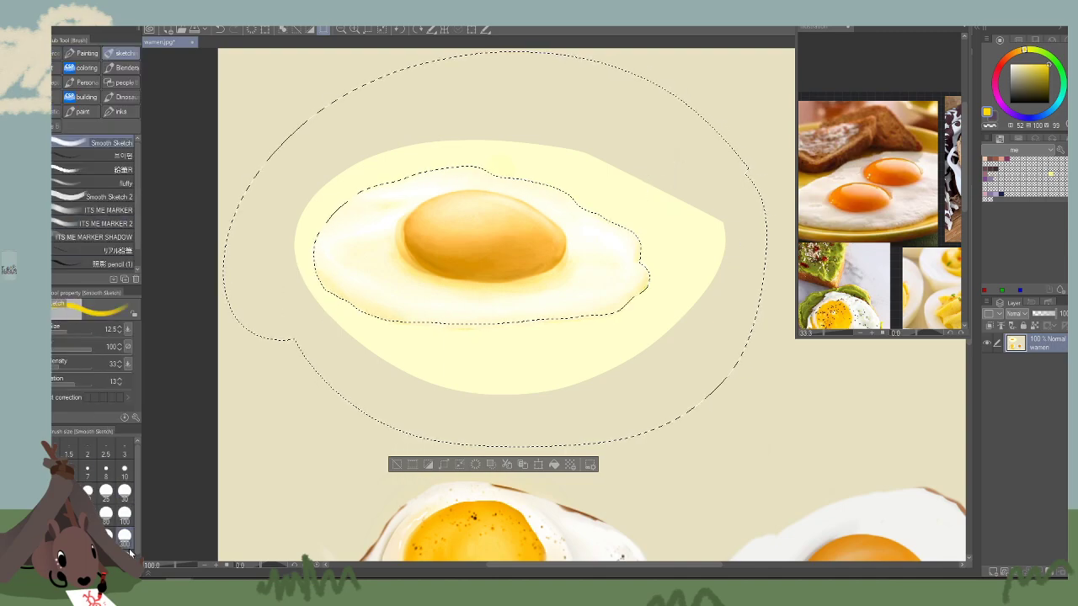
click(128, 548)
key(bracketright)
alt+click(294, 164)
key(bracketright)
key(bracketright)
mouse_move(463, 143)
mouse_down()
mouse_move(421, 337)
mouse_move(310, 368)
mouse_move(669, 197)
mouse_up()
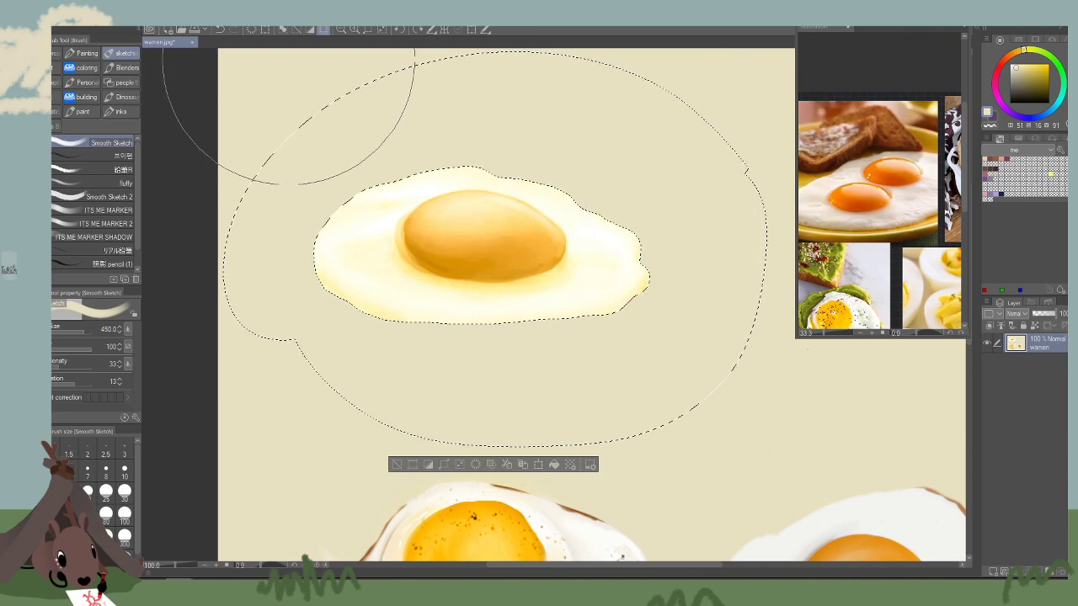
click(149, 30)
click(151, 42)
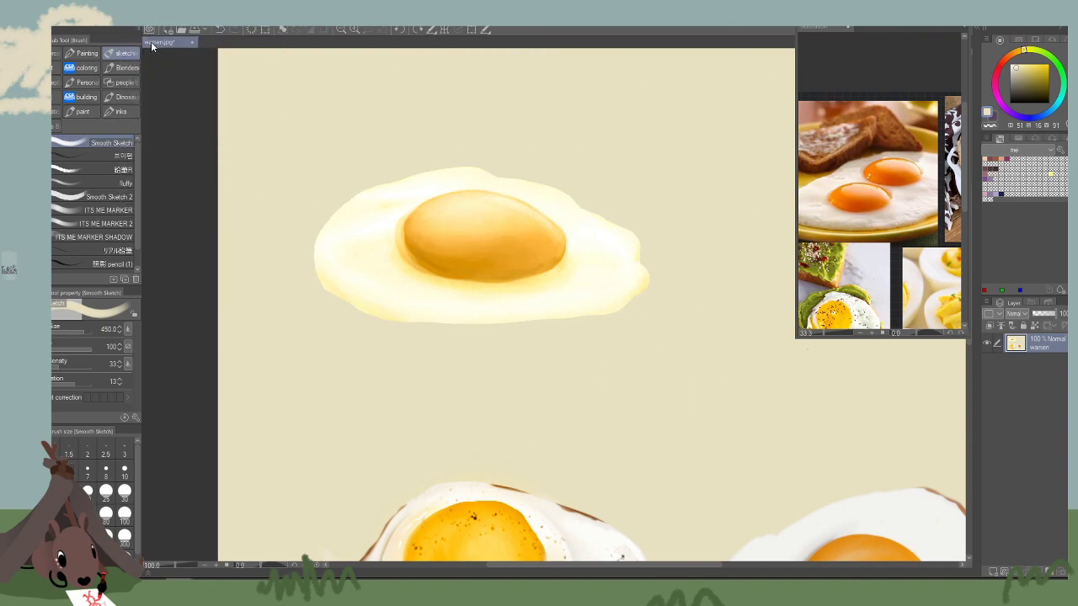
Dab a peach highlight sampled from the two-egg reference photo onto the upper egg's right yolk edge, reducing the Smooth Sketch brush to size 8.
key(bracketleft)
key(bracketleft)
key(bracketleft)
key(bracketleft)
key(bracketleft)
key(bracketleft)
key(bracketleft)
key(bracketleft)
key(bracketleft)
key(bracketleft)
key(bracketleft)
key(bracketleft)
key(bracketleft)
key(bracketleft)
key(bracketleft)
key(bracketleft)
click(869, 184)
key(bracketleft)
key(bracketleft)
key(bracketleft)
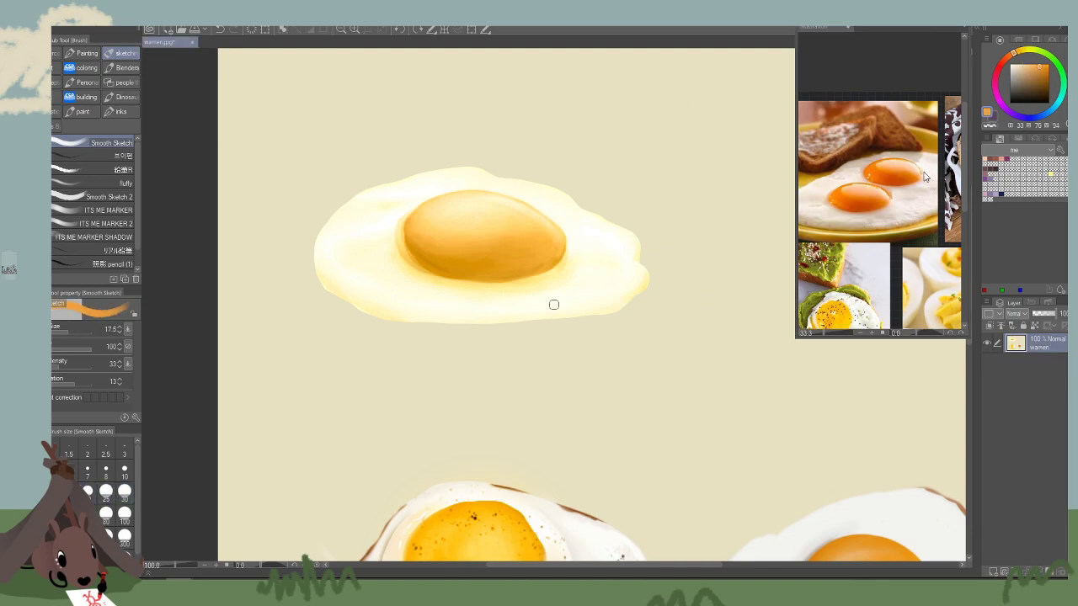
click(921, 169)
alt+click(920, 171)
click(706, 266)
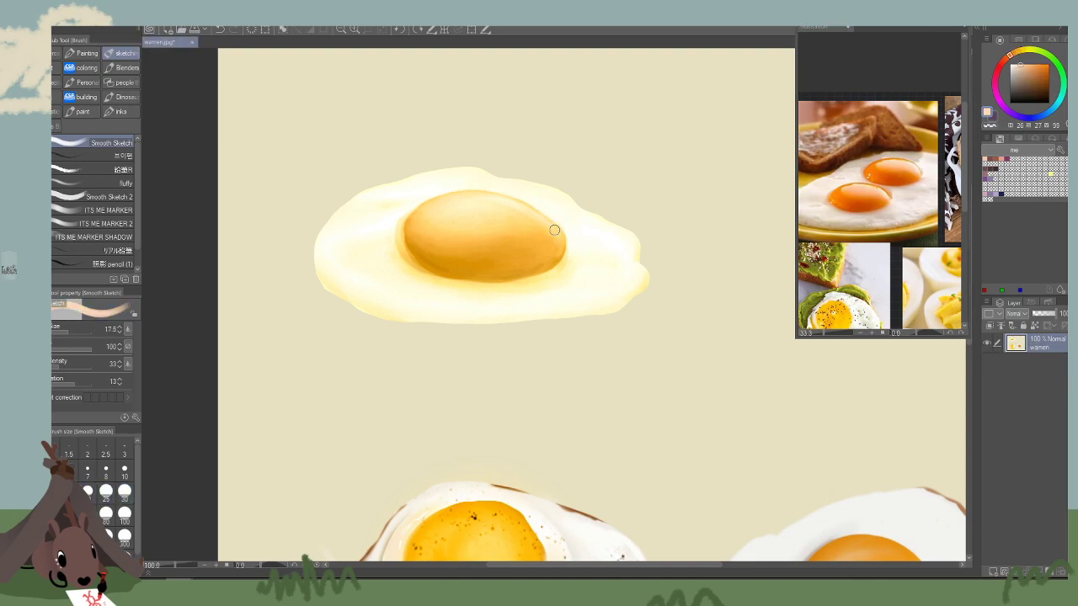
drag(552, 226, 557, 237)
key(bracketleft)
key(bracketleft)
key(bracketleft)
key(bracketleft)
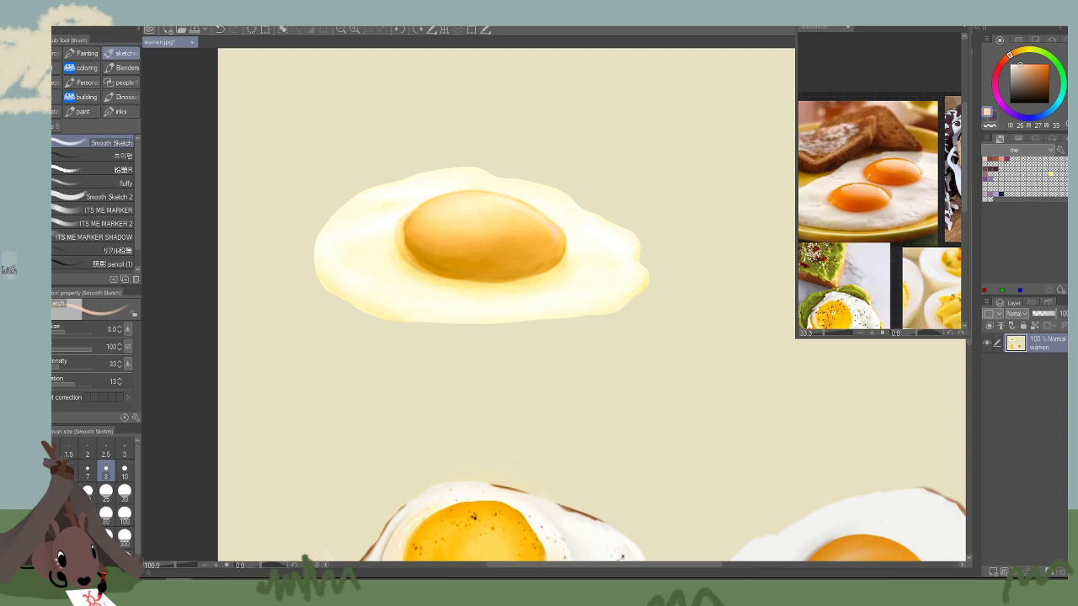
Paint a pale yellow rim highlight along the upper egg's top yolk edge at brush size 7, lightening a tone sampled from the yolk.
key(bracketright)
alt+click(542, 219)
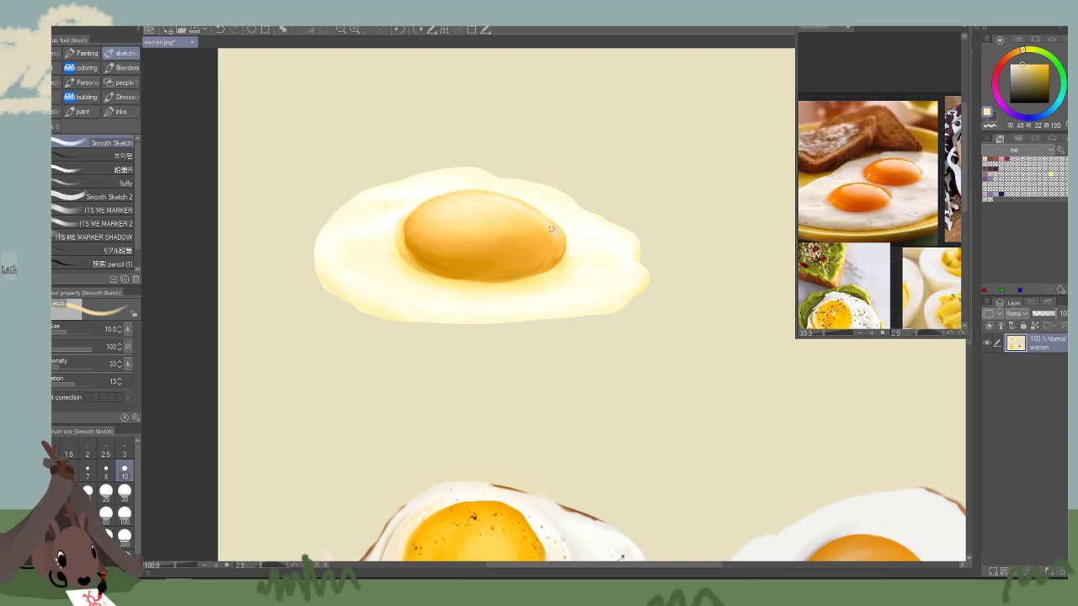
click(1021, 62)
key(bracketleft)
key(bracketleft)
key(bracketleft)
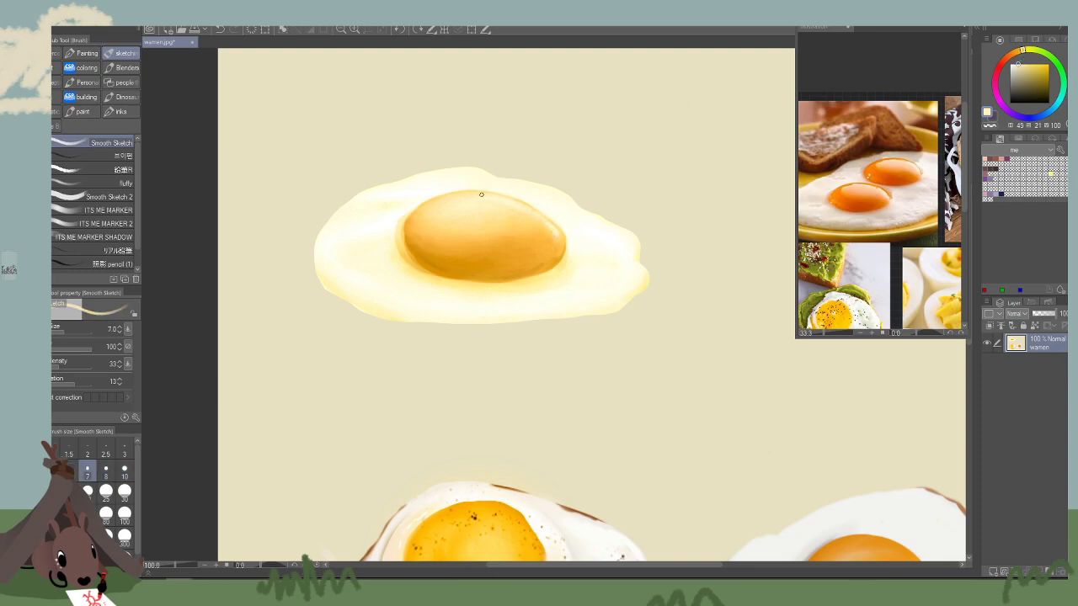
drag(441, 199, 422, 216)
Refine the highlights on the upper egg's yolk with pure white, reducing the Smooth Sketch brush to size 5.
drag(841, 431, 913, 482)
key(bracketright)
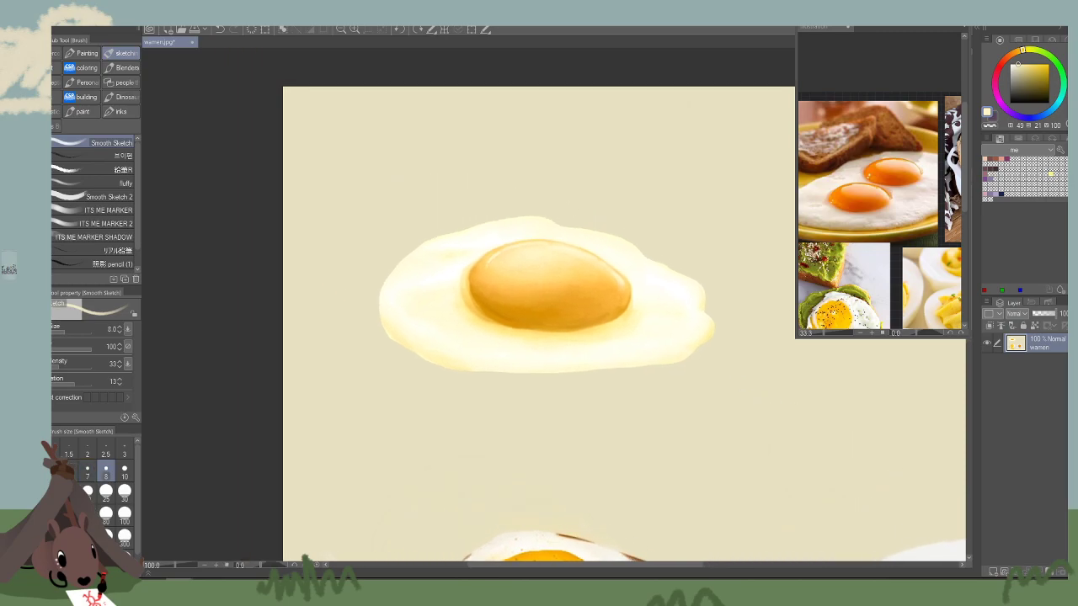
click(399, 30)
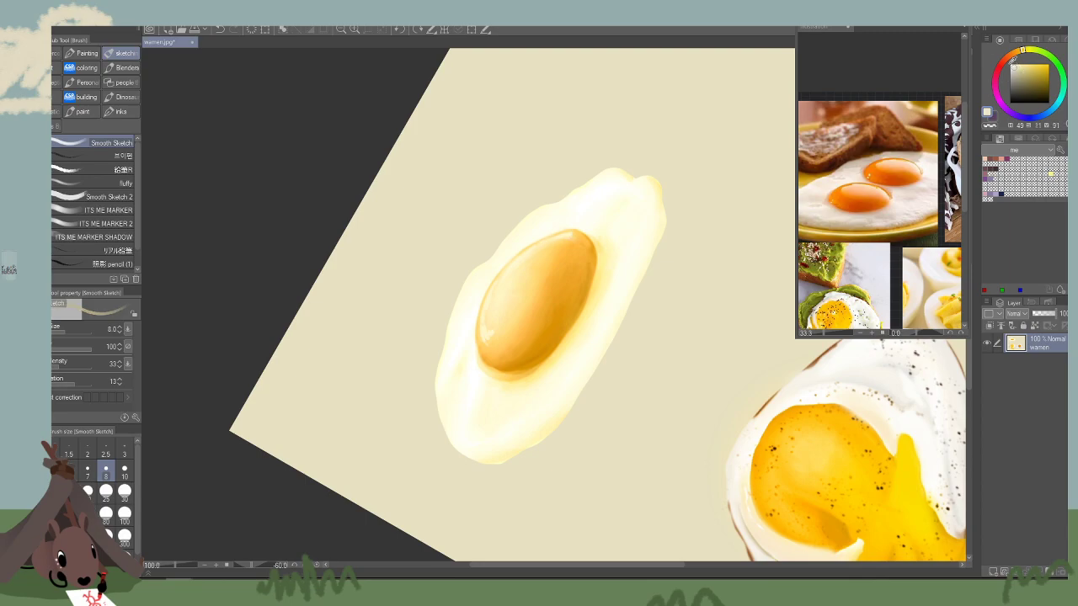
key(bracketleft)
key(bracketleft)
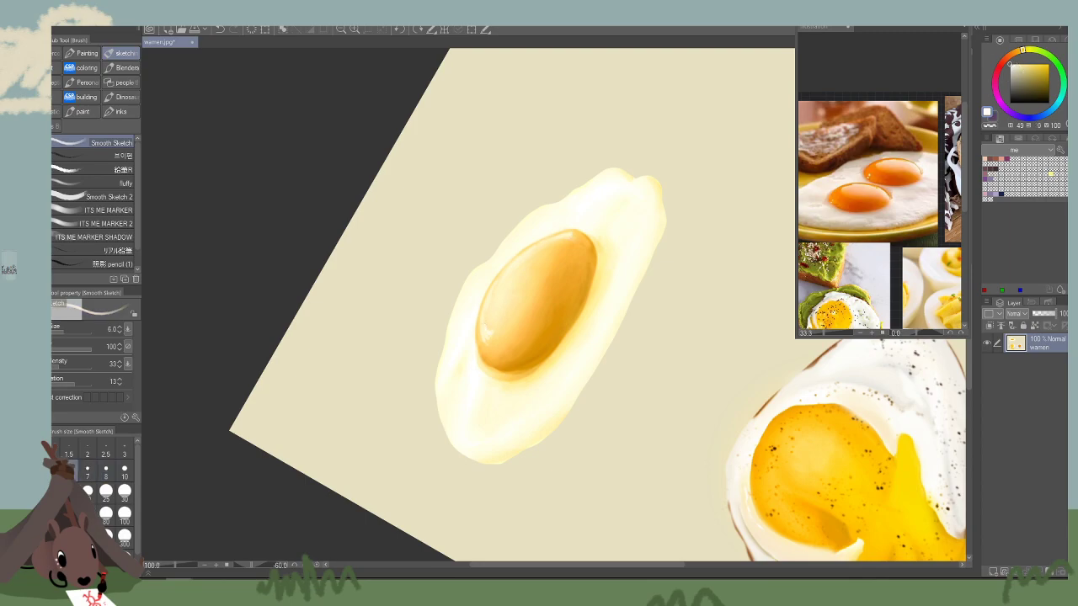
key(bracketleft)
click(418, 31)
click(417, 31)
click(418, 31)
click(418, 31)
mouse_move(741, 241)
mouse_down()
mouse_move(382, 270)
mouse_move(553, 271)
mouse_up()
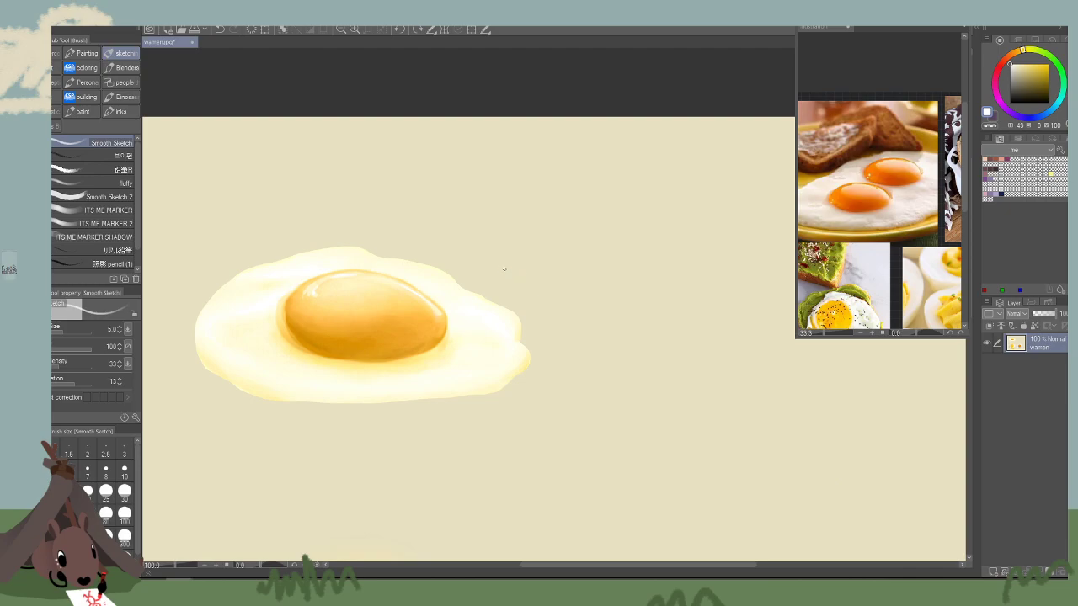
Retouch the upper egg's white with pale yellow tones sampled from it, enlarging the Smooth Sketch brush to size 40.
key(bracketright)
key(bracketright)
key(bracketright)
key(bracketright)
key(bracketright)
key(bracketright)
key(bracketright)
key(bracketright)
key(bracketright)
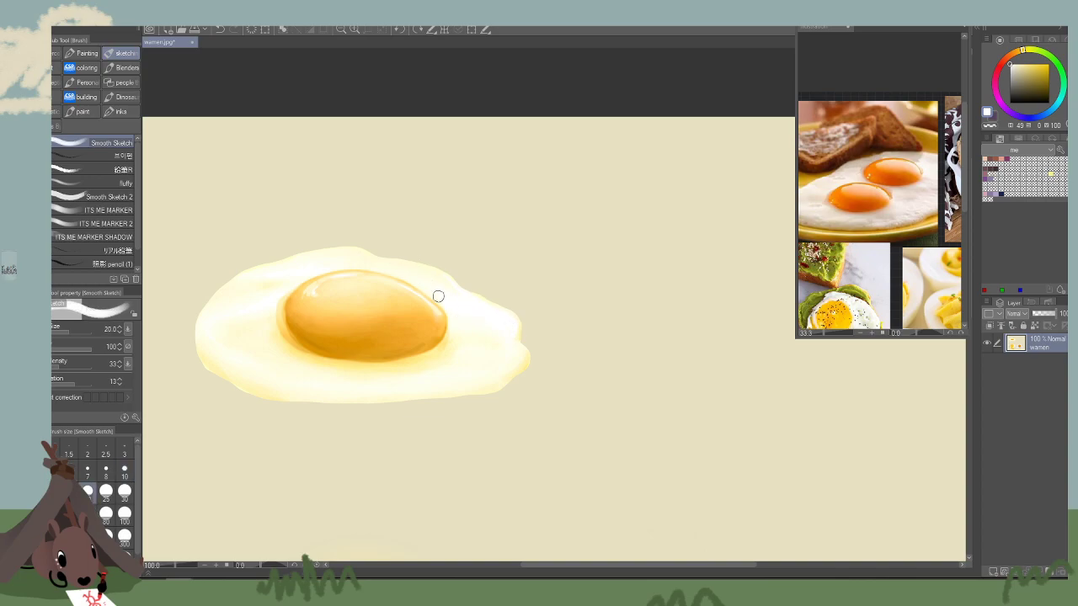
alt+click(427, 269)
key(bracketright)
key(bracketright)
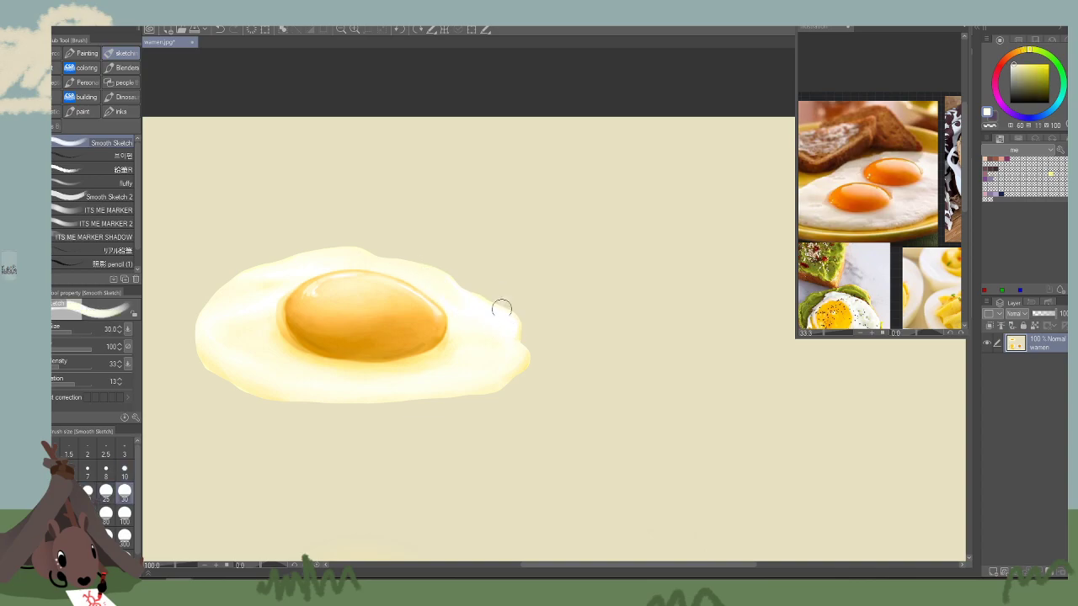
key(bracketright)
alt+click(447, 373)
Review the whole canvas and compare the runny egg close up with the enlarged avocado toast egg reference.
click(340, 32)
click(339, 31)
click(339, 31)
drag(817, 430, 749, 410)
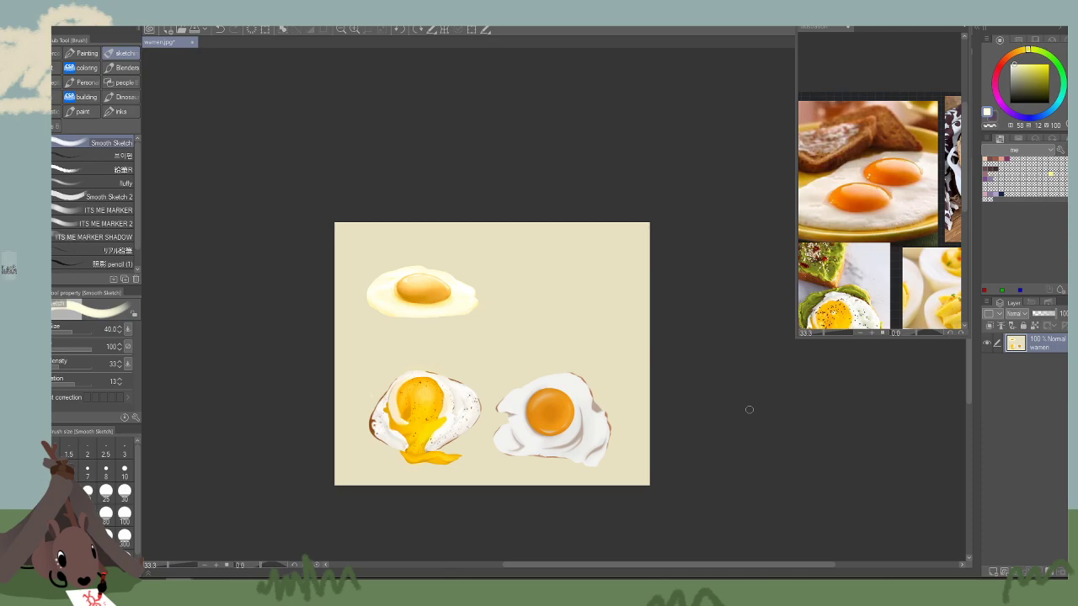
drag(723, 281, 757, 203)
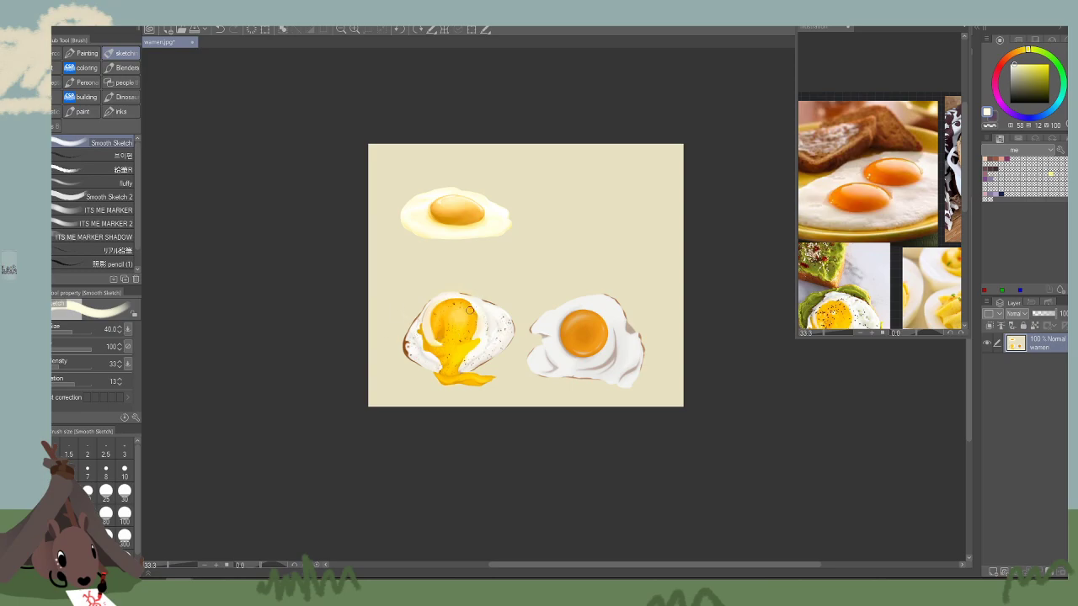
drag(463, 317, 524, 270)
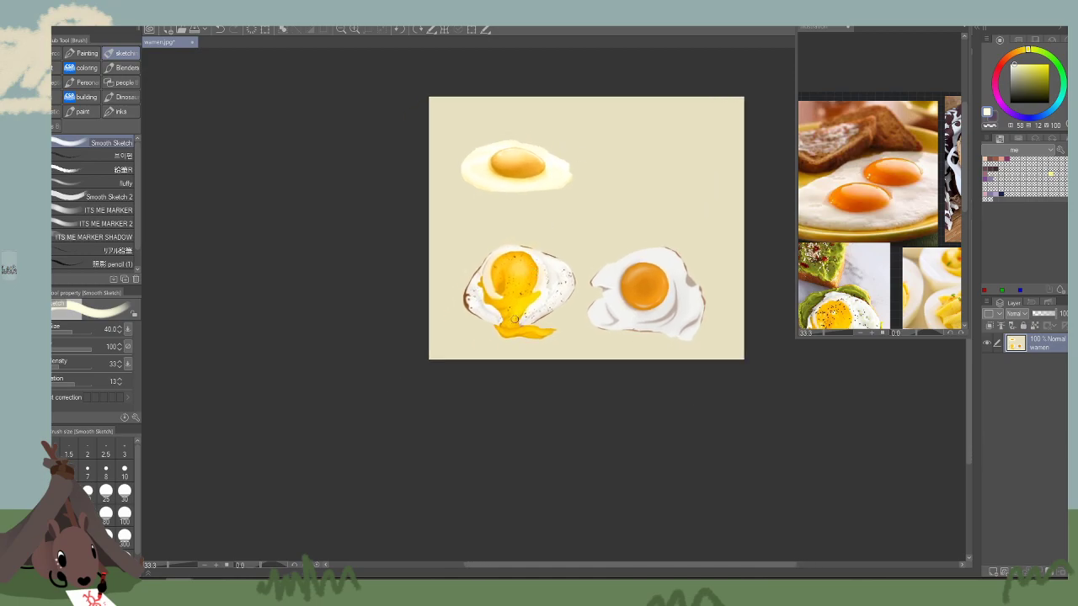
scroll(536, 308, up, 8)
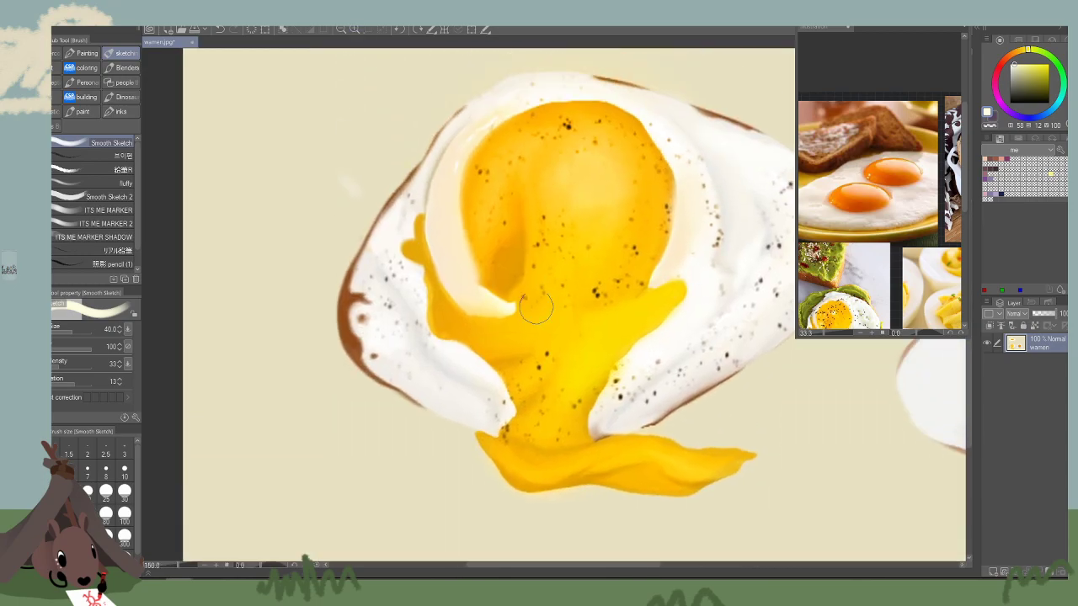
alt+click(511, 259)
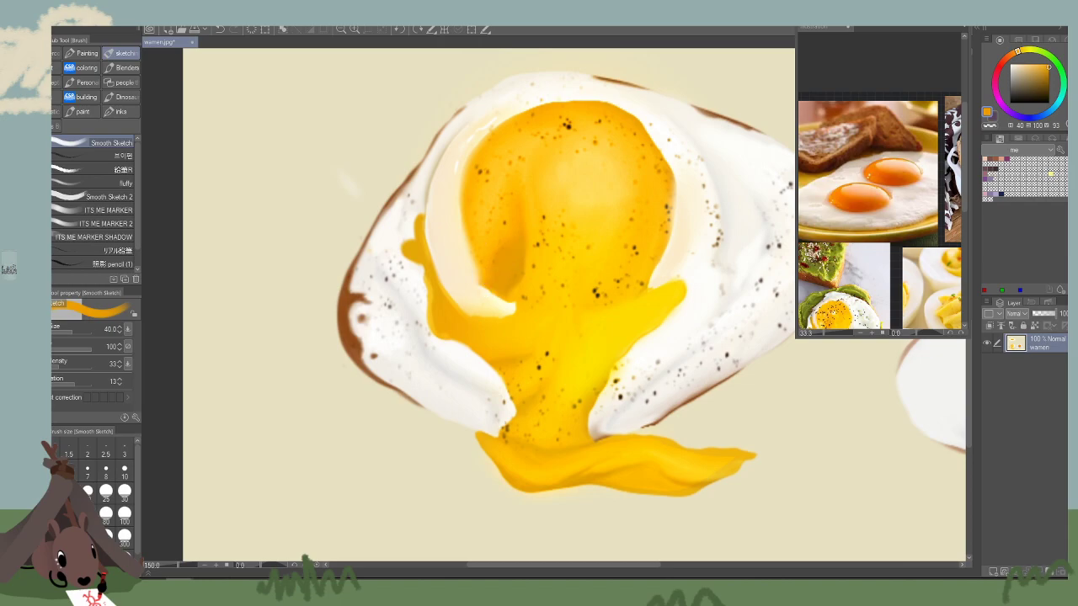
mouse_move(860, 287)
mouse_down()
mouse_move(876, 259)
mouse_move(899, 93)
mouse_up()
scroll(883, 210, up, 4)
drag(890, 253, 904, 241)
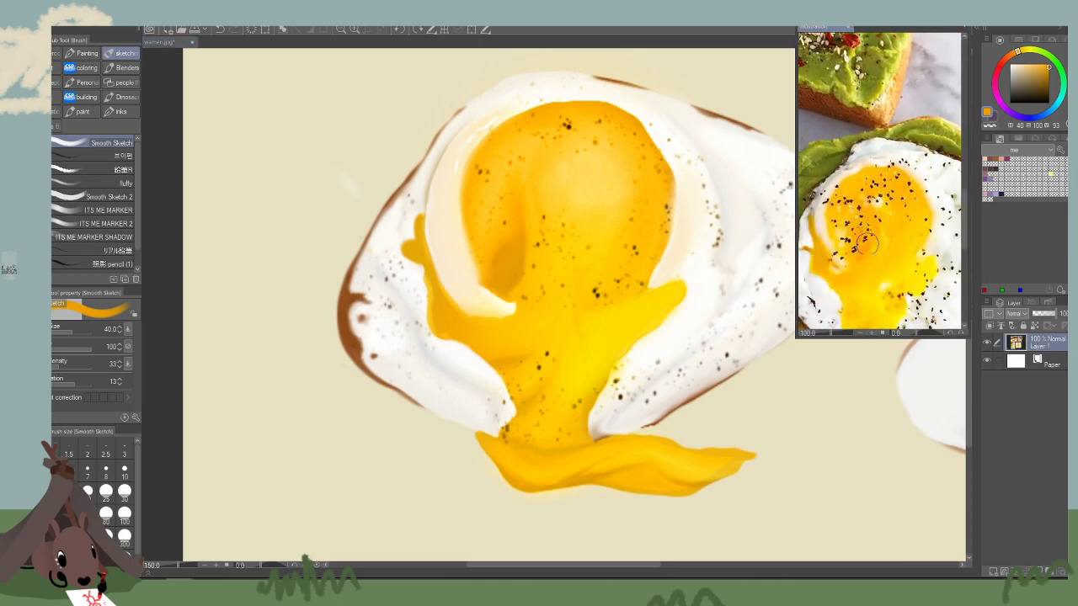
Lighten the dark shadow on the left of the runny egg's yolk with sampled yellow-orange, enlarging the Smooth Sketch brush to size 60.
alt+click(535, 266)
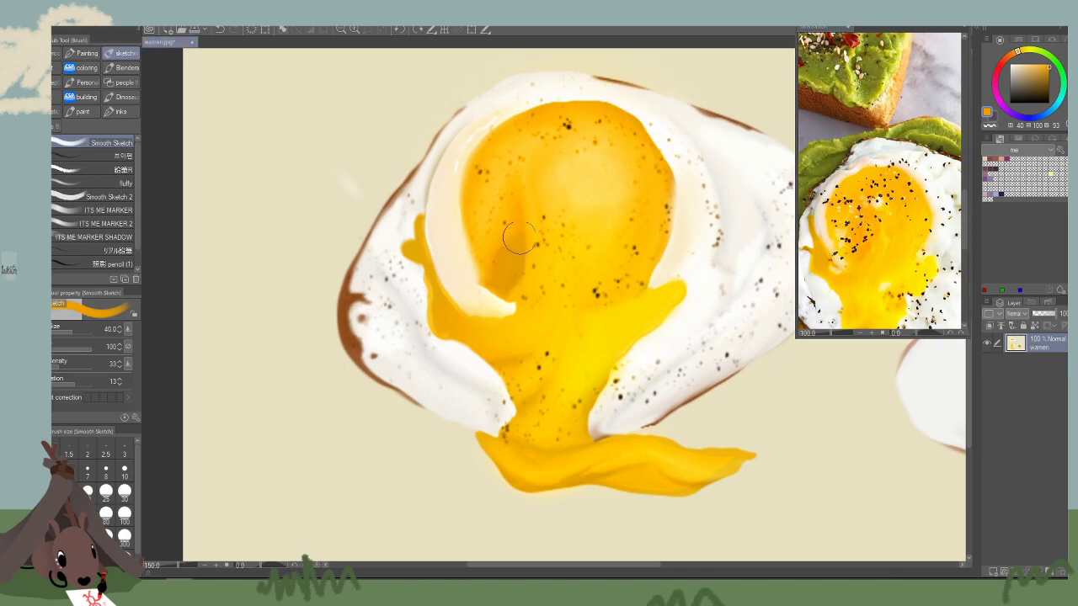
key(])
alt+click(524, 214)
drag(525, 217, 514, 272)
key(])
key(])
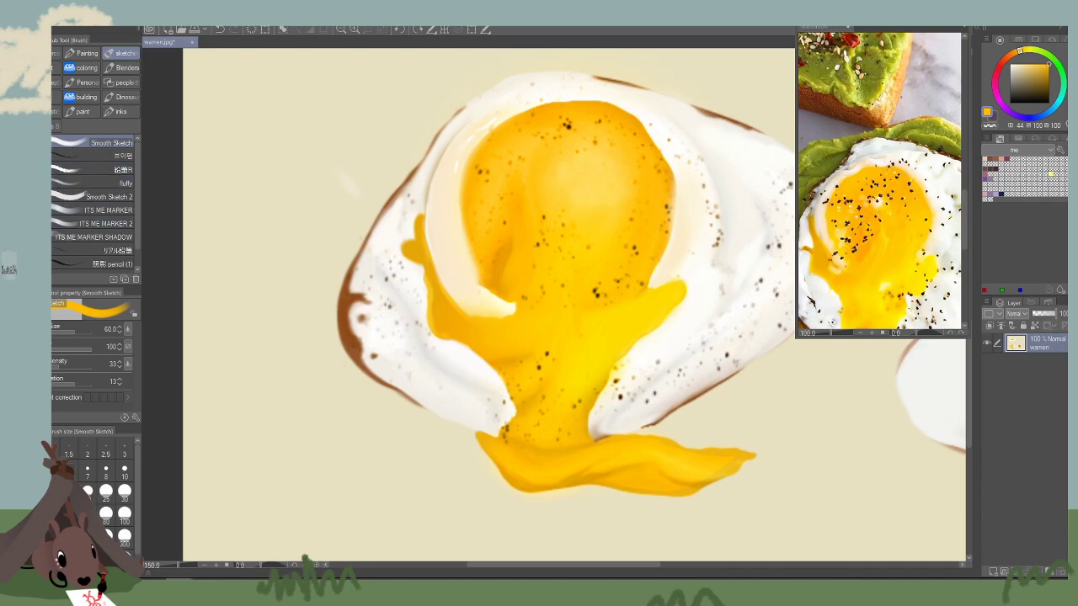
Blend away the remaining shadow on the runny yolk's left side with the enlarged Soft airbrush and orange sampled from the yolk.
key(b)
alt+click(520, 236)
key(])
key(])
key(])
key(])
key(])
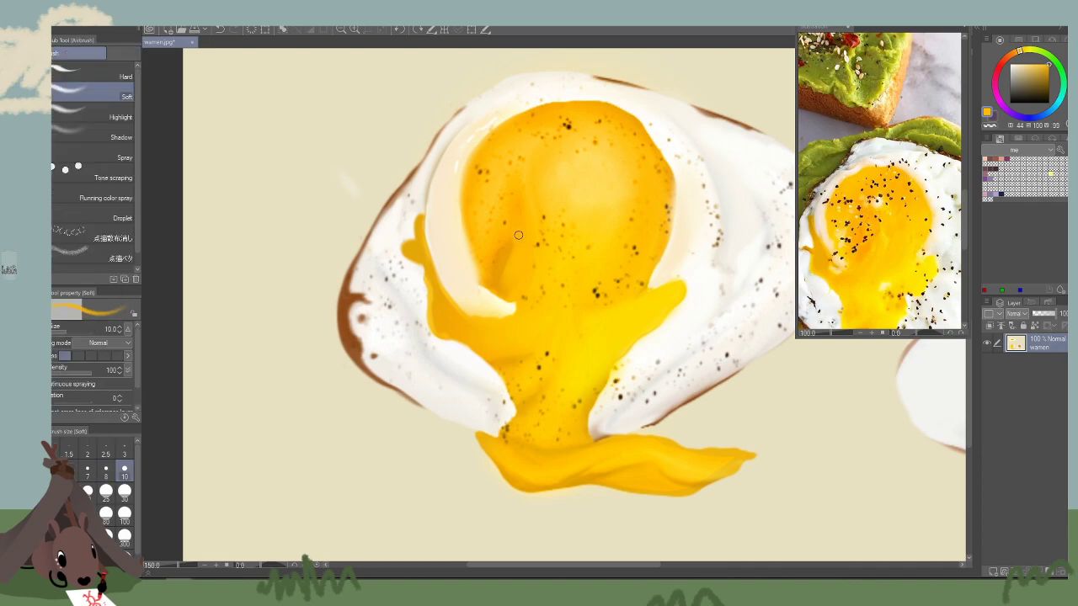
key(bracketright)
key(bracketright)
key(bracketright)
key(bracketright)
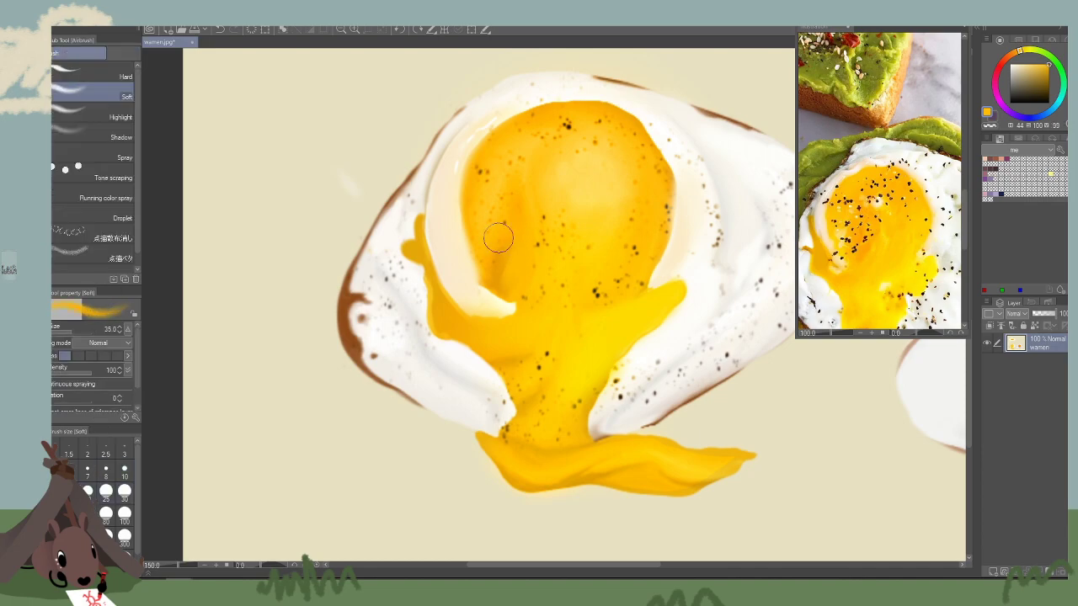
key(bracketright)
key(bracketright)
alt+click(520, 217)
drag(517, 212, 490, 242)
Smooth orange sampled near the yolk's top down its left side with the Soft airbrush at size 60, covering leftover marks.
key(bracketright)
key(bracketright)
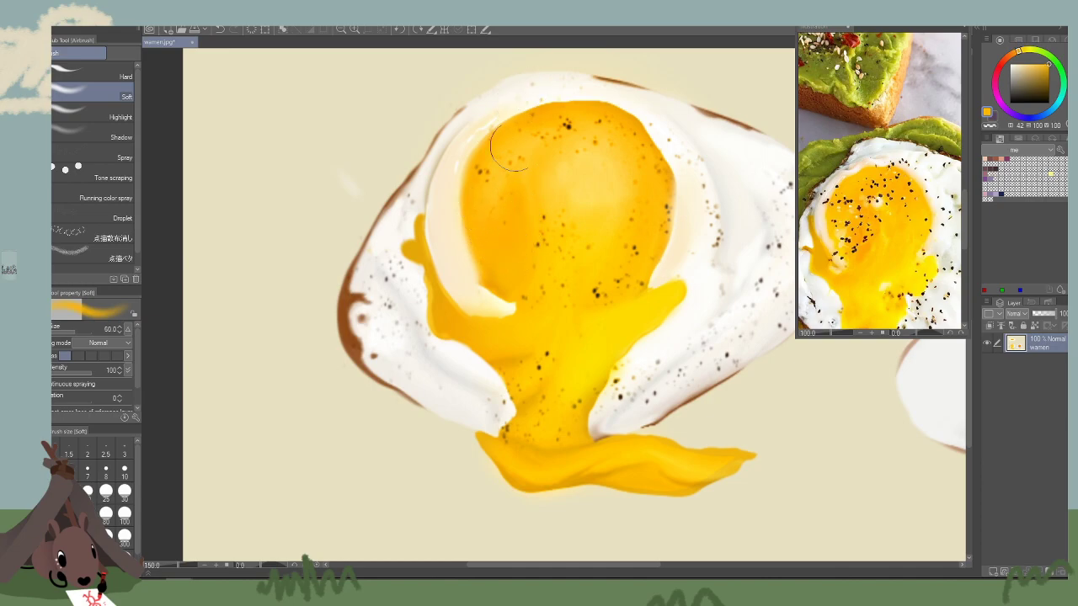
alt+click(516, 132)
mouse_move(517, 135)
mouse_down()
mouse_move(496, 269)
mouse_move(513, 278)
mouse_up()
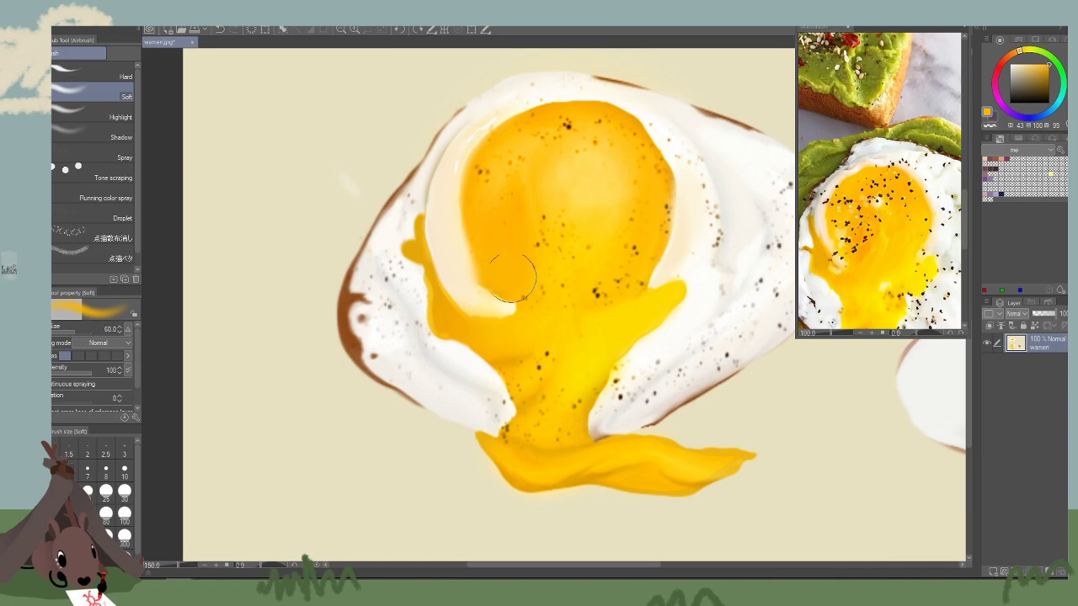
Clean the boundary between the yolk and the cream crescent with sampled cream, reducing the Soft airbrush to size 15.
alt+click(458, 250)
key(bracketleft)
key(bracketleft)
key(bracketleft)
key(bracketleft)
key(bracketleft)
key(bracketleft)
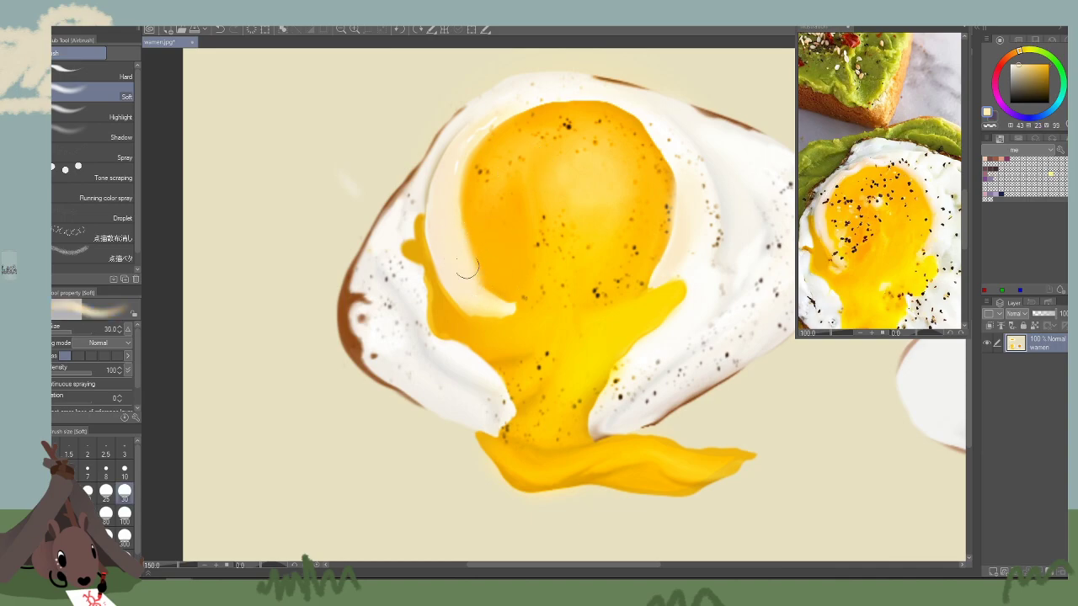
key(bracketleft)
key(bracketleft)
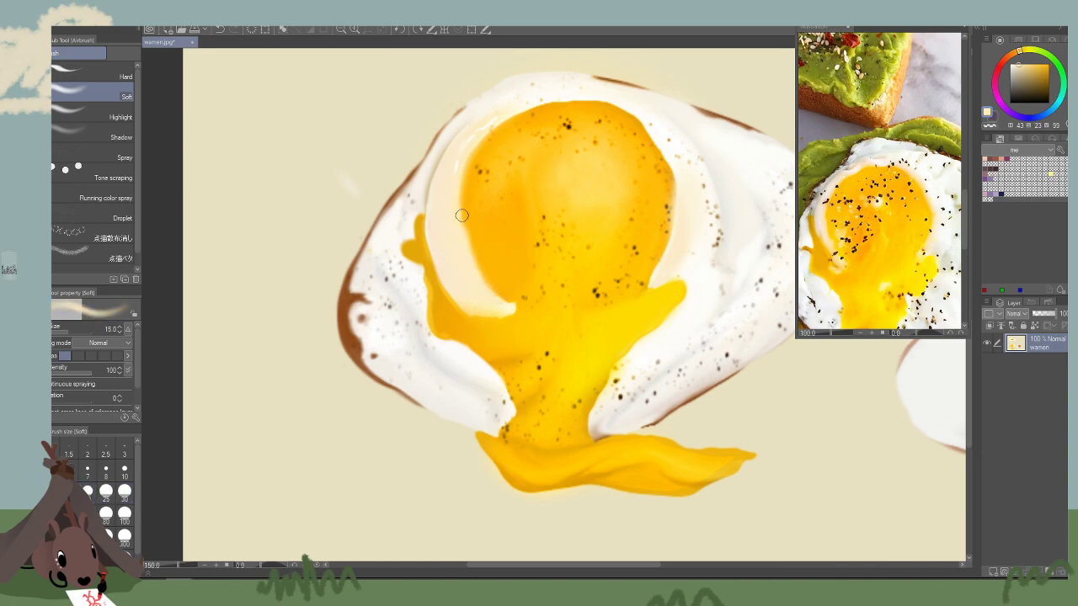
Airbrush a soft lighter yellow glow onto the runny yolk's left side with a tone sampled from its highlight, at size 40.
drag(654, 298, 662, 342)
alt+click(487, 286)
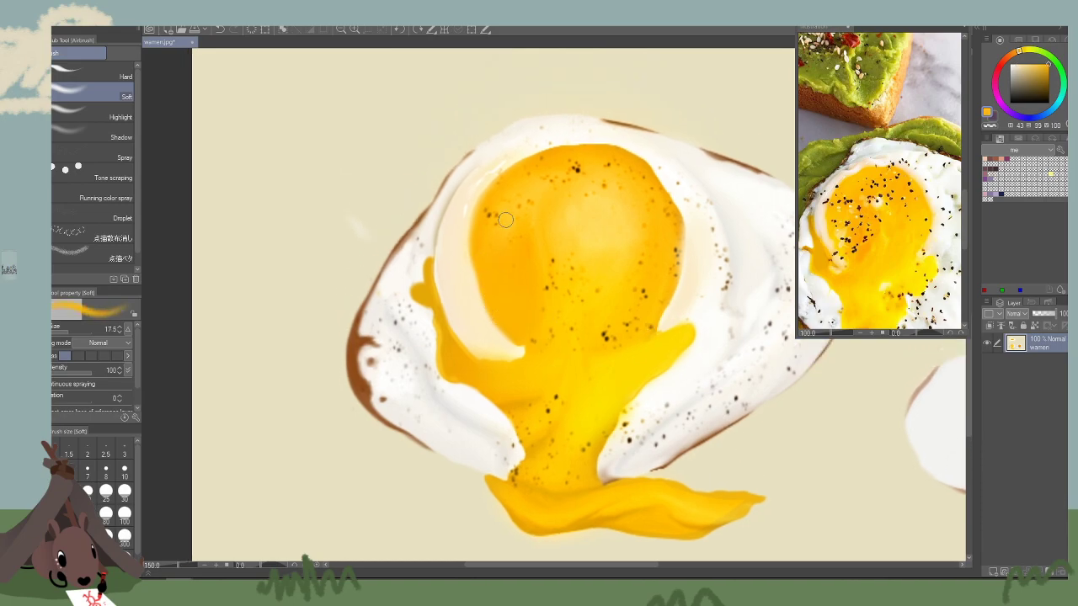
key(bracketright)
key(bracketright)
key(bracketright)
key(bracketright)
key(bracketright)
key(bracketright)
alt+click(541, 198)
alt+click(562, 220)
key(bracketleft)
mouse_move(518, 263)
mouse_down()
mouse_move(507, 275)
mouse_move(515, 289)
mouse_up()
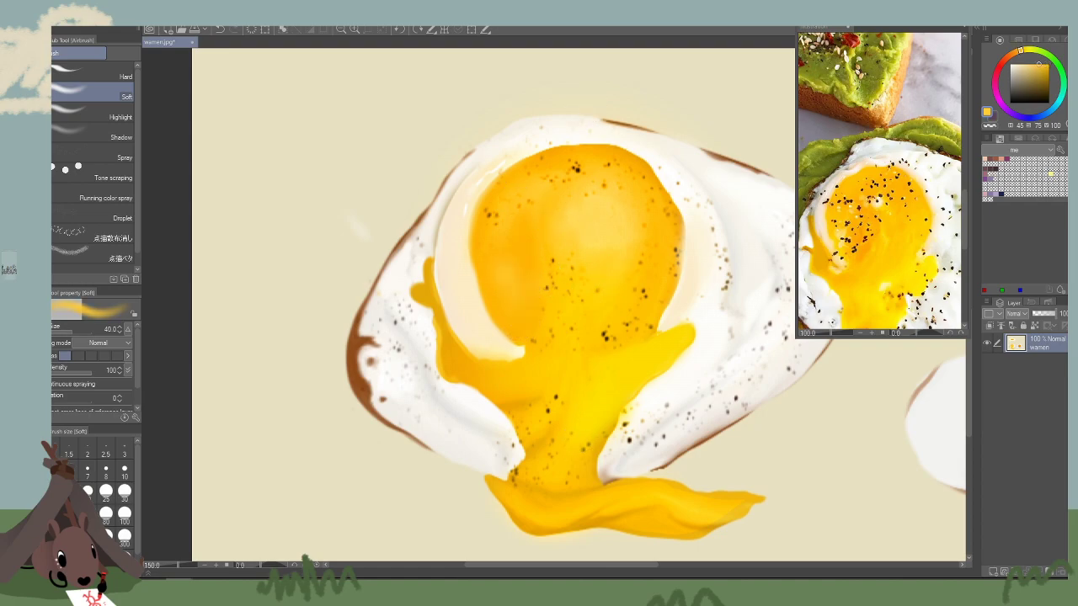
Lasso the cream crescent left of the runny yolk and copy and paste it onto its own layer.
click(341, 31)
click(341, 30)
click(342, 31)
click(341, 31)
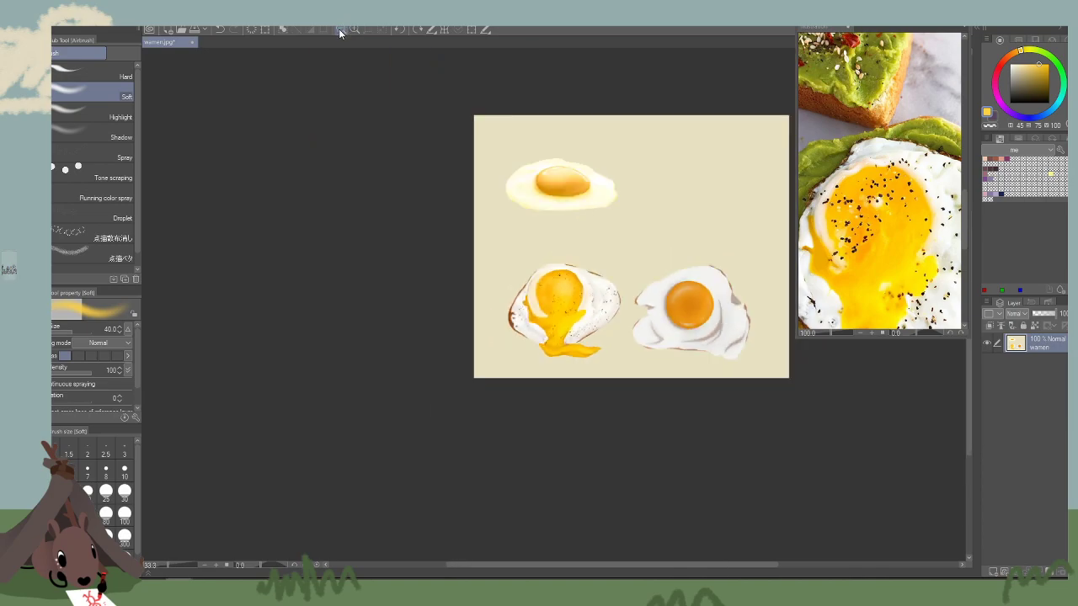
key(bracketleft)
key(bracketleft)
key(m)
mouse_move(543, 303)
mouse_down()
mouse_move(537, 281)
mouse_move(527, 295)
mouse_move(546, 289)
mouse_up()
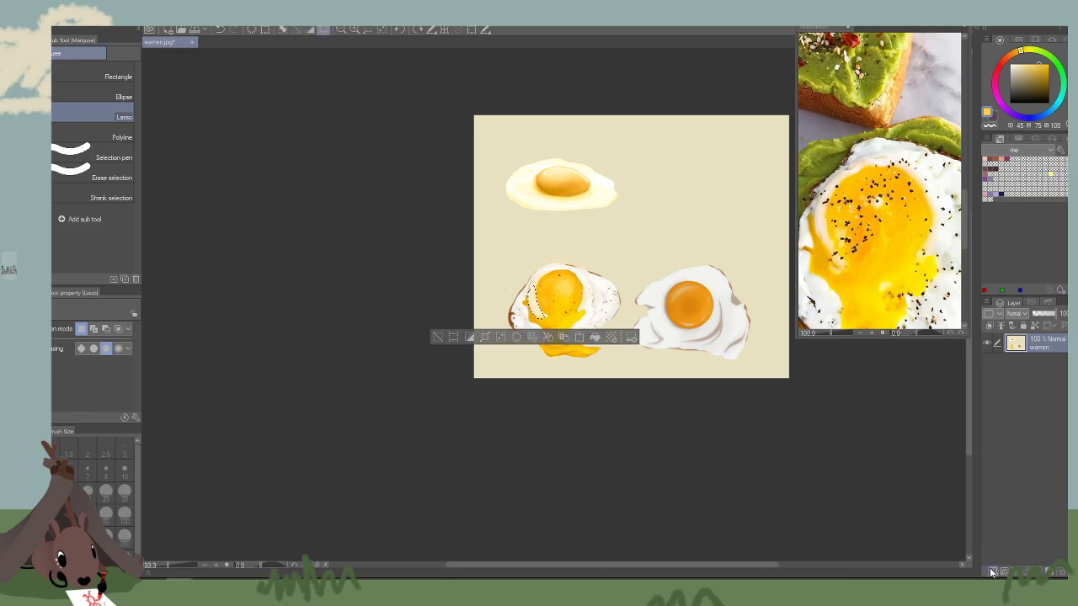
key(ctrl+c)
key(ctrl+v)
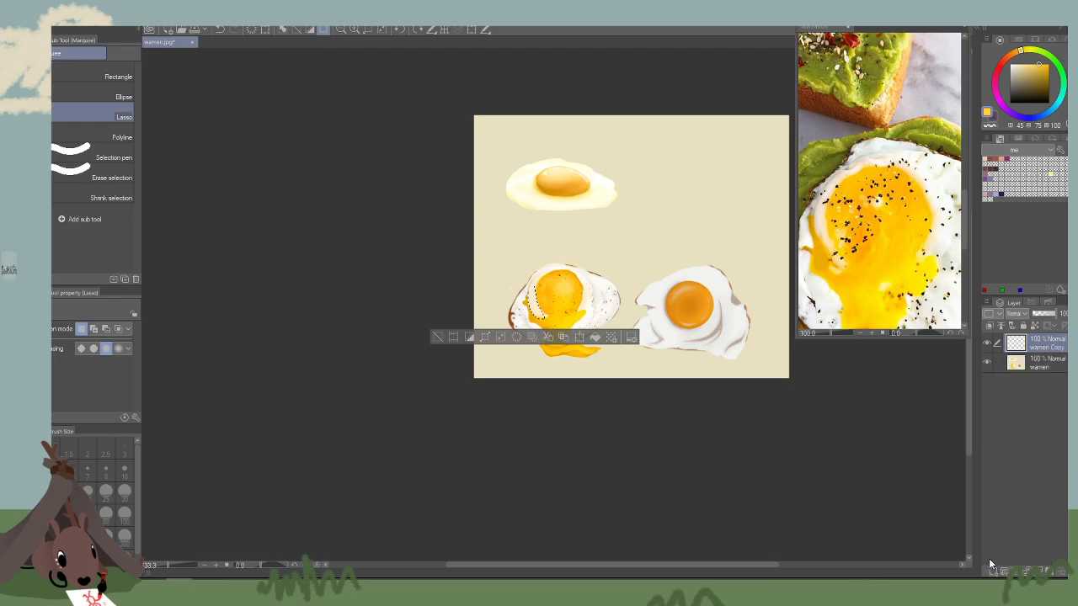
Add a new layer between the painting and the pasted crescent and fill it with white.
click(1042, 364)
click(993, 572)
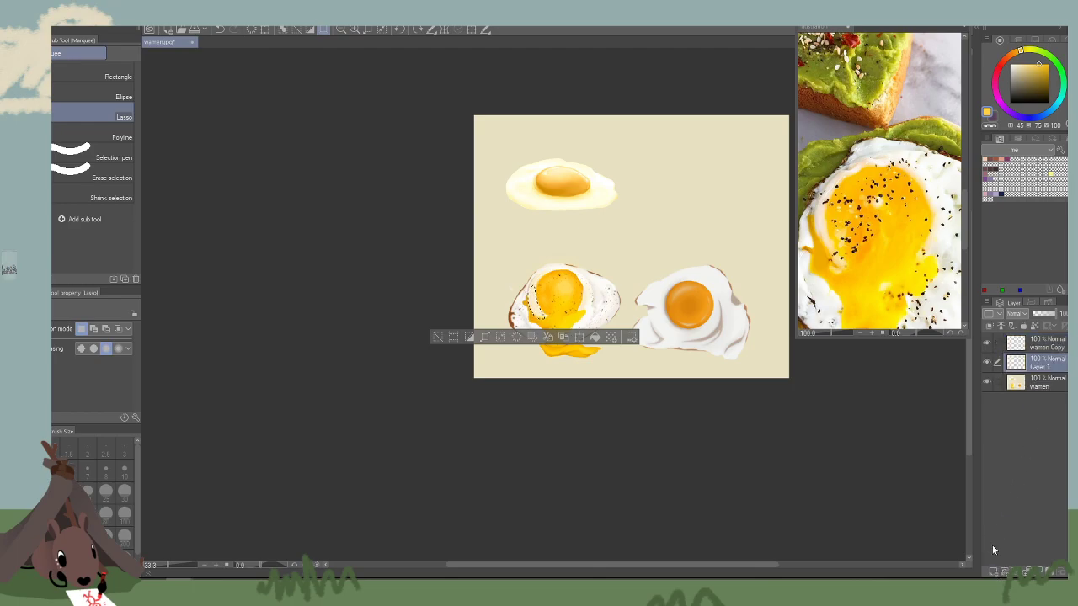
click(929, 492)
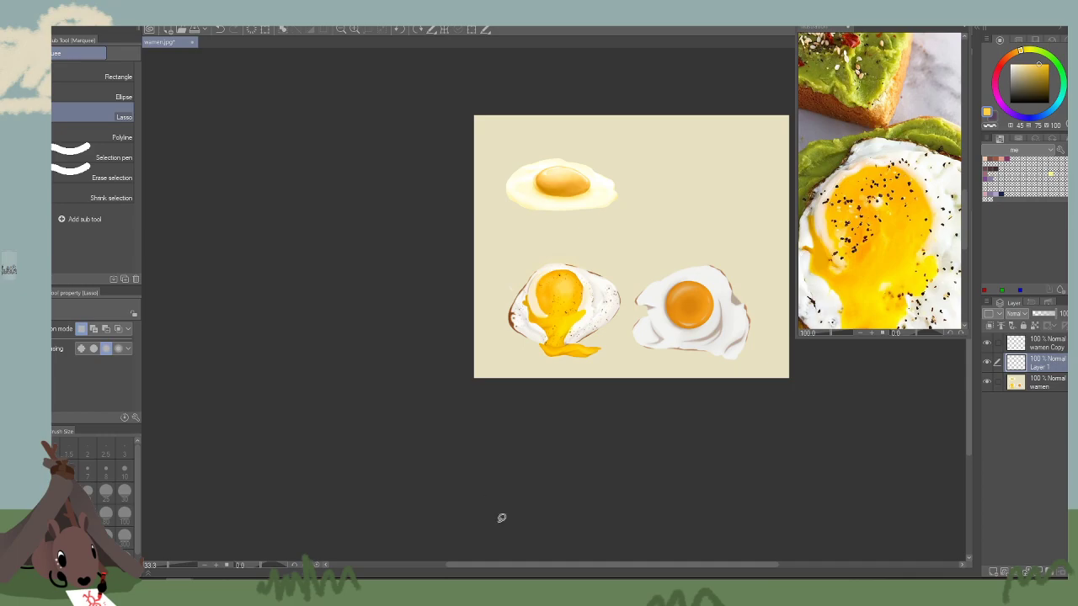
drag(521, 458, 487, 464)
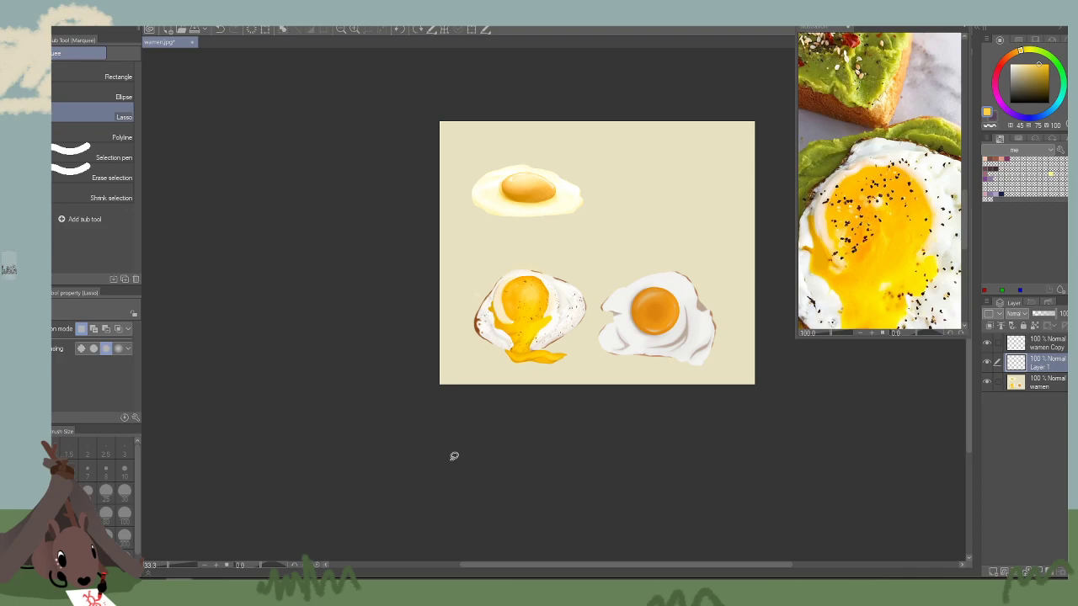
key(g)
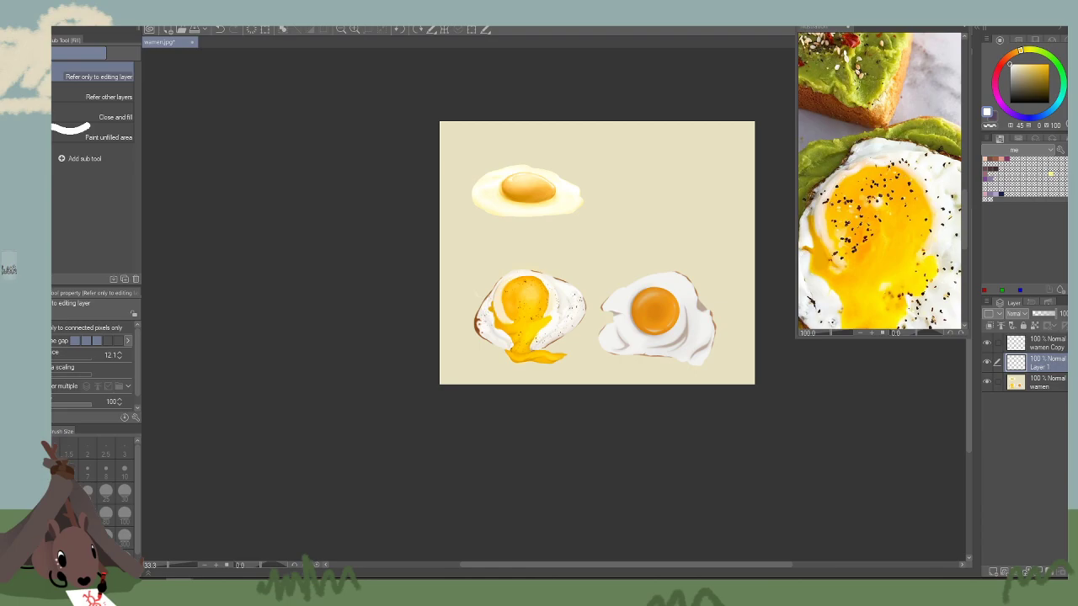
click(565, 263)
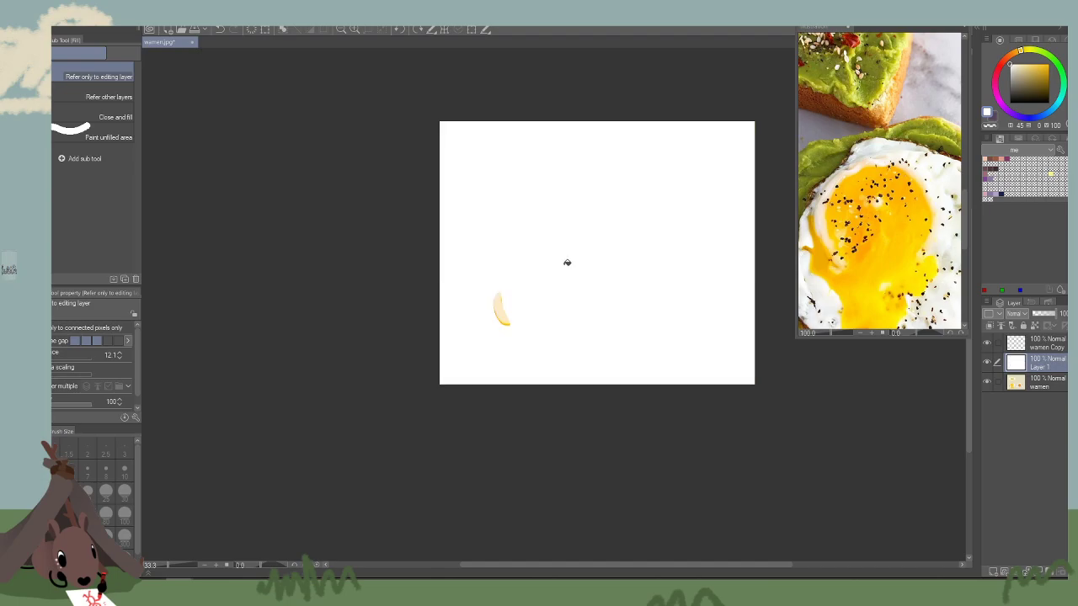
Try a lasso selection along the inner edge of the isolated crescent.
drag(465, 165, 496, 141)
click(355, 31)
click(355, 30)
click(355, 31)
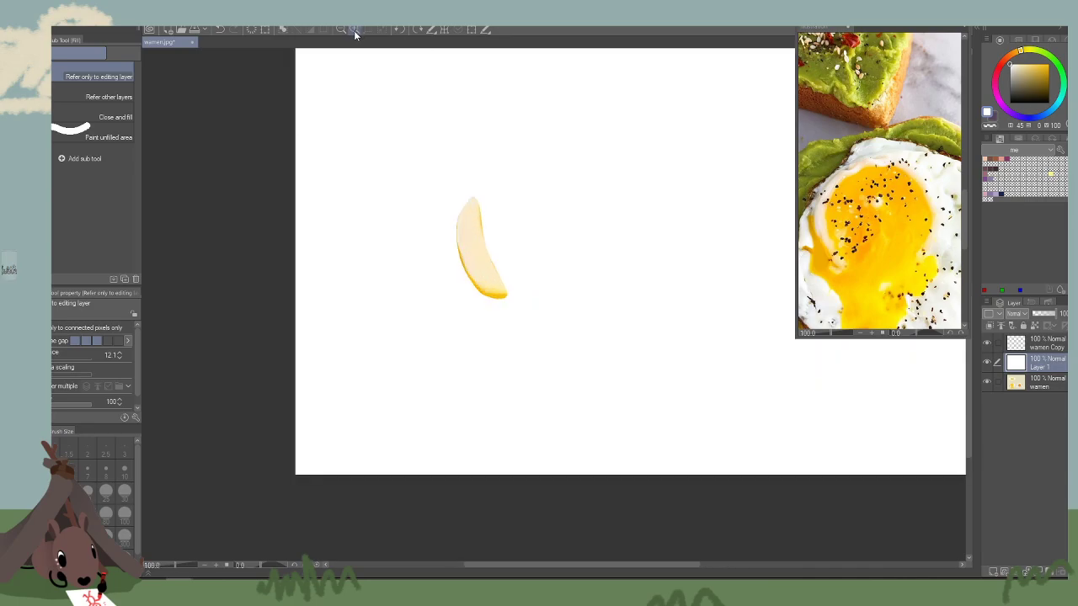
click(355, 30)
click(354, 30)
drag(578, 292, 668, 444)
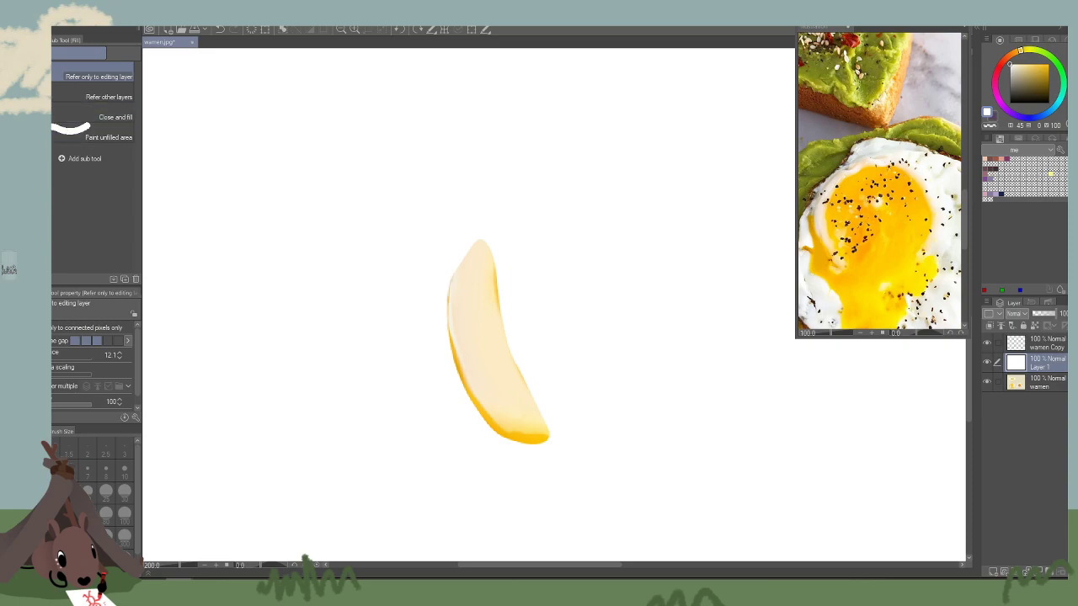
key(m)
mouse_move(493, 248)
mouse_down()
mouse_move(498, 294)
mouse_move(563, 409)
mouse_move(595, 305)
mouse_up()
click(296, 30)
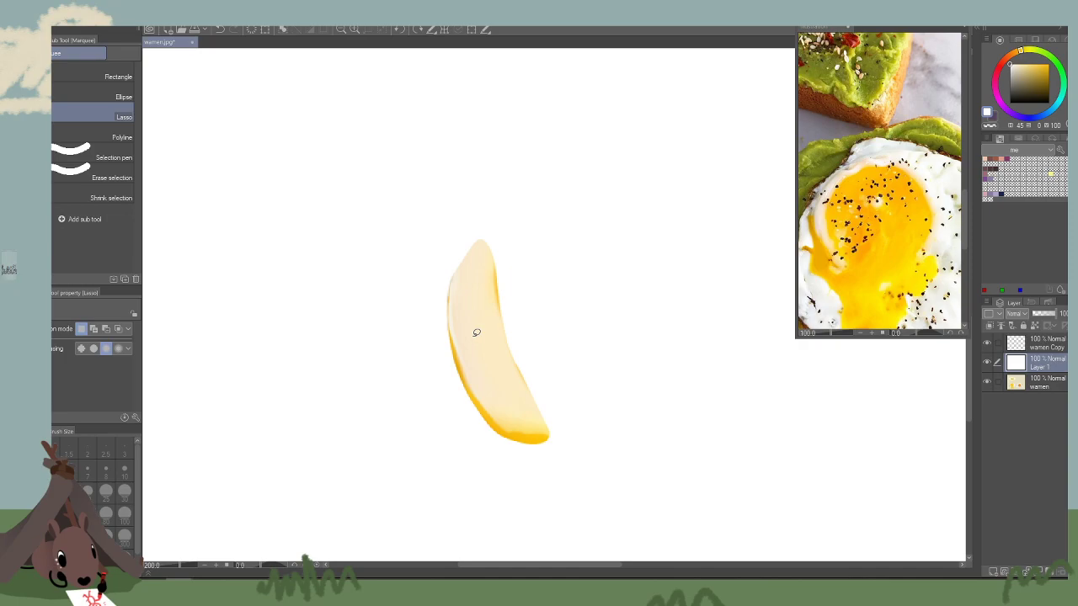
Sample cream and pale yellow tones from the rim and edge of the yolk in the avocado toast egg reference.
click(825, 225)
right_click(825, 221)
right_click(827, 216)
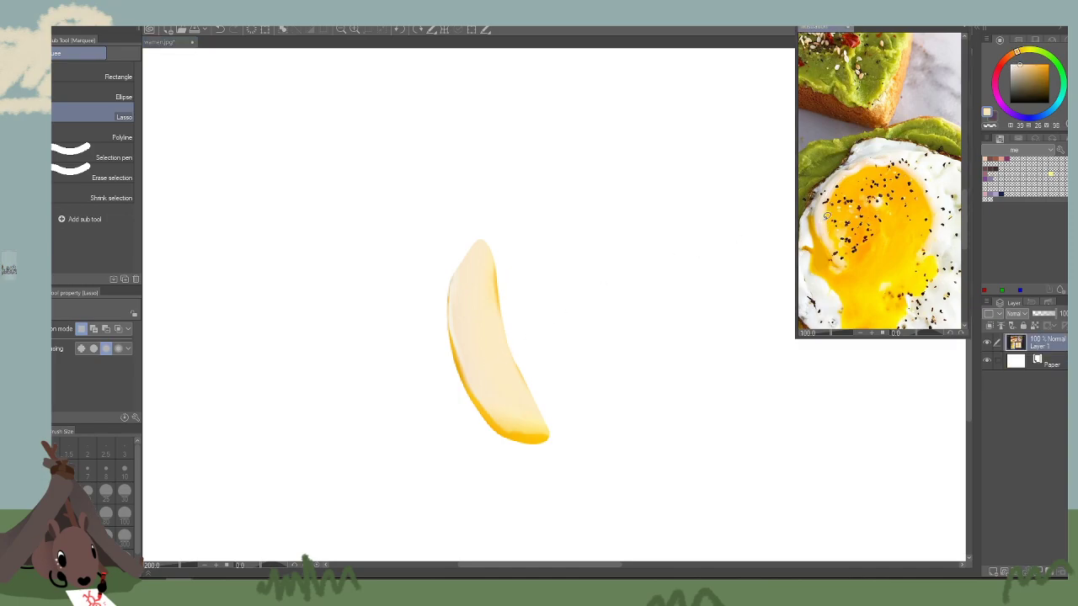
right_click(823, 223)
alt+click(829, 230)
alt+click(822, 210)
alt+click(823, 209)
alt+click(825, 226)
alt+click(852, 171)
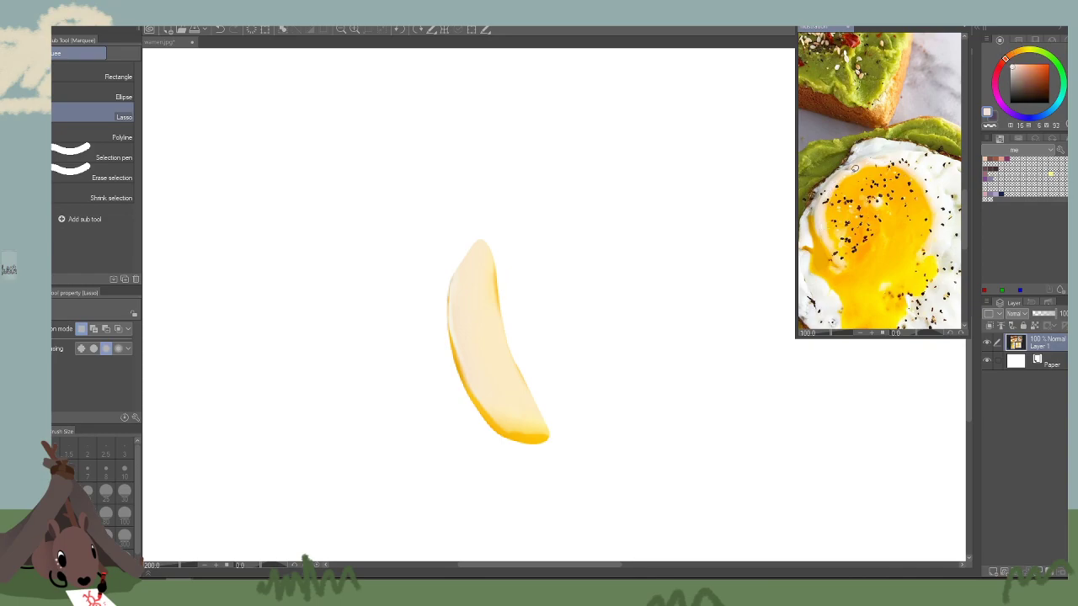
alt+click(931, 235)
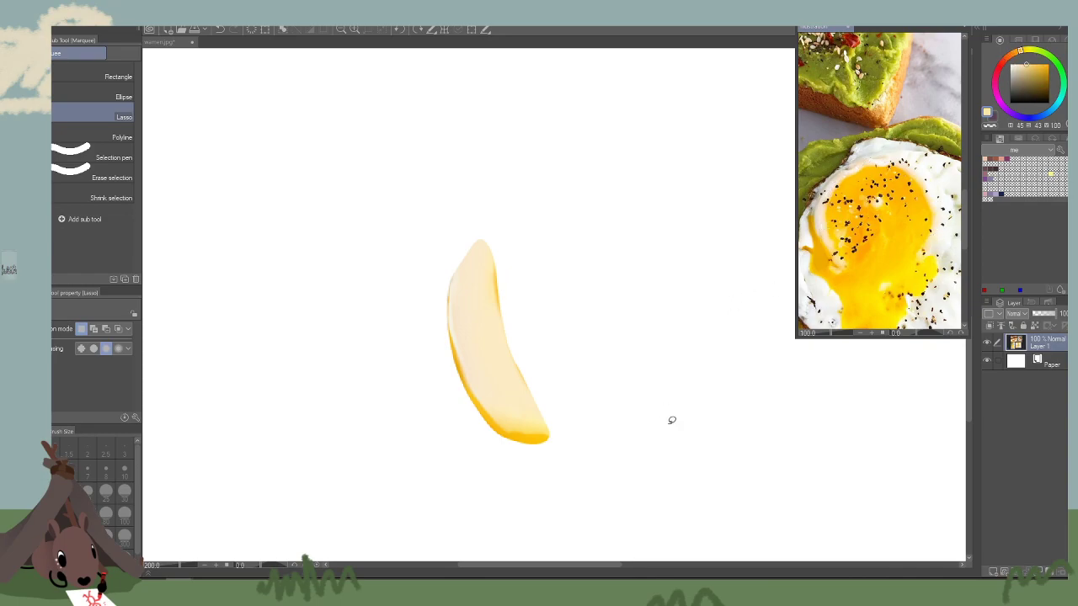
Return to the egg painting, clear the lasso selection and hide the white-filled layer.
click(672, 420)
drag(664, 414, 674, 403)
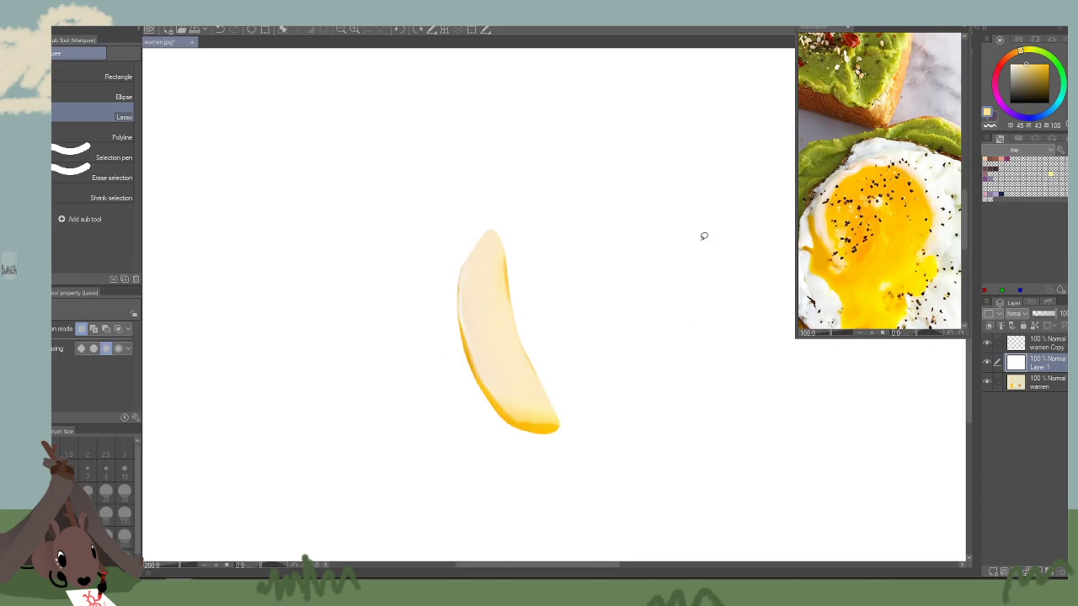
key(ctrl+z)
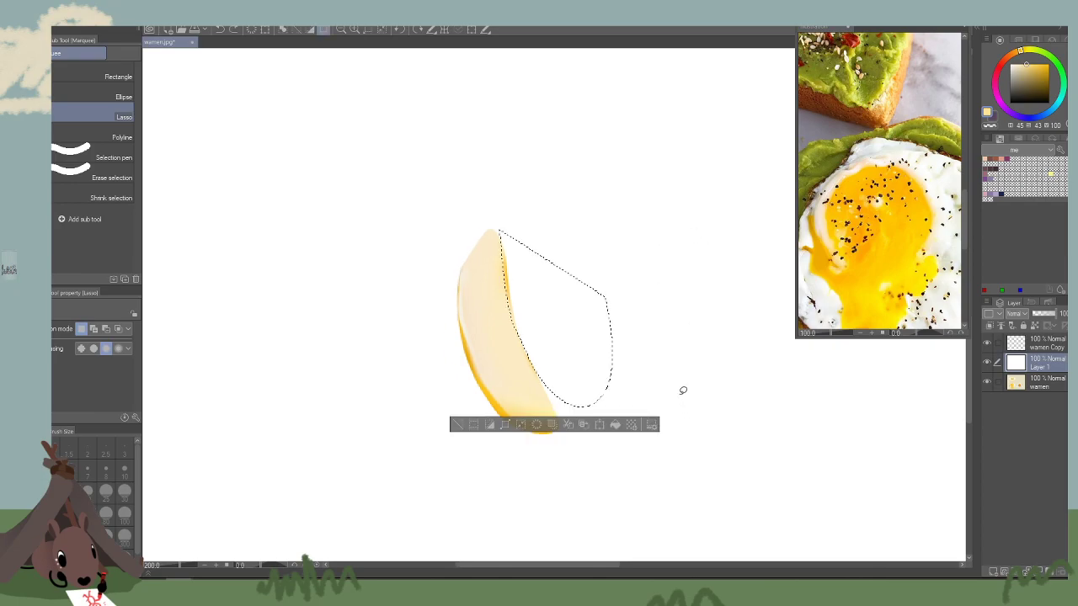
key(ctrl+d)
click(989, 363)
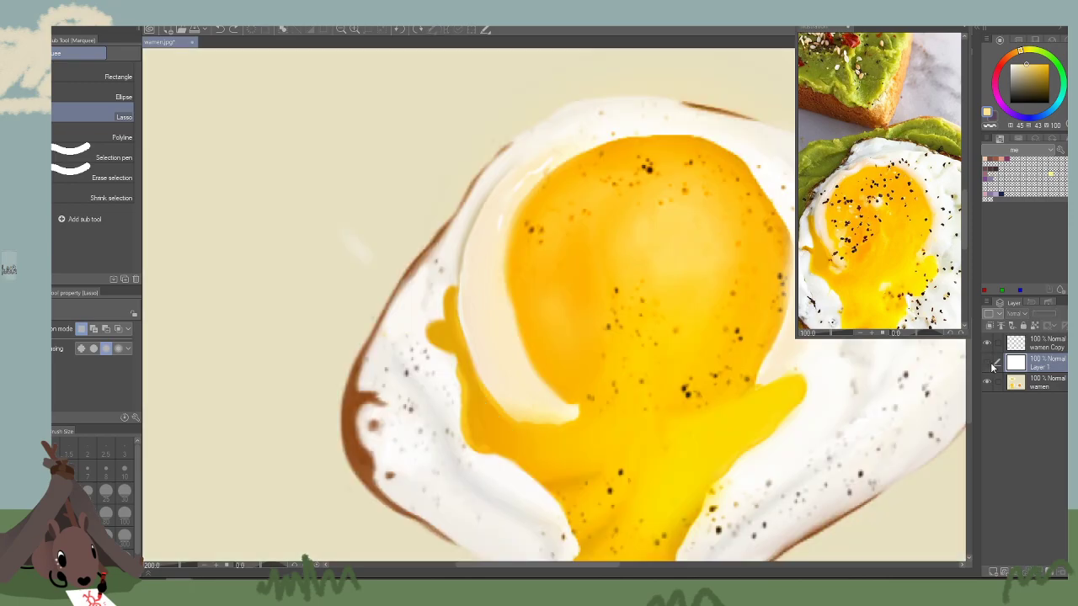
Examine the runny egg's yolk and cream crescent up close and alongside the other eggs on the whole canvas.
drag(808, 455, 647, 408)
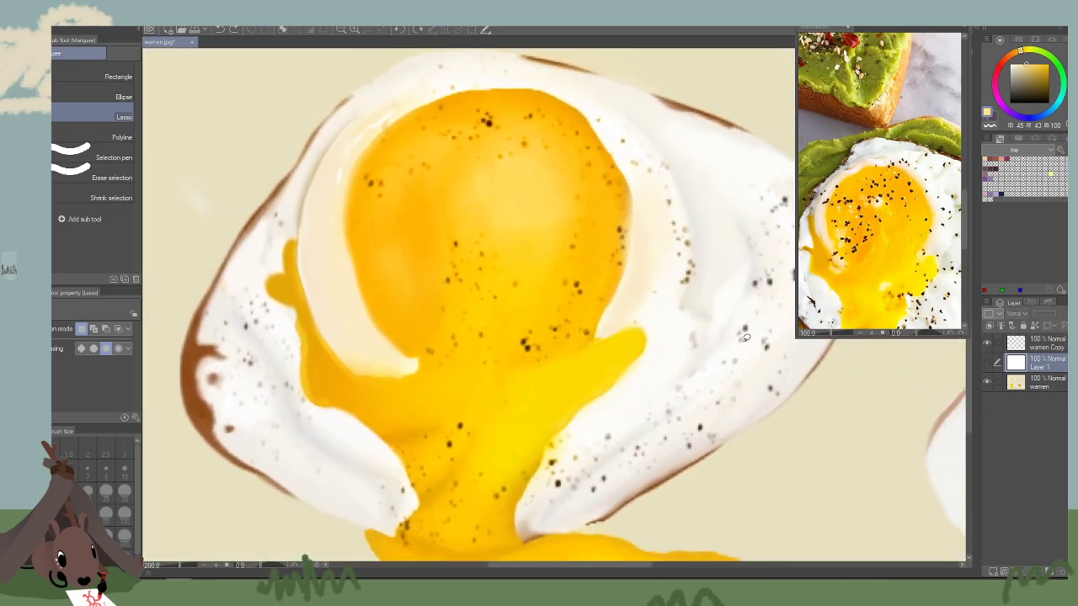
right_click(255, 257)
drag(410, 337, 488, 400)
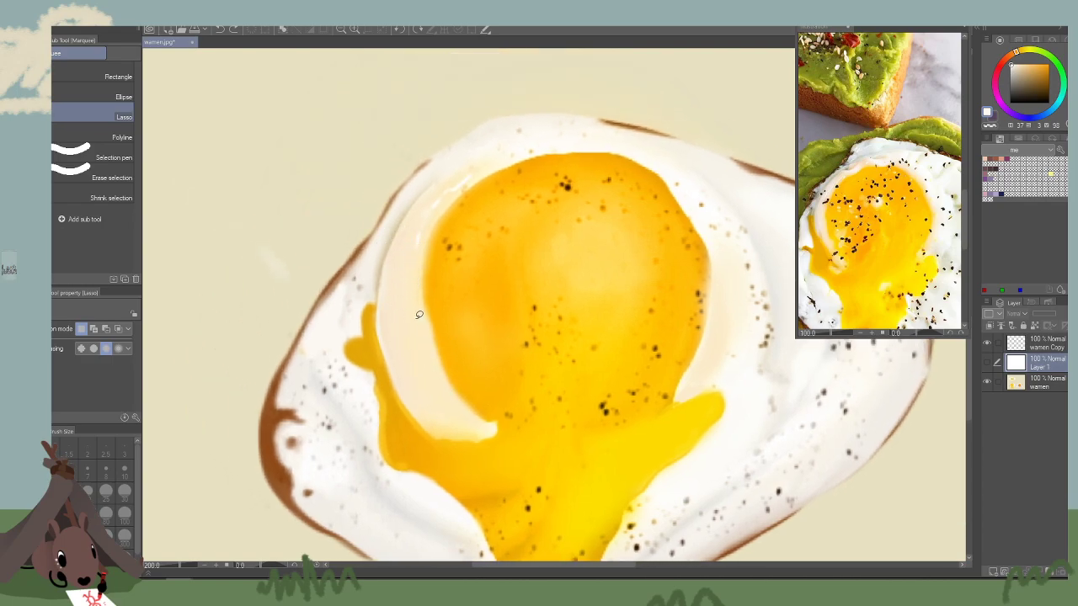
click(340, 30)
click(338, 32)
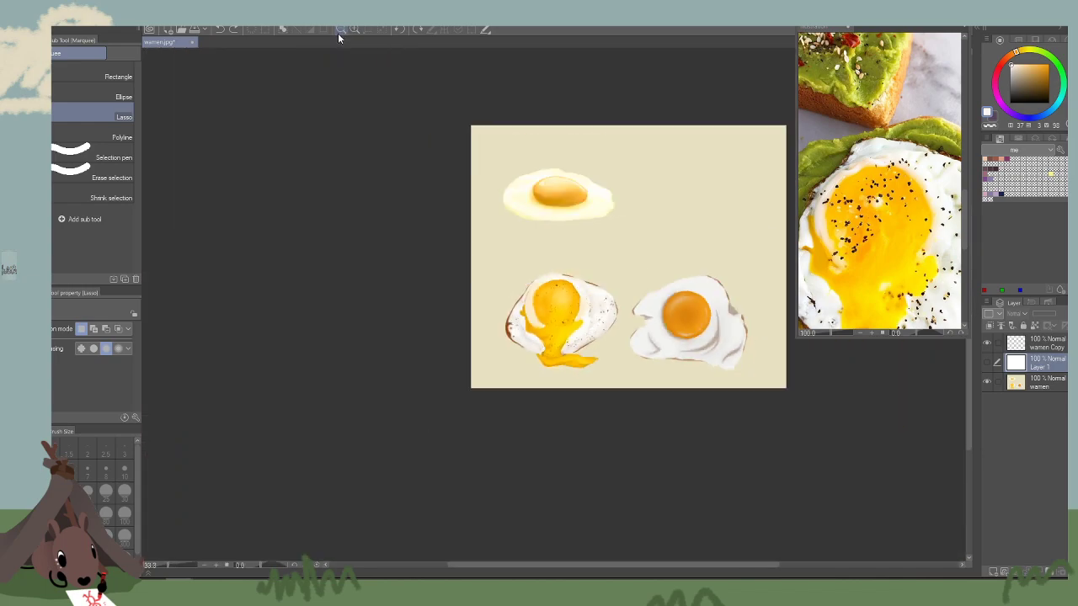
click(338, 32)
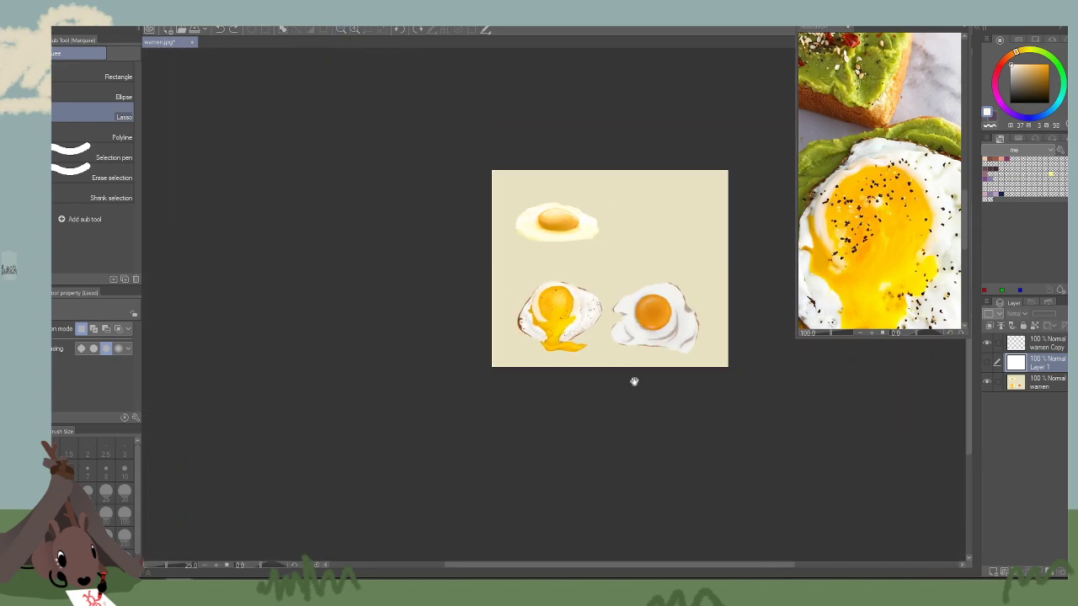
drag(635, 383, 608, 383)
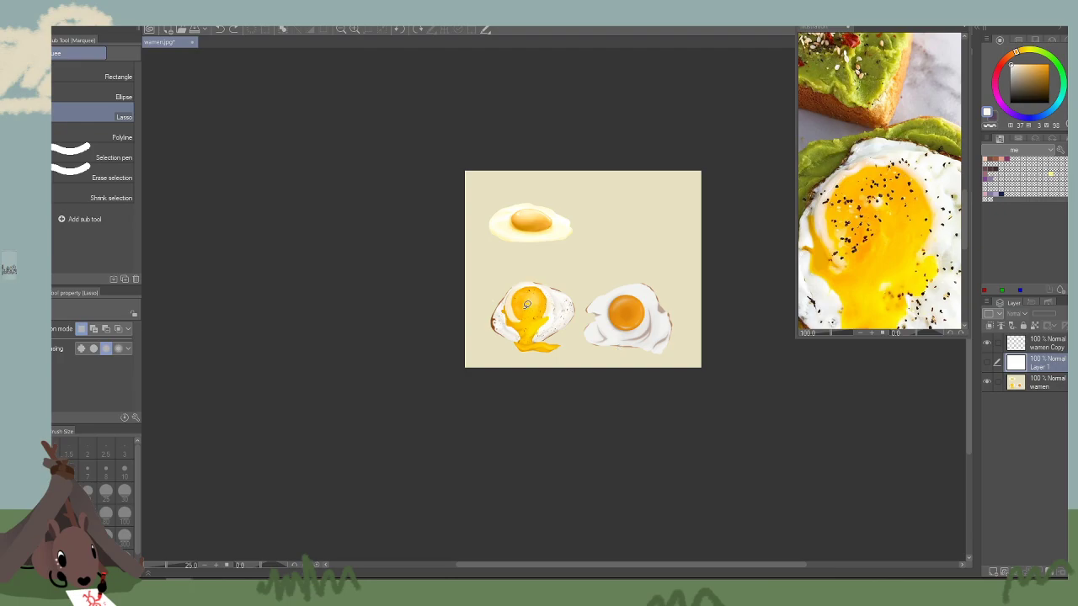
alt+click(513, 307)
Try lasso outlines along the egg white's edges around the yolk in the avocado toast reference, and clear the selections.
click(879, 285)
drag(848, 289, 890, 243)
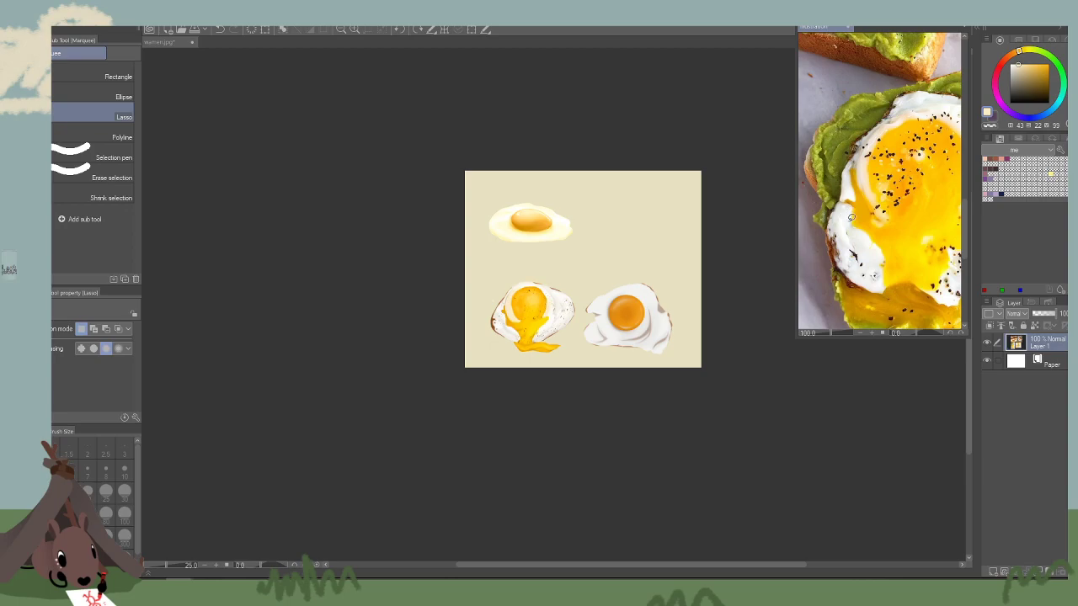
mouse_move(865, 247)
mouse_down()
mouse_move(853, 203)
mouse_move(844, 207)
mouse_move(865, 247)
mouse_up()
drag(929, 228, 905, 220)
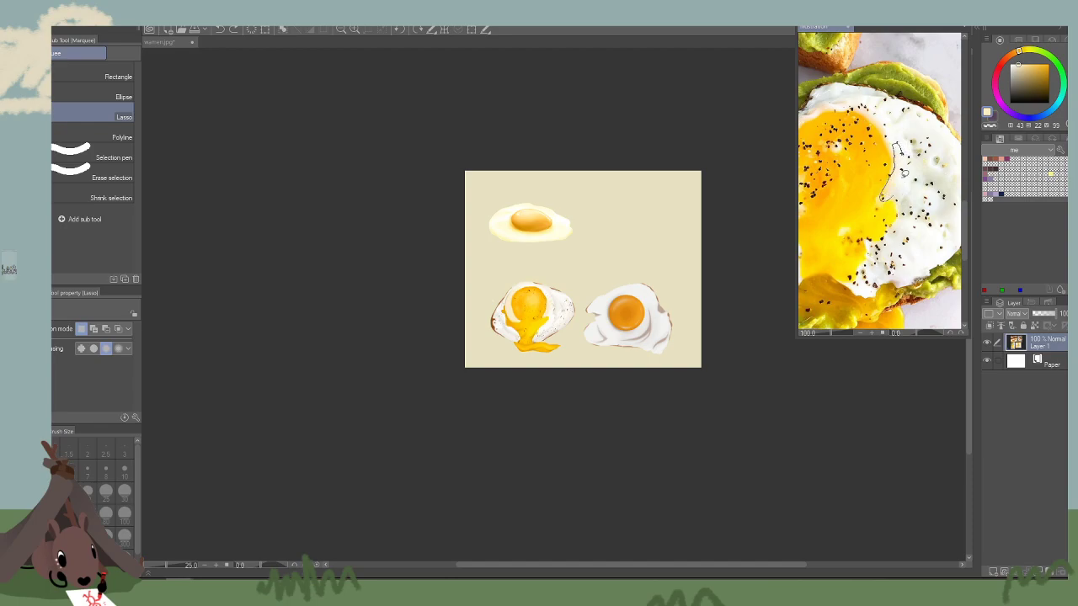
mouse_move(923, 243)
mouse_down()
mouse_move(898, 219)
mouse_move(914, 263)
mouse_move(912, 246)
mouse_move(940, 236)
mouse_move(925, 190)
mouse_move(897, 171)
mouse_move(915, 224)
mouse_up()
key(ctrl+z)
key(ctrl+d)
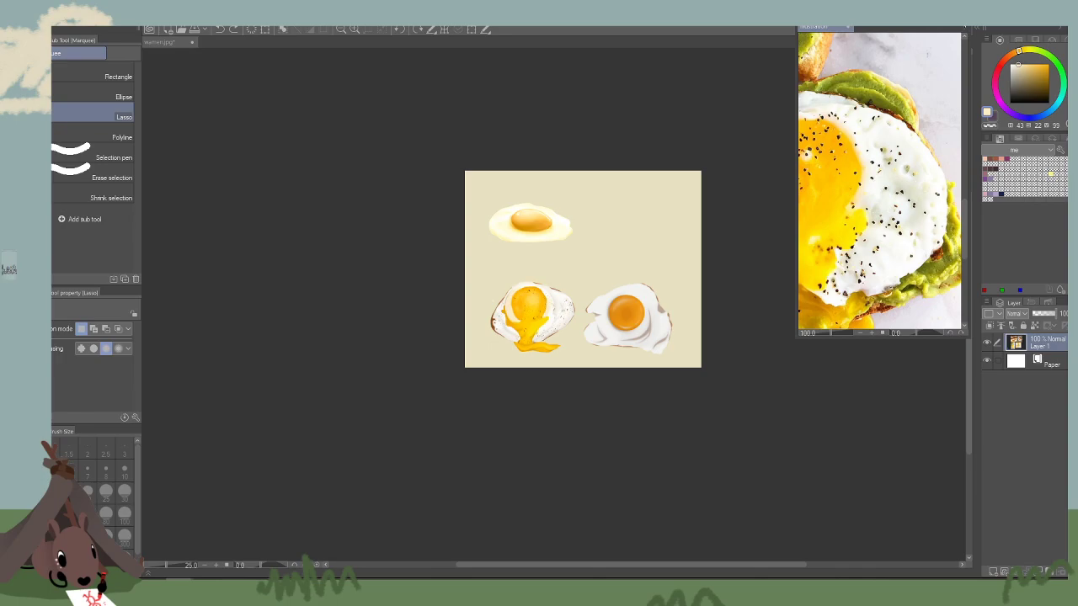
Close the avocado toast reference image.
click(964, 20)
click(557, 216)
click(548, 216)
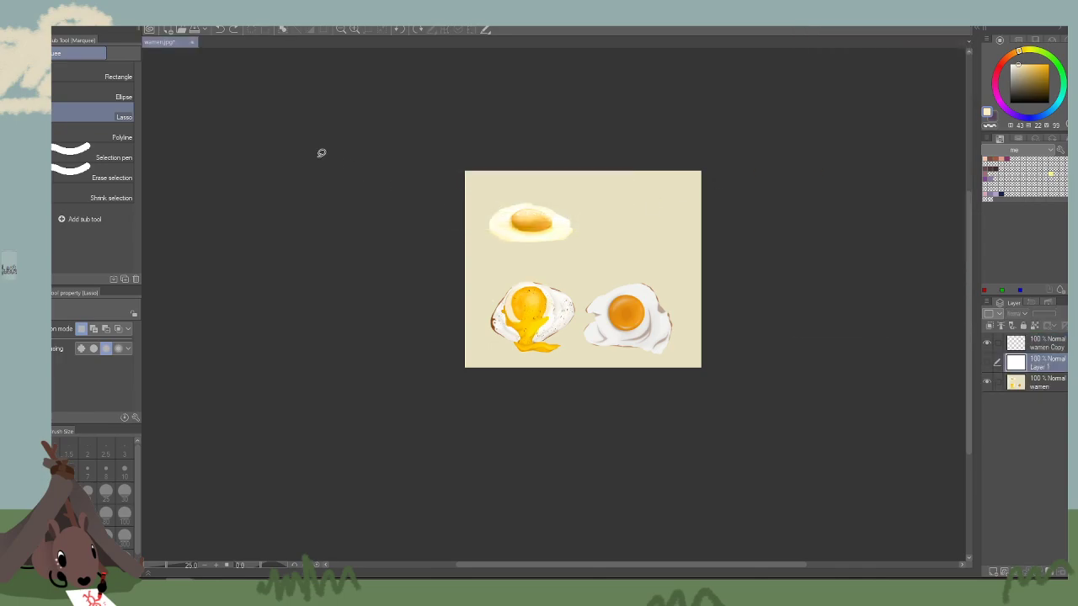
key(ctrl+o)
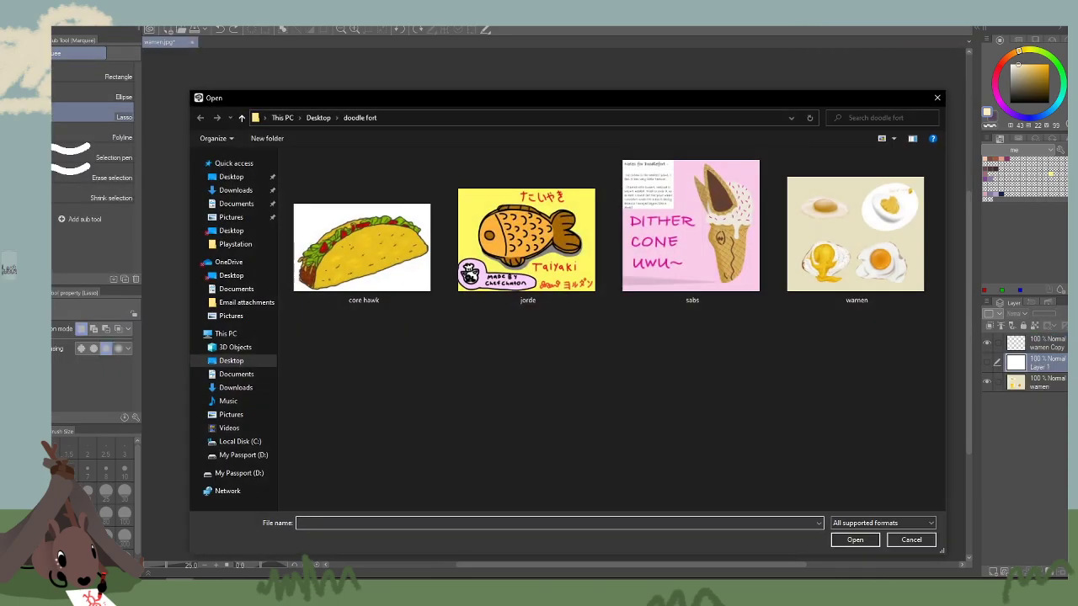
right_click(877, 264)
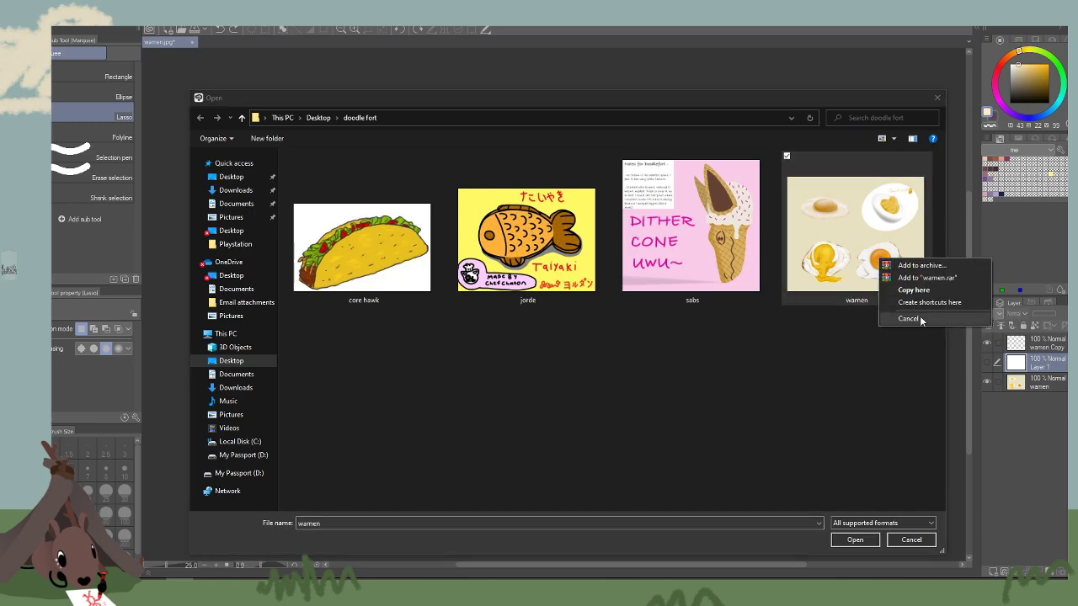
click(882, 384)
click(911, 539)
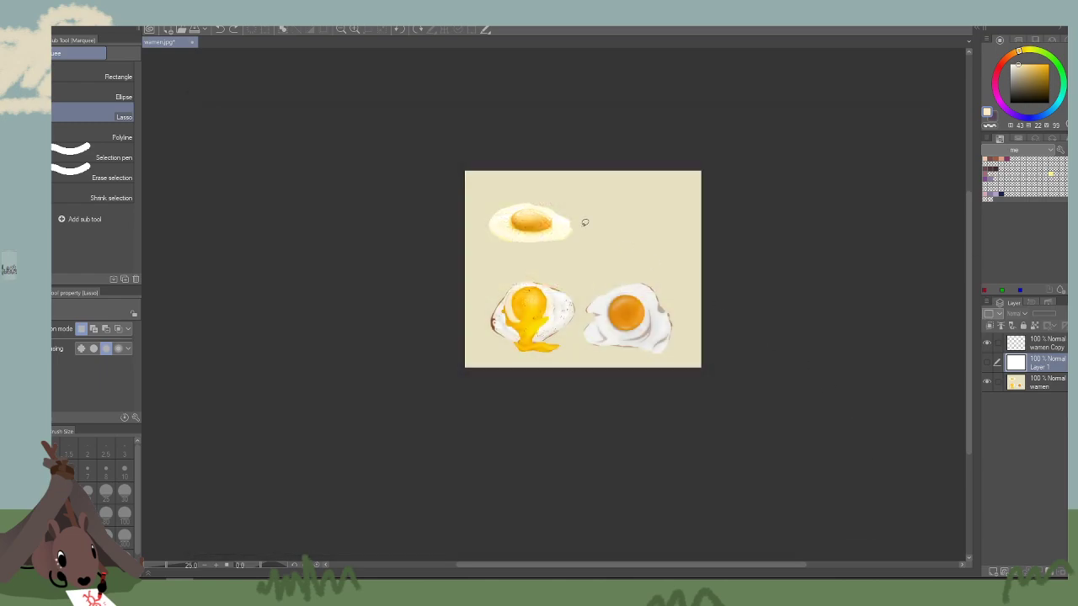
Close the egg painting and delete its image file, wamen, from the doodle fort folder.
click(192, 41)
click(557, 217)
click(41, 18)
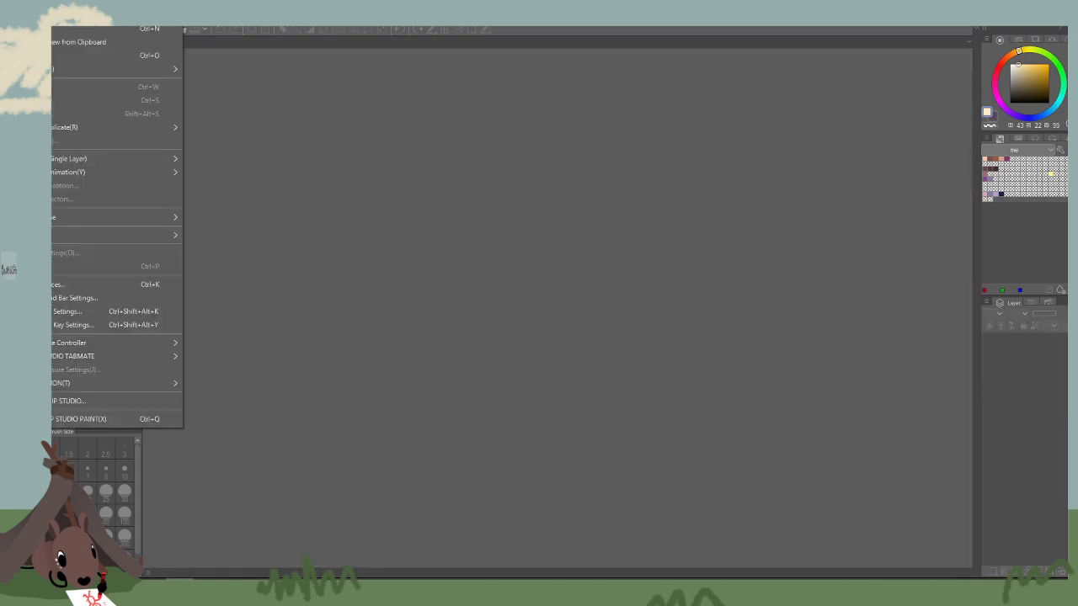
click(57, 52)
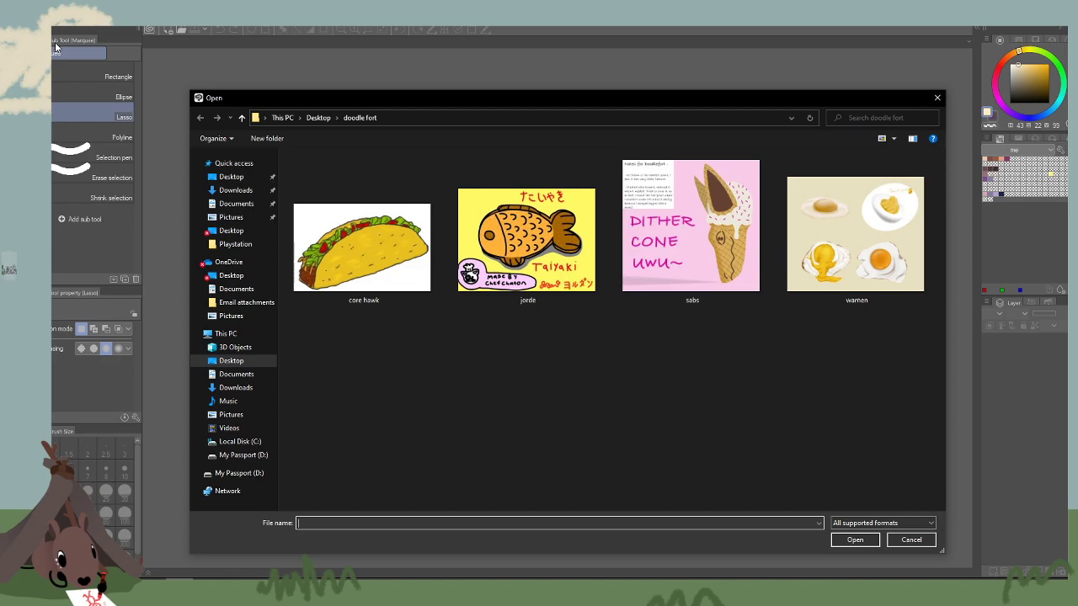
right_click(899, 220)
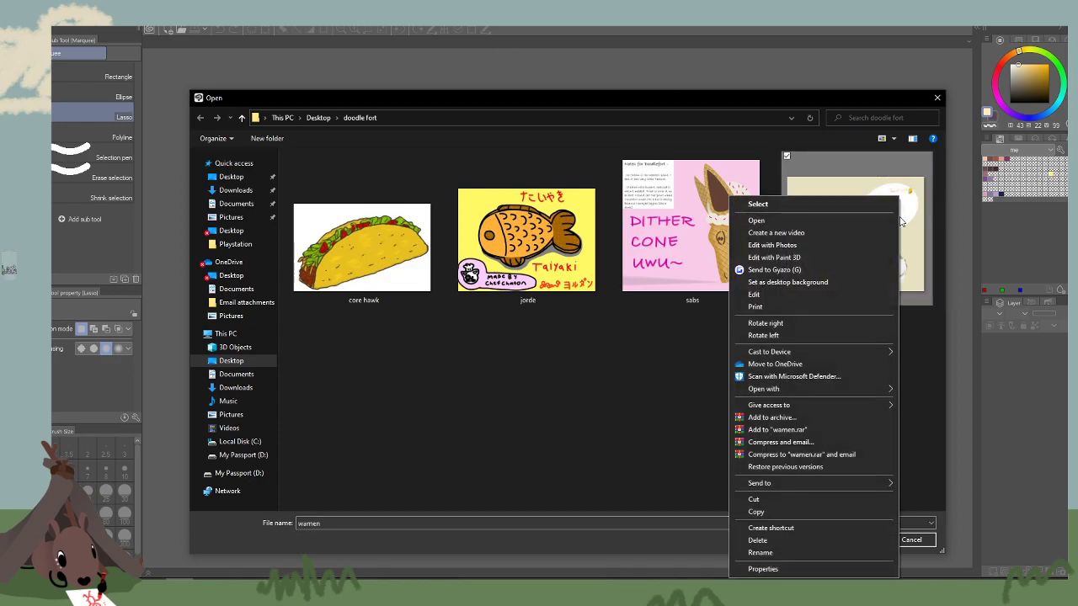
click(767, 540)
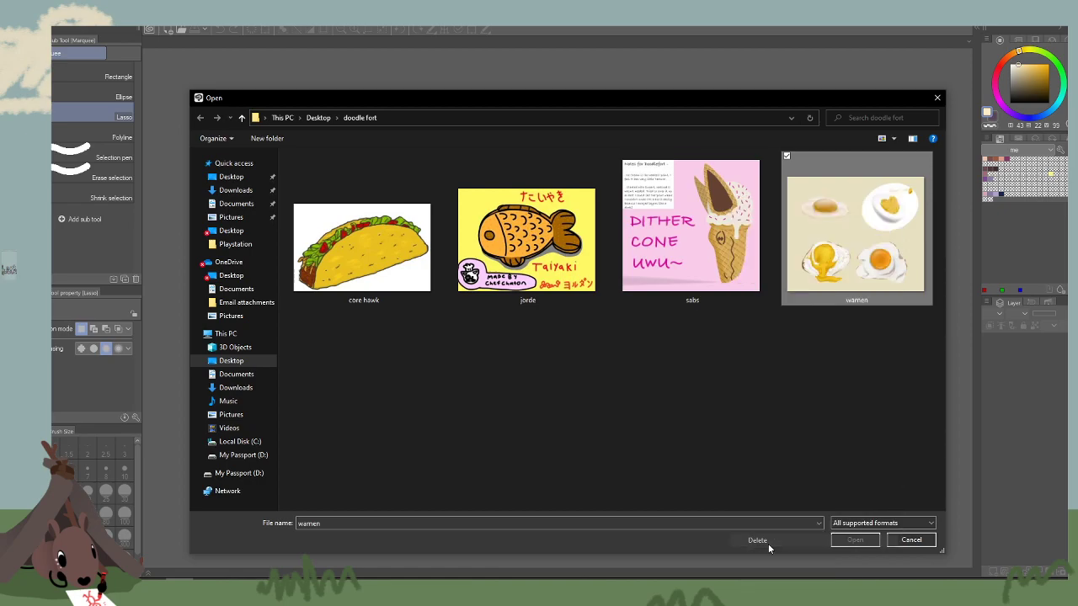
Open the sabs image from the doodle fort folder and view the full ice cream cone drawing with its notes.
double_click(695, 253)
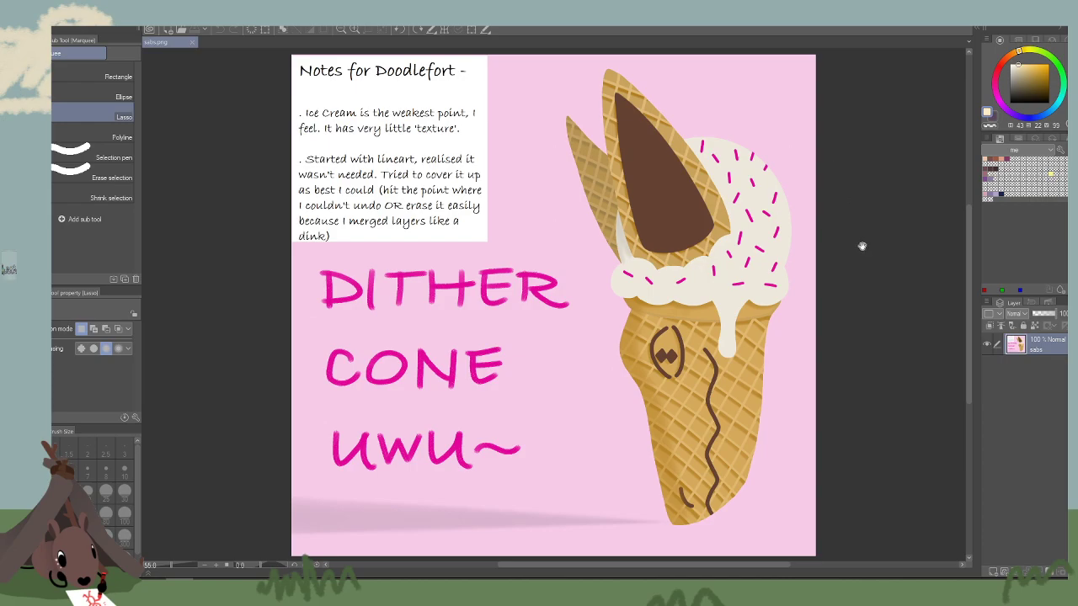
scroll(862, 244, down, 1)
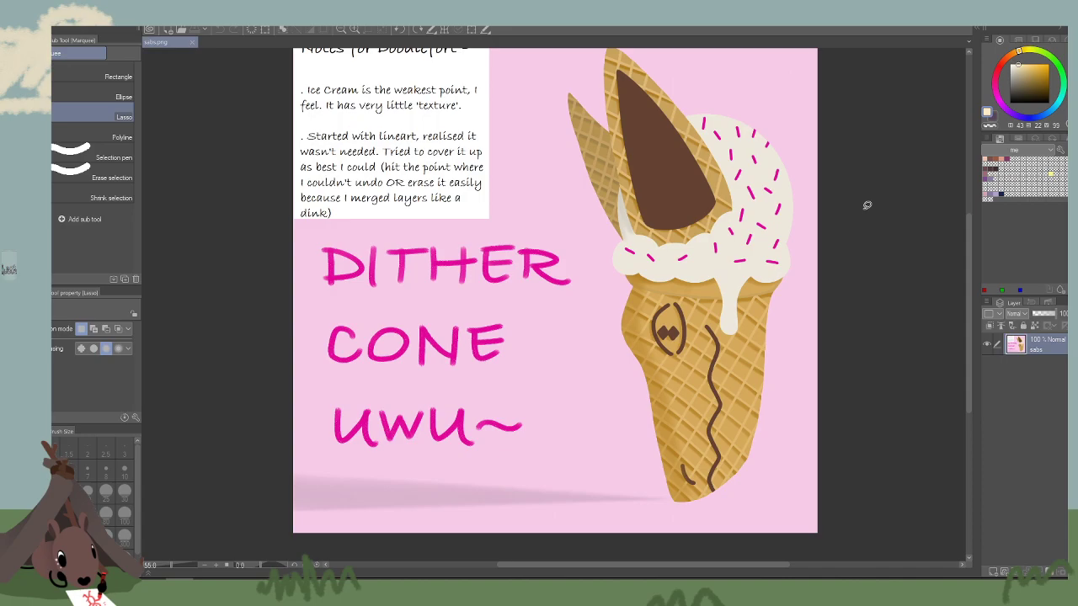
drag(866, 258, 786, 203)
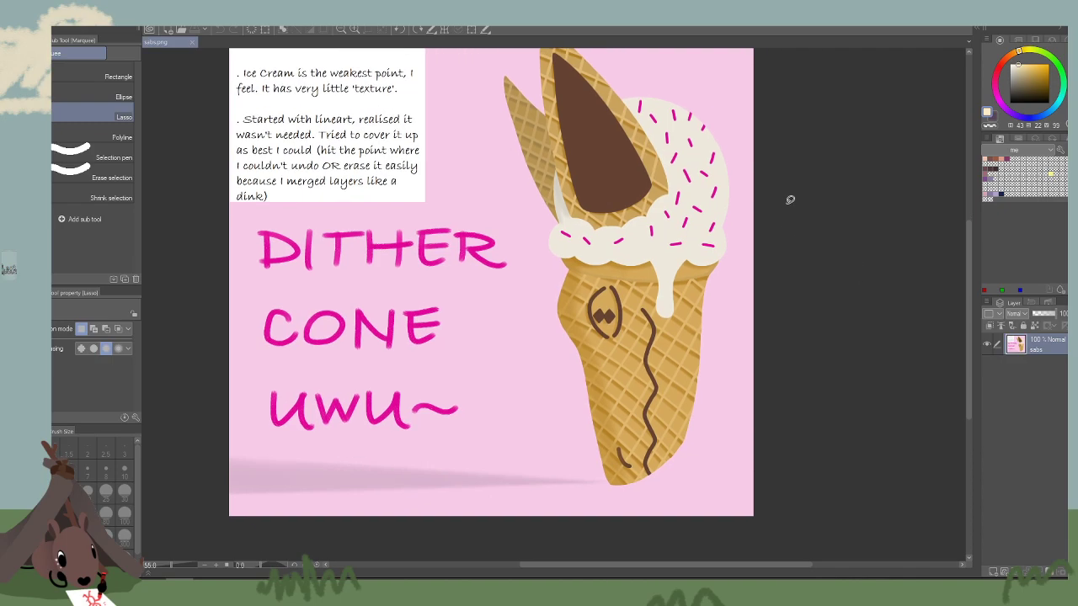
mouse_move(763, 239)
mouse_down()
mouse_move(764, 269)
mouse_move(767, 250)
mouse_up()
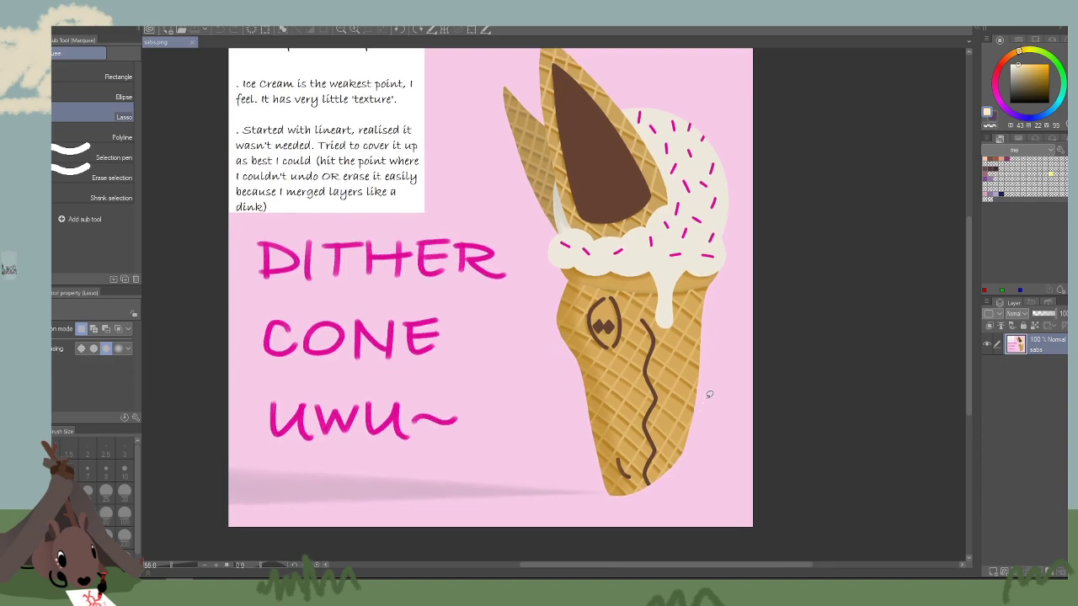
click(340, 30)
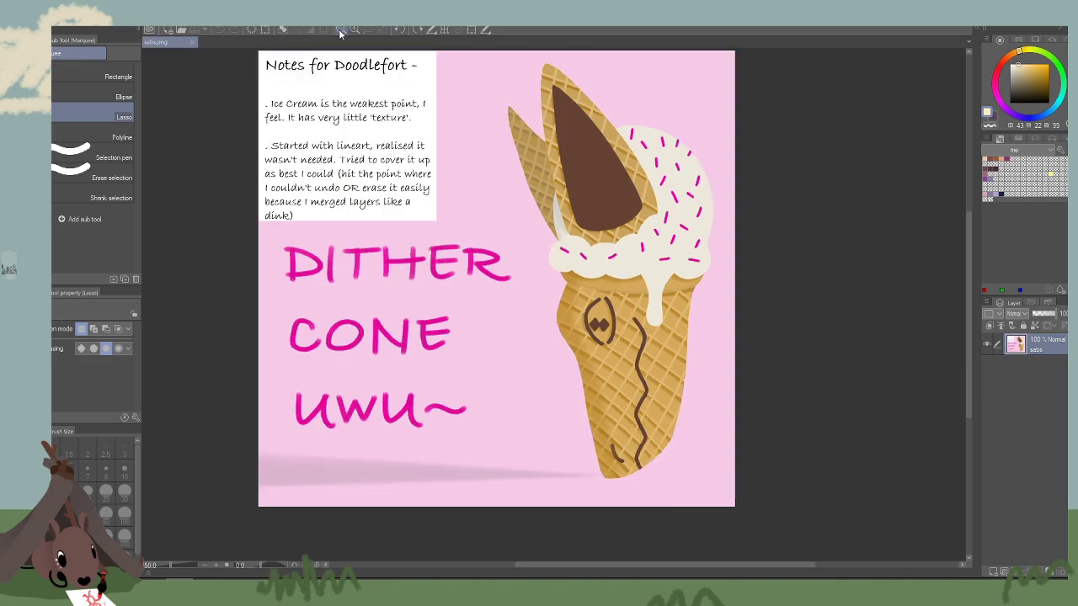
drag(748, 190, 742, 209)
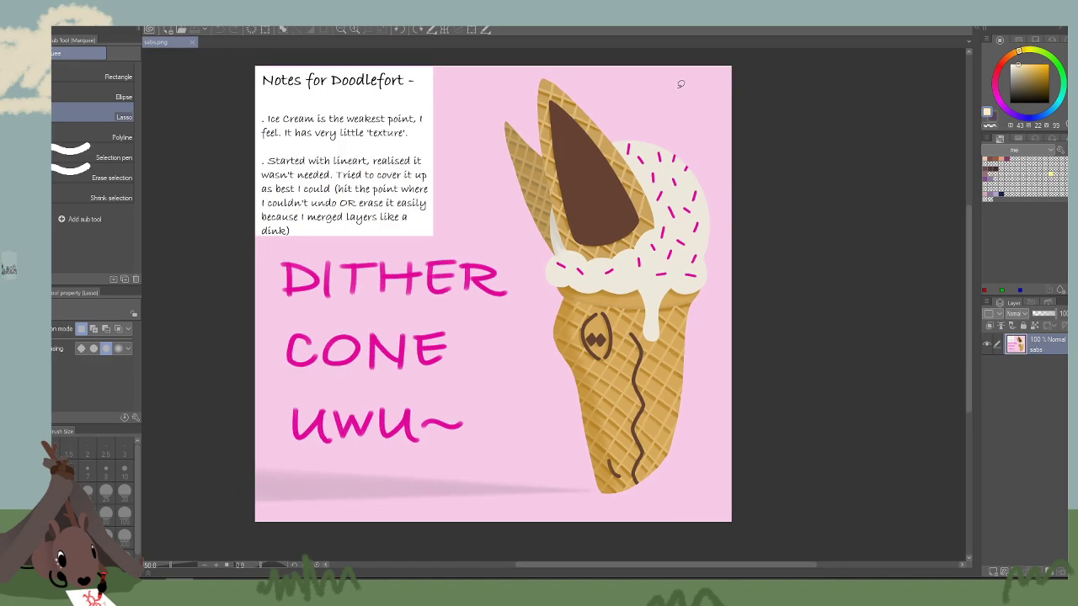
Cover the notes and lettering beside the cone with the sampled background pink on a new layer, and merge it down.
mouse_move(489, 85)
mouse_down()
mouse_move(518, 248)
mouse_move(516, 438)
mouse_move(430, 457)
mouse_move(311, 454)
mouse_move(196, 293)
mouse_move(235, 59)
mouse_move(323, 48)
mouse_move(493, 110)
mouse_move(496, 150)
mouse_up()
key(g)
alt+click(472, 181)
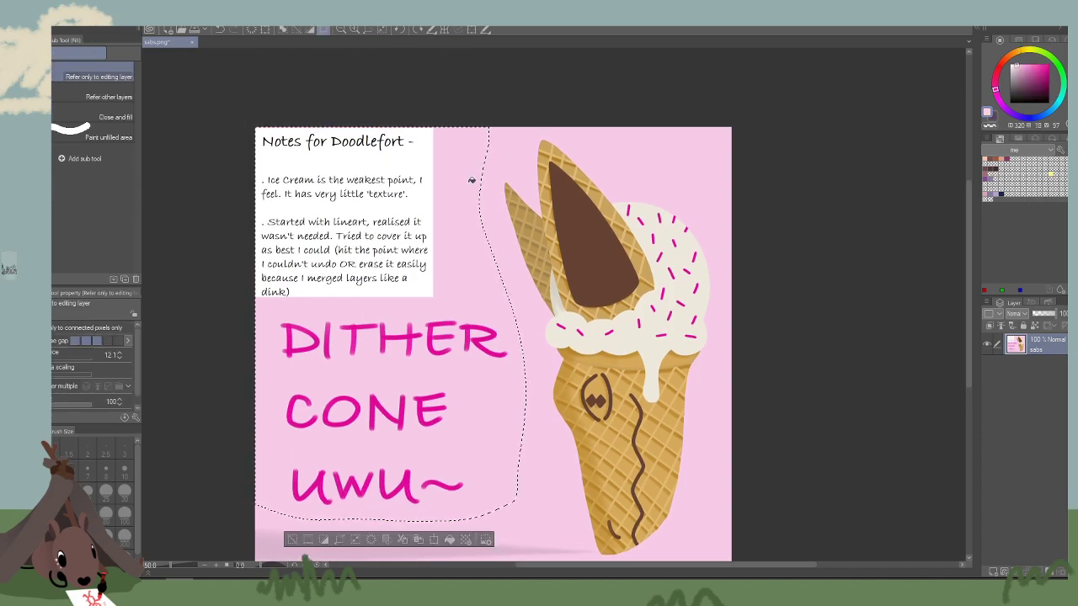
click(993, 570)
click(507, 406)
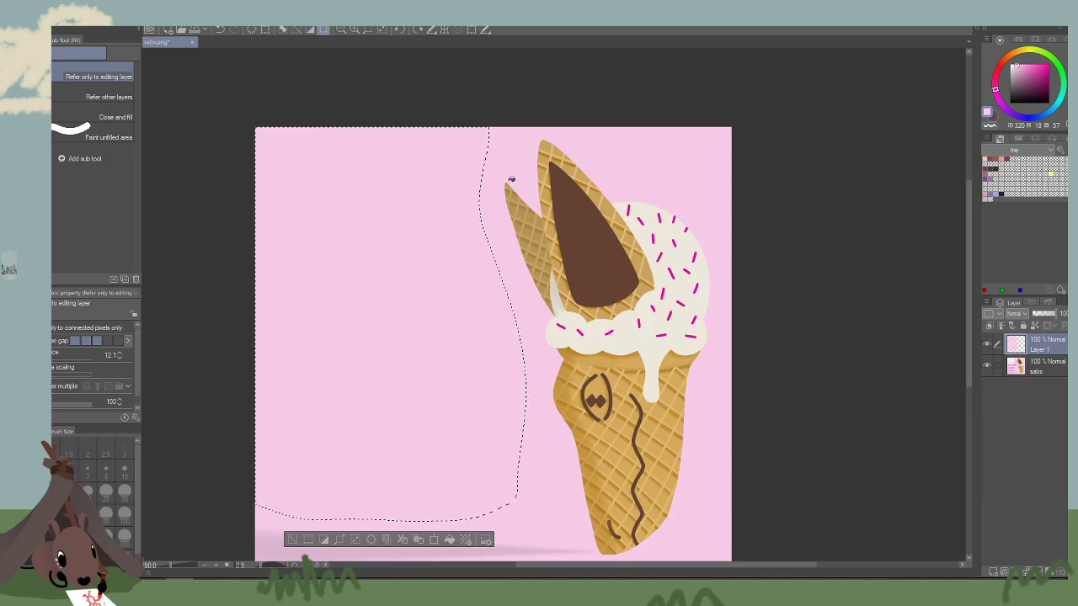
click(133, 19)
click(150, 44)
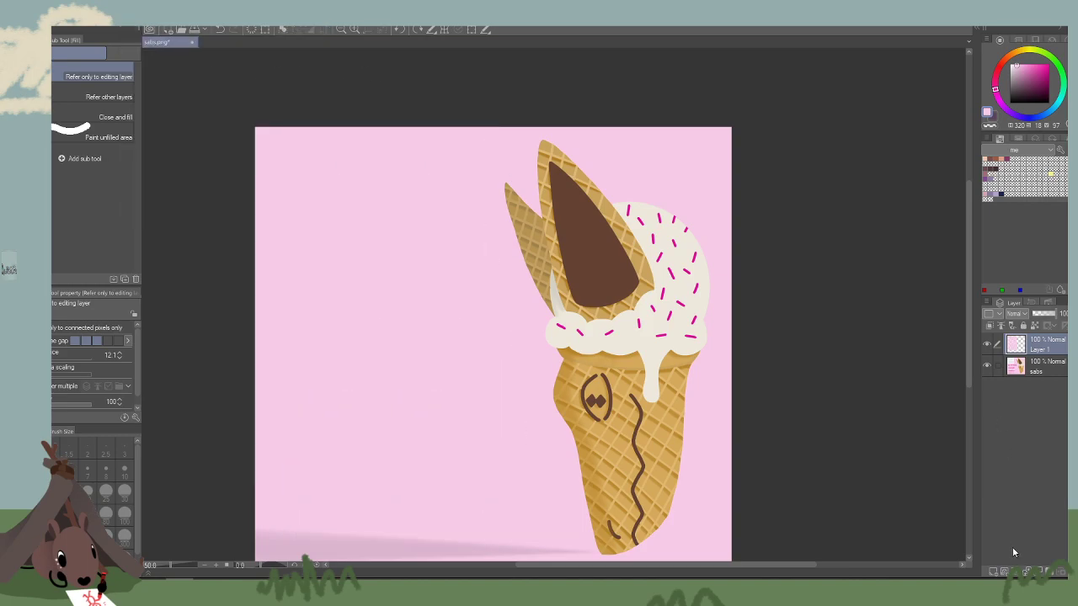
key(ctrl+e)
Select the ice cream cone character by auto-selecting the pink background and inverting the selection.
drag(484, 294, 408, 245)
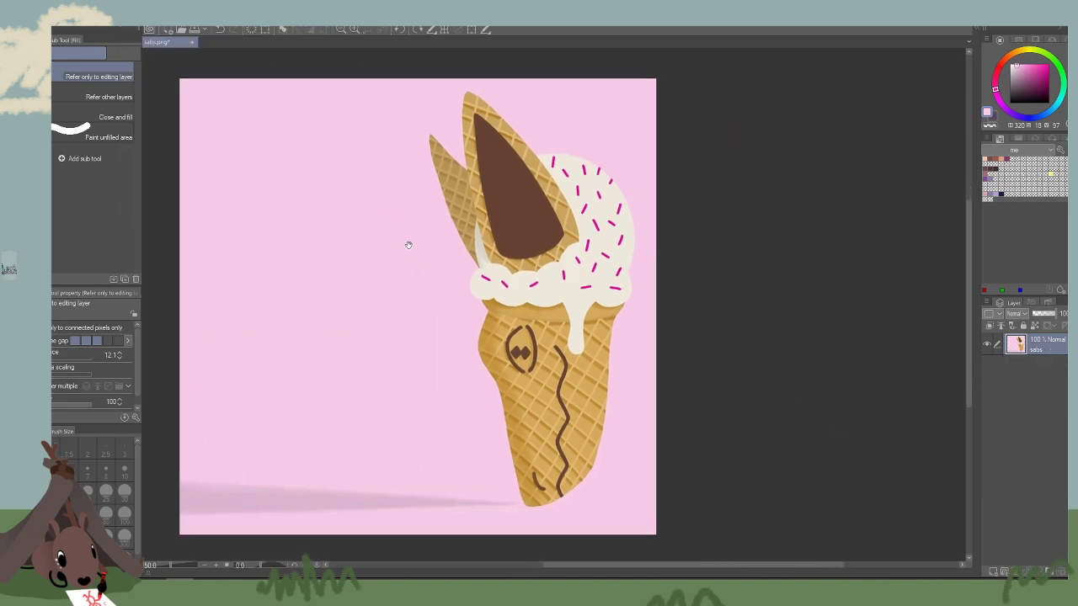
key(w)
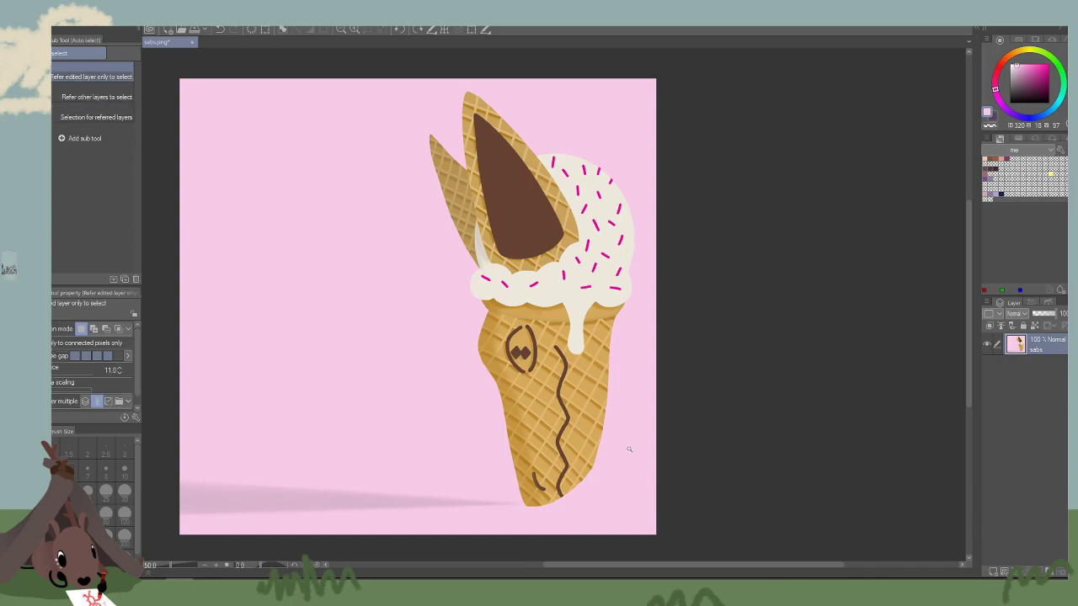
click(629, 450)
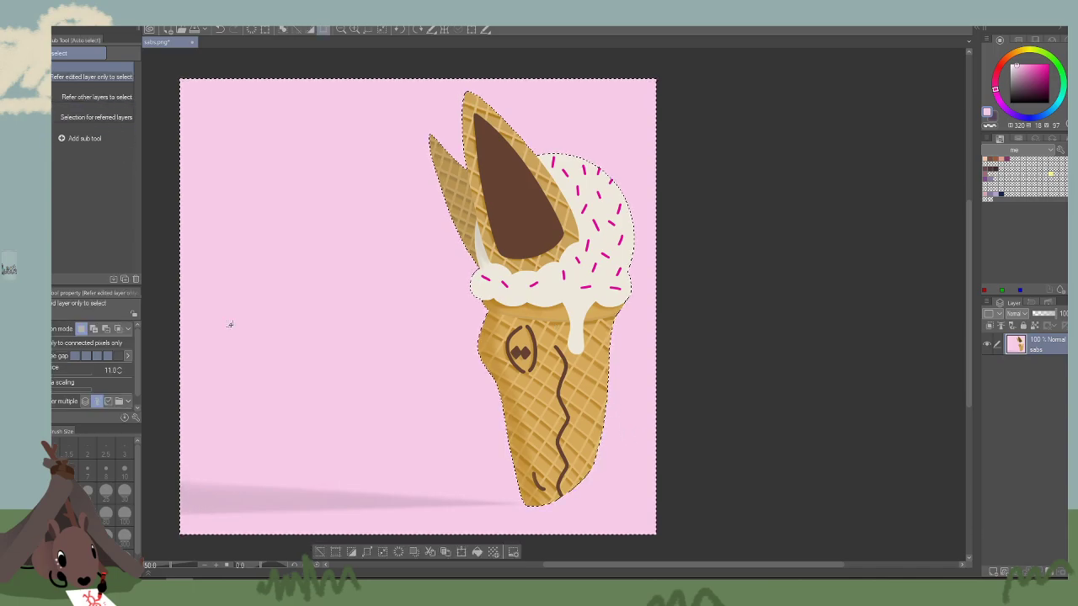
click(132, 16)
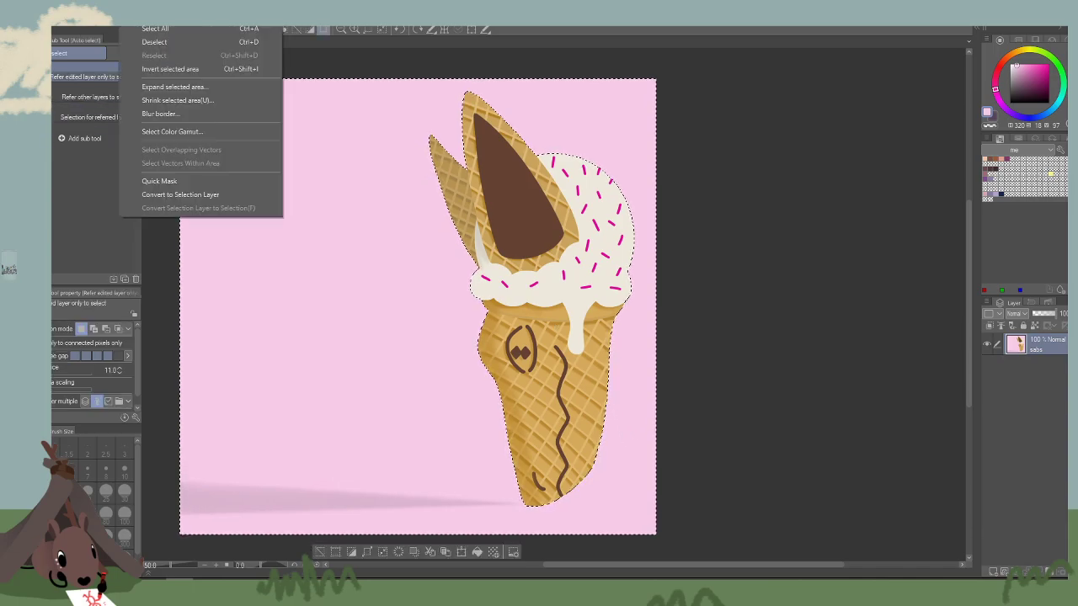
click(178, 69)
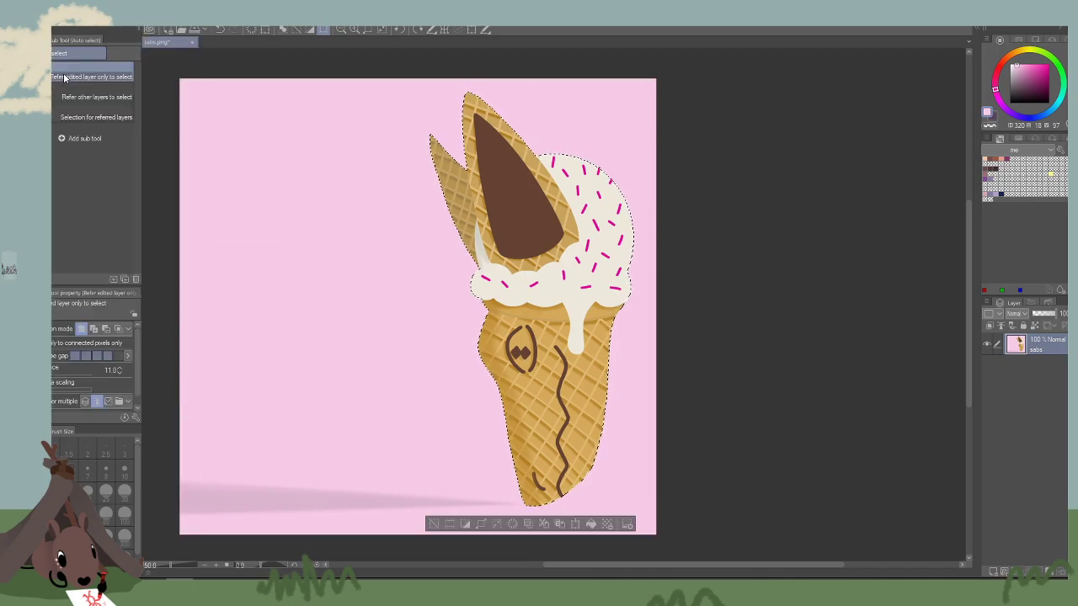
Copy the selected cone onto its own layer, move the copy to the left of the original and clear the selection.
click(58, 16)
click(72, 101)
click(39, 91)
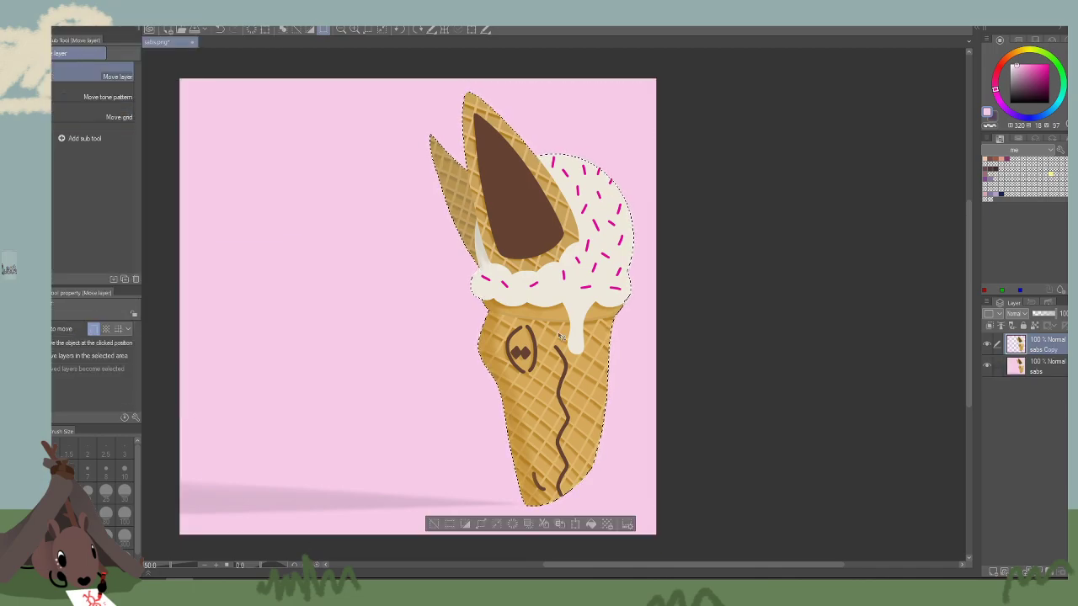
drag(561, 335, 358, 335)
drag(736, 404, 919, 385)
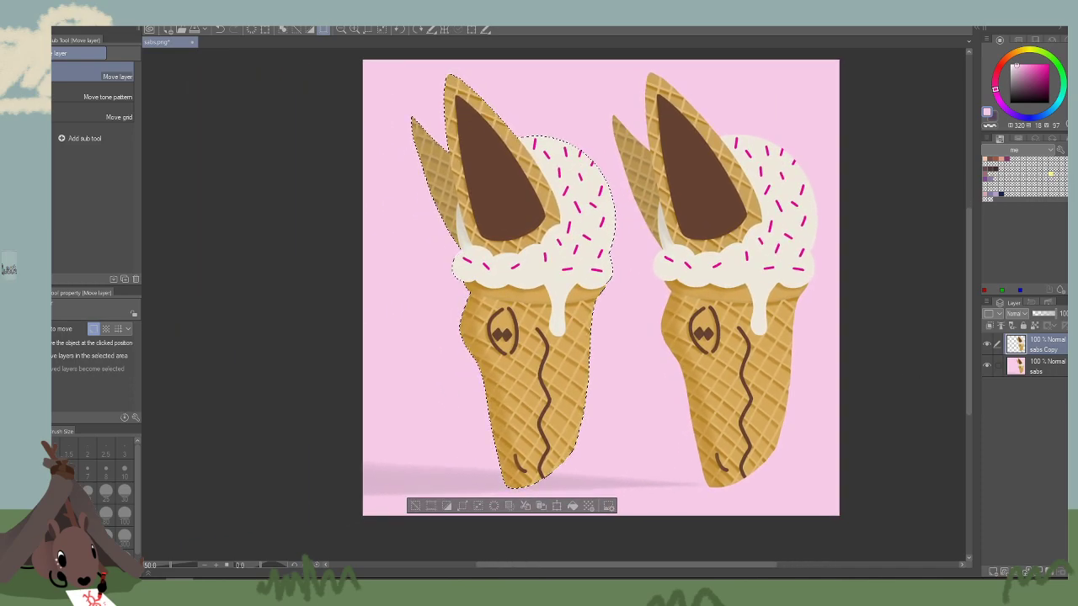
key(ctrl+d)
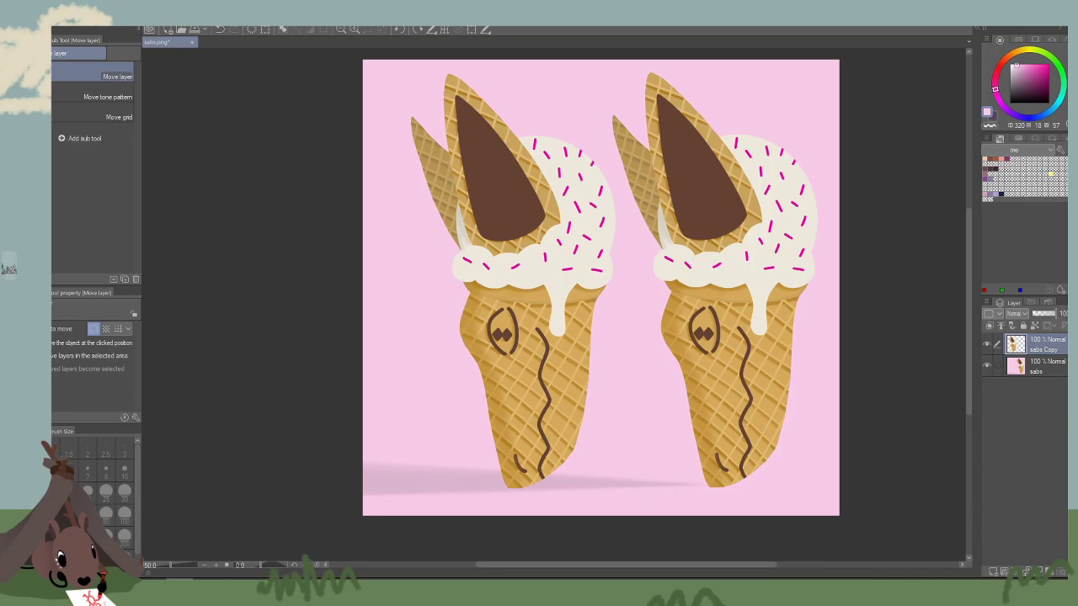
Try soft airbrush strokes along the upper edge of the original cone's ice cream, and undo them.
key(b)
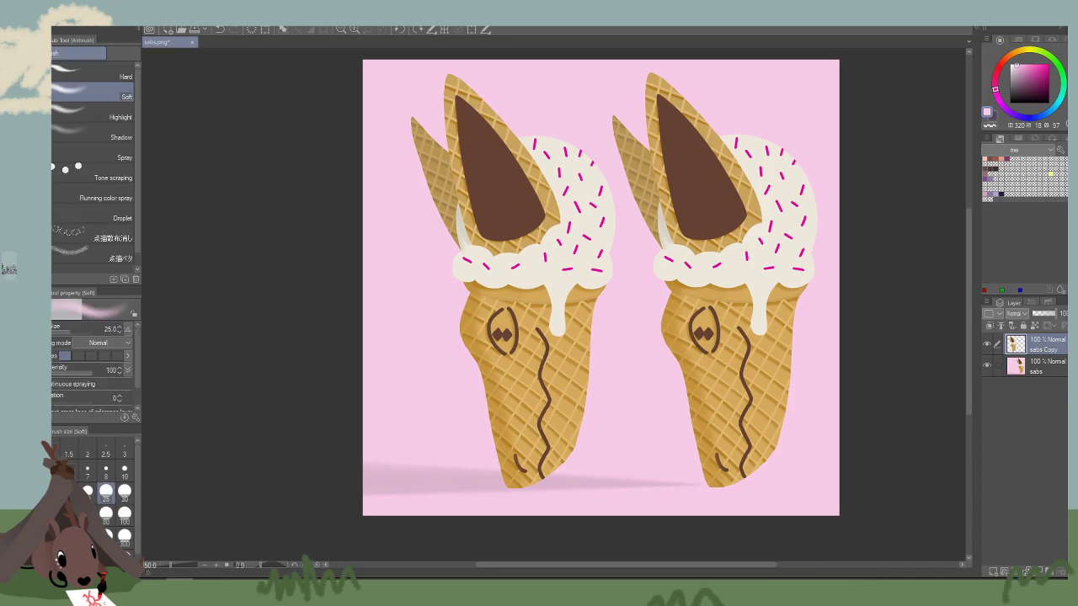
drag(629, 185, 728, 134)
mouse_move(717, 126)
mouse_down()
mouse_move(593, 202)
mouse_move(819, 203)
mouse_up()
key(ctrl+z)
key(ctrl+z)
Add a new layer clipped to the cone copy, set its blending mode to Multiply, and enlarge the soft airbrush.
click(994, 572)
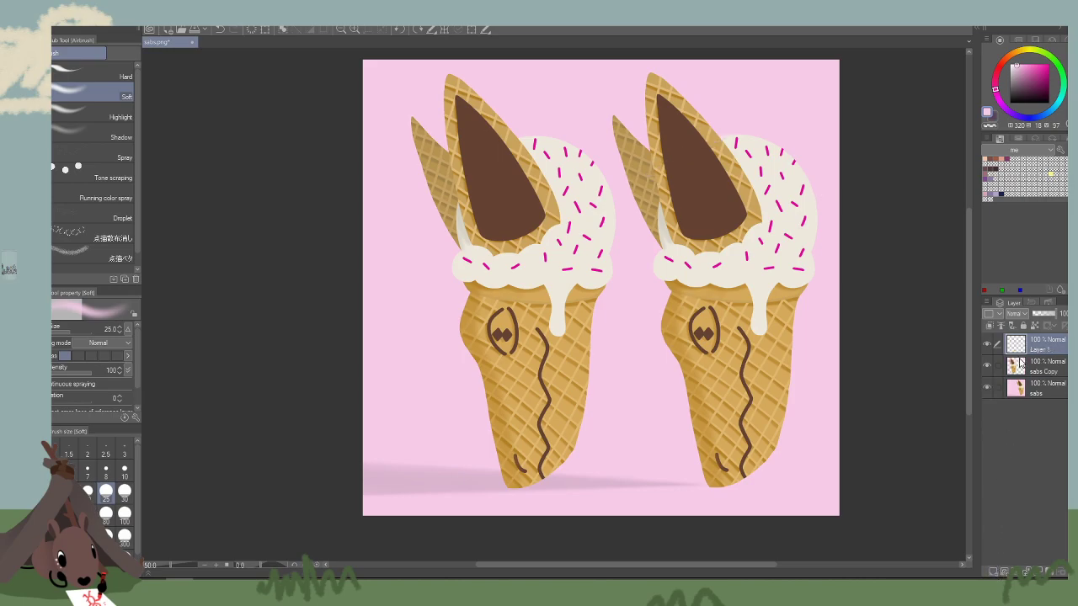
click(1013, 313)
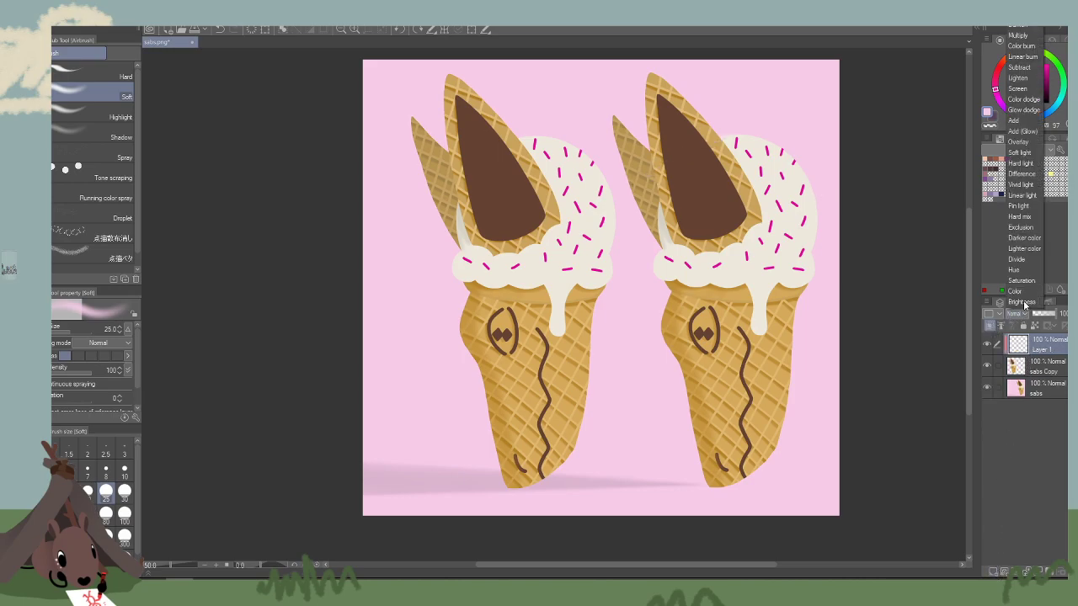
click(1024, 35)
key(bracketright)
key(bracketright)
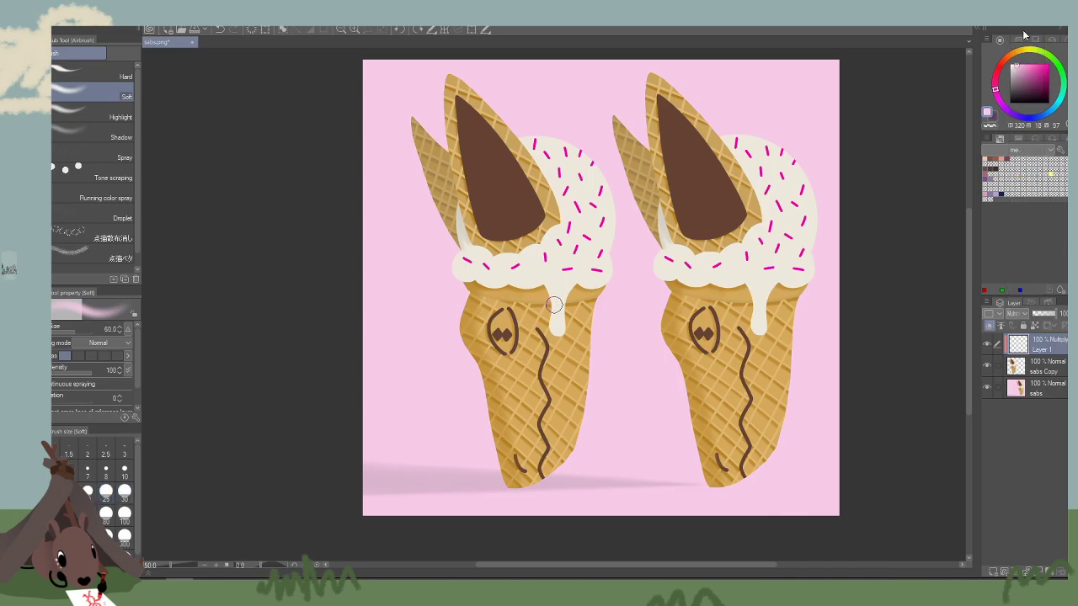
key(bracketright)
key(bracketright)
key(bracketright)
key(bracketright)
key(bracketright)
key(bracketright)
key(bracketright)
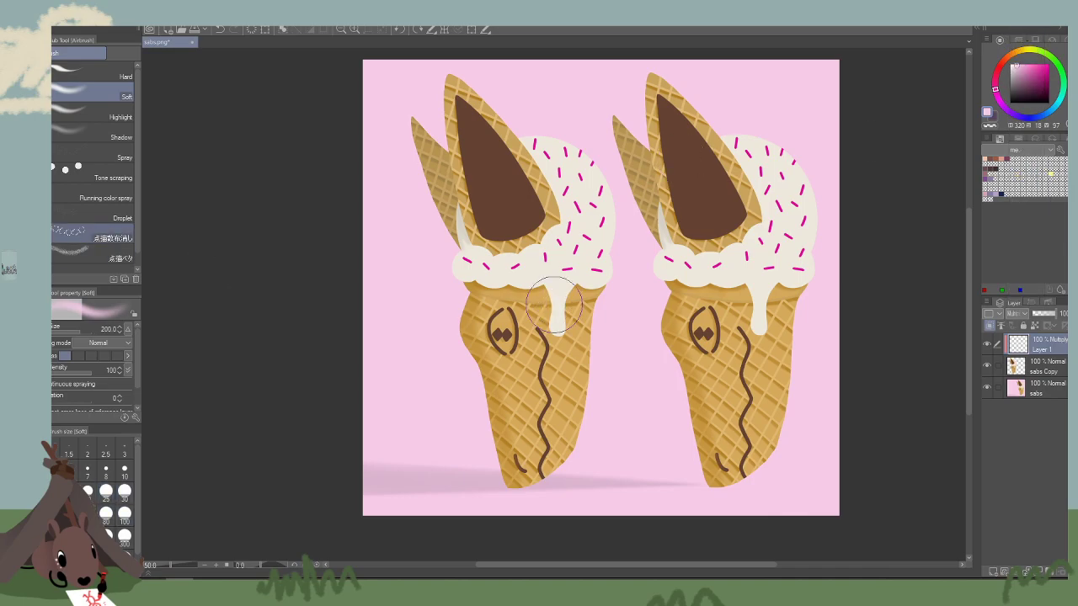
Fill the Multiply layer over the cone copy, darkening the fill to a deep purple (hue 320, saturation 47, value 38).
key(g)
click(558, 349)
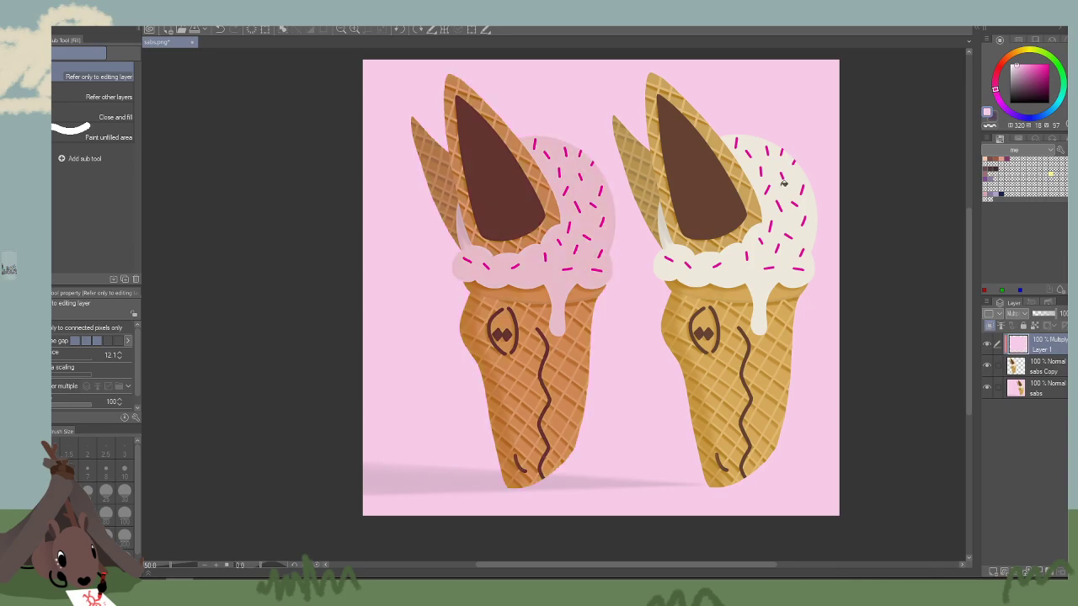
click(1017, 82)
click(543, 282)
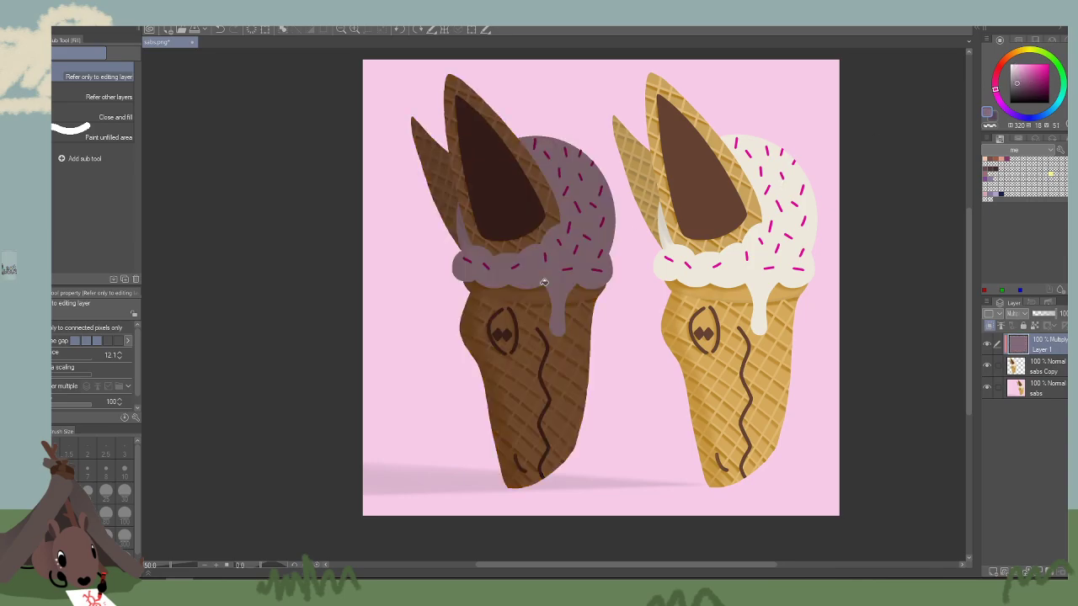
click(1027, 88)
click(547, 300)
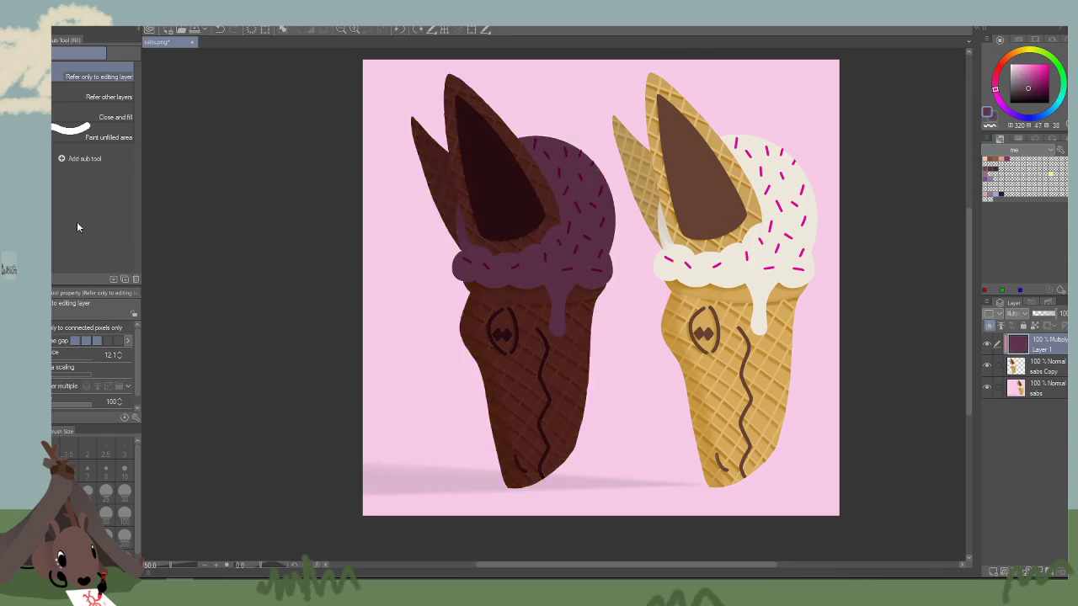
Erase the dark fill from the ice cream and the cone's lit side with the transparent soft airbrush.
key(b)
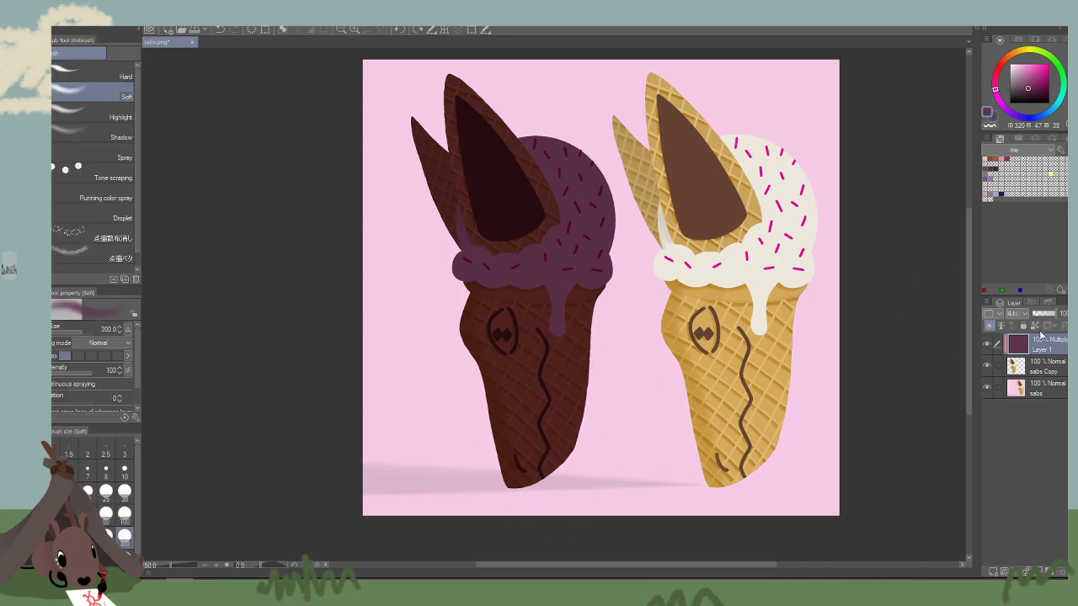
click(991, 127)
mouse_move(602, 320)
mouse_down()
mouse_move(604, 395)
mouse_move(552, 411)
mouse_move(568, 319)
mouse_up()
key(bracketright)
key(bracketright)
key(bracketright)
mouse_move(554, 126)
mouse_down()
mouse_move(594, 220)
mouse_move(553, 139)
mouse_move(556, 99)
mouse_up()
key(bracketleft)
key(bracketleft)
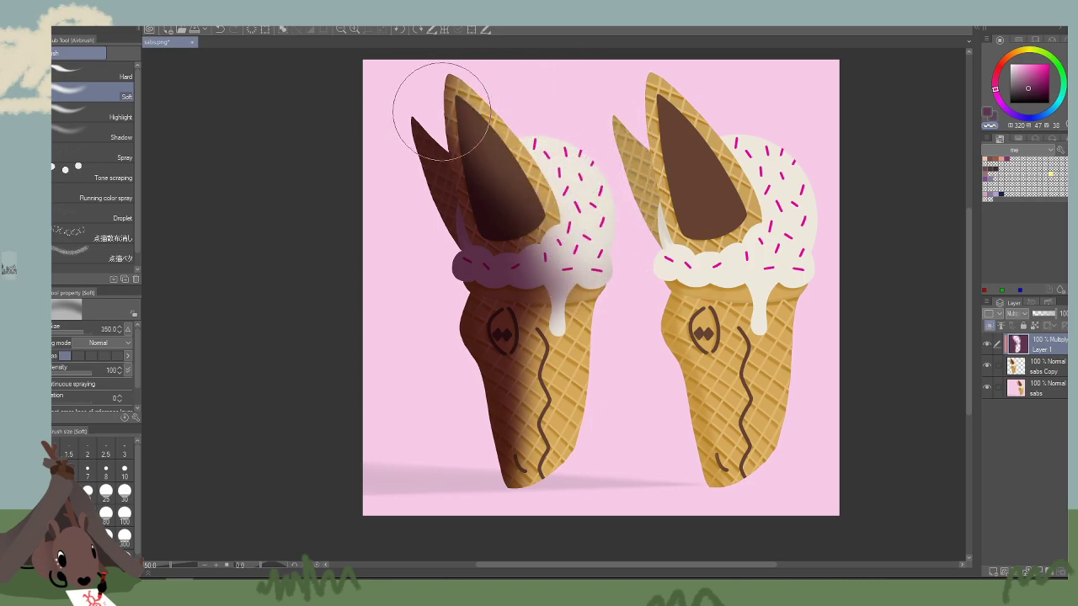
Lighten the shadow over the ears, ice cream and cone body with transparent soft airbrush strokes of varied sizes.
drag(397, 85, 516, 219)
key(bracketleft)
key(bracketleft)
key(bracketleft)
key(bracketleft)
drag(466, 116, 521, 226)
key(bracketright)
key(bracketright)
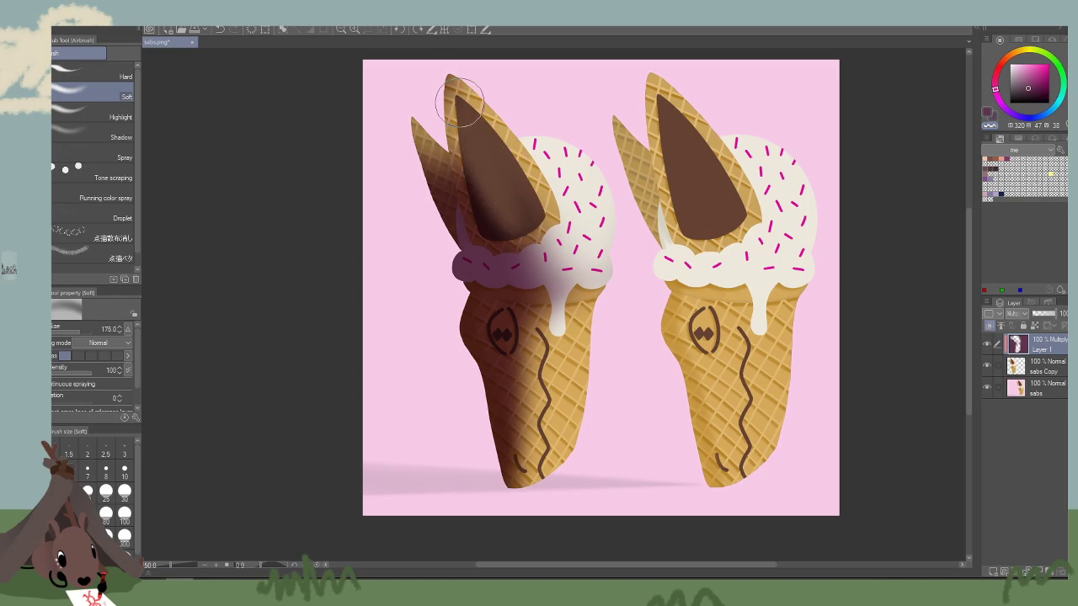
drag(467, 102, 535, 226)
mouse_move(576, 182)
mouse_down()
mouse_move(562, 253)
mouse_move(523, 269)
mouse_up()
mouse_move(557, 312)
mouse_down()
mouse_move(519, 330)
mouse_move(536, 381)
mouse_move(519, 483)
mouse_up()
Lower the Multiply layer's opacity to 62% and brush over the cone's shadow side with the soft airbrush at size 450.
click(1047, 314)
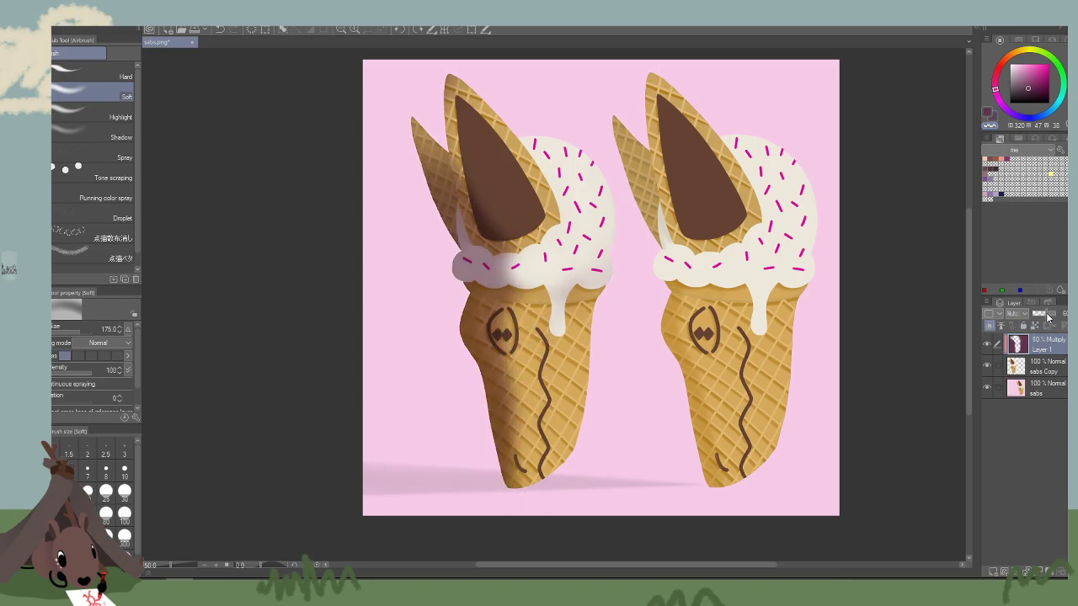
key(])
key(])
key(])
key(])
key(])
key(c)
key(])
drag(503, 350, 523, 450)
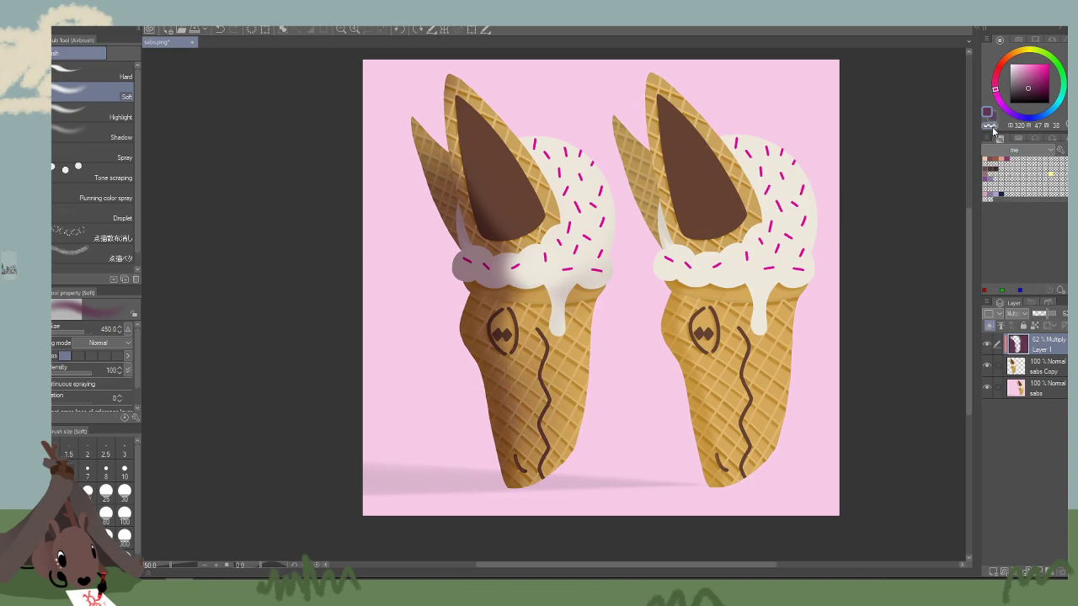
Reduce the soft airbrush to size 17.5 for detailing the edge where the copied cone's ice cream meets the waffle.
key(bracketleft)
key(bracketleft)
key(bracketleft)
key(bracketleft)
key(bracketleft)
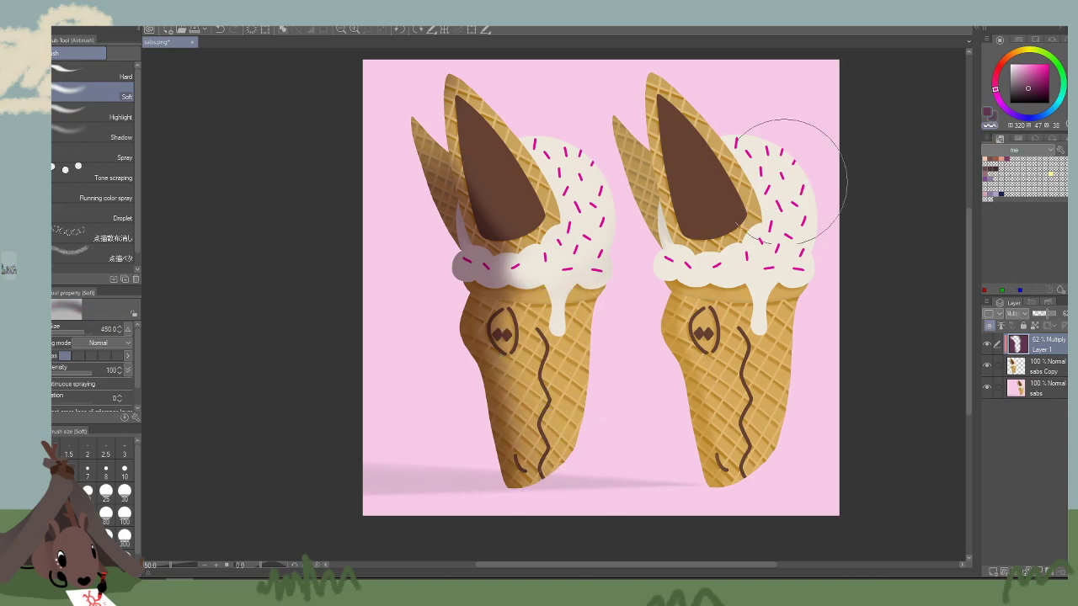
key(bracketleft)
key(bracketleft)
key(bracketleft)
key(bracketleft)
key(bracketleft)
click(414, 30)
click(354, 31)
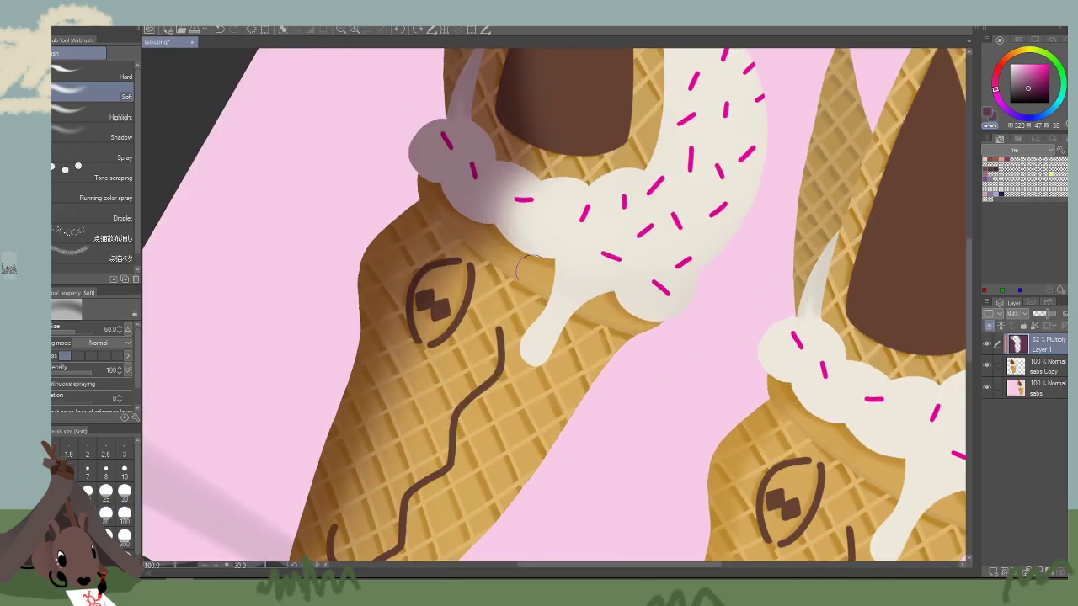
key(bracketleft)
key(bracketleft)
key(bracketleft)
key(bracketleft)
key(bracketleft)
key(bracketleft)
key(bracketleft)
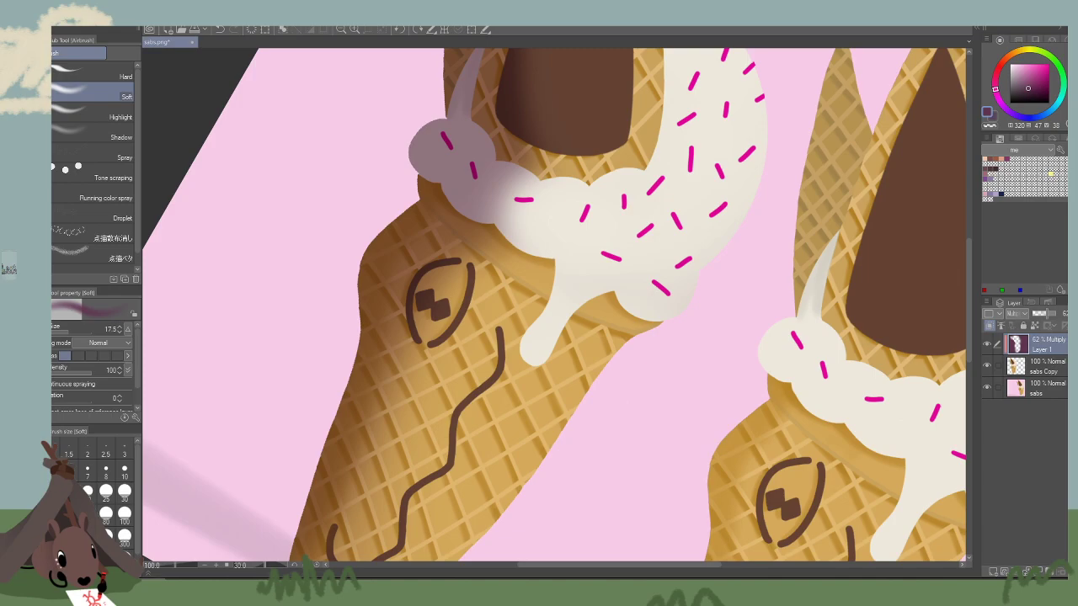
Switch to the browser and search the web for "tier lists eggs".
key(alt+Tab)
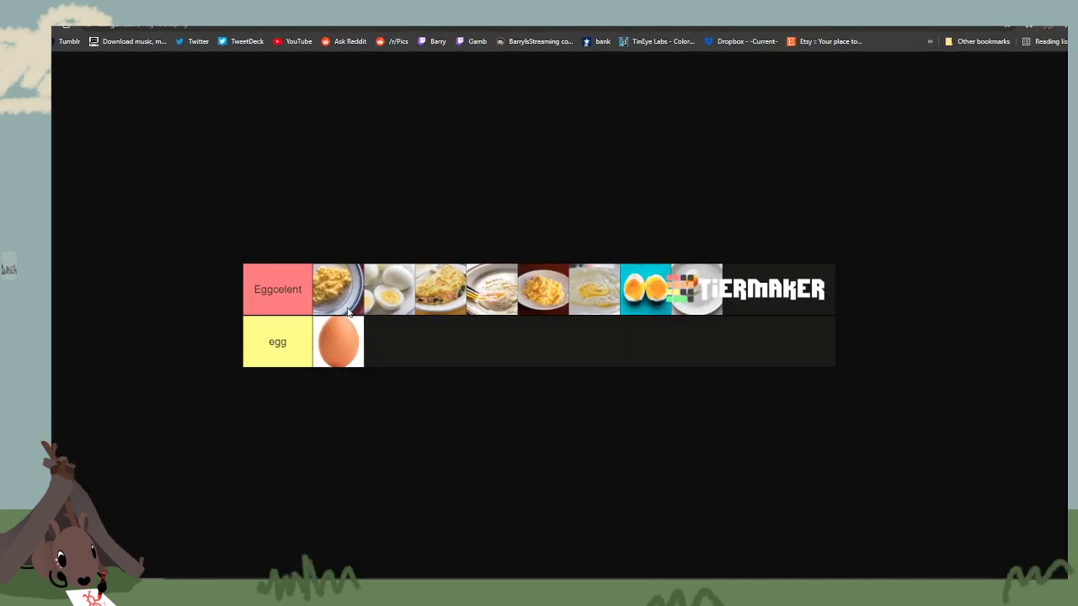
click(337, 27)
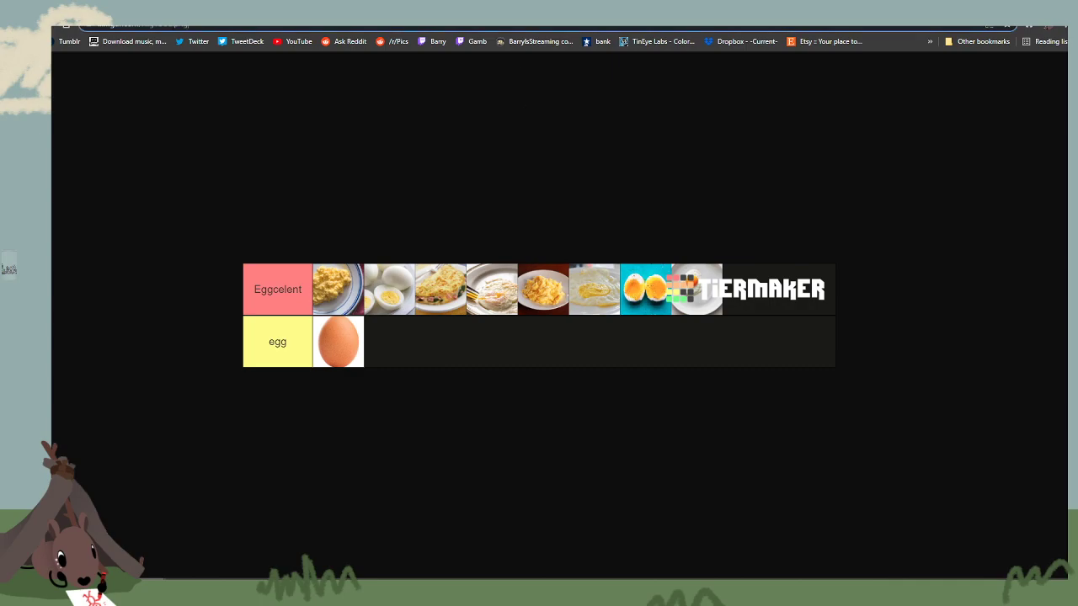
text(t)
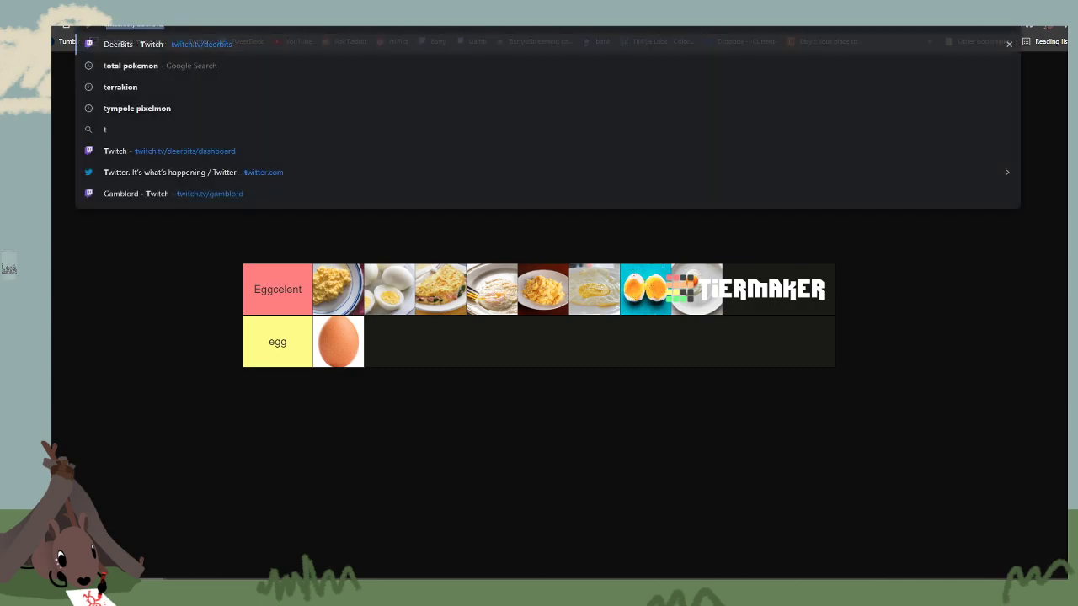
text(ier lists eggs)
key(Return)
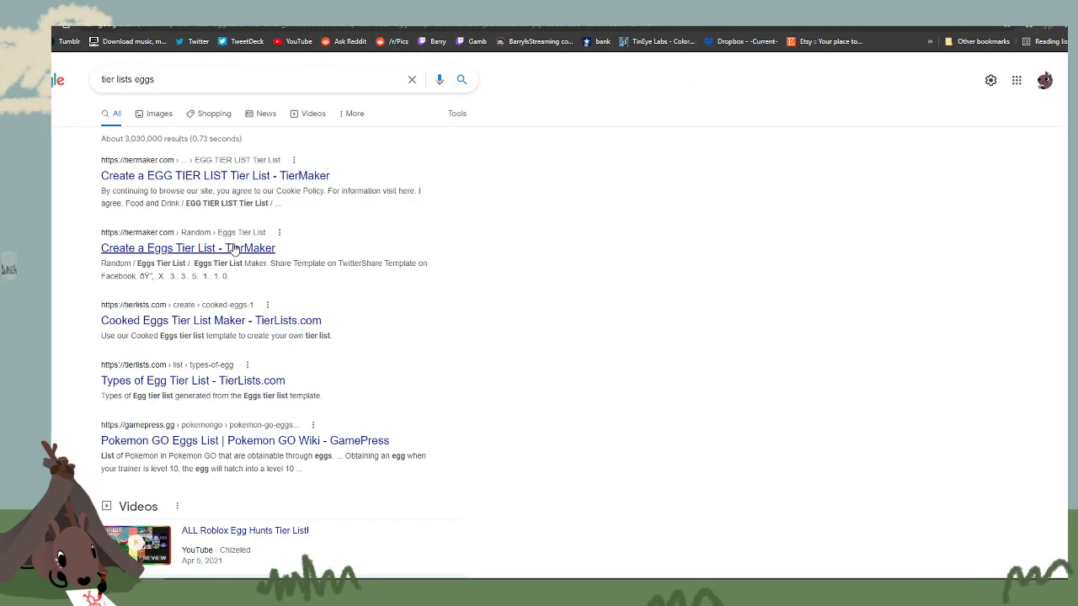
Check the Cooked Eggs and Types of Egg pages on TierLists.com and return to the search results.
click(214, 323)
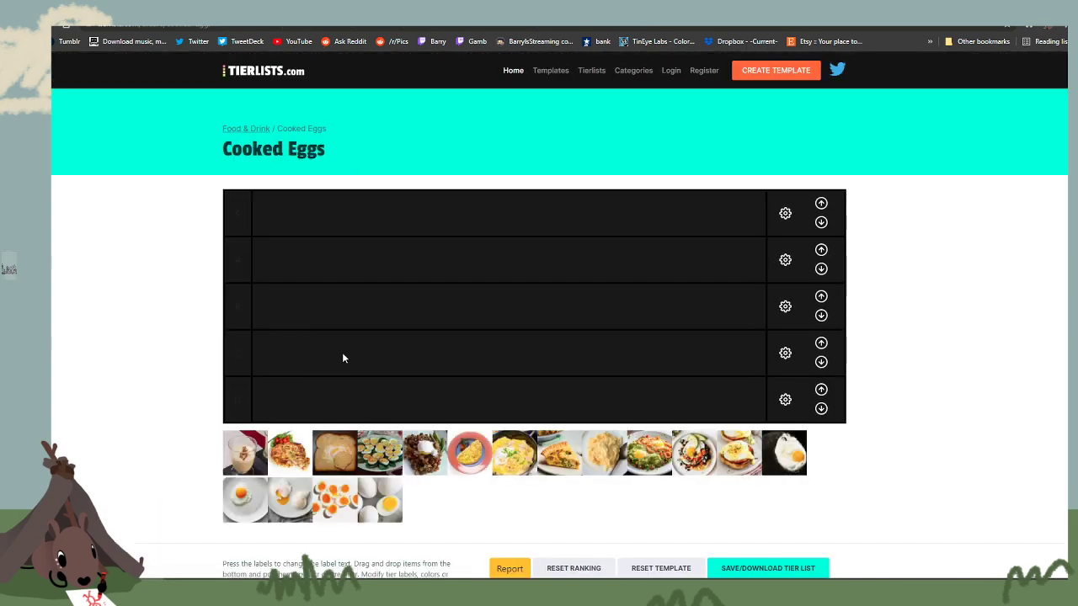
key(alt+Left)
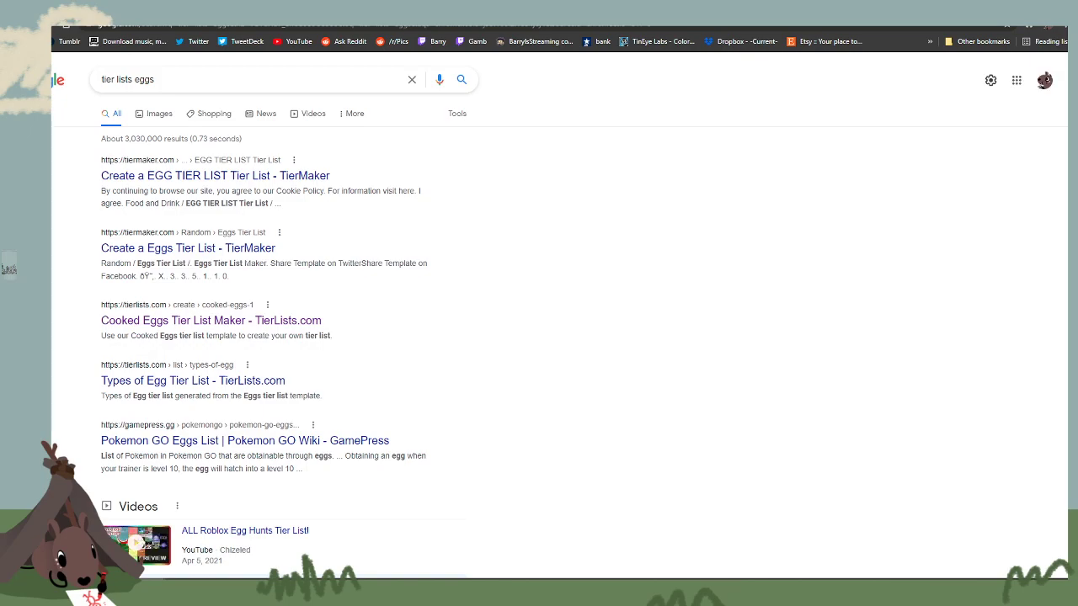
click(241, 382)
scroll(152, 387, down, 2)
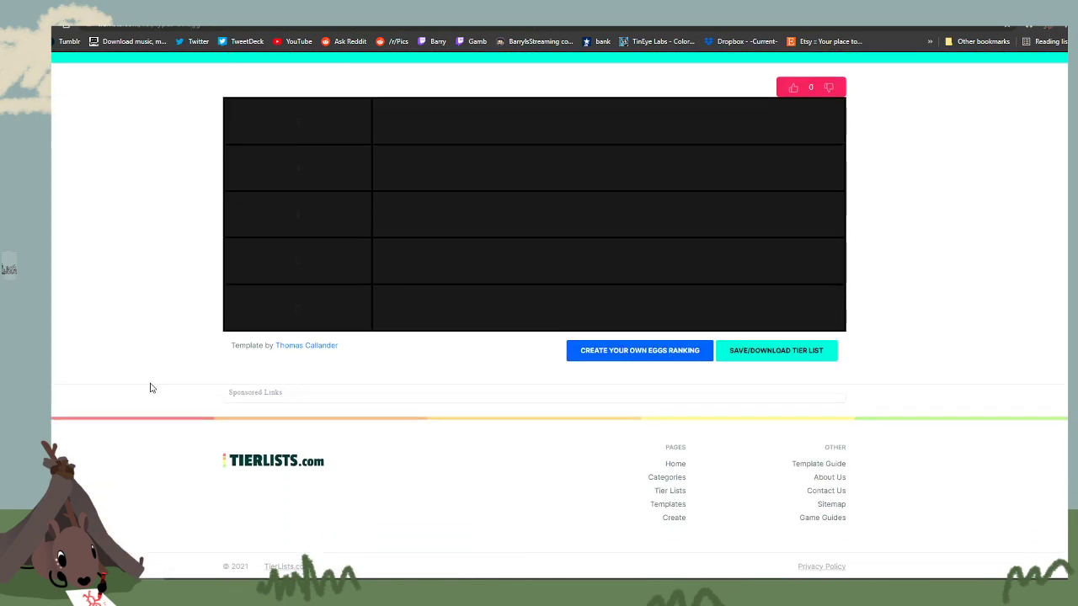
scroll(152, 387, up, 2)
key(alt+Left)
scroll(321, 428, down, 3)
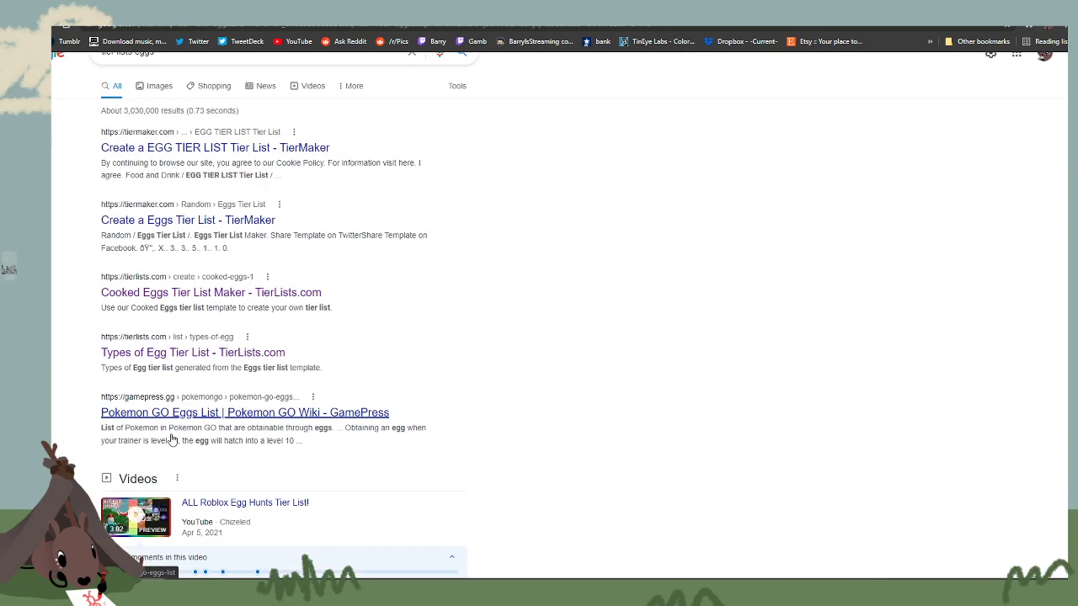
scroll(321, 428, up, 3)
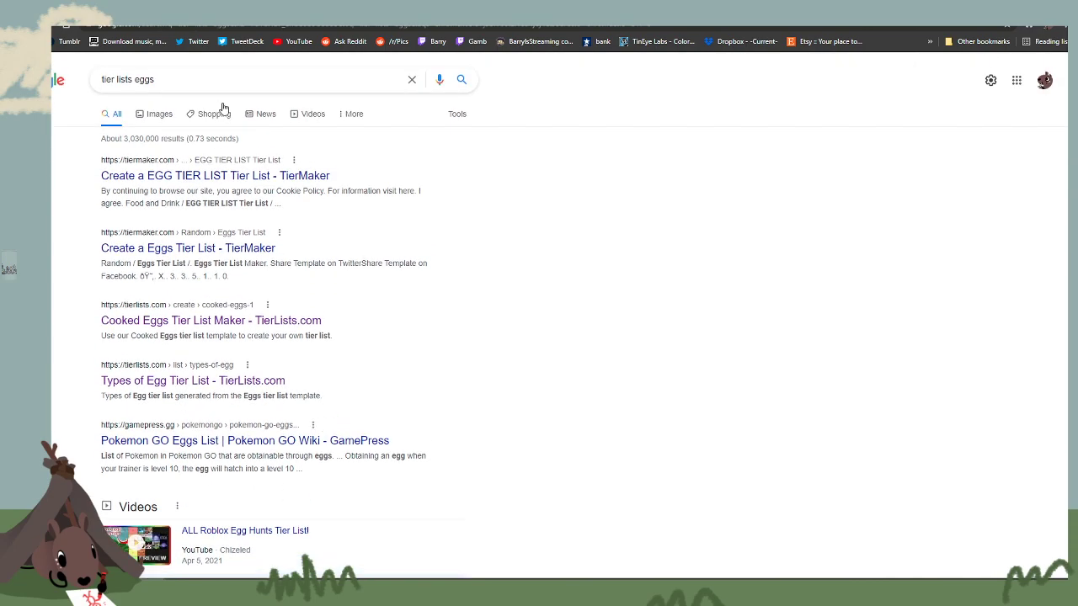
Look over TierMaker's EGG TIER LIST template, dismissing the ad-blocker notice, and go back to the results.
click(244, 176)
scroll(257, 242, down, 2)
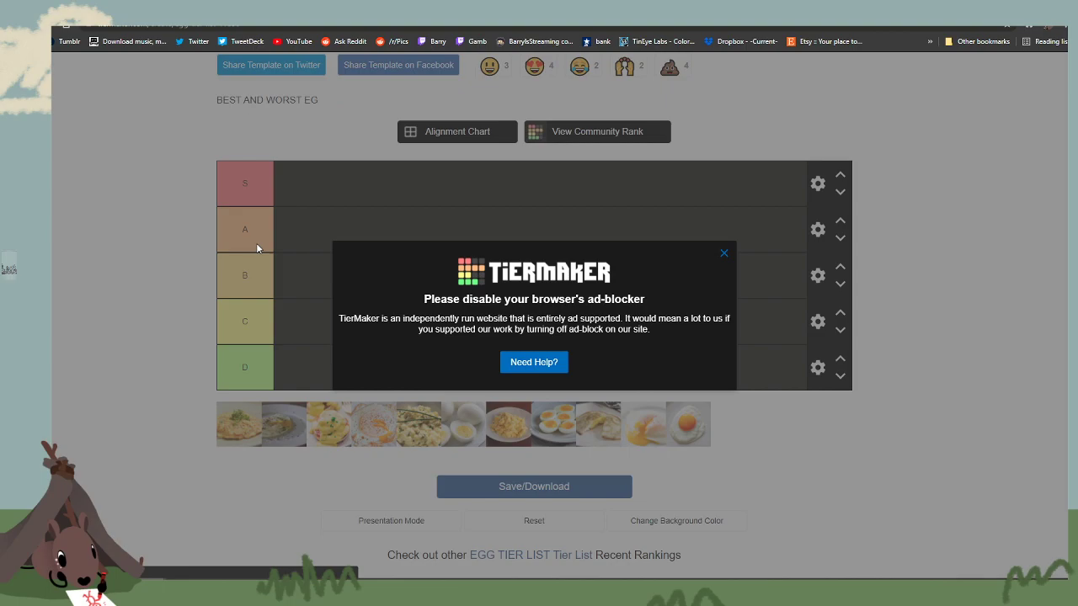
click(133, 295)
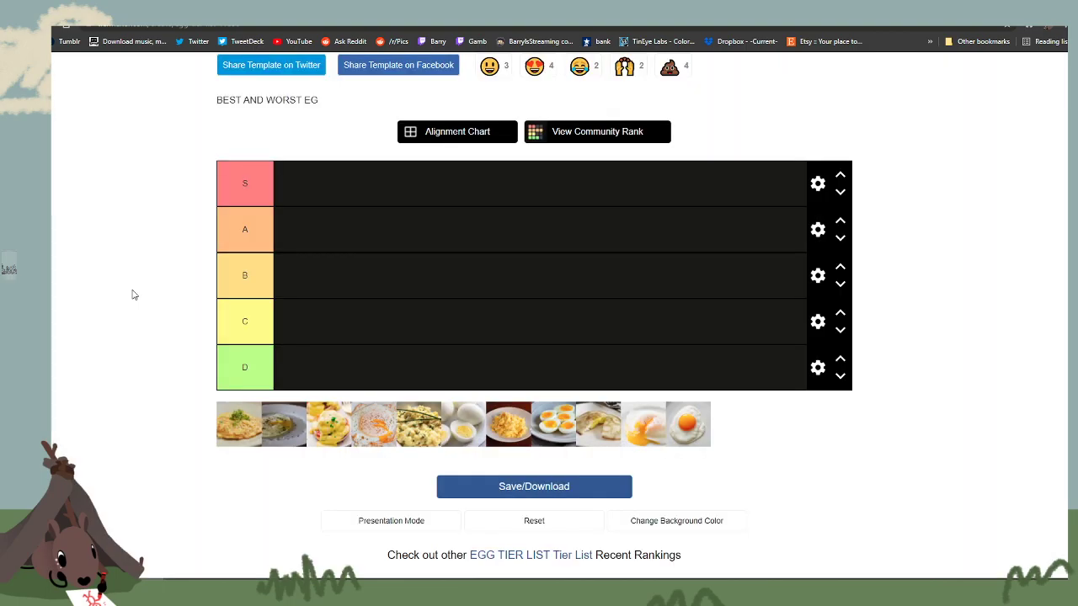
key(alt+Left)
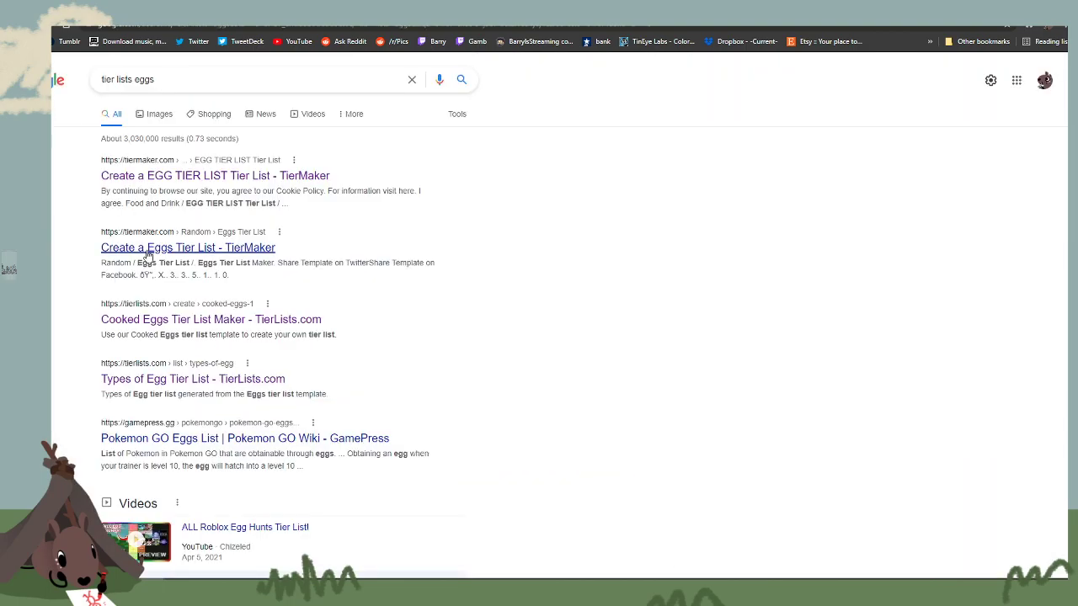
Open TierMaker's Eggs Tier List and rank the egg sandwich in A, the egg salad in B and the fried egg in Eggcelent.
click(145, 246)
scroll(95, 254, down, 3)
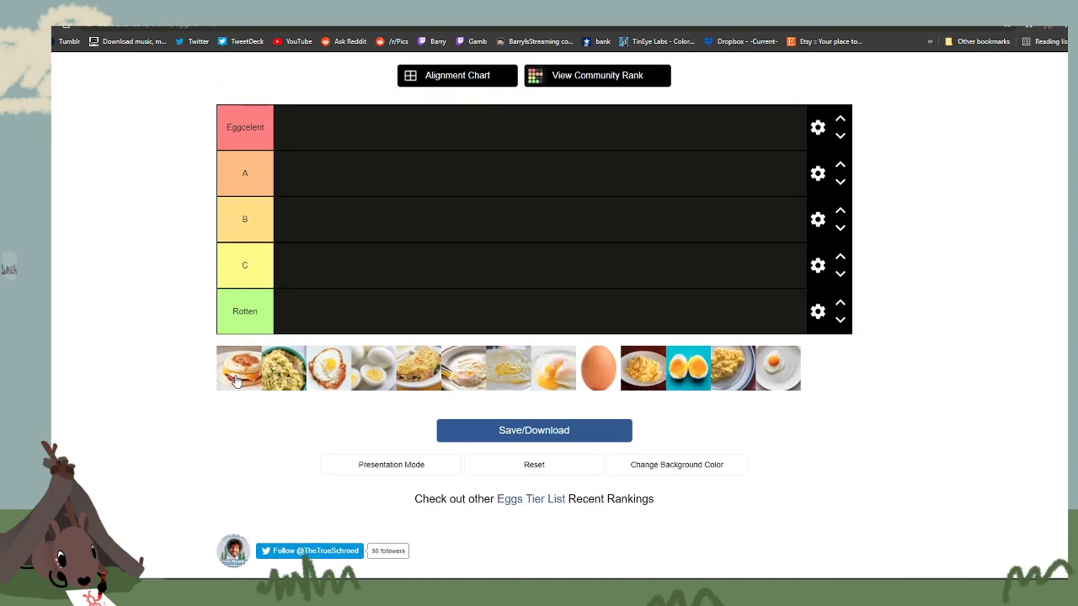
drag(237, 380, 333, 178)
drag(252, 379, 299, 220)
drag(227, 379, 309, 128)
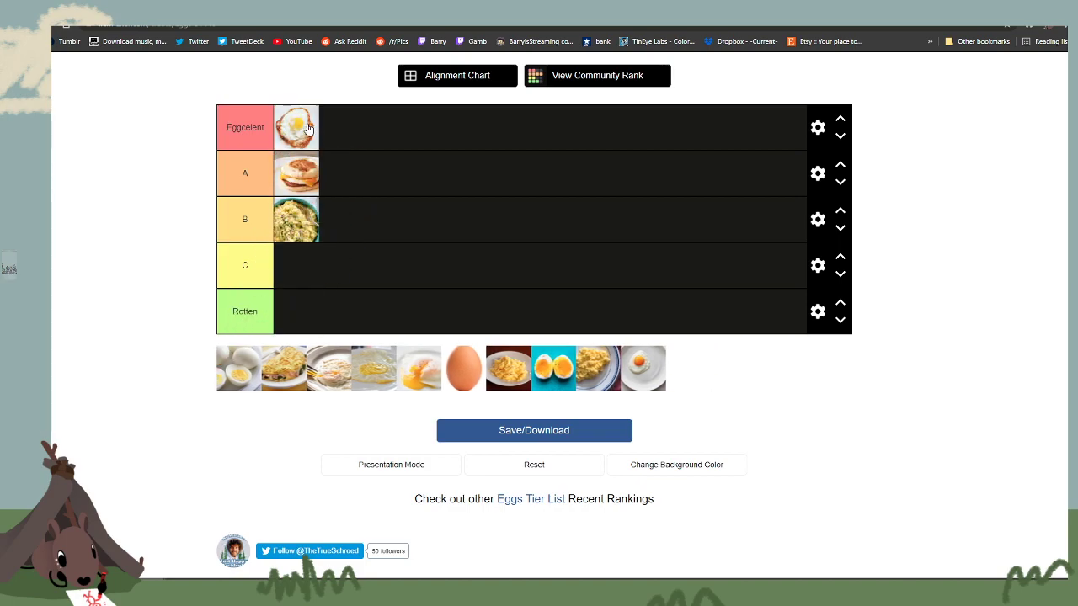
Rank the boiled eggs in Eggcelent, omelette in Rotten, egg with fork in B, folded fried egg in A and runny poached egg in C.
drag(243, 371, 310, 313)
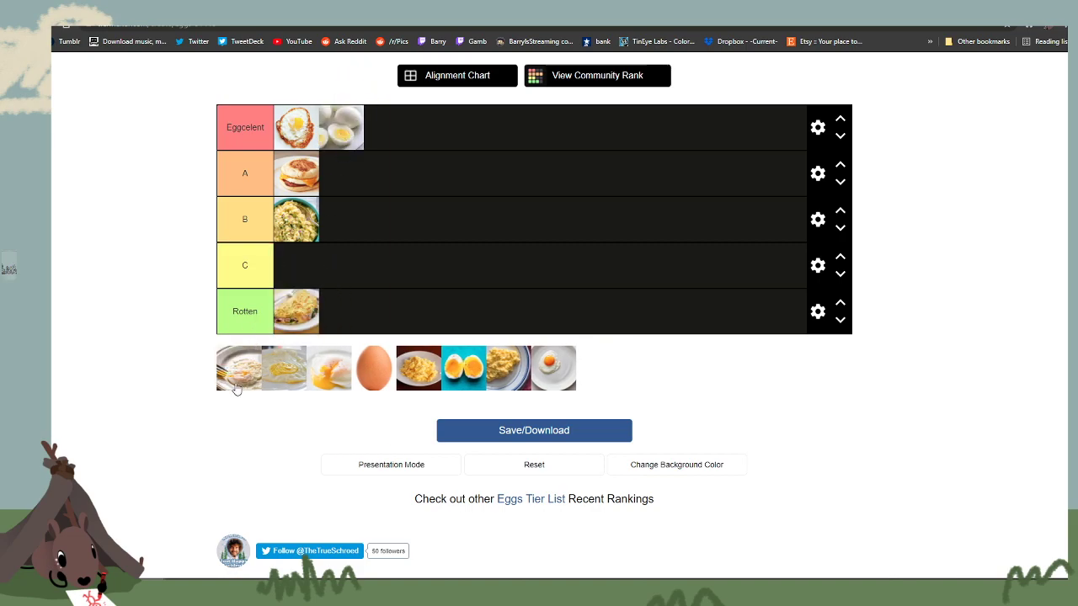
drag(236, 387, 343, 256)
drag(248, 383, 389, 174)
drag(254, 378, 411, 271)
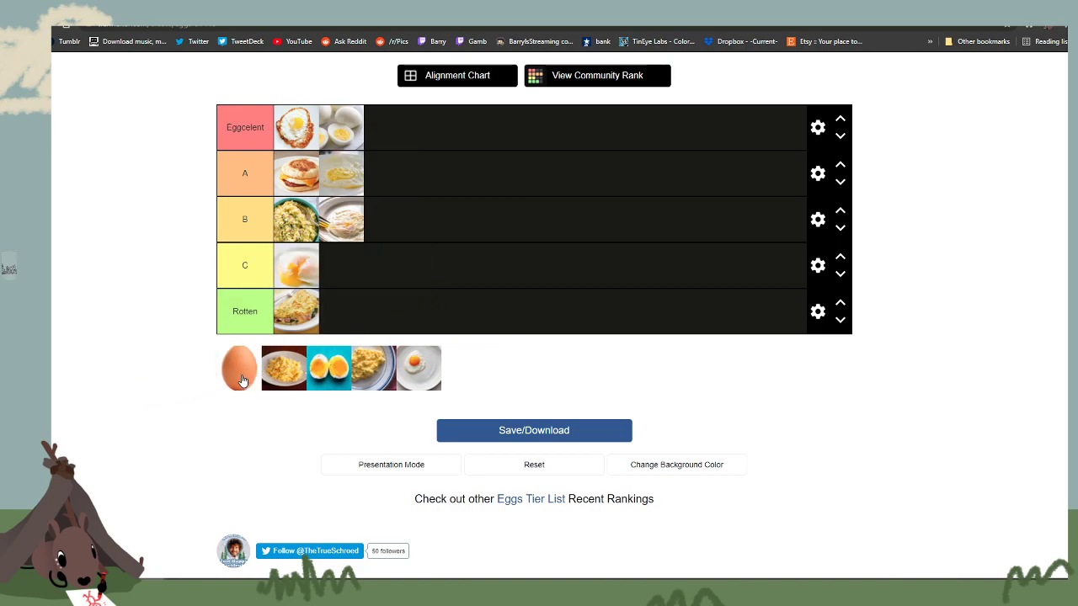
Return the whole egg to the unranked images, put the scrambled eggs in B before the egg salad, and the soft-boiled halves in A.
drag(240, 370, 425, 316)
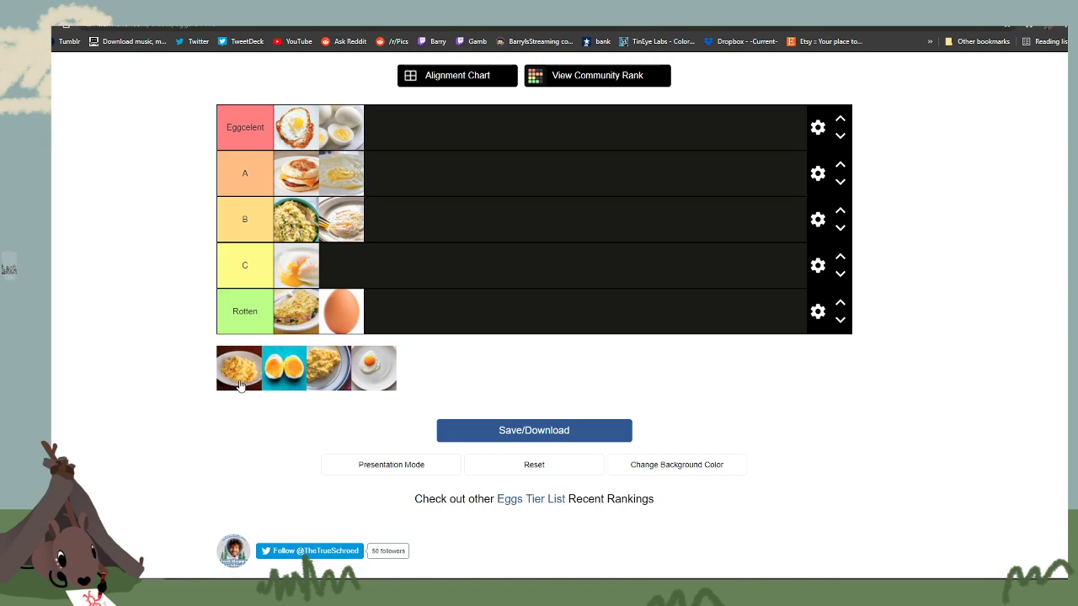
drag(345, 315, 398, 238)
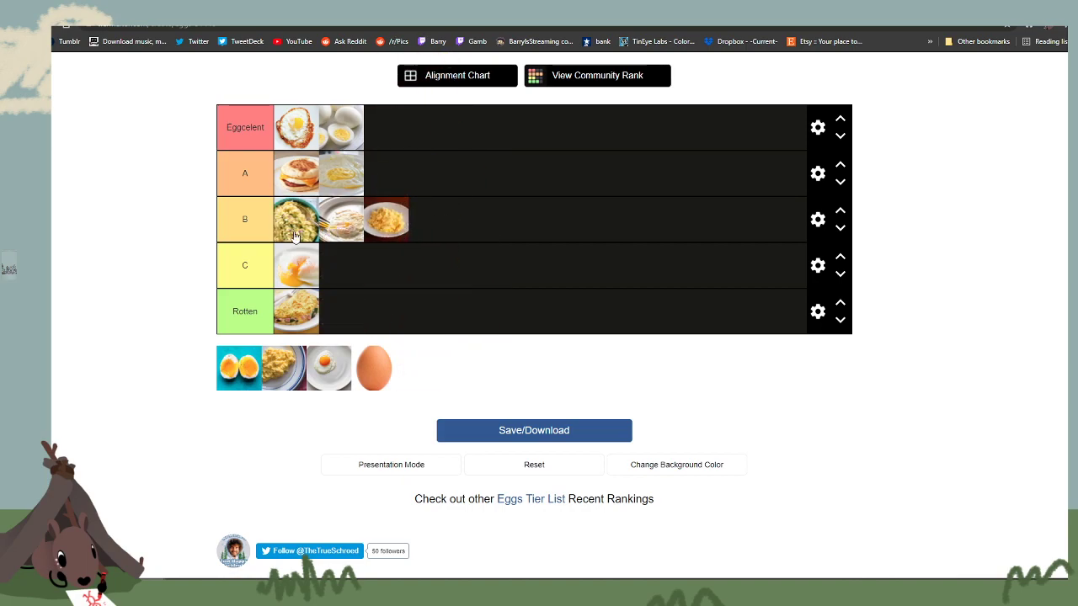
drag(295, 236, 380, 231)
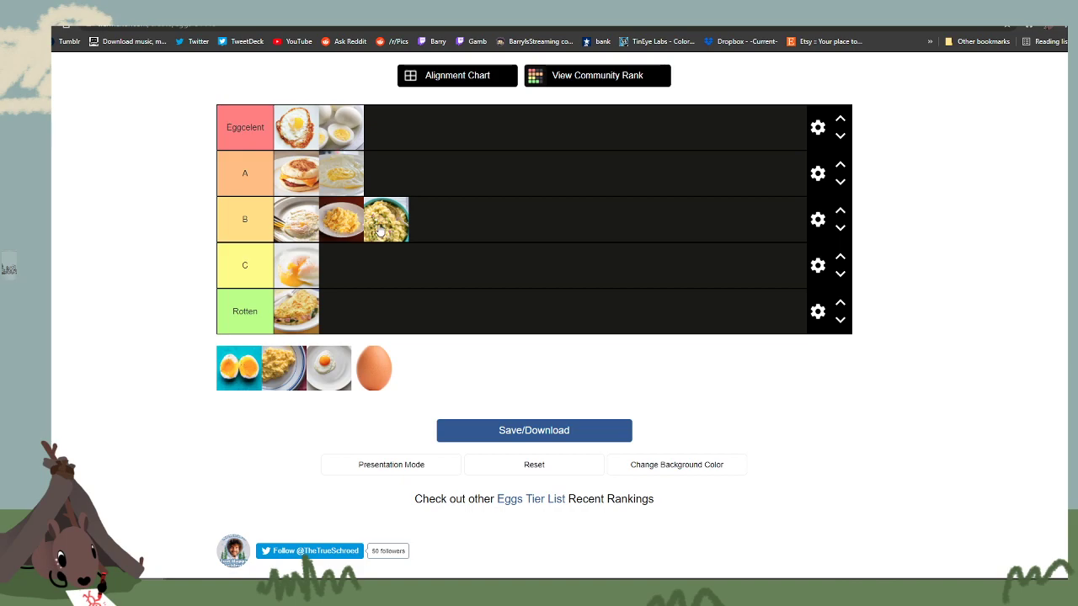
drag(246, 385, 417, 181)
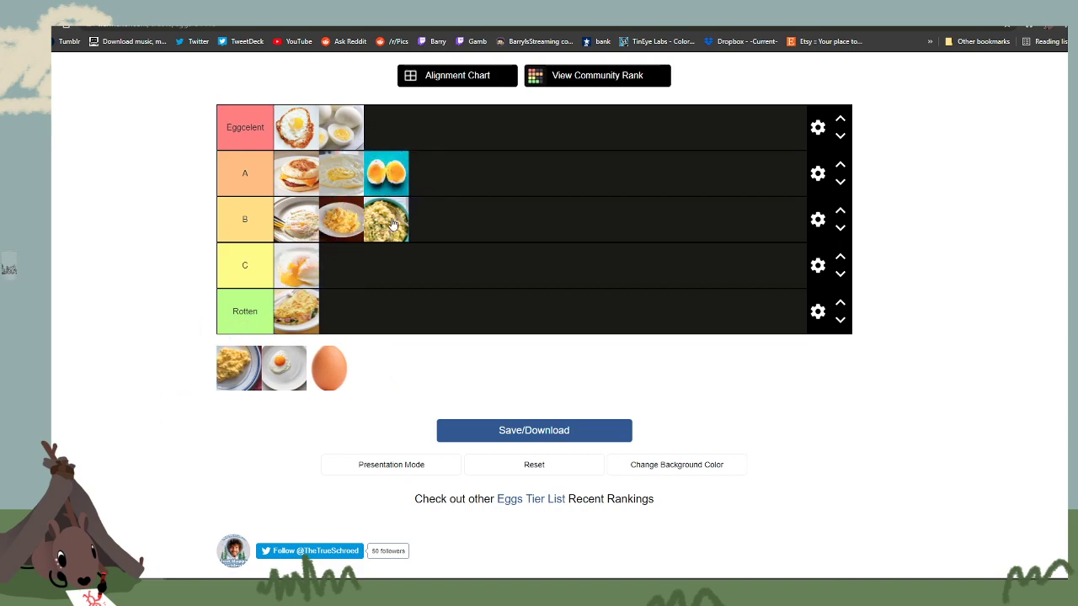
Rank the remaining scrambled eggs in B, the small sunny-side-up egg in Eggcelent and the whole brown egg in C.
drag(246, 384, 540, 223)
drag(244, 383, 499, 144)
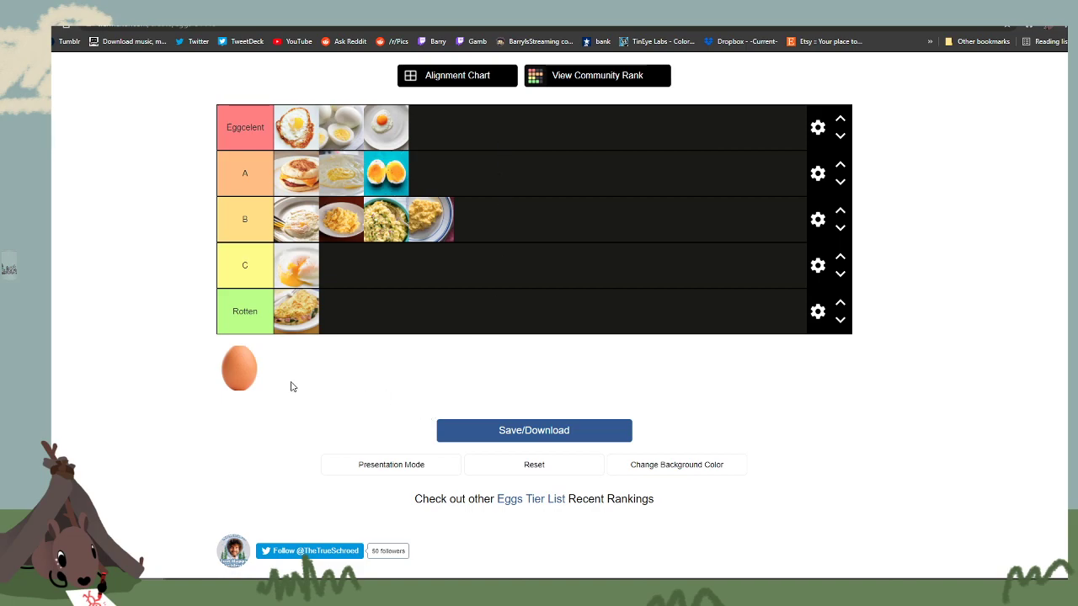
drag(253, 375, 367, 266)
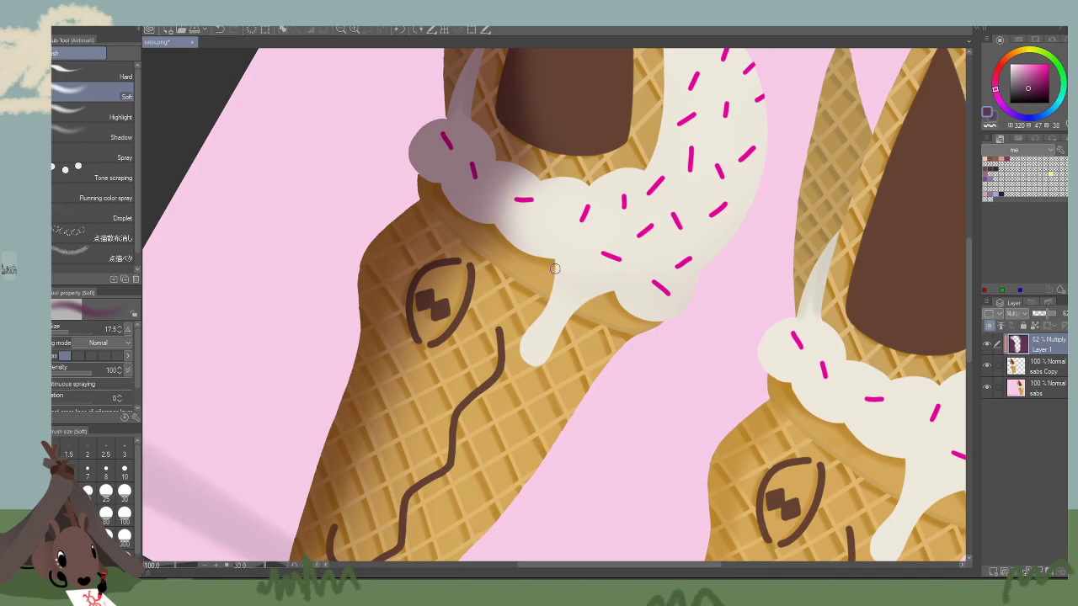
Airbrush a dark shadow along the left edge of the vanilla drip at size 17.5 and thin it with transparent at size 35.
mouse_move(550, 276)
mouse_down()
mouse_move(546, 284)
mouse_move(552, 257)
mouse_move(524, 364)
mouse_up()
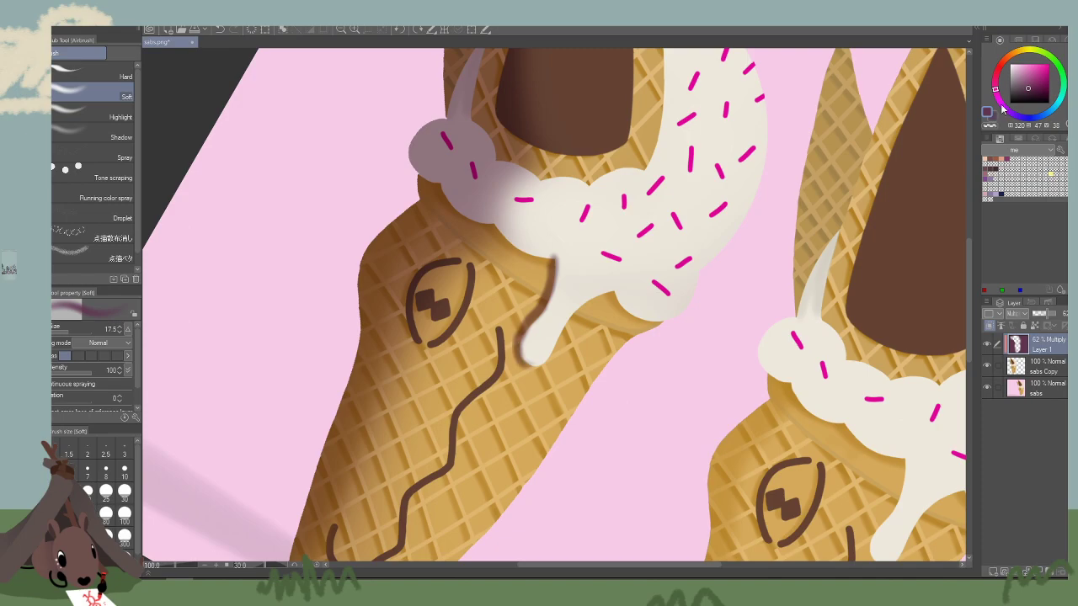
key(bracketright)
key(bracketright)
key(bracketright)
key(bracketright)
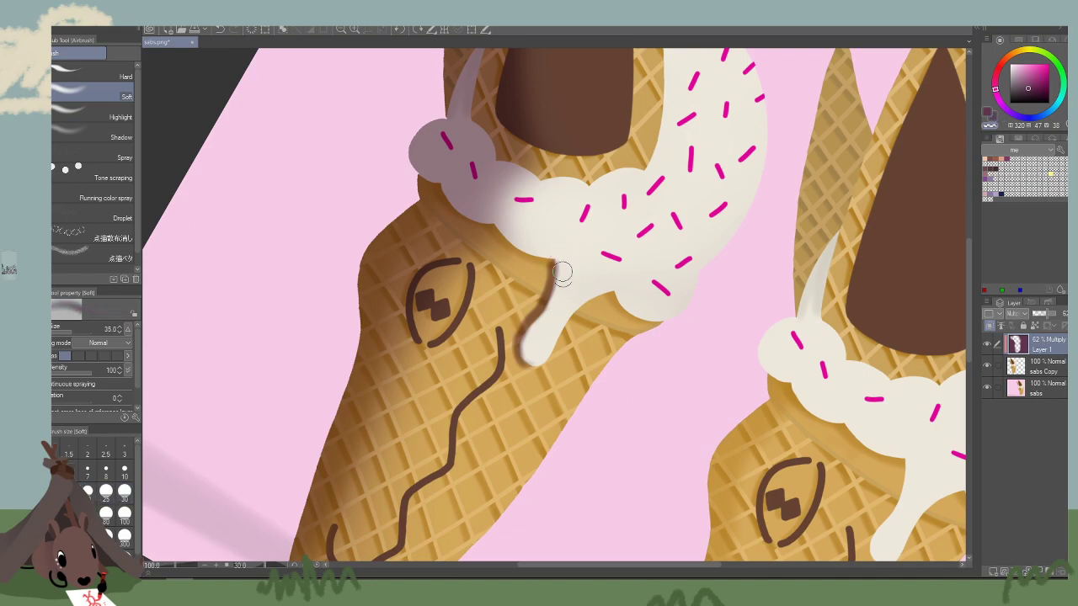
mouse_move(562, 271)
mouse_down()
mouse_move(546, 340)
mouse_move(530, 352)
mouse_move(542, 348)
mouse_move(547, 374)
mouse_move(517, 329)
mouse_up()
Fade the outer side of the drip's shadow with the transparent Soft airbrush at size 90, redoing the first stroke.
key(bracketright)
key(bracketright)
key(bracketright)
key(bracketright)
key(bracketright)
key(bracketright)
key(bracketright)
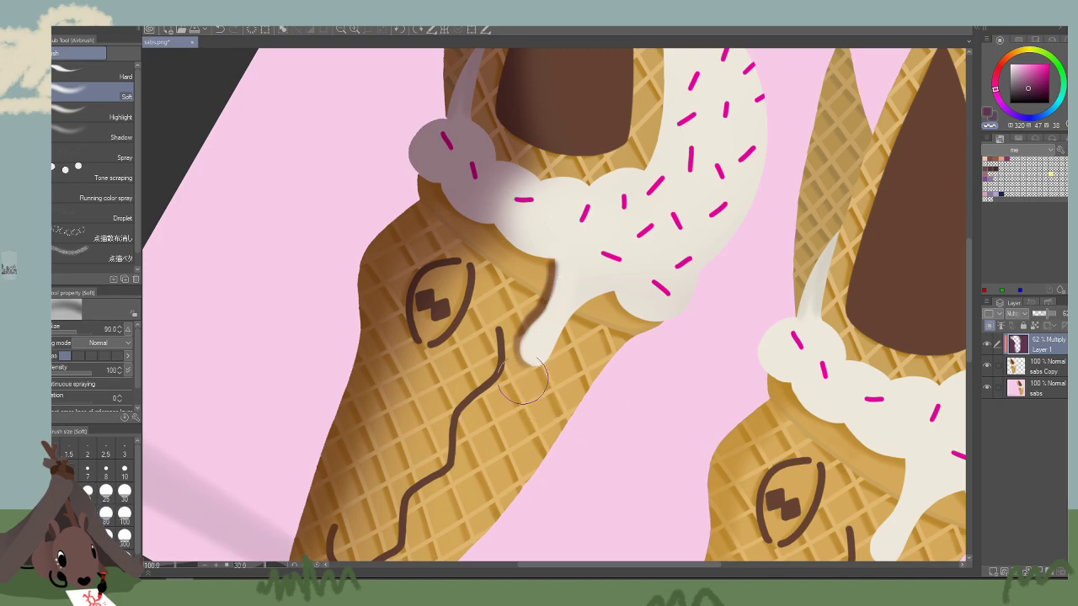
mouse_move(523, 379)
mouse_down()
mouse_move(549, 253)
mouse_move(516, 302)
mouse_move(510, 379)
mouse_up()
key(ctrl+z)
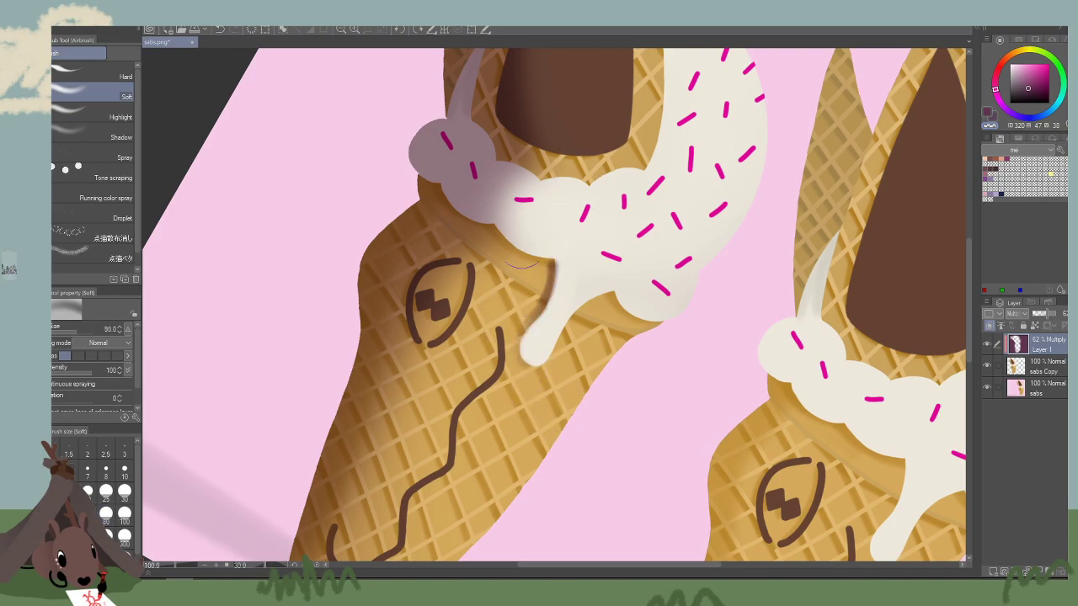
mouse_move(537, 254)
mouse_down()
mouse_move(524, 310)
mouse_move(522, 287)
mouse_up()
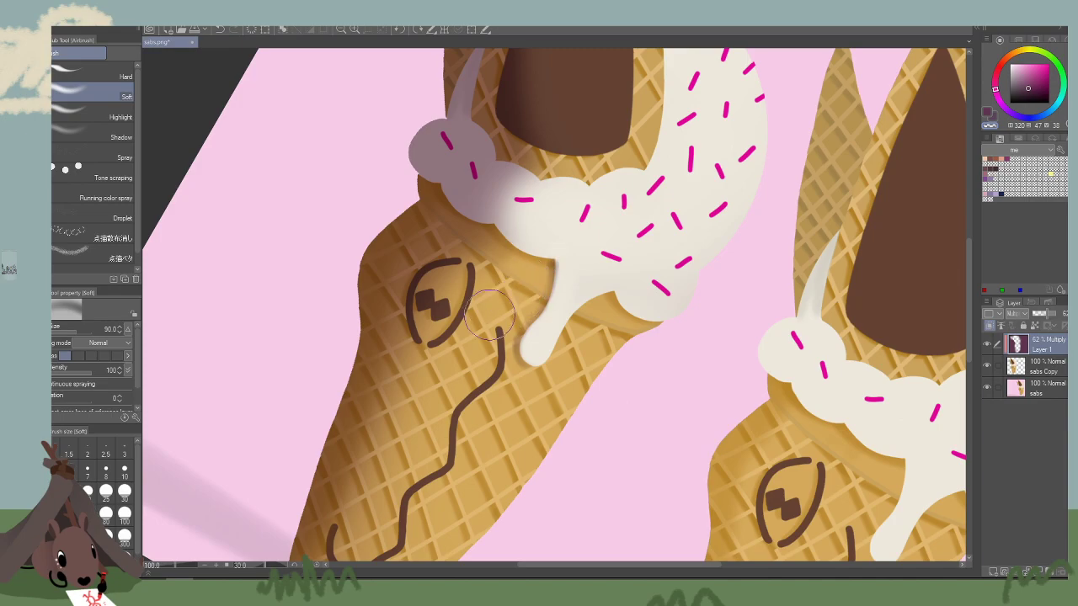
Reset the canvas rotation to upright and compare the shaded cone with the original beside it.
click(338, 28)
click(337, 29)
click(336, 29)
click(336, 29)
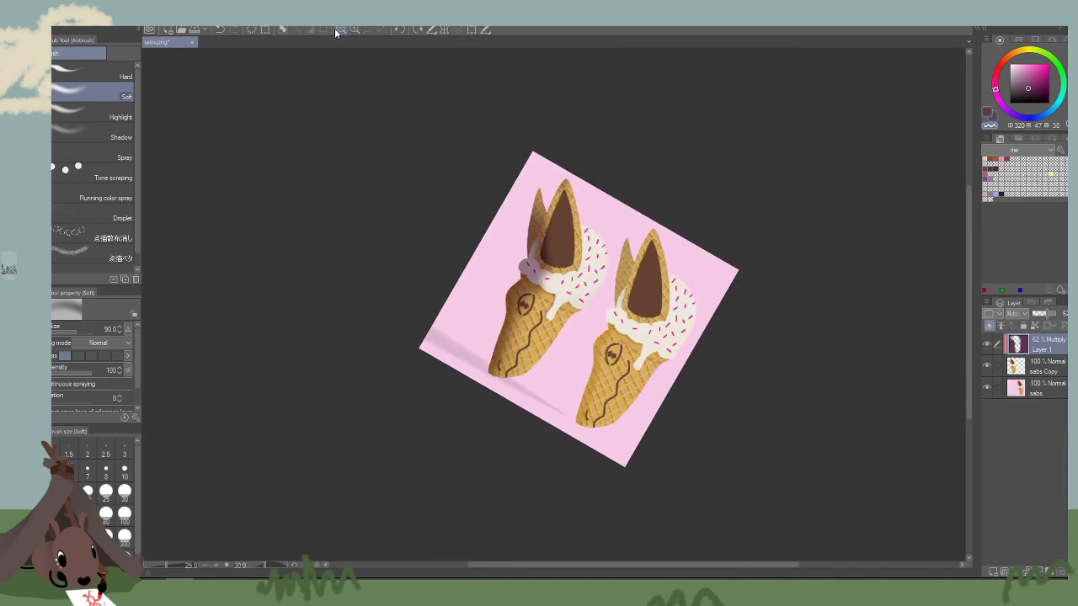
click(419, 29)
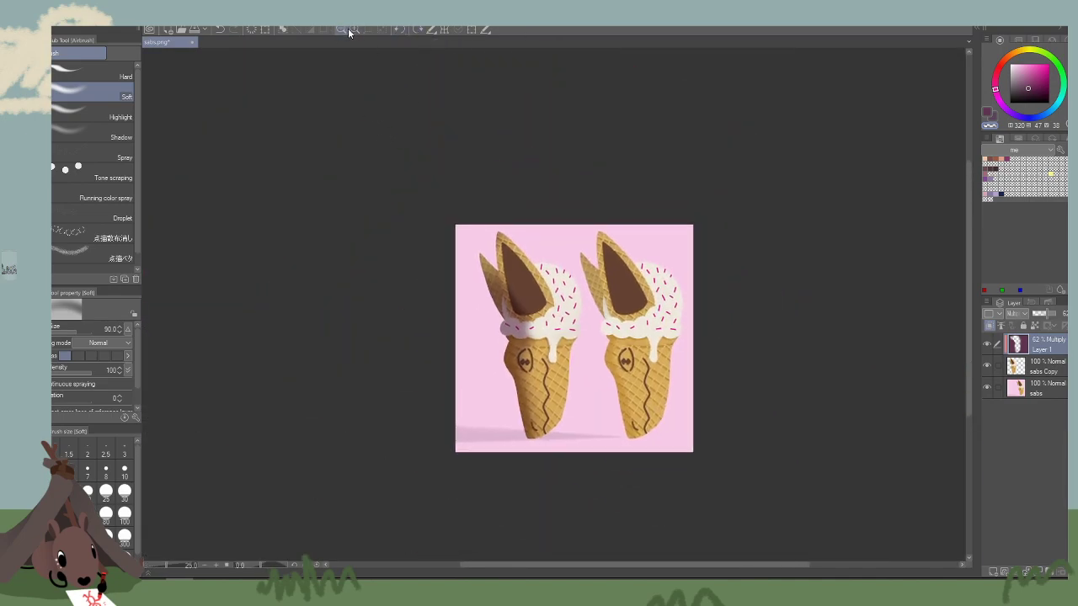
click(351, 29)
click(352, 30)
click(352, 30)
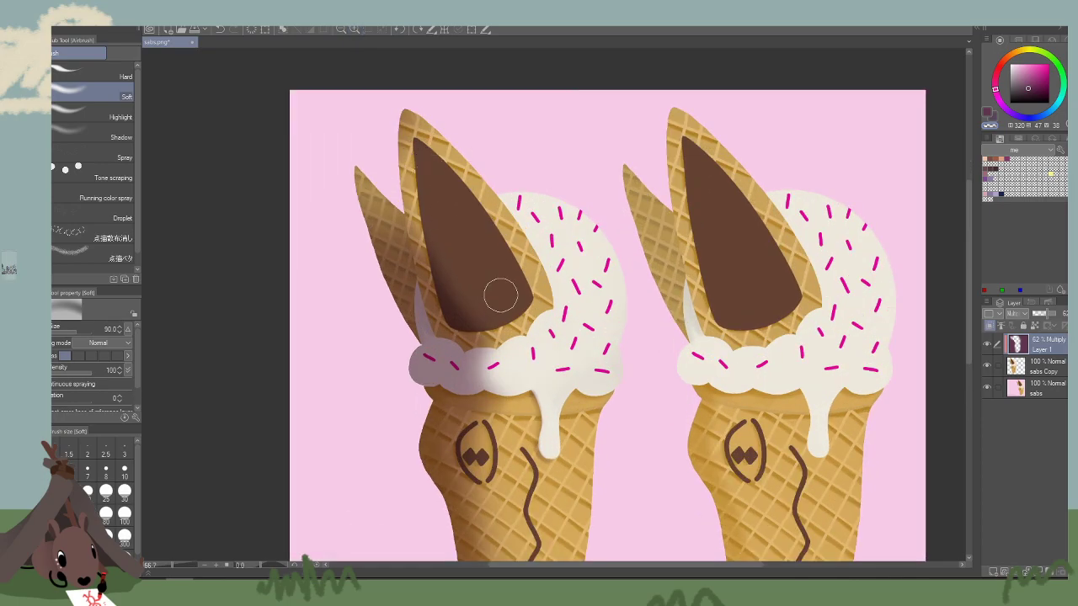
Darken the left edge of the shaded cone's chocolate ear interior with the purple Soft airbrush at size 17.5.
key(bracketleft)
key(bracketleft)
key(bracketleft)
key(bracketleft)
key(bracketleft)
key(bracketleft)
key(bracketleft)
key(bracketleft)
key(bracketleft)
key(bracketleft)
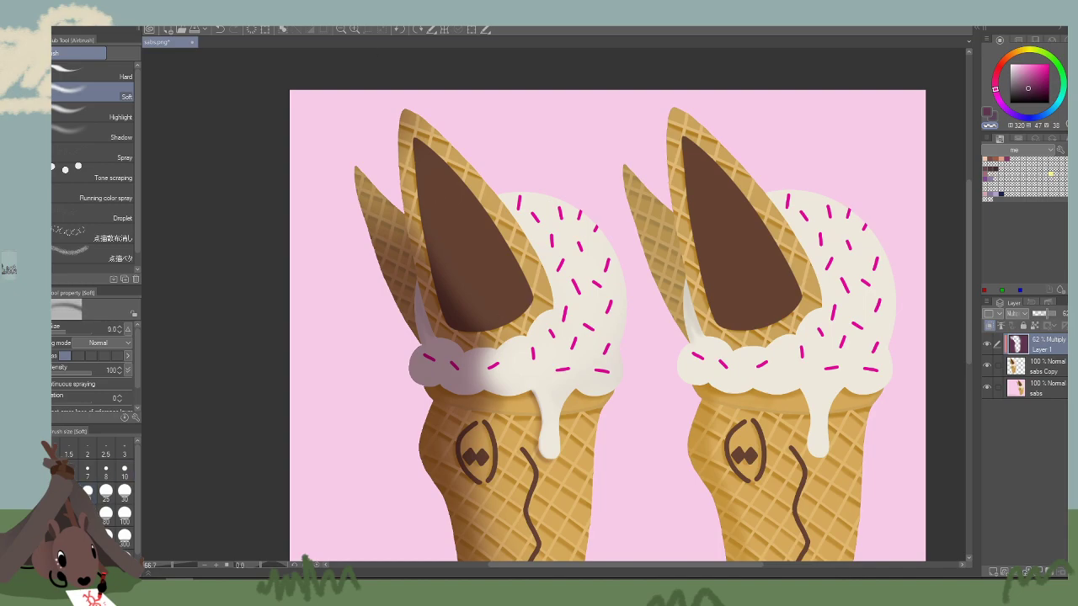
key(bracketright)
key(bracketright)
key(ctrl+z)
click(987, 113)
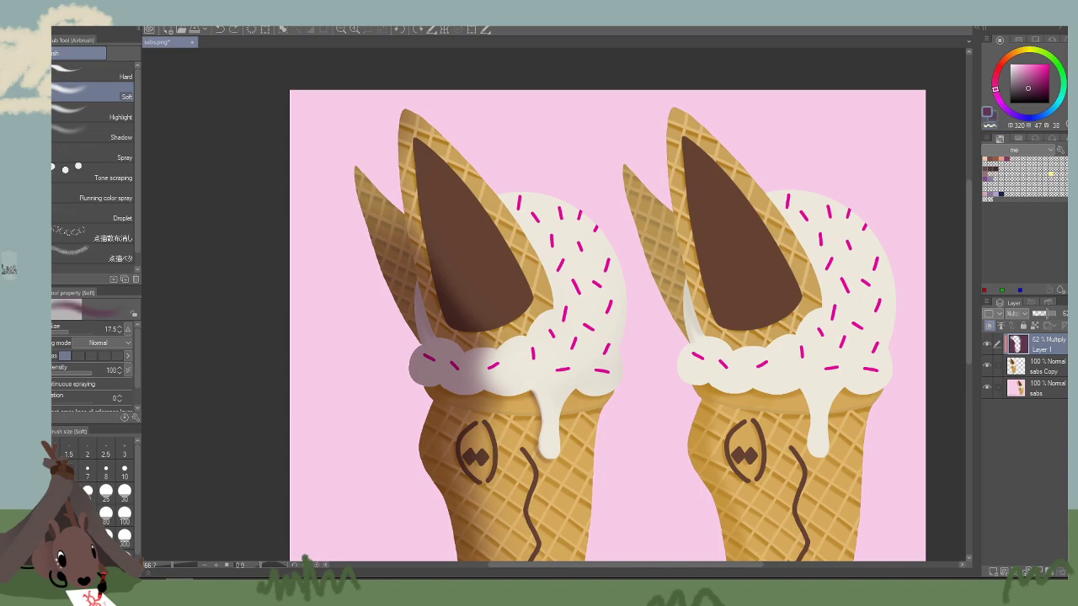
drag(415, 142, 435, 274)
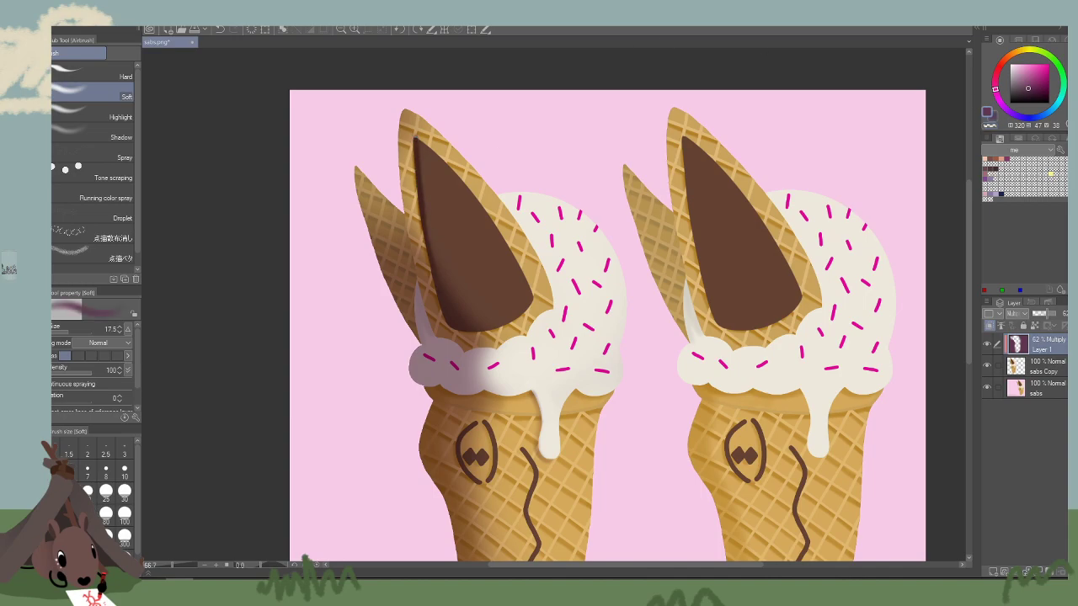
Cover the whole chocolate ear interior with dark shadow, enlarging the Soft airbrush up to size 80.
key(bracketright)
key(bracketright)
key(bracketright)
key(bracketright)
mouse_move(418, 145)
mouse_down()
mouse_move(455, 325)
mouse_move(421, 179)
mouse_move(457, 293)
mouse_move(427, 131)
mouse_move(454, 297)
mouse_move(487, 322)
mouse_move(438, 262)
mouse_move(501, 318)
mouse_move(474, 251)
mouse_move(515, 292)
mouse_move(494, 241)
mouse_move(417, 144)
mouse_move(439, 221)
mouse_move(509, 278)
mouse_up()
key(bracketright)
key(bracketright)
key(bracketright)
drag(994, 131, 1001, 129)
key(bracketright)
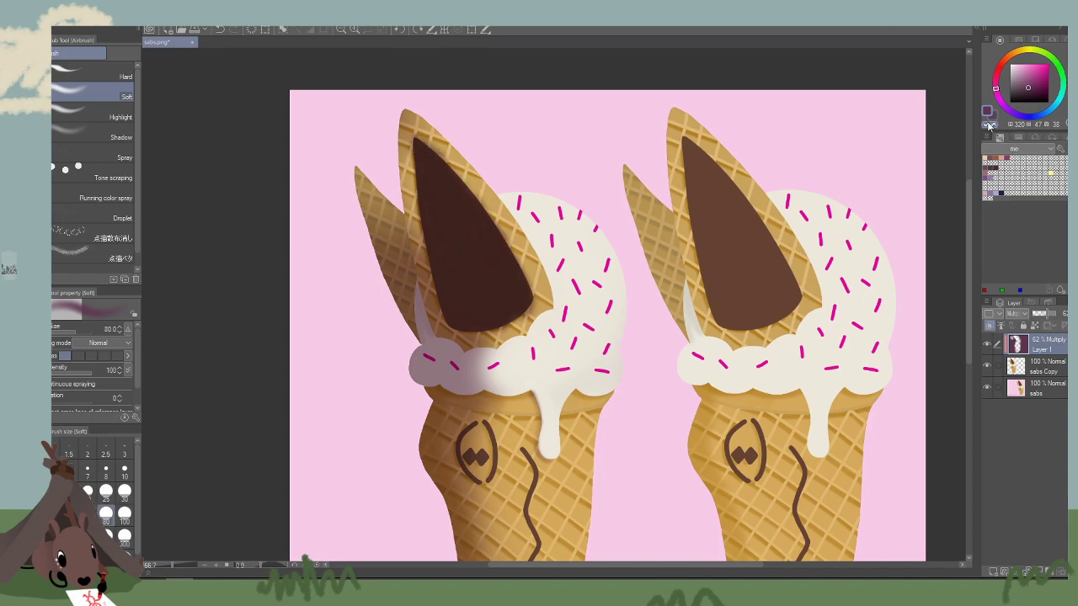
Try to lift the shadow from the left side of the chocolate interior with the transparent airbrush at size 100.
click(990, 124)
key(bracketright)
key(bracketright)
mouse_move(427, 141)
mouse_down()
mouse_move(439, 246)
mouse_move(441, 175)
mouse_up()
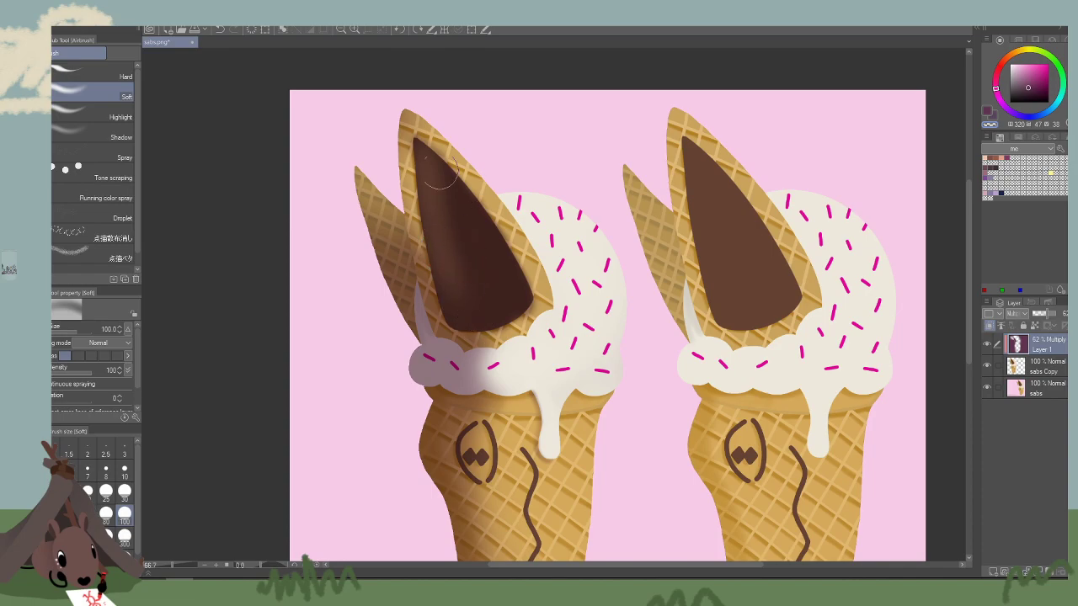
key(ctrl+z)
key(bracketleft)
key(bracketleft)
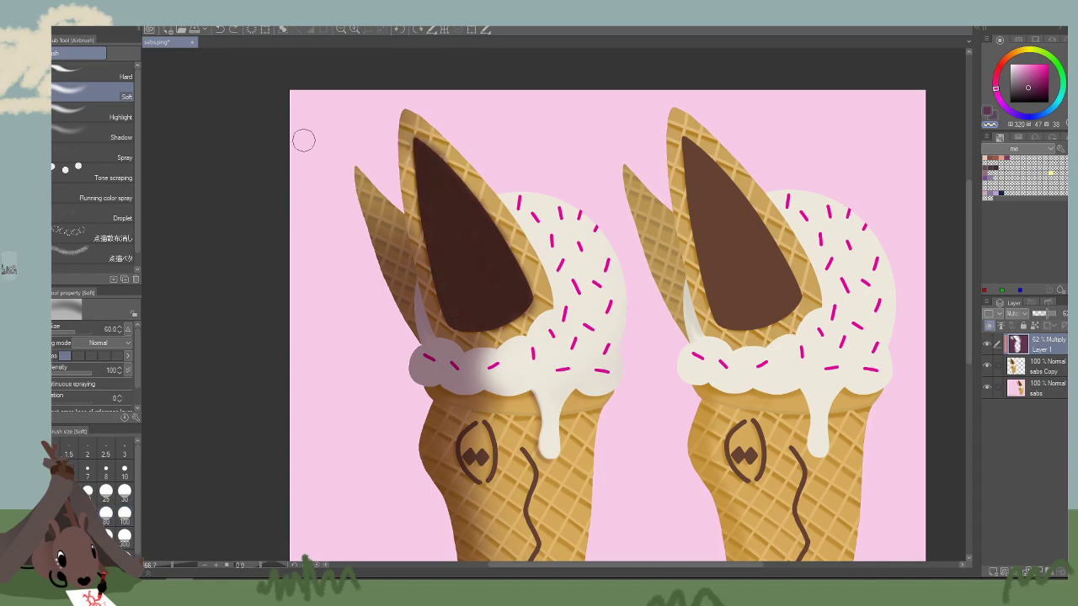
Auto-select the chocolate ear interior on the sabs Copy layer and return to the Soft airbrush on Layer 1.
click(36, 121)
click(1039, 367)
click(457, 240)
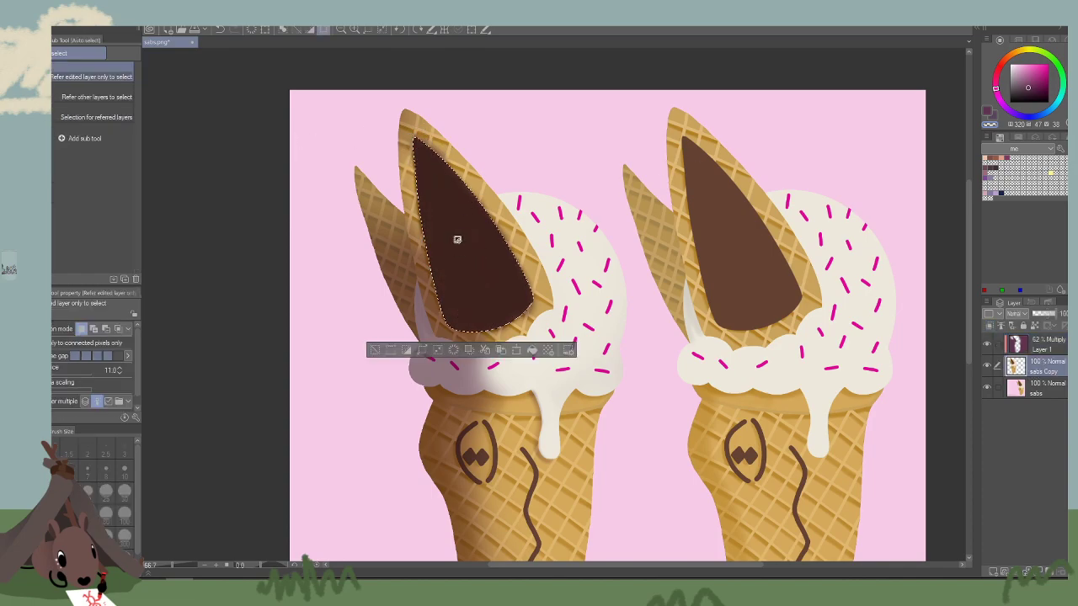
key(b)
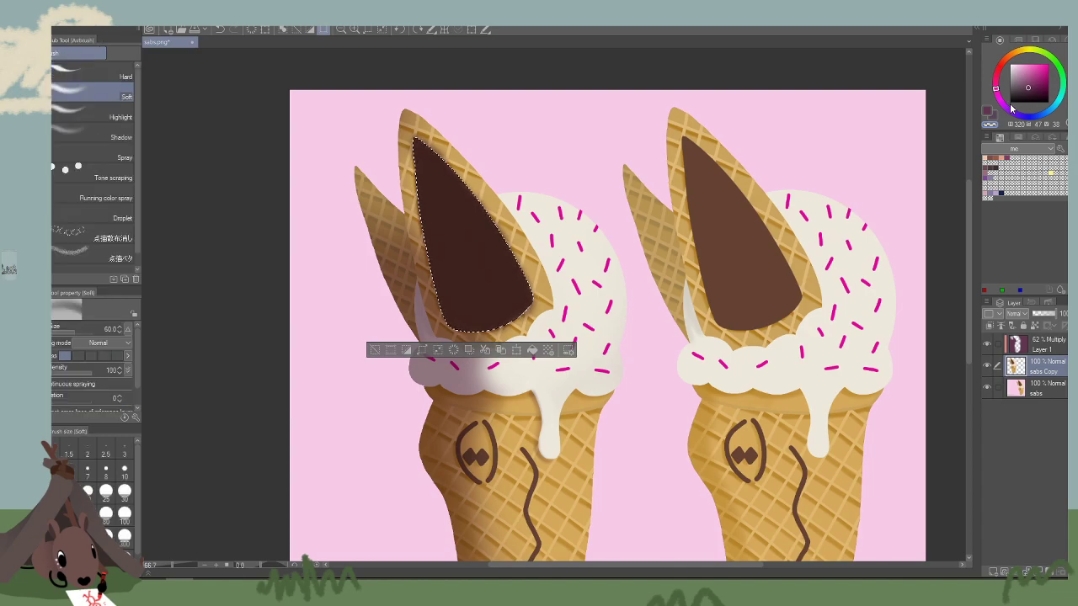
click(1039, 347)
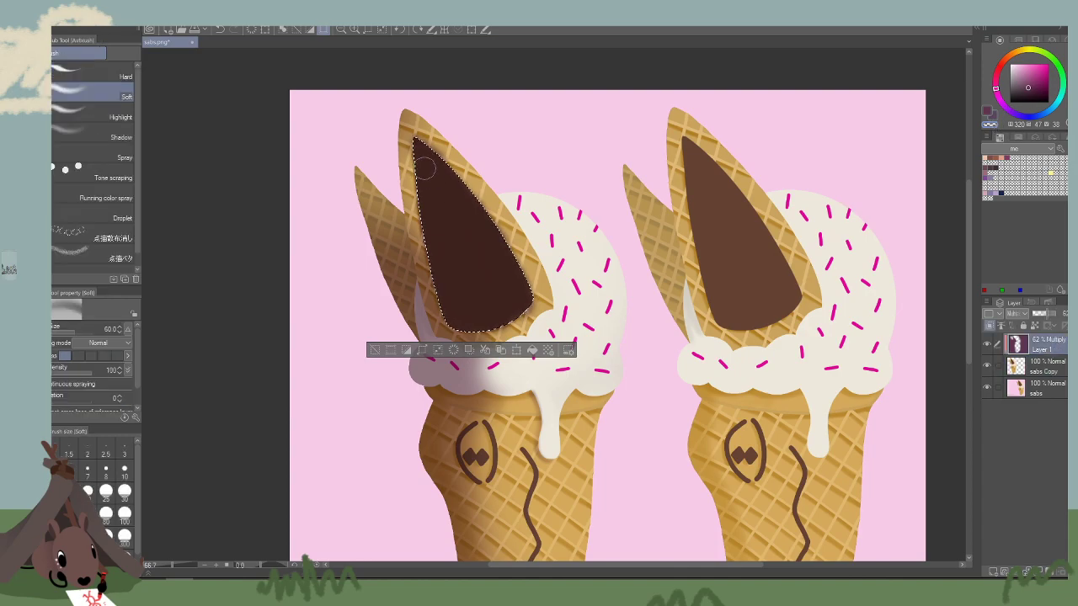
Erase shadow along the left side and base of the selected chocolate interior with the transparent airbrush at sizes 100 to 175.
key(bracketright)
key(bracketright)
key(bracketright)
key(bracketright)
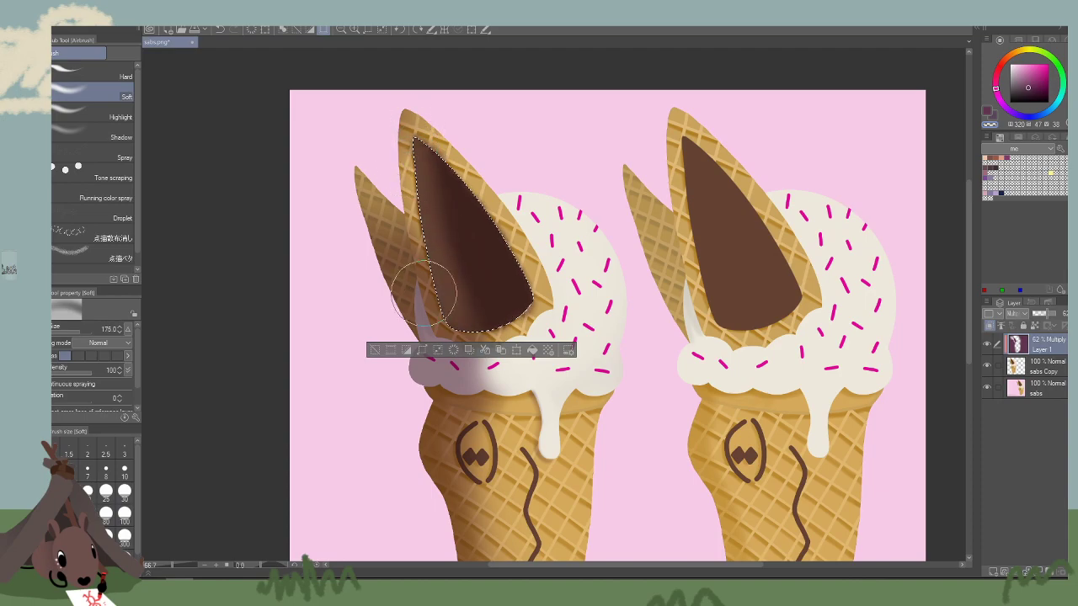
key(bracketleft)
key(bracketleft)
key(bracketleft)
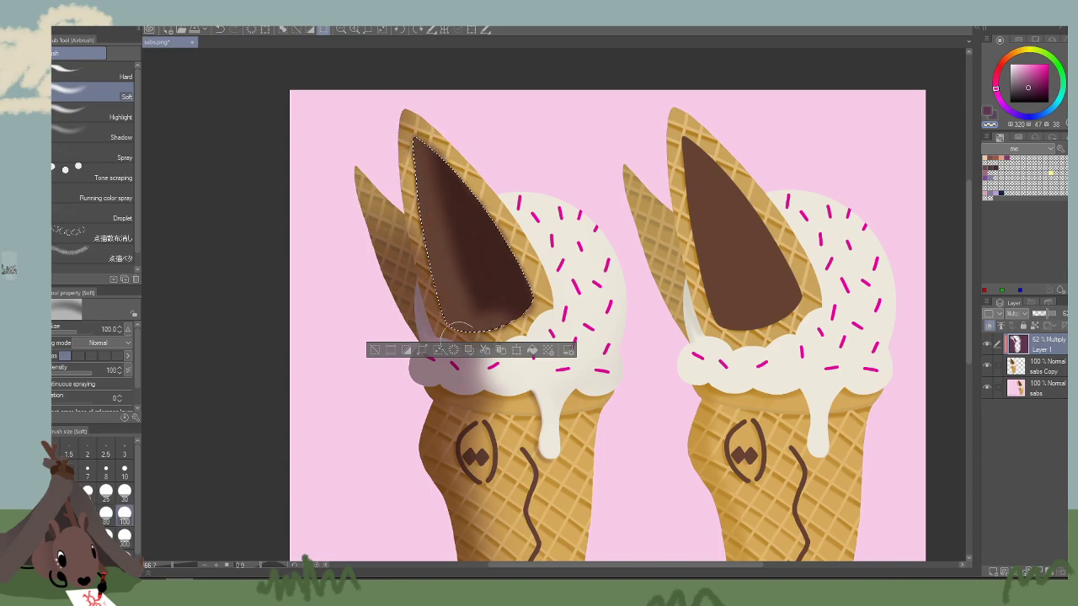
key(bracketright)
key(bracketright)
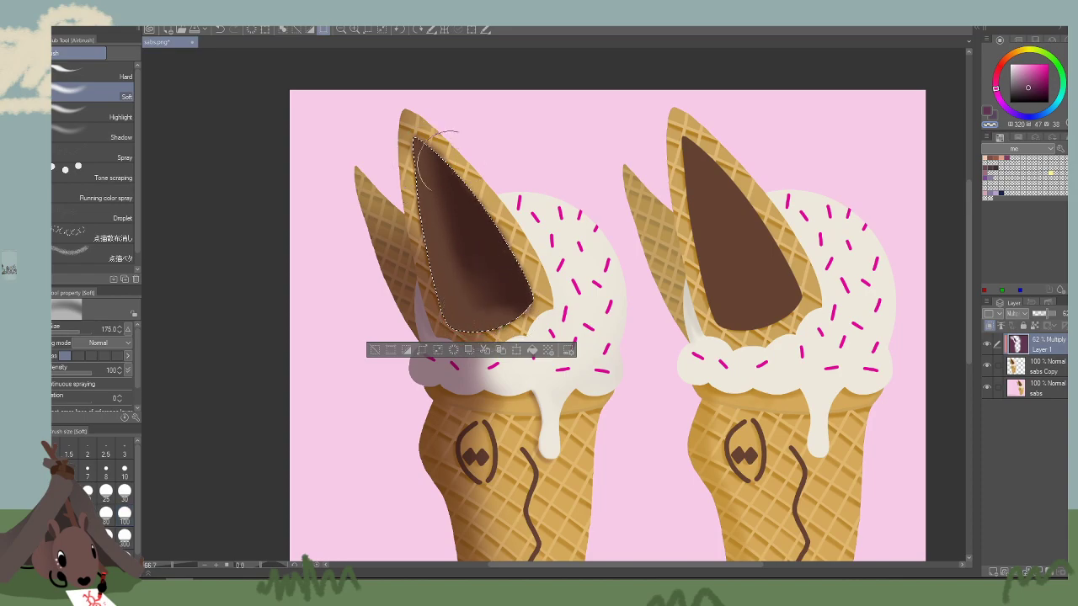
Sample the purple shadow colour with Layer 1 temporarily at 100% Normal, undo the layer changes and enlarge the airbrush to 250.
alt+click(481, 258)
key(bracketright)
key(bracketright)
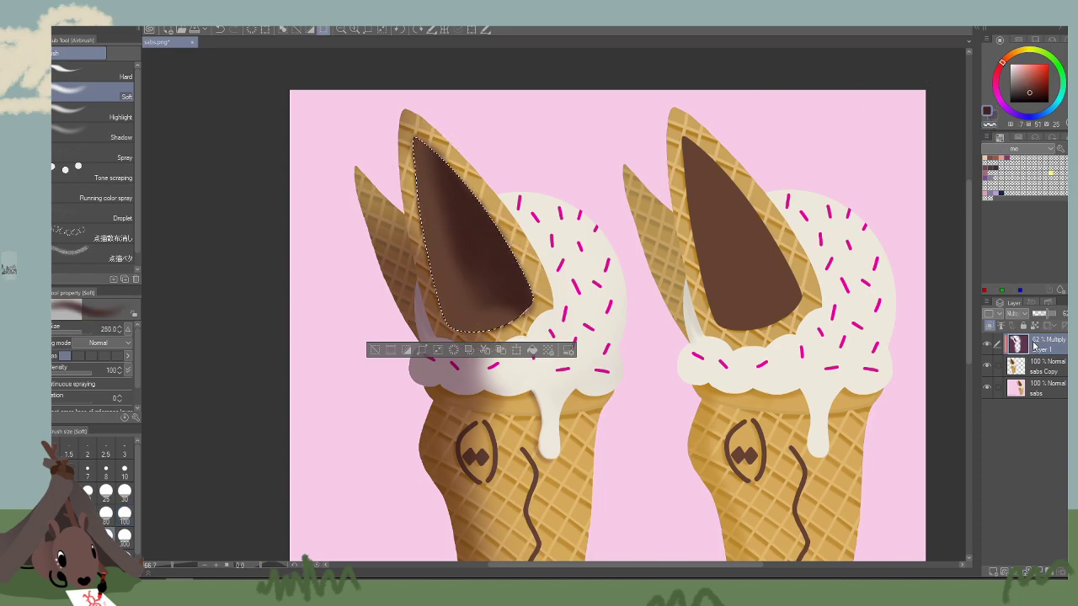
drag(1046, 314, 1062, 314)
click(1020, 314)
click(1009, 30)
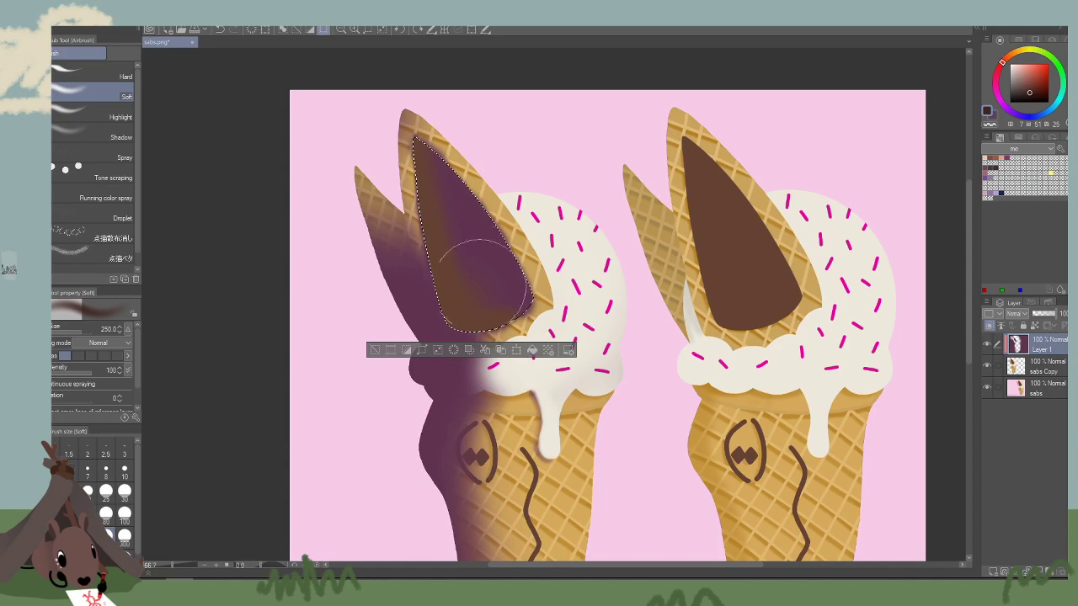
alt+click(414, 315)
key(ctrl+z)
key(ctrl+z)
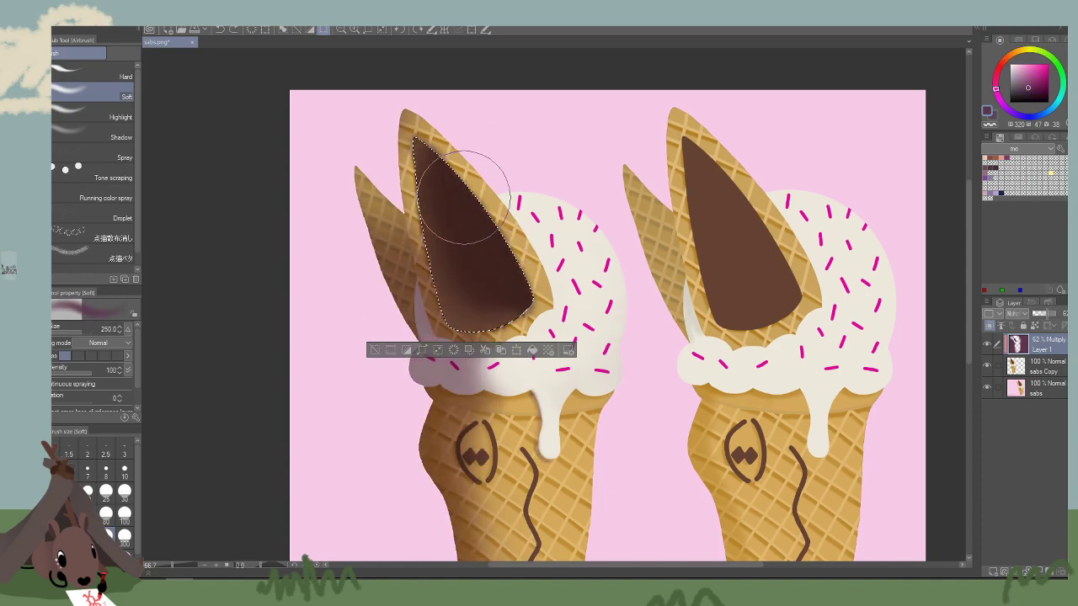
Hide the selection outline and soften the shadow on the left side of the chocolate interior with the transparent airbrush.
click(991, 125)
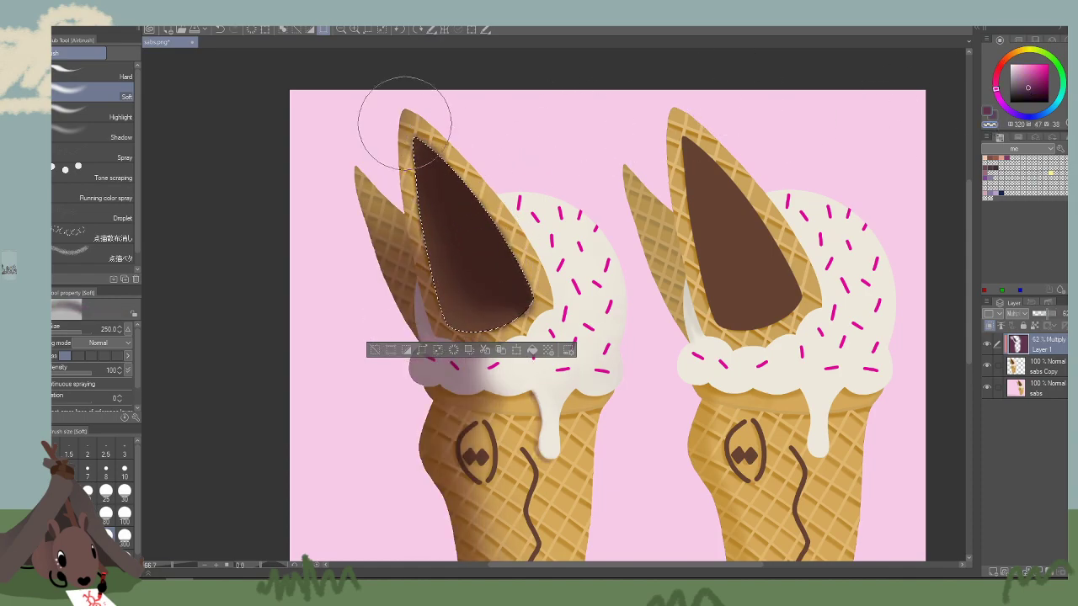
click(322, 30)
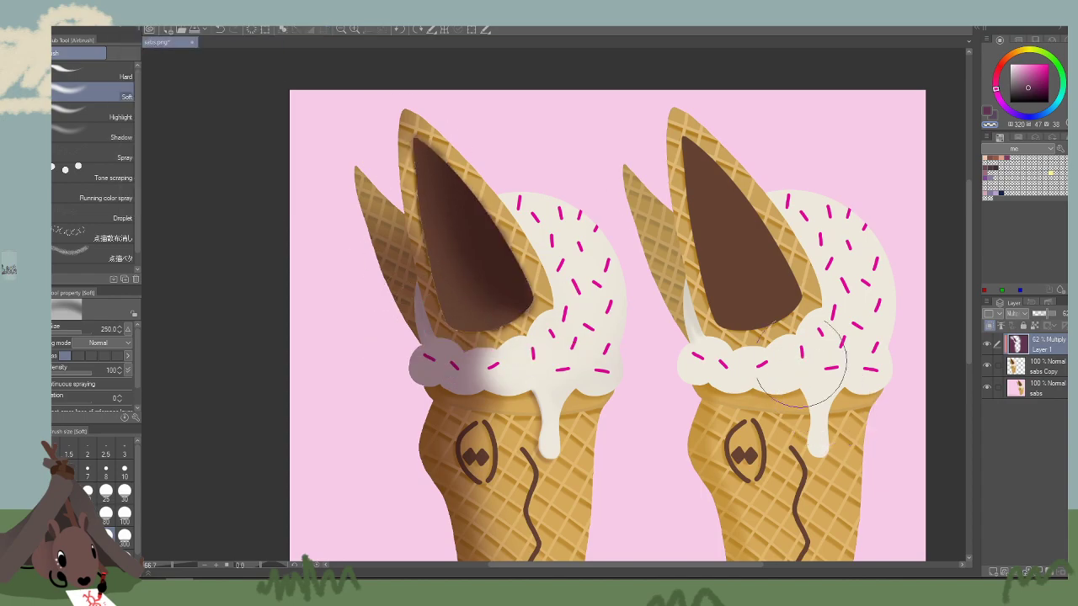
drag(840, 371, 827, 349)
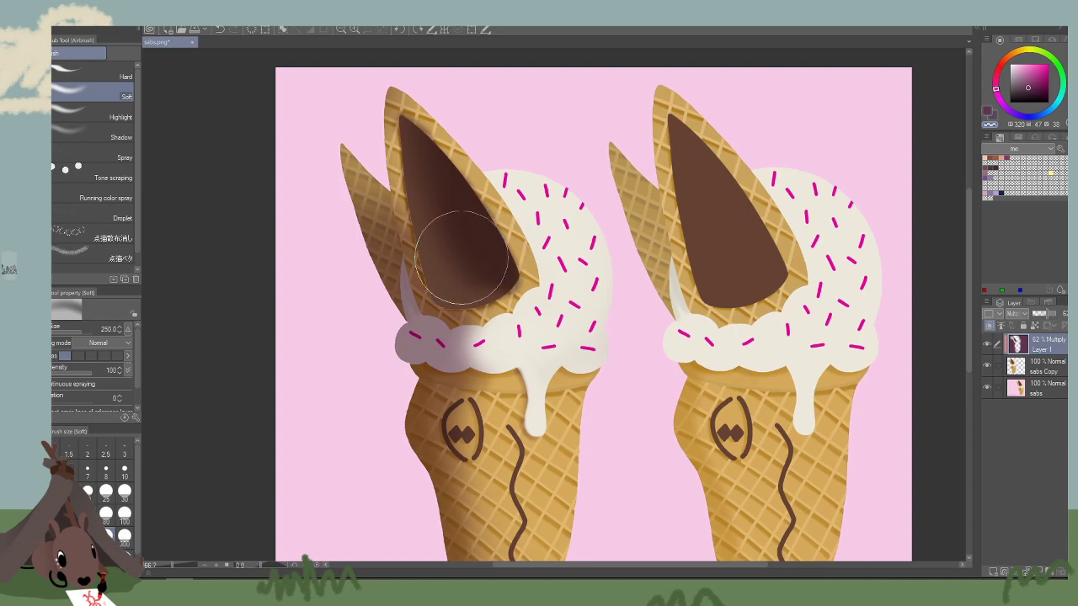
drag(426, 276, 401, 146)
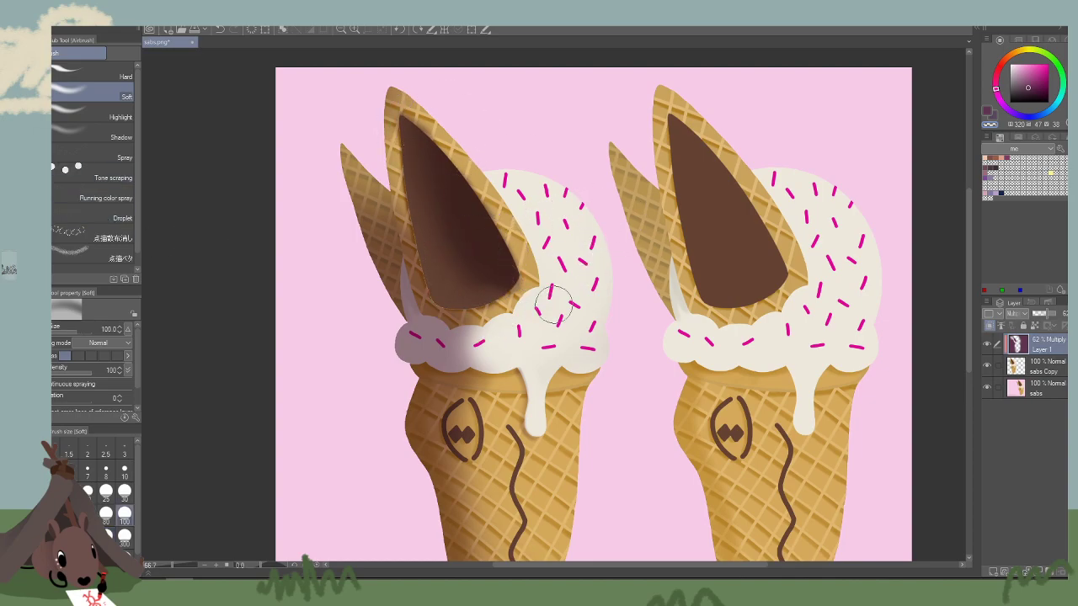
Switch to the Smooth Sketch brush and reduce it to size 15.
key(b)
key(bracketleft)
key(bracketleft)
key(bracketleft)
key(bracketleft)
key(bracketleft)
key(bracketleft)
key(bracketleft)
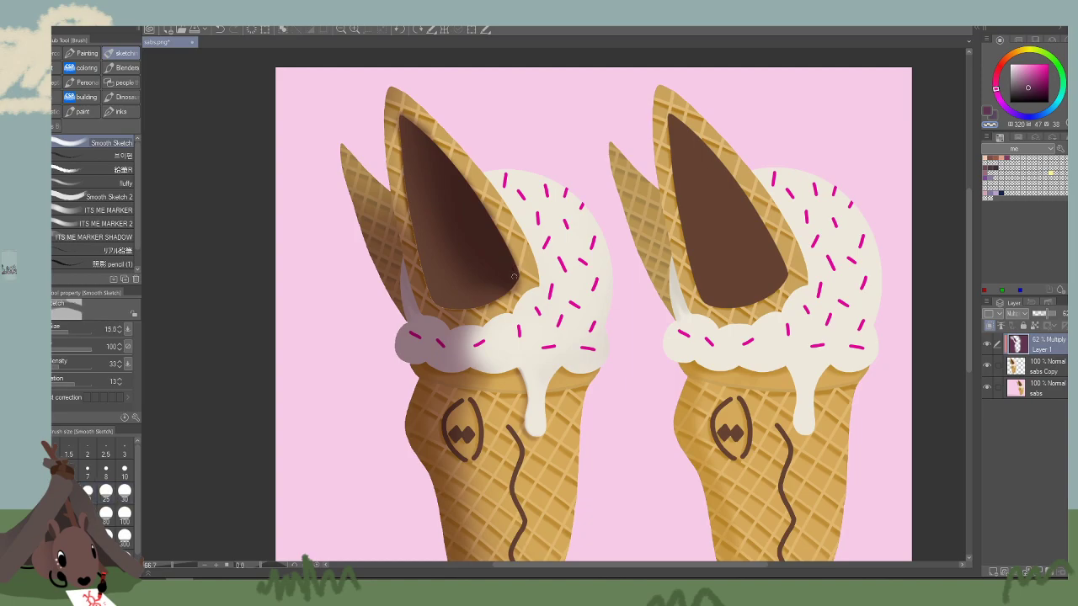
Try a curved dark brown line across the base of the chocolate interior.
key(ctrl+z)
alt+click(503, 254)
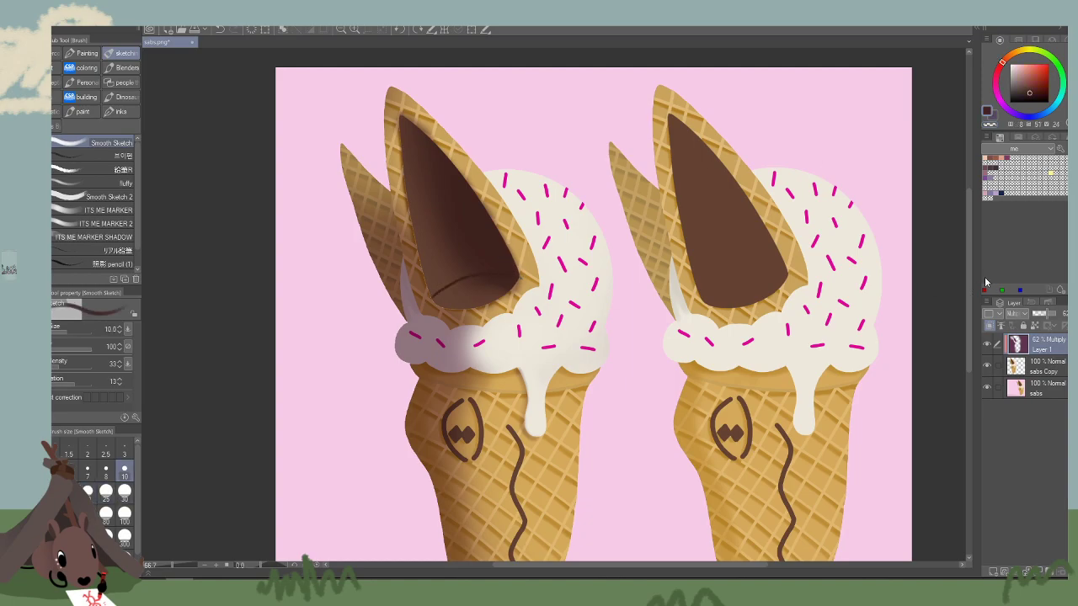
key(ctrl+z)
Show Layer 1 at 100% Normal to pick up its purple shadow colour again, and undo the opacity and blending changes.
drag(1049, 316, 1062, 315)
click(1018, 314)
click(1019, 31)
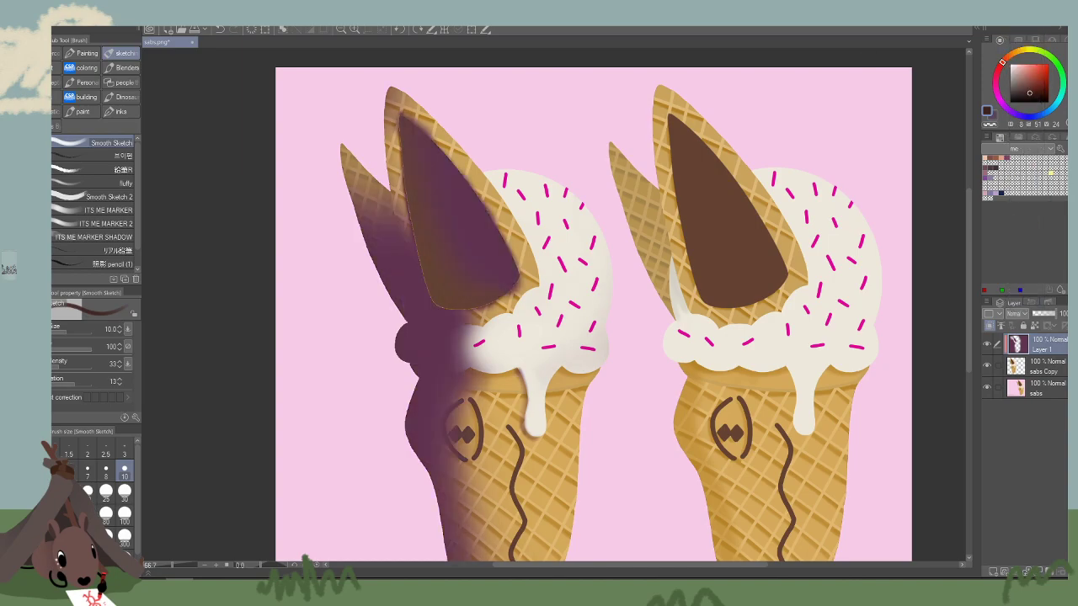
alt+click(405, 315)
key(ctrl+z)
key(ctrl+z)
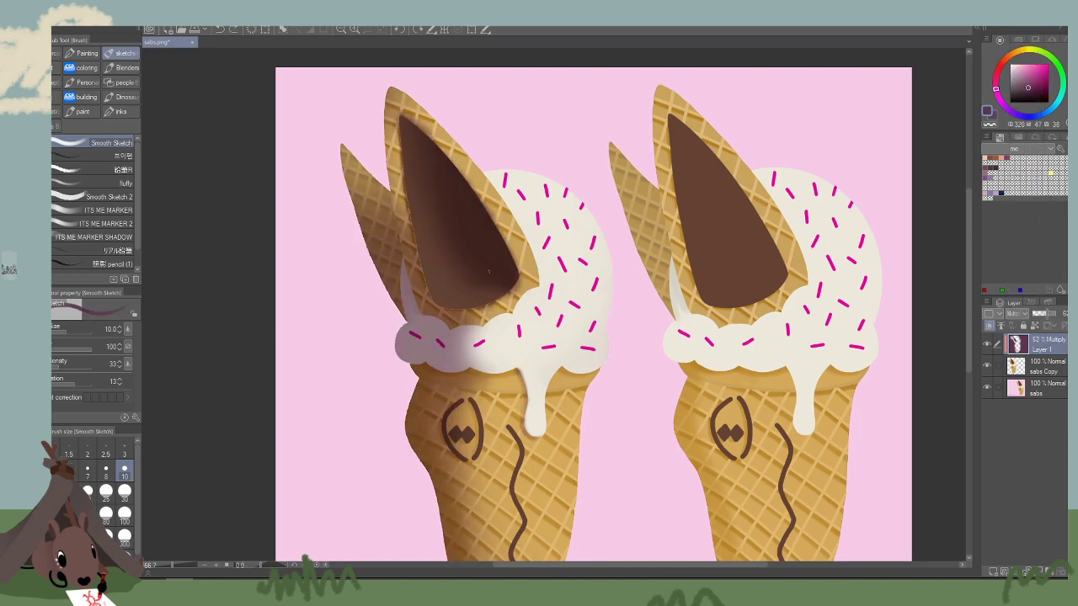
Undo the last line and sketch a thinner curved purple line across the base of the chocolate interior.
key(ctrl+z)
key(bracketleft)
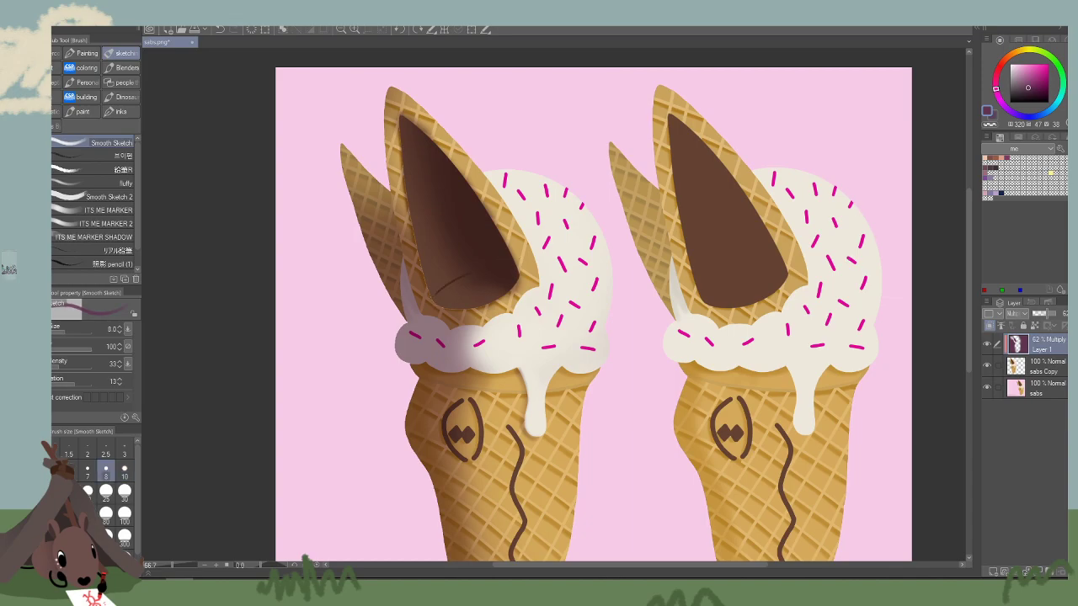
scroll(689, 419, left, 2)
key(bracketright)
key(bracketright)
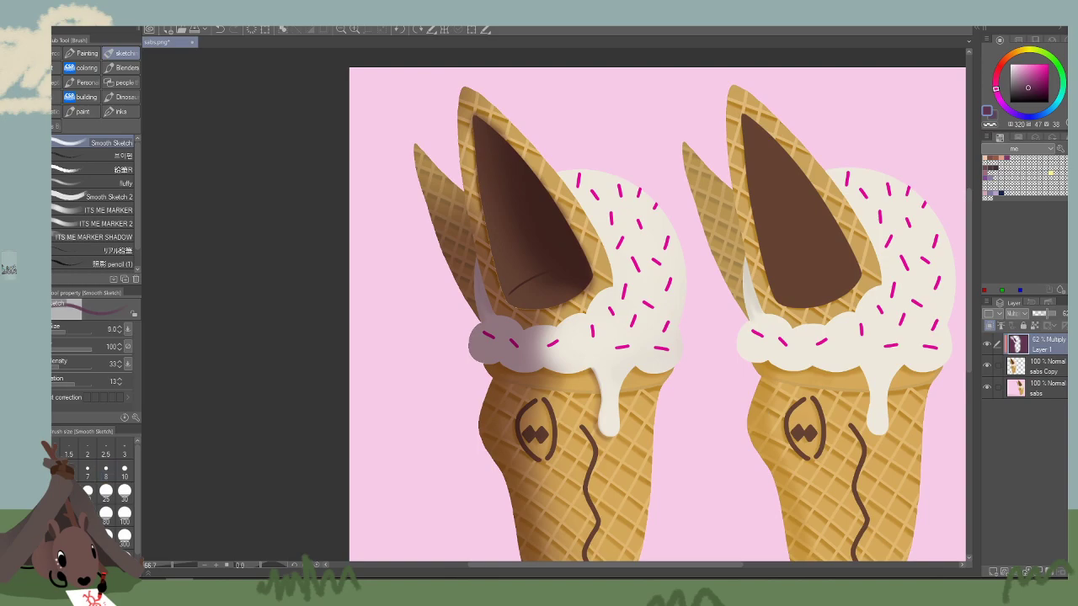
Switch to the Soft airbrush with transparent colour and lighten the chocolate base below the curved line at size 70.
key(b)
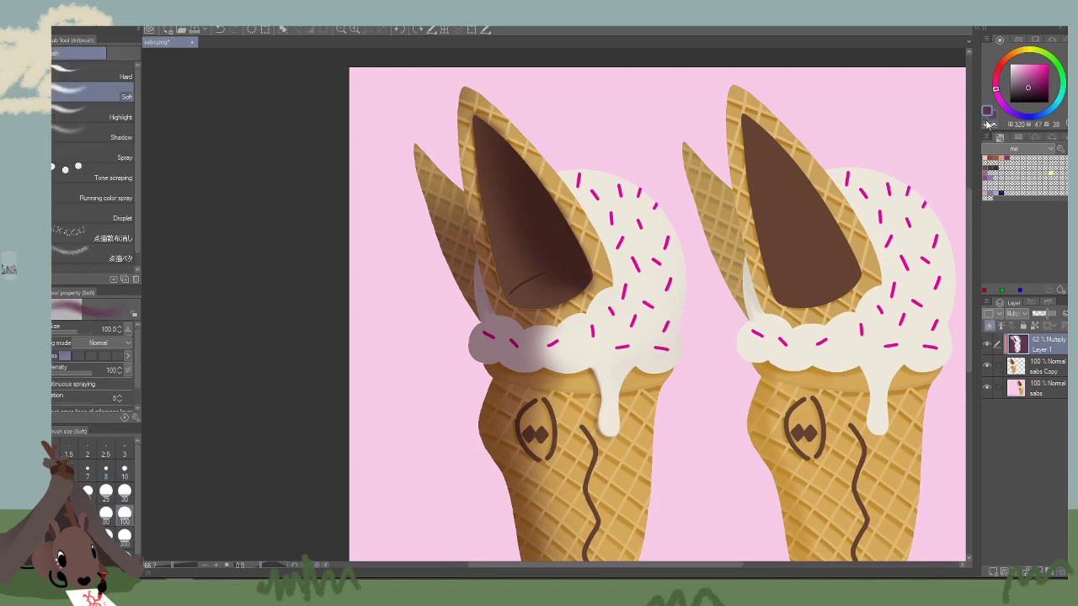
key(bracketright)
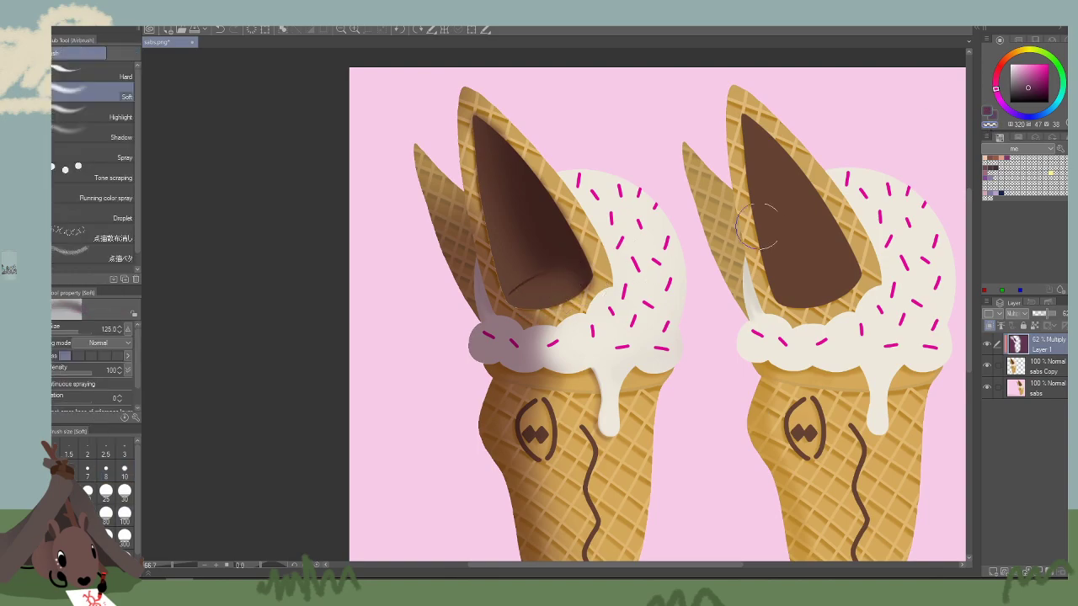
mouse_move(541, 296)
mouse_down()
mouse_move(570, 293)
mouse_move(513, 325)
mouse_up()
key(ctrl+z)
key(ctrl+z)
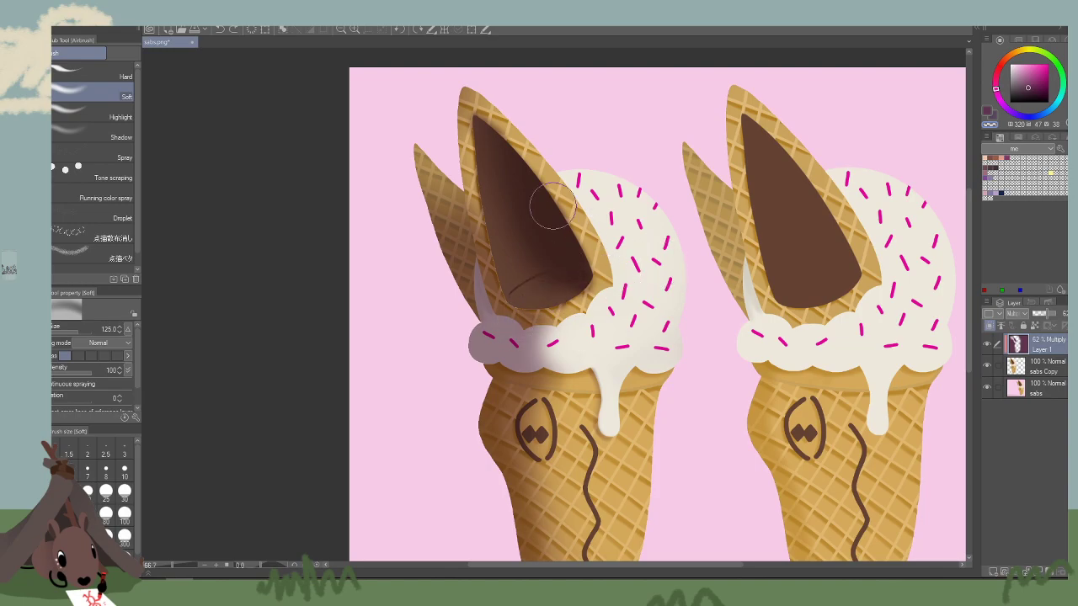
key(bracketleft)
key(bracketleft)
key(bracketleft)
key(bracketleft)
mouse_move(575, 278)
mouse_down()
mouse_move(539, 293)
mouse_move(591, 272)
mouse_up()
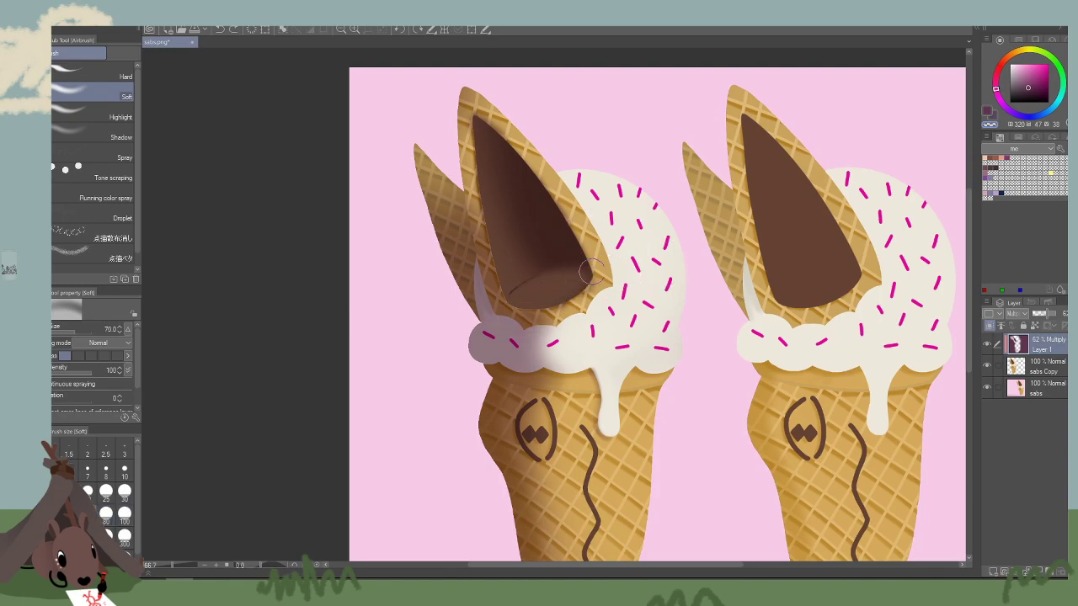
Return to the purple shadow colour and shade over the chocolate interior's base with the Soft airbrush at size 125.
click(987, 113)
key(bracketright)
key(bracketright)
key(bracketright)
key(bracketright)
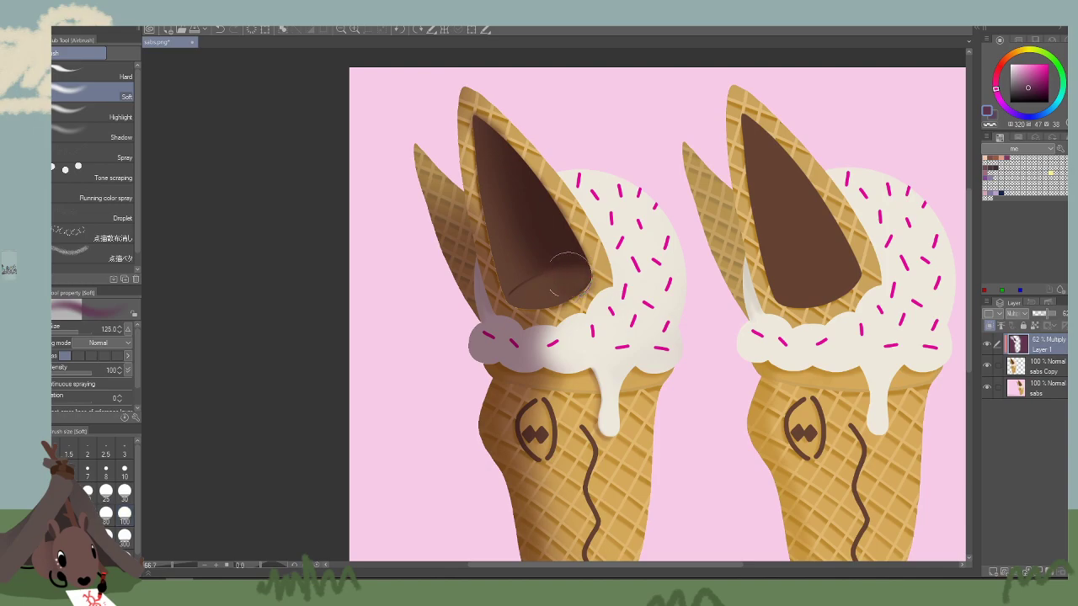
mouse_move(574, 274)
mouse_down()
mouse_move(525, 295)
mouse_move(580, 272)
mouse_move(544, 291)
mouse_move(569, 285)
mouse_up()
Soften the shading on the chocolate interior's base with the transparent airbrush at size 90.
click(991, 124)
key(bracketleft)
key(bracketleft)
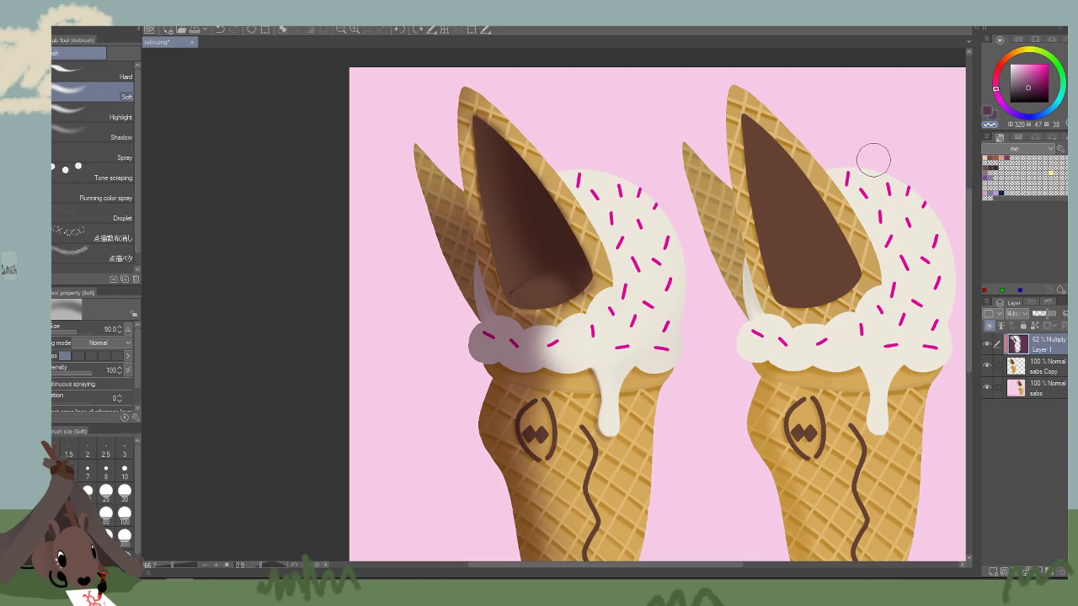
drag(571, 288, 654, 281)
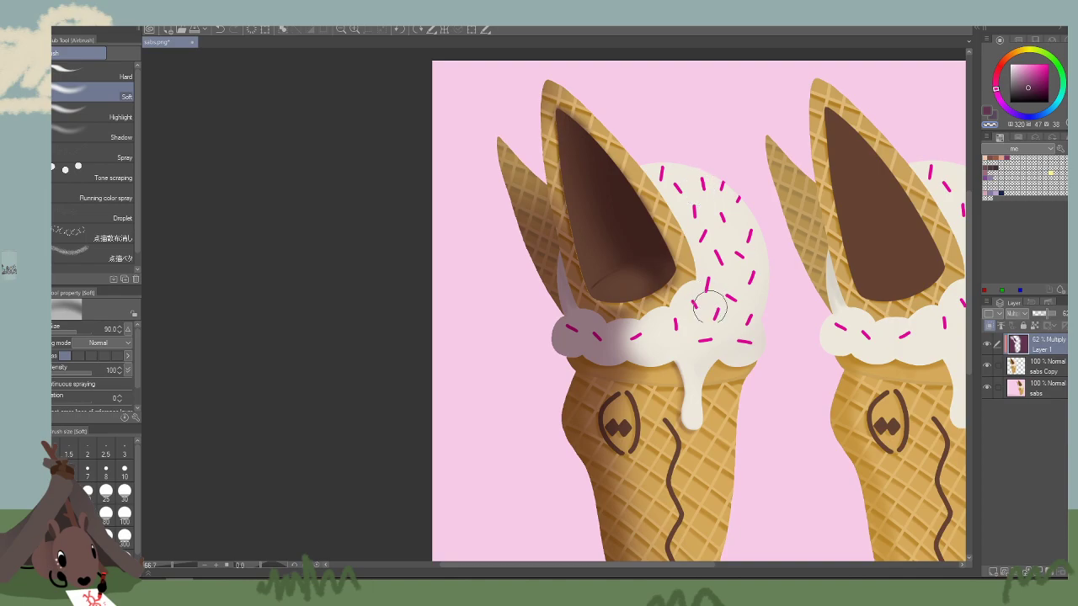
Reduce the transparent airbrush to size 10 and lighten the edge of the thin cream sliver beside the ear.
key(bracketleft)
key(bracketleft)
key(bracketleft)
key(bracketleft)
key(bracketleft)
key([)
key([)
key([)
key([)
key([)
key([)
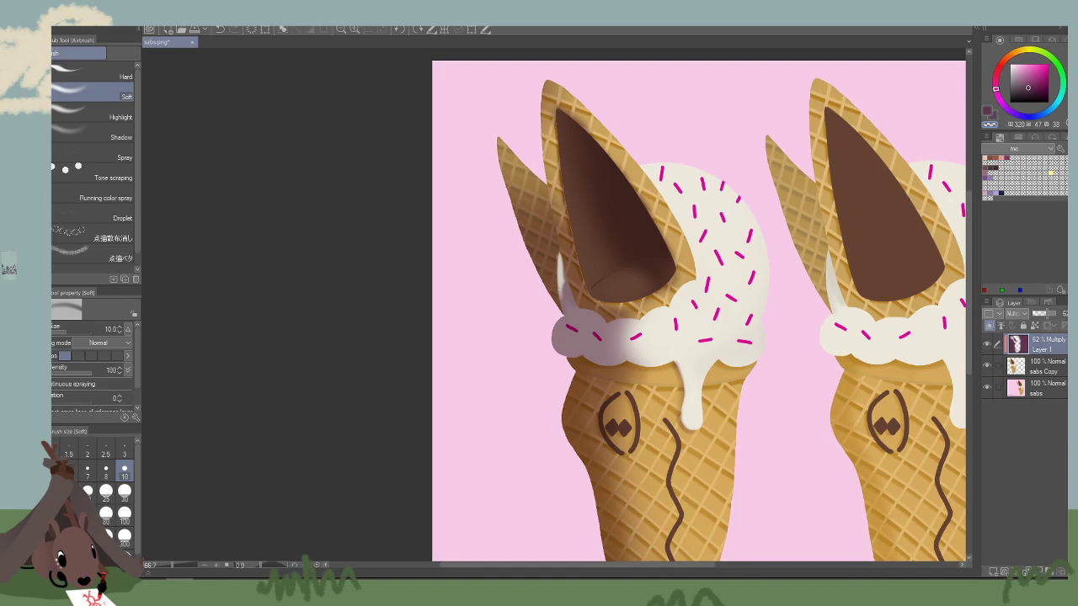
Enlarge the transparent airbrush to size 80 and clear the shadow from the middle of the cream rim.
drag(769, 350, 728, 323)
key(])
key(bracketright)
key(bracketright)
key(bracketright)
key(bracketright)
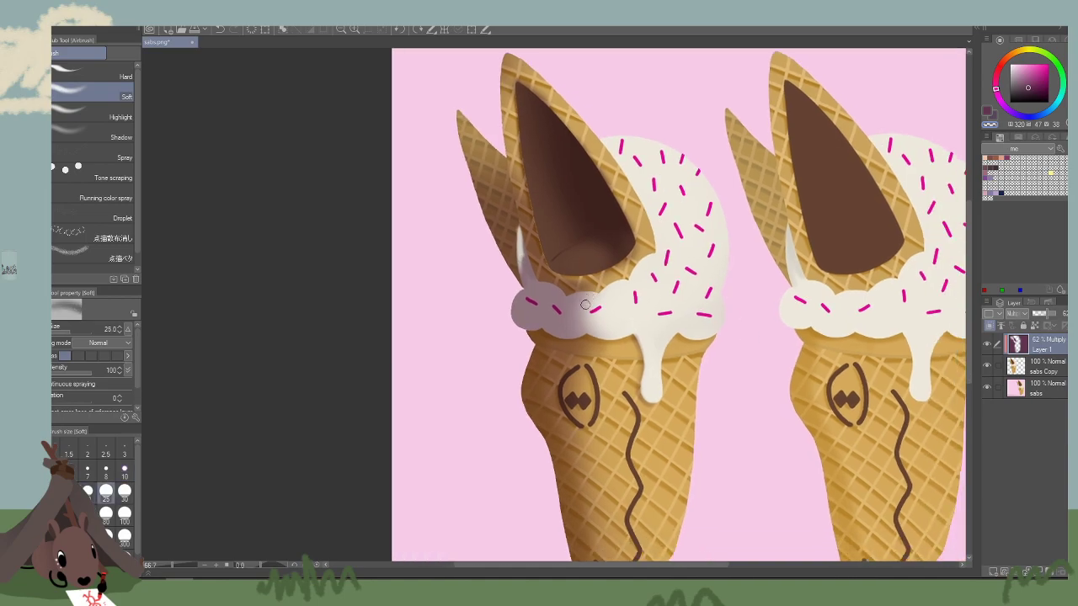
key(])
key(])
key(])
key(])
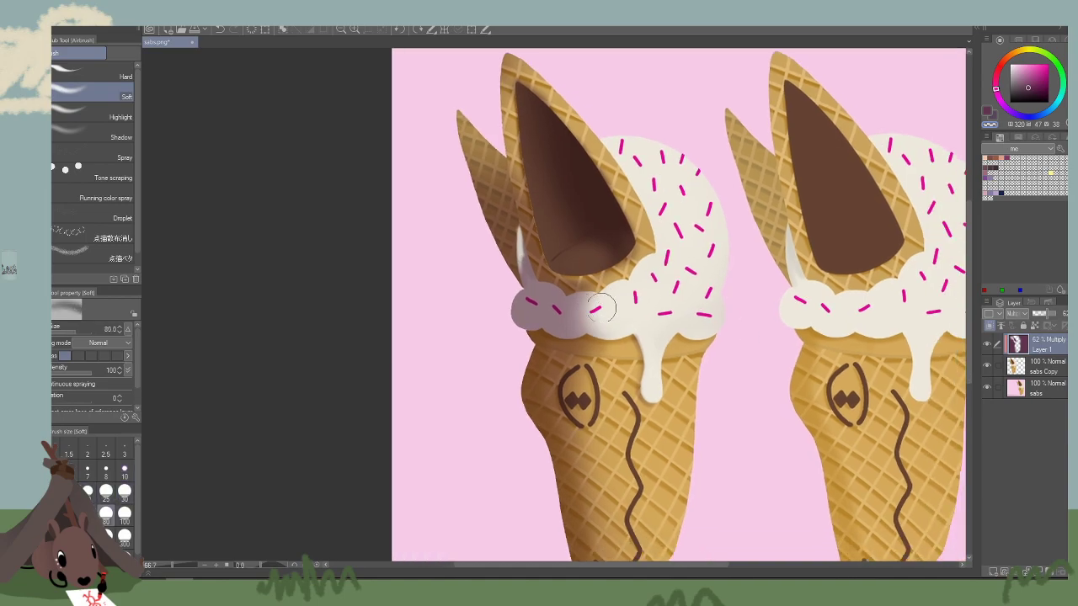
mouse_move(604, 308)
mouse_down()
mouse_move(574, 319)
mouse_move(588, 306)
mouse_move(579, 315)
mouse_move(588, 317)
mouse_move(589, 292)
mouse_move(596, 299)
mouse_move(570, 302)
mouse_move(580, 330)
mouse_up()
Carve rounded lit bumps into the shadow edge on the cream rim with the transparent airbrush at sizes 30 and 15.
key(bracketleft)
key(bracketleft)
key(bracketleft)
key(bracketleft)
key(bracketleft)
key(bracketleft)
key(bracketleft)
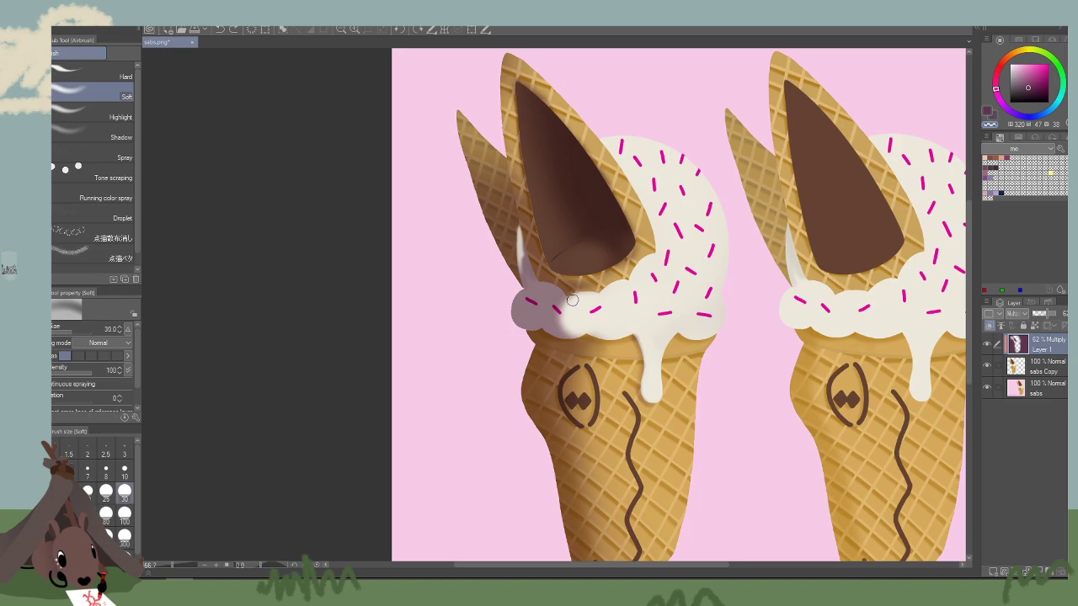
key(bracketleft)
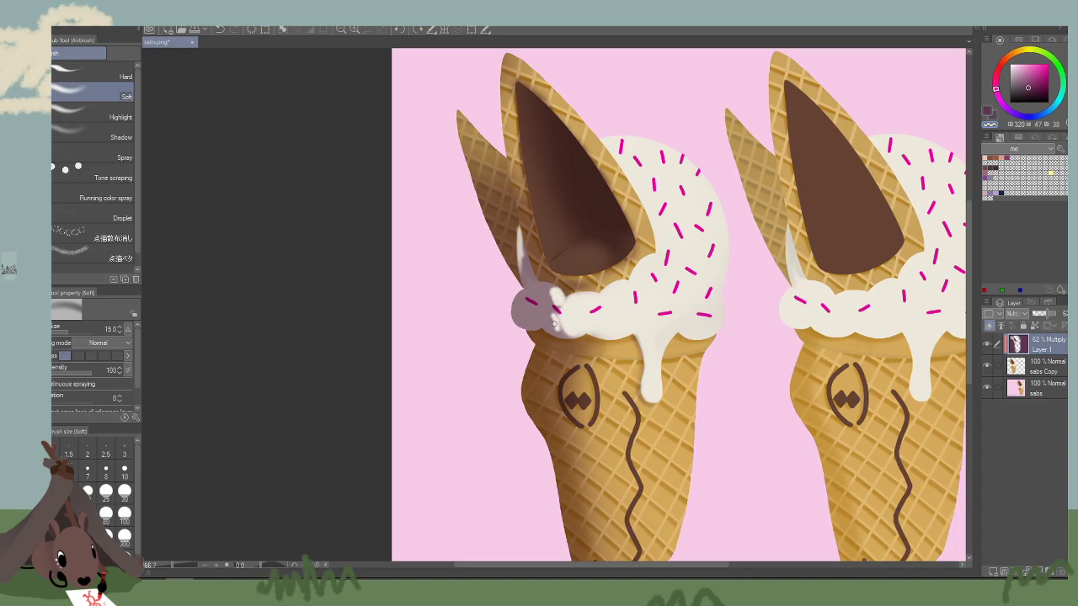
mouse_move(828, 424)
mouse_down()
mouse_move(802, 359)
mouse_move(751, 390)
mouse_up()
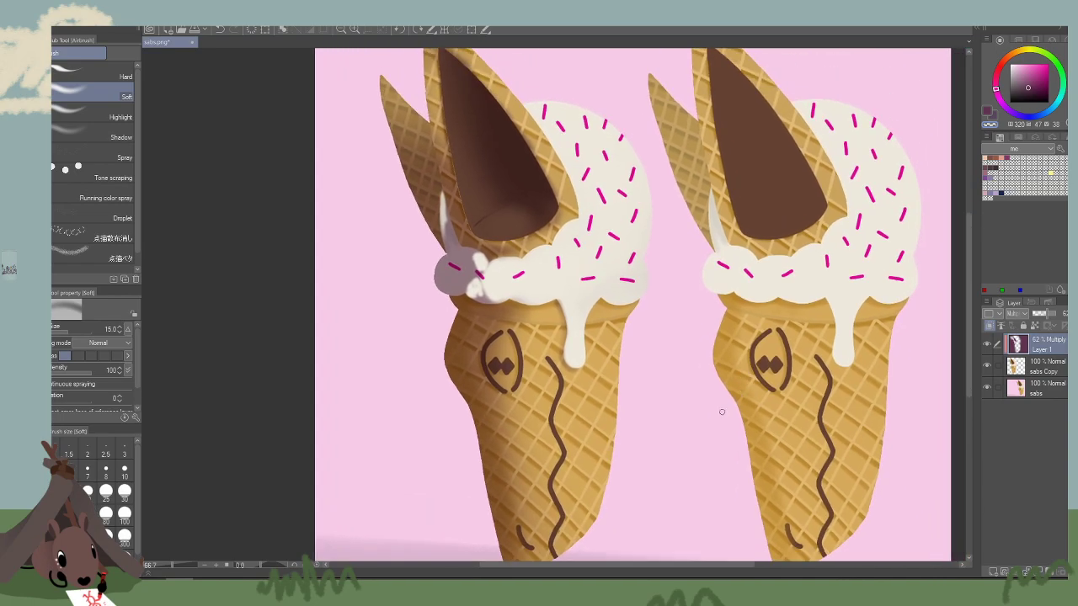
Paint a small purple shadow on the ice cream along the front ear's lower edge at size 15.
key(bracketright)
key(bracketright)
key(bracketright)
drag(688, 274, 683, 313)
key(bracketleft)
key(bracketleft)
key(bracketleft)
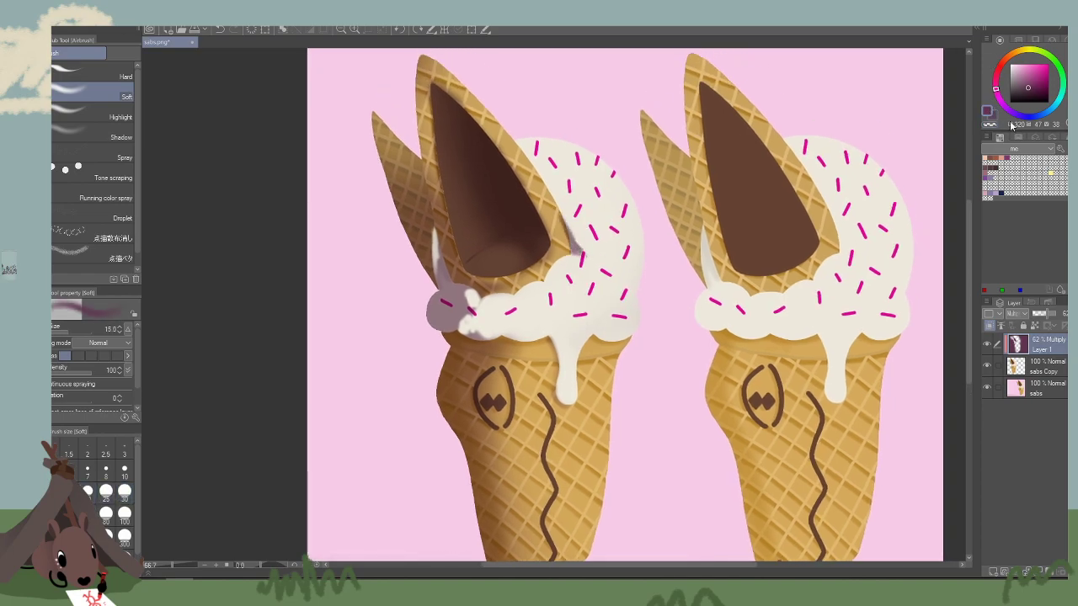
Soften the small shadow beside the front ear with the transparent airbrush at size 30.
key(bracketright)
key(bracketright)
key(bracketright)
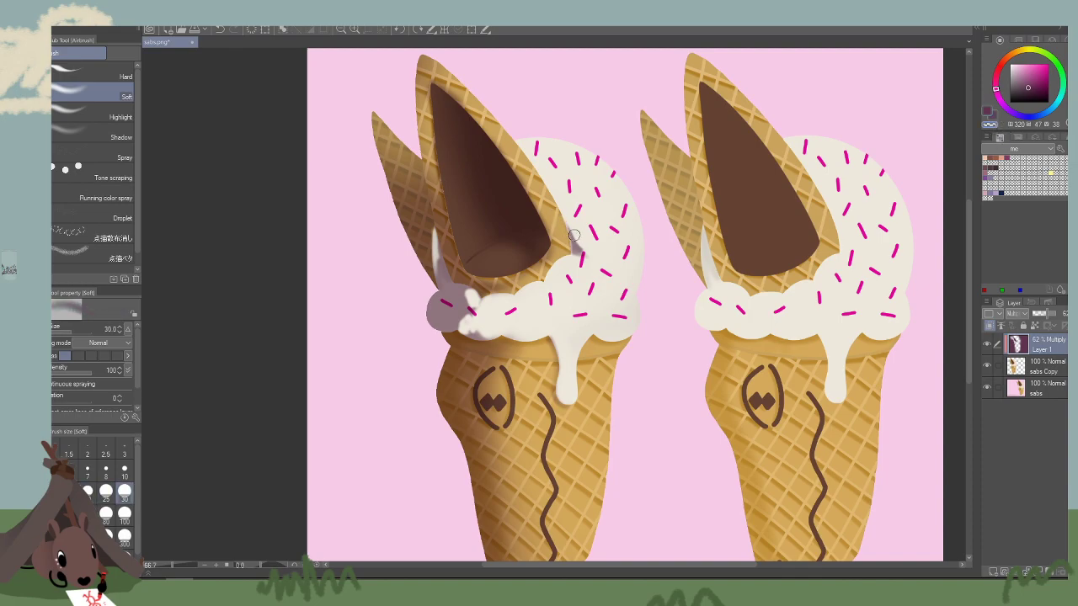
key(bracketright)
Paint a bumpy purple shadow line at size 30 where the sprinkled scoop meets the cream rim.
key(c)
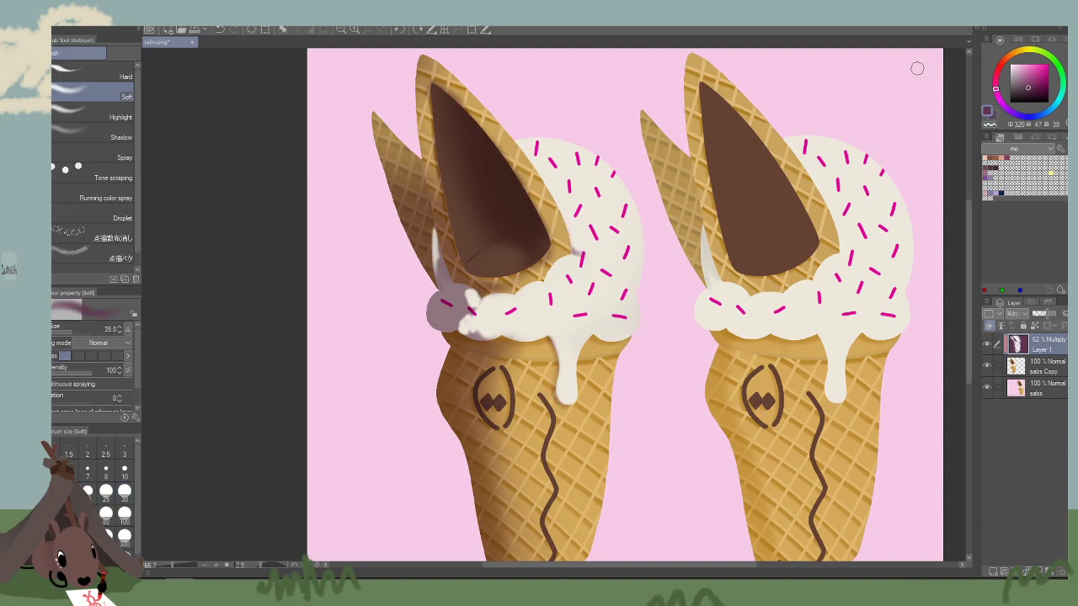
key(bracketleft)
key(bracketleft)
key(bracketleft)
key(bracketleft)
key(bracketright)
key(bracketright)
key(bracketright)
key(bracketright)
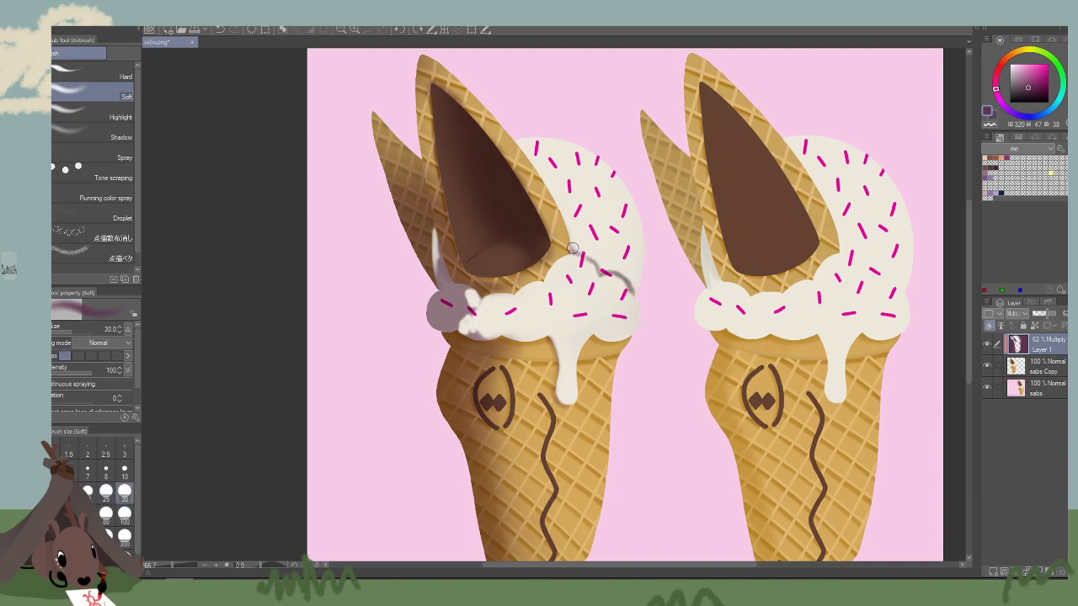
mouse_move(573, 247)
mouse_down()
mouse_move(634, 280)
mouse_move(612, 251)
mouse_move(597, 248)
mouse_move(619, 264)
mouse_move(578, 239)
mouse_move(606, 251)
mouse_move(554, 305)
mouse_move(580, 217)
mouse_move(579, 233)
mouse_move(556, 226)
mouse_move(635, 259)
mouse_move(614, 246)
mouse_move(613, 230)
mouse_move(642, 274)
mouse_up()
Fade the shadow line above the cream rim with the transparent airbrush at size 90.
key(bracketright)
key(bracketright)
key(bracketright)
key(bracketright)
key(bracketright)
key(bracketright)
mouse_move(661, 314)
mouse_down()
mouse_move(608, 249)
mouse_move(637, 270)
mouse_move(648, 285)
mouse_move(594, 236)
mouse_up()
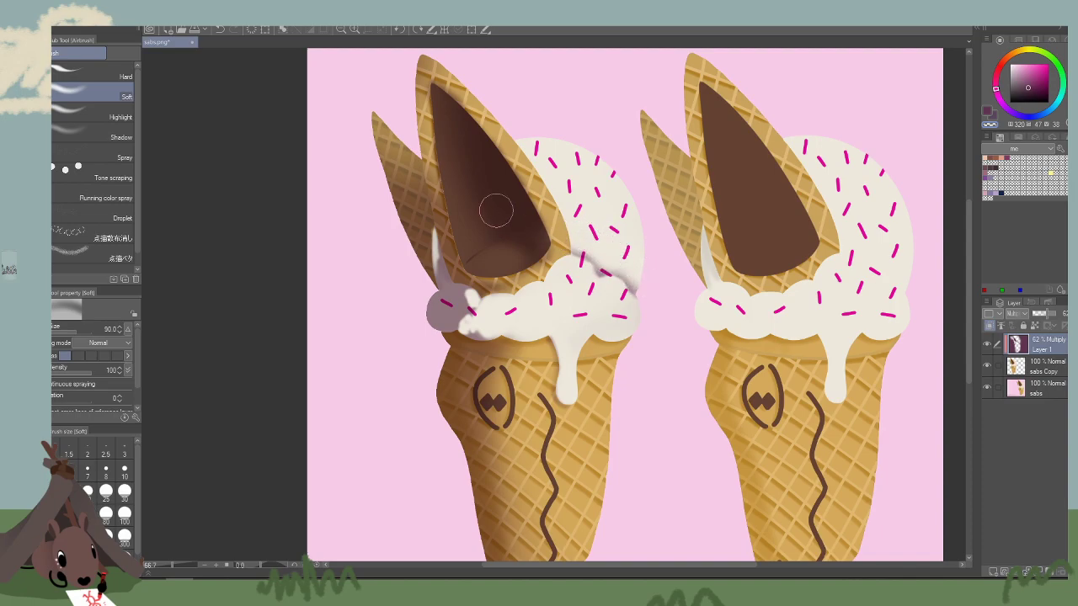
drag(657, 323, 697, 303)
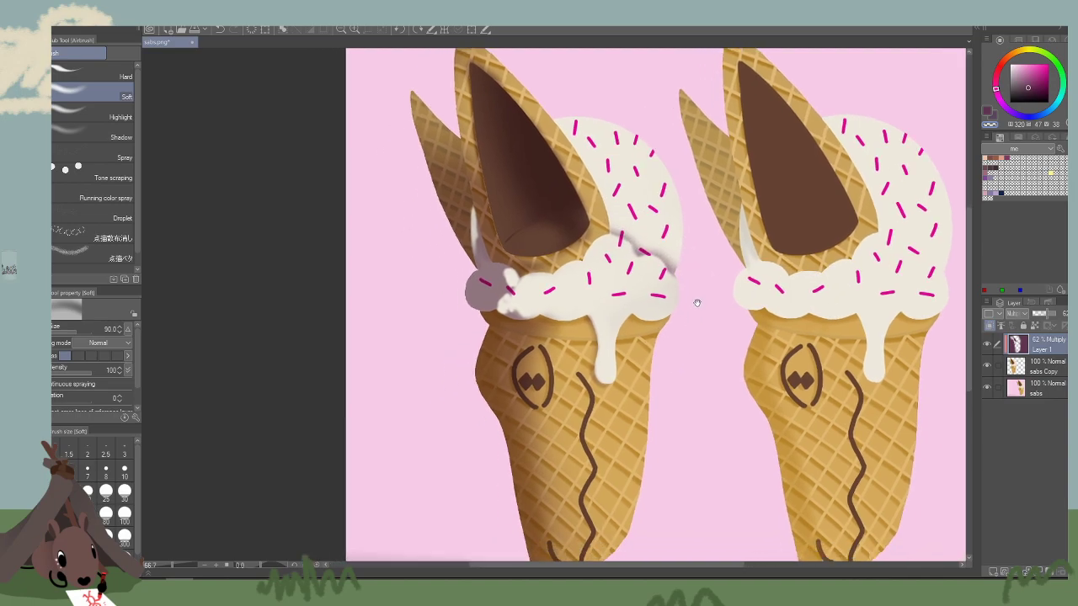
drag(698, 345, 719, 278)
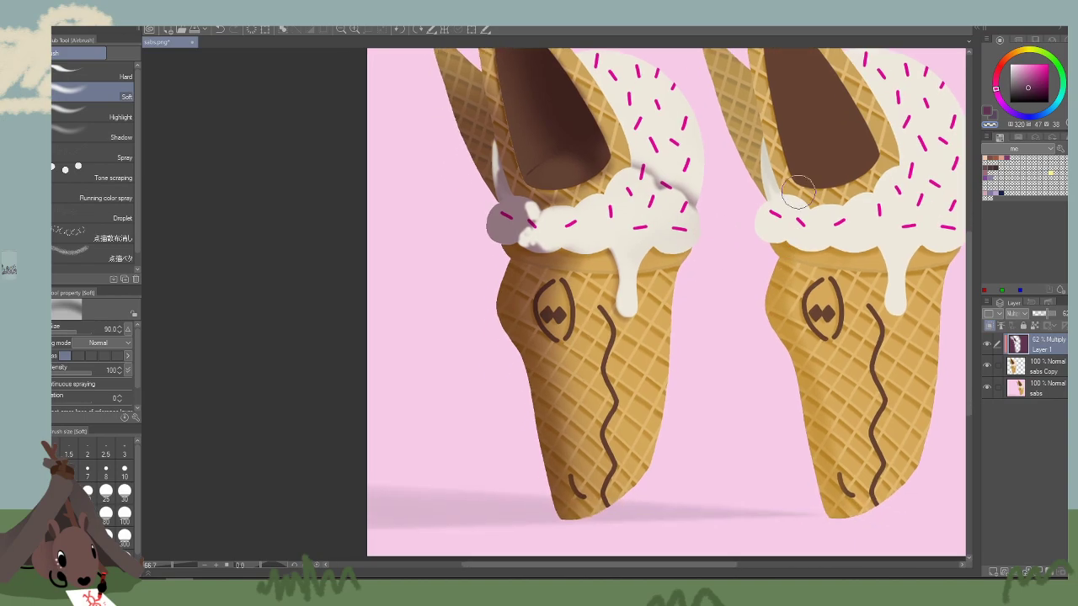
drag(765, 211, 757, 242)
Paint purple shadows at size 35 on the cream rim along both sides of the drip's top.
click(987, 111)
key(bracketleft)
key(bracketleft)
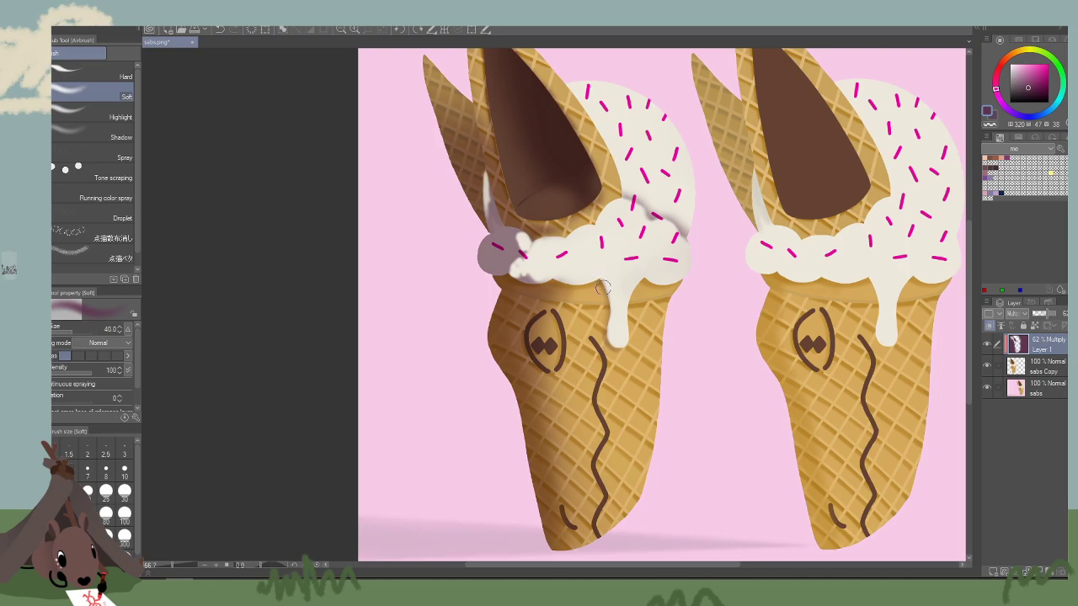
key(bracketleft)
drag(604, 295, 587, 258)
drag(640, 291, 654, 263)
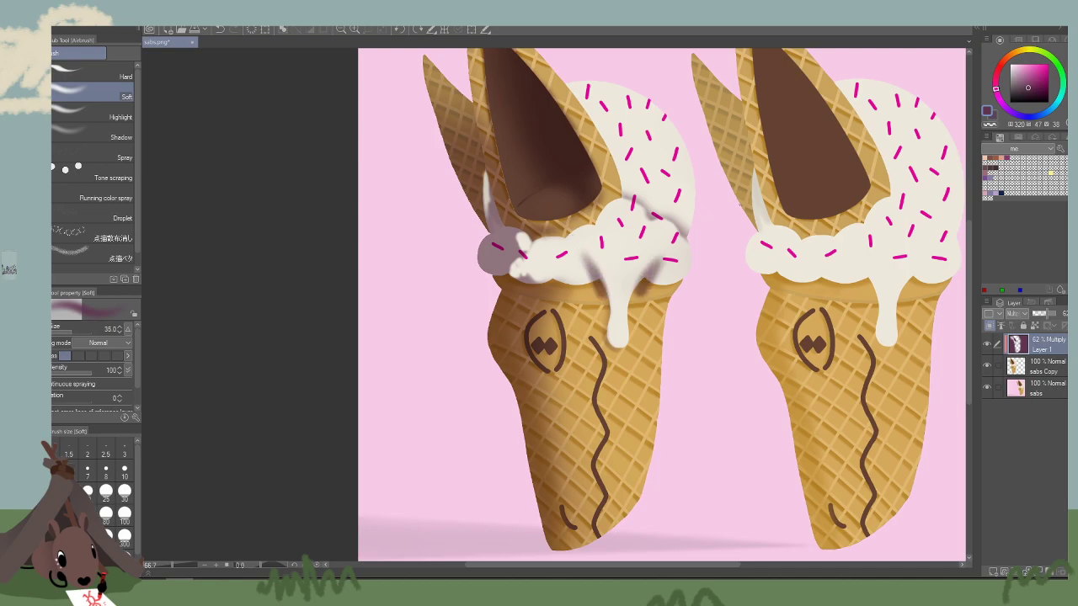
Blend the shadows beside the drip into the cream with the transparent airbrush, working from size 90 down to 25.
key(bracketright)
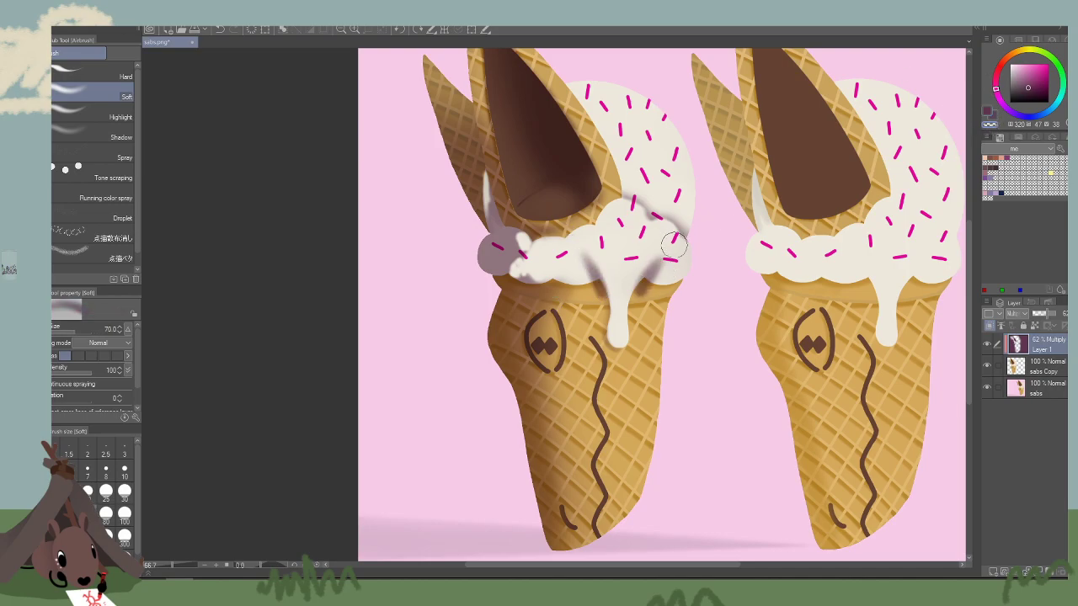
key(bracketright)
key(bracketright)
key(bracketright)
key(bracketright)
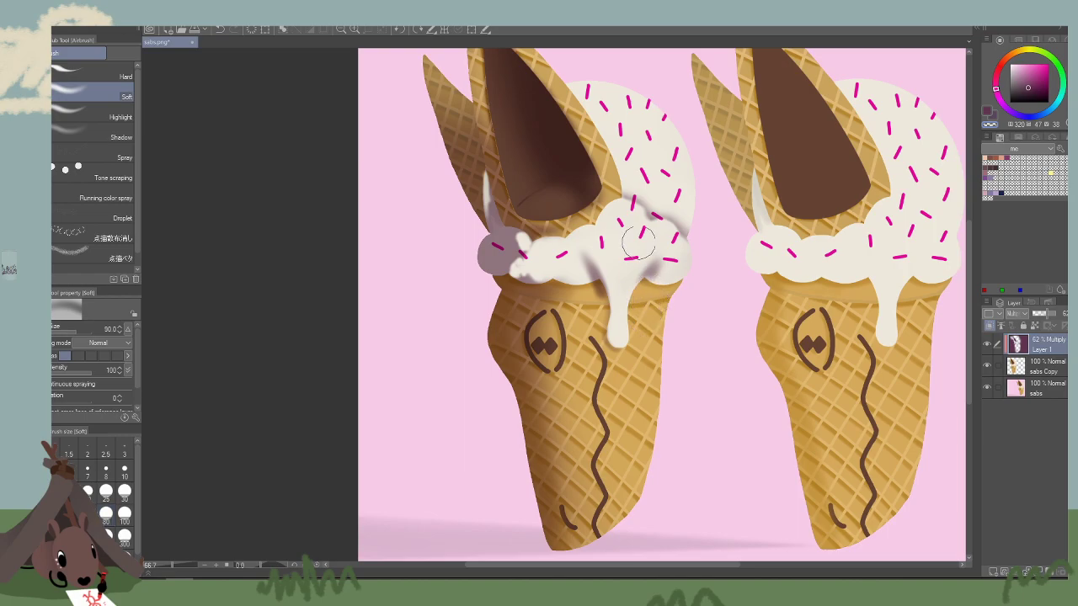
key(bracketleft)
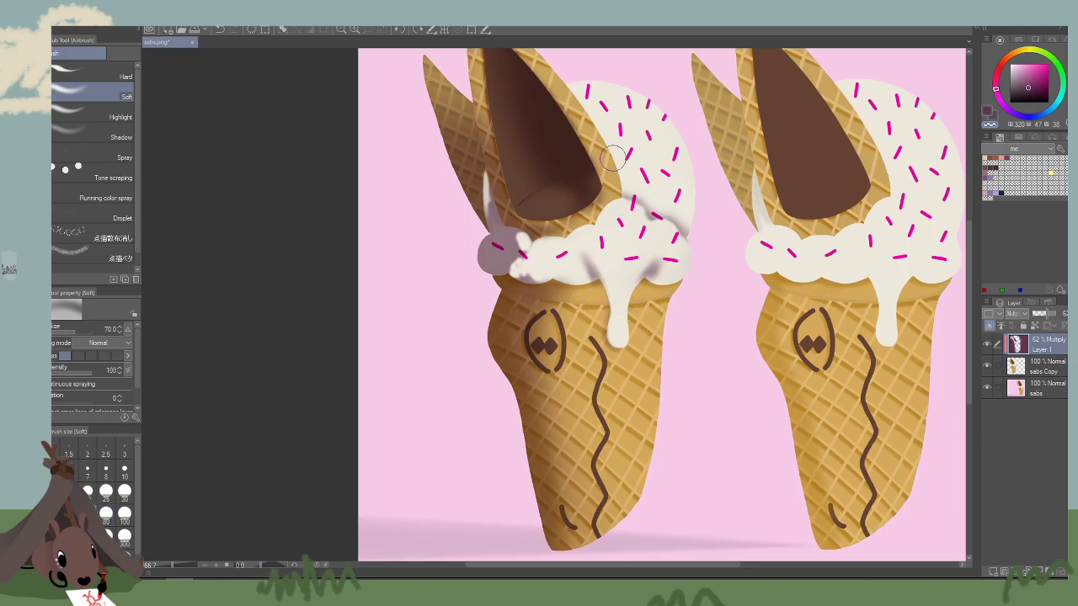
key(bracketleft)
key(bracketleft)
key(bracketleft)
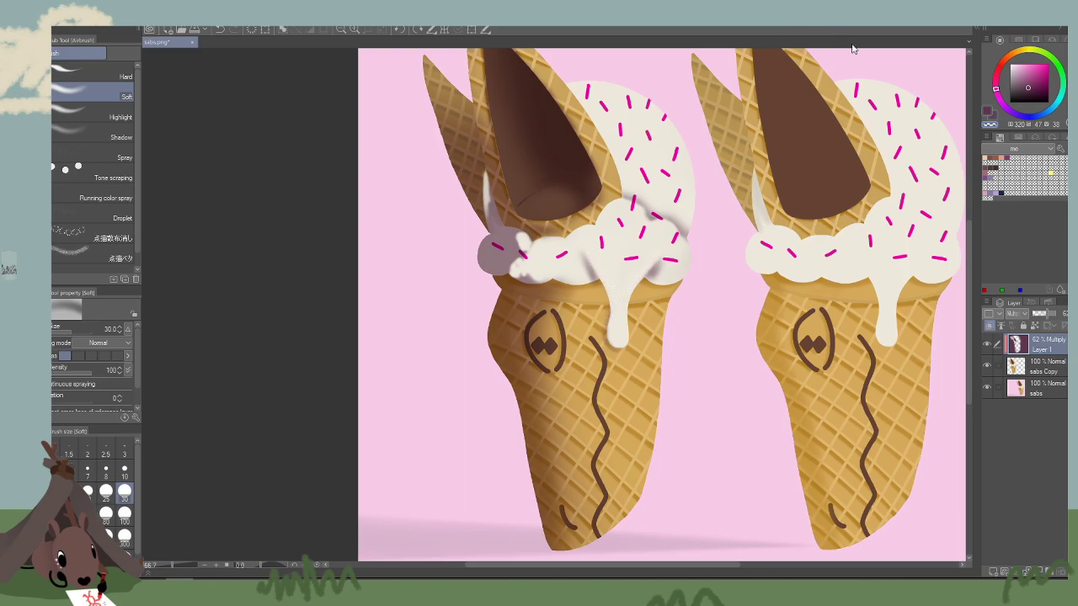
key(bracketleft)
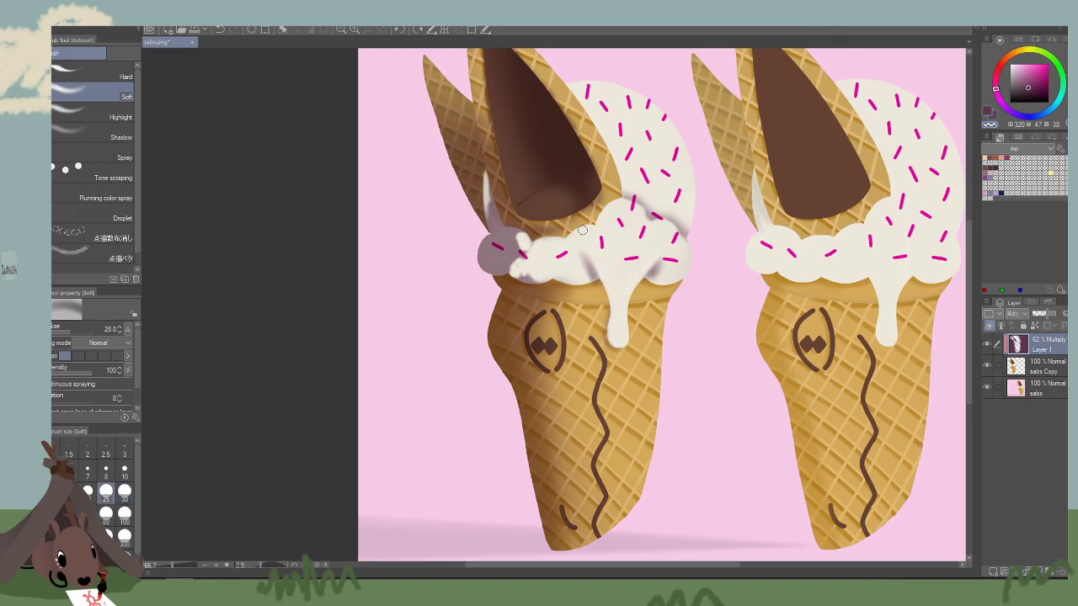
scroll(796, 438, down, 3)
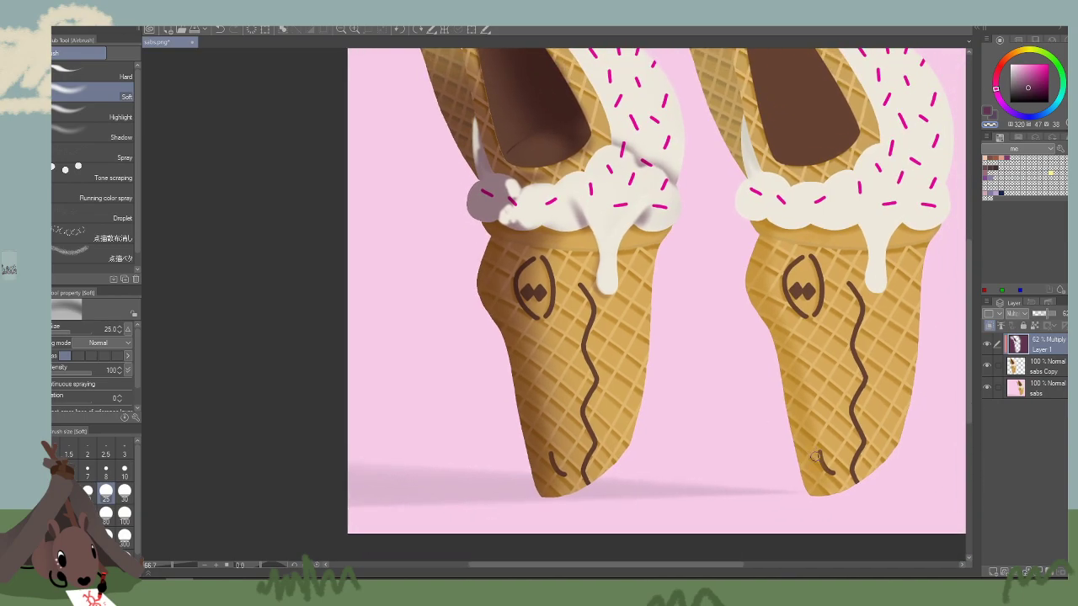
Lighten the waffle grid lines across the cone's shaded side with the transparent airbrush at size 12.5.
click(339, 31)
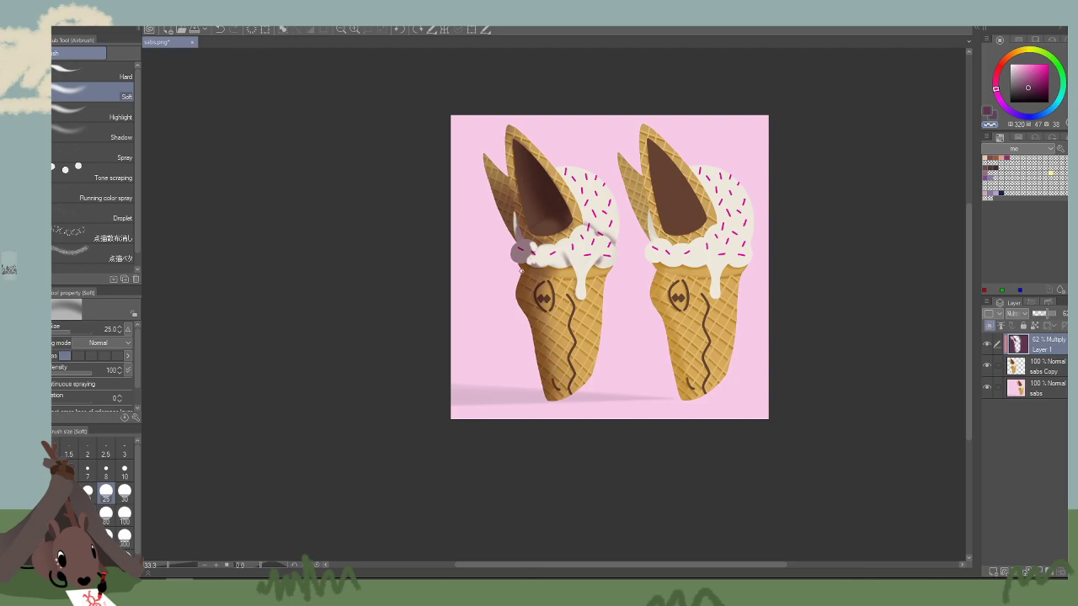
key(ctrl+z)
drag(517, 291, 546, 398)
drag(397, 229, 412, 195)
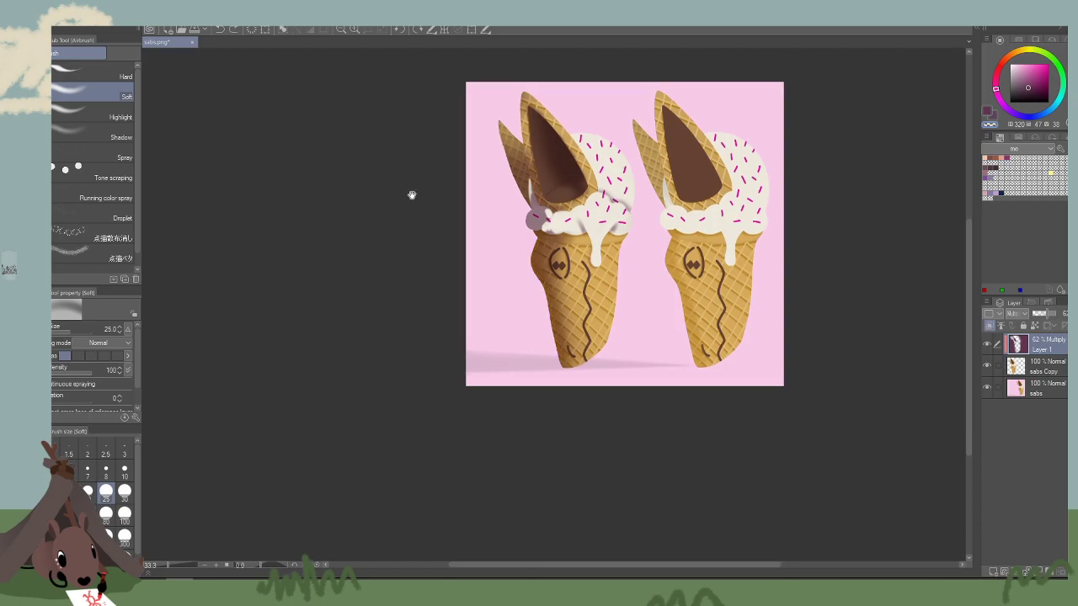
click(360, 29)
click(360, 29)
key(bracketleft)
key(bracketleft)
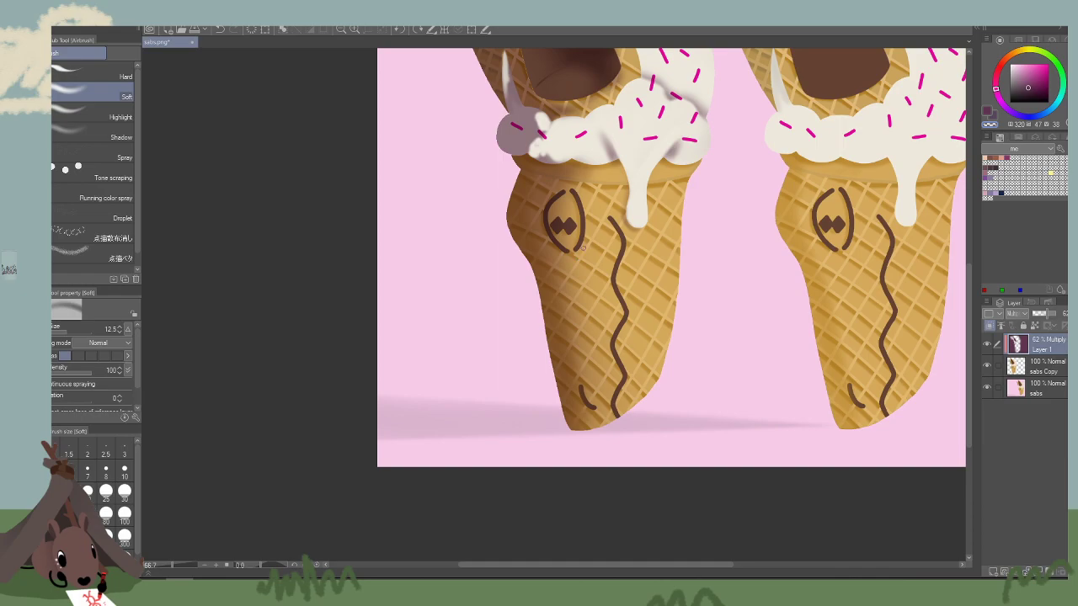
mouse_move(581, 256)
mouse_down()
mouse_move(551, 300)
mouse_move(586, 361)
mouse_move(580, 376)
mouse_up()
drag(623, 344, 605, 380)
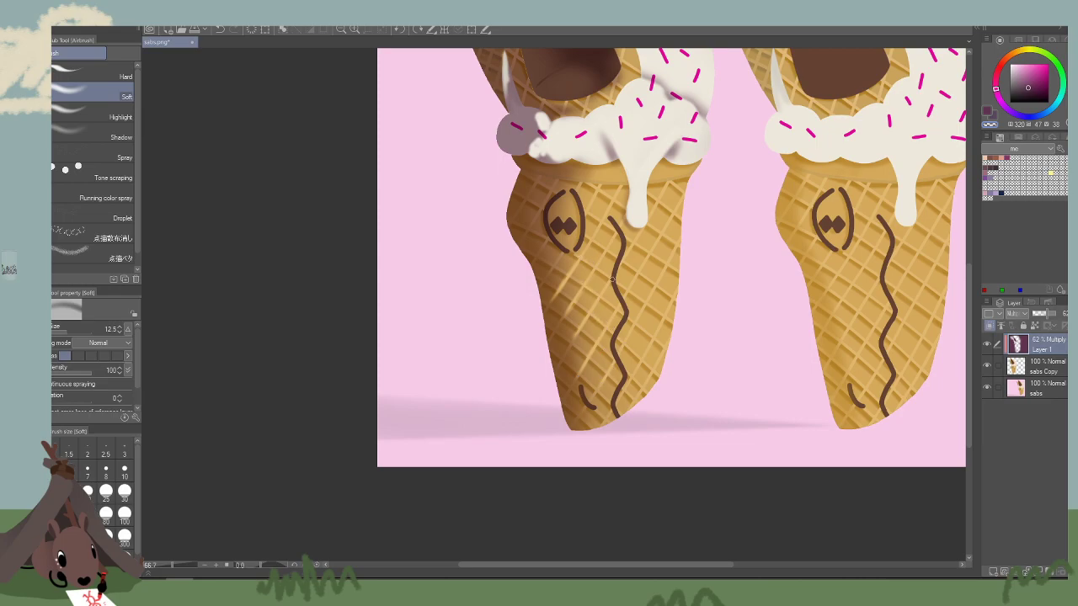
Lighten more waffle grid lines beside and below the eye, and undo the last stroke.
drag(543, 235, 505, 223)
drag(568, 252, 539, 287)
drag(739, 289, 710, 317)
key(ctrl+z)
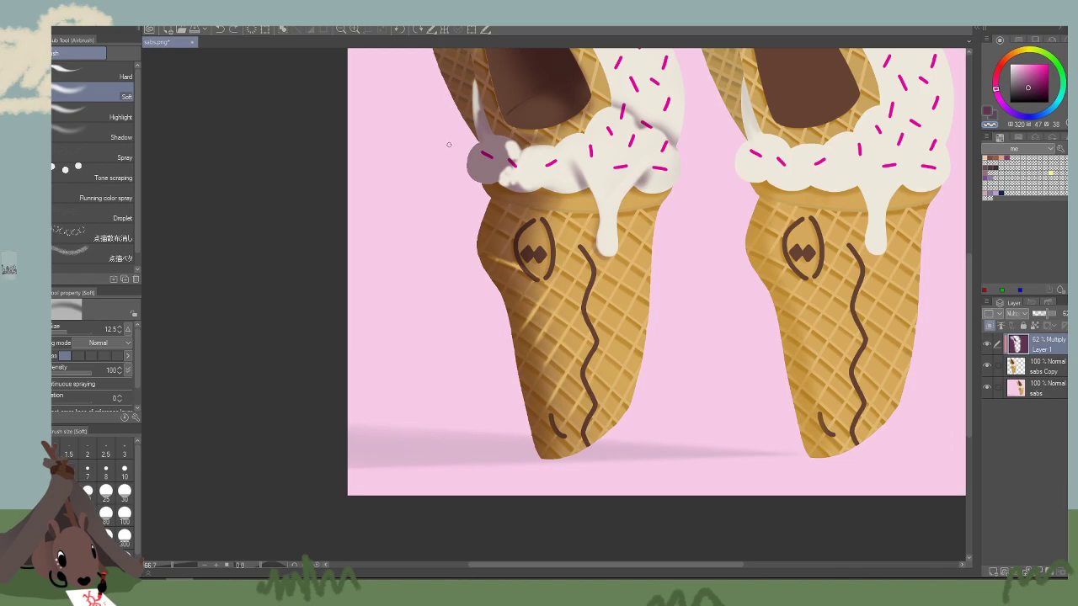
Undo the last grid-line stroke and blend the shading on the cone below the eye with the soft airbrush at sizes 50 to 60.
key(ctrl+z)
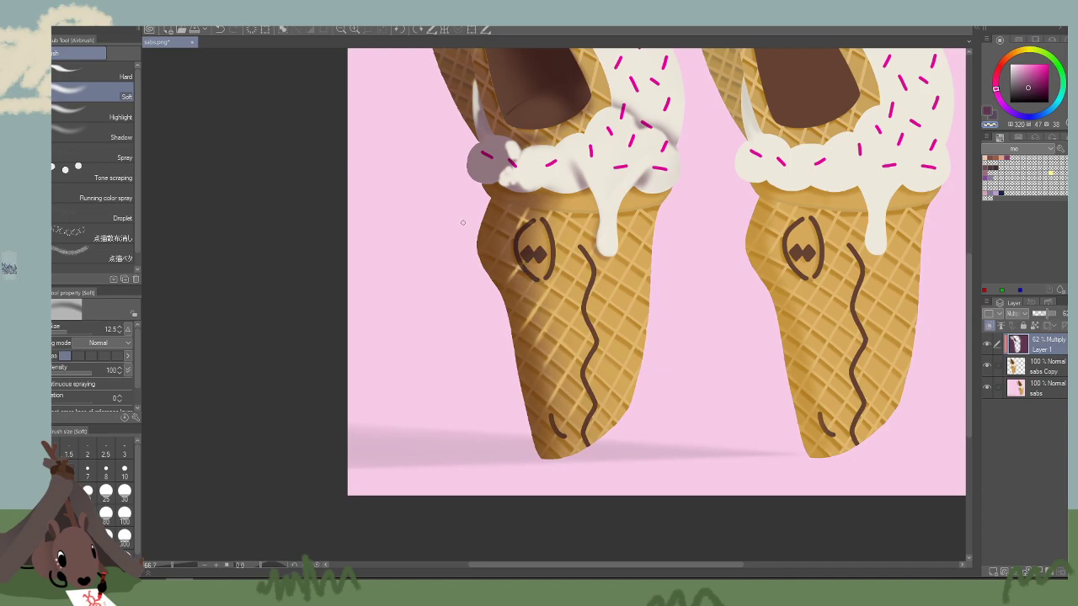
drag(686, 333, 671, 308)
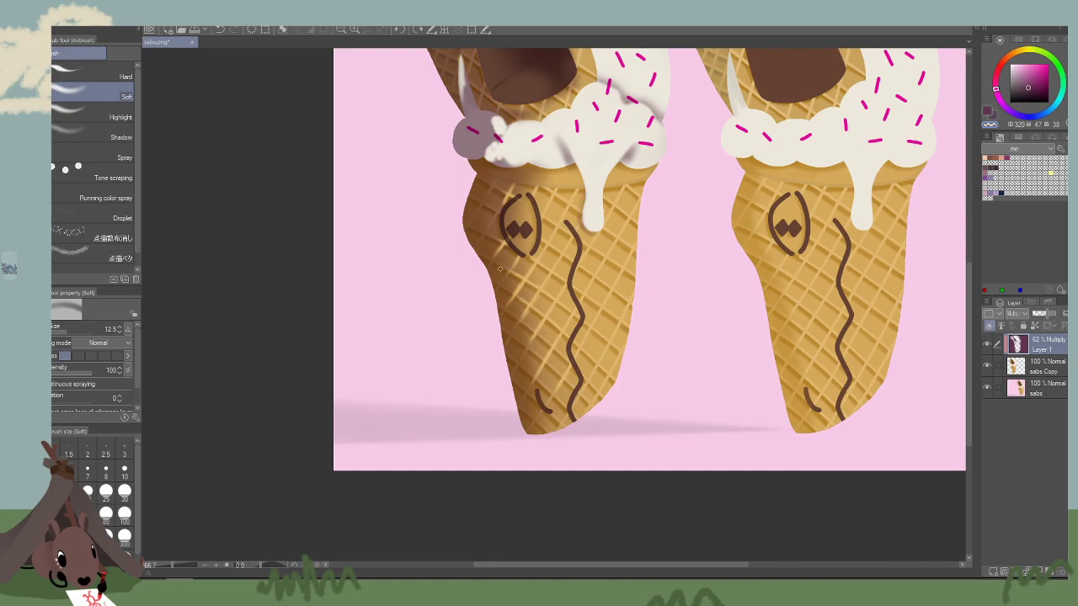
key(bracketright)
key(bracketright)
key(bracketright)
key(bracketright)
key(bracketright)
key(bracketright)
key(bracketright)
key(bracketright)
key(bracketright)
drag(530, 292, 531, 289)
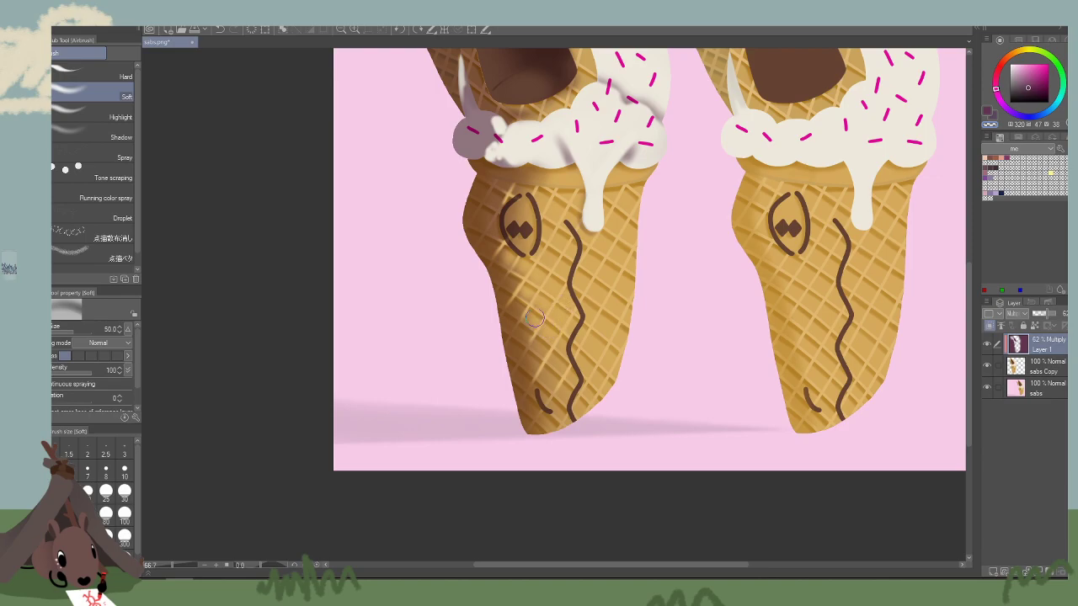
drag(526, 335, 513, 289)
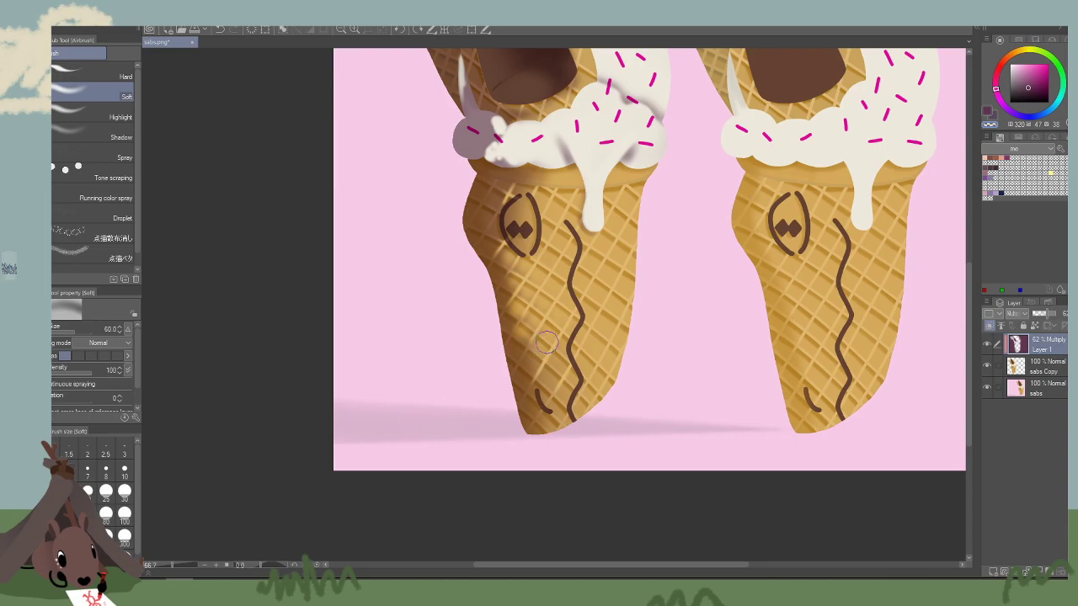
scroll(533, 303, down, 1)
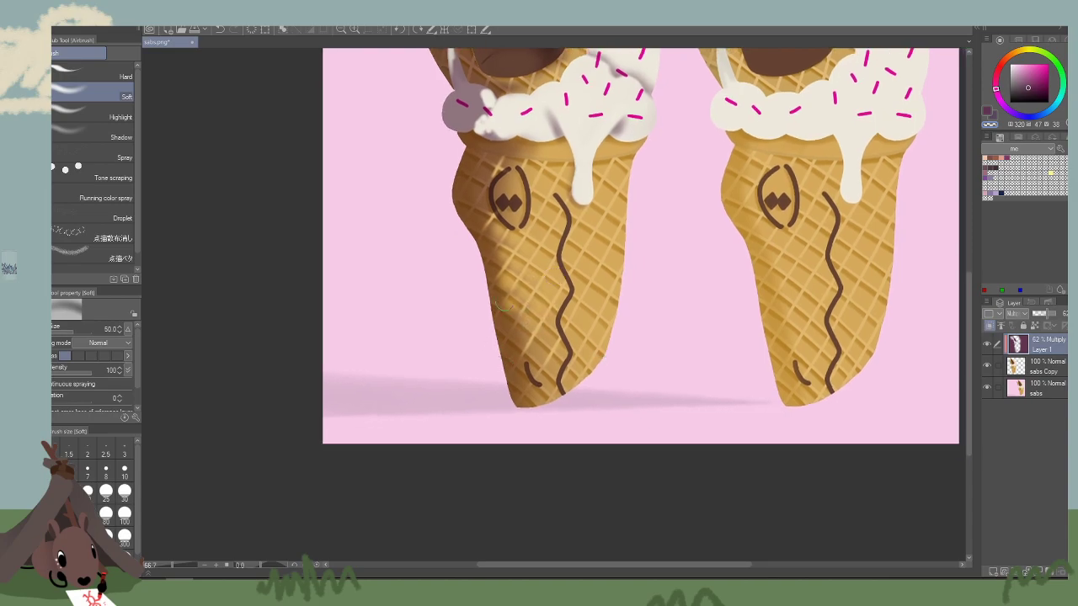
drag(522, 333, 542, 362)
Lower the opacity of the Multiply shading layer, Layer 1, to 36%.
drag(1048, 313, 1040, 314)
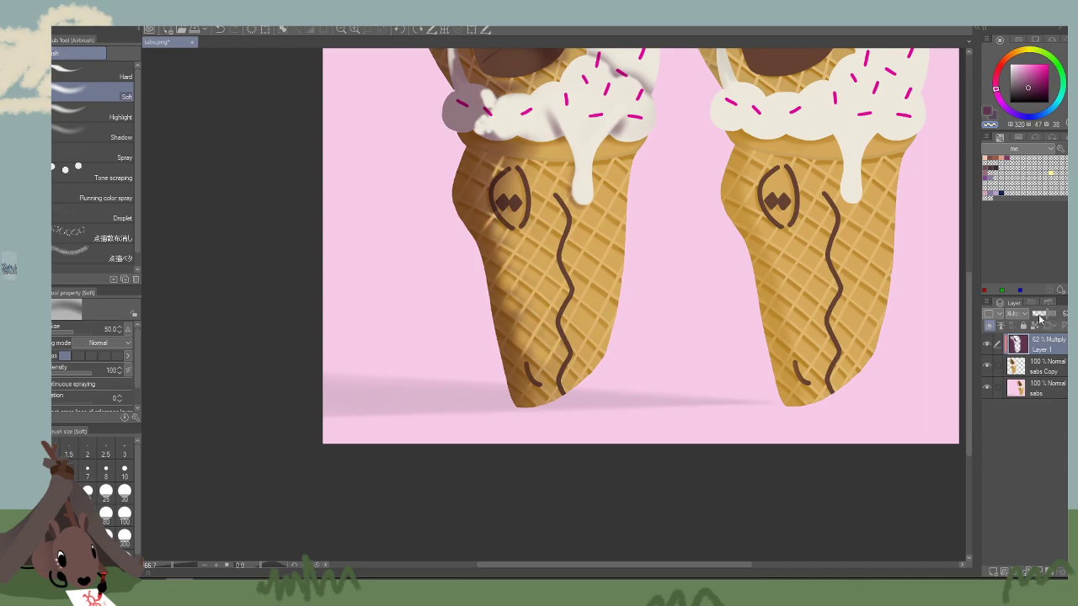
scroll(716, 252, up, 4)
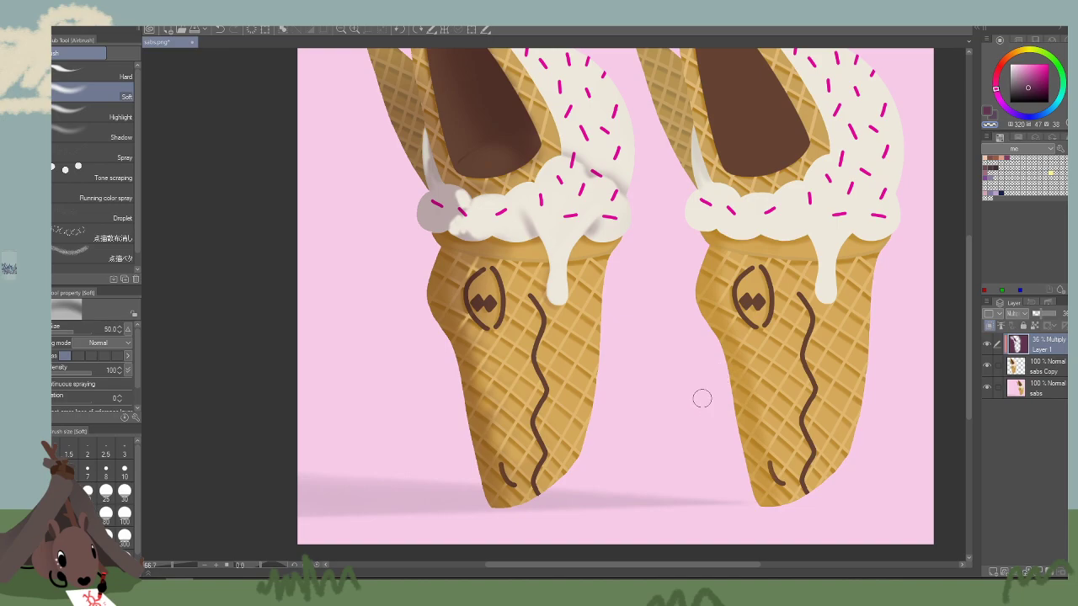
Lower the opacity of the Multiply shading layer, Layer 1, to 26%.
click(338, 29)
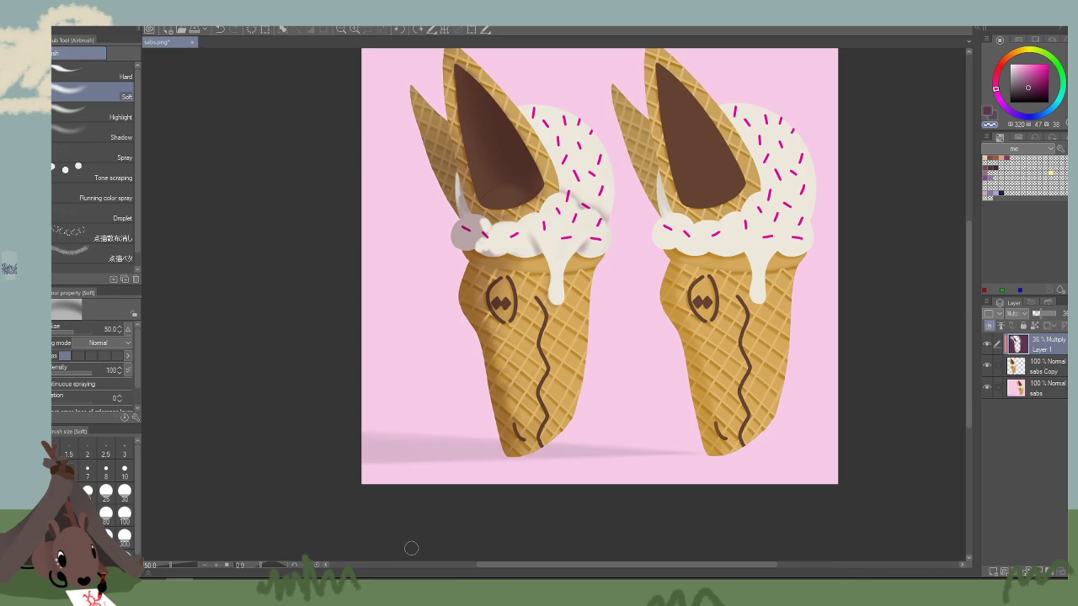
click(1039, 315)
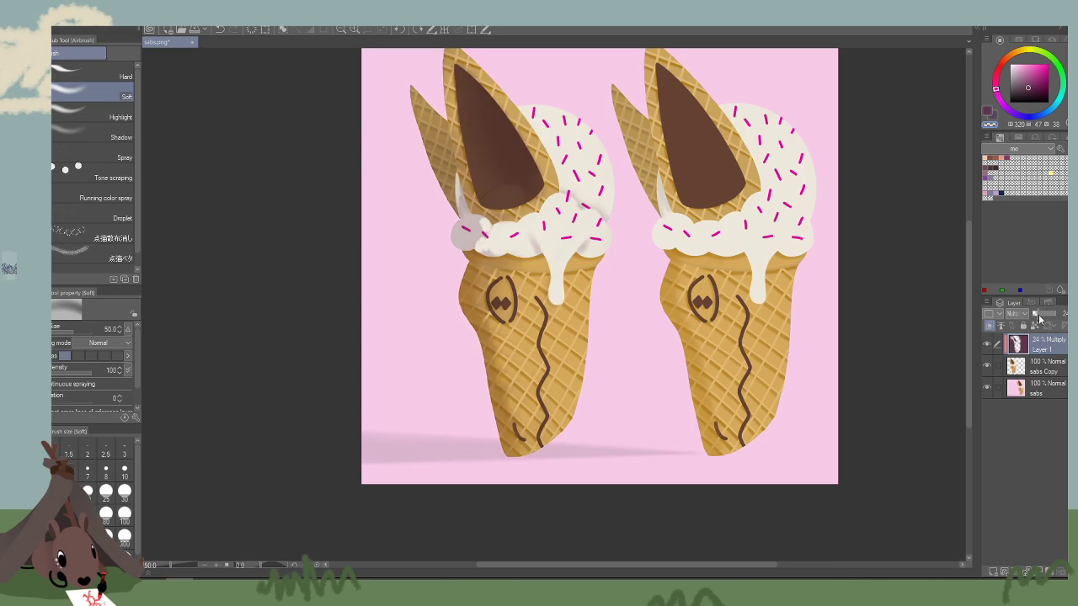
drag(625, 499, 610, 487)
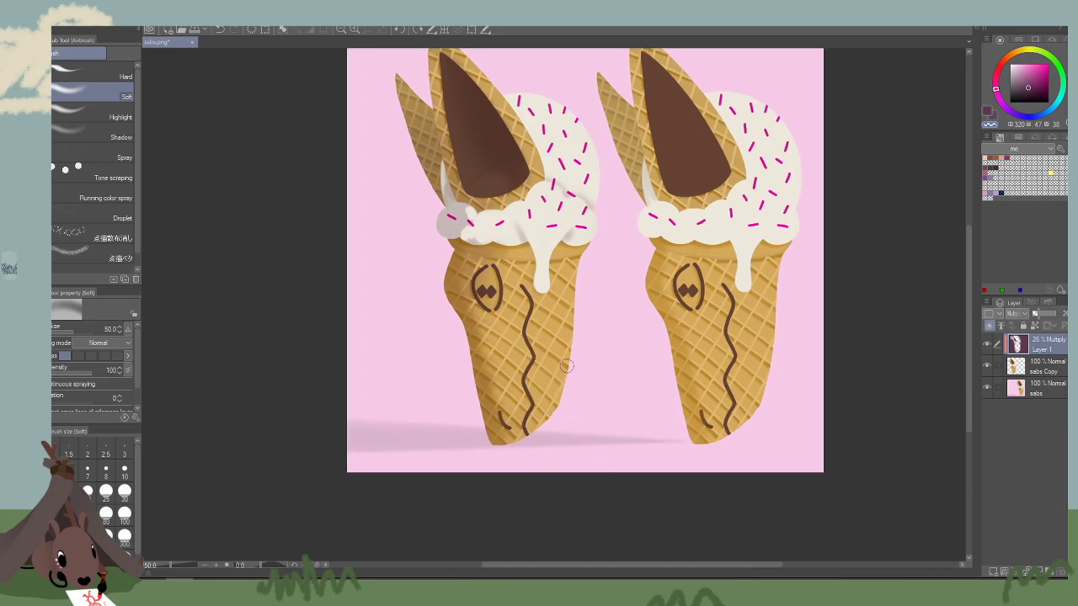
drag(595, 320, 623, 350)
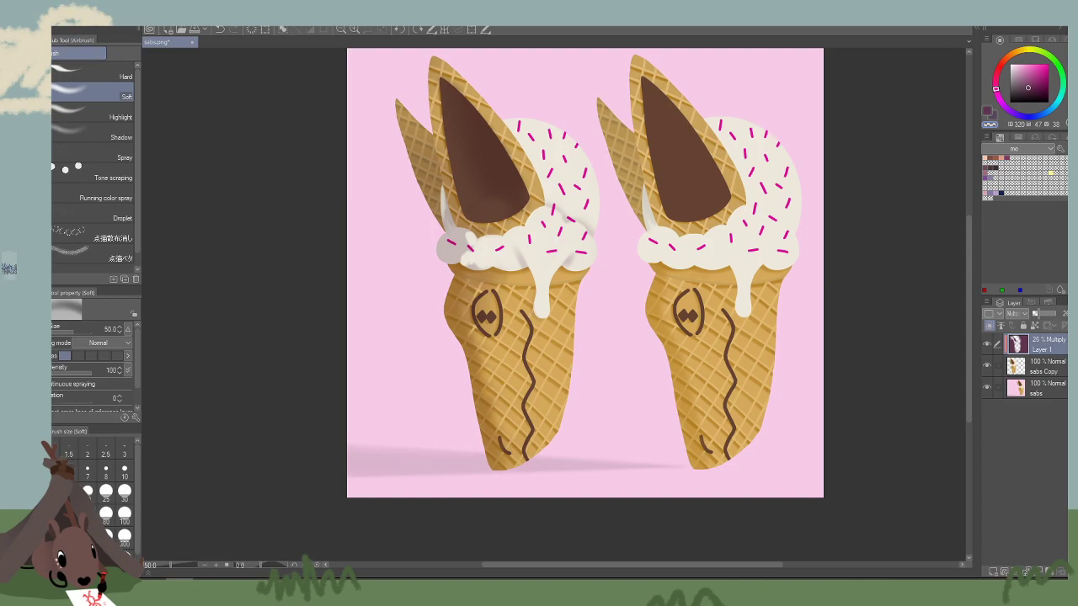
Recolour Layer 1's shading to green with a Hue/Saturation/Luminosity correction, using hue -180 and saturation 4.
click(40, 16)
mouse_move(150, 272)
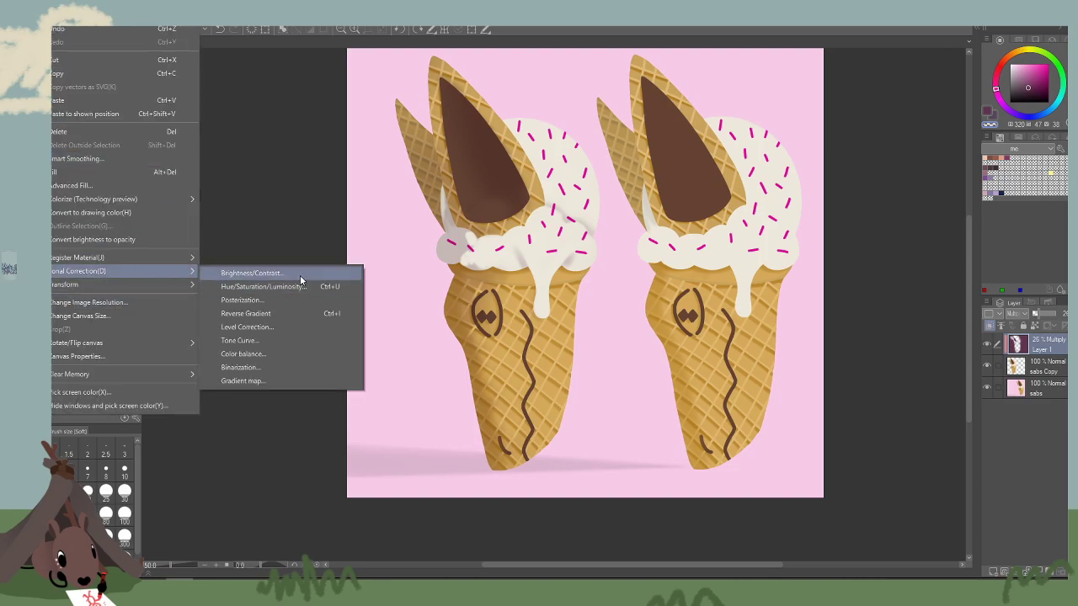
key(ctrl+u)
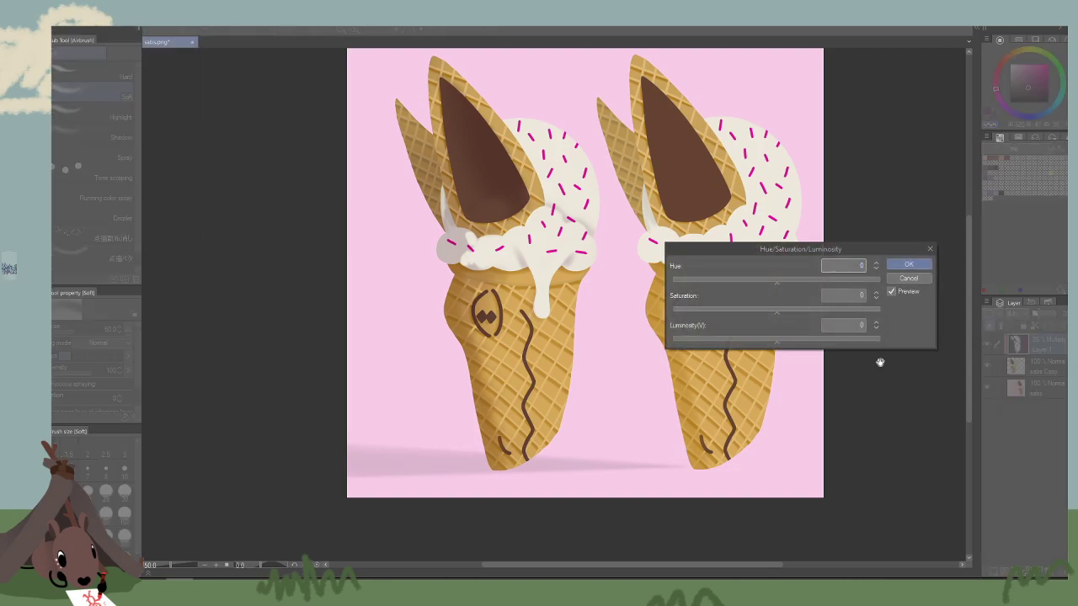
drag(809, 280, 839, 280)
click(867, 282)
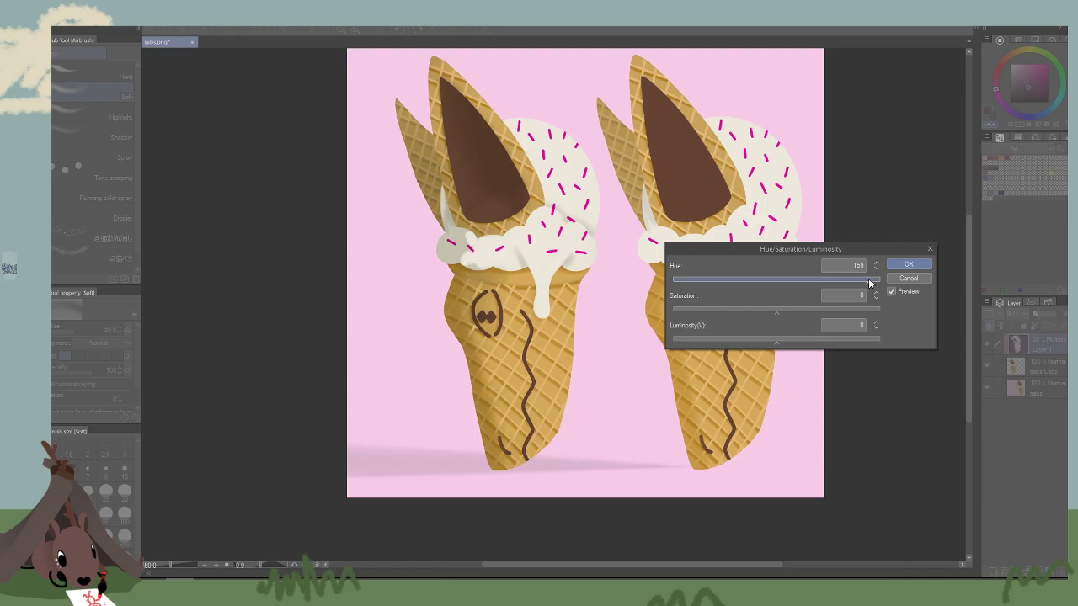
drag(852, 309, 860, 278)
click(704, 284)
drag(710, 283, 704, 283)
drag(695, 287, 675, 283)
click(782, 312)
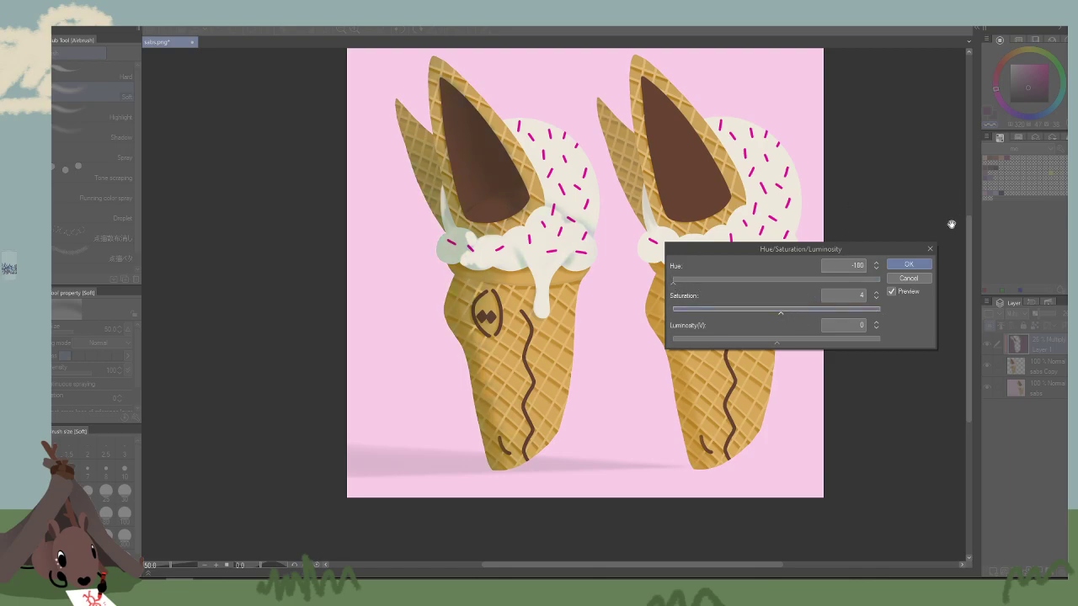
click(903, 264)
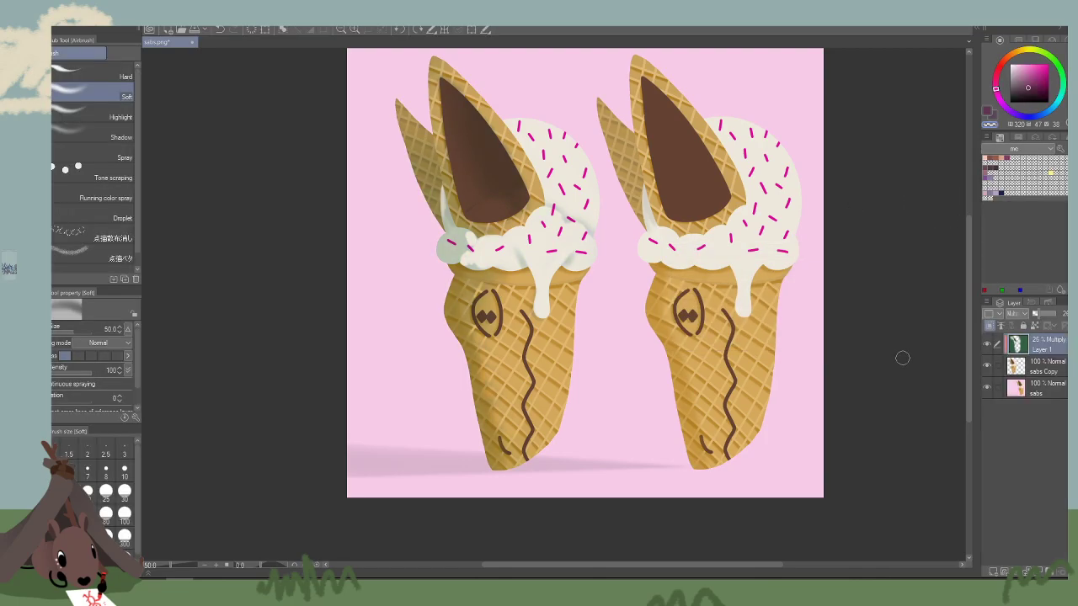
Compare the cone's shading before and after the hue correction by undoing and redoing it.
drag(902, 356, 887, 365)
key(ctrl+z)
key(ctrl+y)
key(ctrl+z)
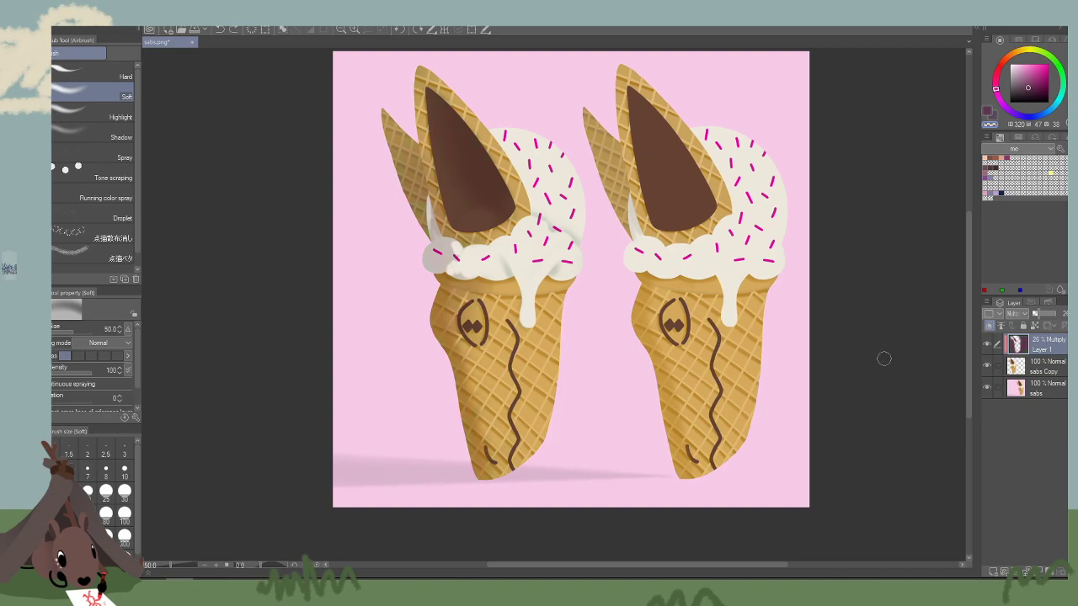
key(ctrl+y)
Try stronger and weaker opacities on the green Multiply shading layer and settle on 36%.
drag(1045, 315, 1037, 315)
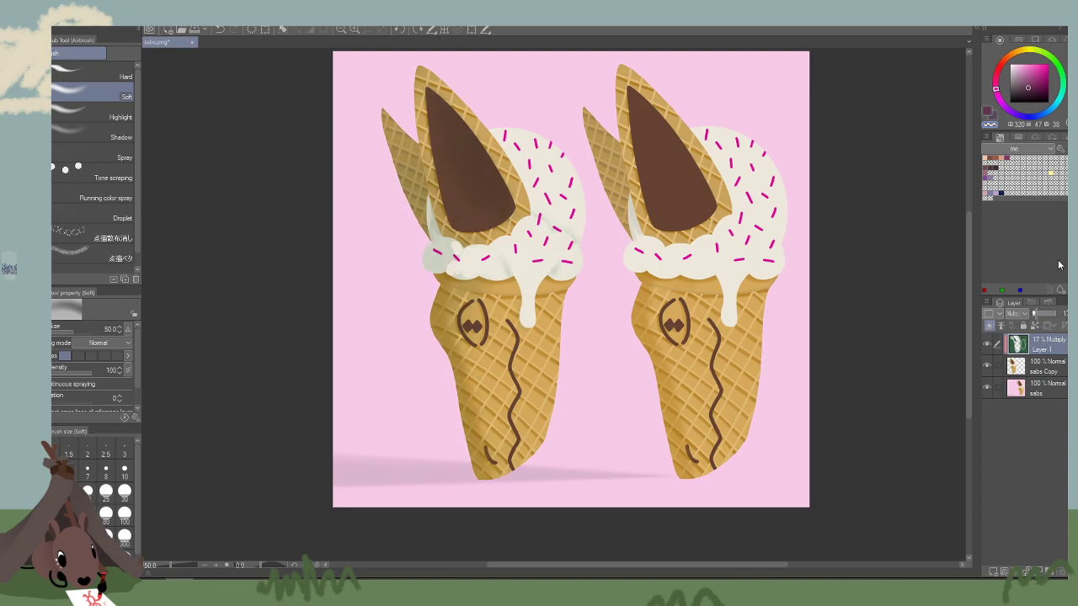
click(1046, 315)
drag(1046, 316, 1042, 316)
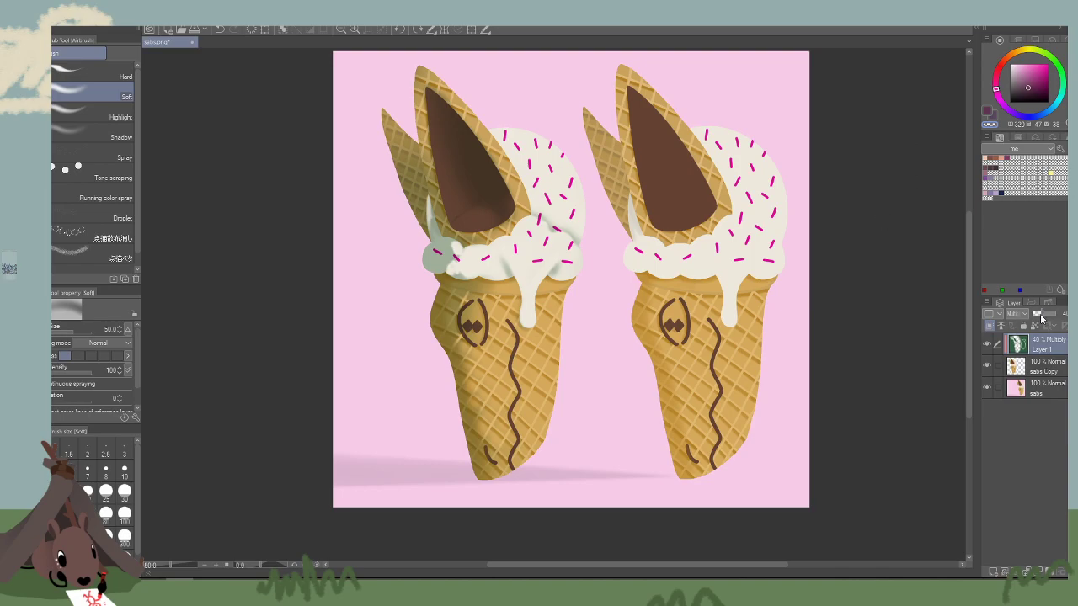
drag(1045, 319, 1037, 319)
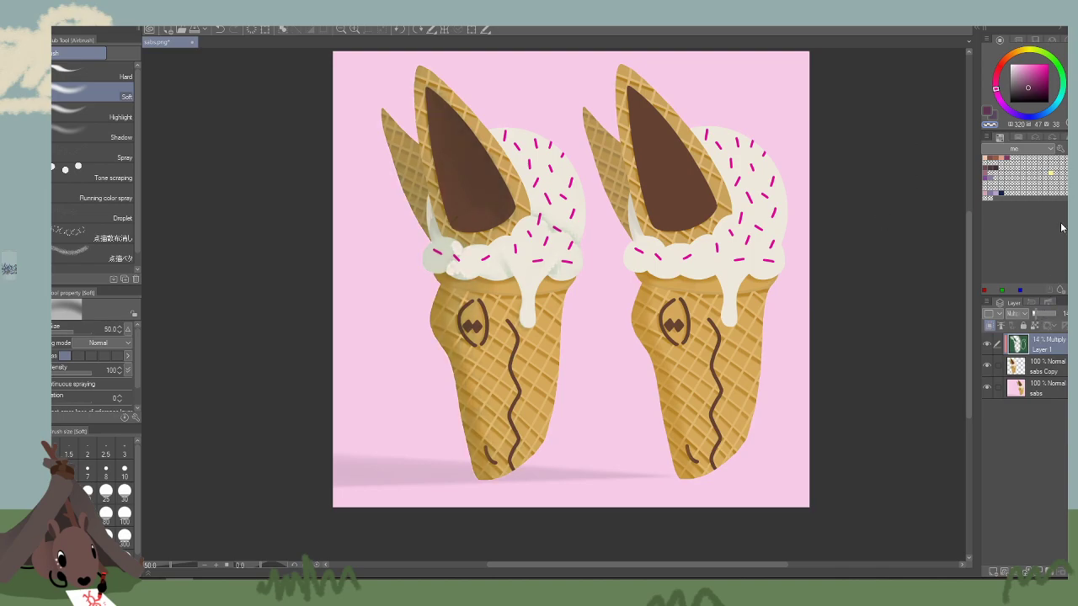
click(1035, 317)
drag(877, 310, 850, 317)
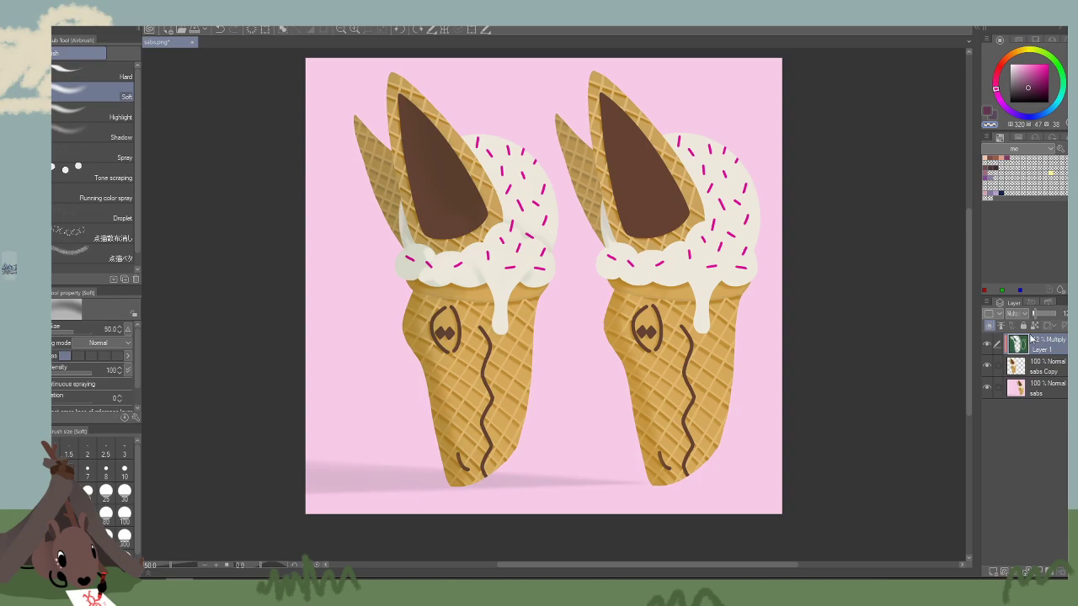
drag(1037, 314, 1042, 314)
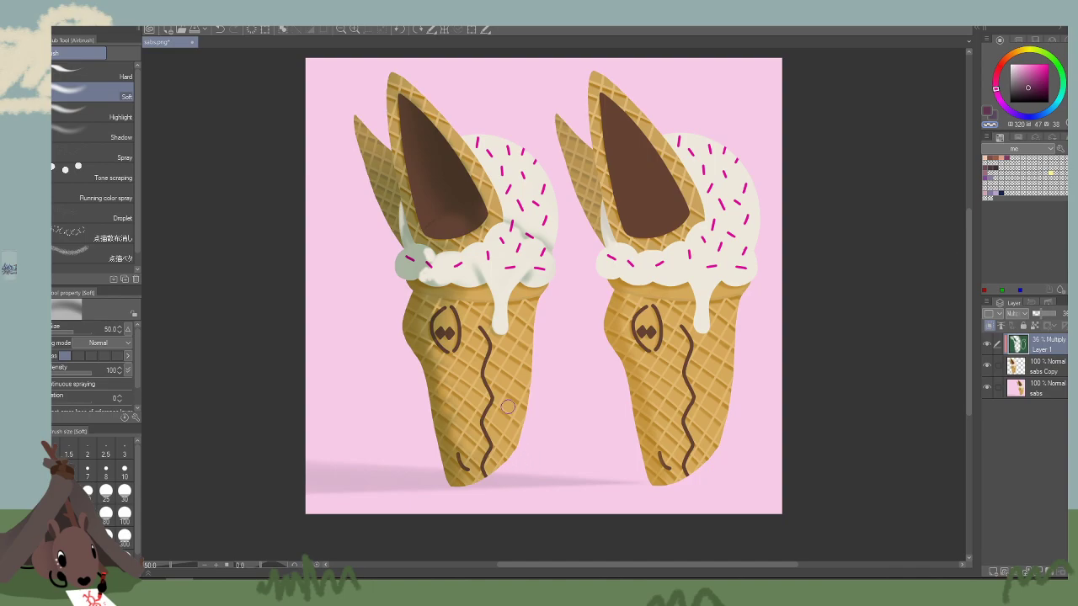
Hide the Multiply shading layer and add a new layer directly above the sabs Copy layer.
click(989, 345)
click(1040, 368)
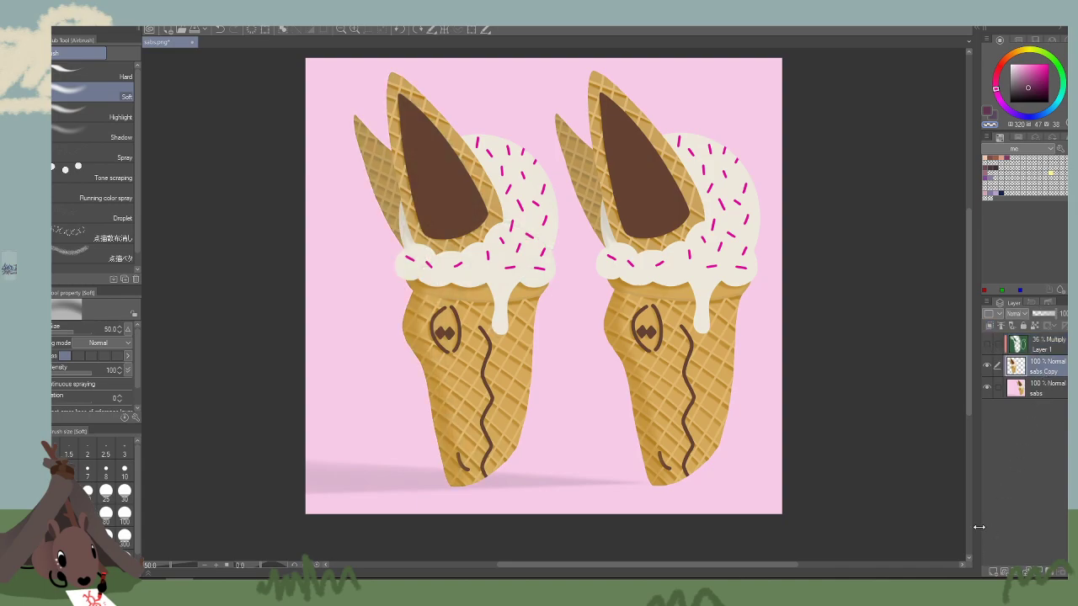
click(993, 571)
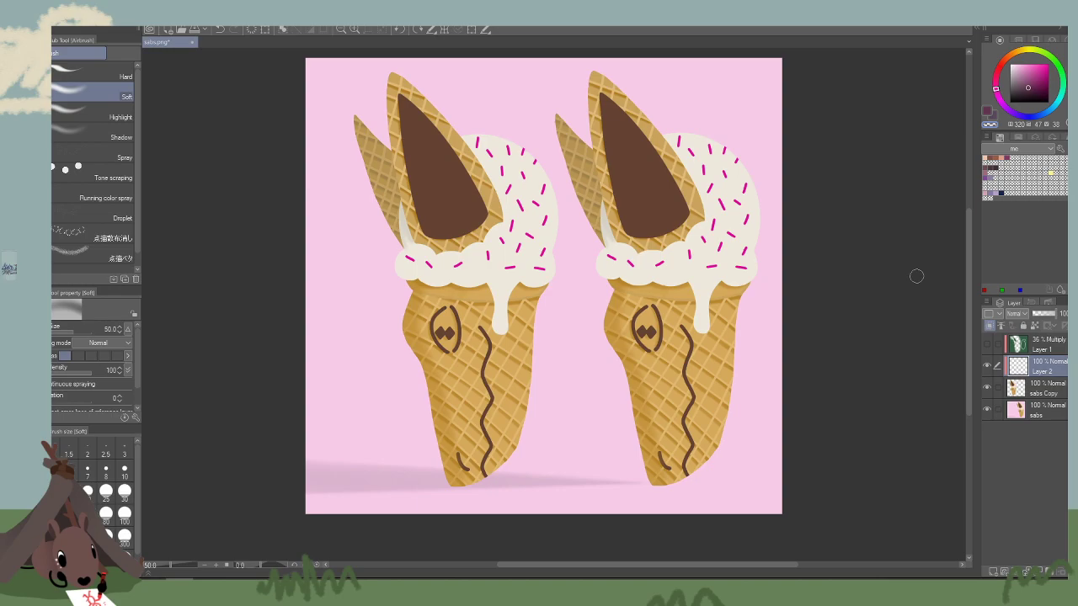
Fill Layer 2 with dark magenta, set its blending mode to Multiply and clip it to the cone layer below.
key(g)
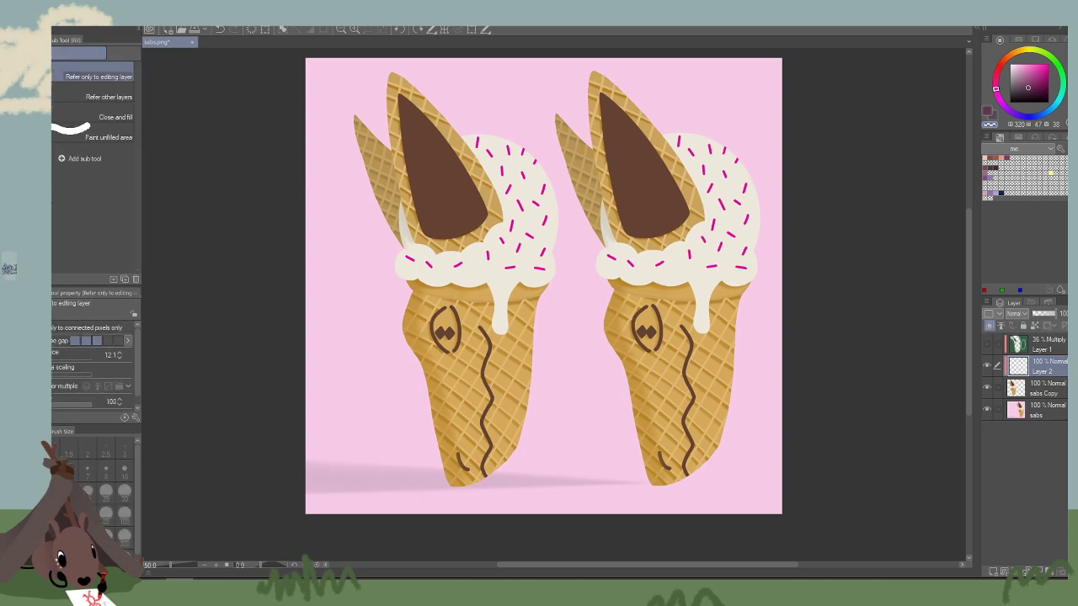
click(1042, 80)
click(537, 250)
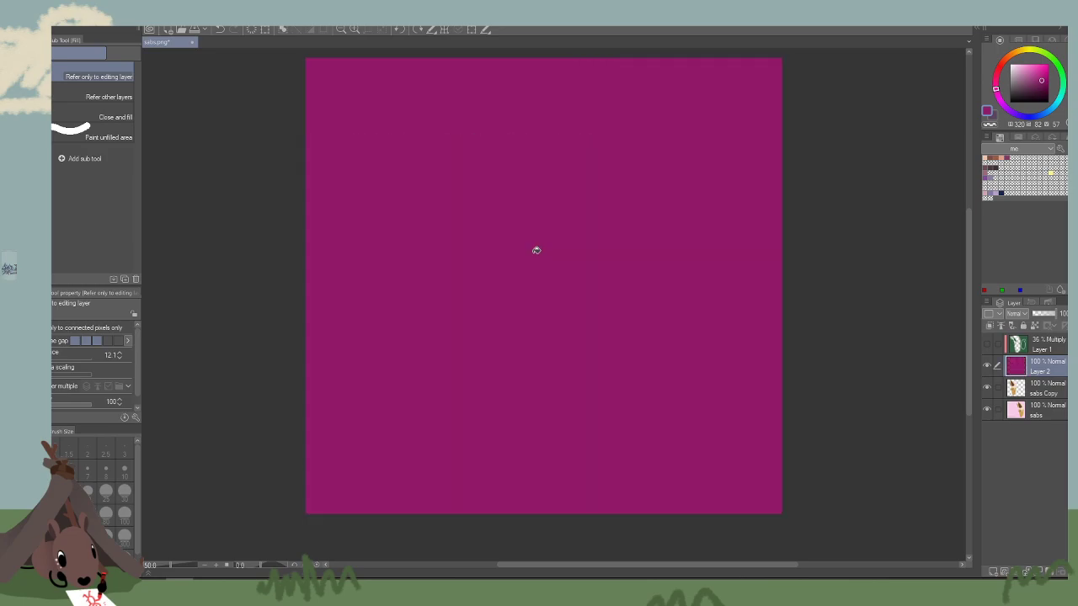
click(1015, 313)
click(1023, 35)
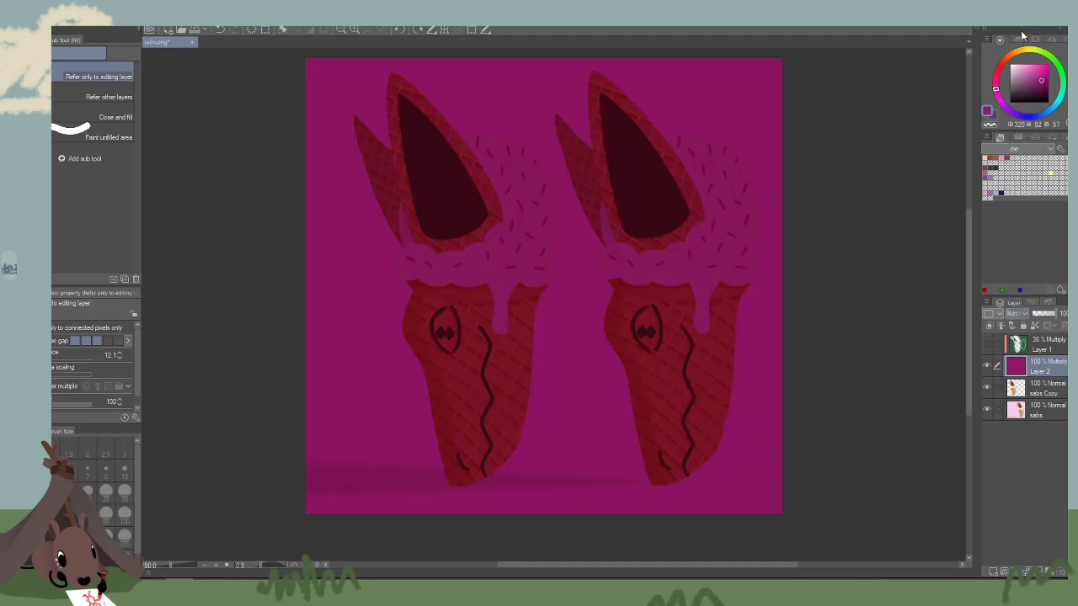
click(988, 327)
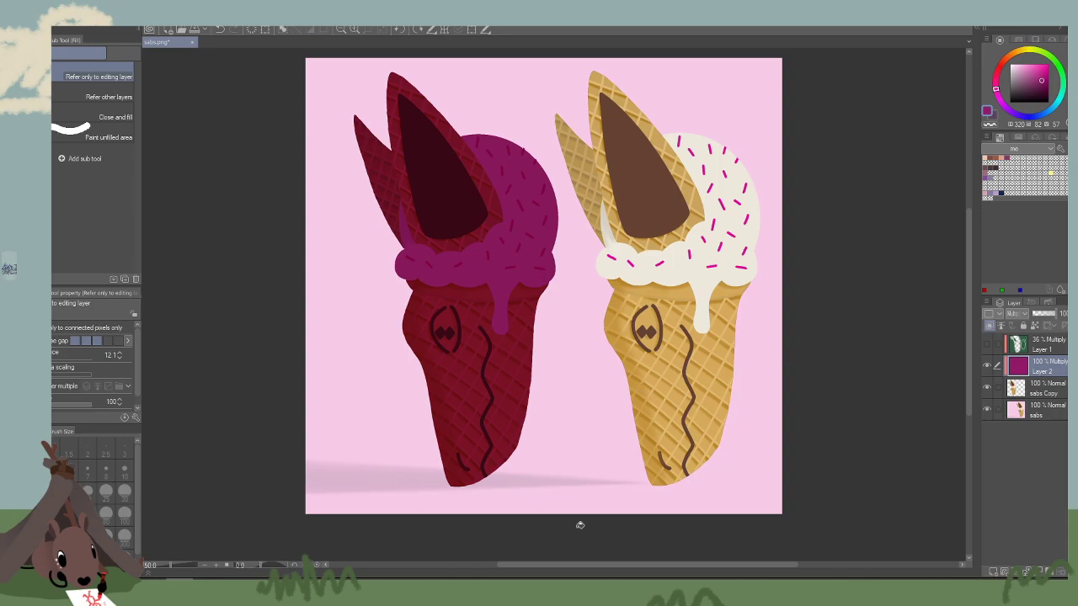
Erase the magenta shading from the lit side of the clipped cone using the Smooth Sketch brush in transparent colour at size 300.
key(b)
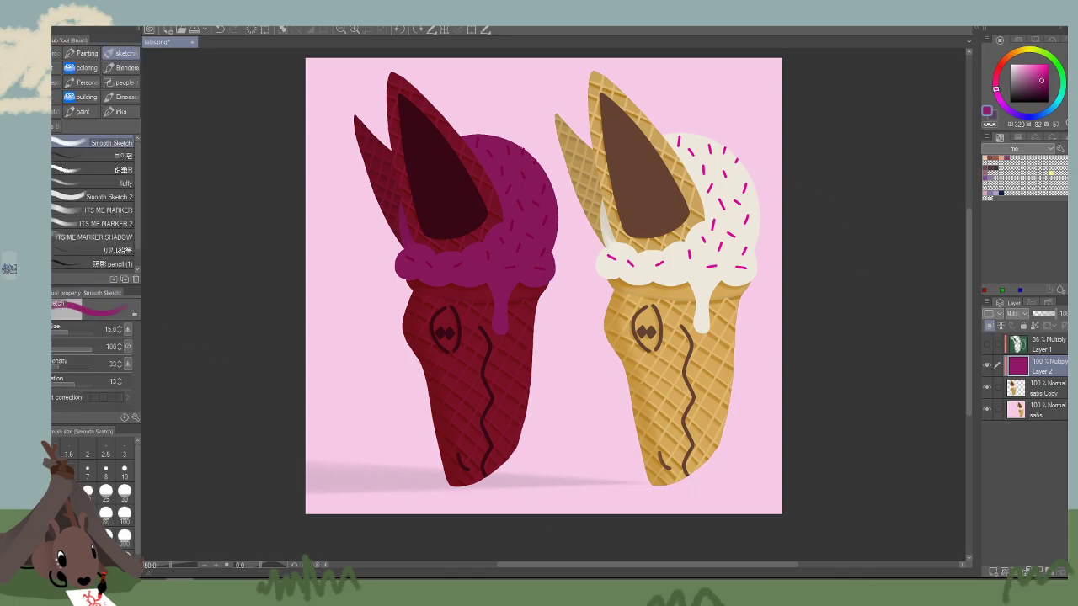
click(991, 125)
key(])
key(])
key(])
key(])
key(])
click(125, 537)
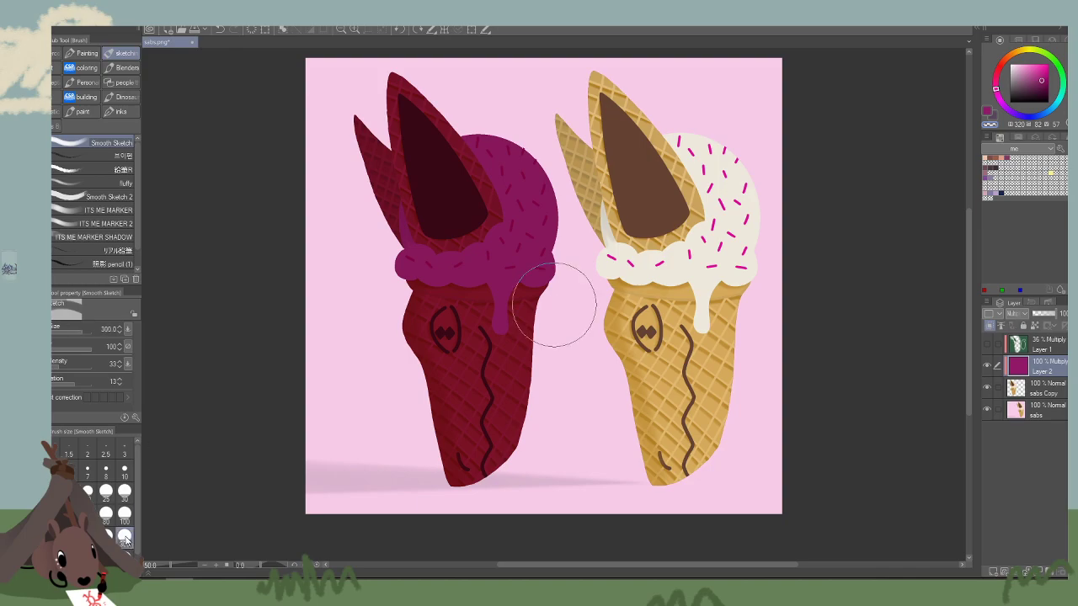
drag(505, 127, 557, 226)
drag(491, 105, 548, 225)
mouse_move(520, 186)
mouse_down()
mouse_move(543, 220)
mouse_move(385, 74)
mouse_move(488, 205)
mouse_move(521, 269)
mouse_move(524, 201)
mouse_move(504, 260)
mouse_move(527, 270)
mouse_move(501, 315)
mouse_move(491, 312)
mouse_move(487, 393)
mouse_move(509, 406)
mouse_move(484, 476)
mouse_up()
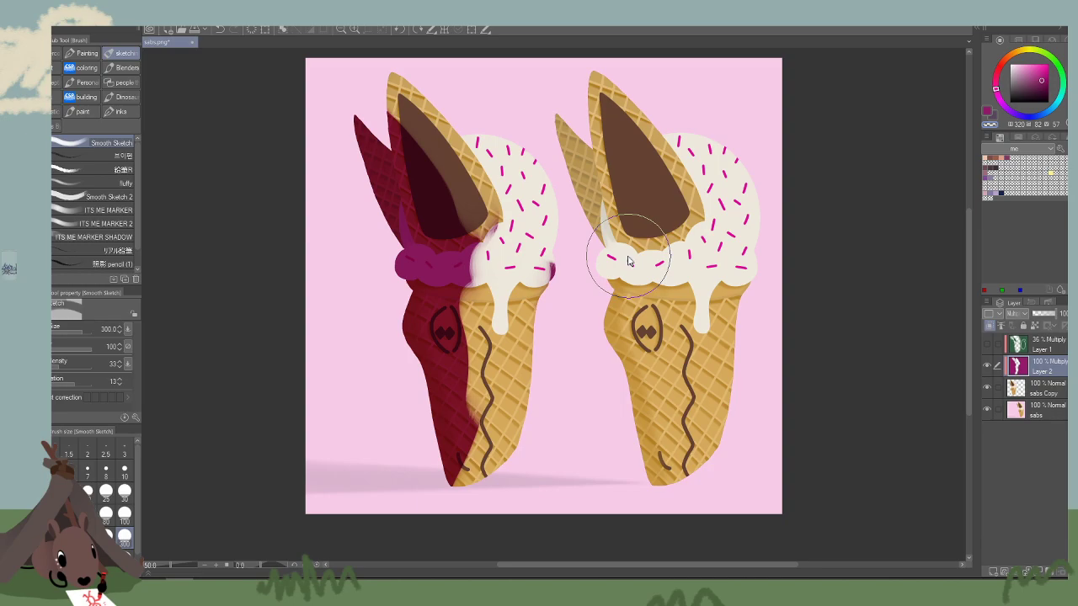
Undo the erasing, the clipping, the Multiply mode and the magenta fill on Layer 2.
key(ctrl+z)
key(ctrl+z)
key(ctrl+z)
key(ctrl+z)
key(ctrl+z)
key(ctrl+z)
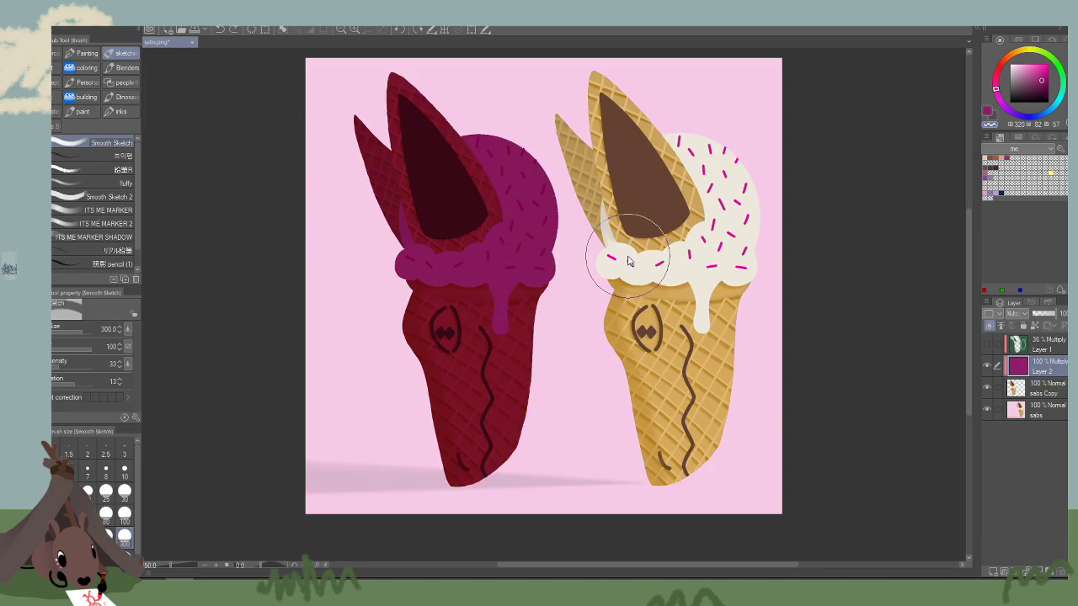
key(ctrl+z)
key(ctrl+z)
key(ctrl+z)
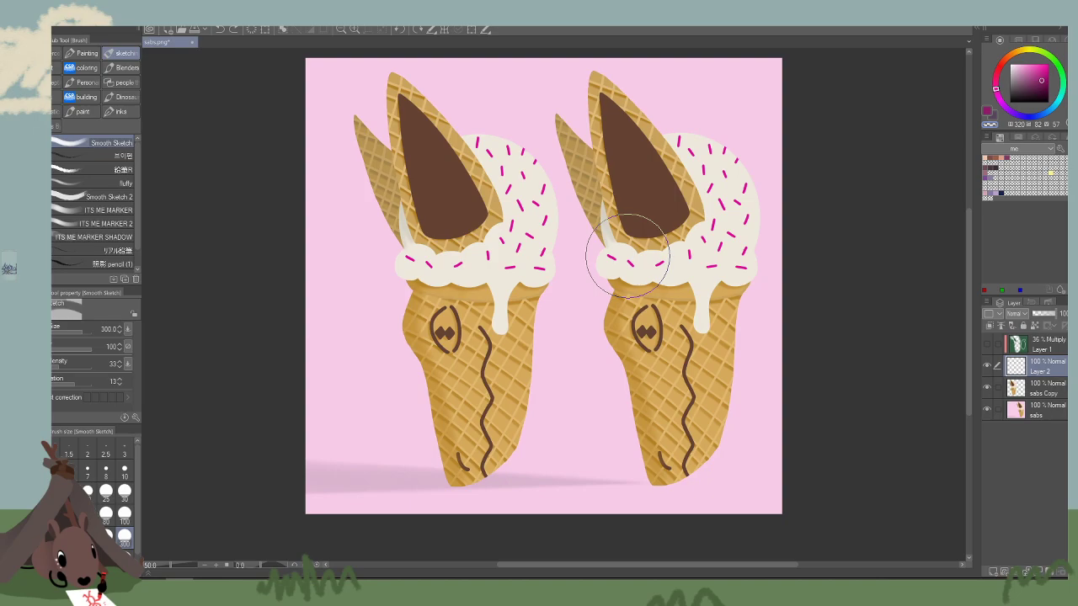
click(29, 17)
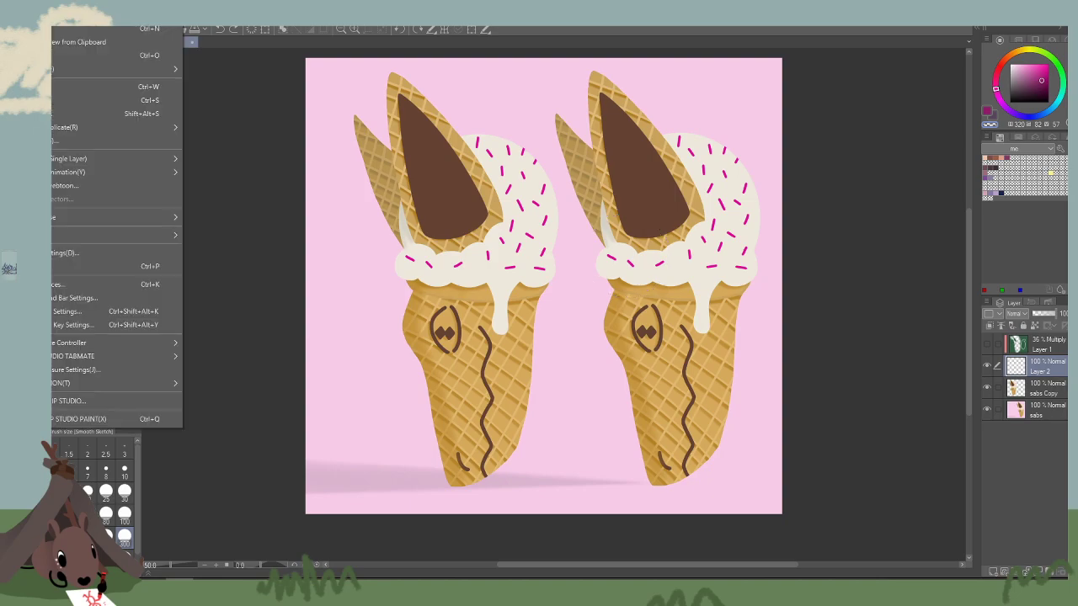
click(63, 58)
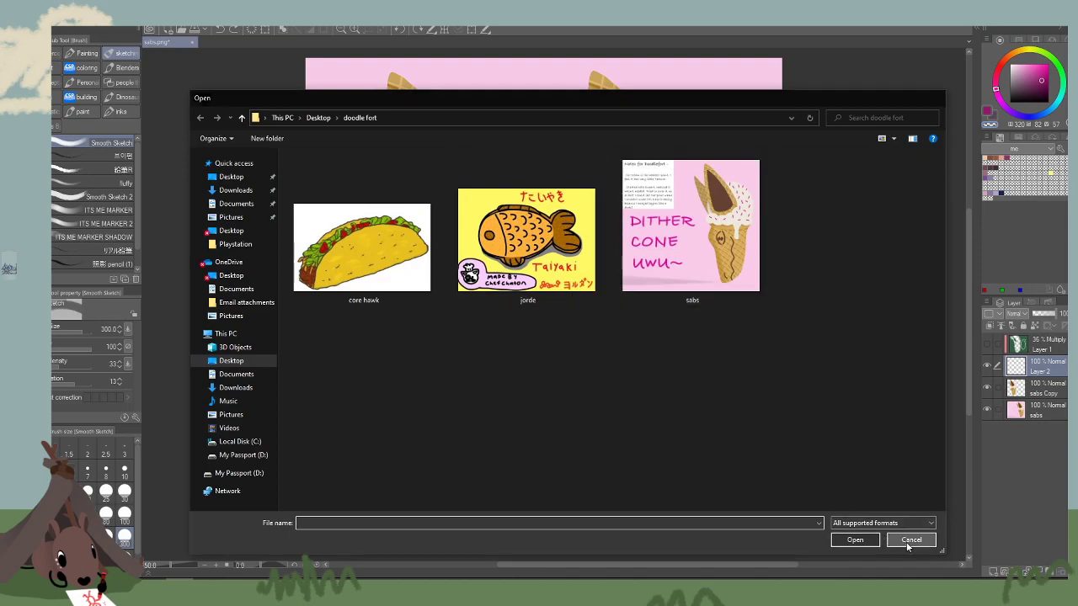
click(911, 540)
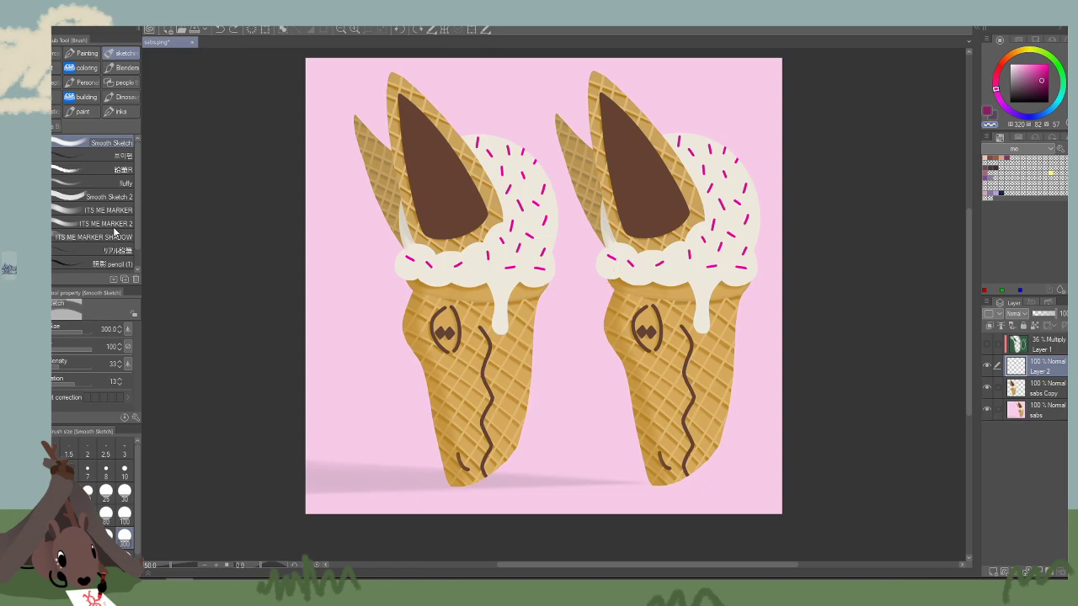
Prepare the Ellipse figure tool with black as the drawing colour and add a new layer above Layer 1.
key(m)
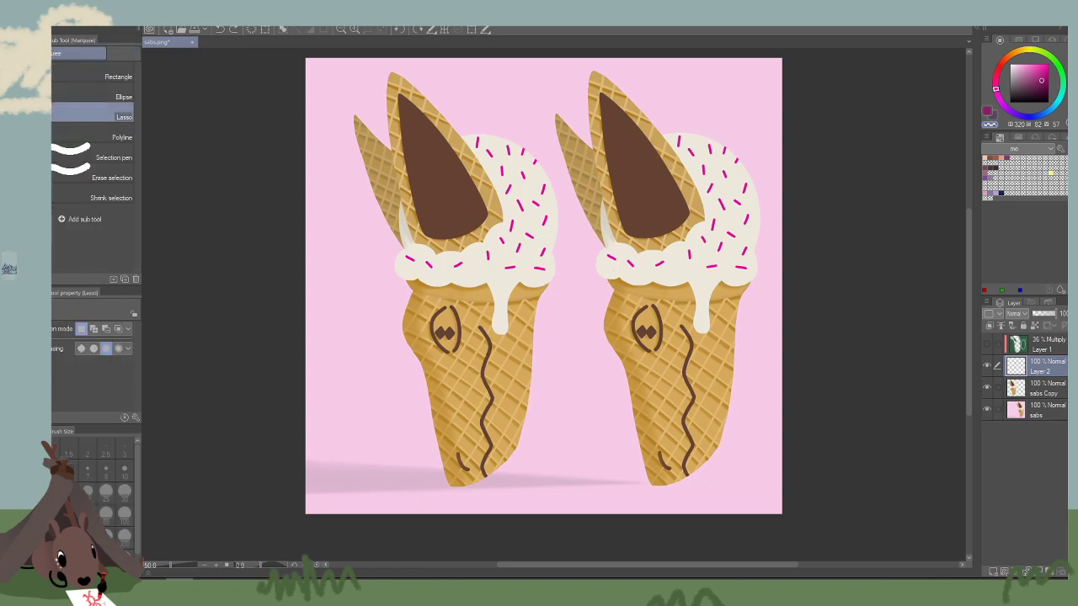
key(u)
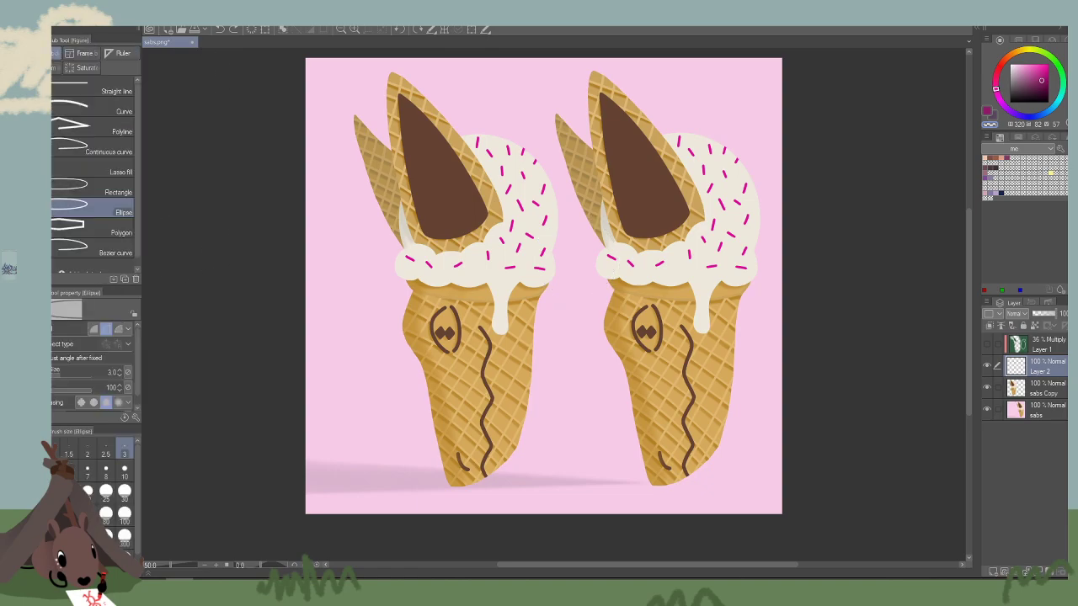
drag(1034, 80, 984, 229)
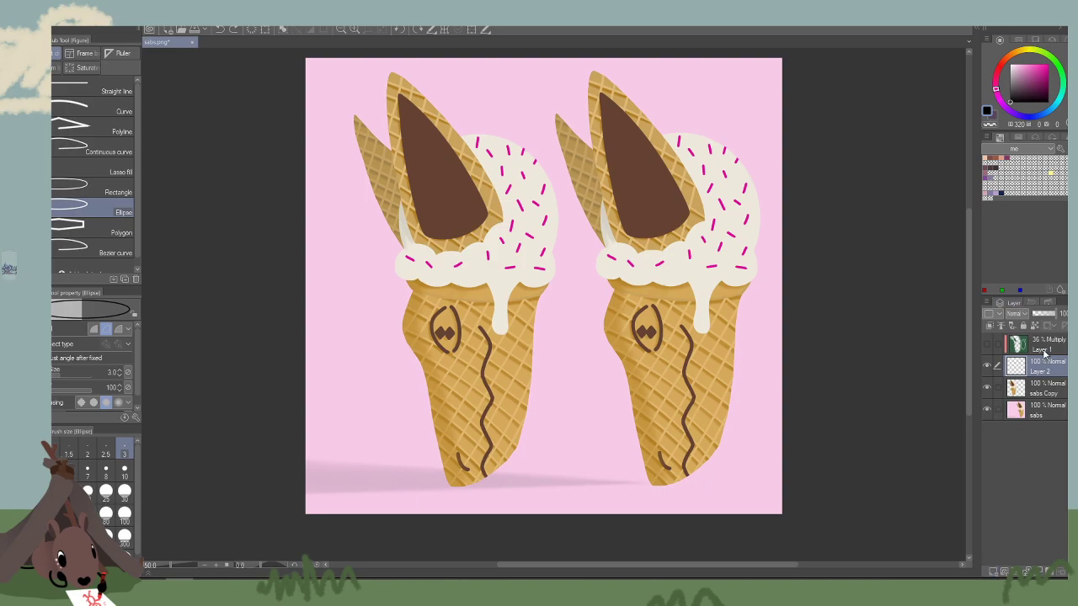
click(1045, 354)
click(1003, 572)
Draw a large circle between the two cones' lower halves on Layer 3 and fill it with black.
drag(522, 311, 670, 456)
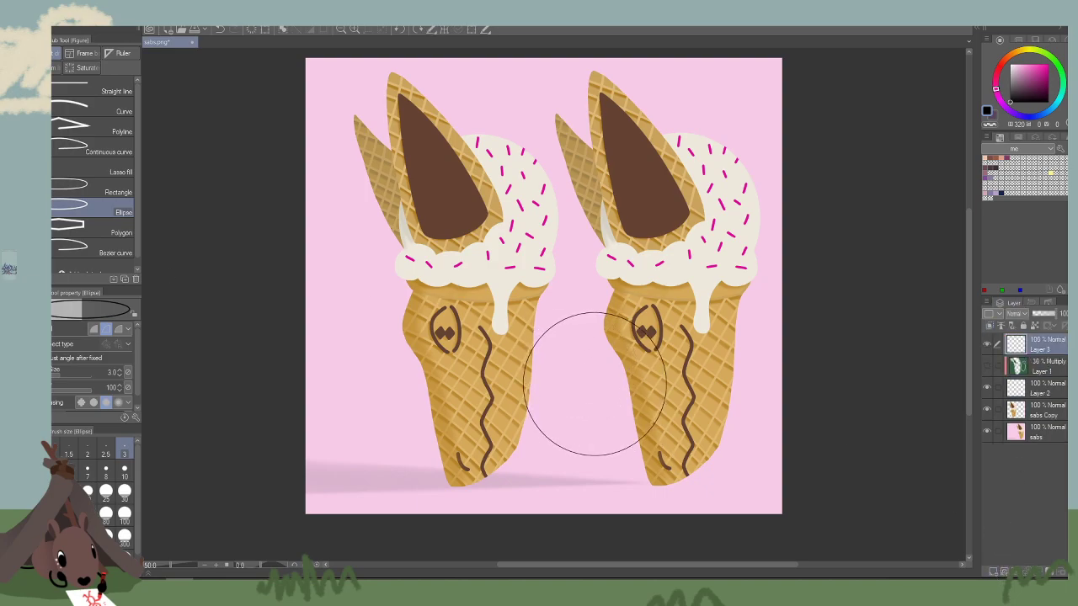
key(g)
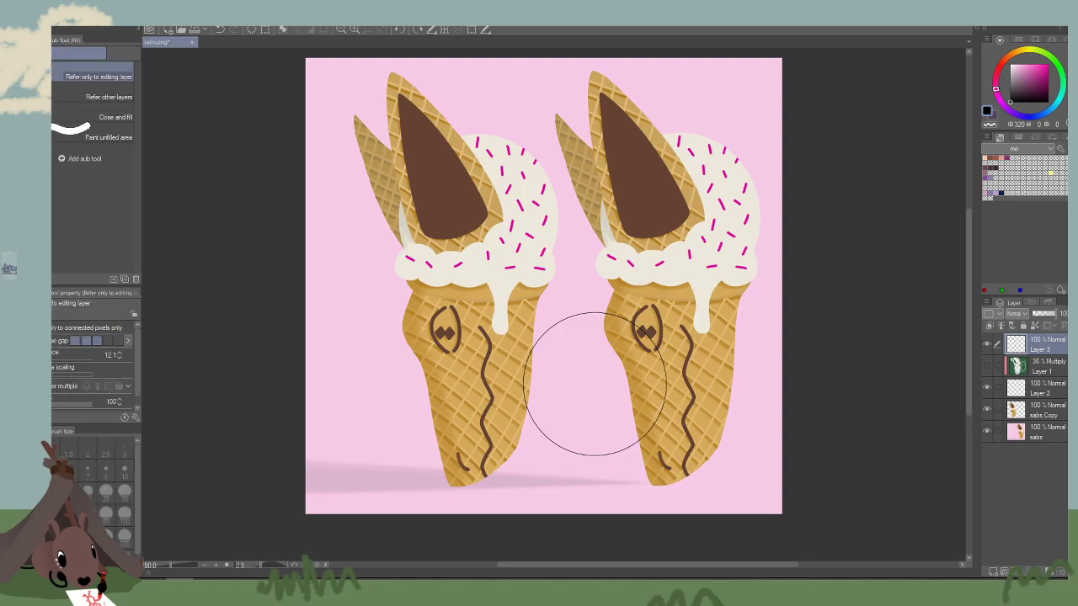
click(591, 371)
drag(868, 295, 836, 284)
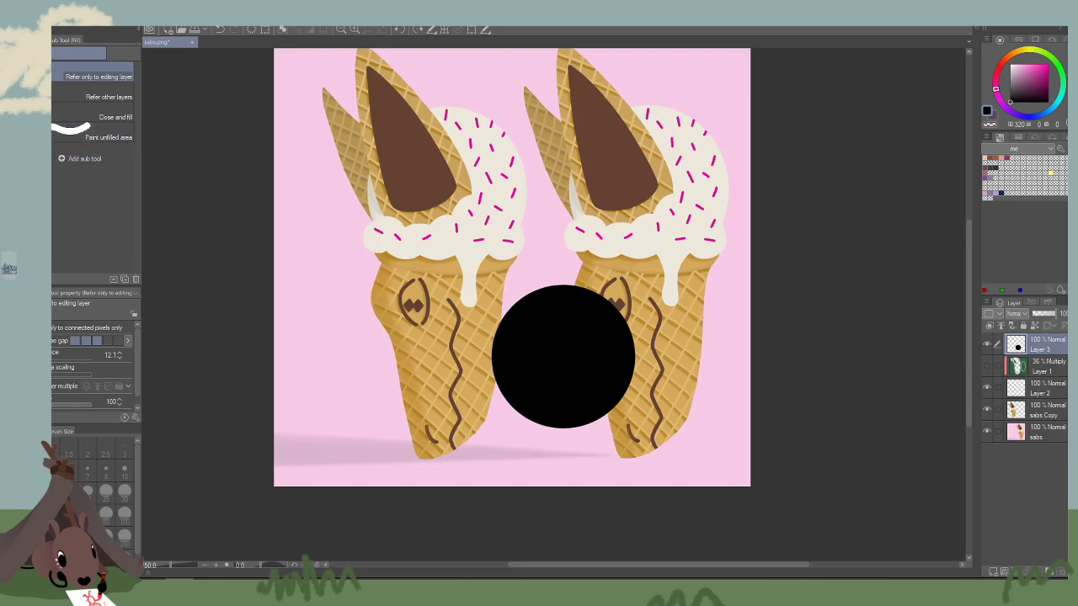
Fill the circle with the off-white sampled from the ice cream, undoing a trial fill in pure white.
alt+click(700, 155)
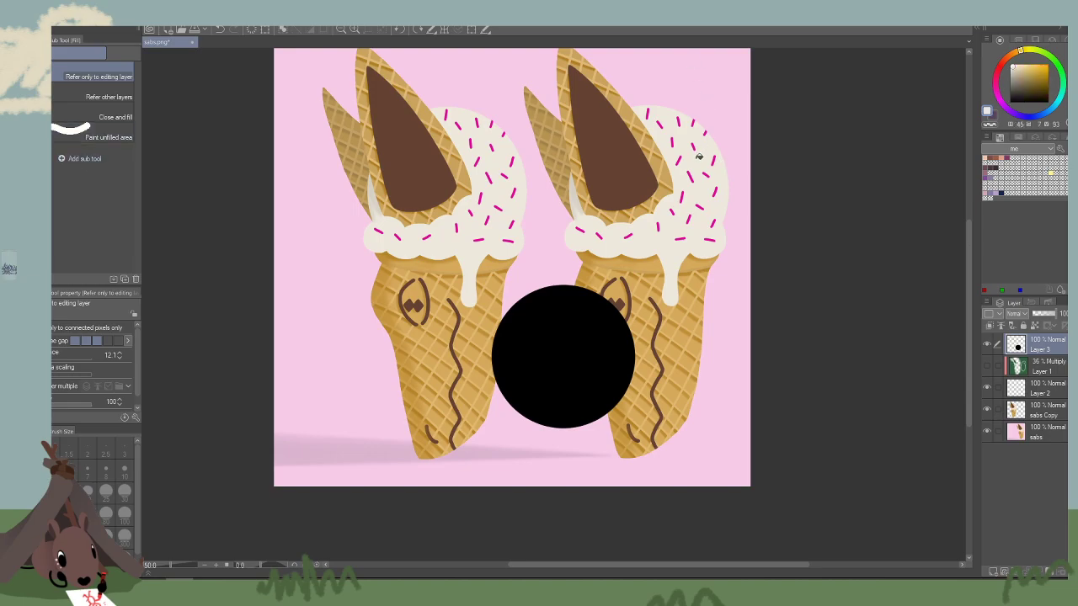
click(591, 362)
click(988, 111)
click(583, 334)
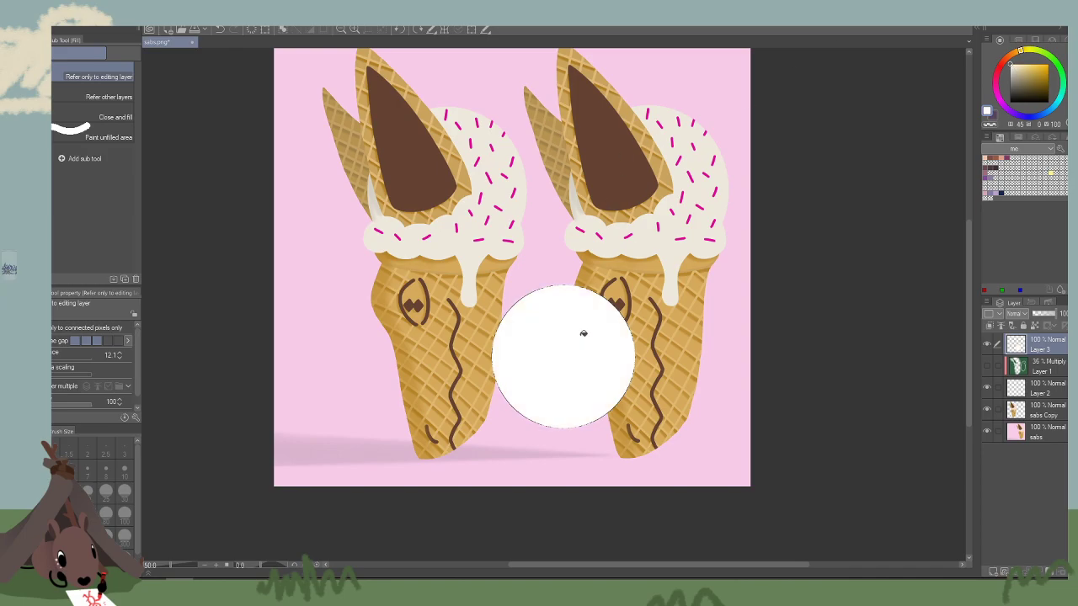
key(ctrl+z)
Choose the Soft airbrush and enlarge it enough for broad shading on the circle.
key(b)
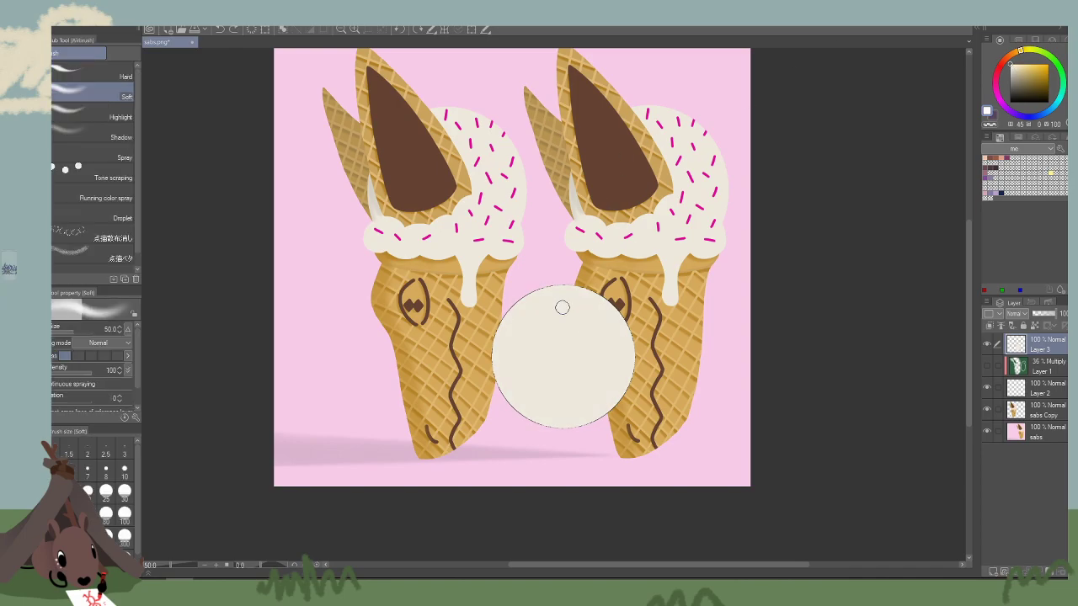
key(bracketright)
key(bracketright)
key(bracketright)
key(bracketright)
key(bracketright)
key(bracketright)
key(bracketright)
key(bracketright)
Try to airbrush a white highlight over the circle's upper-right edge, enlarging the brush to 250.
mouse_move(582, 320)
mouse_down()
mouse_move(556, 310)
mouse_move(603, 339)
mouse_move(608, 313)
mouse_move(604, 343)
mouse_move(595, 305)
mouse_move(549, 299)
mouse_move(636, 343)
mouse_up()
key(bracketright)
key(bracketright)
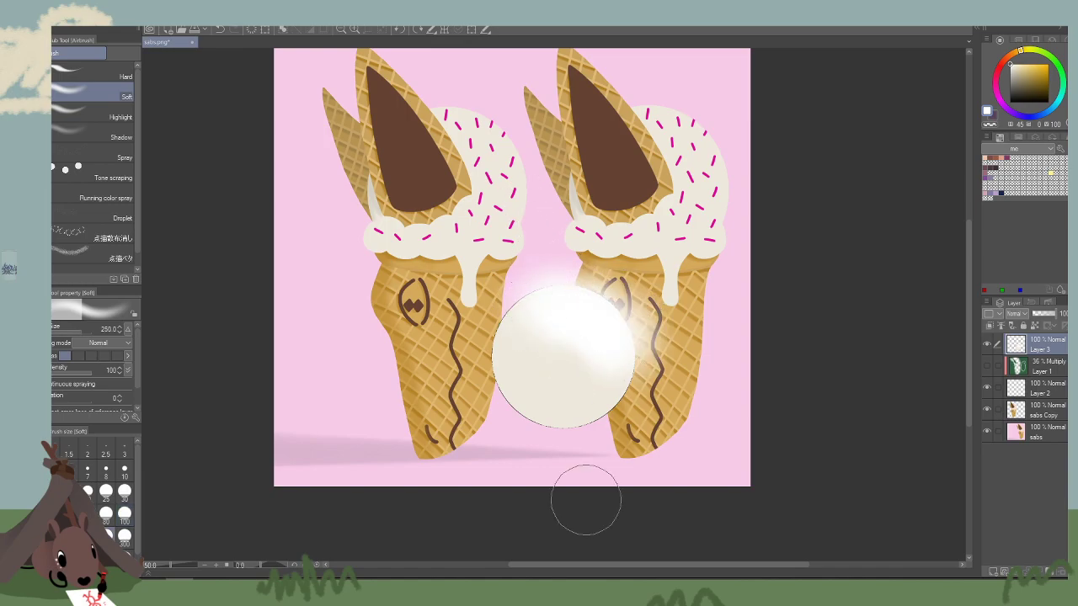
key(ctrl+z)
key(ctrl+z)
key(ctrl+z)
key(ctrl+z)
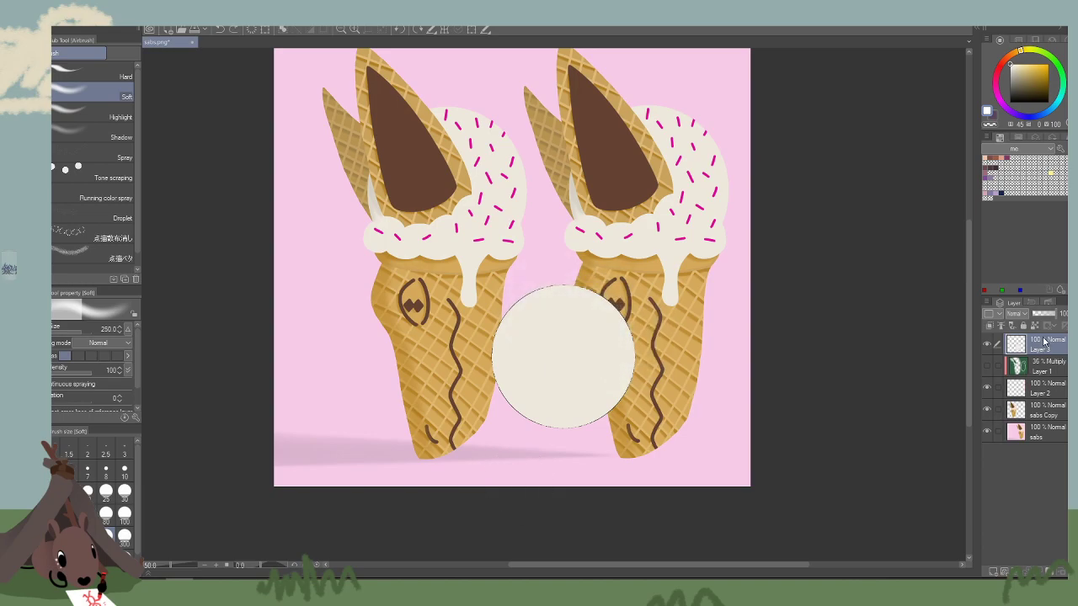
Lock Layer 3's transparent pixels and airbrush a soft white highlight across the circle's centre and right side.
key(ctrl+z)
key(ctrl+y)
mouse_move(661, 343)
mouse_down()
mouse_move(570, 282)
mouse_move(538, 320)
mouse_move(623, 327)
mouse_move(623, 352)
mouse_move(582, 320)
mouse_move(557, 356)
mouse_up()
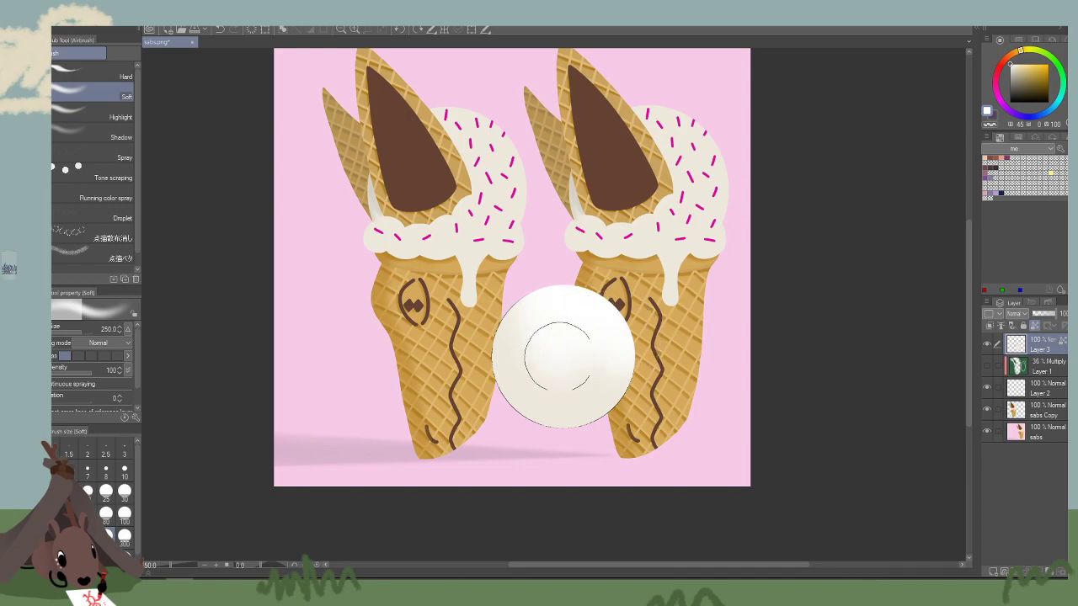
key(bracketright)
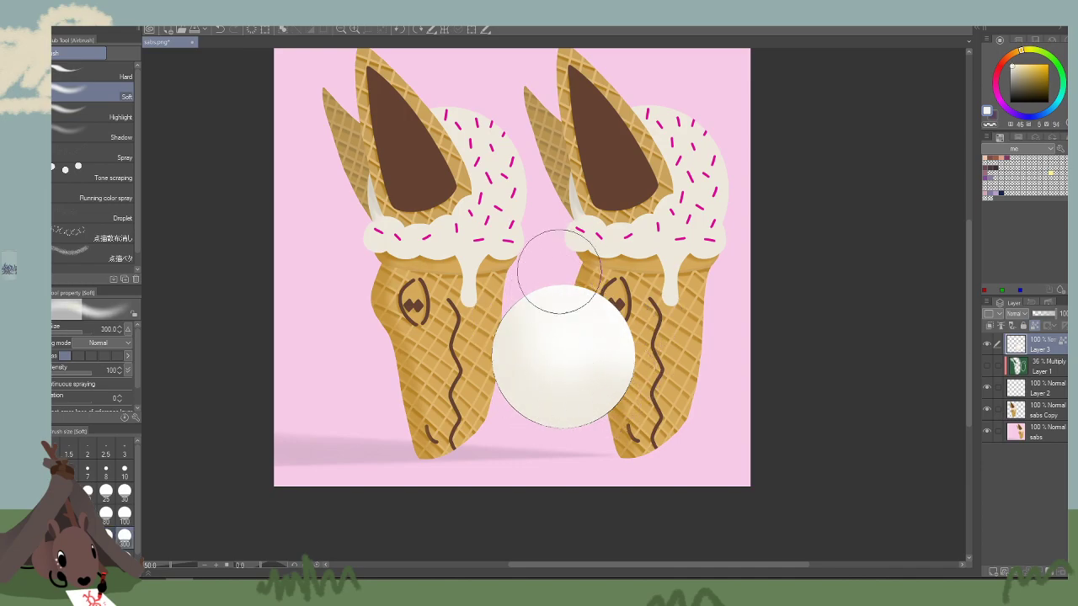
alt+click(575, 340)
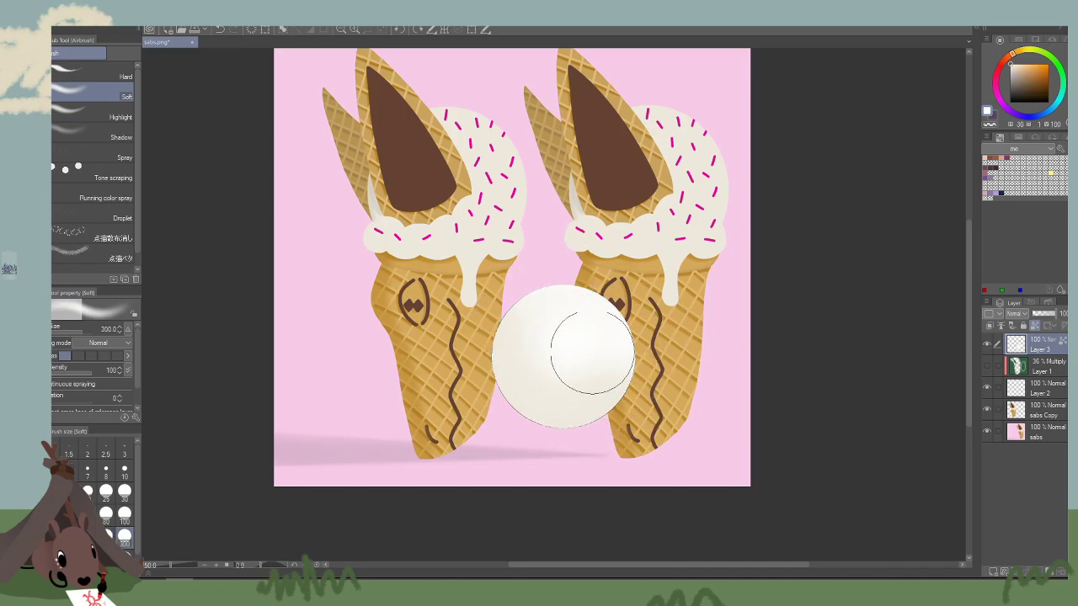
mouse_move(593, 352)
mouse_down()
mouse_move(536, 316)
mouse_move(623, 460)
mouse_move(665, 392)
mouse_move(570, 383)
mouse_up()
key(bracketleft)
key(bracketleft)
drag(622, 354, 603, 404)
key(bracketleft)
key(bracketleft)
key(bracketleft)
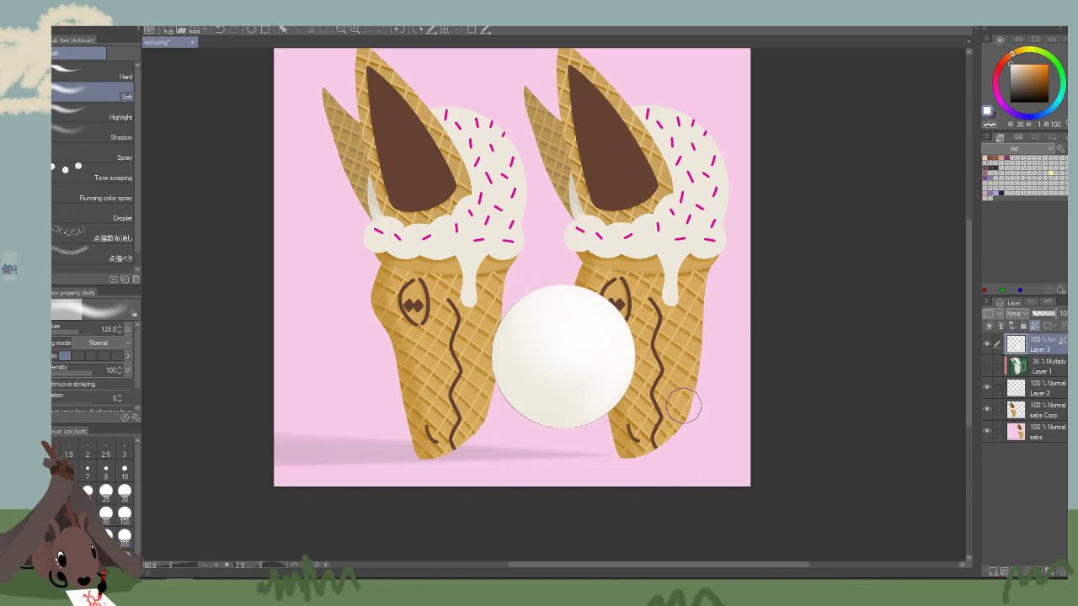
Airbrush darker cream shading (hue 43, saturation 13, value 90) around the circle's edges with the Soft airbrush at size 400.
key(bracketleft)
key(bracketleft)
key(bracketleft)
key(bracketleft)
key(bracketleft)
key(bracketleft)
click(1015, 63)
key(bracketright)
key(bracketright)
key(bracketright)
key(bracketright)
alt+click(537, 390)
key(bracketright)
key(bracketright)
key(bracketright)
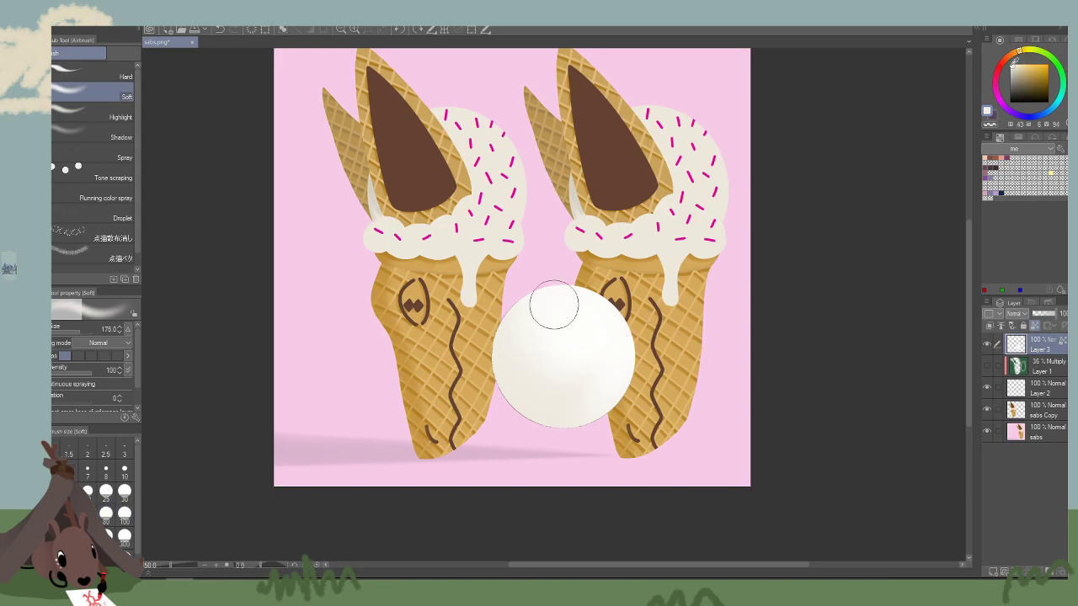
key(bracketright)
key(bracketright)
key(bracketright)
click(1015, 67)
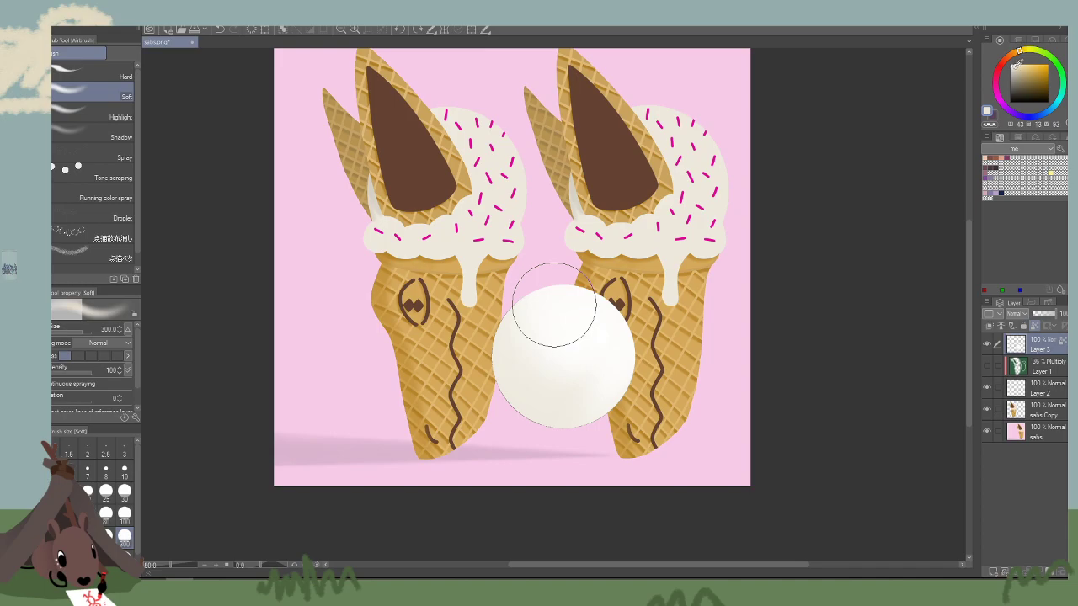
key(bracketright)
key(bracketright)
mouse_move(560, 381)
mouse_down()
mouse_move(513, 343)
mouse_move(581, 413)
mouse_move(492, 322)
mouse_move(511, 415)
mouse_move(561, 457)
mouse_move(461, 326)
mouse_up()
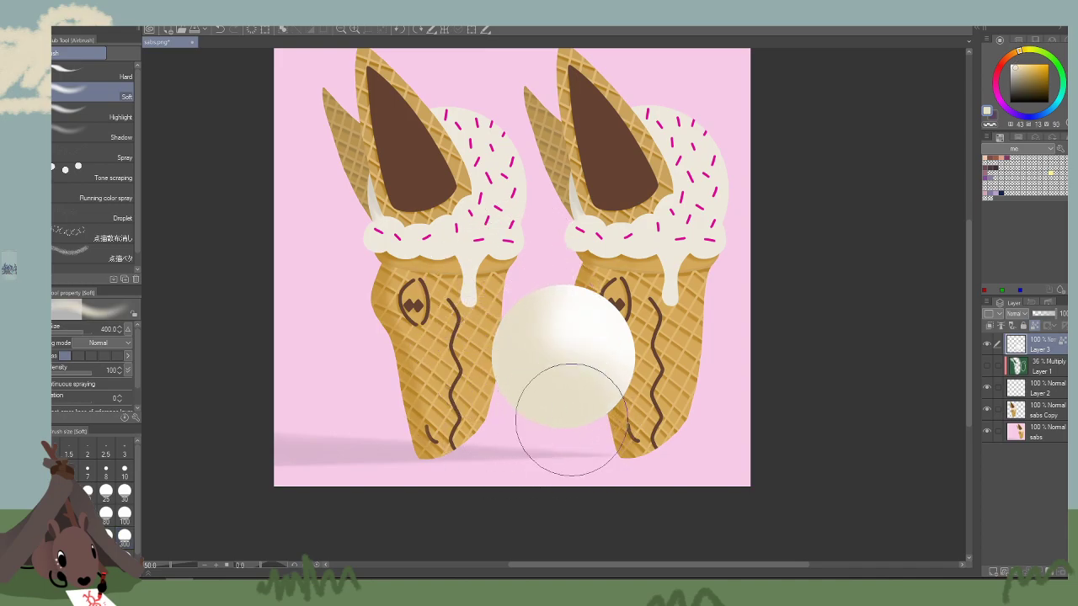
mouse_move(563, 422)
mouse_down()
mouse_move(528, 421)
mouse_move(536, 281)
mouse_up()
Airbrush a broad pure white highlight over the circle's centre at size 400, leaving the cream shading at the rim.
click(1017, 64)
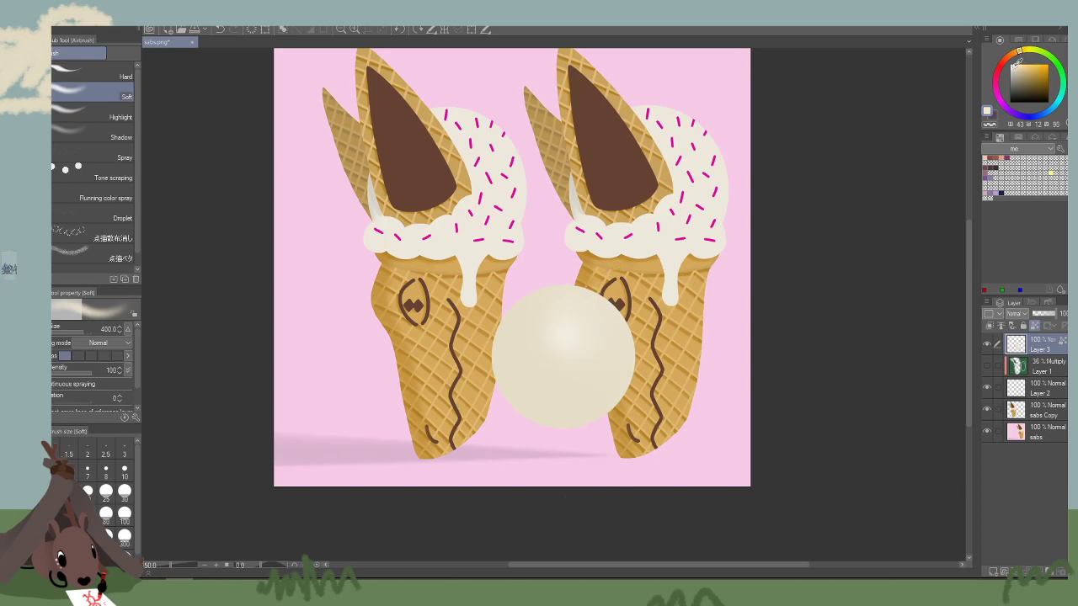
mouse_move(553, 337)
mouse_down()
mouse_move(590, 320)
mouse_move(579, 355)
mouse_move(590, 333)
mouse_move(566, 297)
mouse_move(608, 381)
mouse_move(592, 345)
mouse_move(536, 390)
mouse_move(621, 373)
mouse_move(629, 310)
mouse_move(589, 303)
mouse_move(579, 335)
mouse_move(574, 322)
mouse_move(552, 323)
mouse_move(568, 362)
mouse_move(720, 244)
mouse_move(570, 338)
mouse_move(592, 352)
mouse_move(593, 326)
mouse_move(560, 334)
mouse_move(556, 365)
mouse_move(579, 340)
mouse_move(589, 348)
mouse_move(591, 312)
mouse_move(577, 311)
mouse_move(550, 365)
mouse_move(617, 356)
mouse_move(602, 333)
mouse_move(581, 354)
mouse_move(593, 328)
mouse_move(560, 319)
mouse_up()
key(ctrl+z)
alt+click(554, 391)
click(1016, 64)
click(1011, 64)
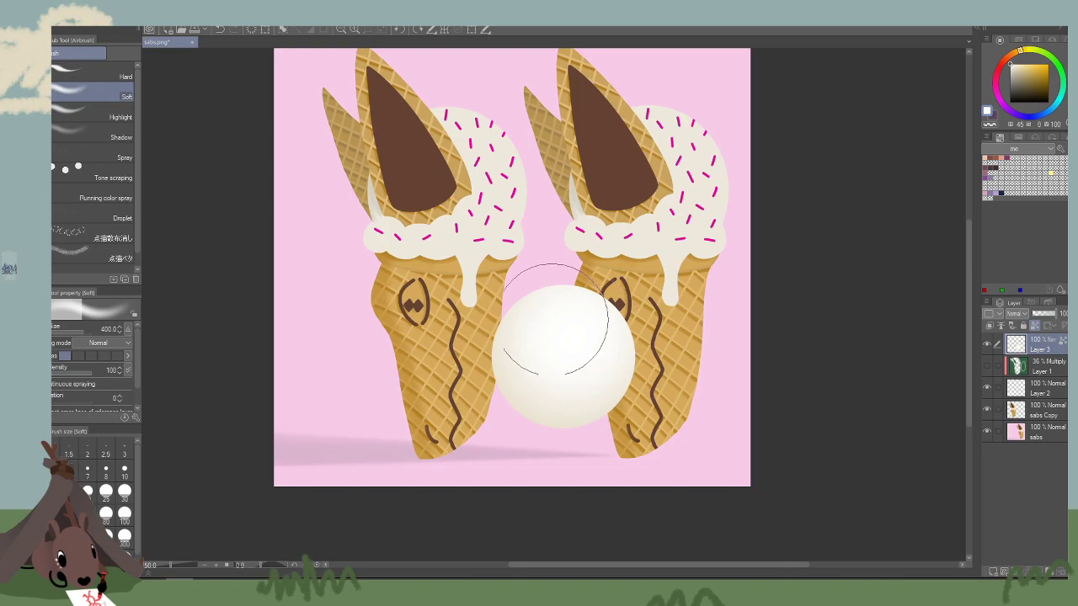
Soften the circle's lower edge with sampled off-white using the Soft airbrush at size 200.
key(bracketleft)
key(bracketleft)
key(bracketleft)
key(bracketleft)
key(bracketleft)
key(bracketleft)
key(bracketleft)
key(bracketleft)
key(bracketleft)
key(bracketleft)
key(bracketleft)
key(bracketleft)
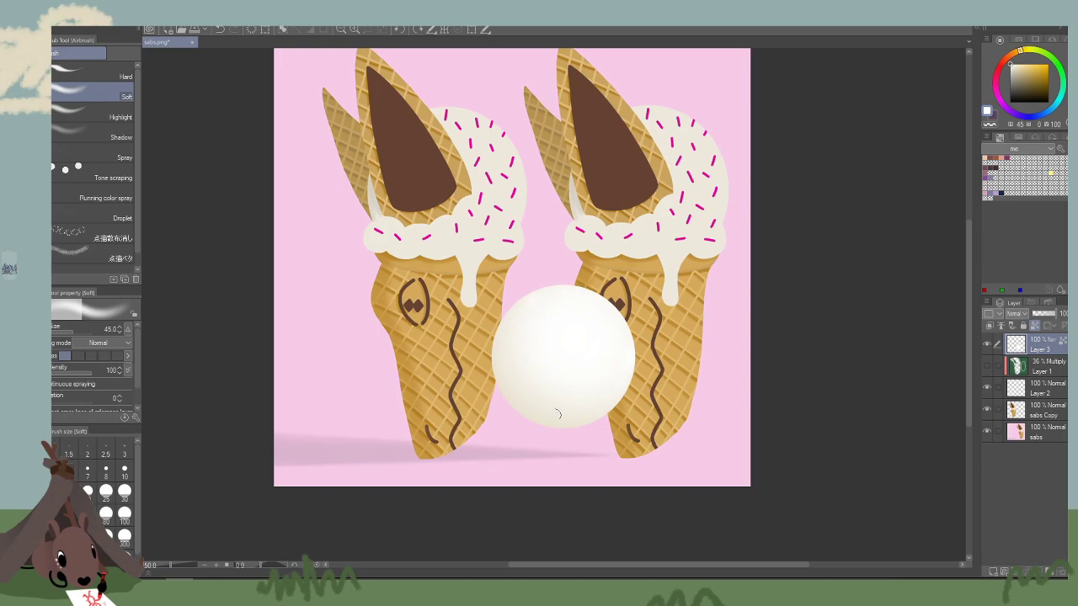
key(bracketright)
key(bracketright)
key(bracketright)
key(bracketright)
key(bracketright)
key(bracketright)
key(bracketright)
key(bracketright)
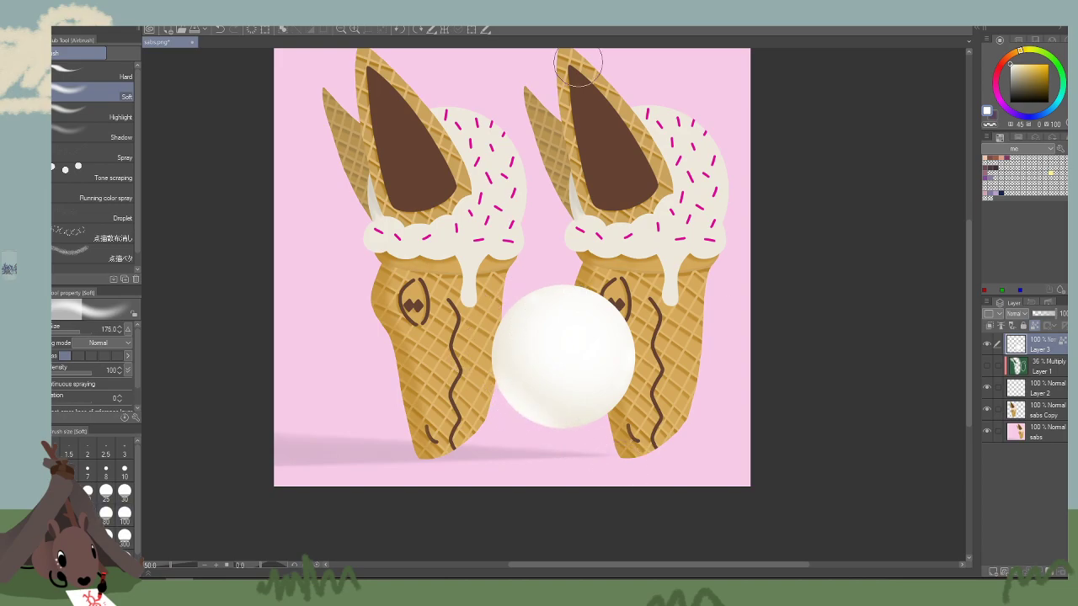
alt+click(549, 402)
mouse_move(613, 409)
mouse_down()
mouse_move(555, 427)
mouse_move(508, 411)
mouse_up()
drag(907, 352, 888, 362)
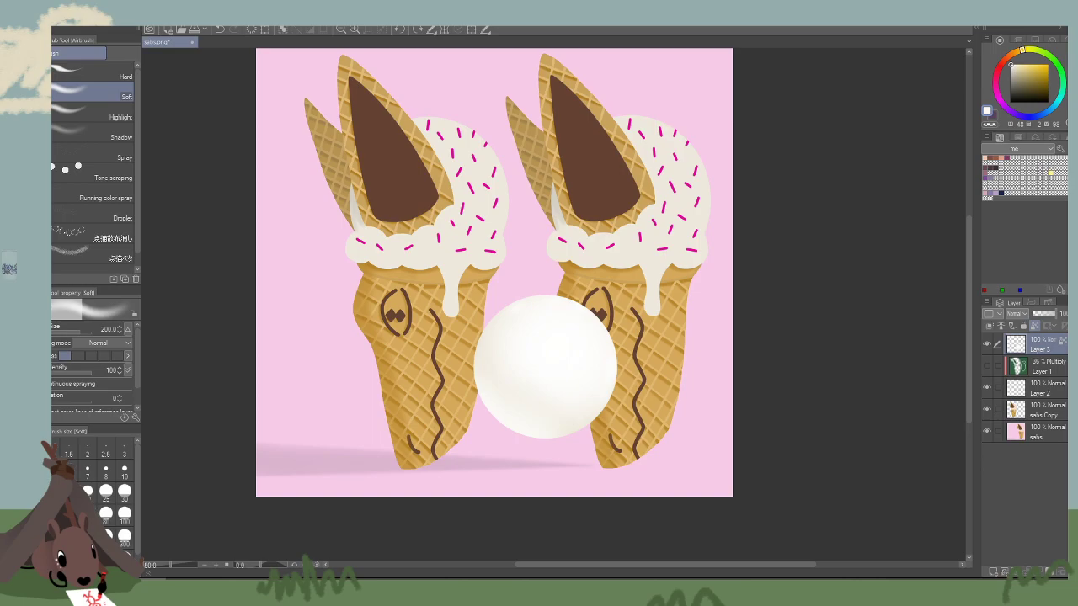
Switch to the web browser and open the daysoftheyear.com scoop photo from the "ice cream photo vanilla" image results.
drag(674, 577, 594, 27)
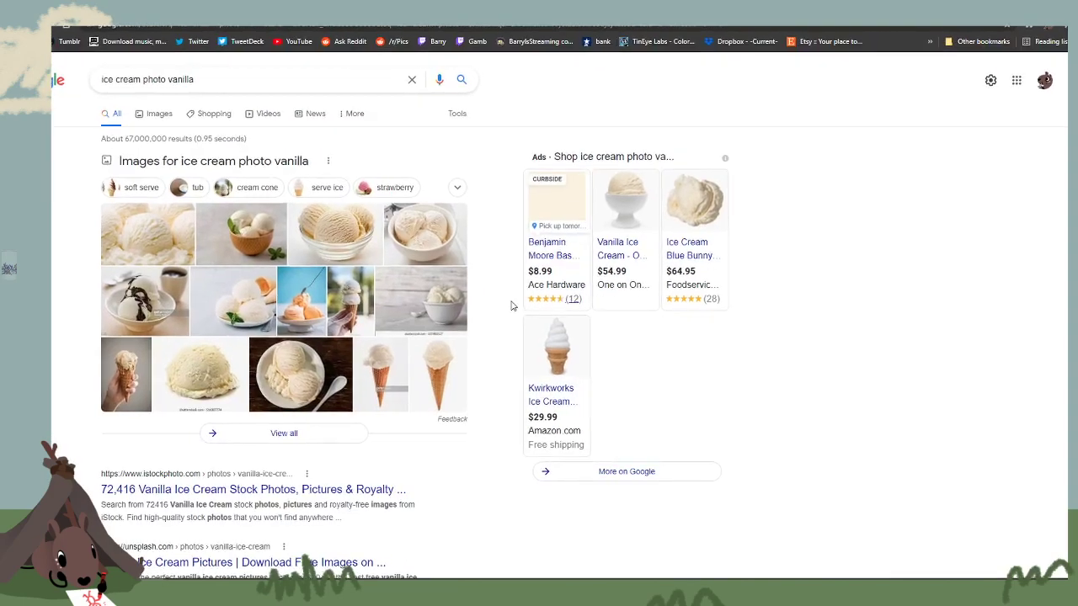
click(158, 118)
scroll(236, 402, down, 4)
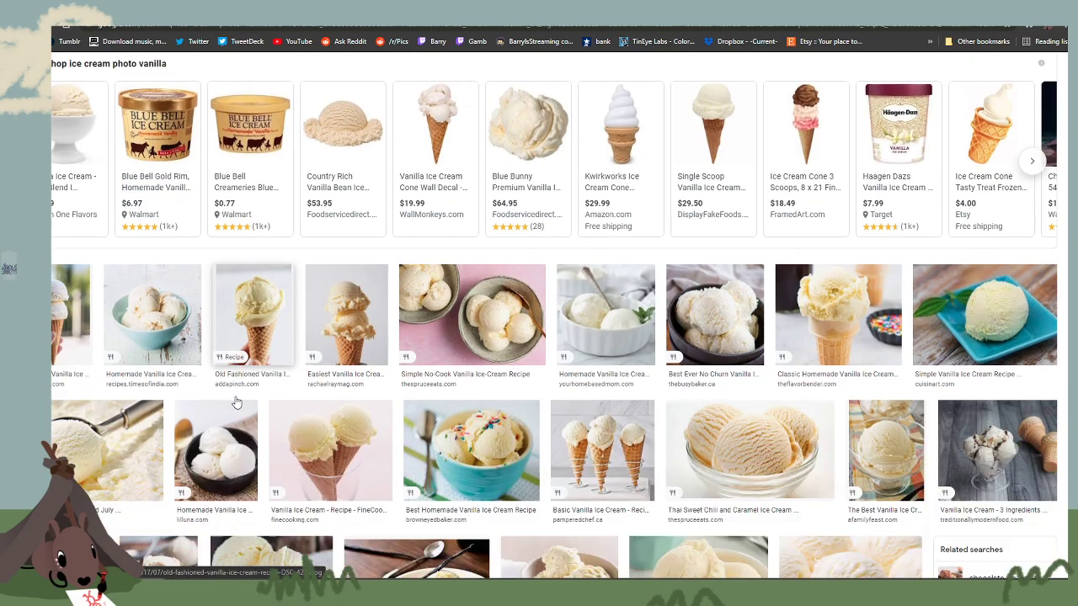
click(66, 215)
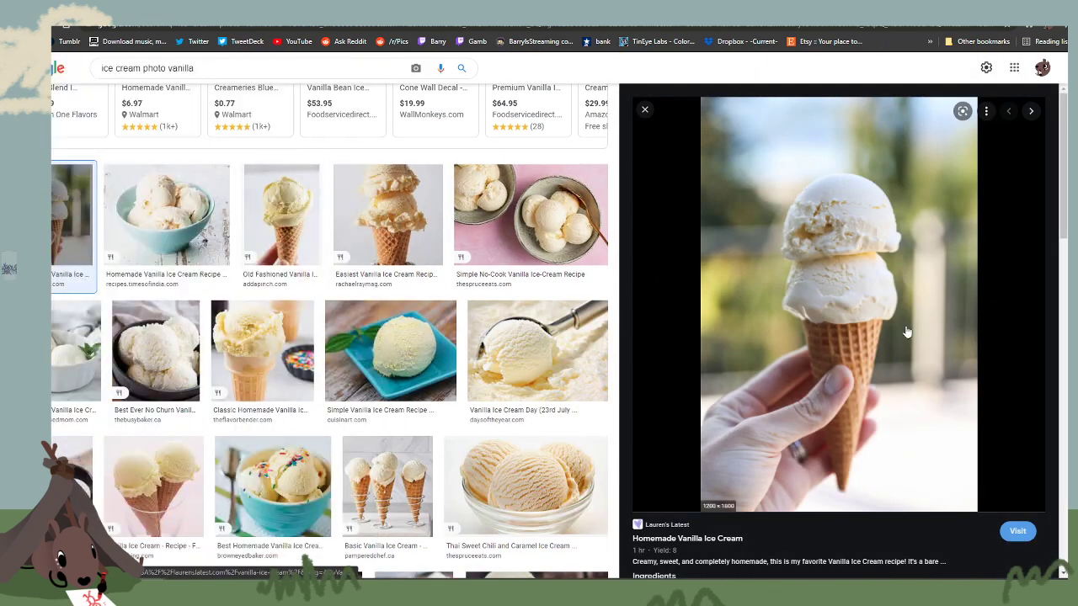
click(497, 389)
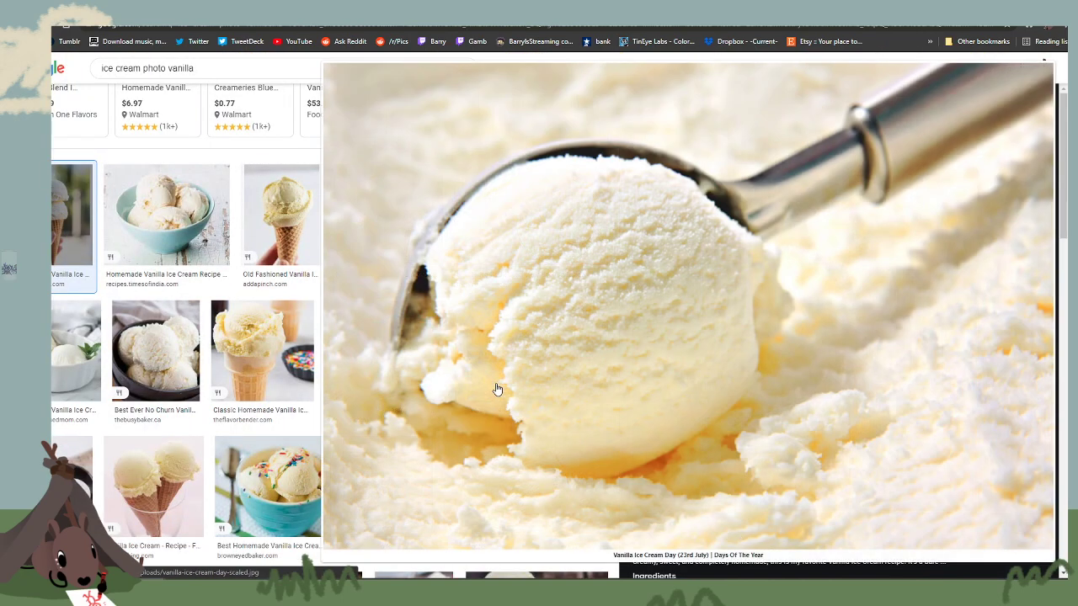
Copy the vanilla scoop photo and create a new illustration from it in Clip Studio Paint.
right_click(767, 221)
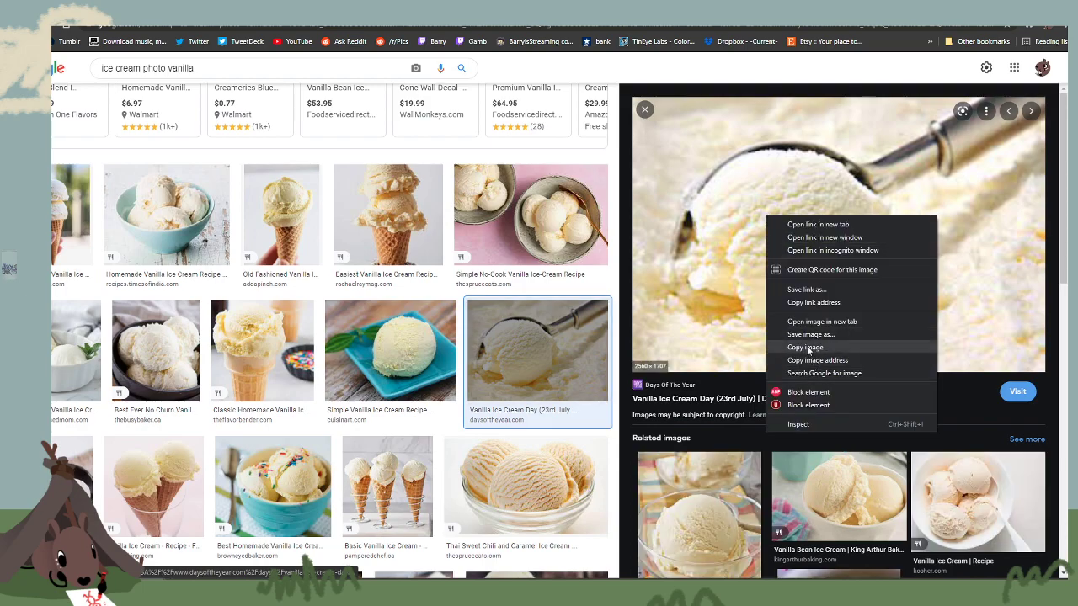
click(829, 345)
key(alt+Tab)
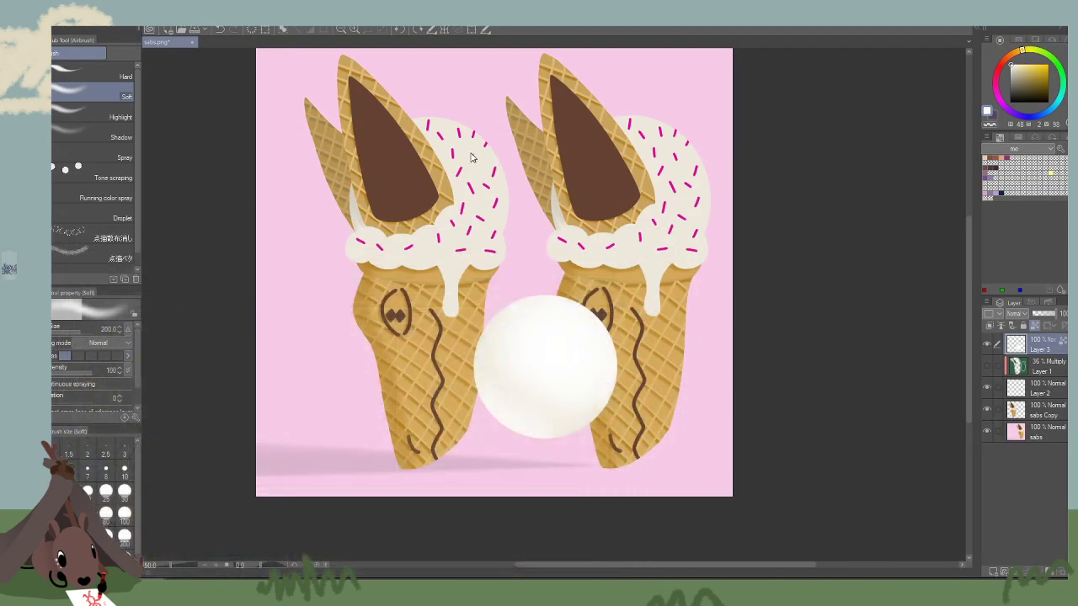
click(26, 20)
click(80, 42)
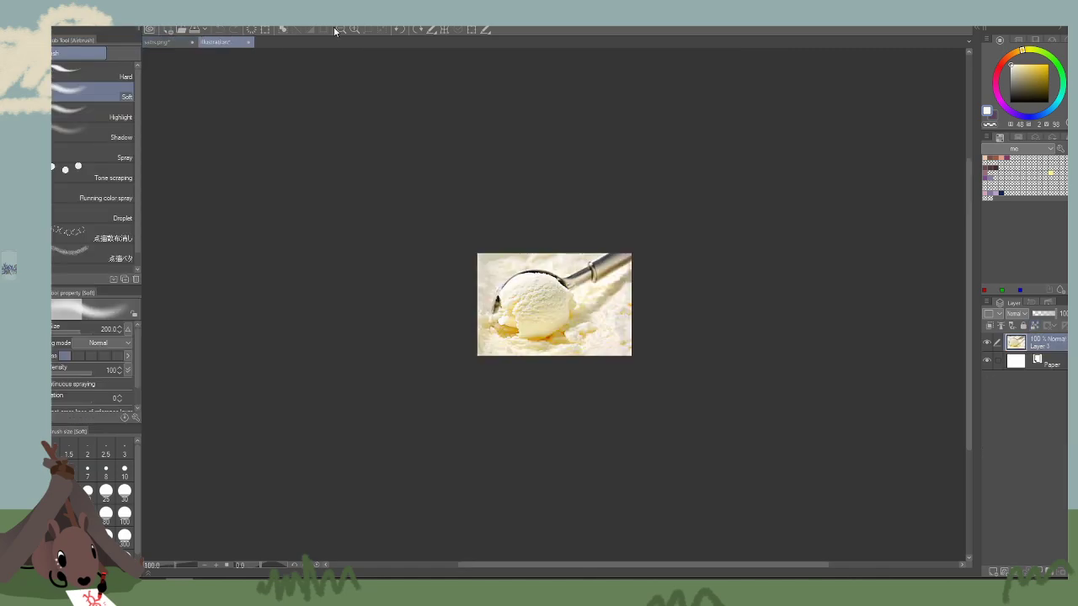
Sample the scoop photo's orange-yellow shadows, bright upper highlight and textured surface to examine their colours.
click(356, 30)
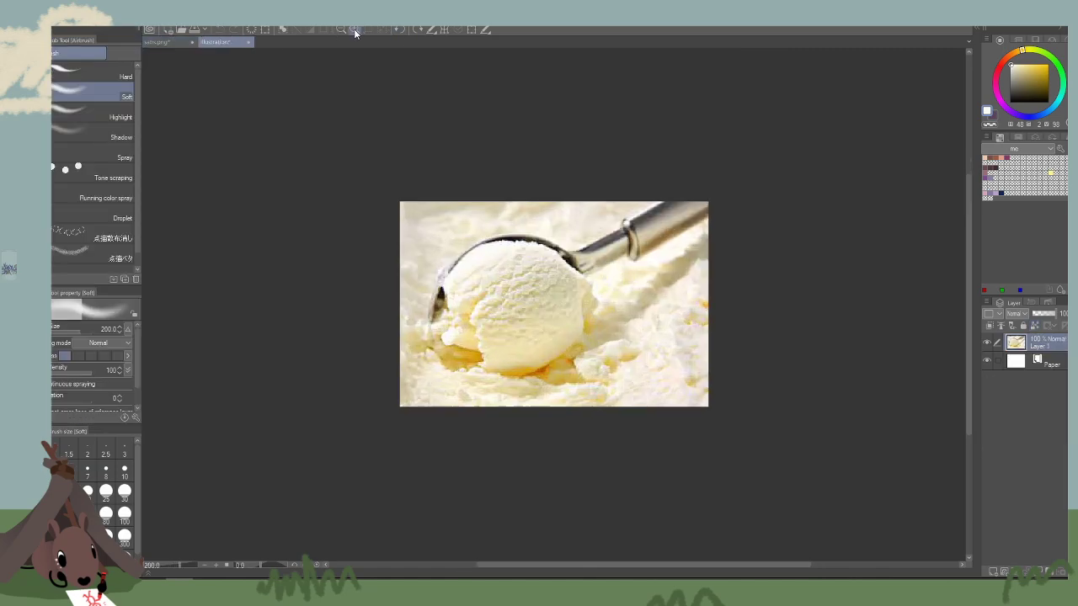
click(356, 30)
key(bracketleft)
key(bracketleft)
key(bracketleft)
key(bracketleft)
key(bracketleft)
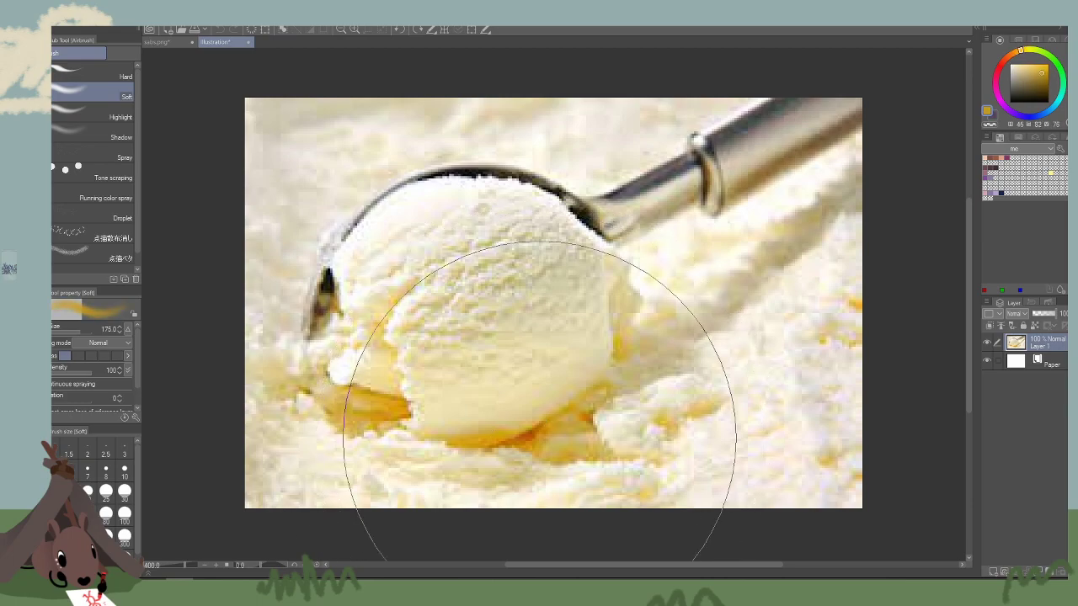
alt+click(519, 435)
alt+click(382, 402)
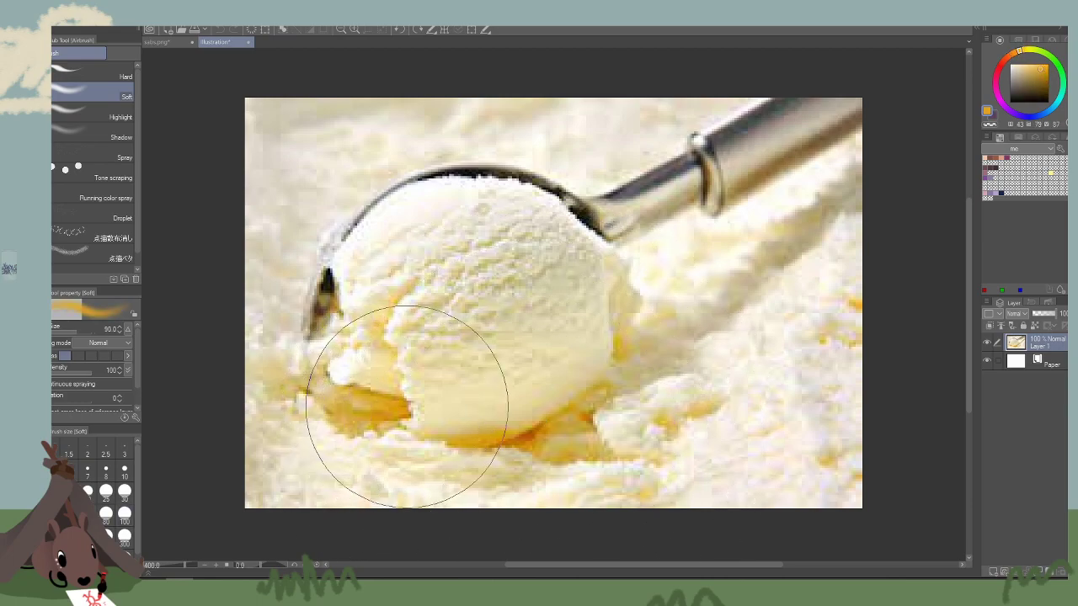
key(bracketleft)
alt+click(420, 195)
key(bracketleft)
key(bracketleft)
key(bracketleft)
key(bracketleft)
key(bracketleft)
key(bracketleft)
key(bracketleft)
key(bracketleft)
key(bracketleft)
key(bracketleft)
key(bracketleft)
key(bracketleft)
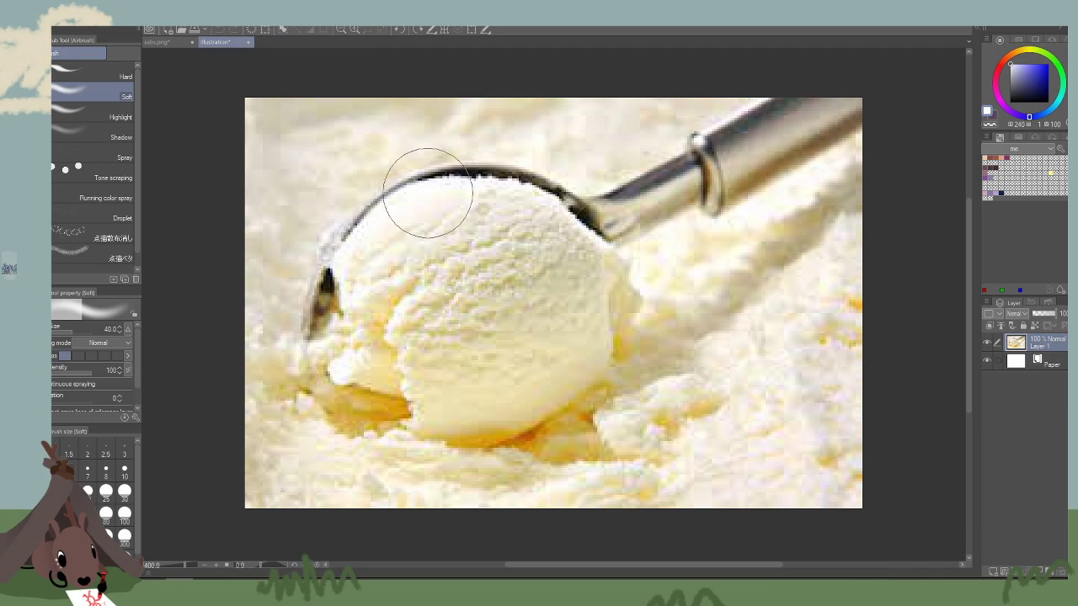
alt+click(504, 219)
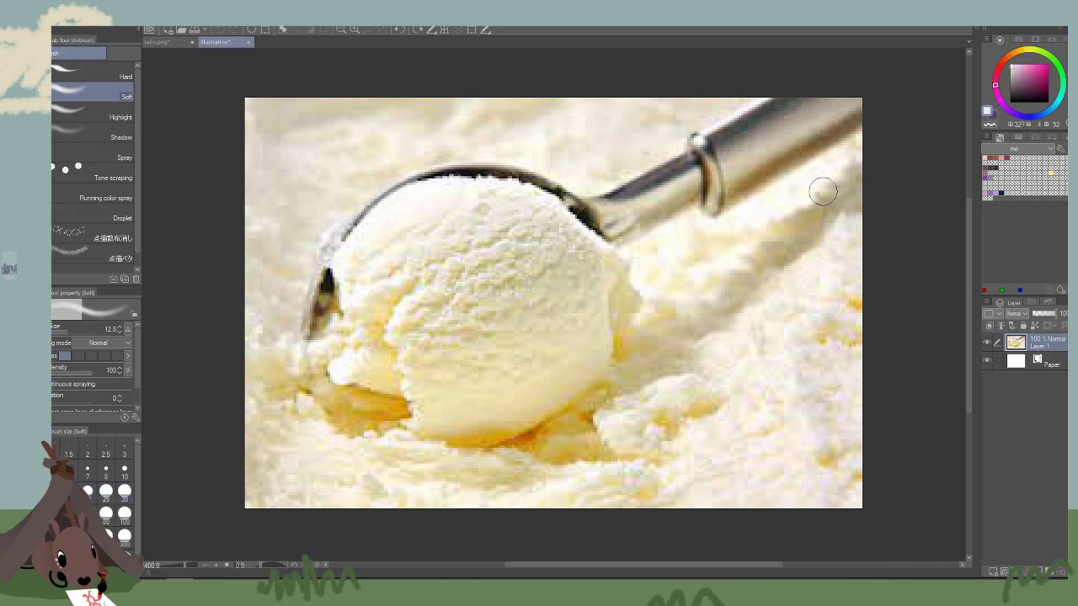
mouse_move(581, 244)
mouse_down()
mouse_move(469, 308)
mouse_move(471, 351)
mouse_move(808, 195)
mouse_up()
key(ctrl+z)
key(b)
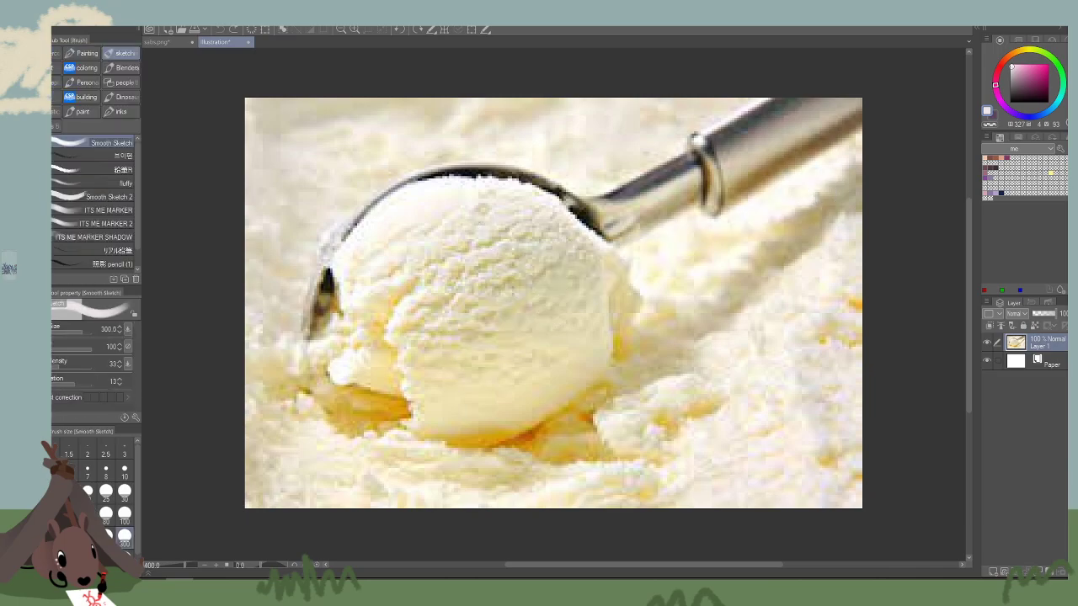
mouse_move(541, 379)
mouse_down()
mouse_move(477, 380)
mouse_move(673, 416)
mouse_up()
key(ctrl+z)
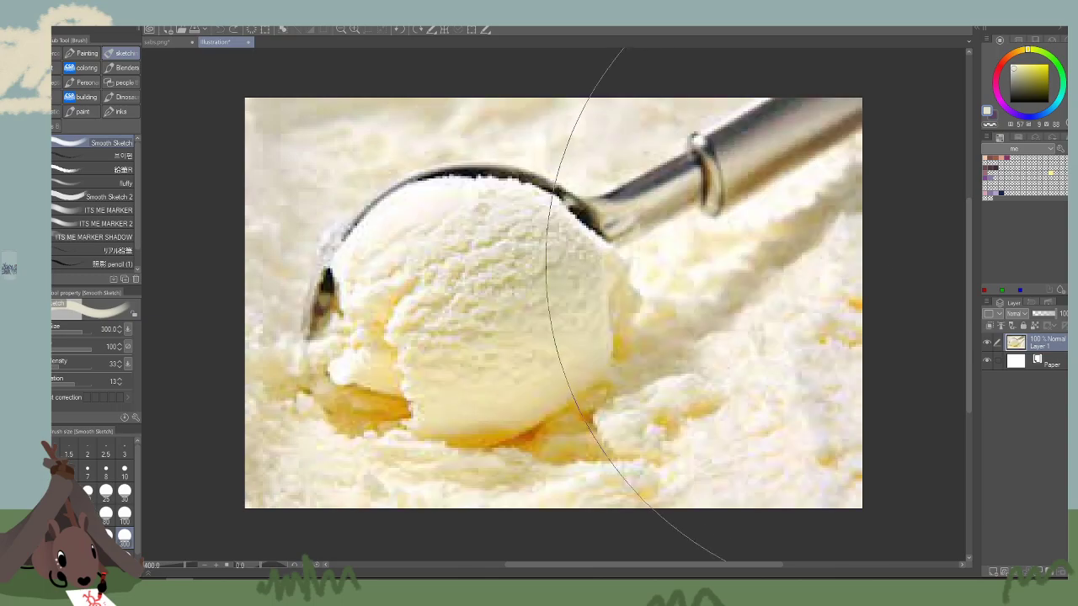
Reduce the Smooth Sketch brush to size 45 and sample a greyish cream tone from the scoop photo.
key(bracketleft)
key(bracketleft)
key(bracketleft)
key(bracketleft)
key(bracketleft)
key(bracketleft)
key(bracketleft)
key(bracketleft)
key(bracketleft)
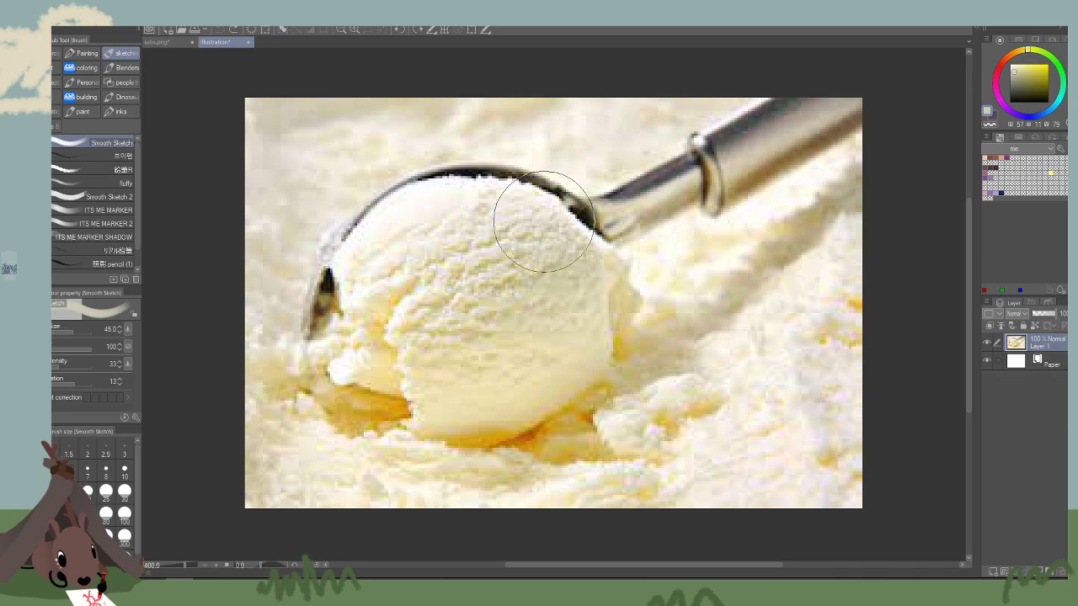
Lasso the shaded lower-right part of the scoop, blend it with a strong Gaussian blur and clear the selection.
key(m)
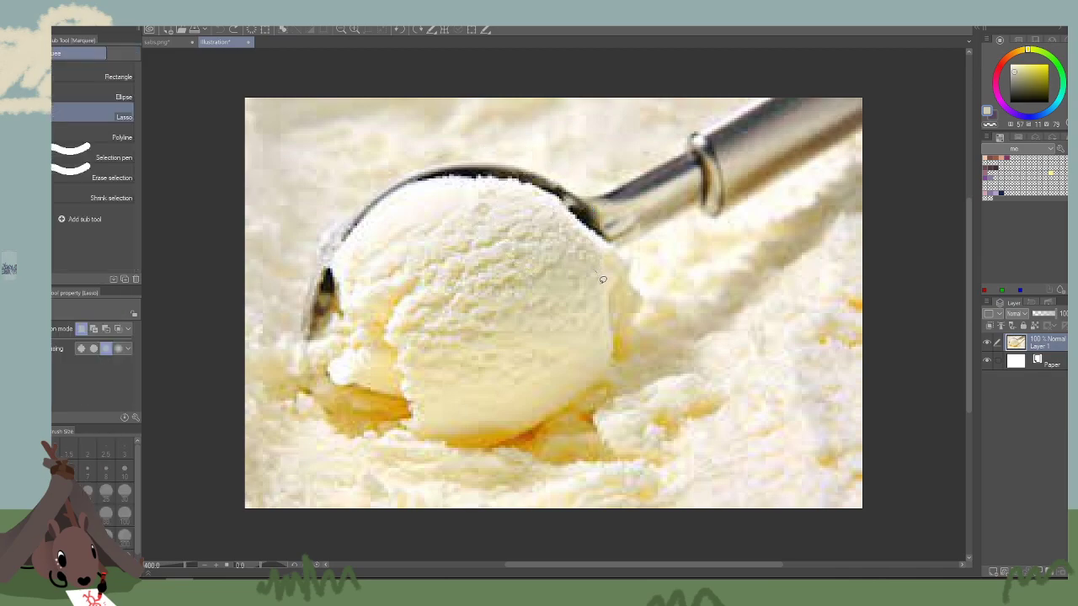
mouse_move(603, 280)
mouse_down()
mouse_move(499, 422)
mouse_move(379, 323)
mouse_move(561, 200)
mouse_move(591, 246)
mouse_up()
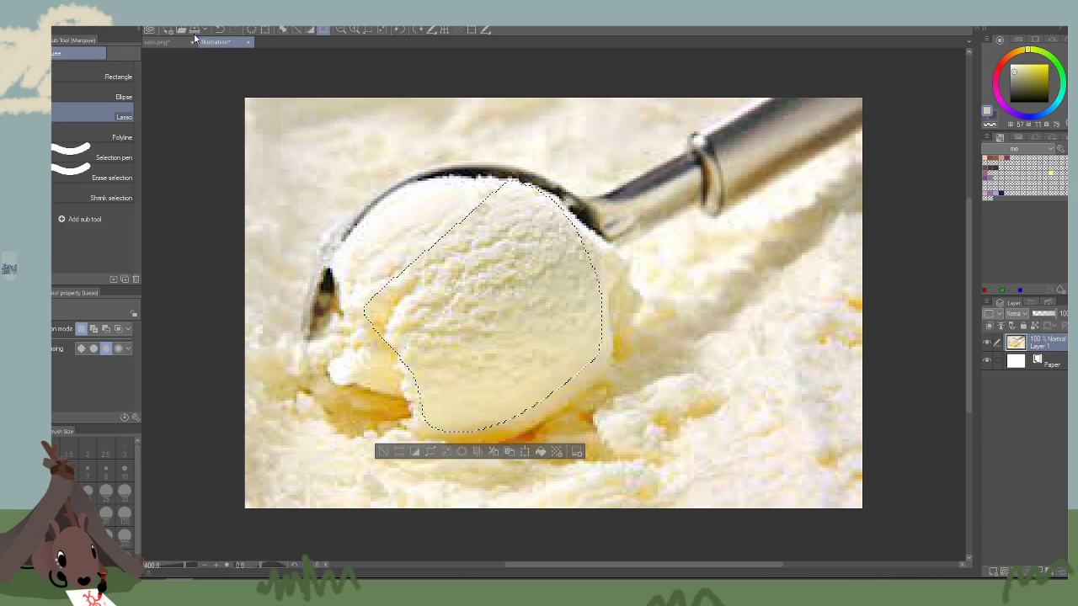
click(196, 25)
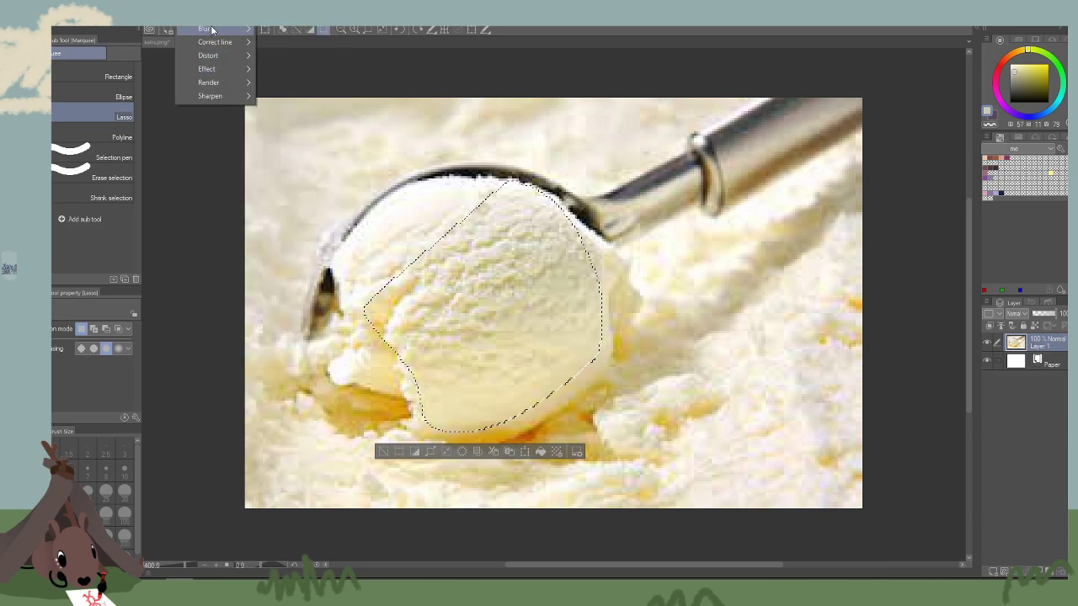
mouse_move(212, 29)
click(311, 54)
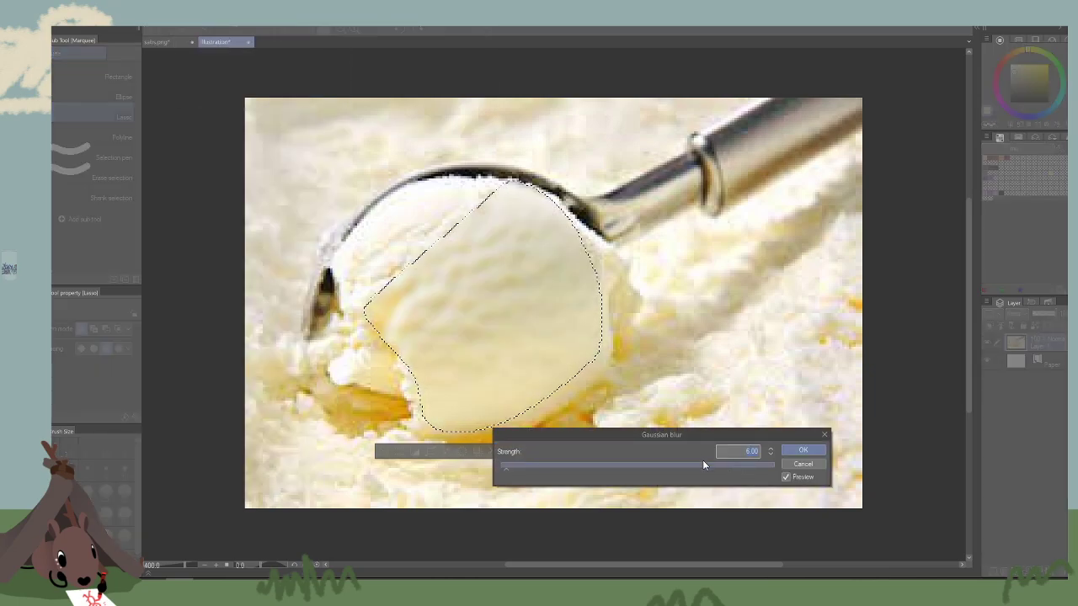
drag(702, 460, 739, 465)
click(803, 450)
key(ctrl+d)
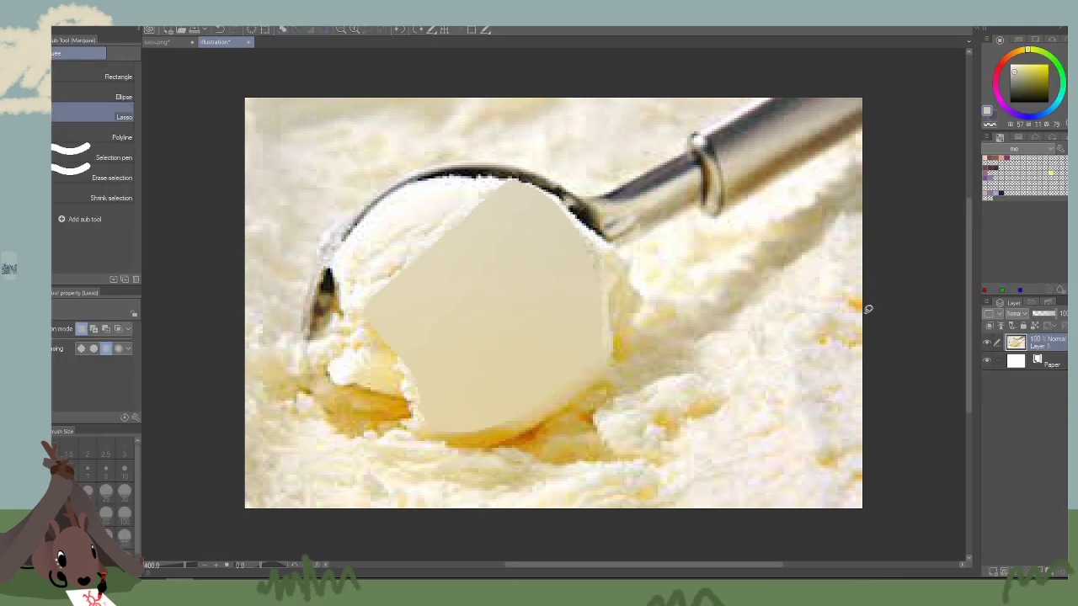
Sample the blended cream colour, undo the blur on the scoop photo and clear the restored selection.
right_click(463, 394)
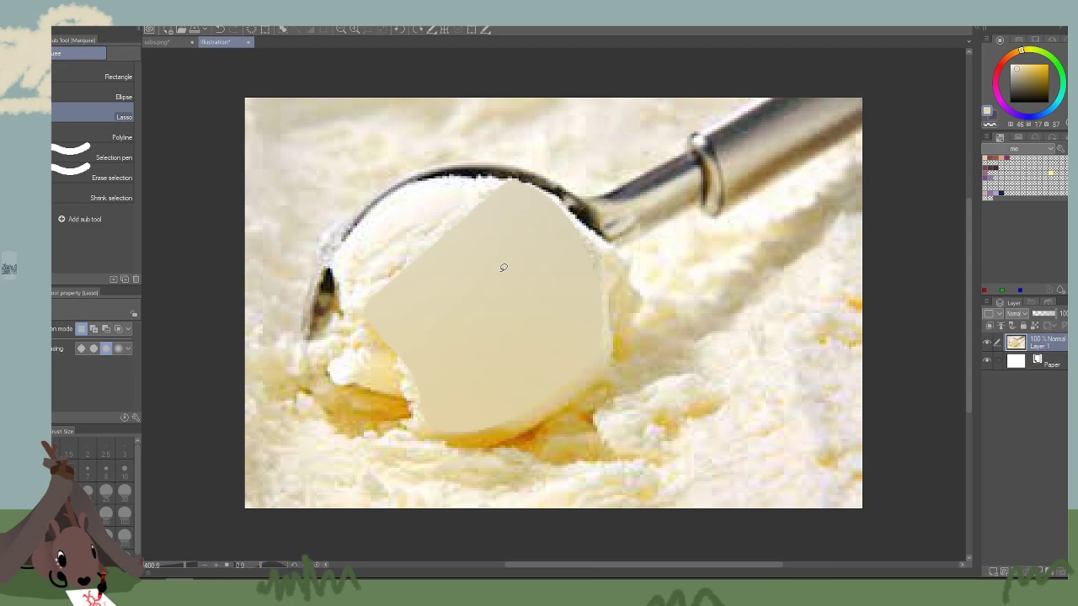
key(ctrl+z)
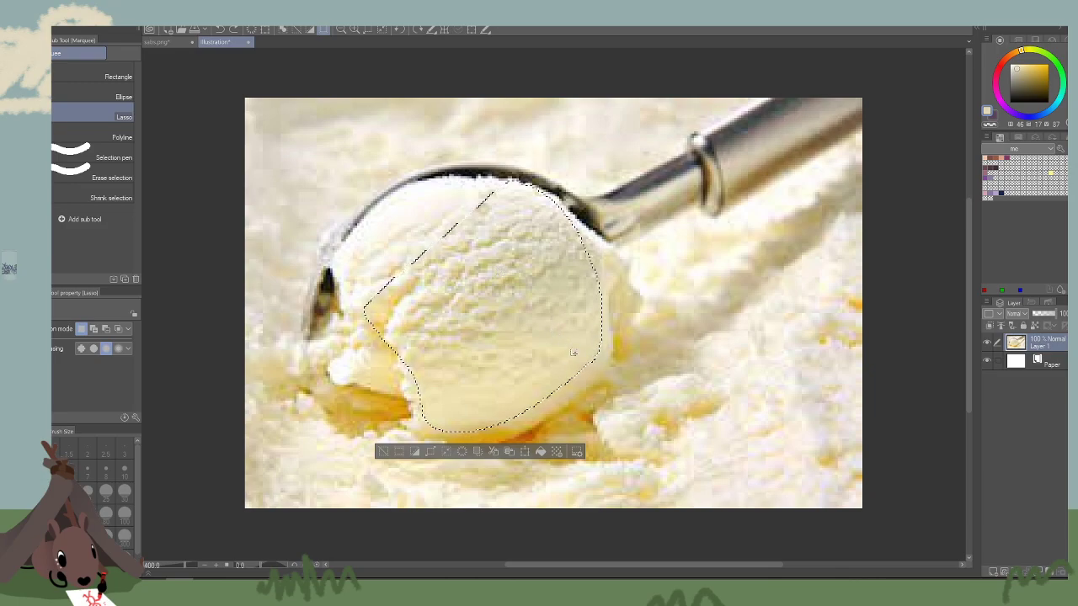
click(765, 227)
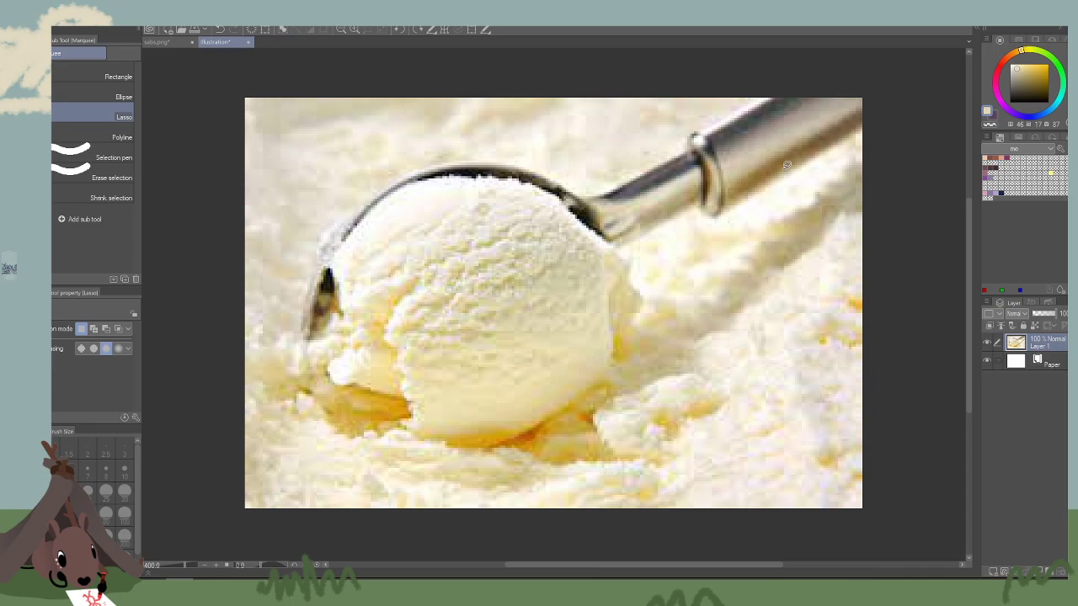
Clear the photo from the layer and paint a pale beige swatch with the Smooth Sketch brush at size 35.
key(b)
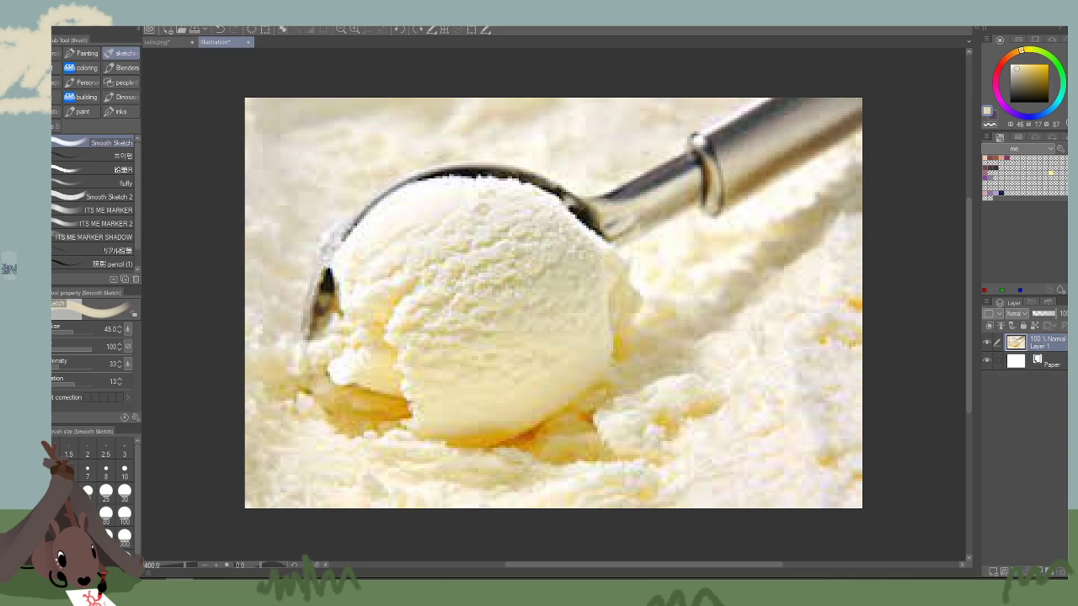
click(1016, 67)
click(255, 32)
mouse_move(399, 193)
mouse_down()
mouse_move(363, 238)
mouse_move(461, 175)
mouse_move(416, 250)
mouse_up()
key(ctrl+z)
click(1014, 66)
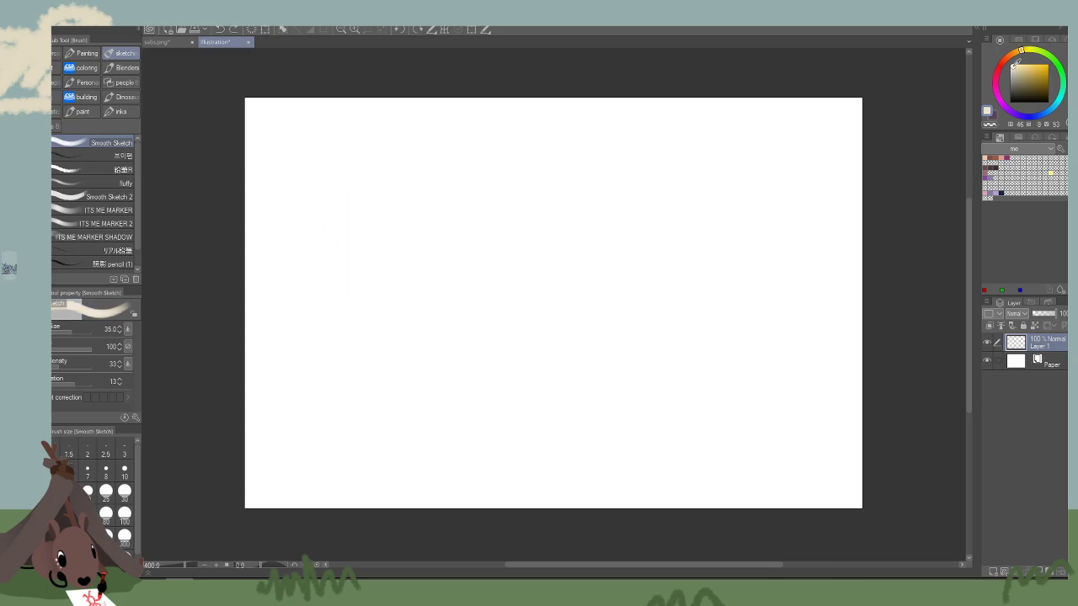
mouse_move(342, 258)
mouse_down()
mouse_move(405, 236)
mouse_move(404, 284)
mouse_up()
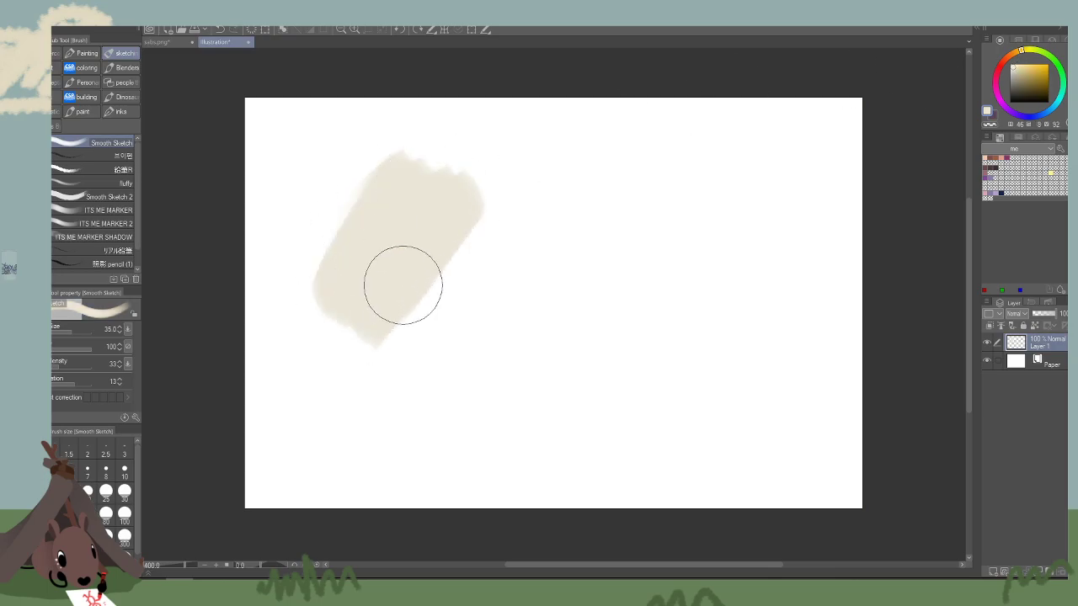
Paint a pale green swatch and a pale blue swatch in a row beside the beige one.
click(1046, 56)
click(1018, 62)
mouse_move(460, 237)
mouse_down()
mouse_move(437, 275)
mouse_move(519, 206)
mouse_move(578, 189)
mouse_move(589, 229)
mouse_up()
click(1060, 100)
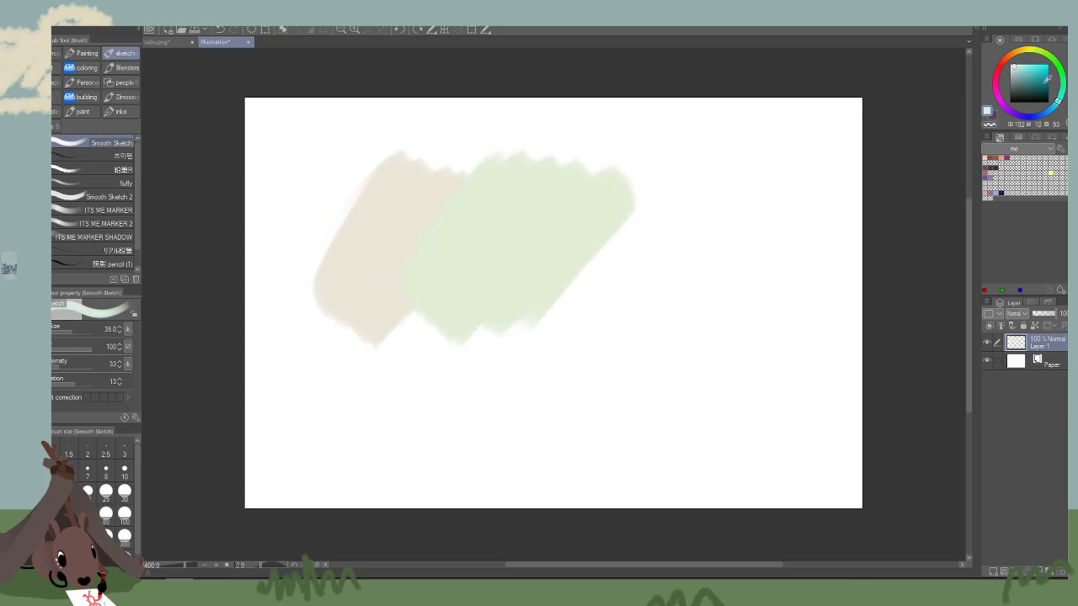
click(1016, 64)
click(1014, 67)
mouse_move(609, 188)
mouse_down()
mouse_move(645, 241)
mouse_move(800, 173)
mouse_up()
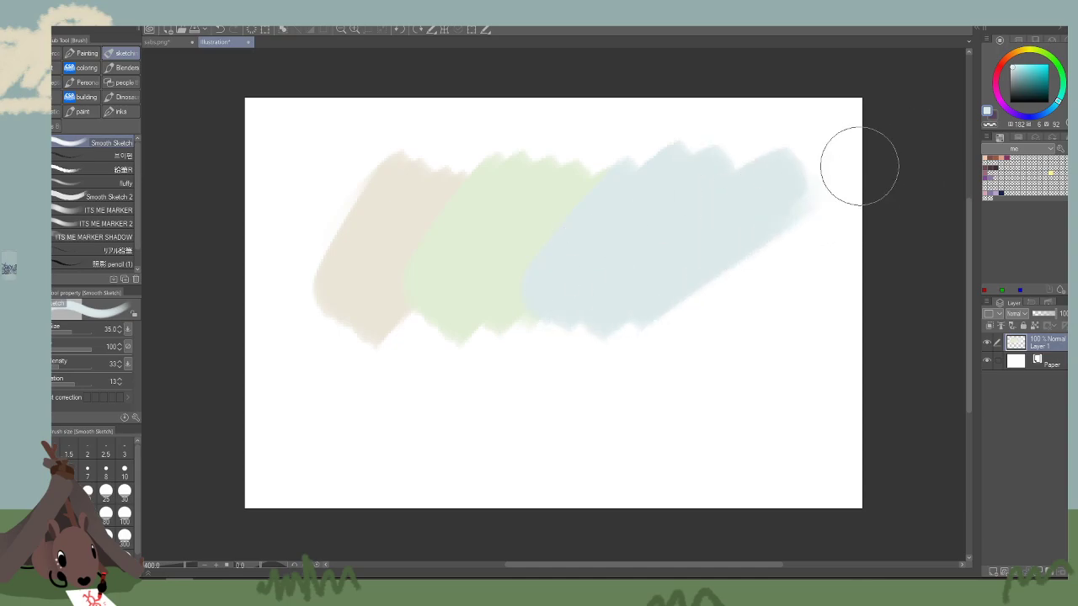
Increase the brush size to 40 and paint a near-black purple swatch below the pale blue one.
key(bracketright)
click(1013, 113)
click(1015, 95)
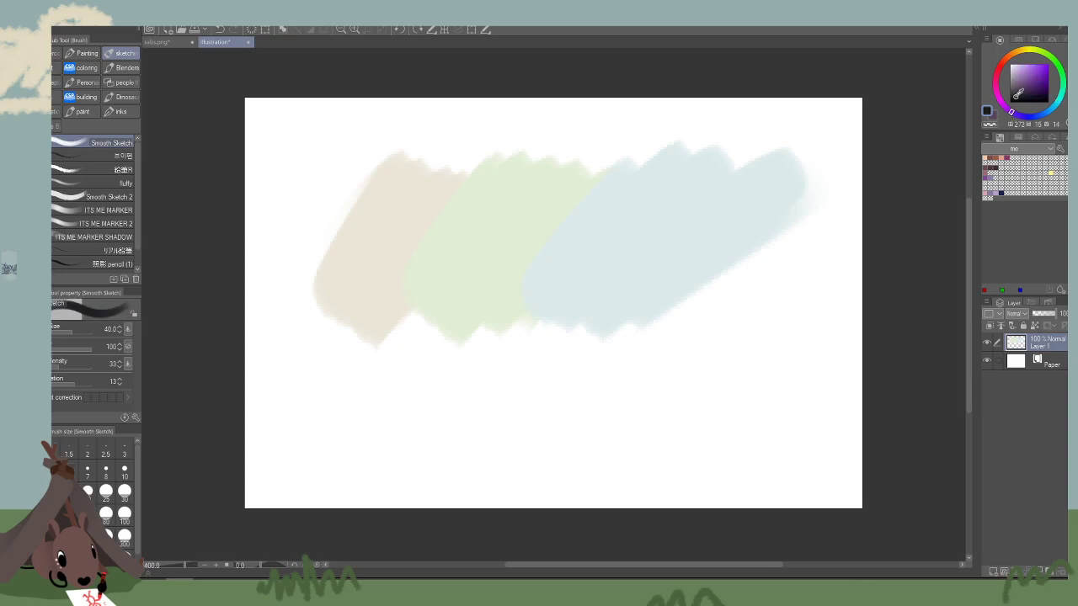
mouse_move(674, 325)
mouse_down()
mouse_move(766, 289)
mouse_move(782, 349)
mouse_move(838, 299)
mouse_up()
Paint a dark blue swatch beside the near-black one, redoing it in a more saturated navy.
click(1030, 118)
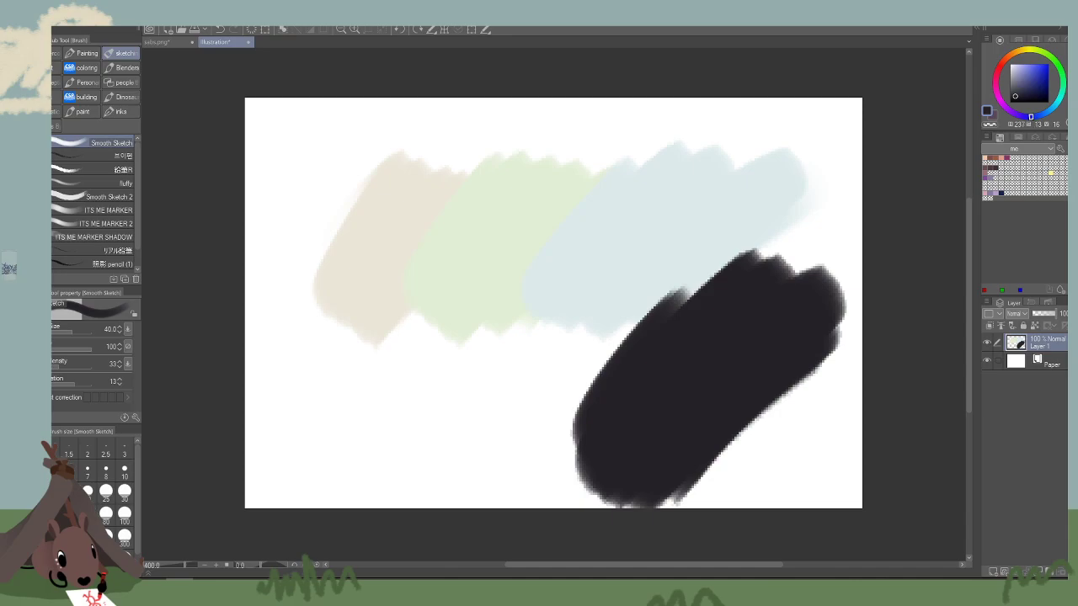
mouse_move(593, 370)
mouse_down()
mouse_move(562, 390)
mouse_move(554, 338)
mouse_move(537, 333)
mouse_move(466, 421)
mouse_move(451, 505)
mouse_up()
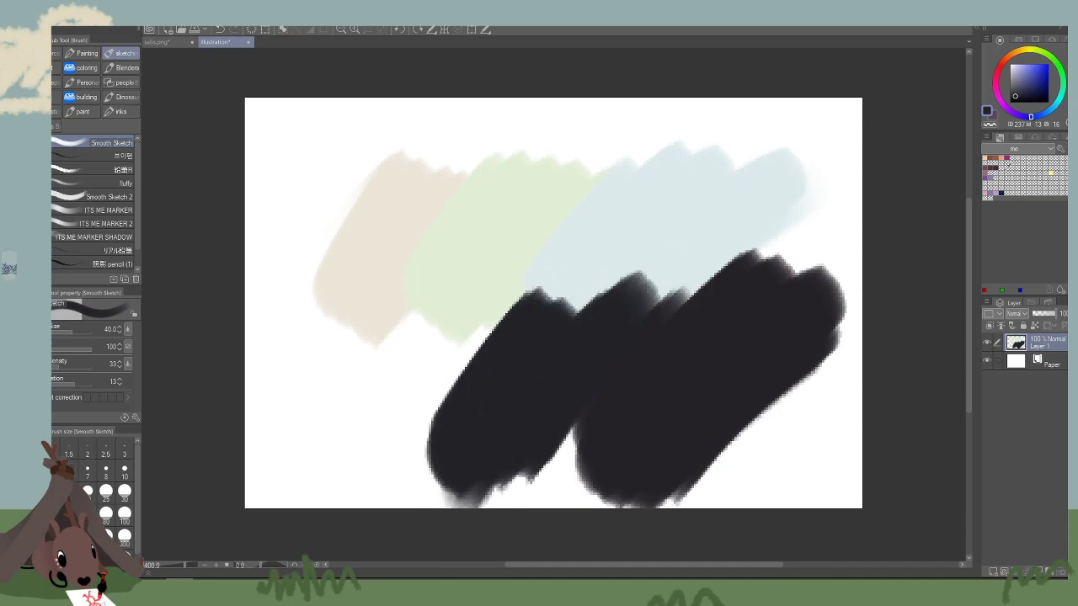
click(1022, 92)
click(1021, 95)
key(ctrl+z)
mouse_move(630, 316)
mouse_down()
mouse_move(602, 334)
mouse_move(537, 334)
mouse_move(452, 455)
mouse_up()
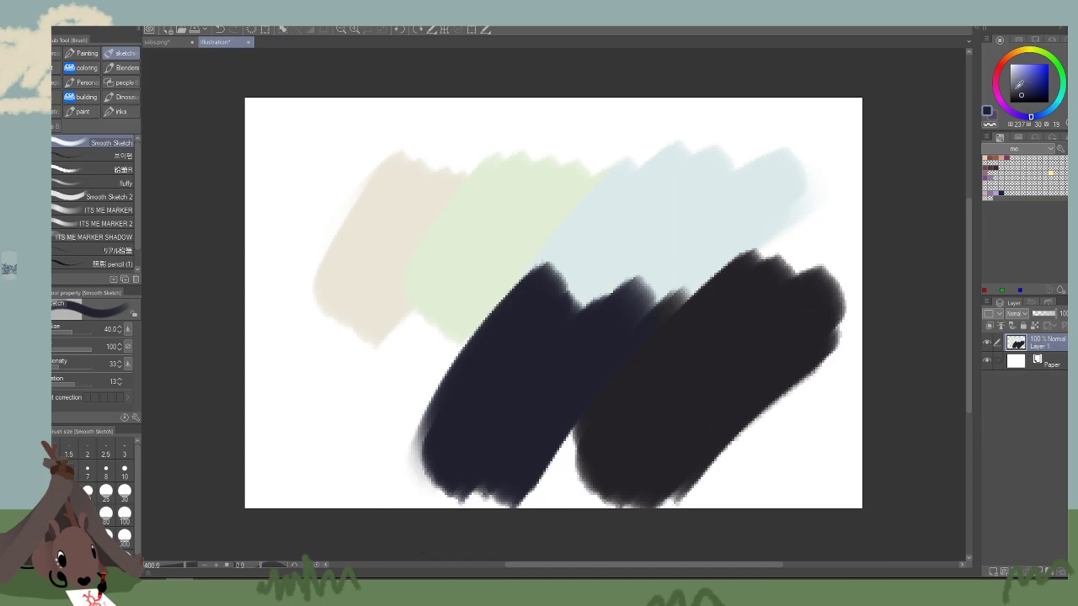
Paint a very dark maroon swatch beside the navy one.
click(997, 84)
mouse_move(497, 287)
mouse_down()
mouse_move(405, 446)
mouse_move(413, 325)
mouse_move(298, 481)
mouse_move(295, 505)
mouse_up()
drag(892, 352, 889, 387)
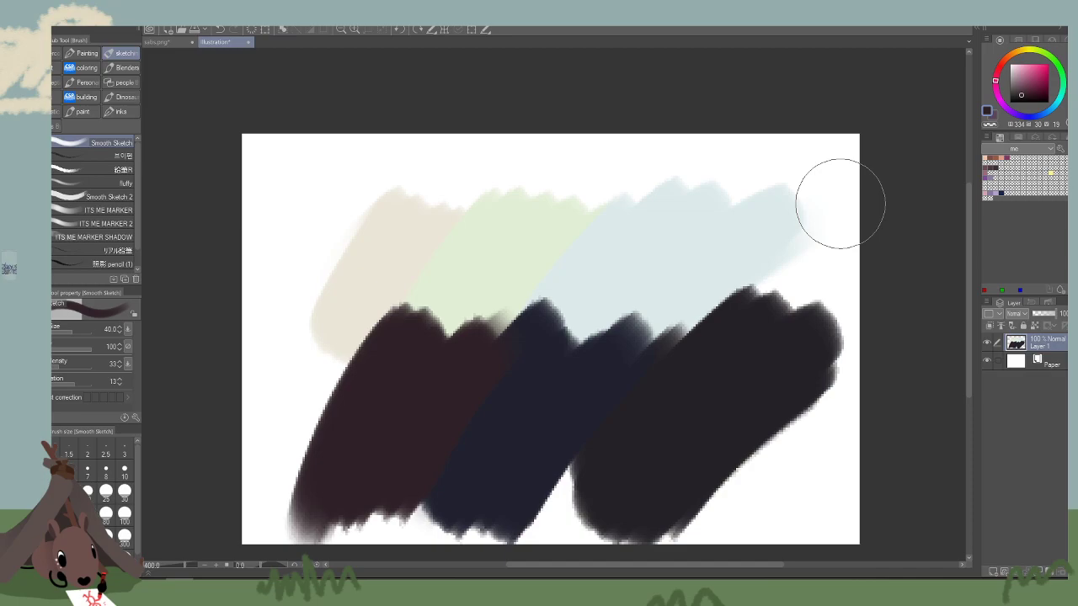
Undo all the colour swatches and the layer clearing to restore the scoop photo.
key(ctrl+z)
key(ctrl+z)
key(ctrl+z)
key(ctrl+z)
key(ctrl+z)
key(ctrl+z)
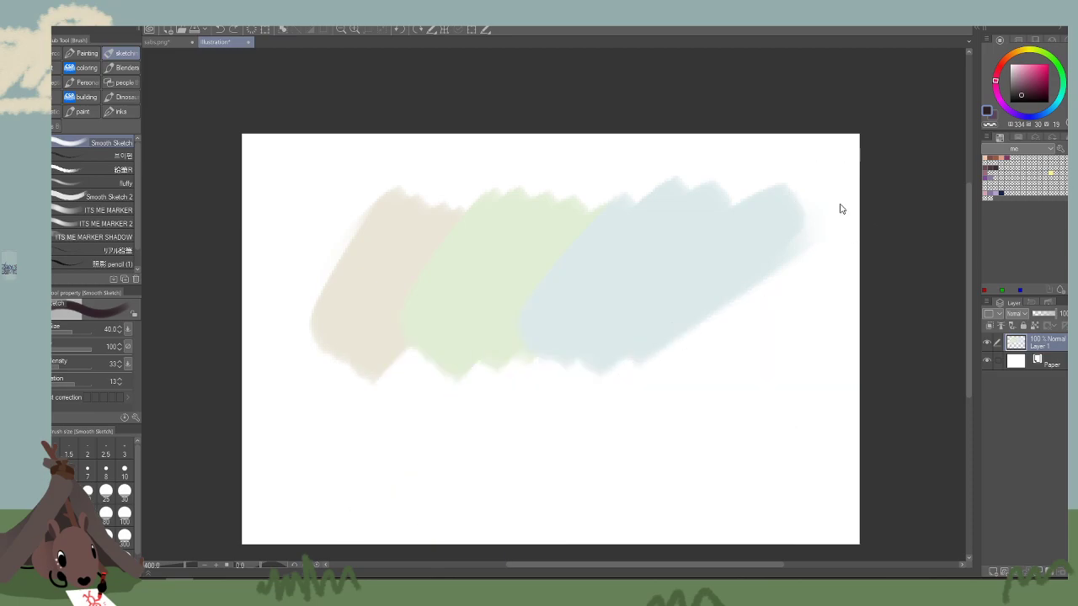
key(ctrl+v)
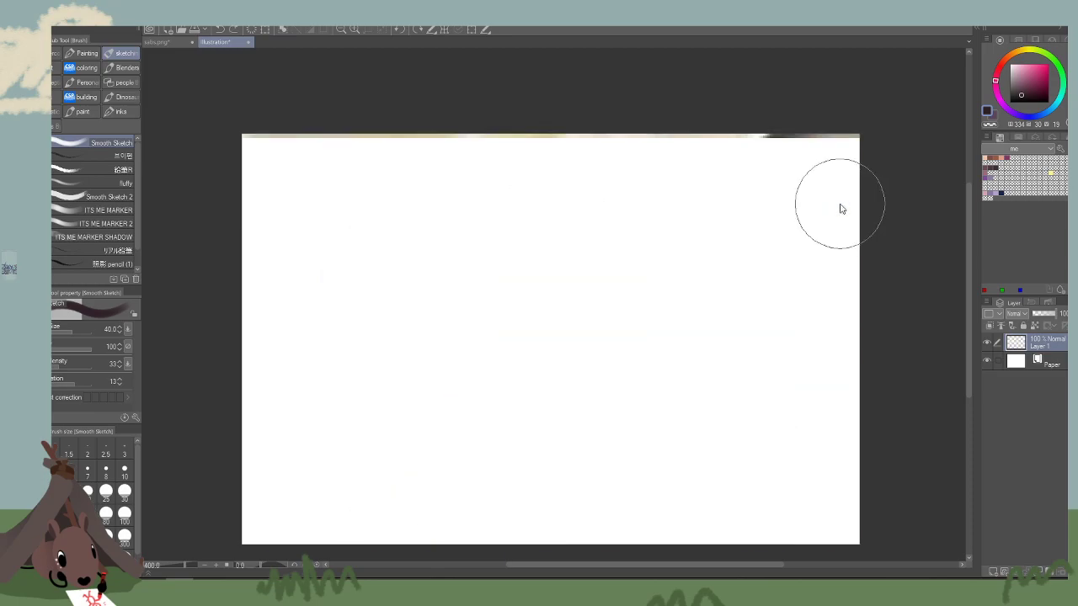
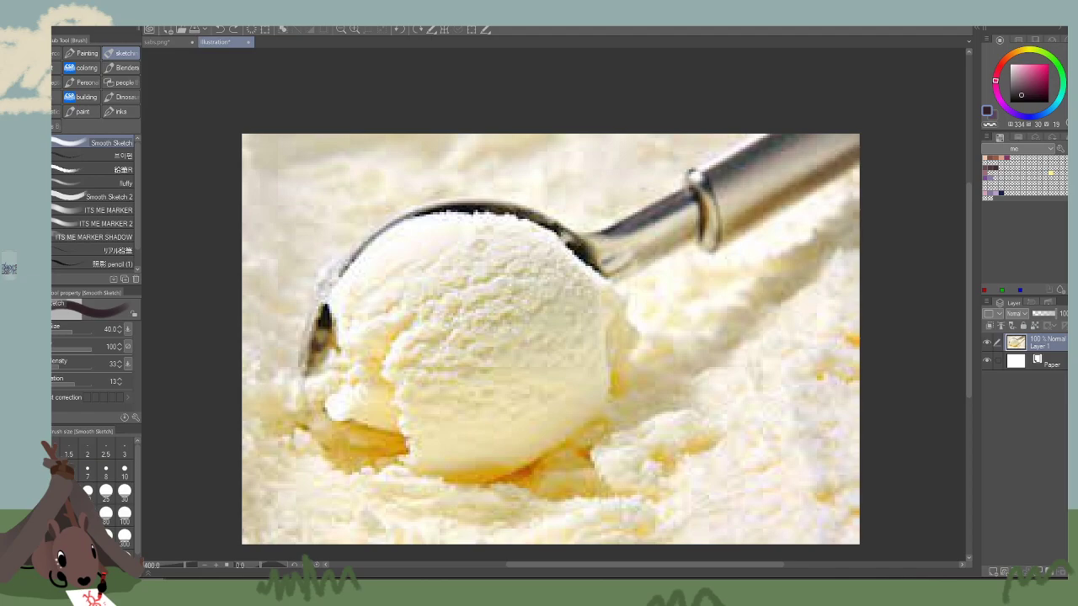
Switch to the web browser with the Coolors image picker and dismiss its What's new dialog.
mouse_move(505, 229)
mouse_down()
mouse_move(695, 91)
mouse_move(473, 98)
mouse_up()
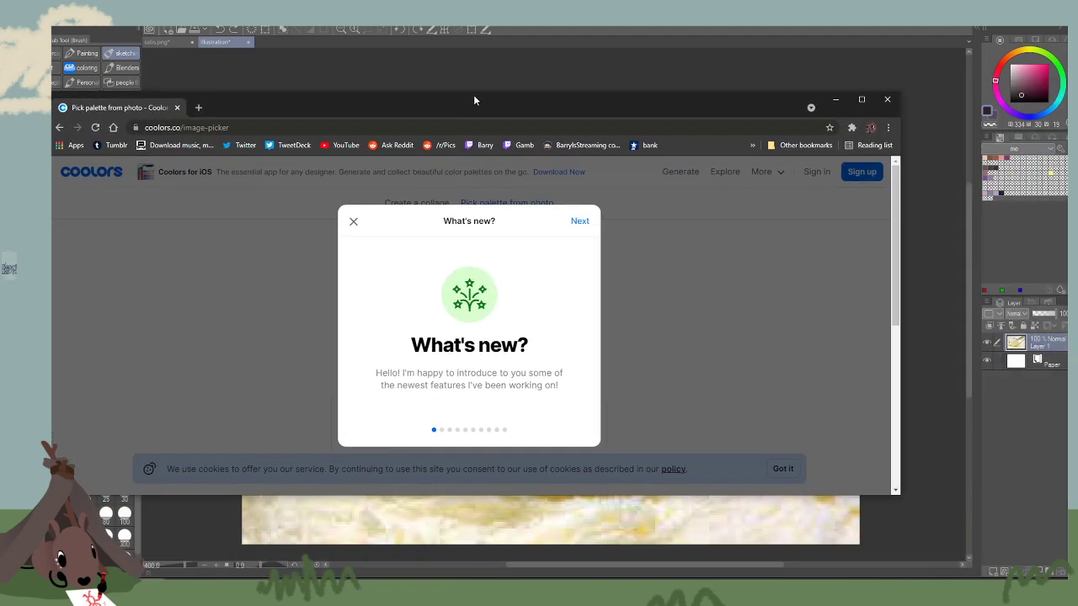
click(578, 221)
click(354, 222)
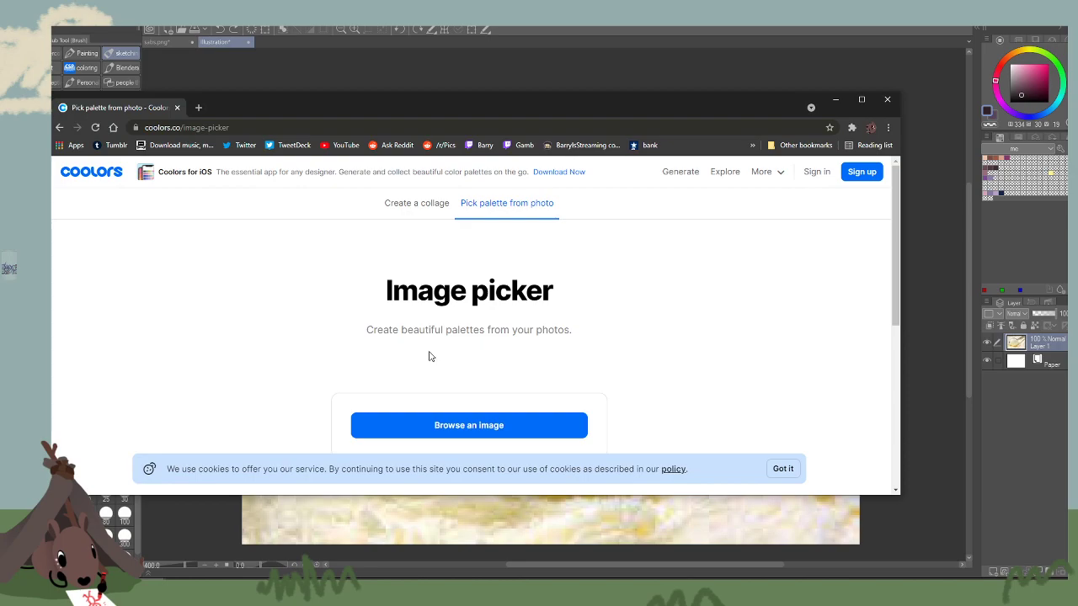
Load the taco image from the doodle fort folder into the Coolors image picker.
click(459, 427)
click(424, 299)
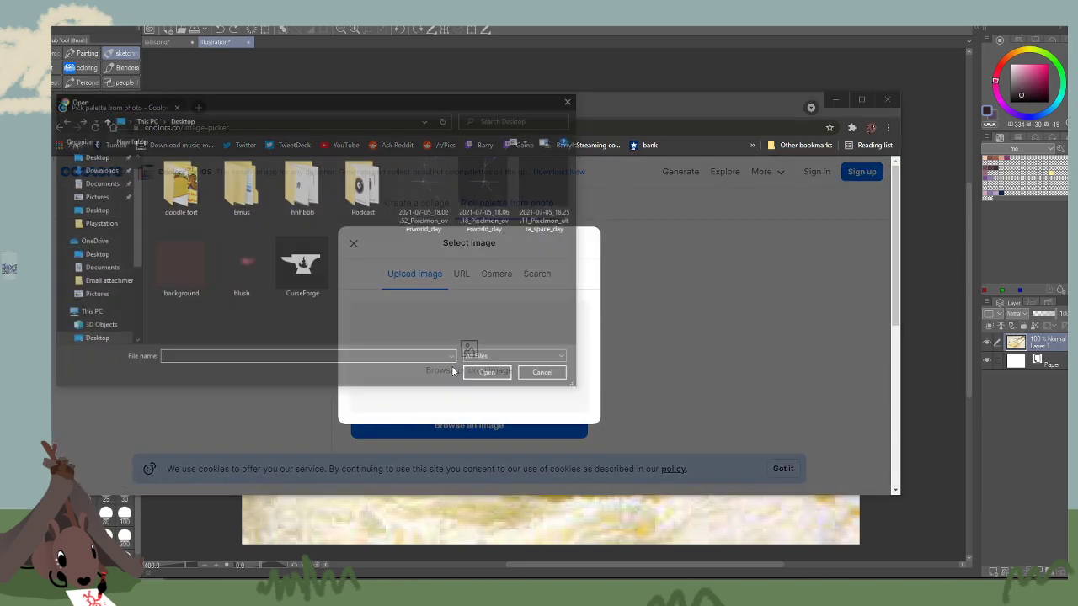
double_click(178, 192)
double_click(246, 236)
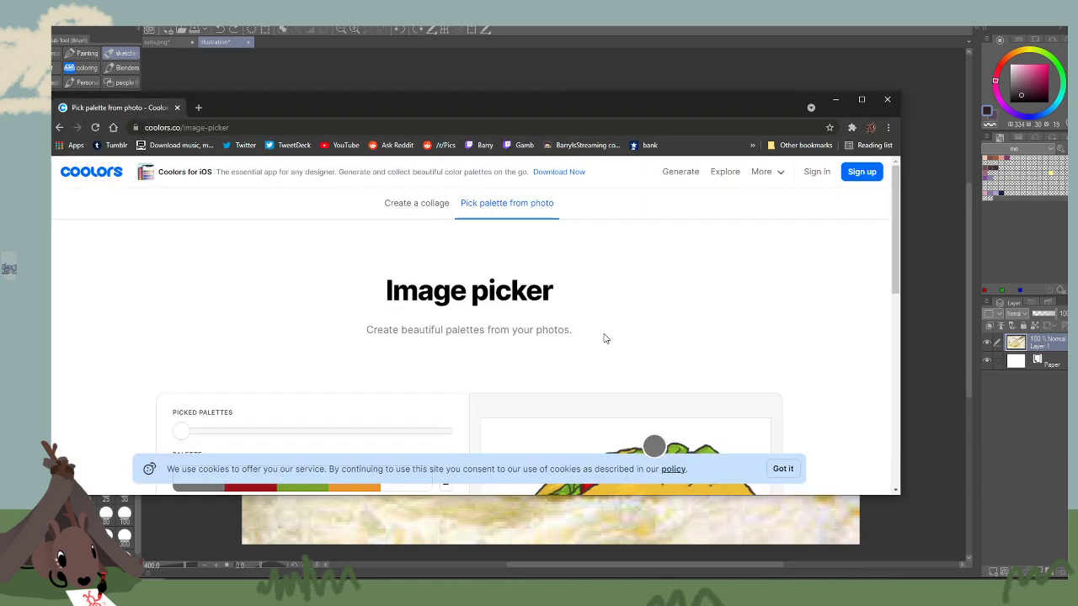
Pick the taco shell's yellow as the first palette colour and close the Coolors page.
scroll(646, 325, down, 4)
drag(655, 226, 589, 299)
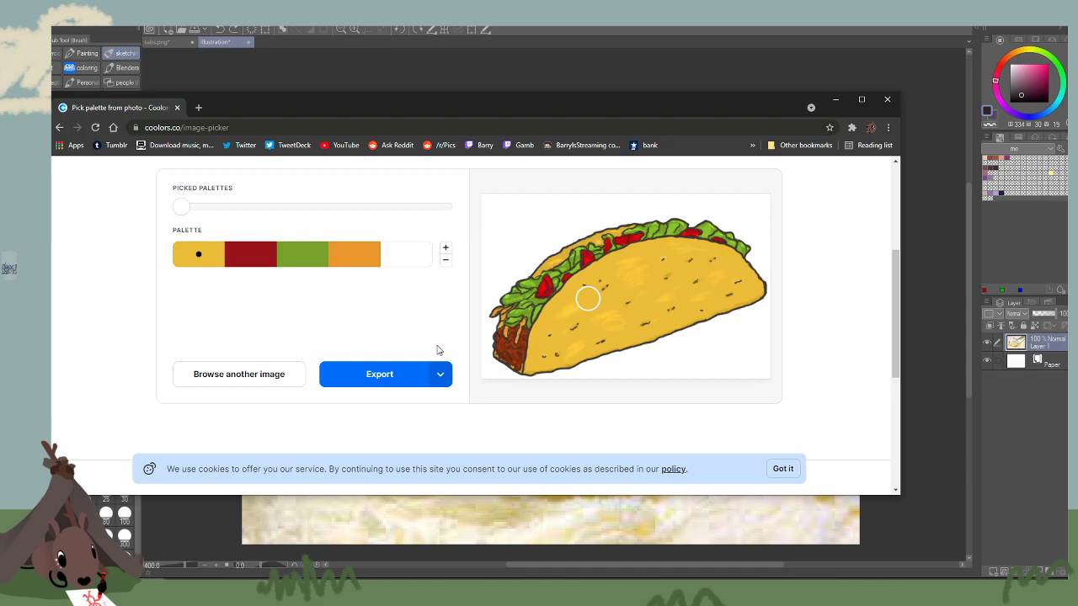
click(177, 107)
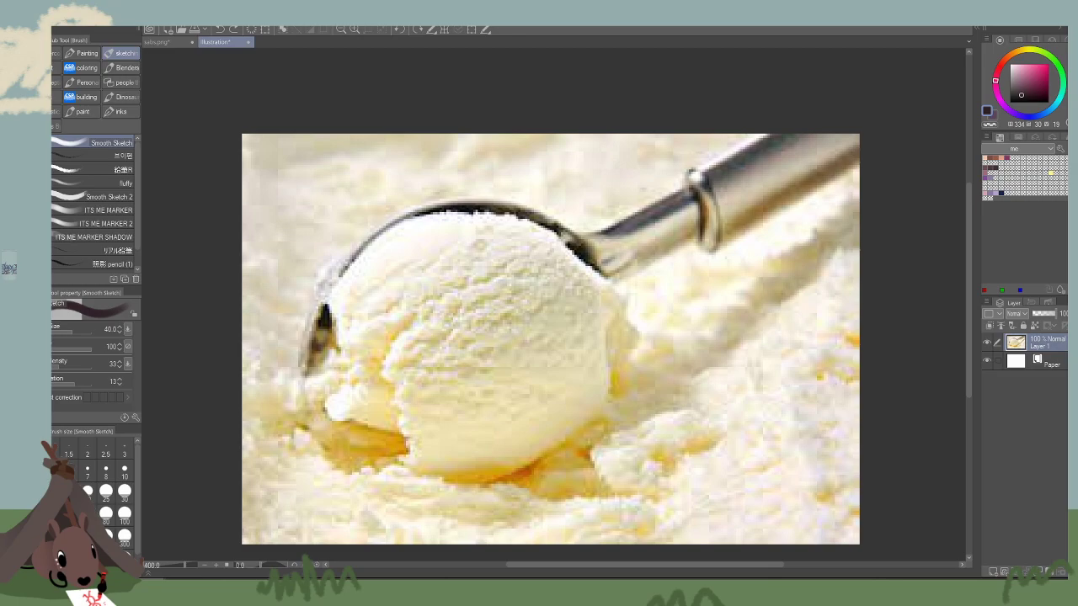
Close the scoop photo illustration without saving and delete the airbrushed circle's layer from the ice cream drawing.
click(247, 42)
click(570, 218)
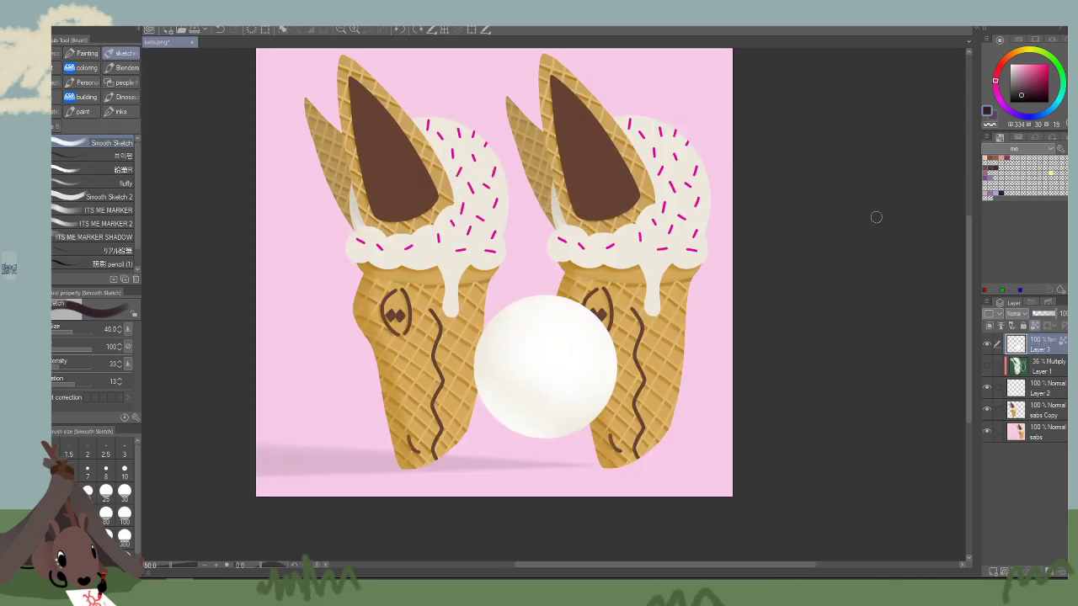
click(1062, 573)
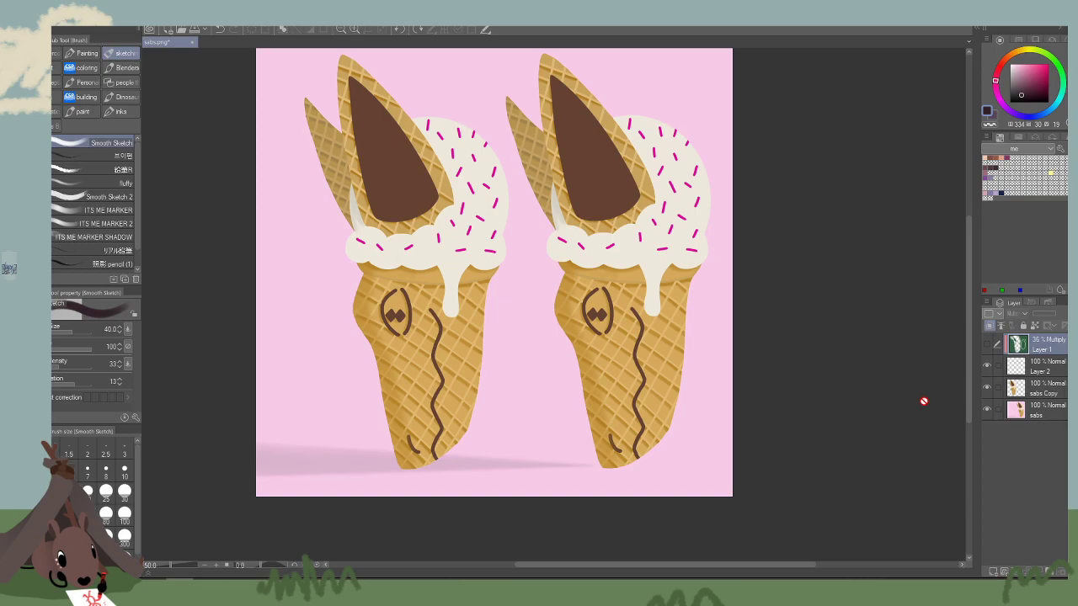
drag(798, 386, 808, 382)
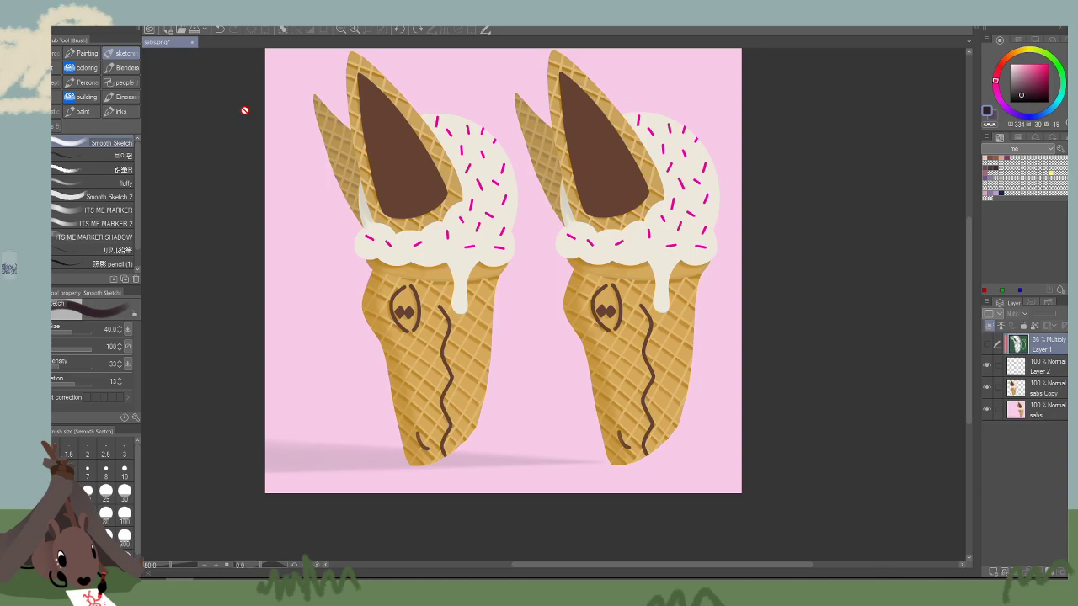
Close the ice cream drawing without saving and bring up the Open dialog for the doodle fort folder.
click(192, 41)
click(556, 213)
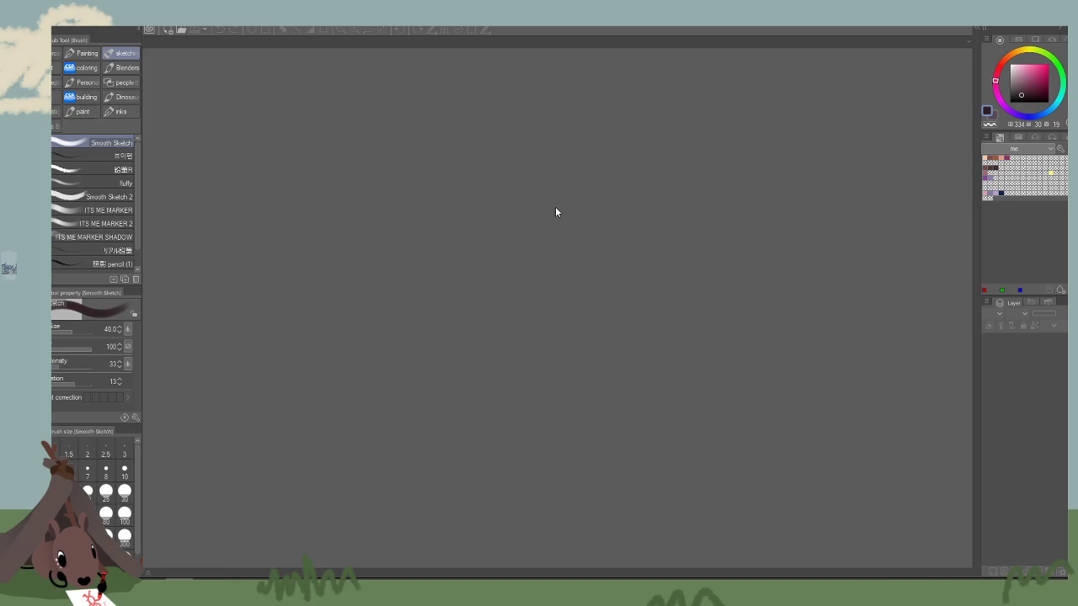
click(52, 19)
mouse_move(32, 18)
click(109, 56)
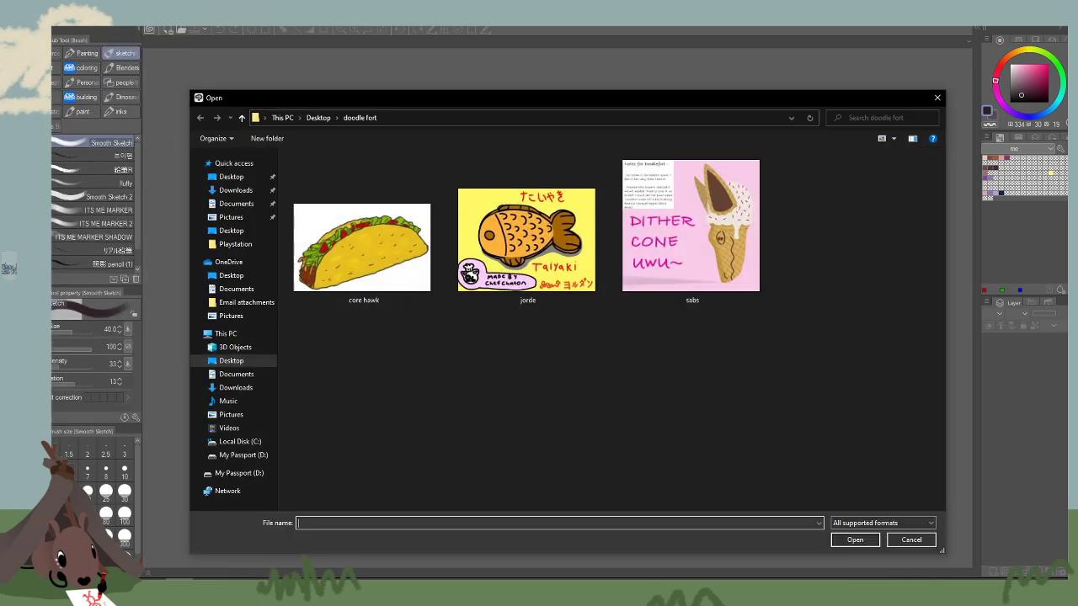
Delete the sabs image from the doodle fort folder.
click(701, 257)
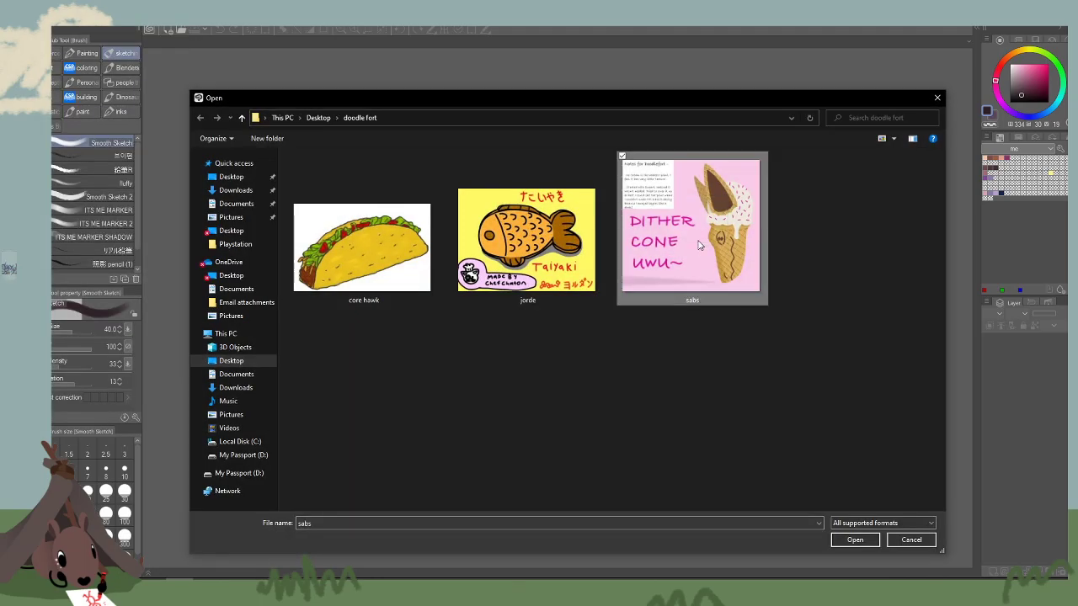
right_click(698, 245)
click(719, 258)
right_click(716, 263)
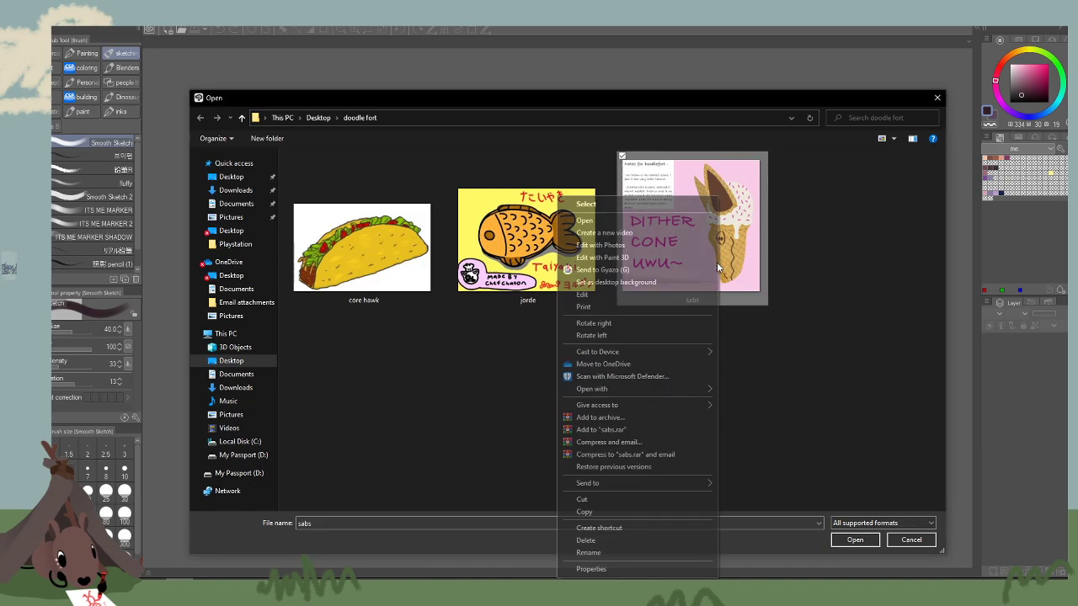
click(624, 540)
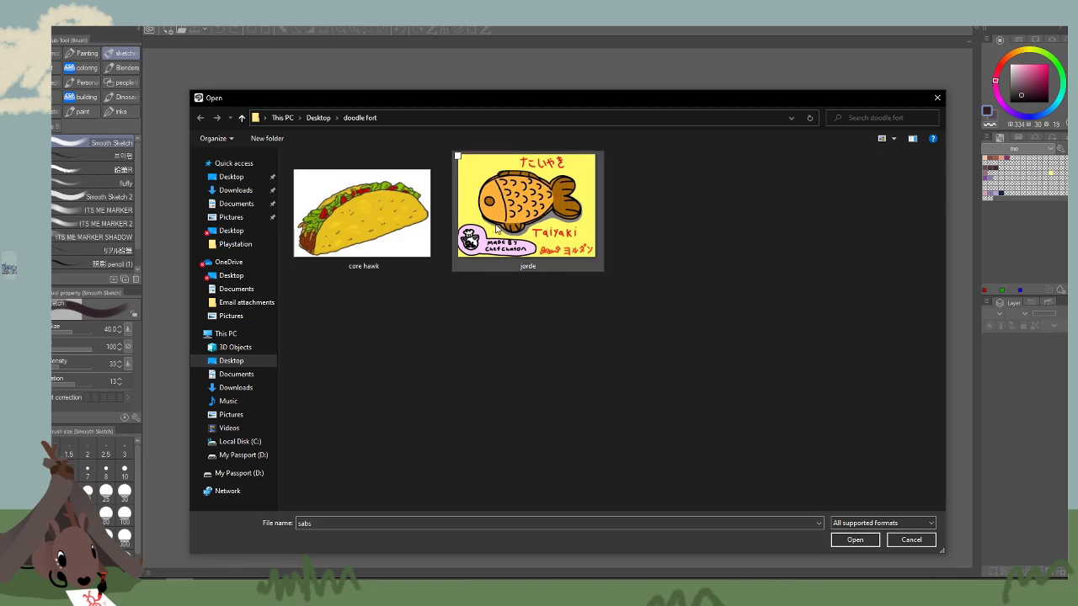
Open the jorde image and lasso the Japanese title plus the lower area holding the Taiyaki lettering, signature and chef badge.
double_click(548, 229)
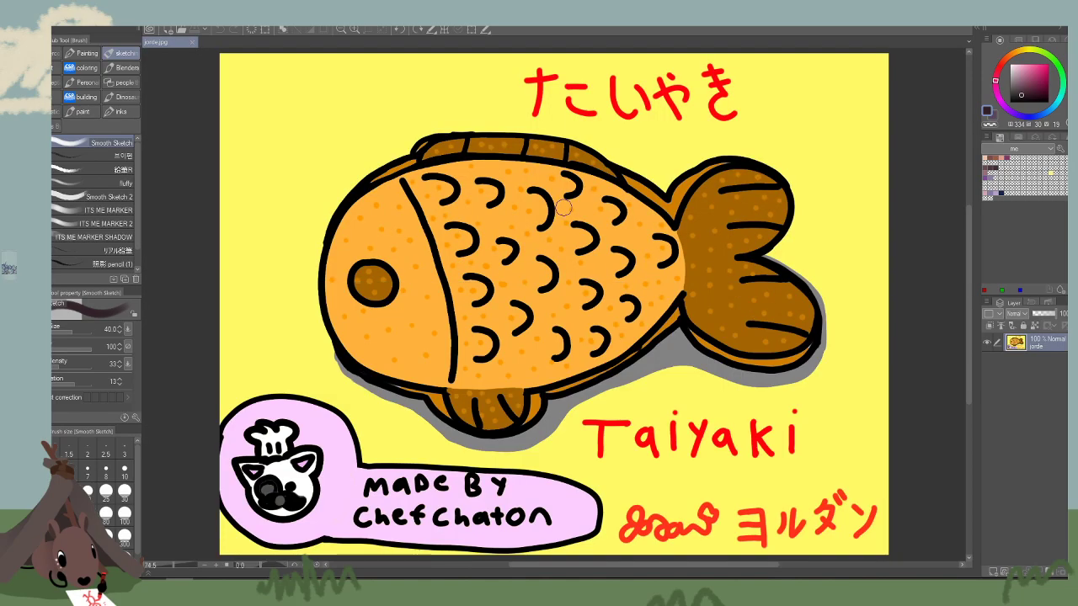
click(341, 28)
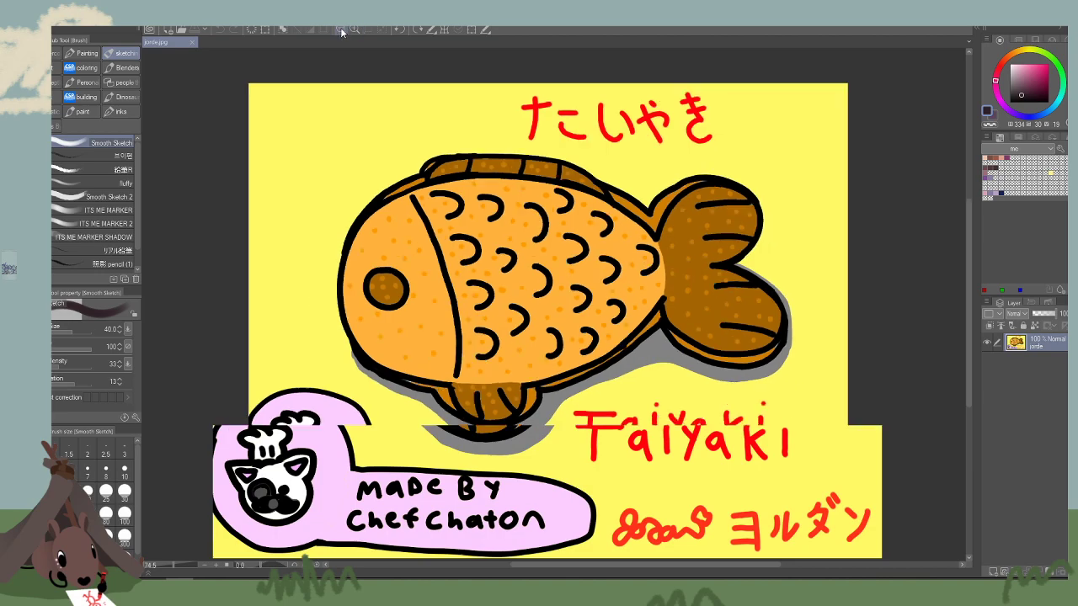
key(m)
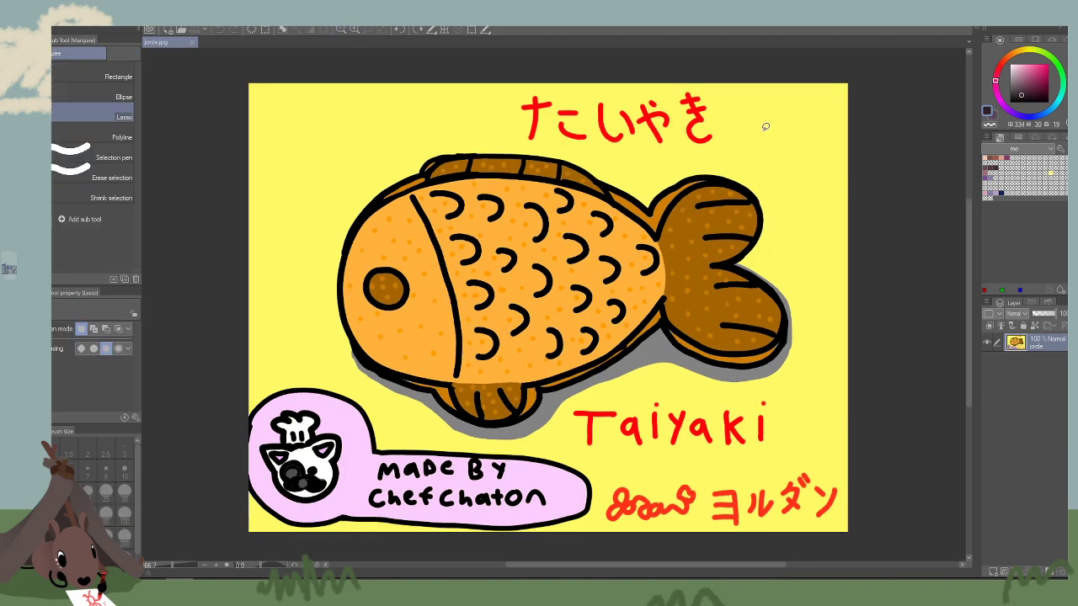
mouse_move(766, 127)
mouse_down()
mouse_move(560, 149)
mouse_move(846, 111)
mouse_up()
mouse_move(825, 386)
mouse_down()
mouse_move(584, 400)
mouse_move(481, 443)
mouse_move(176, 445)
mouse_move(840, 539)
mouse_move(876, 327)
mouse_up()
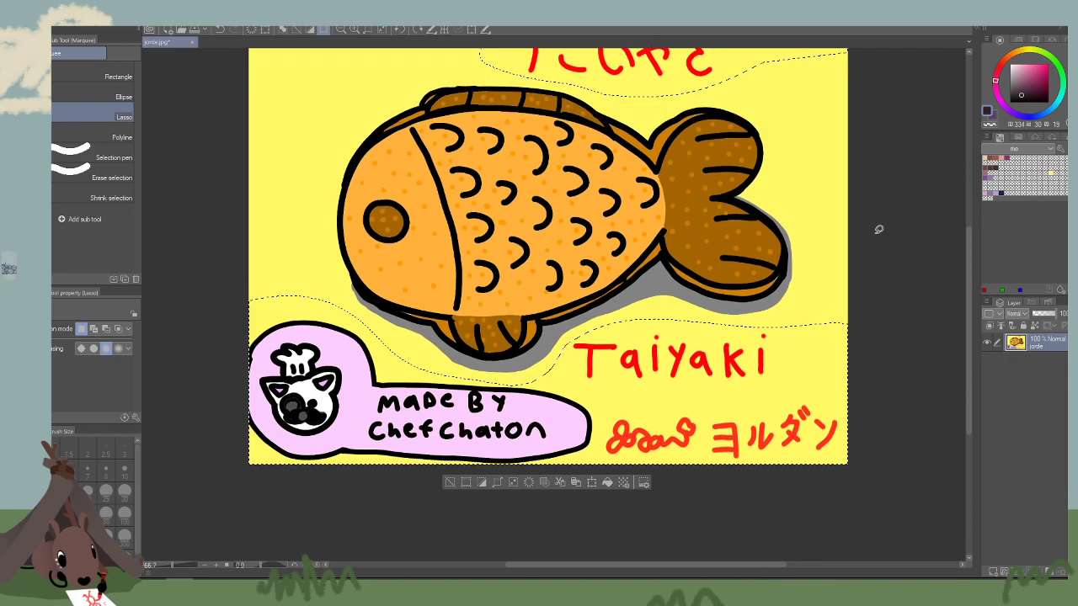
Paint over the lettering and chef badge inside the selections with the sampled background yellow at brush size 450 and deselect.
key(b)
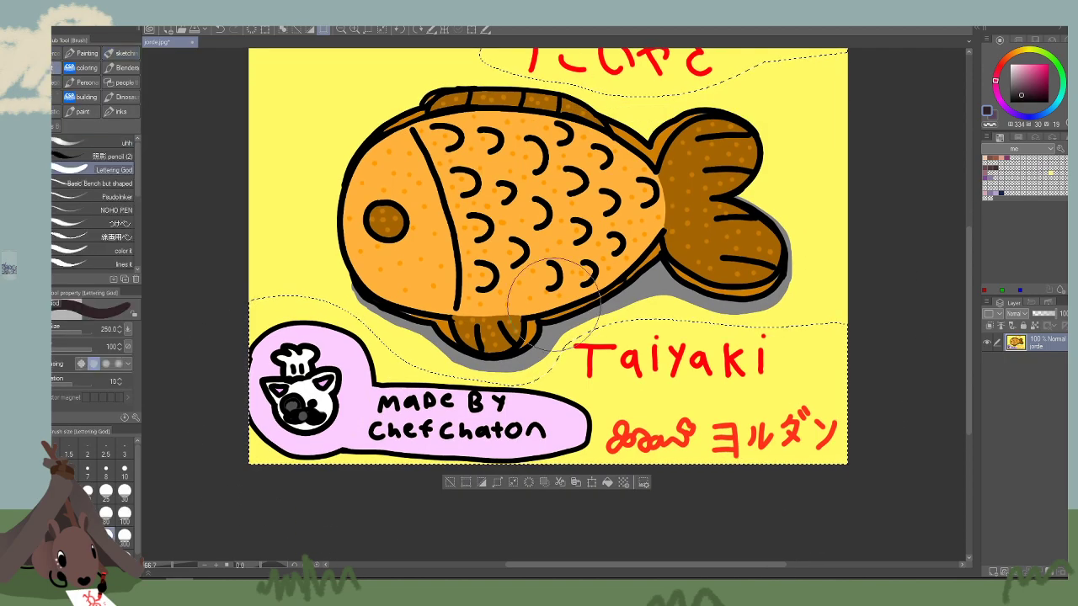
alt+click(276, 263)
key(bracketright)
key(bracketright)
key(bracketright)
key(bracketright)
mouse_move(844, 381)
mouse_down()
mouse_move(719, 488)
mouse_move(447, 404)
mouse_move(329, 387)
mouse_up()
drag(581, 51, 648, 54)
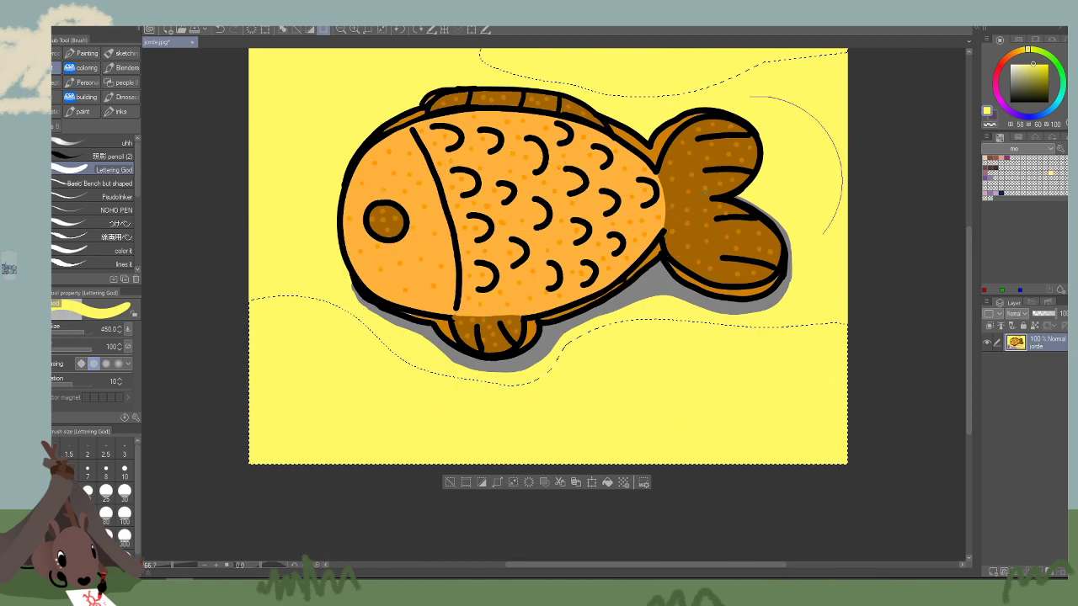
drag(469, 409, 476, 490)
click(134, 16)
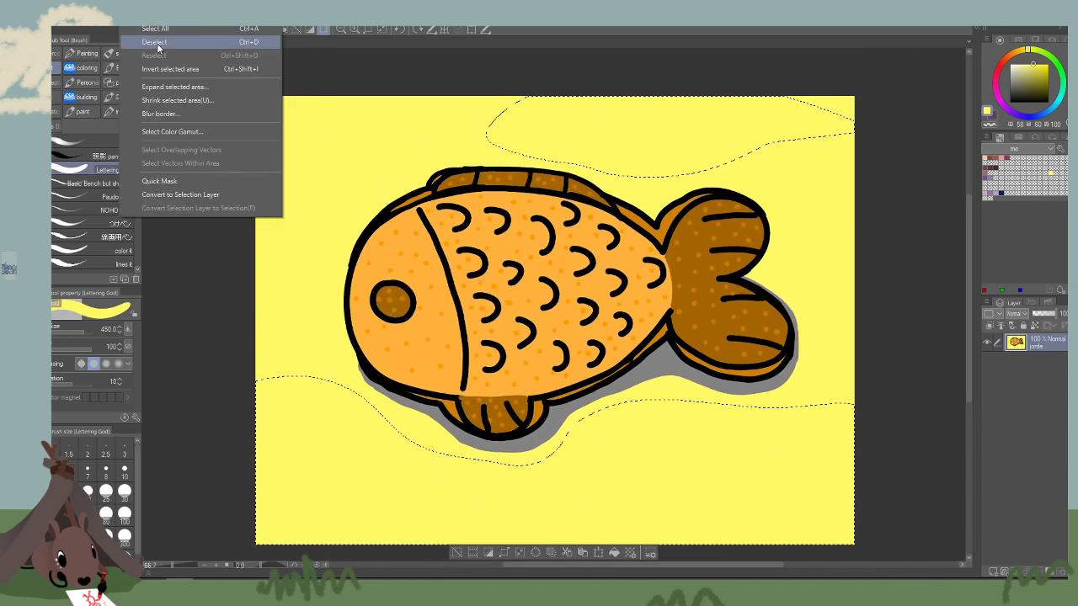
click(157, 44)
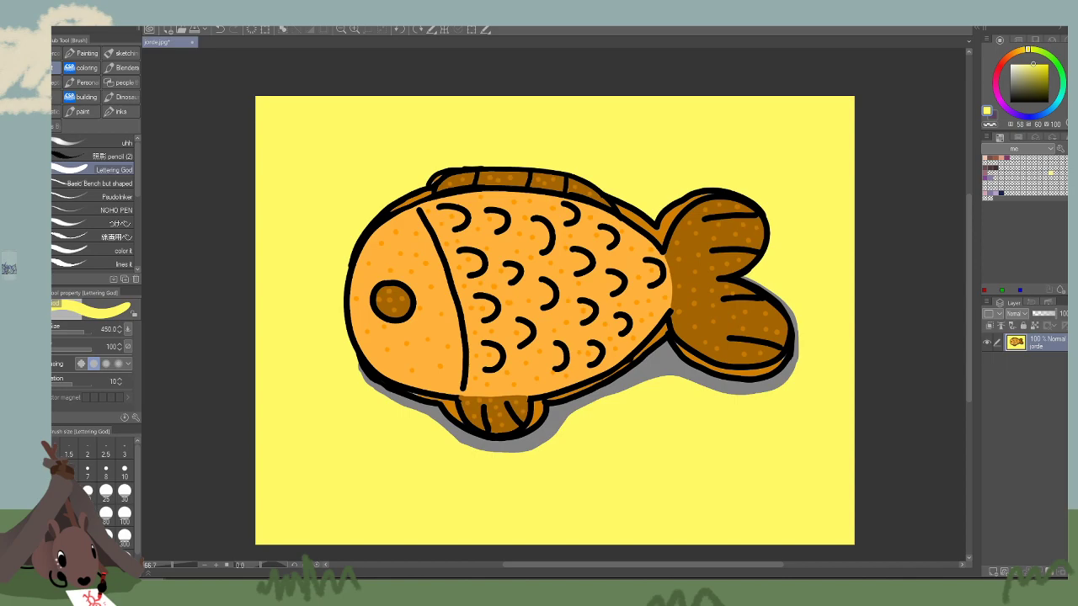
Bring up the taiyaki image search in the browser and open the Wikipedia photo's preview.
drag(53, 218, 512, 109)
mouse_move(371, 312)
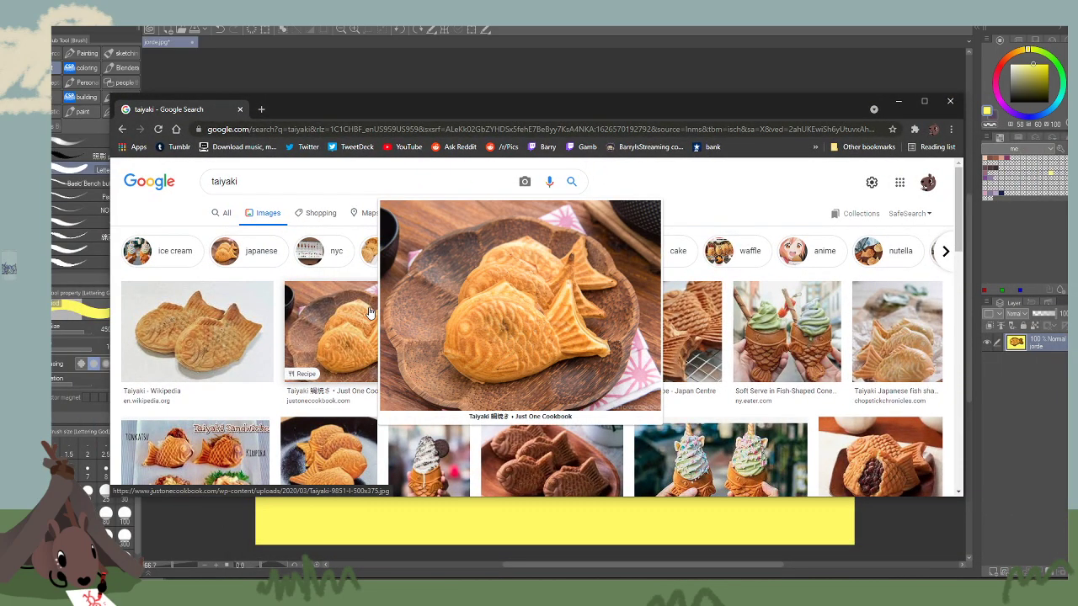
mouse_move(200, 328)
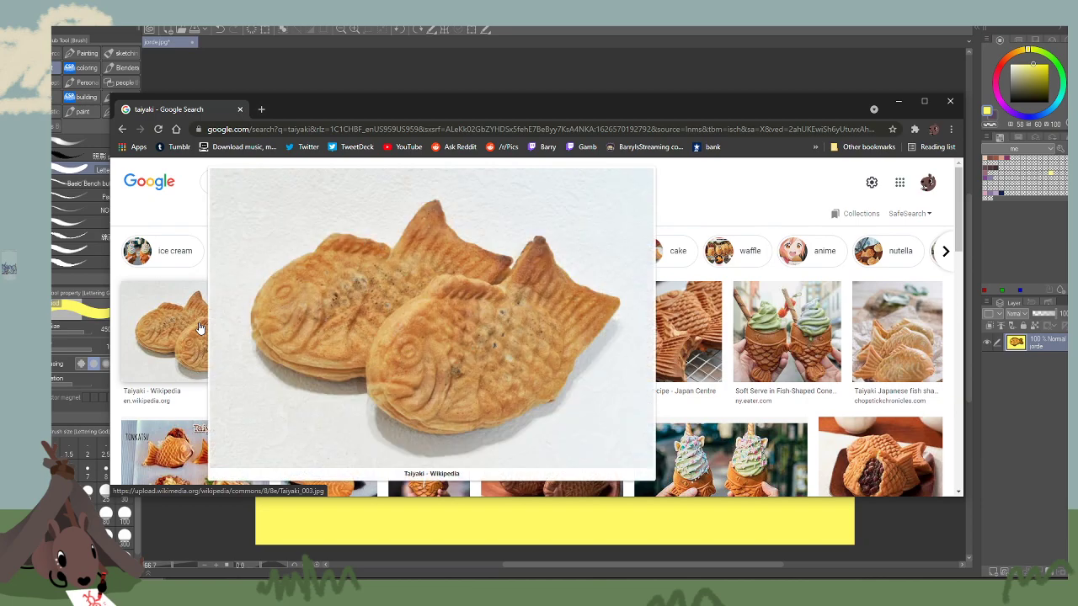
click(200, 328)
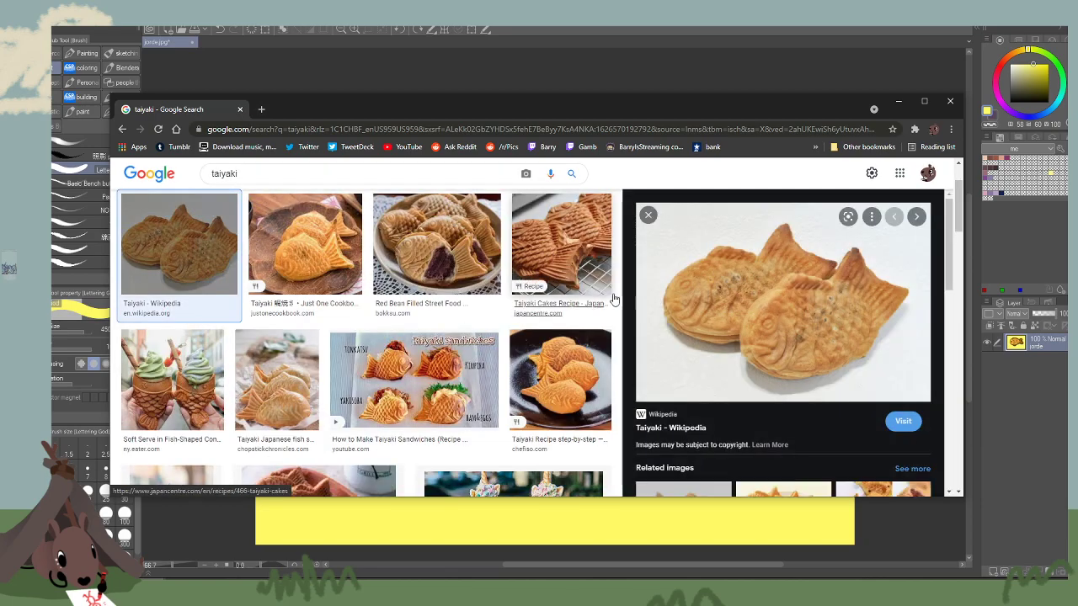
Open the Wikipedia taiyaki photo at full size in a new tab and copy the image.
right_click(707, 299)
click(771, 409)
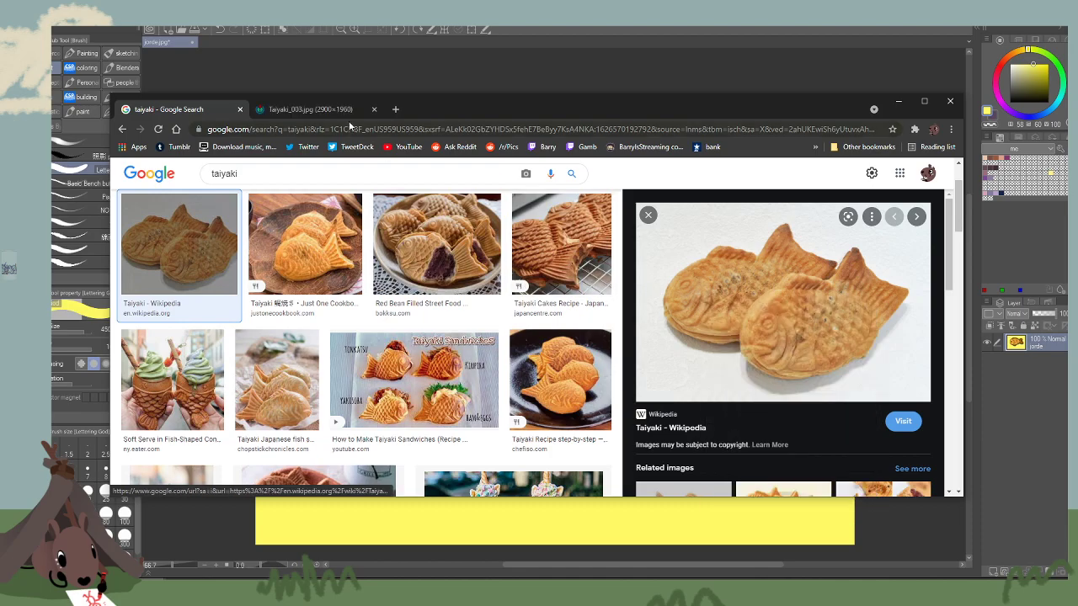
click(342, 114)
click(499, 320)
right_click(705, 348)
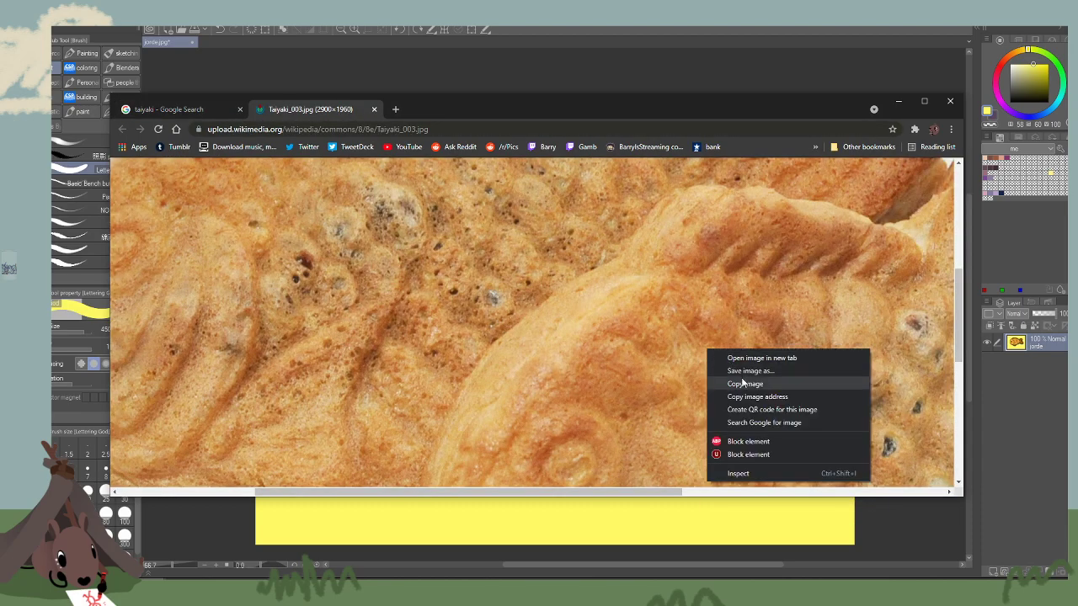
click(741, 381)
Return to Clip Studio Paint and create a new illustration from the copied taiyaki photo.
click(896, 101)
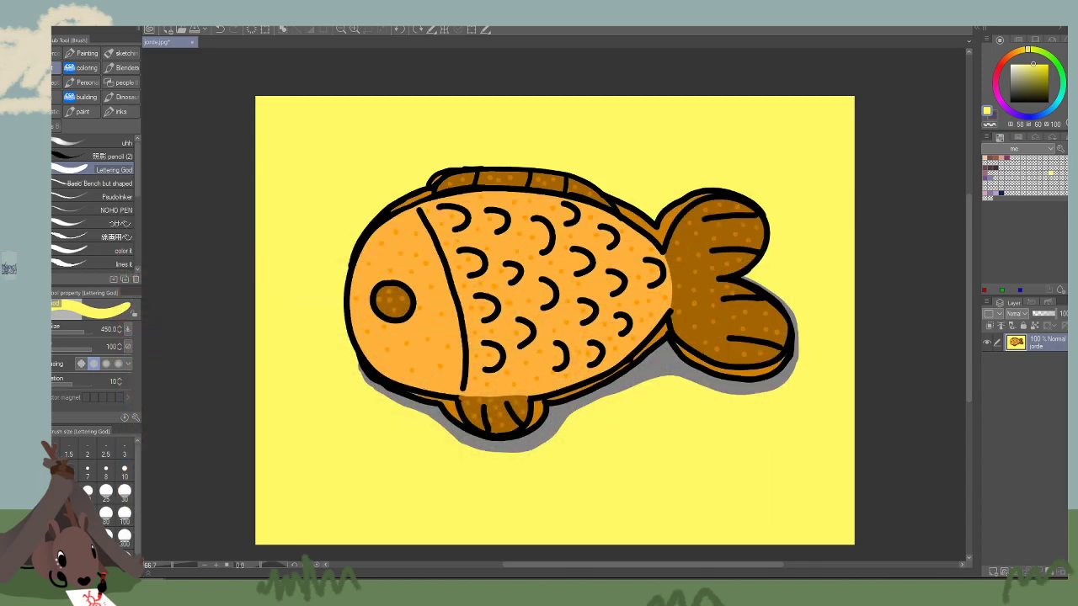
click(43, 19)
mouse_move(26, 19)
click(89, 42)
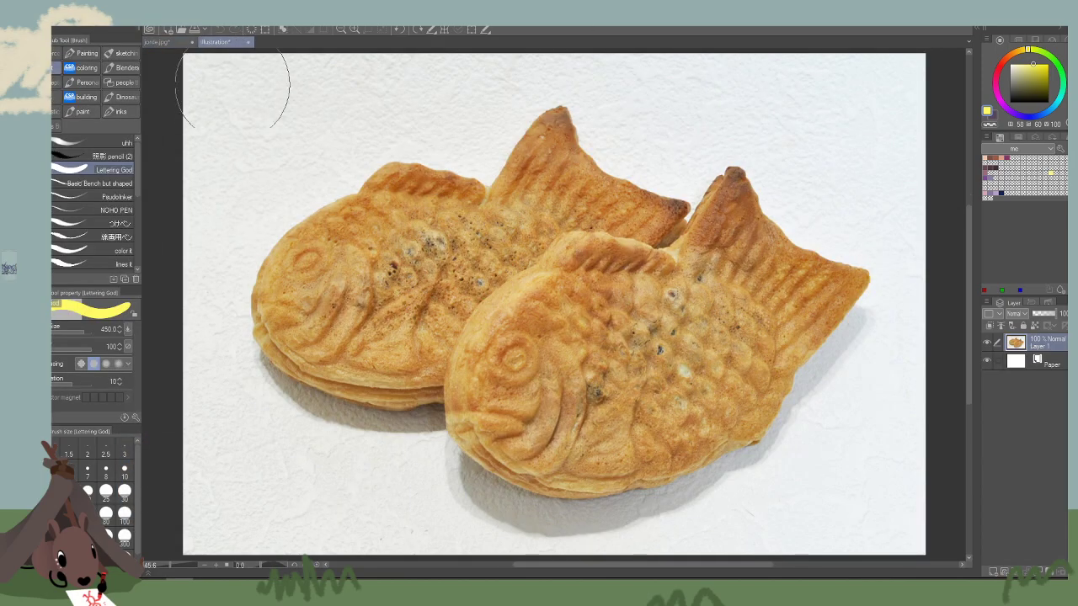
Detach the taiyaki photo into a small floating reference window above the fish drawing and centre the view on both pastries.
scroll(232, 101, down, 3)
drag(217, 43, 239, 113)
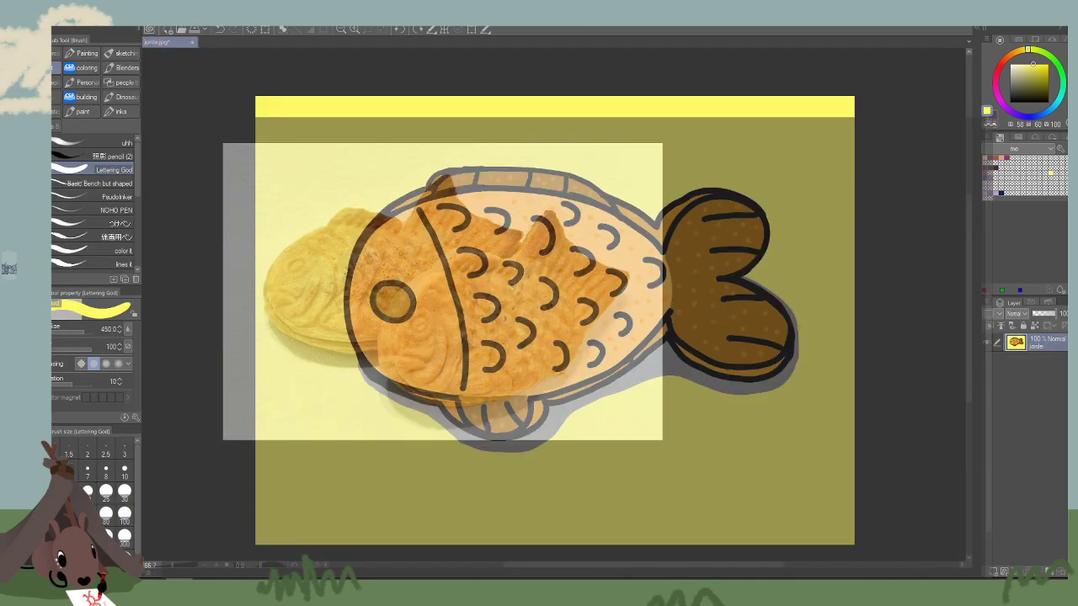
drag(333, 99, 797, 27)
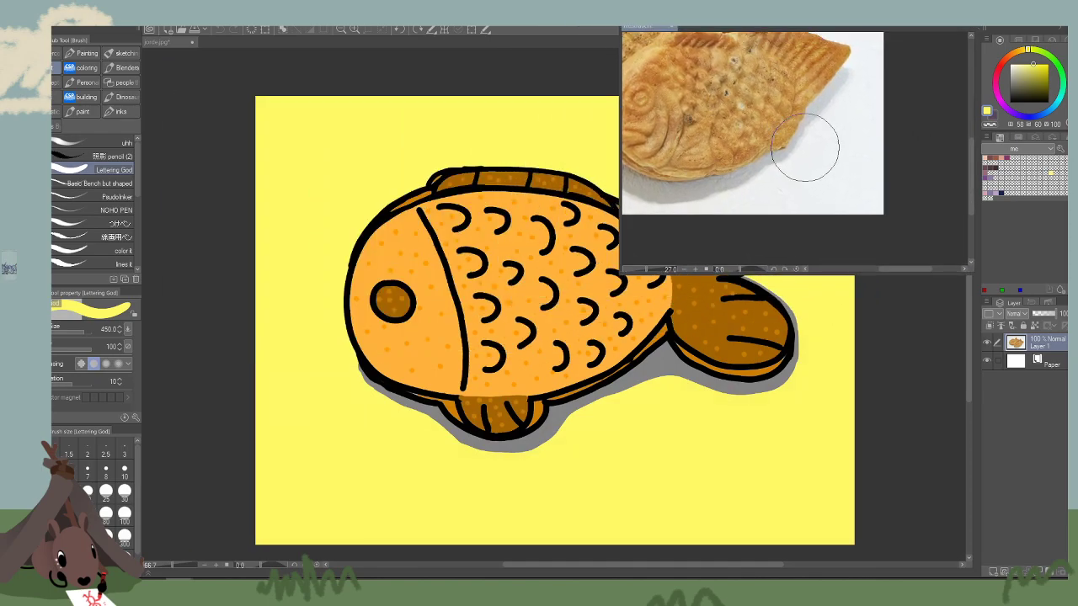
drag(620, 273, 604, 175)
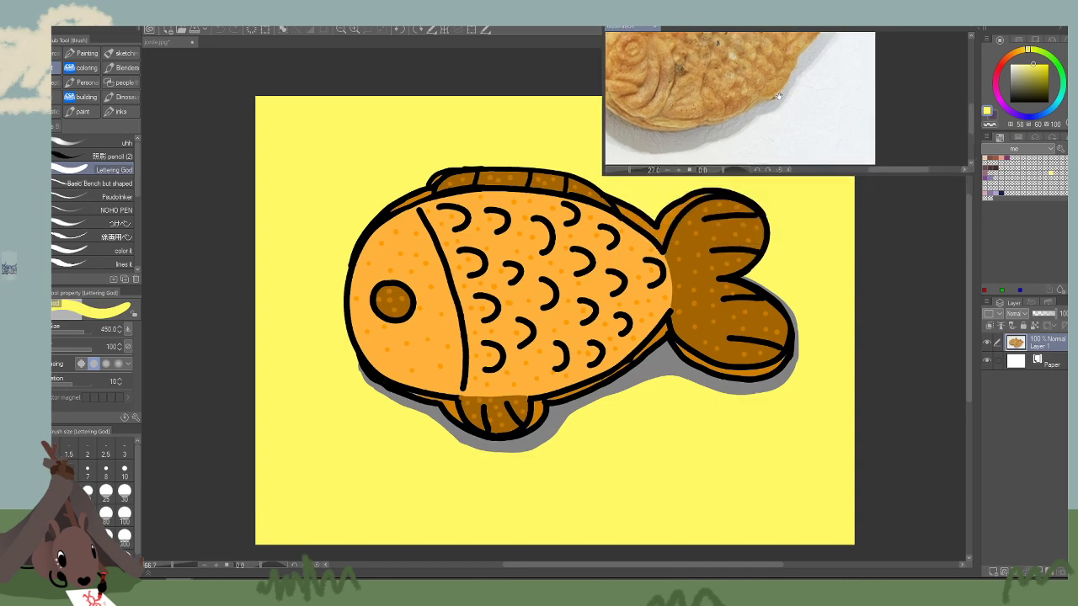
mouse_move(781, 97)
mouse_down()
mouse_move(870, 164)
mouse_move(913, 145)
mouse_move(921, 185)
mouse_up()
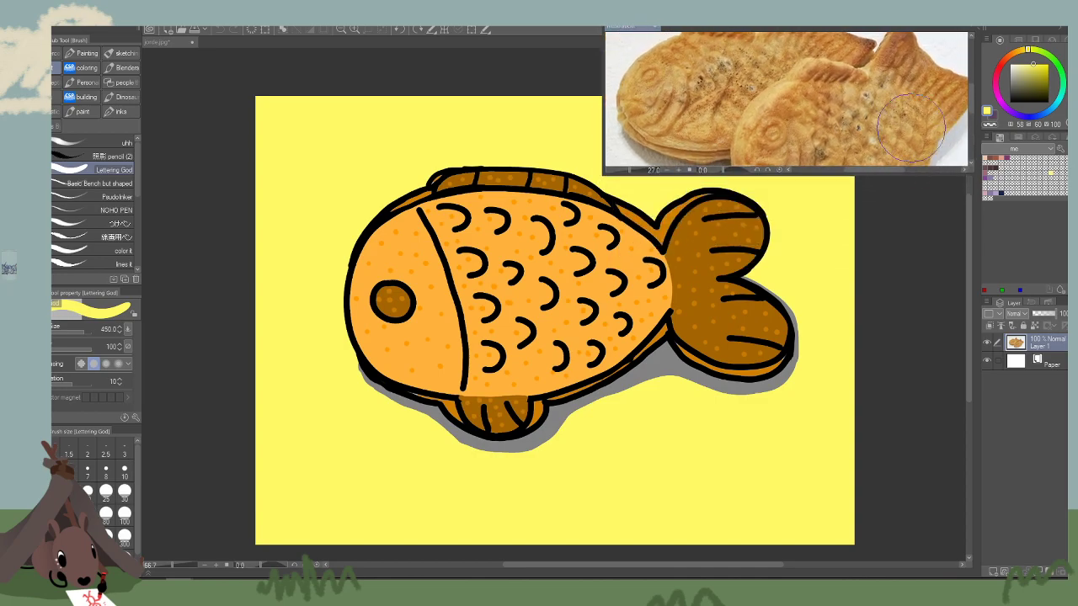
Return to the fish drawing and reduce the brush size to 40.
click(806, 242)
key(bracketleft)
key(bracketleft)
key(bracketleft)
key(bracketleft)
key(bracketleft)
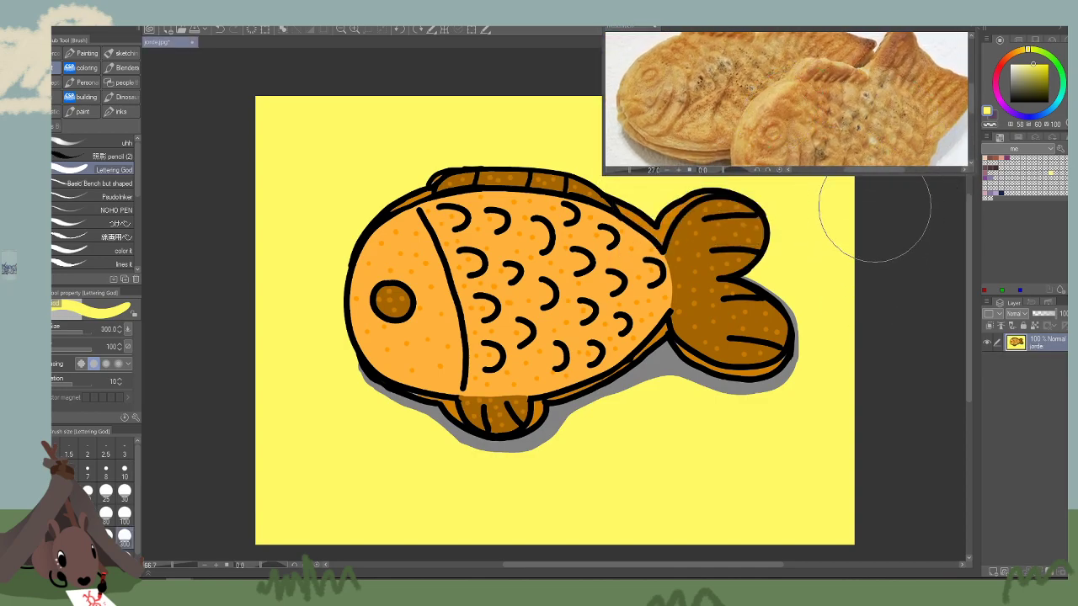
key(bracketleft)
key(bracketleft)
key(bracketleft)
key(bracketleft)
key(bracketleft)
key(bracketleft)
key(bracketleft)
key(bracketleft)
key(bracketleft)
key(bracketleft)
key(bracketleft)
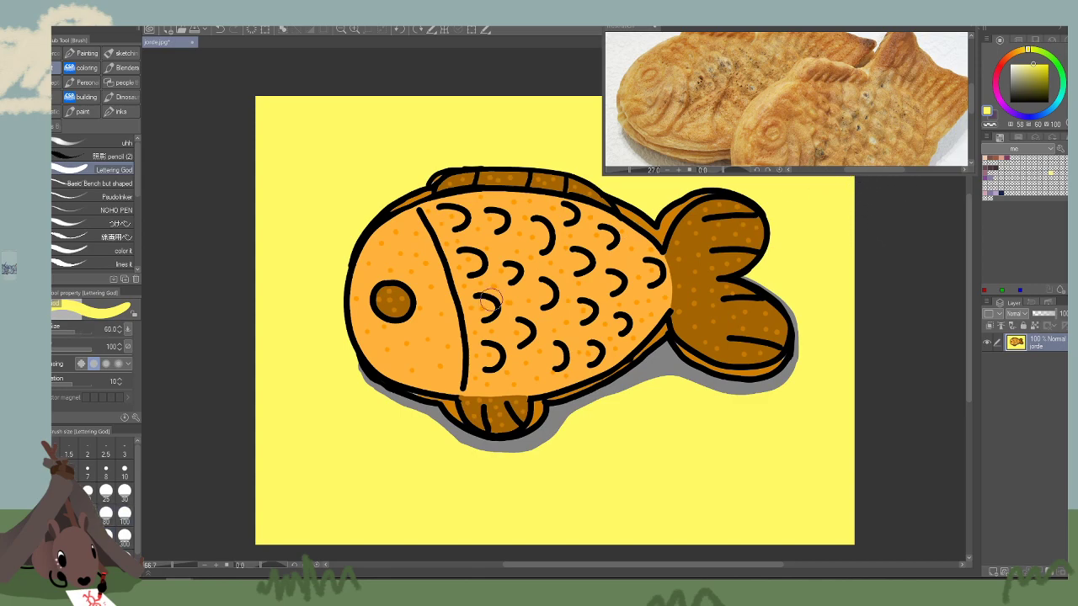
key(bracketleft)
drag(694, 320, 735, 335)
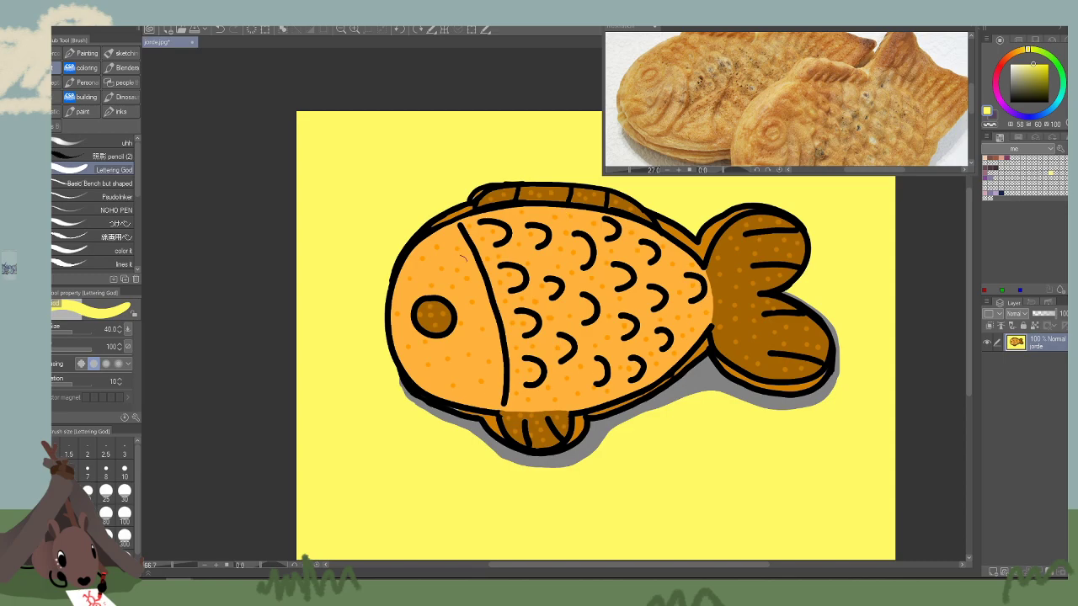
Raise the brush size to 80 and sample the light orange of the fish's head.
key(bracketright)
key(bracketright)
key(bracketright)
key(bracketright)
alt+click(483, 362)
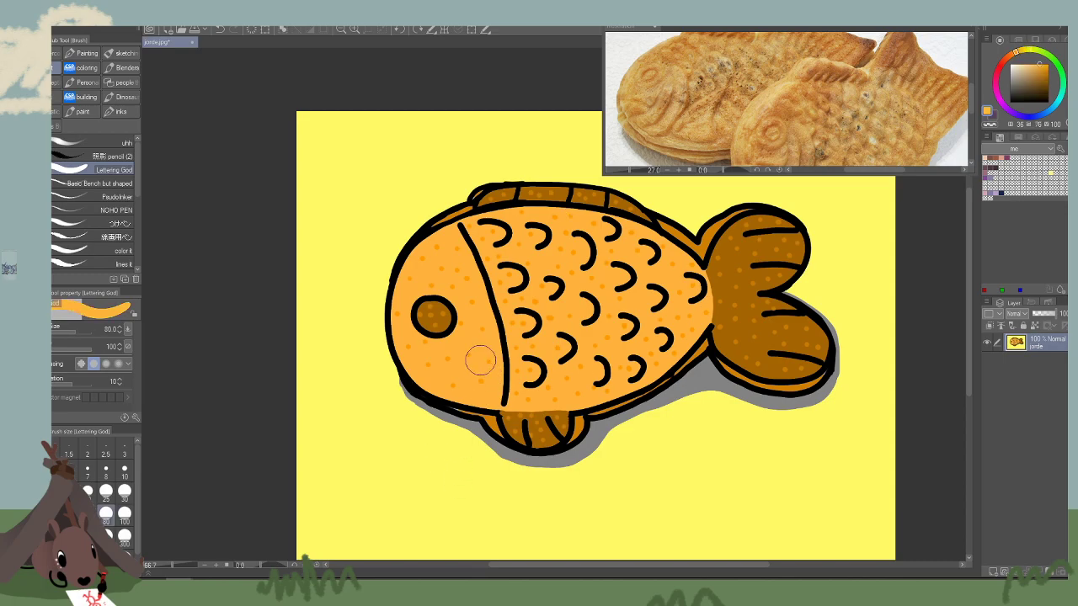
Try to paint over the head's orange dots with brush size 125 and undo the stroke.
key(bracketright)
key(bracketright)
key(bracketright)
mouse_move(453, 260)
mouse_down()
mouse_move(469, 291)
mouse_move(482, 358)
mouse_up()
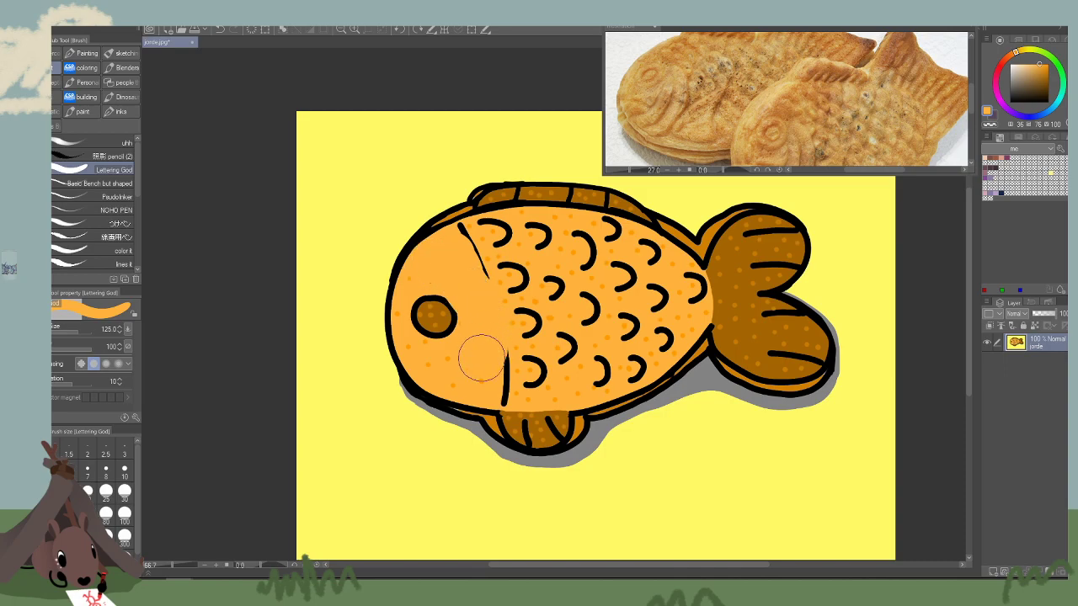
key(ctrl+z)
Paint over the scale lines and dots on the fish's body with the light orange, using a smaller brush.
key(bracketleft)
key(bracketleft)
key(bracketleft)
key(bracketleft)
mouse_move(510, 253)
mouse_down()
mouse_move(489, 230)
mouse_move(535, 301)
mouse_move(535, 233)
mouse_move(628, 237)
mouse_move(567, 225)
mouse_move(648, 251)
mouse_move(592, 220)
mouse_move(692, 279)
mouse_move(686, 311)
mouse_move(664, 279)
mouse_move(627, 271)
mouse_move(604, 314)
mouse_move(552, 263)
mouse_move(524, 289)
mouse_move(519, 390)
mouse_move(539, 345)
mouse_move(565, 378)
mouse_move(579, 339)
mouse_up()
key(])
mouse_move(691, 319)
mouse_down()
mouse_move(646, 365)
mouse_move(592, 378)
mouse_up()
click(620, 262)
Sample the tail's brown and paint over the tail's dots with brush size 50.
key([)
key([)
key([)
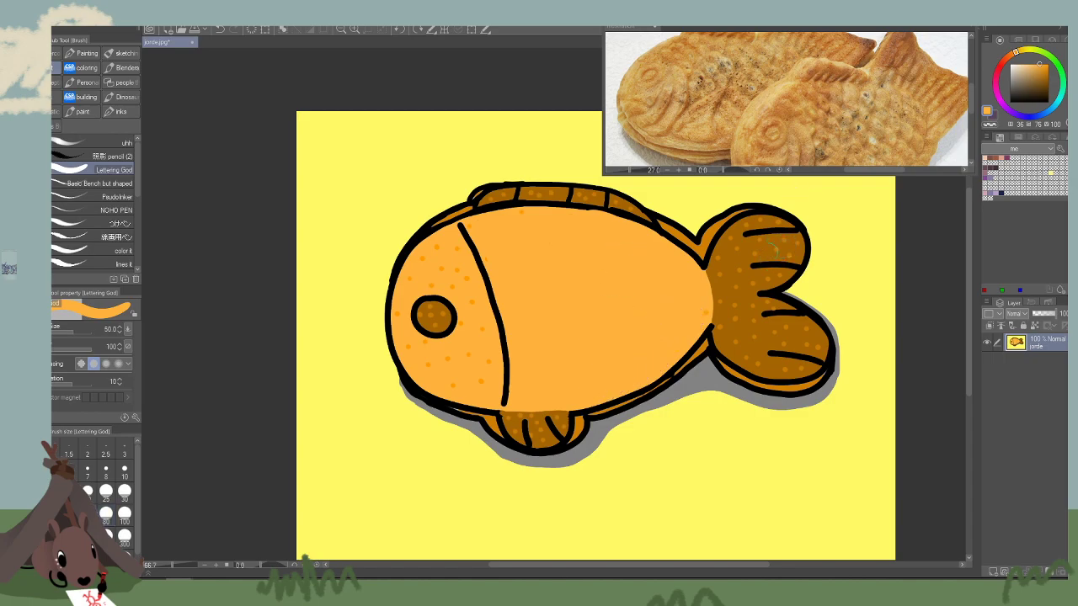
alt+click(760, 251)
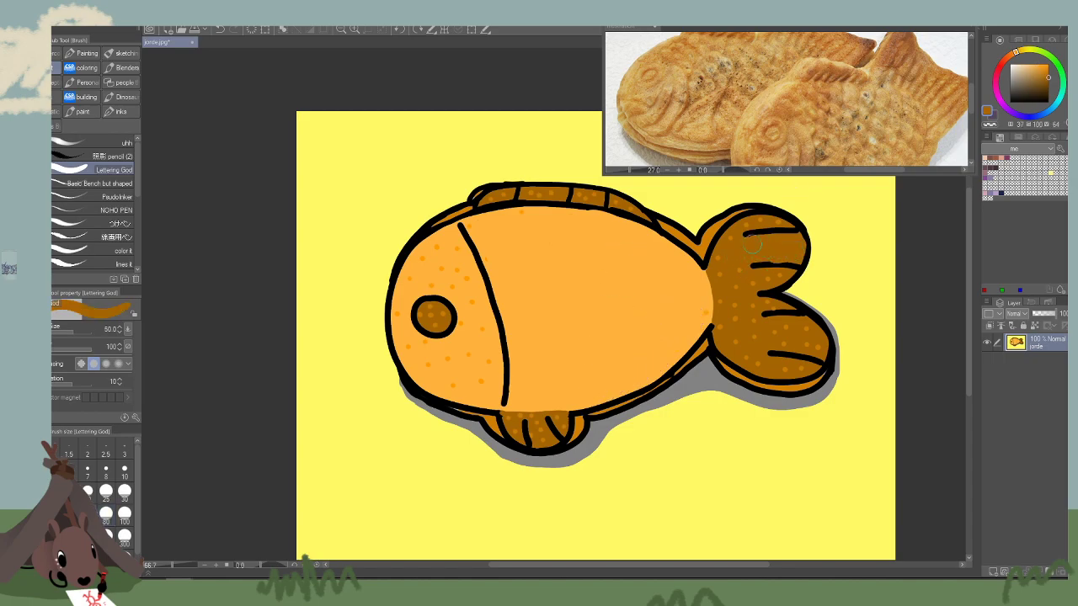
drag(736, 238, 784, 226)
drag(745, 299, 730, 324)
Cover most of the head's dots with the light orange and the eye's dots with its brown, reducing the brush size to 25.
alt+click(704, 308)
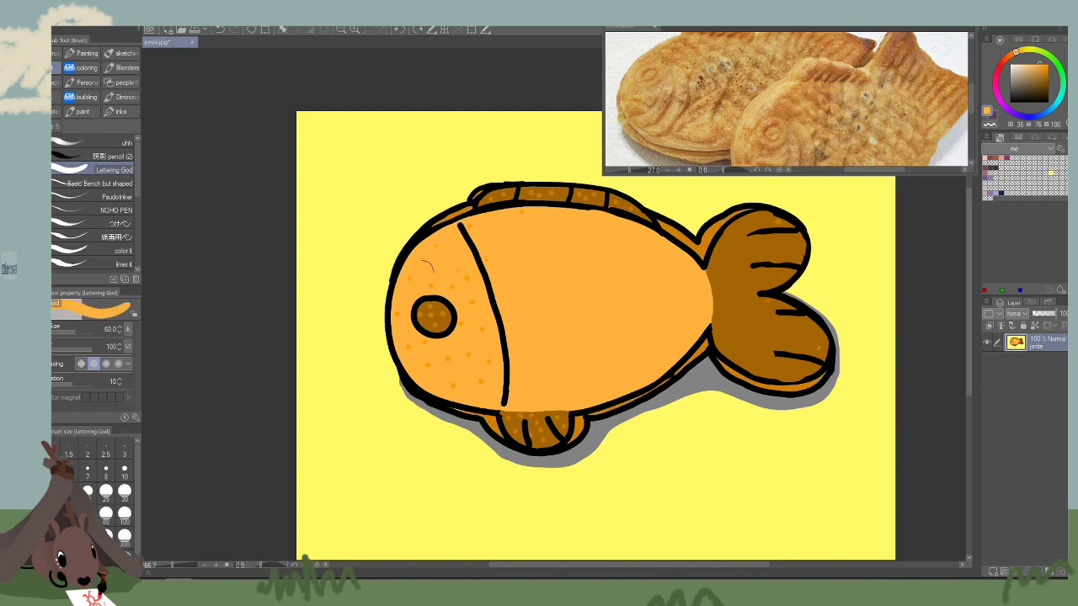
mouse_move(423, 271)
mouse_down()
mouse_move(467, 291)
mouse_move(480, 356)
mouse_move(470, 336)
mouse_move(455, 354)
mouse_move(474, 351)
mouse_move(439, 375)
mouse_up()
alt+click(430, 314)
key(bracketleft)
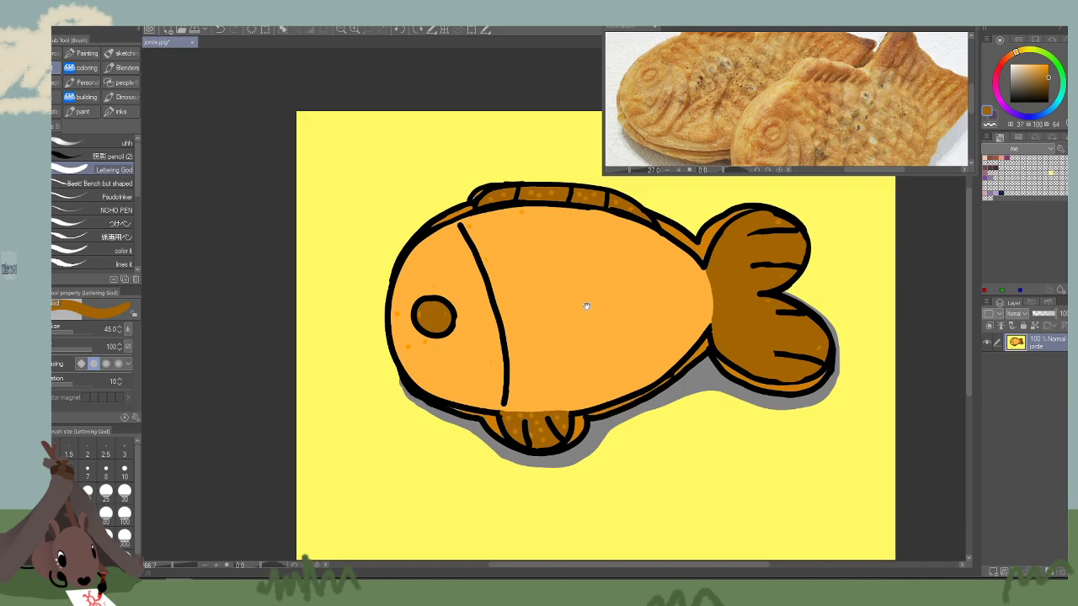
drag(586, 306, 651, 342)
key(bracketleft)
key(bracketleft)
key(bracketleft)
key(bracketleft)
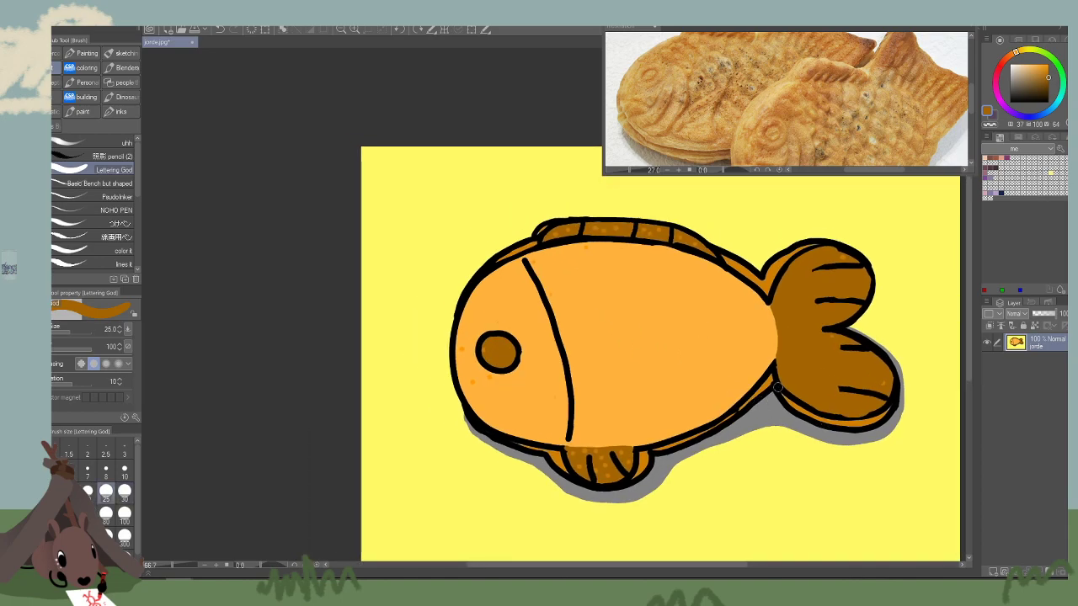
Scale the taiyaki reference photo's view down to 12.5% so both pastries fit in its floating window.
click(758, 101)
click(667, 170)
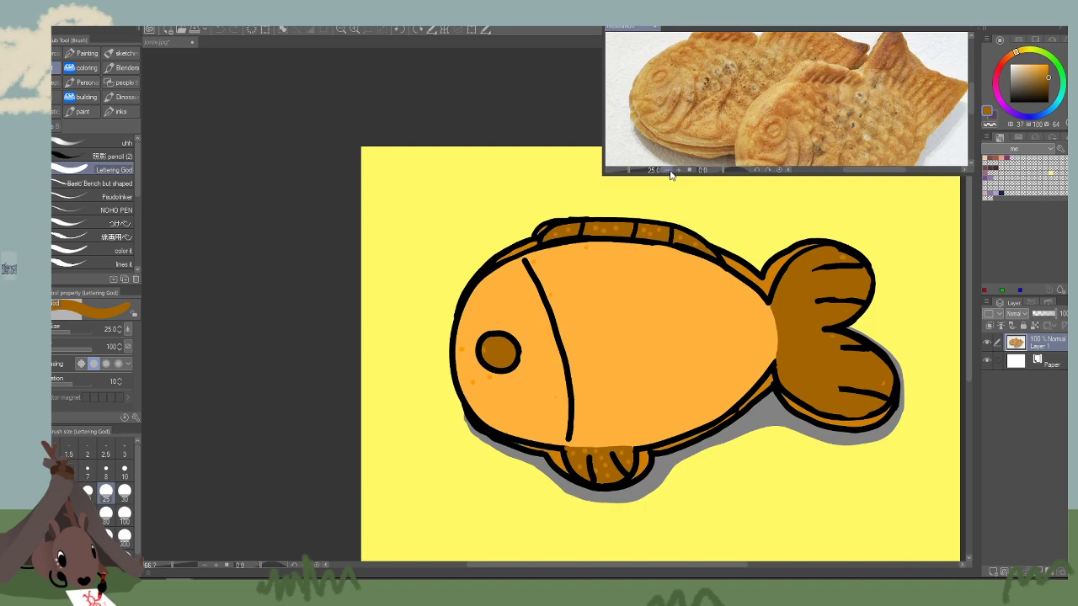
click(667, 170)
click(667, 170)
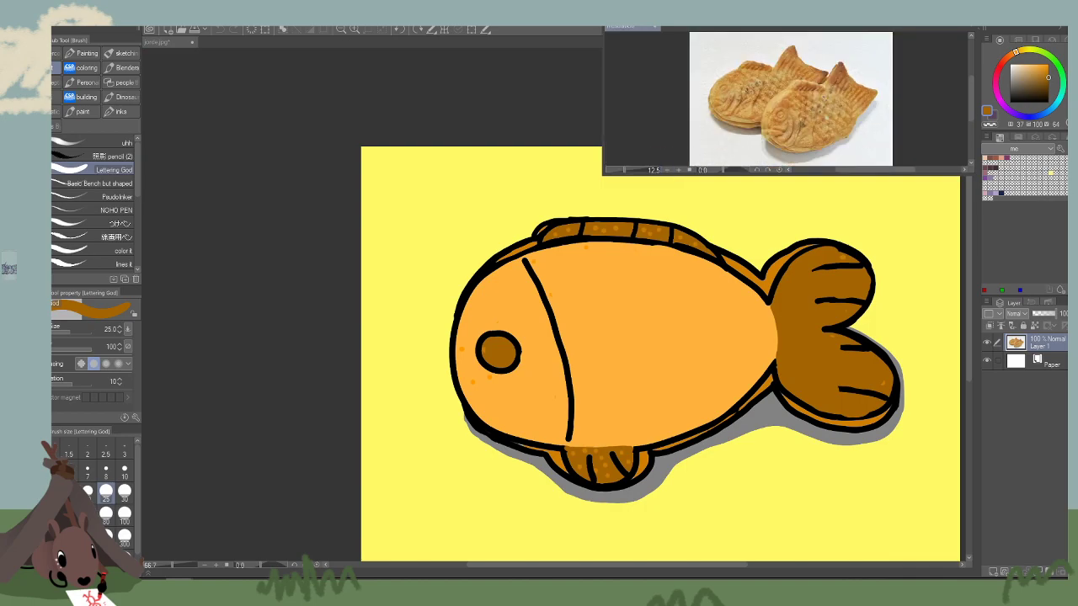
Bring up the green soft-serve taiyaki illustration in the browser and examine its shading and scale rendering enlarged.
mouse_move(320, 580)
mouse_down()
mouse_move(421, 187)
mouse_move(89, 289)
mouse_move(54, 573)
mouse_move(422, 27)
mouse_move(438, 25)
mouse_up()
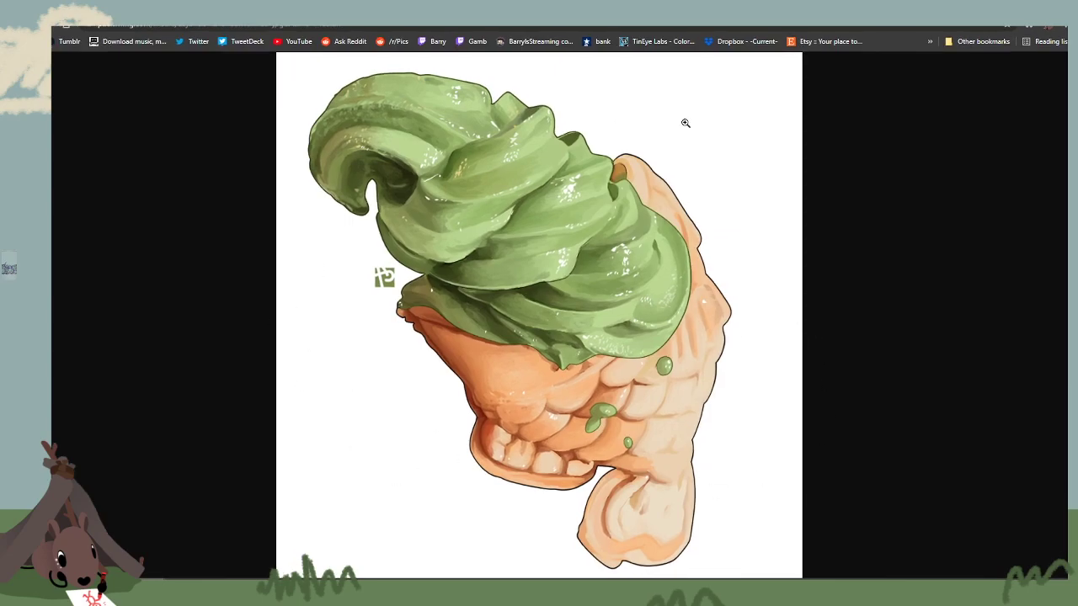
click(725, 447)
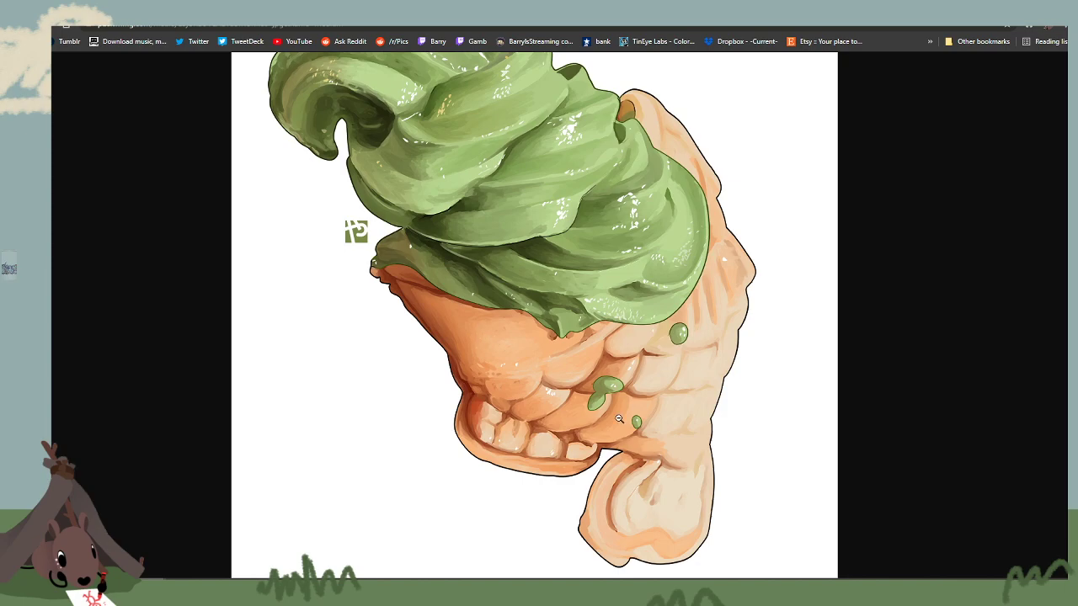
scroll(683, 512, up, 1)
scroll(731, 467, down, 1)
scroll(697, 328, up, 1)
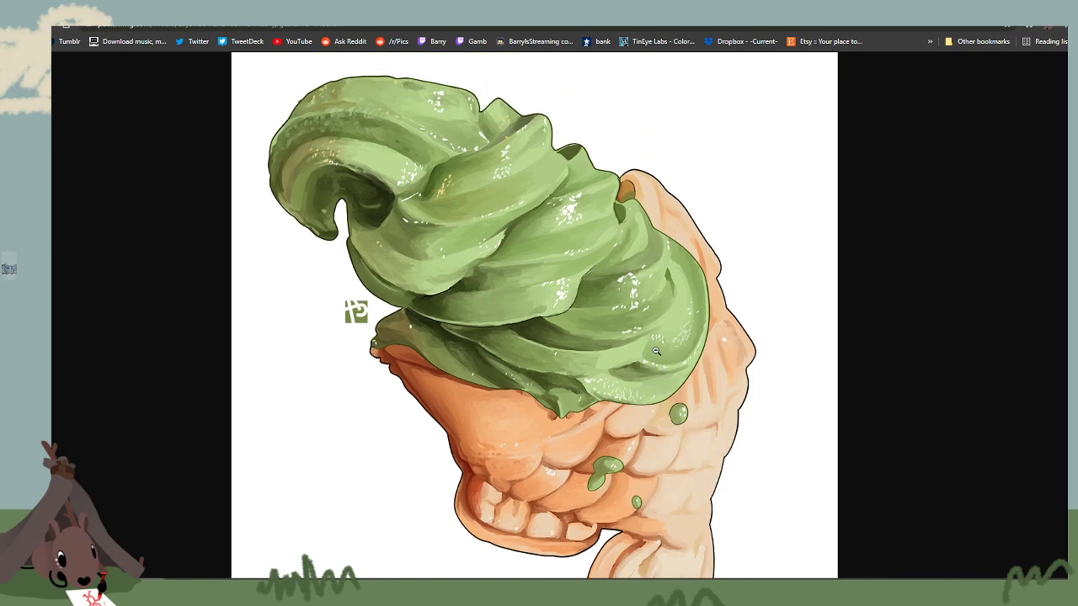
scroll(657, 350, down, 1)
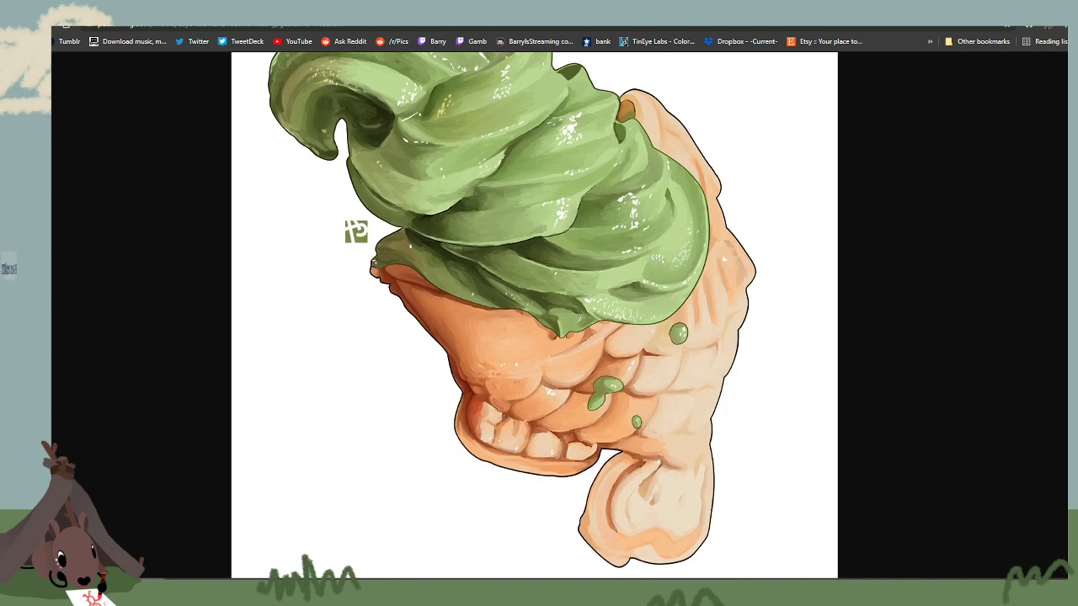
Switch back to the taiyaki drawing in Clip Studio Paint and sample the pastry's golden tan from the reference photo for the Soft airbrush.
key(alt+Tab)
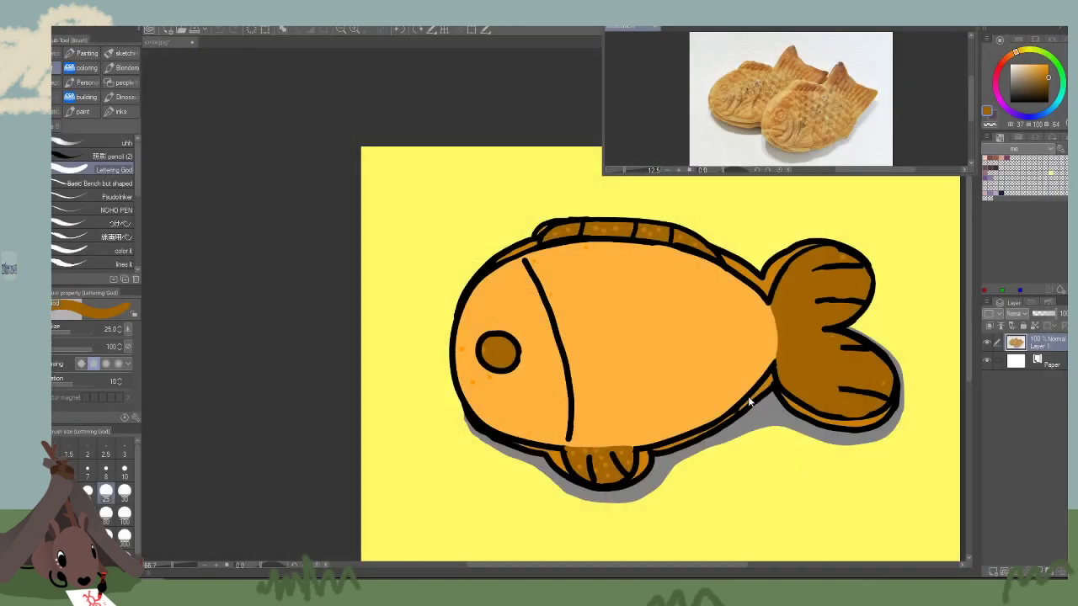
click(280, 290)
drag(277, 289, 230, 292)
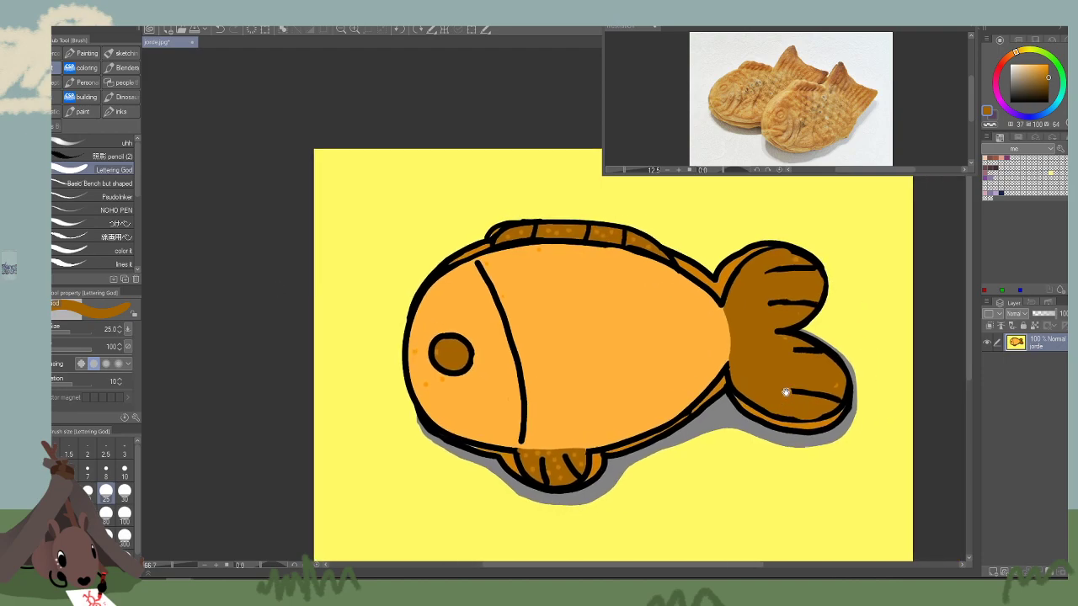
key(bracketright)
key(bracketright)
key(bracketright)
key(bracketright)
click(797, 92)
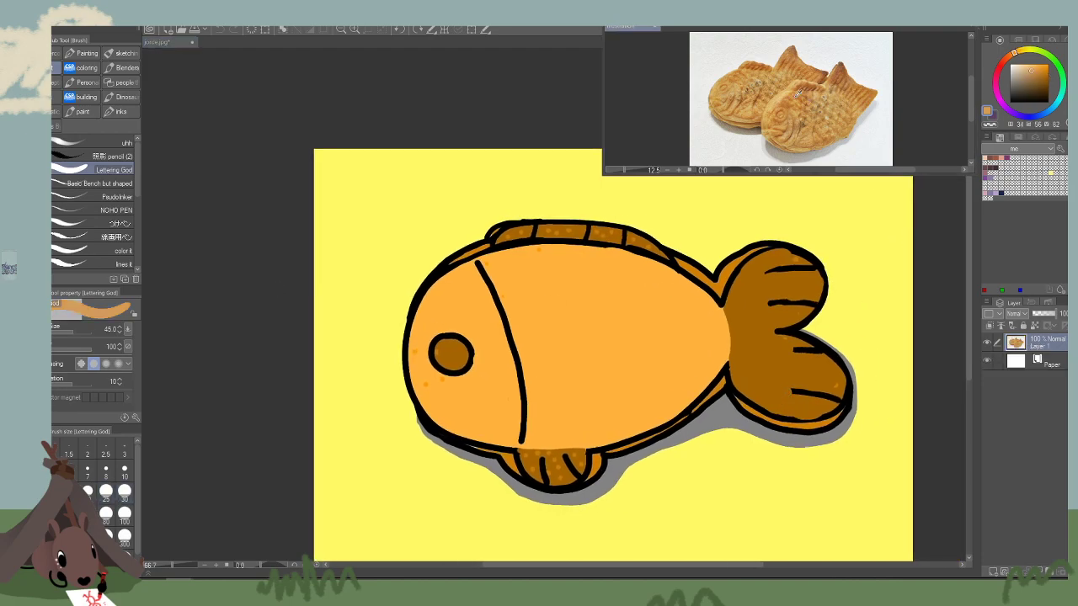
key(b)
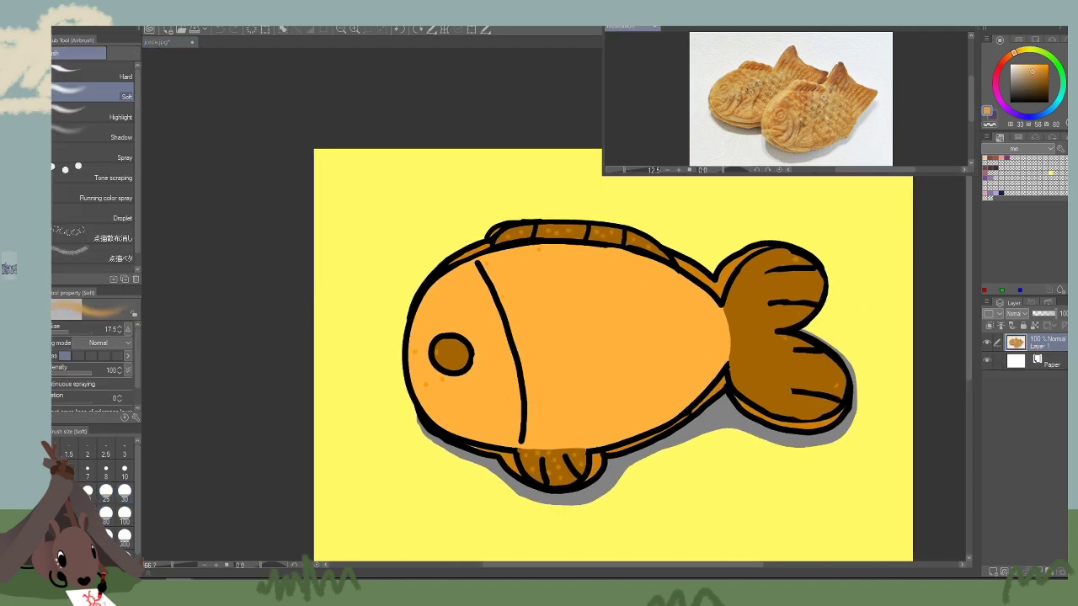
Add a new layer above the drawing and set its blending mode to Color.
click(1000, 572)
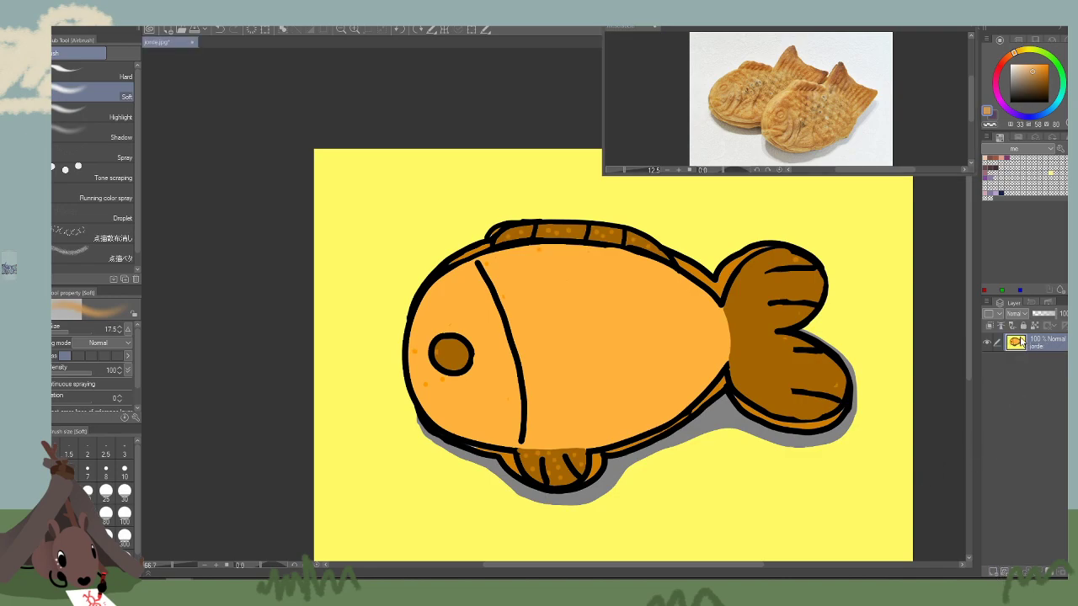
click(993, 573)
click(1017, 313)
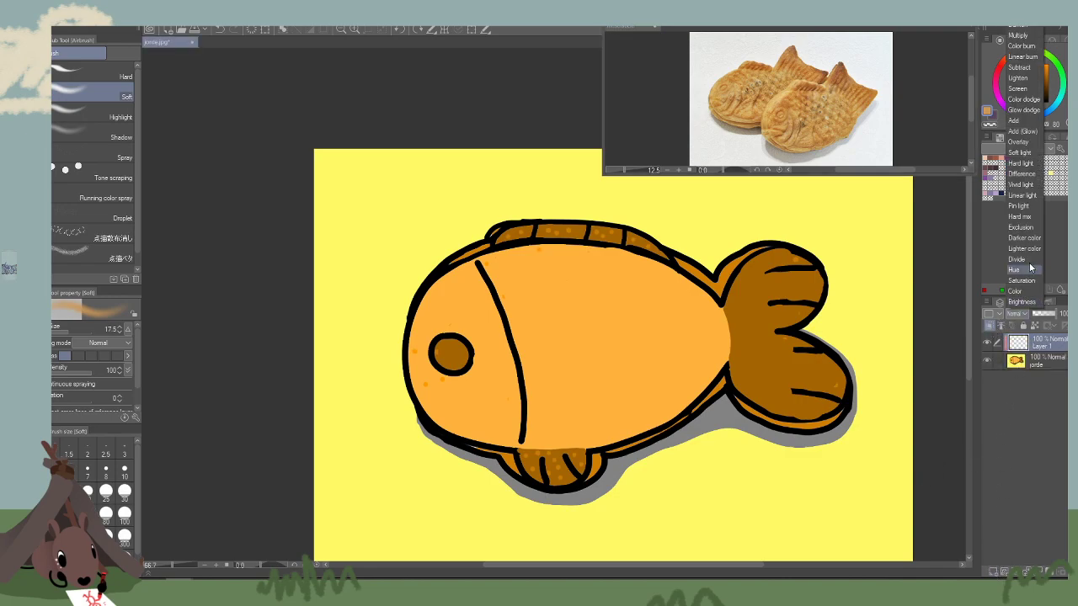
click(1015, 291)
Choose the pencil brush below Smooth Sketch in the sketch group and enlarge it to size 250.
key(bracketright)
key(bracketright)
key(bracketright)
key(bracketright)
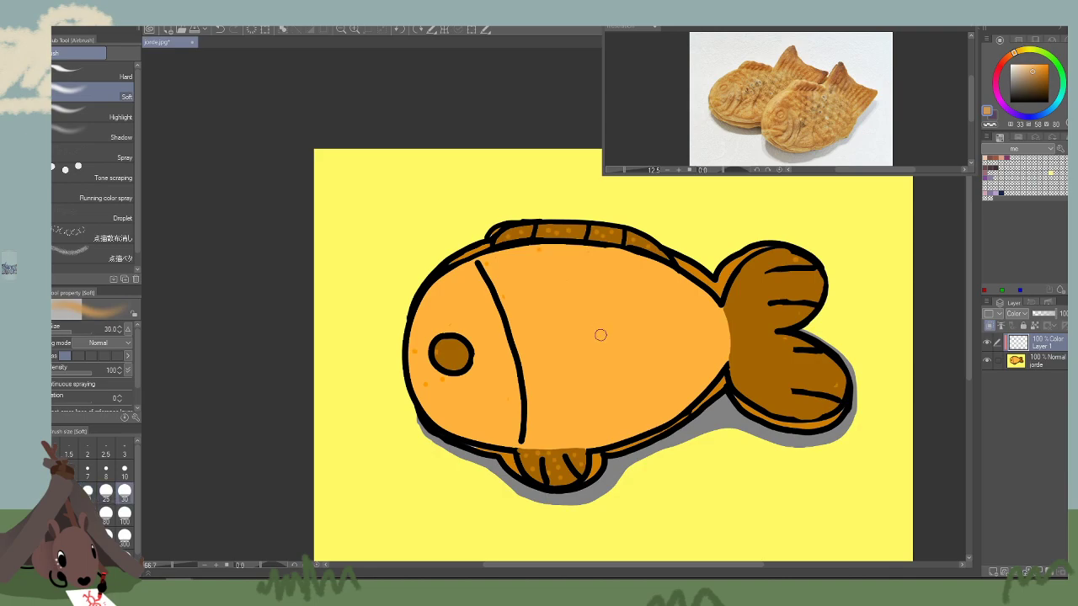
drag(556, 315, 586, 320)
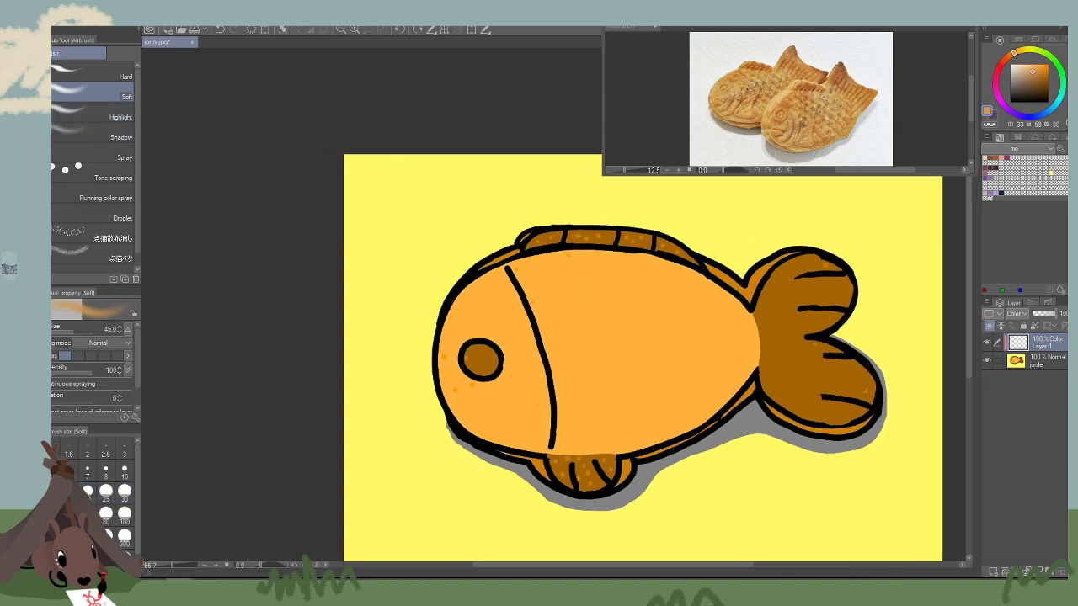
click(38, 116)
click(125, 54)
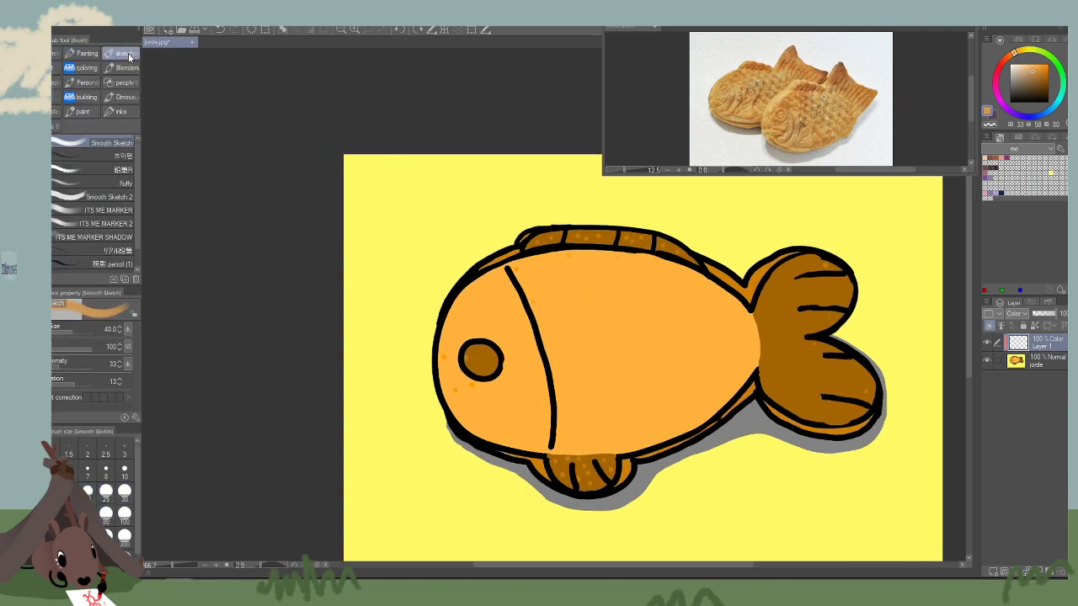
click(101, 170)
key(bracketright)
key(bracketright)
key(bracketright)
key(bracketright)
key(bracketright)
key(bracketright)
key(bracketright)
key(bracketright)
key(bracketright)
key(bracketright)
key(bracketright)
key(bracketright)
key(bracketright)
key(bracketright)
key(bracketright)
key(bracketright)
key(bracketright)
key(bracketright)
key(bracketright)
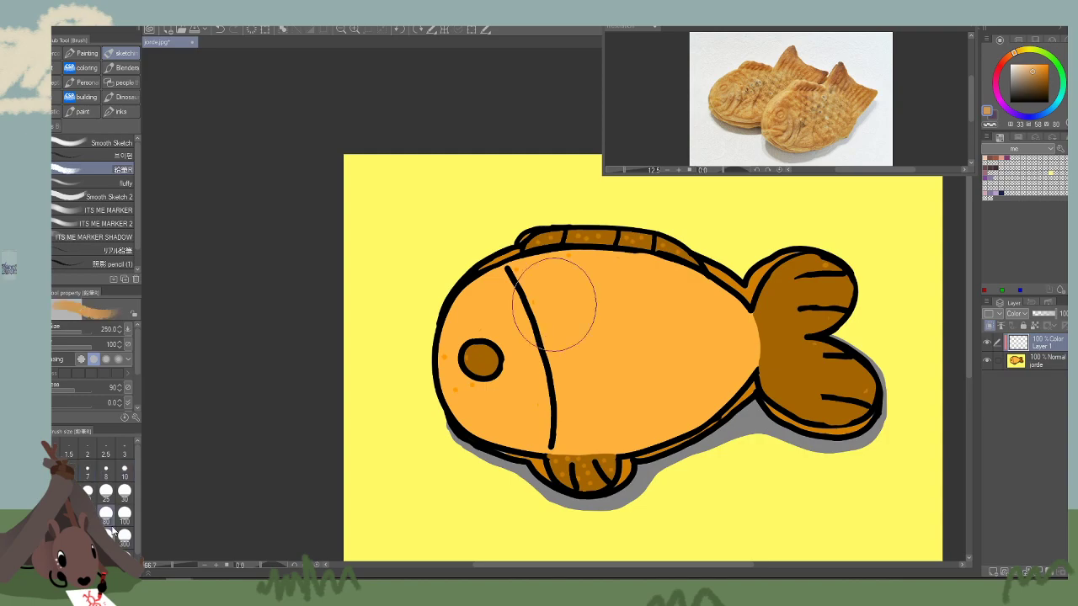
Reduce the pencil brush to size 60 and sample the fish body's orange.
mouse_move(601, 347)
mouse_down()
mouse_move(614, 380)
mouse_move(772, 334)
mouse_up()
key(bracketleft)
key(bracketleft)
key(bracketleft)
key(bracketleft)
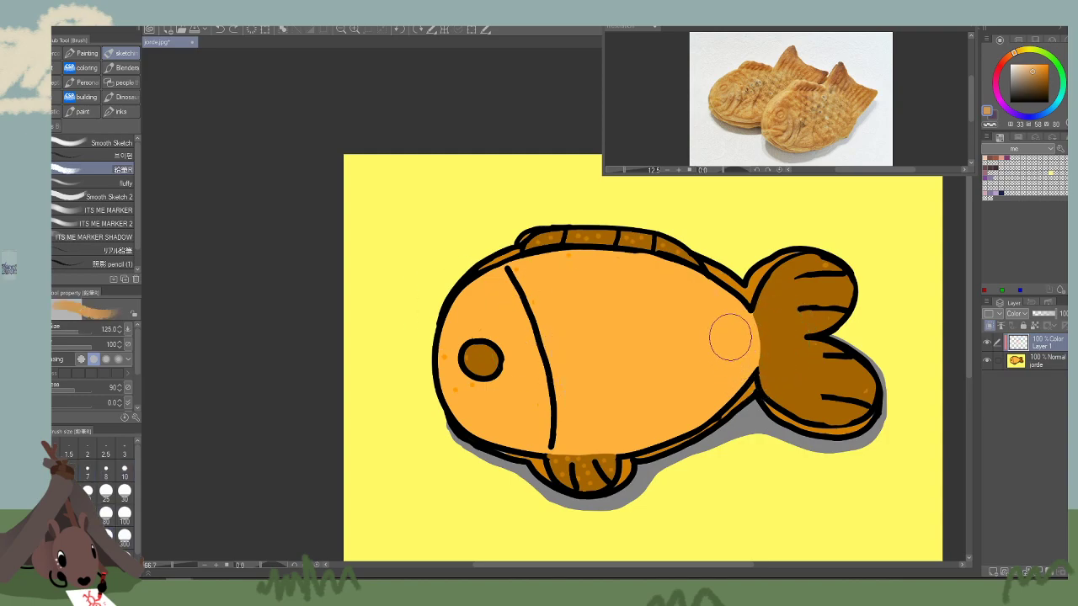
alt+click(712, 342)
key(bracketleft)
key(bracketleft)
key(bracketleft)
drag(683, 353, 678, 377)
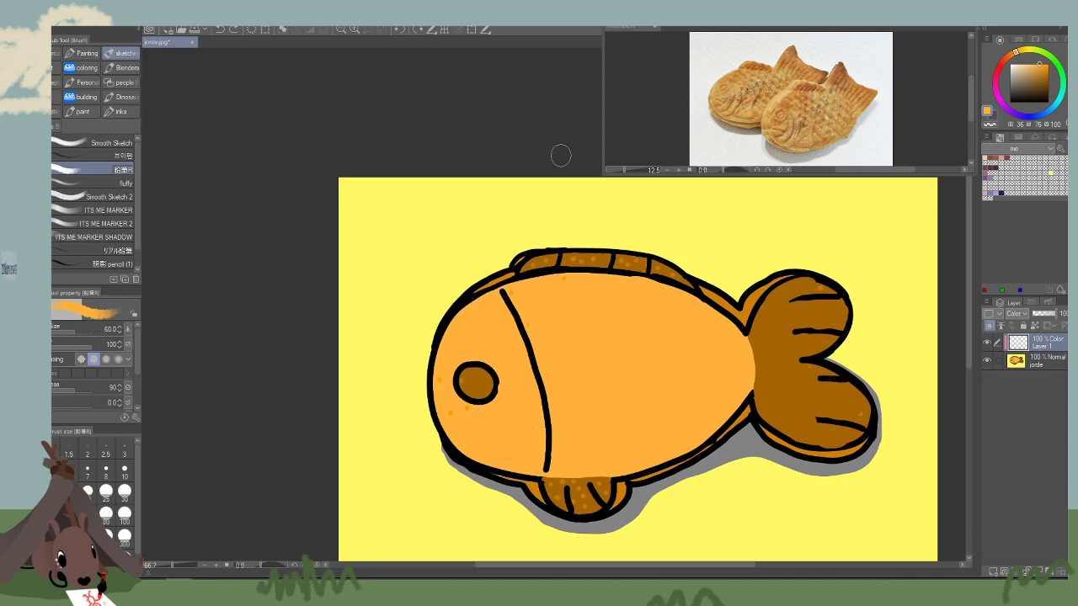
Tint the fish's body with pale tan sampled from the reference photo and lower the Color layer's opacity to 64%.
click(400, 31)
click(398, 30)
drag(665, 327, 636, 341)
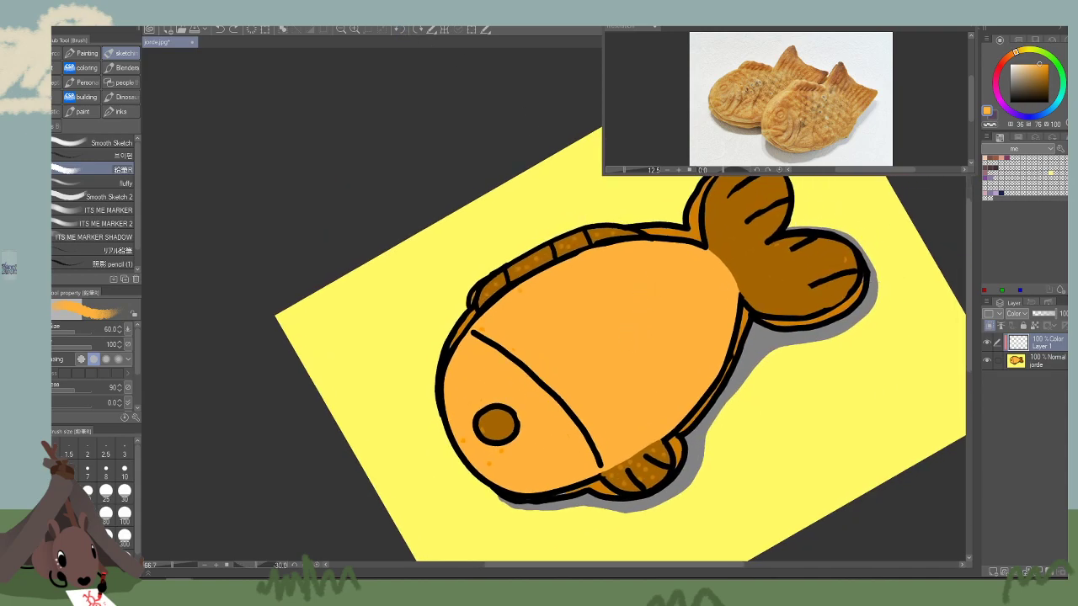
click(830, 101)
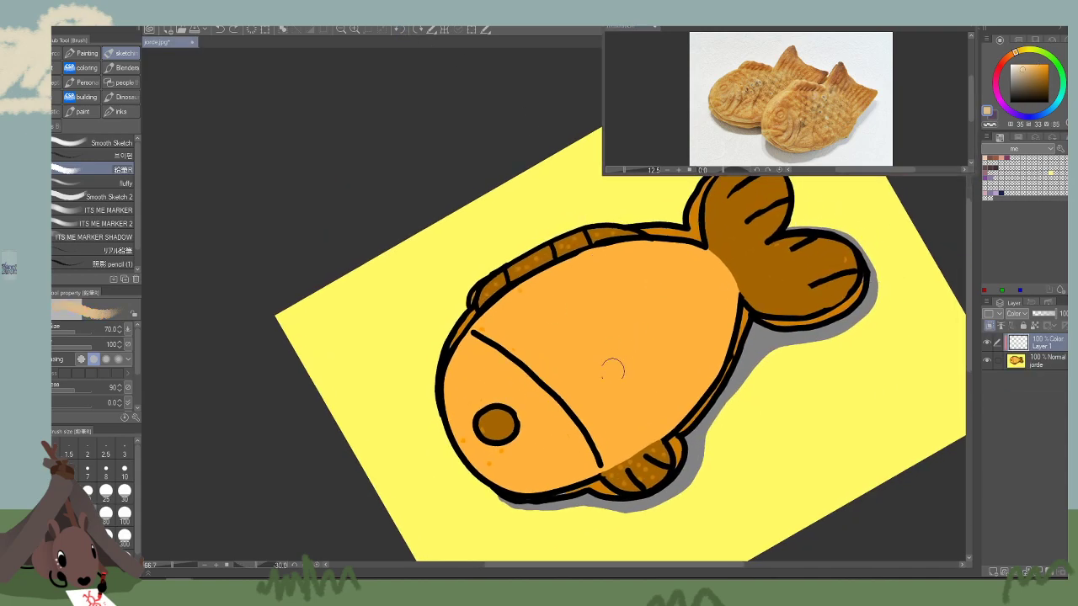
mouse_move(601, 386)
mouse_down()
mouse_move(608, 307)
mouse_move(625, 274)
mouse_move(587, 330)
mouse_move(618, 404)
mouse_move(631, 306)
mouse_move(606, 312)
mouse_up()
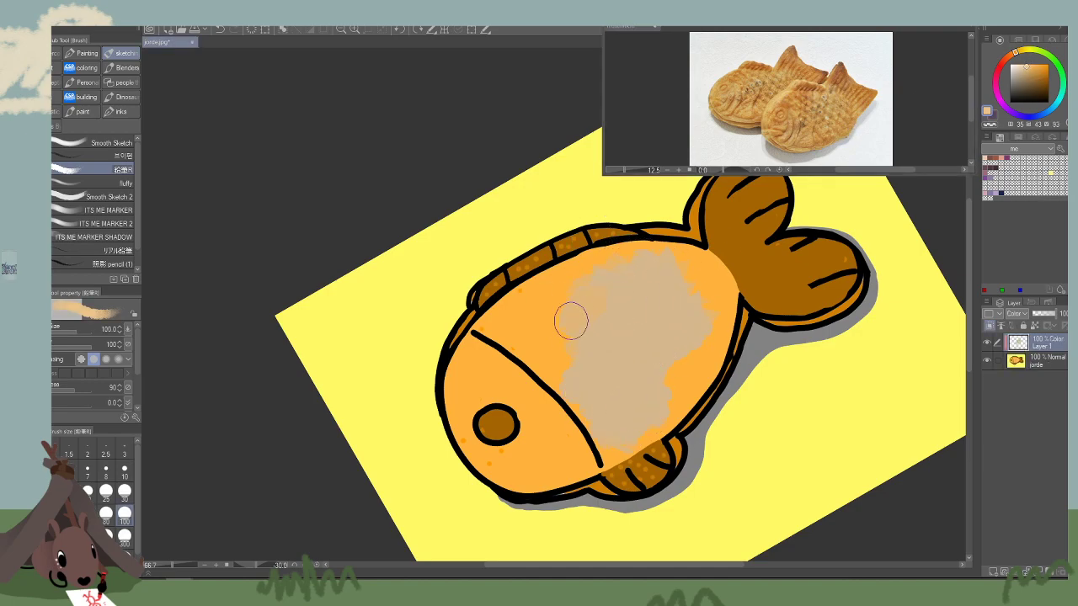
mouse_move(570, 315)
mouse_down()
mouse_move(582, 372)
mouse_move(613, 283)
mouse_move(630, 269)
mouse_move(682, 301)
mouse_move(693, 356)
mouse_move(640, 429)
mouse_move(643, 376)
mouse_move(630, 356)
mouse_move(655, 288)
mouse_move(639, 291)
mouse_move(630, 312)
mouse_move(683, 326)
mouse_move(662, 398)
mouse_move(655, 335)
mouse_move(626, 340)
mouse_move(624, 416)
mouse_move(579, 323)
mouse_move(536, 330)
mouse_move(566, 293)
mouse_move(564, 308)
mouse_move(522, 303)
mouse_move(559, 319)
mouse_up()
mouse_move(580, 413)
mouse_down()
mouse_move(583, 322)
mouse_move(566, 354)
mouse_move(543, 340)
mouse_move(558, 343)
mouse_move(540, 346)
mouse_move(578, 297)
mouse_move(523, 316)
mouse_move(614, 262)
mouse_move(609, 278)
mouse_move(678, 255)
mouse_move(503, 317)
mouse_move(560, 334)
mouse_move(575, 366)
mouse_move(597, 368)
mouse_move(606, 444)
mouse_up()
key(bracketright)
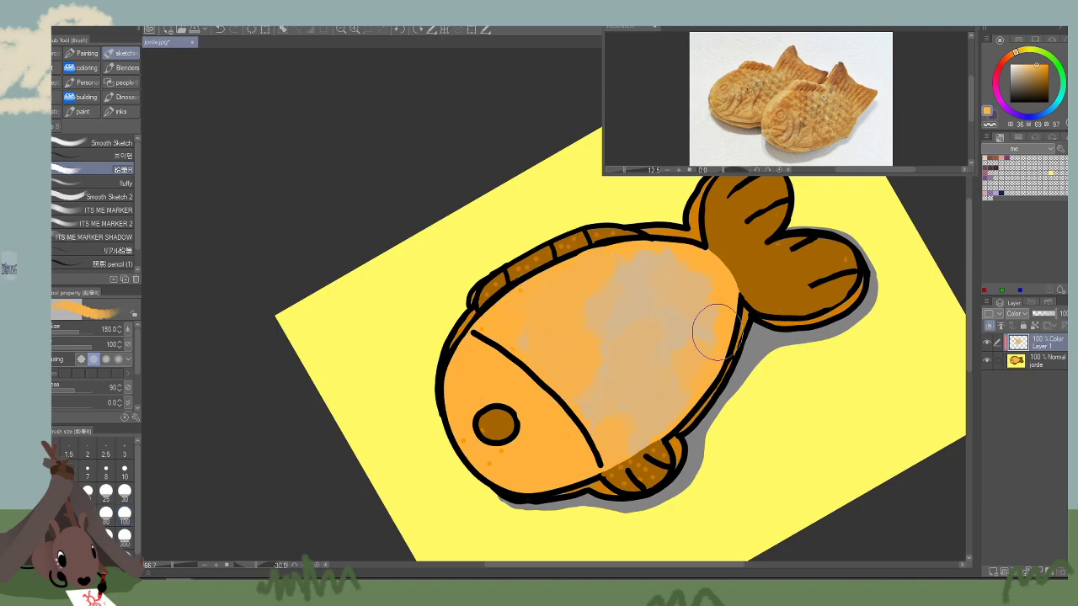
drag(1056, 315, 1045, 316)
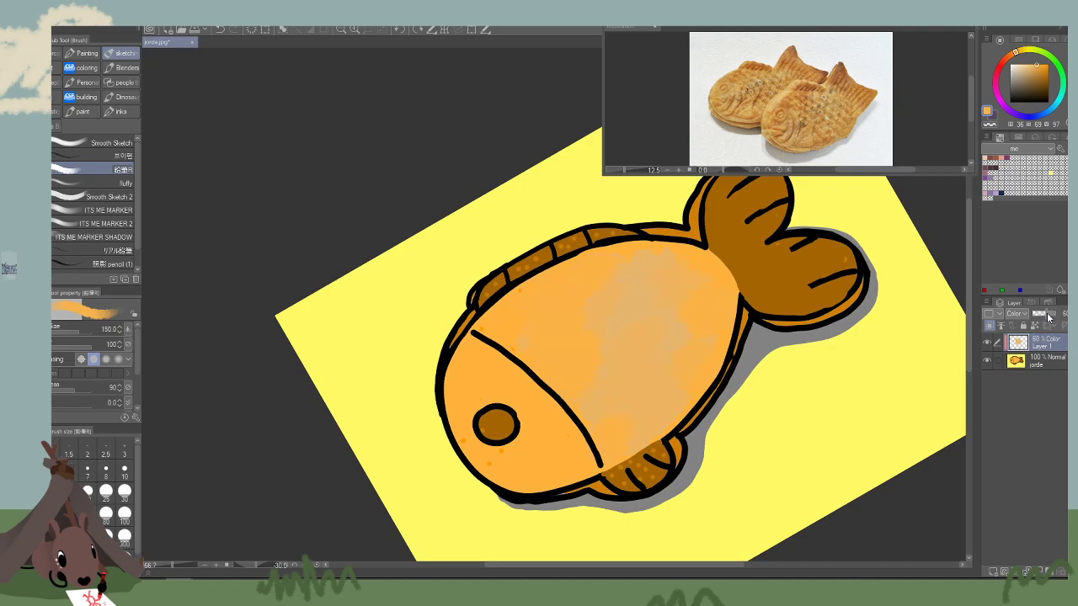
Blend a warm brown tint over the body, tail base and head with the Soft airbrush at size 200.
key(b)
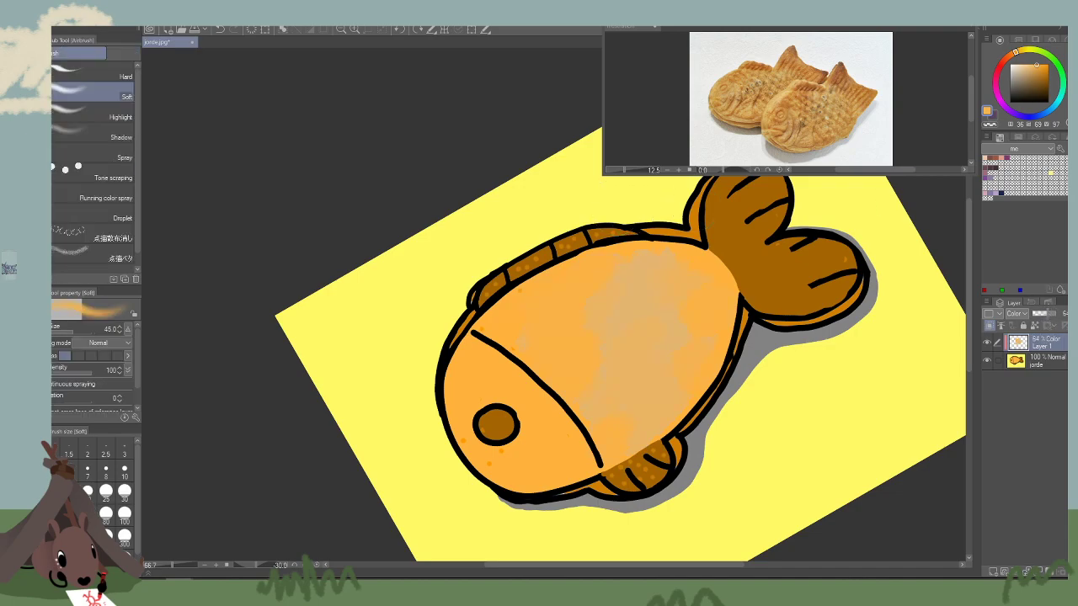
key(bracketright)
key(bracketright)
key(bracketright)
key(bracketright)
key(bracketright)
key(bracketright)
key(bracketright)
key(bracketright)
mouse_move(560, 305)
mouse_down()
mouse_move(592, 317)
mouse_move(553, 401)
mouse_move(516, 354)
mouse_move(566, 431)
mouse_move(523, 474)
mouse_up()
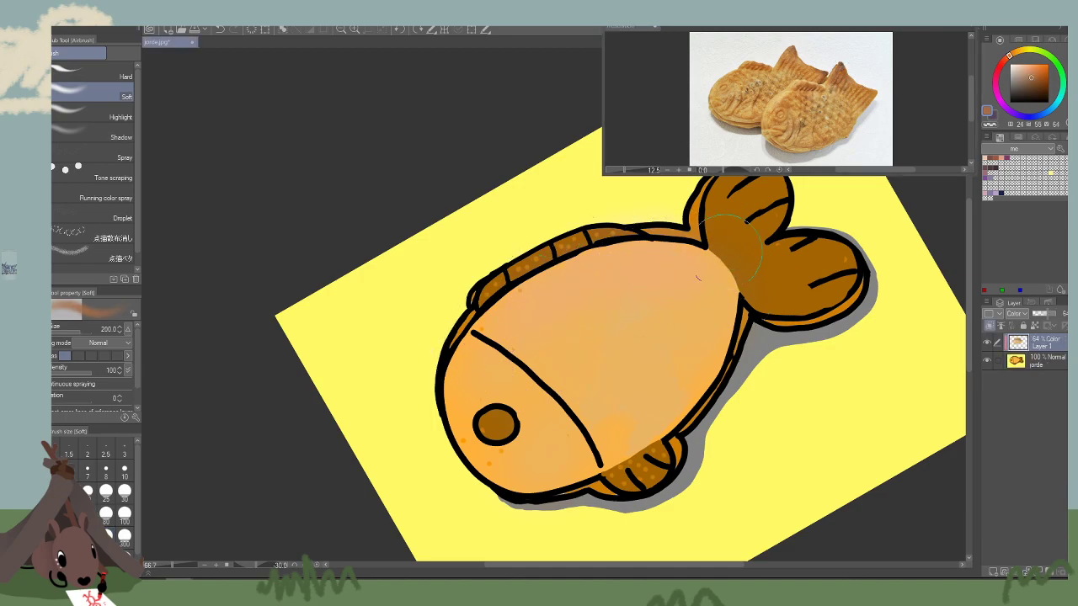
mouse_move(646, 415)
mouse_down()
mouse_move(557, 462)
mouse_move(502, 451)
mouse_move(465, 335)
mouse_up()
drag(619, 396, 580, 392)
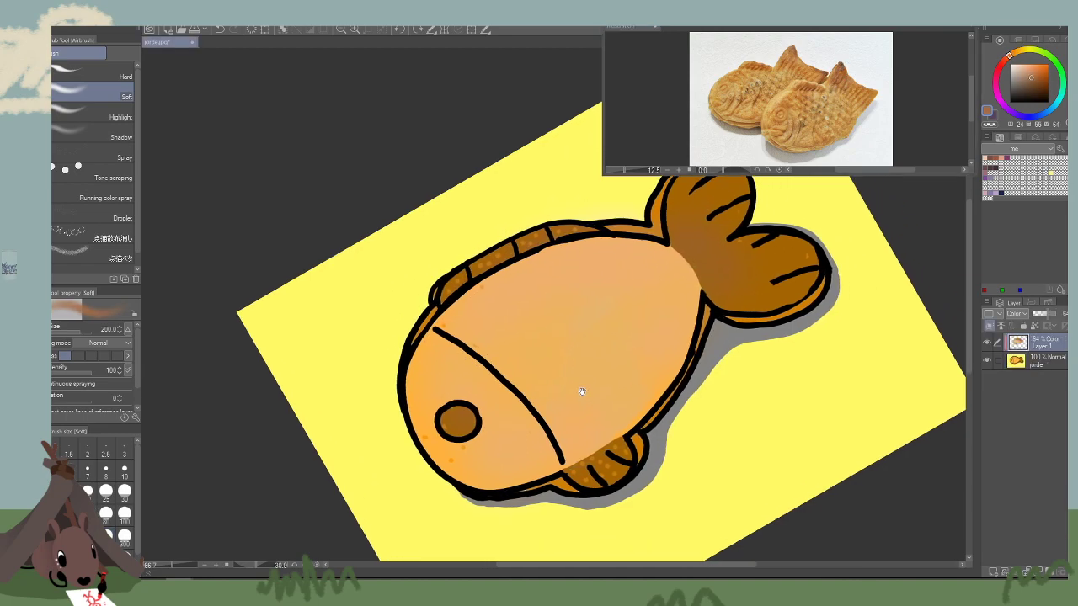
mouse_move(474, 362)
mouse_down()
mouse_move(478, 422)
mouse_move(455, 371)
mouse_up()
Reduce the Soft airbrush to size 30 and sample the eye's brown.
key([)
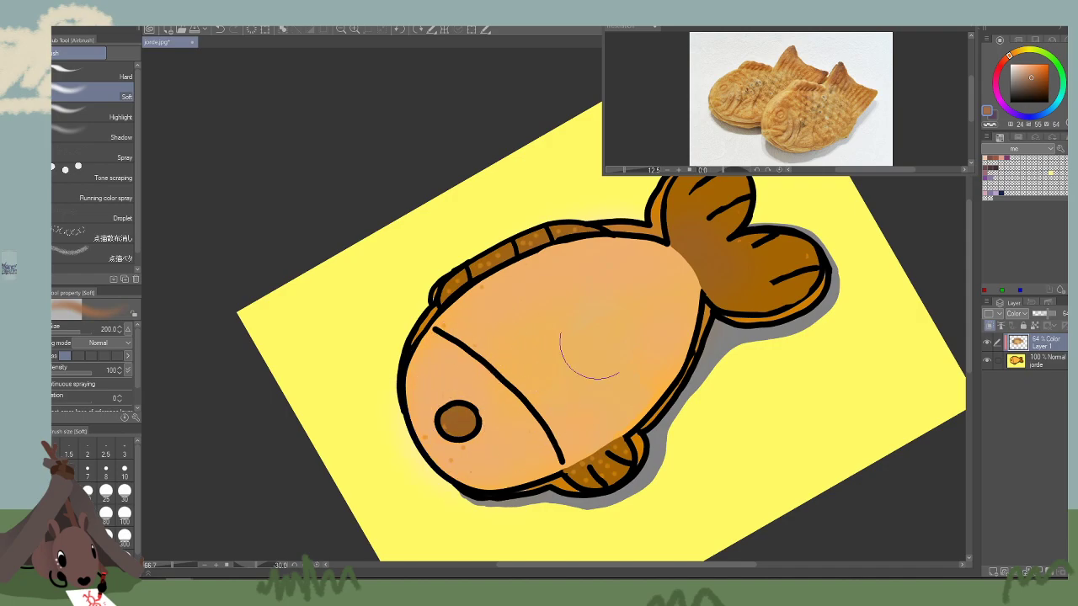
key([)
key([)
key([)
key([)
key([)
key([)
key([)
alt+click(458, 430)
key([)
key([)
key(bracketleft)
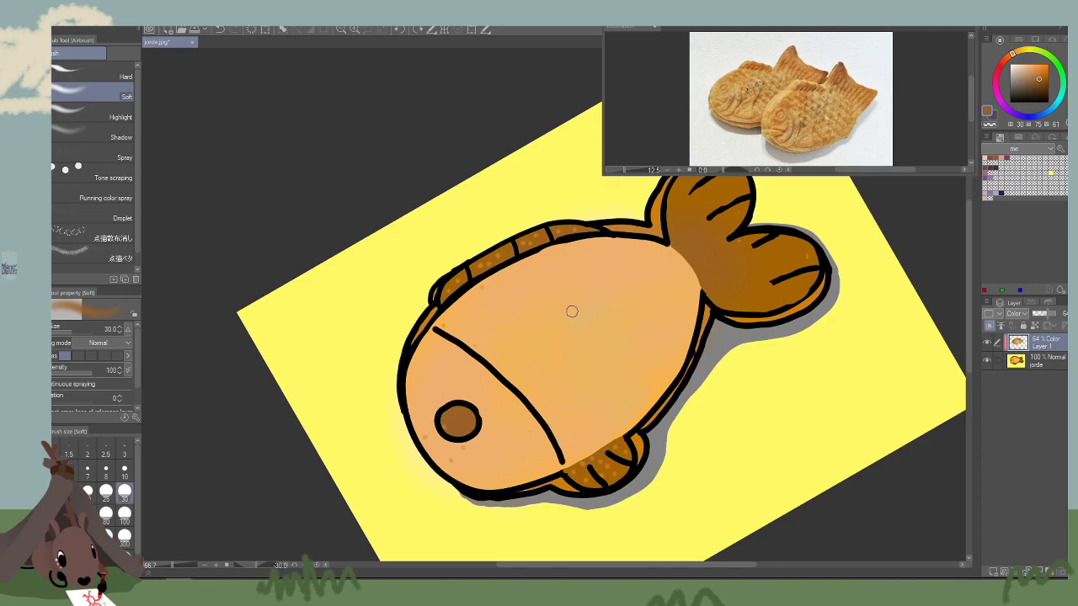
Add a Normal layer on top and airbrush faint strokes over the body with light orange sampled near the gill line.
key(ctrl+shift+n)
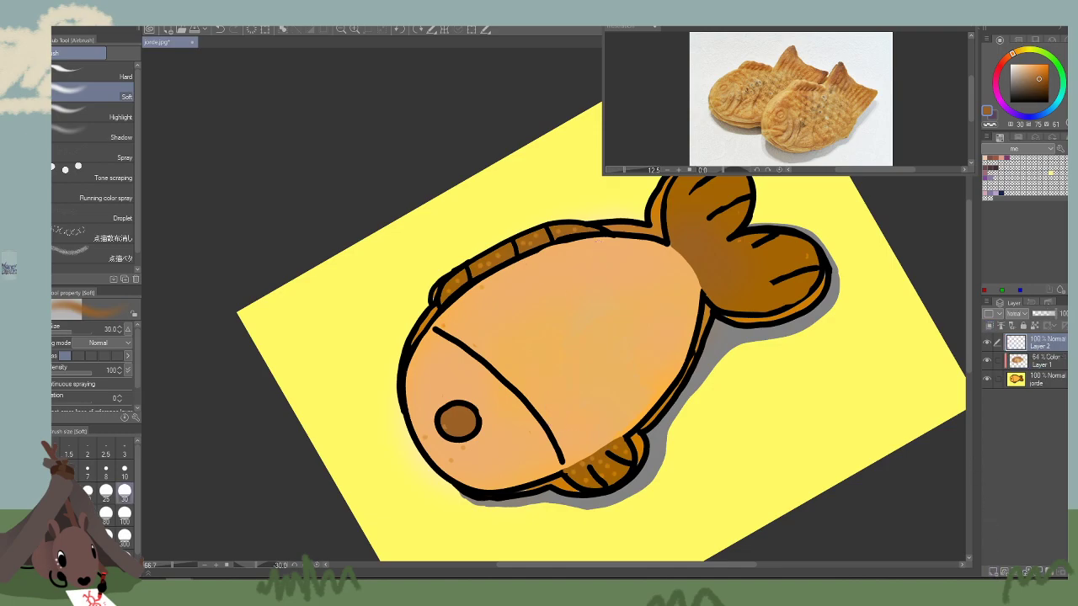
alt+click(566, 444)
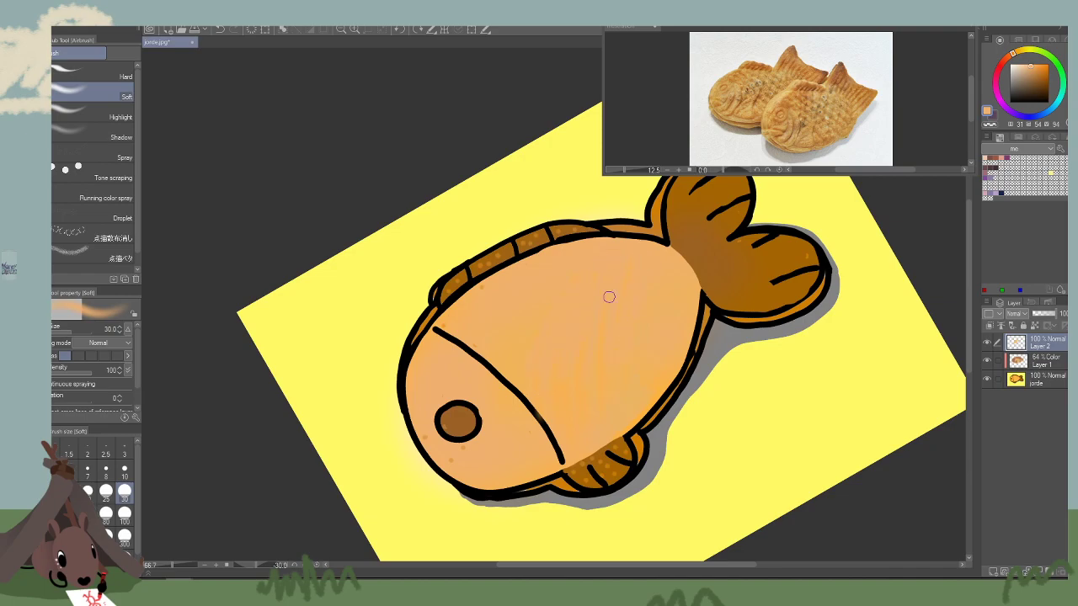
Shade the lower body with the 点描ペタ airbrush at size 150, using an orange-brown sampled from the fish.
click(83, 256)
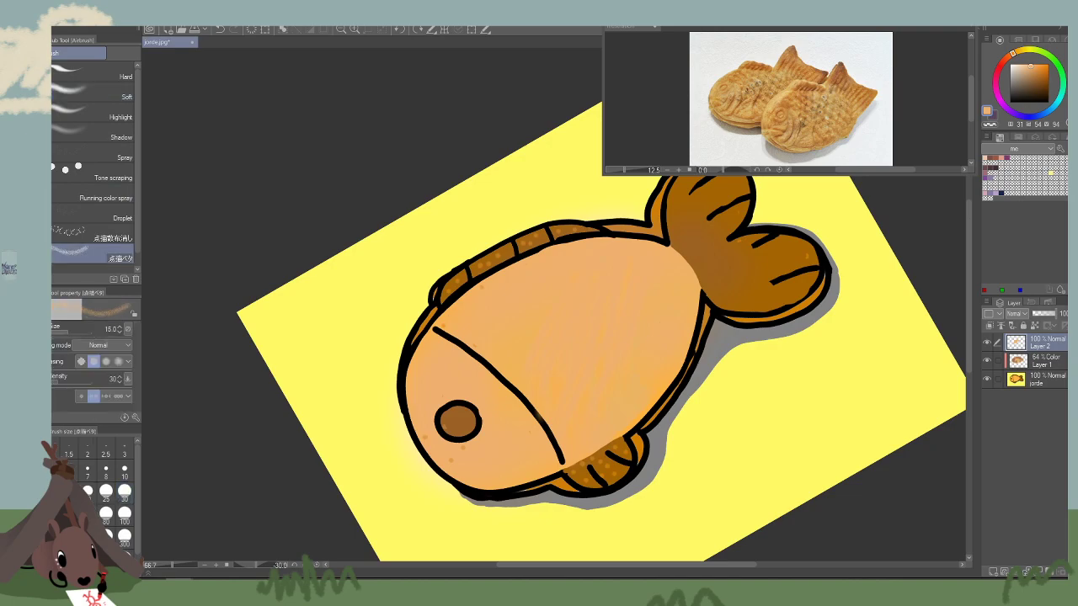
alt+click(729, 253)
key(bracketright)
key(bracketright)
key(bracketright)
key(bracketright)
mouse_move(580, 371)
mouse_down()
mouse_move(581, 422)
mouse_move(599, 403)
mouse_move(584, 440)
mouse_move(650, 374)
mouse_up()
alt+click(594, 385)
key(ctrl+z)
key(bracketright)
key(bracketright)
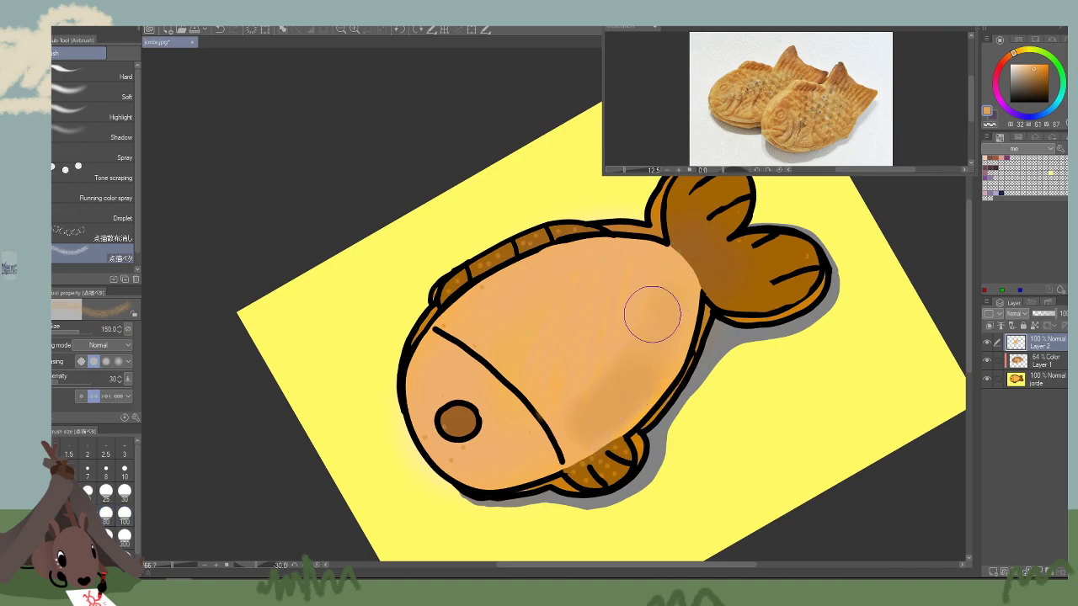
key(bracketright)
key(bracketright)
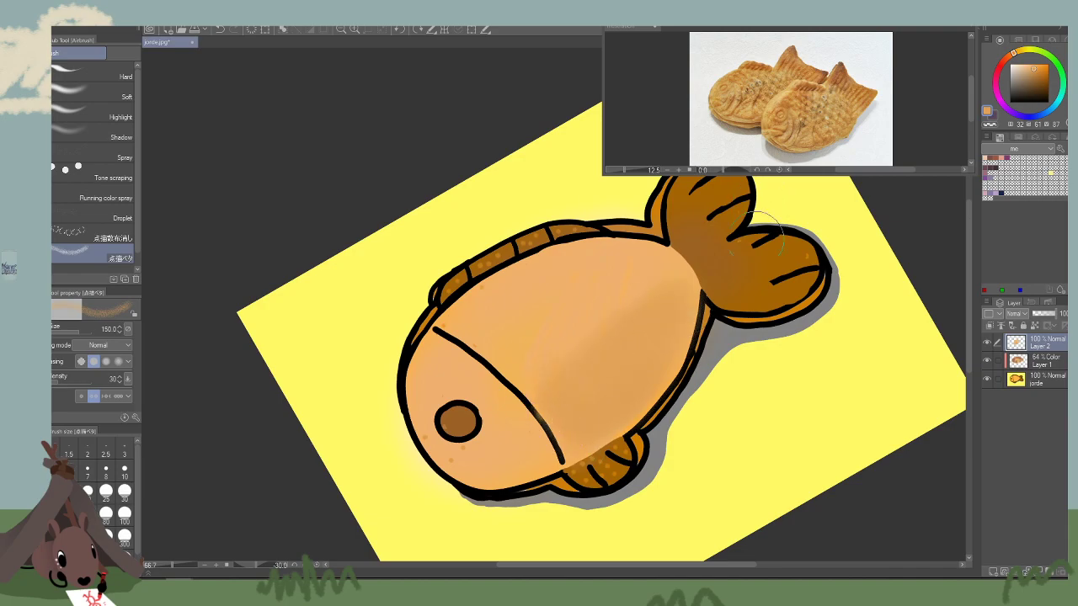
Soften the shading across the body and over the lower gill line with the airbrush at size 200.
key(bracketright)
drag(543, 374, 605, 328)
mouse_move(548, 422)
mouse_down()
mouse_move(513, 435)
mouse_move(520, 412)
mouse_up()
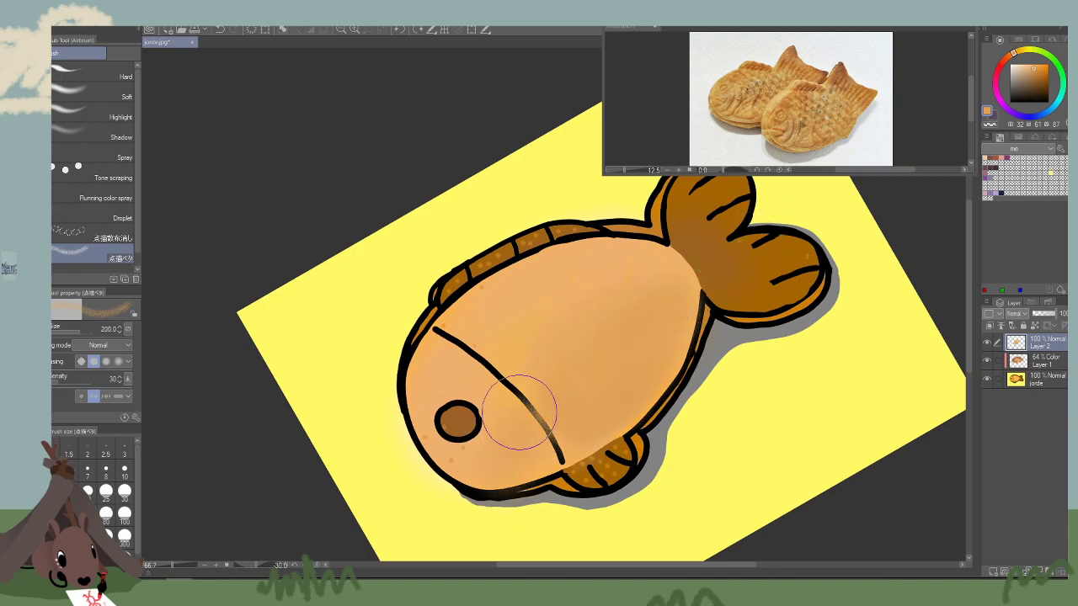
drag(581, 425, 539, 468)
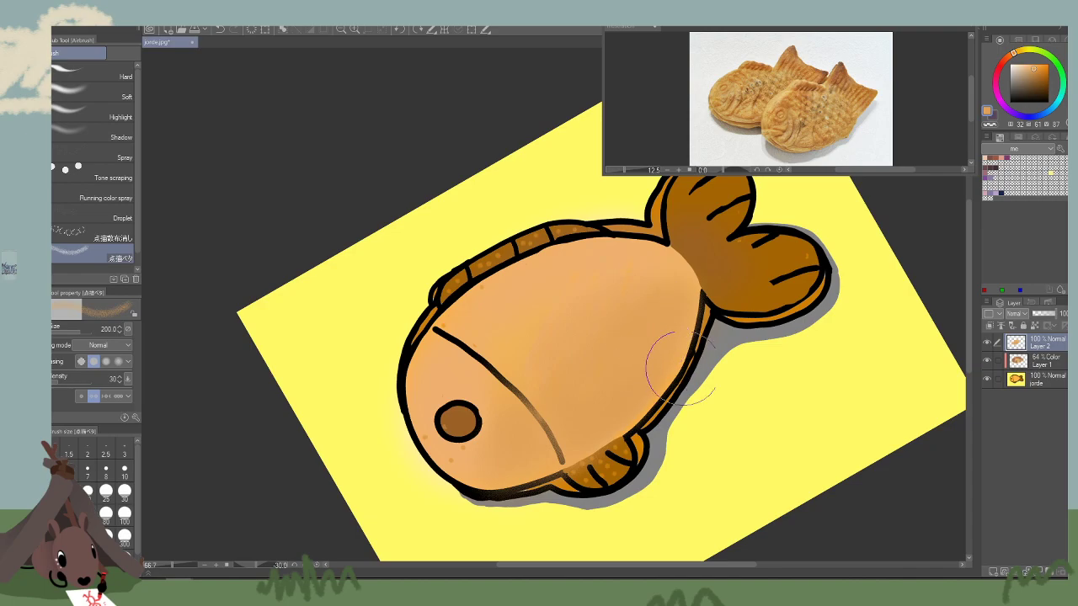
Deepen the shading along the belly's edge up to the tail with the darker tan sampled beside the tail, at size 150.
key(bracketleft)
drag(695, 293, 676, 376)
alt+click(692, 291)
mouse_move(689, 303)
mouse_down()
mouse_move(665, 361)
mouse_move(601, 434)
mouse_up()
key(bracketright)
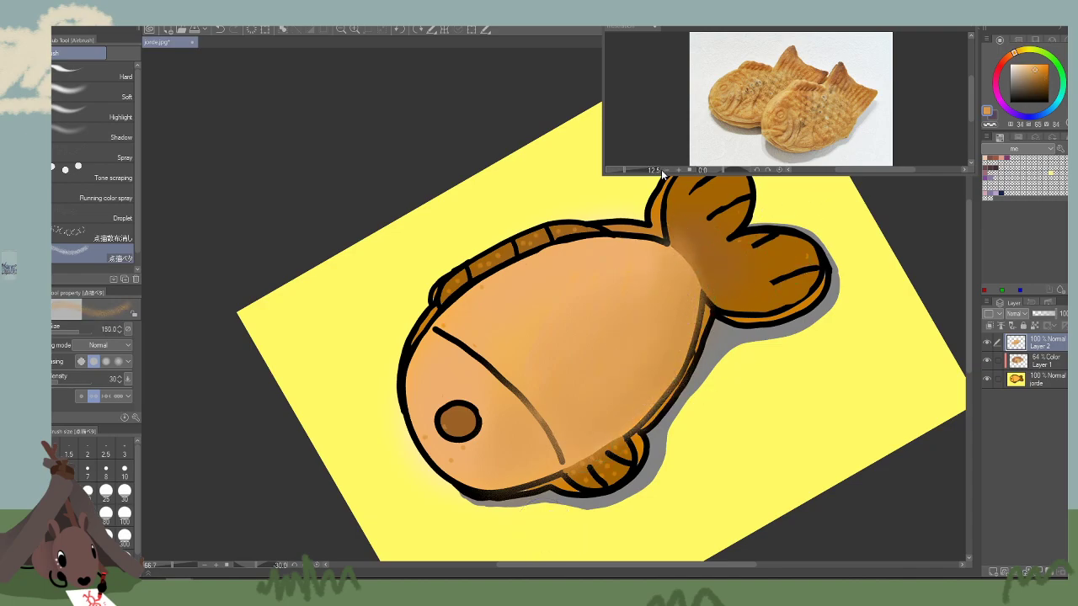
Blend around the gill line, sample the upper body's light orange at brush size 200 and reset the canvas rotation.
drag(538, 377, 505, 409)
alt+click(633, 263)
key(bracketright)
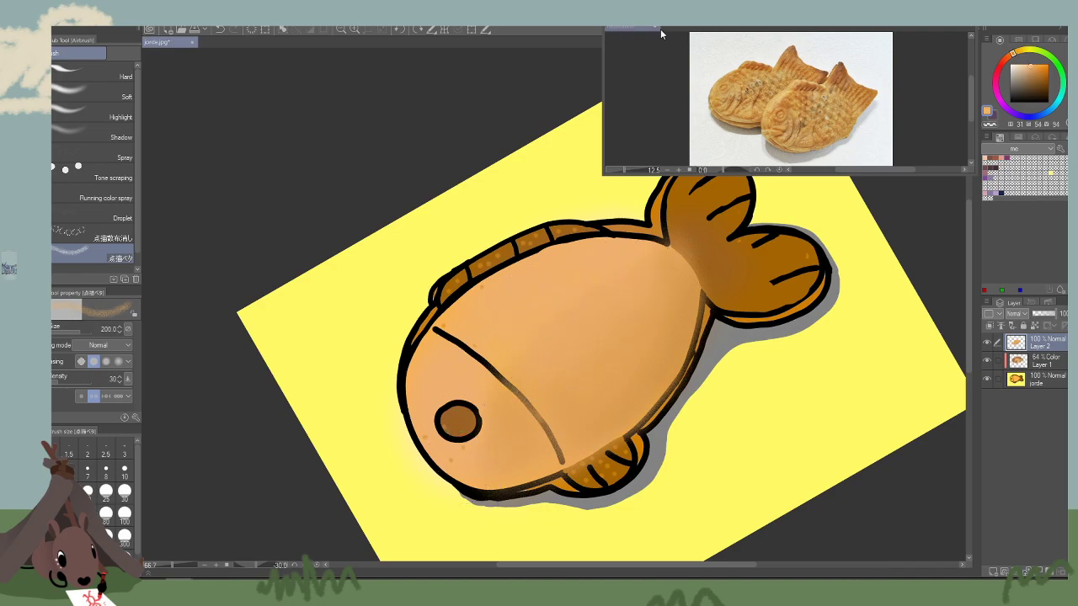
click(418, 30)
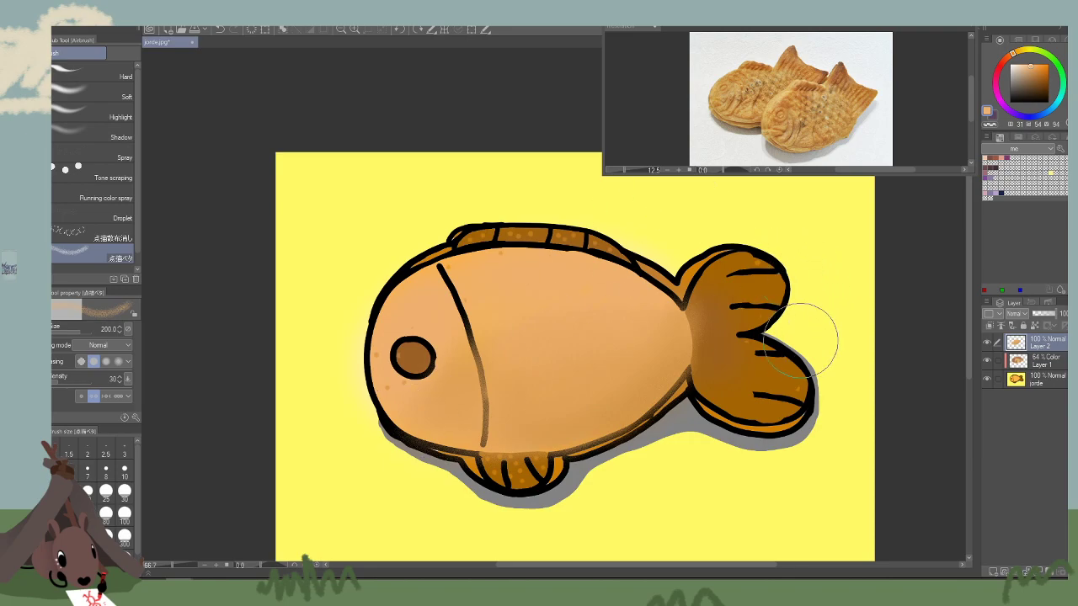
Look through the brush groups and switch to the Round watercolor brush for texturing the fish's body.
key(bracketleft)
key(bracketleft)
key(bracketleft)
key(bracketleft)
key(bracketleft)
key(bracketleft)
key(bracketleft)
key(bracketleft)
click(13, 202)
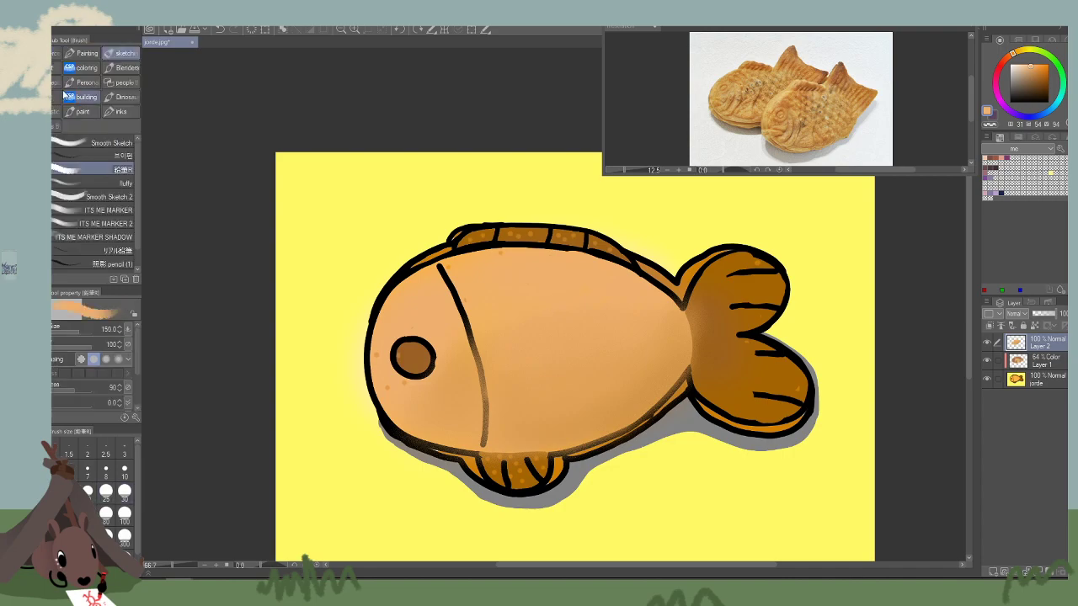
click(52, 82)
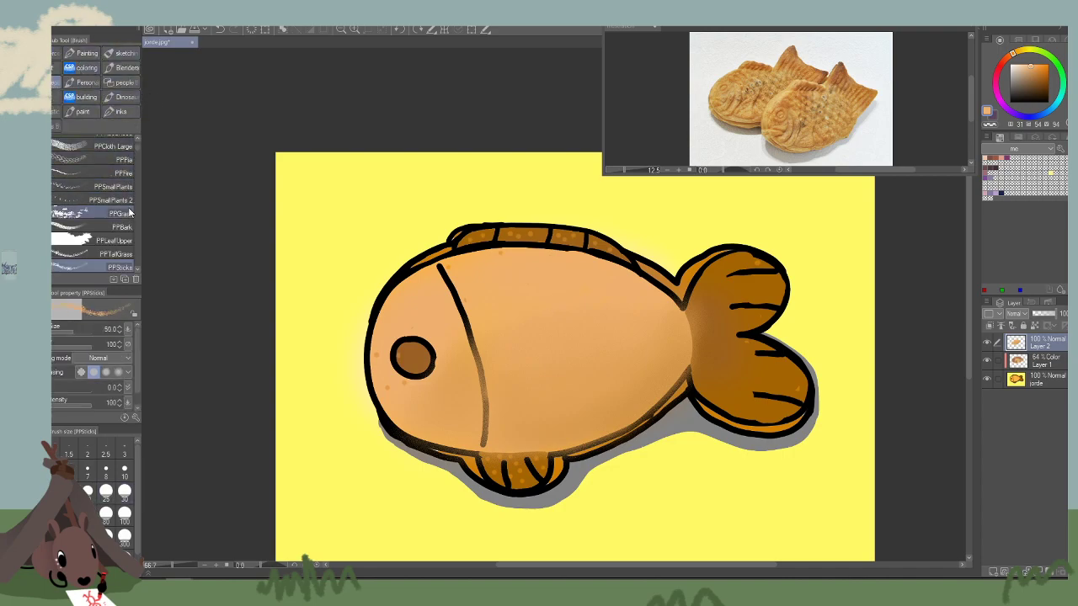
scroll(137, 269, down, 4)
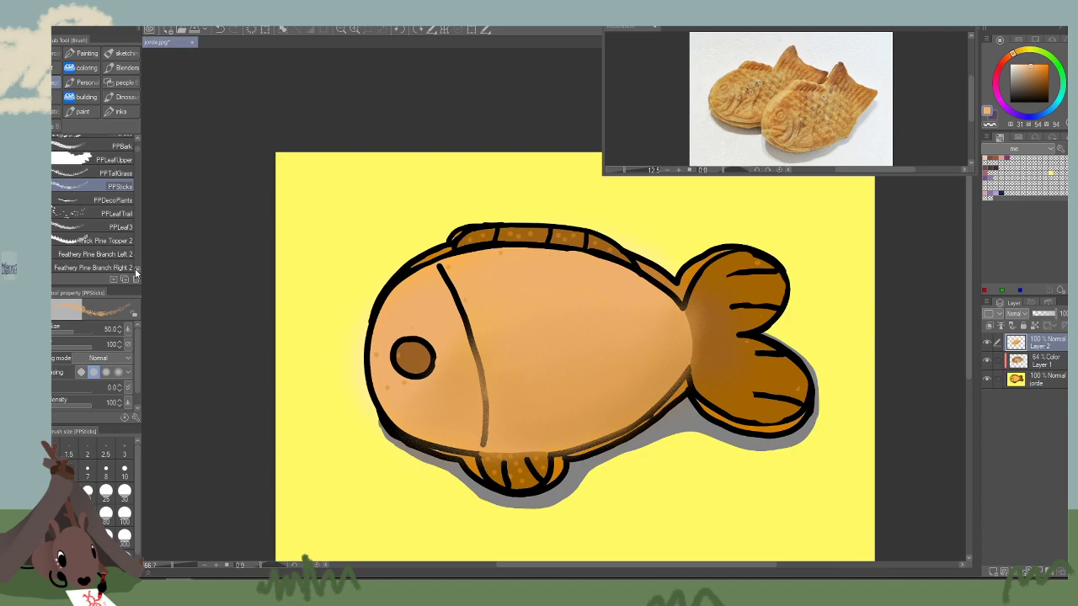
scroll(137, 154, up, 5)
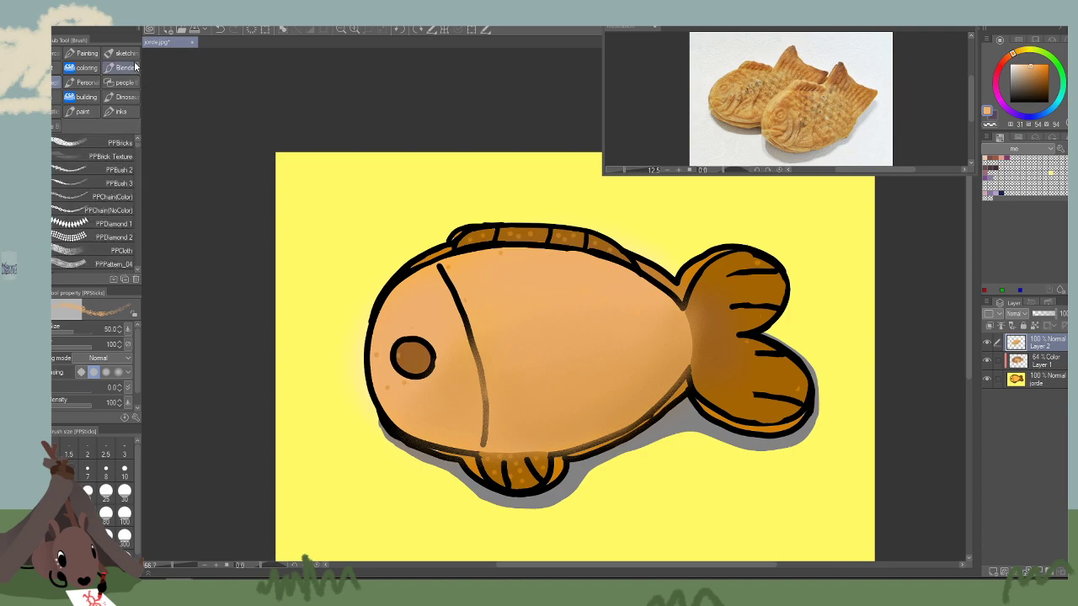
click(91, 99)
click(57, 113)
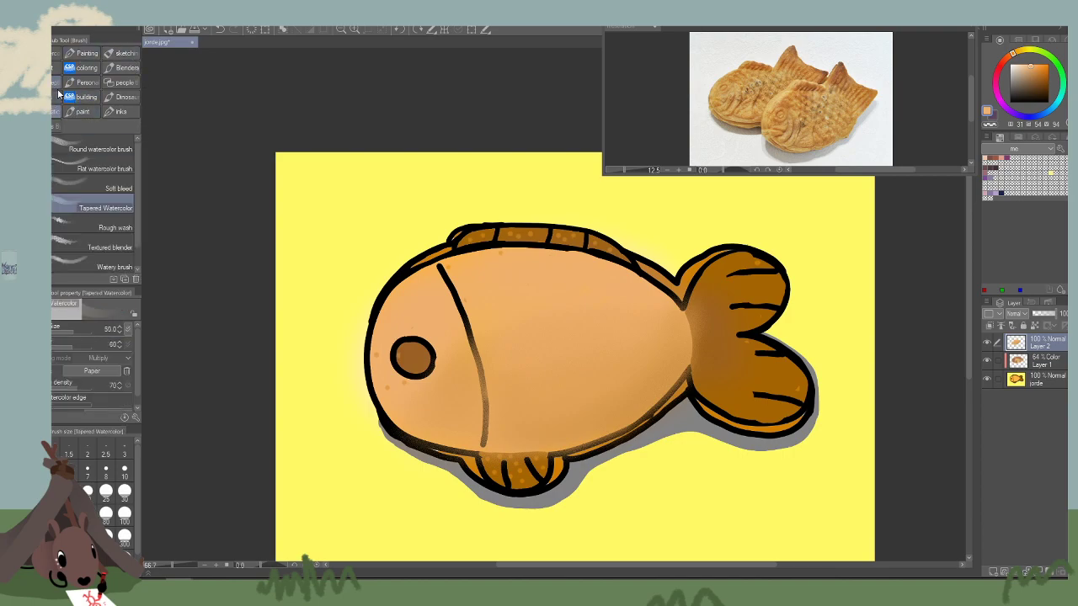
click(98, 145)
Try broad Round watercolor strokes in Multiply mode across the fish's body at sizes 125 and 300.
mouse_move(501, 303)
mouse_down()
mouse_move(602, 305)
mouse_move(674, 338)
mouse_up()
key(ctrl+z)
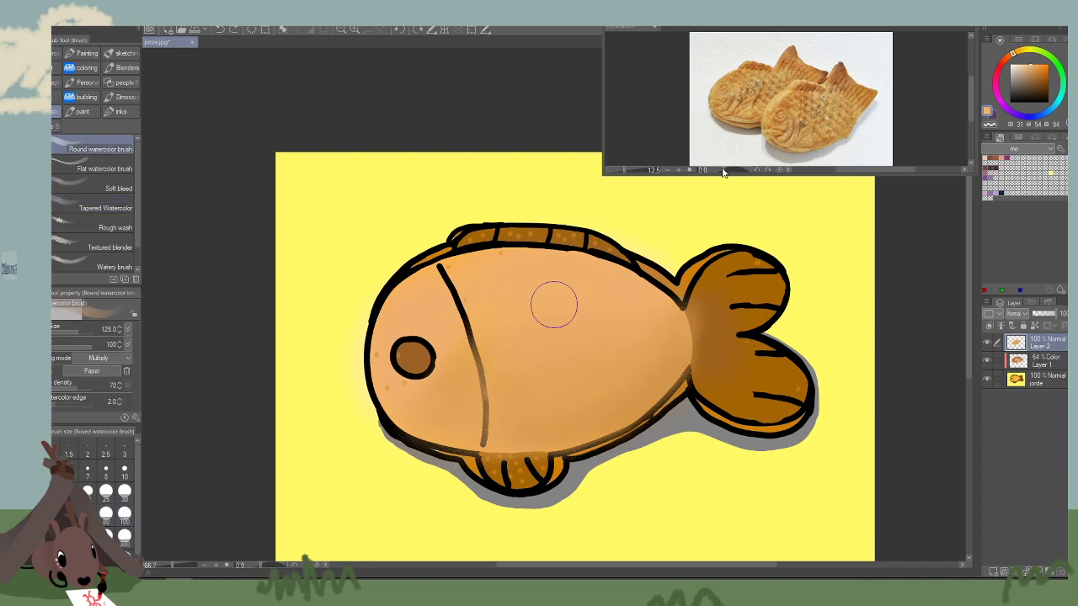
click(124, 535)
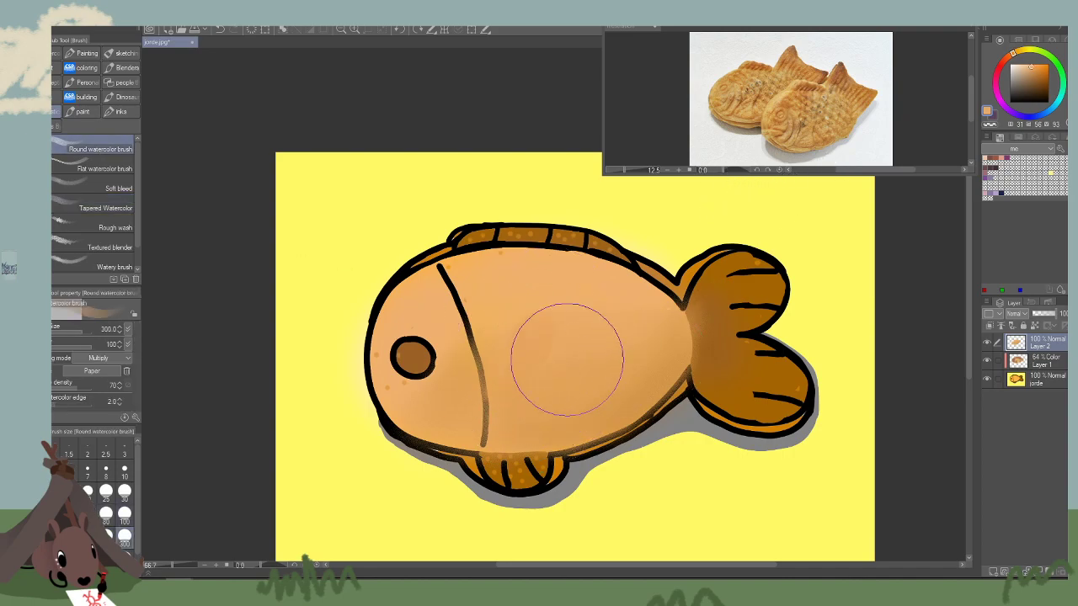
drag(584, 311, 607, 324)
key(bracketleft)
key(bracketleft)
key(bracketleft)
key(bracketleft)
key(bracketleft)
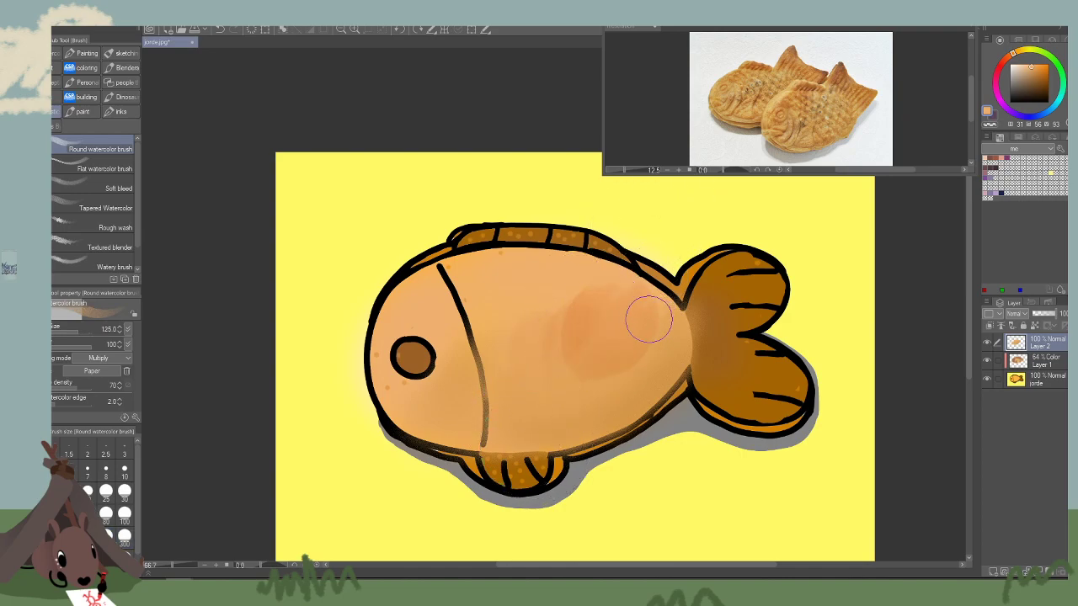
key(ctrl+z)
Try diagonal hatching across the body with the Multiply watercolor brush at size 30.
key(bracketleft)
key(bracketleft)
key(bracketleft)
key(bracketleft)
key(bracketleft)
key(bracketleft)
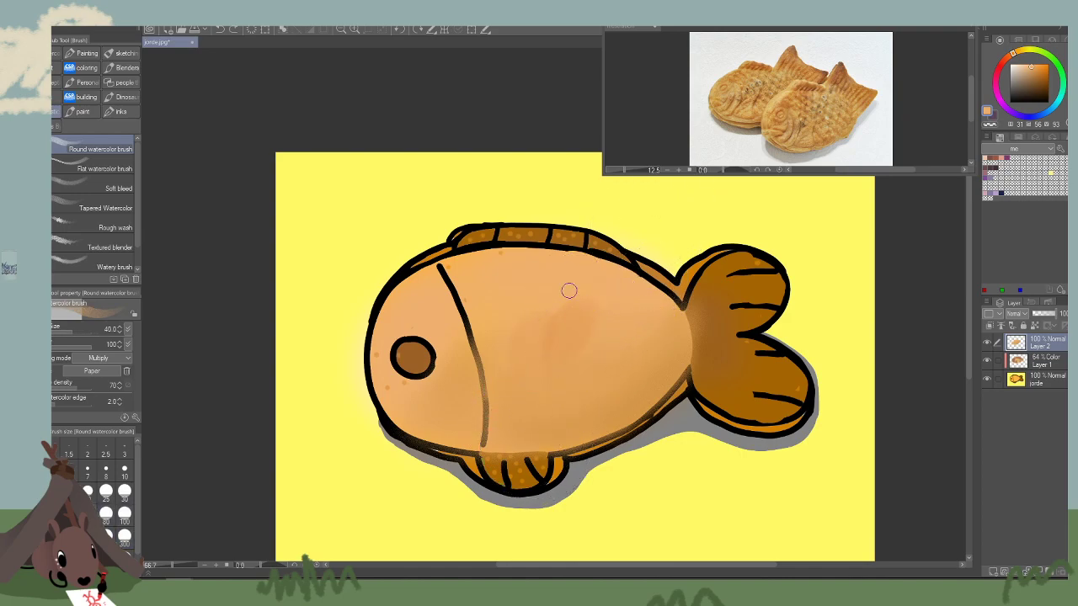
key(bracketleft)
mouse_move(522, 324)
mouse_down()
mouse_move(542, 337)
mouse_move(638, 301)
mouse_move(623, 354)
mouse_move(640, 294)
mouse_move(546, 384)
mouse_up()
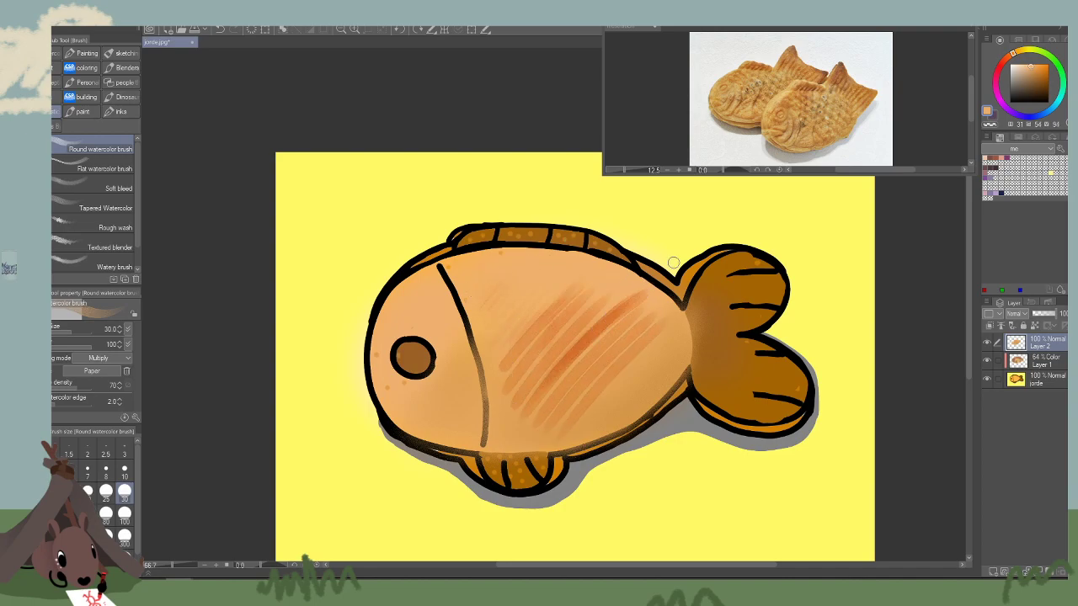
key(ctrl+z)
key(ctrl+z)
key(ctrl+z)
key(ctrl+z)
key(ctrl+z)
key(ctrl+z)
key(ctrl+z)
Set the watercolor brush to Normal blending and layer subtle hatched strokes over the body at sizes 30 and 45.
click(126, 358)
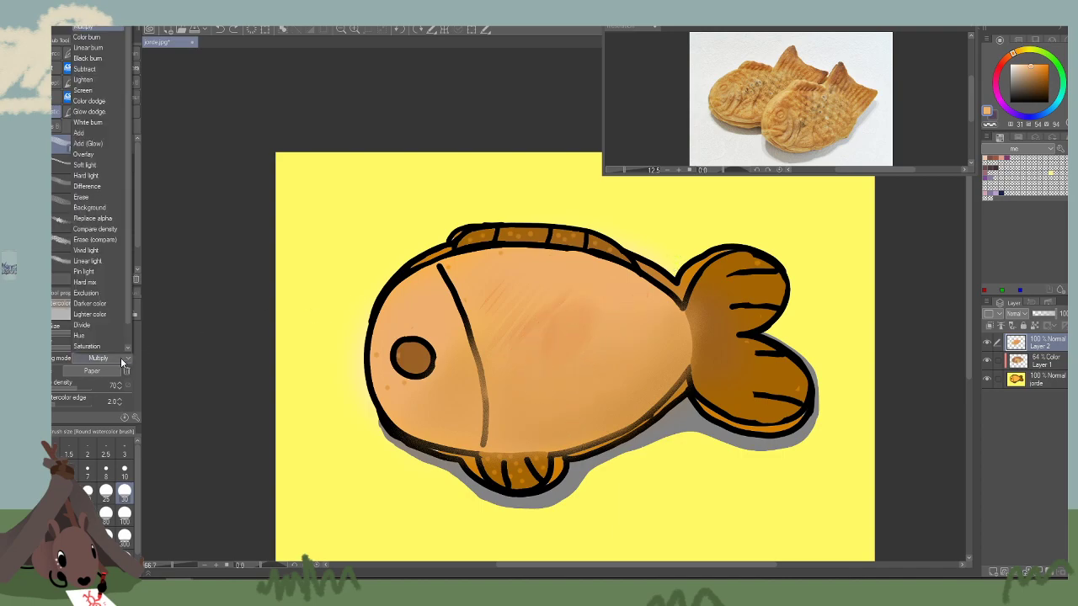
click(98, 29)
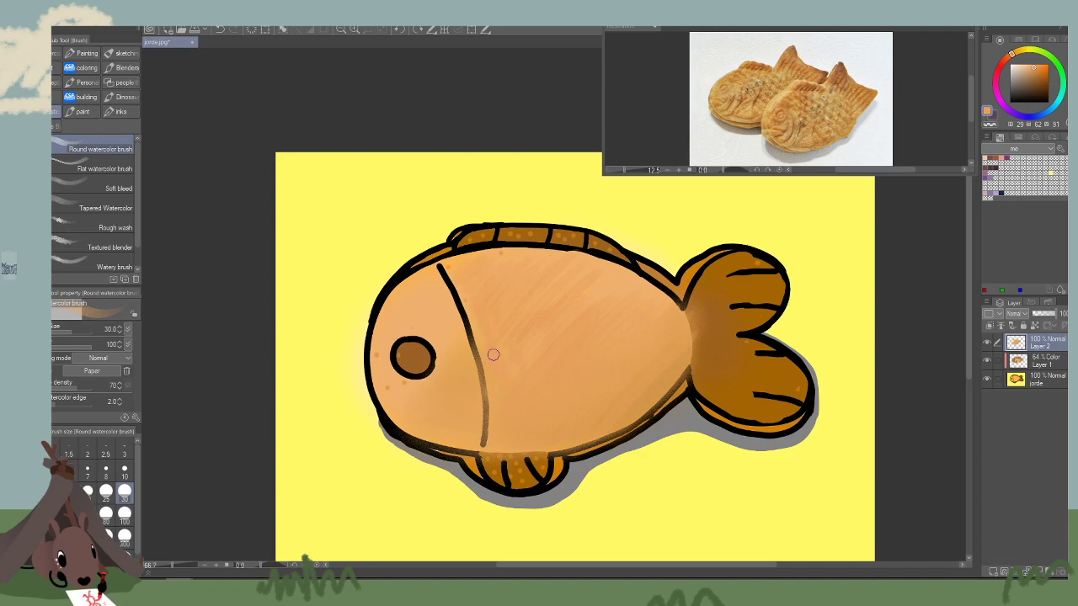
key(bracketright)
drag(578, 449, 525, 450)
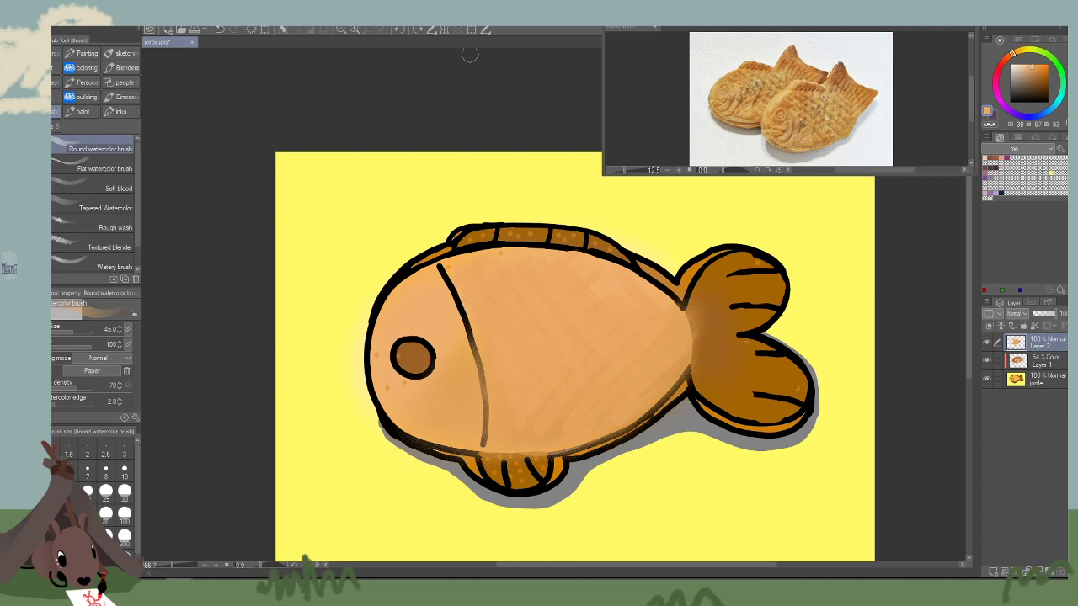
Rotate the canvas to angle the fish's head upward and switch to the PPLinear brush from the coloring group.
click(417, 31)
click(418, 31)
click(418, 31)
click(418, 32)
drag(490, 134, 462, 209)
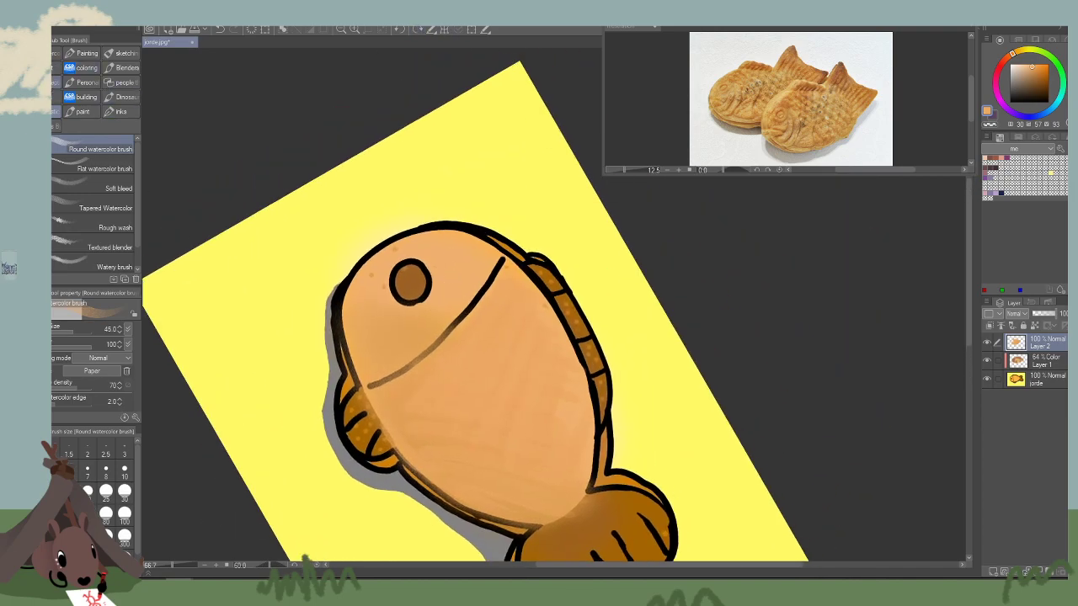
click(57, 83)
click(85, 67)
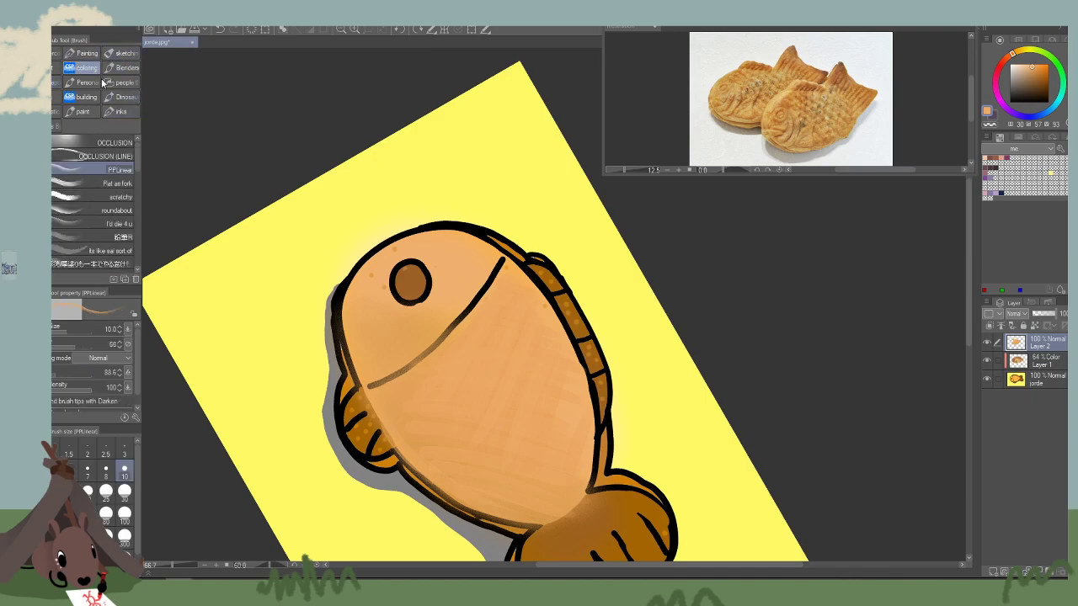
click(105, 143)
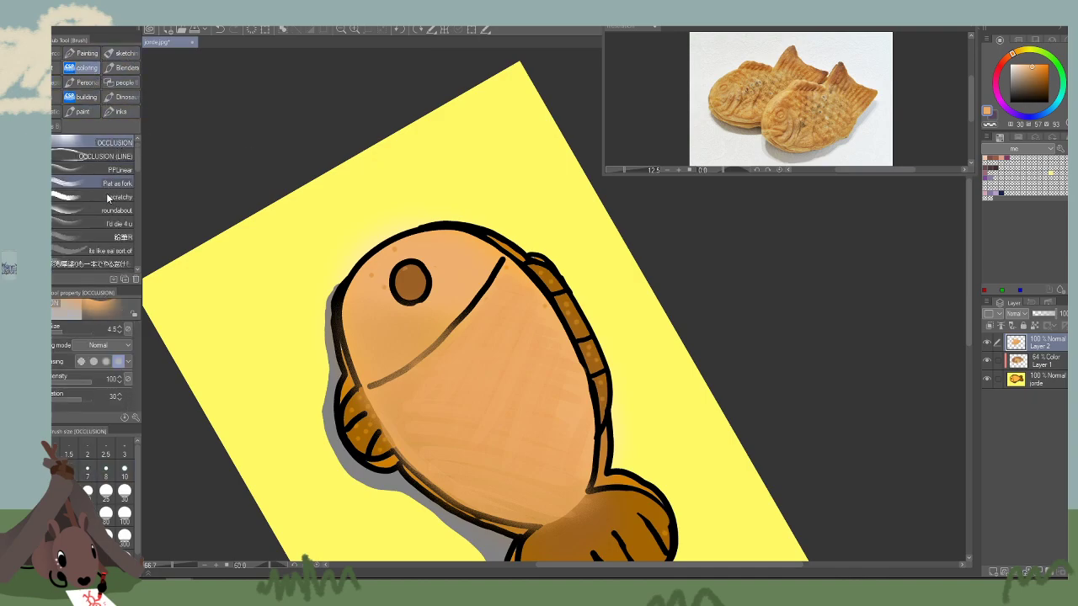
click(105, 169)
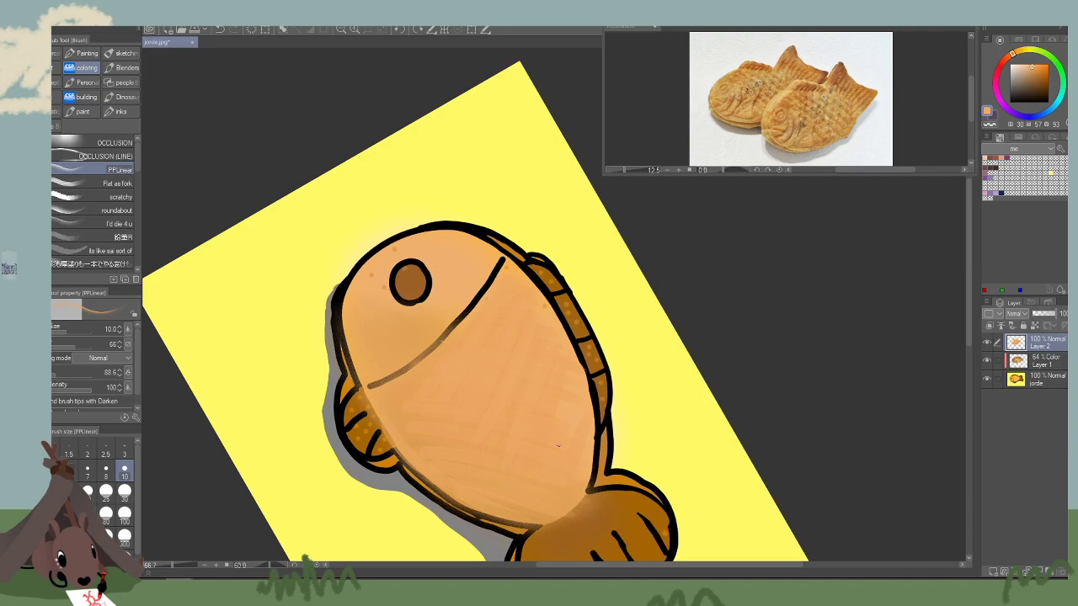
Try black strokes on the body with an enlarged PPLinear brush.
click(1011, 102)
key(])
key(bracketright)
key(bracketright)
key(bracketright)
key(bracketright)
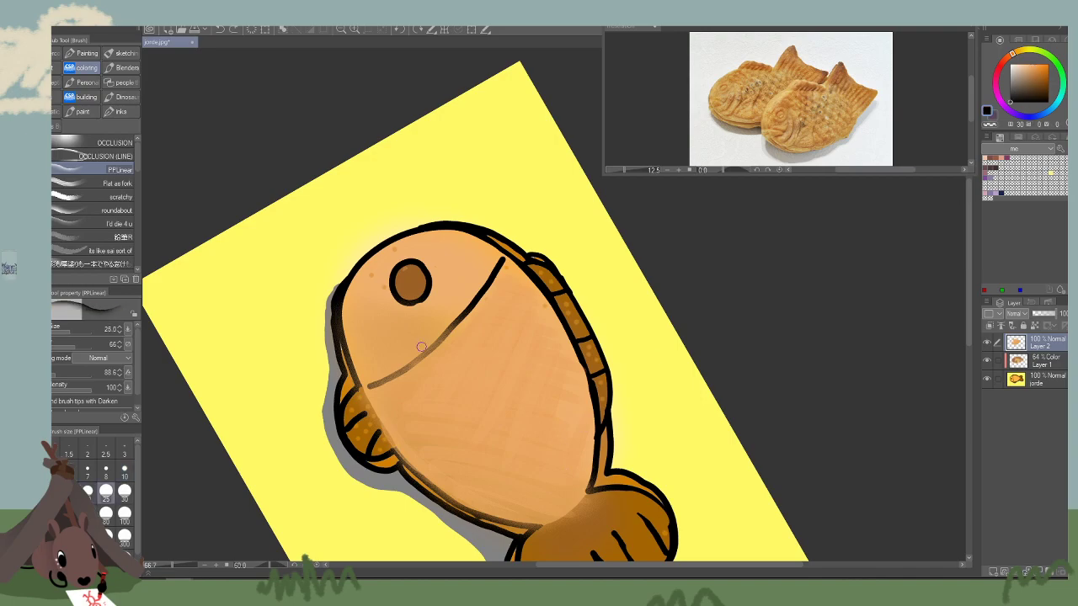
drag(390, 324, 554, 495)
key(ctrl+z)
Add a new layer above Layer 2 and pick a medium orange-brown with the brush at about size 17.
click(995, 570)
scroll(615, 259, down, 2)
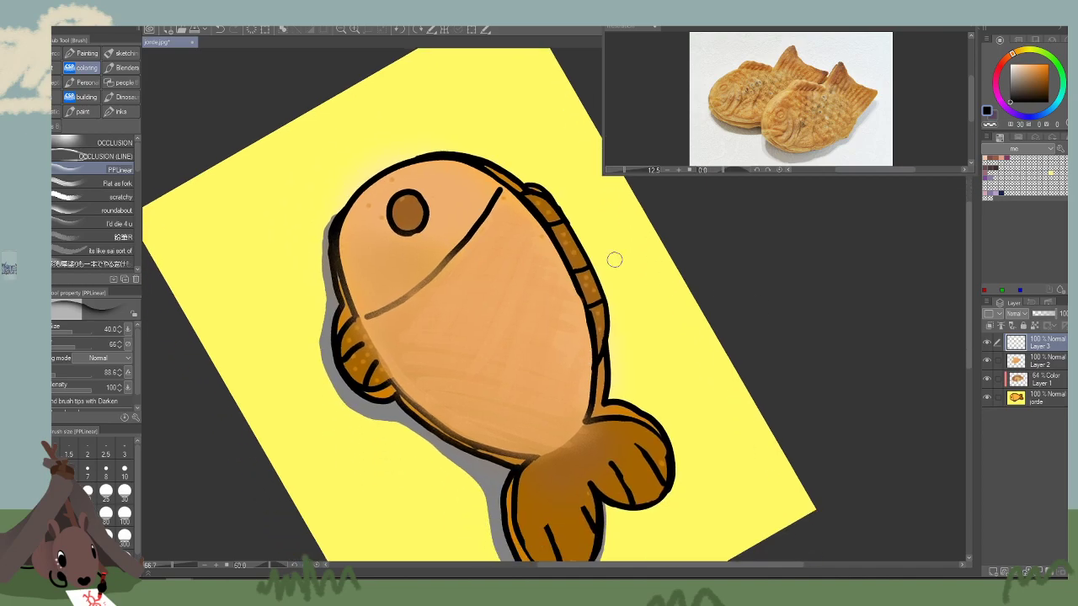
click(1036, 77)
key(bracketleft)
key(bracketleft)
key(bracketleft)
key(bracketleft)
key(bracketleft)
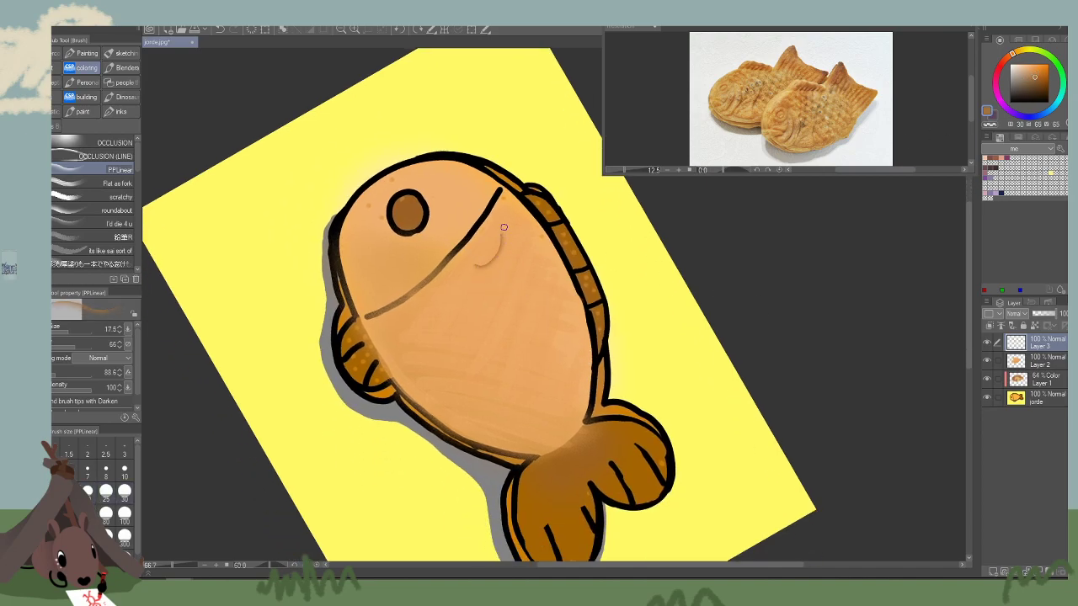
Try curved scales along the gill line with the PPLinear brush at size 45.
key(bracketright)
key(bracketright)
key(bracketright)
key(bracketright)
mouse_move(466, 255)
mouse_down()
mouse_move(496, 258)
mouse_move(502, 219)
mouse_up()
drag(437, 286, 462, 252)
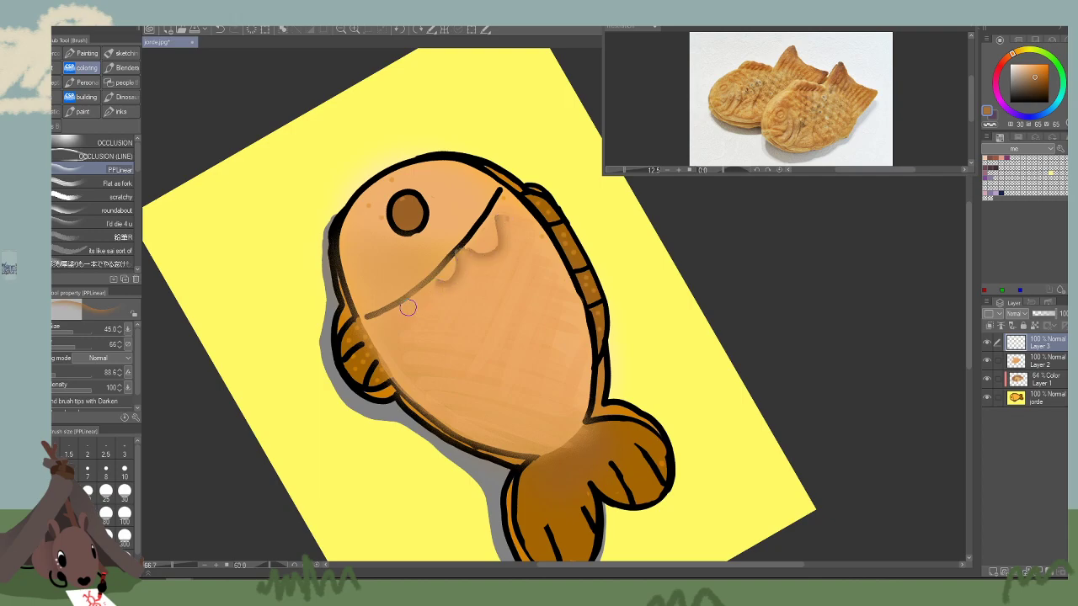
drag(408, 308, 436, 278)
key(ctrl+z)
key(ctrl+z)
key(ctrl+z)
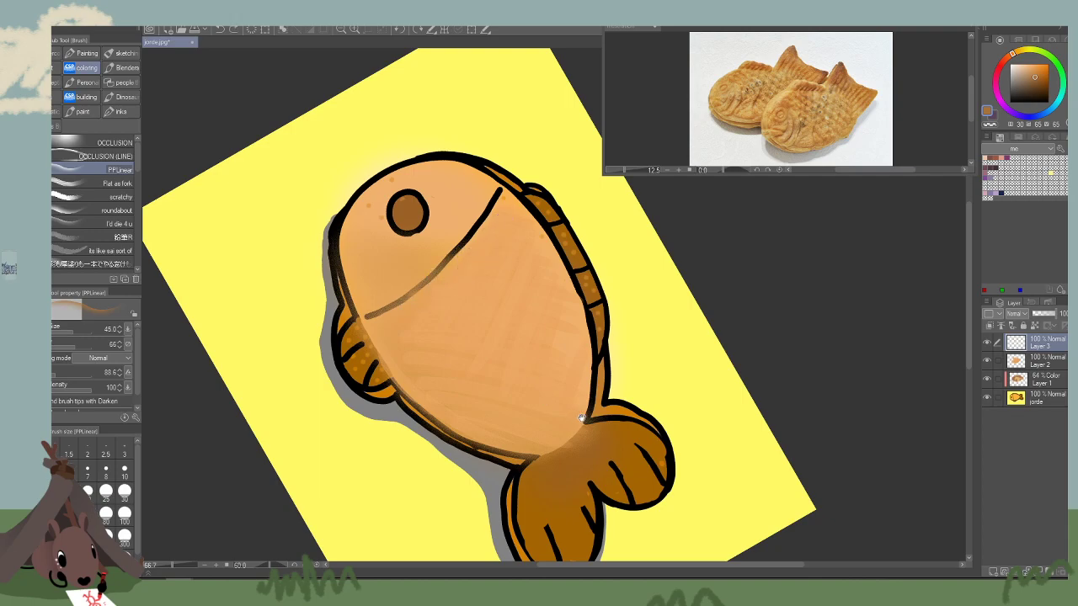
Draw the first overlapping curved scales at the tail end of the body with the size 45 brush.
drag(581, 419, 552, 424)
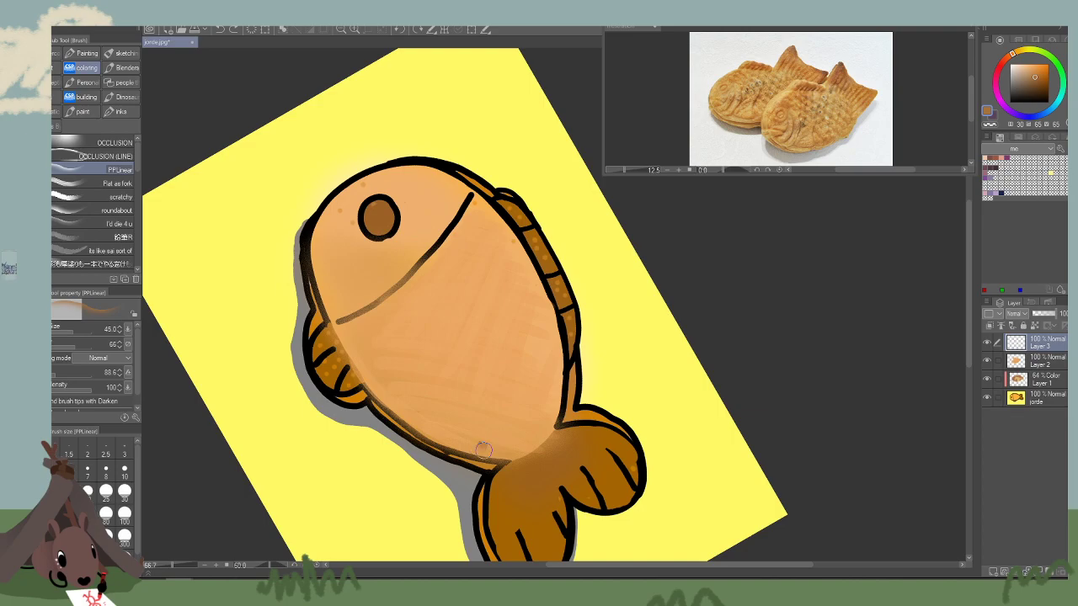
mouse_move(482, 445)
mouse_down()
mouse_move(517, 422)
mouse_move(540, 421)
mouse_move(515, 422)
mouse_move(544, 391)
mouse_move(487, 415)
mouse_move(539, 379)
mouse_move(498, 422)
mouse_move(528, 387)
mouse_move(540, 388)
mouse_move(523, 383)
mouse_move(547, 355)
mouse_up()
key(ctrl+z)
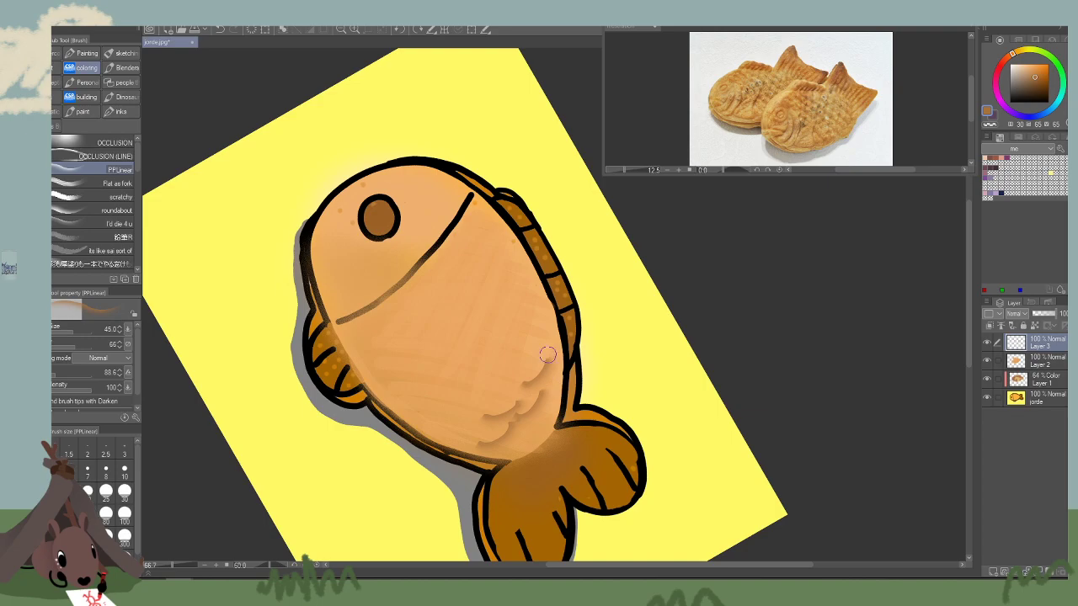
drag(504, 389, 531, 370)
Turn the canvas around and extend the overlapping scale rows from the tail end towards the middle of the body.
click(399, 30)
click(399, 30)
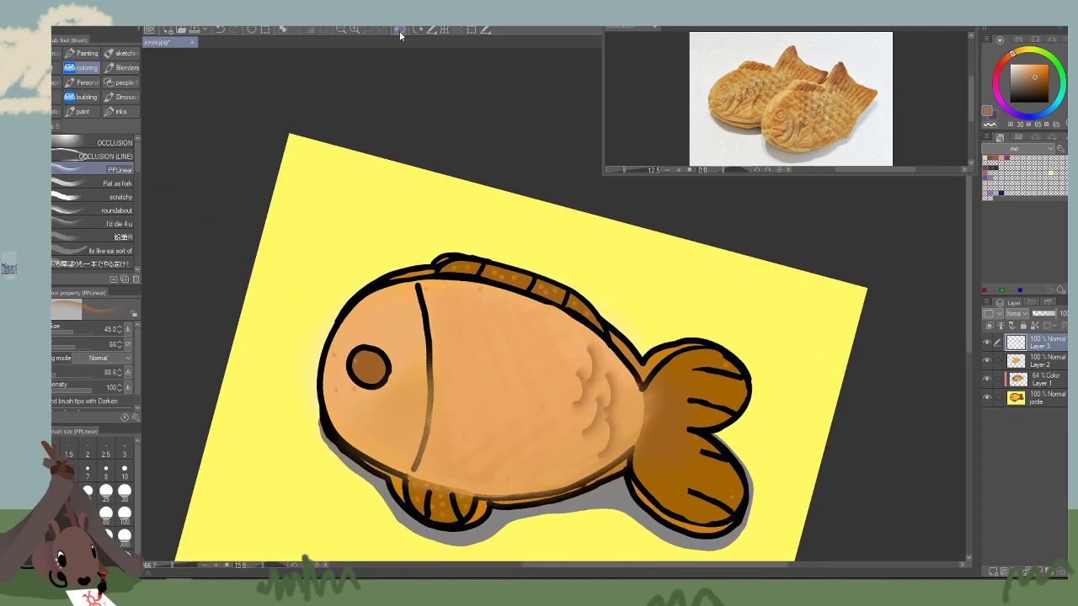
click(399, 31)
click(399, 31)
click(398, 31)
click(398, 31)
click(398, 30)
click(398, 30)
drag(632, 304, 635, 418)
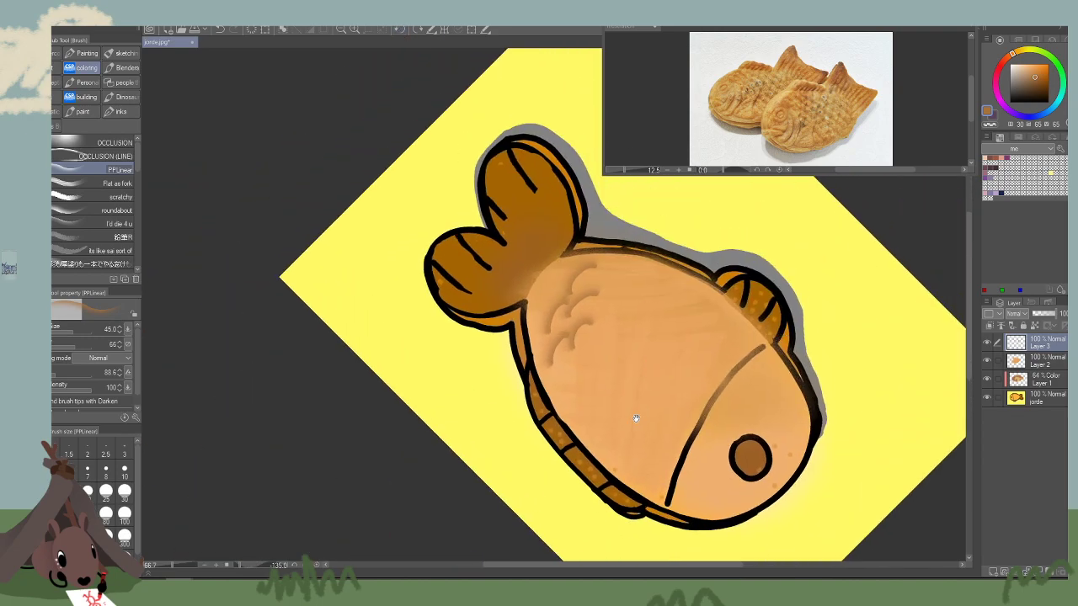
drag(611, 298, 607, 336)
mouse_move(642, 263)
mouse_down()
mouse_move(641, 296)
mouse_move(618, 263)
mouse_move(597, 294)
mouse_up()
mouse_move(586, 340)
mouse_down()
mouse_move(585, 394)
mouse_move(604, 384)
mouse_up()
drag(628, 317, 632, 353)
drag(637, 283, 632, 316)
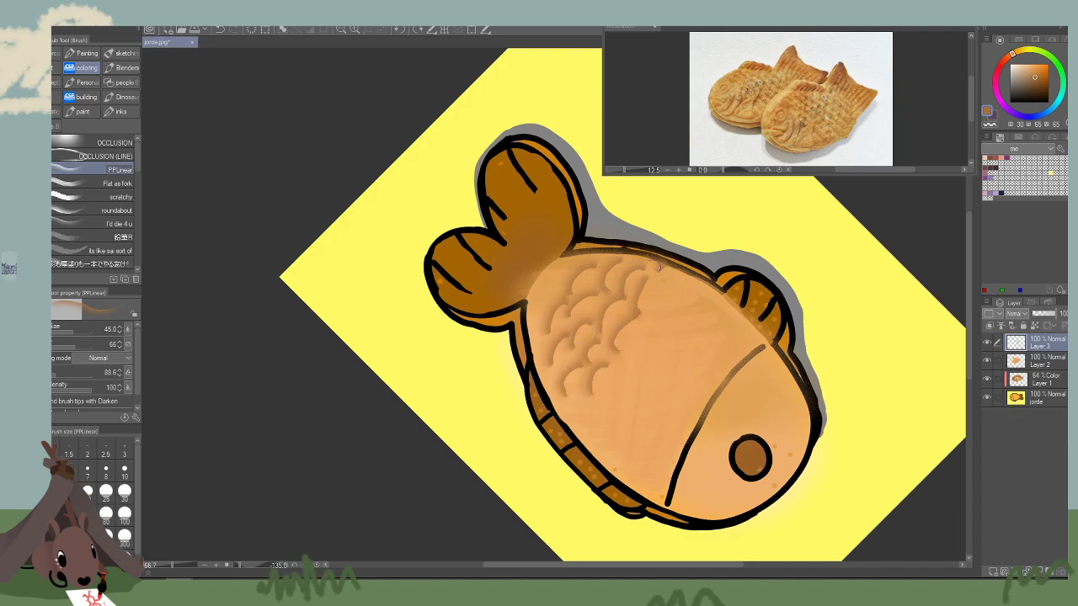
Fill the rest of the body with curved scale rows from the middle up to the gill line.
drag(687, 278, 591, 443)
drag(647, 391, 627, 439)
drag(665, 350, 637, 400)
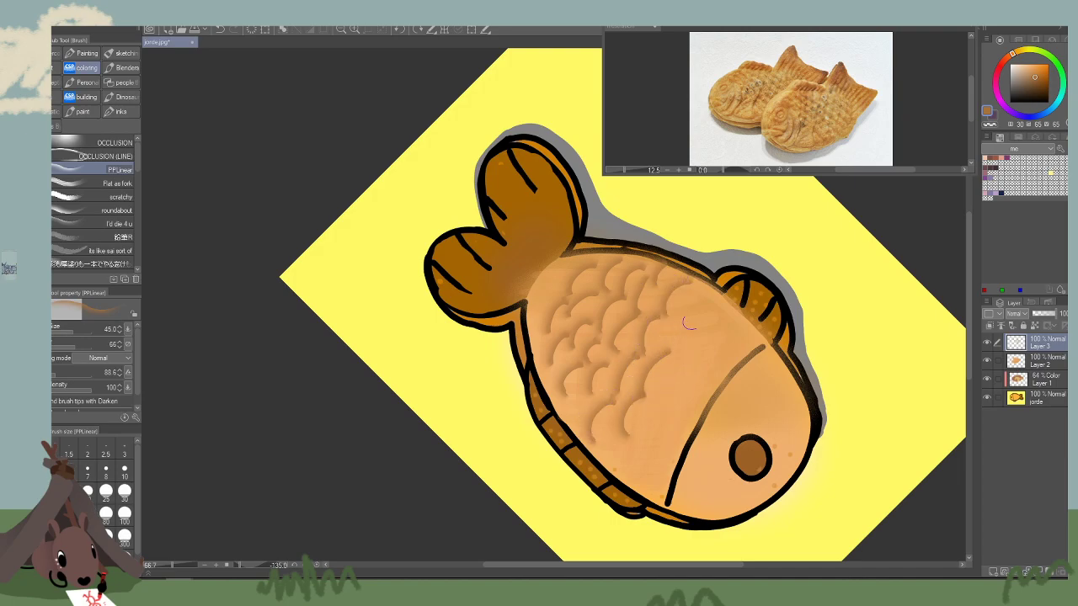
drag(694, 310, 665, 364)
mouse_move(728, 289)
mouse_down()
mouse_move(727, 345)
mouse_move(739, 322)
mouse_move(715, 365)
mouse_move(694, 358)
mouse_move(631, 495)
mouse_up()
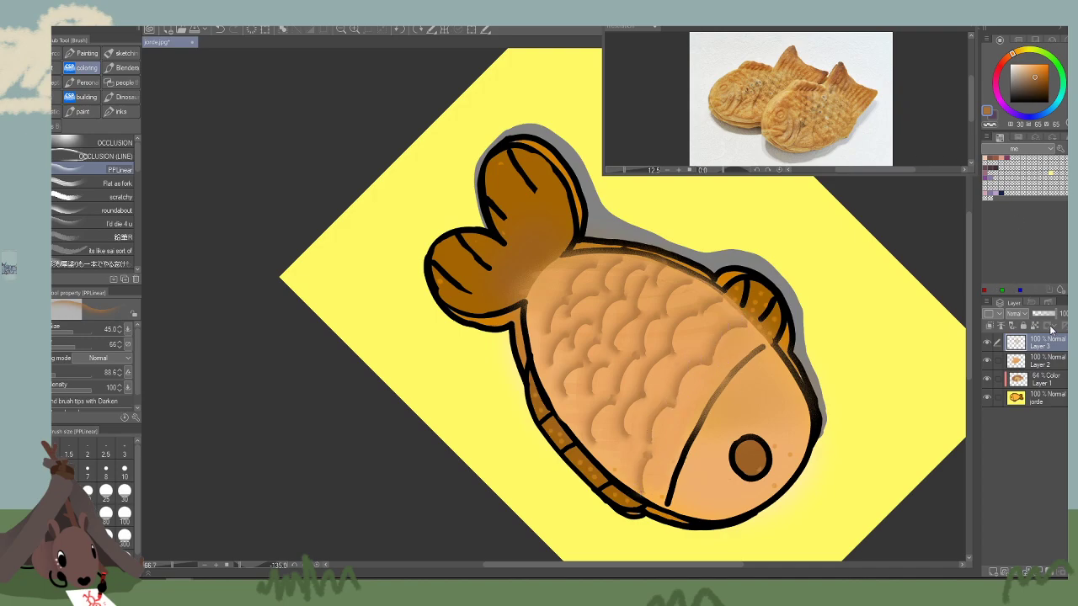
Soften the scales by setting their layer to Multiply and lowering its opacity to 43%.
click(1044, 315)
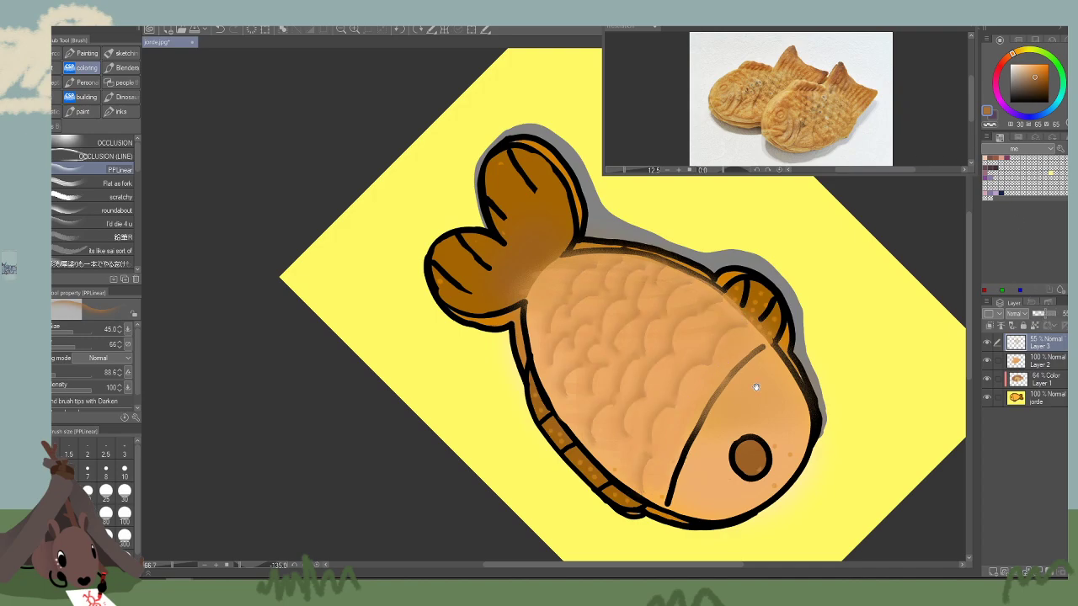
drag(756, 387, 574, 387)
click(418, 30)
click(418, 29)
click(419, 30)
click(421, 30)
click(421, 29)
double_click(421, 30)
click(422, 30)
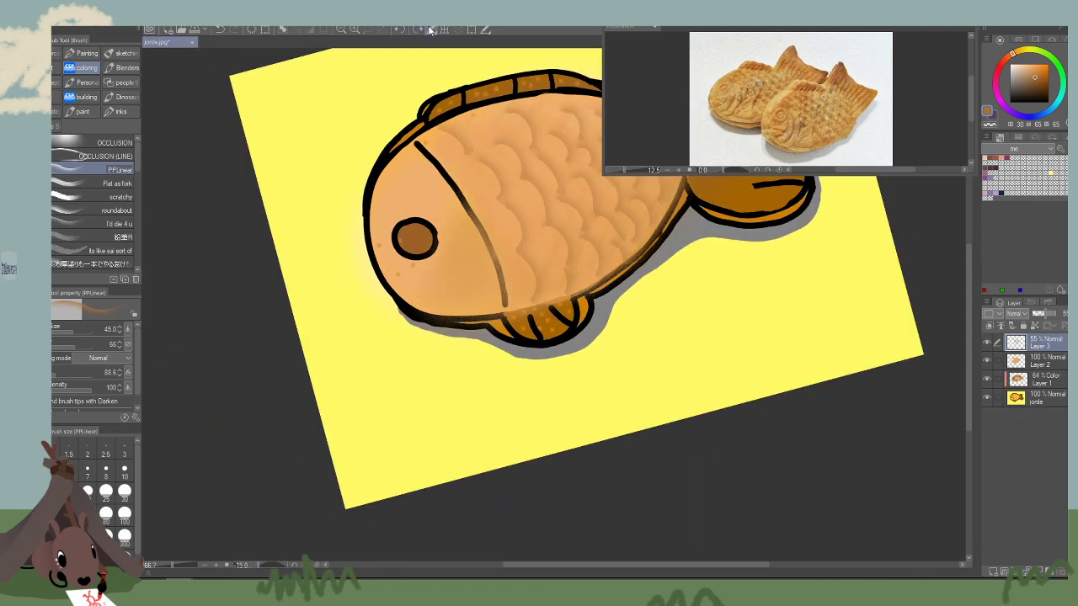
drag(583, 211, 456, 380)
click(344, 28)
click(344, 28)
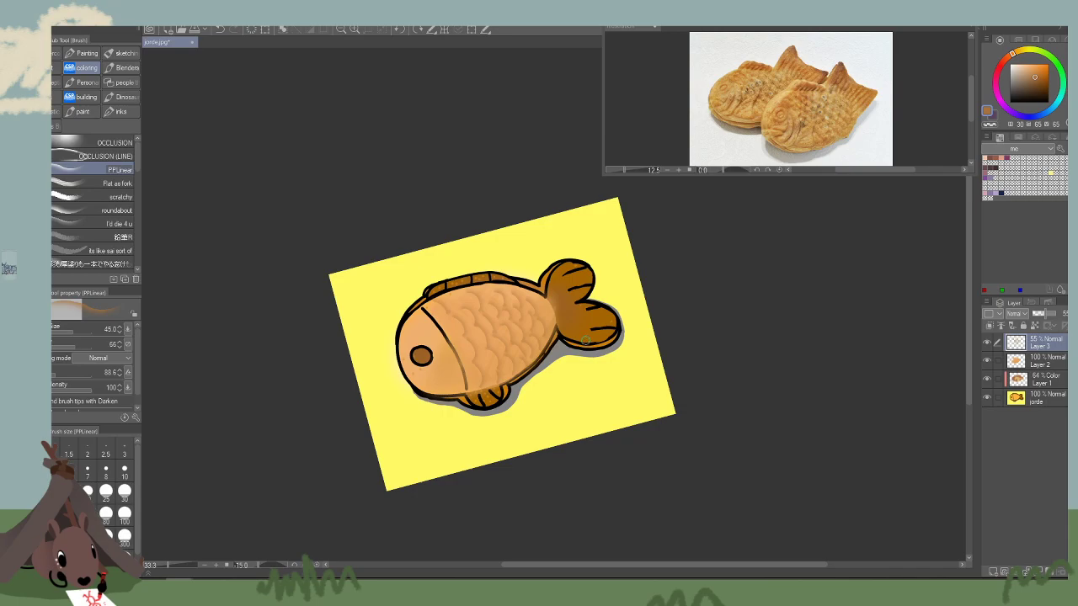
click(1015, 313)
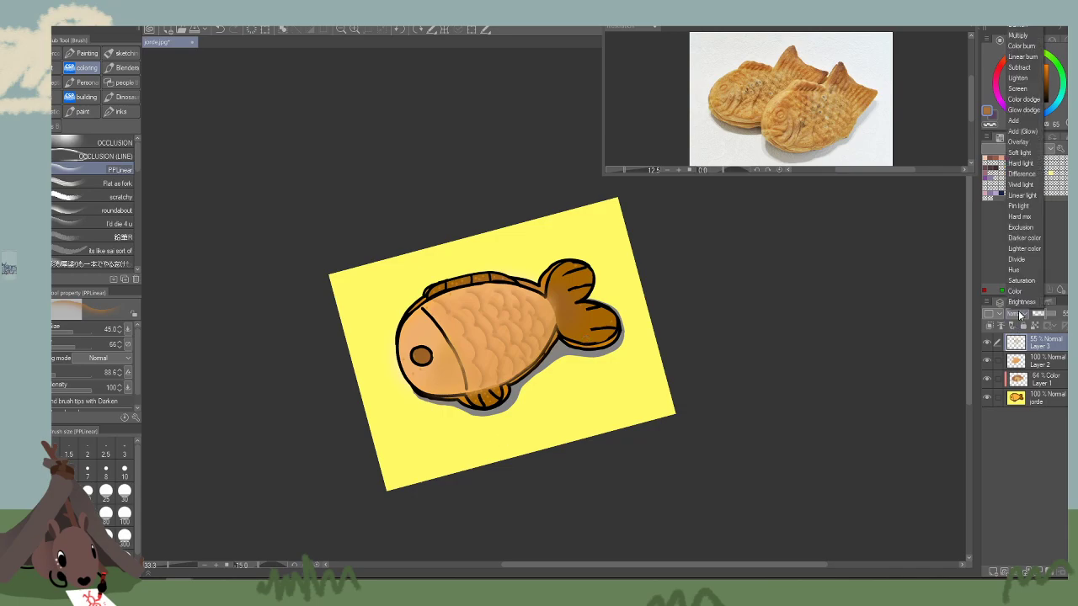
click(1025, 40)
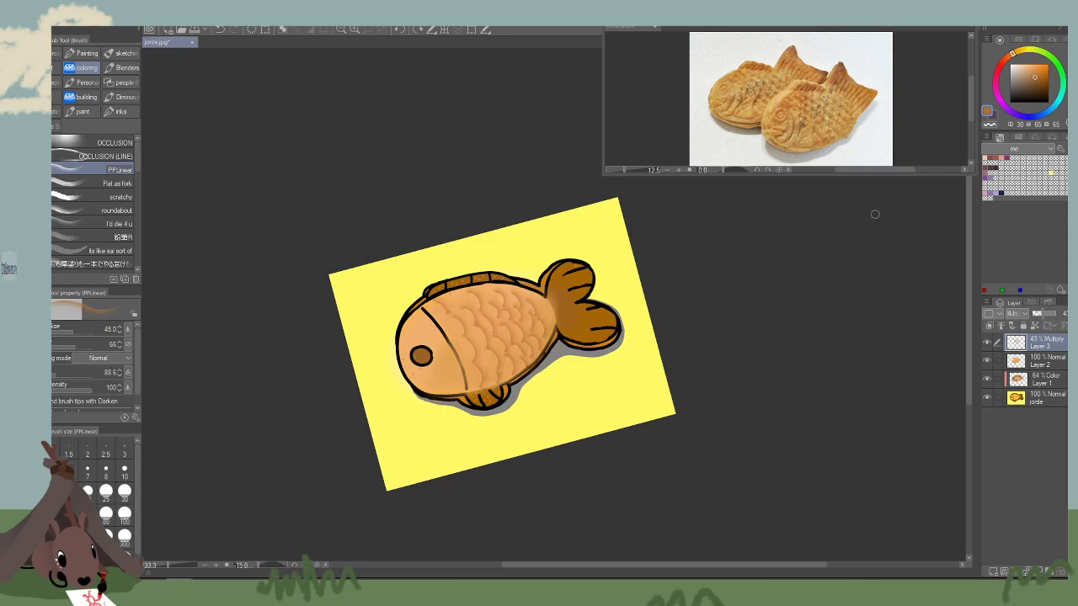
Examine the softened scales up close from the head to the tail, and straighten the canvas.
drag(315, 171, 368, 136)
click(361, 30)
key(bracketleft)
key(bracketleft)
key(bracketleft)
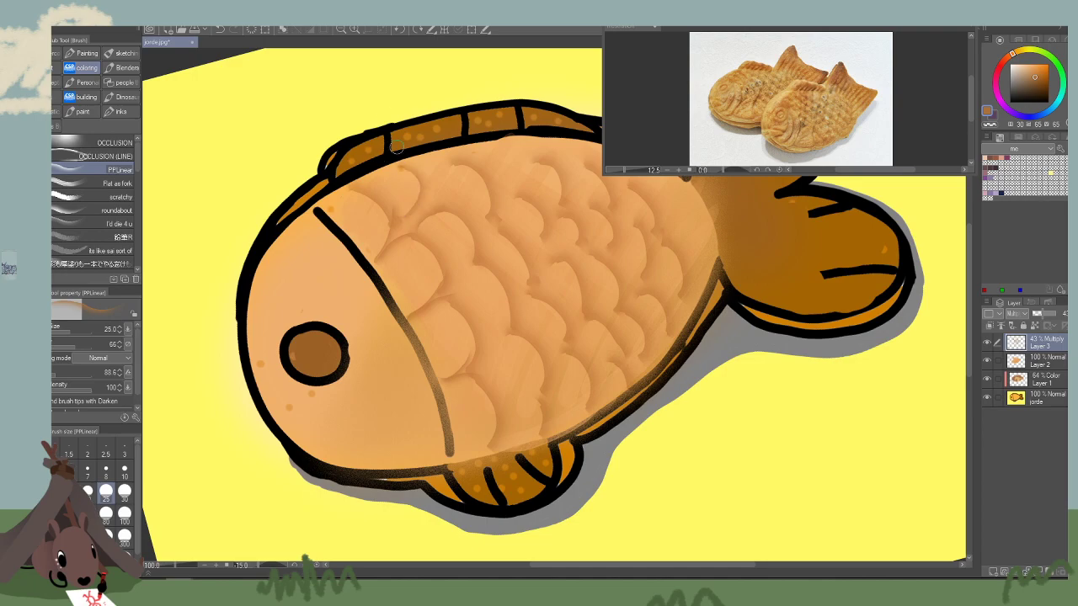
mouse_move(409, 219)
mouse_down()
mouse_move(416, 168)
mouse_move(390, 161)
mouse_up()
drag(825, 415, 692, 449)
drag(385, 221, 360, 177)
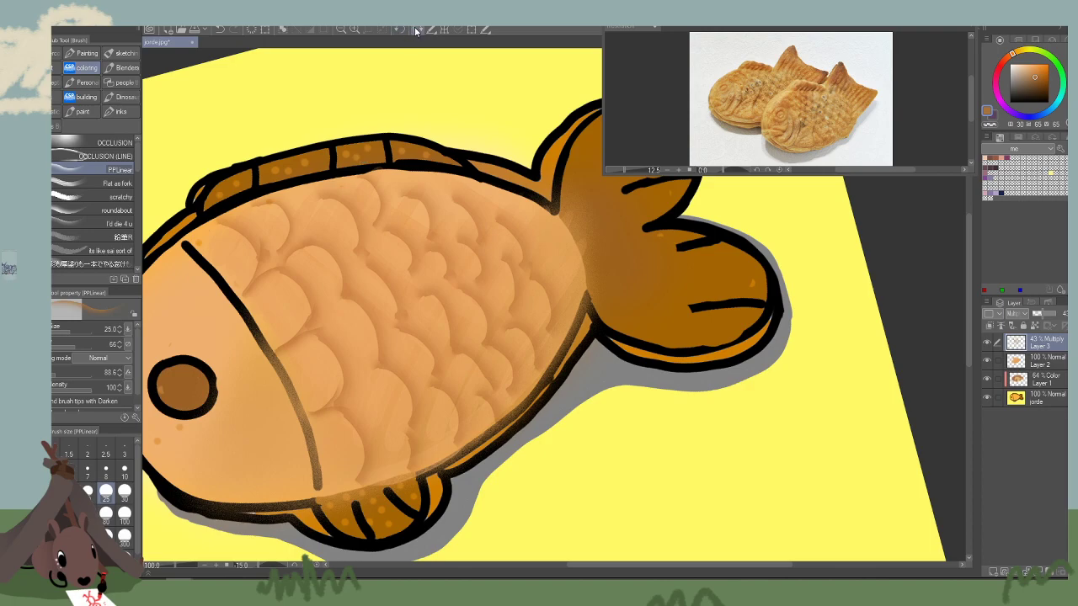
click(400, 29)
click(341, 31)
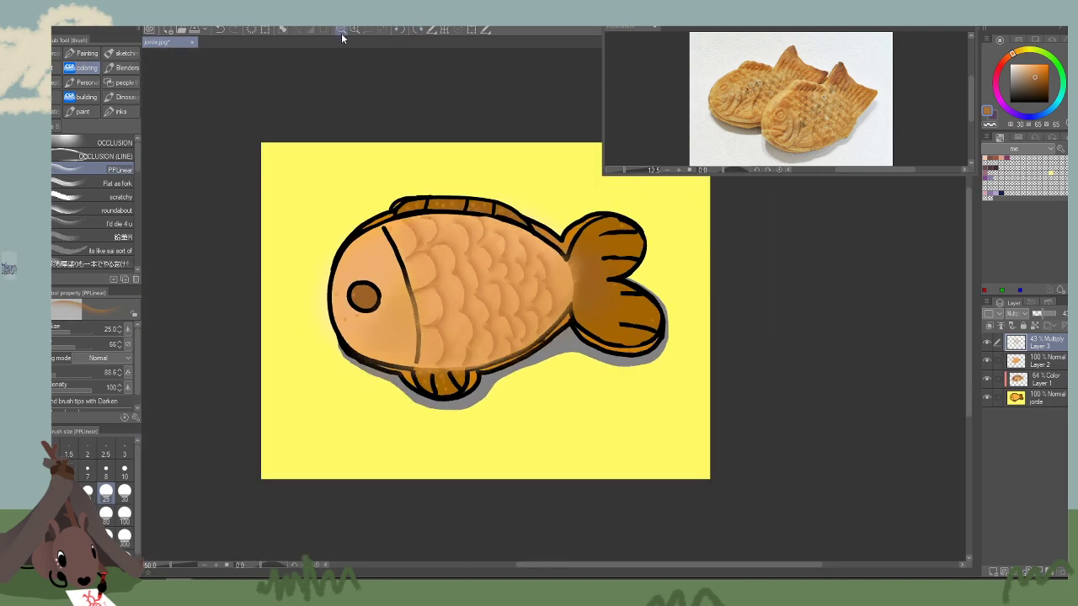
Switch to the Soft airbrush and add a new layer above the scales with its blending mode set to Multiply.
key(bracketright)
key(bracketright)
key(bracketright)
key(b)
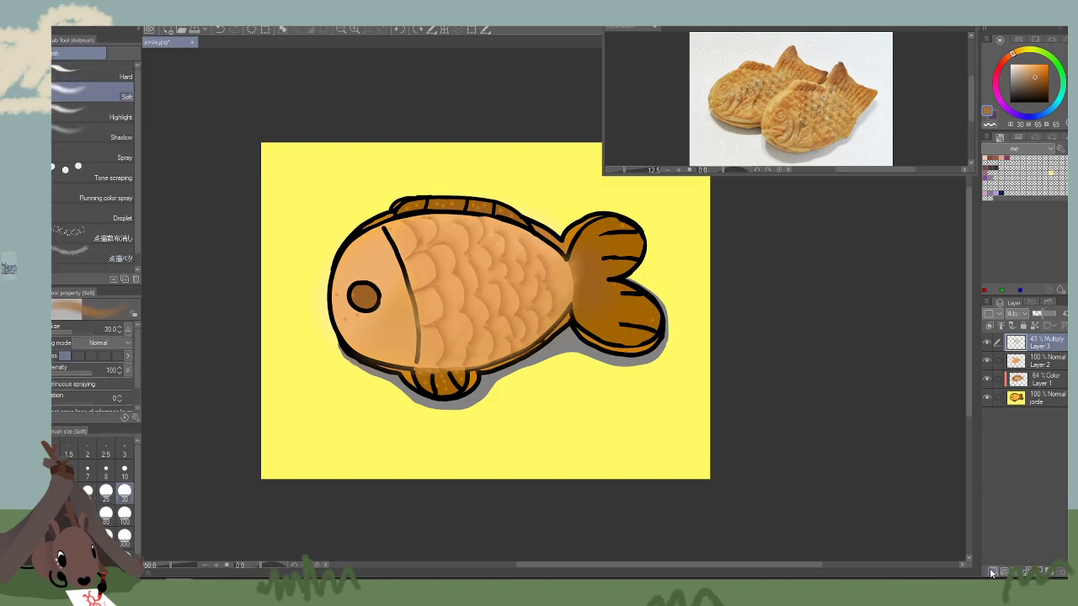
click(992, 572)
click(1019, 315)
click(1019, 38)
Airbrush a dark orange-brown shadow along the lower scales and belly at brush size 175.
key(bracketright)
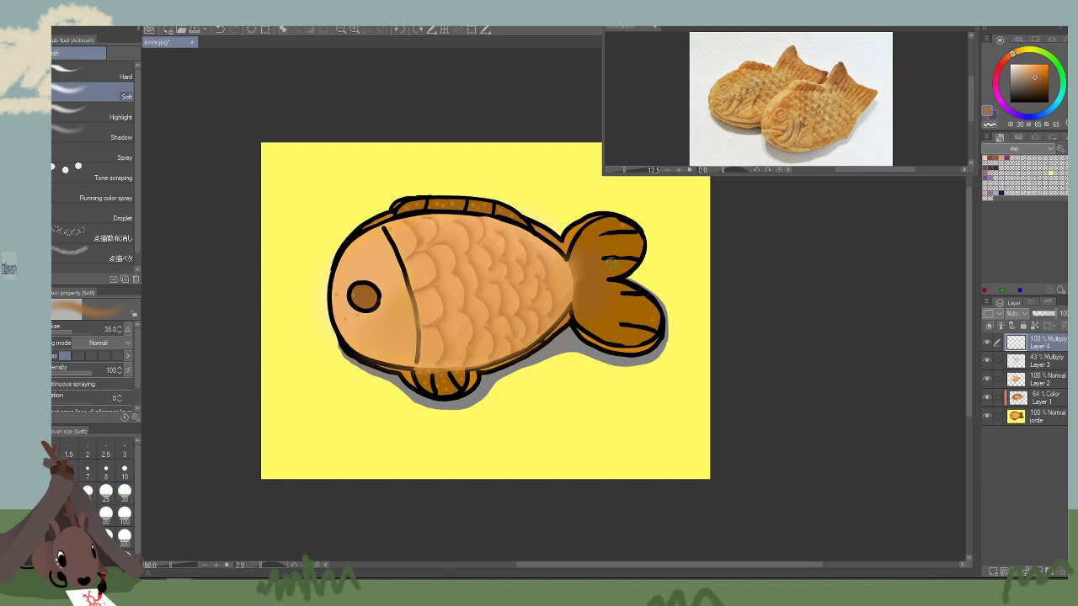
key(bracketright)
key(bracketright)
key(bracketright)
key(bracketright)
key(bracketright)
key(bracketright)
key(bracketright)
key(bracketright)
key(bracketright)
drag(566, 322, 478, 335)
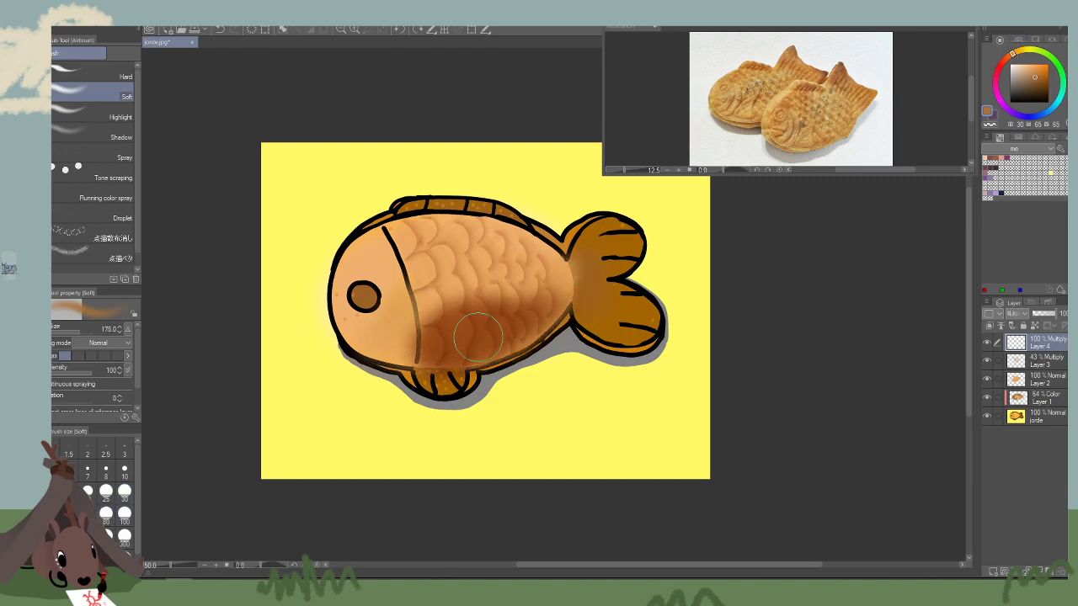
Fade the belly shadow back with the transparent colour, using the Soft airbrush at sizes 250 down to 100.
key(bracketright)
key(bracketright)
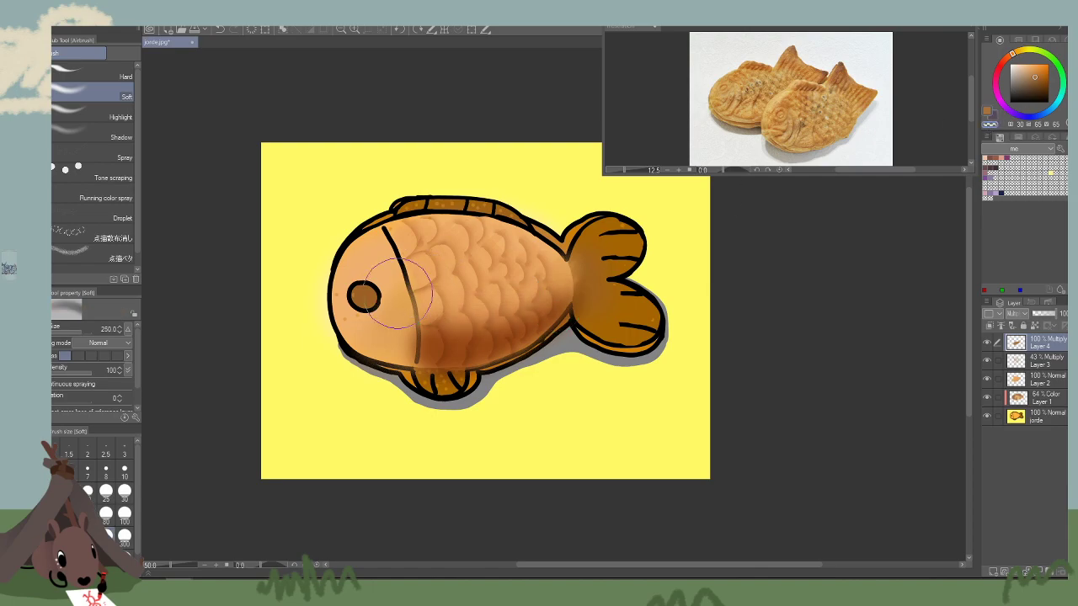
key(ctrl+z)
key(bracketleft)
key(bracketleft)
key(bracketleft)
key(bracketleft)
key(bracketleft)
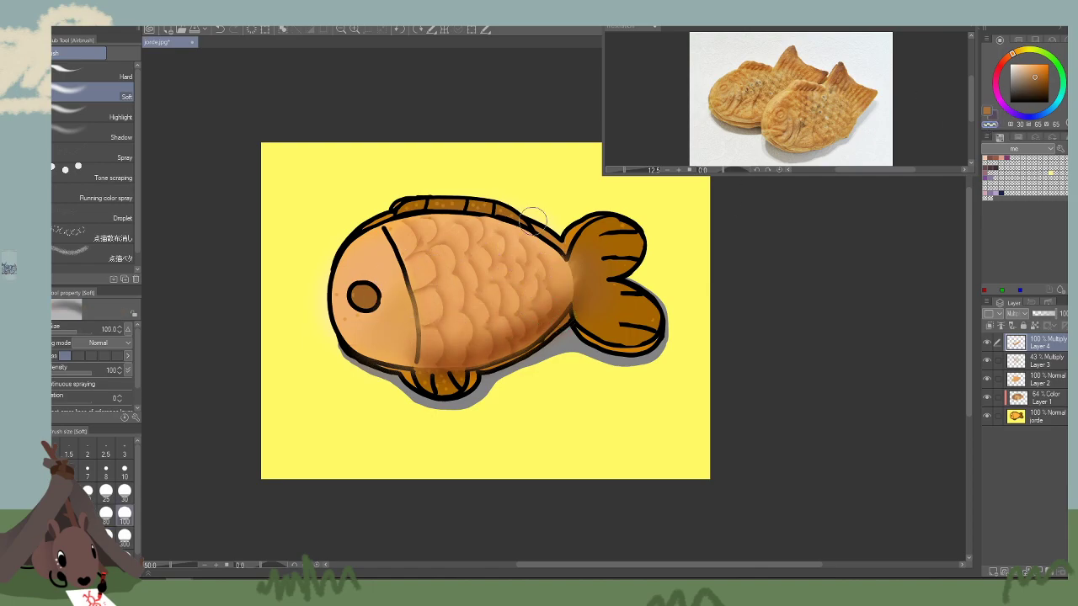
Refine the shadow between the lower scales with the transparent Soft airbrush at sizes from 50 to 100.
key(bracketleft)
key(bracketleft)
key(bracketleft)
key(bracketleft)
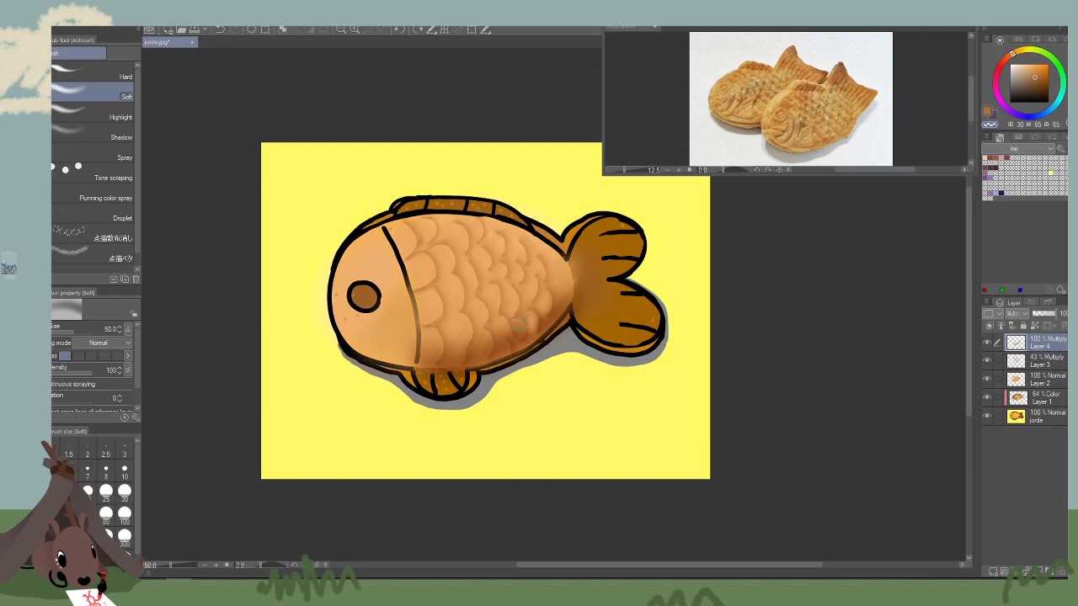
key(bracketright)
key(bracketright)
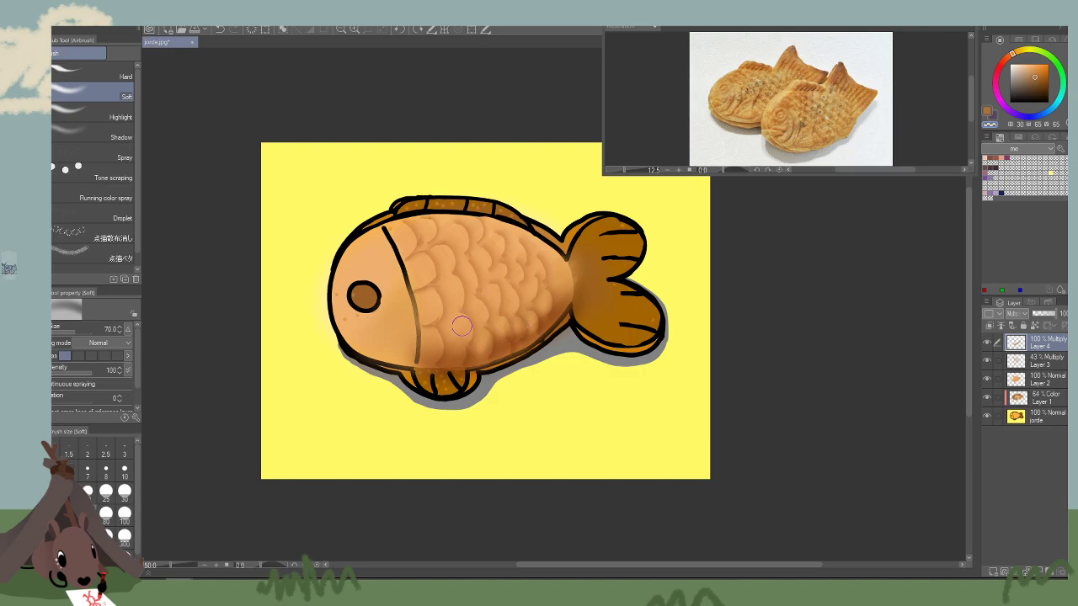
key(bracketright)
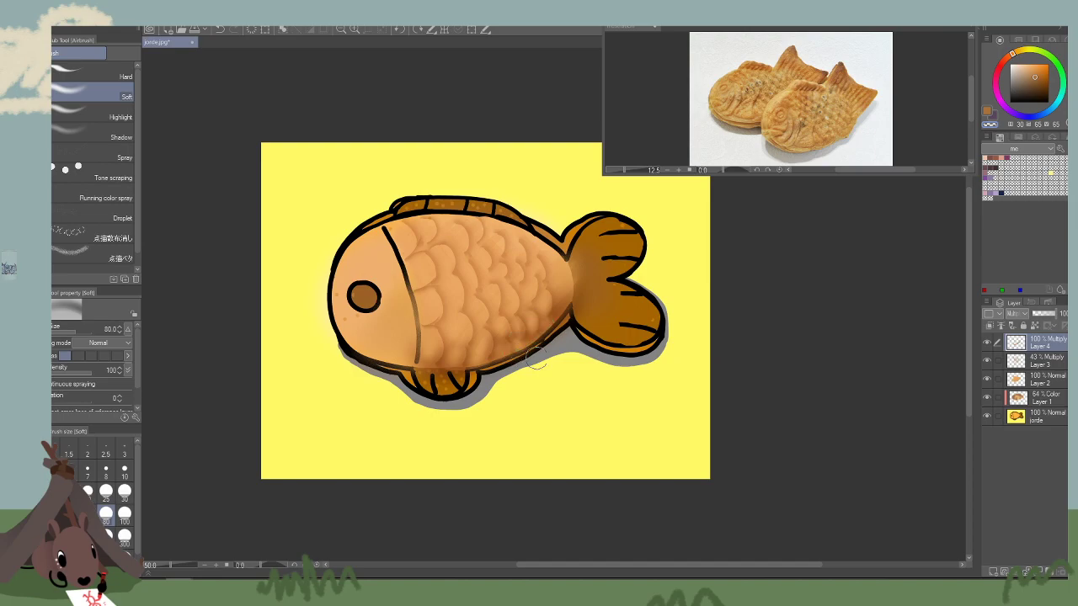
key(bracketright)
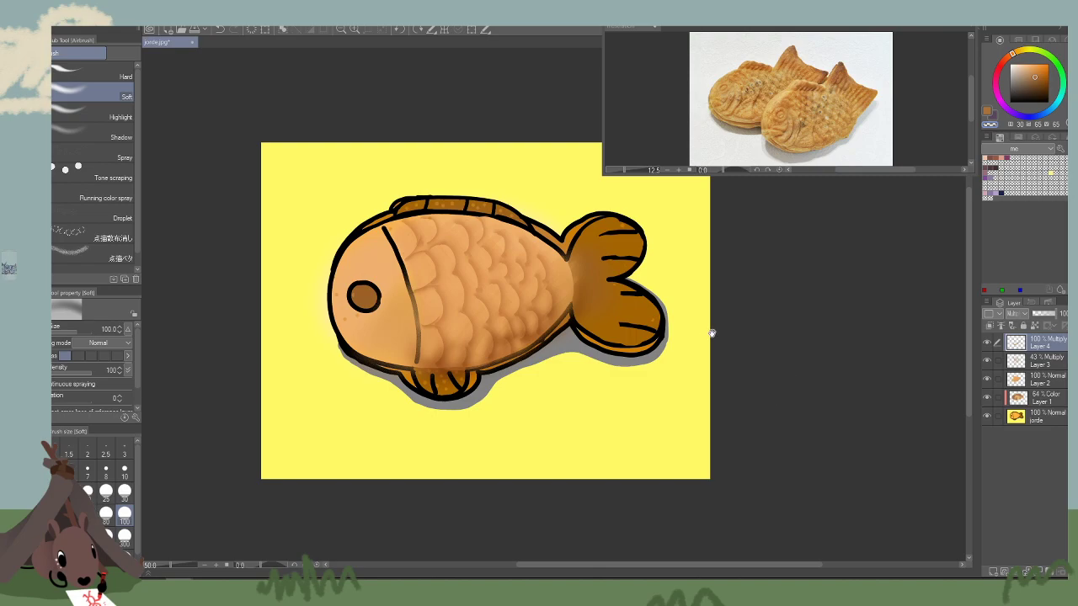
Switch to the stippling airbrush, sample a light orange from the scales and set the brush size to 300.
drag(746, 337, 780, 369)
key(bracketleft)
key(bracketleft)
key(bracketleft)
key(bracketleft)
key(bracketleft)
key(bracketleft)
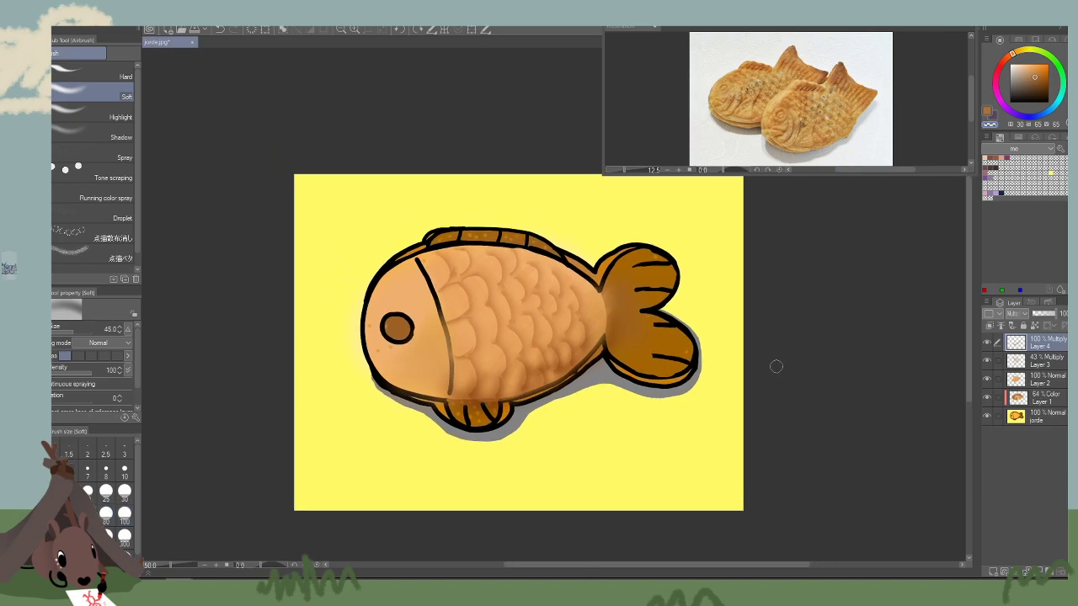
click(109, 258)
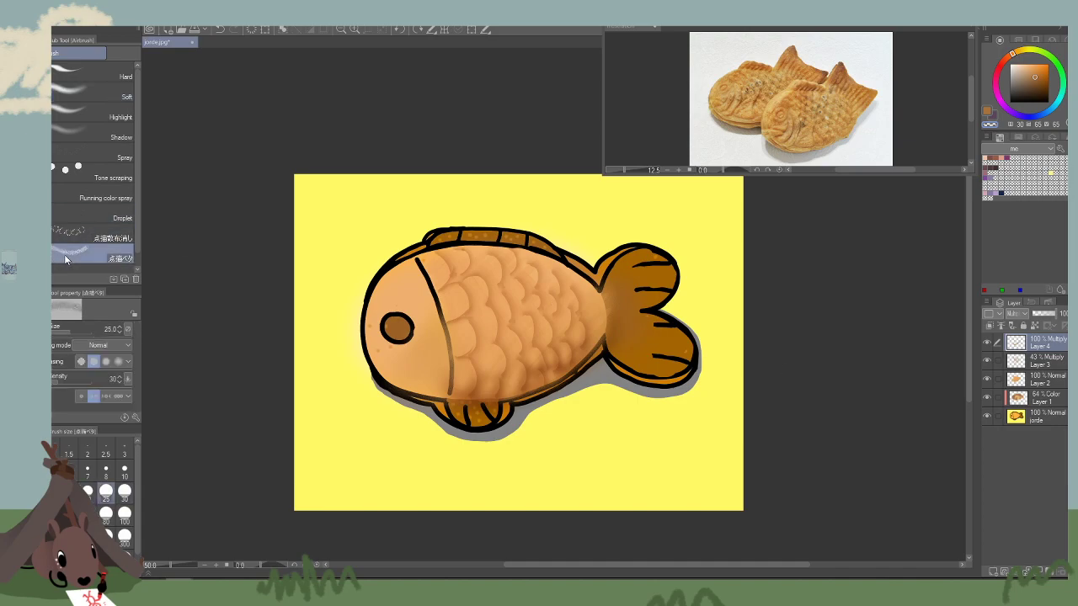
key(bracketleft)
key(bracketleft)
alt+click(495, 351)
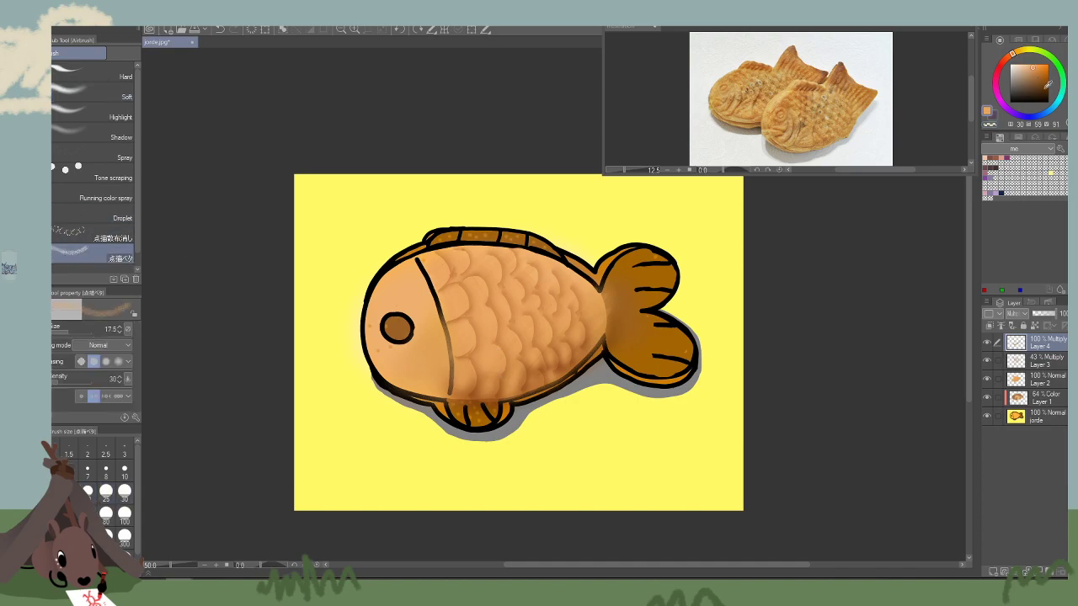
click(125, 538)
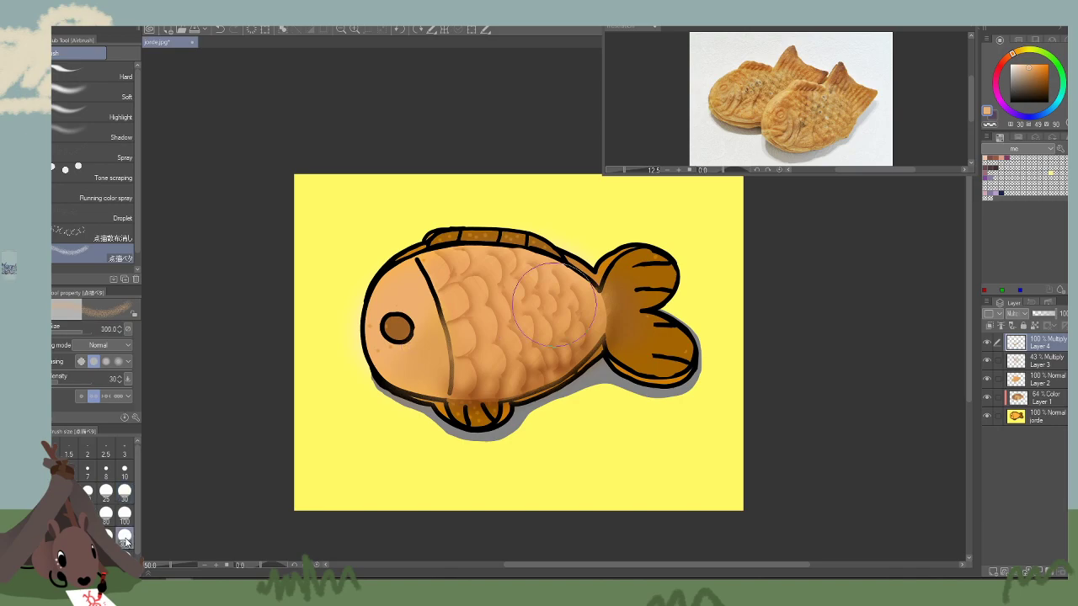
Add a new Normal layer and test a size 125 stipple in the background's yellow on the scales, then undo the stroke.
key(bracketright)
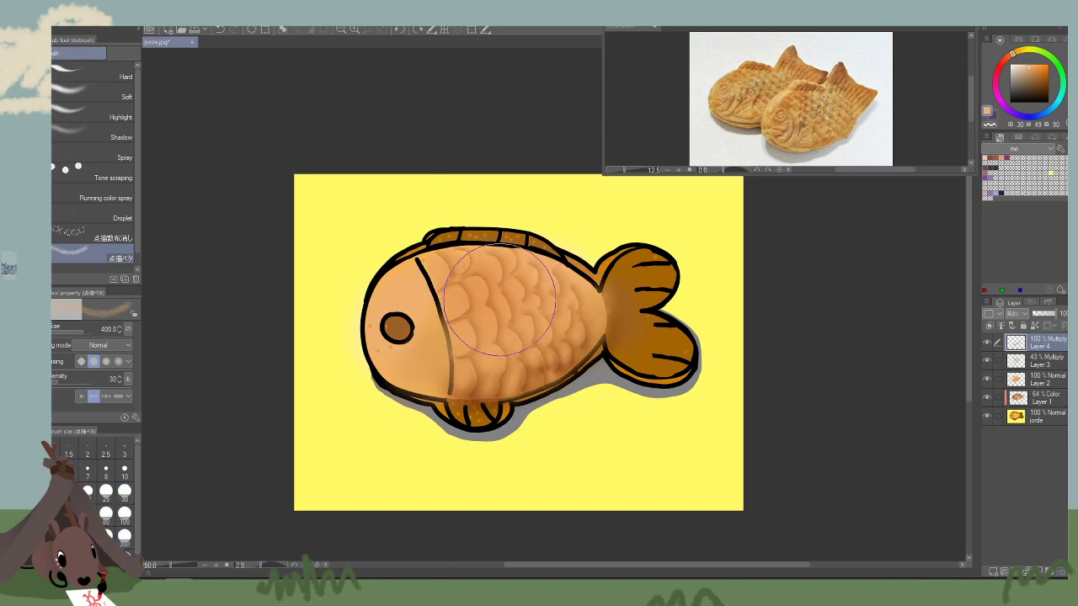
key(bracketleft)
key(bracketleft)
key(bracketleft)
key(bracketleft)
key(bracketleft)
key(bracketleft)
key(bracketleft)
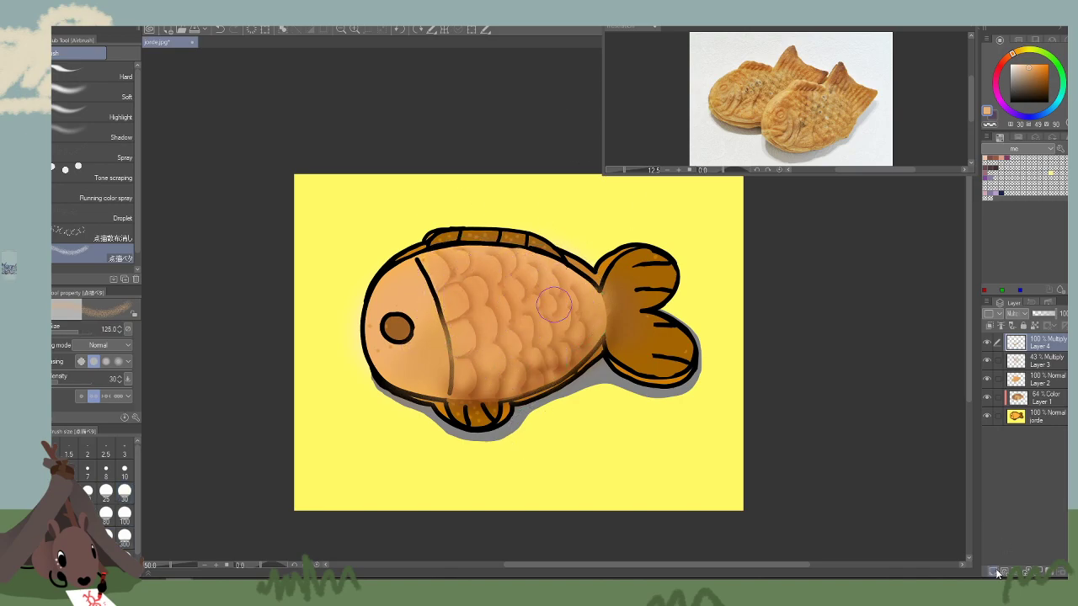
key(ctrl+shift+n)
alt+click(605, 444)
drag(529, 293, 557, 328)
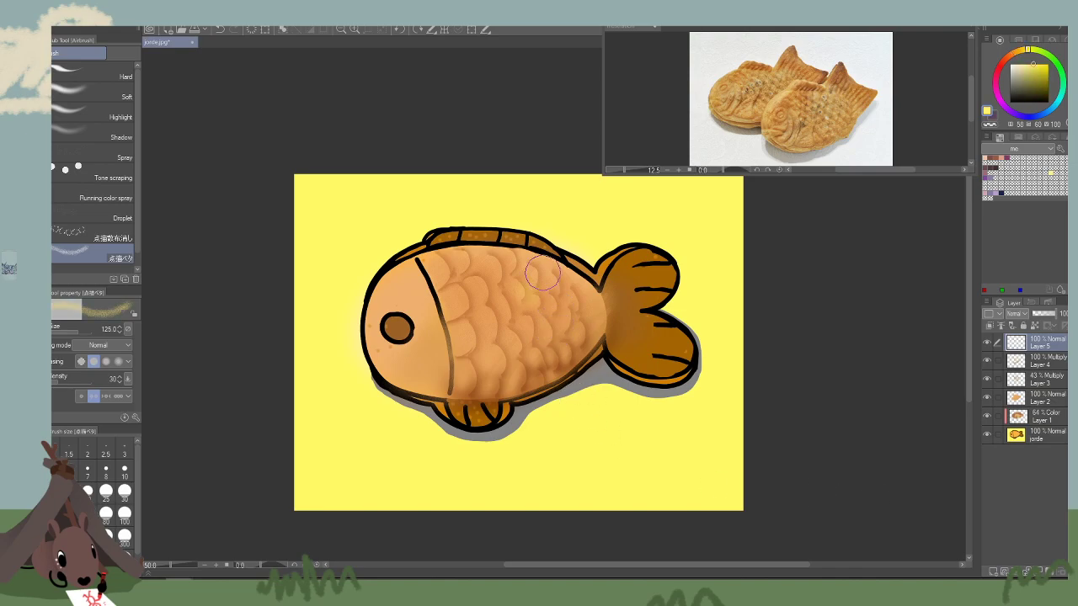
key(ctrl+z)
Stipple yellow texture across the scales from the gill line towards the tail at brush sizes 300 to 350.
key(bracketright)
key(bracketright)
key(bracketright)
key(bracketright)
key(bracketright)
key(bracketright)
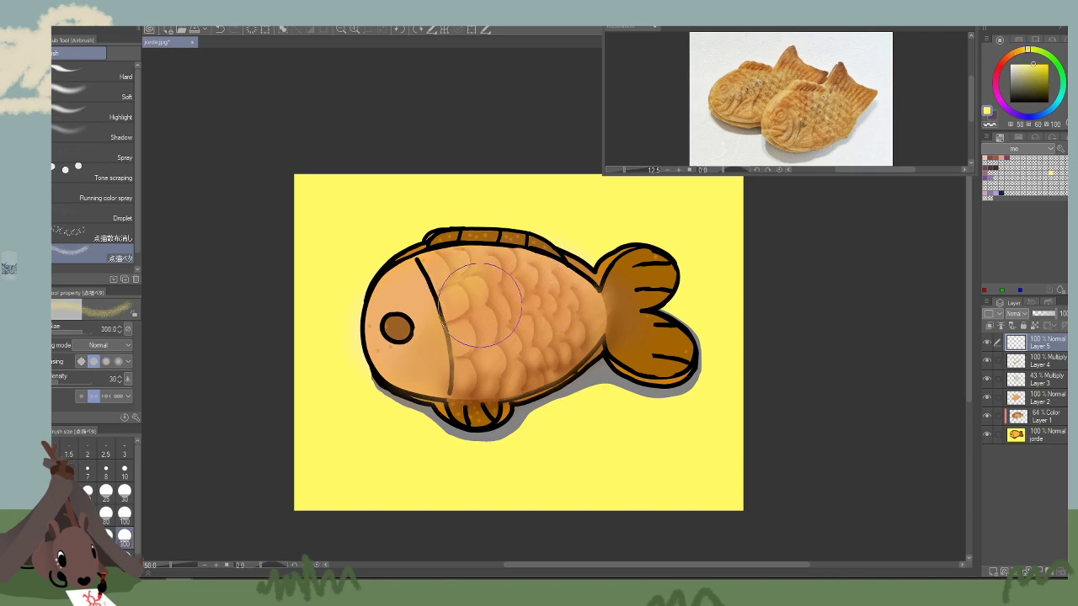
mouse_move(471, 315)
mouse_down()
mouse_move(482, 333)
mouse_move(549, 276)
mouse_move(580, 341)
mouse_move(554, 305)
mouse_up()
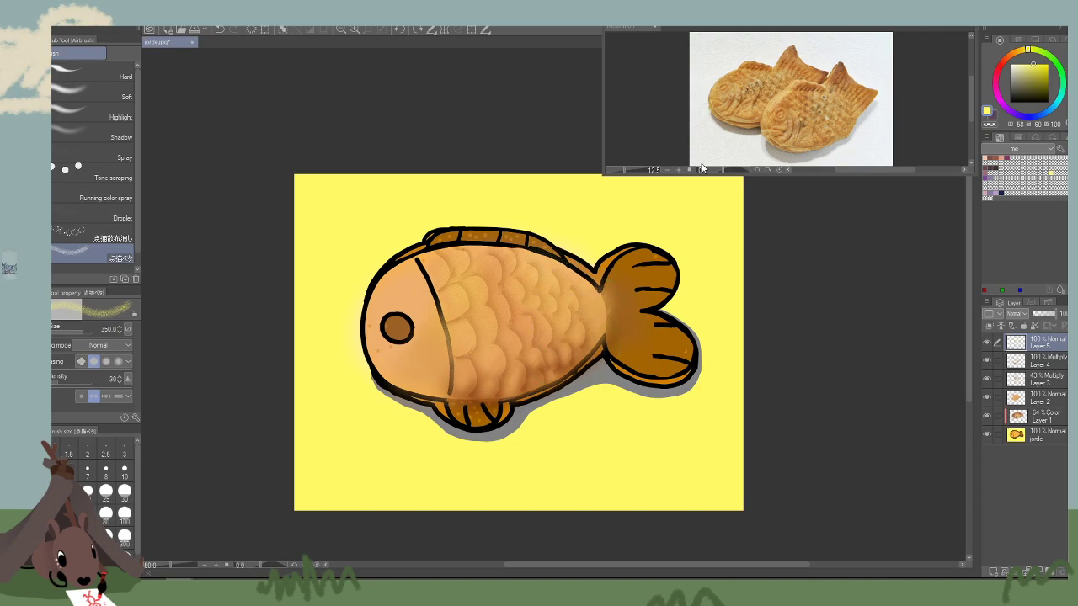
Lower the stipple layer's opacity to 74% and stipple yellow over the head at brush size 150.
key(bracketleft)
key(bracketleft)
click(1050, 314)
key(bracketleft)
key(bracketleft)
drag(417, 277, 387, 345)
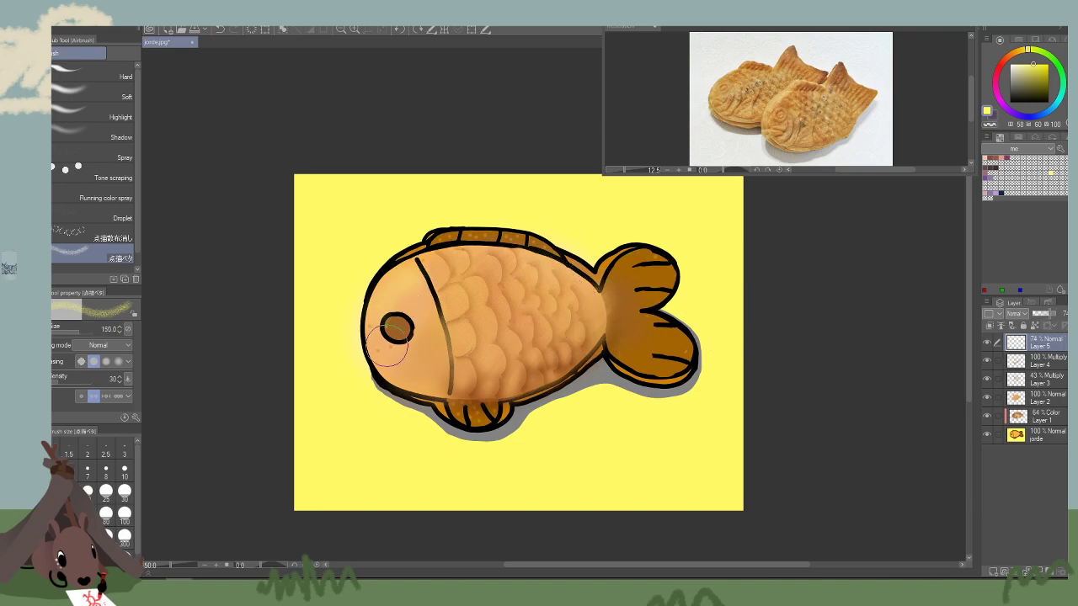
Examine the stippled pastry texture on the scales both up close and with the whole drawing in view.
click(354, 31)
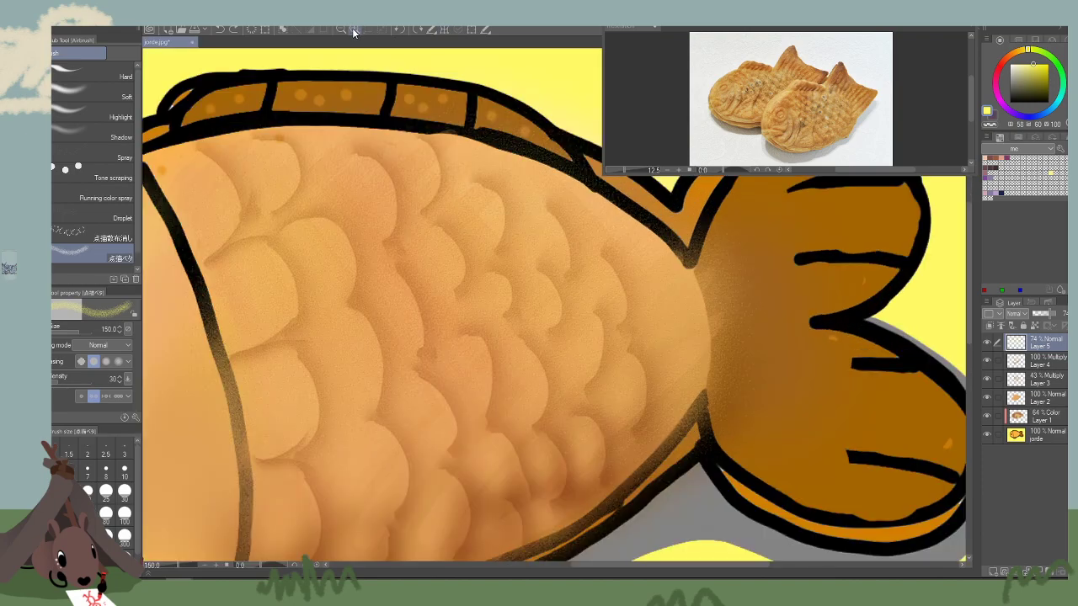
click(353, 30)
click(339, 31)
key(bracketleft)
key(bracketleft)
click(340, 30)
click(340, 30)
click(339, 30)
drag(515, 355, 539, 360)
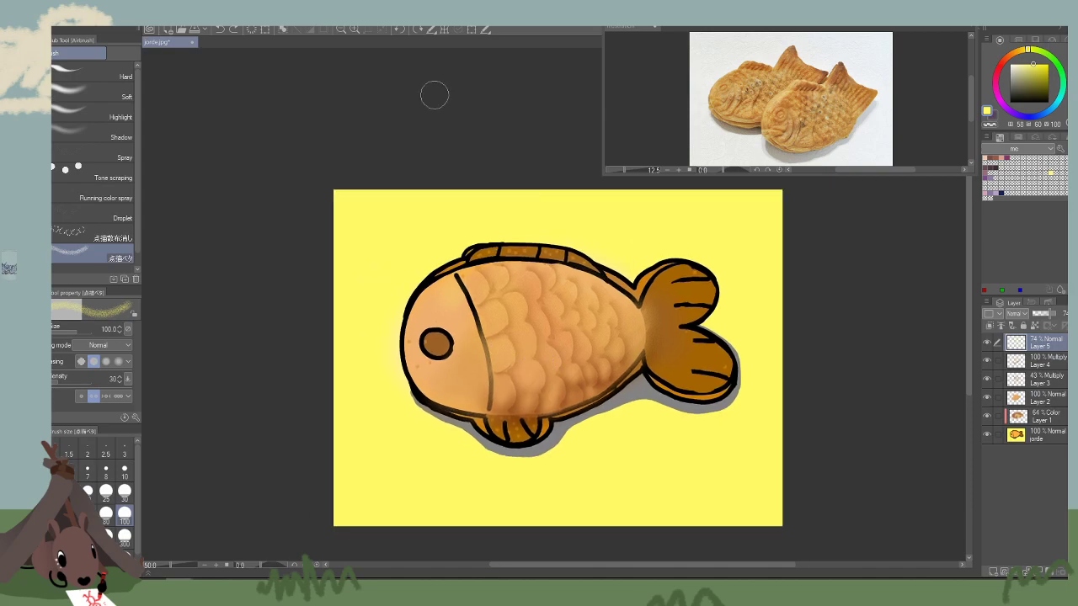
click(351, 31)
click(350, 31)
click(351, 30)
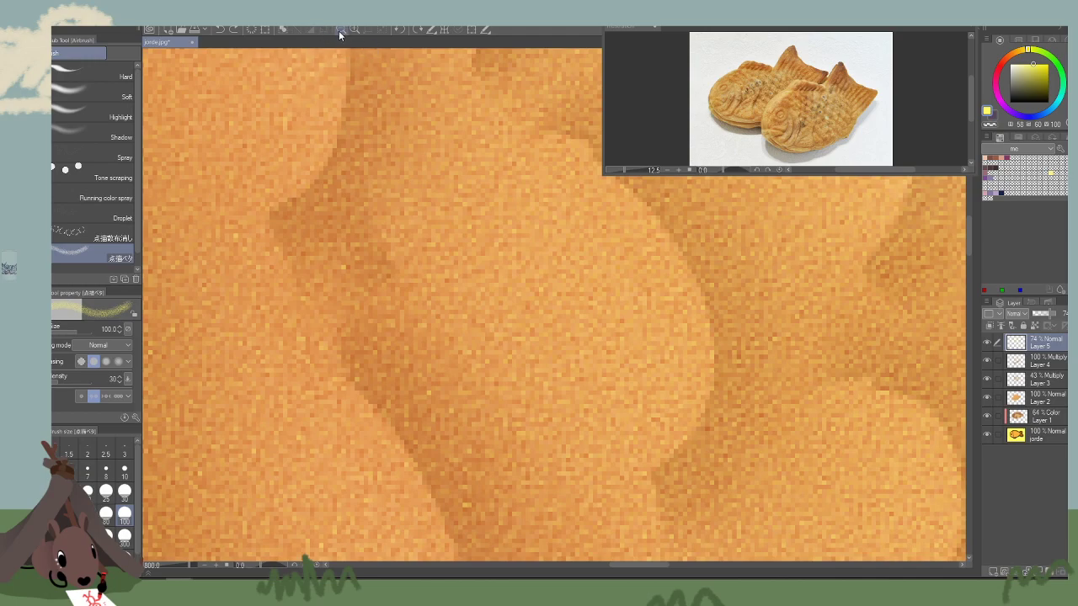
click(340, 30)
click(340, 31)
click(338, 32)
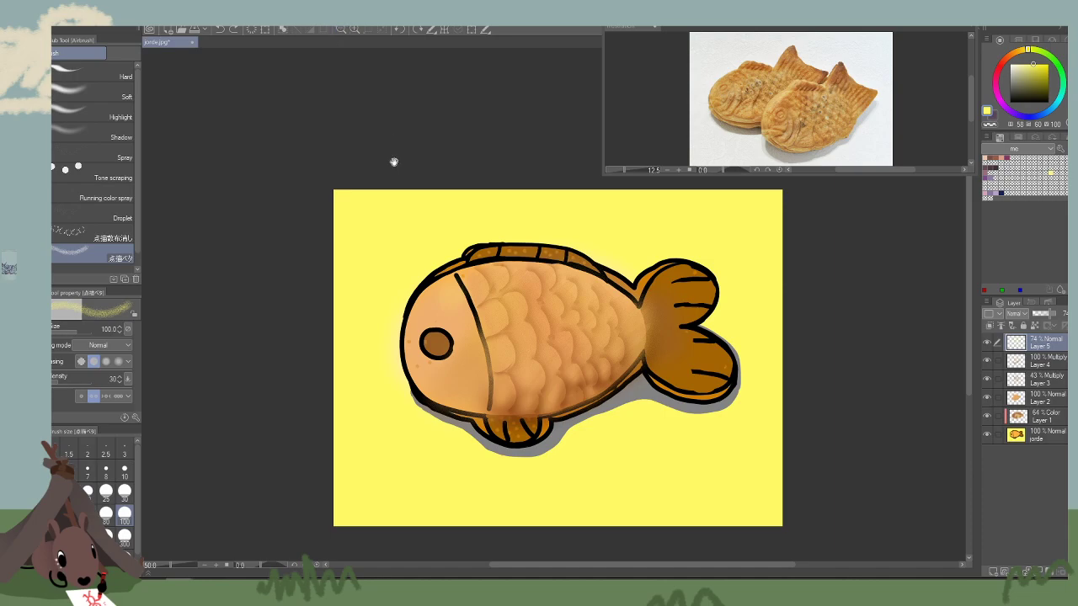
drag(393, 161, 355, 95)
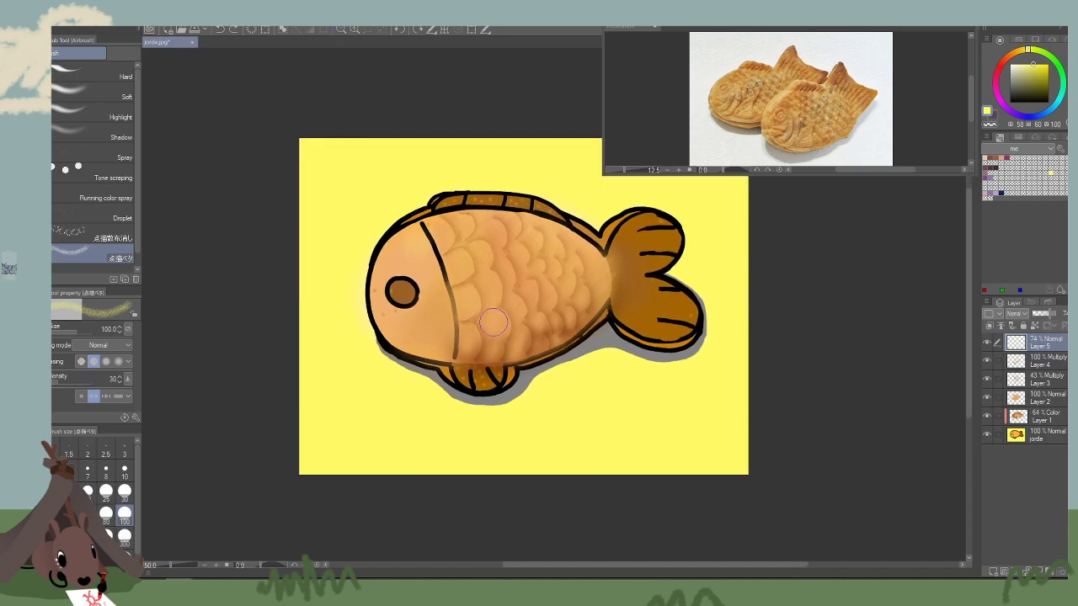
Sample a brown from the tail base and stipple it onto the upper rear scales at brush size 50.
key(bracketleft)
key(bracketleft)
key(bracketleft)
alt+click(607, 295)
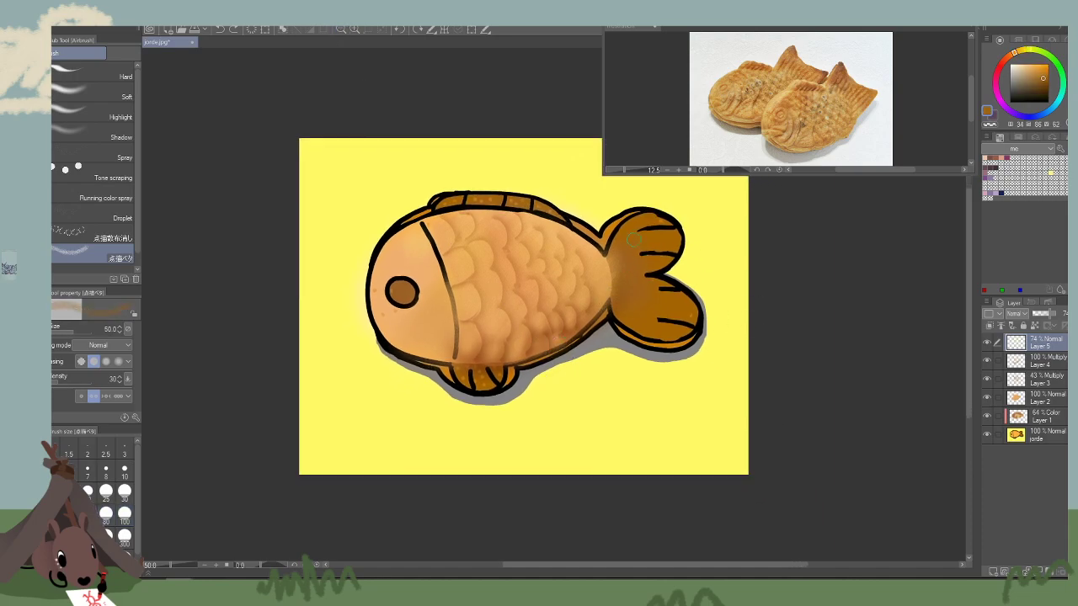
drag(541, 254, 545, 271)
Blend the upper rear scales by stippling sampled lighter and darker oranges at brush sizes 70 to 80.
alt+click(551, 230)
key(bracketright)
key(bracketright)
key(bracketright)
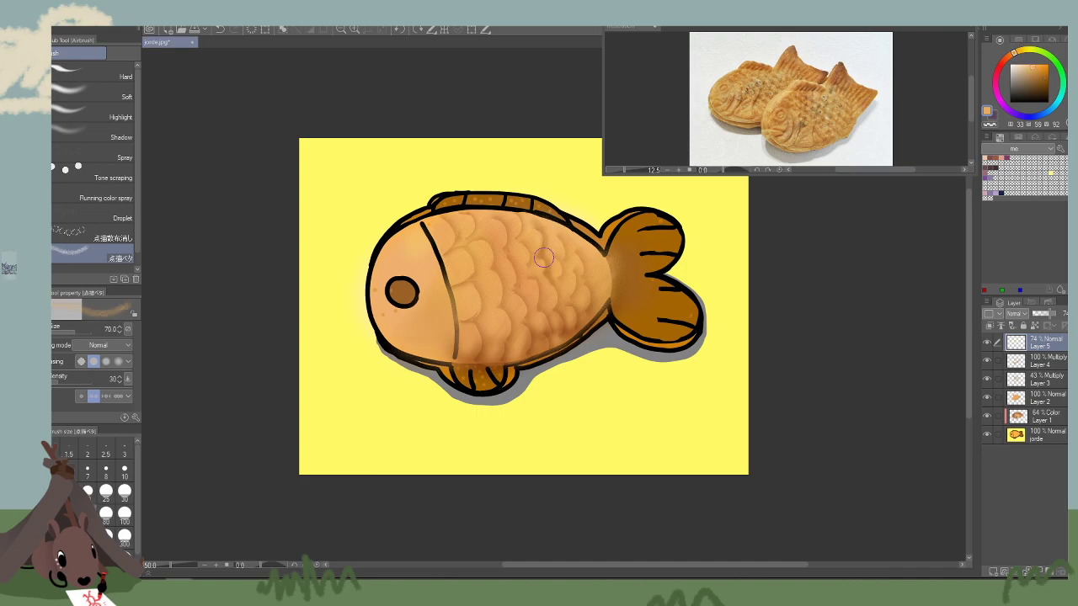
key(bracketright)
alt+click(544, 254)
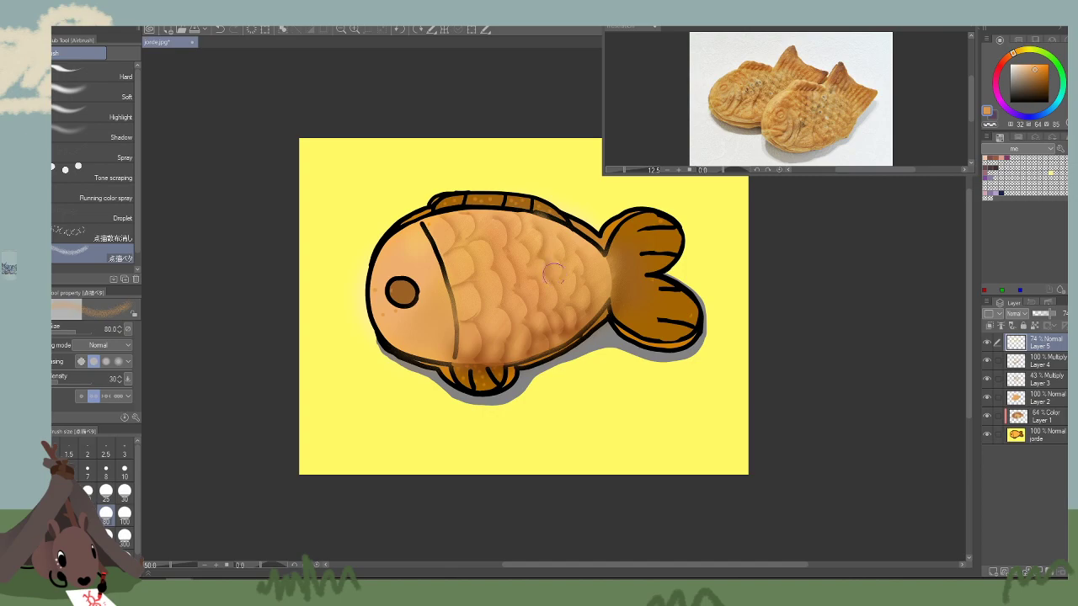
alt+click(644, 253)
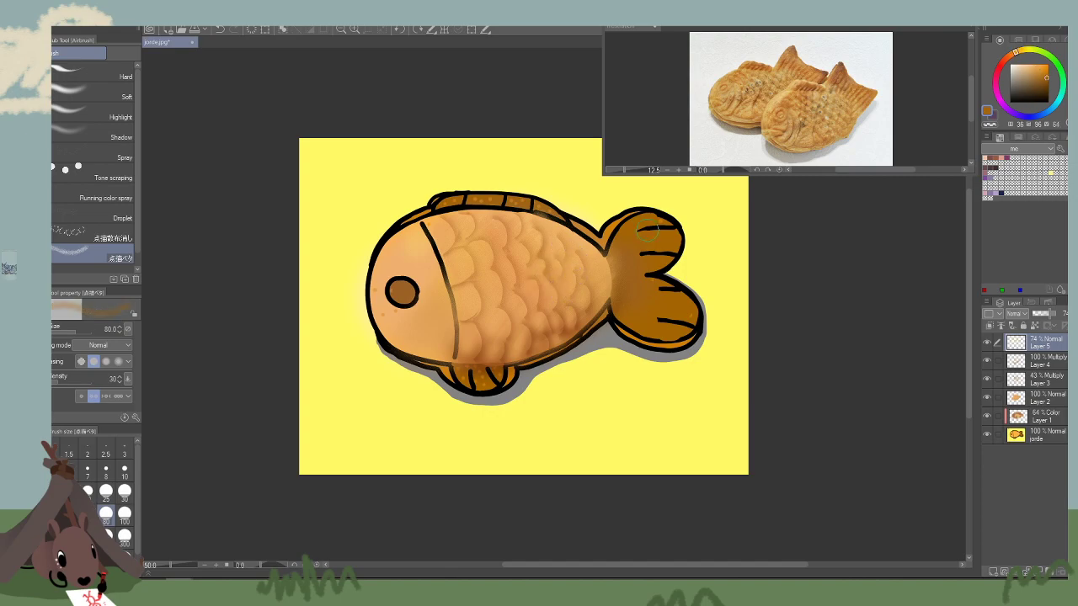
Sample an orange from the lower scales and stipple it along the belly above the bottom fin at size 100.
alt+click(475, 341)
key(bracketright)
key(bracketright)
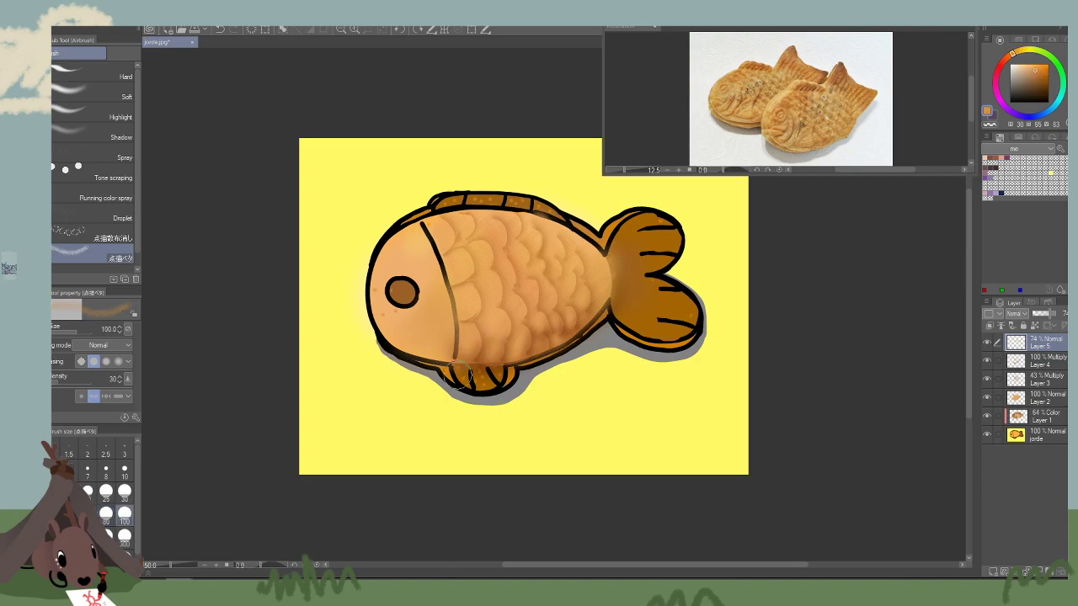
key(bracketright)
Reduce the stippling brush to 12.5 and 3.5 for fine detail on the lower rear scales.
key(bracketleft)
key(bracketleft)
key(bracketleft)
key(bracketleft)
key(bracketleft)
key(bracketleft)
key(bracketleft)
key(bracketleft)
key(bracketleft)
key(bracketleft)
key(bracketleft)
key(bracketleft)
drag(564, 366, 603, 385)
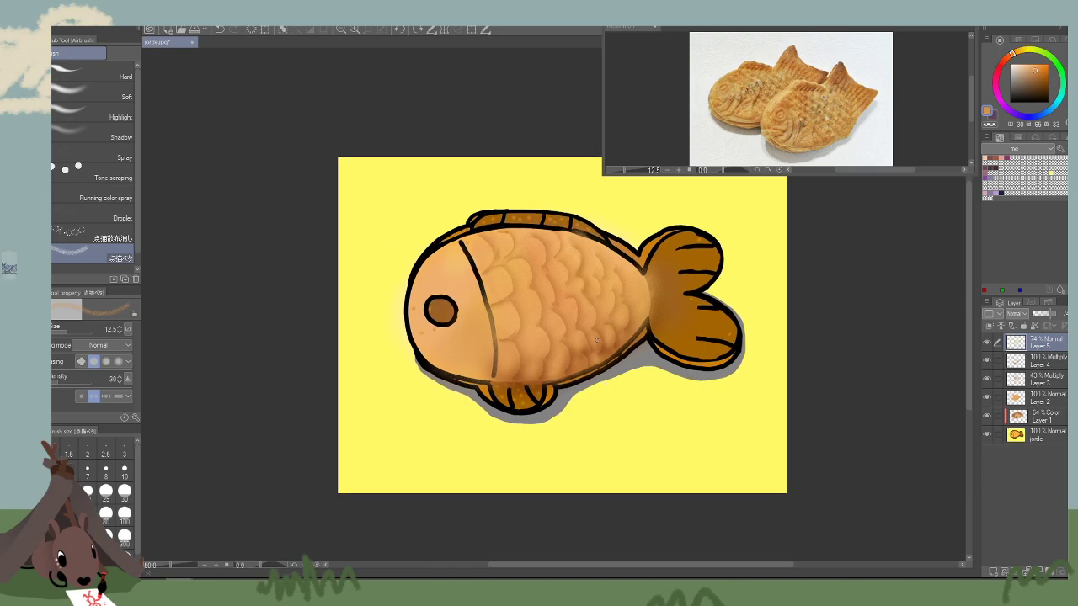
key(bracketleft)
key(bracketleft)
key(bracketleft)
key(bracketleft)
Sample the tail's brown and paint flatly over the tail base with the Lettering God brush at size 80 to 90.
drag(774, 254, 759, 259)
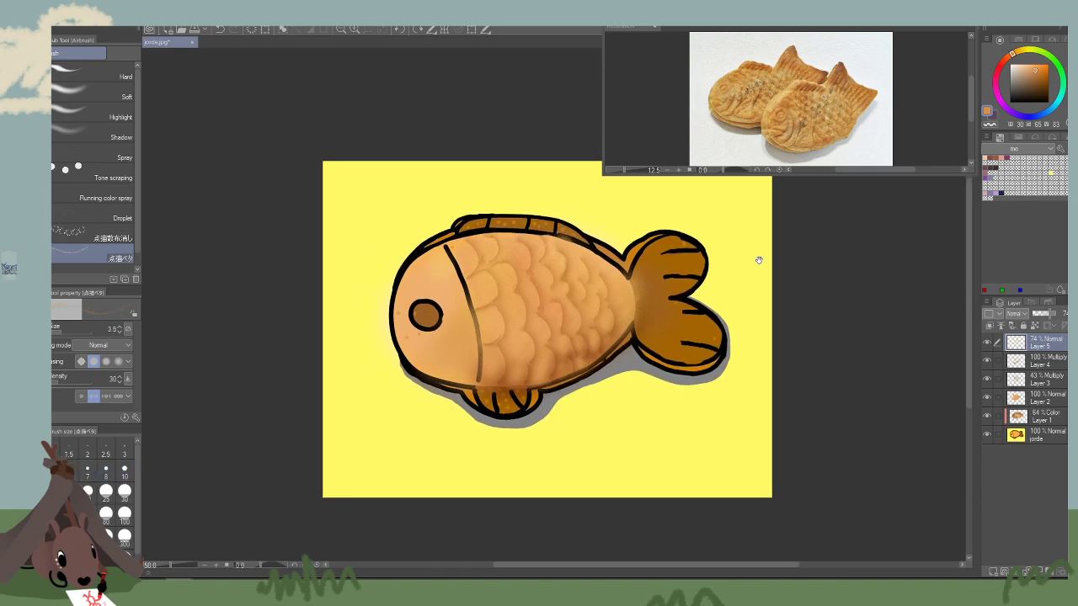
click(37, 174)
click(53, 68)
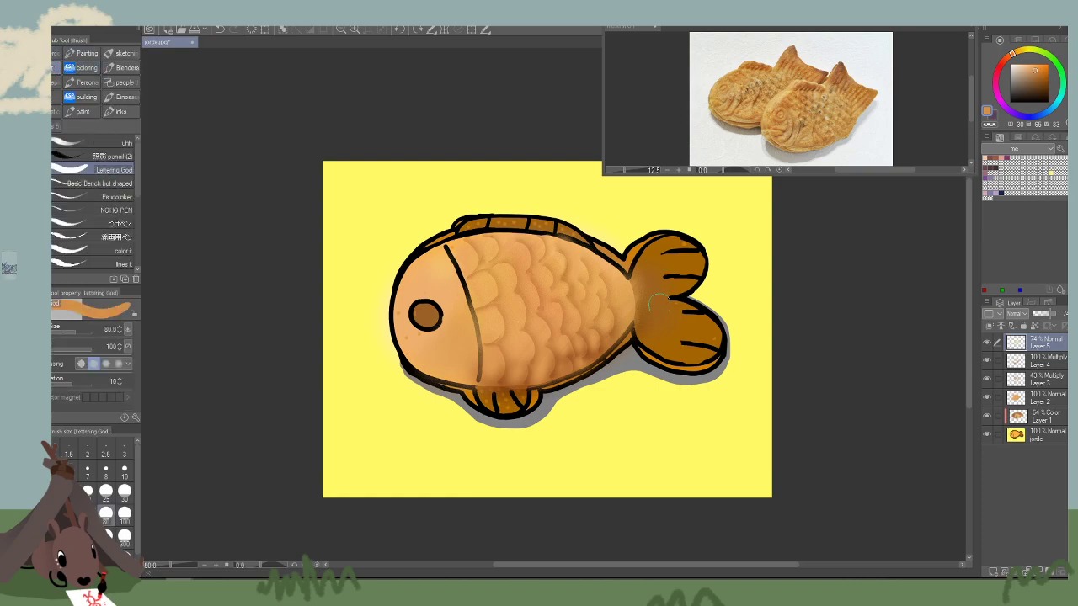
alt+click(662, 322)
key(bracketright)
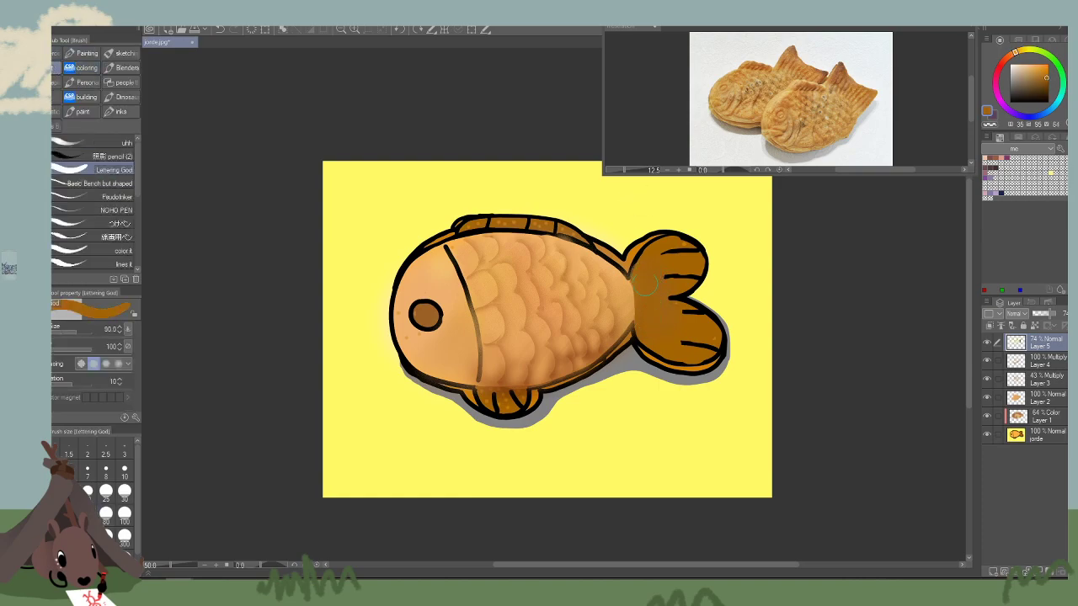
key(bracketright)
key(bracketright)
key(bracketright)
Sample the light orange of the head and undo the trial strokes painted beside the gill line.
alt+click(440, 277)
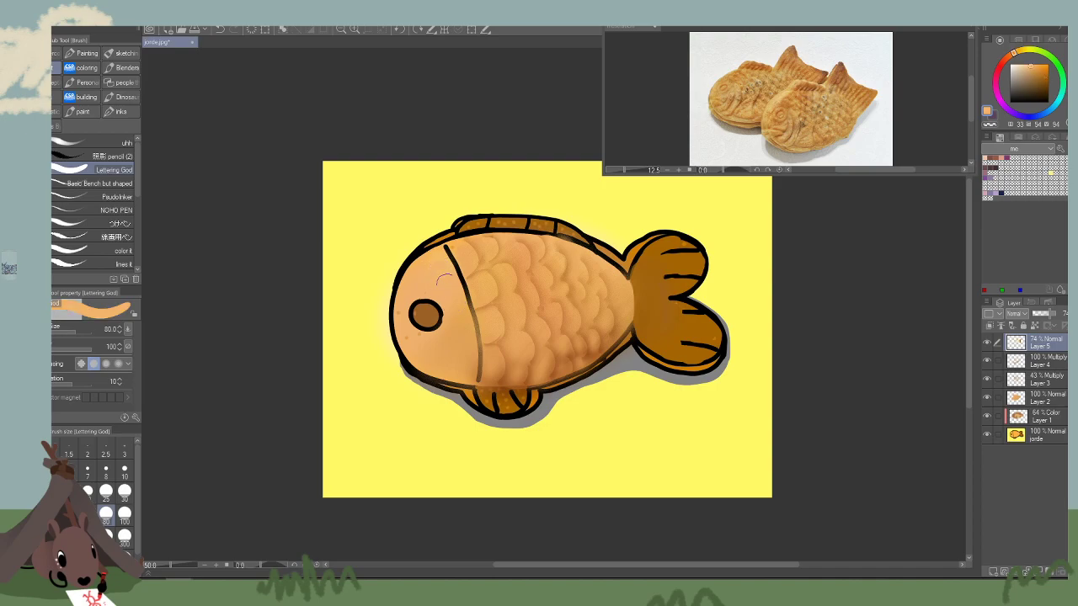
mouse_move(448, 283)
mouse_down()
mouse_move(465, 375)
mouse_move(449, 275)
mouse_up()
key(ctrl+z)
key(ctrl+z)
key(ctrl+z)
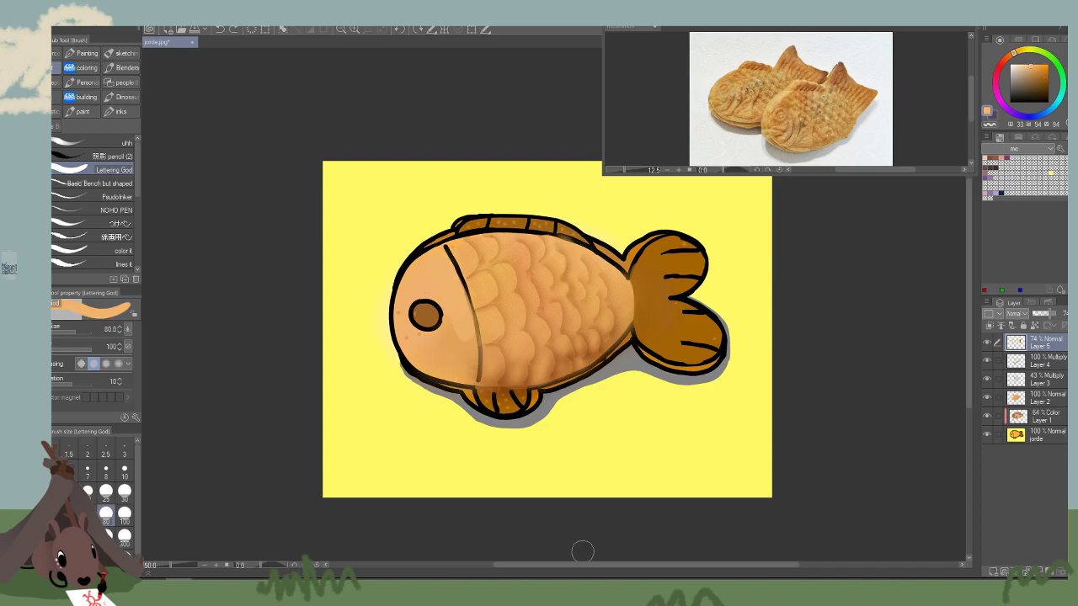
Add a new layer and paint light orange on the head along the gill line at brush sizes 50 to 70.
click(1004, 572)
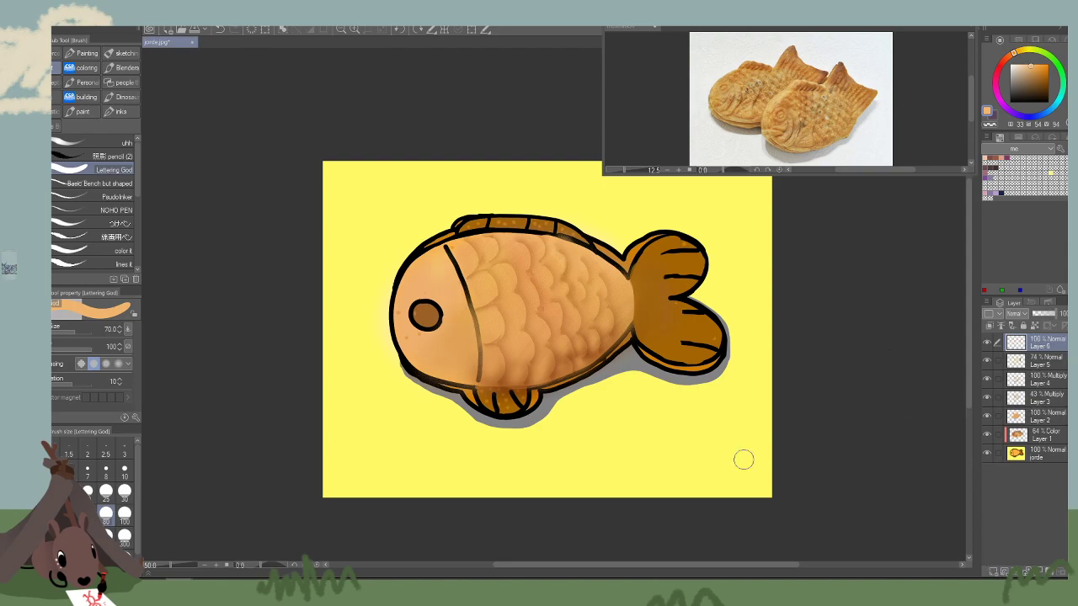
key(bracketleft)
key(bracketleft)
key(bracketleft)
mouse_move(447, 251)
mouse_down()
mouse_move(476, 365)
mouse_move(473, 379)
mouse_move(459, 378)
mouse_up()
key(bracketright)
key(bracketright)
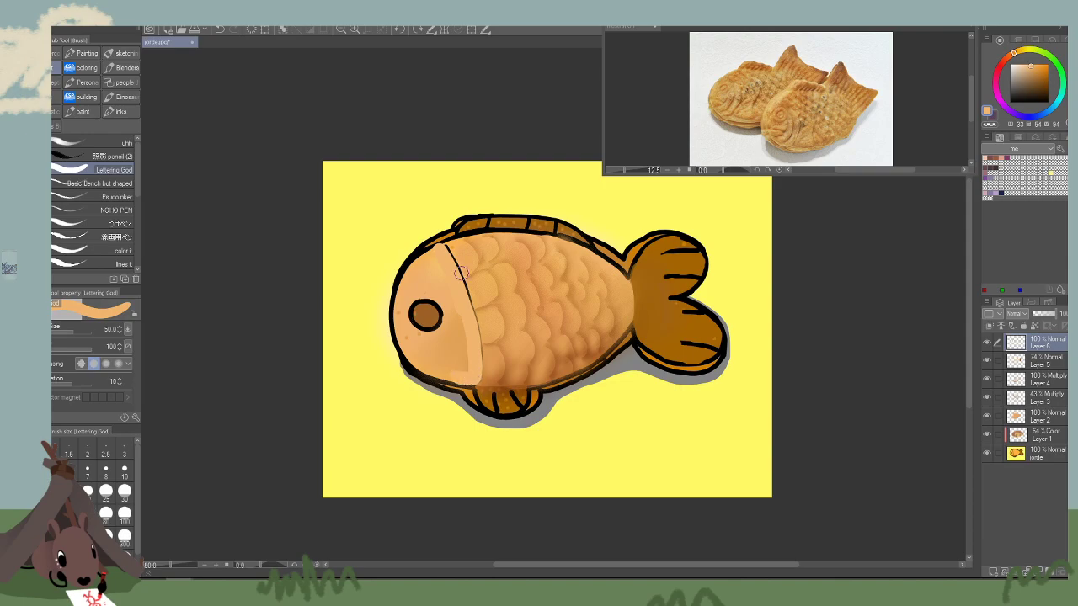
mouse_move(460, 312)
mouse_down()
mouse_move(463, 362)
mouse_move(453, 367)
mouse_up()
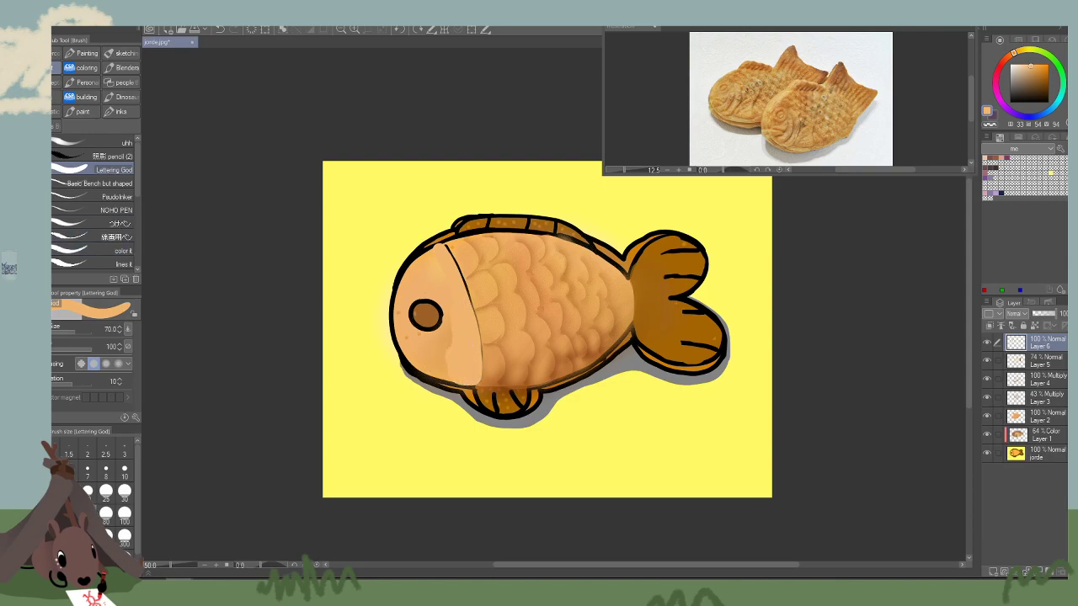
Smooth the whole head to an even light orange using the Soft airbrush at size 70.
key(b)
click(92, 97)
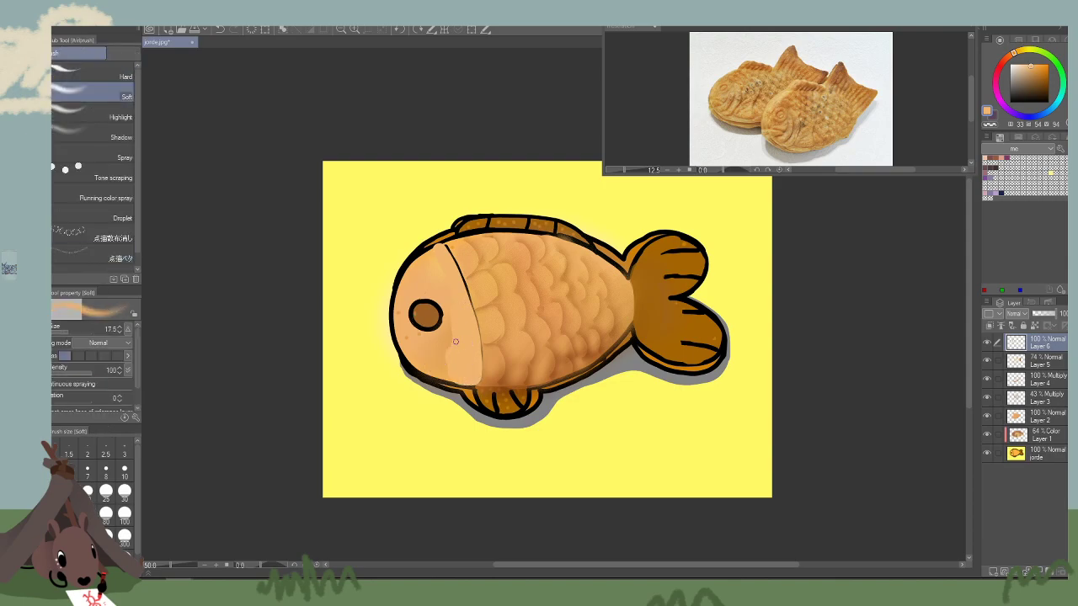
key(bracketright)
key(bracketright)
key(bracketright)
key(bracketright)
key(bracketright)
key(bracketright)
key(bracketright)
mouse_move(456, 311)
mouse_down()
mouse_move(434, 254)
mouse_move(426, 258)
mouse_move(452, 318)
mouse_move(451, 374)
mouse_up()
drag(917, 392, 897, 403)
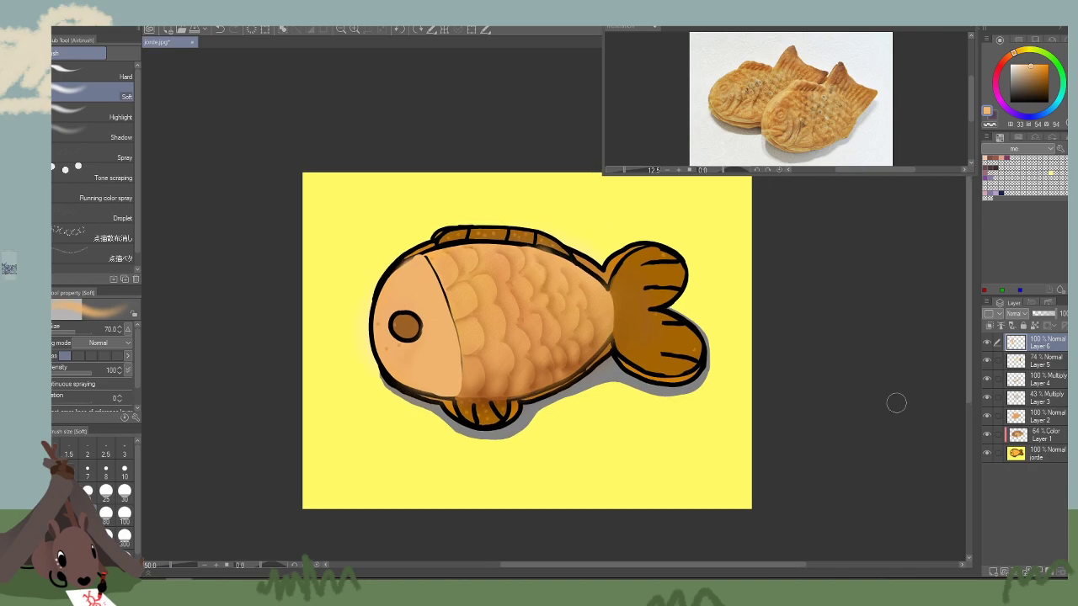
Dot small darker orange specks over the head with the Lettering God brush at size 17.5, sampling oranges from the body.
key(bracketleft)
key(bracketleft)
key(bracketleft)
key(b)
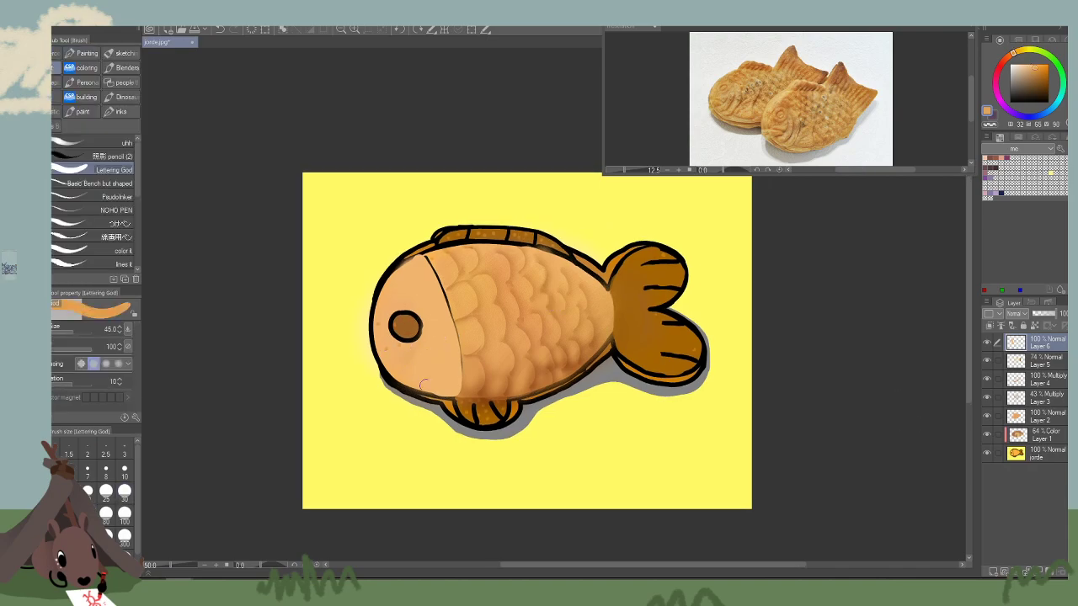
key(bracketleft)
key(bracketleft)
key(bracketleft)
key(bracketleft)
alt+click(462, 290)
alt+click(605, 310)
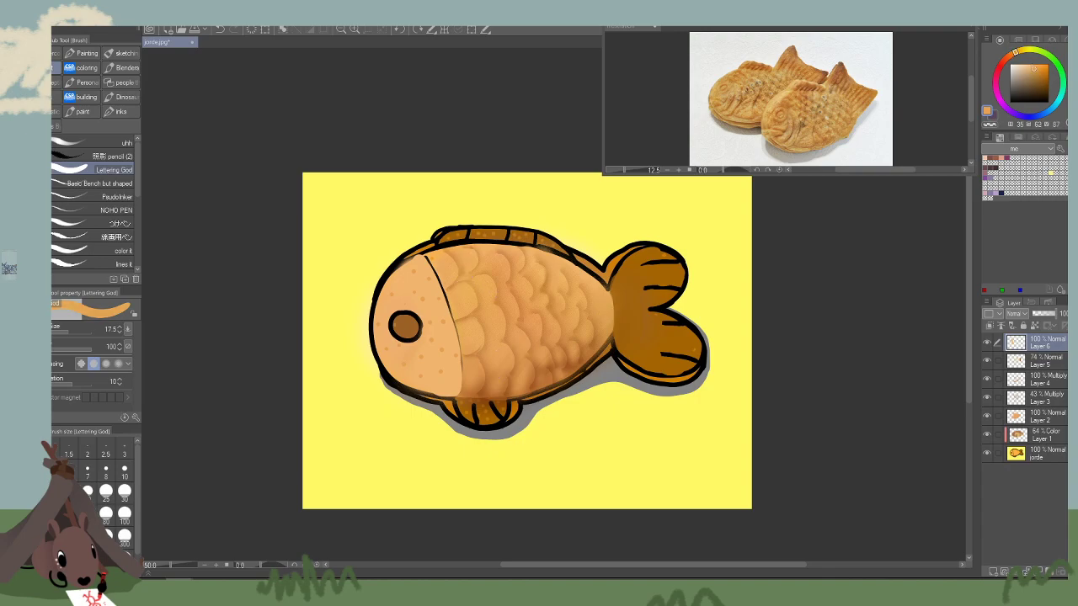
alt+click(514, 383)
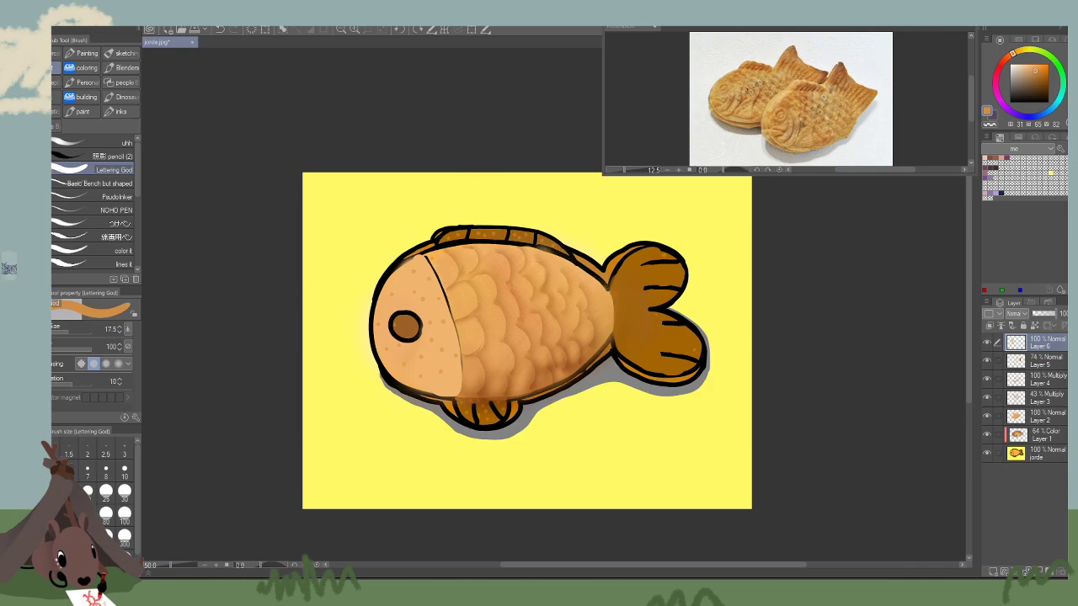
Close the taiyaki photo reference illustration without saving it.
click(655, 27)
click(654, 26)
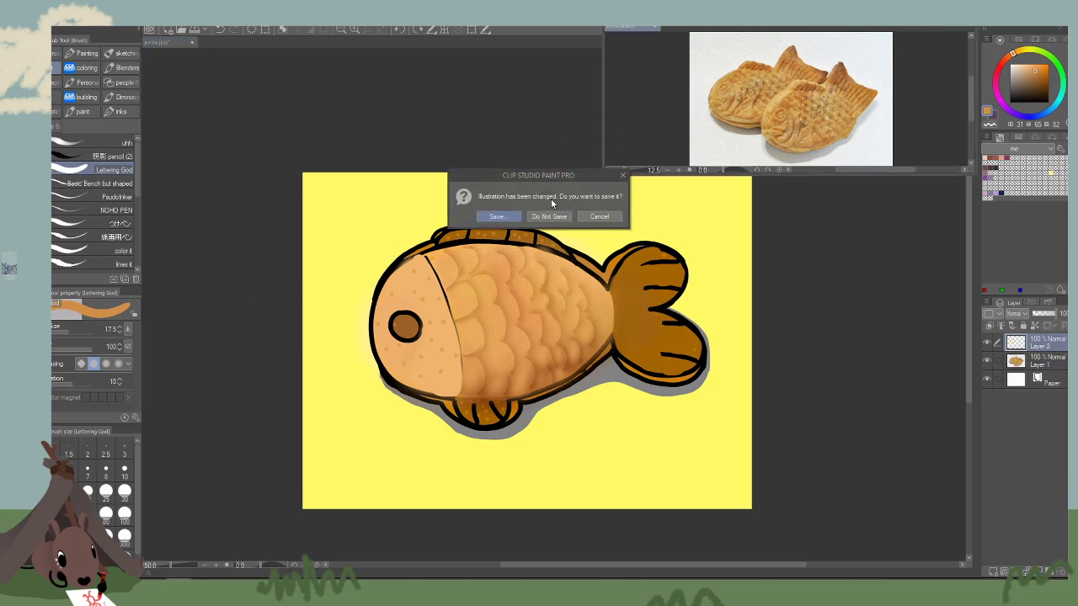
click(545, 217)
click(546, 216)
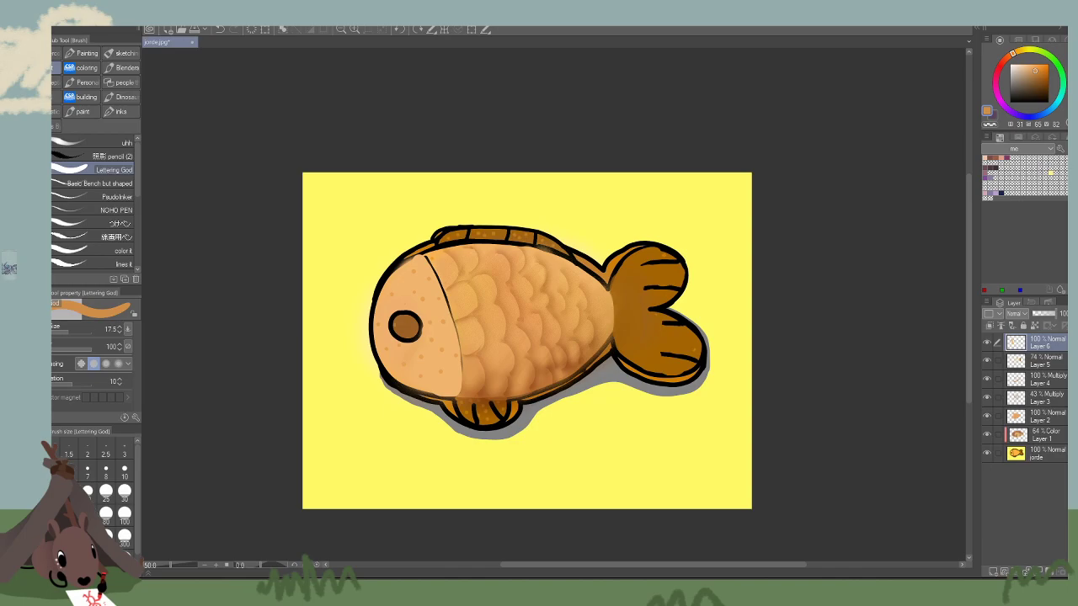
Sample the tail's brown, add a new layer and spray a Soft airbrush spot below the tail at size 450.
key(b)
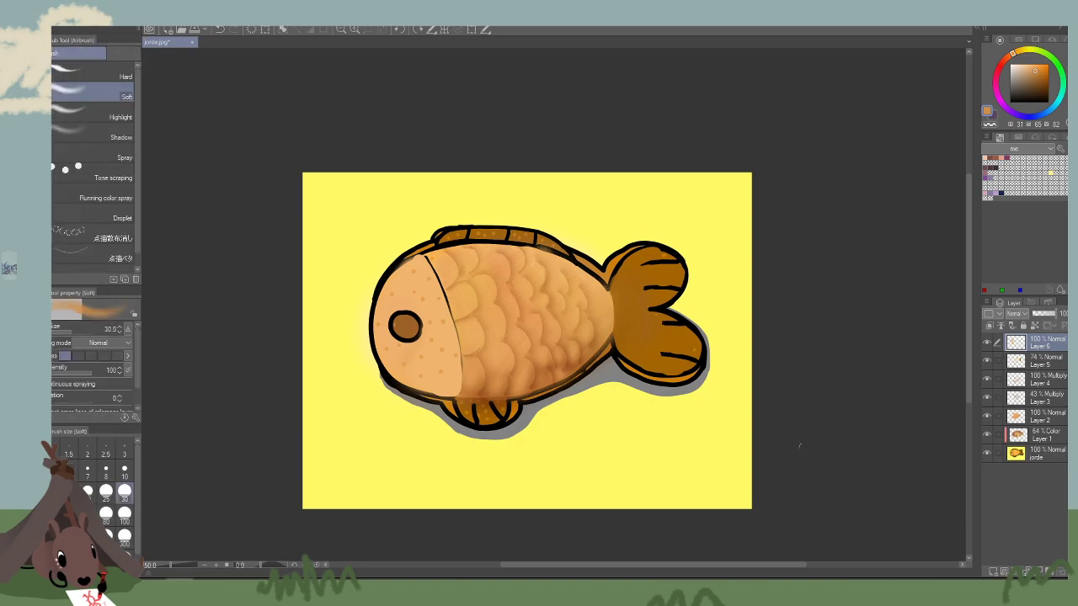
alt+click(668, 358)
key(bracketright)
key(bracketright)
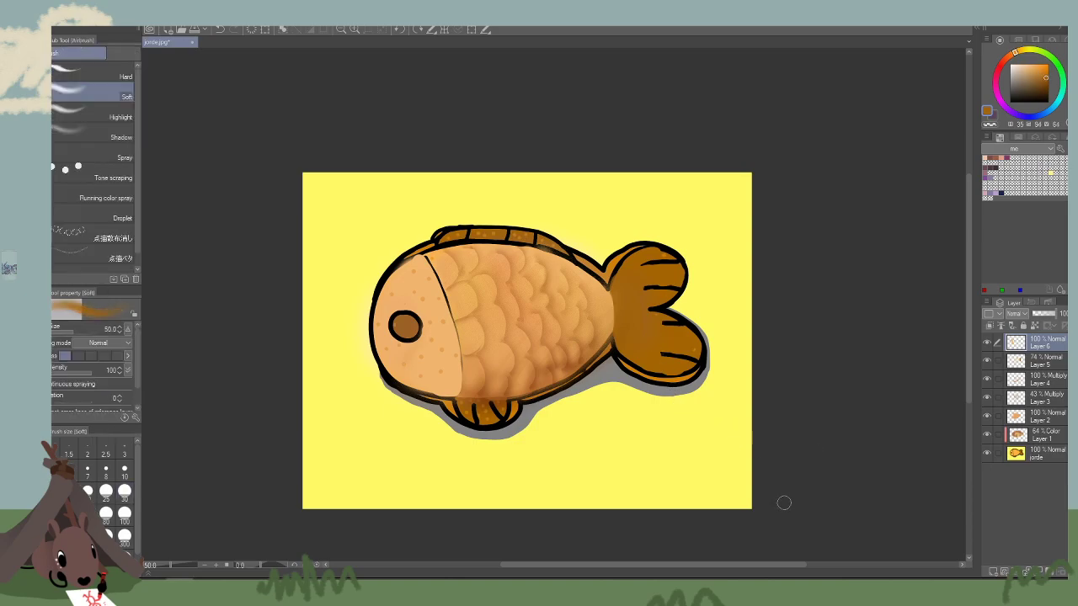
key(bracketright)
key(bracketright)
key(bracketright)
key(bracketright)
key(bracketright)
key(bracketright)
key(ctrl+shift+n)
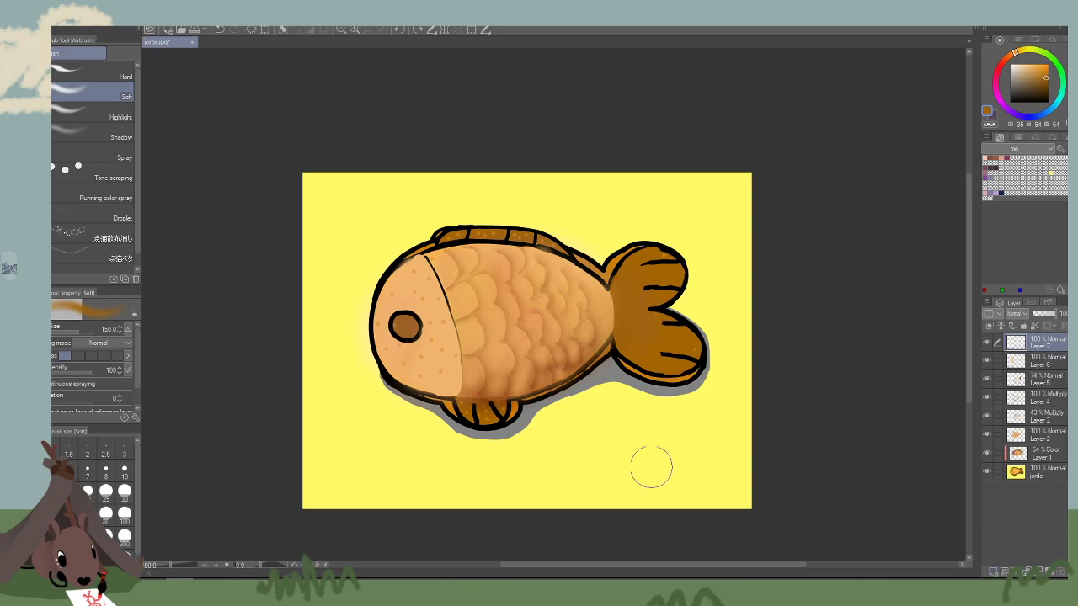
key(bracketright)
key(bracketright)
key(bracketright)
key(bracketright)
key(bracketright)
key(bracketright)
drag(650, 453, 650, 453)
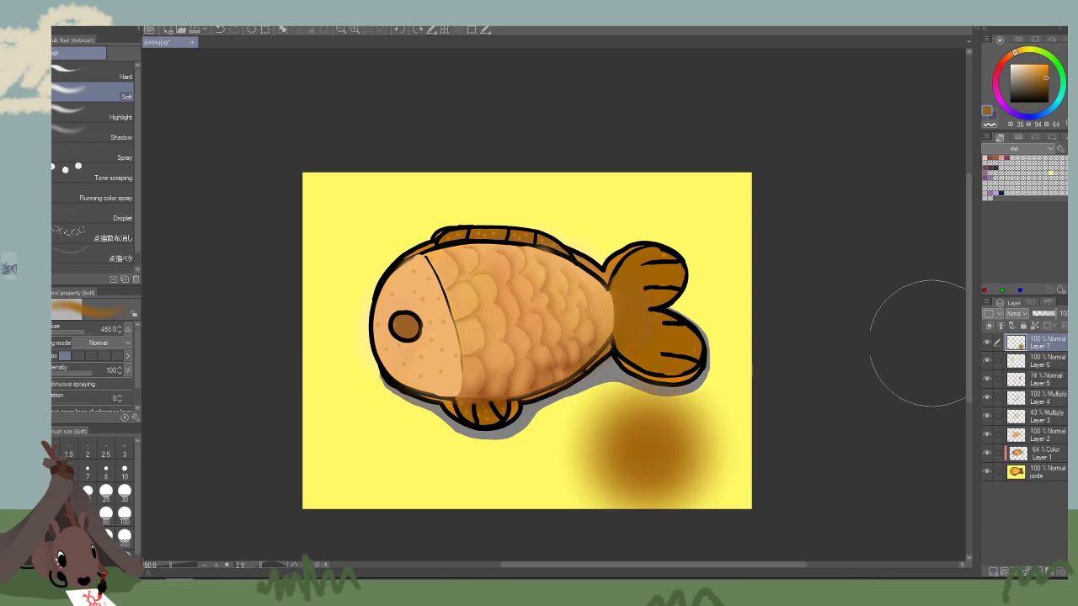
Cut a crisp diagonal upper edge into the soft brown spot with the Hard eraser at size 200.
key(e)
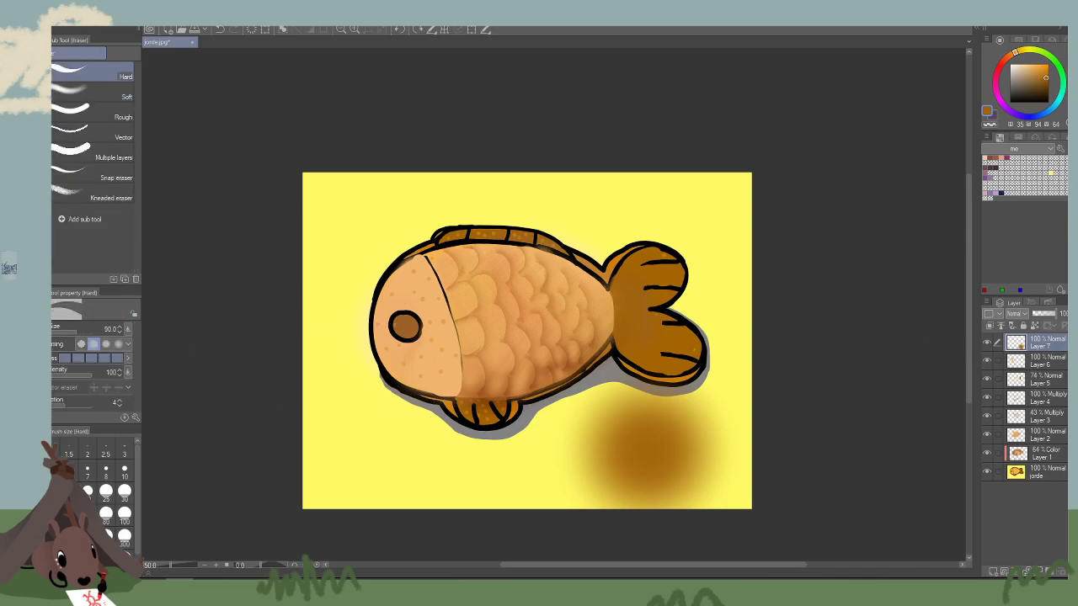
drag(931, 369, 939, 271)
key(bracketright)
key(bracketright)
key(bracketright)
key(bracketright)
key(bracketright)
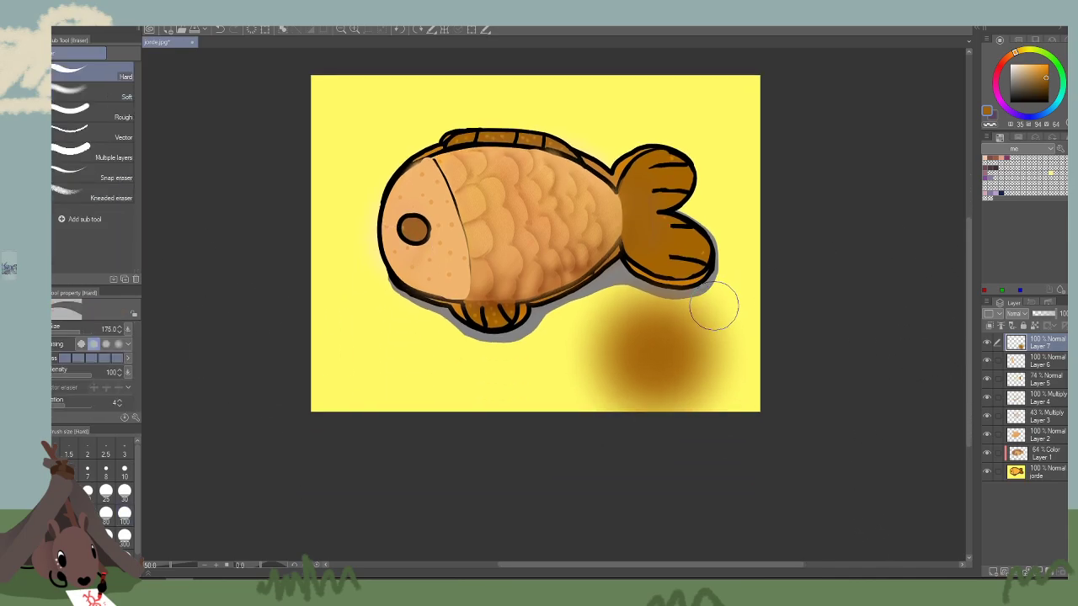
mouse_move(766, 289)
mouse_down()
mouse_move(615, 330)
mouse_move(589, 314)
mouse_up()
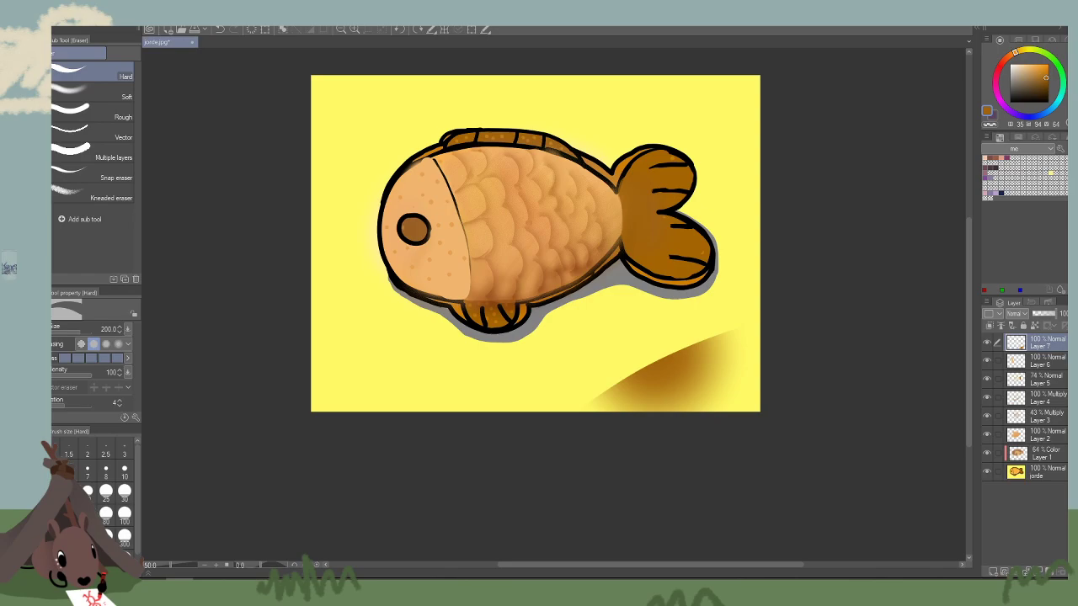
Hide the jorde base layer, then merge Layers 5 to 7 and delete the merged layer.
key(b)
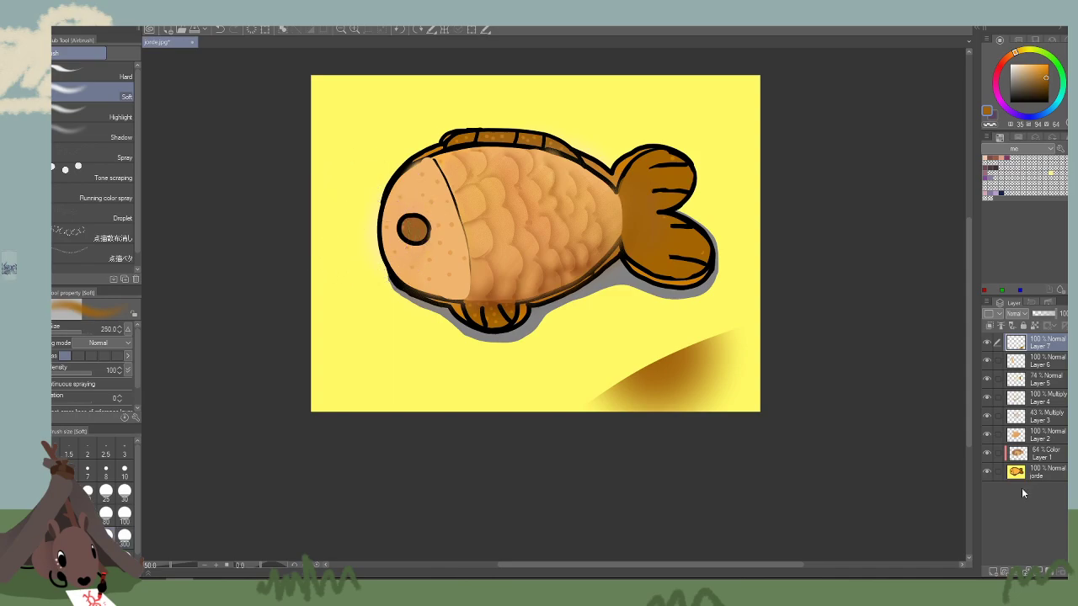
click(987, 472)
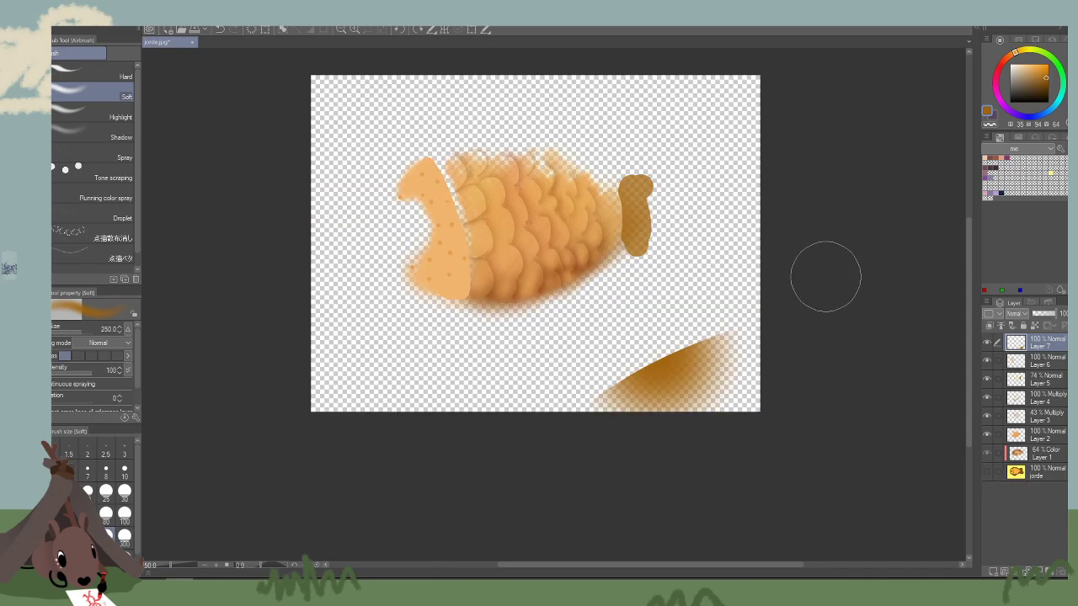
shift+click(1045, 379)
right_click(1044, 380)
click(1031, 334)
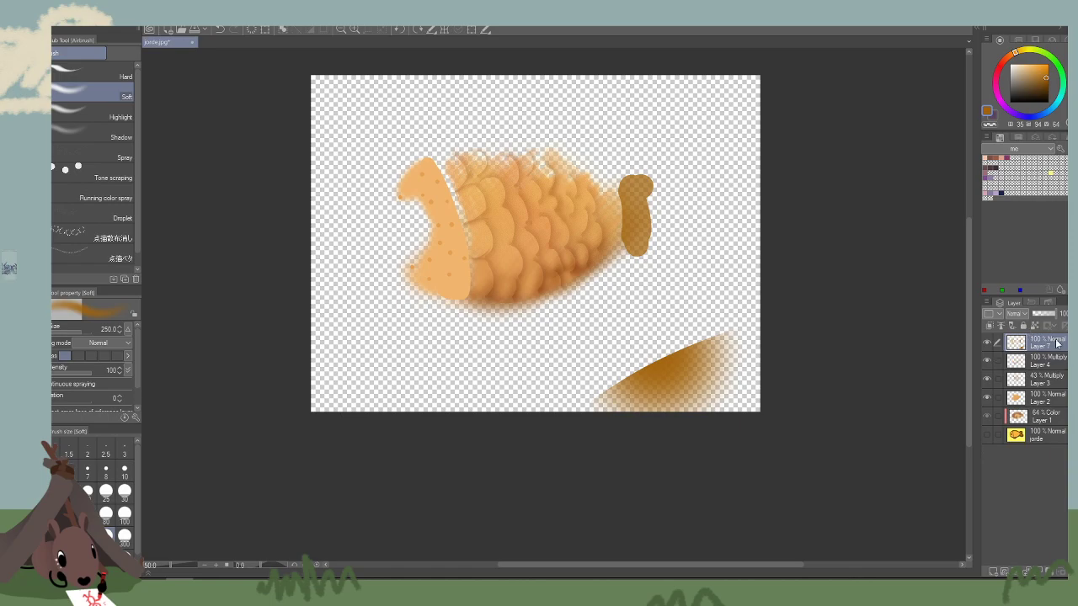
click(1071, 569)
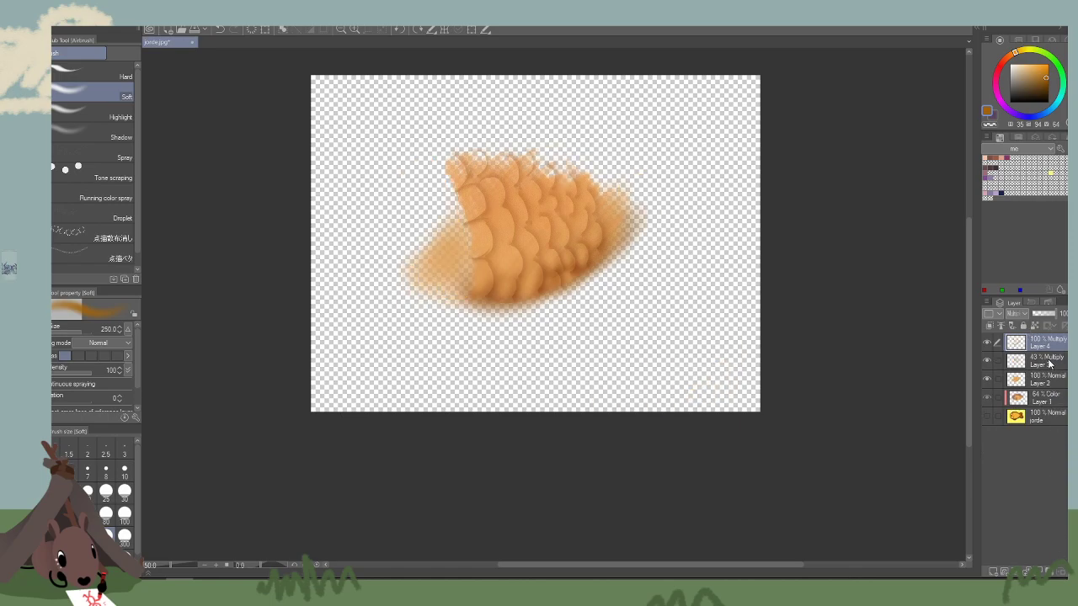
Merge all the remaining layers into one and clear its contents to leave an empty canvas.
shift+click(1053, 416)
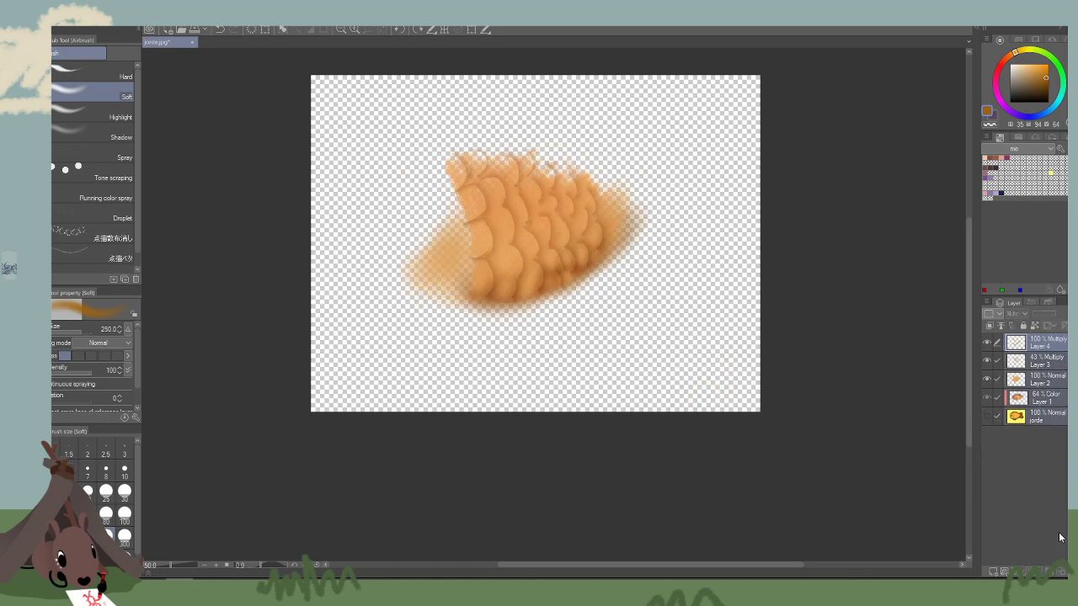
right_click(1036, 377)
click(1026, 320)
key(Delete)
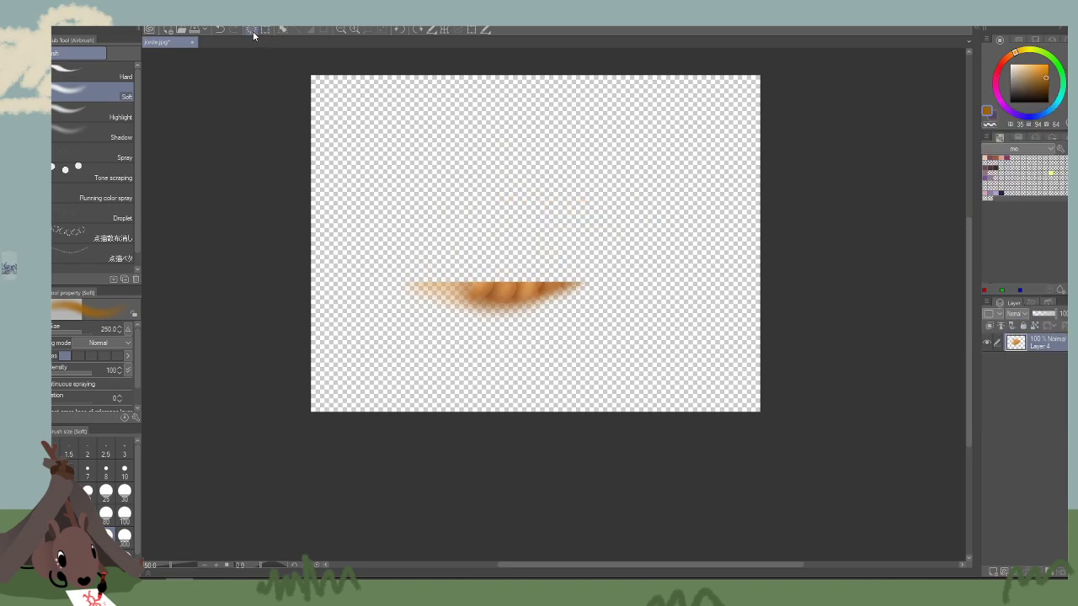
mouse_move(349, 303)
mouse_down()
mouse_move(591, 149)
mouse_move(678, 111)
mouse_move(576, 151)
mouse_move(354, 310)
mouse_move(683, 99)
mouse_move(455, 224)
mouse_move(369, 287)
mouse_up()
key(Delete)
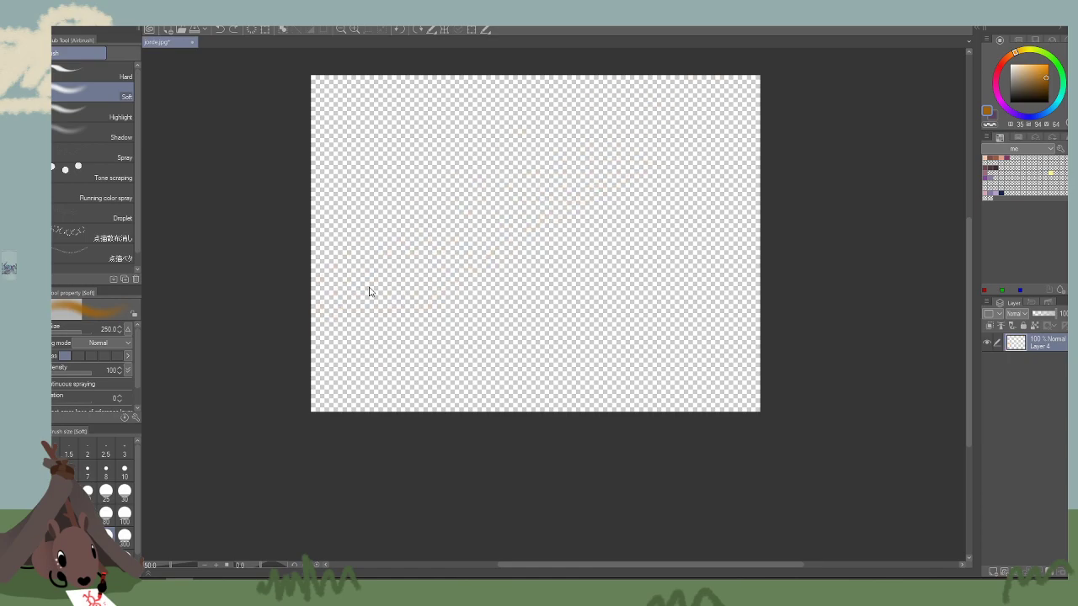
Airbrush a soft brown diagonal band across the empty canvas at size 300.
key(bracketright)
drag(722, 108, 350, 352)
drag(754, 97, 350, 358)
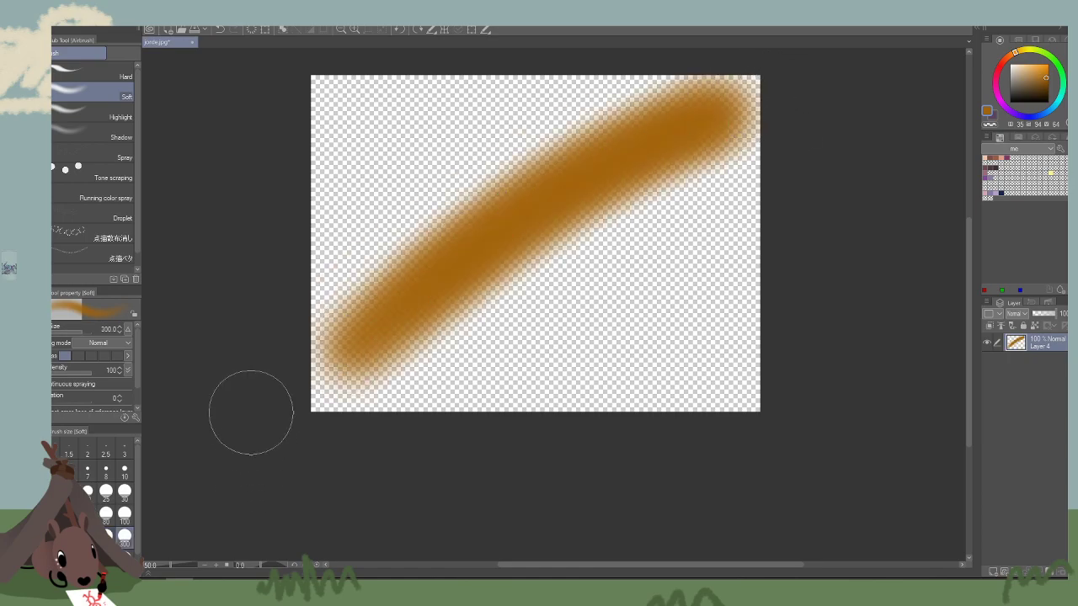
Erase the band's upper side to a crisp edge with the Hard eraser at size 300 and set the layer opacity to 57%.
key(e)
mouse_move(766, 61)
mouse_down()
mouse_move(666, 93)
mouse_move(290, 384)
mouse_move(212, 503)
mouse_up()
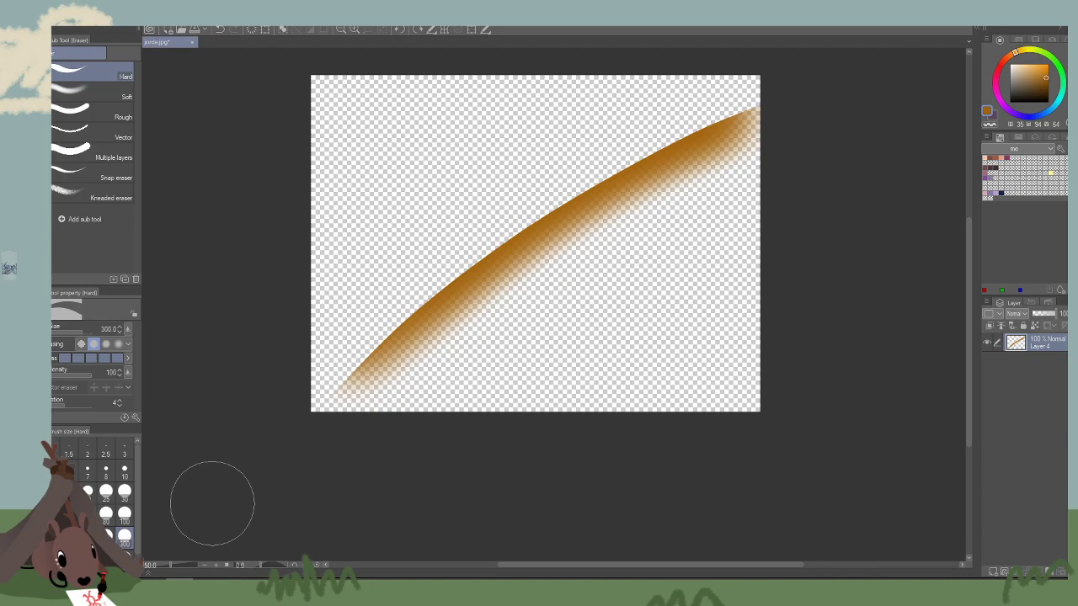
click(1046, 314)
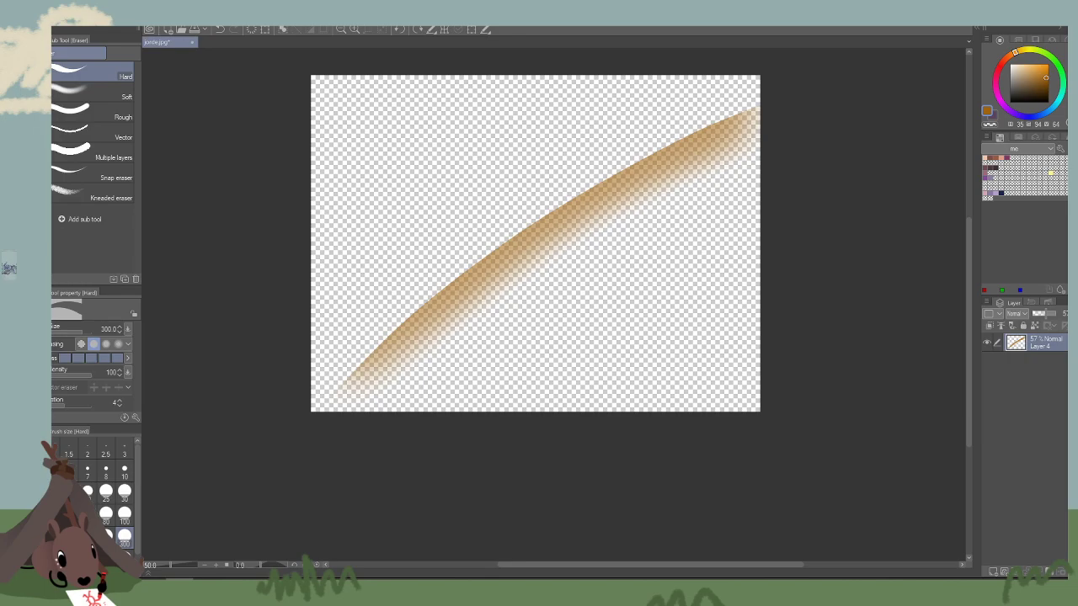
Close the jorde picture without saving and delete its file from the doodle fort folder.
click(193, 43)
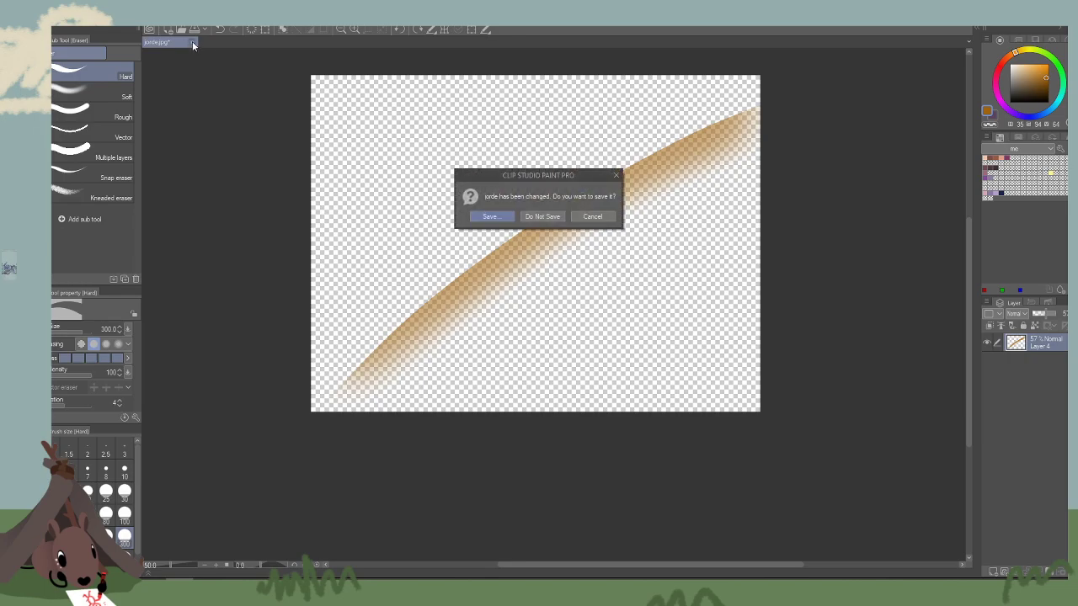
click(544, 216)
click(20, 16)
click(59, 55)
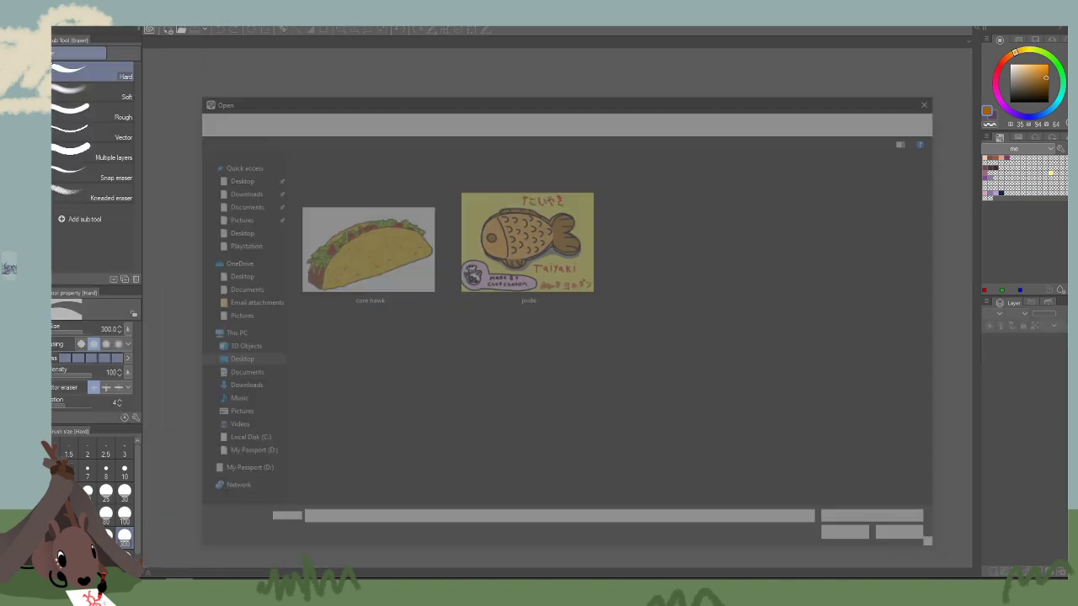
click(553, 252)
right_click(552, 252)
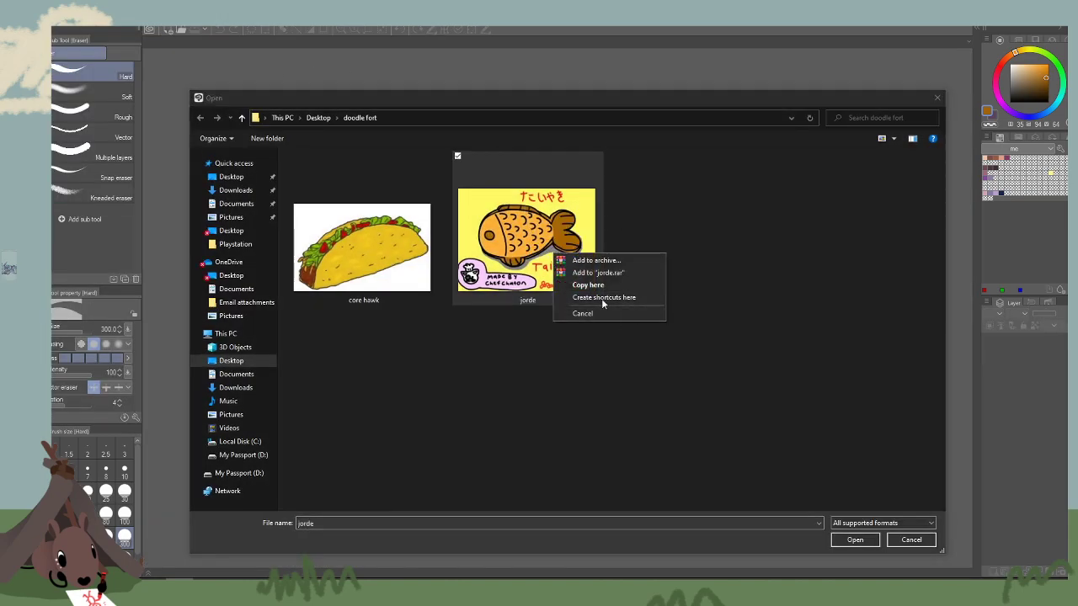
click(582, 313)
right_click(529, 288)
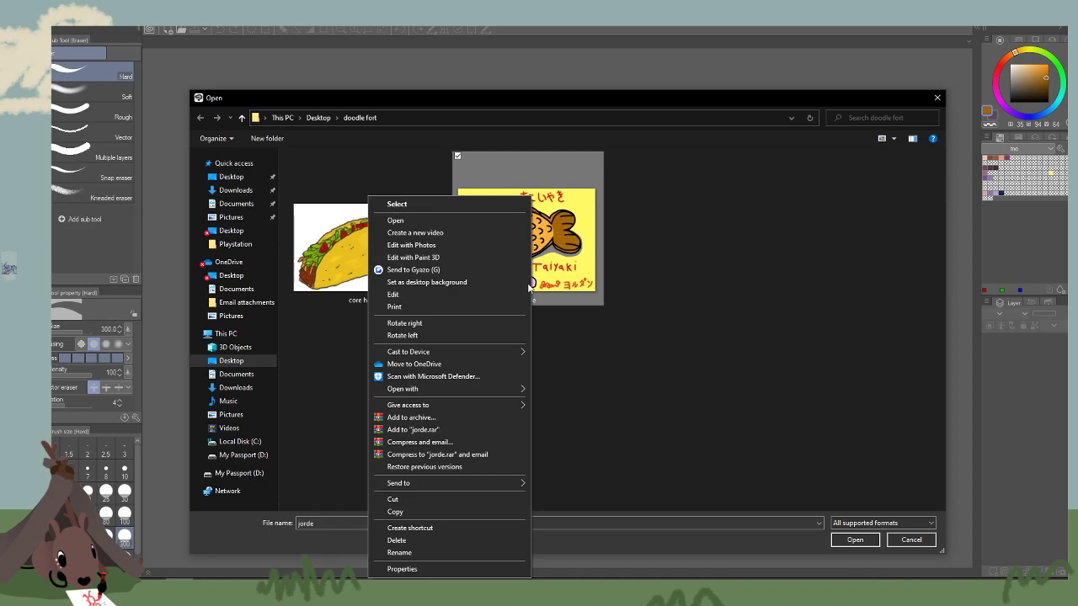
click(446, 540)
Open the core hawk taco picture from the doodle fort folder and undo the stray stroke made on it.
click(373, 199)
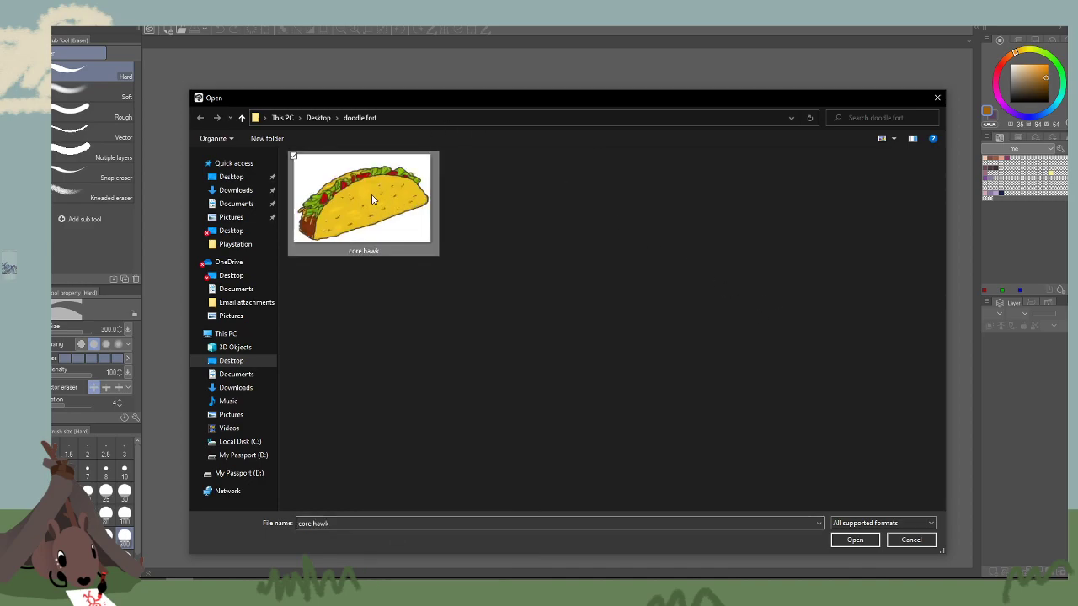
click(856, 542)
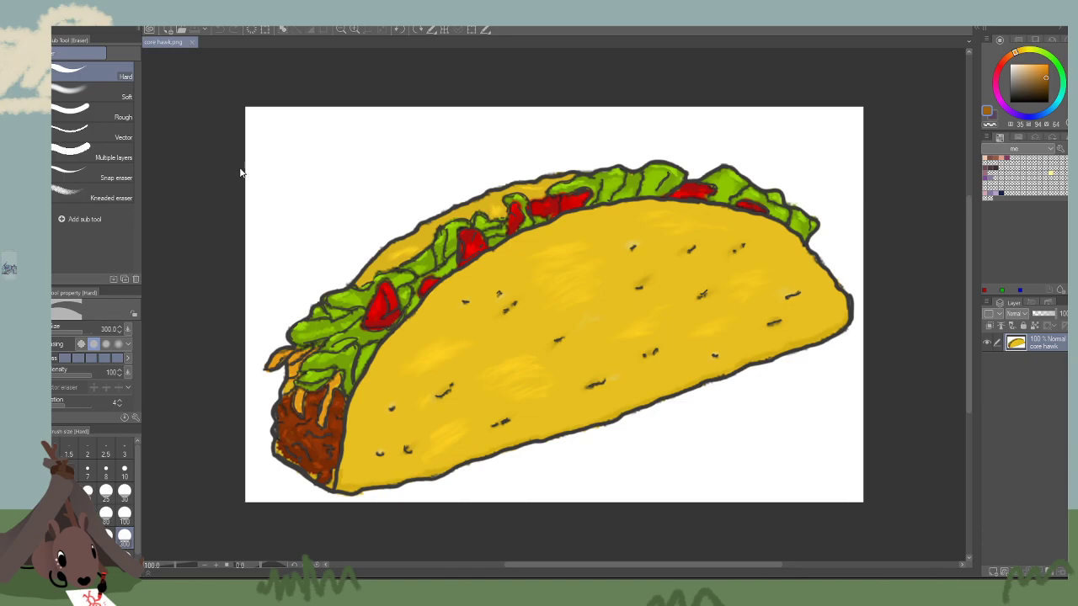
mouse_move(299, 150)
mouse_down()
mouse_move(373, 147)
mouse_move(525, 312)
mouse_move(621, 373)
mouse_move(950, 175)
mouse_up()
key(ctrl+z)
click(356, 29)
click(356, 30)
click(338, 29)
click(339, 29)
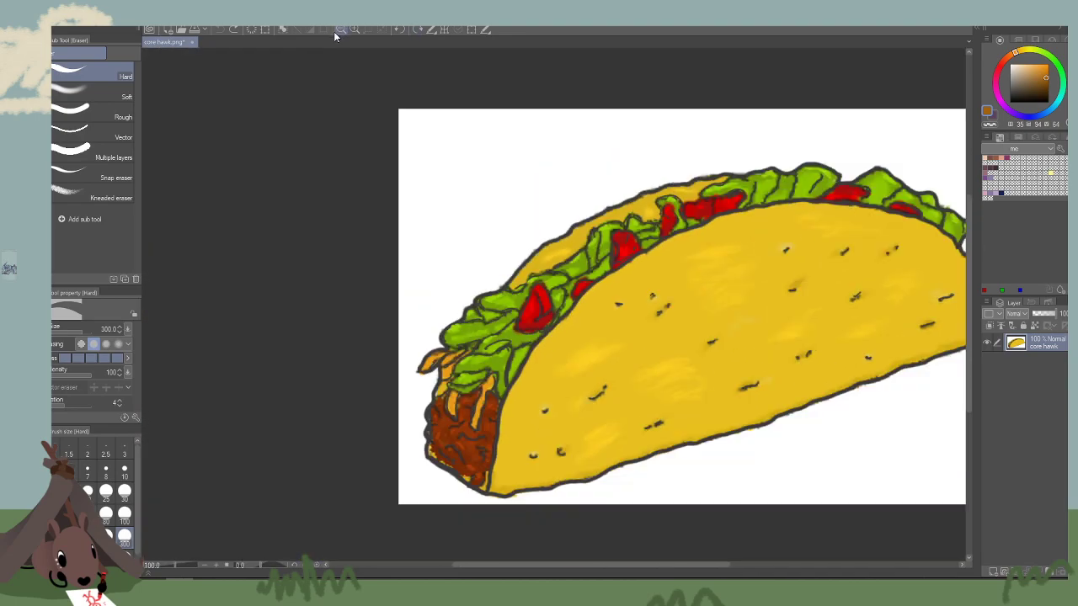
drag(847, 485, 655, 455)
Reduce the Hard eraser to size 45 and add a new layer above the taco picture.
key(bracketleft)
key(bracketleft)
key(bracketleft)
key(bracketleft)
key(bracketleft)
key(bracketleft)
key(bracketleft)
key(bracketleft)
key(bracketleft)
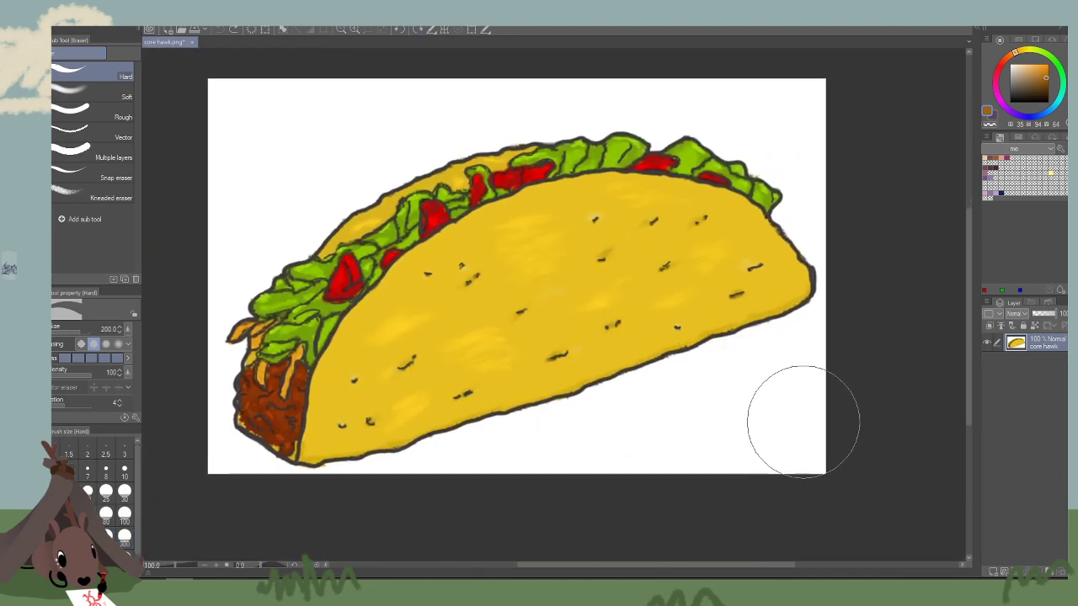
key(bracketleft)
key(bracketleft)
key(bracketleft)
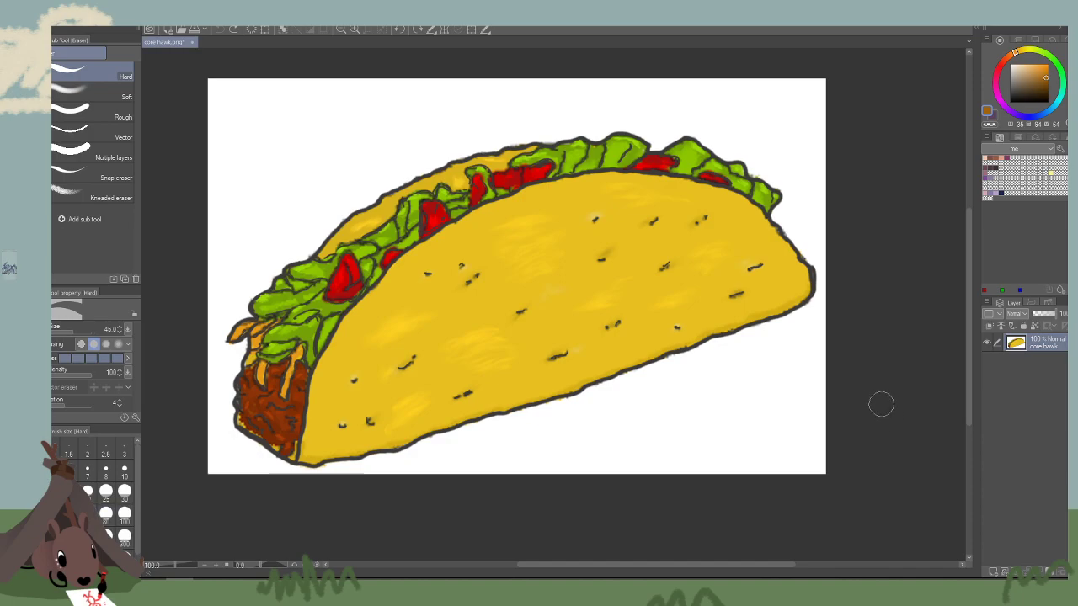
key(b)
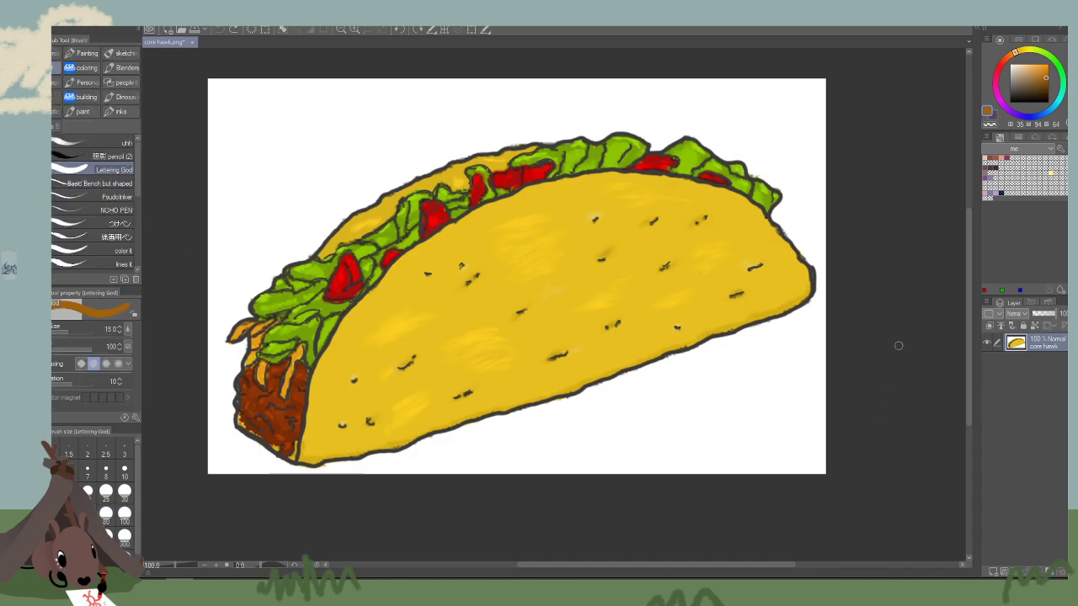
click(995, 572)
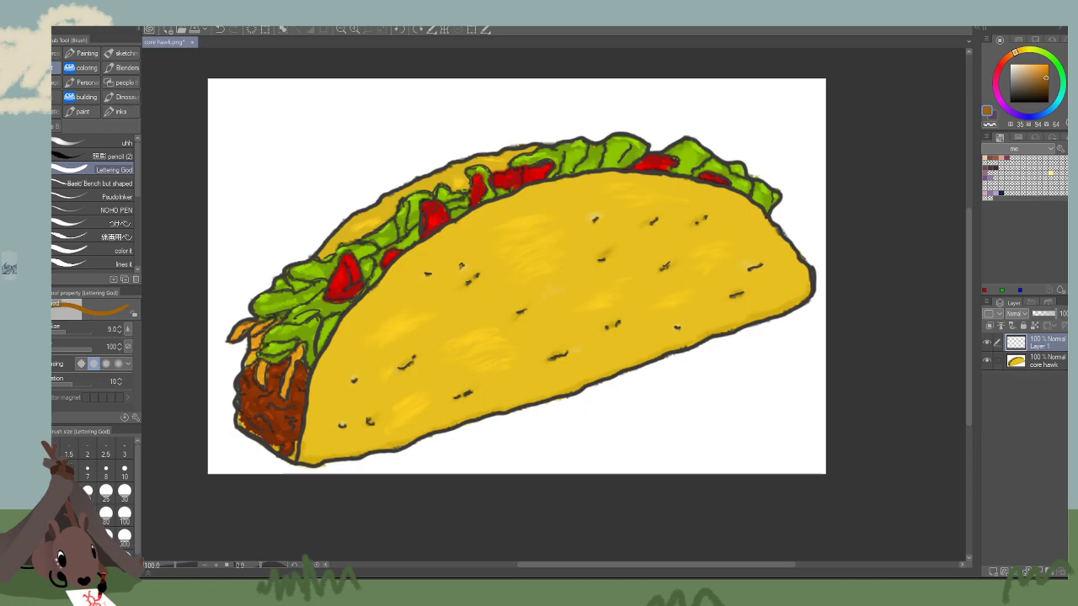
Undo the test stroke on the shell and sample the taco shell's bright yellow as the drawing colour.
mouse_move(539, 210)
mouse_down()
mouse_move(506, 221)
mouse_move(573, 224)
mouse_up()
key(ctrl+z)
alt+click(584, 205)
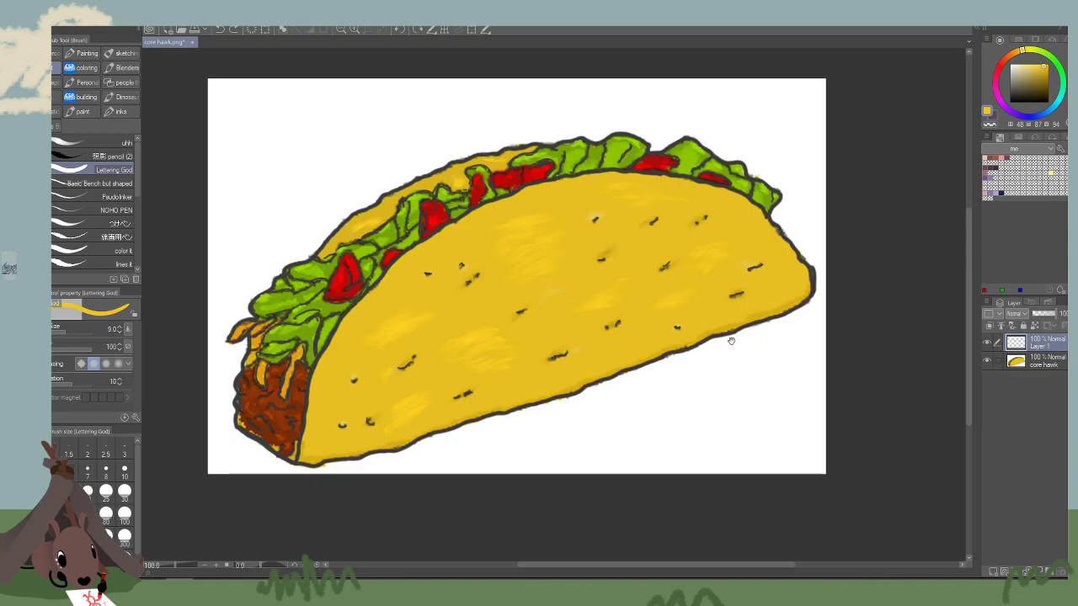
drag(732, 341, 746, 343)
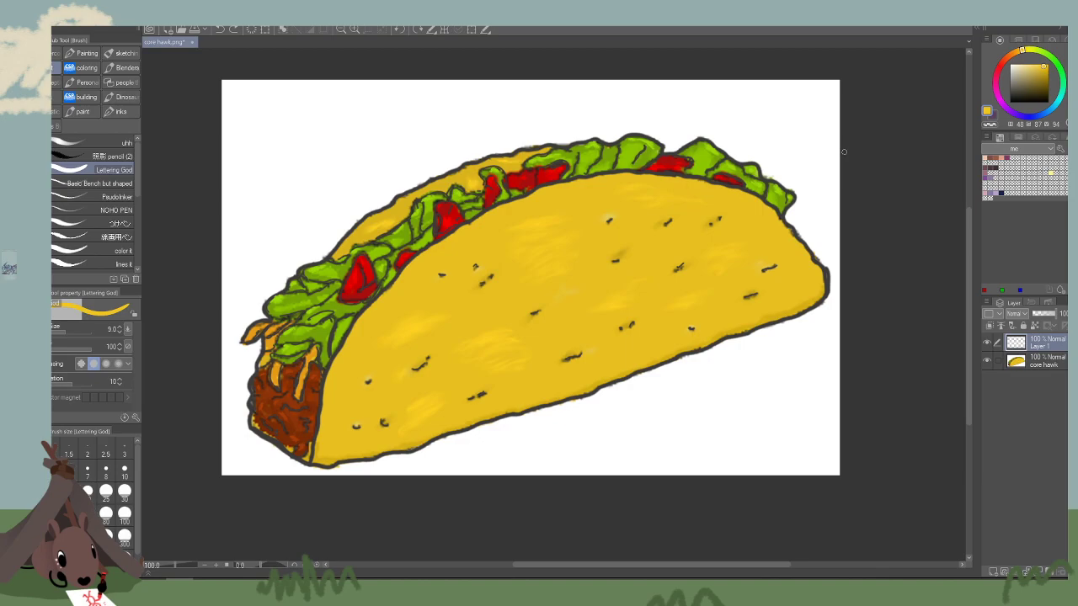
drag(859, 323, 849, 289)
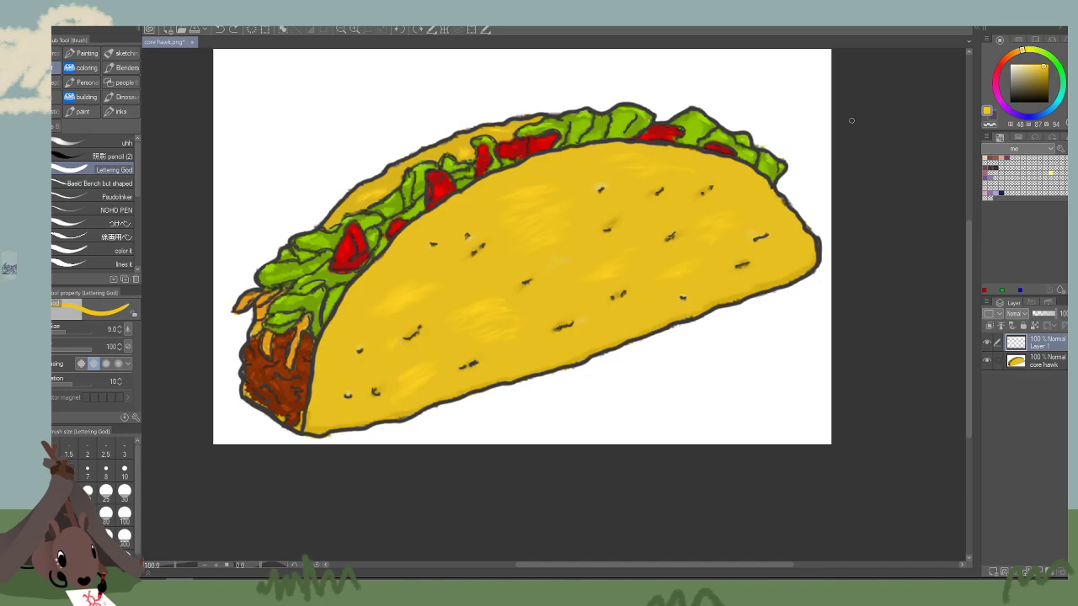
Enlarge the Lettering God brush to size 45.
key(bracketright)
key(bracketright)
key(bracketright)
key(bracketright)
key(bracketright)
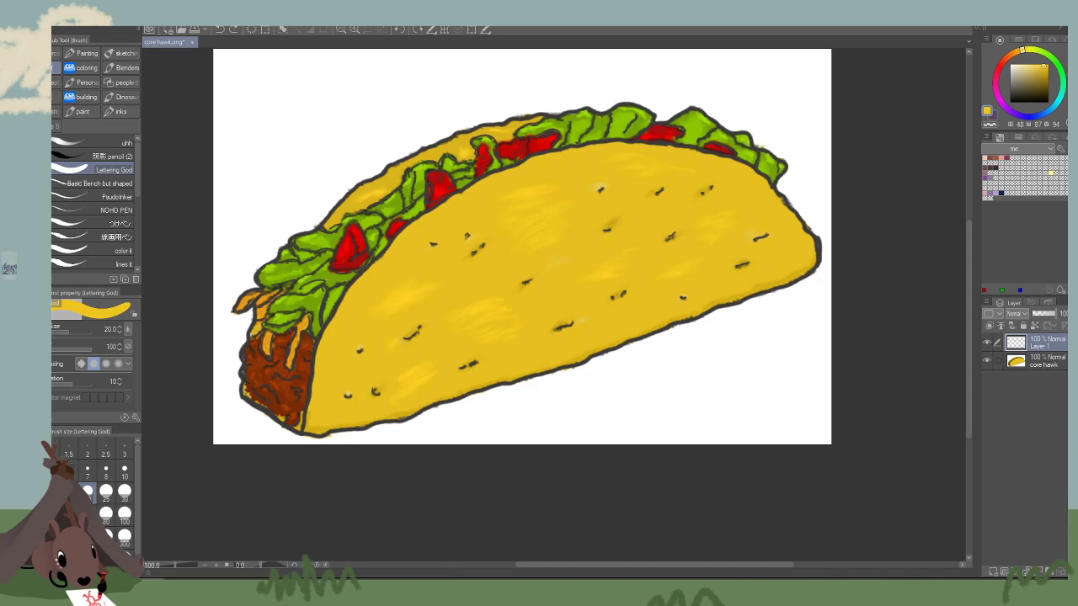
drag(682, 578, 675, 27)
drag(835, 242, 866, 352)
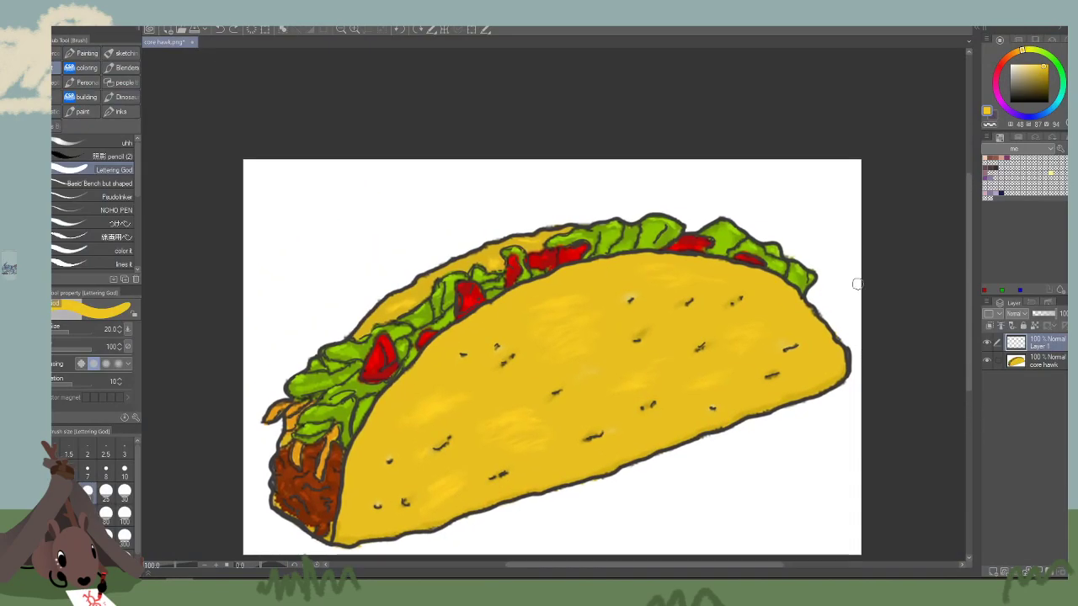
key(bracketright)
key(bracketright)
key(bracketright)
key(bracketright)
key(bracketright)
drag(521, 460, 506, 411)
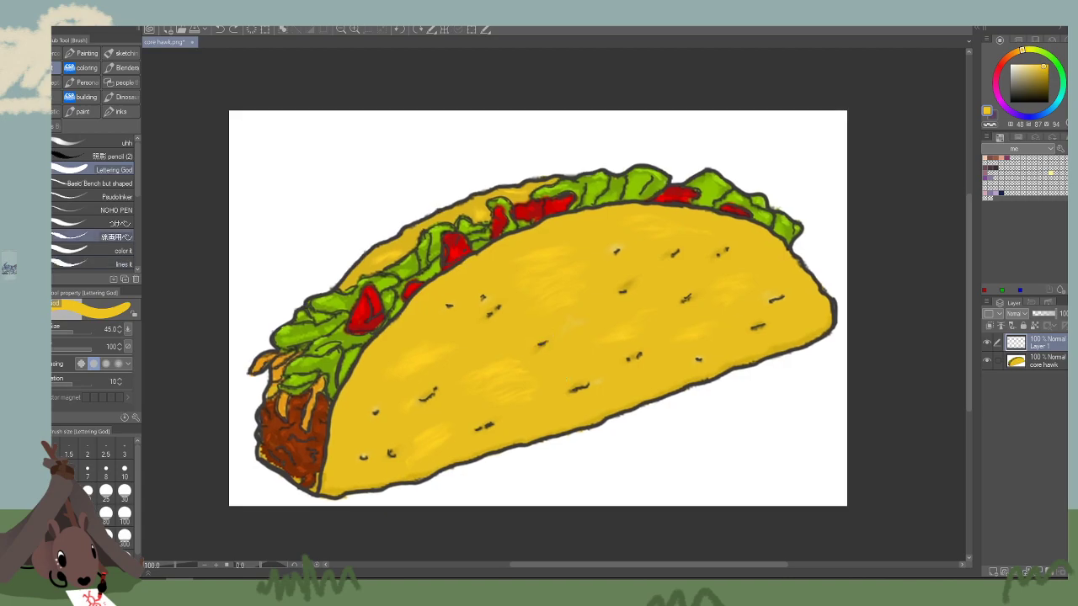
Set Layer 1's blending mode to Multiply and fill the whole layer with the sampled yellow.
click(13, 216)
click(1019, 313)
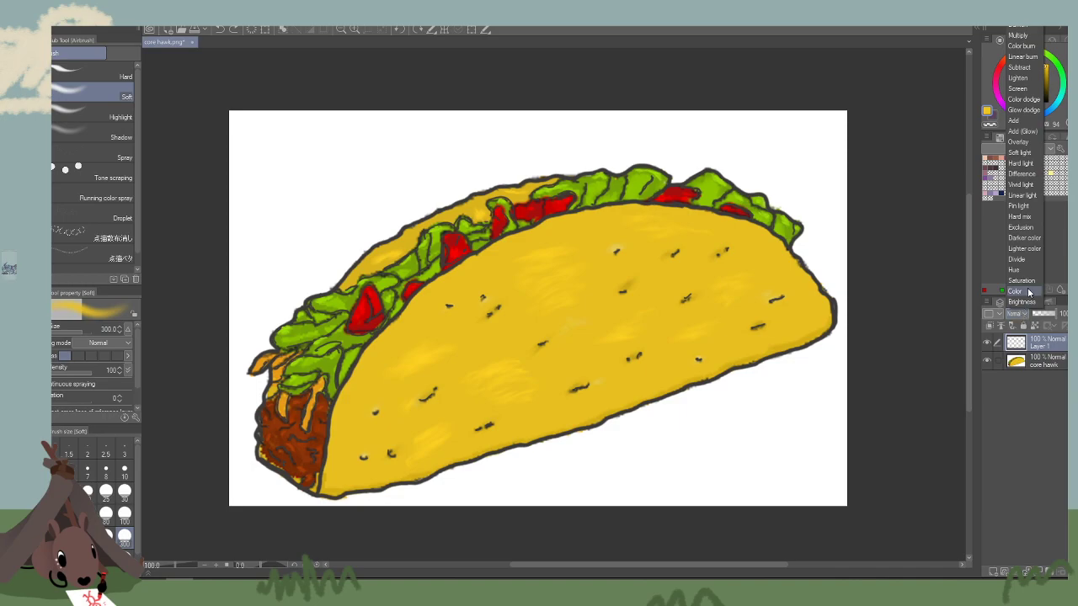
click(1019, 44)
key(bracketright)
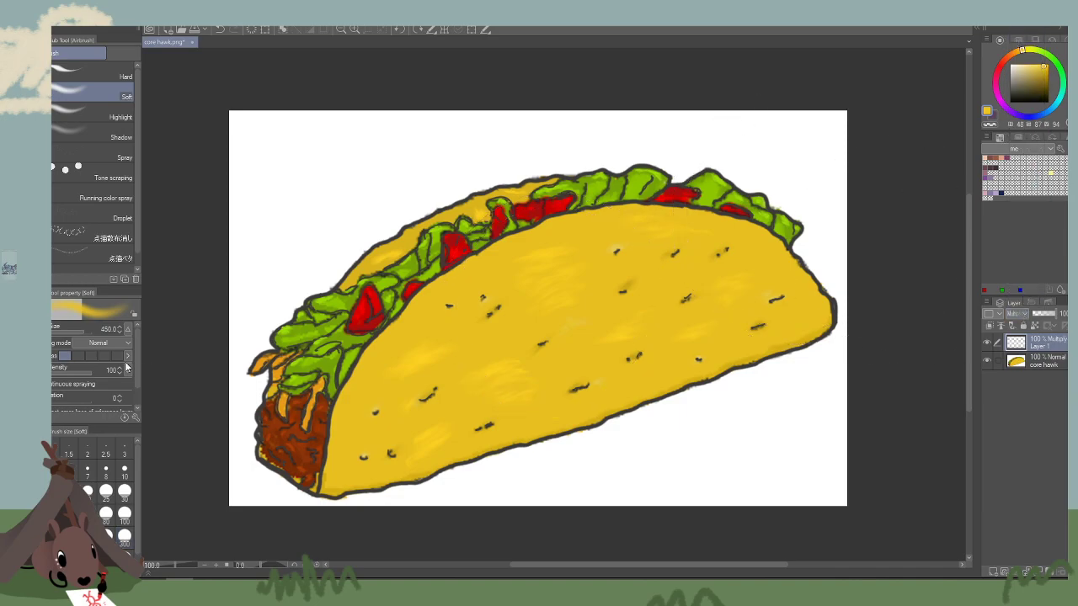
key(g)
click(519, 321)
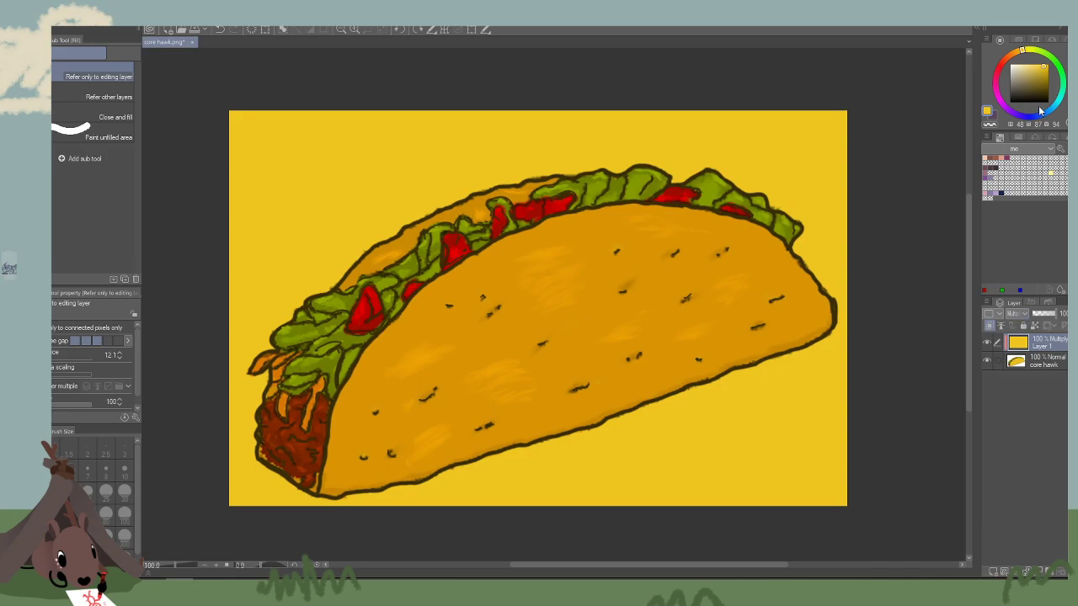
Refill the Multiply layer with a dark muted plum, hue 339, saturation 27, value 32.
click(1018, 91)
mouse_move(1009, 103)
mouse_down()
mouse_move(1044, 118)
mouse_move(1011, 116)
mouse_move(1025, 78)
mouse_up()
click(1019, 89)
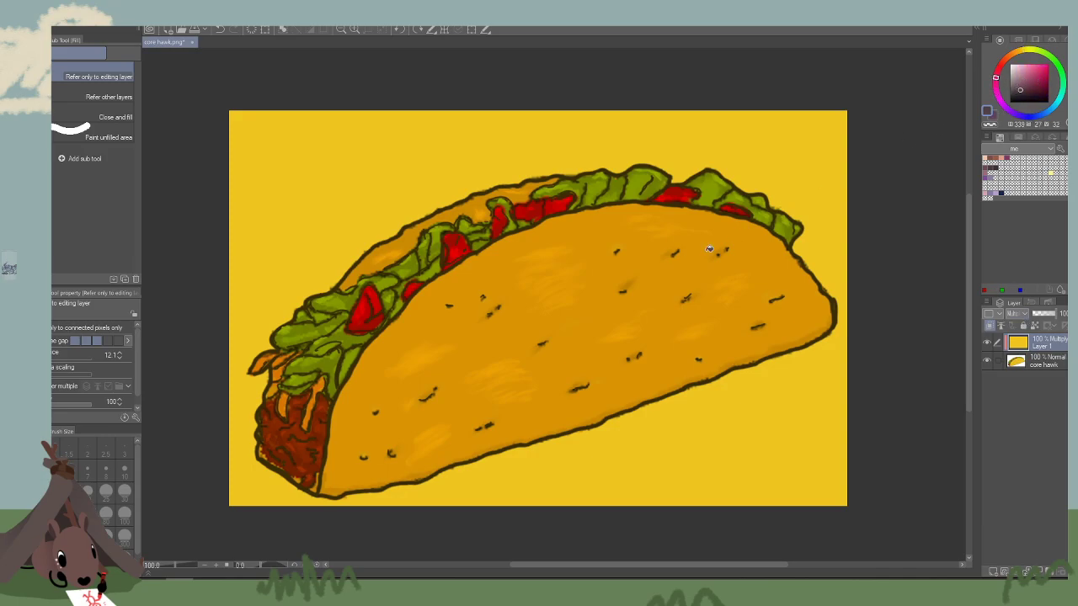
click(638, 278)
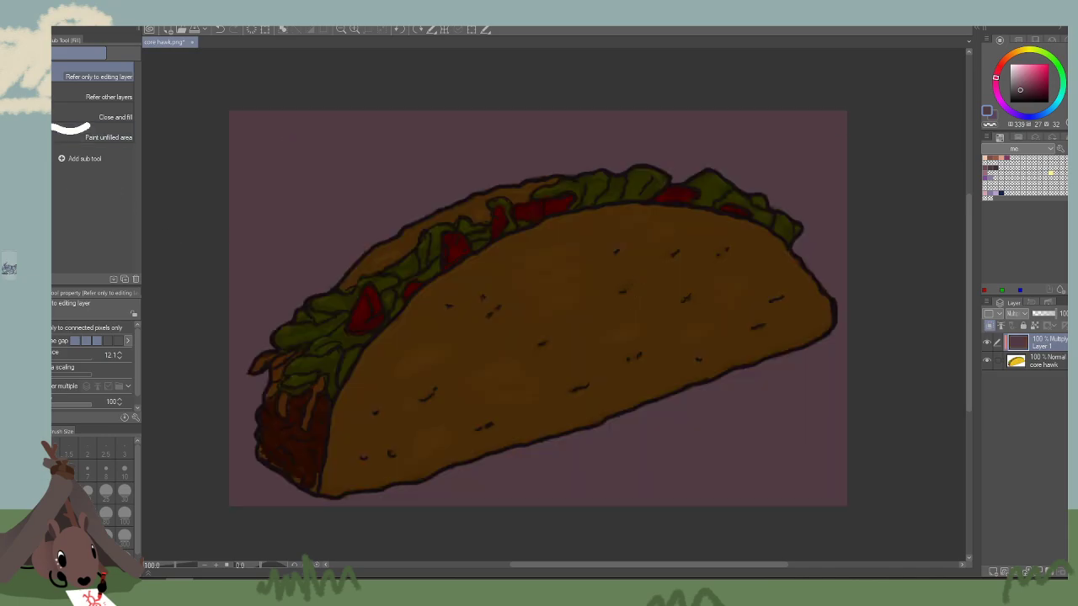
Select the white background around the taco with Auto select and clear the plum shading outside the taco.
key(w)
click(1032, 361)
click(747, 145)
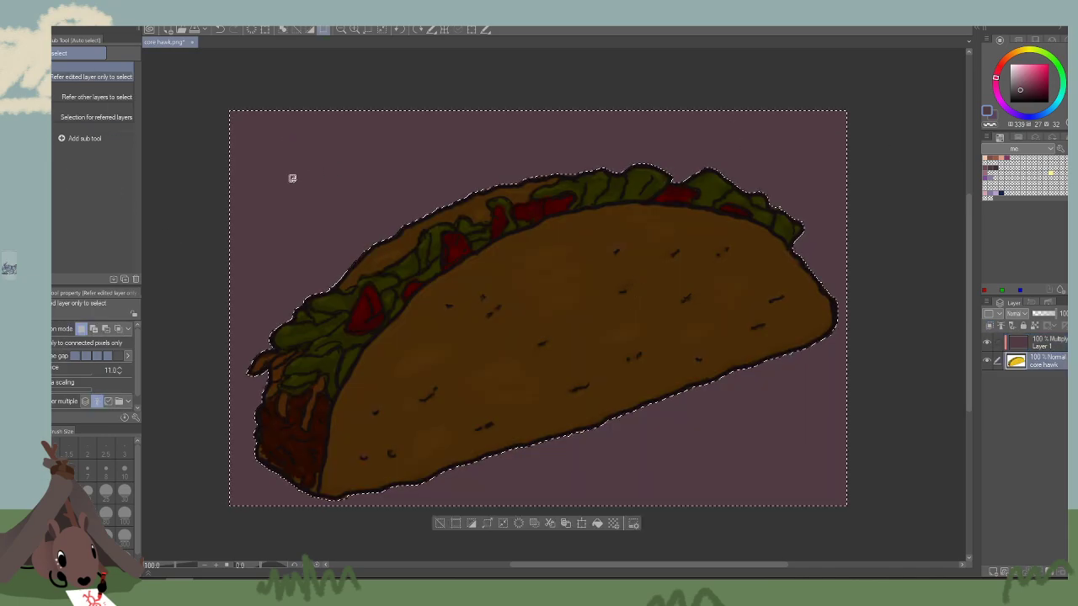
click(250, 29)
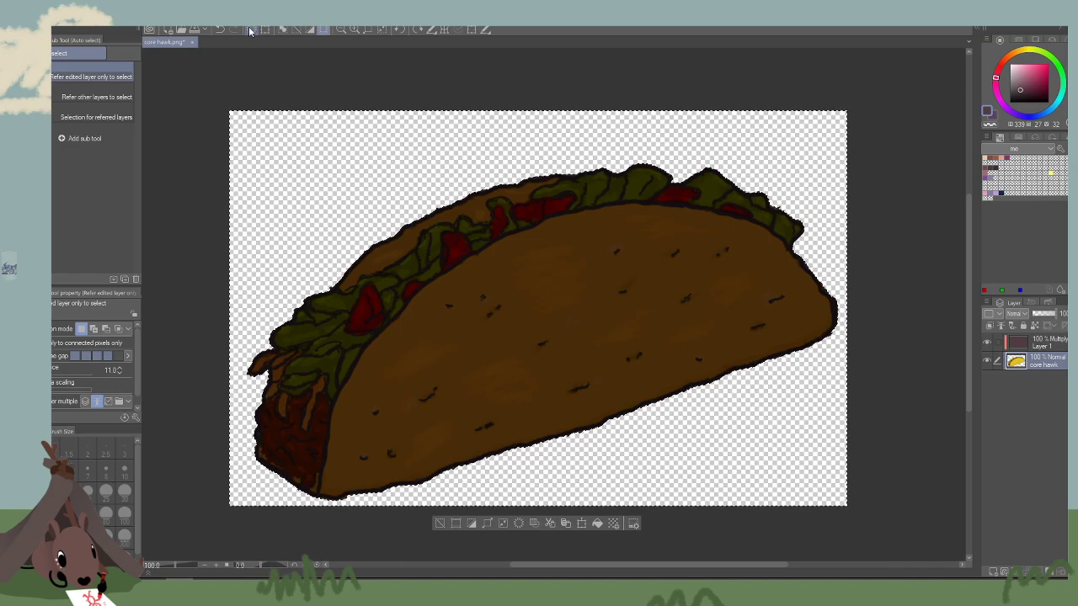
key(ctrl+z)
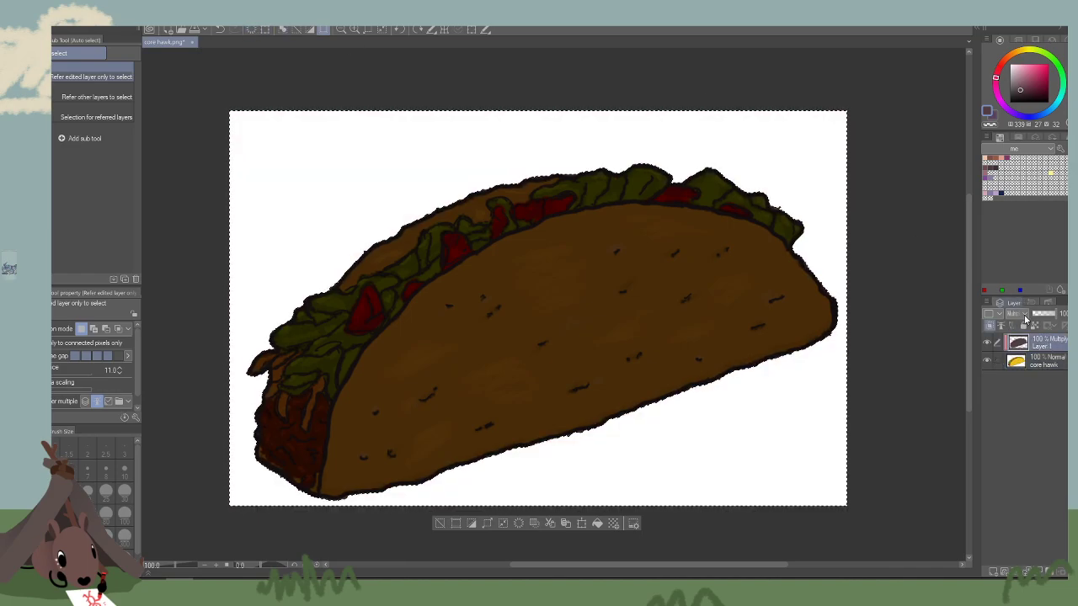
Lower the Multiply layer's opacity to 33% and deselect the background.
click(1040, 315)
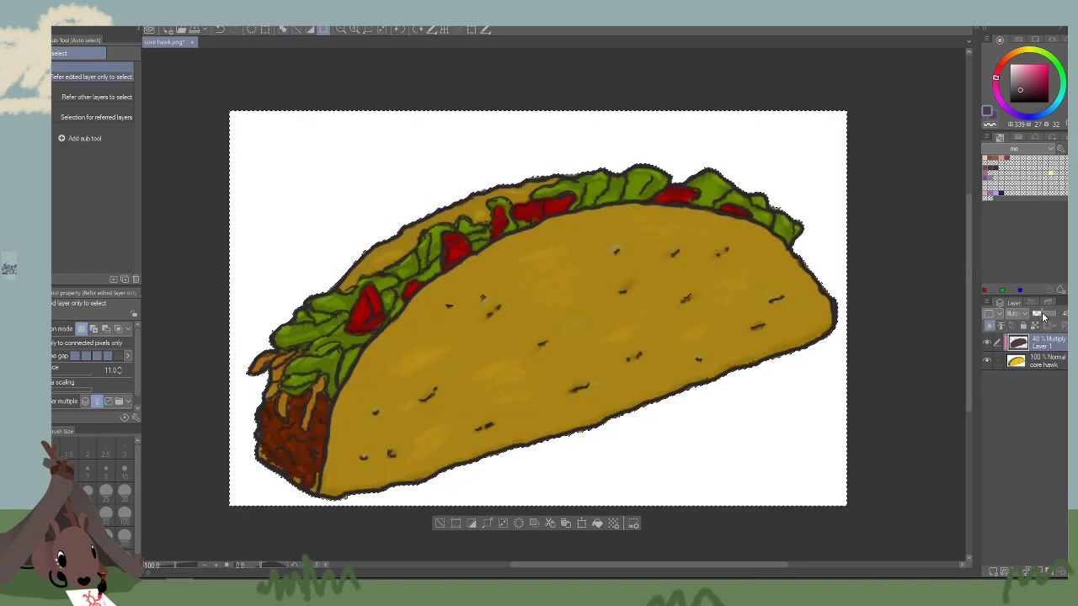
click(133, 14)
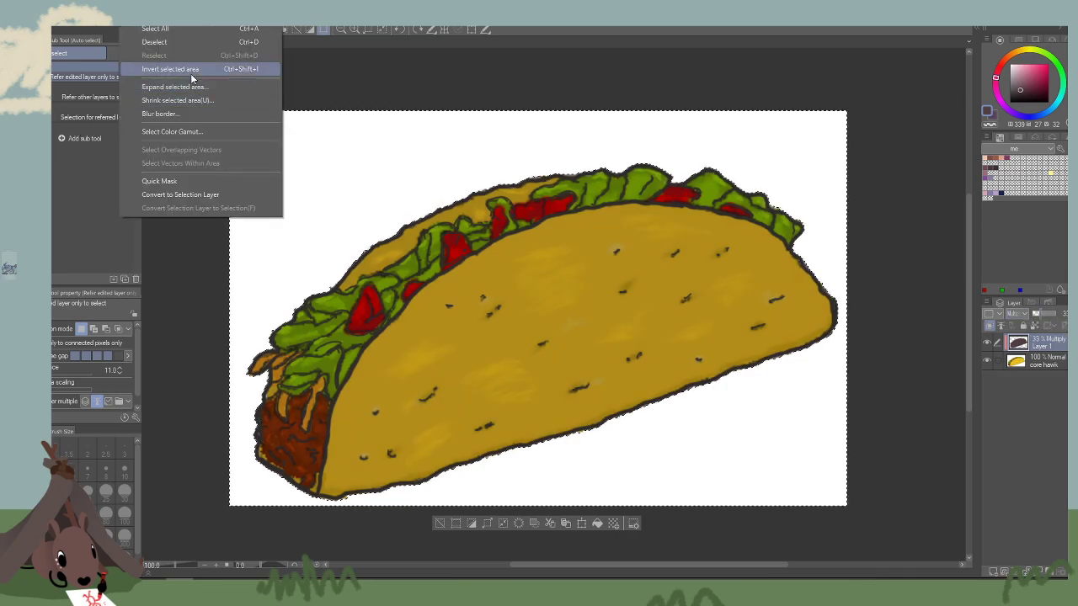
click(155, 41)
Erase the shading from the upper part of the front shell with the Hard eraser at size 90, leaving a crisp curved shadow edge.
key(e)
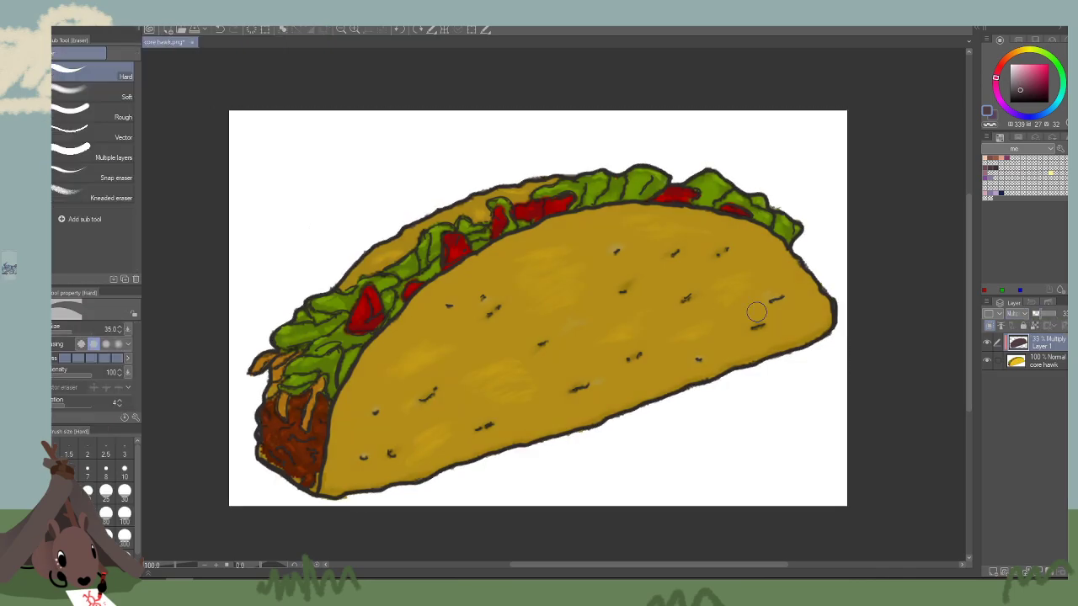
key(bracketright)
key(bracketright)
key(bracketright)
key(bracketright)
key(bracketright)
drag(830, 310, 284, 160)
key(bracketleft)
key(bracketleft)
key(bracketleft)
mouse_move(804, 309)
mouse_down()
mouse_move(743, 244)
mouse_move(618, 233)
mouse_move(477, 285)
mouse_move(637, 271)
mouse_move(684, 280)
mouse_move(649, 287)
mouse_up()
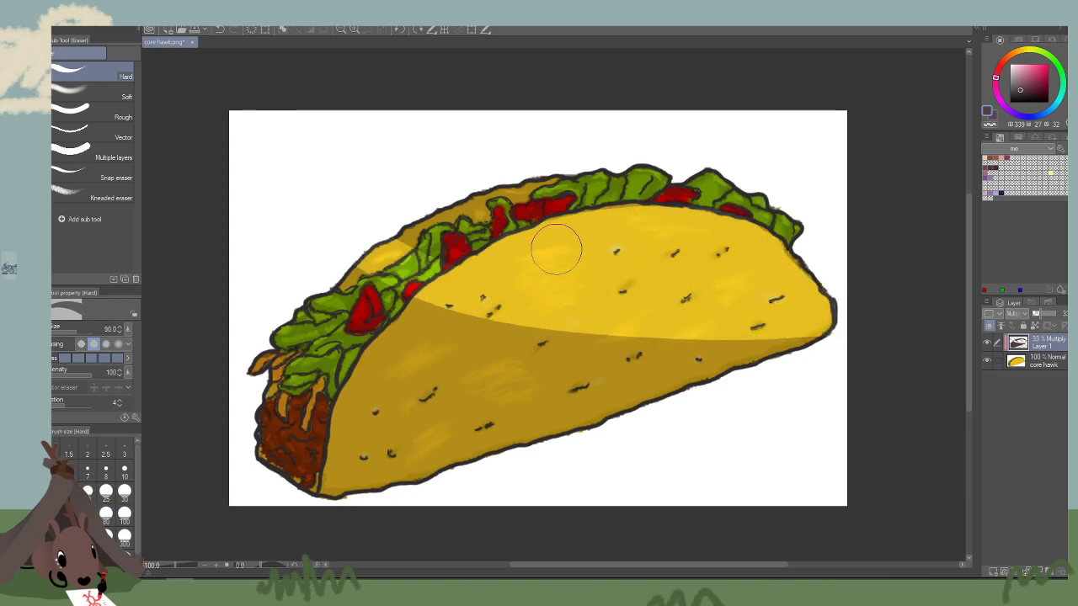
Remove shading from the lettuce, tomatoes and rear shell using the Lettering God brush in transparent colour at sizes 20 to 25.
key(b)
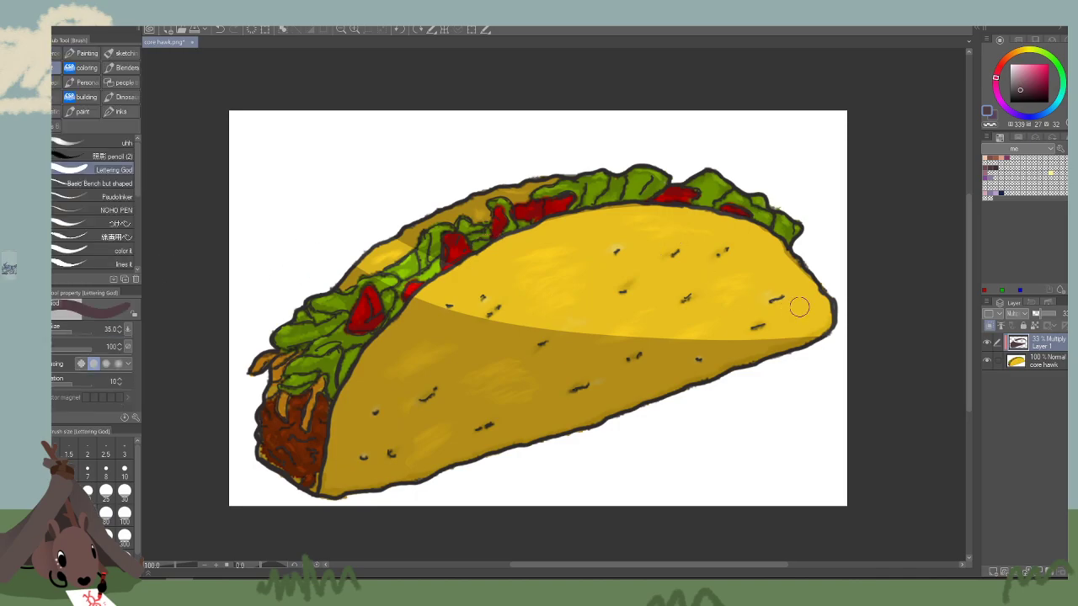
click(87, 491)
key(bracketleft)
click(990, 124)
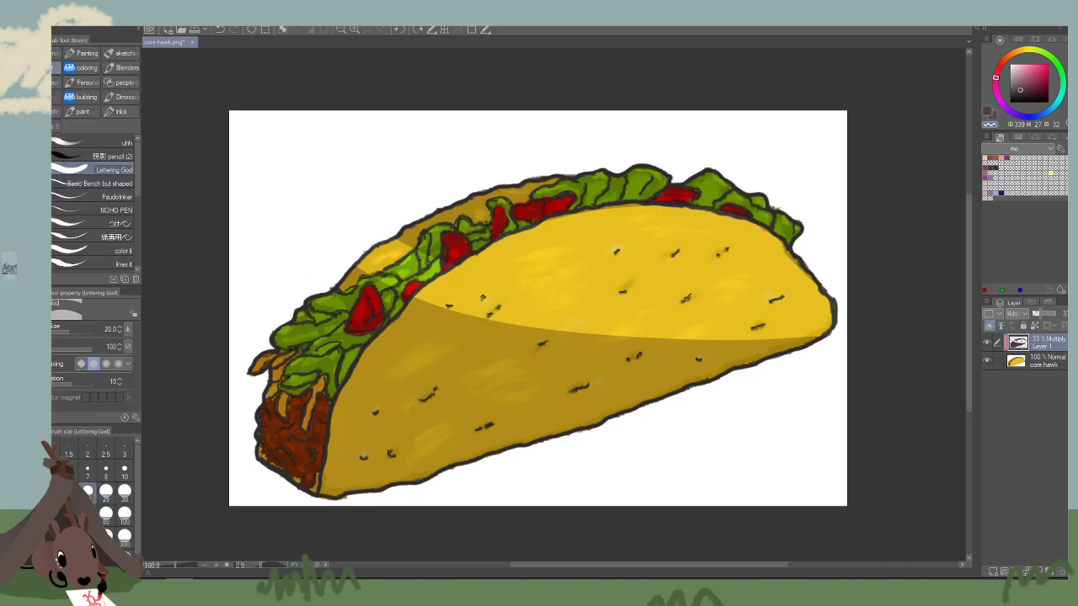
mouse_move(539, 183)
mouse_down()
mouse_move(483, 194)
mouse_move(477, 209)
mouse_move(405, 235)
mouse_move(366, 272)
mouse_move(373, 300)
mouse_move(357, 297)
mouse_move(381, 268)
mouse_move(411, 287)
mouse_move(505, 203)
mouse_move(623, 163)
mouse_move(572, 186)
mouse_move(636, 168)
mouse_move(635, 177)
mouse_move(671, 184)
mouse_move(717, 166)
mouse_move(814, 242)
mouse_up()
key(bracketright)
key(bracketright)
key(bracketright)
key(bracketleft)
mouse_move(311, 318)
mouse_down()
mouse_move(289, 331)
mouse_move(300, 337)
mouse_up()
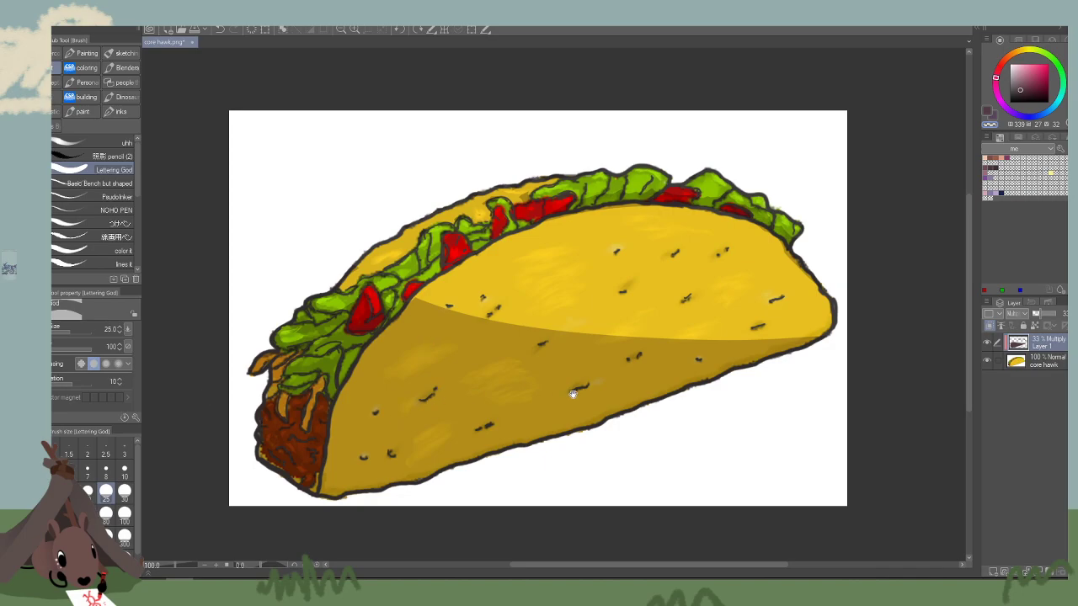
Switch back to the plum colour and paint shadows among the lettuce and tomatoes along the shell edge at brush size 12.5.
drag(573, 394, 721, 413)
click(988, 112)
key(bracketleft)
key(bracketleft)
key(bracketleft)
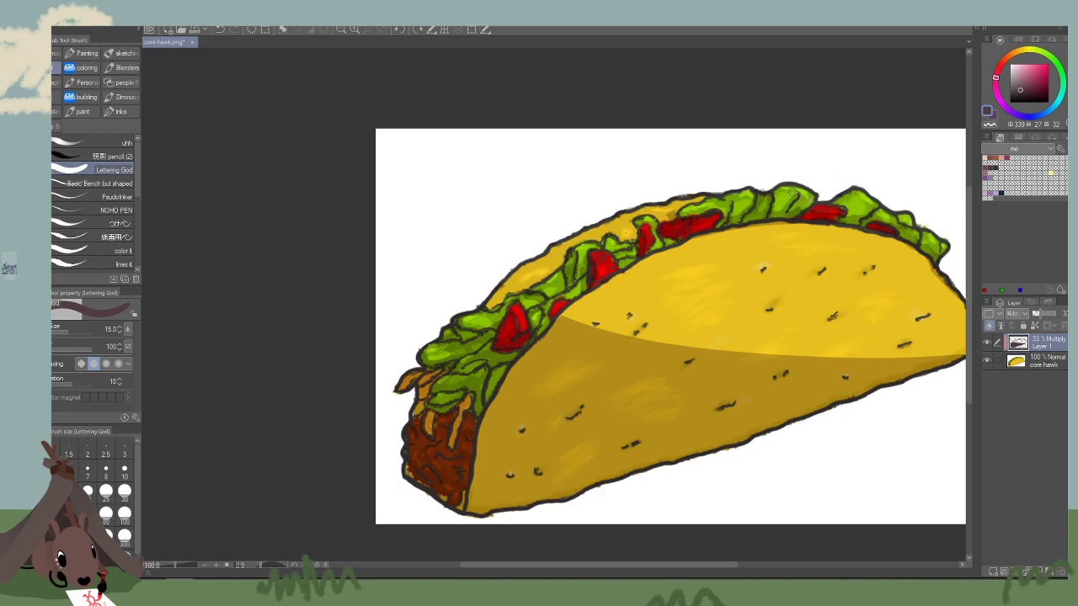
key(bracketleft)
drag(893, 468, 732, 403)
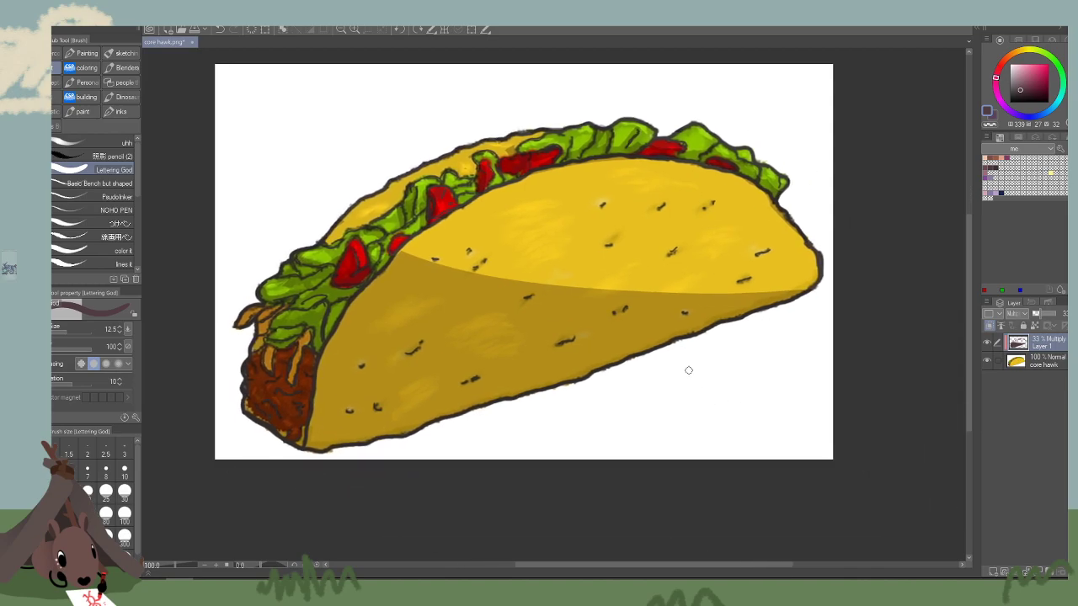
drag(391, 260, 434, 227)
click(343, 28)
click(343, 28)
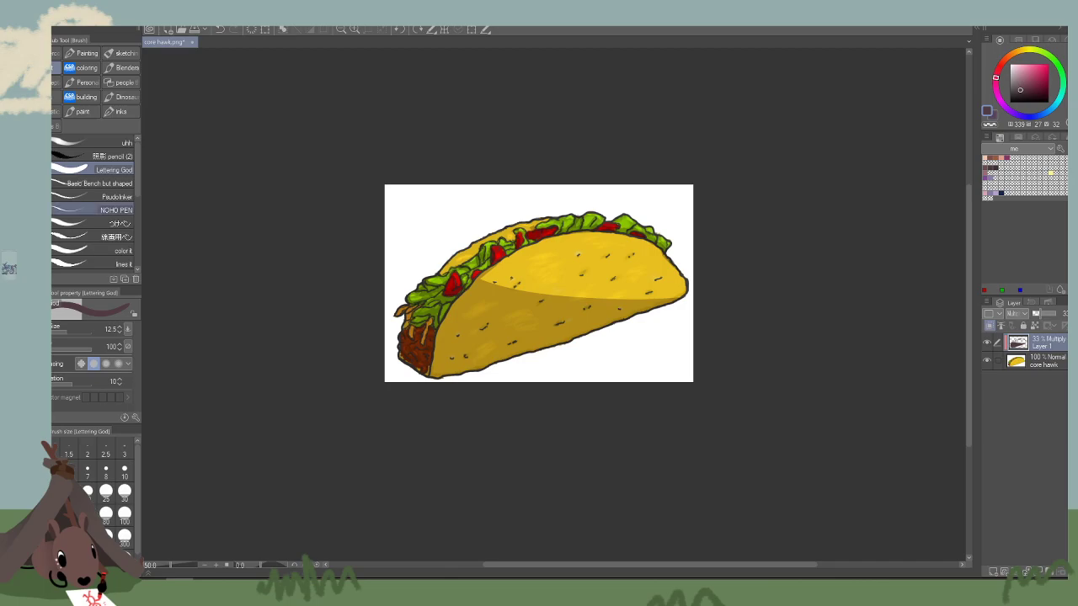
Break up the front shell's crisp shadow edge with diagonal strokes, using the Soft airbrush in transparent colour at sizes 15 and 10.
key(b)
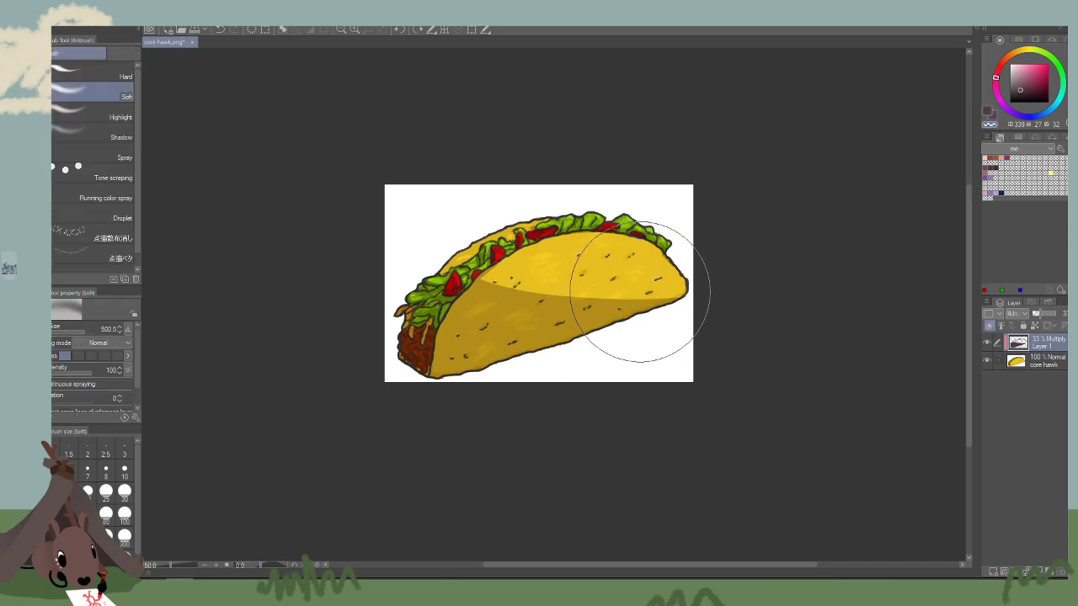
key(bracketleft)
key(bracketleft)
key(bracketleft)
key(bracketleft)
key(bracketleft)
key(bracketleft)
key(bracketleft)
key(bracketleft)
key(bracketleft)
key(bracketleft)
key(bracketleft)
key(bracketleft)
key(bracketleft)
key(bracketleft)
key(bracketleft)
key(bracketleft)
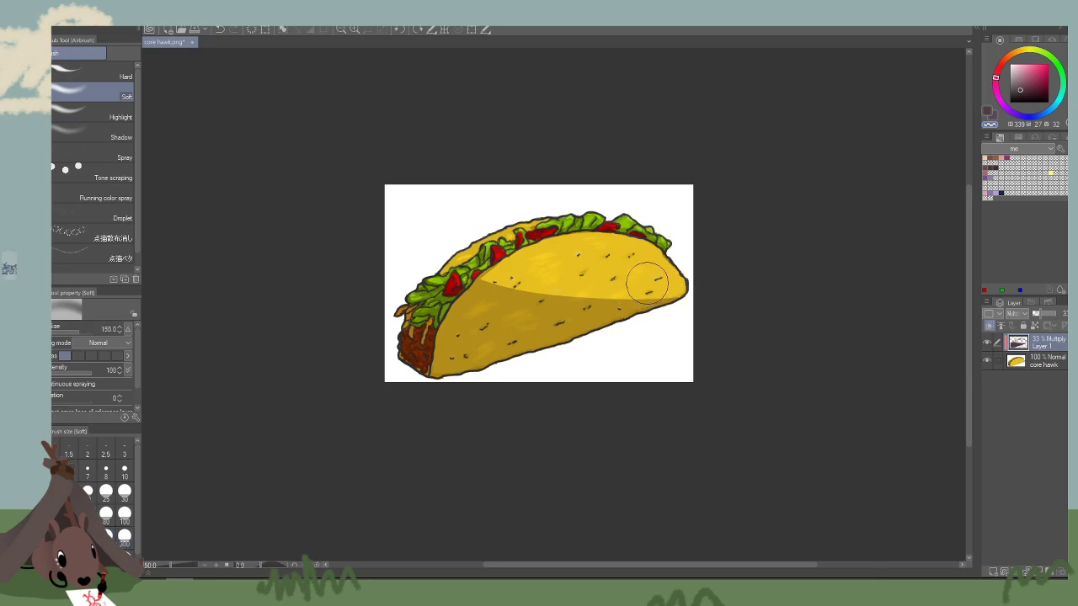
key(bracketleft)
key(bracketleft)
key(bracketleft)
key(bracketleft)
key(bracketleft)
key(bracketleft)
mouse_move(576, 289)
mouse_down()
mouse_move(483, 321)
mouse_move(506, 301)
mouse_move(462, 312)
mouse_move(506, 263)
mouse_move(485, 275)
mouse_up()
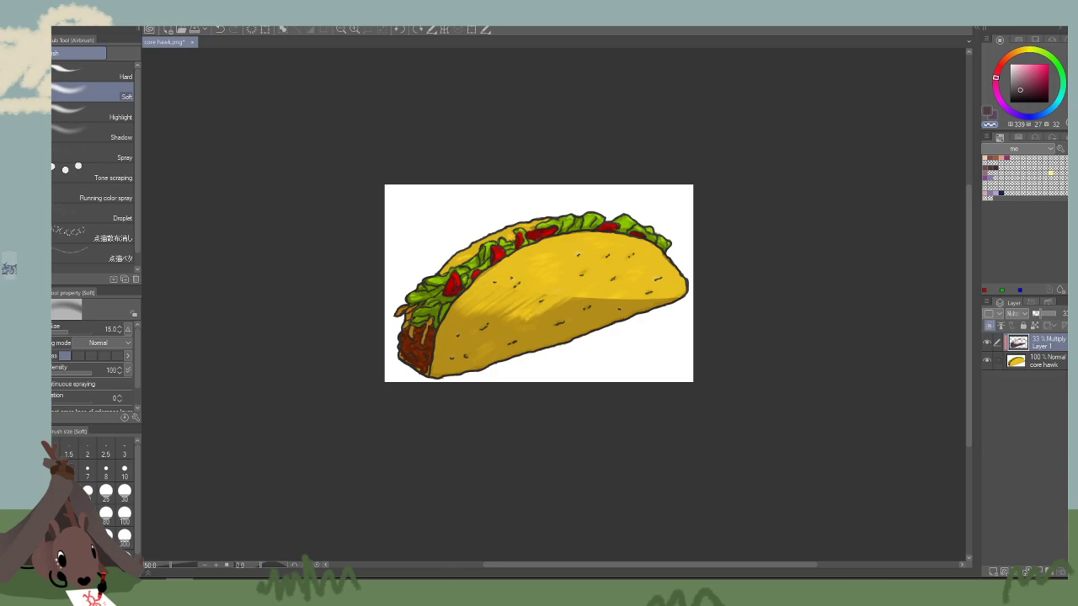
mouse_move(572, 299)
mouse_down()
mouse_move(539, 322)
mouse_move(589, 305)
mouse_move(581, 316)
mouse_move(645, 300)
mouse_move(608, 320)
mouse_move(665, 305)
mouse_move(565, 326)
mouse_up()
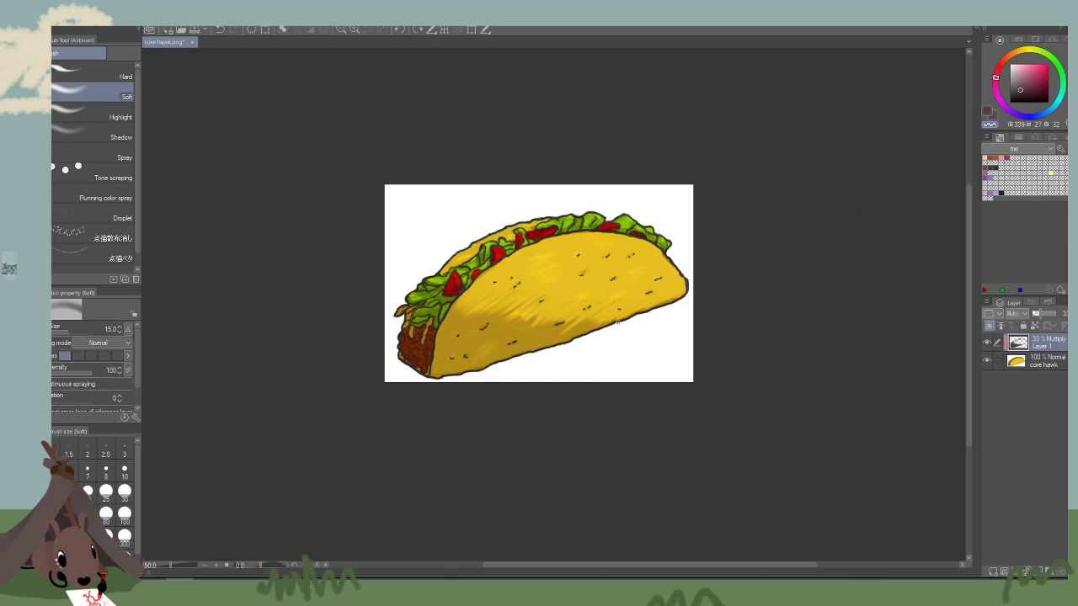
click(125, 470)
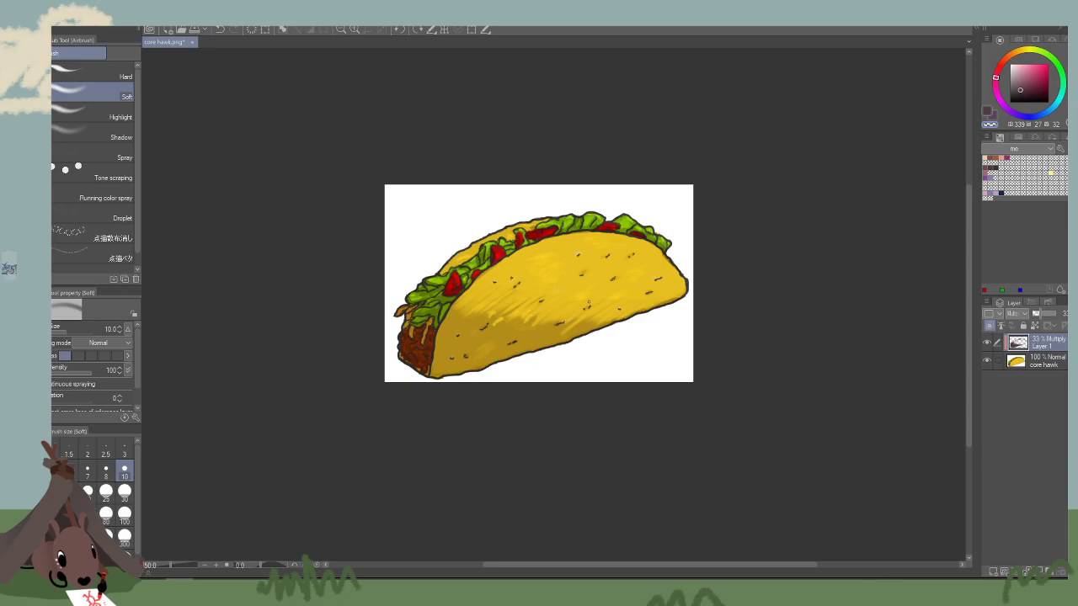
drag(721, 332, 687, 316)
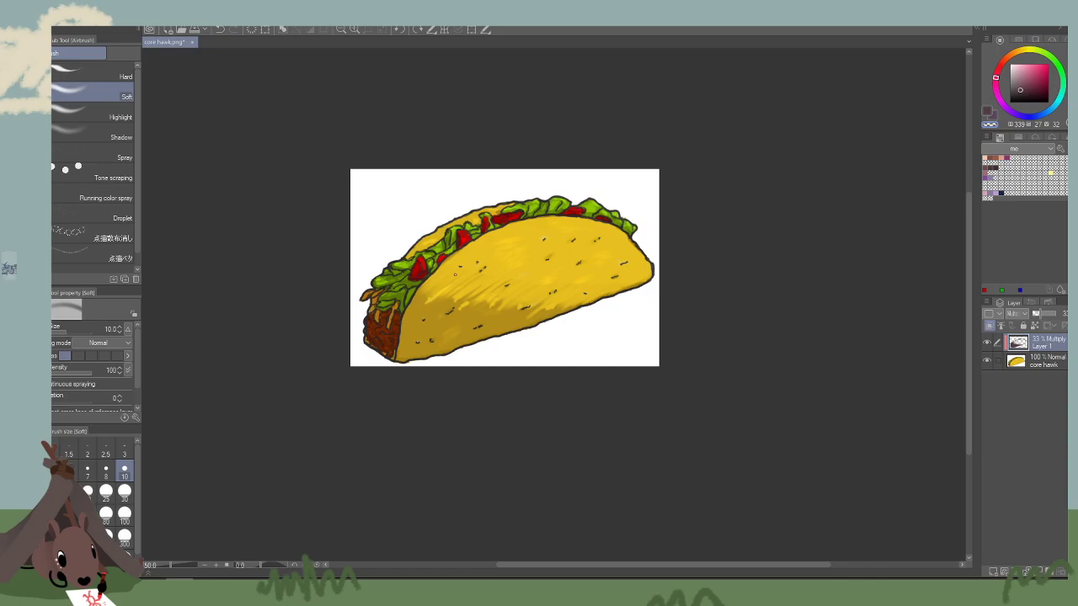
drag(754, 385, 823, 399)
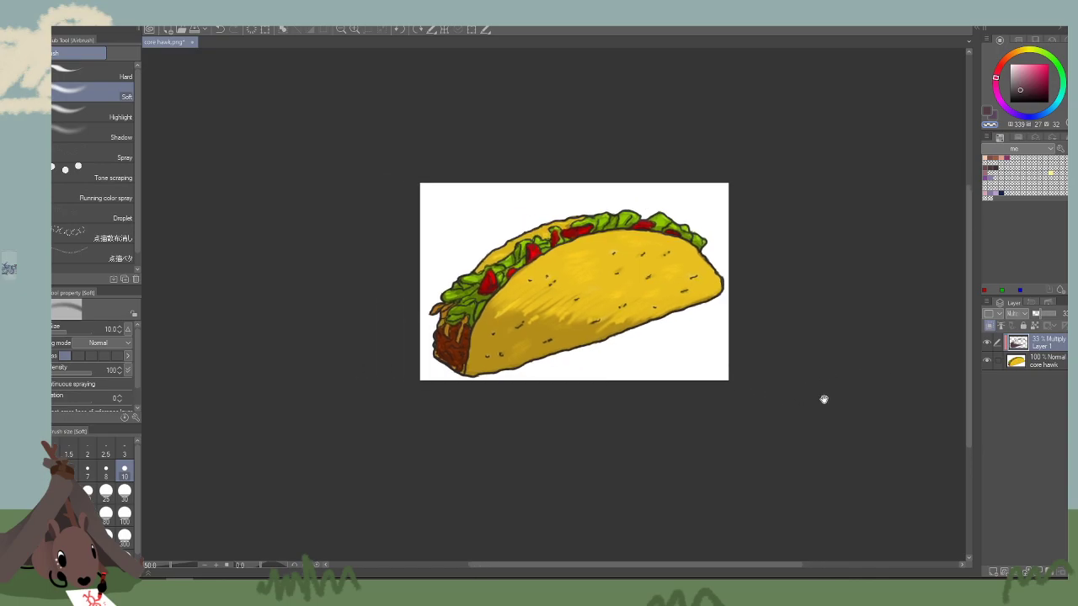
Lighten the shading on the meat filling with the Soft airbrush in transparent colour, reducing the brush size to 25 and 20.
key(bracketright)
key(bracketright)
key(bracketright)
key(bracketright)
key(bracketright)
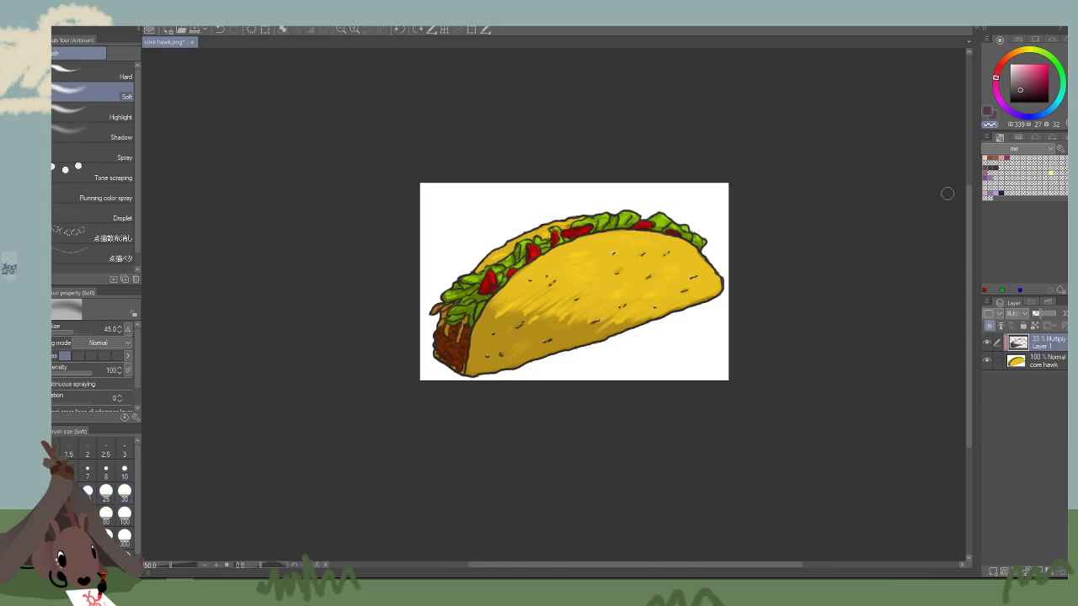
key(bracketright)
key(bracketright)
key(bracketright)
key(bracketright)
key(bracketright)
key(bracketright)
key(bracketleft)
key(bracketleft)
key(bracketright)
key(bracketleft)
key(bracketleft)
key(bracketleft)
key(bracketleft)
drag(436, 329, 450, 351)
key(bracketleft)
key(bracketleft)
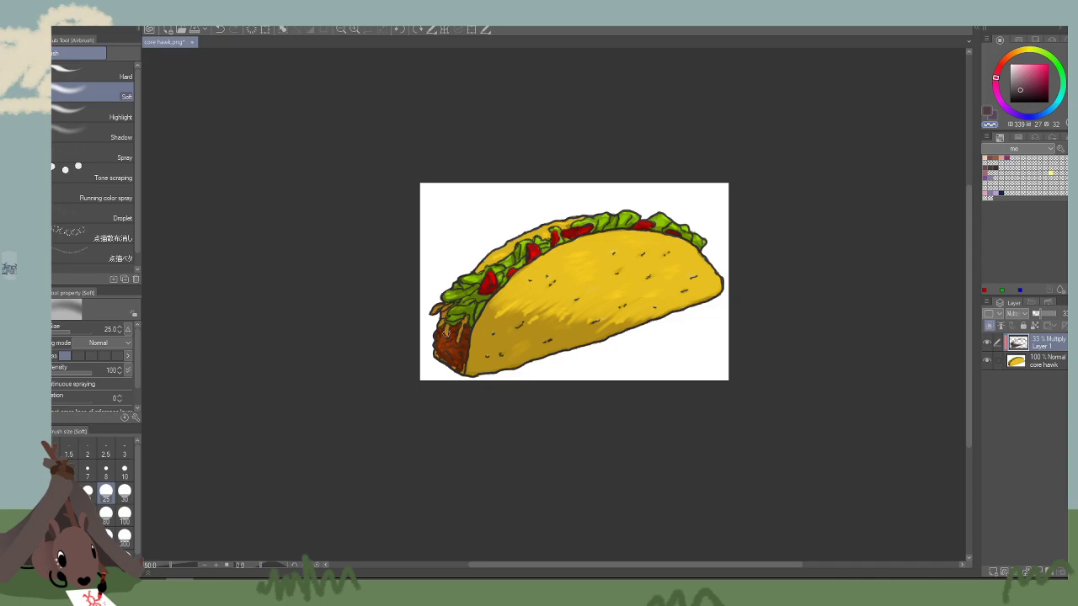
key(bracketleft)
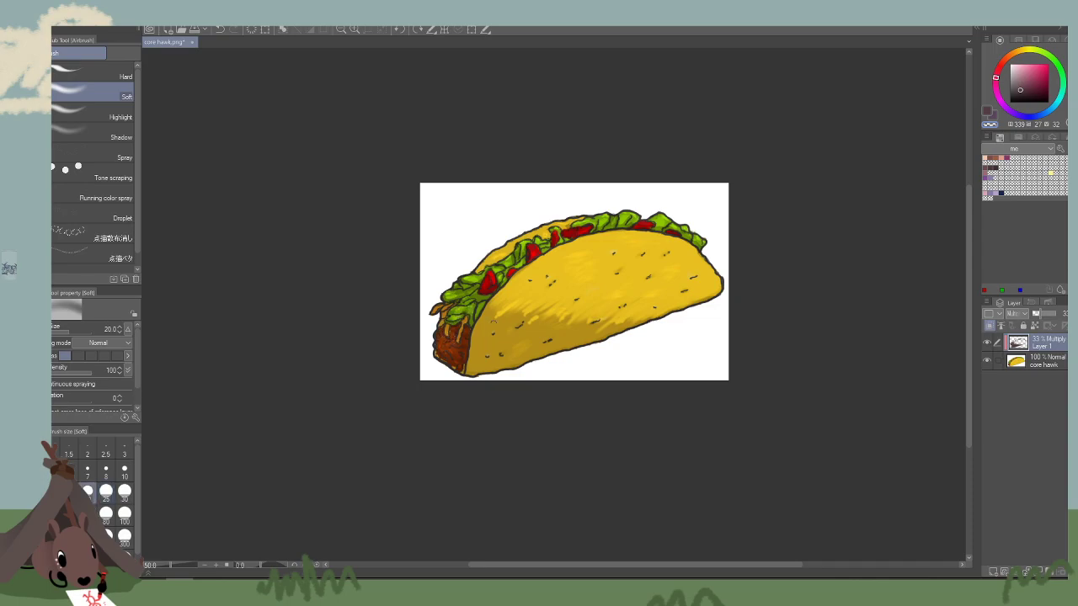
Add a new layer and paint highlights on the tomatoes in a lightened tomato red, using the Lettering God brush at size 6.
drag(451, 349, 493, 330)
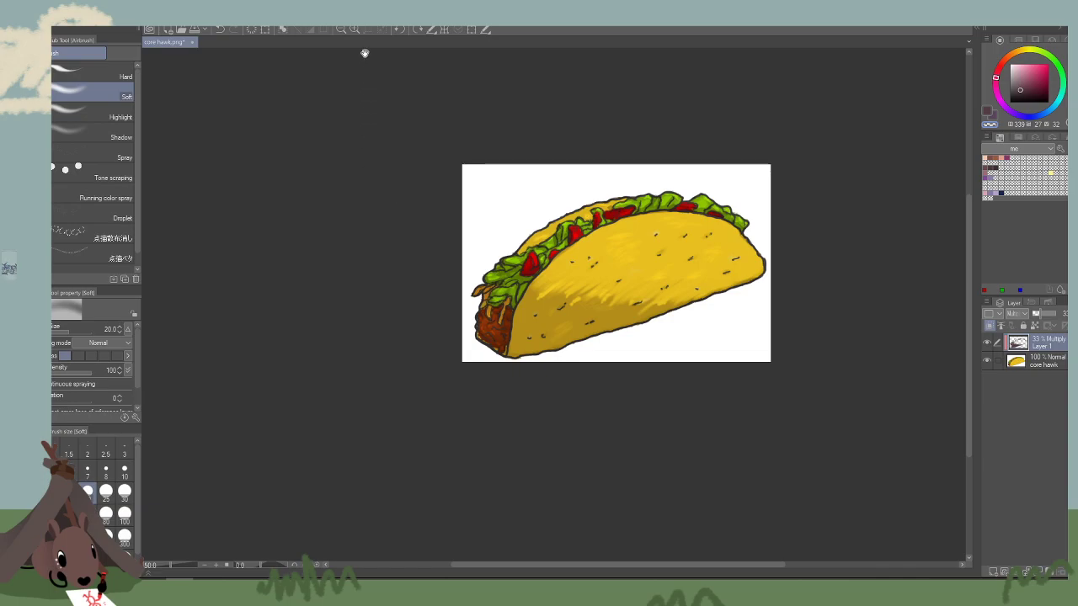
click(354, 29)
drag(722, 380, 594, 412)
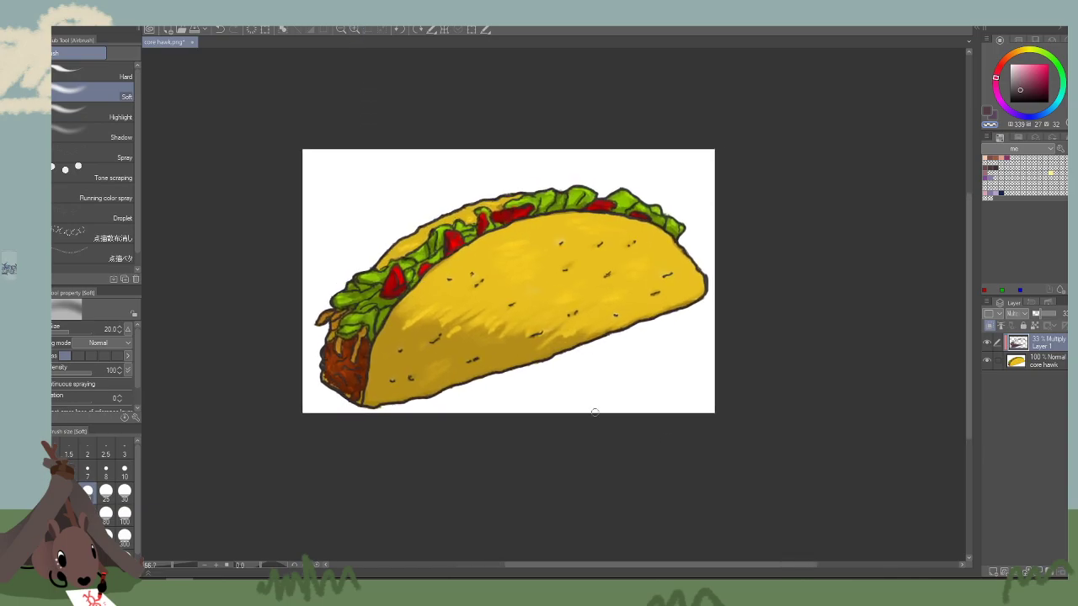
key(b)
click(1021, 62)
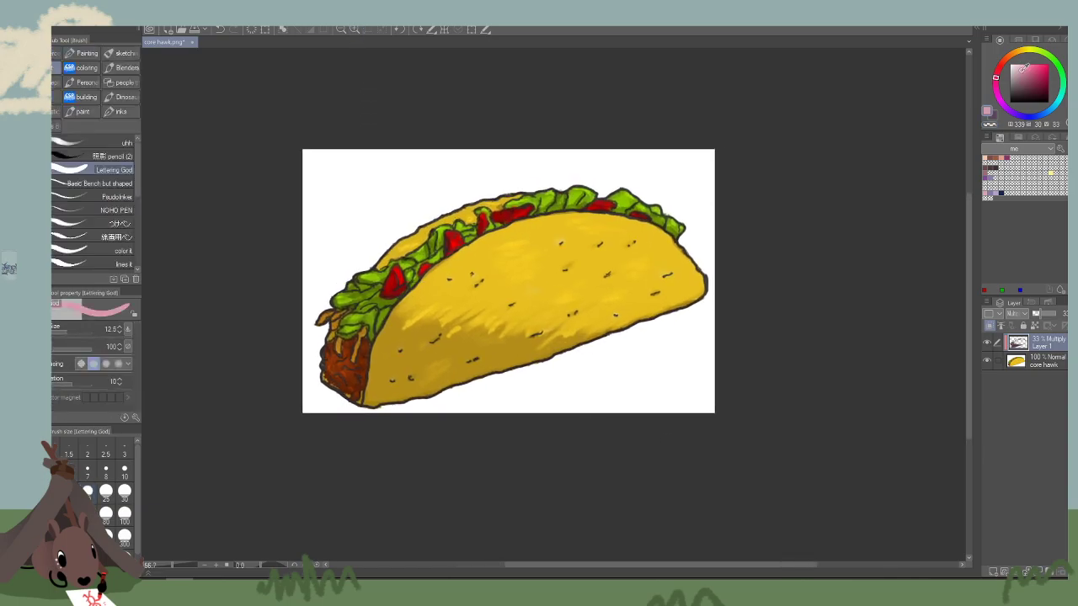
alt+click(455, 243)
click(1028, 67)
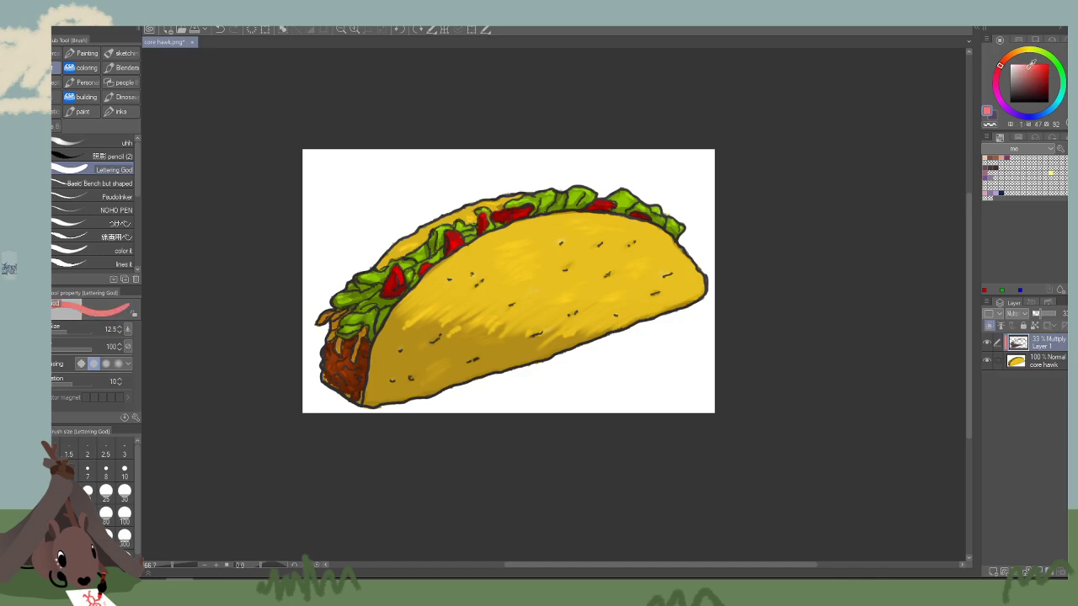
key(bracketleft)
key(bracketleft)
key(bracketleft)
key(bracketleft)
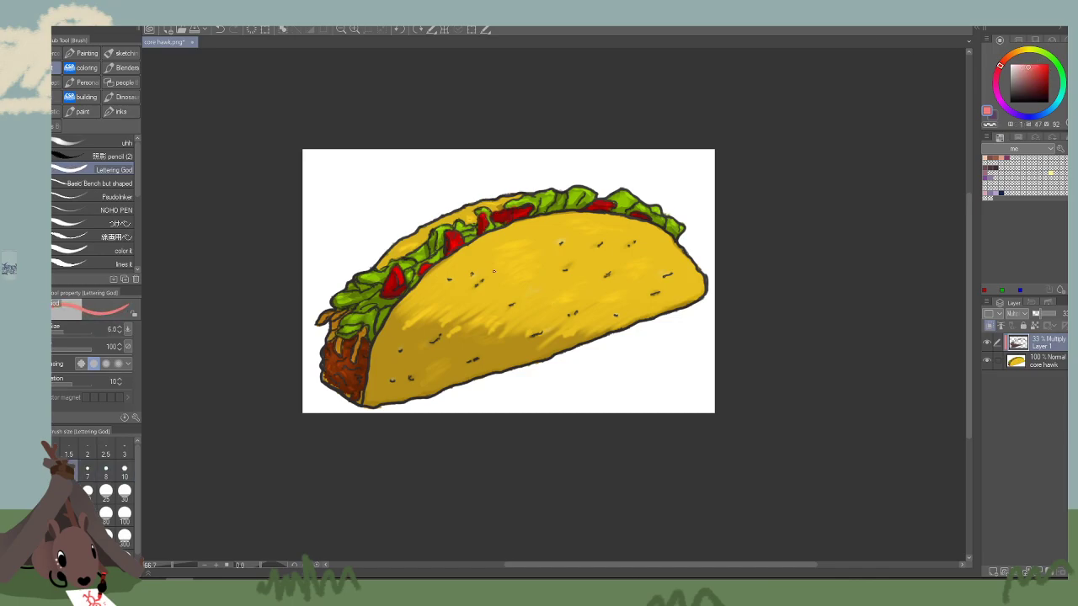
click(994, 572)
click(341, 28)
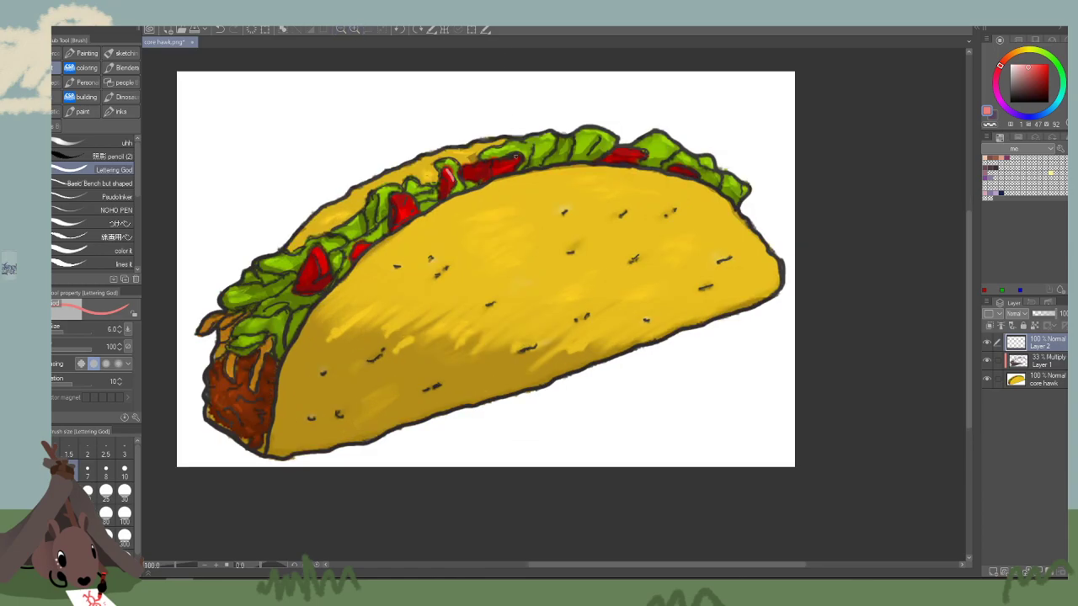
drag(512, 159, 495, 157)
drag(784, 197, 706, 233)
drag(539, 184, 562, 185)
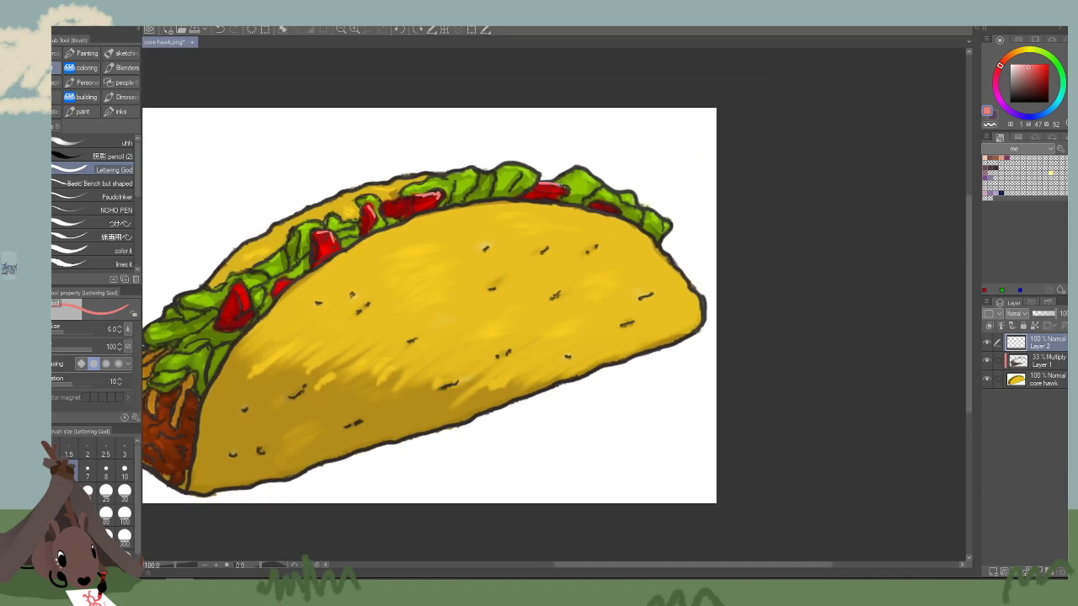
Sample the lettuce green, lighten it and paint the first highlight strokes on the leaf at the taco's peak.
alt+click(510, 171)
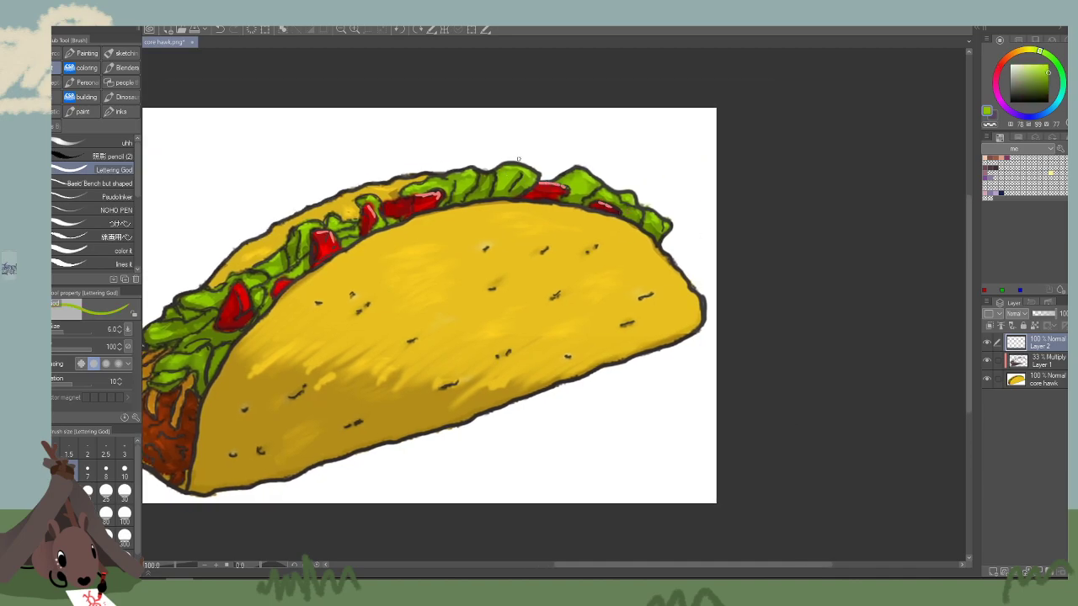
click(1031, 67)
drag(509, 165, 530, 172)
Add broader light green highlights across the lettuce leaves with the pencil brush from the sketch group, reducing its size to 10.
click(132, 55)
key(bracketleft)
key(bracketleft)
key(bracketleft)
key(bracketleft)
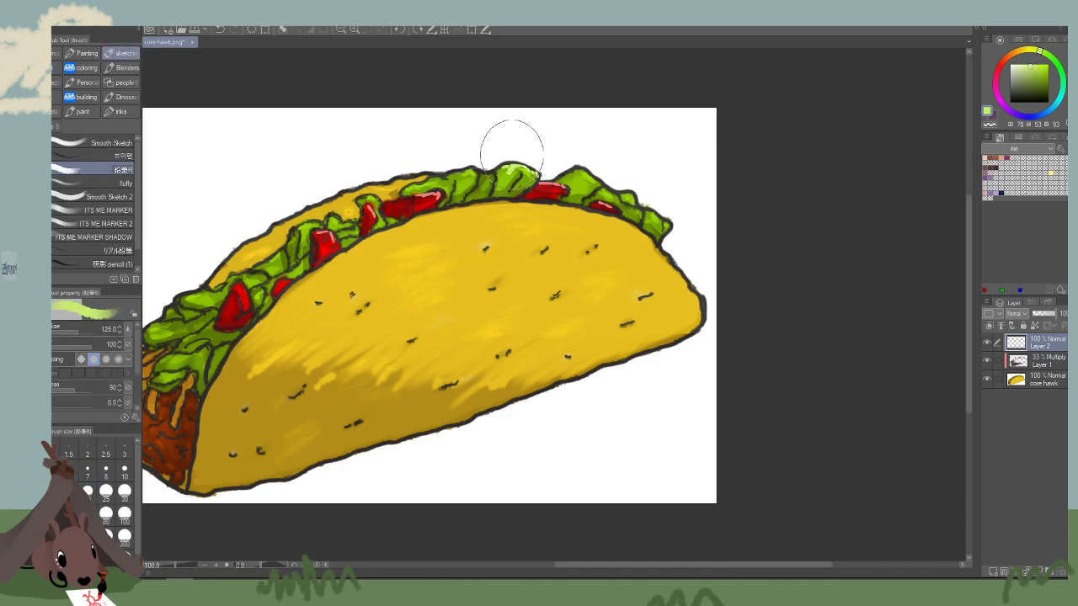
key(bracketleft)
key(bracketleft)
key(bracketleft)
key(bracketleft)
key(bracketleft)
key(bracketleft)
key(bracketleft)
key(bracketleft)
mouse_move(513, 166)
mouse_down()
mouse_move(483, 189)
mouse_move(462, 172)
mouse_up()
key(bracketleft)
key(bracketleft)
key(bracketleft)
key(bracketleft)
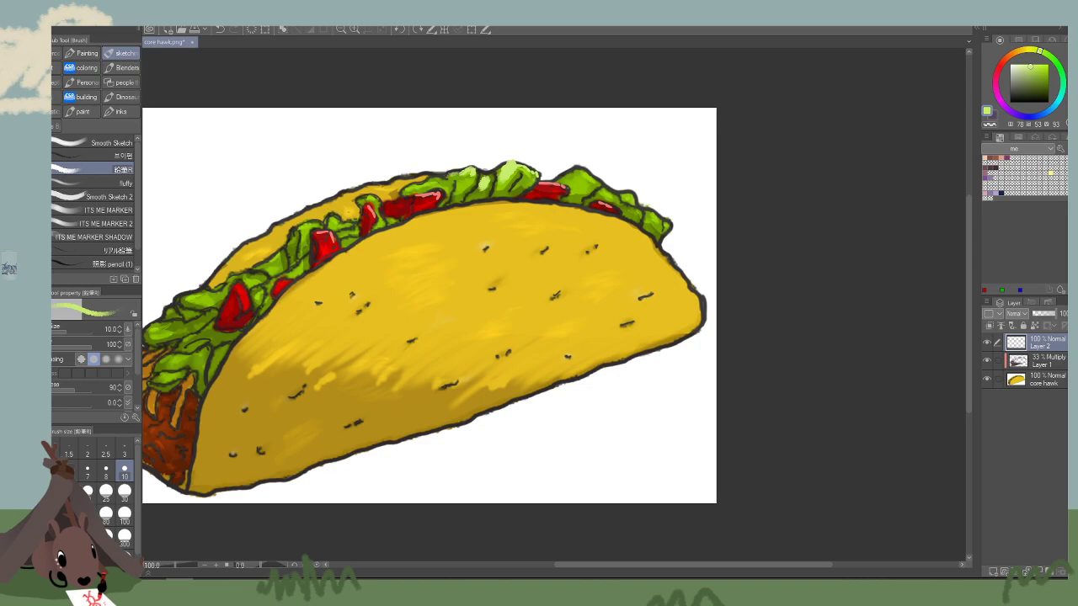
mouse_move(578, 170)
mouse_down()
mouse_move(561, 180)
mouse_move(589, 174)
mouse_move(555, 182)
mouse_move(617, 201)
mouse_up()
mouse_move(373, 195)
mouse_down()
mouse_move(357, 198)
mouse_move(373, 209)
mouse_up()
Sample the light red highlight colour and strengthen the highlights on the middle tomato pieces at brush size 10.
alt+click(427, 198)
mouse_move(368, 206)
mouse_down()
mouse_move(374, 217)
mouse_move(314, 242)
mouse_up()
drag(814, 248, 776, 220)
click(340, 29)
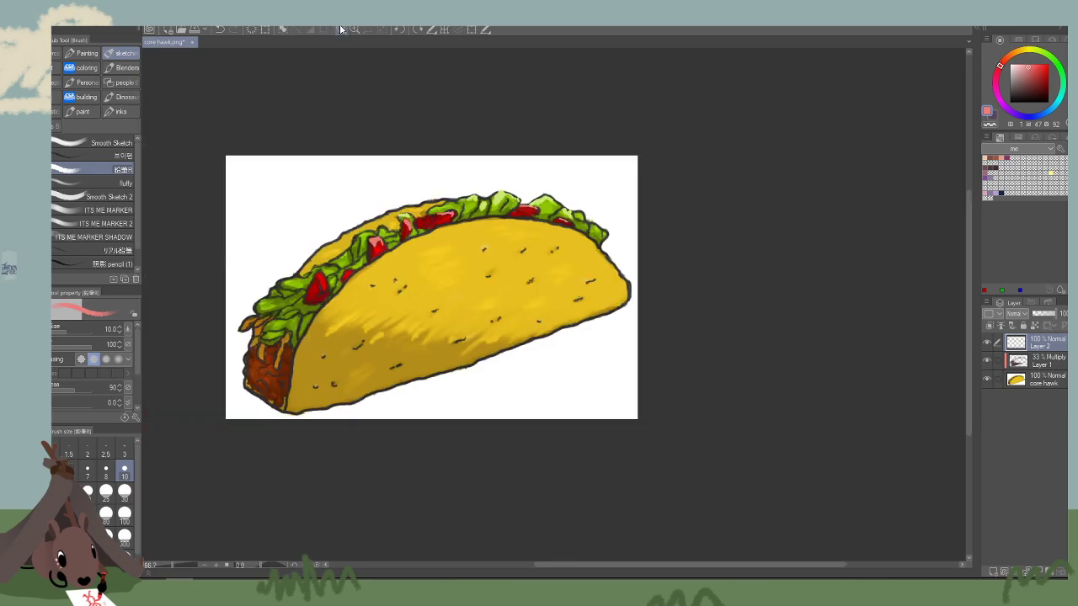
click(341, 29)
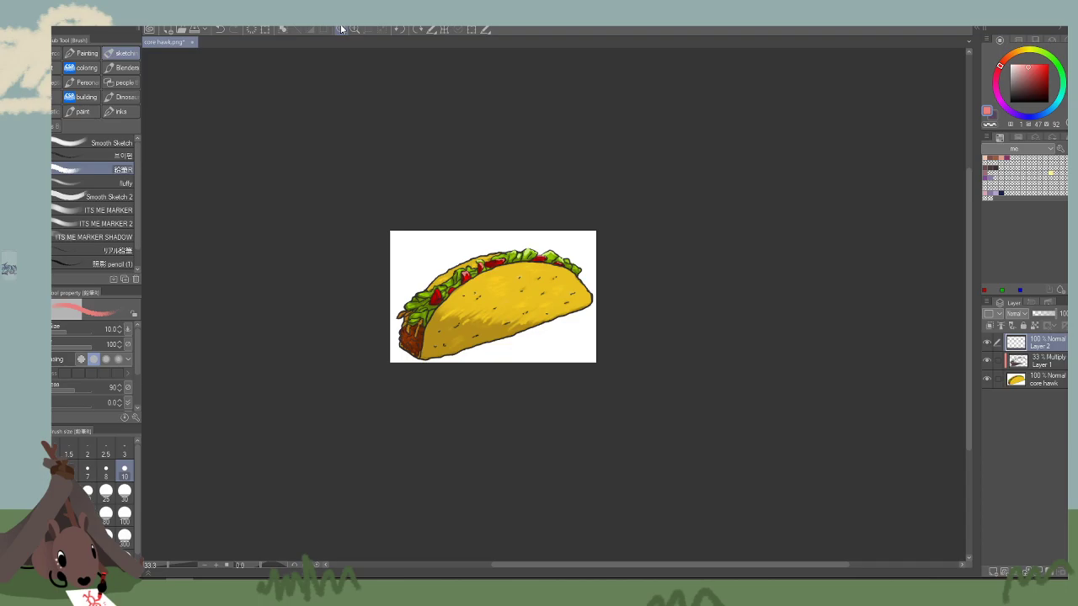
click(353, 29)
click(353, 30)
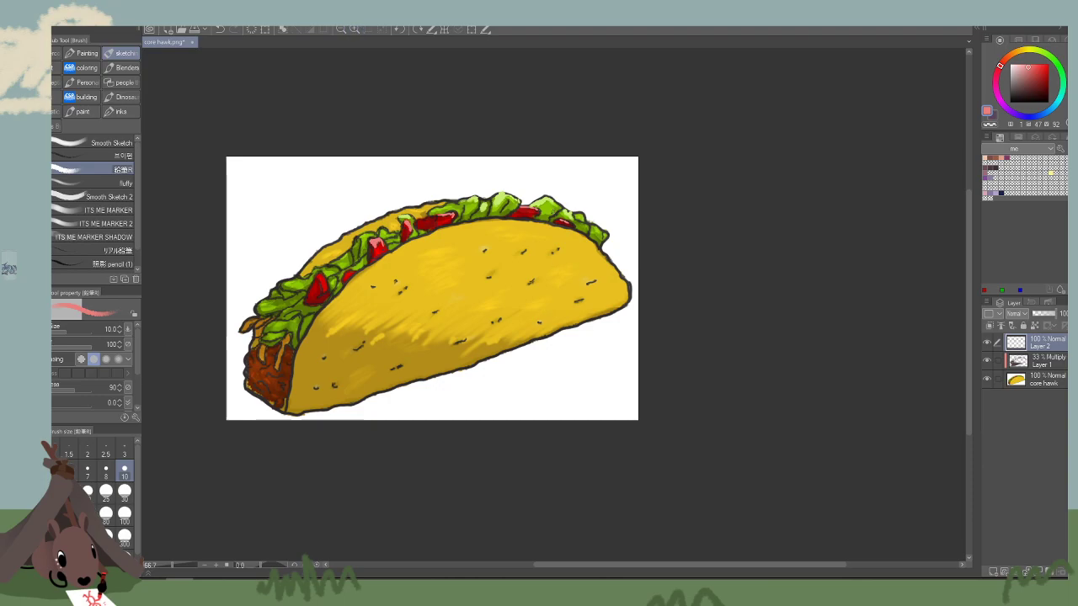
Sample the shell's yellow with the brush at size 30, and merge the highlight, Multiply and core hawk layers into one.
key(bracketright)
key(bracketright)
key(bracketright)
key(bracketright)
alt+click(531, 274)
key(bracketright)
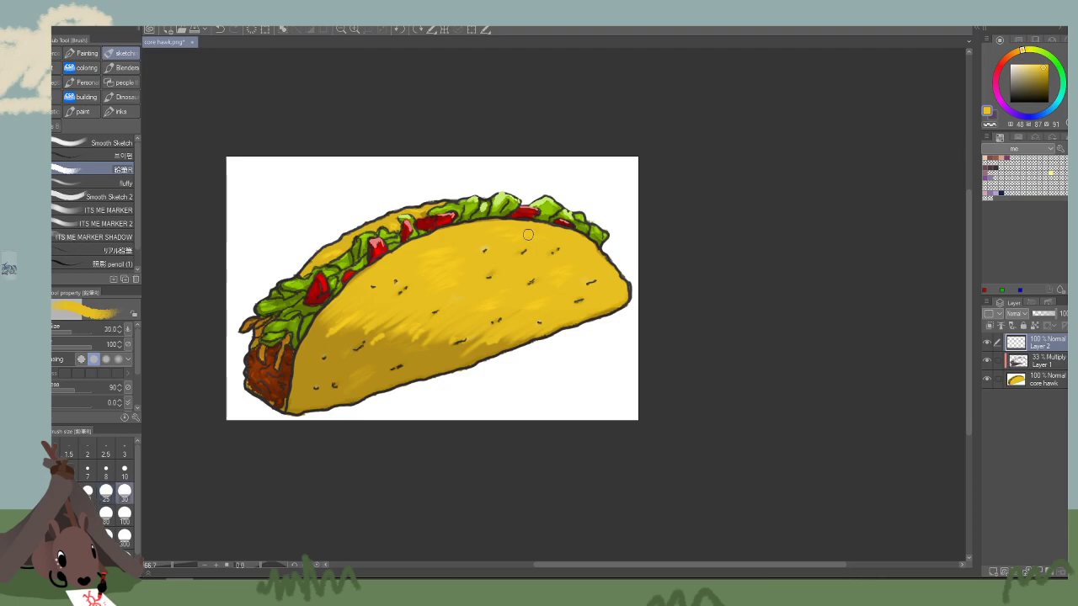
right_click(1048, 381)
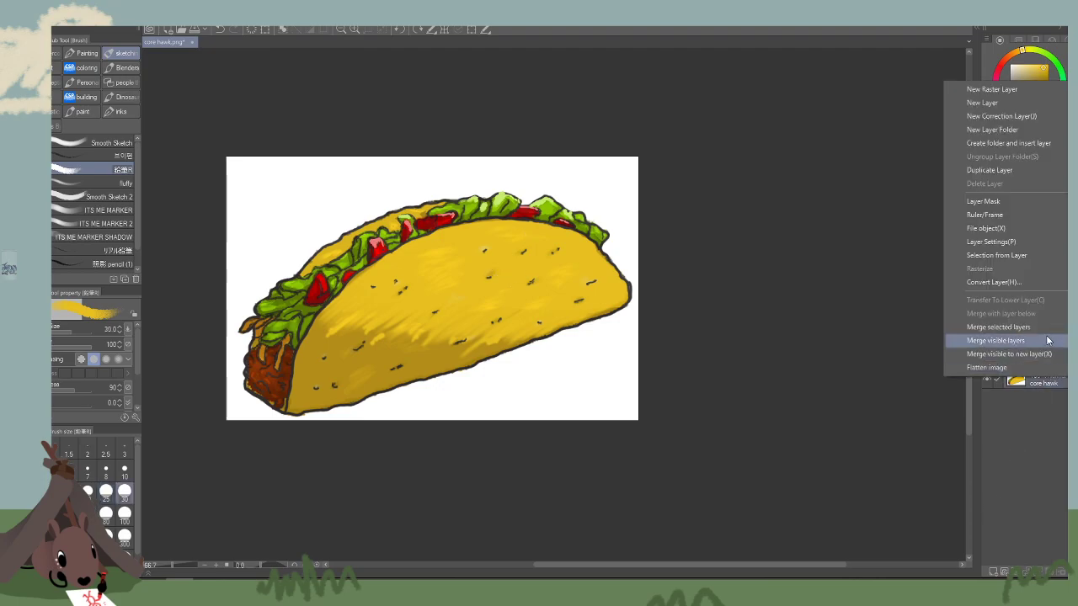
click(1037, 327)
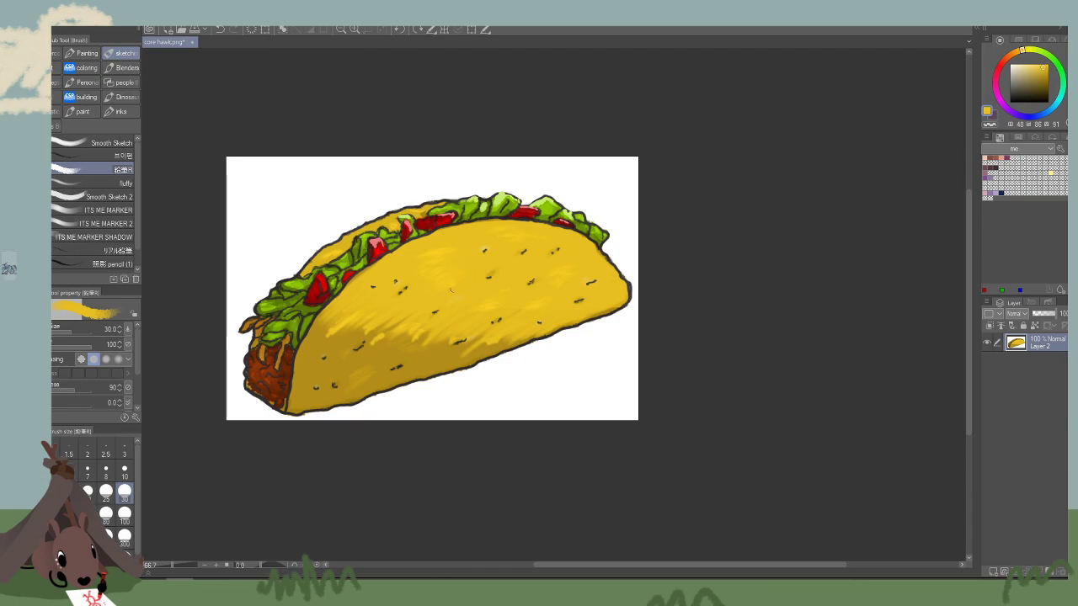
Paint brighter yellow strokes over the lit area of the front shell with the pencil brush at sizes 45 and 15.
key(bracketright)
key(bracketright)
key(bracketright)
mouse_move(472, 271)
mouse_down()
mouse_move(460, 251)
mouse_move(433, 254)
mouse_up()
alt+click(533, 306)
mouse_move(535, 304)
mouse_down()
mouse_move(585, 251)
mouse_move(511, 271)
mouse_move(565, 237)
mouse_move(524, 243)
mouse_move(555, 239)
mouse_move(504, 274)
mouse_move(583, 255)
mouse_move(591, 269)
mouse_move(547, 244)
mouse_move(417, 252)
mouse_up()
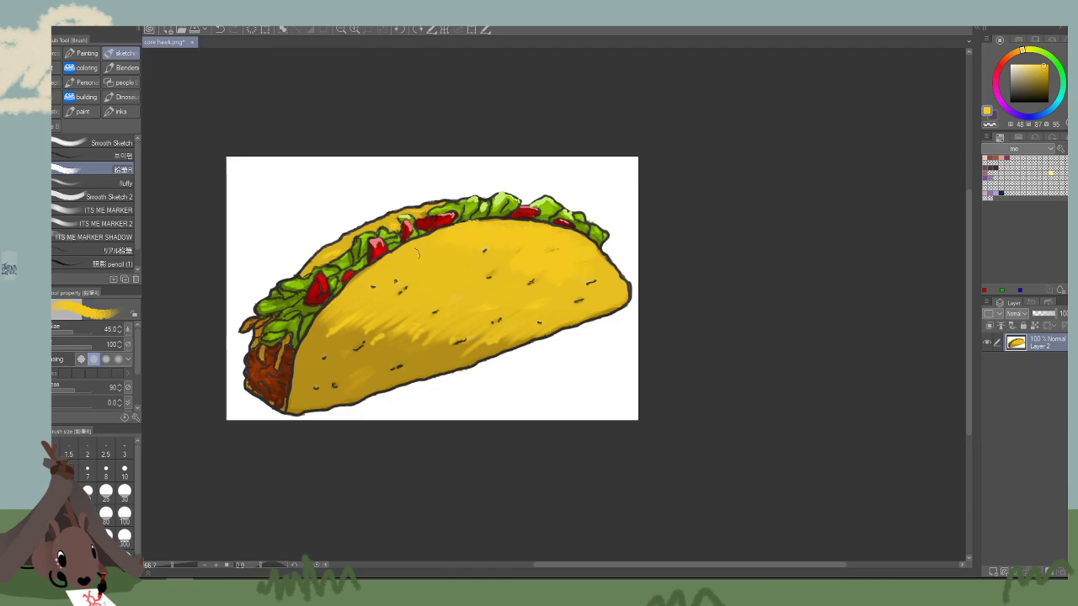
key(bracketleft)
key(bracketleft)
key(bracketleft)
key(bracketleft)
key(bracketleft)
drag(411, 257, 431, 273)
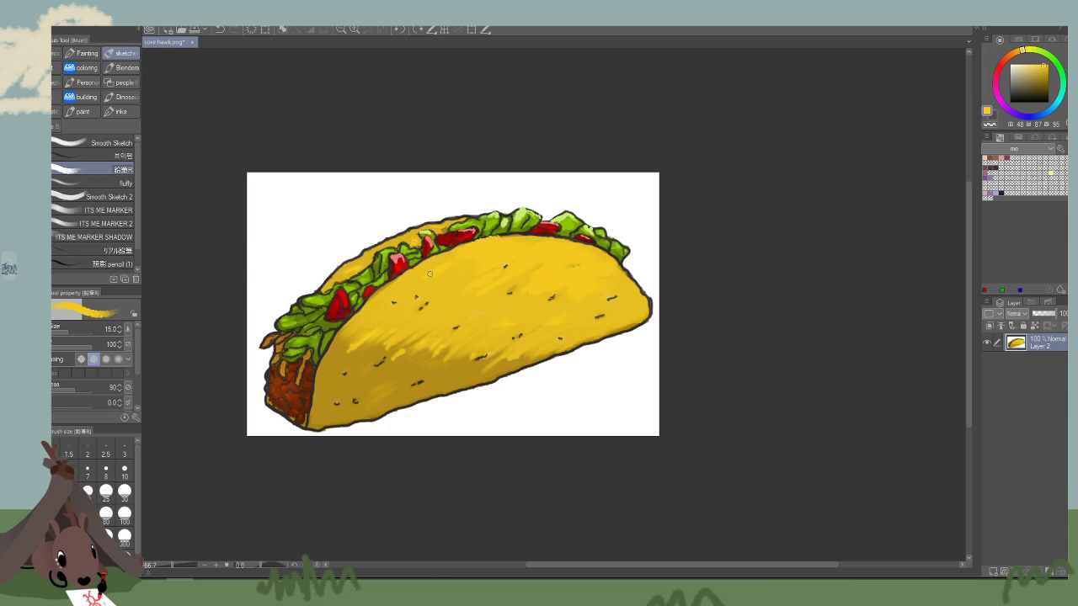
Raise the merged taco layer's saturation to 11 with Hue/Saturation/Luminosity, comparing it with and without the preview before applying.
key(bracketright)
key(bracketright)
key(bracketright)
key(alt+e)
mouse_move(173, 272)
click(338, 291)
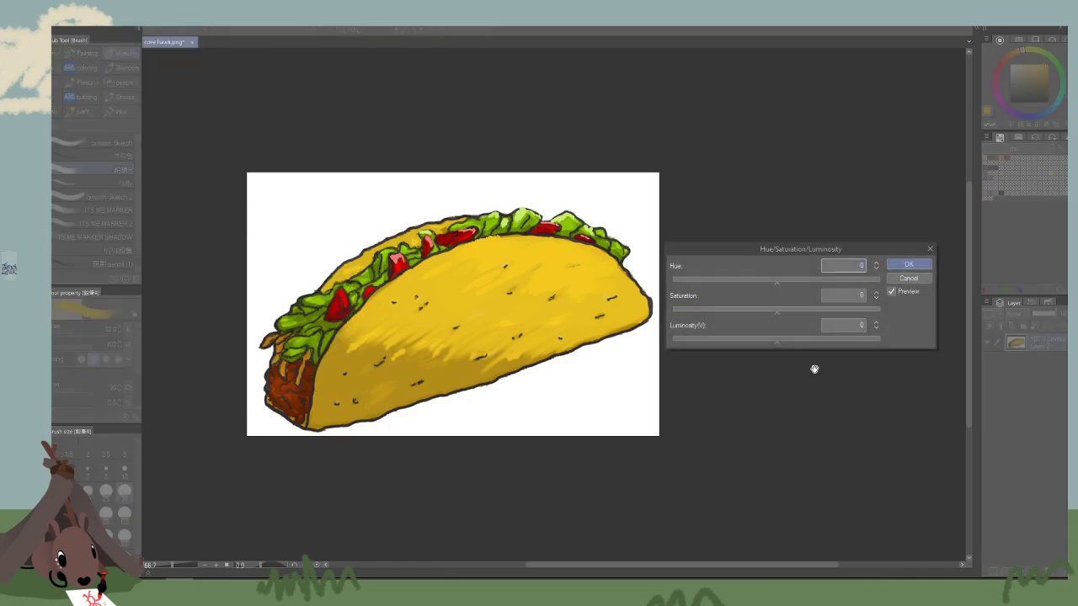
click(785, 310)
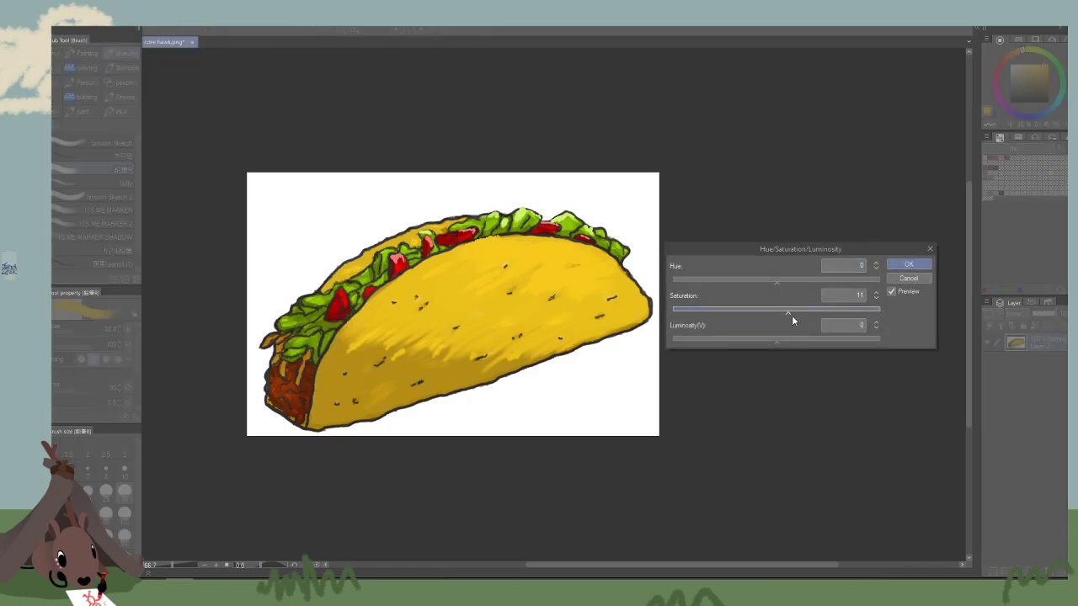
click(892, 291)
click(892, 291)
click(892, 292)
click(908, 265)
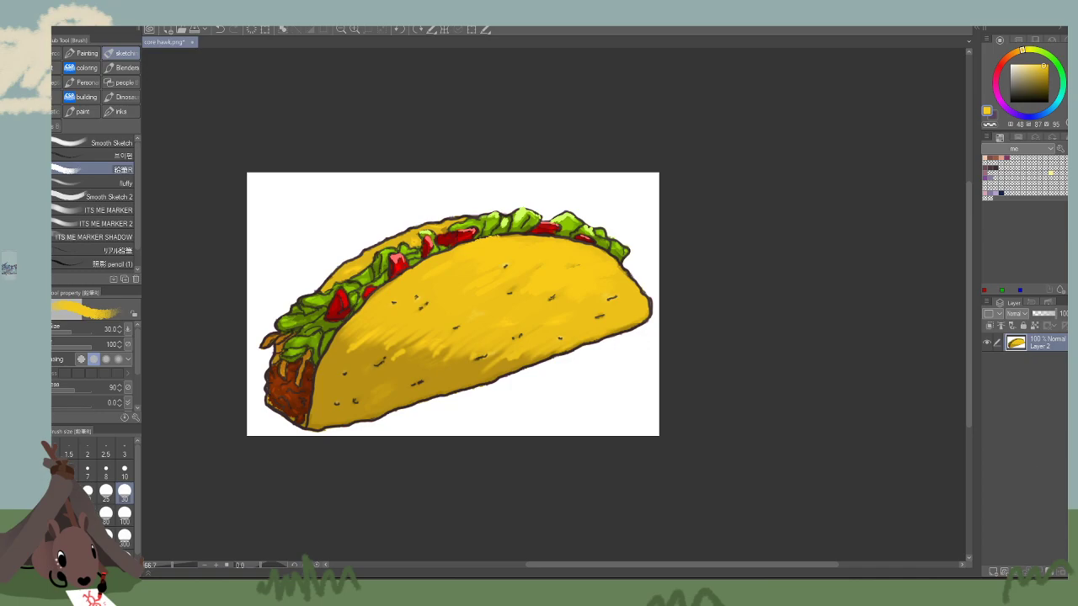
Open the system calendar and look through the dates from July into August 2021.
click(1036, 595)
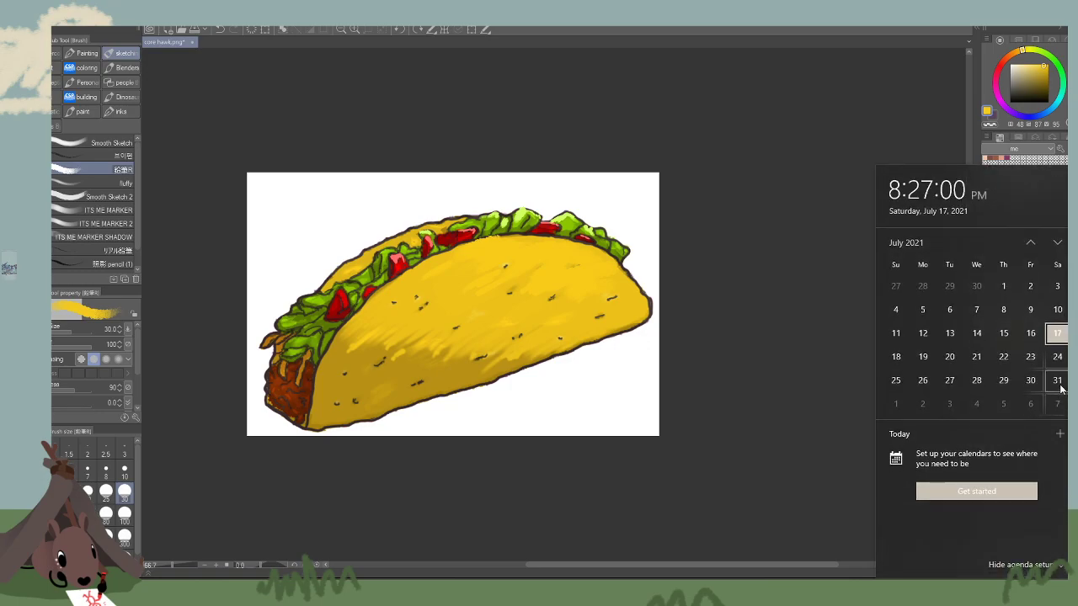
scroll(1054, 378, down, 1)
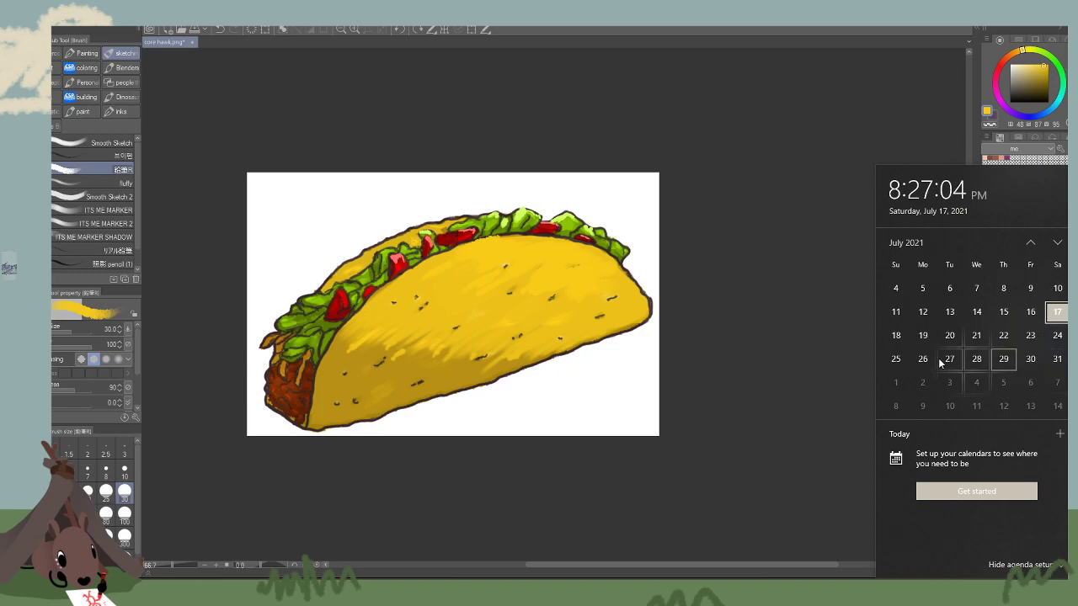
scroll(1049, 337, down, 1)
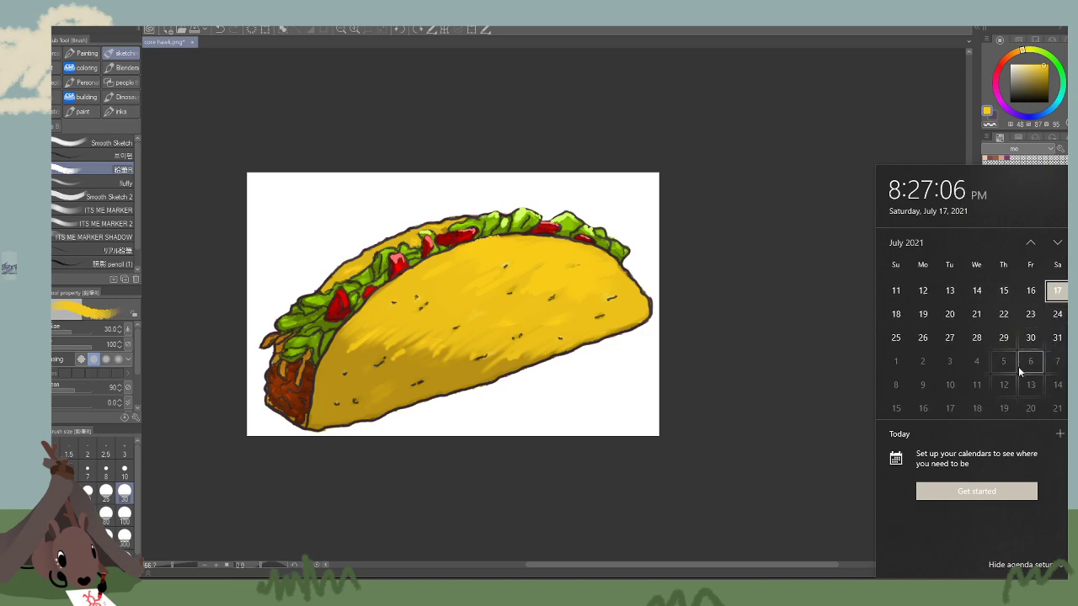
scroll(939, 350, down, 1)
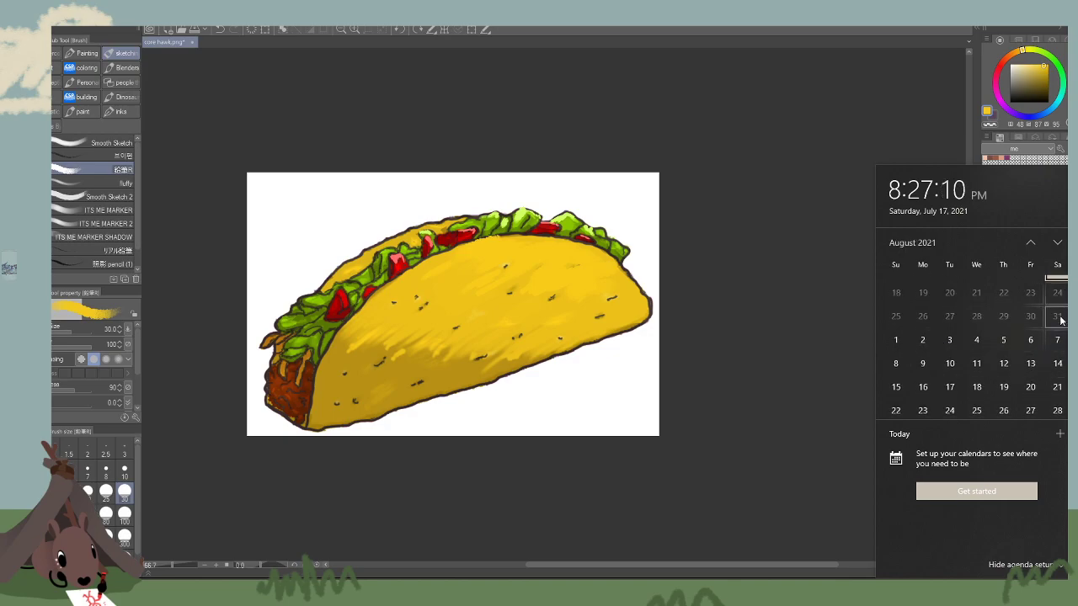
Check the August 2021 dates through the end of the month in the system calendar and close it.
scroll(1058, 342, down, 1)
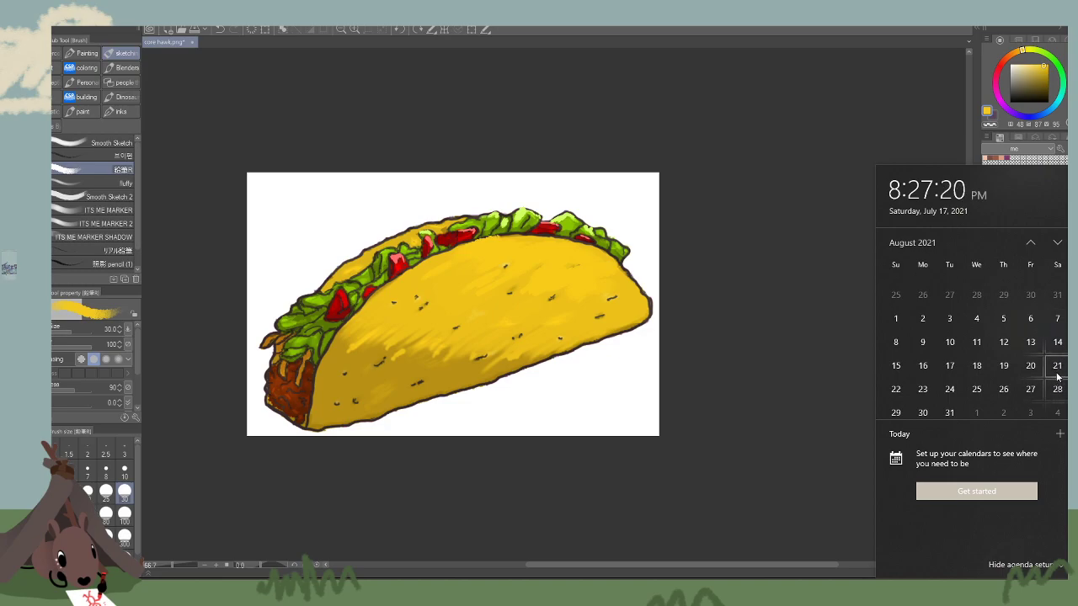
scroll(1058, 377, up, 2)
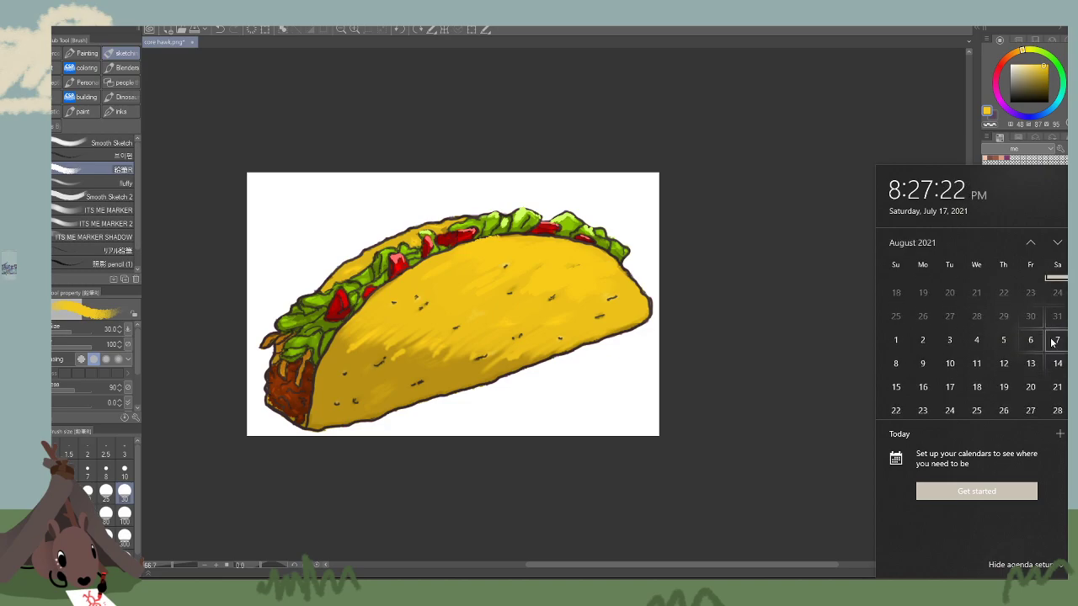
scroll(1057, 353, down, 1)
scroll(1057, 371, down, 1)
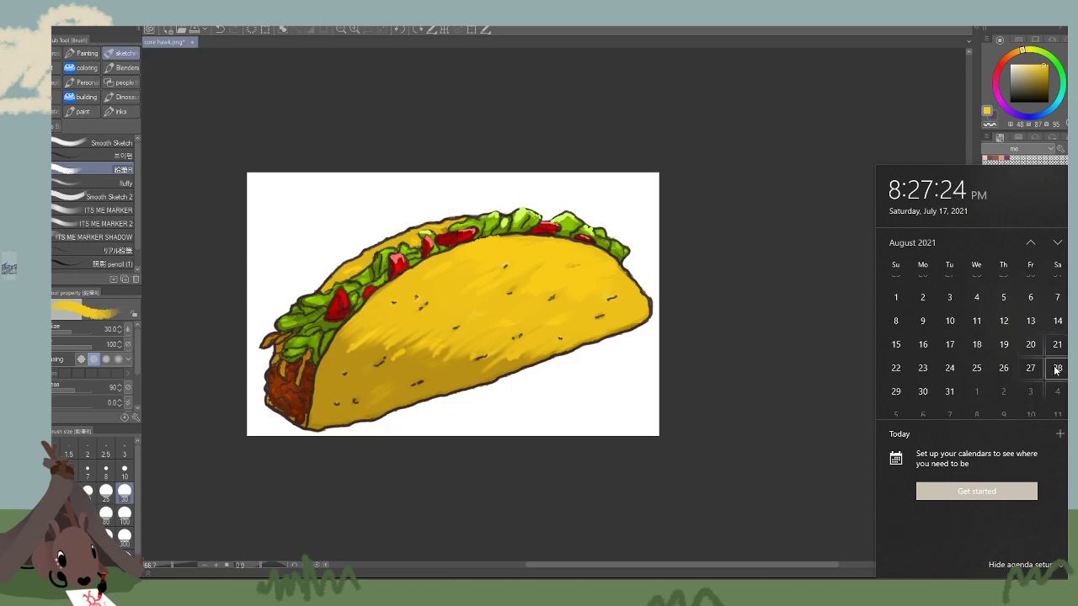
click(1058, 372)
key(Escape)
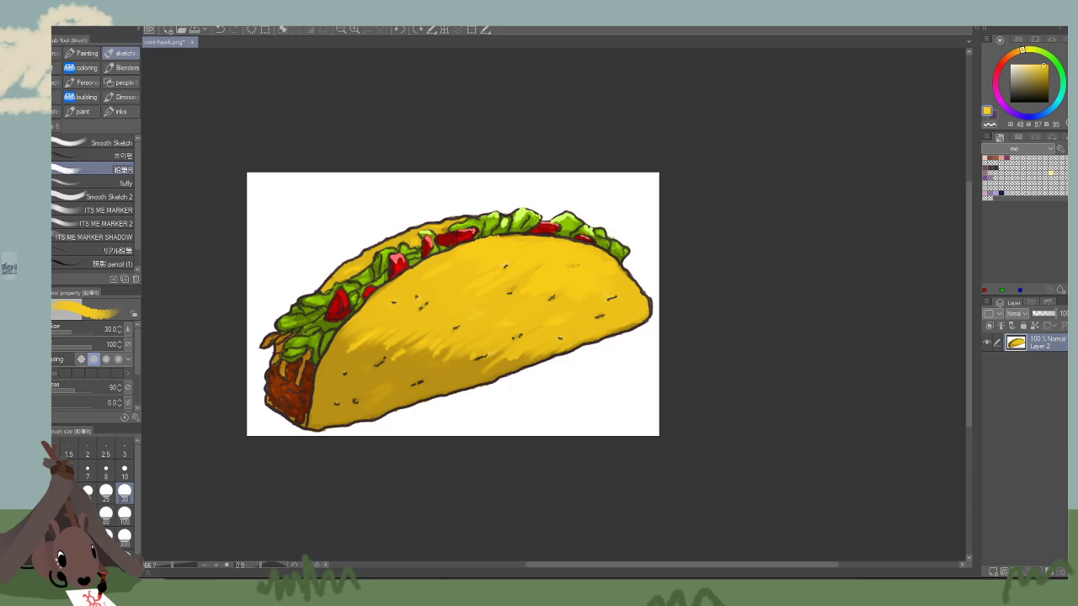
Switch to the browser and bring up the StrawPoll results over the canvas to review the votes for each drawing topic.
mouse_move(1077, 169)
mouse_down()
mouse_move(701, 91)
mouse_move(543, 44)
mouse_up()
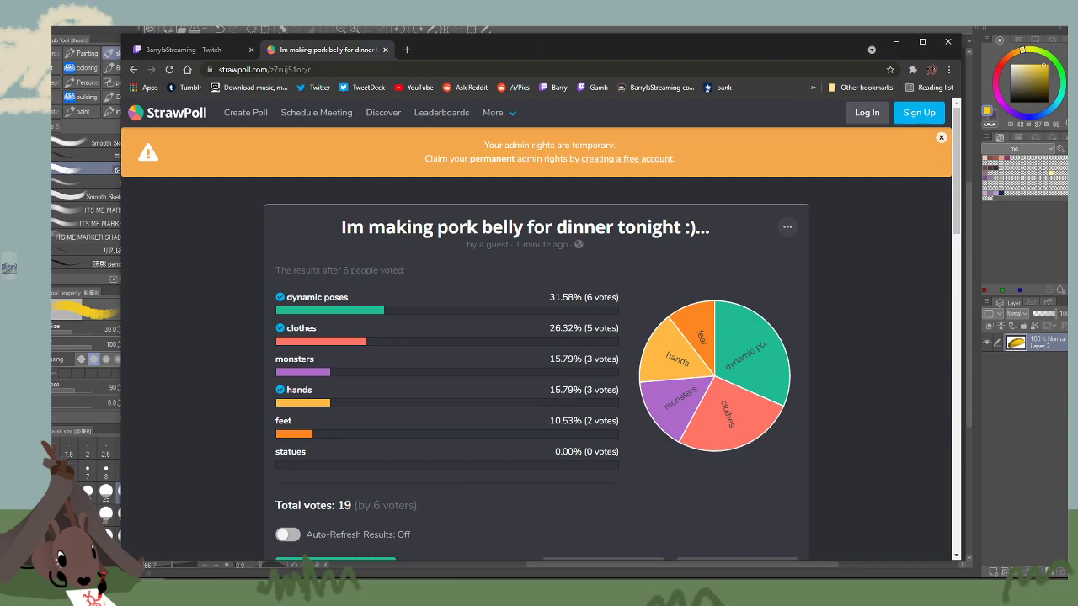
key(alt+Tab)
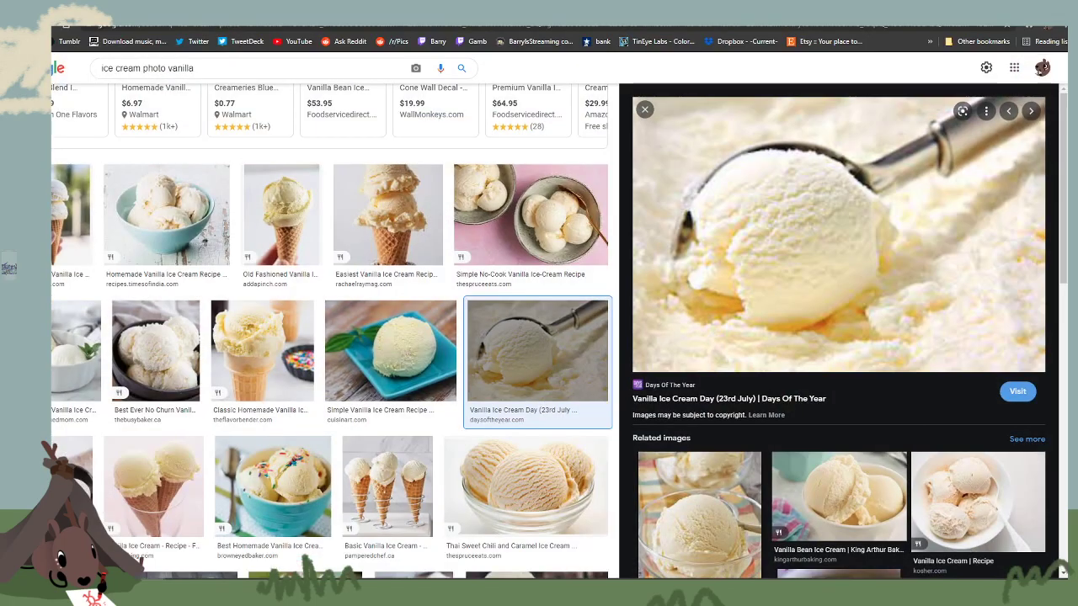
key(alt+Tab)
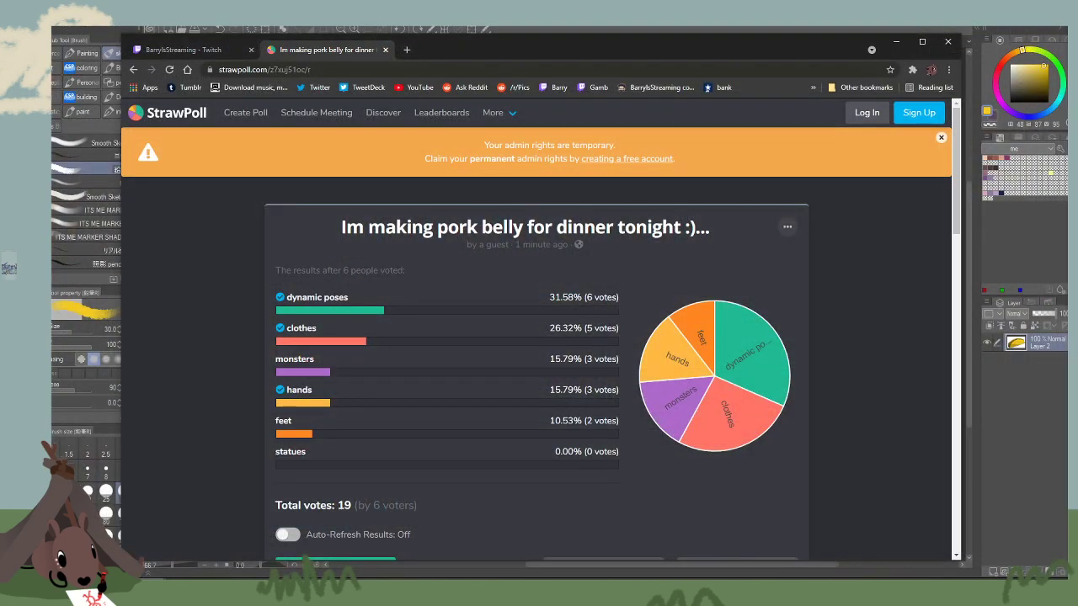
key(alt+Tab)
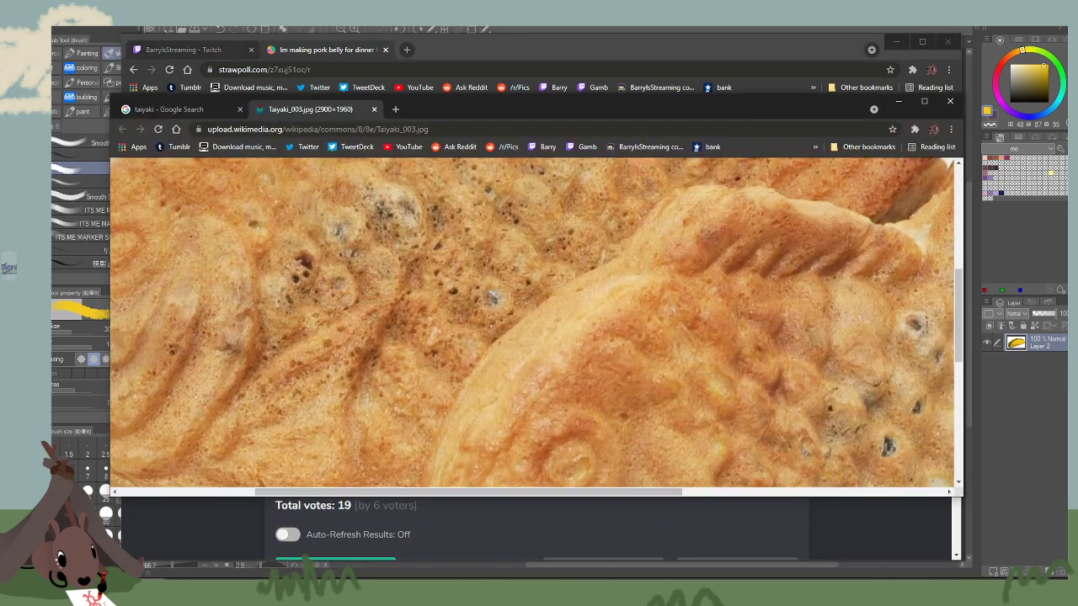
key(alt+Tab)
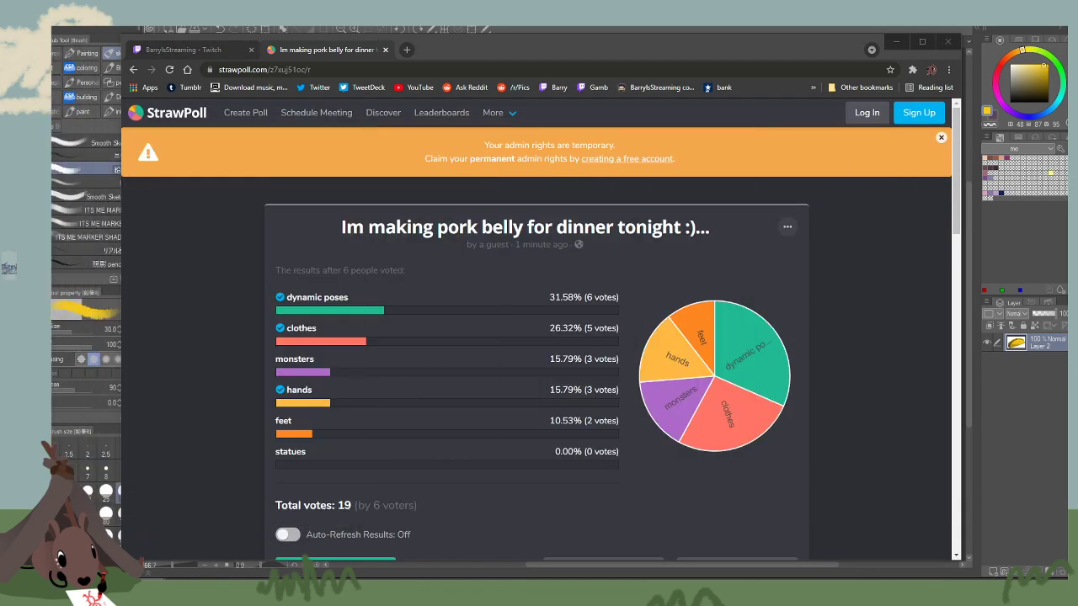
key(alt+Tab)
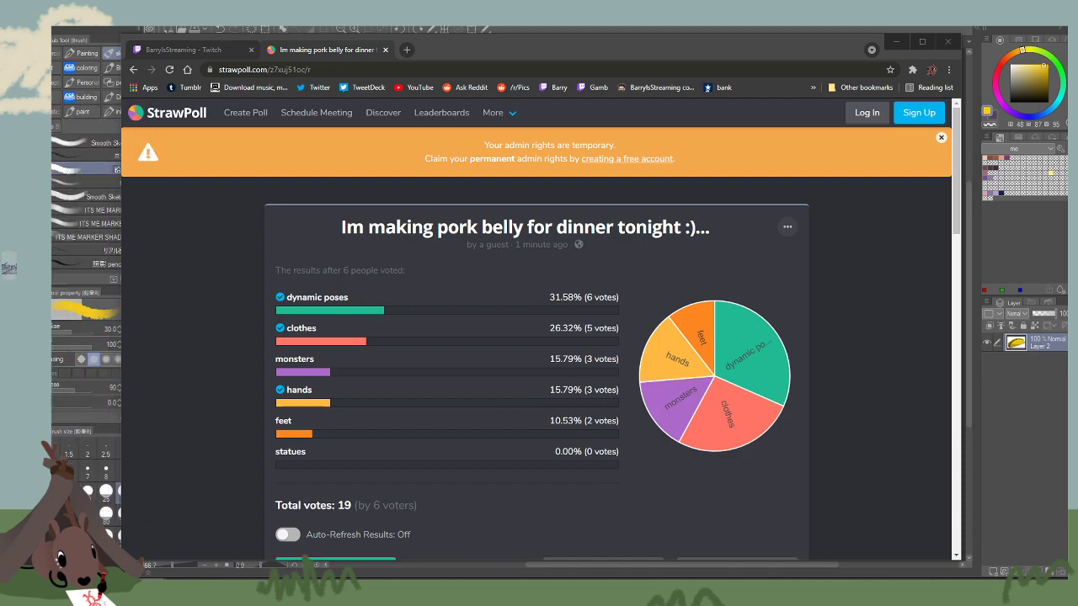